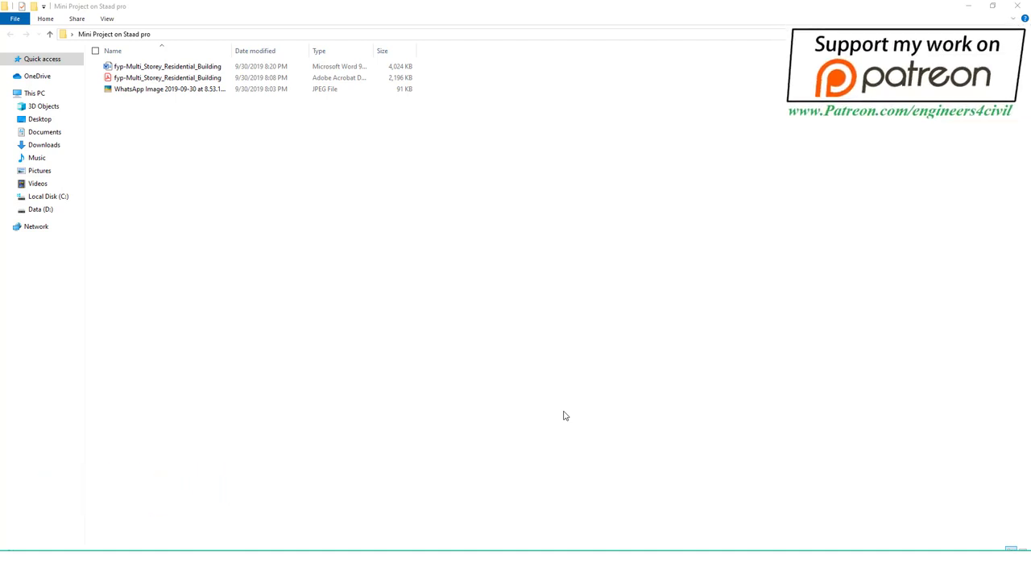
Step: Open the blackboard plan photo of the 5-storey building and zoom in to read it
{"action": "double_click", "coordinate": [186, 89]}
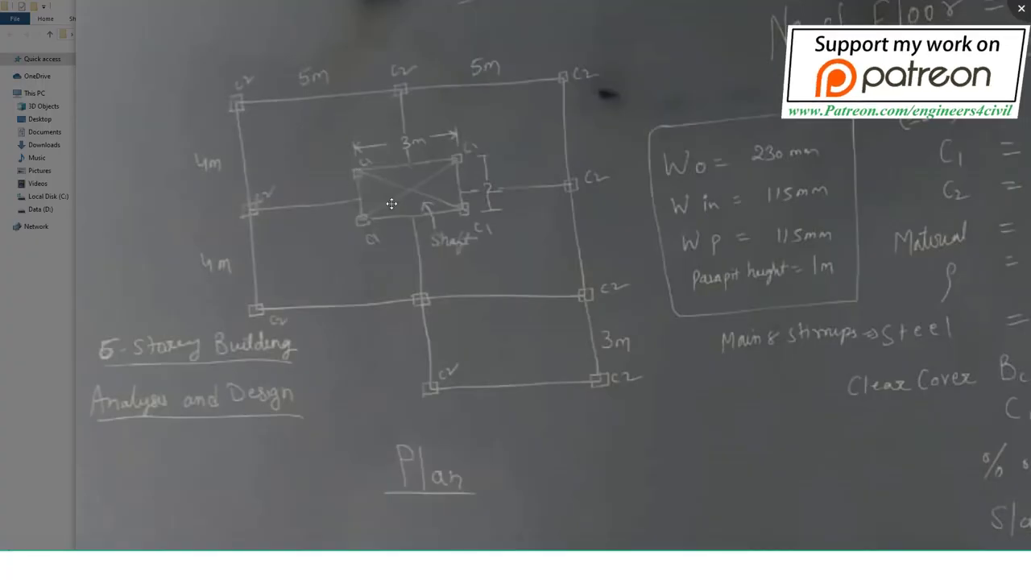
{"action": "scroll", "coordinate": [319, 143], "scroll_direction": "up", "scroll_amount": 1}
{"action": "scroll", "coordinate": [318, 143], "scroll_direction": "up", "scroll_amount": 2}
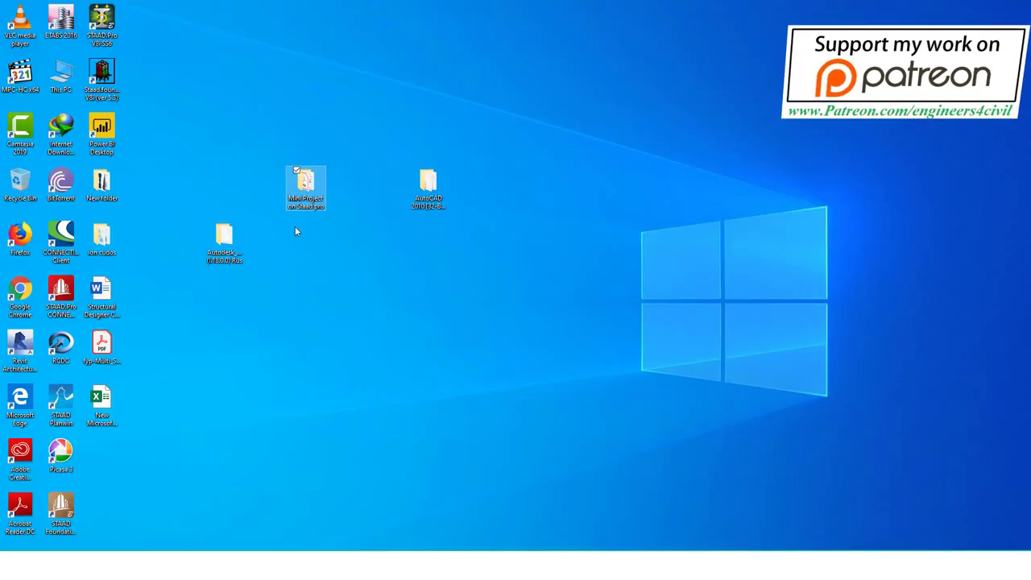
Step: Launch STAAD.Pro V8i from its desktop icon
{"action": "left_click", "coordinate": [108, 31]}
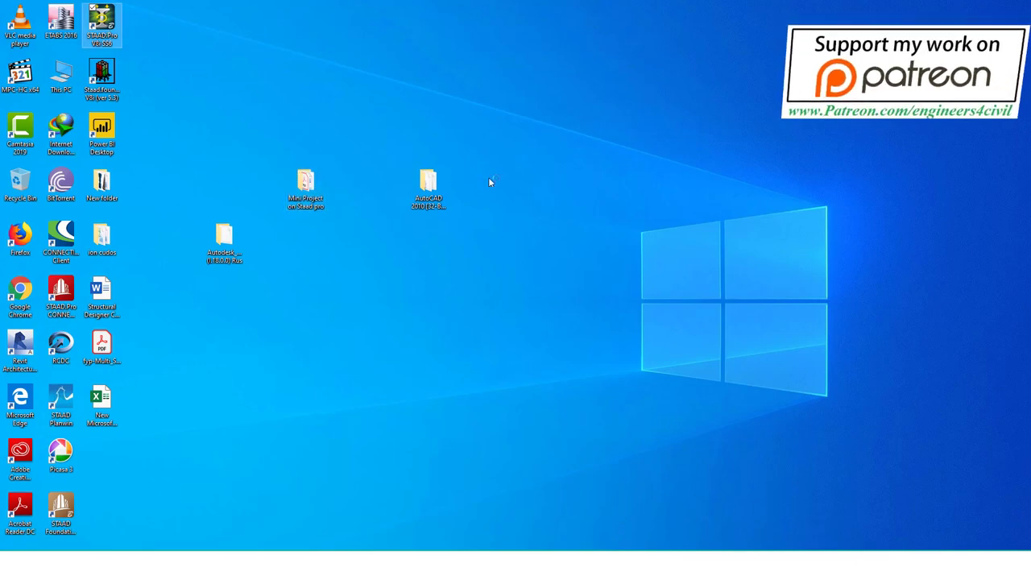
{"action": "key", "text": "Return"}
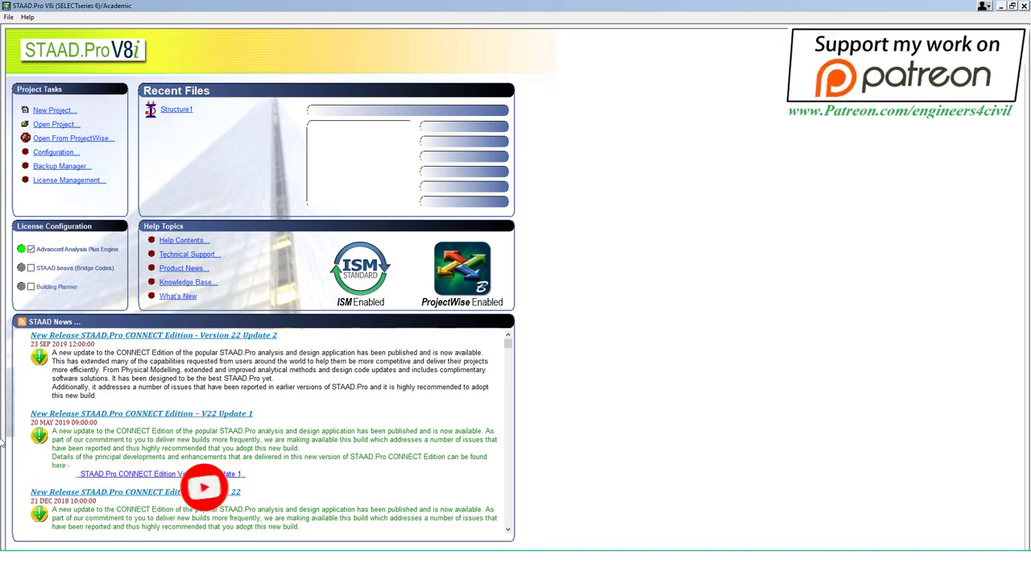
Step: Create a new Space project named 'mini project' in metres and kilonewtons
{"action": "left_click", "coordinate": [61, 110]}
{"action": "left_click", "coordinate": [404, 213]}
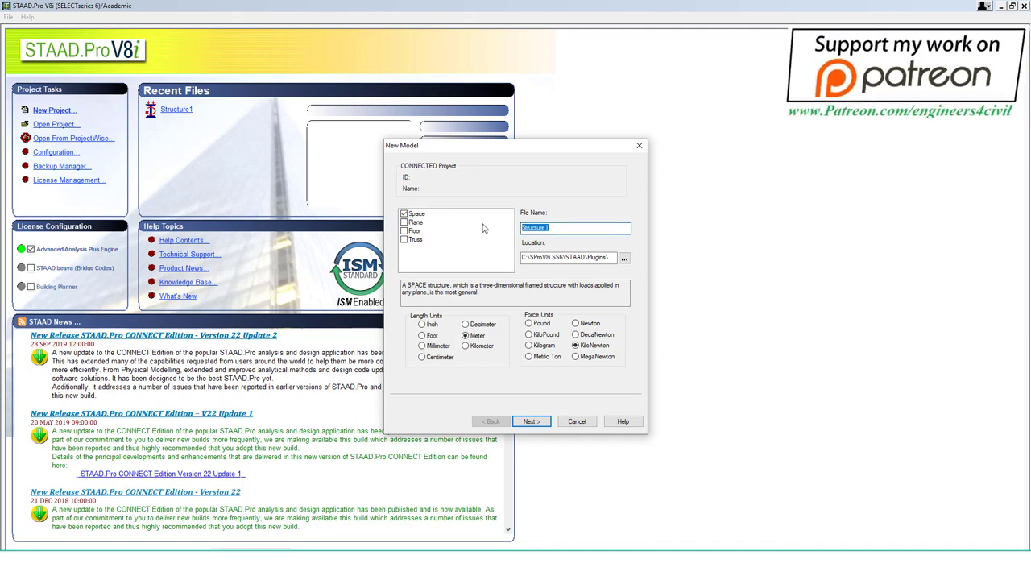
{"action": "type", "text": "mini p"}
{"action": "type", "text": "roject"}
{"action": "left_click", "coordinate": [535, 422]}
{"action": "left_click", "coordinate": [538, 423]}
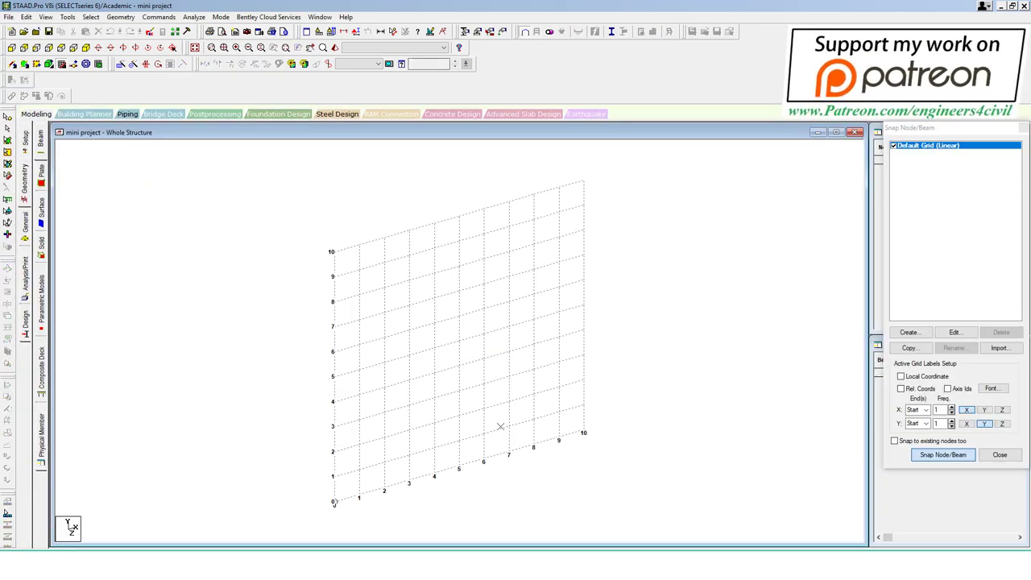
Step: Study the plan photo's beam lines and bay divisions, then open the Default Grid settings
{"action": "key", "text": "alt+Tab"}
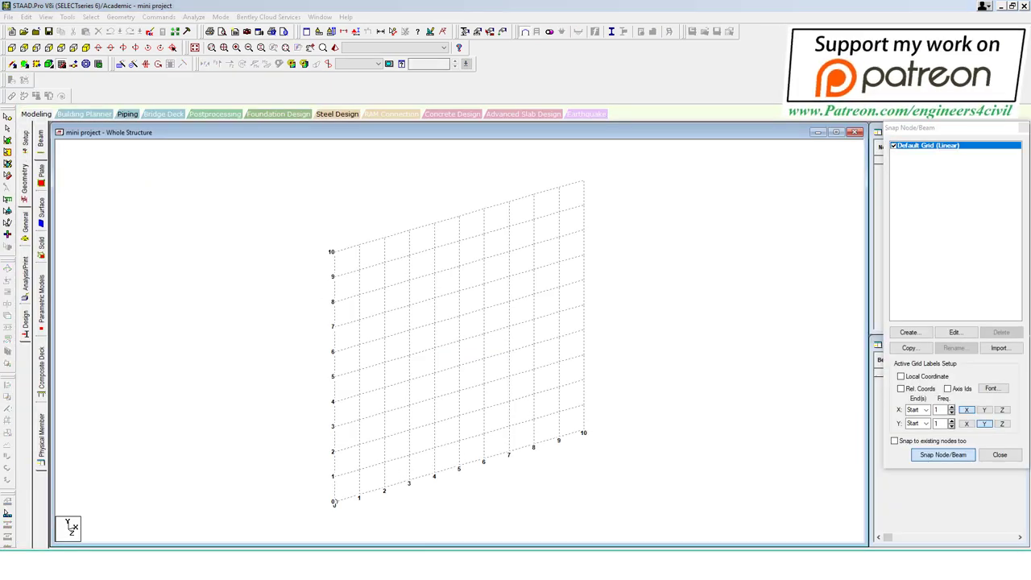
{"action": "scroll", "coordinate": [719, 243], "scroll_direction": "down", "scroll_amount": 3}
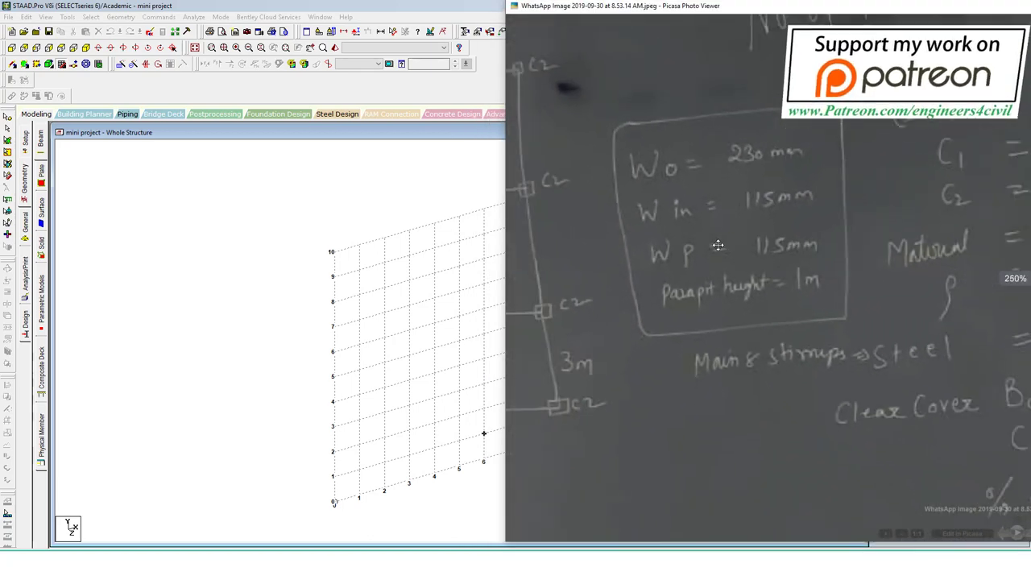
{"action": "scroll", "coordinate": [895, 264], "scroll_direction": "up", "scroll_amount": 2}
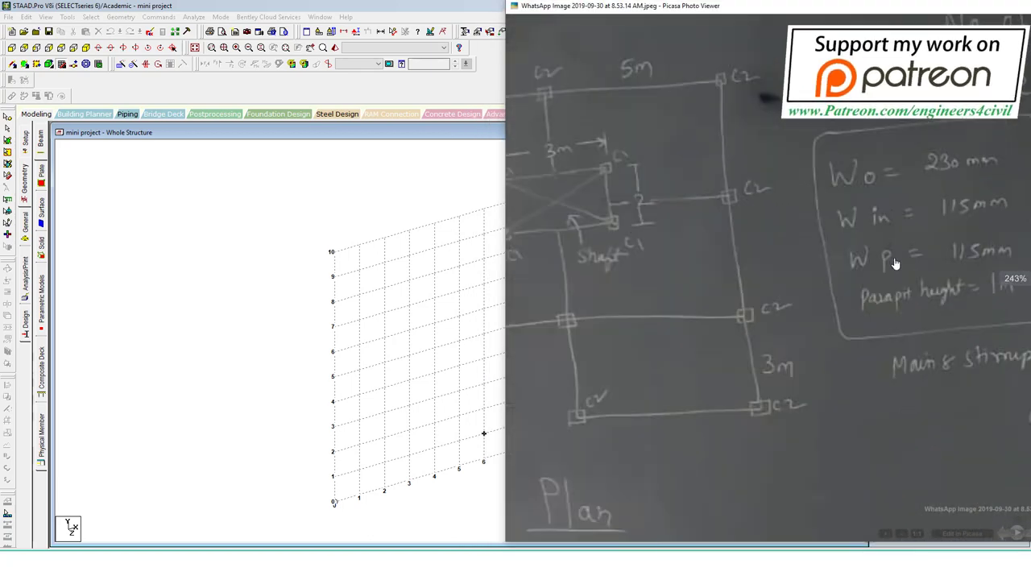
{"action": "double_click", "coordinate": [780, 16]}
{"action": "scroll", "coordinate": [483, 209], "scroll_direction": "down", "scroll_amount": 1}
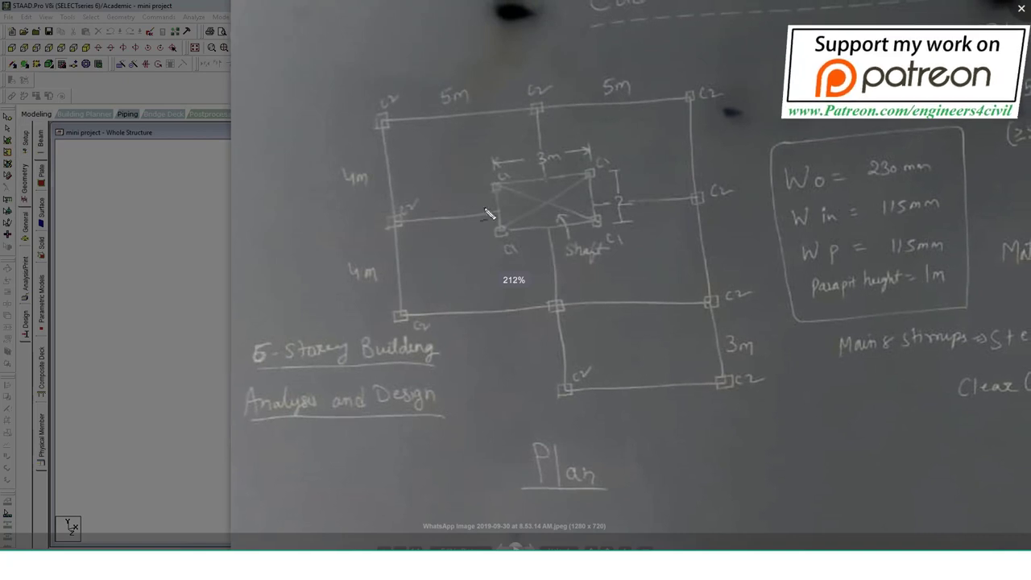
{"action": "mouse_move", "coordinate": [384, 122]}
{"action": "left_mouse_down"}
{"action": "mouse_move", "coordinate": [690, 98]}
{"action": "mouse_move", "coordinate": [697, 224]}
{"action": "mouse_move", "coordinate": [733, 391]}
{"action": "left_mouse_up"}
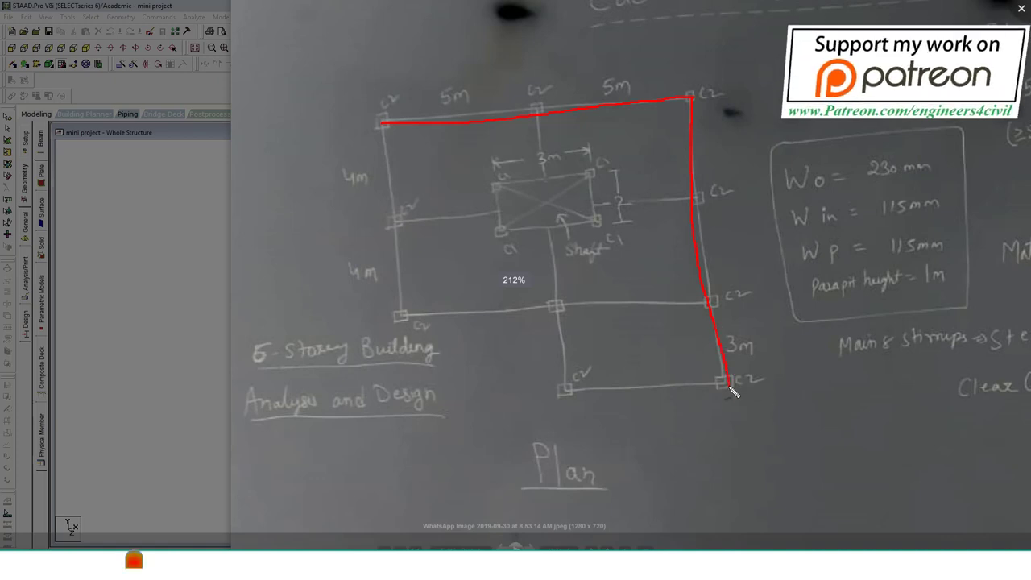
{"action": "mouse_move", "coordinate": [431, 105]}
{"action": "left_mouse_down"}
{"action": "mouse_move", "coordinate": [431, 121]}
{"action": "mouse_move", "coordinate": [381, 125]}
{"action": "mouse_move", "coordinate": [423, 74]}
{"action": "left_mouse_up"}
{"action": "mouse_move", "coordinate": [439, 35]}
{"action": "left_mouse_down"}
{"action": "mouse_move", "coordinate": [444, 81]}
{"action": "mouse_move", "coordinate": [465, 68]}
{"action": "left_mouse_up"}
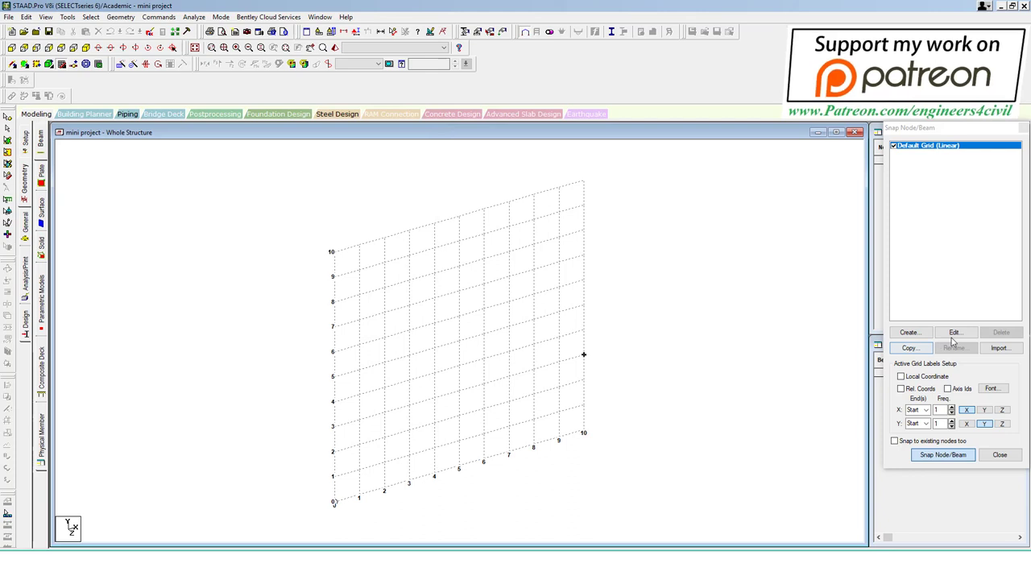
{"action": "left_click", "coordinate": [954, 333]}
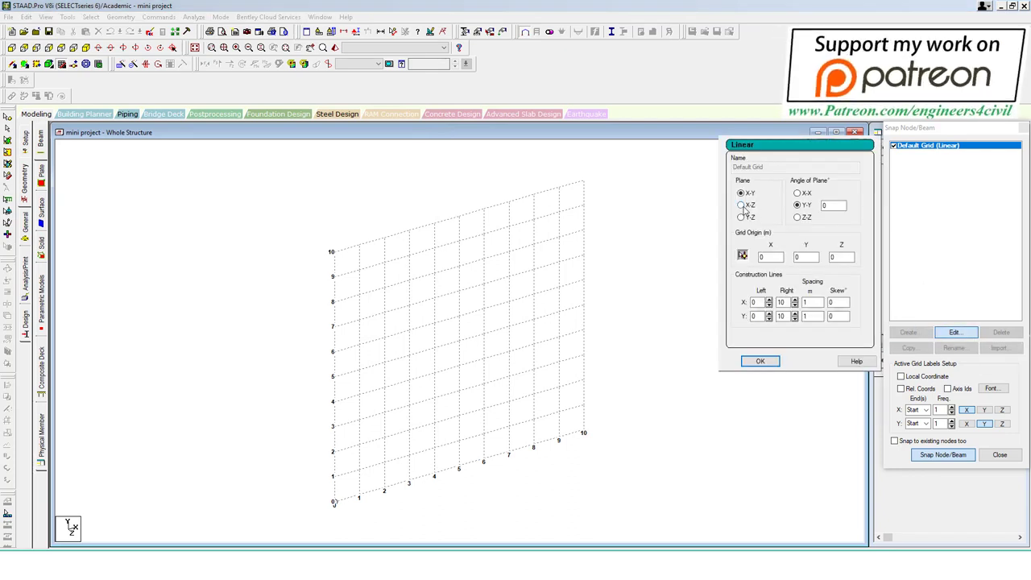
Step: Lay the default grid in the X-Z plane with 0.5 m X spacing and 20 lines
{"action": "left_click", "coordinate": [743, 206]}
{"action": "left_click", "coordinate": [743, 206]}
{"action": "left_click", "coordinate": [742, 207]}
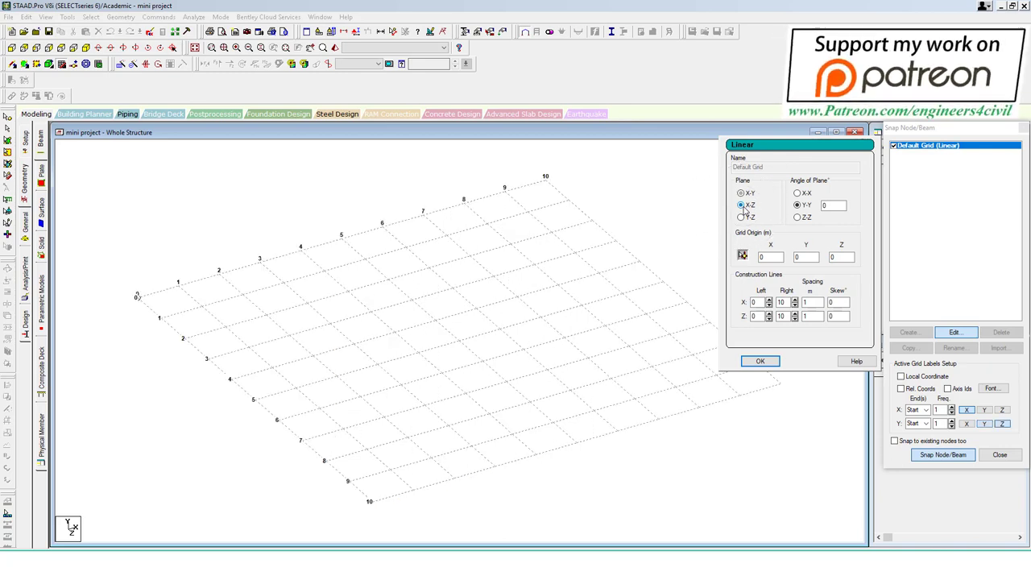
{"action": "double_click", "coordinate": [808, 302]}
{"action": "type", "text": "0.5"}
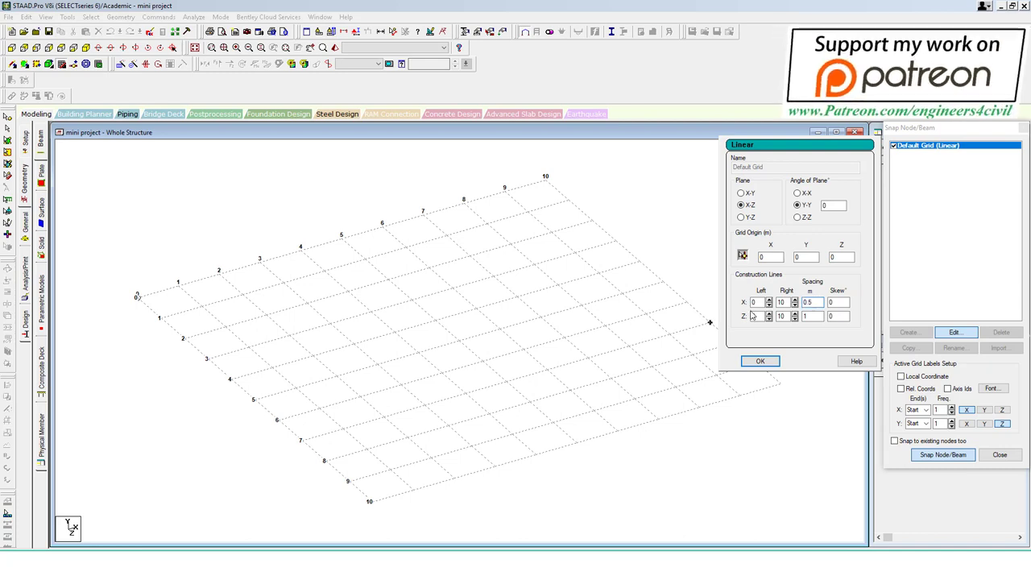
{"action": "double_click", "coordinate": [781, 302]}
{"action": "type", "text": "2"}
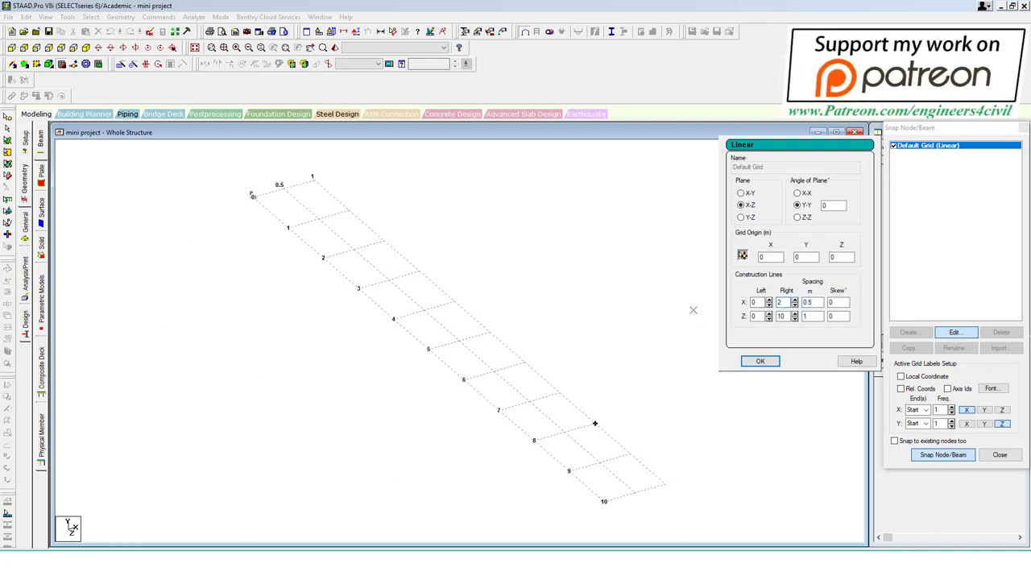
{"action": "type", "text": "0"}
Step: Set Z spacing to 0.5 m with 22 lines, apply, and view the grid from the top
{"action": "double_click", "coordinate": [810, 316]}
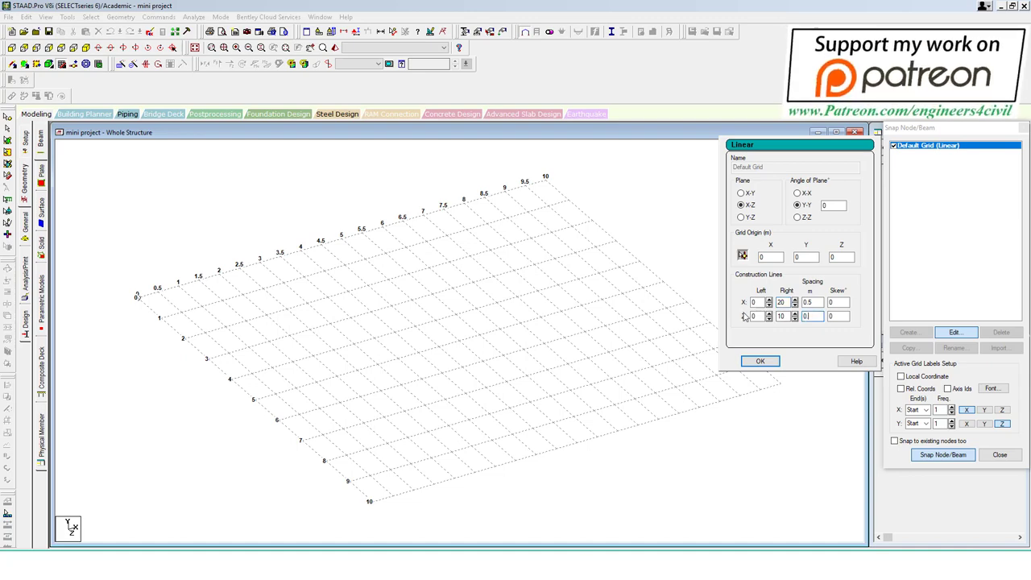
{"action": "type", "text": ".5"}
{"action": "double_click", "coordinate": [780, 315]}
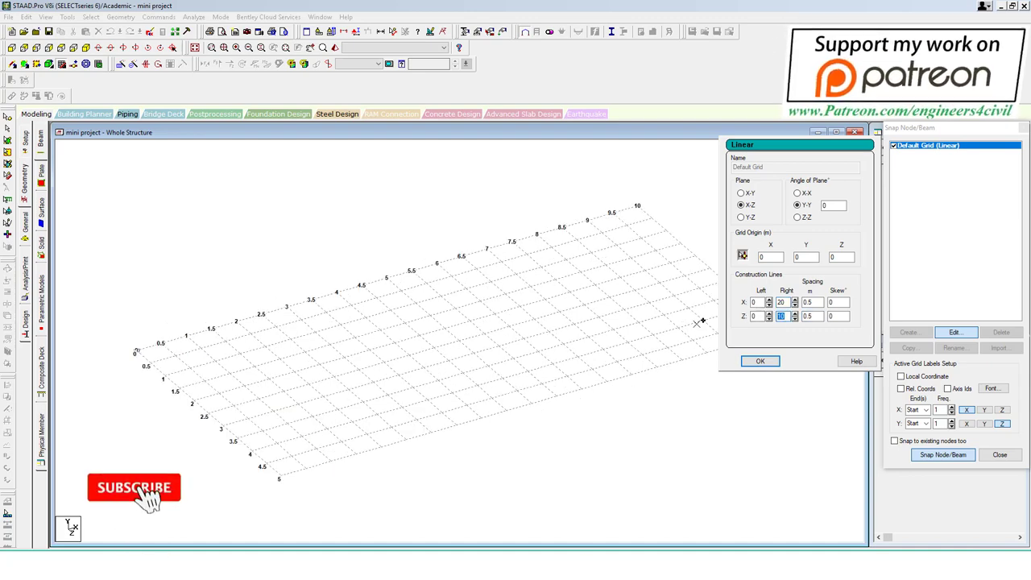
{"action": "type", "text": "22"}
{"action": "left_click", "coordinate": [760, 361]}
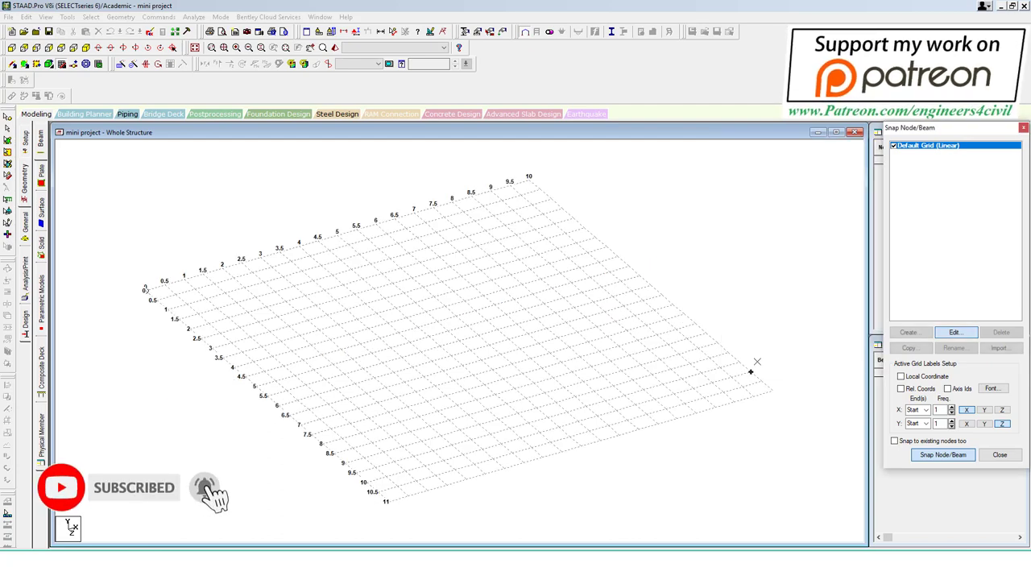
{"action": "left_click", "coordinate": [61, 48]}
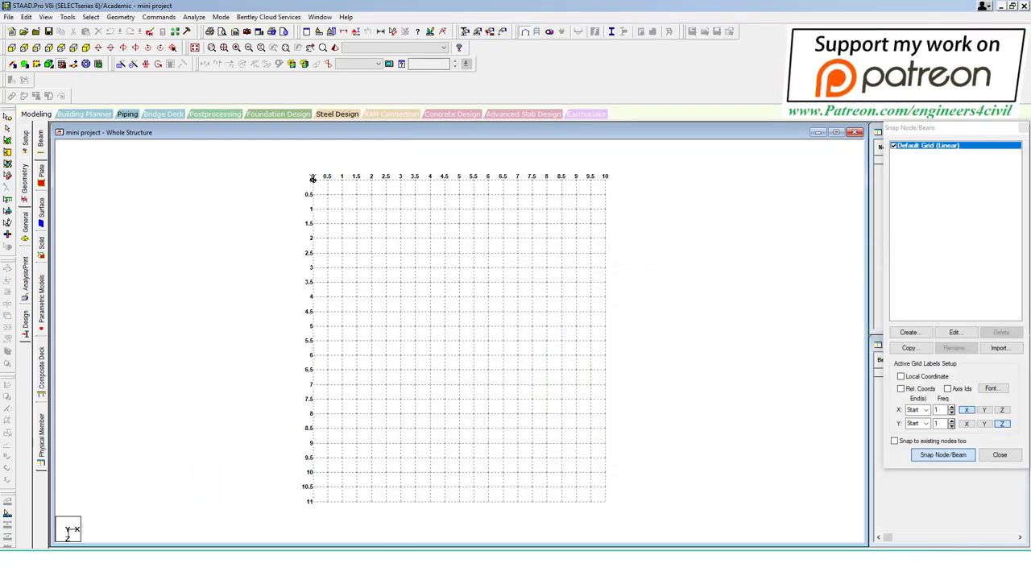
Step: Draw the beams of the 0–4 m bays: top edge, 4 m line, side edges and x 5 divider
{"action": "left_click", "coordinate": [313, 179]}
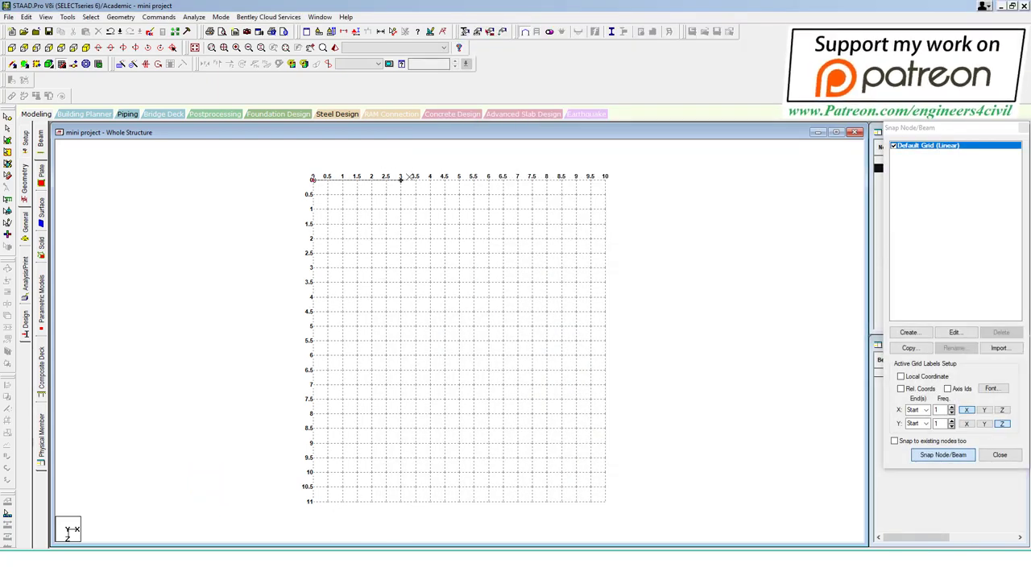
{"action": "left_click", "coordinate": [458, 179]}
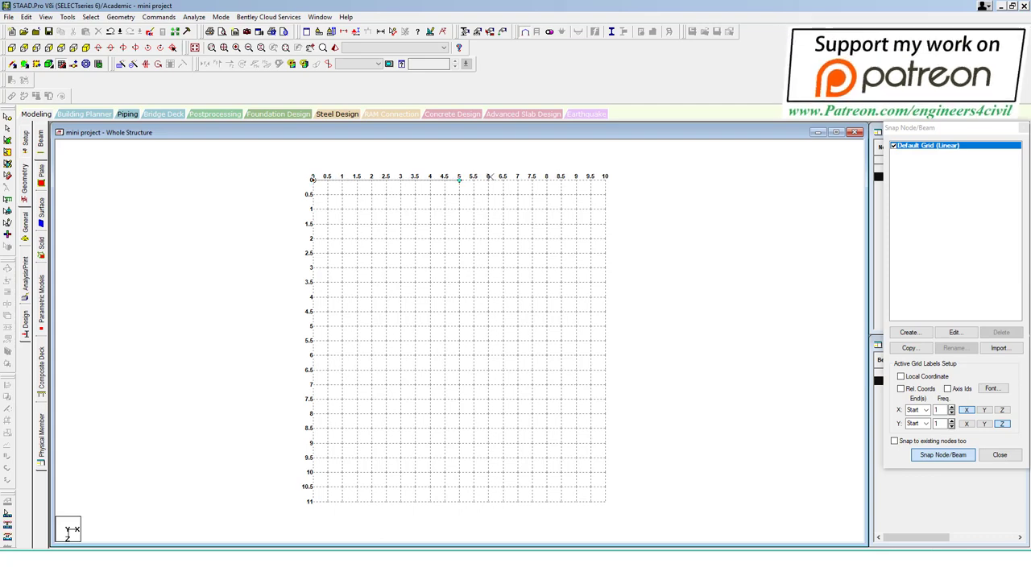
{"action": "left_click", "coordinate": [605, 178]}
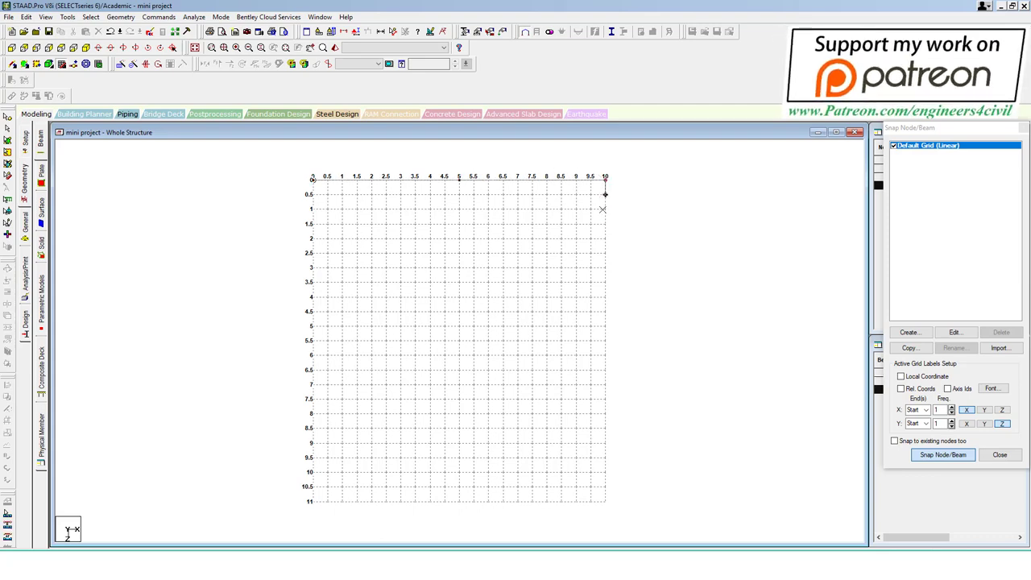
{"action": "left_click", "coordinate": [605, 297]}
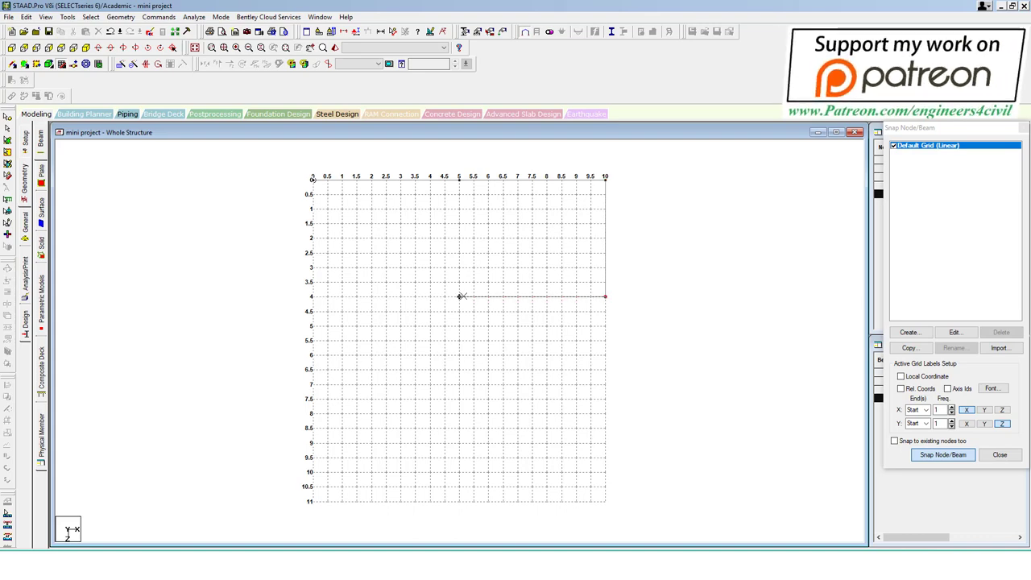
{"action": "left_click", "coordinate": [460, 296]}
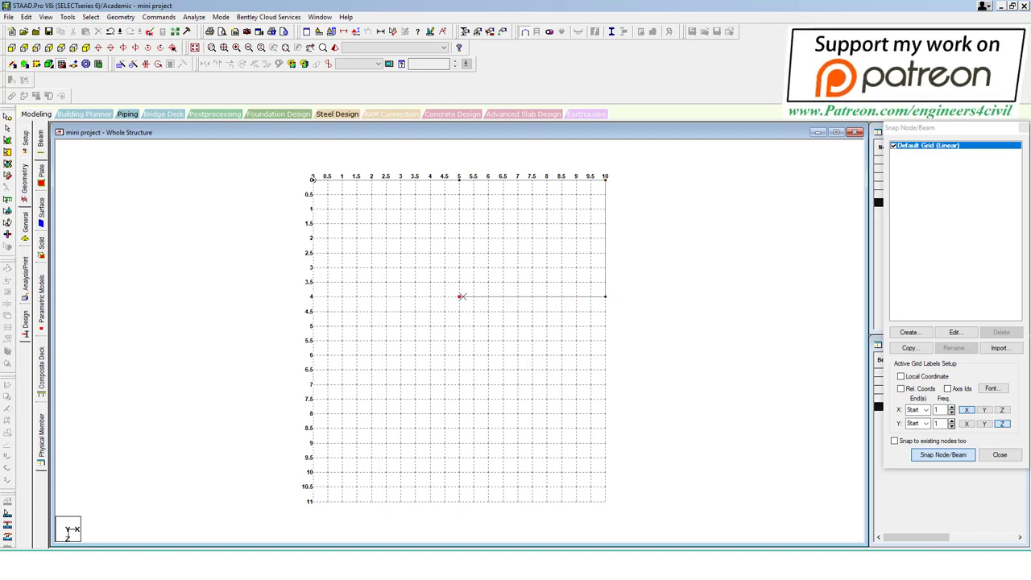
{"action": "left_click", "coordinate": [459, 177]}
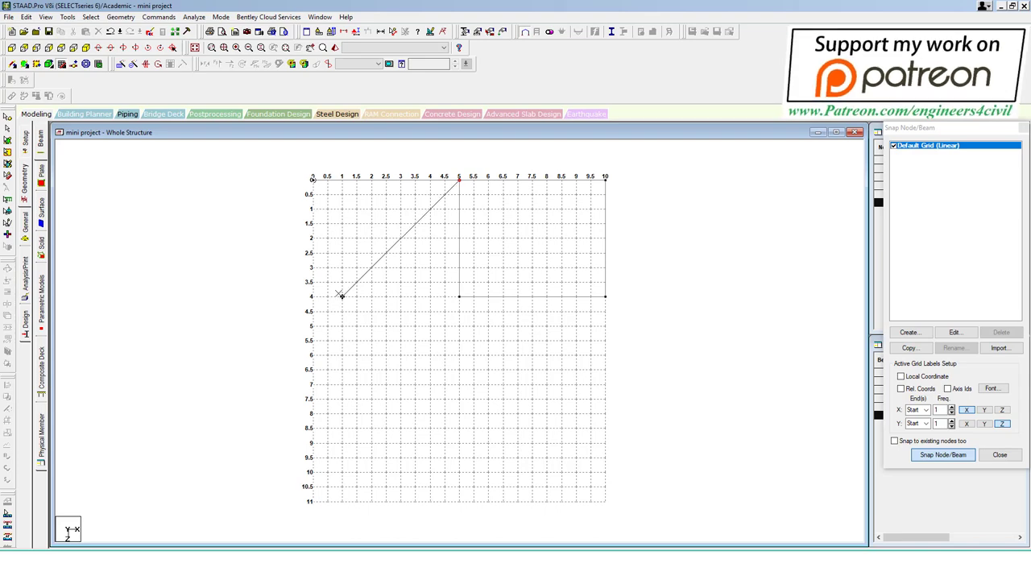
{"action": "key", "text": "Escape"}
{"action": "left_click", "coordinate": [460, 296]}
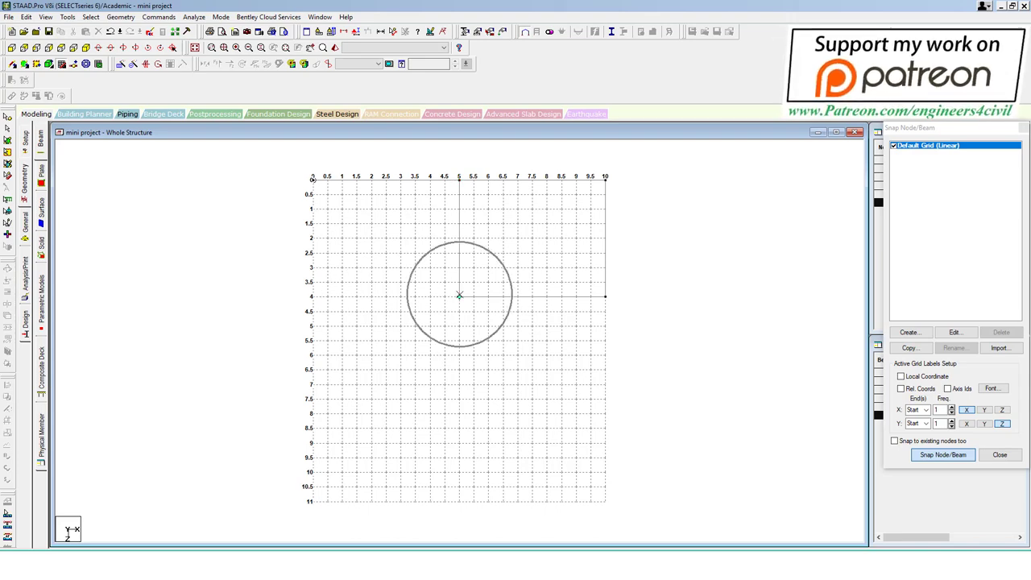
{"action": "left_click", "coordinate": [313, 296]}
{"action": "left_click", "coordinate": [312, 179]}
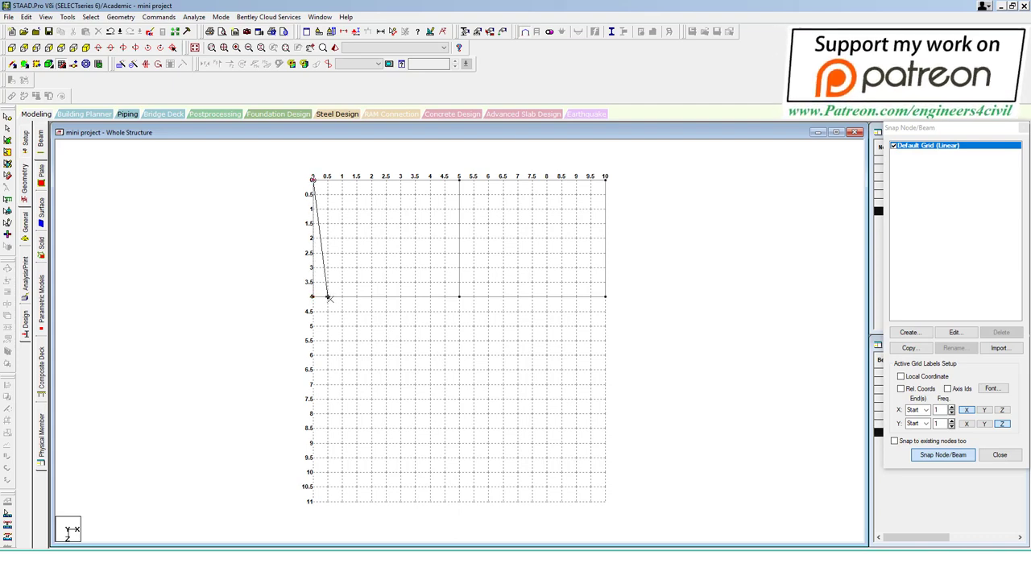
Step: Draw the 4–8 m bay beams and the 5–10 m extension bay down to z 11
{"action": "left_click", "coordinate": [65, 70]}
{"action": "left_click", "coordinate": [313, 414]}
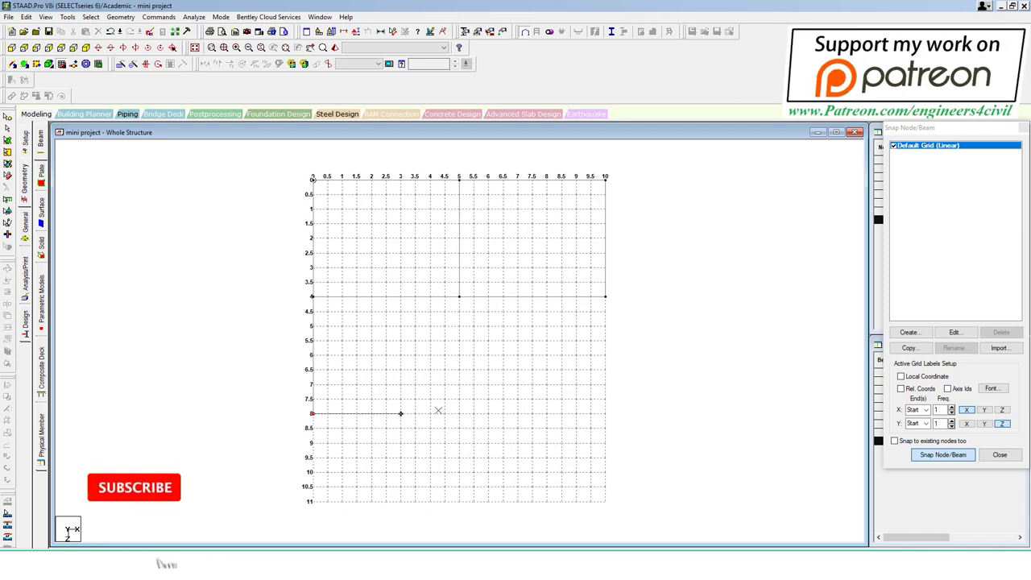
{"action": "left_click", "coordinate": [459, 413]}
{"action": "left_click", "coordinate": [459, 297]}
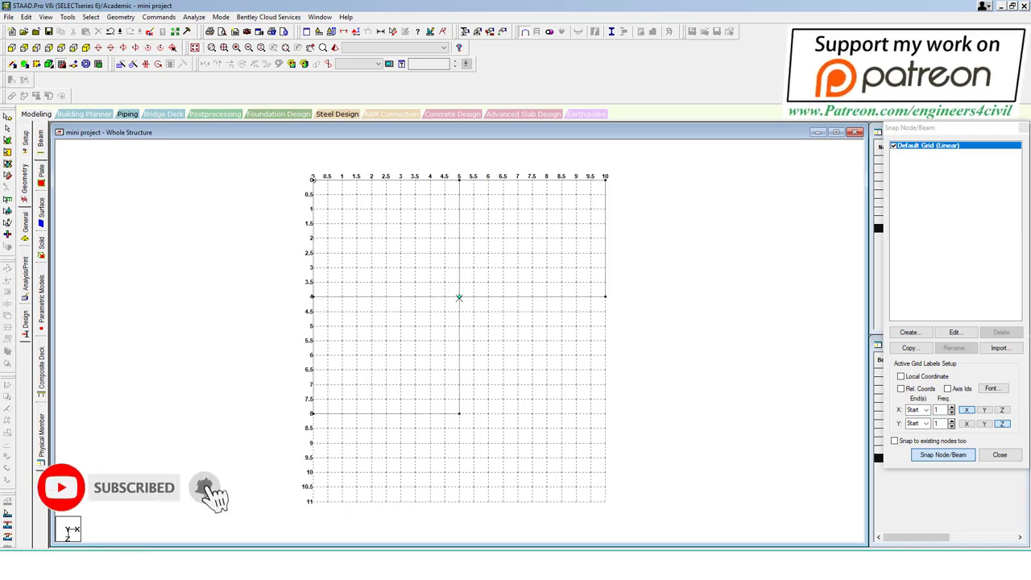
{"action": "left_click", "coordinate": [605, 297]}
{"action": "left_click", "coordinate": [605, 413]}
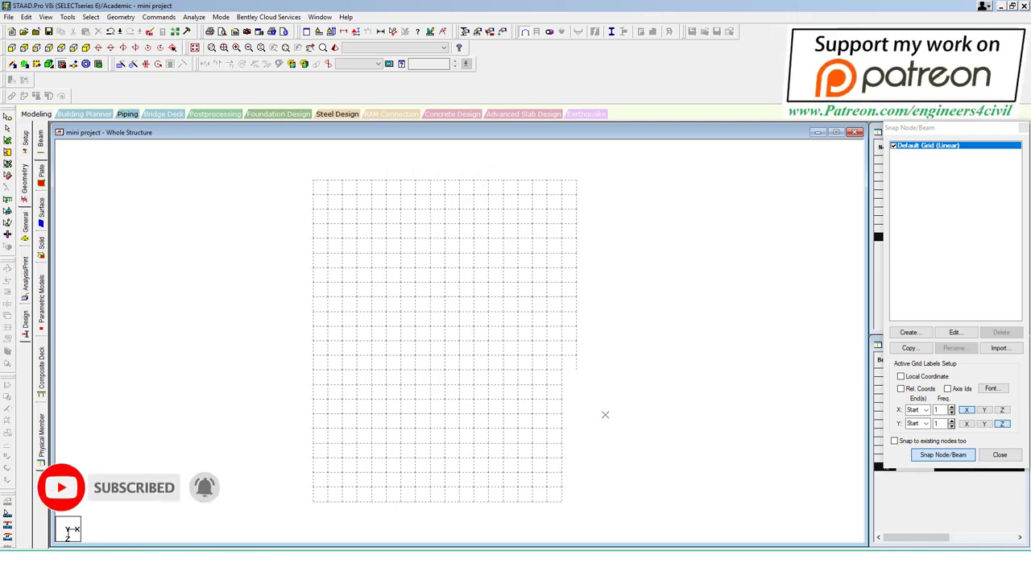
{"action": "left_click", "coordinate": [459, 413]}
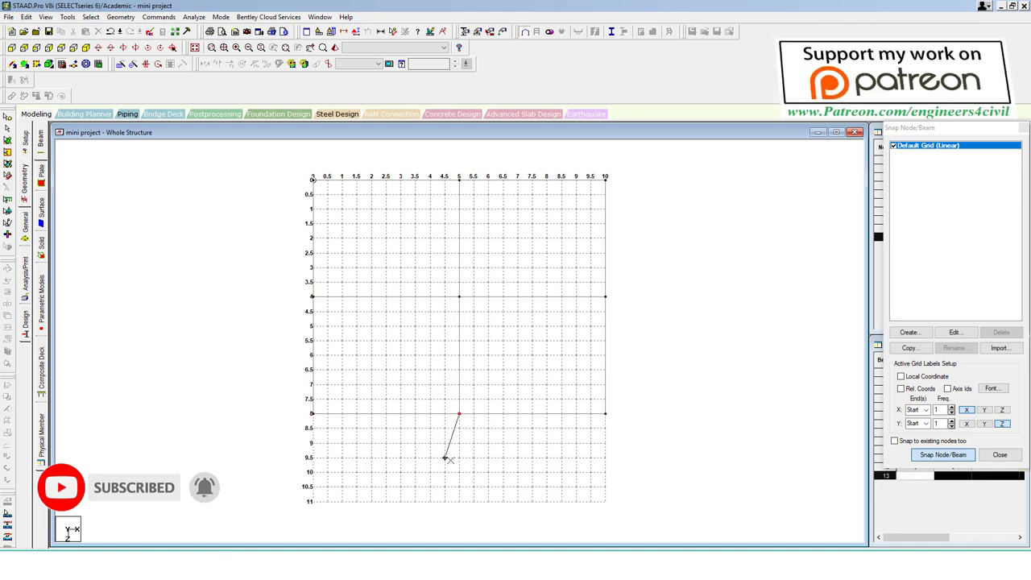
{"action": "left_click", "coordinate": [459, 502]}
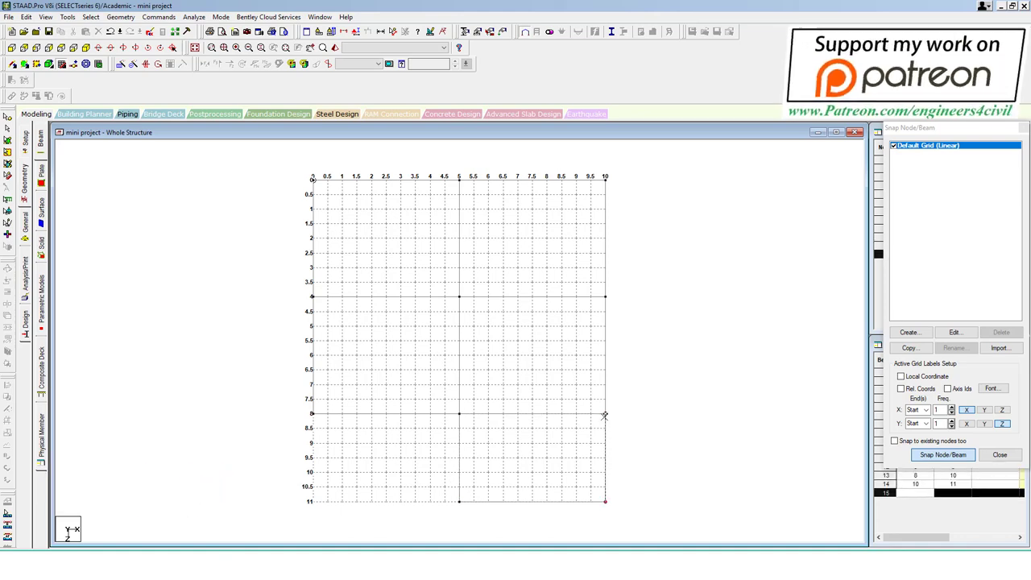
{"action": "left_click", "coordinate": [606, 413]}
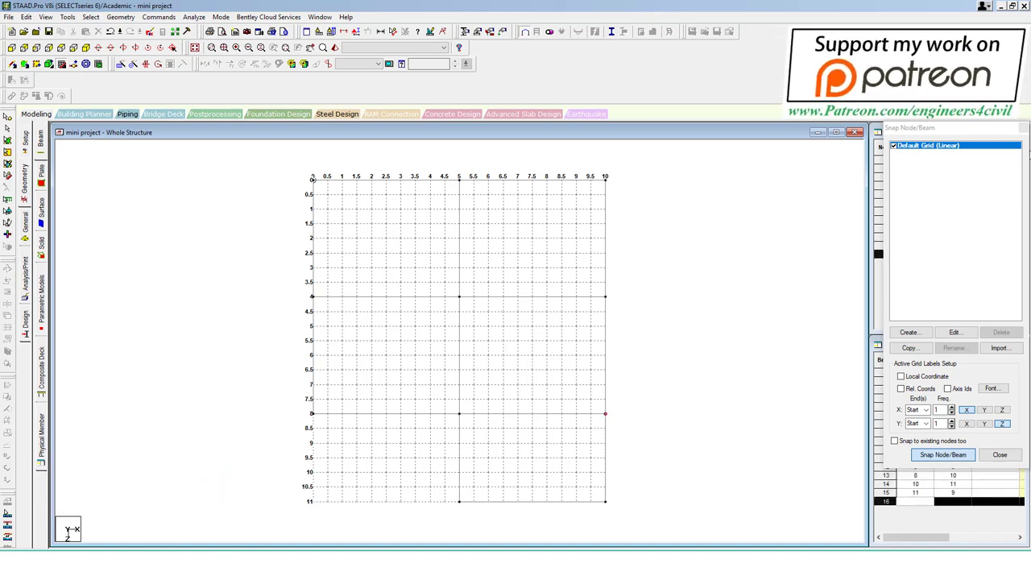
{"action": "left_click", "coordinate": [64, 69]}
{"action": "left_click", "coordinate": [64, 69]}
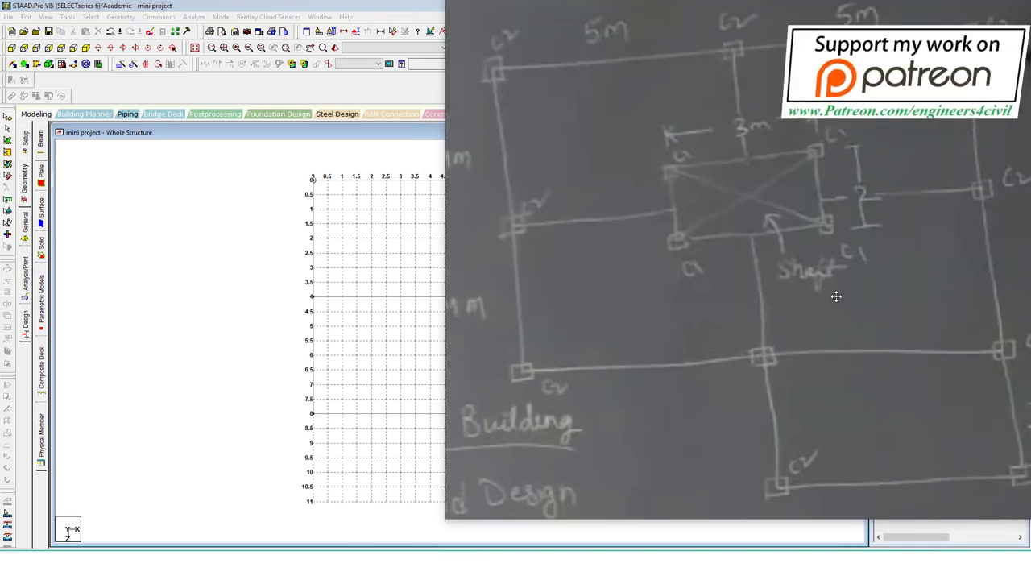
{"action": "left_click_drag", "start_coordinate": [672, 173], "coordinate": [679, 160]}
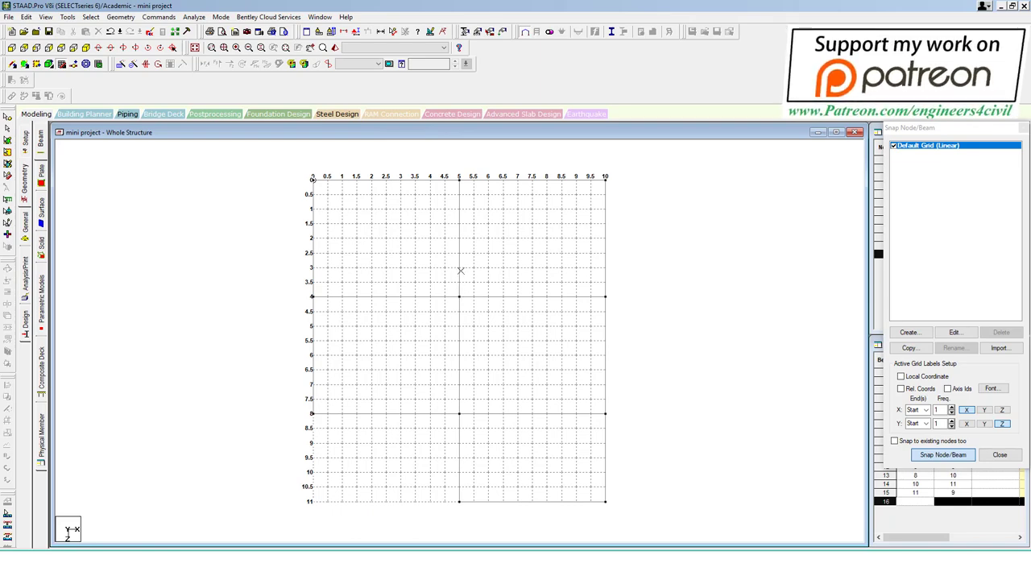
Step: Outline the 3 m by 2 m shaft with beams from (3.5, 3) to (6.5, 5)
{"action": "left_click", "coordinate": [460, 268]}
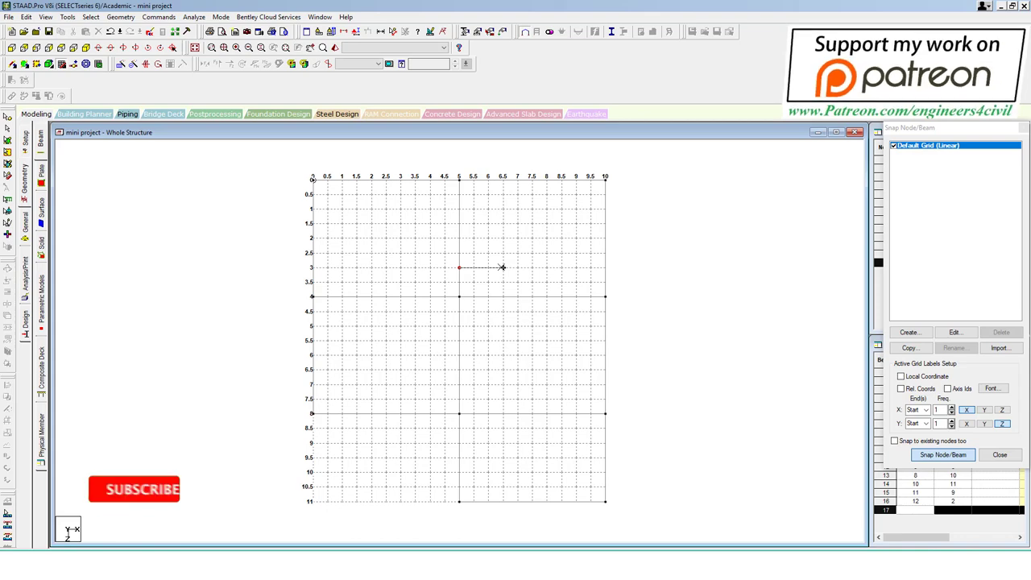
{"action": "scroll", "coordinate": [502, 267], "scroll_direction": "up", "scroll_amount": 1}
{"action": "scroll", "coordinate": [506, 261], "scroll_direction": "up", "scroll_amount": 1}
{"action": "left_click", "coordinate": [511, 253]}
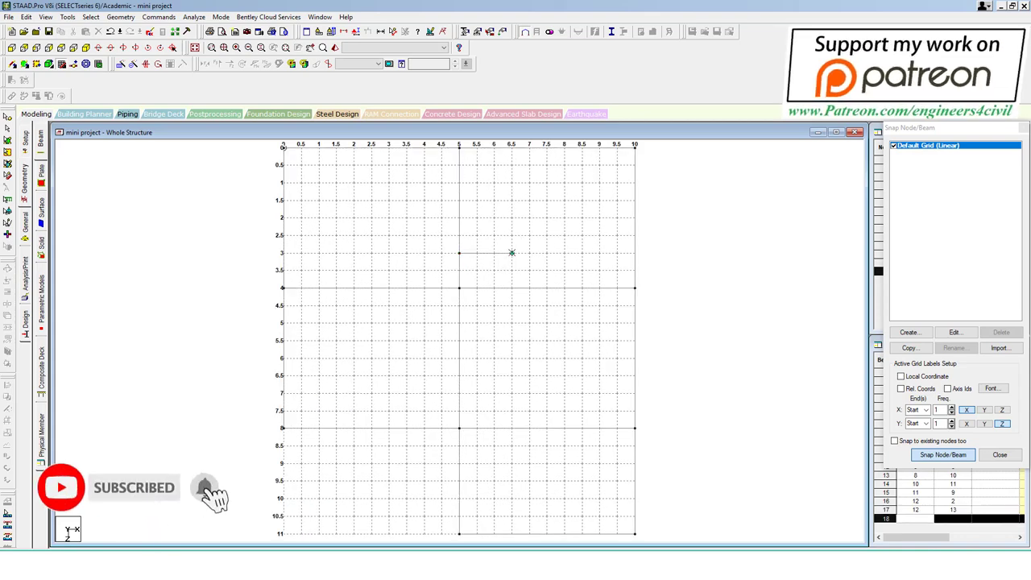
{"action": "left_click", "coordinate": [511, 287]}
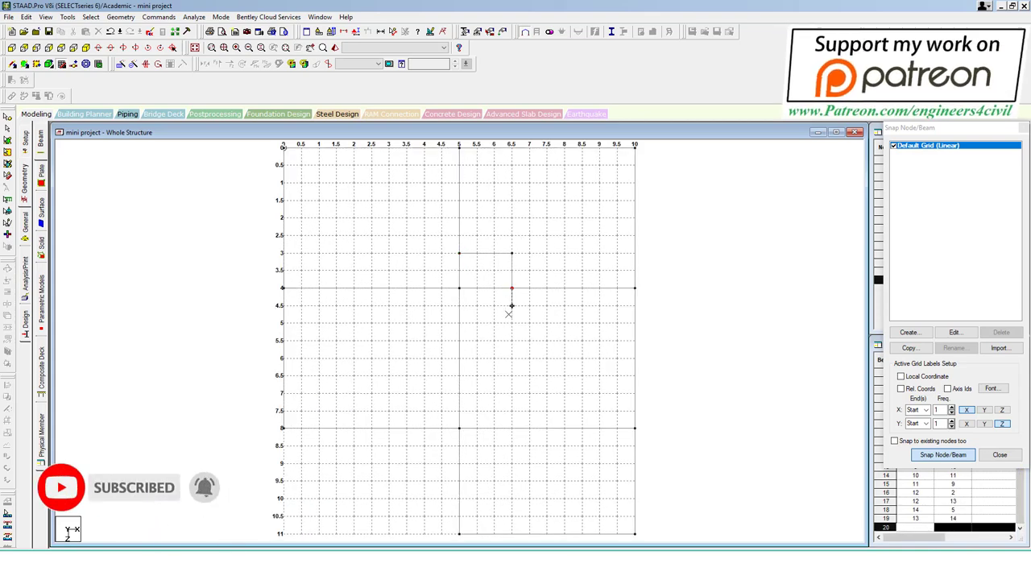
{"action": "left_click", "coordinate": [512, 323]}
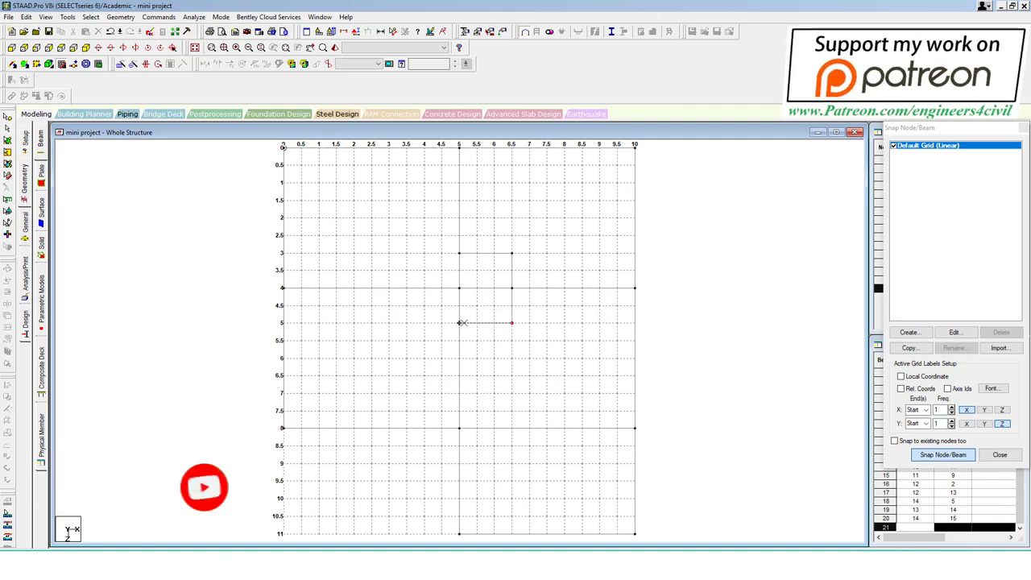
{"action": "left_click", "coordinate": [459, 322]}
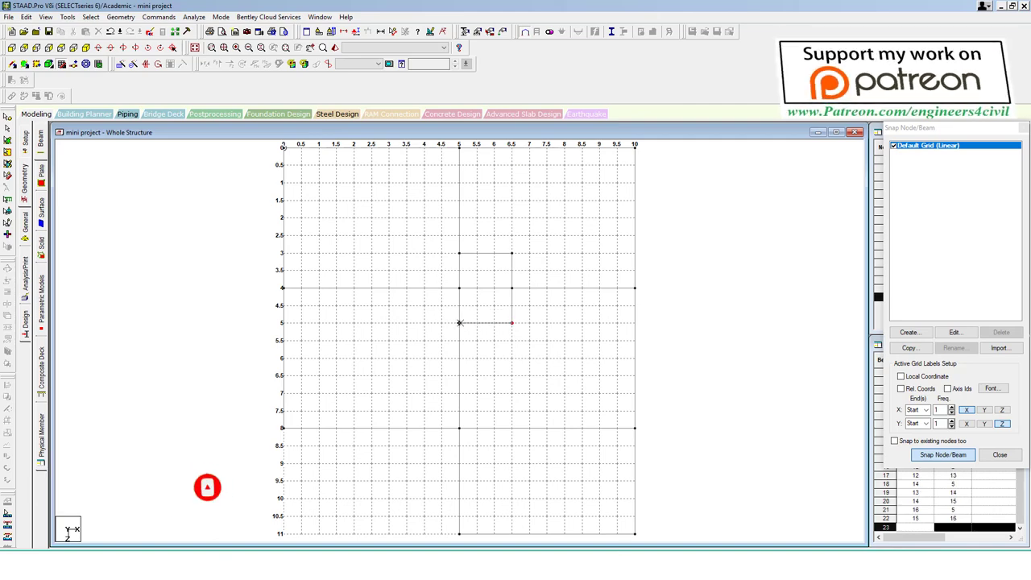
{"action": "left_click", "coordinate": [407, 323]}
{"action": "left_click", "coordinate": [407, 288]}
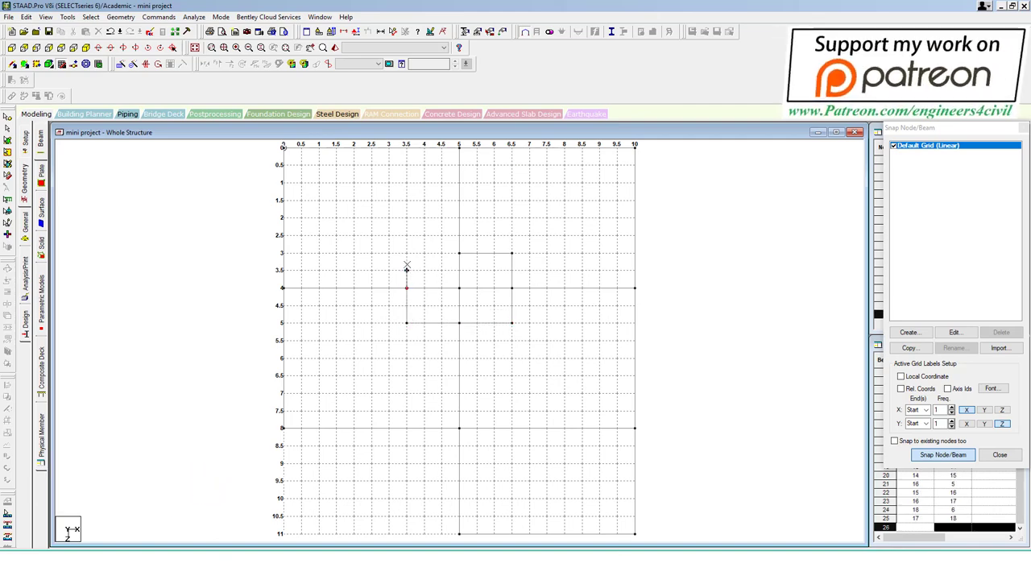
{"action": "left_click", "coordinate": [407, 253]}
{"action": "left_click", "coordinate": [459, 253]}
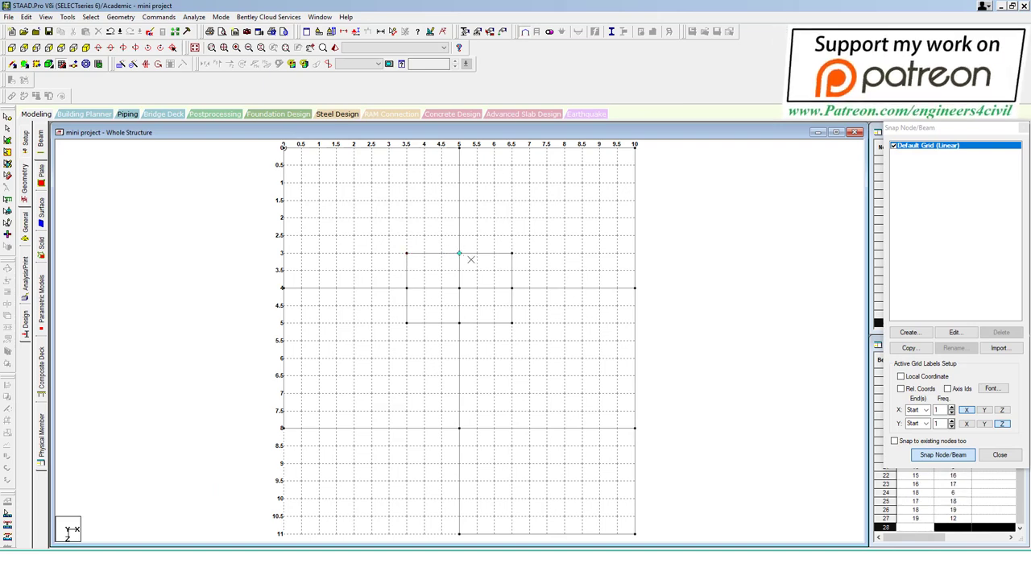
Step: Delete the four beams crossing inside the shaft and the leftover orphan node
{"action": "right_click", "coordinate": [474, 269]}
{"action": "left_click", "coordinate": [463, 292]}
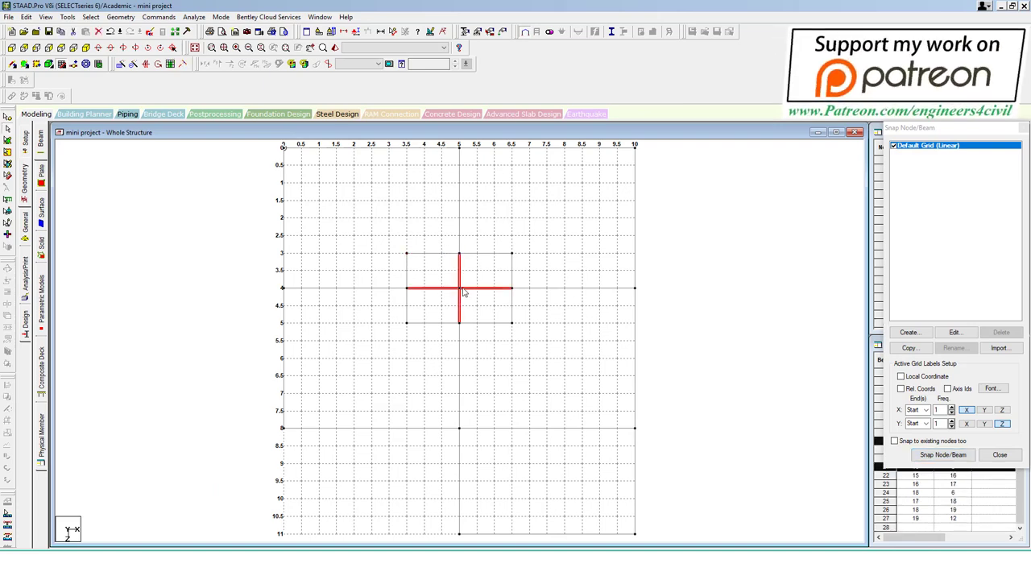
{"action": "key", "text": "Delete"}
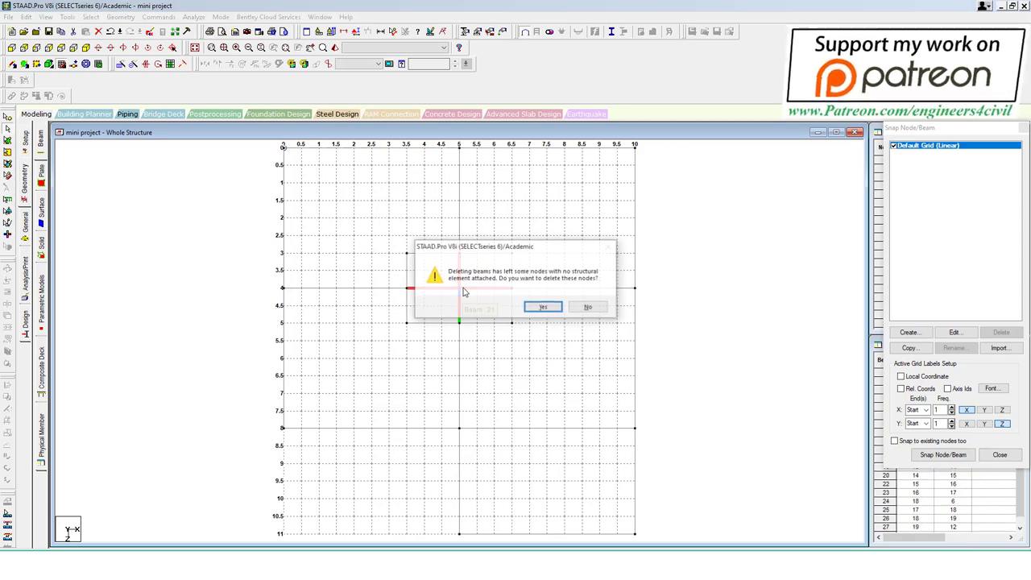
{"action": "left_click", "coordinate": [544, 307]}
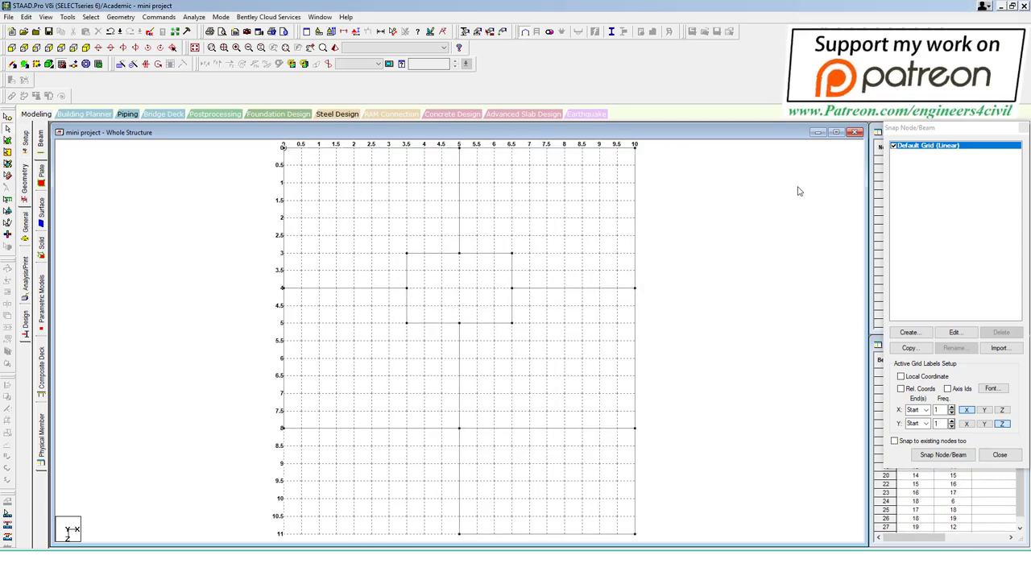
{"action": "left_click", "coordinate": [1018, 136]}
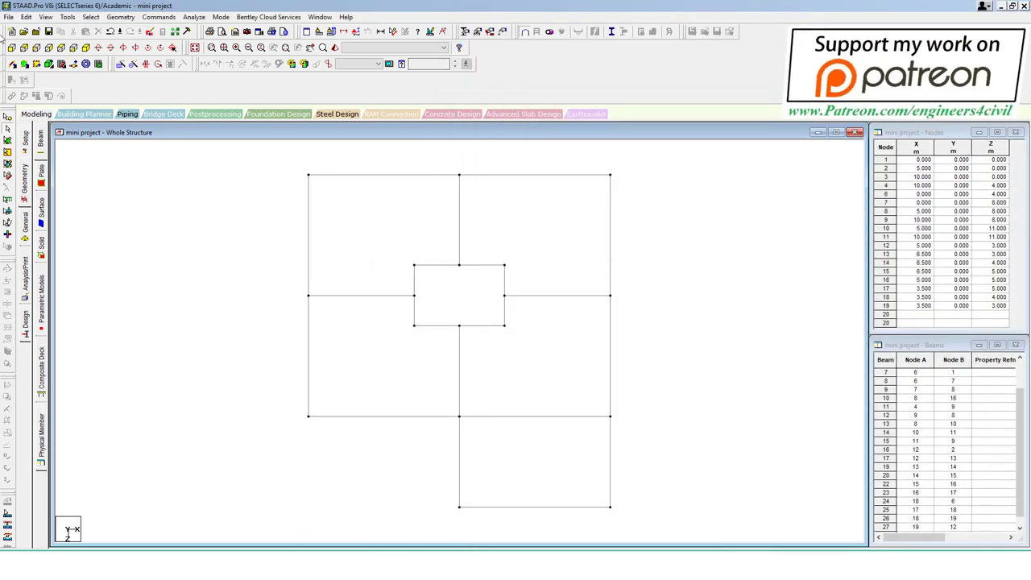
Step: Translationally repeat all plan beams in Y for 6 steps at 3 m spacing
{"action": "left_click", "coordinate": [195, 48]}
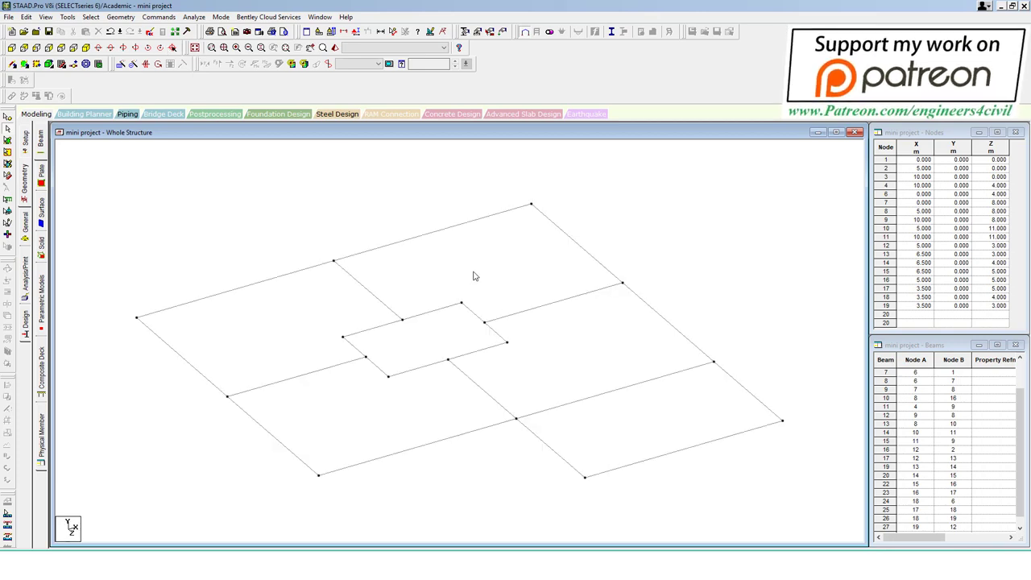
{"action": "scroll", "coordinate": [473, 276], "scroll_direction": "down", "scroll_amount": 1}
{"action": "key", "text": "ctrl+a"}
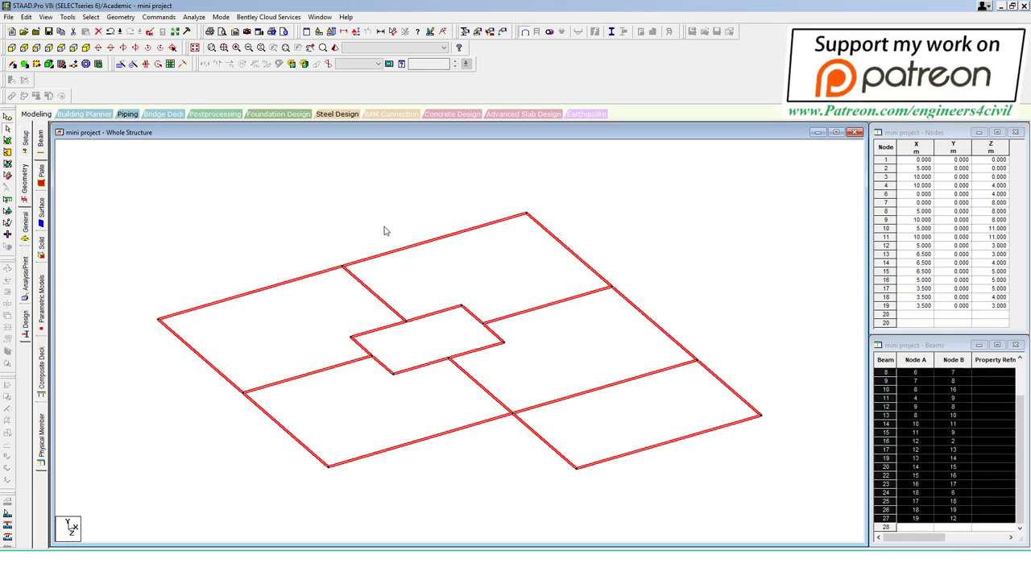
{"action": "left_click", "coordinate": [120, 65]}
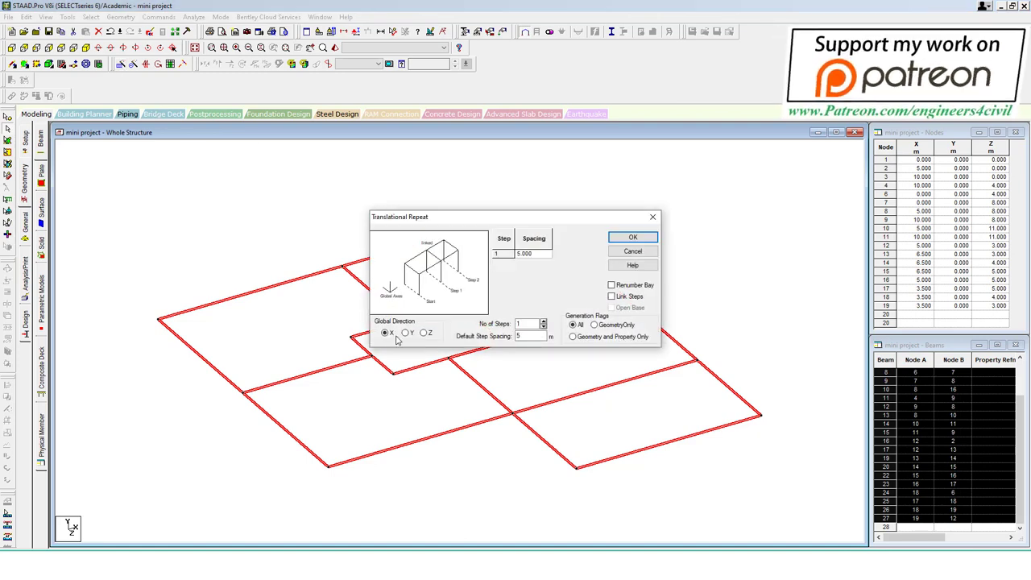
{"action": "double_click", "coordinate": [523, 323]}
{"action": "type", "text": "6"}
{"action": "double_click", "coordinate": [518, 336]}
{"action": "type", "text": "3"}
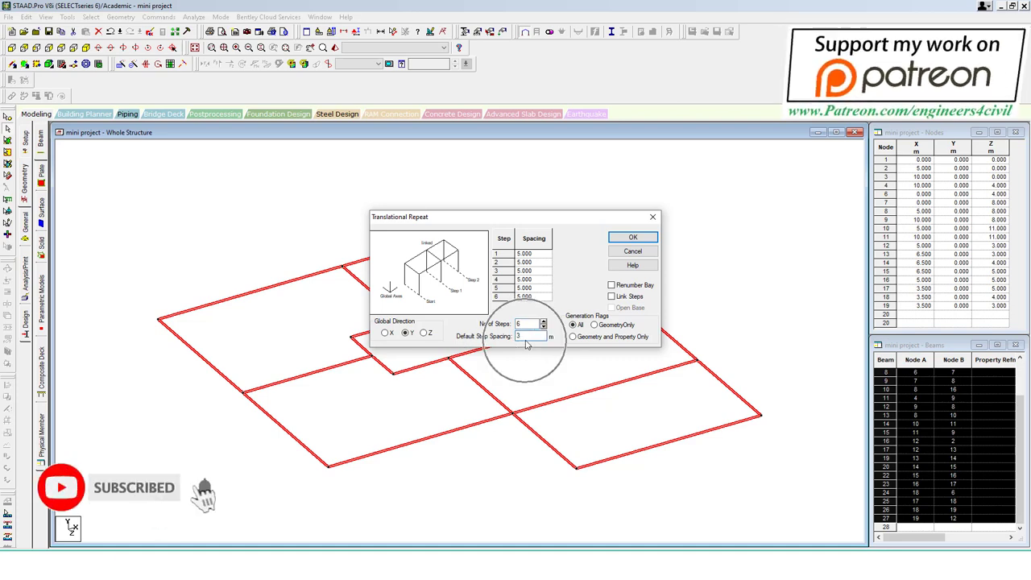
{"action": "left_click", "coordinate": [632, 239]}
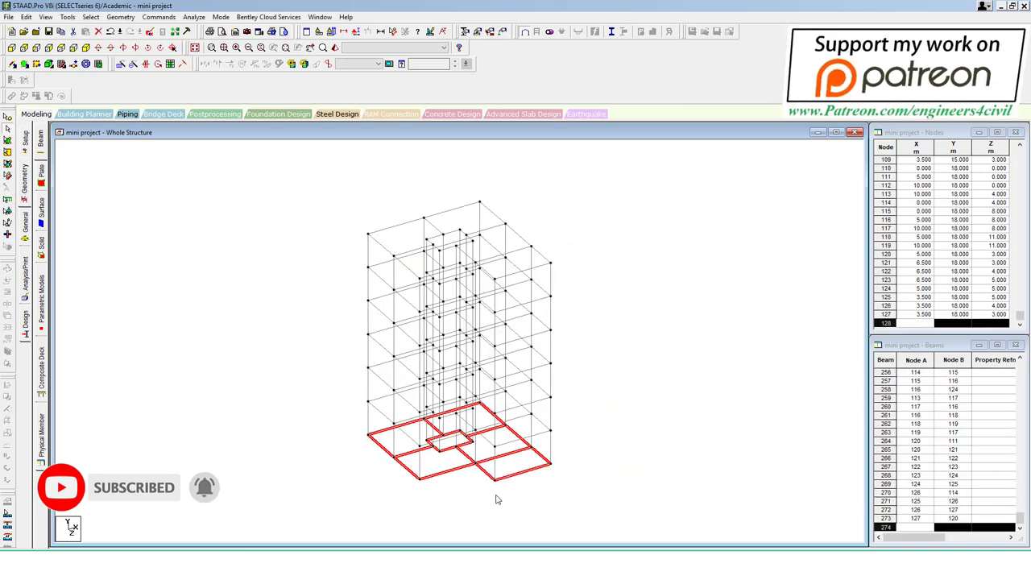
Step: Delete the 23 beams left at ground level
{"action": "key", "text": "Delete"}
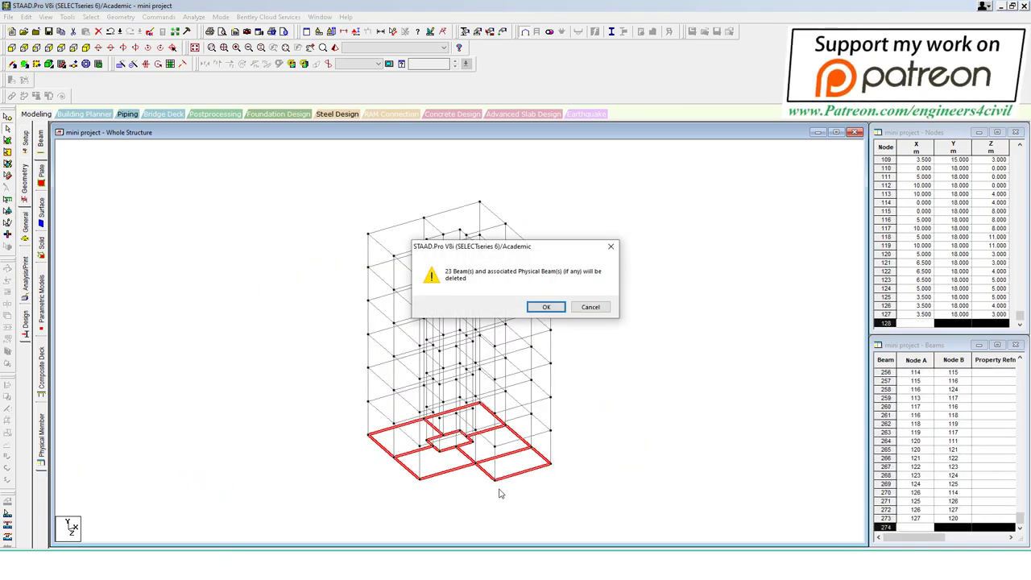
{"action": "key", "text": "Return"}
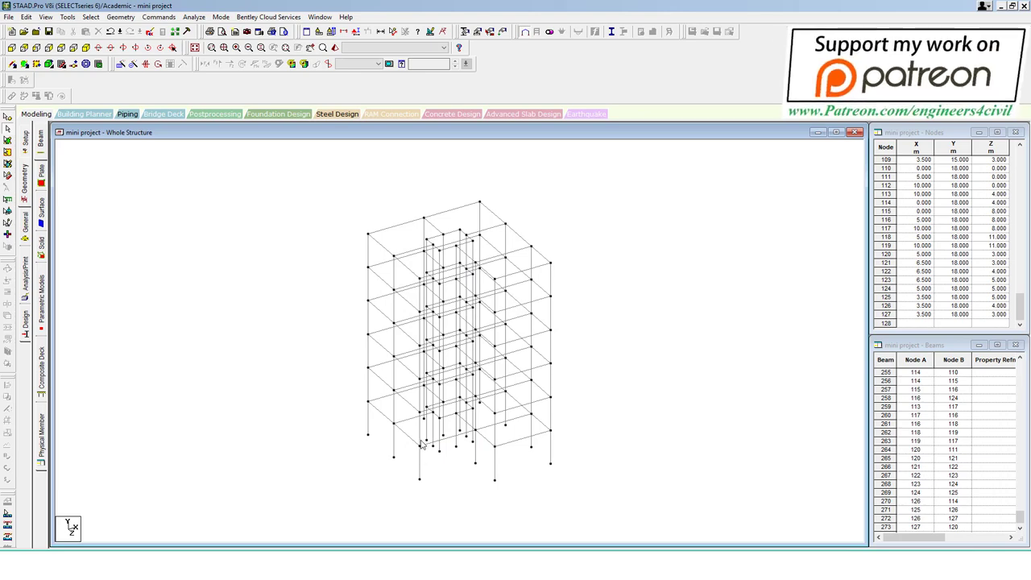
{"action": "scroll", "coordinate": [420, 446], "scroll_direction": "up", "scroll_amount": 2}
{"action": "scroll", "coordinate": [476, 389], "scroll_direction": "up", "scroll_amount": 2}
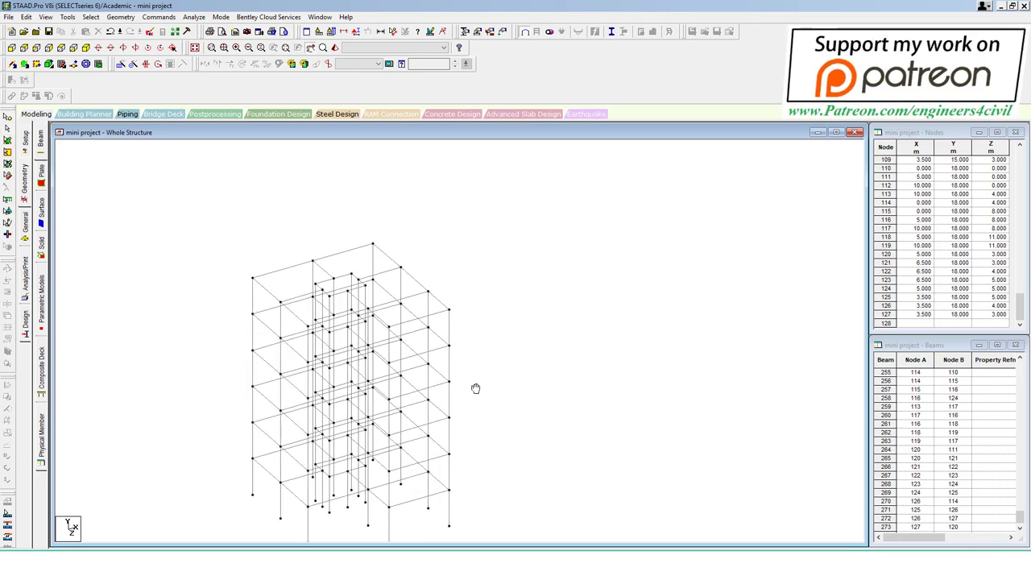
{"action": "scroll", "coordinate": [527, 335], "scroll_direction": "down", "scroll_amount": 2}
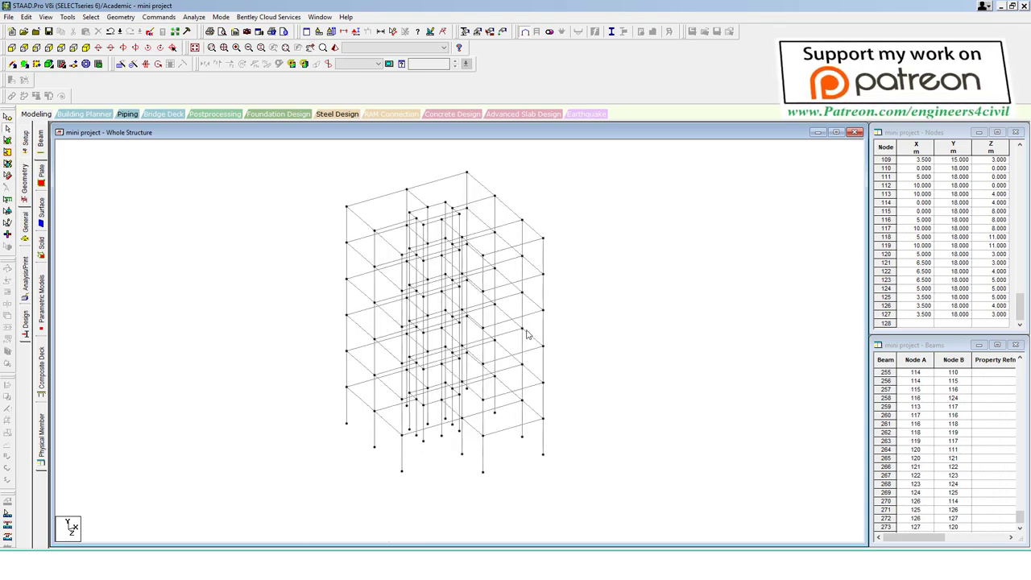
{"action": "left_click", "coordinate": [25, 230]}
Step: Create a new fixed support type as Support 2
{"action": "left_click", "coordinate": [45, 228]}
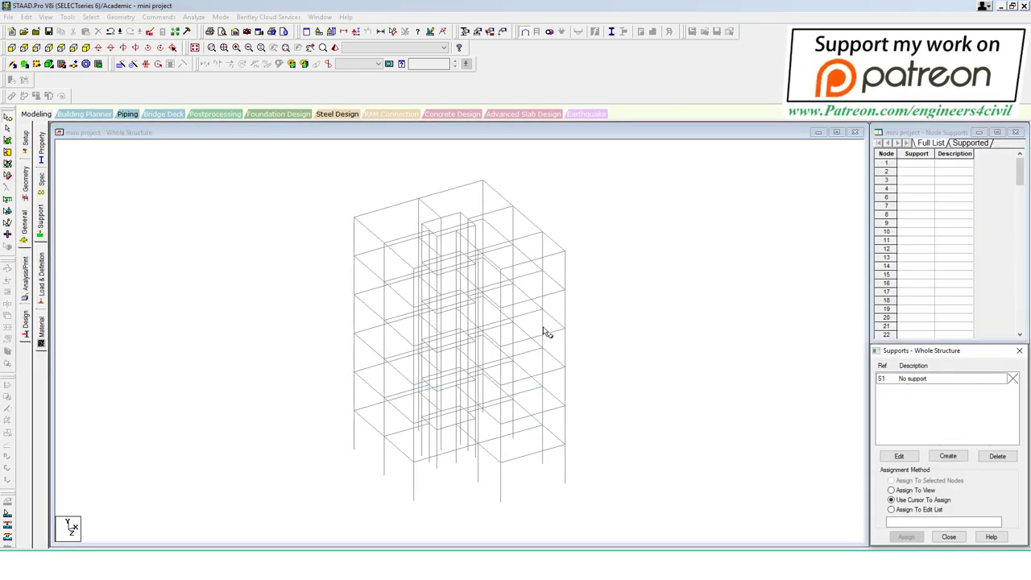
{"action": "left_click", "coordinate": [949, 456]}
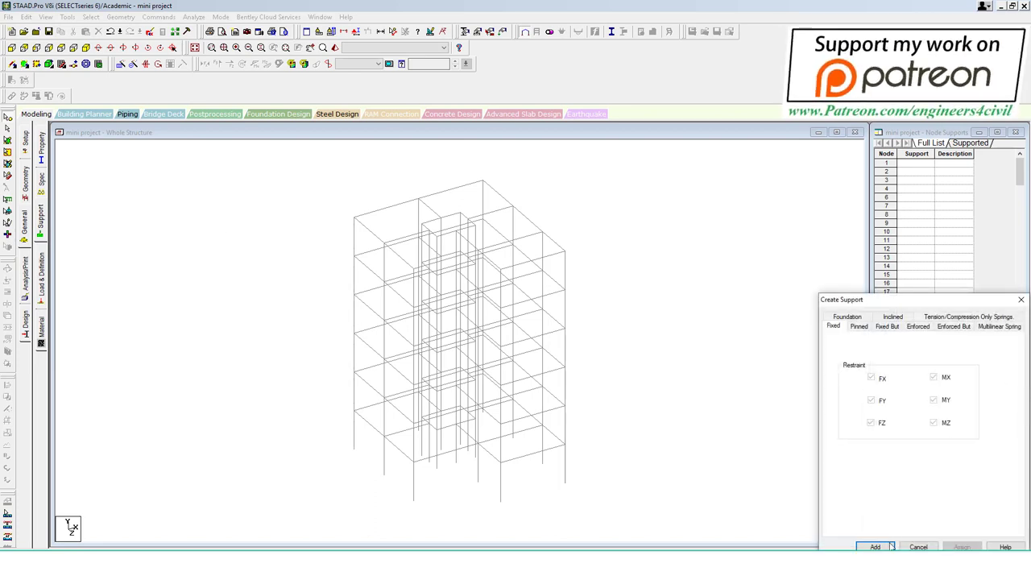
{"action": "left_click", "coordinate": [892, 546]}
{"action": "left_click", "coordinate": [919, 398]}
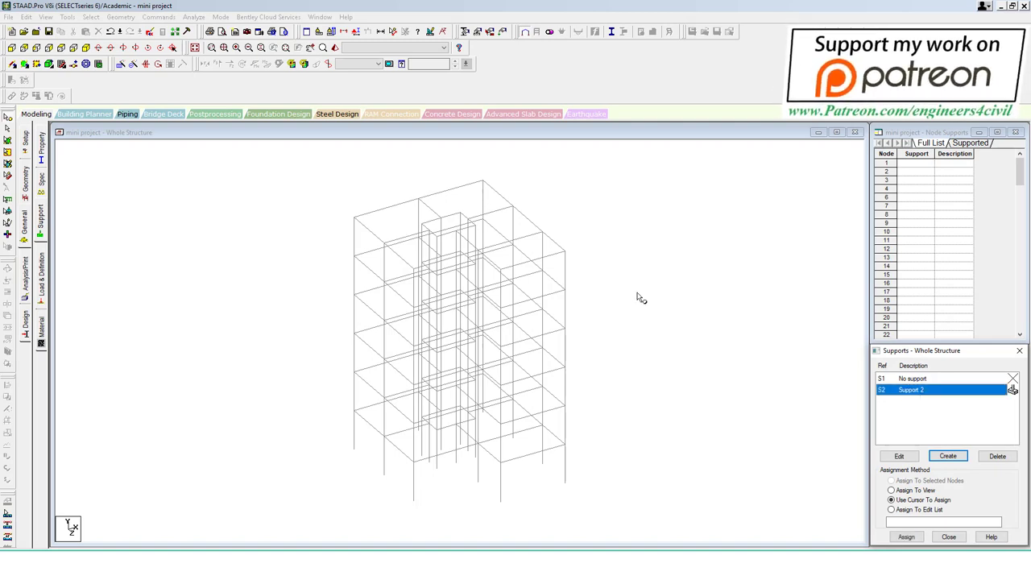
Step: Assign fixed Support 2 to the column-base nodes 1–4 and 6–19
{"action": "left_click", "coordinate": [12, 48]}
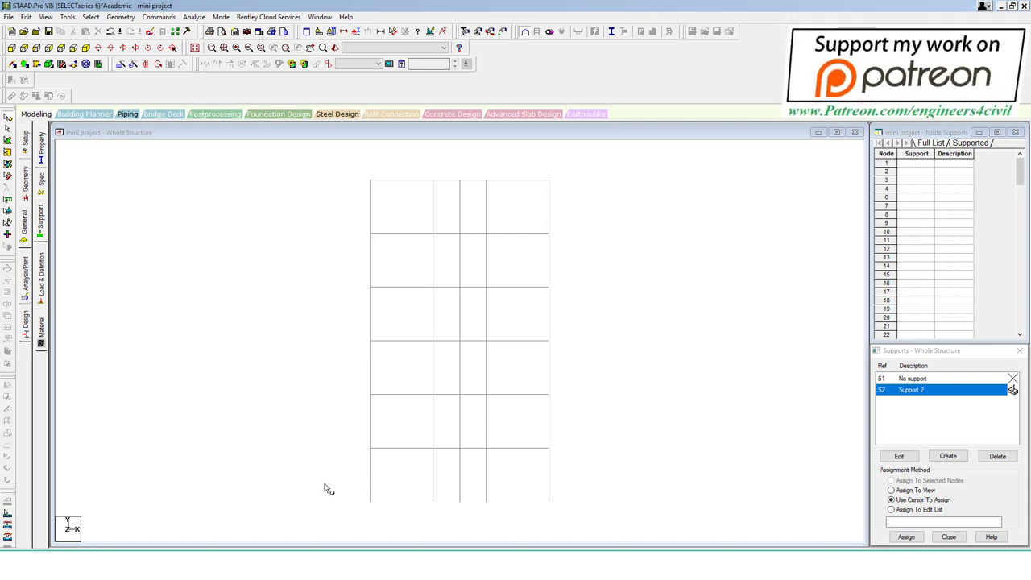
{"action": "left_click_drag", "start_coordinate": [324, 483], "coordinate": [614, 522]}
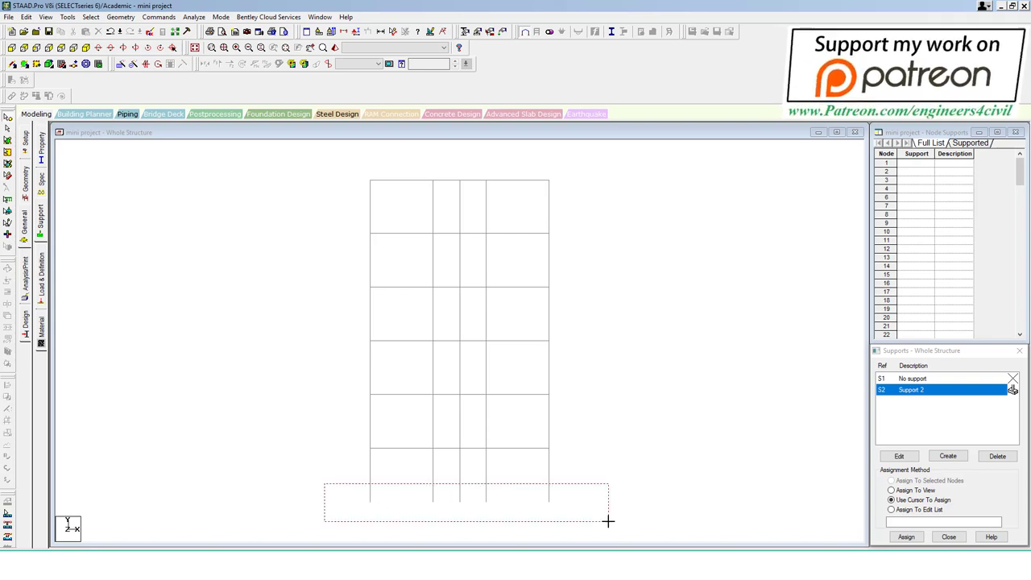
{"action": "left_click", "coordinate": [85, 48]}
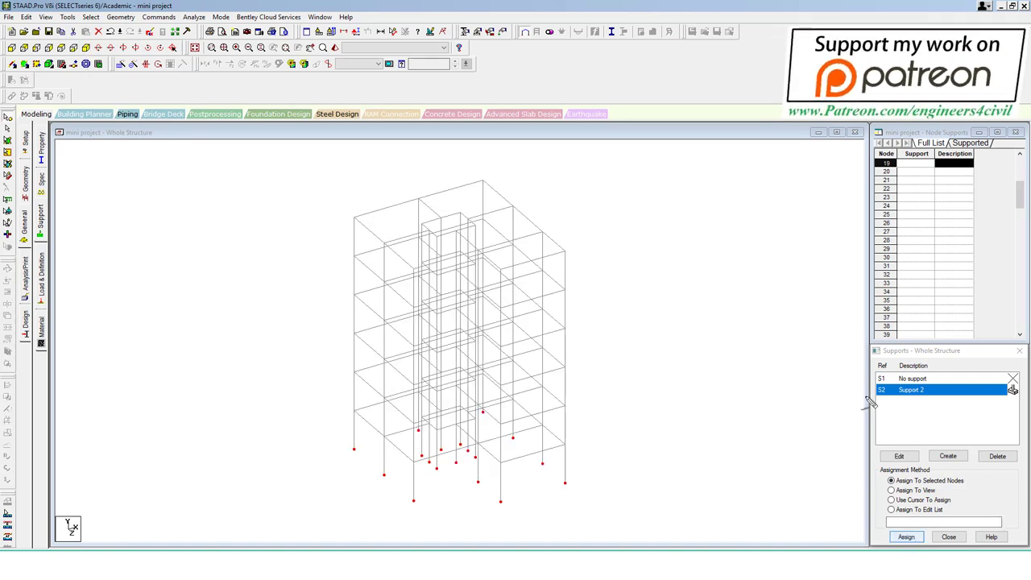
{"action": "mouse_move", "coordinate": [870, 402]}
{"action": "left_mouse_down"}
{"action": "mouse_move", "coordinate": [582, 480]}
{"action": "mouse_move", "coordinate": [631, 480]}
{"action": "left_mouse_up"}
{"action": "left_click", "coordinate": [906, 536]}
{"action": "left_click", "coordinate": [955, 474]}
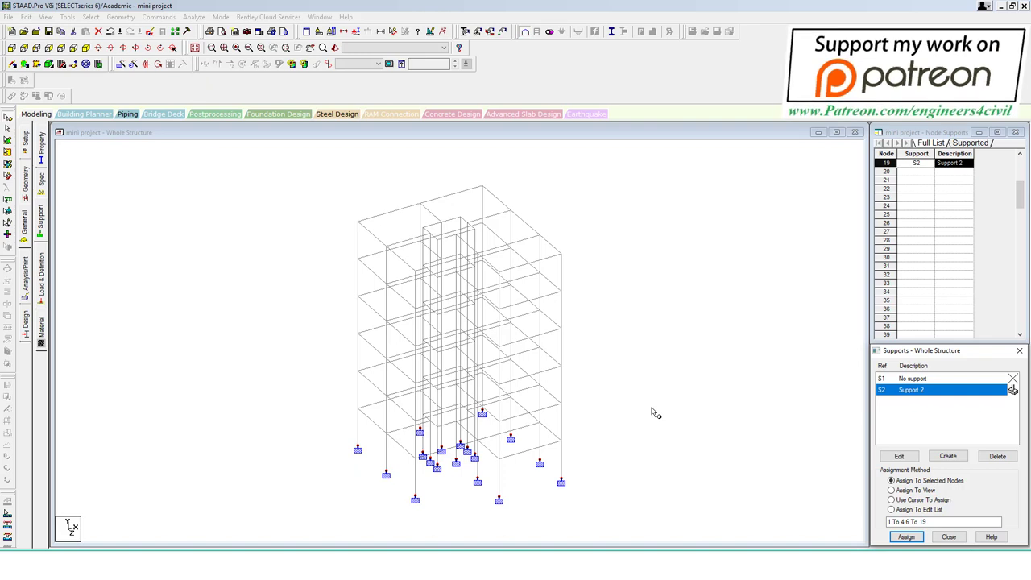
{"action": "key", "text": "Escape"}
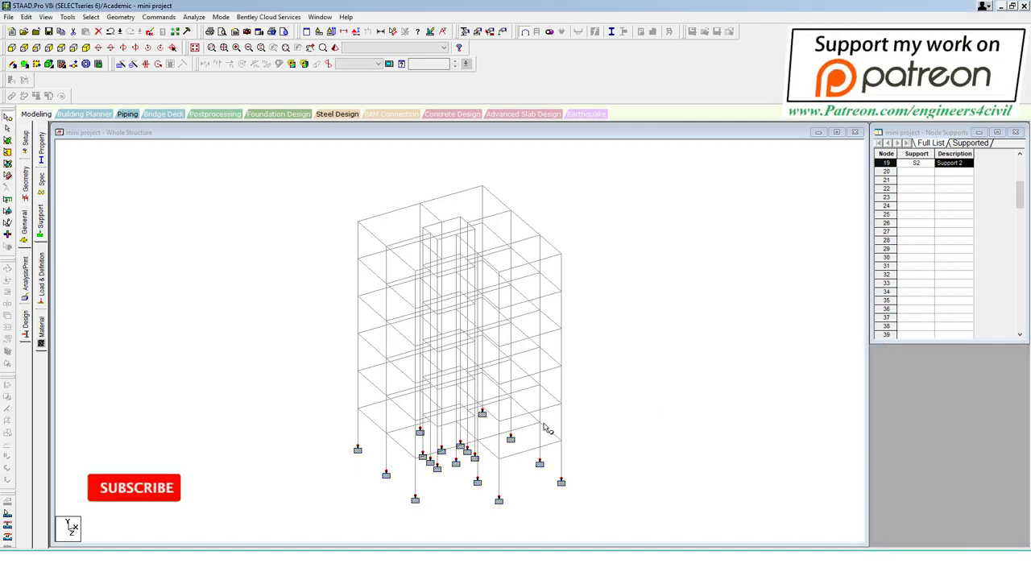
Step: Read the board sizes: beams 300×400 and 350×500 mm, columns 400×400 and 500×500 mm
{"action": "left_click", "coordinate": [41, 149]}
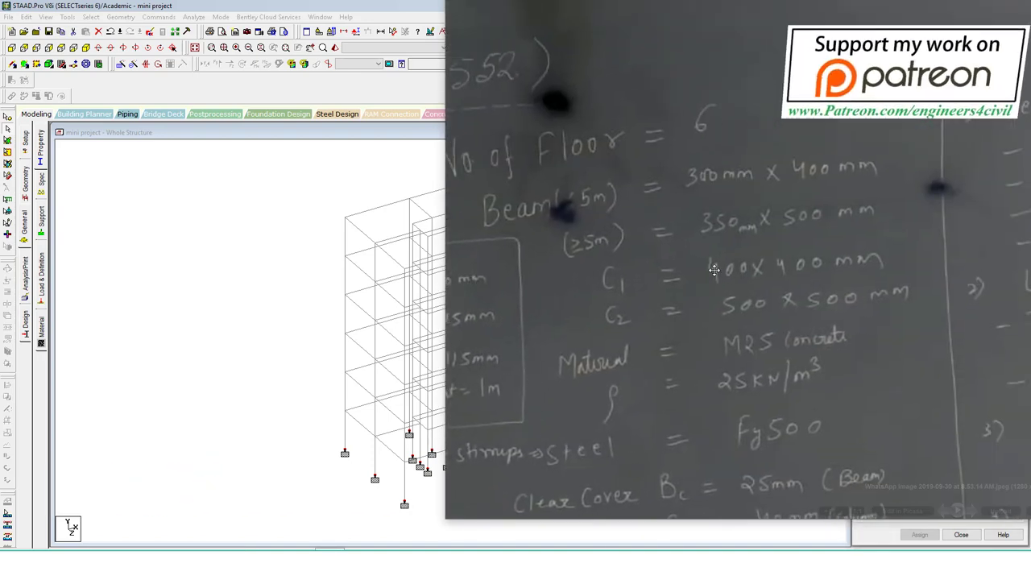
{"action": "left_click_drag", "start_coordinate": [501, 229], "coordinate": [656, 208]}
{"action": "left_click_drag", "start_coordinate": [703, 198], "coordinate": [878, 192]}
{"action": "mouse_move", "coordinate": [729, 155]}
{"action": "left_mouse_down"}
{"action": "mouse_move", "coordinate": [681, 189]}
{"action": "mouse_move", "coordinate": [729, 202]}
{"action": "left_mouse_up"}
{"action": "mouse_move", "coordinate": [703, 242]}
{"action": "left_mouse_down"}
{"action": "mouse_move", "coordinate": [850, 235]}
{"action": "mouse_move", "coordinate": [879, 205]}
{"action": "left_mouse_up"}
{"action": "mouse_move", "coordinate": [706, 268]}
{"action": "left_mouse_down"}
{"action": "mouse_move", "coordinate": [717, 326]}
{"action": "mouse_move", "coordinate": [914, 306]}
{"action": "mouse_move", "coordinate": [867, 244]}
{"action": "mouse_move", "coordinate": [709, 268]}
{"action": "left_mouse_up"}
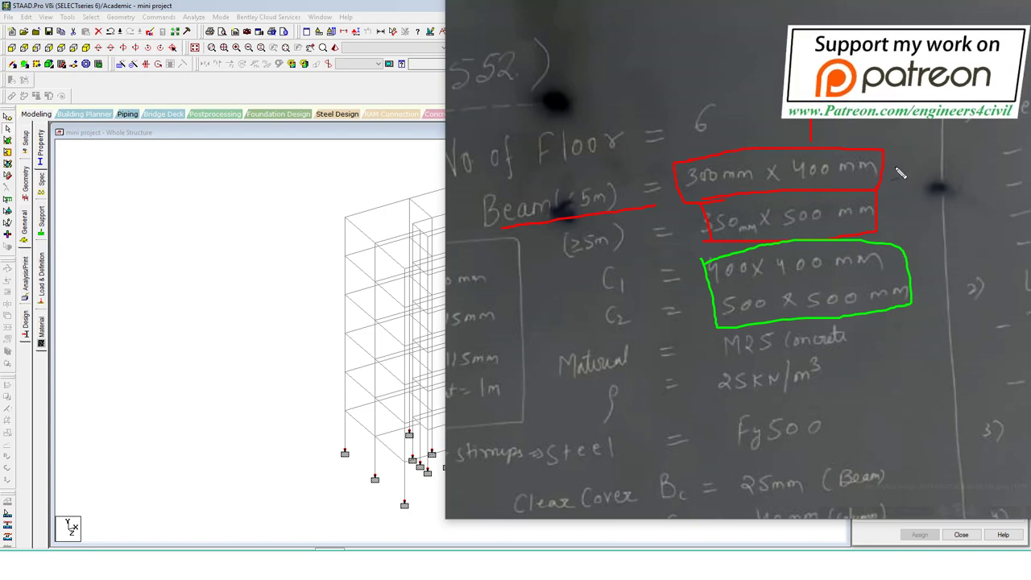
{"action": "mouse_move", "coordinate": [896, 169]}
{"action": "left_mouse_down"}
{"action": "mouse_move", "coordinate": [923, 169]}
{"action": "mouse_move", "coordinate": [944, 145]}
{"action": "left_mouse_up"}
{"action": "left_click_drag", "start_coordinate": [902, 206], "coordinate": [939, 178]}
{"action": "left_click_drag", "start_coordinate": [921, 251], "coordinate": [952, 249]}
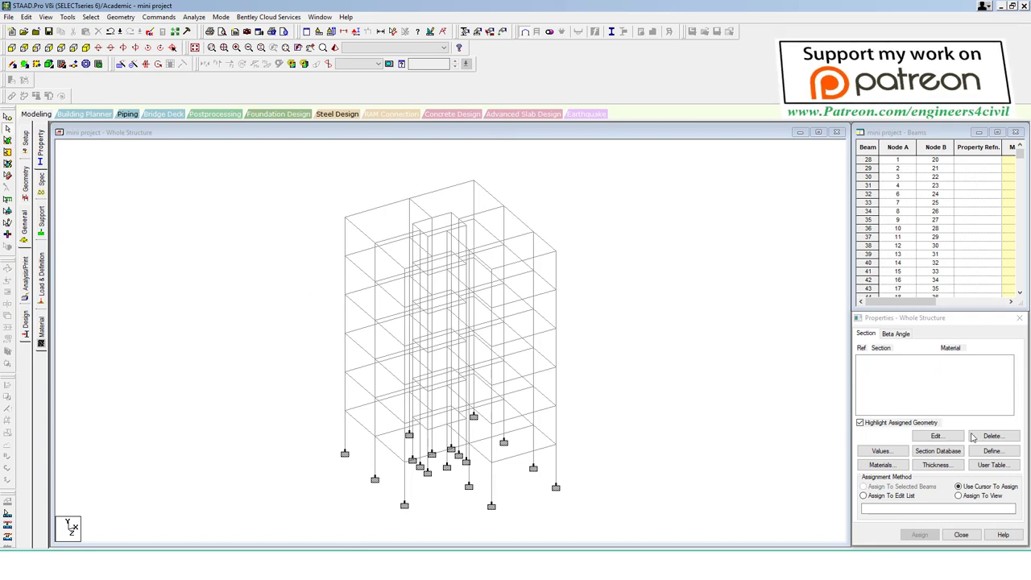
Step: Add rectangular concrete sections 0.40x0.30 m and 0.50x0.35 m
{"action": "left_click", "coordinate": [992, 450]}
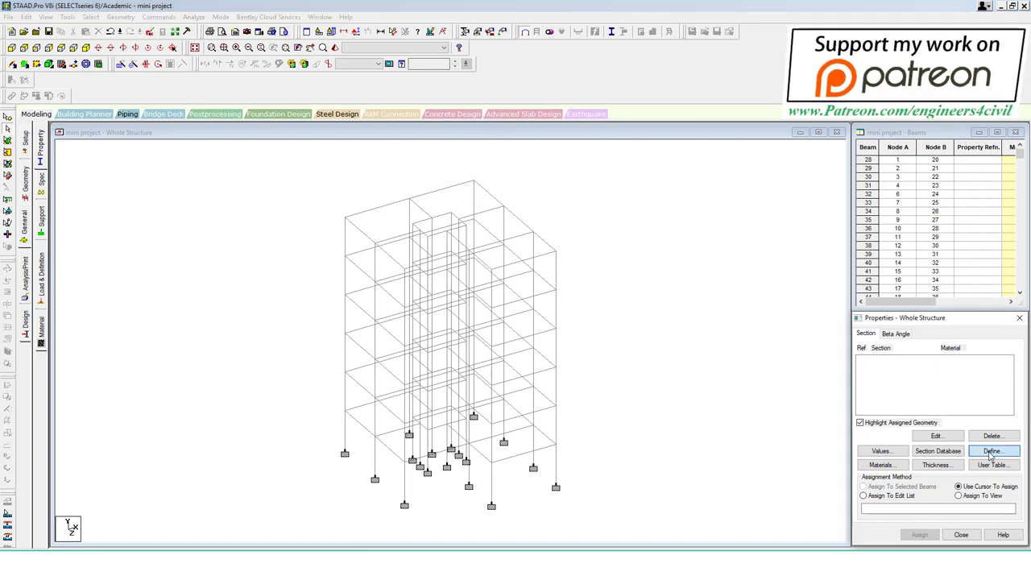
{"action": "left_click", "coordinate": [363, 201]}
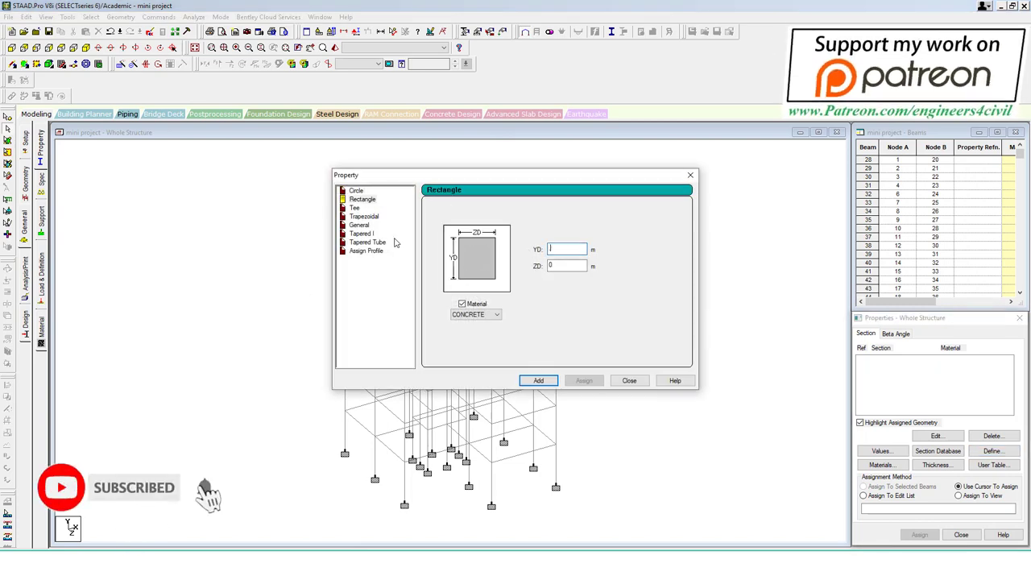
{"action": "type", "text": "4"}
{"action": "key", "text": "Tab"}
{"action": "type", "text": "3"}
{"action": "key", "text": "Tab"}
{"action": "left_click", "coordinate": [539, 387]}
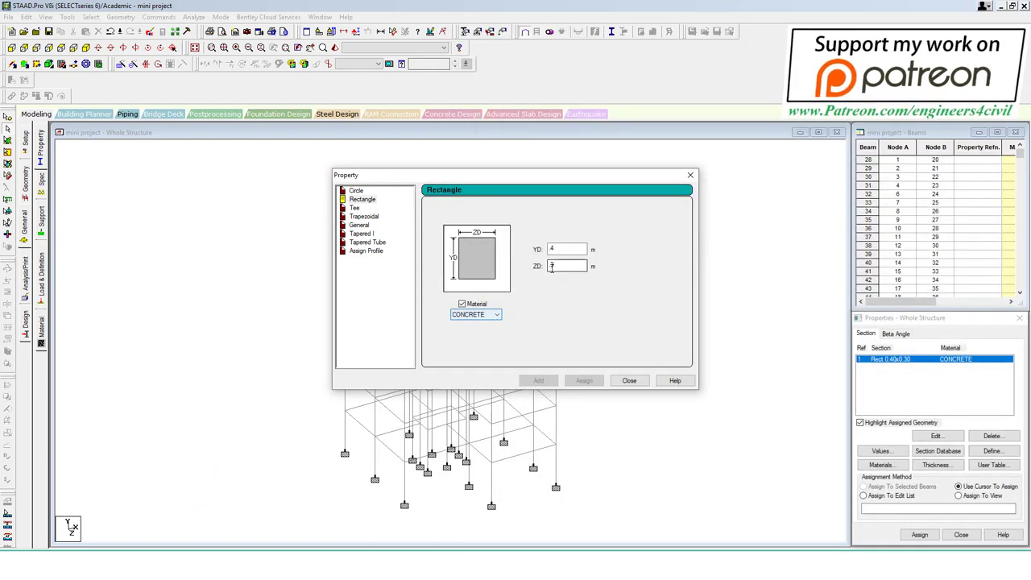
{"action": "double_click", "coordinate": [567, 253]}
{"action": "type", "text": "5"}
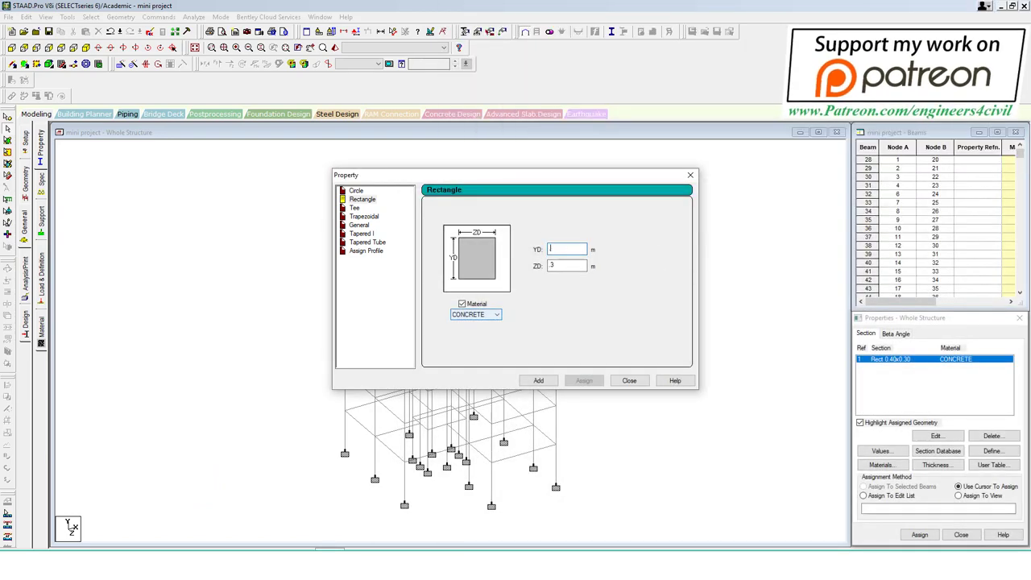
{"action": "double_click", "coordinate": [565, 266]}
{"action": "left_click", "coordinate": [540, 380]}
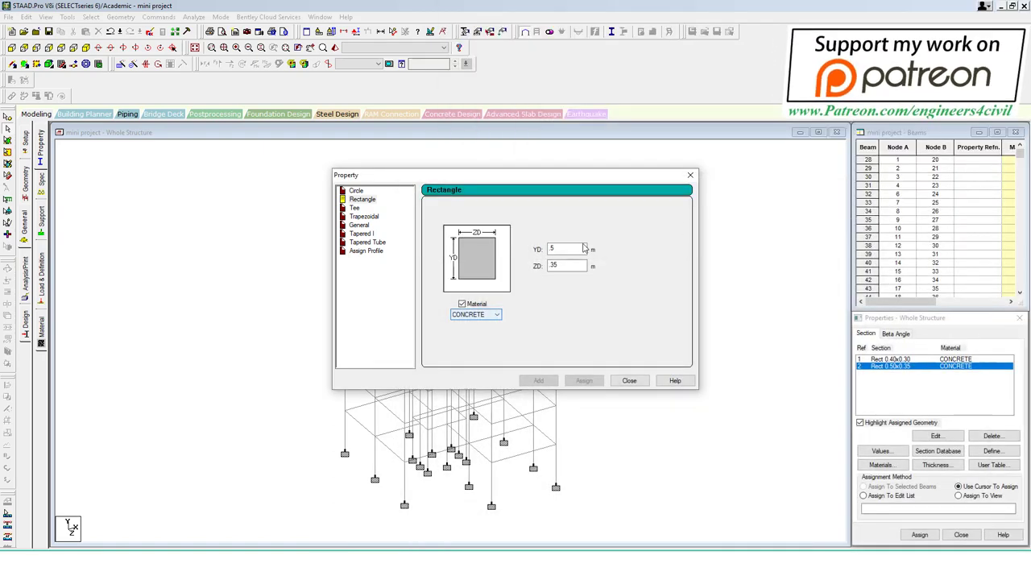
Step: Add rectangular sections 0.40x0.40 m and 0.50x0.50 m and finish defining sections
{"action": "double_click", "coordinate": [585, 249]}
{"action": "type", "text": "4"}
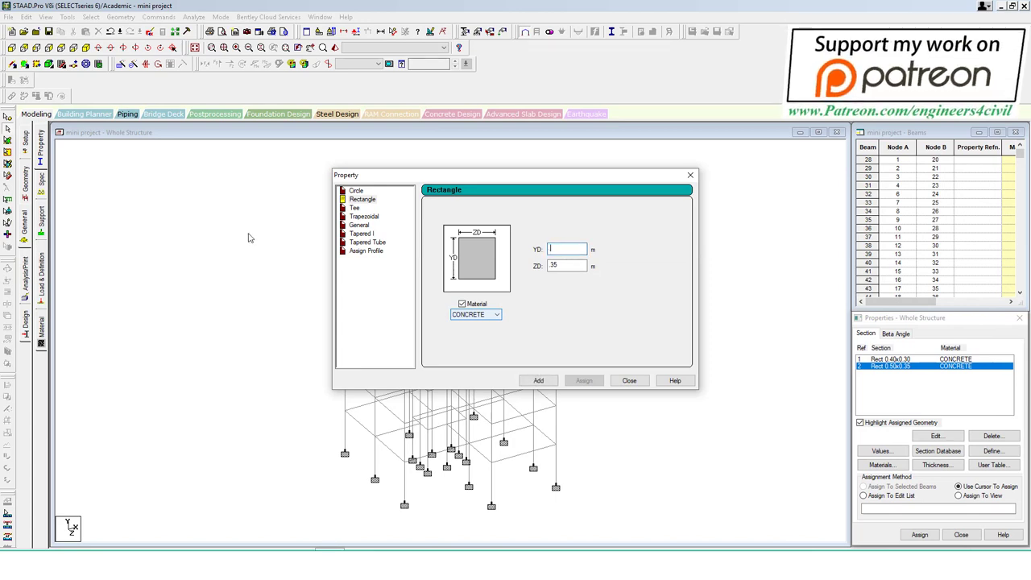
{"action": "double_click", "coordinate": [562, 265]}
{"action": "type", "text": "4"}
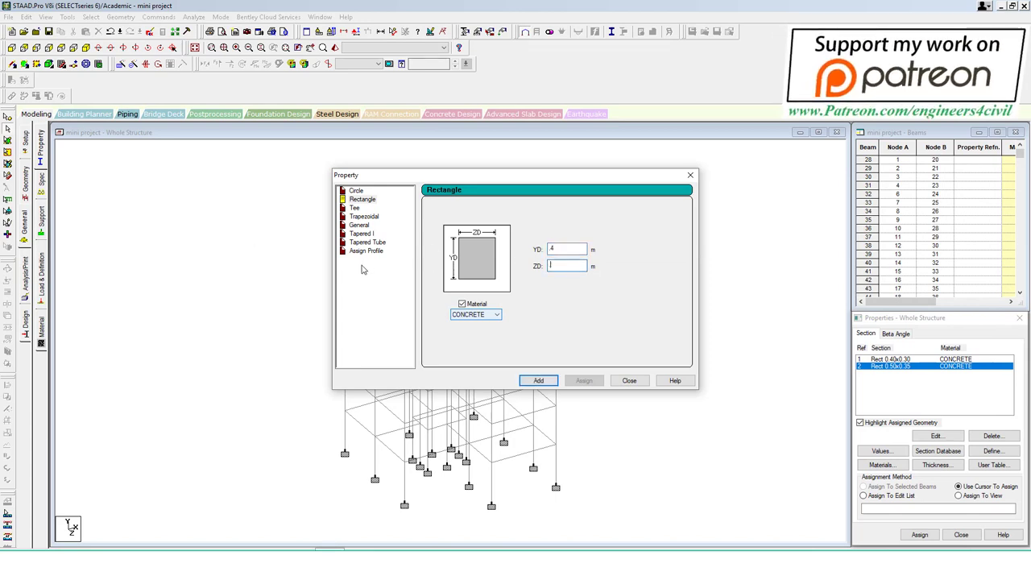
{"action": "left_click", "coordinate": [538, 381]}
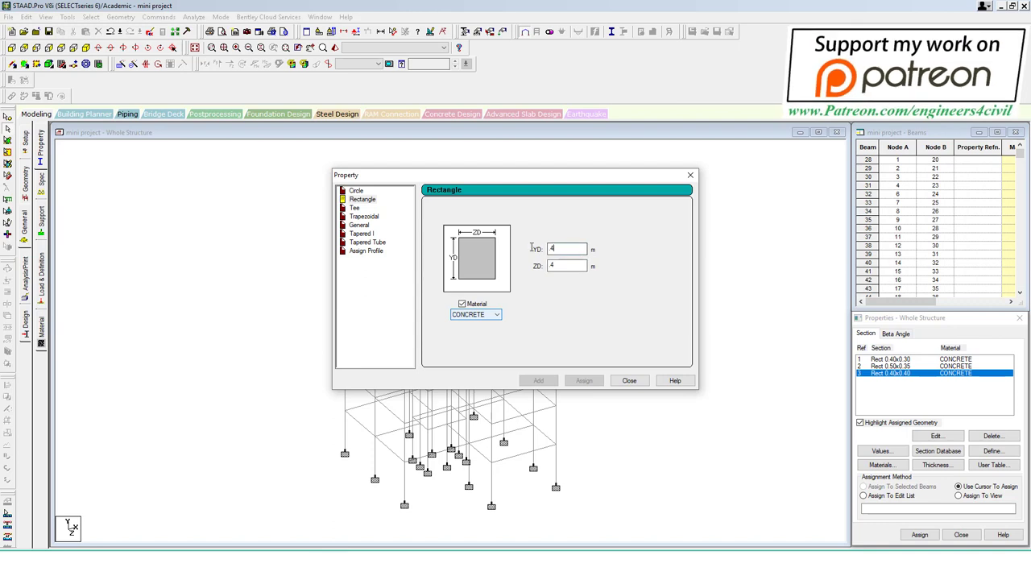
{"action": "type", "text": "5"}
{"action": "key", "text": "Tab"}
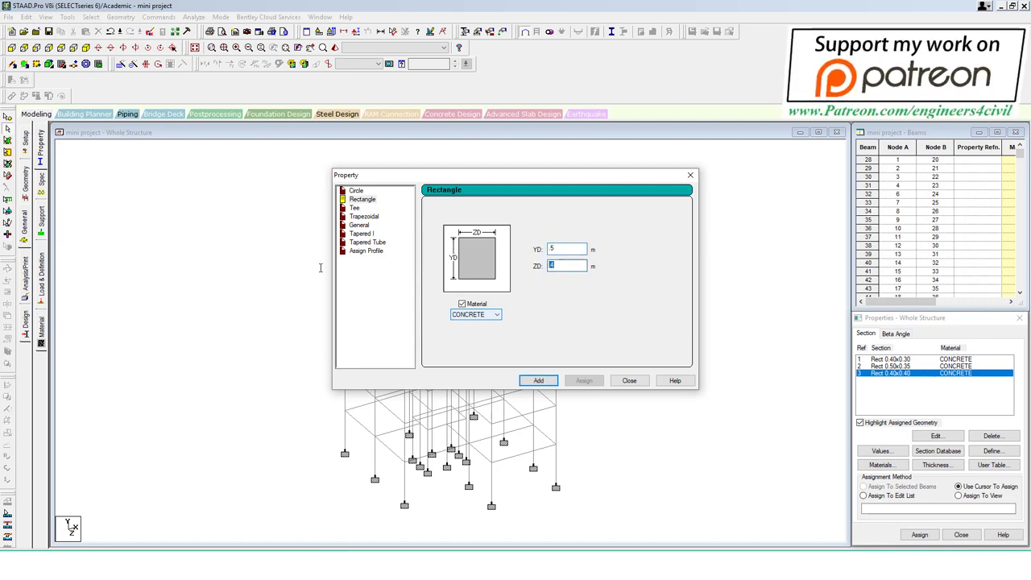
{"action": "type", "text": "5"}
{"action": "left_click", "coordinate": [548, 381]}
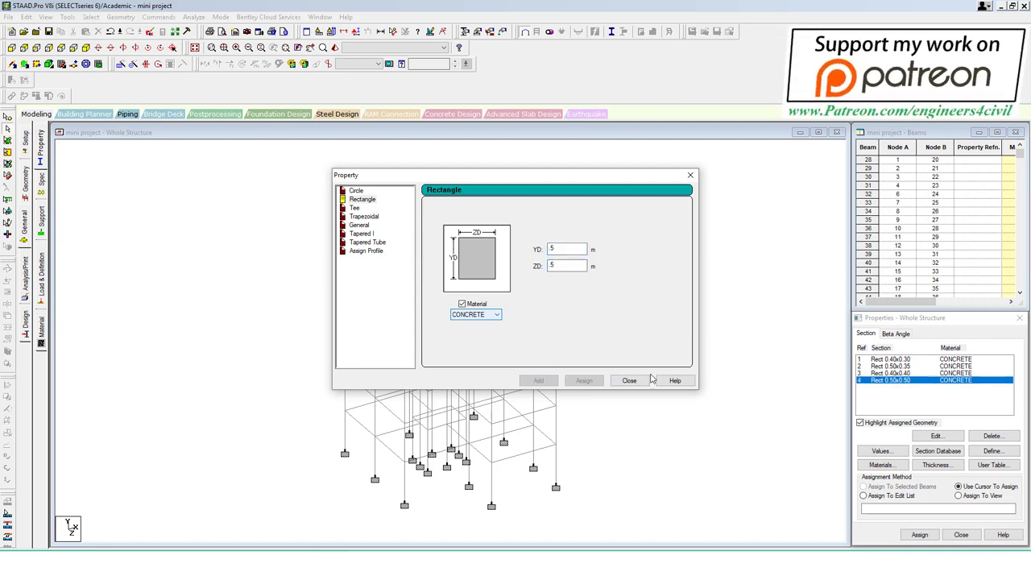
{"action": "left_click", "coordinate": [627, 381]}
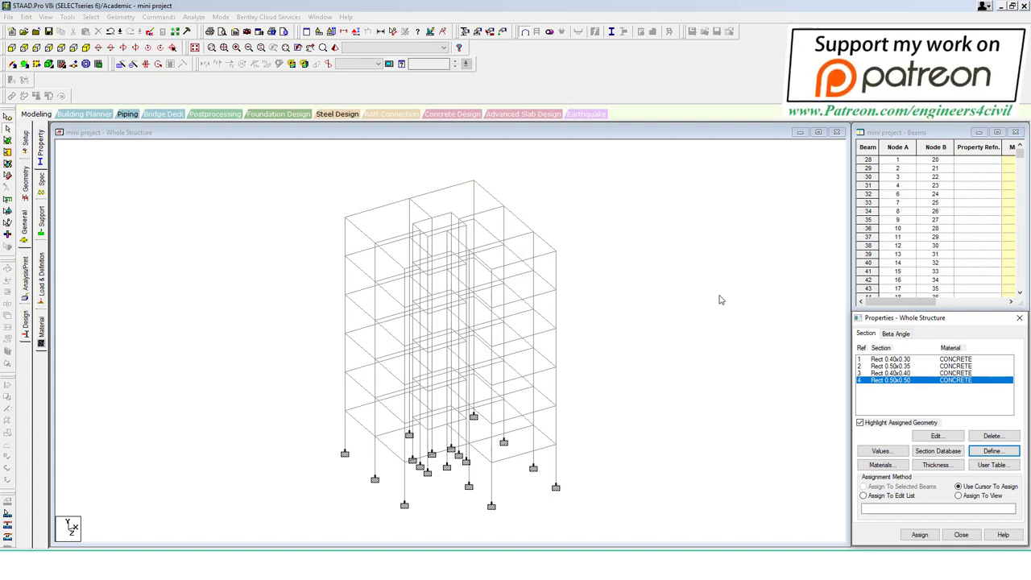
{"action": "right_click", "coordinate": [721, 299]}
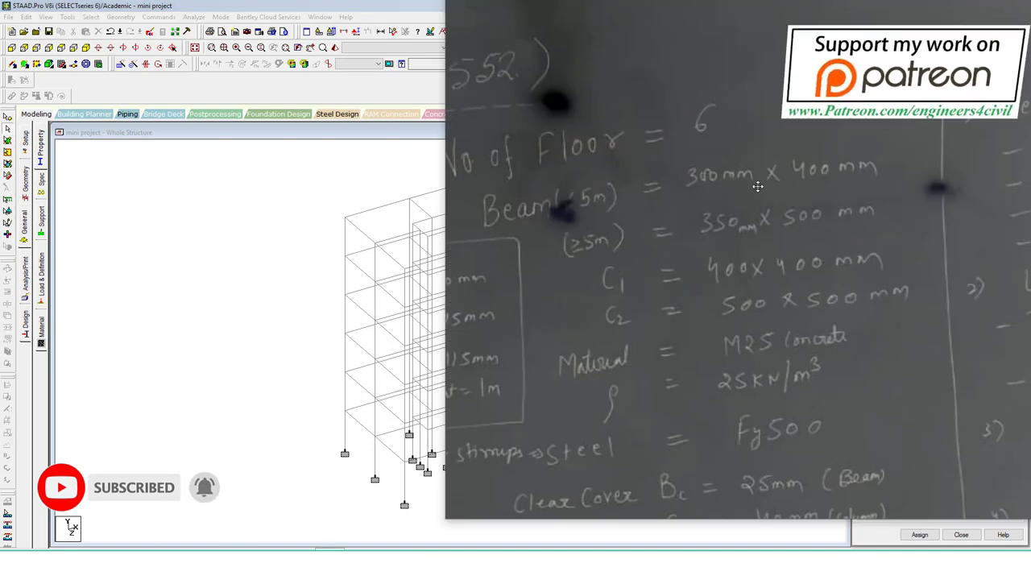
{"action": "mouse_move", "coordinate": [489, 239]}
{"action": "left_mouse_down"}
{"action": "mouse_move", "coordinate": [640, 139]}
{"action": "mouse_move", "coordinate": [477, 197]}
{"action": "mouse_move", "coordinate": [482, 227]}
{"action": "mouse_move", "coordinate": [511, 235]}
{"action": "left_mouse_up"}
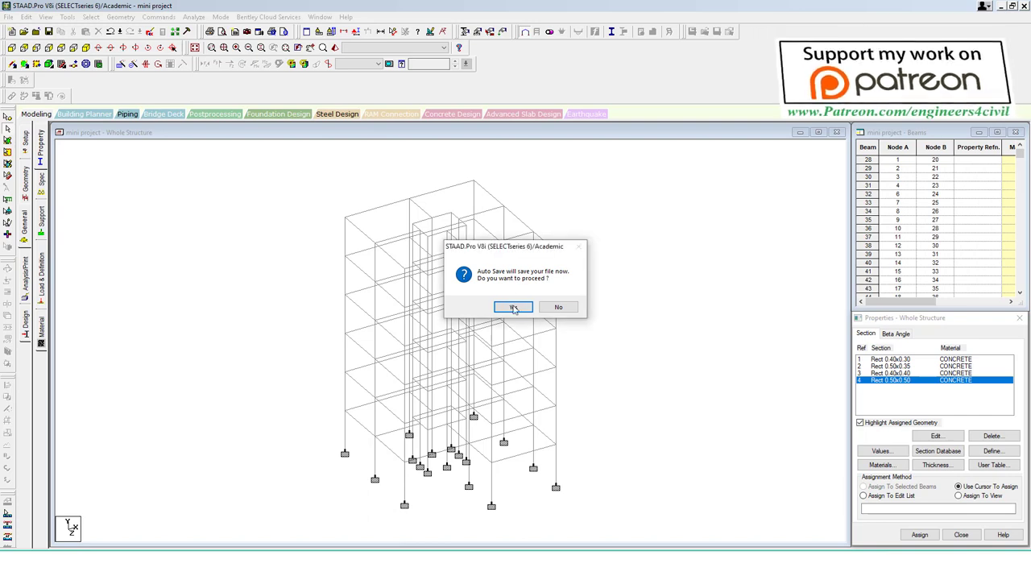
Step: Dismiss the save prompt, show the frame in top plan view and bring up dimension options
{"action": "left_click", "coordinate": [513, 308]}
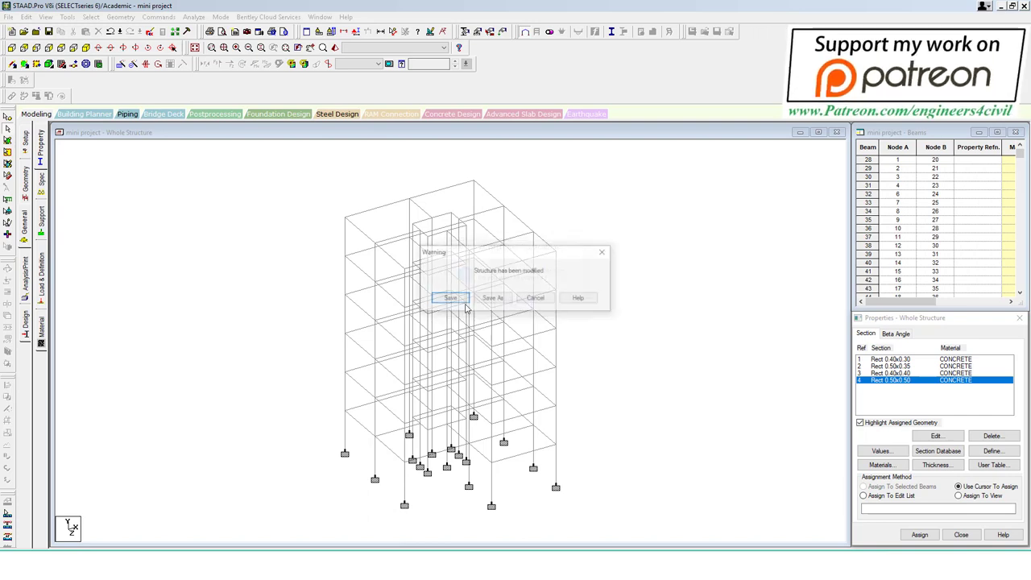
{"action": "left_click", "coordinate": [441, 300]}
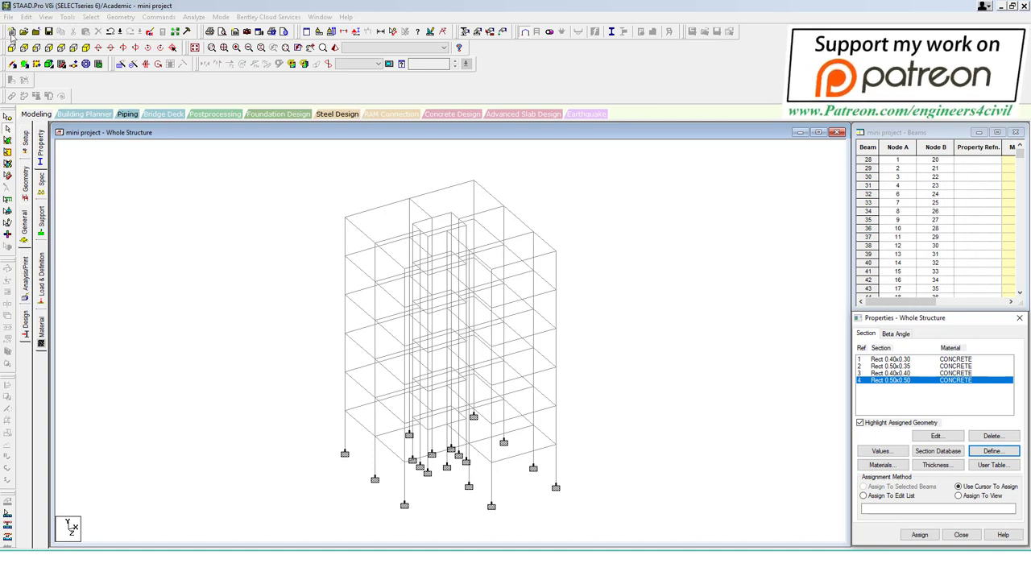
{"action": "left_click", "coordinate": [61, 47]}
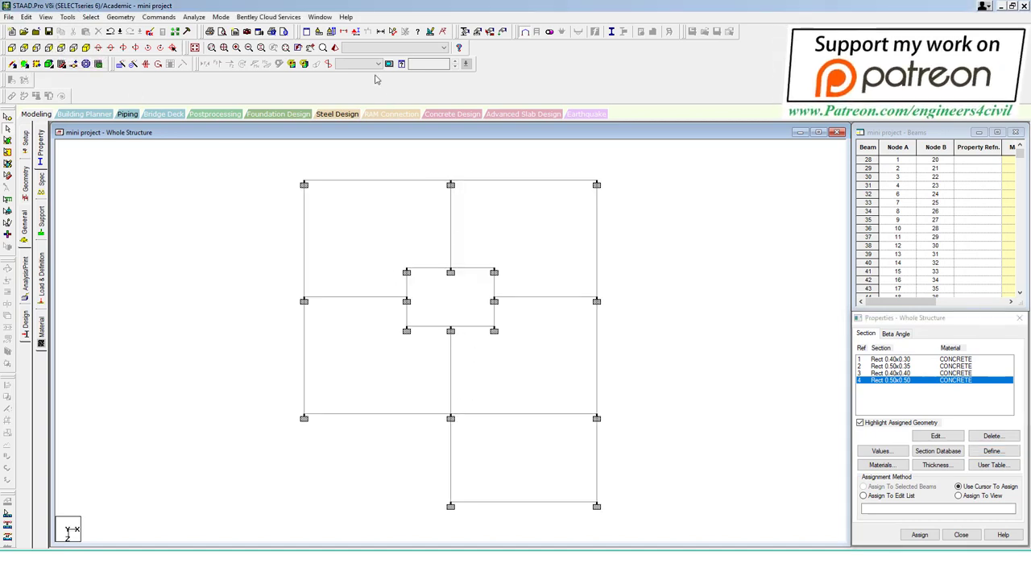
{"action": "left_click", "coordinate": [381, 32]}
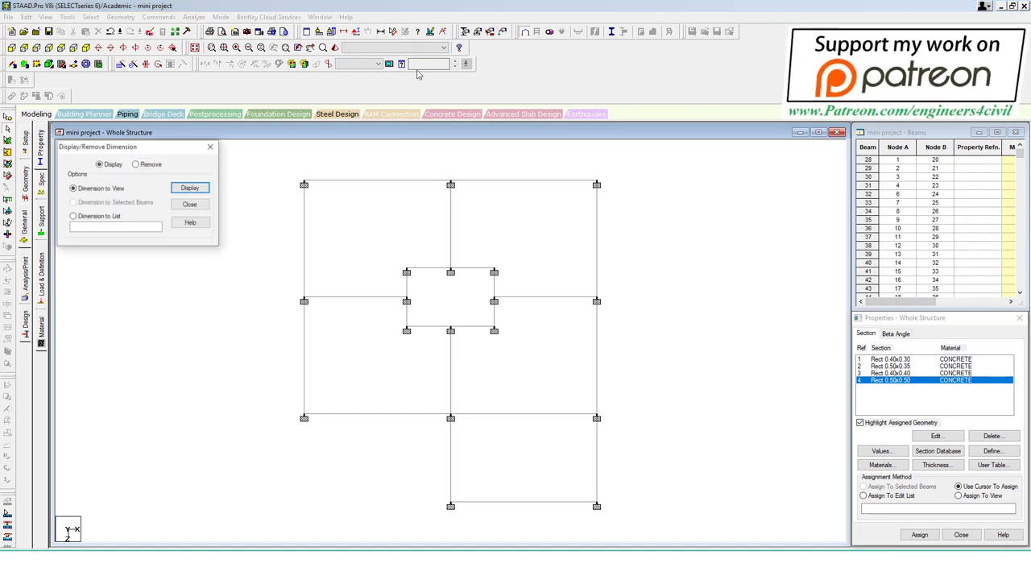
Step: Display beam length dimensions on the plan, then remove them from the five 5 m beams
{"action": "left_click", "coordinate": [190, 188]}
{"action": "left_click", "coordinate": [191, 204]}
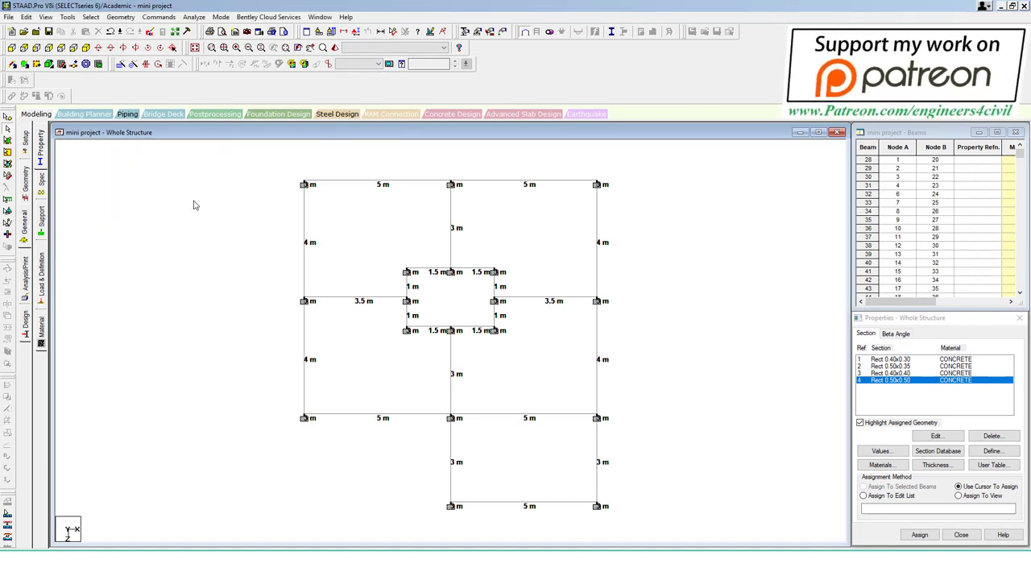
{"action": "left_click", "coordinate": [377, 184]}
{"action": "left_click", "coordinate": [513, 183], "text": "ctrl"}
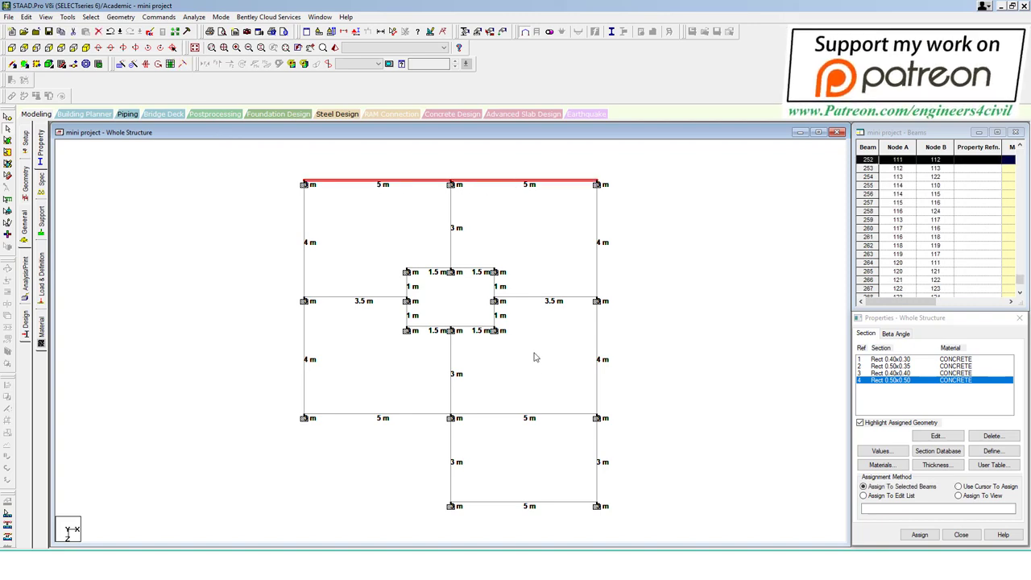
{"action": "left_click", "coordinate": [533, 418], "text": "ctrl"}
{"action": "left_click", "coordinate": [411, 419], "text": "ctrl"}
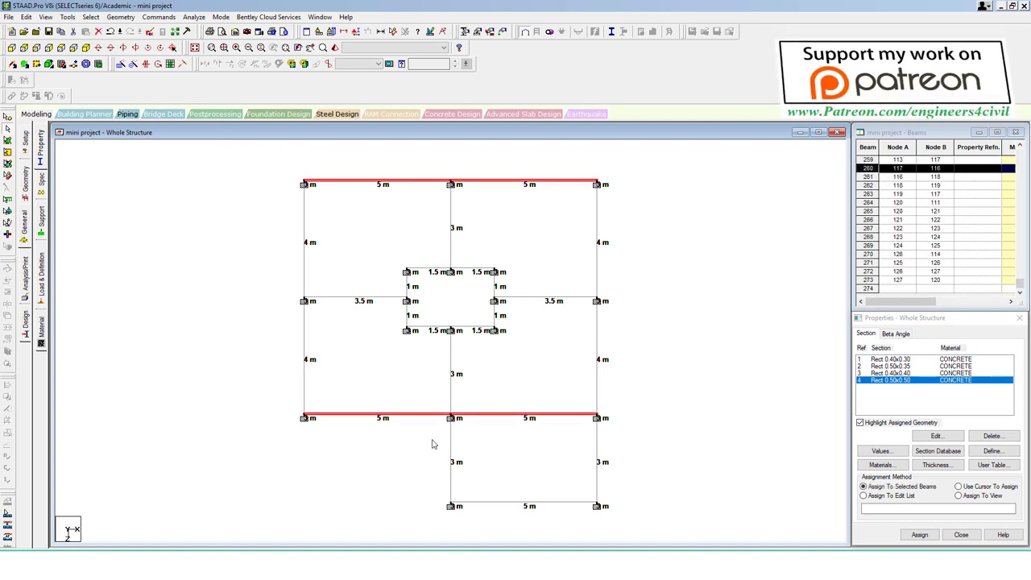
{"action": "left_click", "coordinate": [506, 505], "text": "ctrl"}
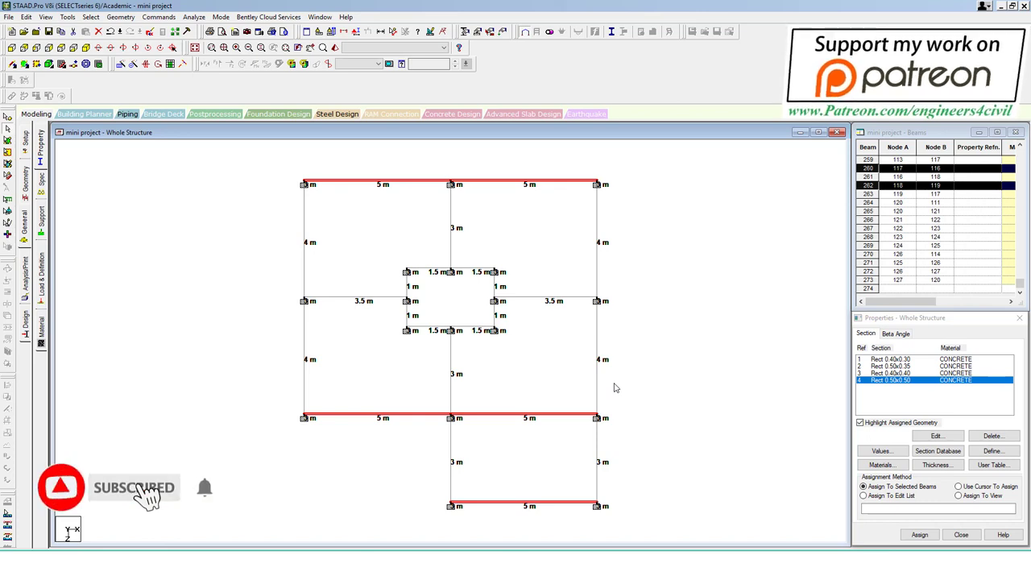
{"action": "left_click", "coordinate": [355, 34]}
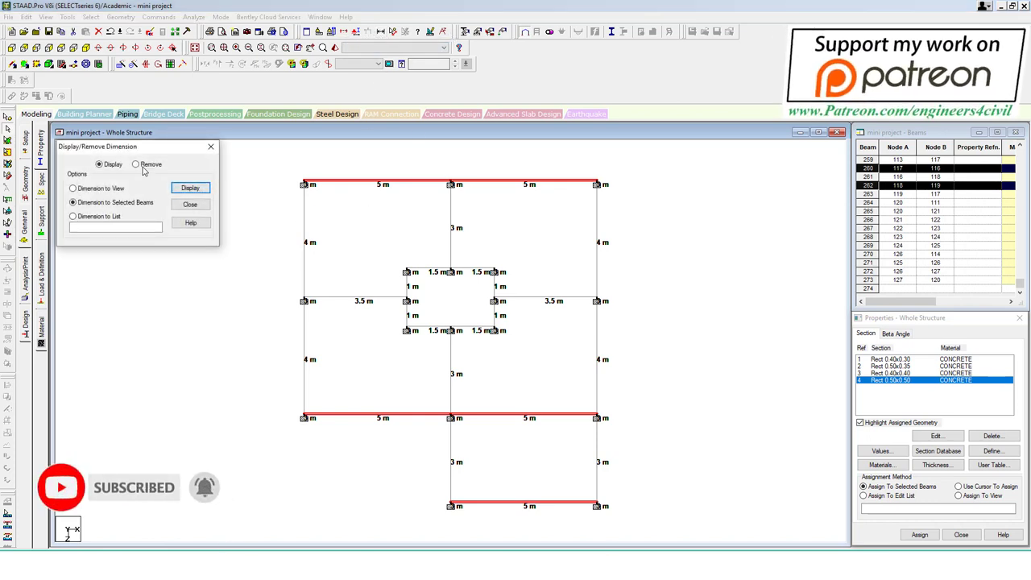
{"action": "left_click", "coordinate": [136, 164]}
{"action": "left_click", "coordinate": [190, 187]}
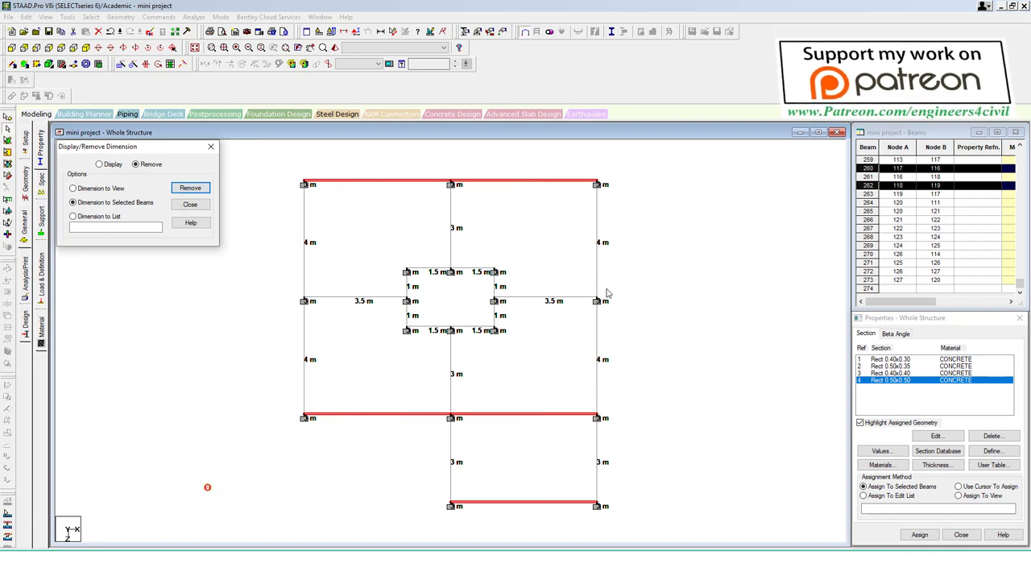
Step: Select the Rect 0.40x0.30 section in the section list and close the dimension options
{"action": "left_click", "coordinate": [896, 360]}
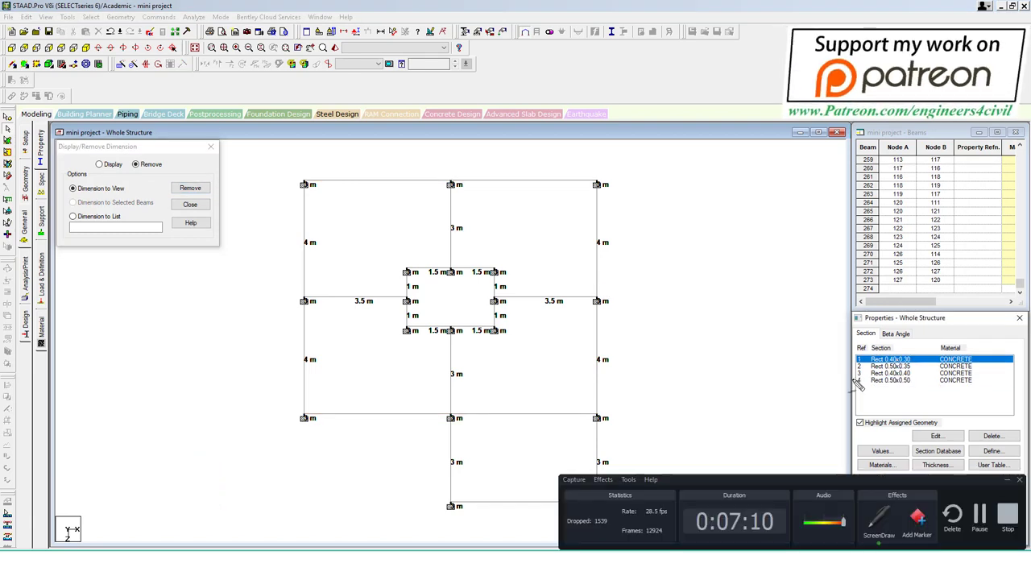
{"action": "mouse_move", "coordinate": [852, 358]}
{"action": "left_mouse_down"}
{"action": "mouse_move", "coordinate": [675, 262]}
{"action": "mouse_move", "coordinate": [706, 279]}
{"action": "mouse_move", "coordinate": [659, 345]}
{"action": "mouse_move", "coordinate": [688, 344]}
{"action": "left_mouse_up"}
{"action": "mouse_move", "coordinate": [693, 308]}
{"action": "left_mouse_down"}
{"action": "mouse_move", "coordinate": [733, 298]}
{"action": "mouse_move", "coordinate": [730, 343]}
{"action": "mouse_move", "coordinate": [735, 325]}
{"action": "mouse_move", "coordinate": [778, 330]}
{"action": "left_mouse_up"}
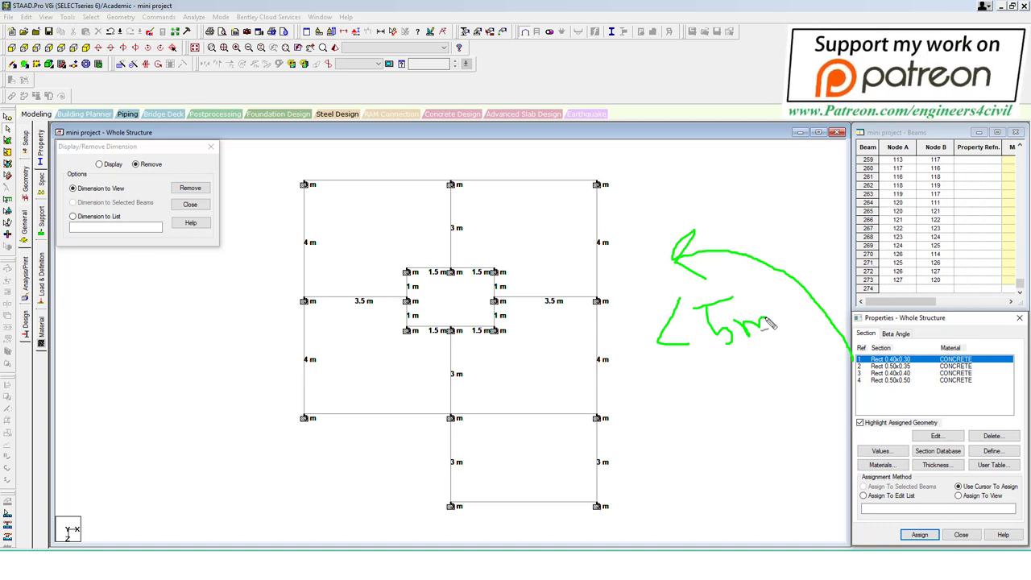
{"action": "key", "text": "Escape"}
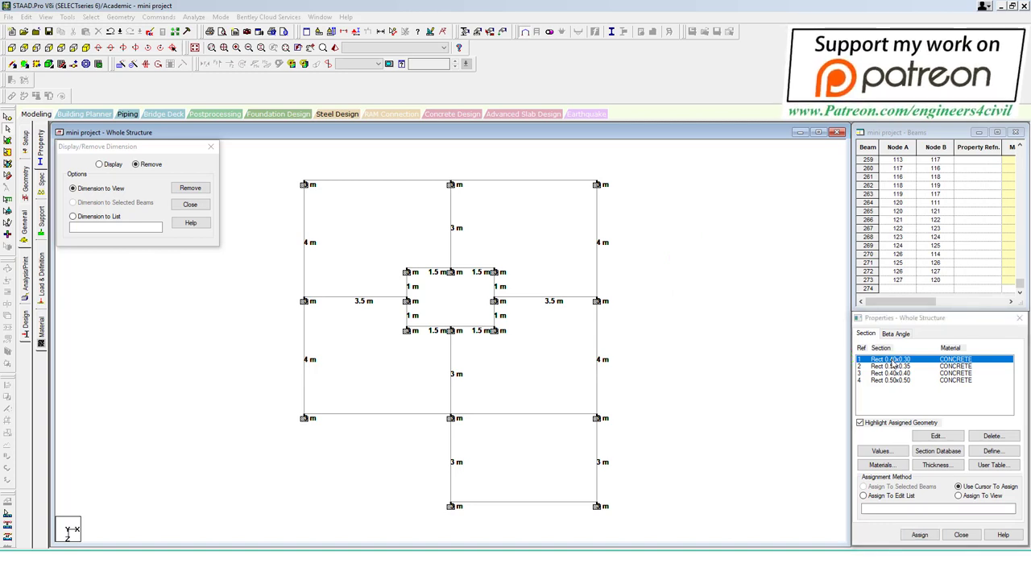
{"action": "left_click", "coordinate": [894, 364]}
{"action": "left_click", "coordinate": [190, 204]}
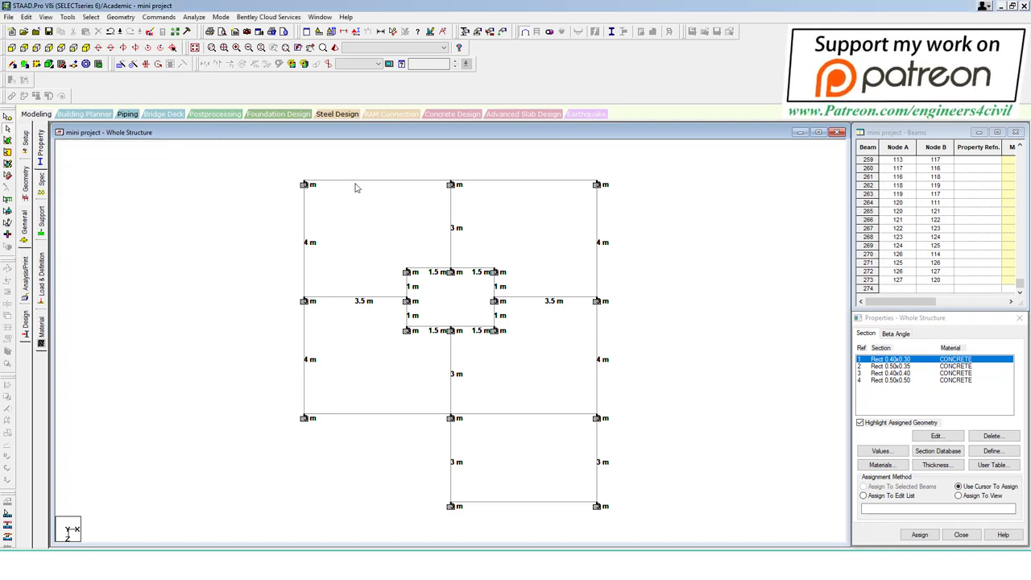
Step: Select all the shorter plan beams: the 4 m, 1.5 m, side and opening-edge beams
{"action": "left_click", "coordinate": [305, 233]}
{"action": "left_click", "coordinate": [306, 341], "text": "ctrl"}
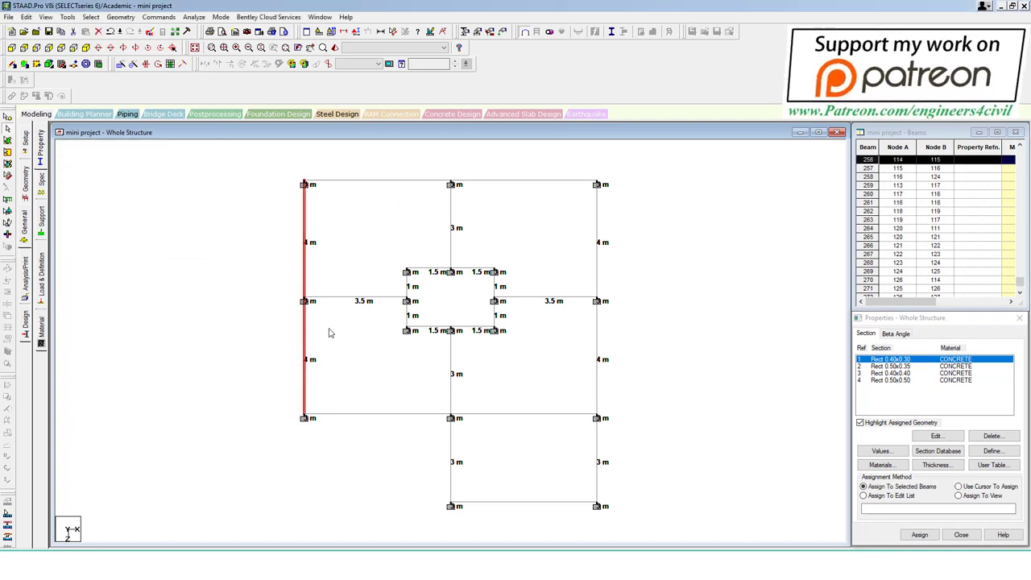
{"action": "left_click", "coordinate": [355, 298], "text": "ctrl"}
{"action": "left_click", "coordinate": [451, 226], "text": "ctrl"}
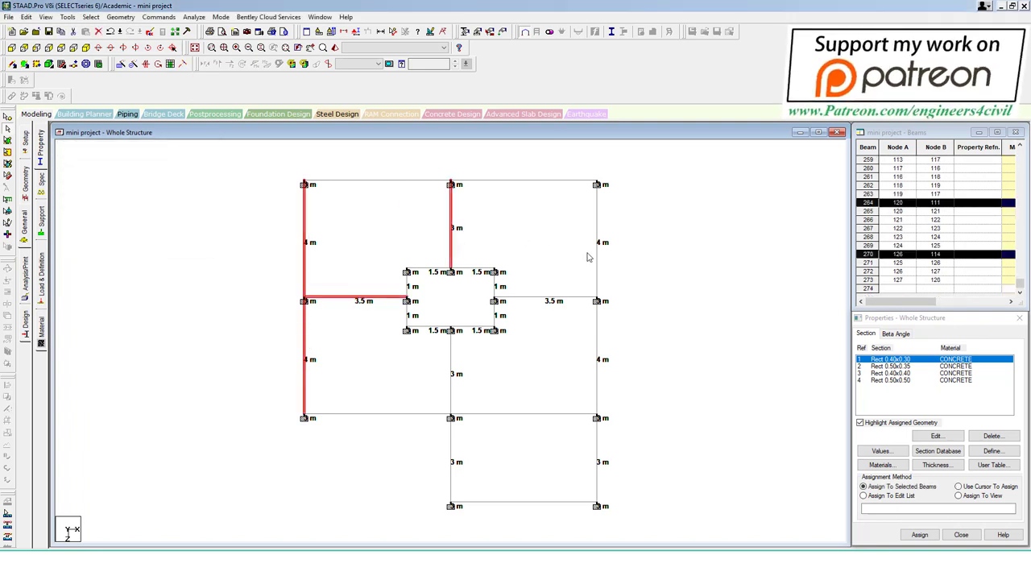
{"action": "left_click", "coordinate": [601, 361], "text": "ctrl"}
{"action": "left_click", "coordinate": [600, 255], "text": "ctrl"}
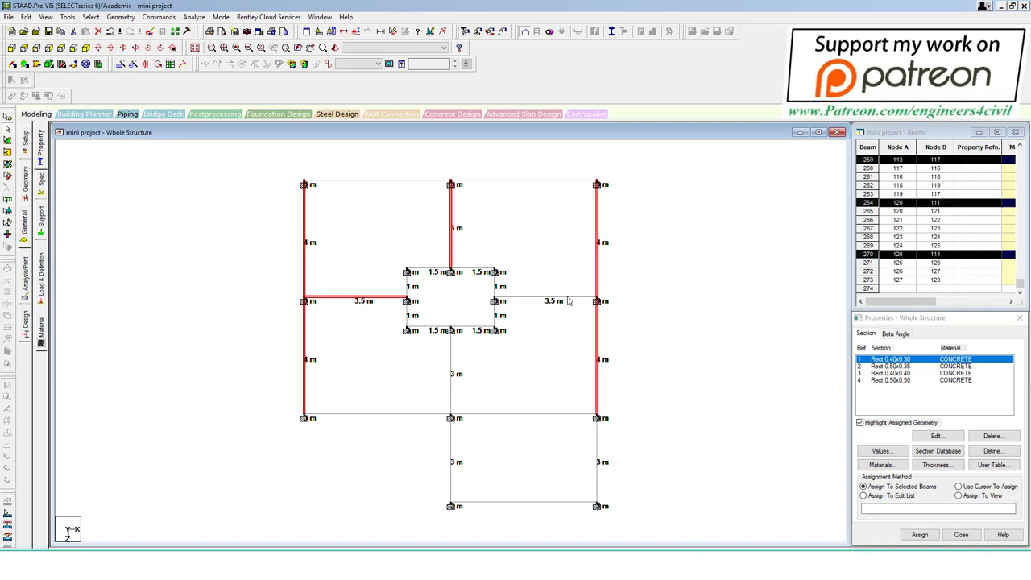
{"action": "left_click", "coordinate": [563, 298], "text": "ctrl"}
{"action": "left_click", "coordinate": [493, 292], "text": "ctrl"}
{"action": "left_click", "coordinate": [493, 286], "text": "ctrl"}
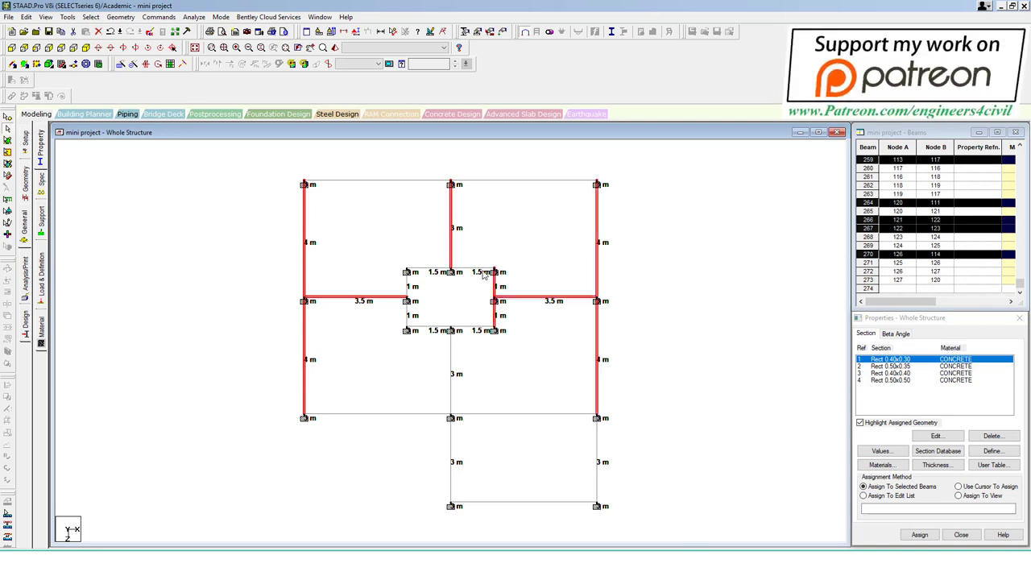
{"action": "left_click", "coordinate": [470, 272], "text": "ctrl"}
{"action": "left_click", "coordinate": [427, 272], "text": "ctrl"}
{"action": "left_click", "coordinate": [408, 289], "text": "ctrl"}
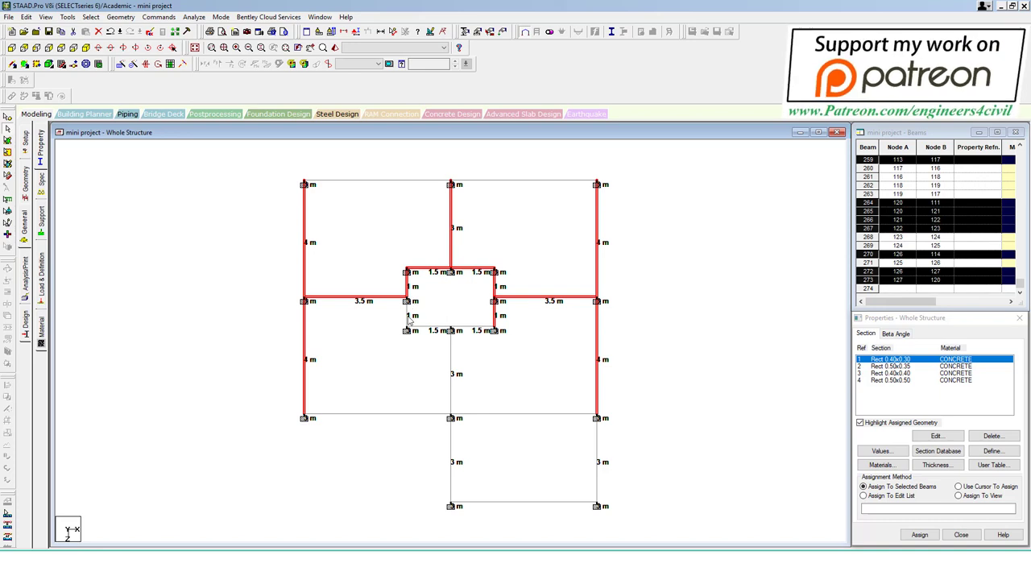
{"action": "left_click", "coordinate": [407, 317], "text": "ctrl"}
{"action": "left_click", "coordinate": [430, 330], "text": "ctrl"}
{"action": "left_click", "coordinate": [461, 331], "text": "ctrl"}
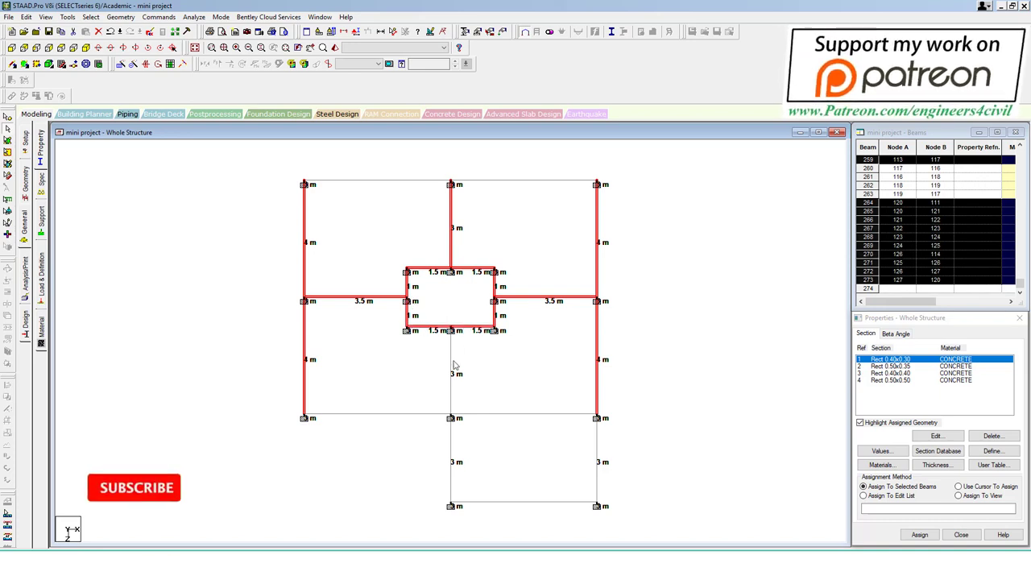
{"action": "left_click", "coordinate": [451, 372], "text": "ctrl"}
{"action": "left_click", "coordinate": [452, 467], "text": "ctrl"}
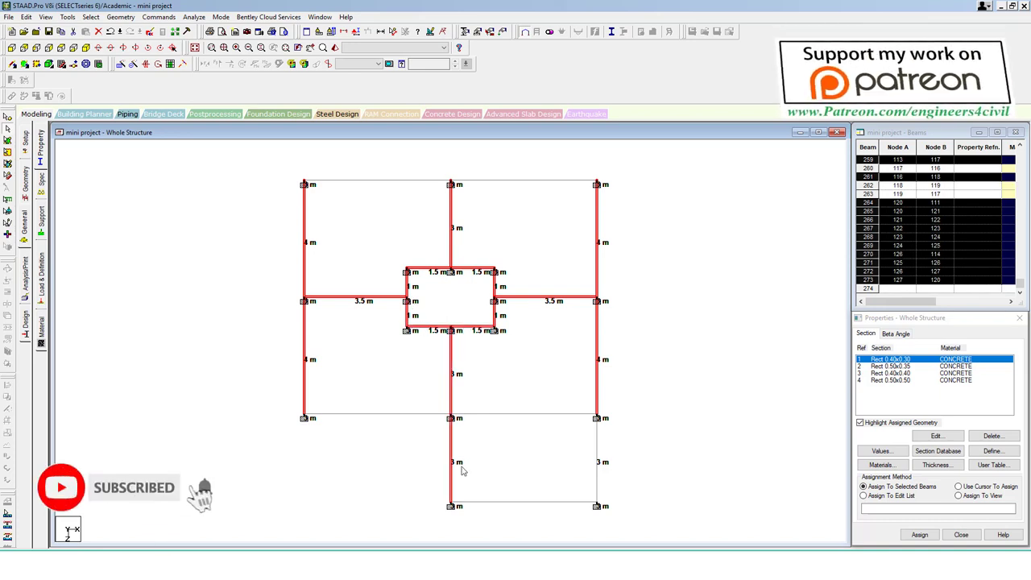
{"action": "left_click", "coordinate": [597, 472], "text": "ctrl"}
Step: Assign Rect 0.40x0.30 to the selected beams in isometric view, then clear the selection
{"action": "scroll", "coordinate": [542, 355], "scroll_direction": "up", "scroll_amount": 1}
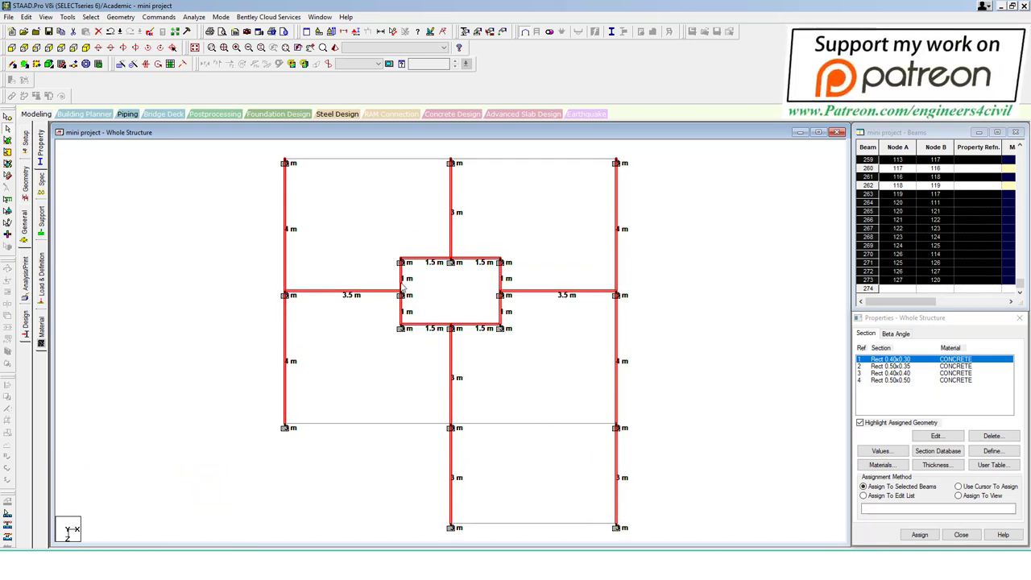
{"action": "left_click", "coordinate": [87, 47]}
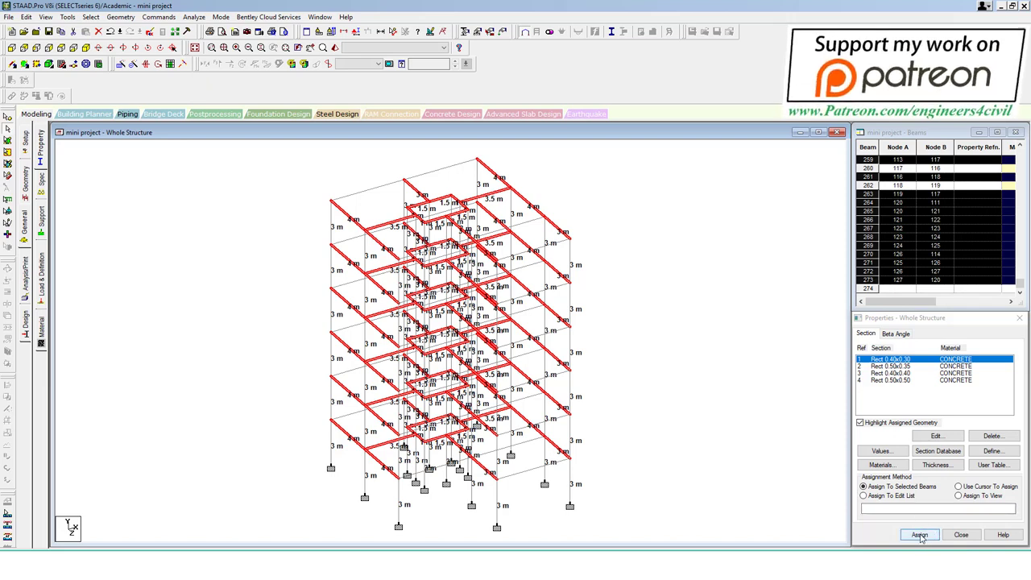
{"action": "left_click", "coordinate": [920, 536]}
{"action": "mouse_move", "coordinate": [851, 359]}
{"action": "left_mouse_down"}
{"action": "mouse_move", "coordinate": [581, 265]}
{"action": "mouse_move", "coordinate": [606, 234]}
{"action": "mouse_move", "coordinate": [614, 285]}
{"action": "left_mouse_up"}
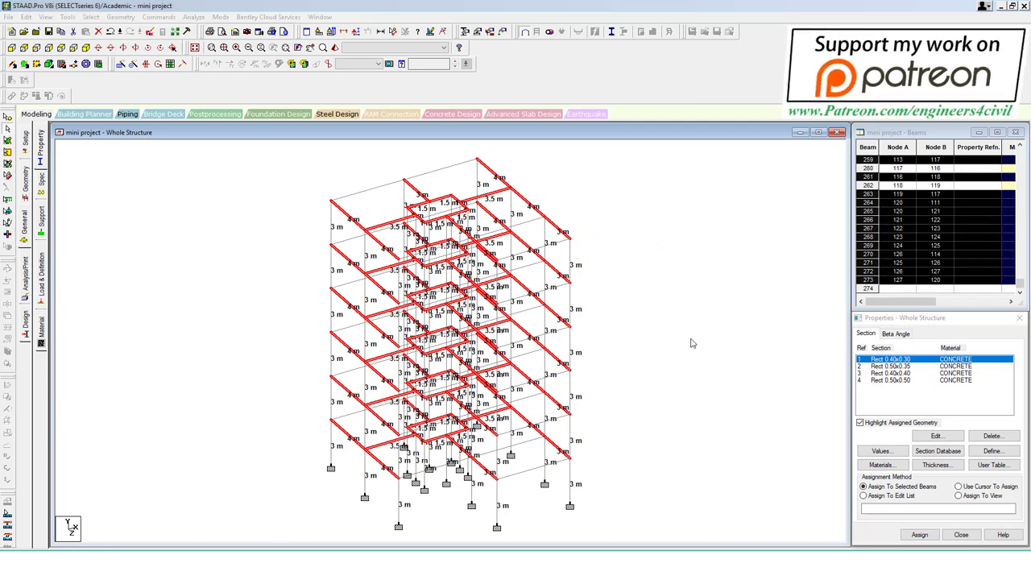
{"action": "key", "text": "Escape"}
{"action": "left_click", "coordinate": [919, 535]}
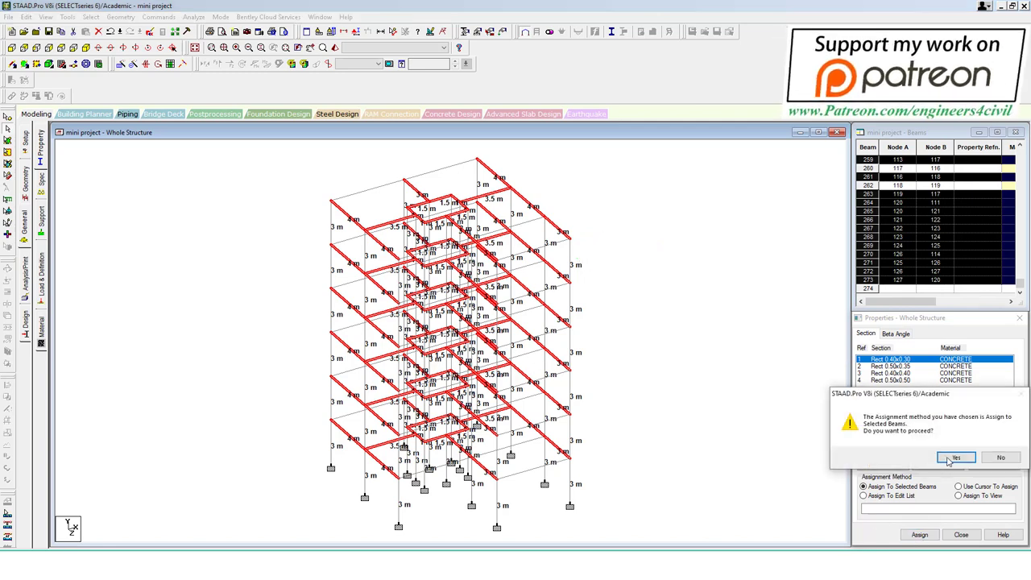
{"action": "left_click", "coordinate": [917, 460]}
{"action": "left_click", "coordinate": [729, 356]}
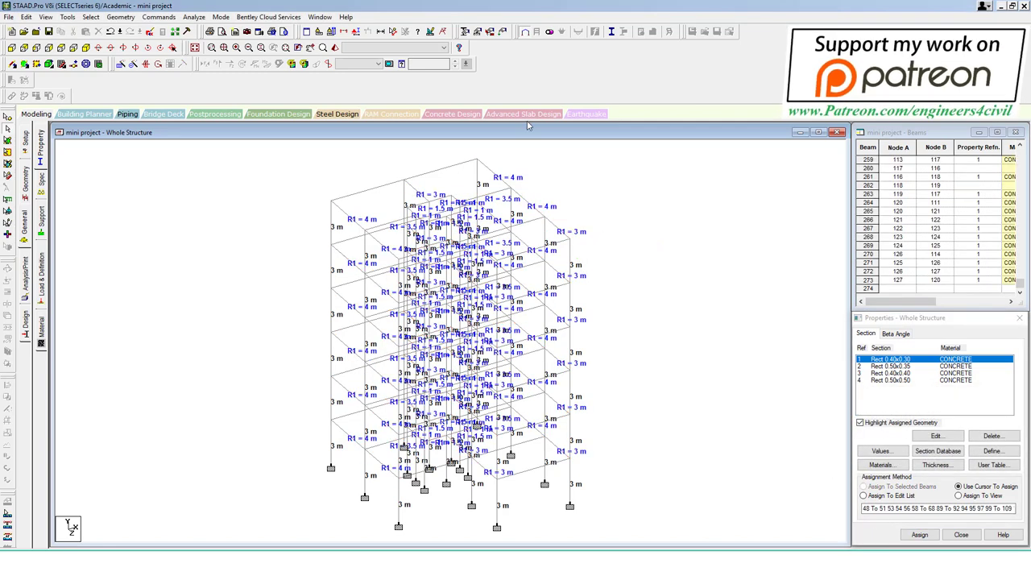
Step: Rotate the rendered 3D view to check beam sections, then pick Rect 0.50x0.35
{"action": "left_click", "coordinate": [335, 49]}
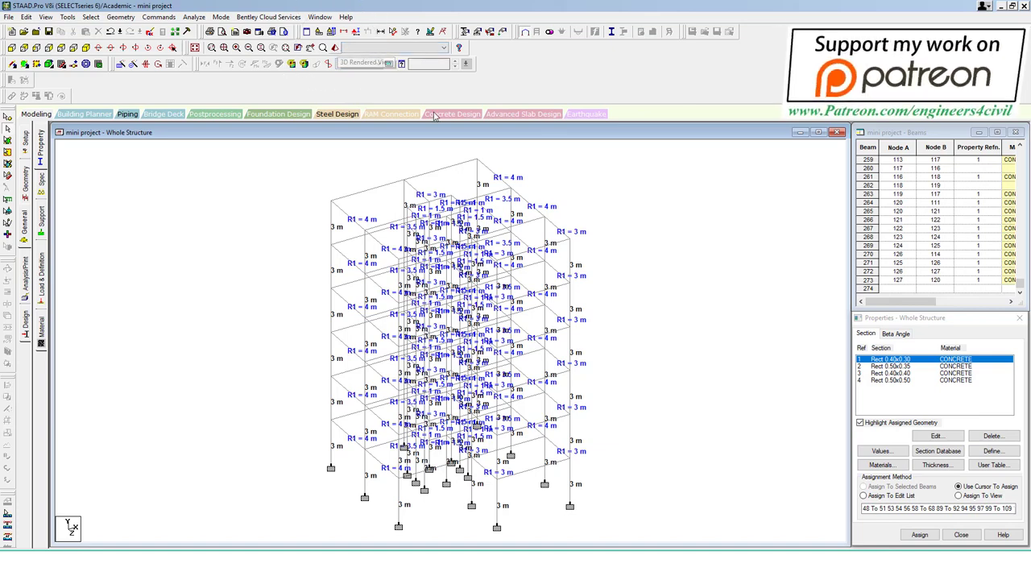
{"action": "mouse_move", "coordinate": [532, 211]}
{"action": "left_mouse_down"}
{"action": "mouse_move", "coordinate": [559, 196]}
{"action": "mouse_move", "coordinate": [525, 367]}
{"action": "mouse_move", "coordinate": [543, 245]}
{"action": "mouse_move", "coordinate": [619, 233]}
{"action": "mouse_move", "coordinate": [431, 334]}
{"action": "mouse_move", "coordinate": [663, 203]}
{"action": "left_mouse_up"}
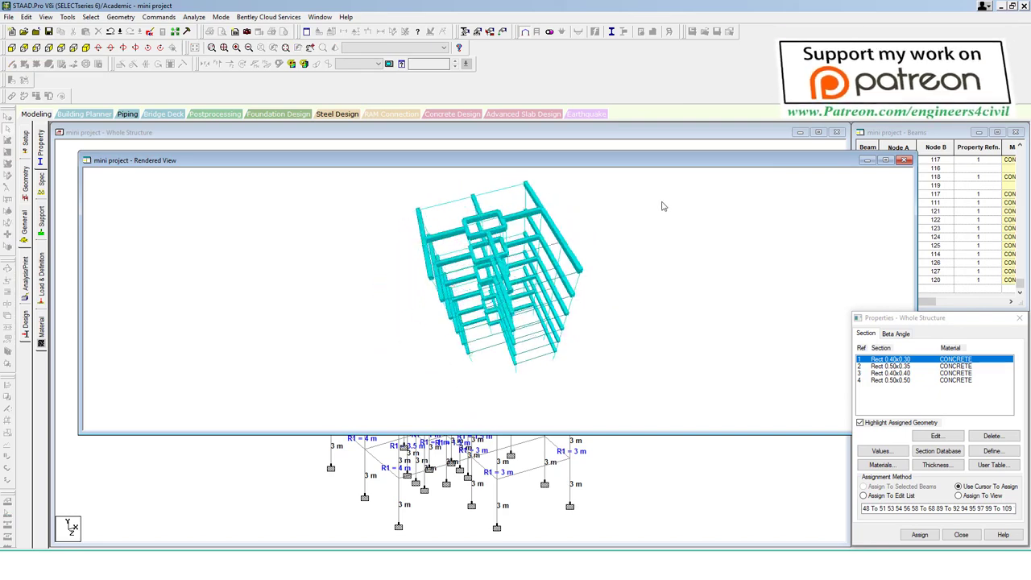
{"action": "left_click", "coordinate": [905, 159]}
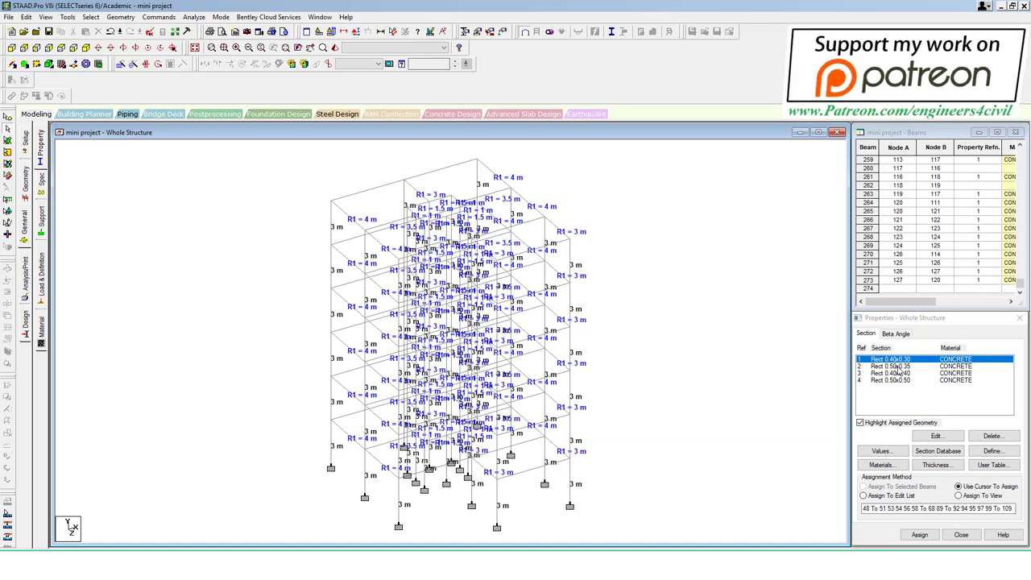
{"action": "left_click", "coordinate": [898, 366]}
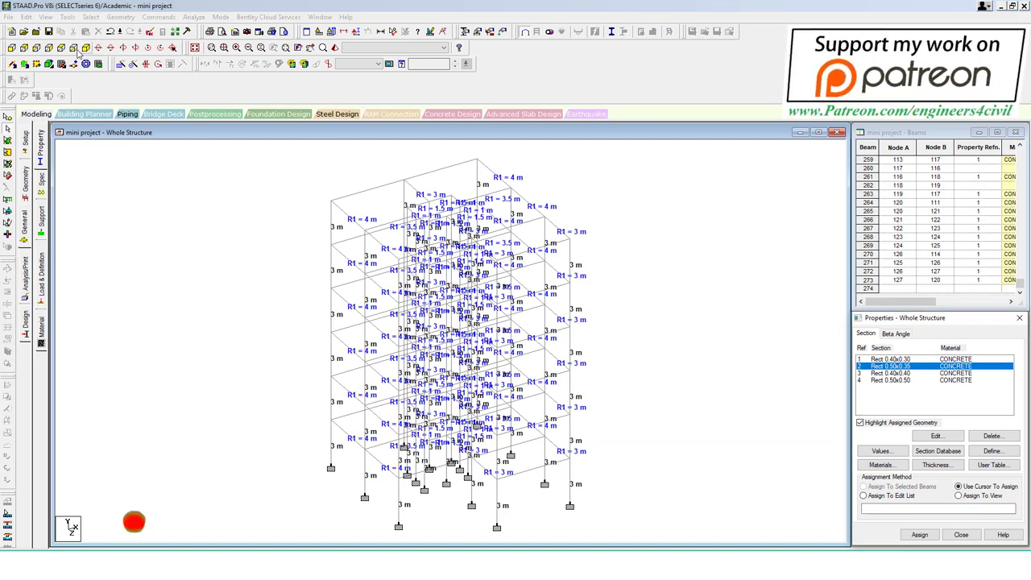
{"action": "left_click", "coordinate": [85, 48]}
Step: Consult the whiteboard photo of beam and column sizes
{"action": "key", "text": "alt+Tab"}
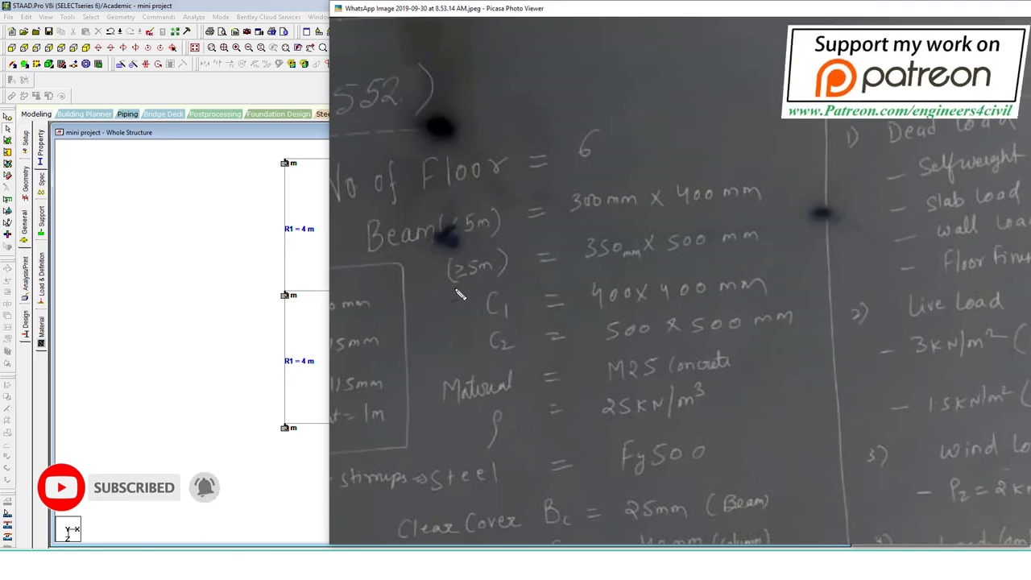
{"action": "left_click_drag", "start_coordinate": [456, 291], "coordinate": [758, 256]}
{"action": "left_click", "coordinate": [266, 379]}
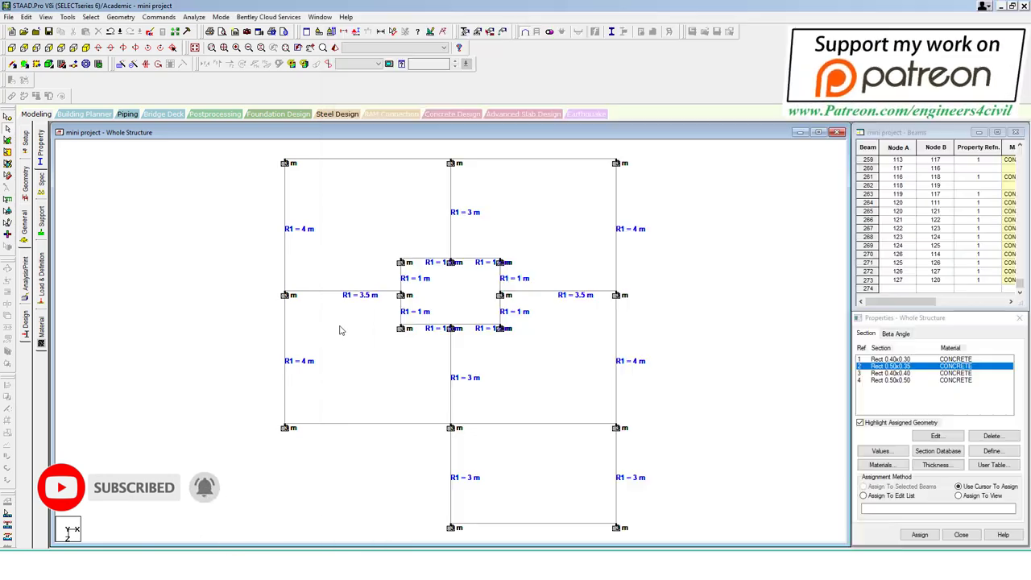
Step: Assign Rect 0.50x0.35 to the five 5 m gridline beams in plan
{"action": "left_click", "coordinate": [401, 162]}
{"action": "left_click", "coordinate": [522, 160], "text": "ctrl"}
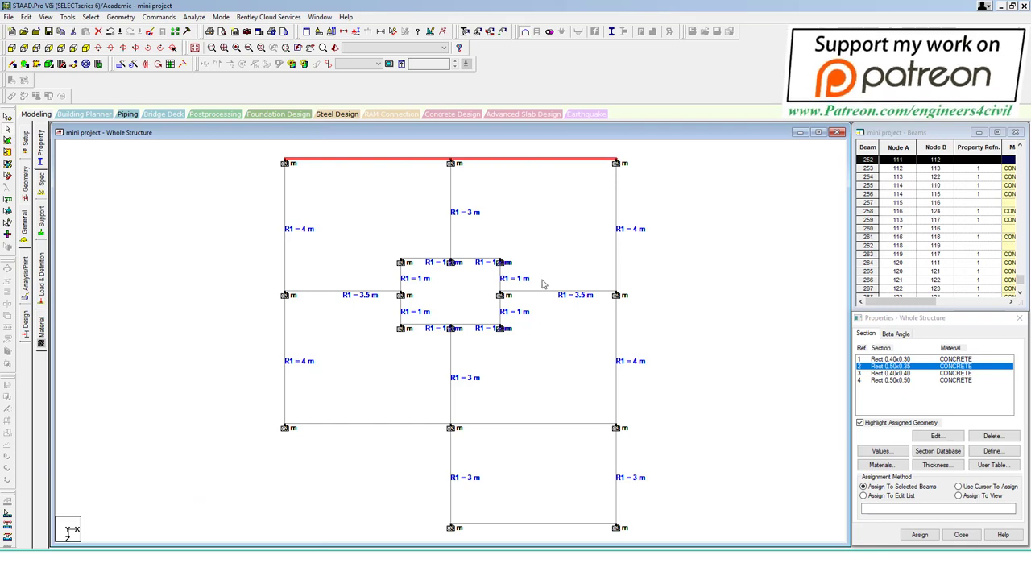
{"action": "left_click", "coordinate": [563, 425], "text": "ctrl"}
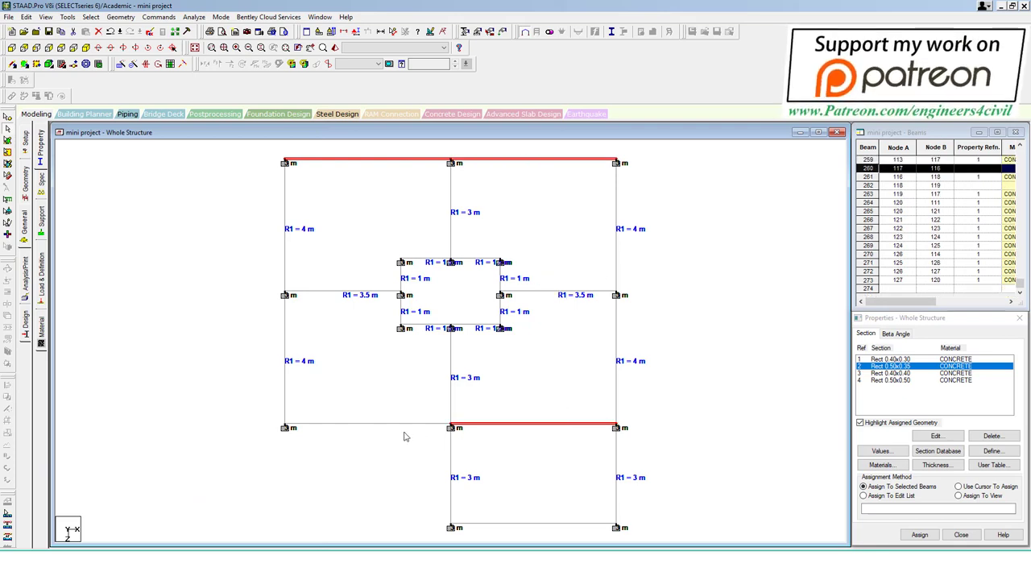
{"action": "left_click", "coordinate": [422, 431], "text": "ctrl"}
{"action": "left_click", "coordinate": [538, 524], "text": "ctrl"}
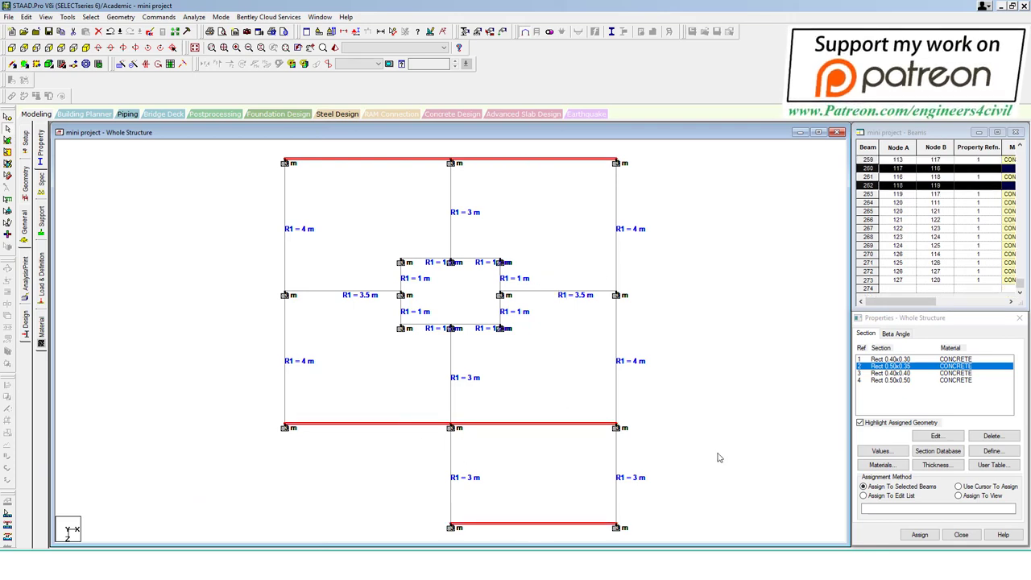
{"action": "left_click", "coordinate": [920, 534]}
{"action": "left_click", "coordinate": [955, 459]}
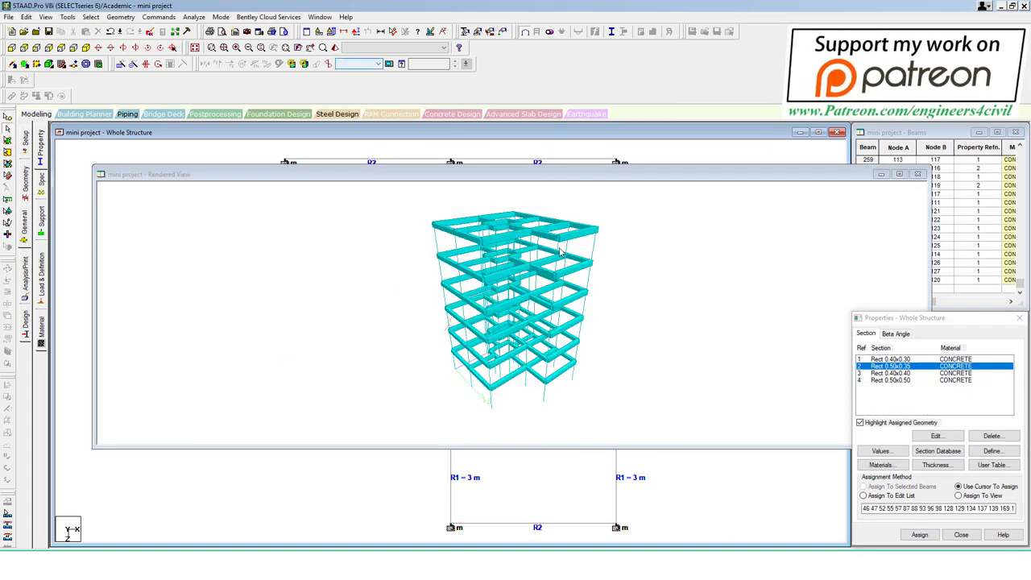
Step: Inspect the new R2 beams in the rendered 3D view, then pick Rect 0.40x0.40
{"action": "mouse_move", "coordinate": [564, 241]}
{"action": "left_mouse_down"}
{"action": "mouse_move", "coordinate": [585, 320]}
{"action": "mouse_move", "coordinate": [553, 273]}
{"action": "left_mouse_up"}
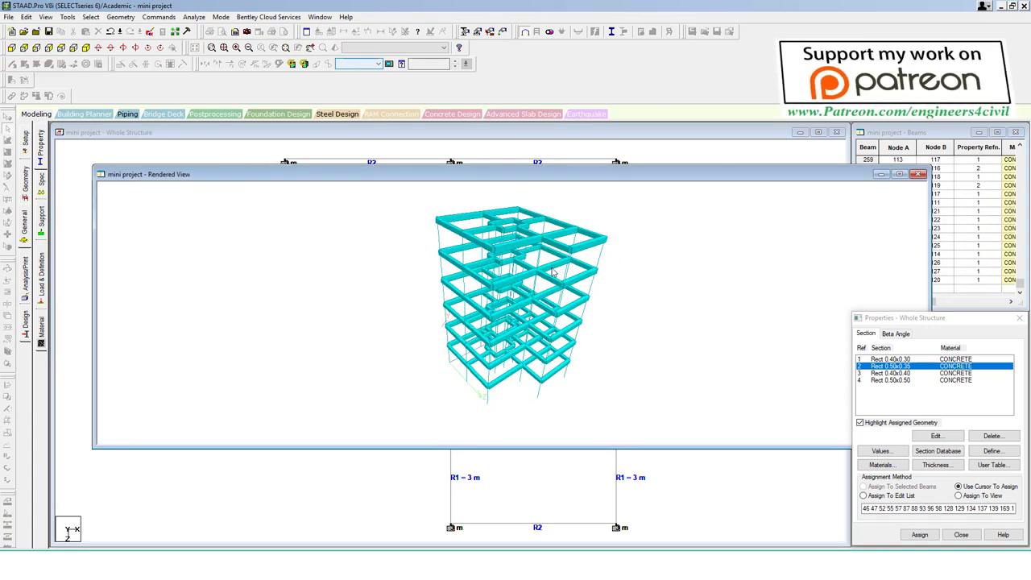
{"action": "left_click", "coordinate": [920, 174]}
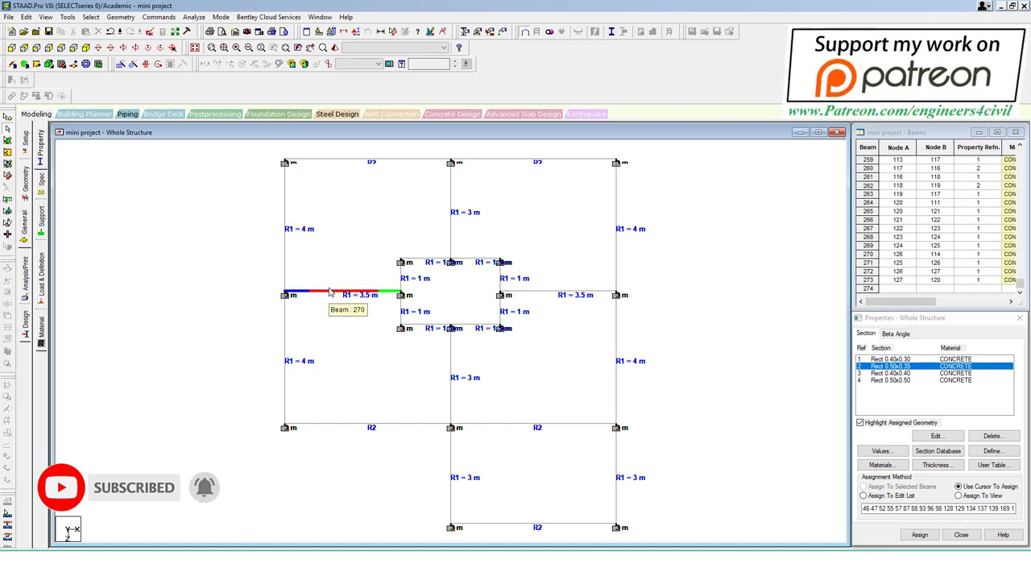
{"action": "left_click", "coordinate": [335, 47]}
{"action": "left_click_drag", "start_coordinate": [532, 229], "coordinate": [600, 373]}
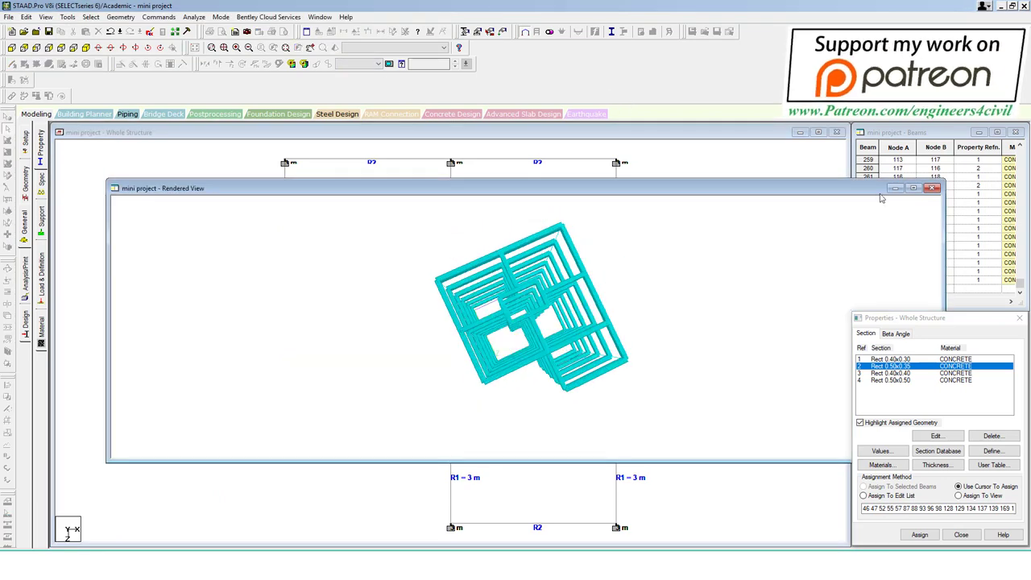
{"action": "left_click_drag", "start_coordinate": [543, 338], "coordinate": [530, 288]}
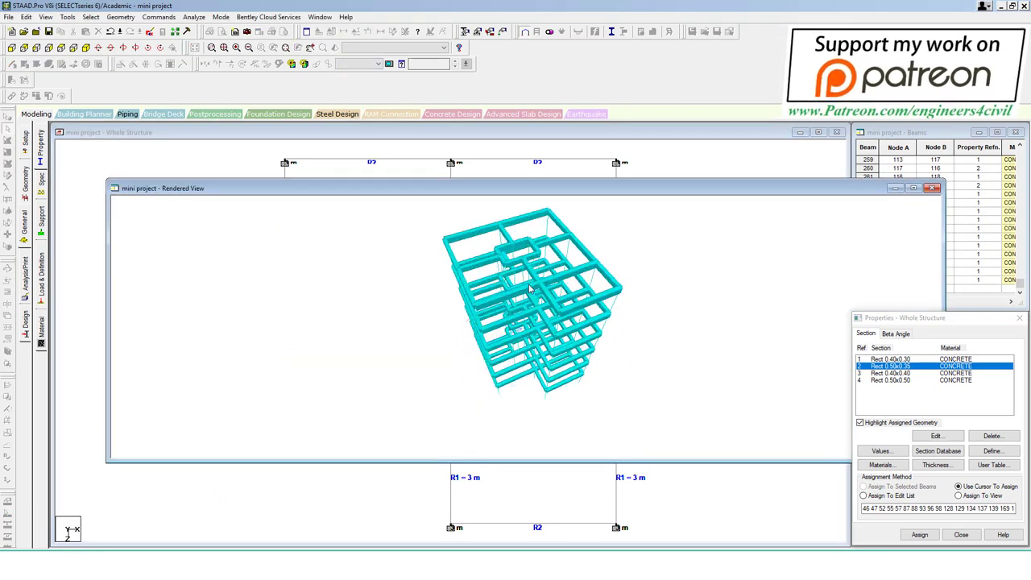
{"action": "left_click", "coordinate": [933, 188]}
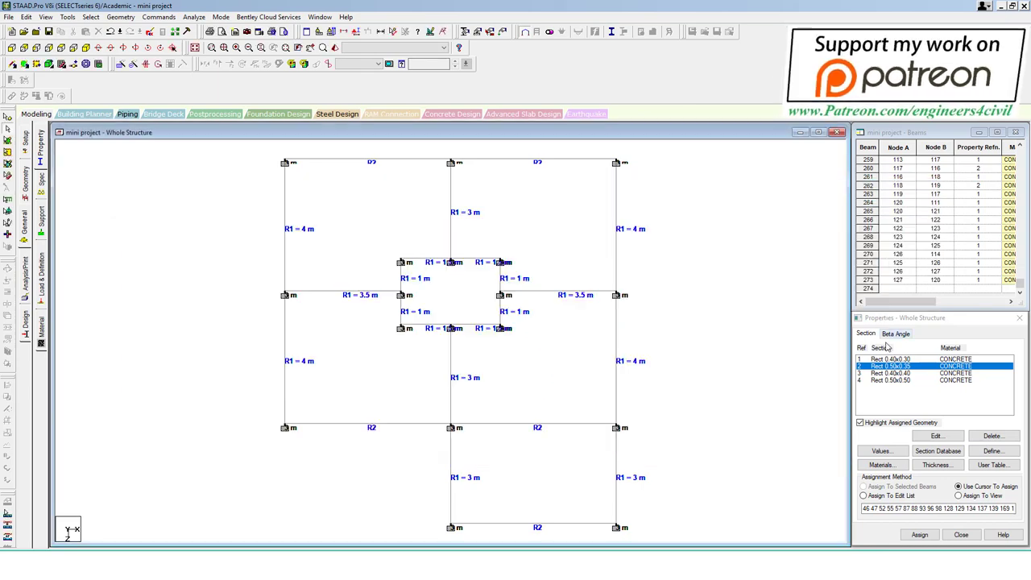
{"action": "left_click", "coordinate": [897, 374]}
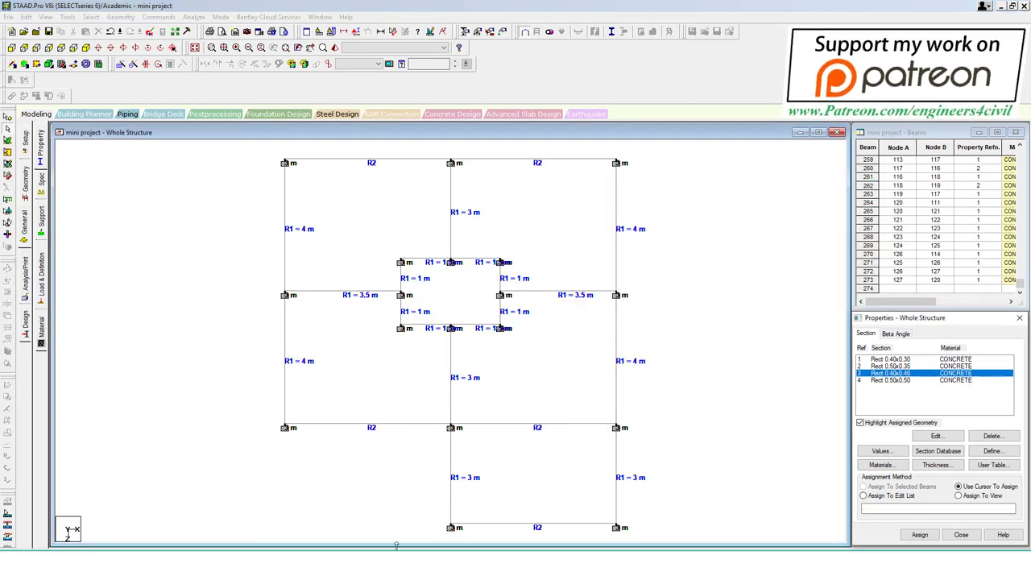
Step: Check the column layout sketch in the whiteboard photo
{"action": "key", "text": "alt+Tab"}
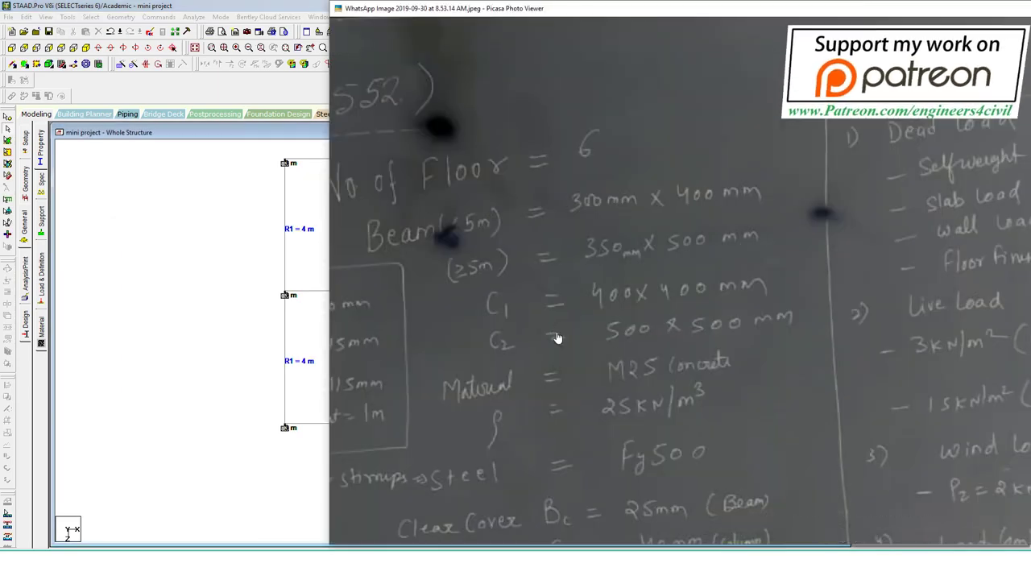
{"action": "scroll", "coordinate": [831, 325], "scroll_direction": "up", "scroll_amount": 3}
{"action": "left_click_drag", "start_coordinate": [490, 373], "coordinate": [654, 370]}
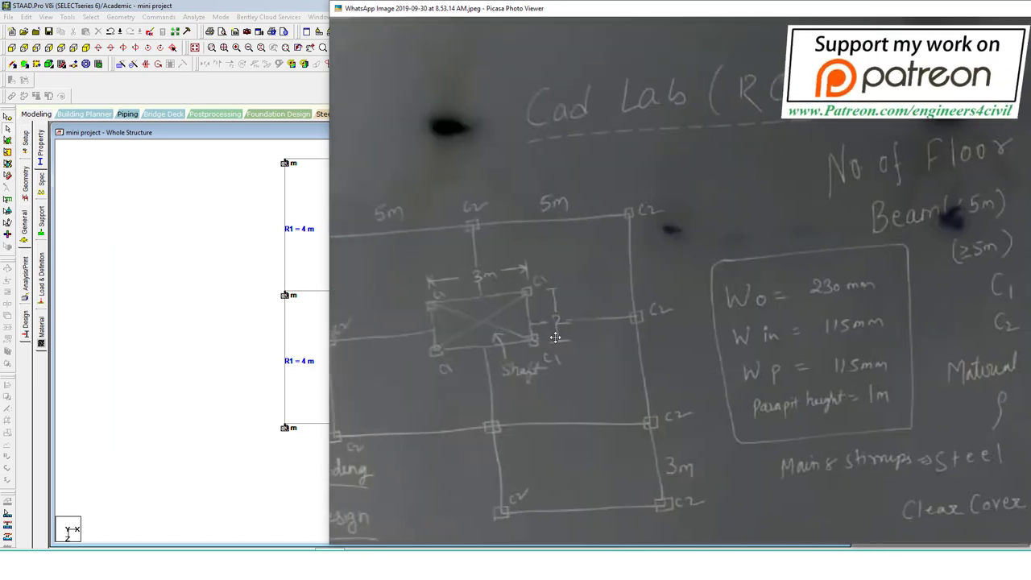
{"action": "left_click_drag", "start_coordinate": [534, 269], "coordinate": [522, 287]}
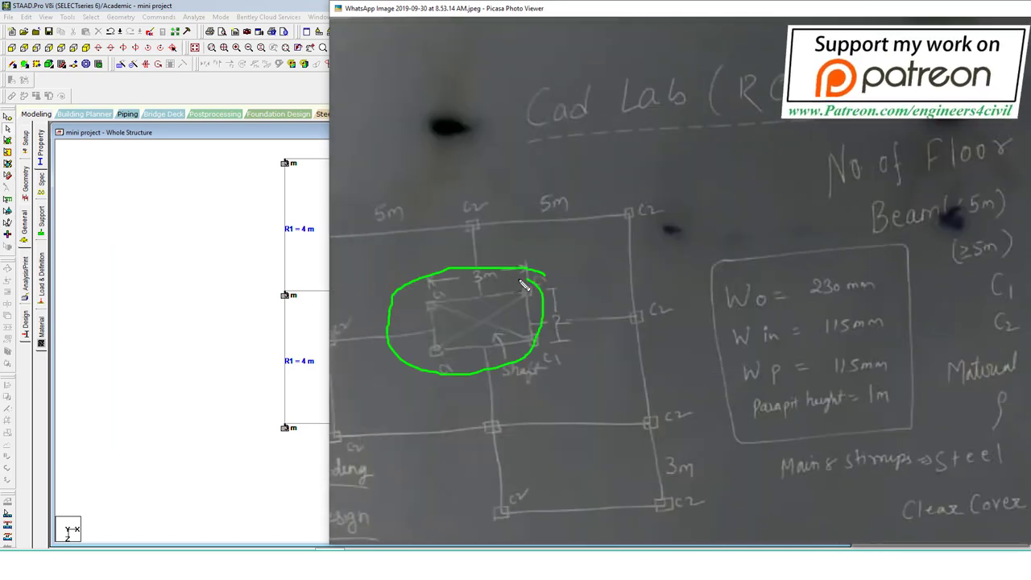
{"action": "key", "text": "Escape"}
Step: Zoom in on the central opening and delete the beams at its right-middle node and below centre
{"action": "left_click", "coordinate": [219, 332]}
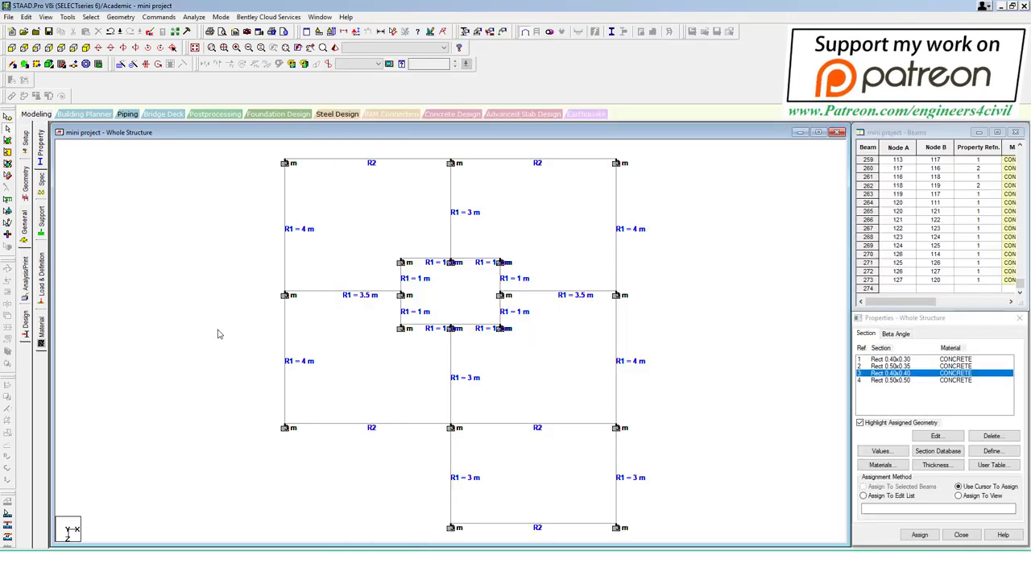
{"action": "scroll", "coordinate": [469, 297], "scroll_direction": "up", "scroll_amount": 1}
{"action": "scroll", "coordinate": [467, 282], "scroll_direction": "up", "scroll_amount": 1}
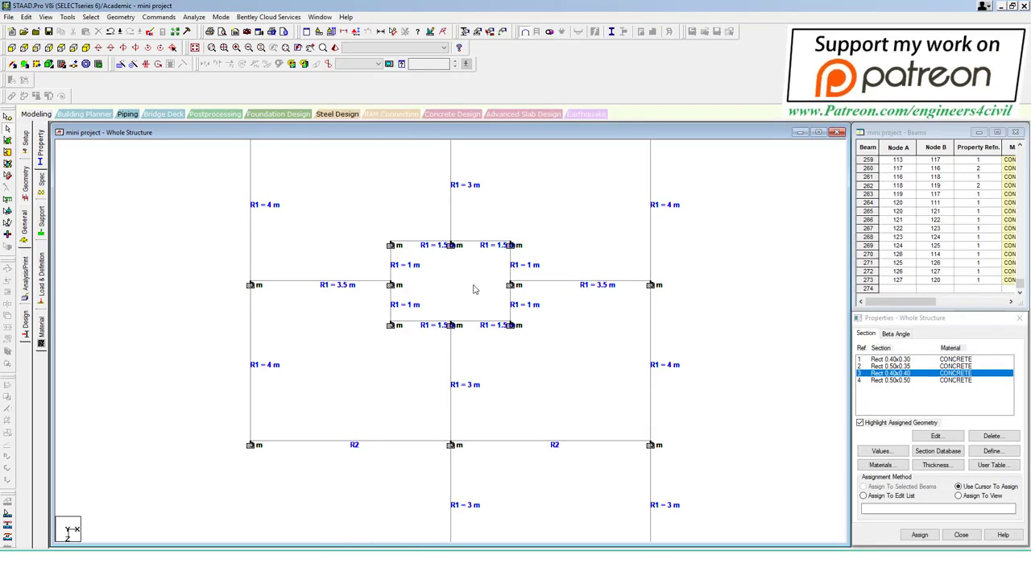
{"action": "scroll", "coordinate": [474, 290], "scroll_direction": "down", "scroll_amount": 1}
{"action": "scroll", "coordinate": [410, 287], "scroll_direction": "up", "scroll_amount": 1}
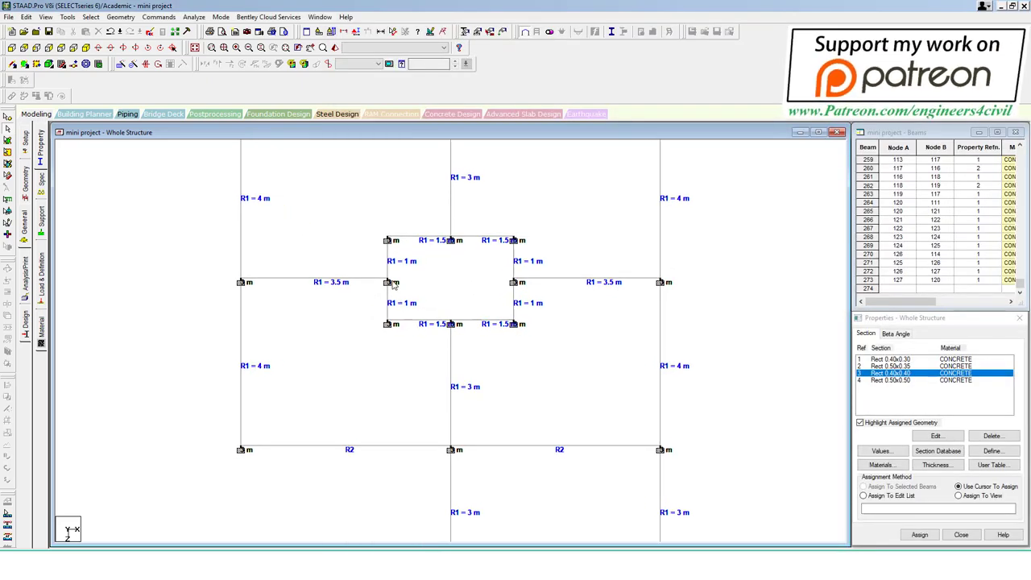
{"action": "left_click", "coordinate": [391, 282]}
{"action": "scroll", "coordinate": [520, 278], "scroll_direction": "up", "scroll_amount": 1}
{"action": "scroll", "coordinate": [522, 262], "scroll_direction": "up", "scroll_amount": 1}
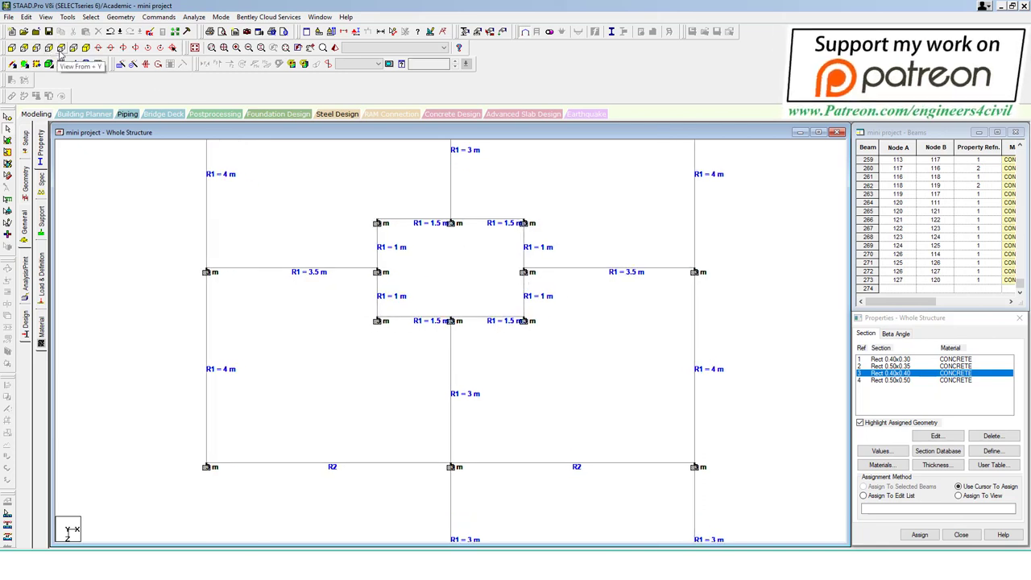
{"action": "scroll", "coordinate": [520, 250], "scroll_direction": "up", "scroll_amount": 1}
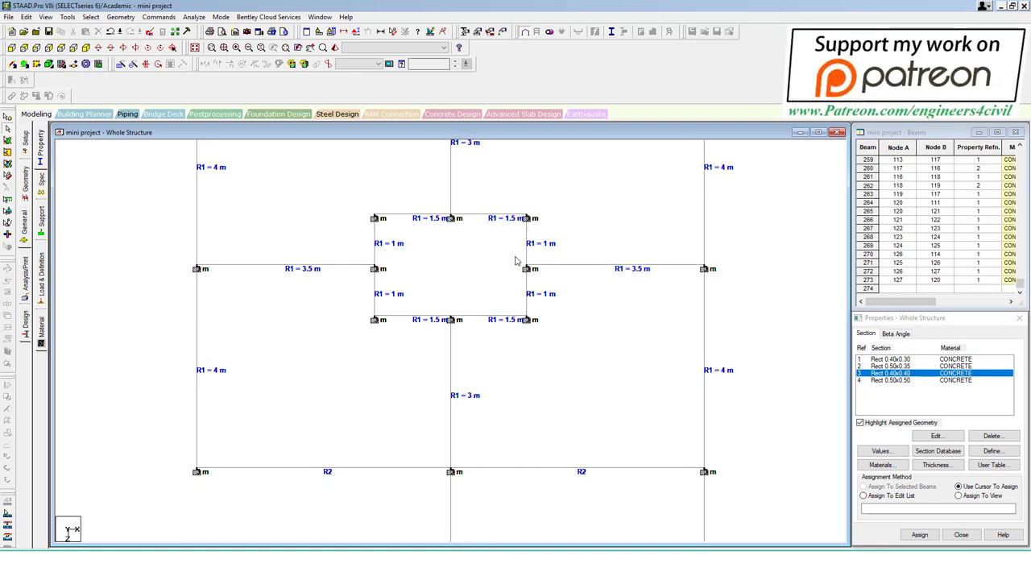
{"action": "left_click", "coordinate": [534, 274]}
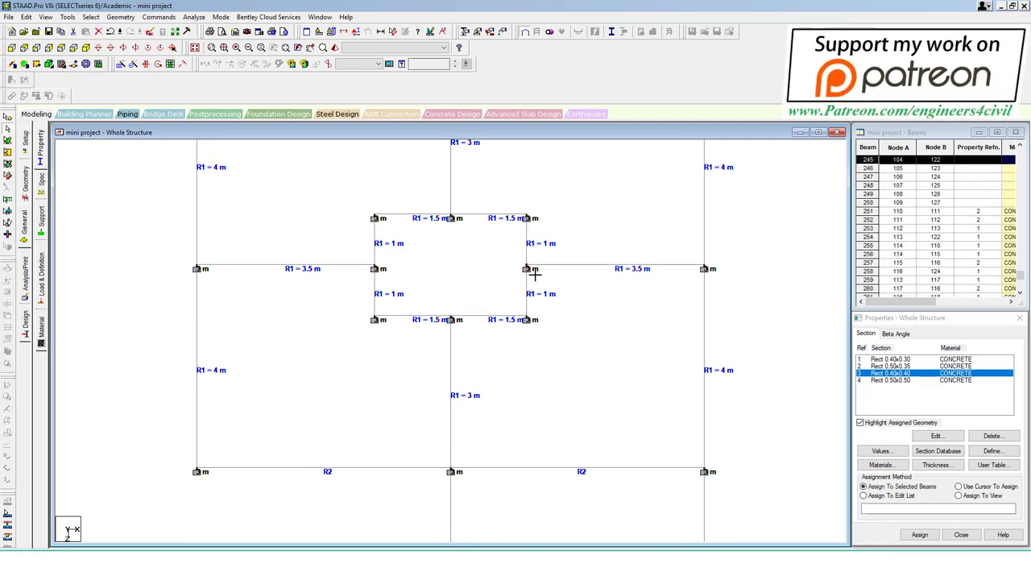
{"action": "key", "text": "Delete"}
{"action": "key", "text": "Return"}
{"action": "key", "text": "Return"}
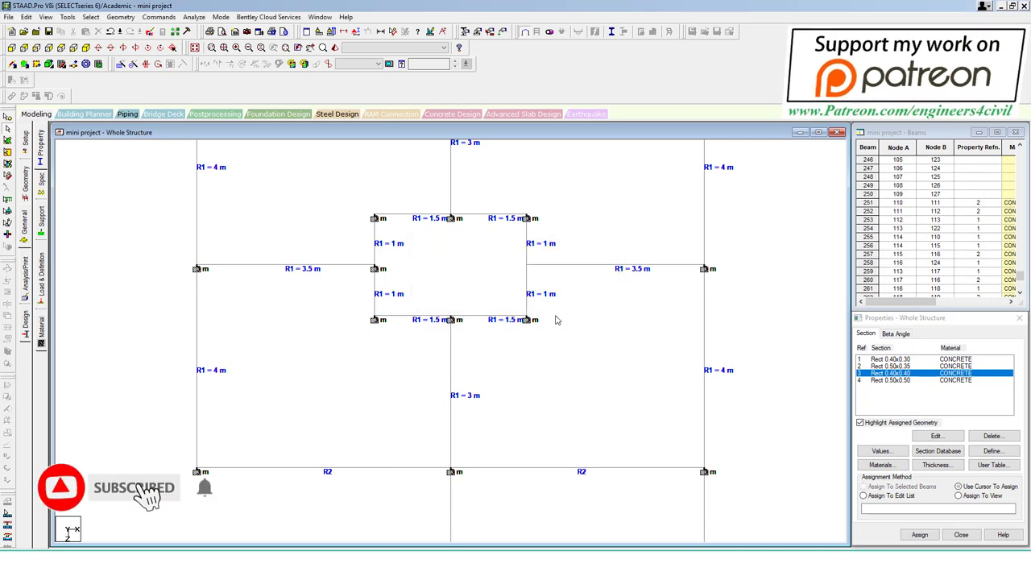
{"action": "left_click", "coordinate": [459, 327]}
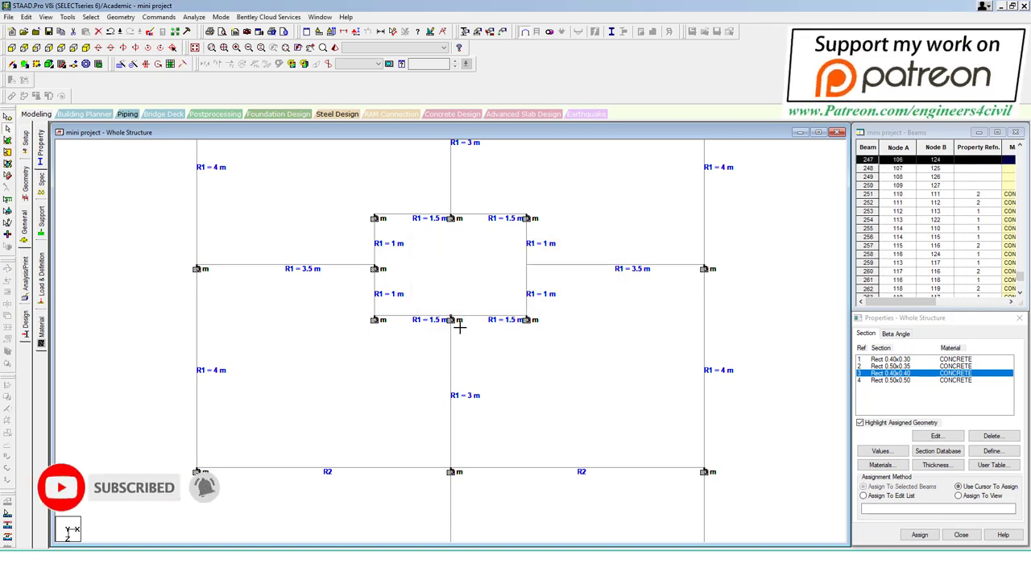
{"action": "key", "text": "Delete"}
{"action": "key", "text": "Return"}
Step: Delete the mid-edge nodes on the opening's left and top edges with their beams
{"action": "key", "text": "Return"}
{"action": "left_click_drag", "start_coordinate": [362, 257], "coordinate": [392, 287]}
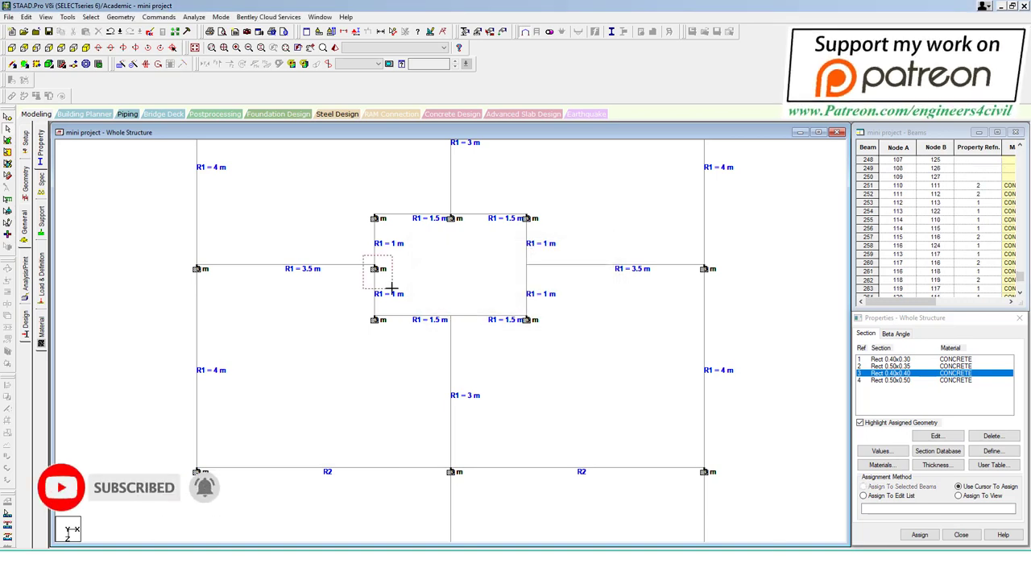
{"action": "key", "text": "Delete"}
{"action": "key", "text": "Return"}
{"action": "key", "text": "Return"}
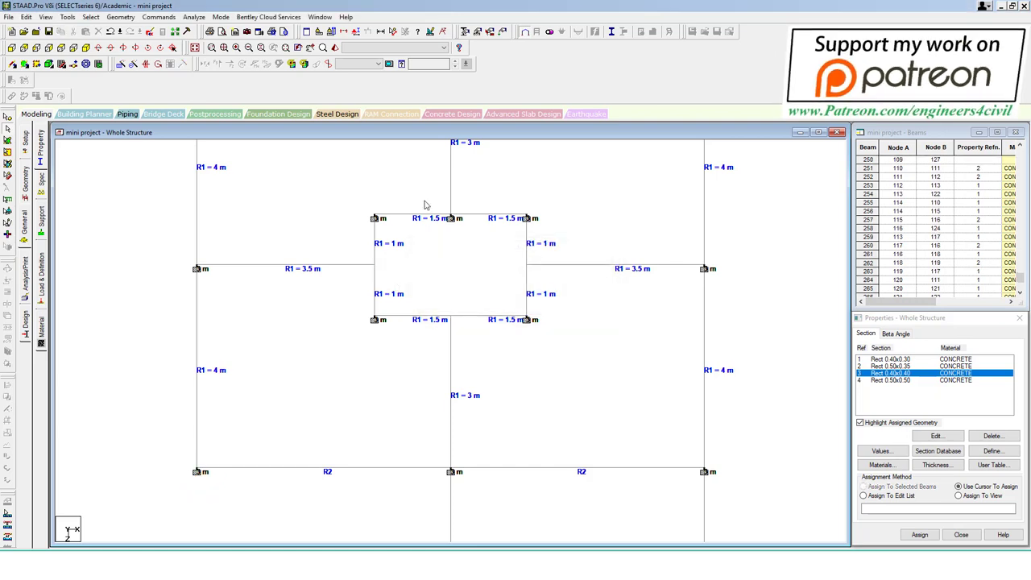
{"action": "left_click_drag", "start_coordinate": [440, 206], "coordinate": [459, 229]}
{"action": "key", "text": "Delete"}
{"action": "key", "text": "Return"}
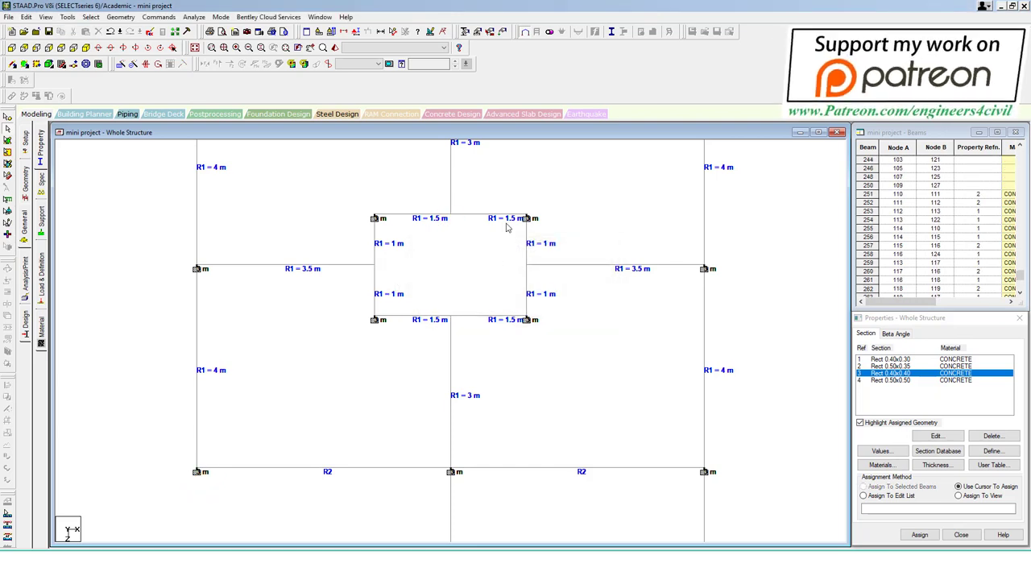
Step: Assign Rect 0.40x0.40 to the opening's corner columns
{"action": "scroll", "coordinate": [511, 241], "scroll_direction": "up", "scroll_amount": 1}
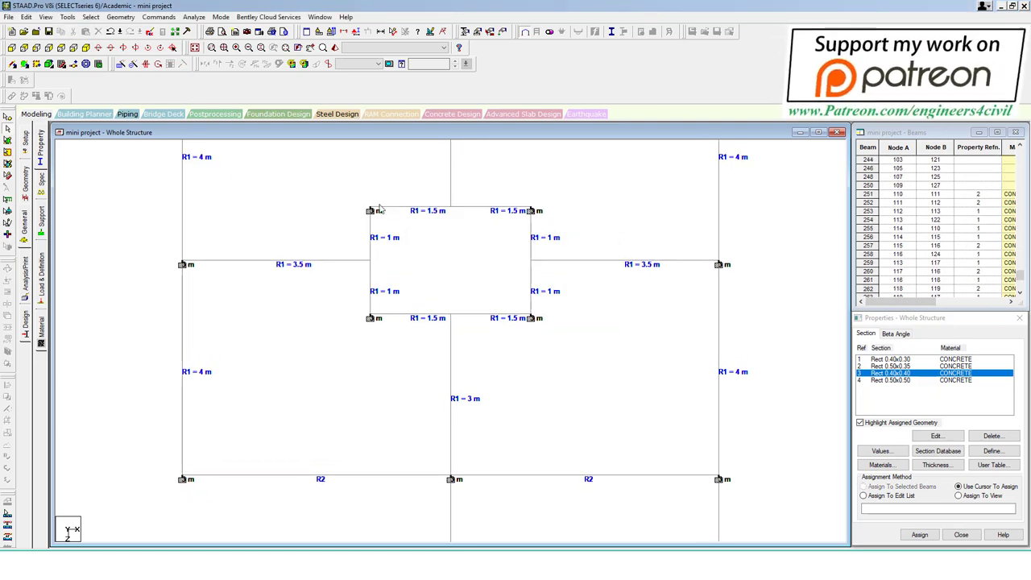
{"action": "left_click_drag", "start_coordinate": [377, 216], "coordinate": [378, 218]}
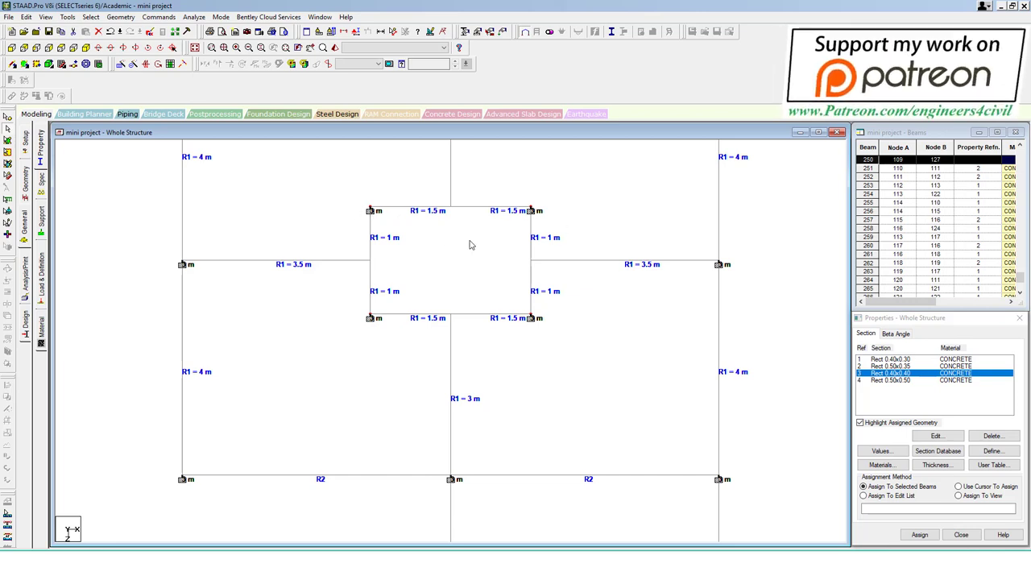
{"action": "left_click", "coordinate": [86, 48]}
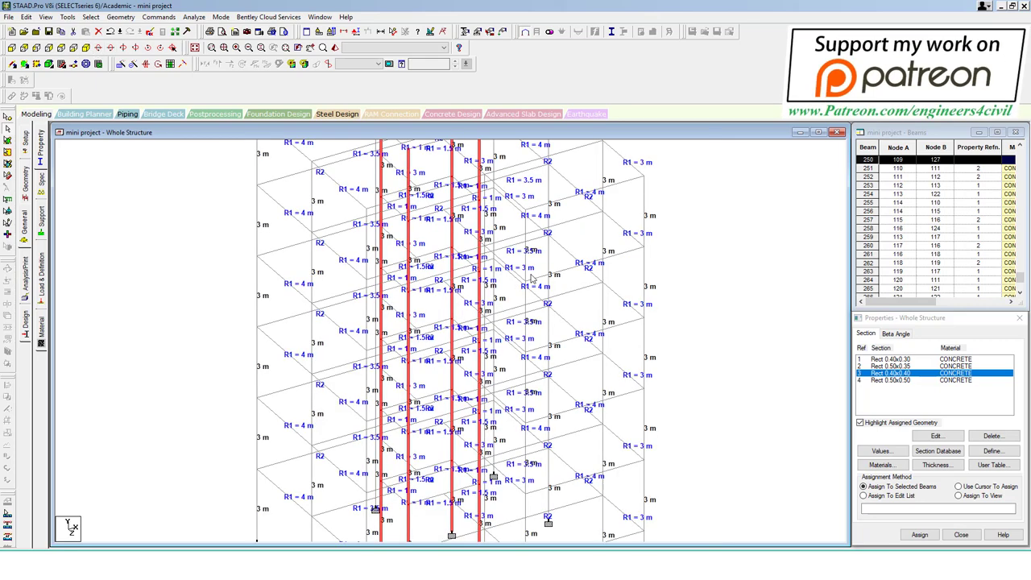
{"action": "left_click", "coordinate": [61, 50]}
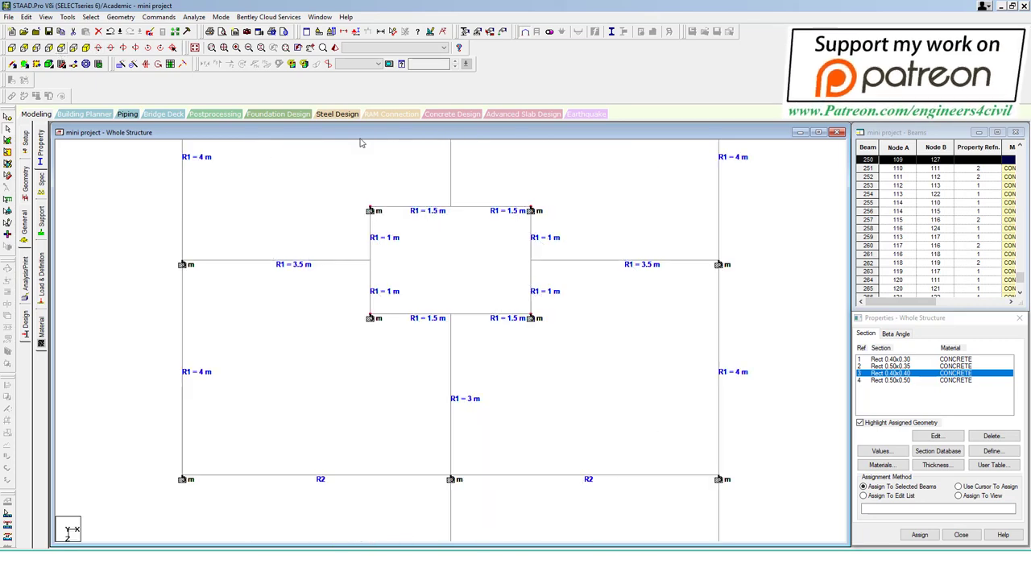
{"action": "left_click", "coordinate": [921, 537]}
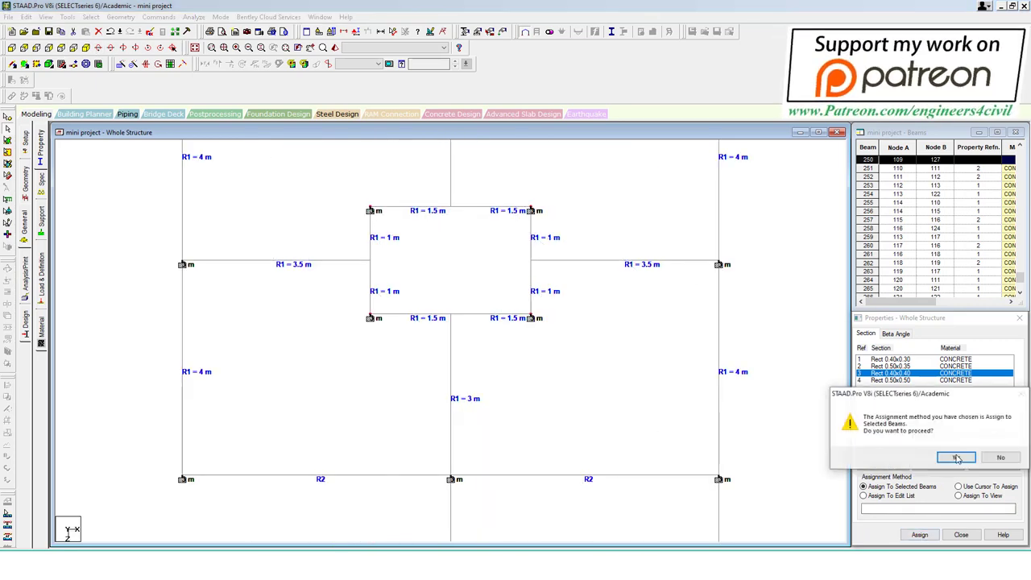
{"action": "left_click", "coordinate": [957, 458]}
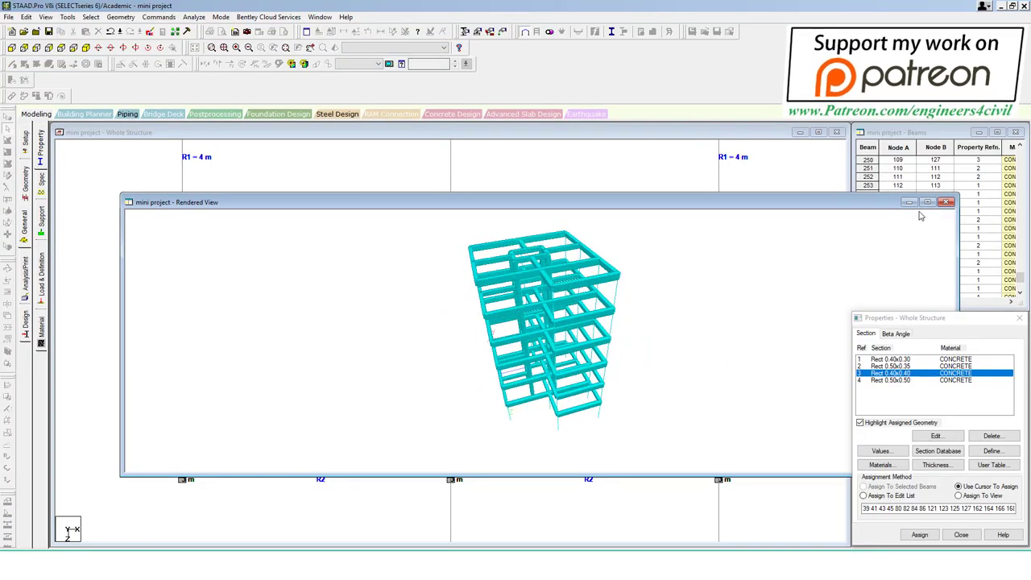
{"action": "left_click", "coordinate": [946, 202]}
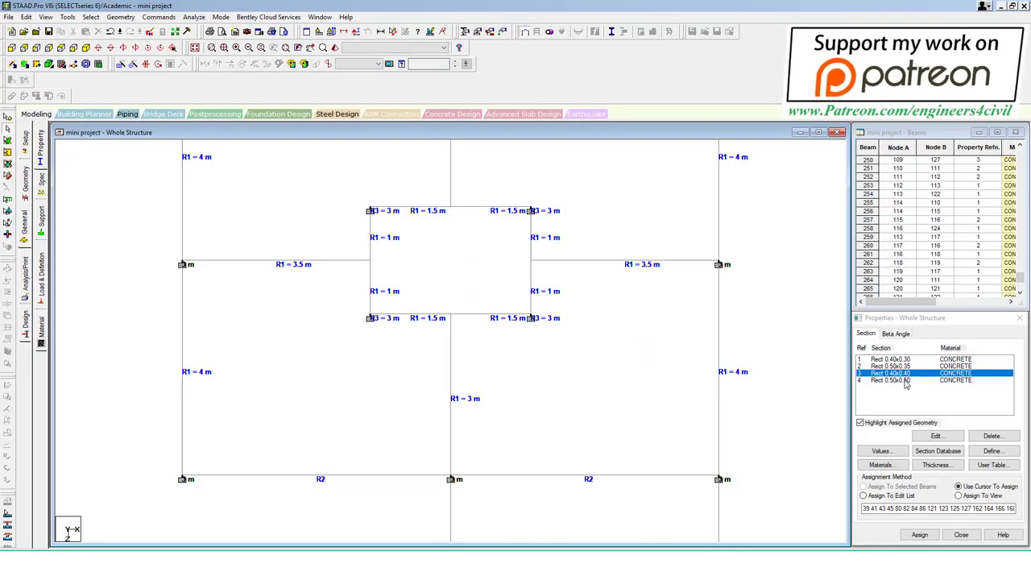
Step: Pick Rect 0.50x0.50 and window-select the outer columns at right-middle, lower and top-left nodes
{"action": "left_click", "coordinate": [906, 382]}
{"action": "scroll", "coordinate": [582, 358], "scroll_direction": "down", "scroll_amount": 3}
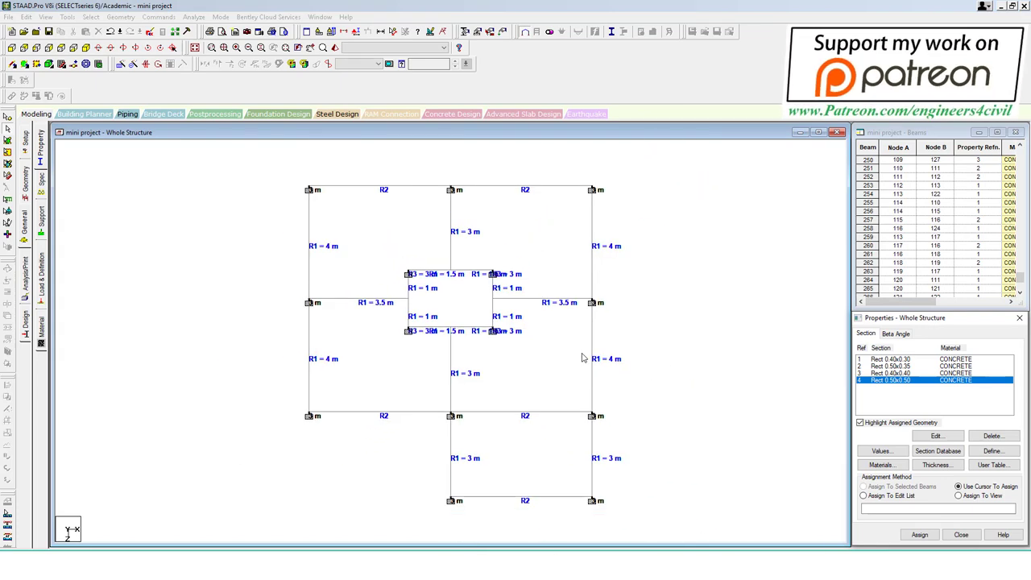
{"action": "left_click", "coordinate": [584, 187]}
{"action": "left_click_drag", "start_coordinate": [568, 288], "coordinate": [591, 342]}
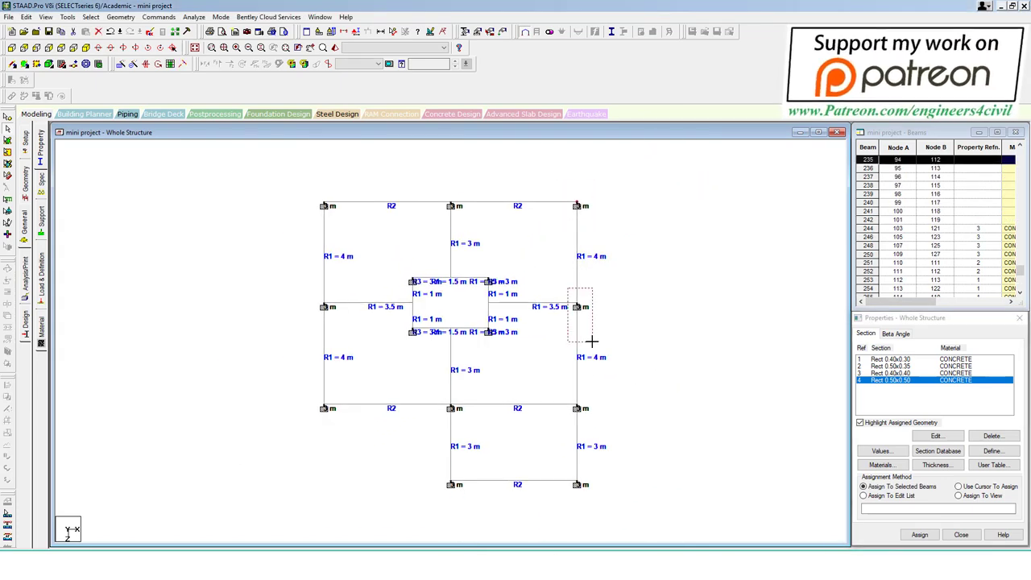
{"action": "left_click_drag", "start_coordinate": [564, 392], "coordinate": [587, 427]}
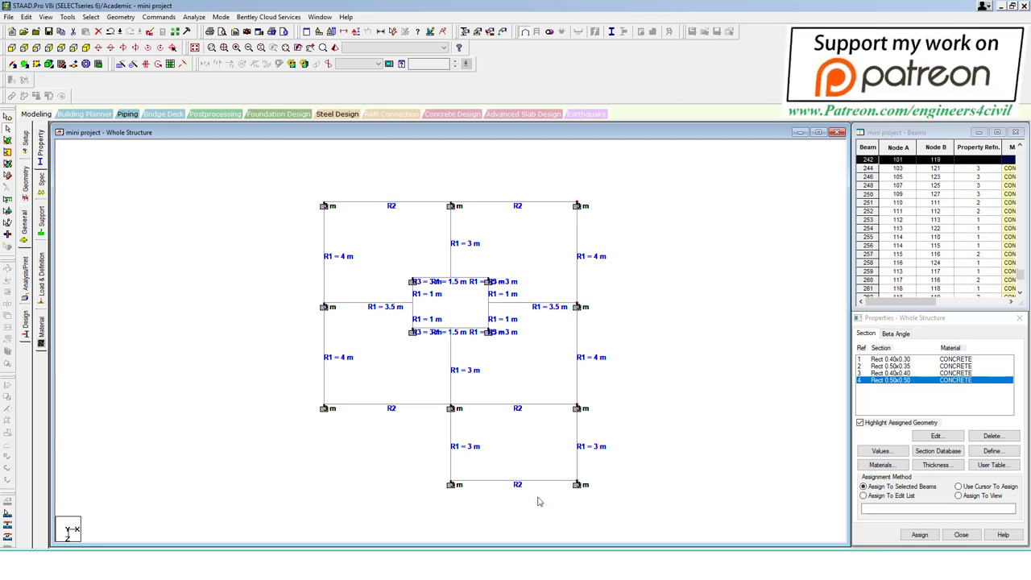
{"action": "left_click_drag", "start_coordinate": [435, 391], "coordinate": [461, 427]}
{"action": "left_click_drag", "start_coordinate": [316, 392], "coordinate": [336, 419]}
{"action": "left_click_drag", "start_coordinate": [308, 191], "coordinate": [351, 234]}
Step: Assign Rect 0.50x0.50 to the selected columns and verify it in the rendered view
{"action": "left_click", "coordinate": [86, 48]}
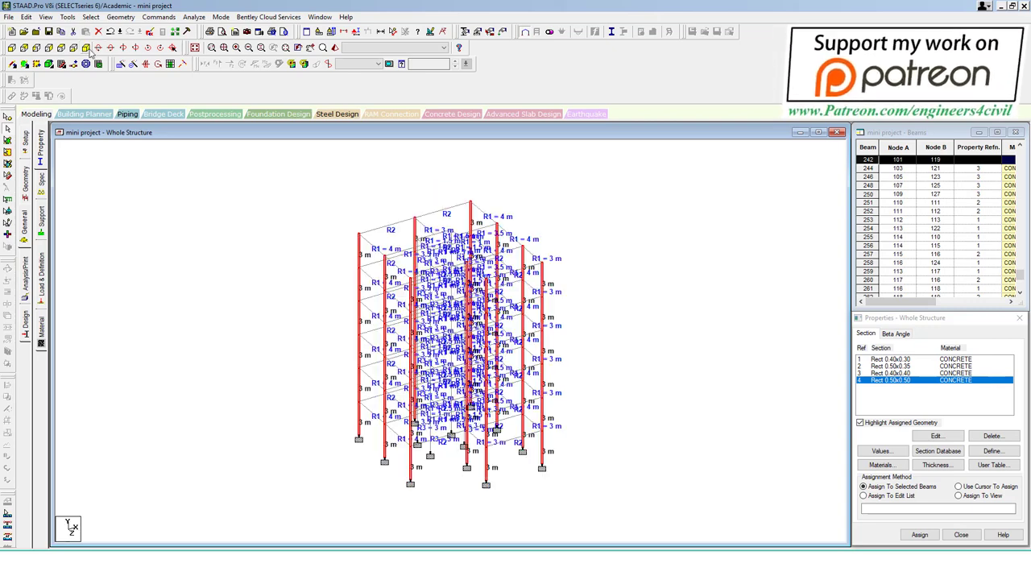
{"action": "left_click", "coordinate": [920, 534]}
{"action": "left_click", "coordinate": [956, 461]}
{"action": "left_click", "coordinate": [678, 357]}
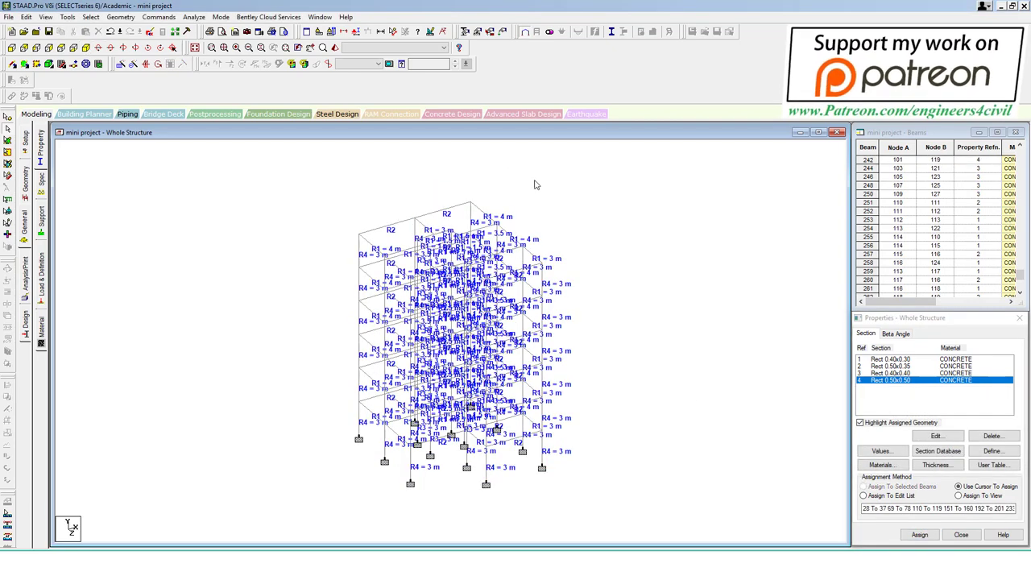
{"action": "left_click", "coordinate": [335, 48]}
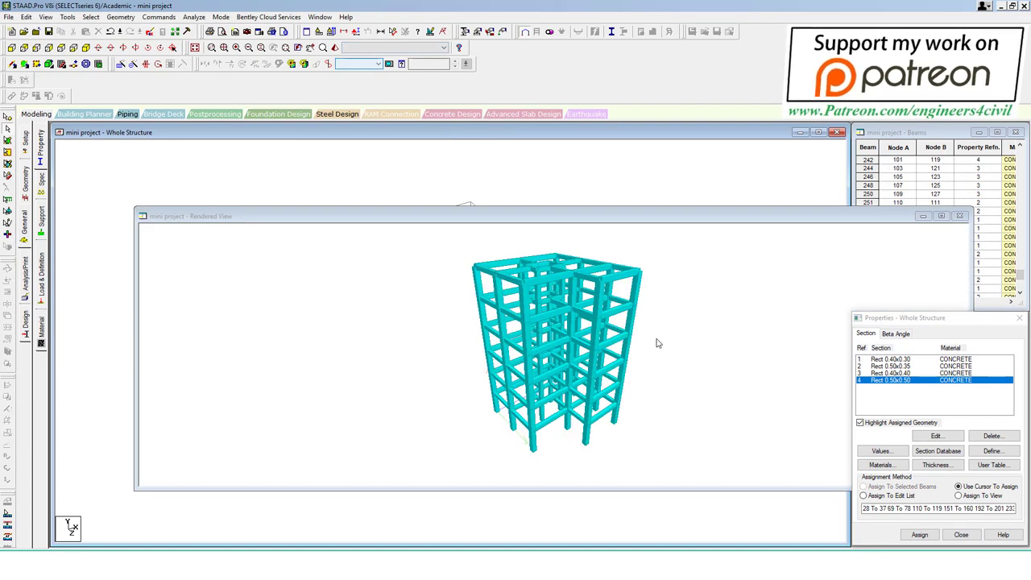
{"action": "left_click_drag", "start_coordinate": [660, 342], "coordinate": [927, 278]}
{"action": "left_click", "coordinate": [964, 218]}
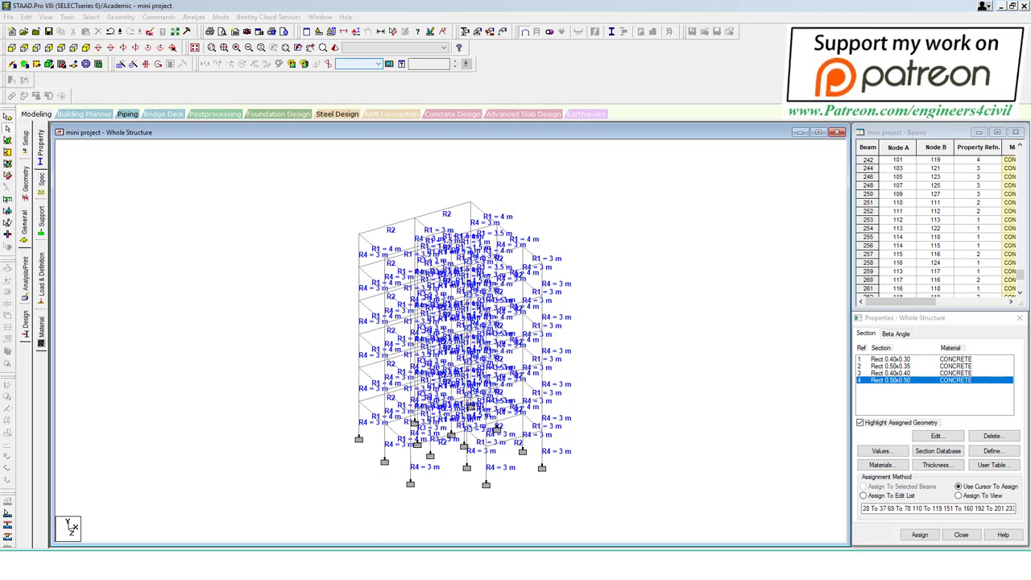
{"action": "key", "text": "alt+Tab"}
{"action": "scroll", "coordinate": [631, 239], "scroll_direction": "down", "scroll_amount": 3}
{"action": "scroll", "coordinate": [790, 233], "scroll_direction": "down", "scroll_amount": 3}
{"action": "left_click_drag", "start_coordinate": [790, 234], "coordinate": [398, 311]}
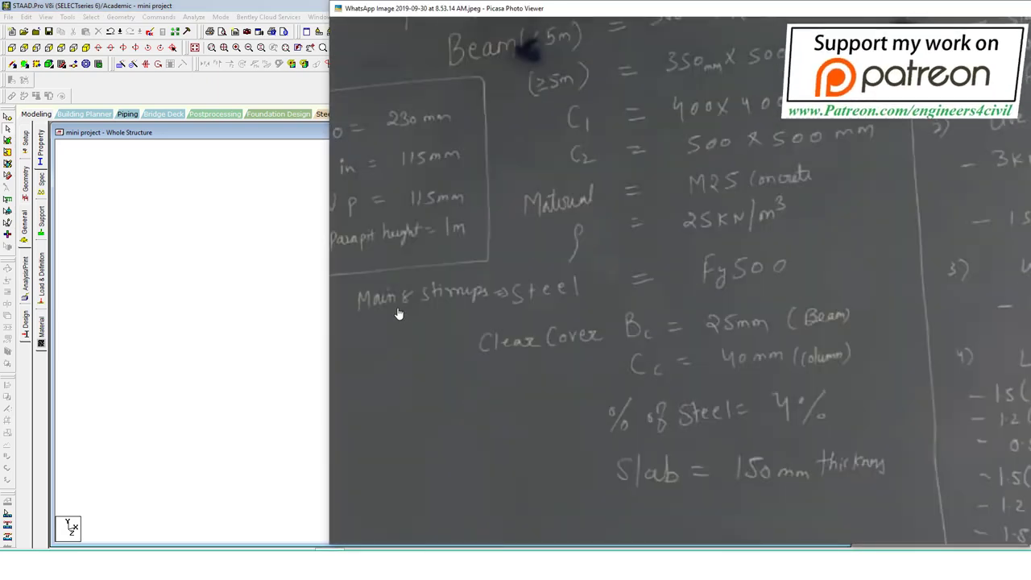
{"action": "left_click_drag", "start_coordinate": [797, 262], "coordinate": [518, 333]}
{"action": "left_click_drag", "start_coordinate": [703, 299], "coordinate": [727, 424]}
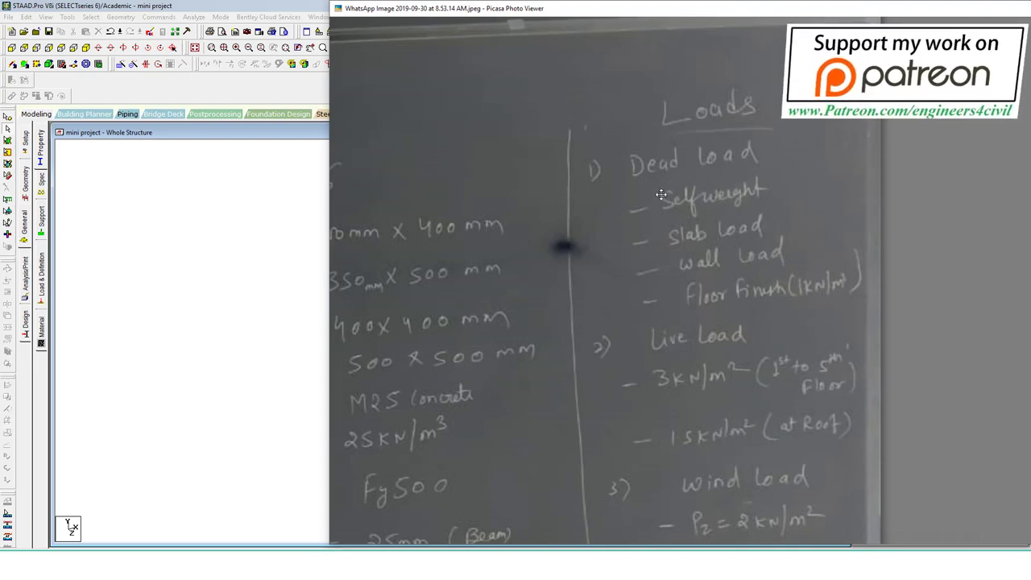
{"action": "left_click", "coordinate": [177, 380]}
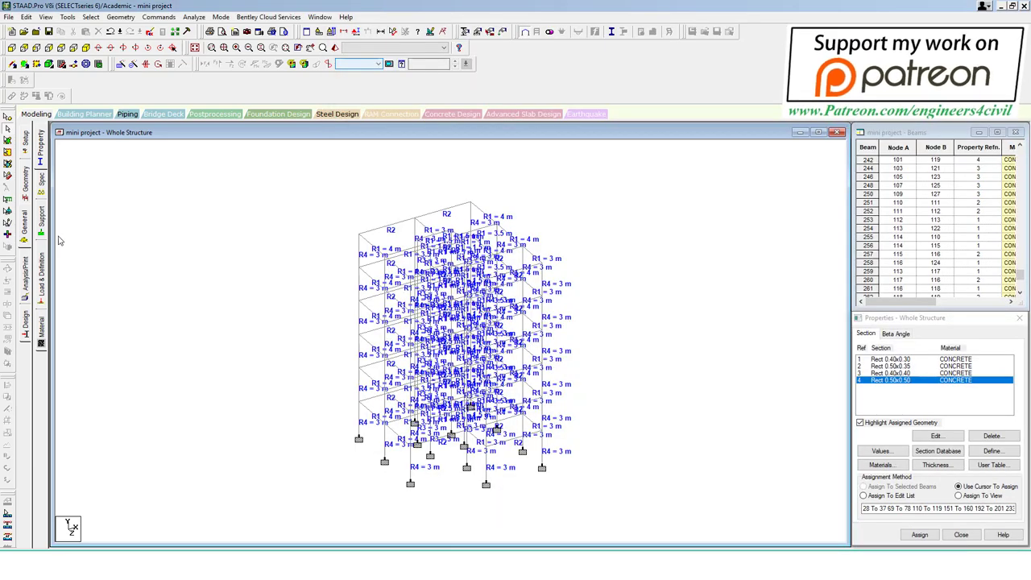
Step: Create primary load case 1 of Dead type titled 'Dead Load'
{"action": "left_click", "coordinate": [919, 535]}
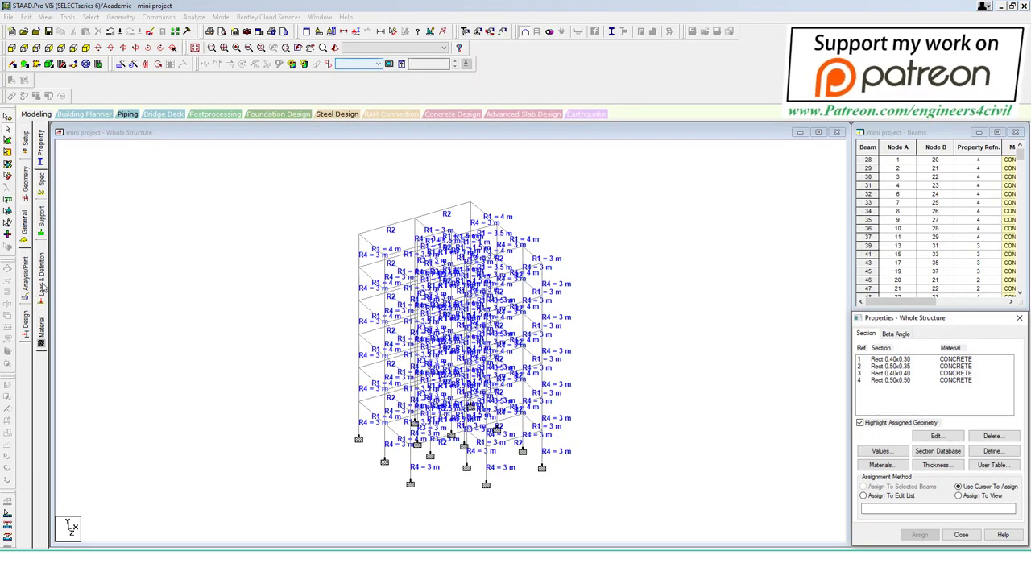
{"action": "left_click", "coordinate": [42, 283]}
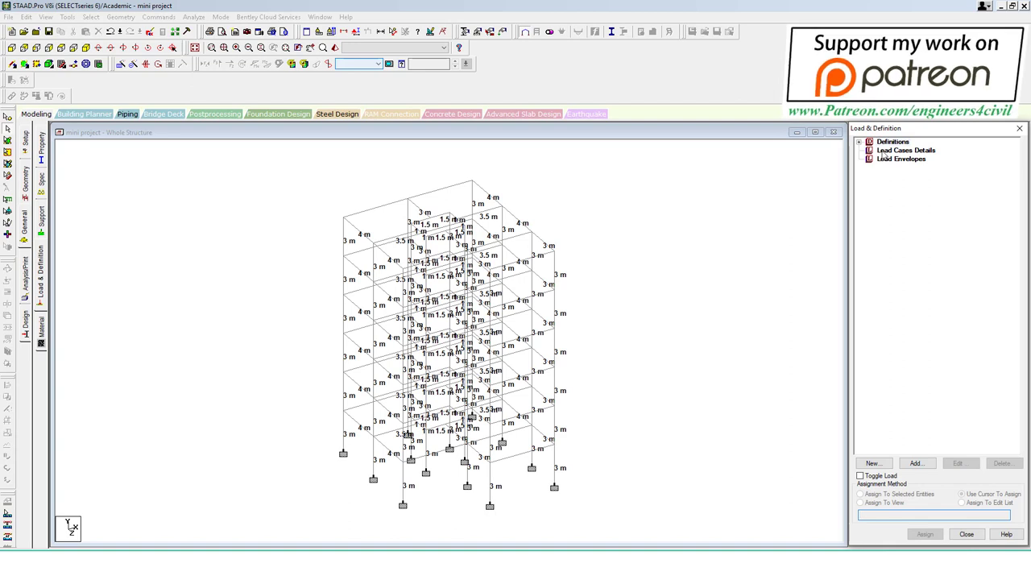
{"action": "left_click", "coordinate": [884, 151]}
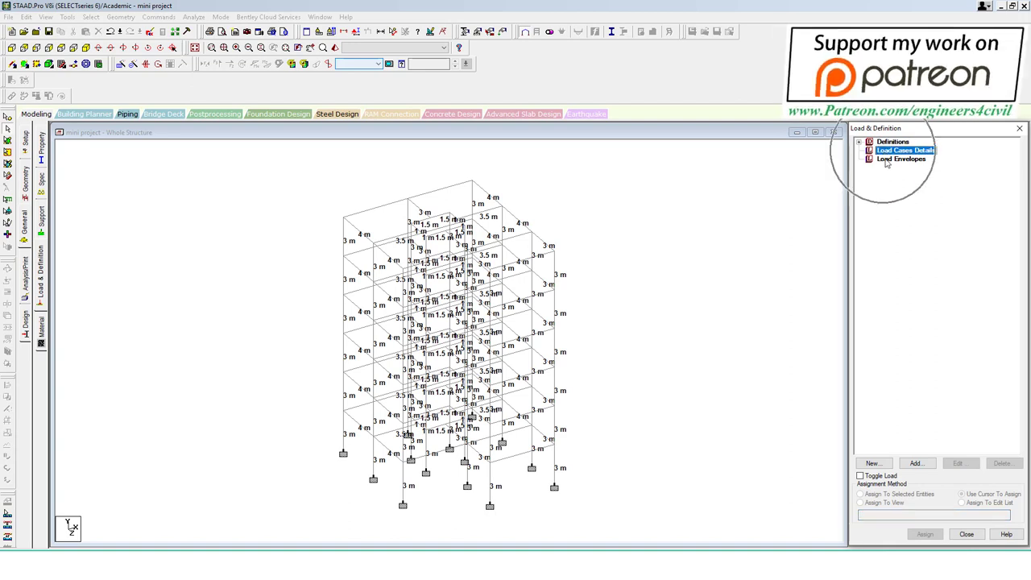
{"action": "left_click", "coordinate": [919, 464]}
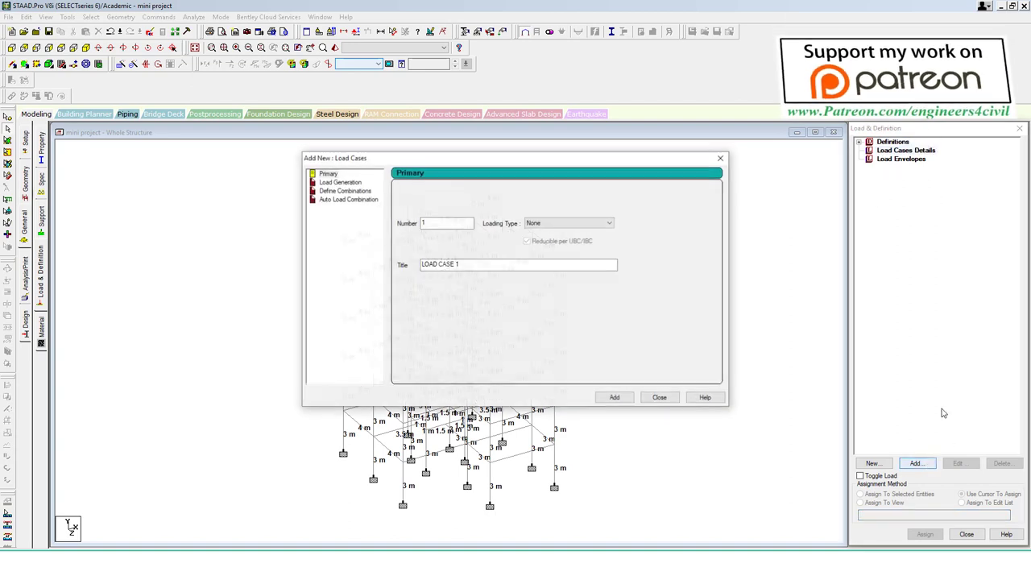
{"action": "left_click", "coordinate": [536, 223]}
{"action": "left_click", "coordinate": [536, 233]}
{"action": "left_click_drag", "start_coordinate": [494, 265], "coordinate": [367, 260]}
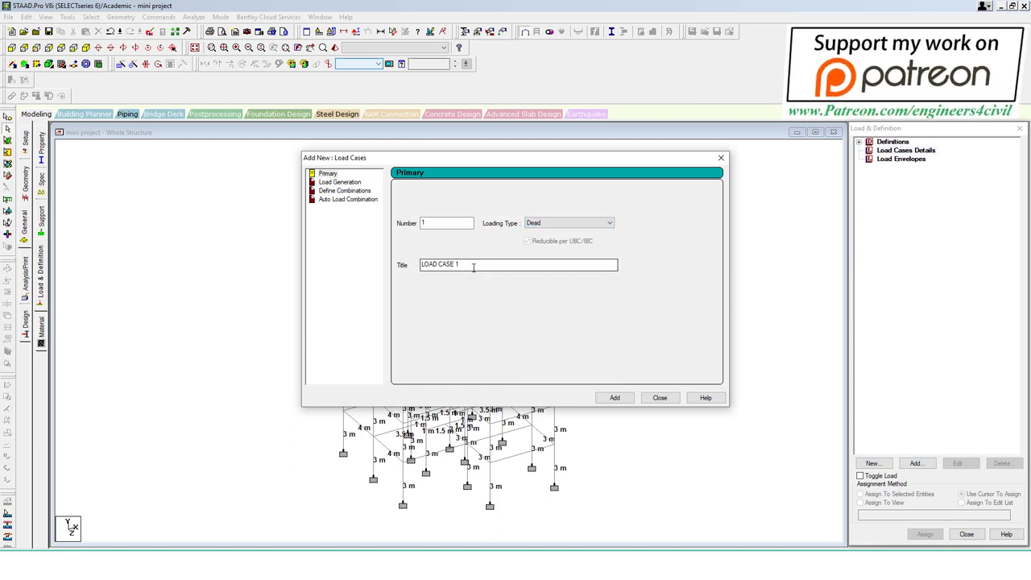
{"action": "type", "text": "Dead Load"}
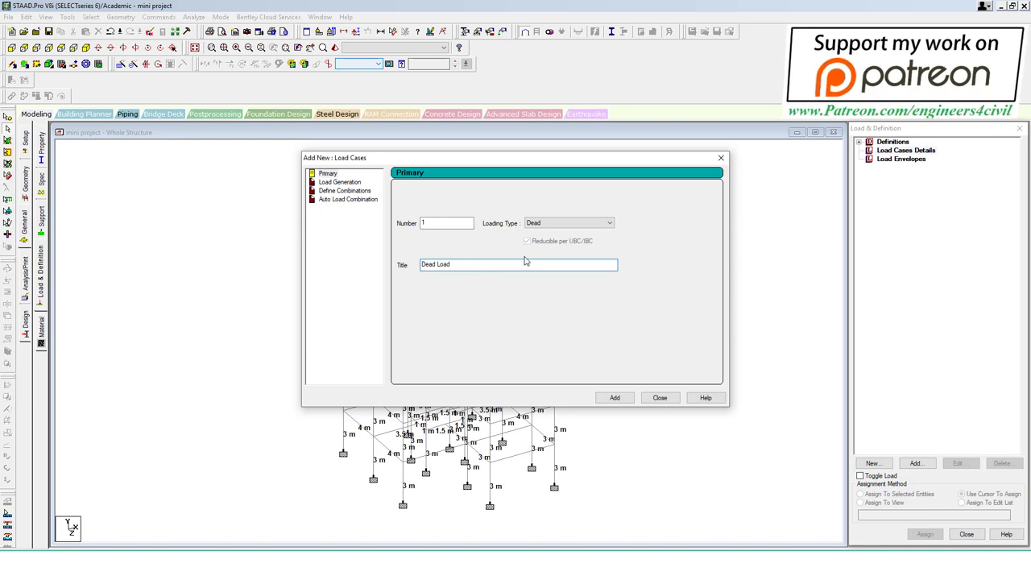
{"action": "left_click", "coordinate": [615, 398]}
{"action": "left_click", "coordinate": [659, 398]}
{"action": "left_click", "coordinate": [918, 160]}
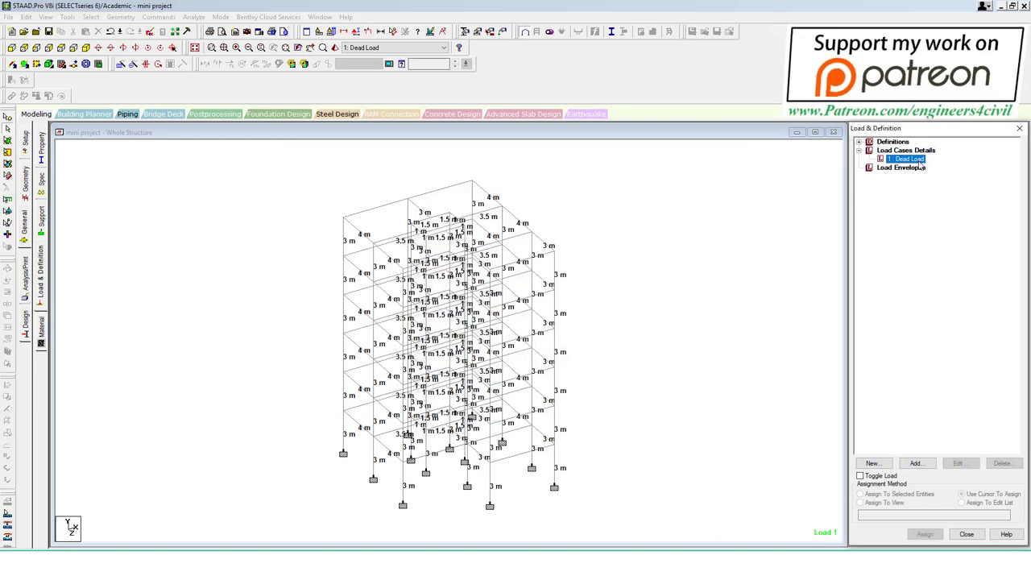
Step: Add a SELFWEIGHT Y -1 load item to Dead Load and select it for assigning to the view
{"action": "left_click", "coordinate": [925, 465]}
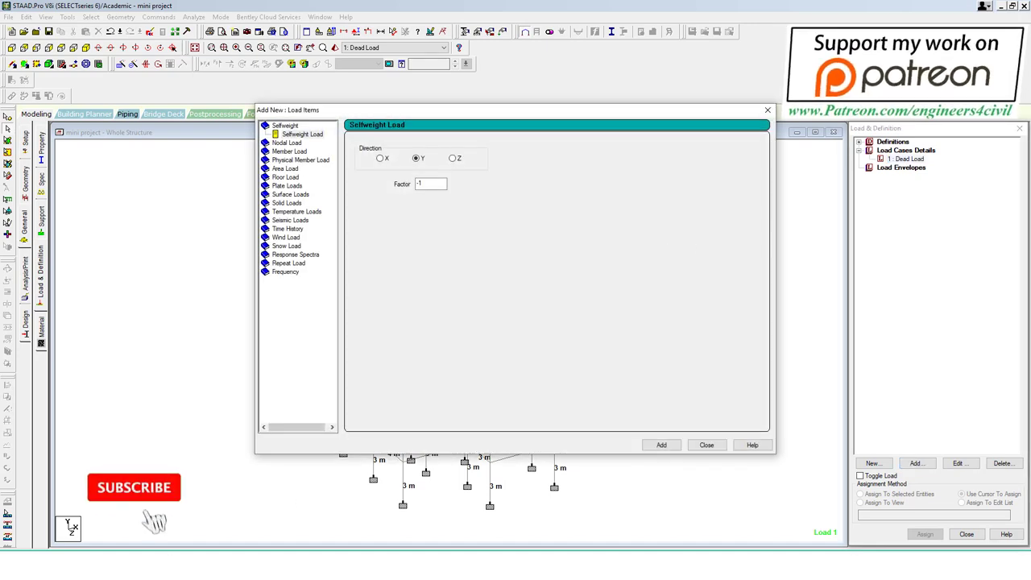
{"action": "key", "text": "alt+Tab"}
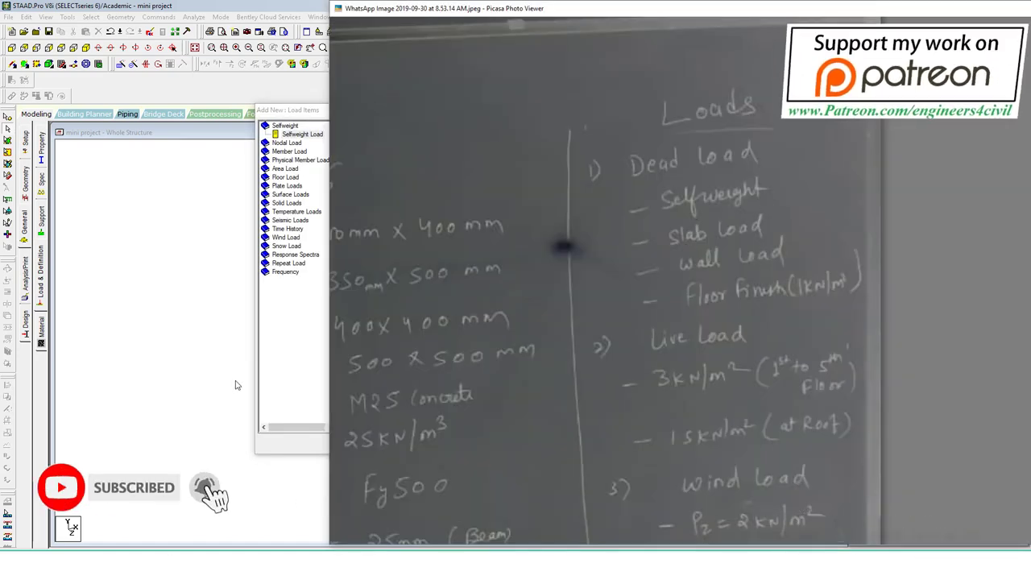
{"action": "left_click", "coordinate": [295, 349]}
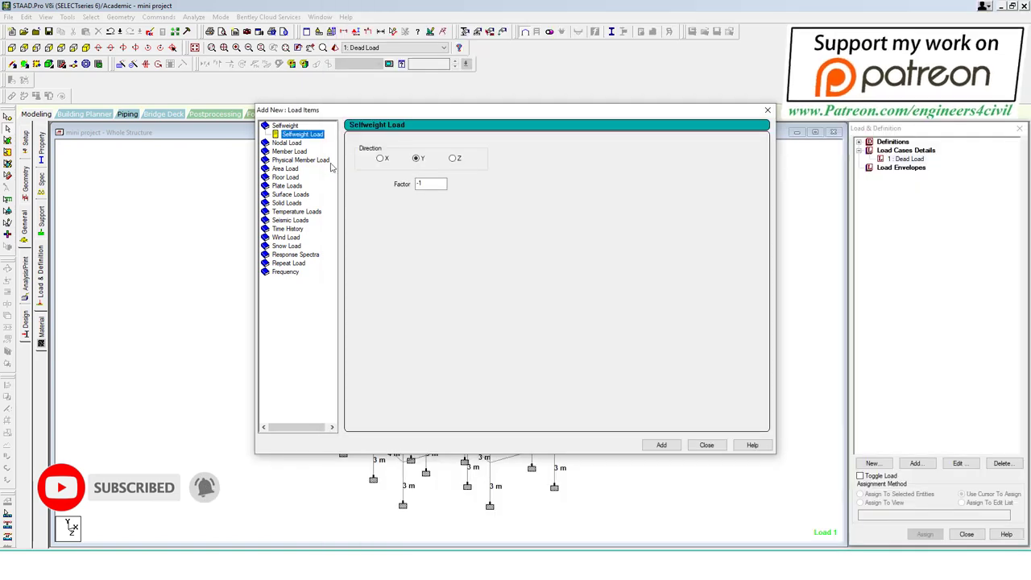
{"action": "double_click", "coordinate": [421, 183]}
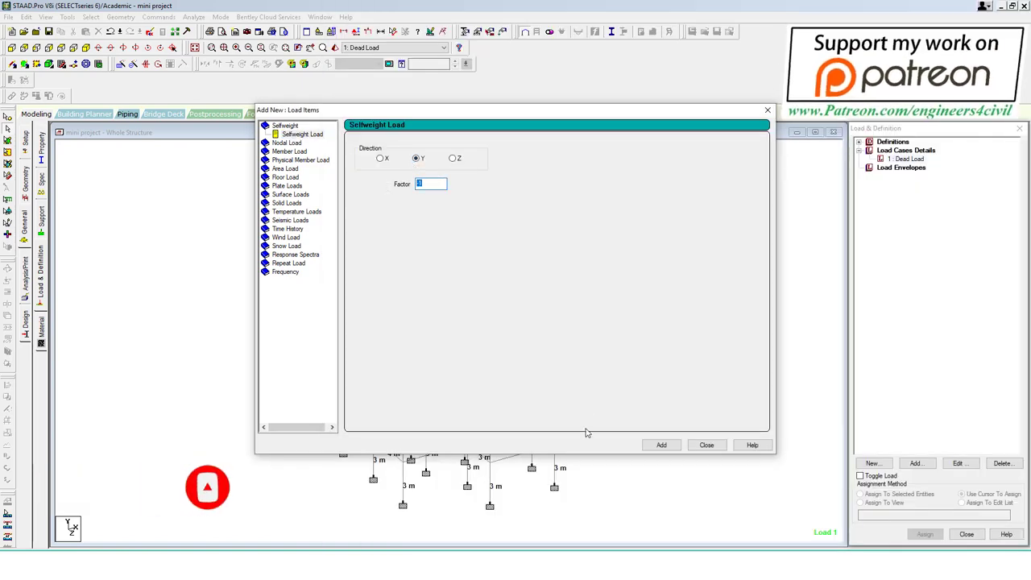
{"action": "left_click", "coordinate": [662, 445]}
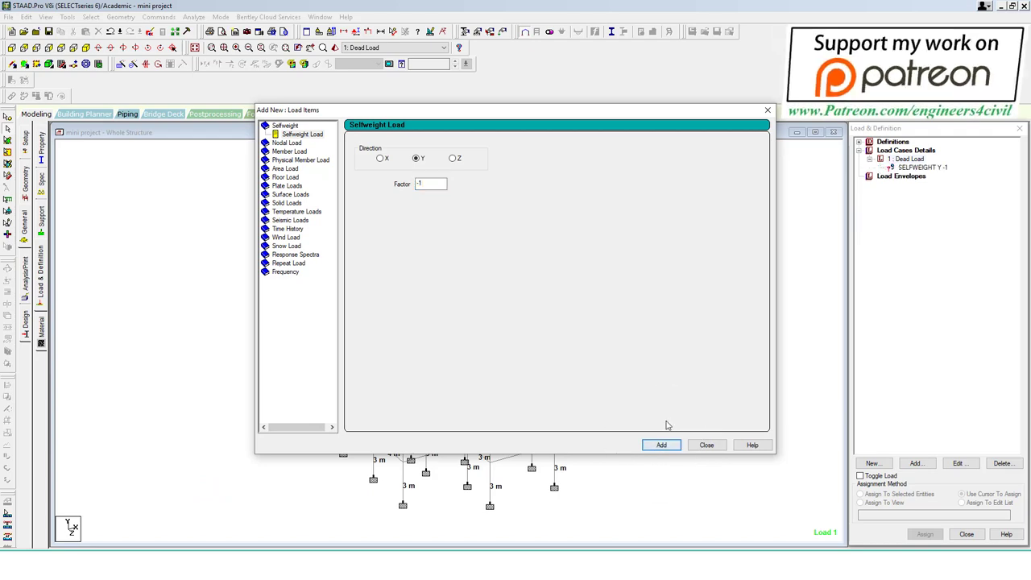
{"action": "left_click", "coordinate": [712, 446]}
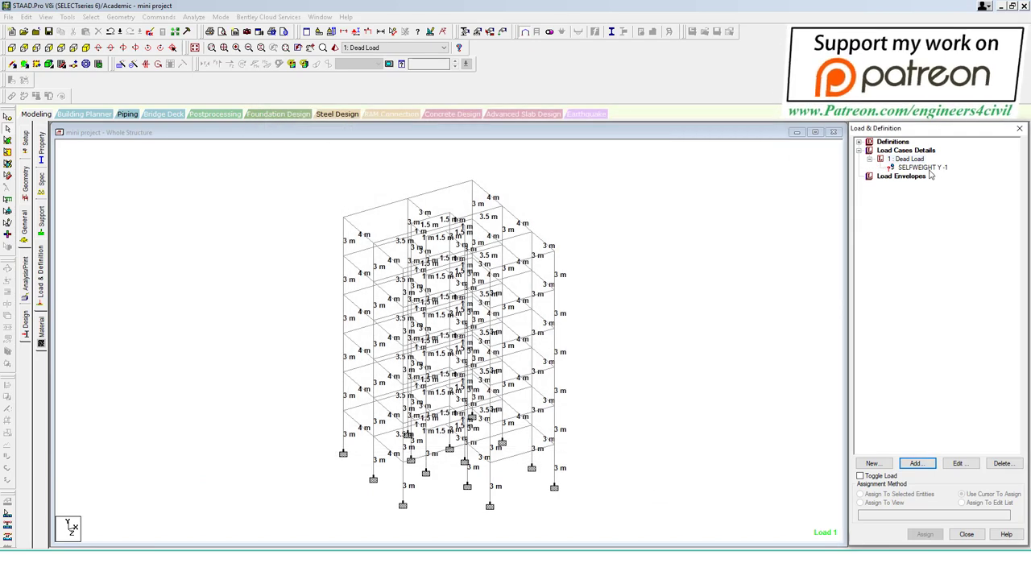
{"action": "left_click", "coordinate": [925, 168]}
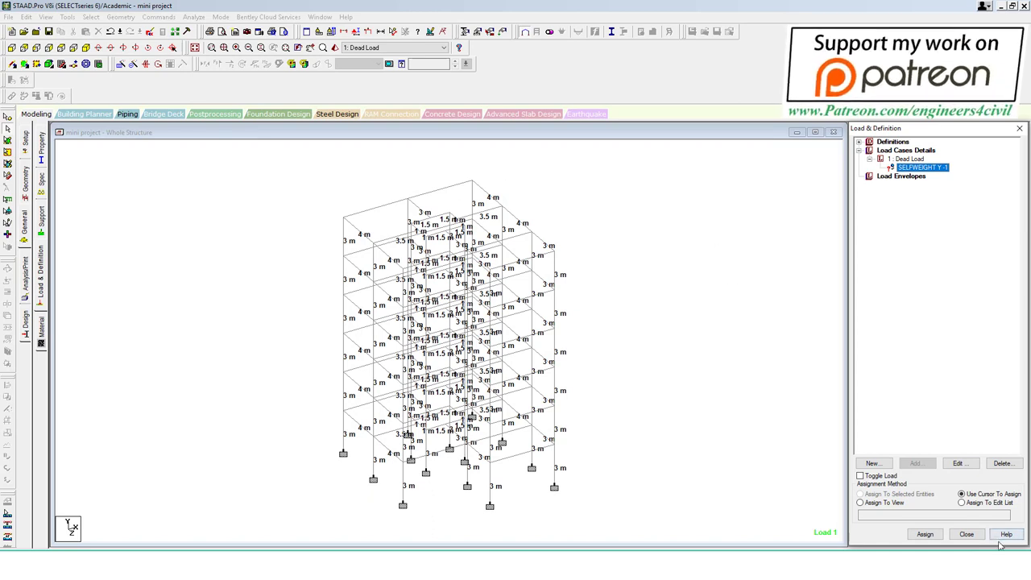
{"action": "left_click", "coordinate": [860, 503]}
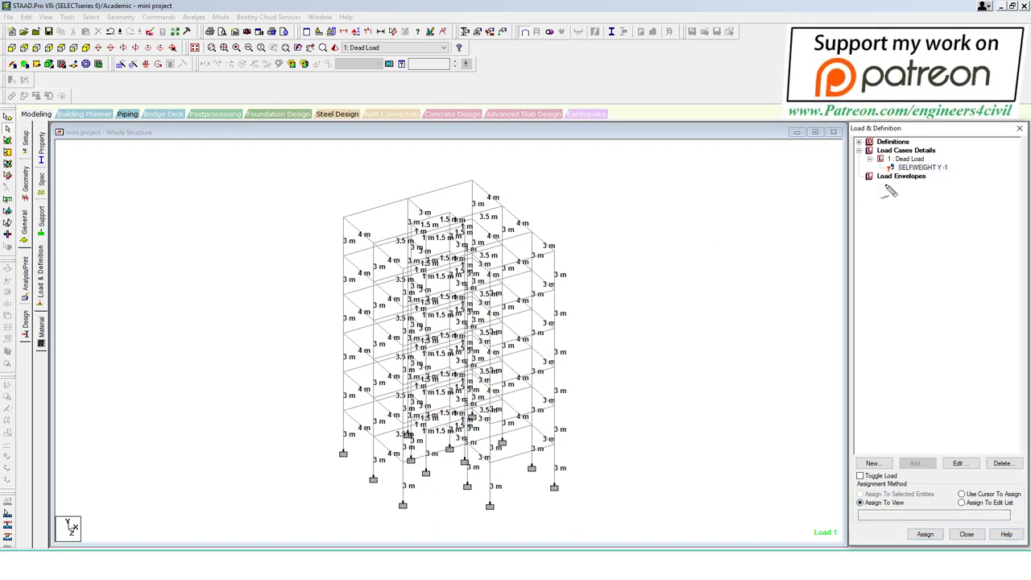
Step: Assign SELFWEIGHT Y -1 to every member in view, accepting the model auto-save
{"action": "left_click_drag", "start_coordinate": [949, 165], "coordinate": [947, 160]}
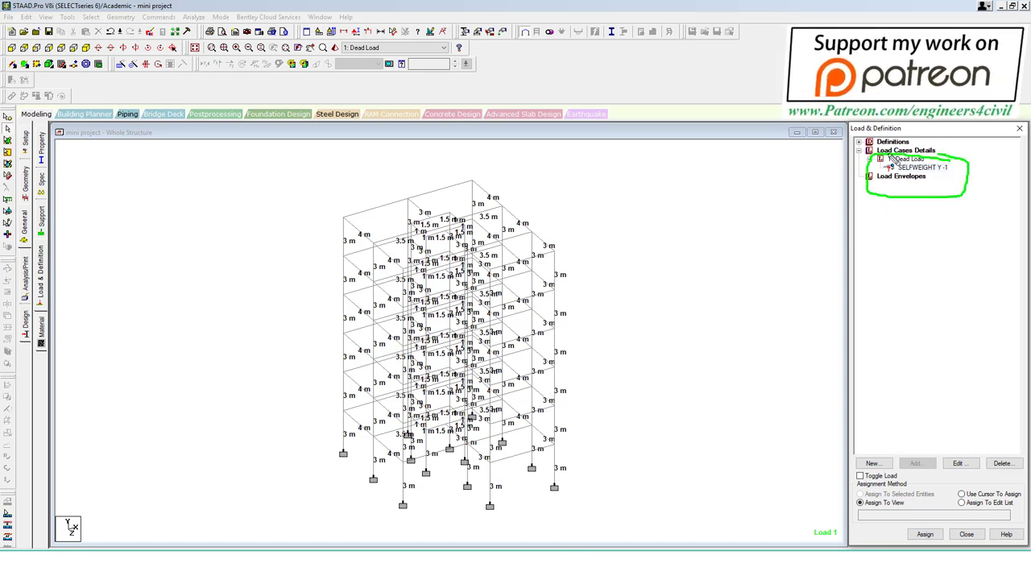
{"action": "mouse_move", "coordinate": [860, 180]}
{"action": "left_mouse_down"}
{"action": "mouse_move", "coordinate": [698, 167]}
{"action": "mouse_move", "coordinate": [577, 238]}
{"action": "mouse_move", "coordinate": [617, 219]}
{"action": "mouse_move", "coordinate": [559, 161]}
{"action": "left_mouse_up"}
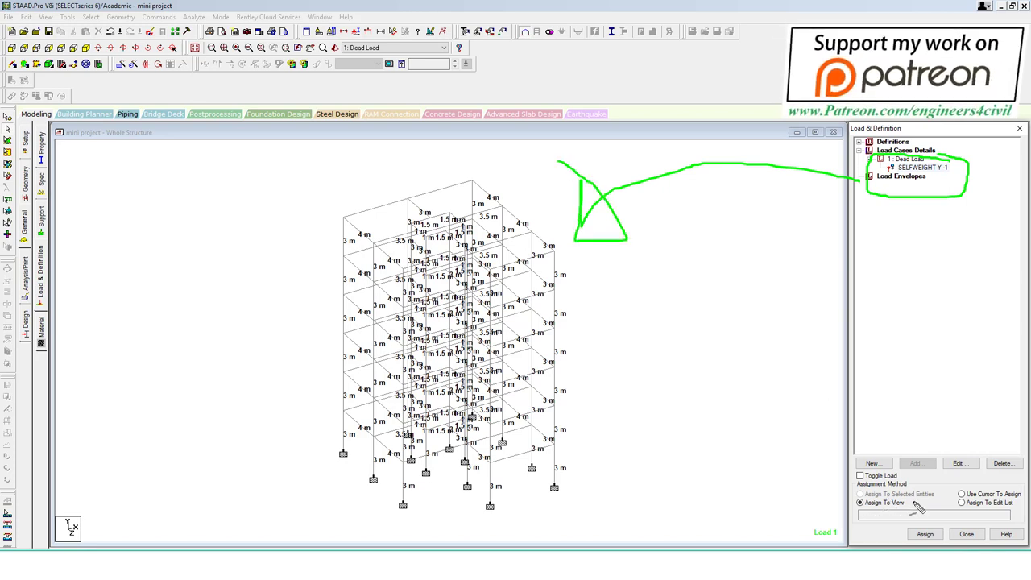
{"action": "mouse_move", "coordinate": [915, 501]}
{"action": "left_mouse_down"}
{"action": "mouse_move", "coordinate": [882, 493]}
{"action": "mouse_move", "coordinate": [845, 516]}
{"action": "mouse_move", "coordinate": [900, 525]}
{"action": "mouse_move", "coordinate": [914, 501]}
{"action": "left_mouse_up"}
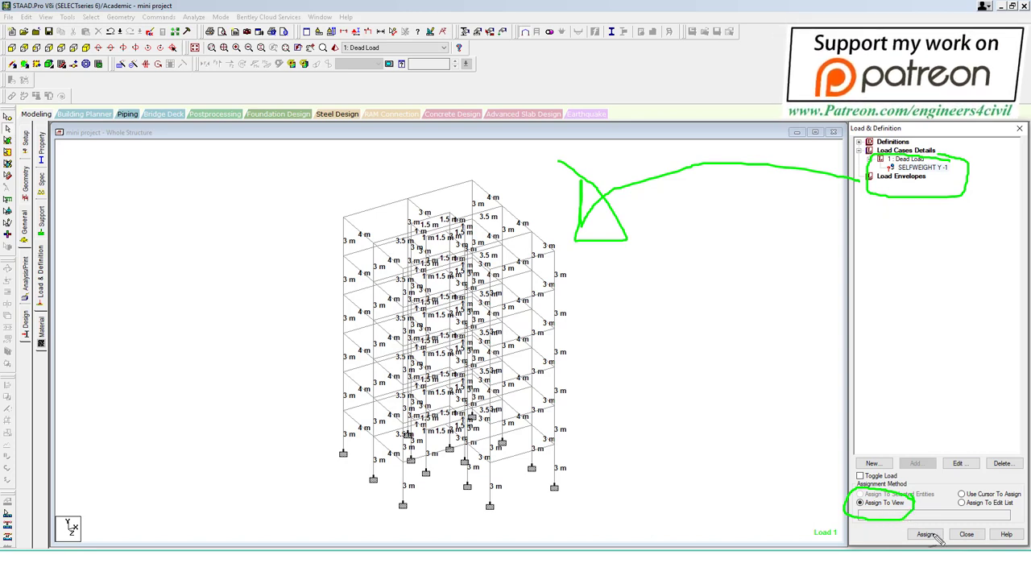
{"action": "left_click", "coordinate": [930, 535]}
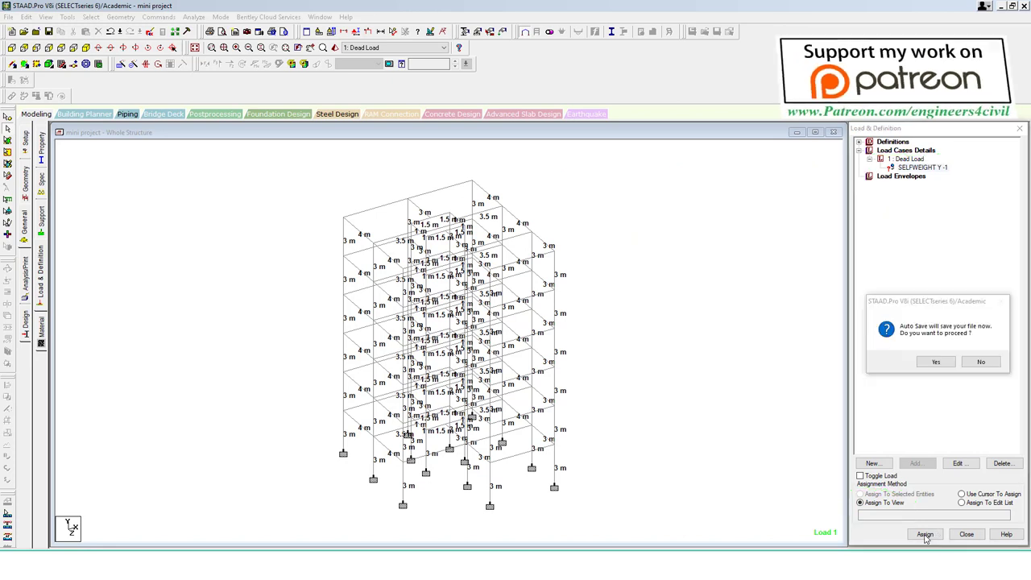
{"action": "left_click", "coordinate": [937, 364]}
{"action": "left_click", "coordinate": [453, 361]}
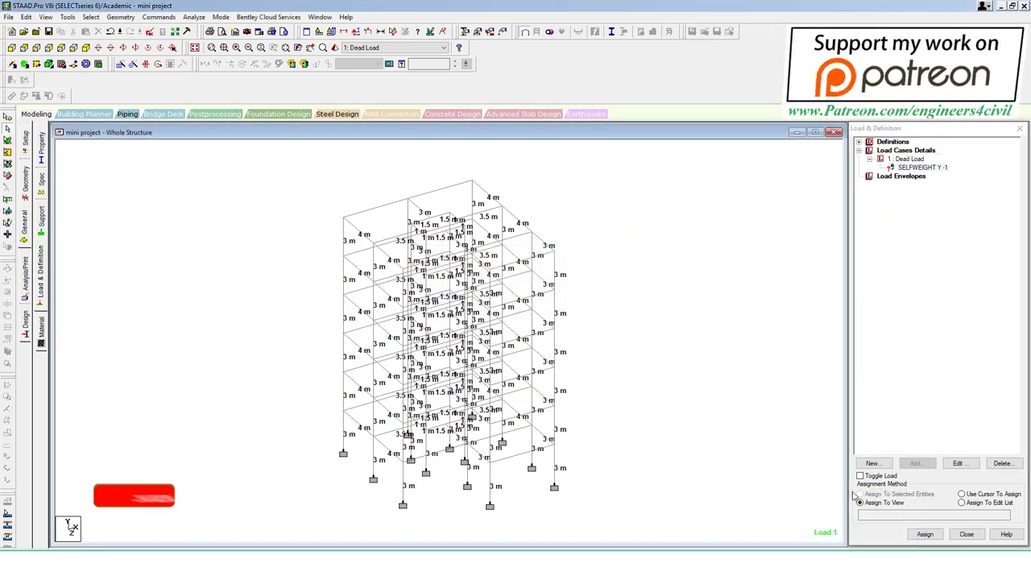
{"action": "left_click", "coordinate": [925, 534]}
{"action": "left_click", "coordinate": [858, 330]}
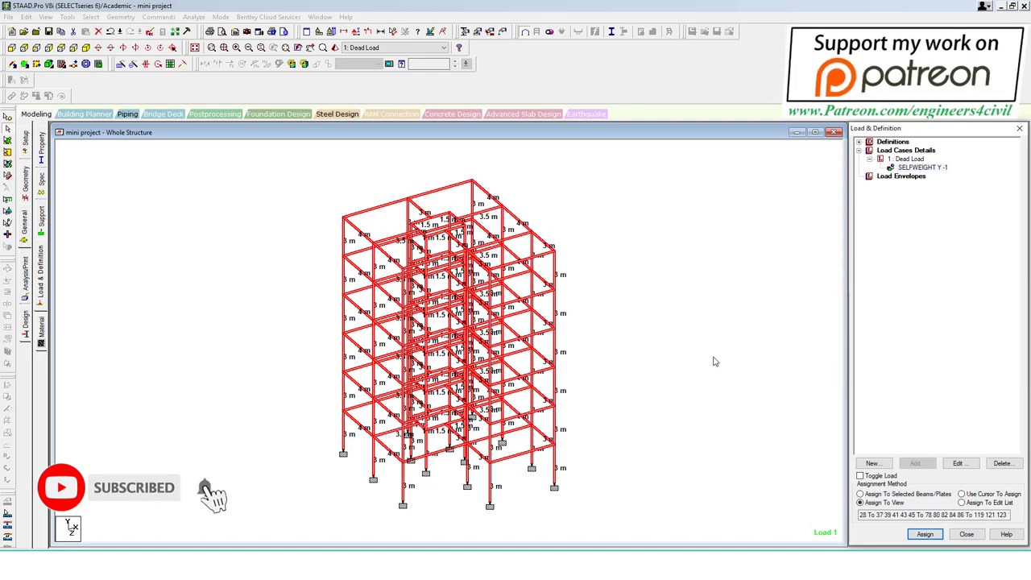
{"action": "left_click", "coordinate": [713, 362]}
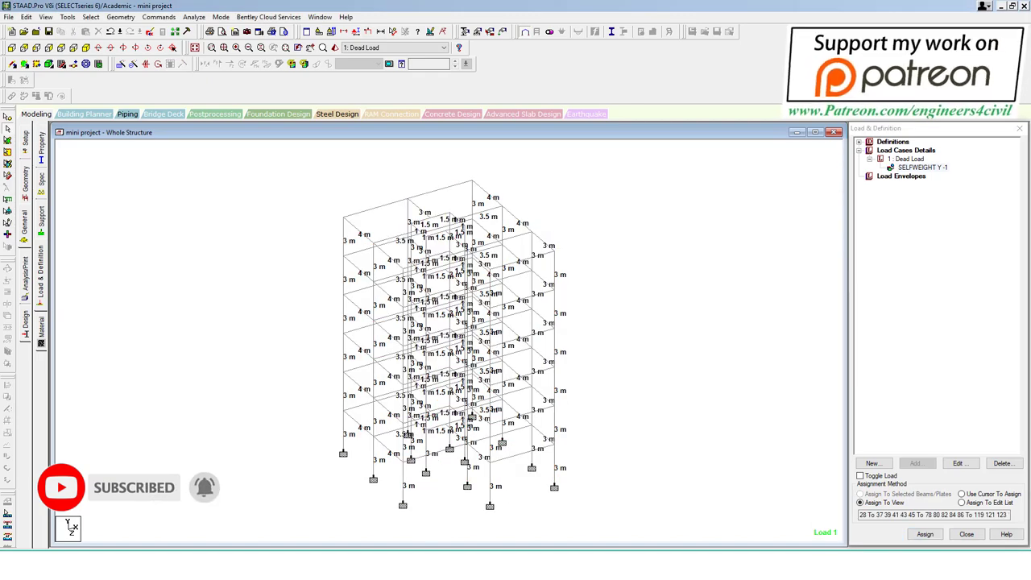
{"action": "key", "text": "alt+Tab"}
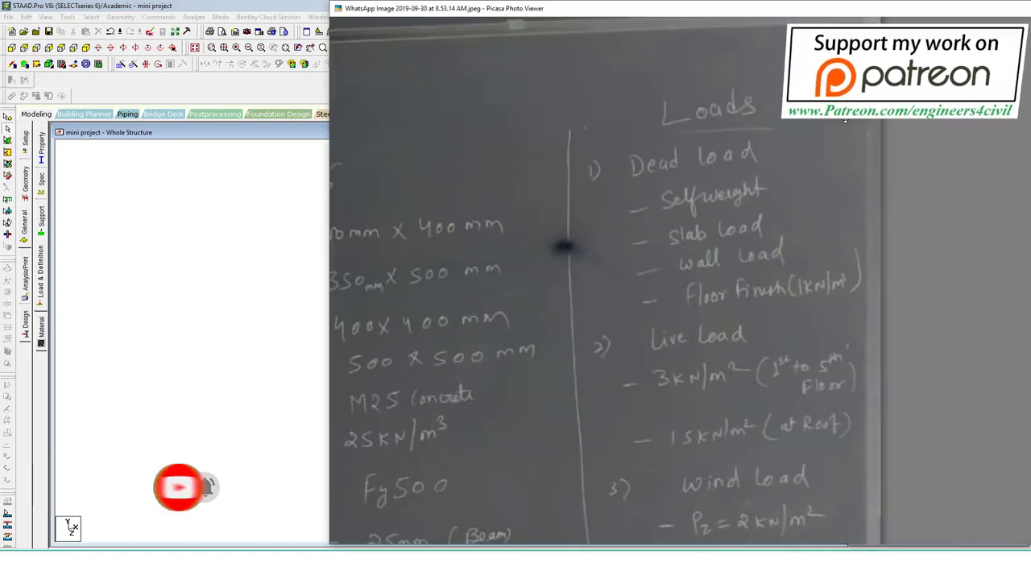
{"action": "left_click", "coordinate": [226, 253]}
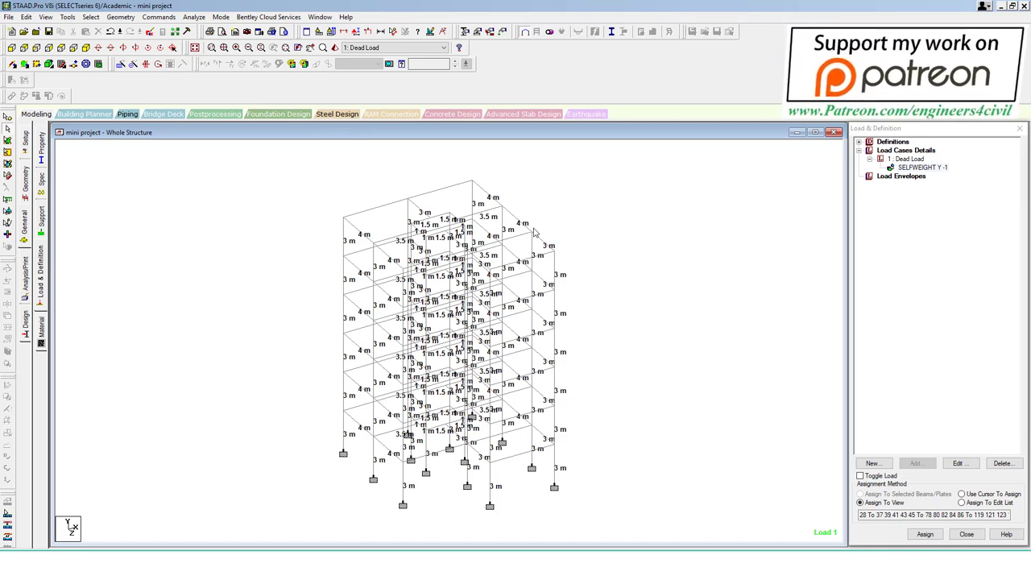
{"action": "key", "text": "alt+Tab"}
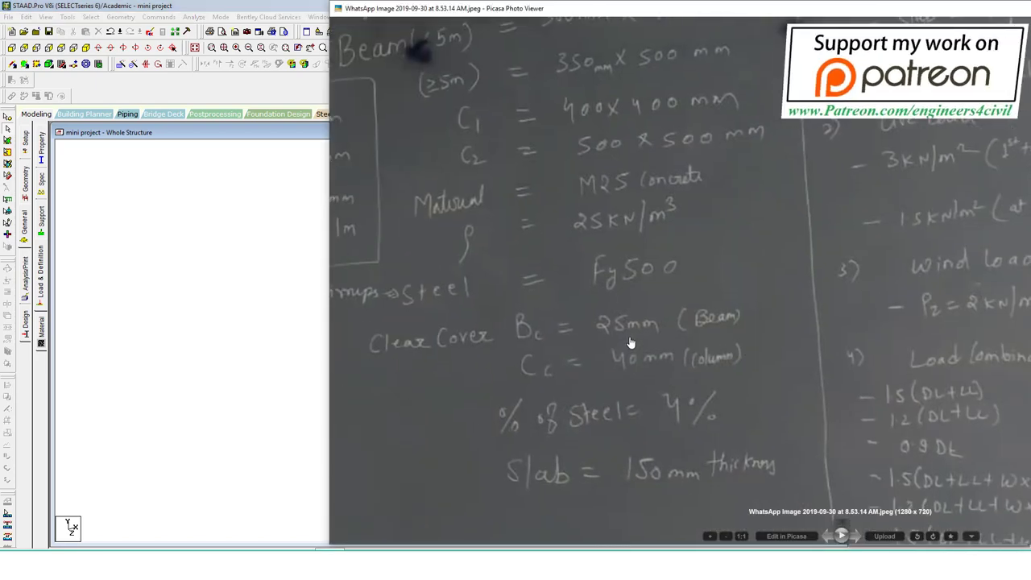
{"action": "left_click_drag", "start_coordinate": [627, 343], "coordinate": [620, 302]}
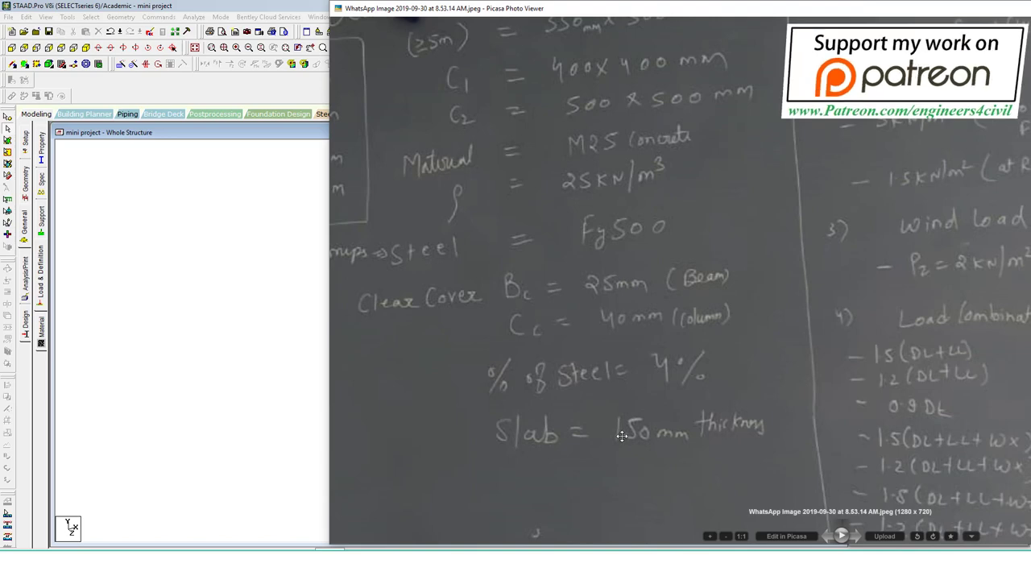
{"action": "mouse_move", "coordinate": [623, 461]}
{"action": "left_mouse_down"}
{"action": "mouse_move", "coordinate": [782, 389]}
{"action": "mouse_move", "coordinate": [635, 394]}
{"action": "left_mouse_up"}
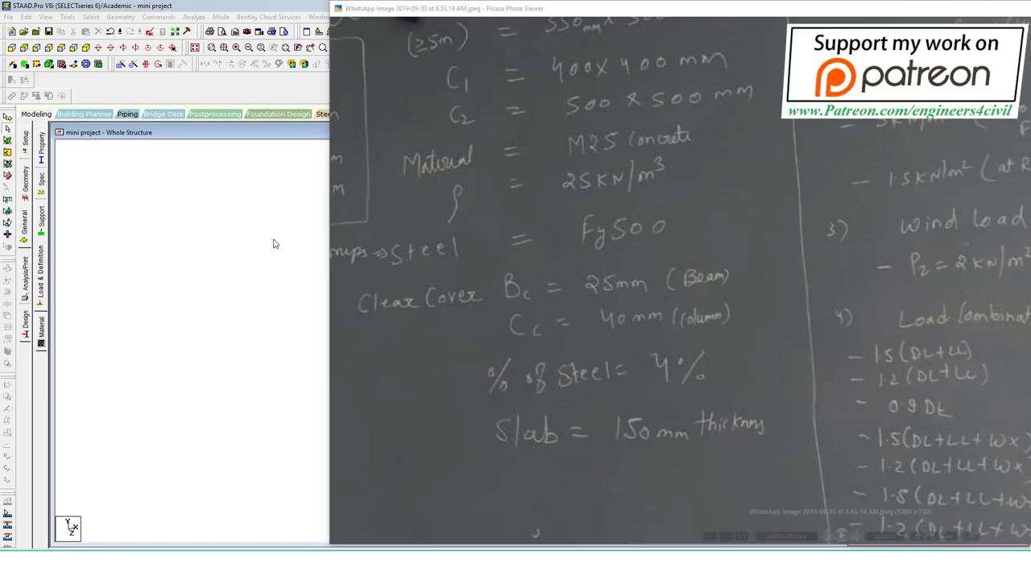
{"action": "left_click", "coordinate": [246, 262]}
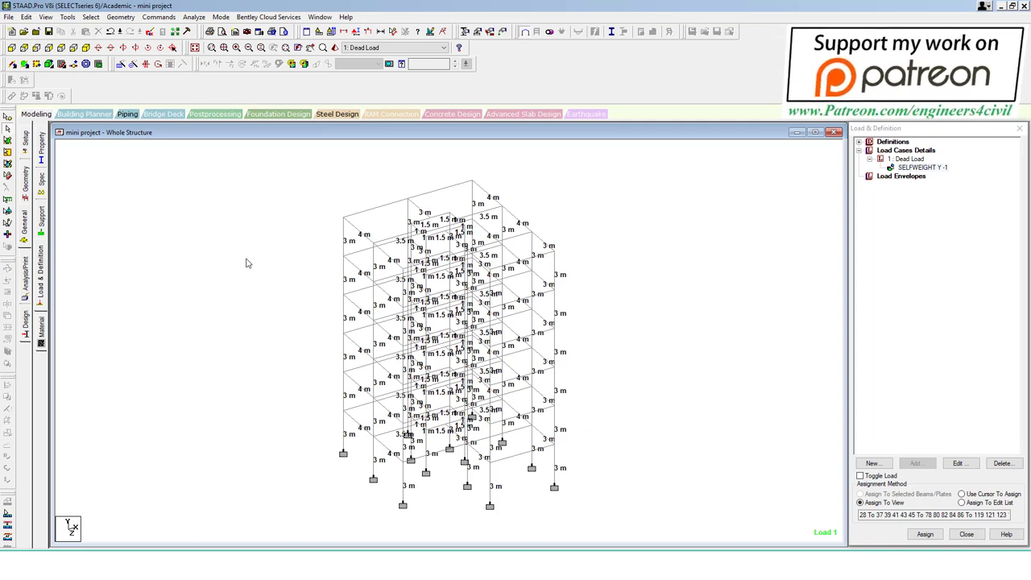
Step: Search the Start menu for 'cal' so Calculator appears as the best match
{"action": "left_click_drag", "start_coordinate": [135, 288], "coordinate": [96, 360]}
{"action": "mouse_move", "coordinate": [153, 304]}
{"action": "left_mouse_down"}
{"action": "mouse_move", "coordinate": [173, 296]}
{"action": "mouse_move", "coordinate": [177, 309]}
{"action": "left_mouse_up"}
{"action": "left_click_drag", "start_coordinate": [193, 258], "coordinate": [216, 305]}
{"action": "mouse_move", "coordinate": [180, 267]}
{"action": "left_mouse_down"}
{"action": "mouse_move", "coordinate": [224, 242]}
{"action": "mouse_move", "coordinate": [243, 279]}
{"action": "left_mouse_up"}
{"action": "left_click_drag", "start_coordinate": [237, 241], "coordinate": [277, 276]}
{"action": "left_click_drag", "start_coordinate": [293, 218], "coordinate": [300, 294]}
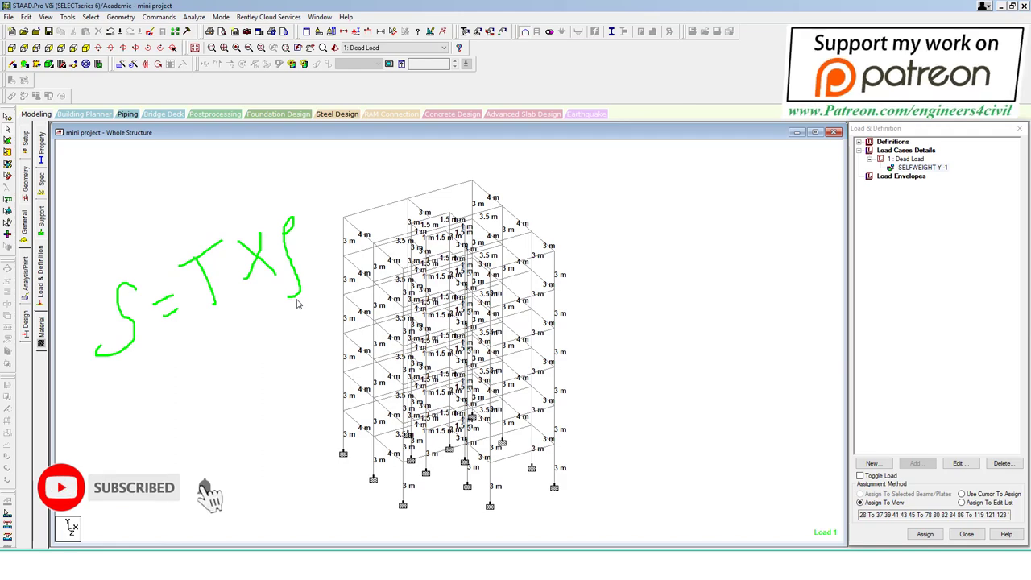
{"action": "key", "text": "Escape"}
{"action": "key", "text": "super"}
{"action": "type", "text": "cal"}
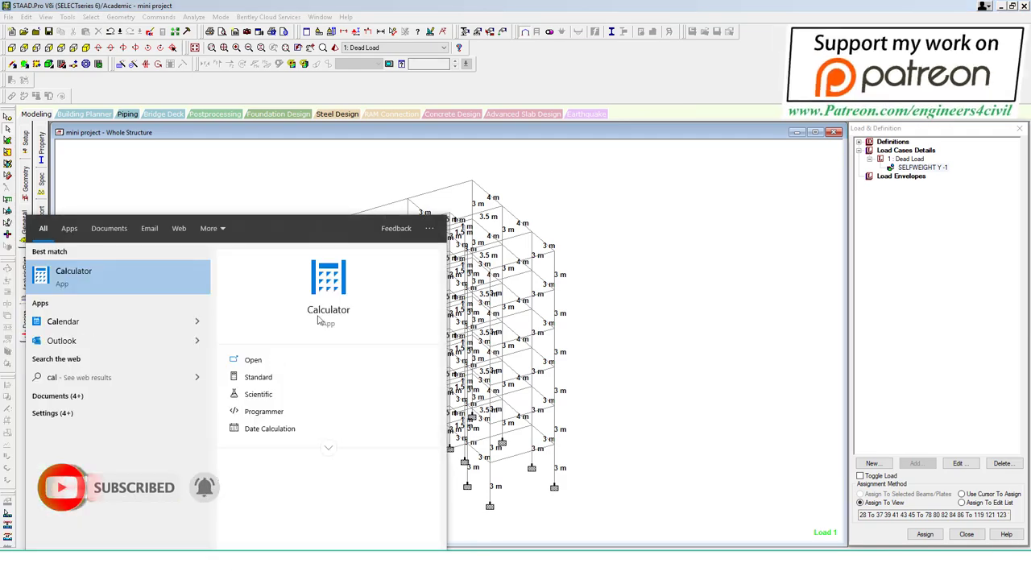
Step: Compute 0.15 × 25 = 3.75 in Calculator, then return to the model
{"action": "left_click", "coordinate": [273, 361]}
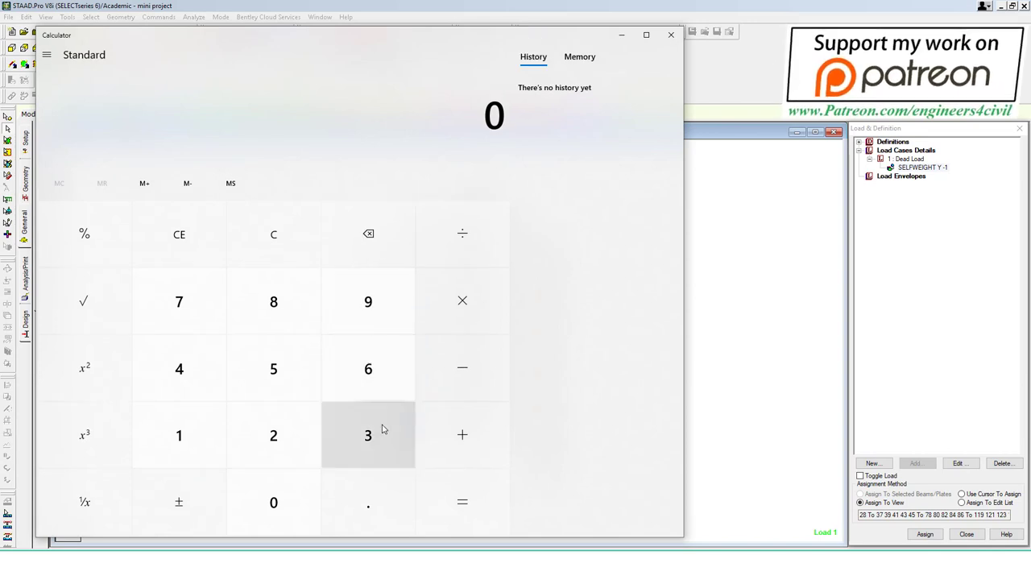
{"action": "type", "text": "."}
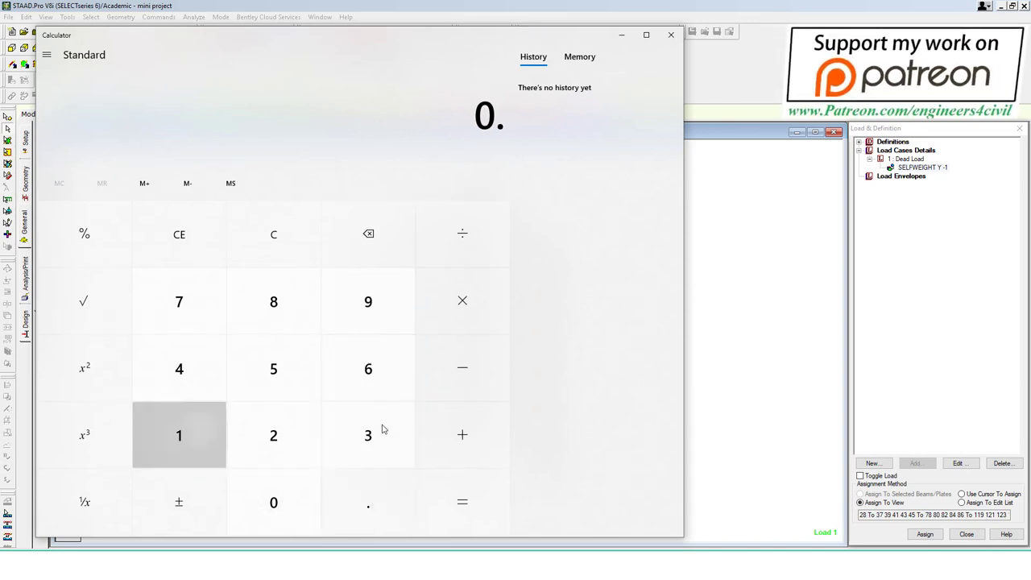
{"action": "type", "text": "150"}
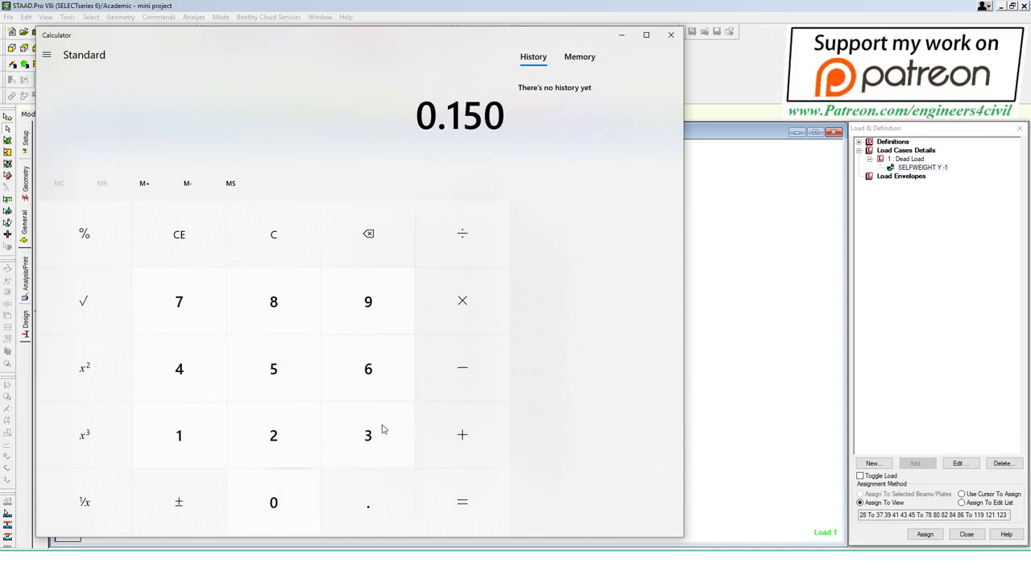
{"action": "type", "text": "*"}
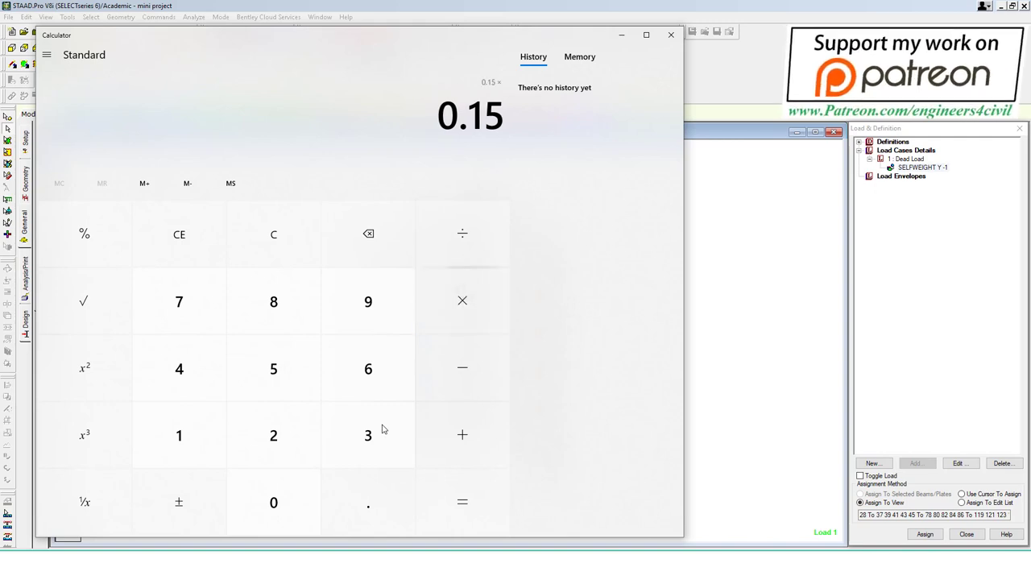
{"action": "type", "text": "25"}
{"action": "key", "text": "Return"}
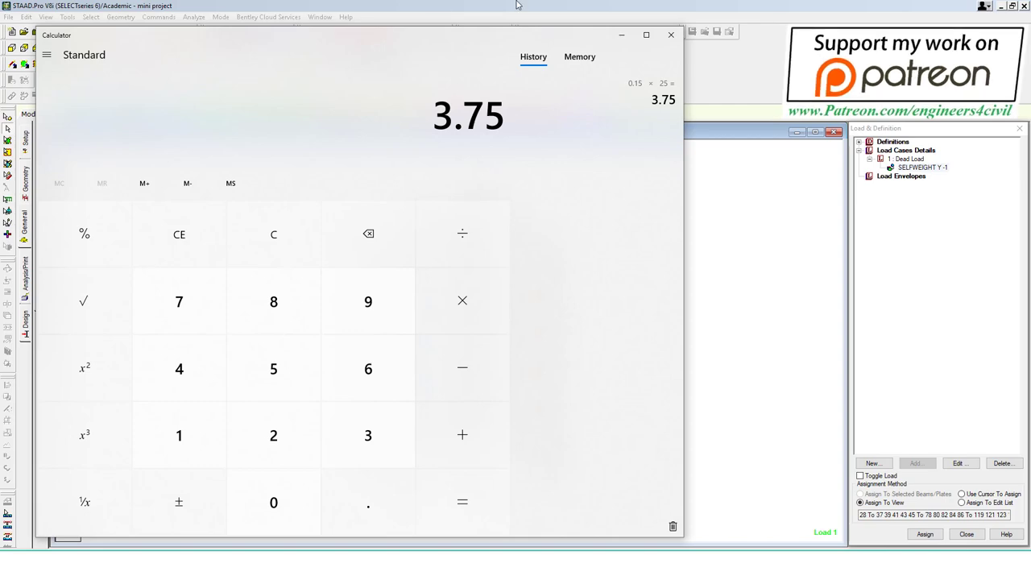
{"action": "left_click", "coordinate": [626, 37]}
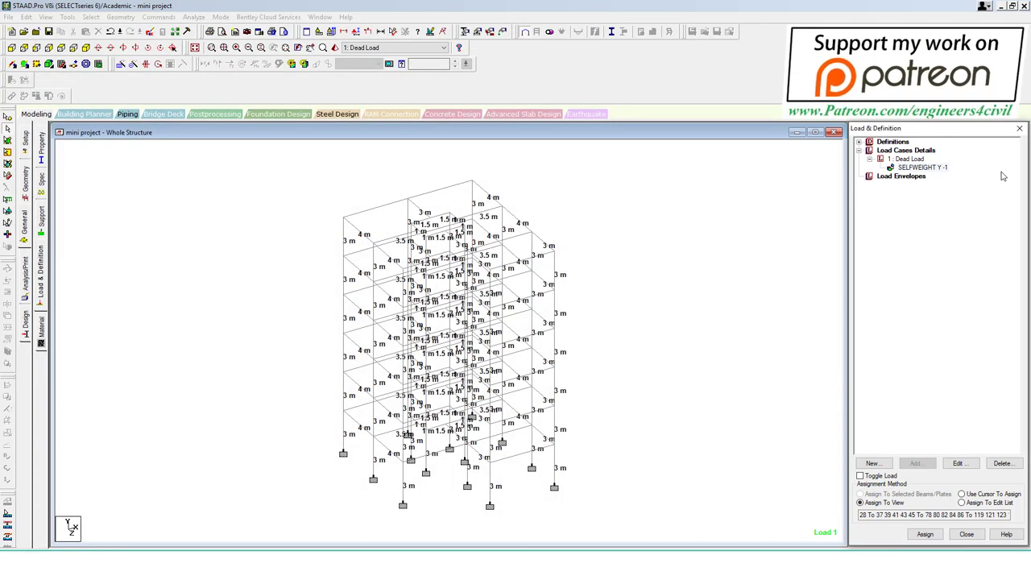
Step: Start a Dead Load floor load with -3.75 kN/m2 pressure in Global Y
{"action": "left_click", "coordinate": [907, 159]}
{"action": "left_click", "coordinate": [917, 463]}
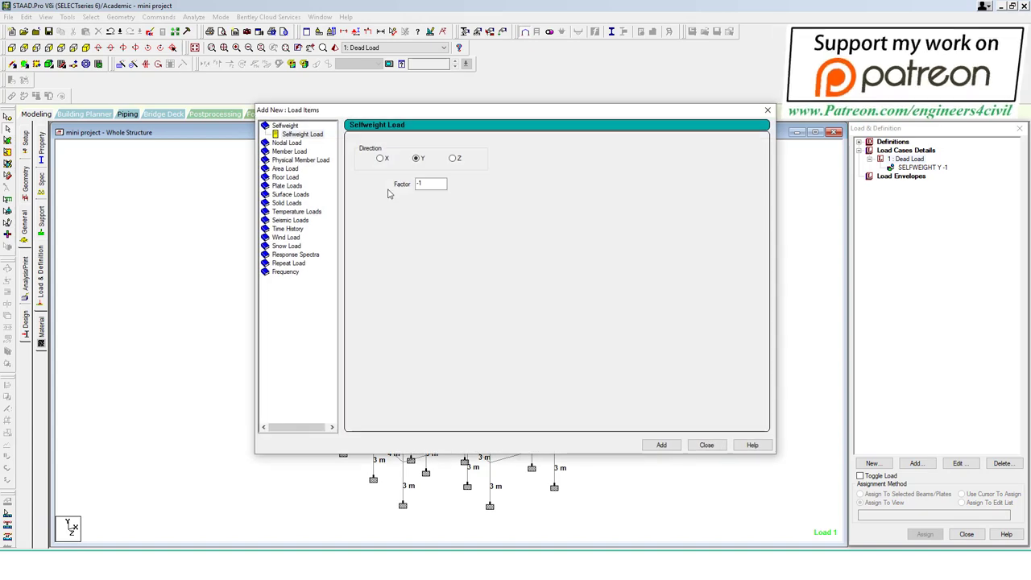
{"action": "left_click", "coordinate": [285, 178]}
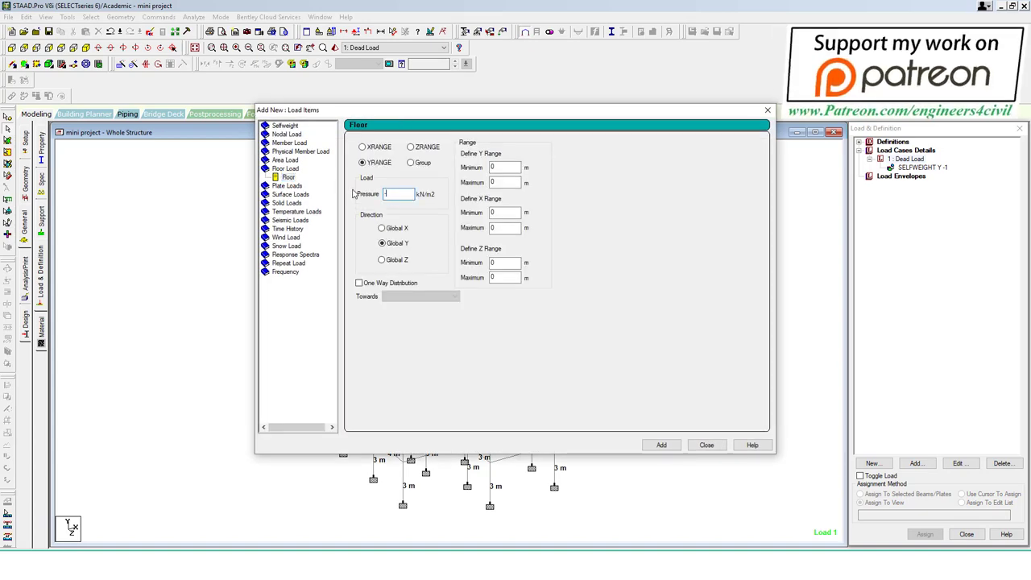
{"action": "type", "text": "3.75"}
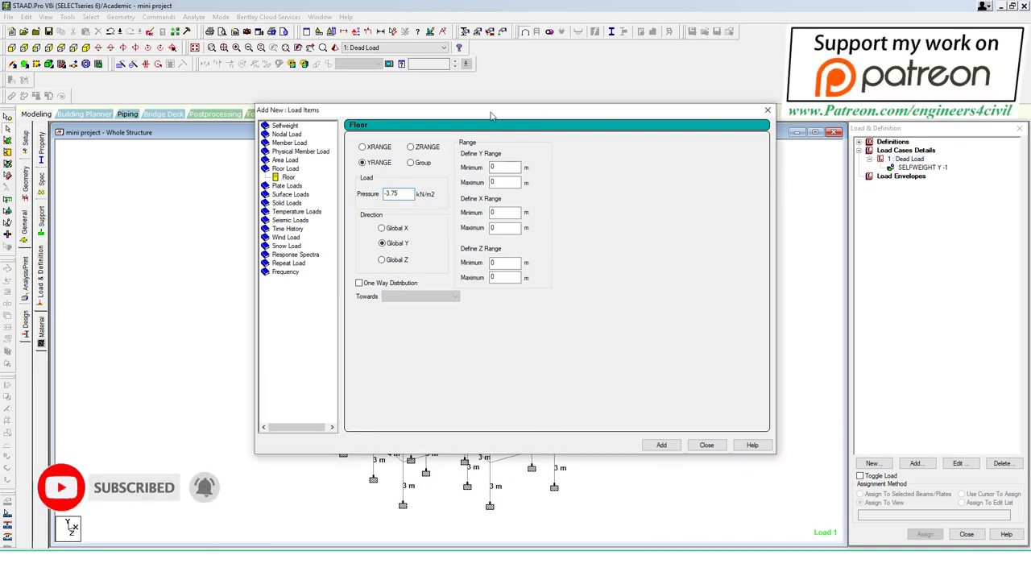
{"action": "left_click_drag", "start_coordinate": [490, 116], "coordinate": [715, 126]}
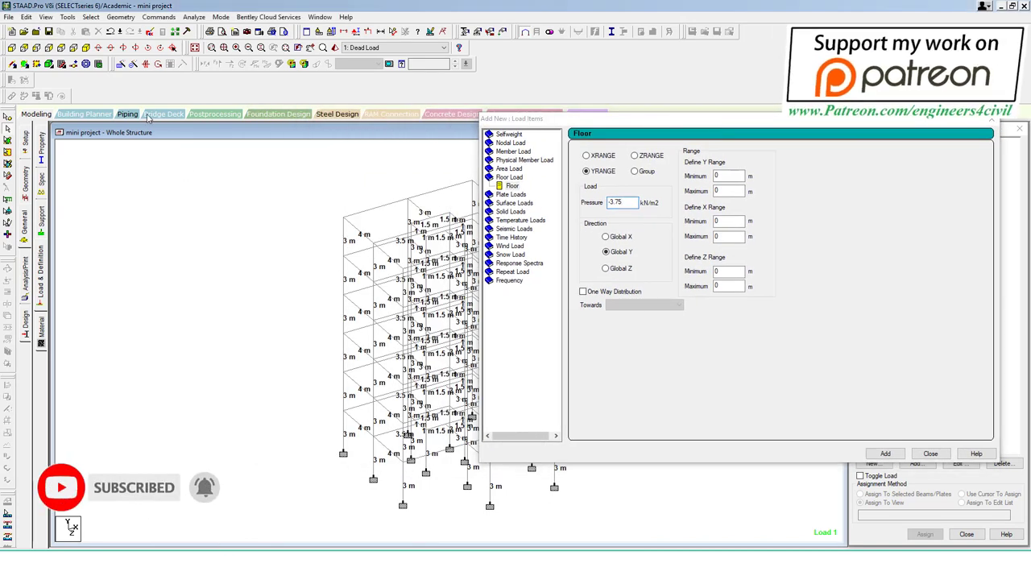
Step: Switch to top view and pan the plan so every floor panel shows beside the dialog
{"action": "left_click", "coordinate": [61, 48]}
{"action": "middle_click_drag", "start_coordinate": [373, 303], "coordinate": [197, 272]}
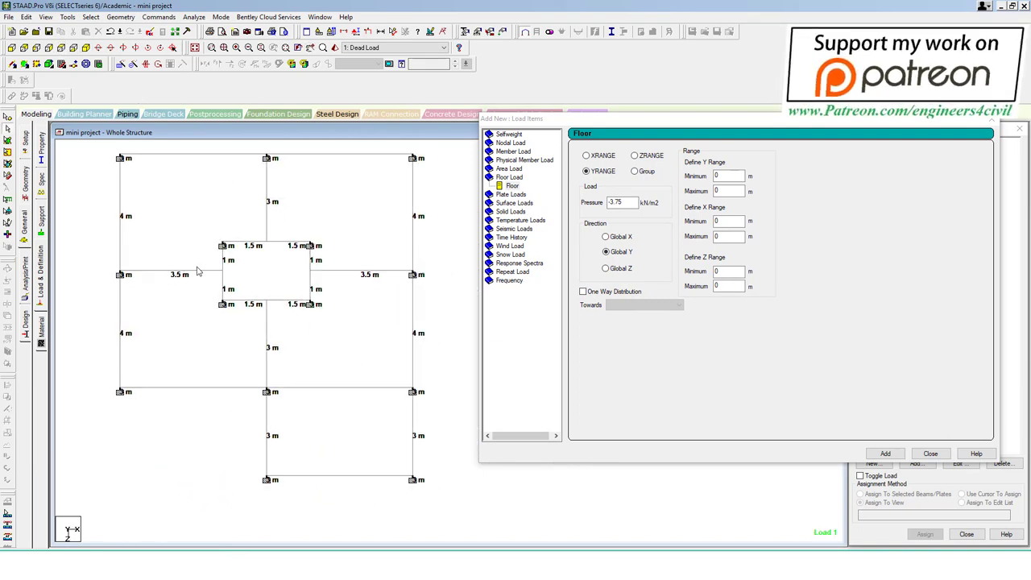
{"action": "left_click_drag", "start_coordinate": [178, 203], "coordinate": [244, 171]}
{"action": "mouse_move", "coordinate": [318, 194]}
{"action": "left_mouse_down"}
{"action": "mouse_move", "coordinate": [340, 226]}
{"action": "mouse_move", "coordinate": [391, 178]}
{"action": "left_mouse_up"}
{"action": "left_click_drag", "start_coordinate": [300, 345], "coordinate": [416, 311]}
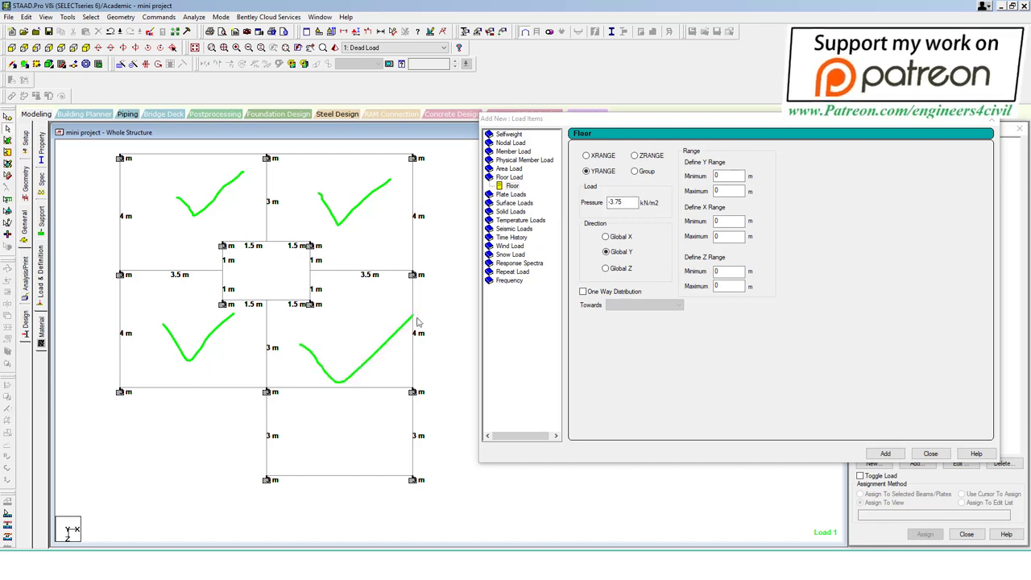
{"action": "left_click_drag", "start_coordinate": [319, 427], "coordinate": [445, 348]}
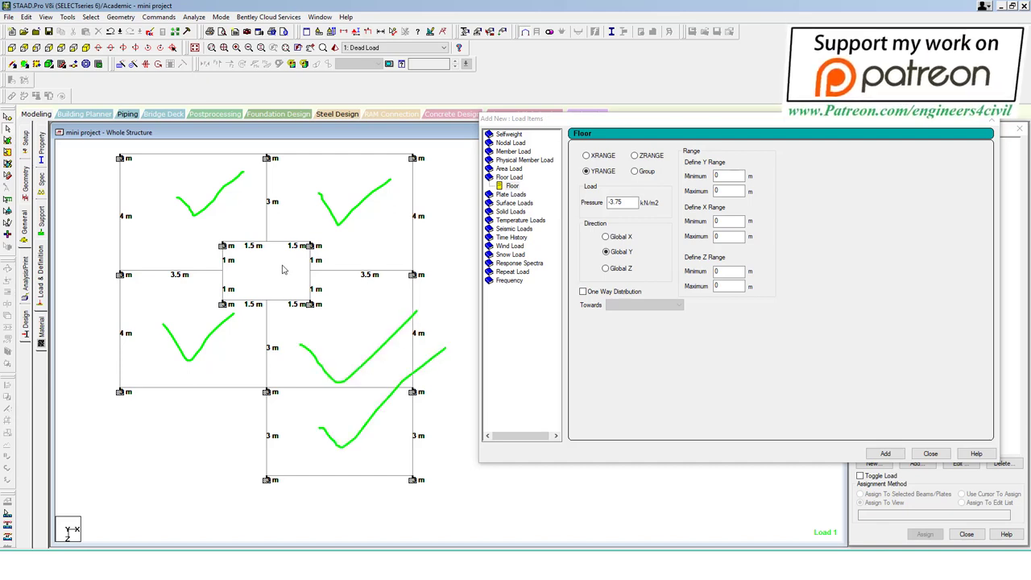
{"action": "left_click_drag", "start_coordinate": [309, 248], "coordinate": [236, 300]}
{"action": "left_click_drag", "start_coordinate": [234, 252], "coordinate": [290, 290]}
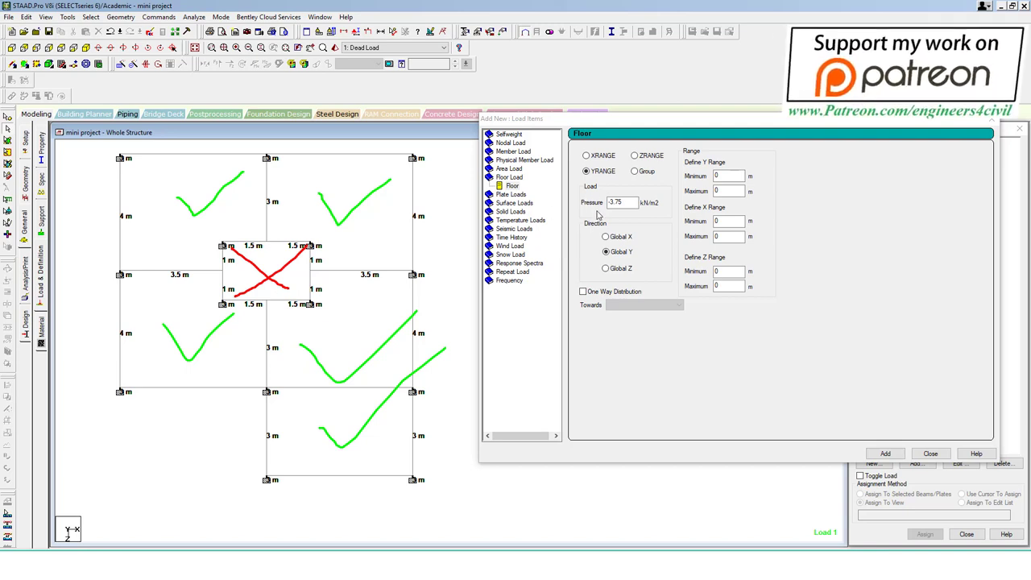
{"action": "left_click_drag", "start_coordinate": [120, 153], "coordinate": [272, 152]}
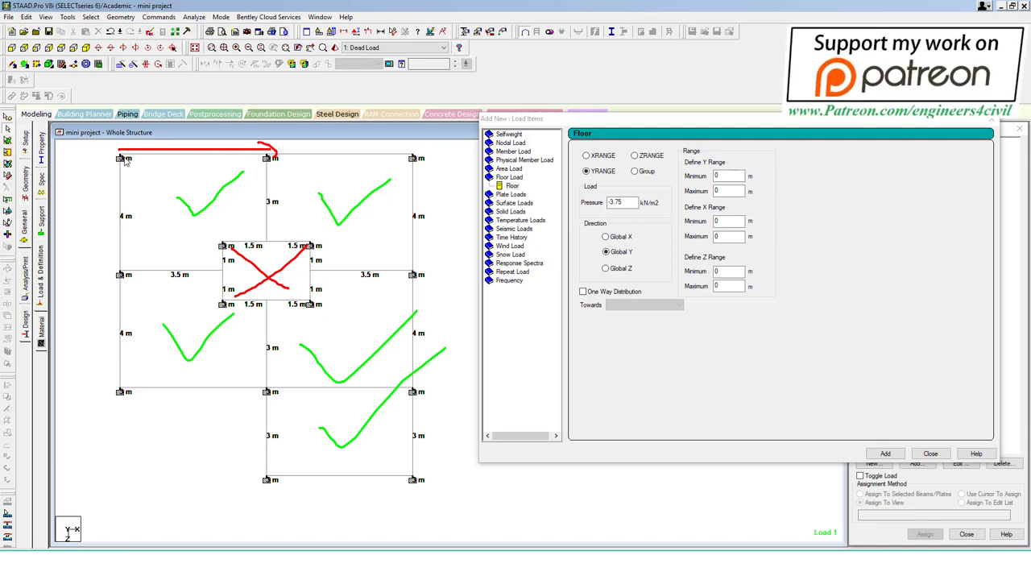
{"action": "left_click_drag", "start_coordinate": [125, 161], "coordinate": [119, 244]}
{"action": "left_click_drag", "start_coordinate": [199, 159], "coordinate": [158, 219]}
{"action": "left_click_drag", "start_coordinate": [243, 170], "coordinate": [187, 251]}
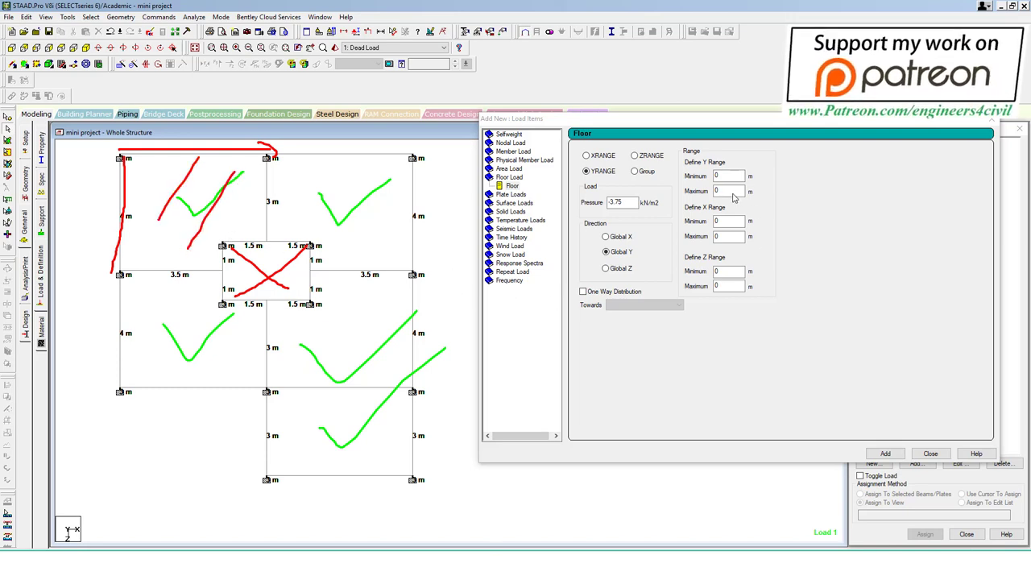
{"action": "key", "text": "Escape"}
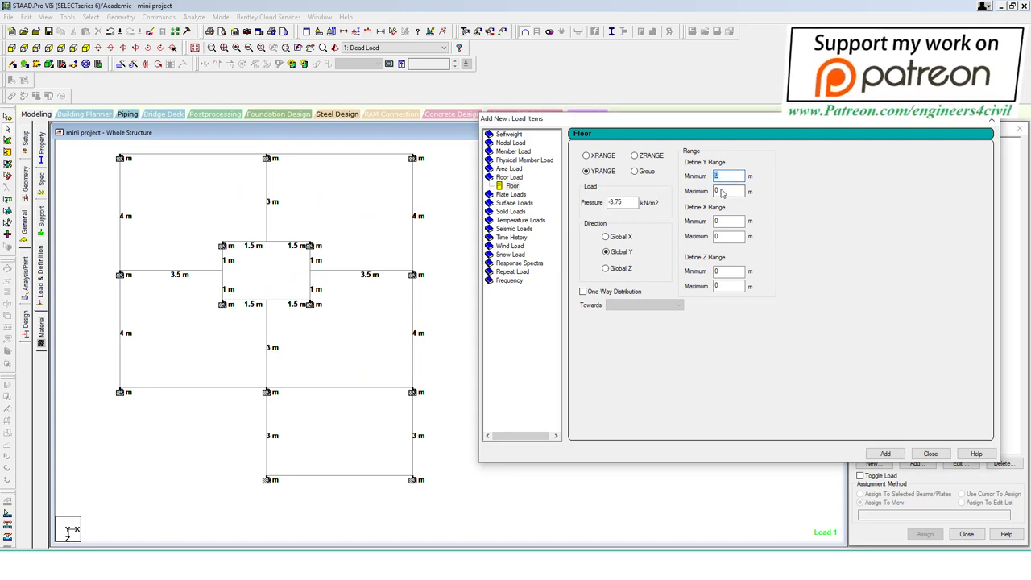
Step: Add the -3.75 floor load with YRANGE 0–18, XRANGE 0–5 and ZRANGE 0–4
{"action": "left_click", "coordinate": [723, 193]}
{"action": "type", "text": "8"}
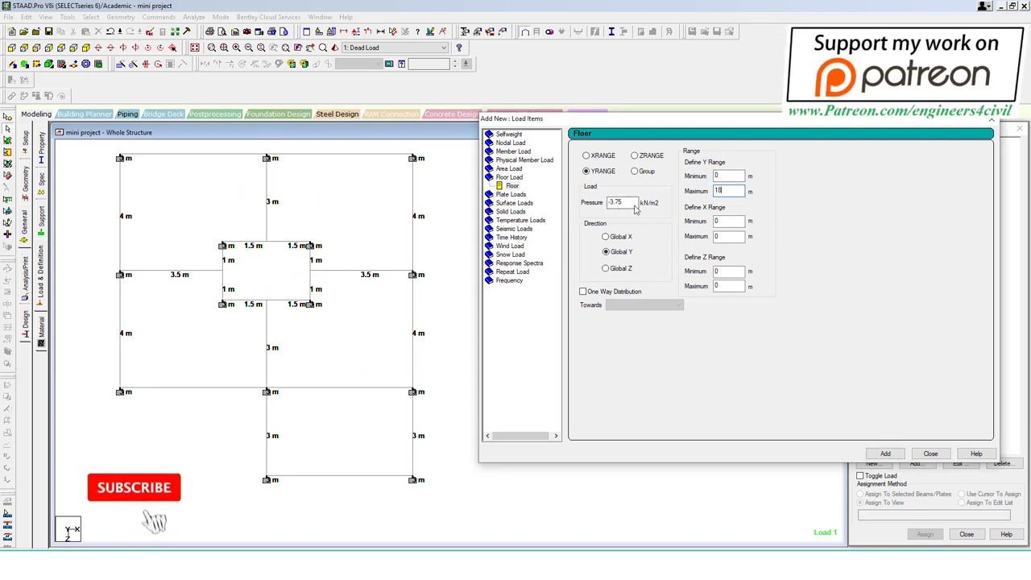
{"action": "left_click", "coordinate": [728, 237]}
{"action": "type", "text": "5"}
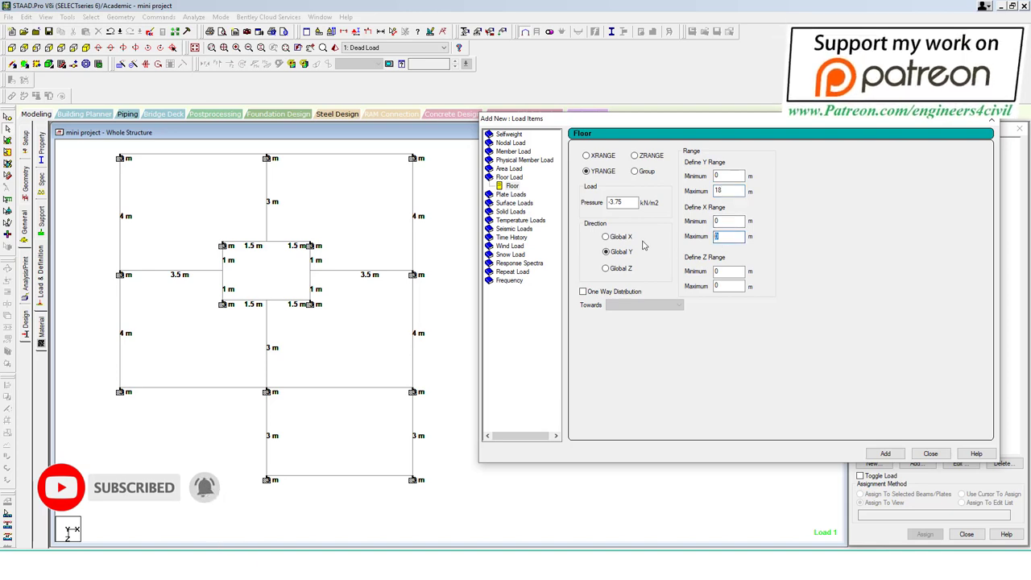
{"action": "left_click_drag", "start_coordinate": [105, 165], "coordinate": [142, 157]}
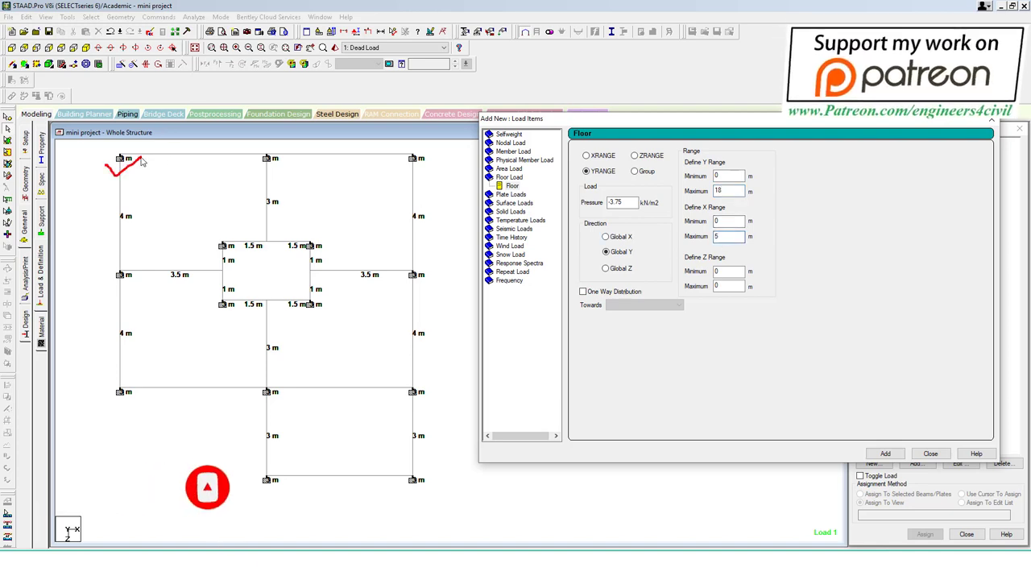
{"action": "left_click_drag", "start_coordinate": [263, 158], "coordinate": [294, 157]}
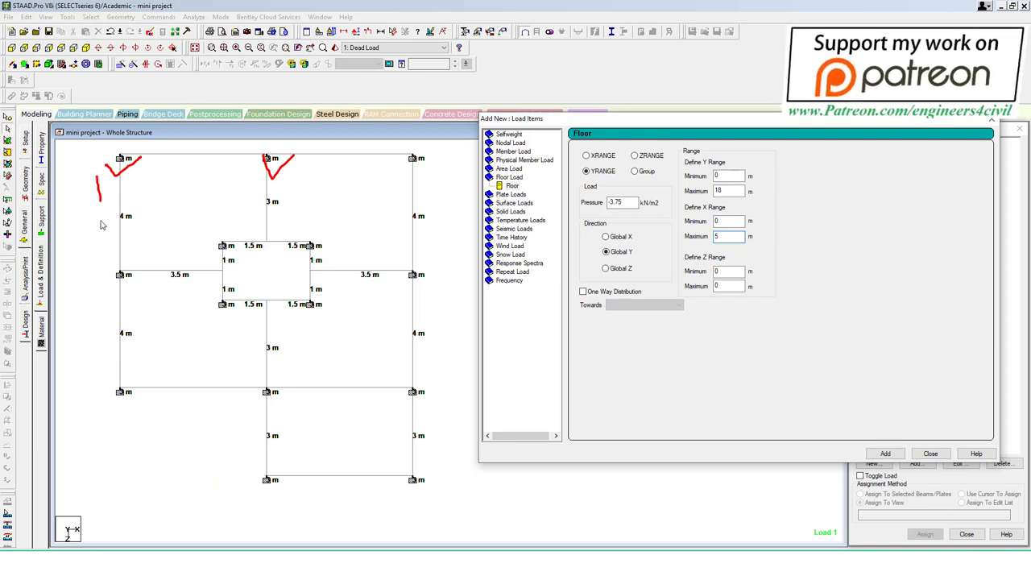
{"action": "key", "text": "Escape"}
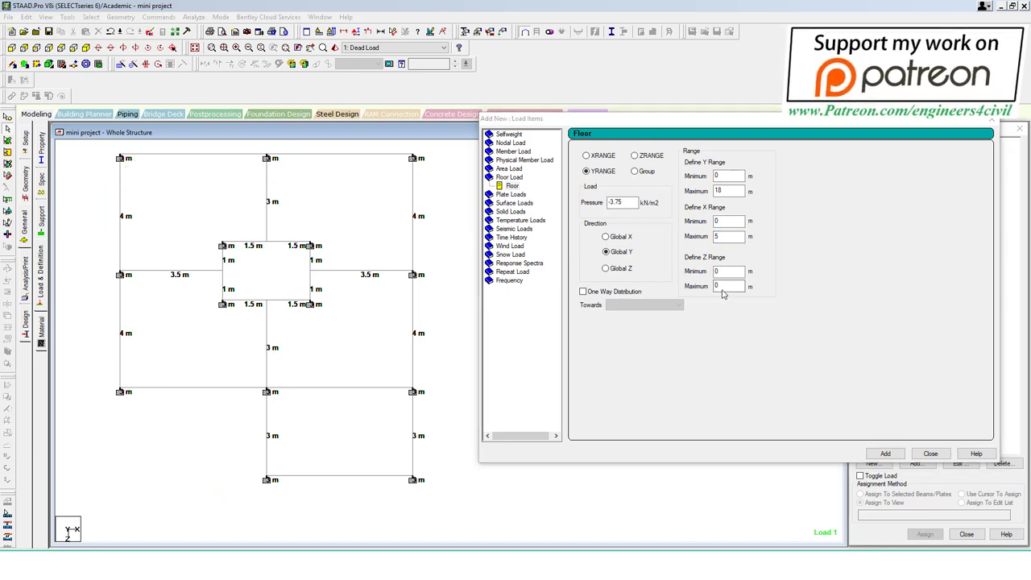
{"action": "double_click", "coordinate": [723, 288]}
{"action": "type", "text": "4"}
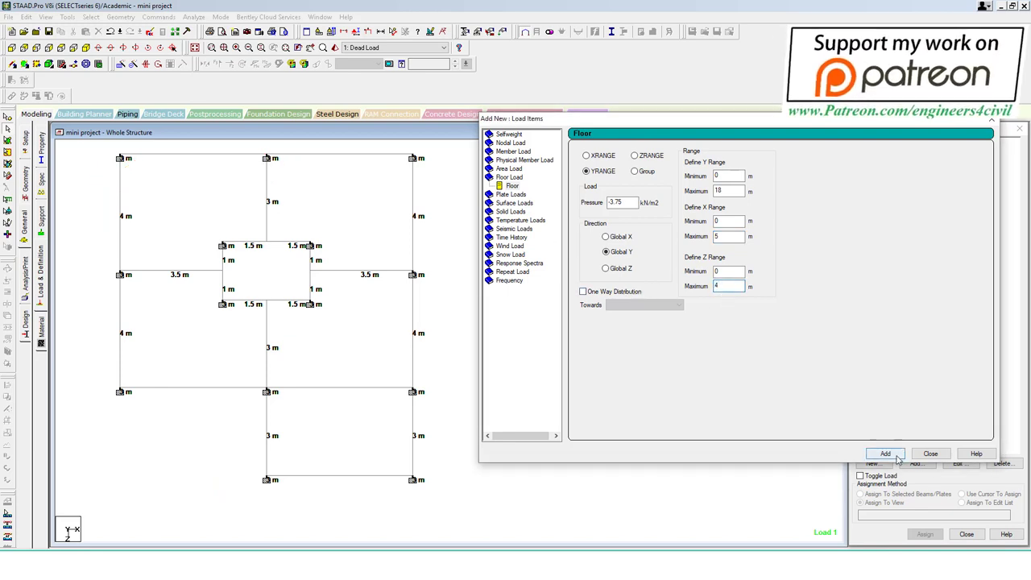
{"action": "left_click", "coordinate": [886, 454]}
{"action": "left_click", "coordinate": [943, 456]}
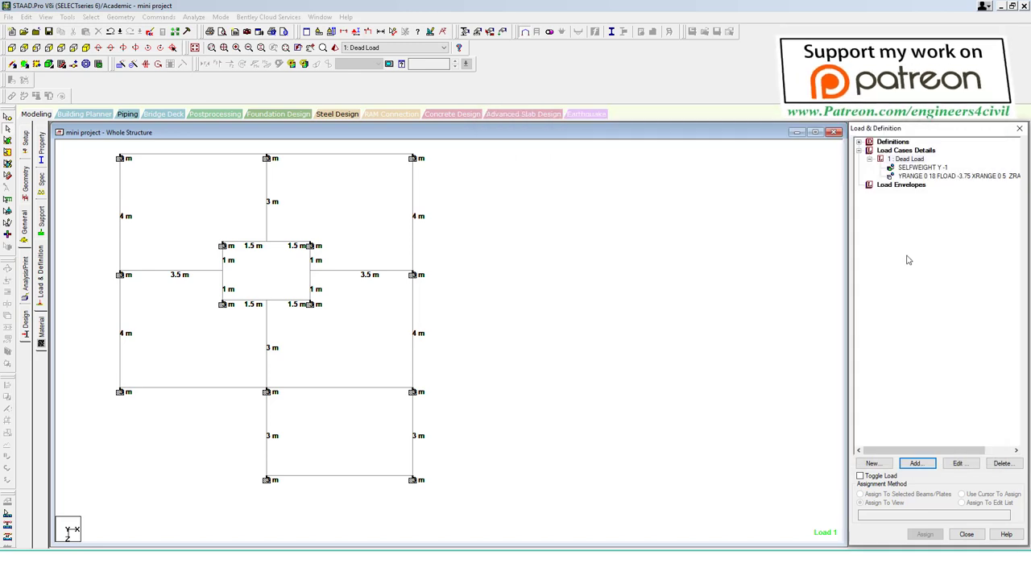
Step: Display the new floor load on the top-left panel of the plan
{"action": "left_click", "coordinate": [918, 176]}
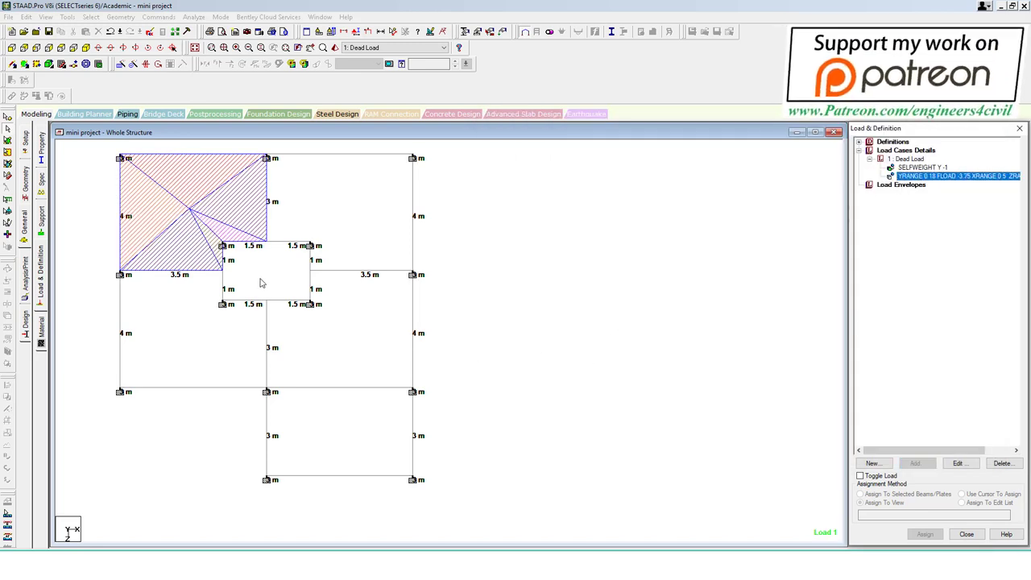
{"action": "left_click_drag", "start_coordinate": [310, 245], "coordinate": [223, 304]}
{"action": "left_click_drag", "start_coordinate": [227, 260], "coordinate": [284, 301]}
{"action": "key", "text": "Escape"}
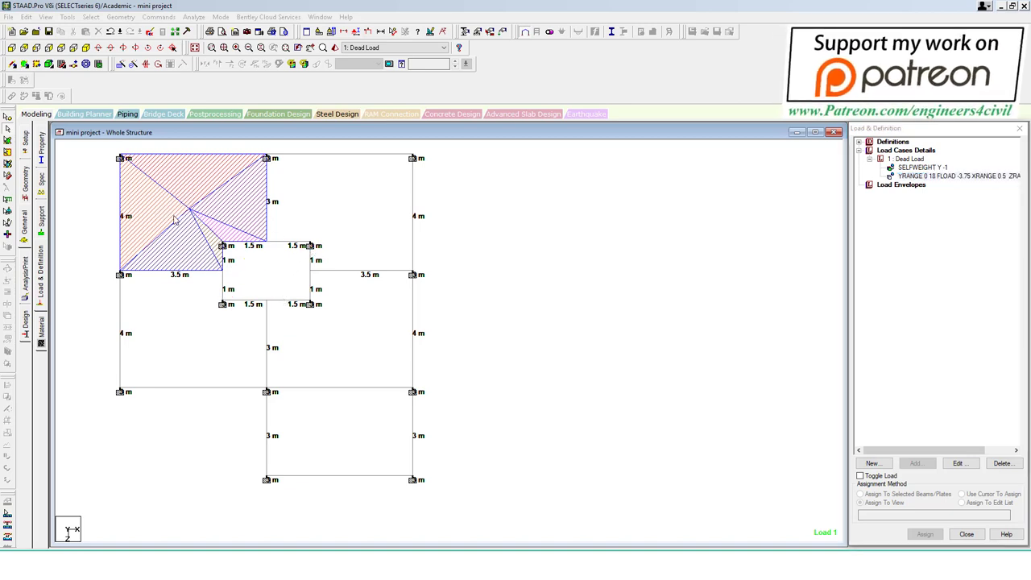
{"action": "left_click_drag", "start_coordinate": [161, 197], "coordinate": [216, 182]}
{"action": "left_click_drag", "start_coordinate": [339, 198], "coordinate": [407, 198]}
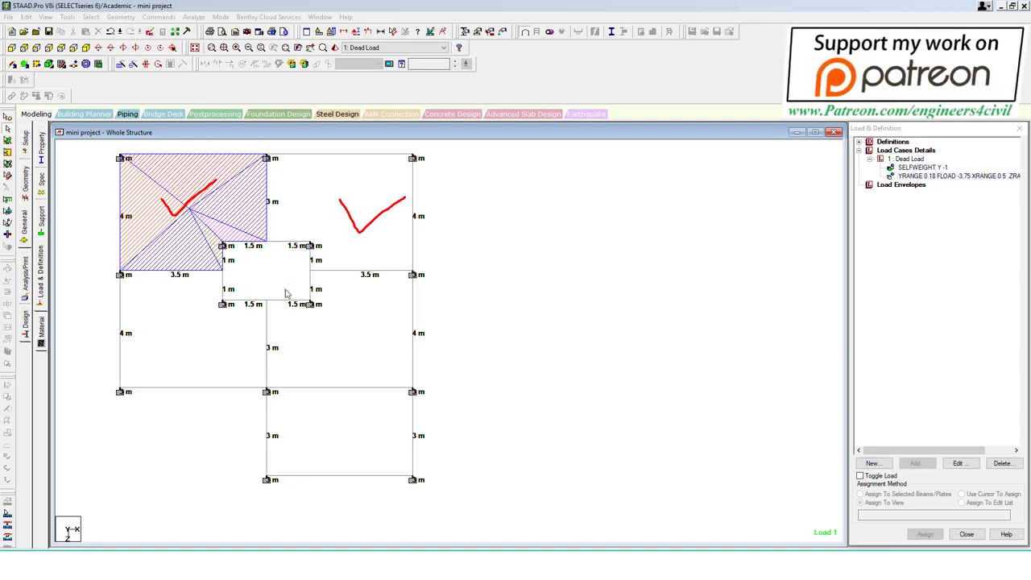
{"action": "left_click_drag", "start_coordinate": [173, 329], "coordinate": [245, 304]}
{"action": "left_click_drag", "start_coordinate": [309, 328], "coordinate": [385, 312]}
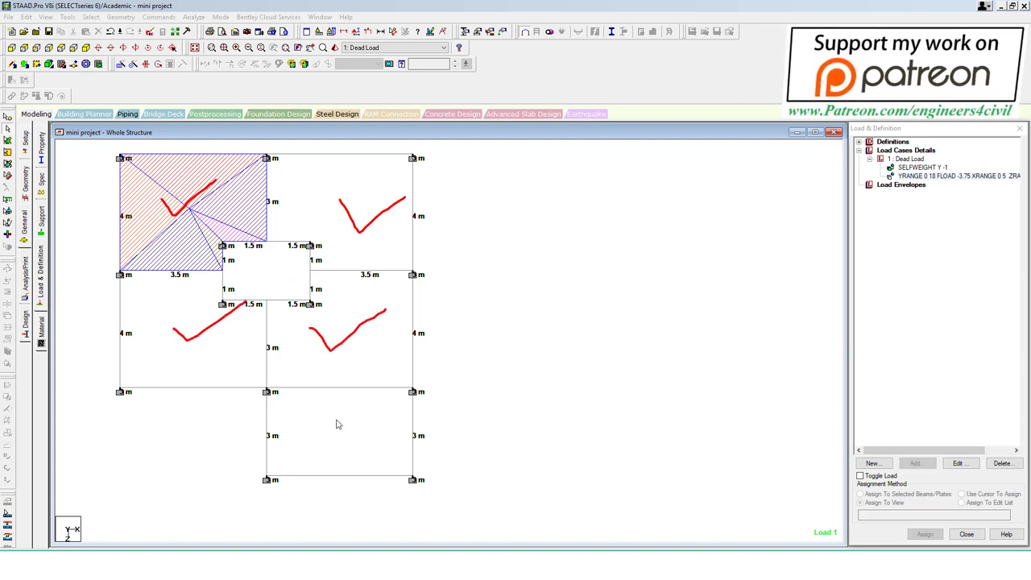
Step: Start a second Dead Load floor load with -3.75 kN/m2 pressure
{"action": "left_click_drag", "start_coordinate": [341, 413], "coordinate": [415, 389]}
{"action": "key", "text": "Escape"}
{"action": "left_click", "coordinate": [906, 159]}
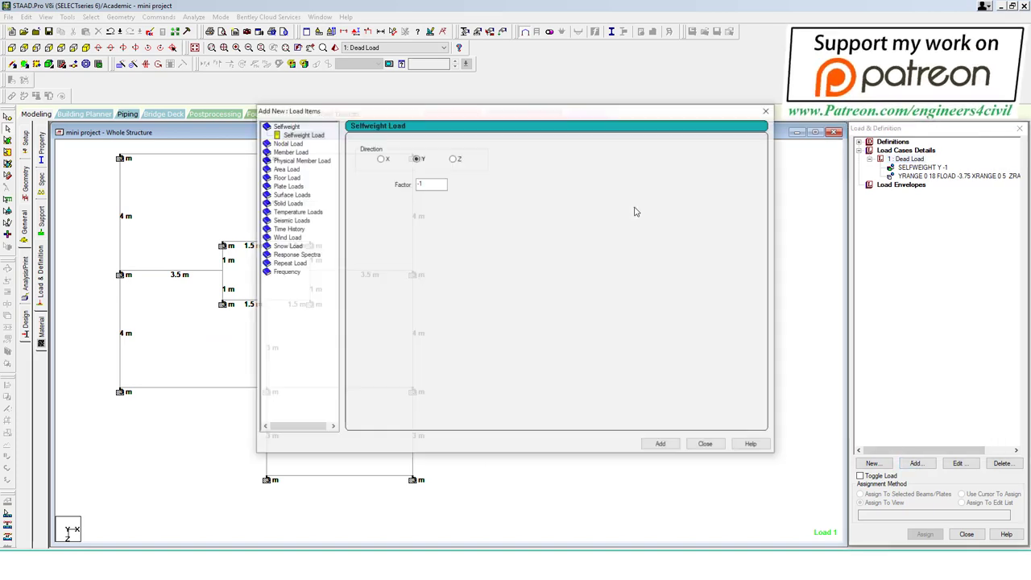
{"action": "left_click_drag", "start_coordinate": [515, 103], "coordinate": [723, 93]}
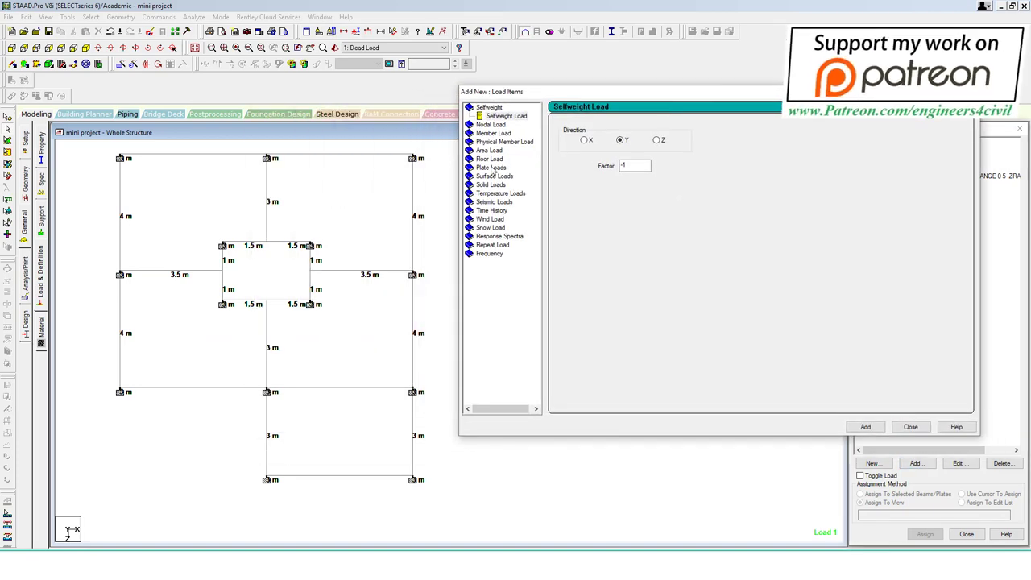
{"action": "left_click", "coordinate": [493, 160]}
{"action": "double_click", "coordinate": [601, 174]}
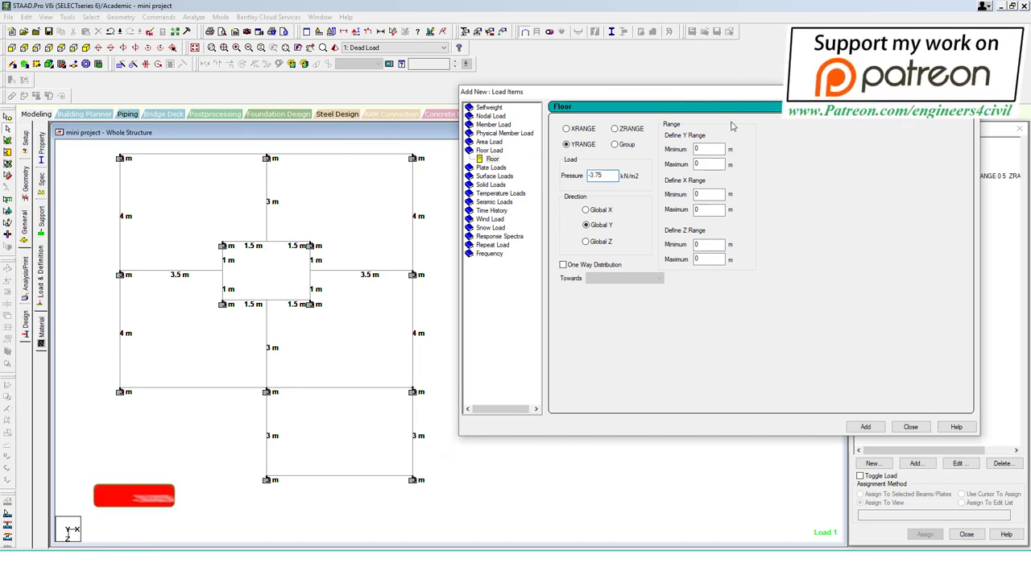
Step: Set its range to Y 0–18, X 5–10, Z 0–4, add it and display it
{"action": "double_click", "coordinate": [707, 149]}
{"action": "double_click", "coordinate": [709, 166]}
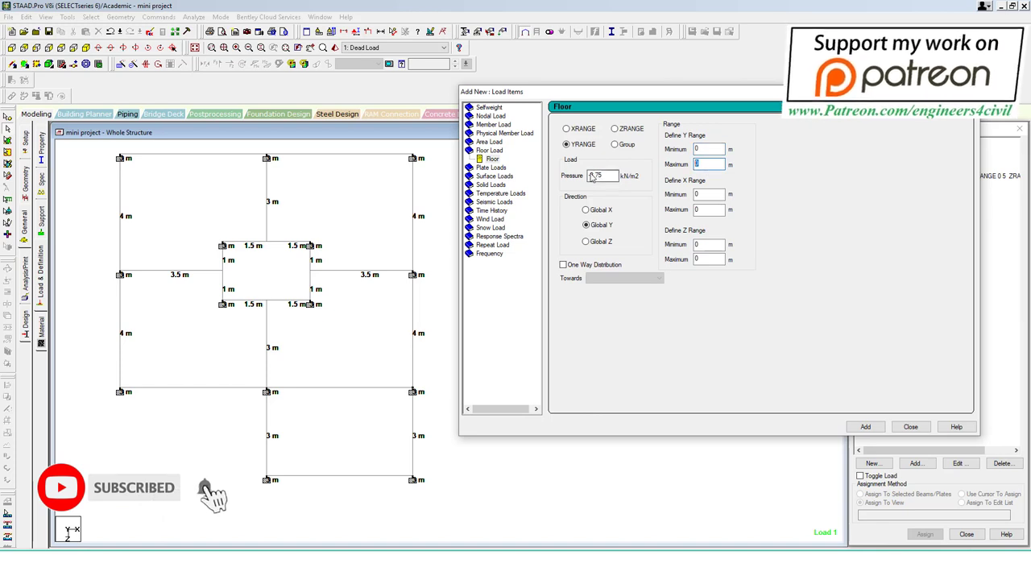
{"action": "type", "text": "18"}
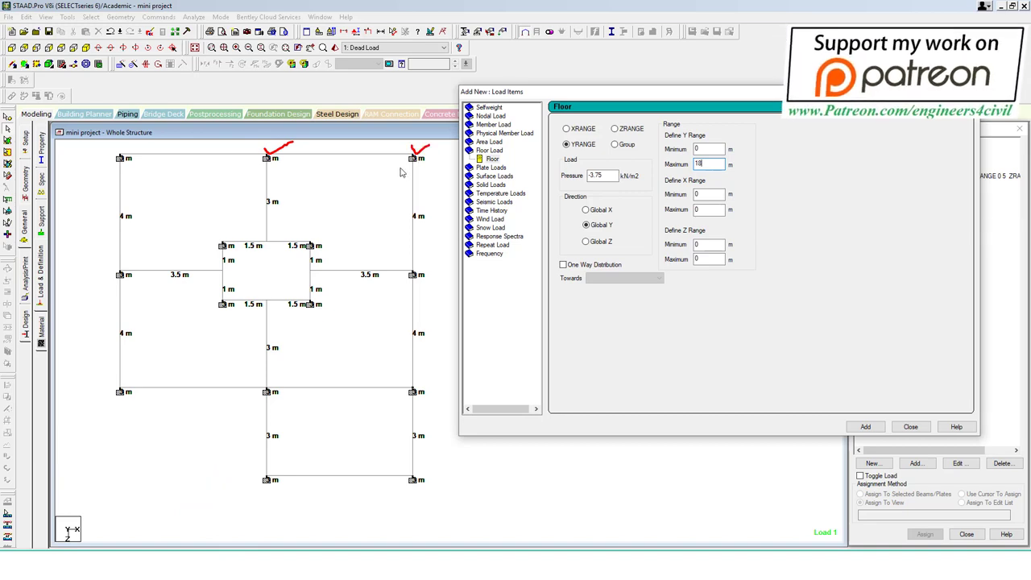
{"action": "double_click", "coordinate": [709, 194]}
{"action": "type", "text": "5"}
{"action": "double_click", "coordinate": [701, 210]}
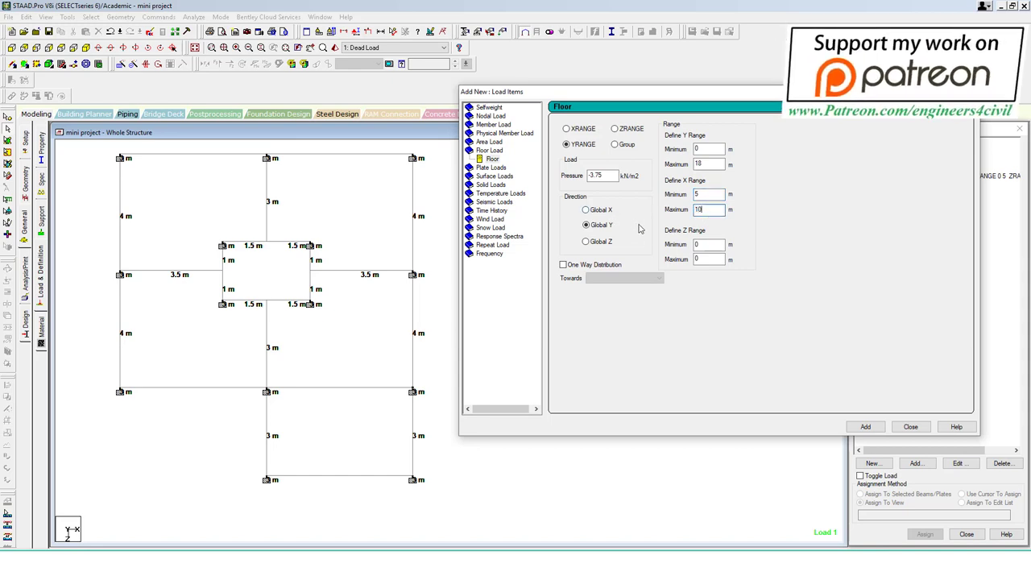
{"action": "double_click", "coordinate": [697, 247]}
{"action": "double_click", "coordinate": [697, 260]}
{"action": "left_click", "coordinate": [865, 426]}
{"action": "left_click", "coordinate": [910, 426]}
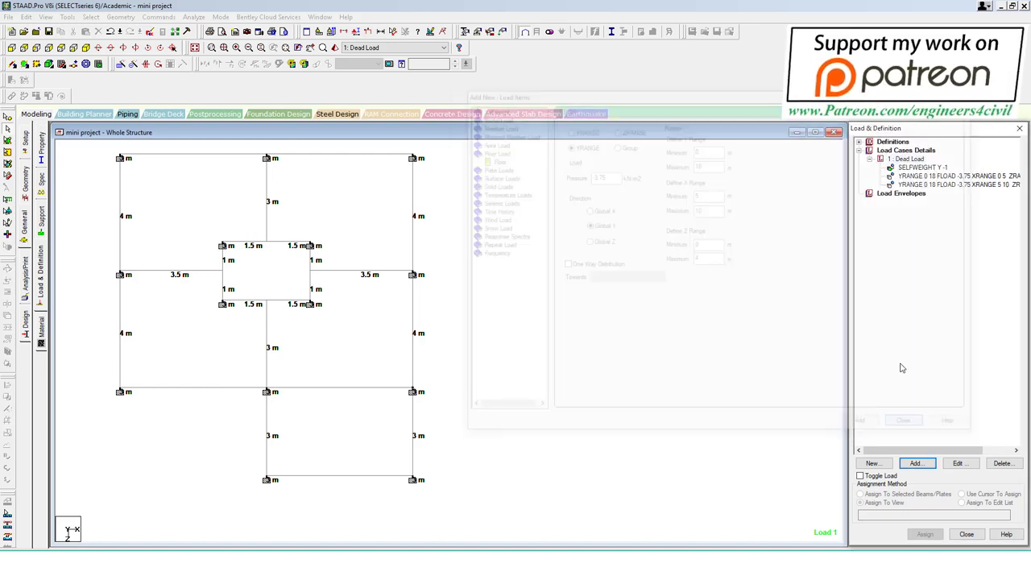
{"action": "left_click", "coordinate": [933, 184]}
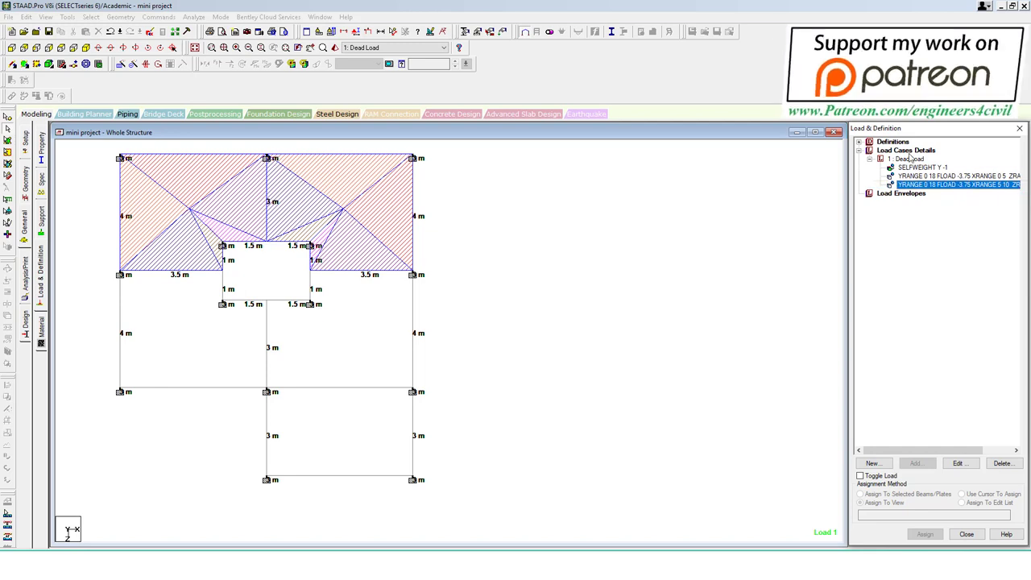
{"action": "left_click", "coordinate": [908, 160]}
Step: Add a -3.75 floor load for Y 0–18, X 0–5, Z 4–8
{"action": "left_click", "coordinate": [917, 464]}
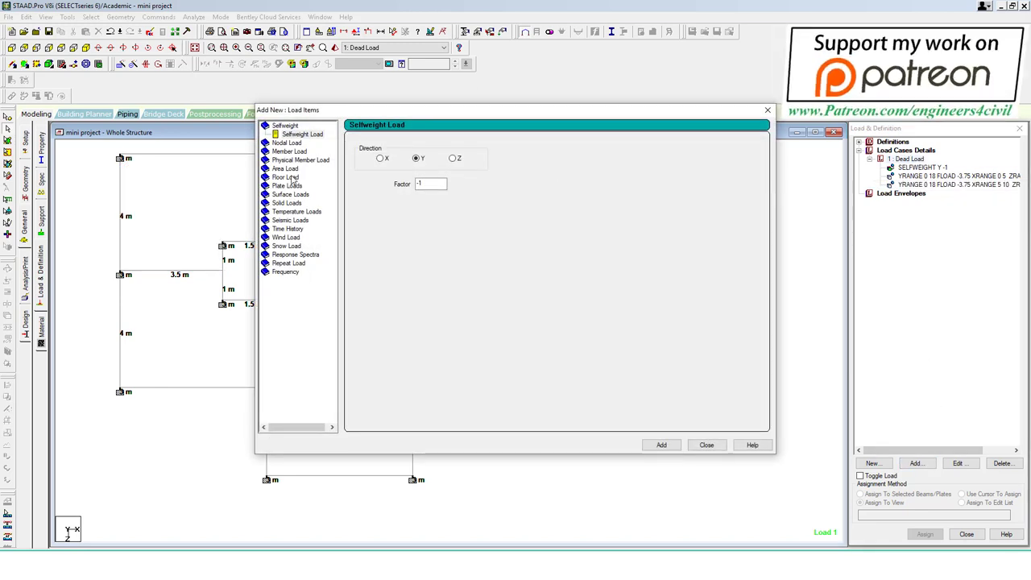
{"action": "left_click", "coordinate": [290, 176]}
{"action": "double_click", "coordinate": [410, 194]}
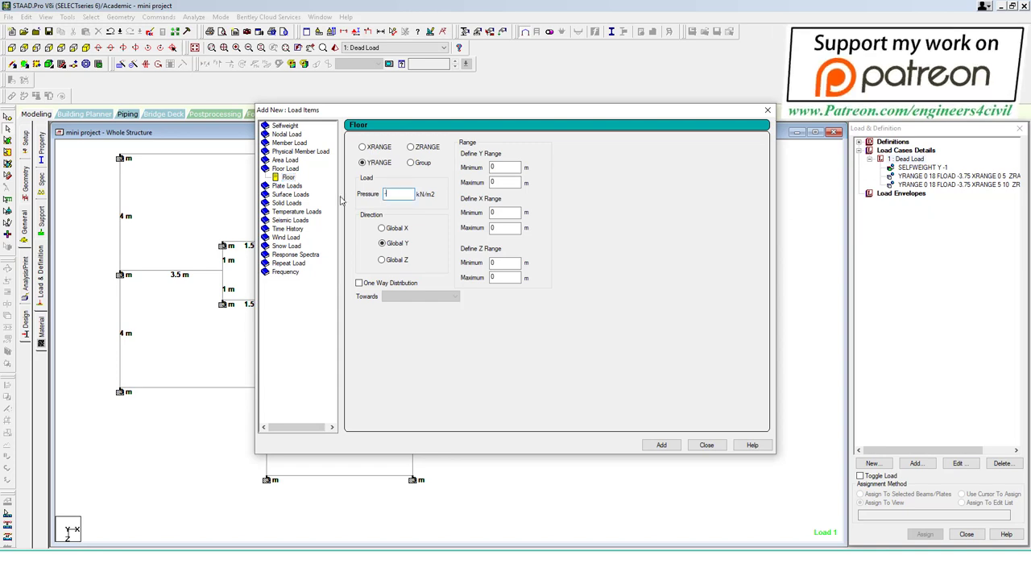
{"action": "type", "text": ".75"}
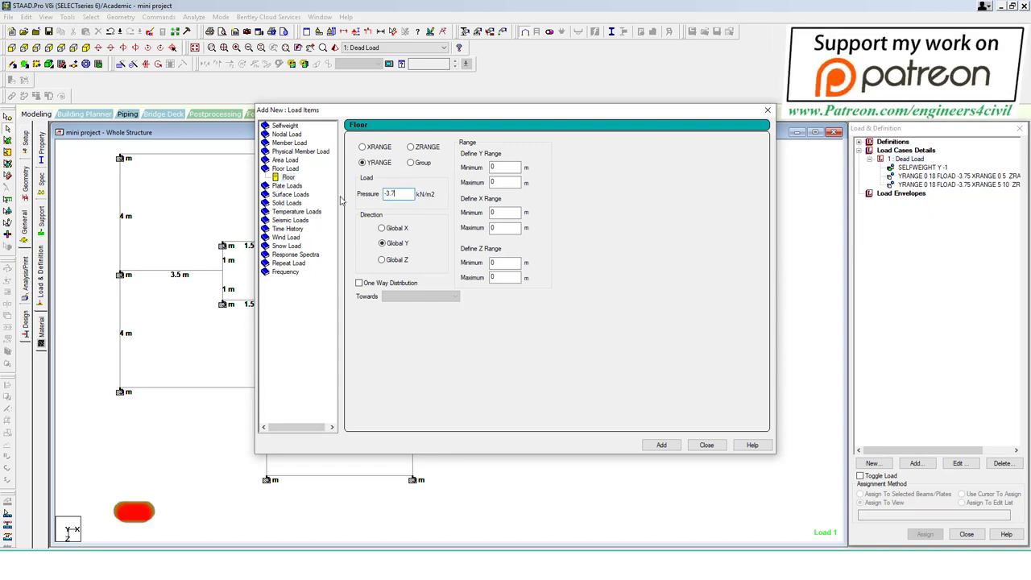
{"action": "left_click_drag", "start_coordinate": [520, 114], "coordinate": [707, 84]}
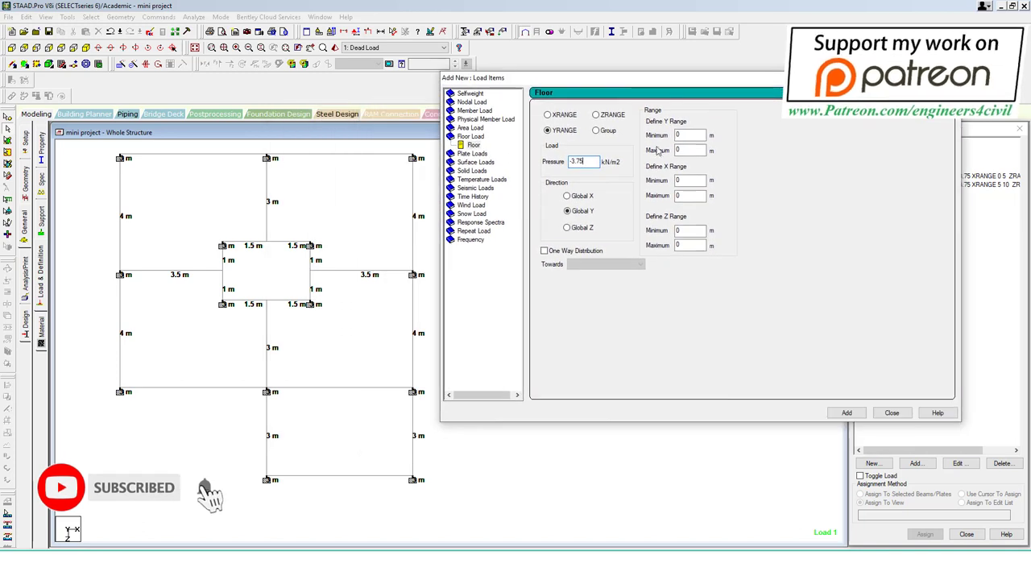
{"action": "double_click", "coordinate": [690, 150]}
{"action": "type", "text": "18"}
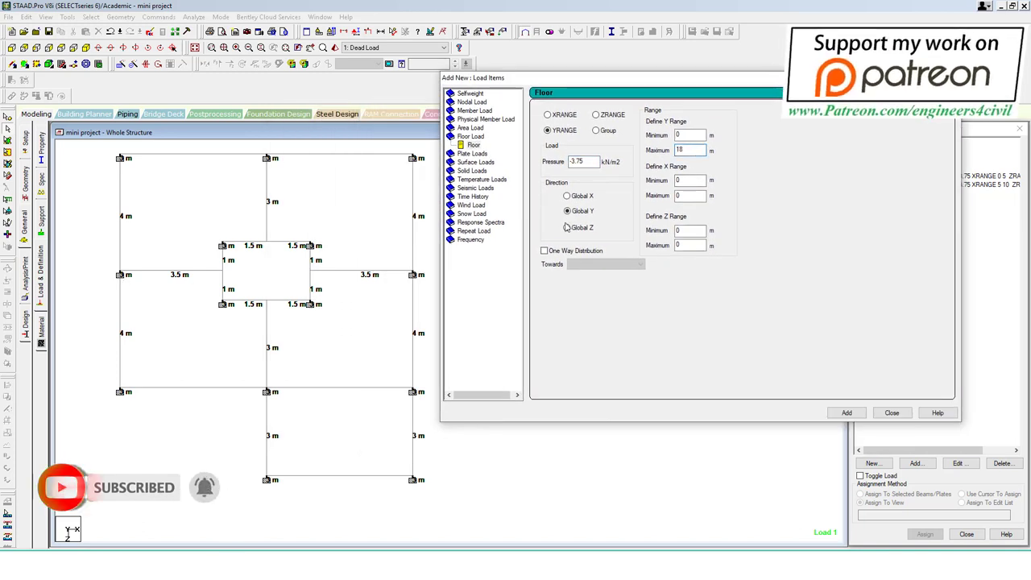
{"action": "double_click", "coordinate": [679, 195]}
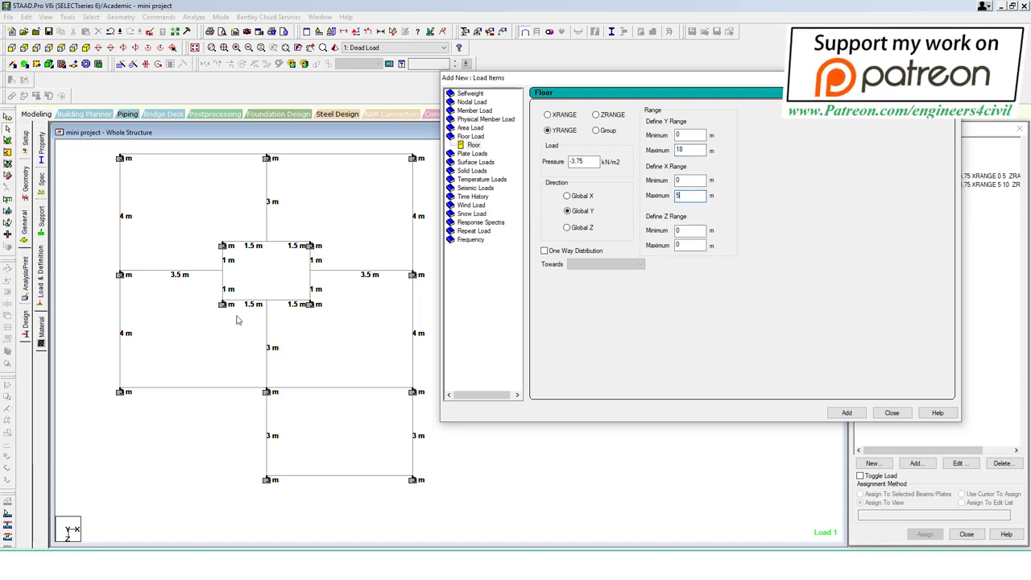
{"action": "mouse_move", "coordinate": [165, 284]}
{"action": "left_mouse_down"}
{"action": "mouse_move", "coordinate": [173, 372]}
{"action": "mouse_move", "coordinate": [169, 309]}
{"action": "left_mouse_up"}
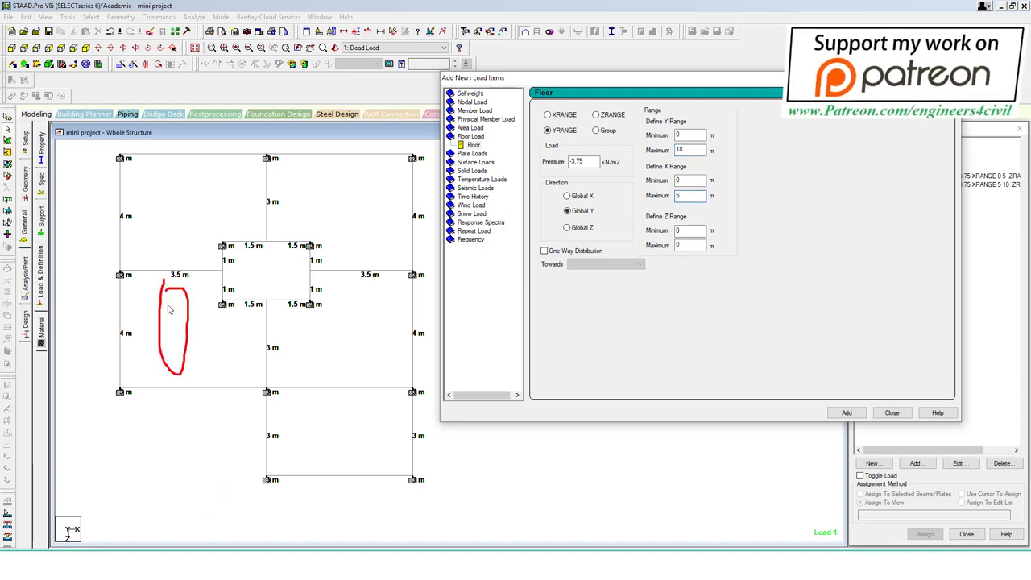
{"action": "double_click", "coordinate": [680, 231]}
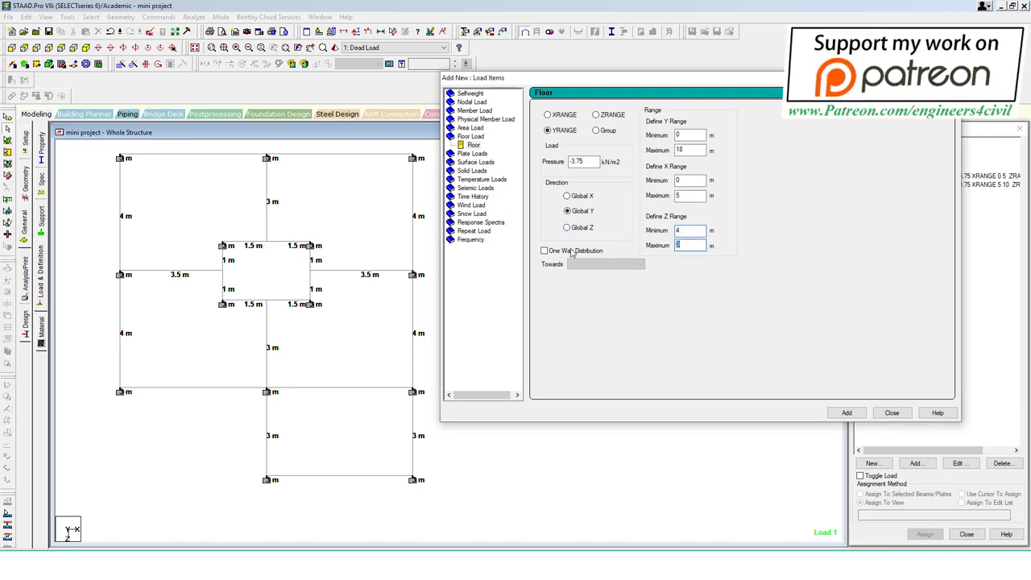
{"action": "left_click", "coordinate": [847, 412]}
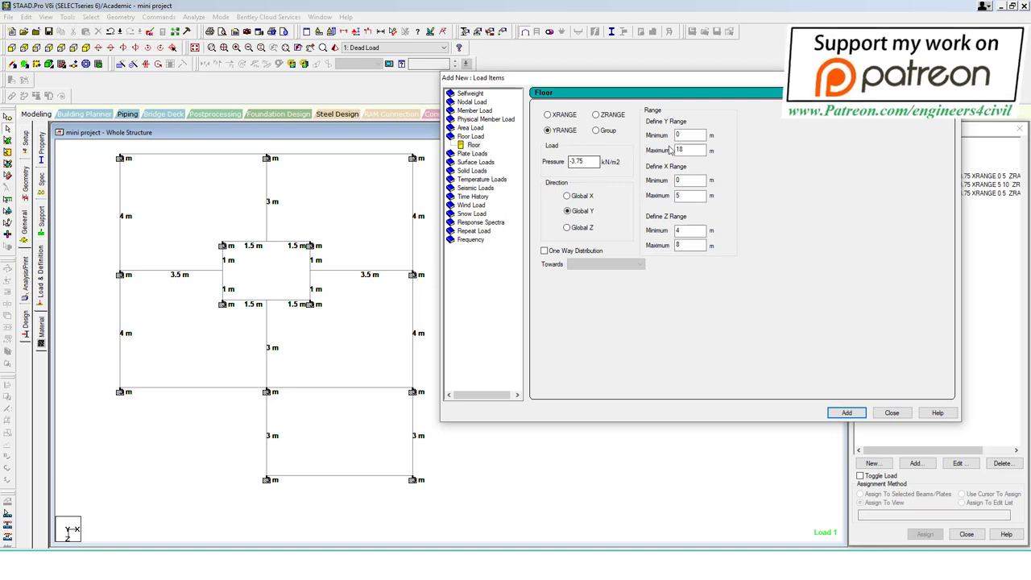
Step: Add another -3.75 floor load for X 5–10, Z 4–11 and close the dialog
{"action": "left_click", "coordinate": [694, 196]}
{"action": "left_click_drag", "start_coordinate": [356, 309], "coordinate": [327, 305]}
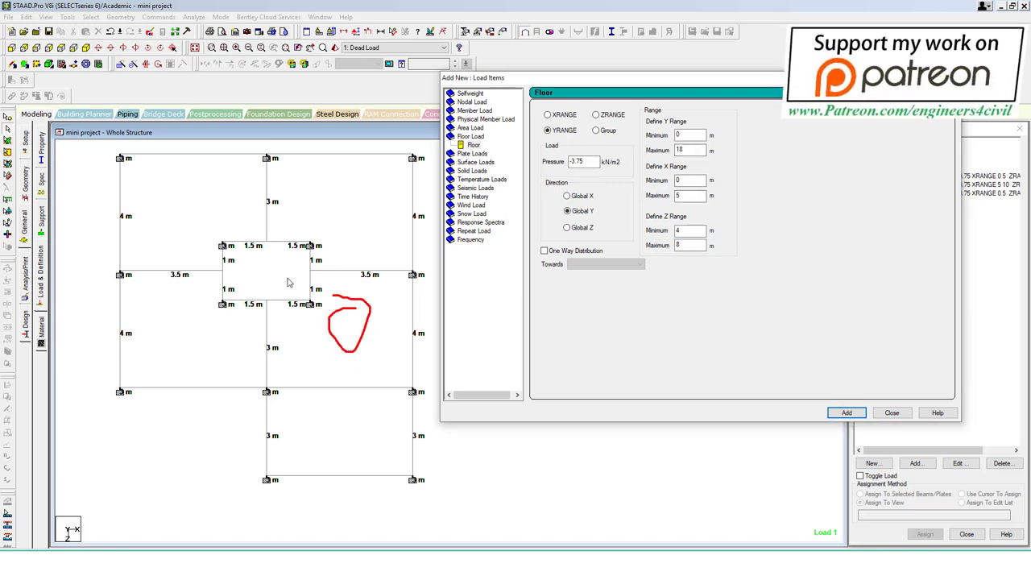
{"action": "double_click", "coordinate": [692, 180]}
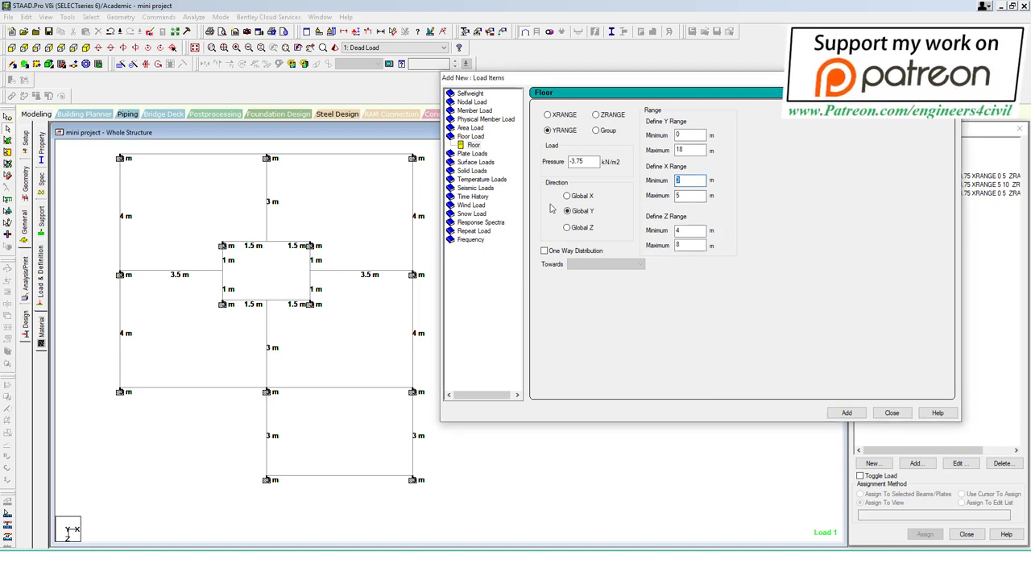
{"action": "type", "text": "510"}
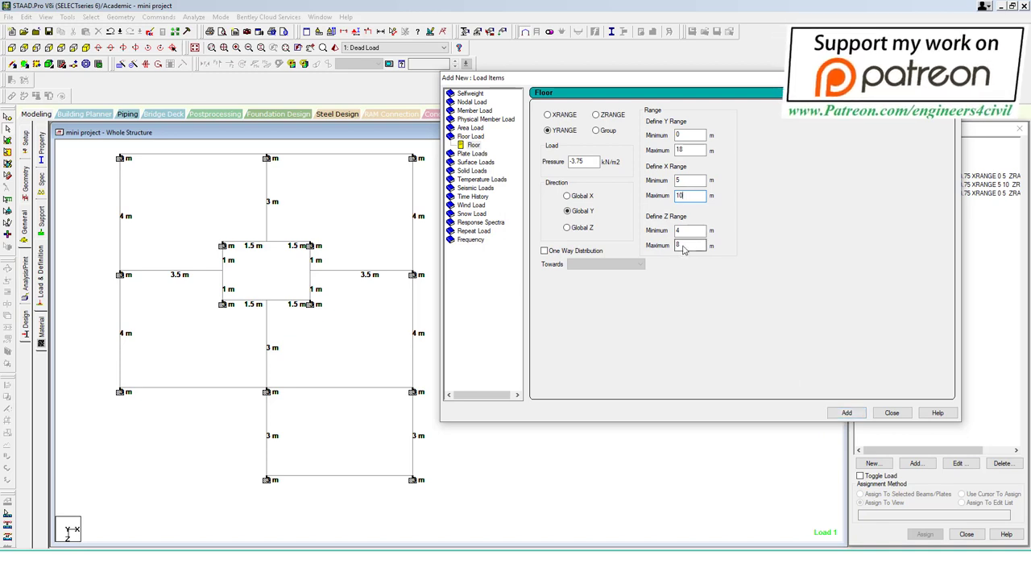
{"action": "mouse_move", "coordinate": [689, 244]}
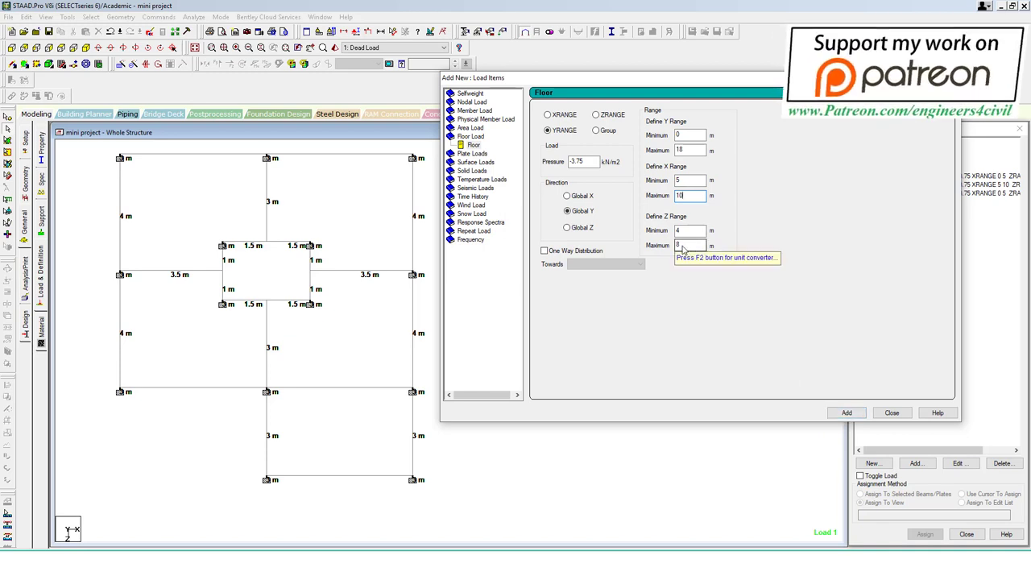
{"action": "double_click", "coordinate": [681, 248]}
{"action": "type", "text": "11"}
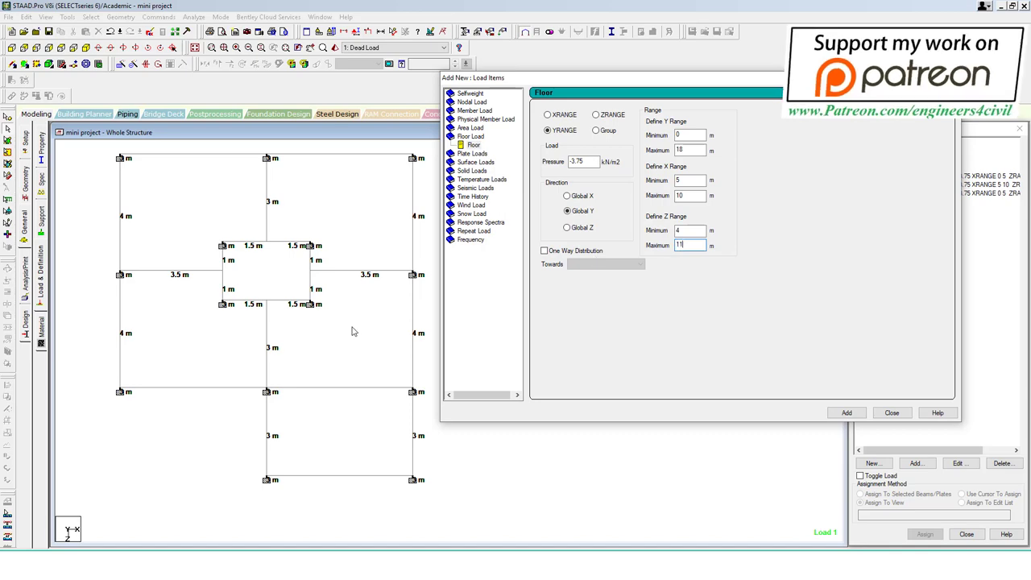
{"action": "left_click", "coordinate": [847, 413]}
{"action": "left_click", "coordinate": [892, 413]}
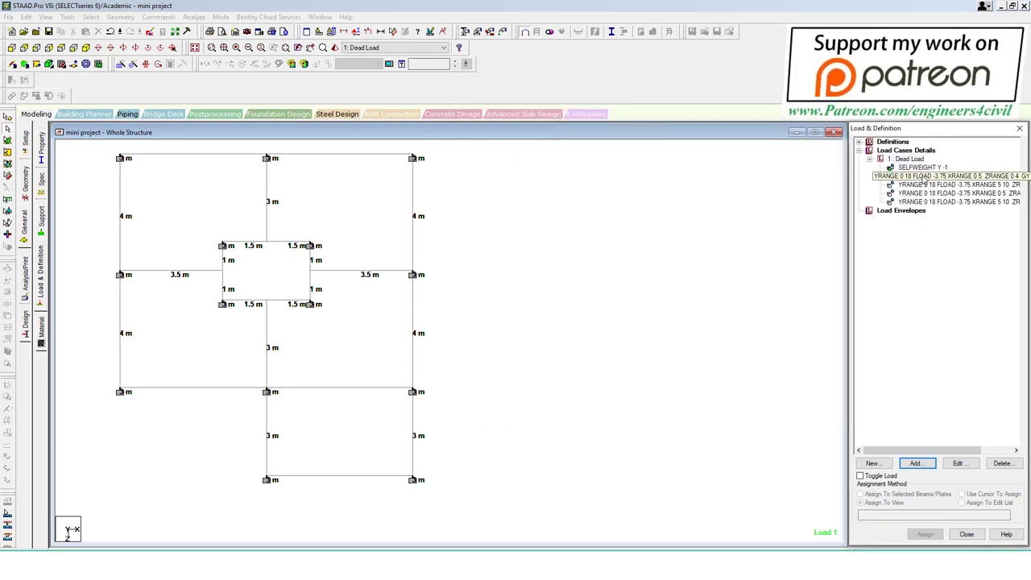
Step: Display the Dead Load floor pressures on every storey's slab panels in isometric 3D view
{"action": "left_click", "coordinate": [924, 175]}
{"action": "left_click", "coordinate": [926, 184]}
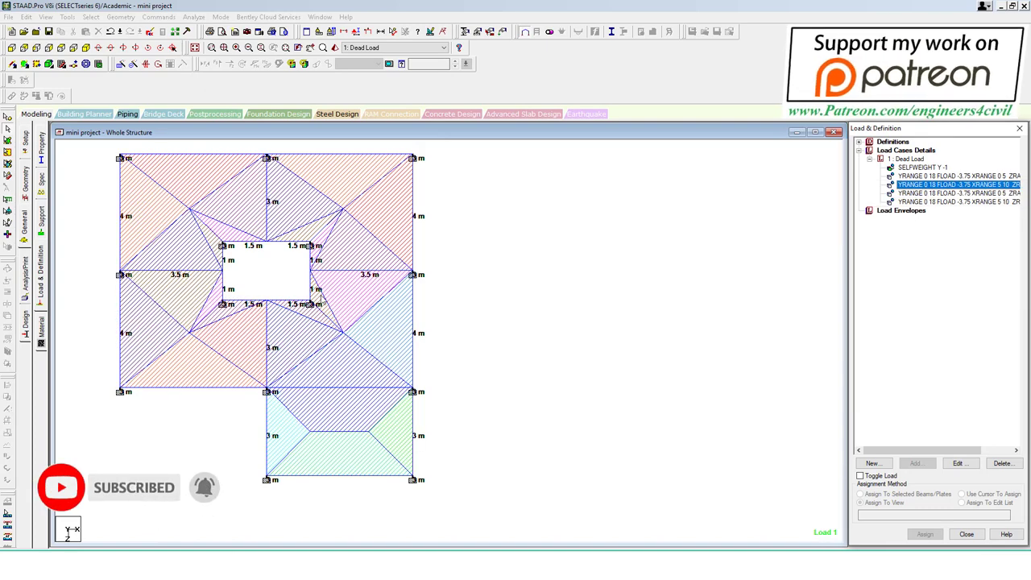
{"action": "left_click", "coordinate": [257, 278]}
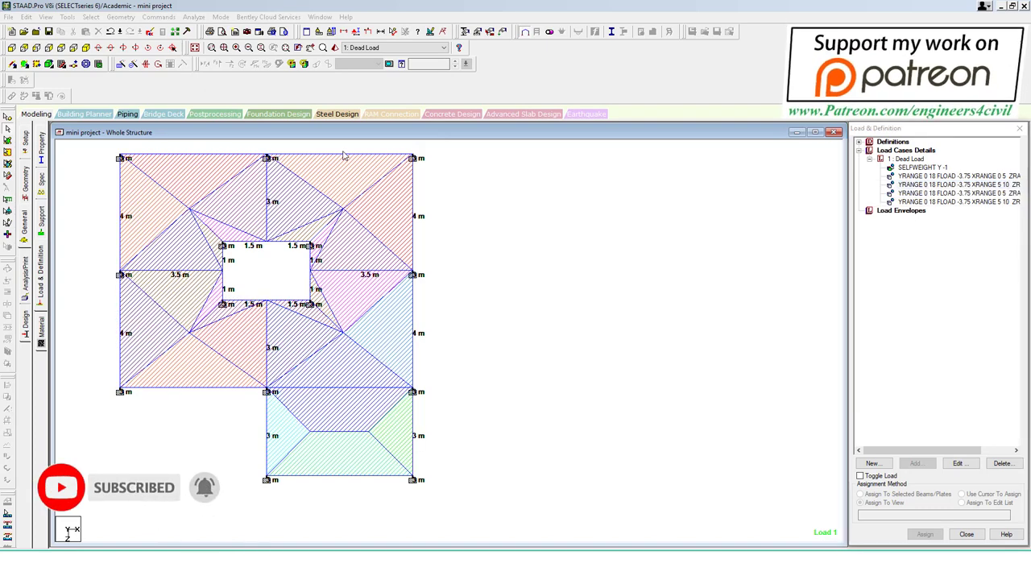
{"action": "key", "text": "F8"}
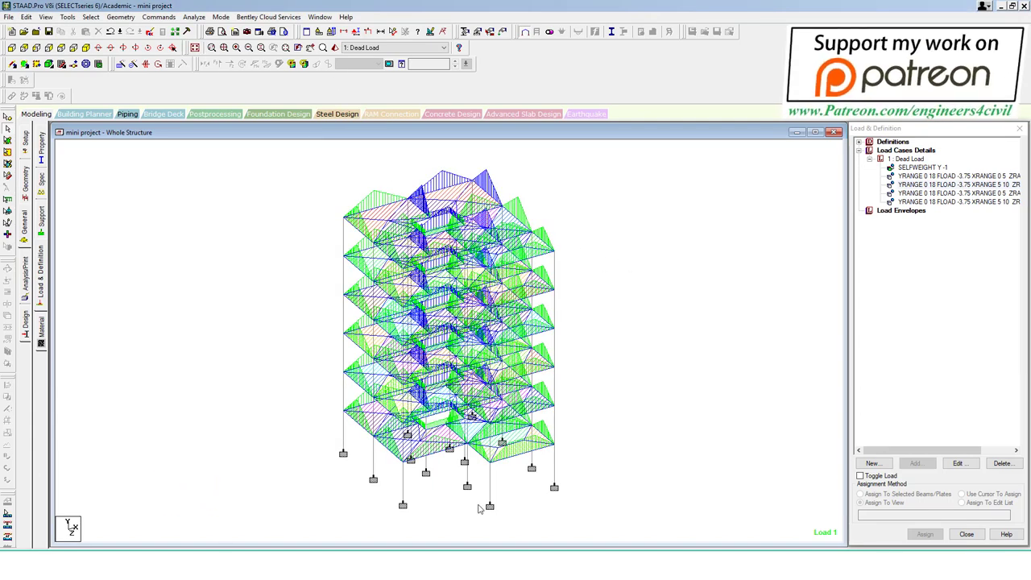
Step: Pan the blackboard photo to read its load-case notes, then return to the STAAD model
{"action": "key", "text": "alt+Tab"}
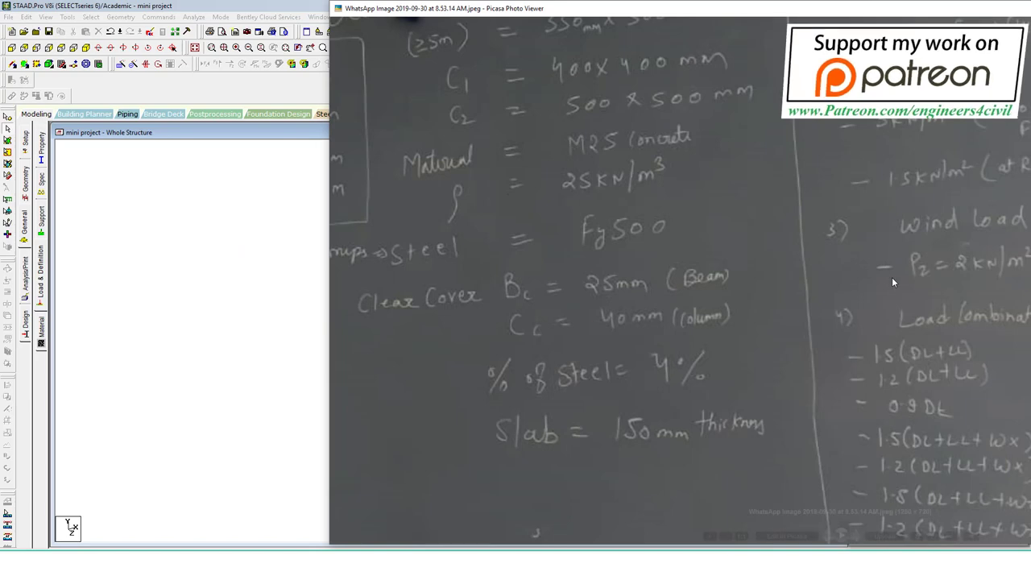
{"action": "left_click_drag", "start_coordinate": [892, 278], "coordinate": [648, 249]}
{"action": "left_click_drag", "start_coordinate": [571, 223], "coordinate": [593, 348]}
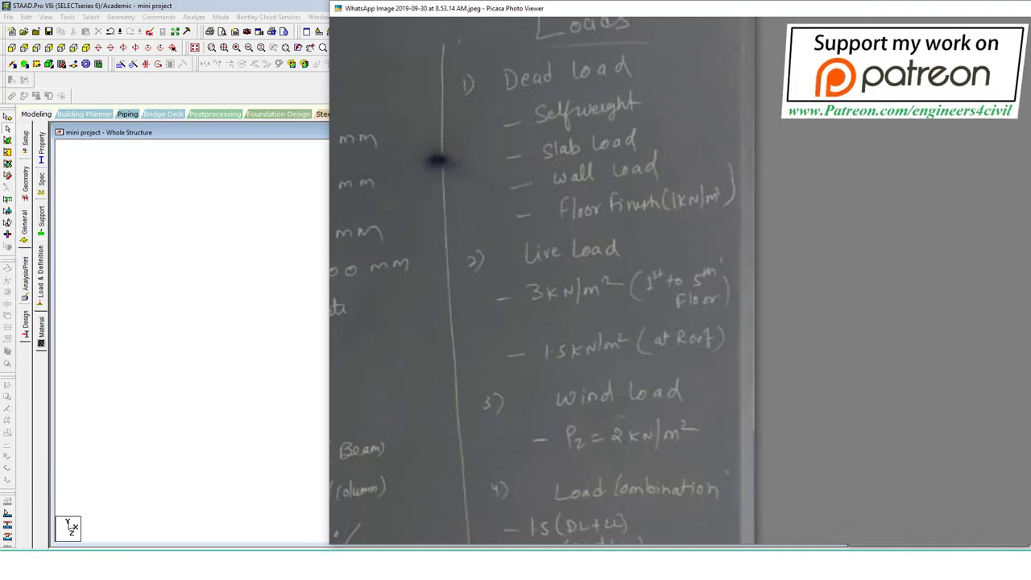
{"action": "left_click", "coordinate": [188, 240]}
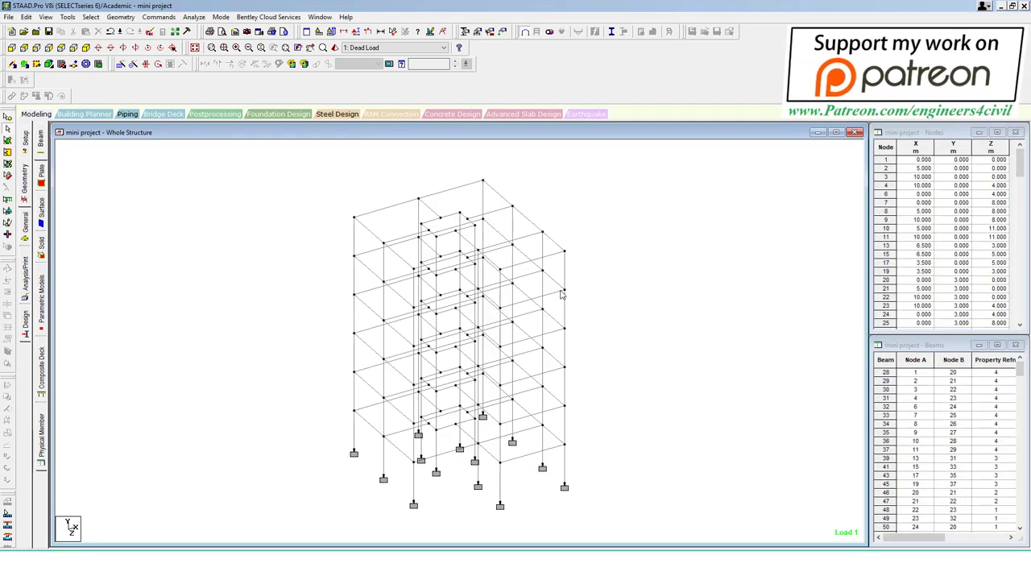
Step: Select frame beams by clicking and window-dragging, then clear the selection
{"action": "left_click", "coordinate": [369, 250]}
{"action": "left_click", "coordinate": [407, 239], "text": "ctrl"}
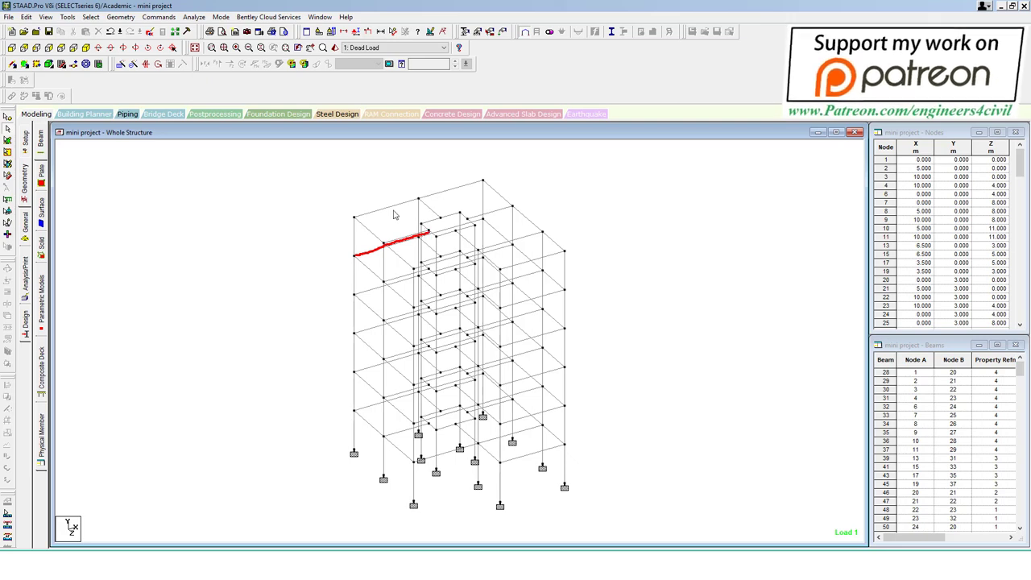
{"action": "mouse_move", "coordinate": [354, 218]}
{"action": "left_mouse_down"}
{"action": "mouse_move", "coordinate": [393, 187]}
{"action": "mouse_move", "coordinate": [472, 173]}
{"action": "left_mouse_up"}
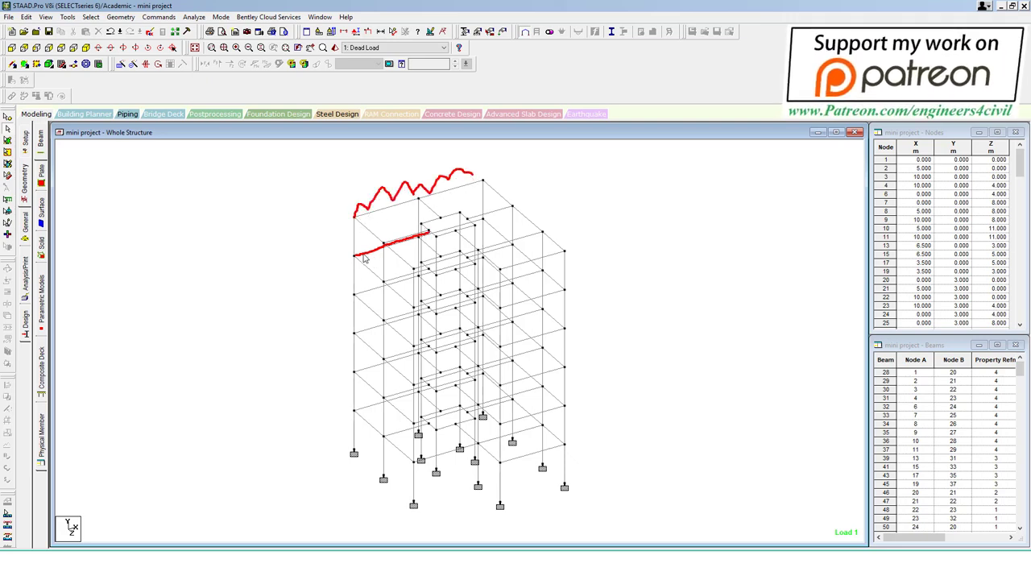
{"action": "left_click_drag", "start_coordinate": [355, 254], "coordinate": [429, 232]}
{"action": "key", "text": "Escape"}
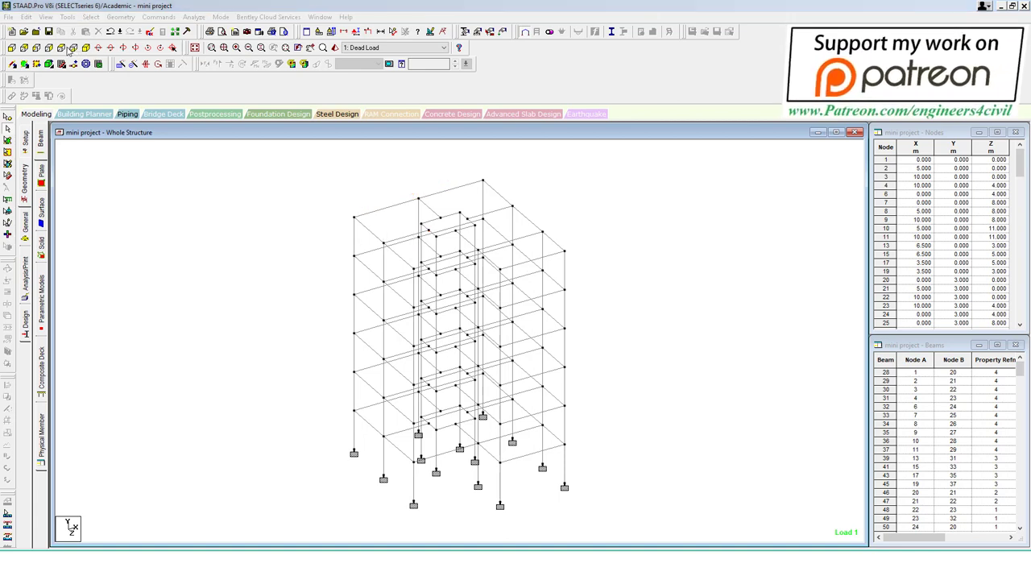
Step: Switch the frame model to the Top (Plan) view and look over the plan
{"action": "left_click", "coordinate": [71, 49]}
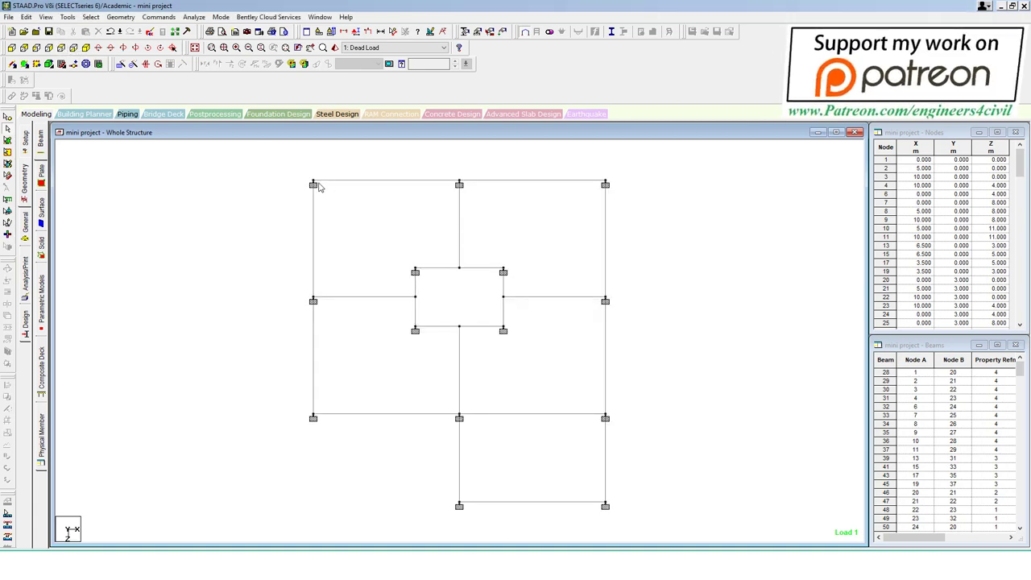
{"action": "mouse_move", "coordinate": [318, 187]}
{"action": "left_mouse_down"}
{"action": "mouse_move", "coordinate": [380, 169]}
{"action": "mouse_move", "coordinate": [603, 174]}
{"action": "mouse_move", "coordinate": [621, 213]}
{"action": "mouse_move", "coordinate": [621, 357]}
{"action": "mouse_move", "coordinate": [605, 502]}
{"action": "mouse_move", "coordinate": [470, 476]}
{"action": "mouse_move", "coordinate": [307, 362]}
{"action": "mouse_move", "coordinate": [337, 231]}
{"action": "left_mouse_up"}
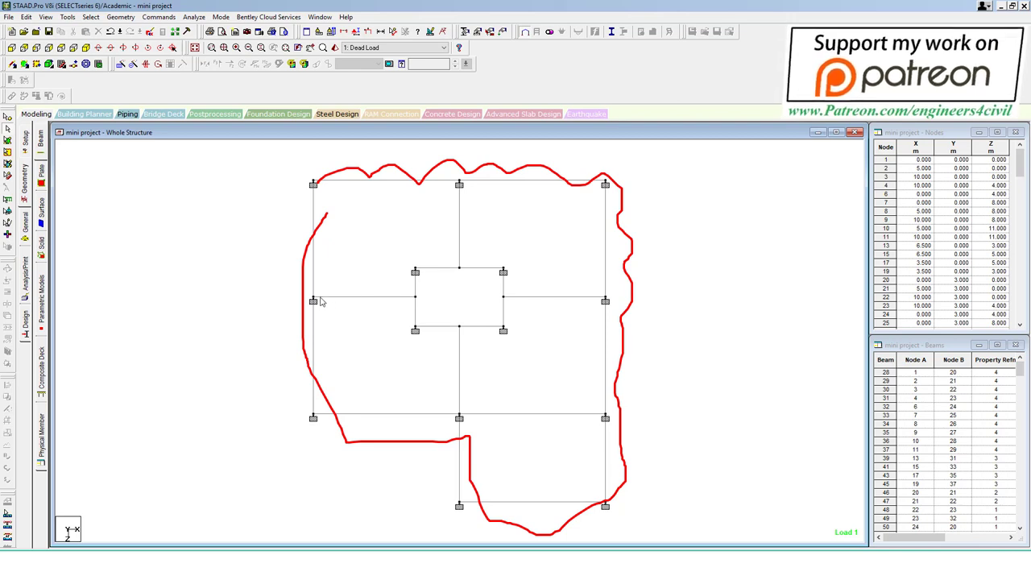
{"action": "left_click_drag", "start_coordinate": [320, 300], "coordinate": [376, 293]}
{"action": "mouse_move", "coordinate": [441, 275]}
{"action": "left_mouse_down"}
{"action": "mouse_move", "coordinate": [475, 225]}
{"action": "mouse_move", "coordinate": [507, 277]}
{"action": "mouse_move", "coordinate": [465, 331]}
{"action": "mouse_move", "coordinate": [420, 281]}
{"action": "left_mouse_up"}
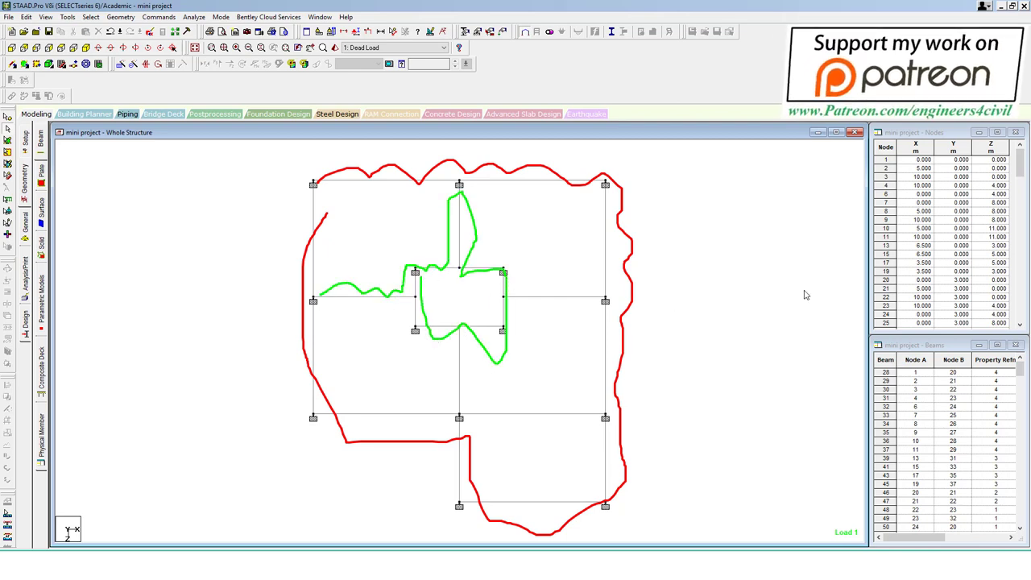
{"action": "key", "text": "Escape"}
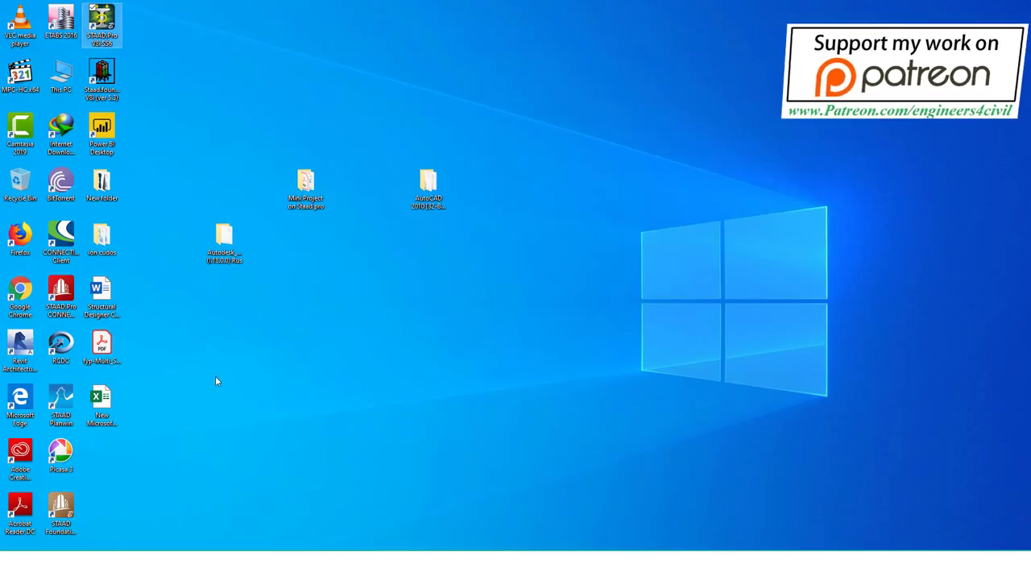
Step: Open the Structural Designer Consultancy Word file, dismiss the activation notice, and scroll to the consultancy table
{"action": "double_click", "coordinate": [97, 295]}
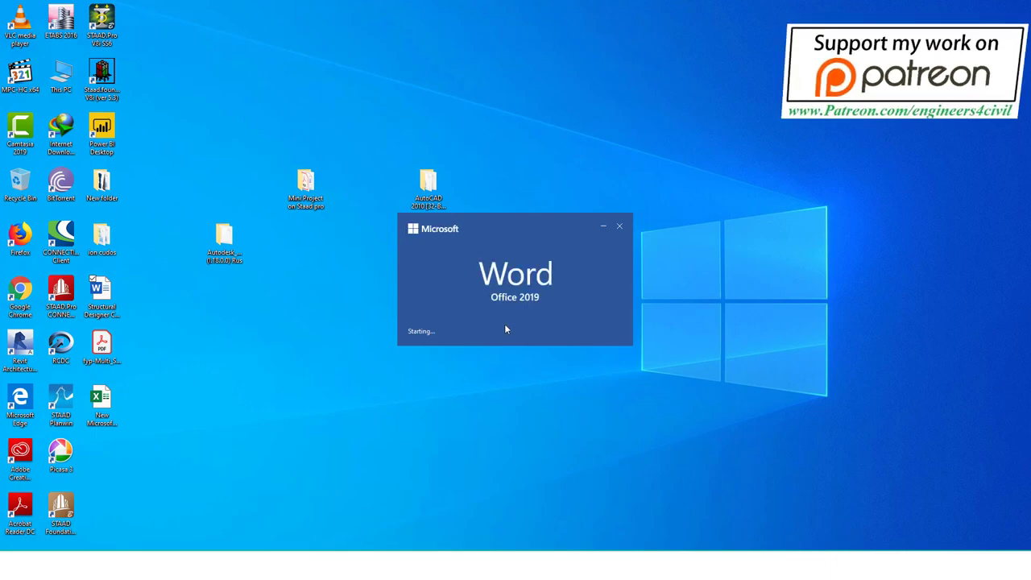
{"action": "scroll", "coordinate": [660, 519], "scroll_direction": "down", "scroll_amount": 4}
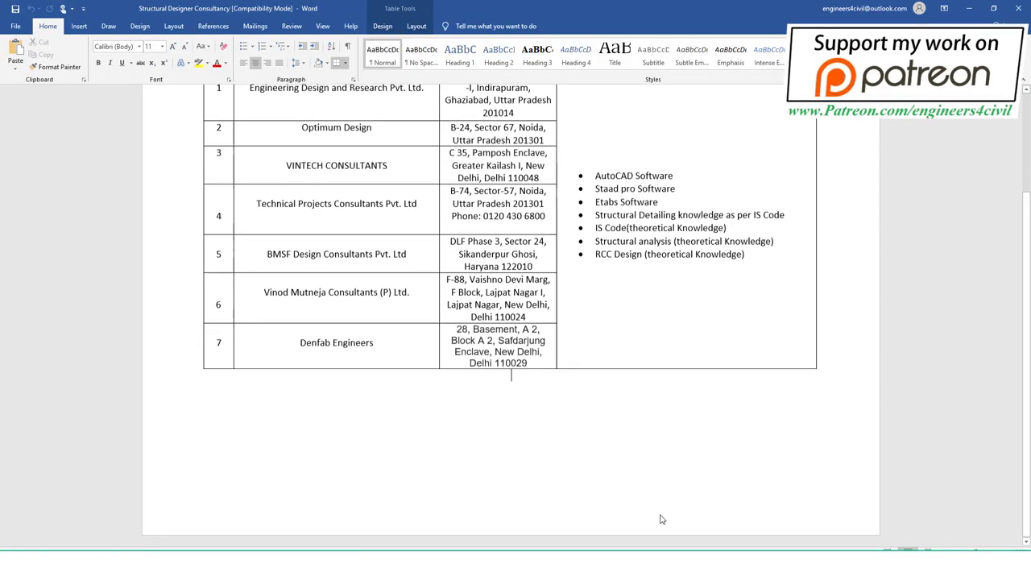
{"action": "scroll", "coordinate": [660, 520], "scroll_direction": "down", "scroll_amount": 4}
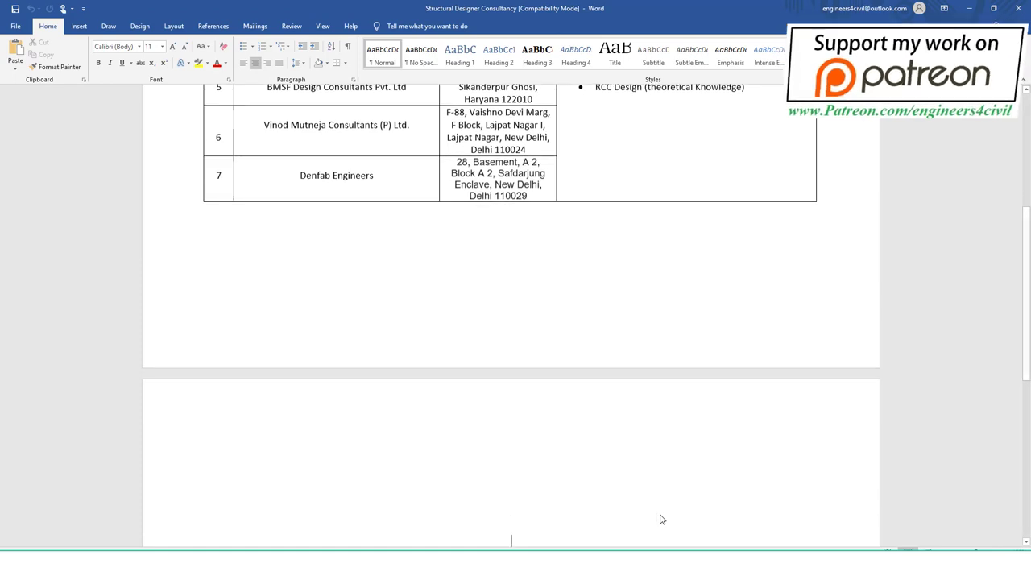
{"action": "scroll", "coordinate": [661, 520], "scroll_direction": "down", "scroll_amount": 3}
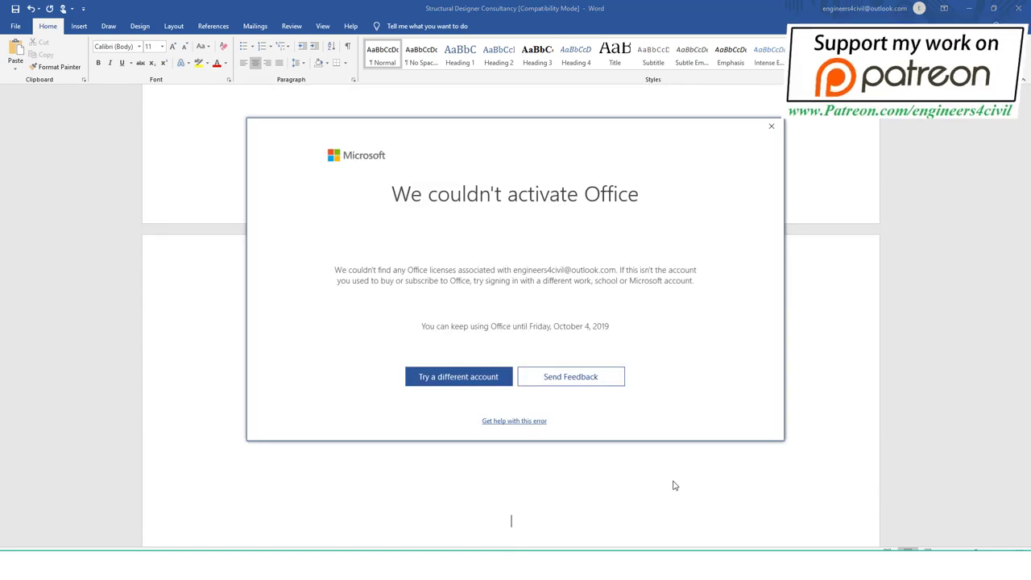
{"action": "left_click", "coordinate": [771, 126]}
{"action": "scroll", "coordinate": [765, 428], "scroll_direction": "up", "scroll_amount": 7}
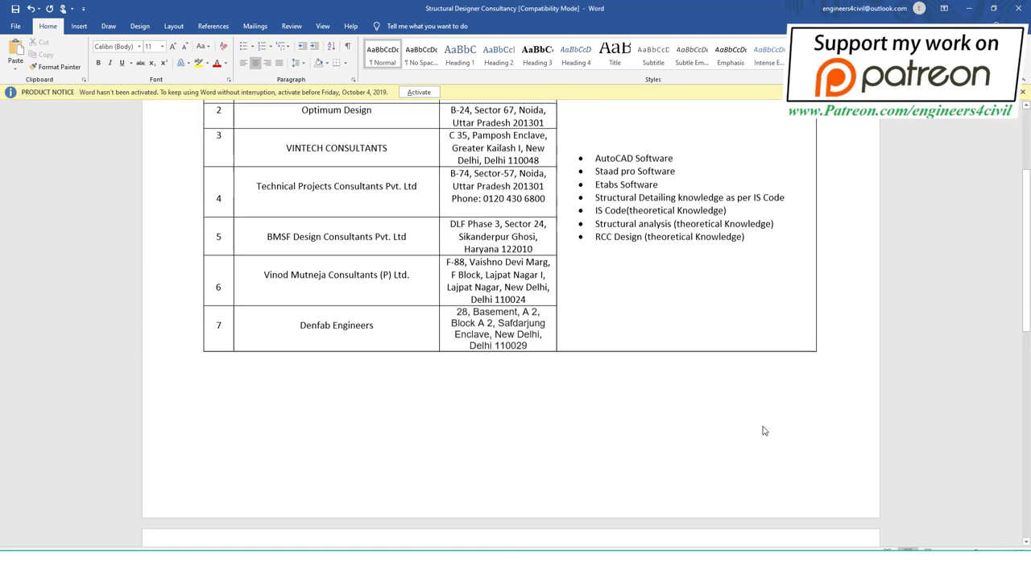
{"action": "scroll", "coordinate": [748, 392], "scroll_direction": "up", "scroll_amount": 4}
{"action": "scroll", "coordinate": [748, 393], "scroll_direction": "down", "scroll_amount": 2}
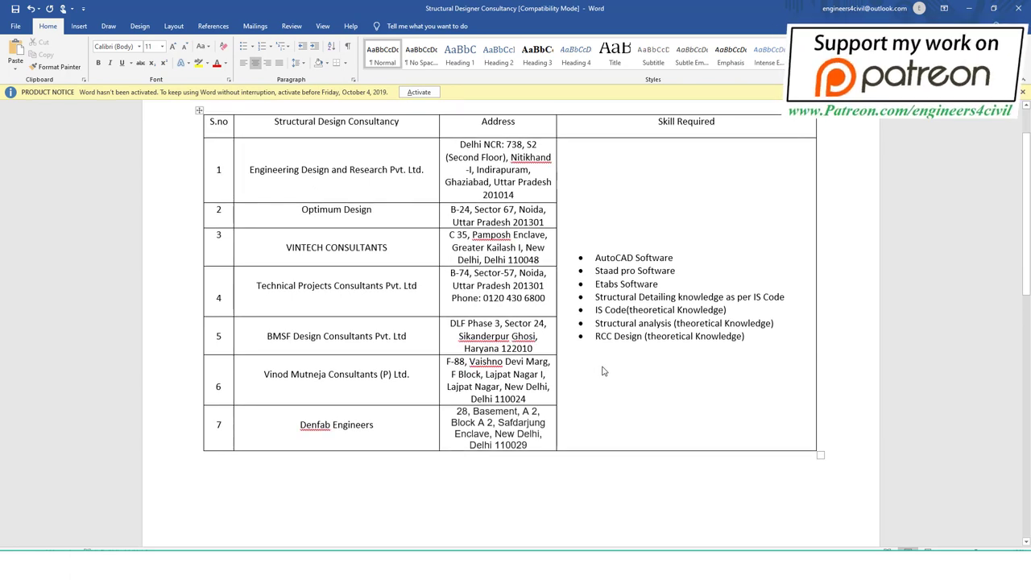
{"action": "scroll", "coordinate": [594, 396], "scroll_direction": "up", "scroll_amount": 1}
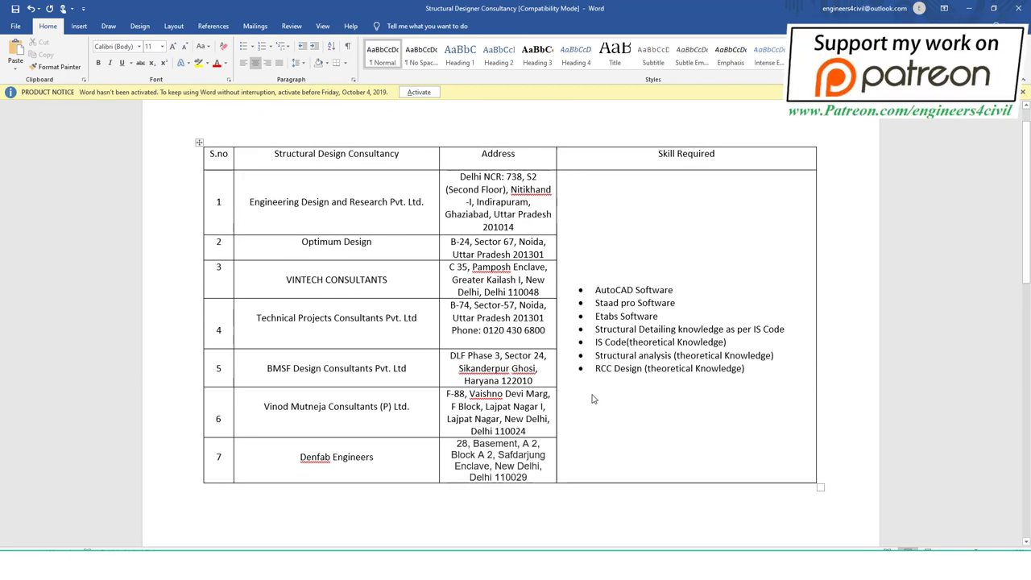
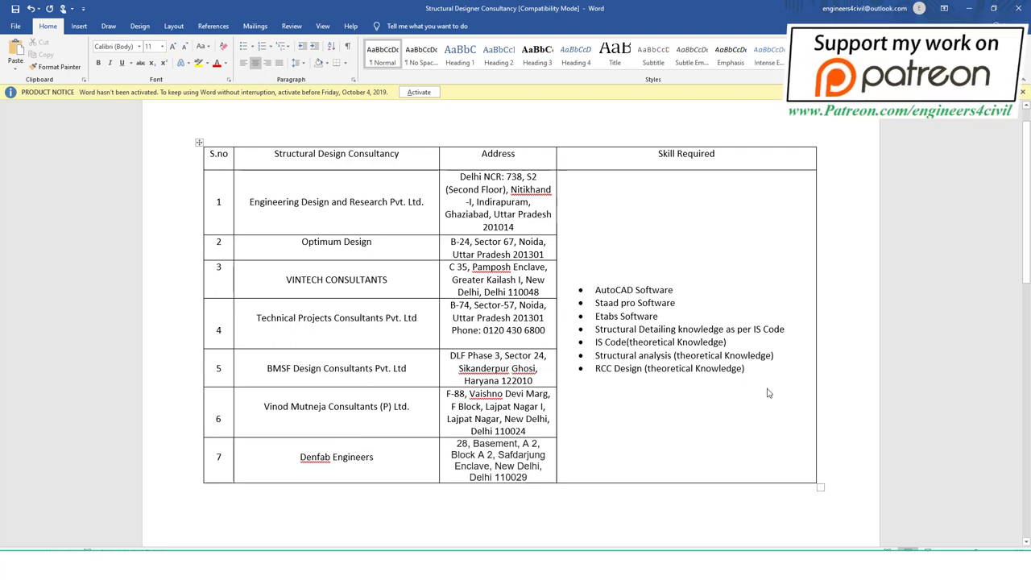
Step: Add blank lines below the consultancy table so the text continues on a fresh page
{"action": "mouse_move", "coordinate": [768, 393]}
{"action": "left_mouse_down"}
{"action": "mouse_move", "coordinate": [786, 294]}
{"action": "mouse_move", "coordinate": [588, 267]}
{"action": "mouse_move", "coordinate": [574, 386]}
{"action": "mouse_move", "coordinate": [623, 404]}
{"action": "mouse_move", "coordinate": [768, 399]}
{"action": "left_mouse_up"}
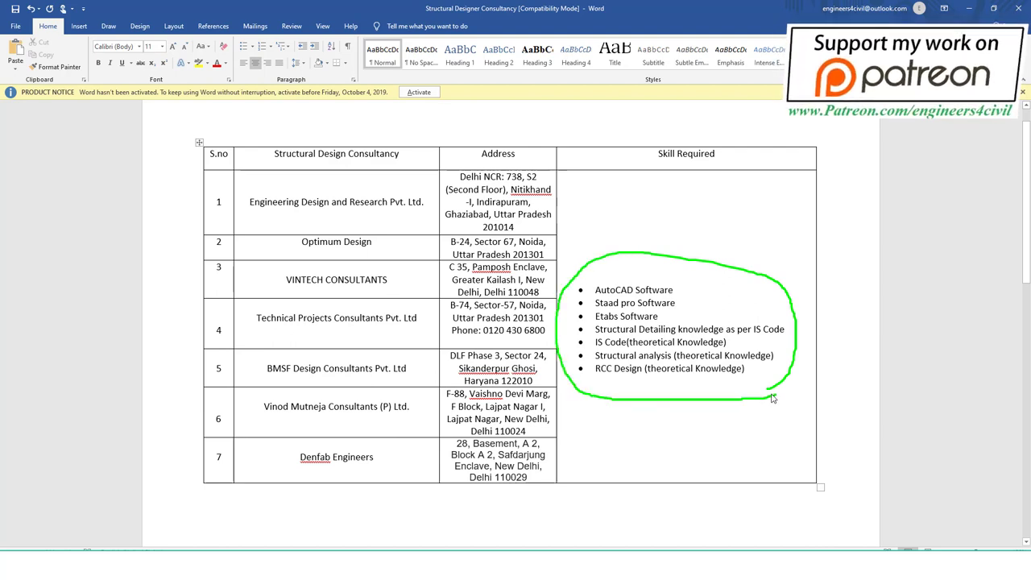
{"action": "key", "text": "Escape"}
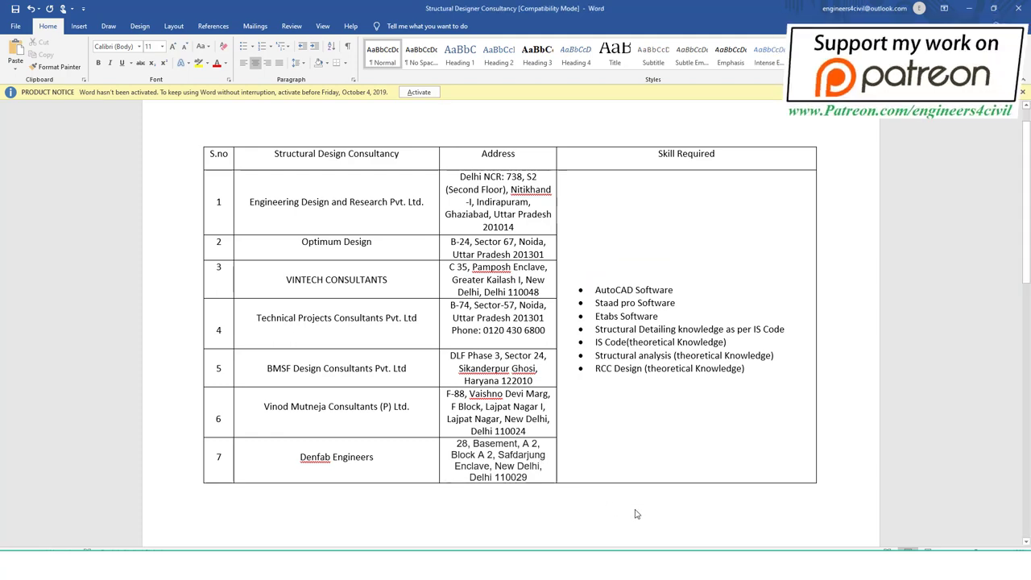
{"action": "key", "text": "Return"}
{"action": "key", "text": "Return"}
{"action": "key", "text": "Return"}
{"action": "key", "text": "Return"}
{"action": "key", "text": "Return"}
{"action": "key", "text": "Return"}
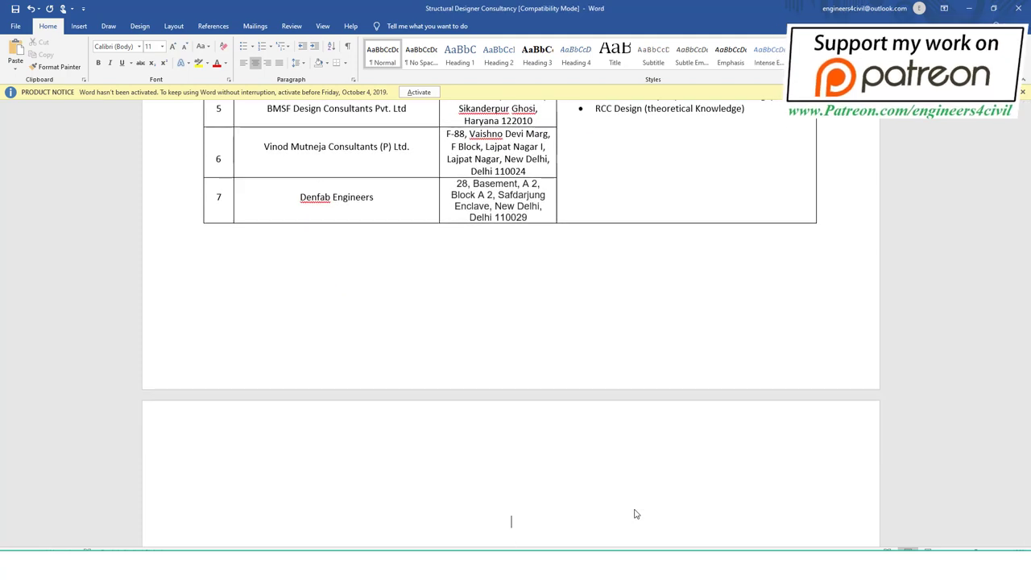
{"action": "key", "text": "Return"}
{"action": "key", "text": "Return"}
{"action": "key", "text": "Return"}
{"action": "key", "text": "Return"}
{"action": "key", "text": "Return"}
{"action": "key", "text": "Return"}
{"action": "key", "text": "Return"}
{"action": "key", "text": "Return"}
{"action": "key", "text": "Return"}
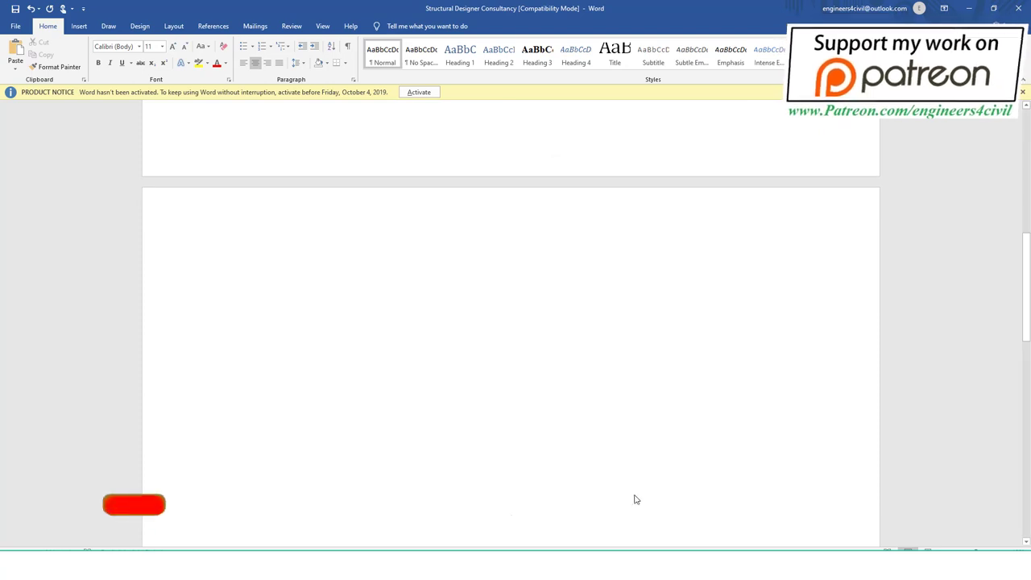
Step: Type 'Wall Load Outer = 0.230X3X20=' on the blank page, then switch to Calculator
{"action": "left_click", "coordinate": [357, 249]}
{"action": "type", "text": "W"}
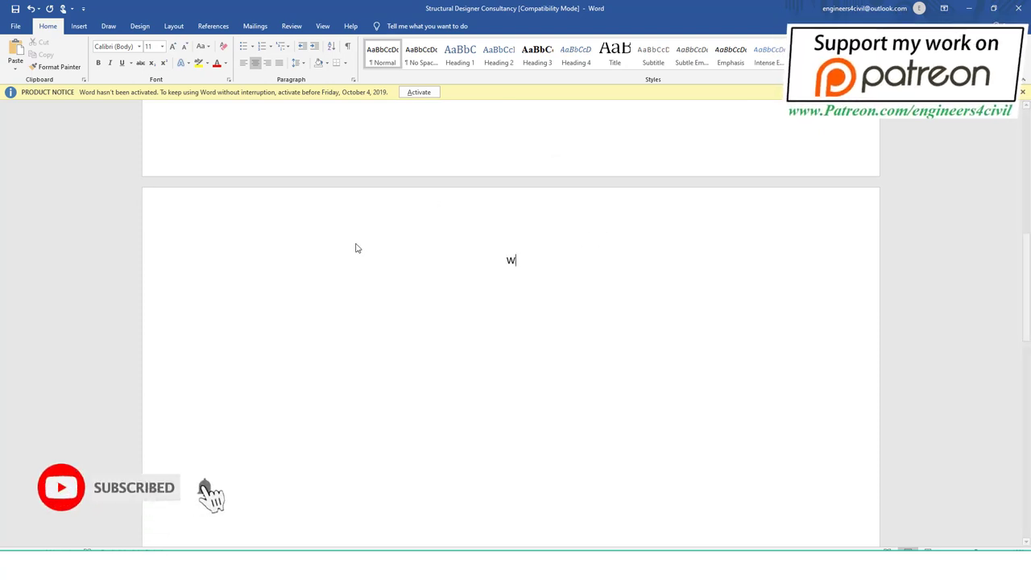
{"action": "type", "text": "all Load "}
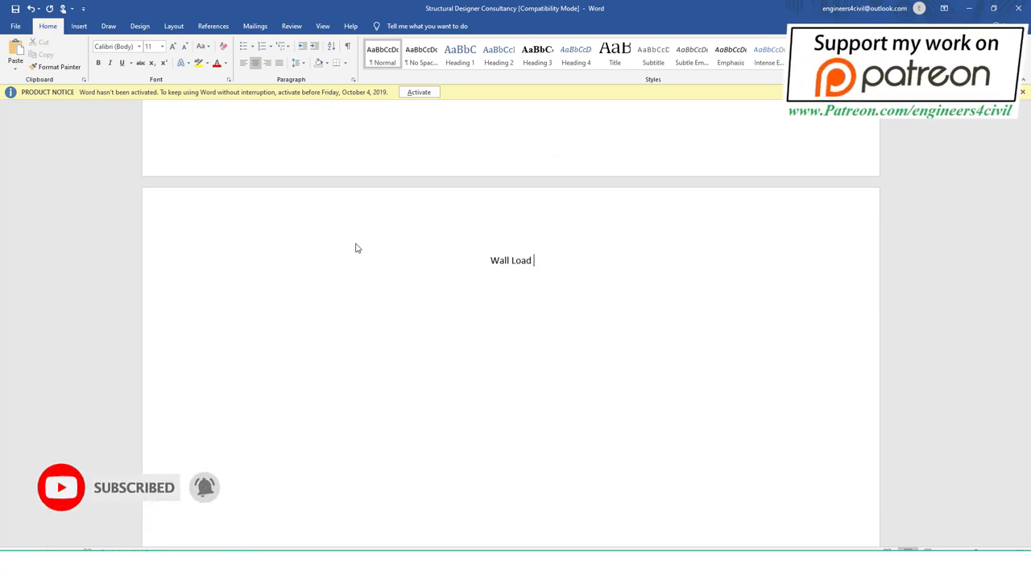
{"action": "type", "text": "Outer "}
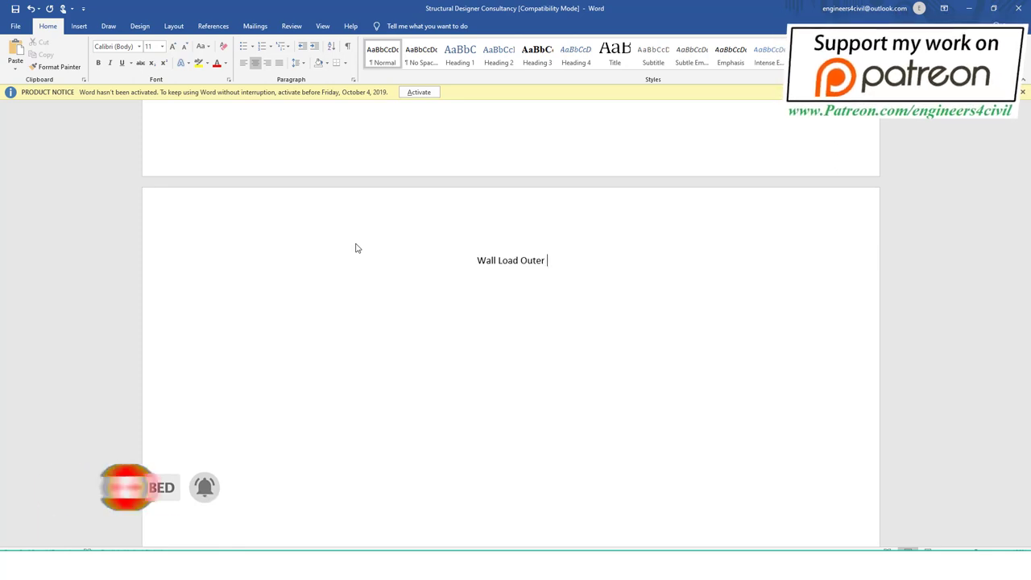
{"action": "type", "text": "= "}
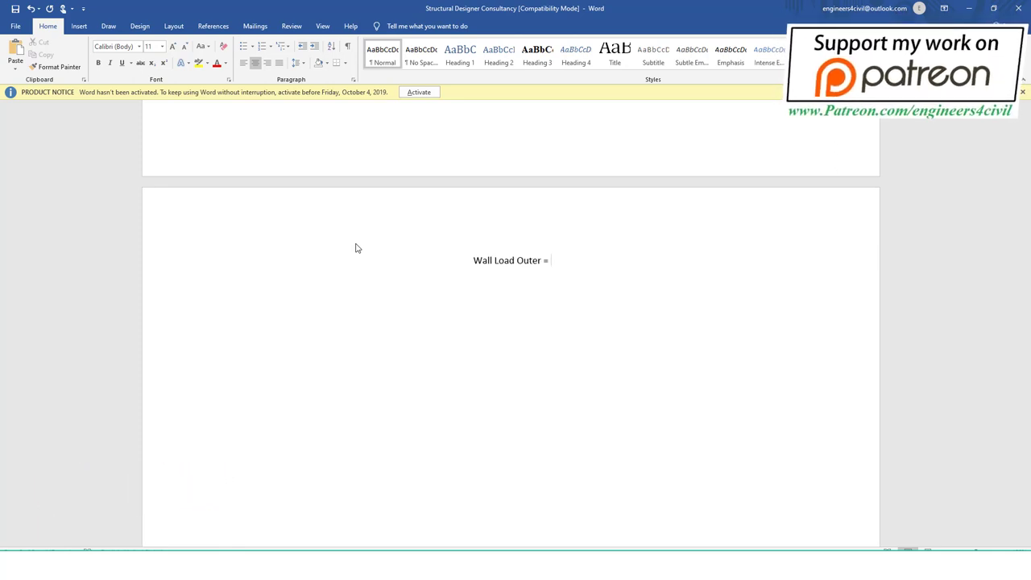
{"action": "type", "text": "0.23"}
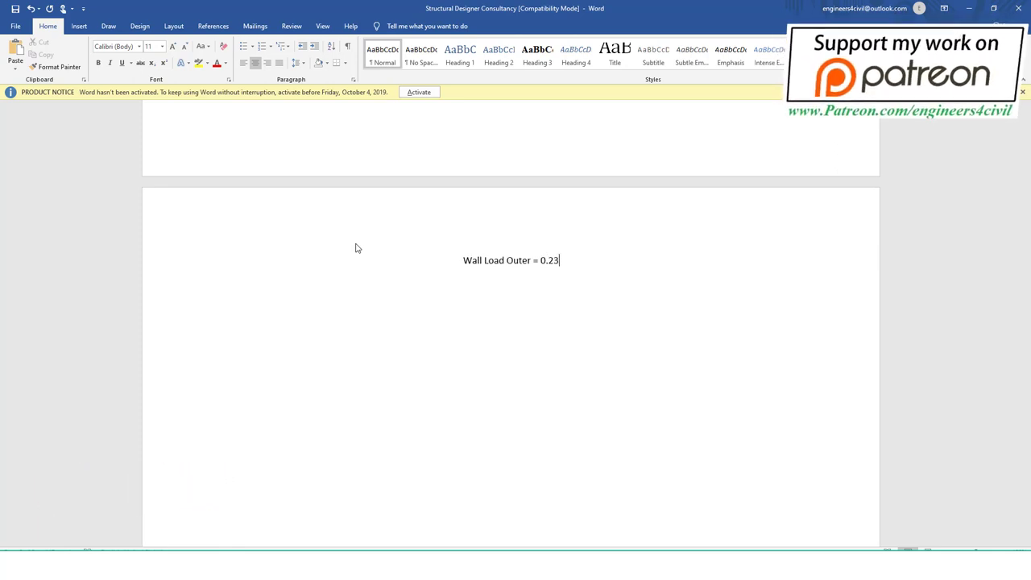
{"action": "type", "text": "0X"}
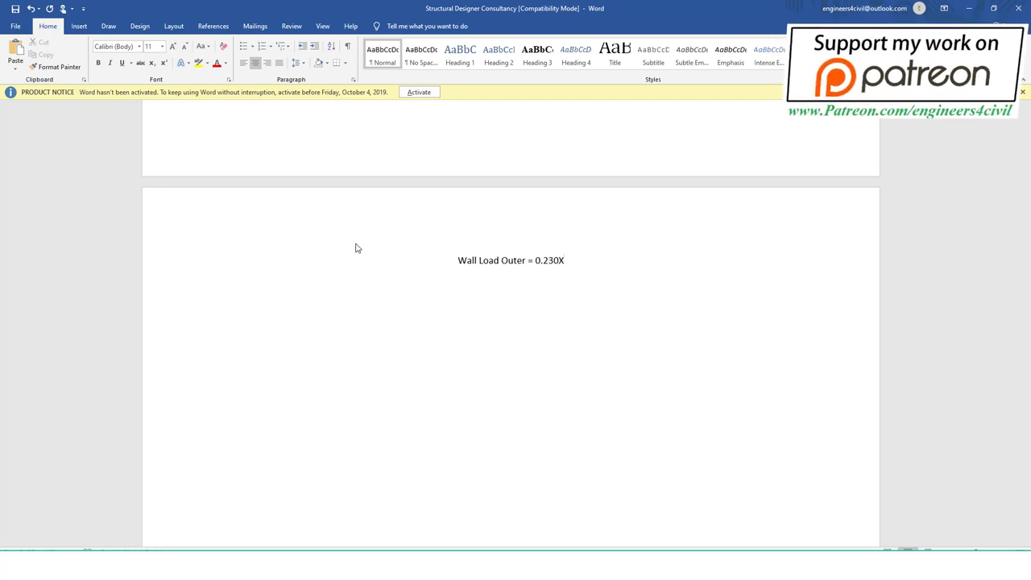
{"action": "type", "text": "3X"}
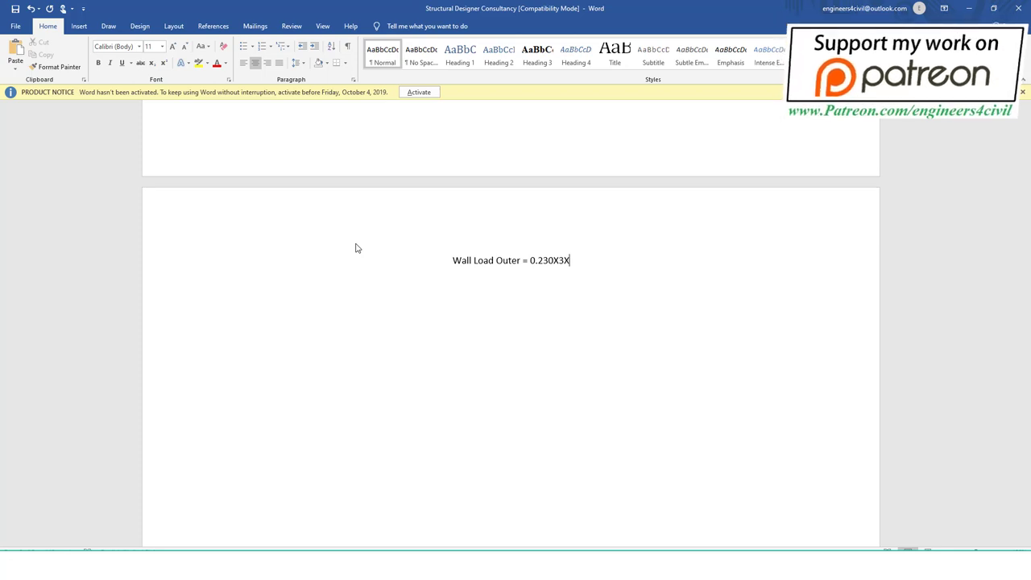
{"action": "type", "text": "20"}
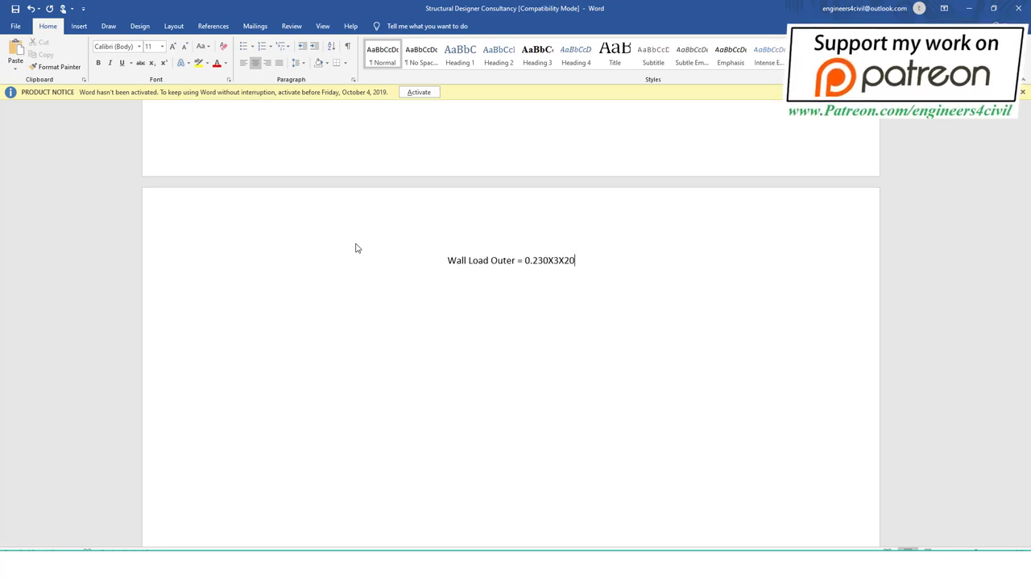
{"action": "type", "text": "="}
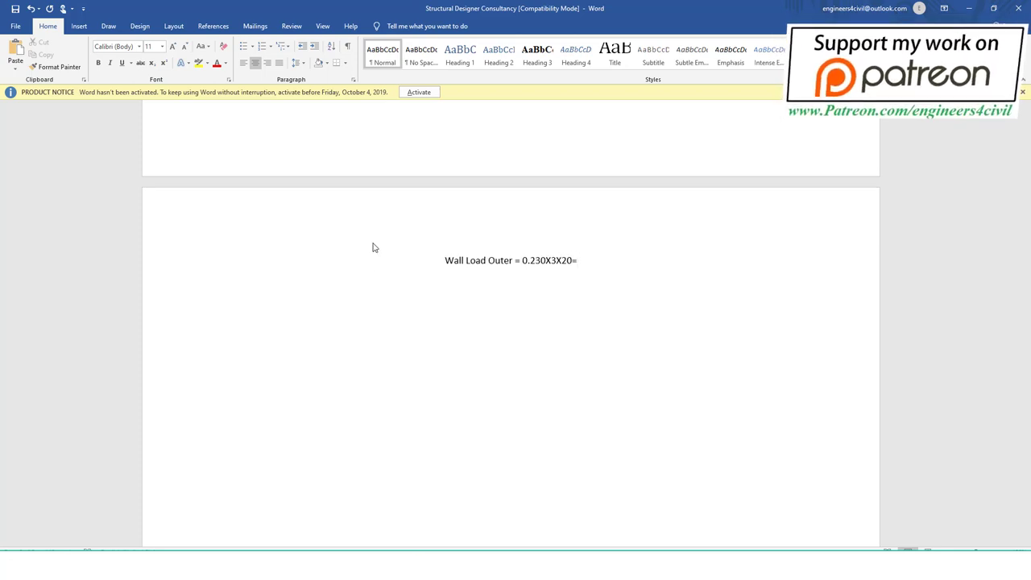
{"action": "key", "text": "alt+Tab"}
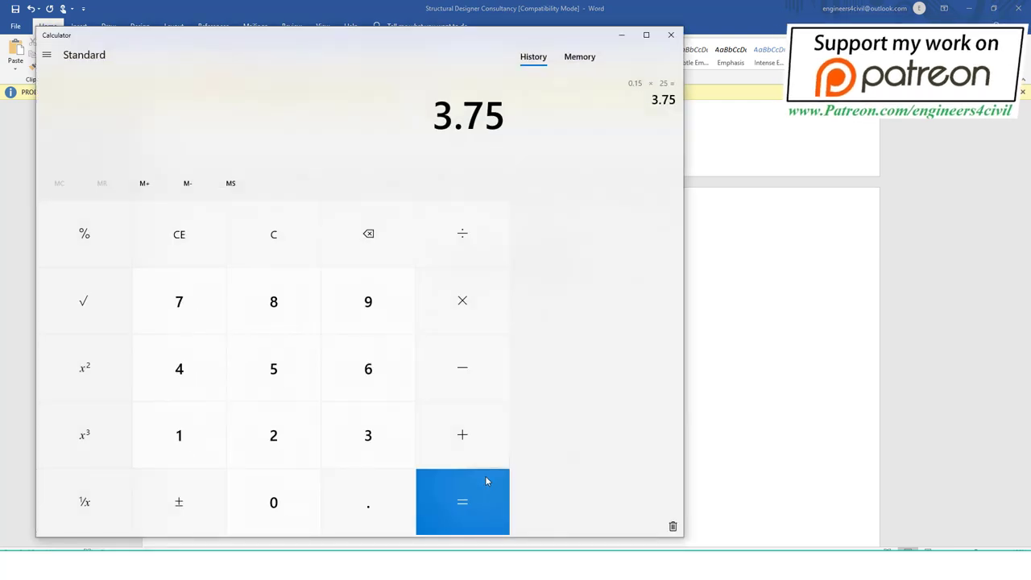
Step: Clear the old result and compute 0.230 × 20 × 3 in Calculator
{"action": "key", "text": "Delete"}
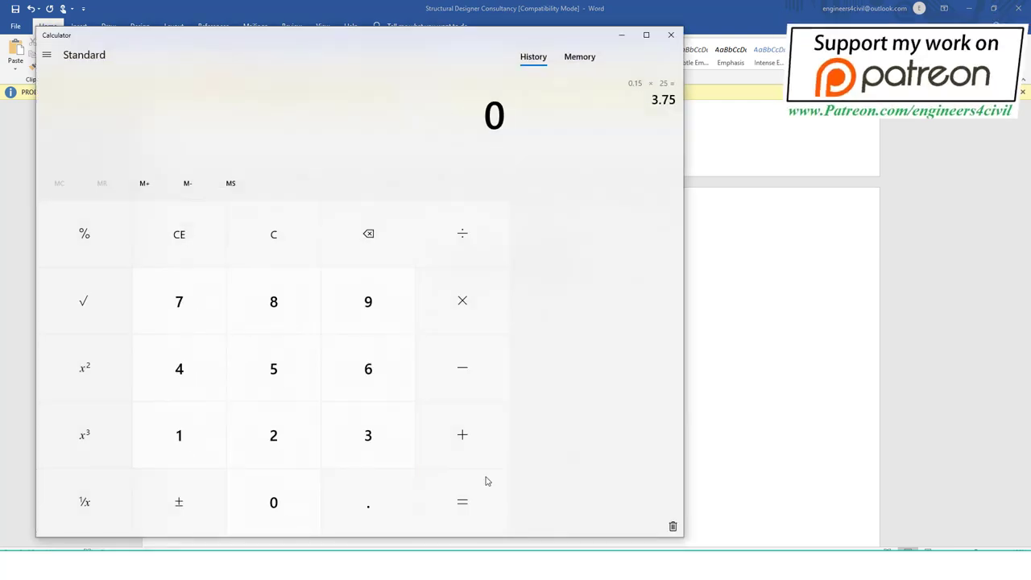
{"action": "type", "text": "0"}
{"action": "type", "text": "23"}
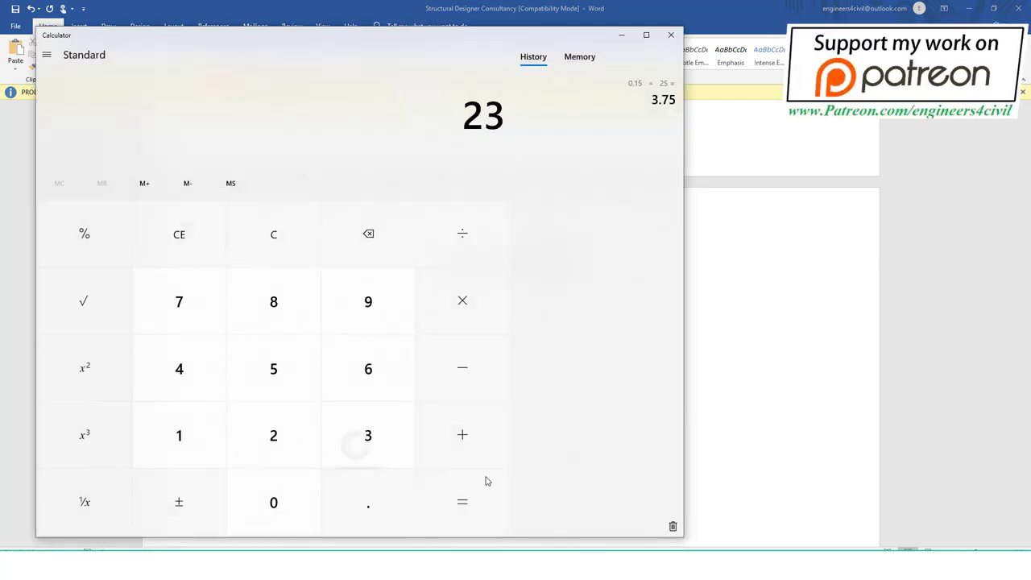
{"action": "key", "text": "BackSpace"}
{"action": "key", "text": "Delete"}
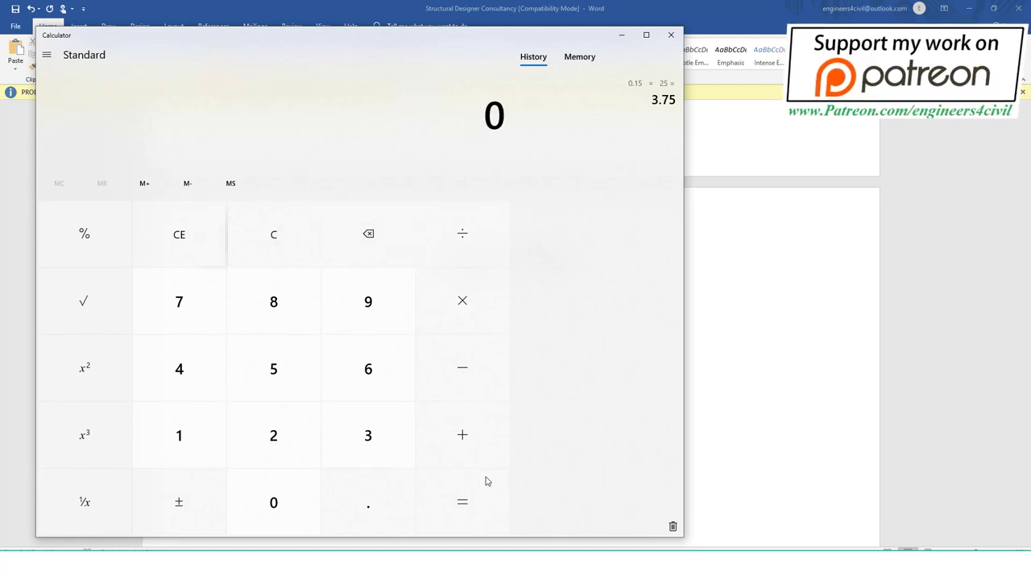
{"action": "type", "text": "0.23"}
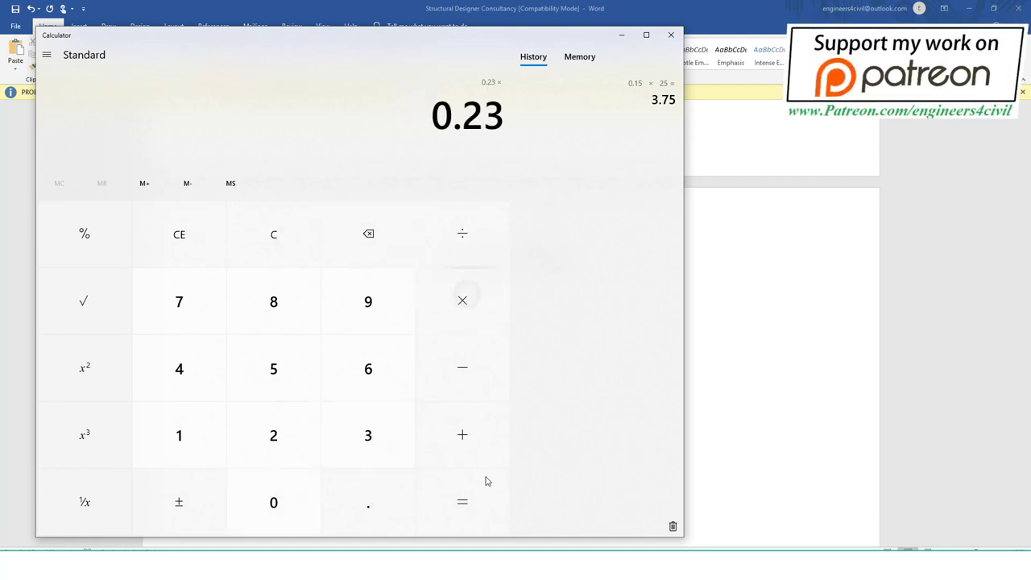
{"action": "type", "text": "0*20*3="}
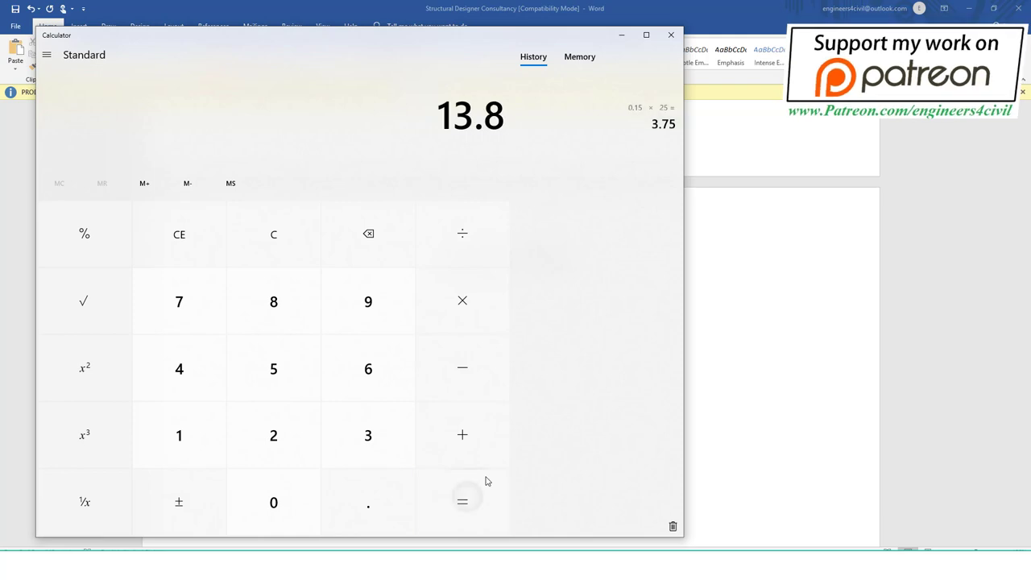
Step: Complete the outer wall load line with the result 13.8 kN/m
{"action": "left_click", "coordinate": [819, 233]}
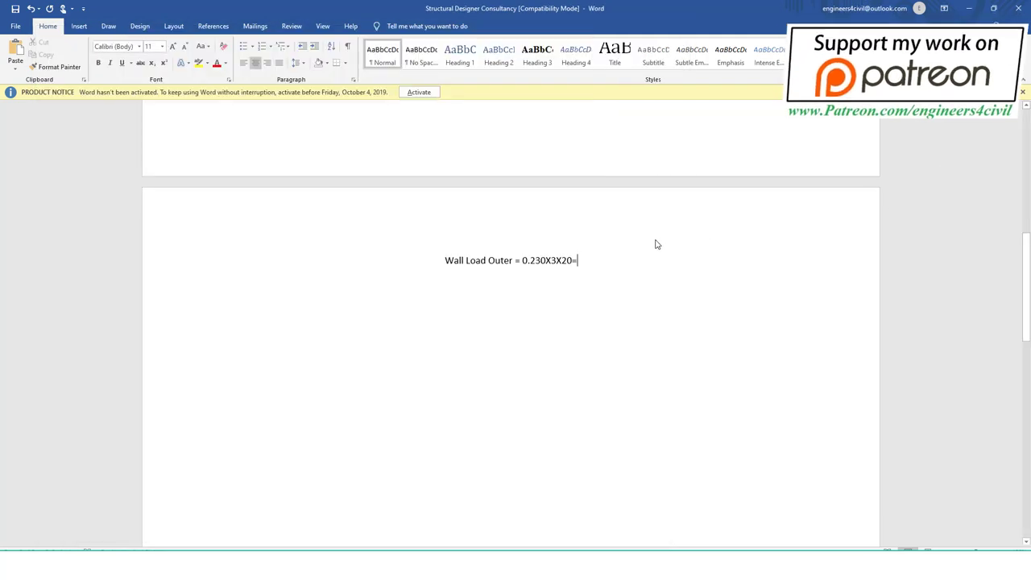
{"action": "type", "text": " 13"}
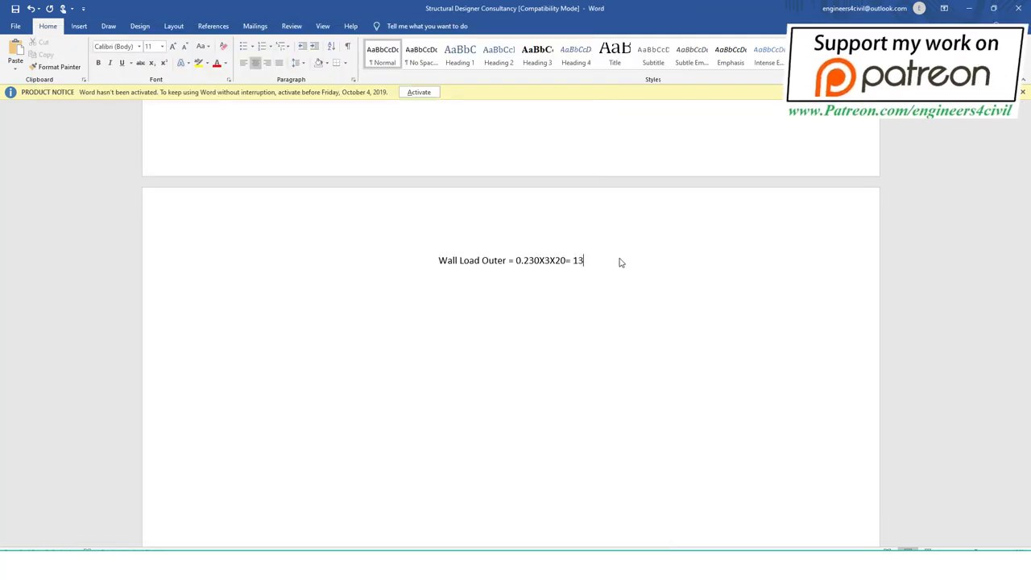
{"action": "type", "text": ".8"}
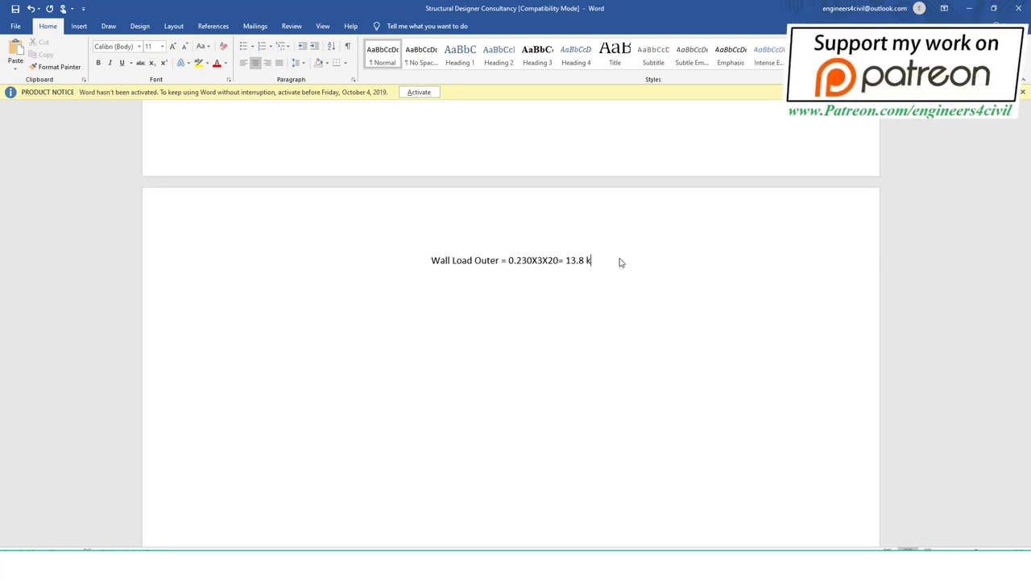
{"action": "type", "text": " kn/m"}
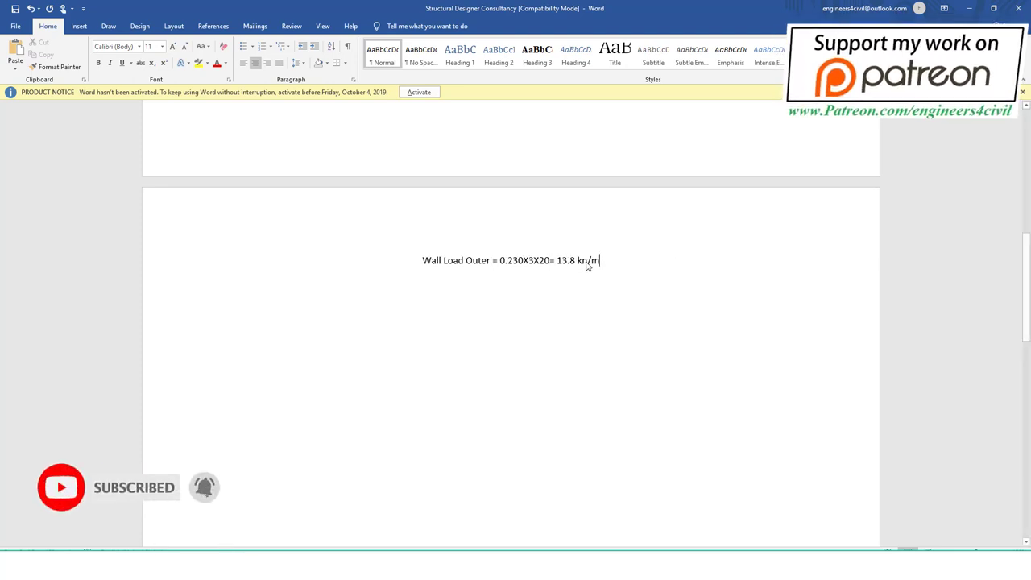
{"action": "left_click", "coordinate": [587, 263]}
{"action": "key", "text": "BackSpace"}
{"action": "type", "text": "N"}
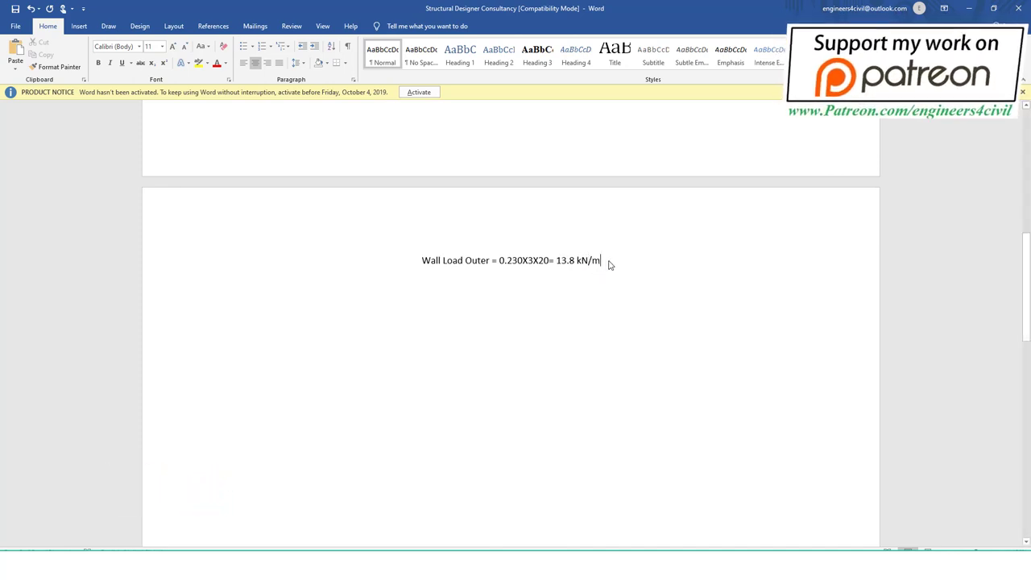
Step: Add the line 'Wall Load inner = 6.9kN/m' below and space out the outer formula
{"action": "left_click", "coordinate": [610, 266]}
{"action": "key", "text": "Return"}
{"action": "type", "text": "Wall"}
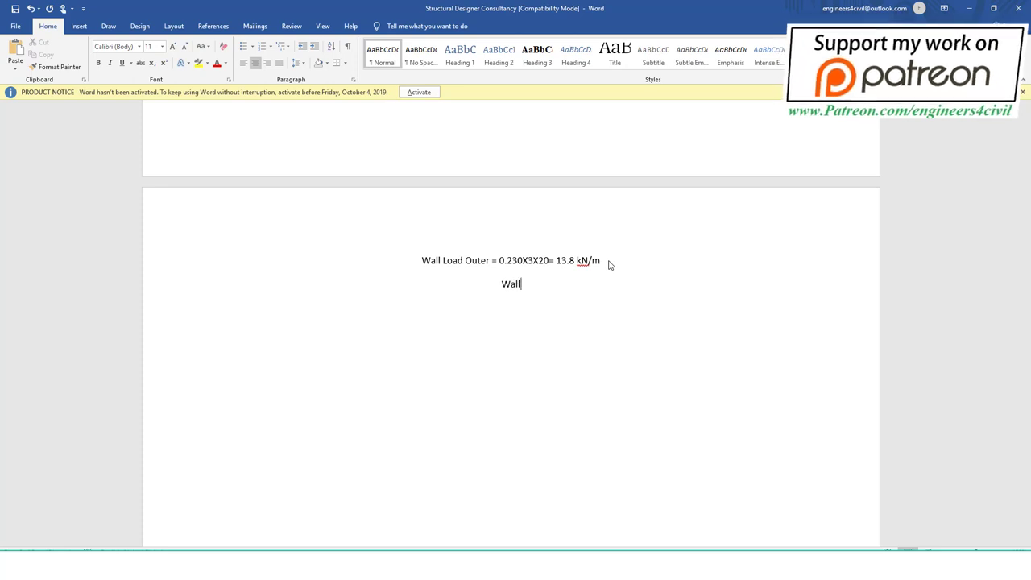
{"action": "type", "text": " Load in"}
{"action": "type", "text": "ner"}
{"action": "type", "text": " ="}
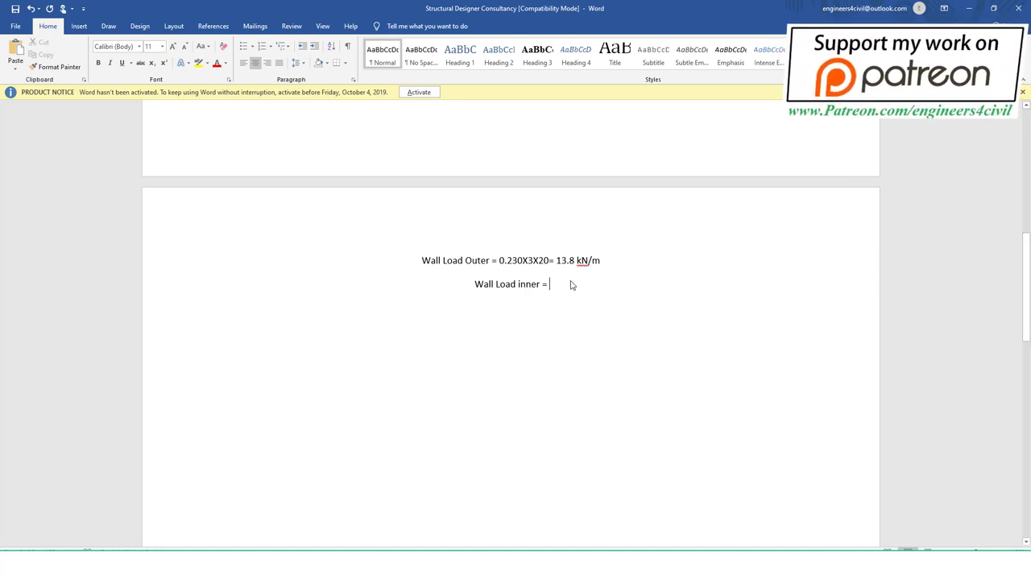
{"action": "type", "text": "6.9"}
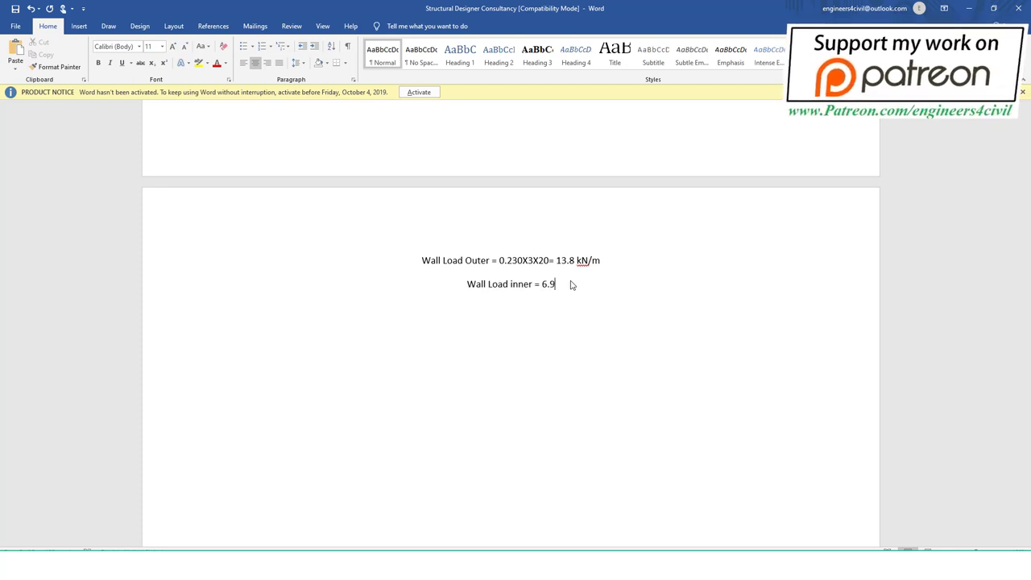
{"action": "type", "text": "kN/m"}
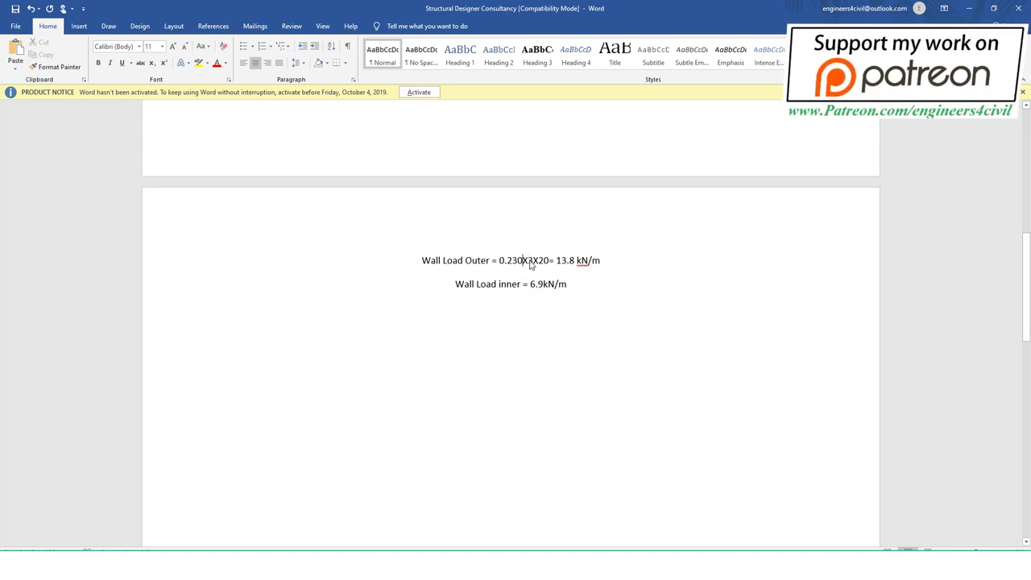
{"action": "key", "text": "Right"}
{"action": "key", "text": "Right"}
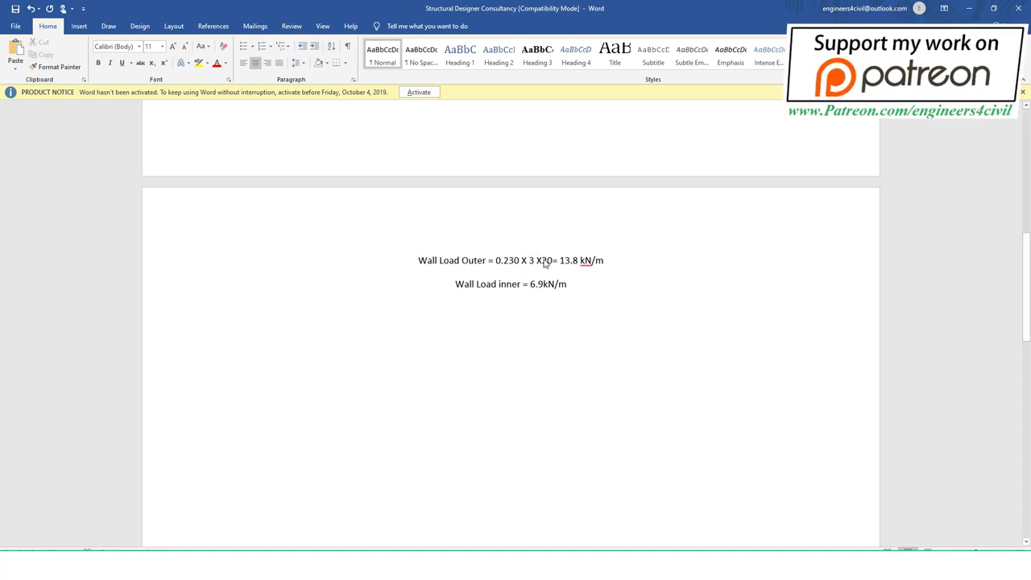
{"action": "key", "text": "Right"}
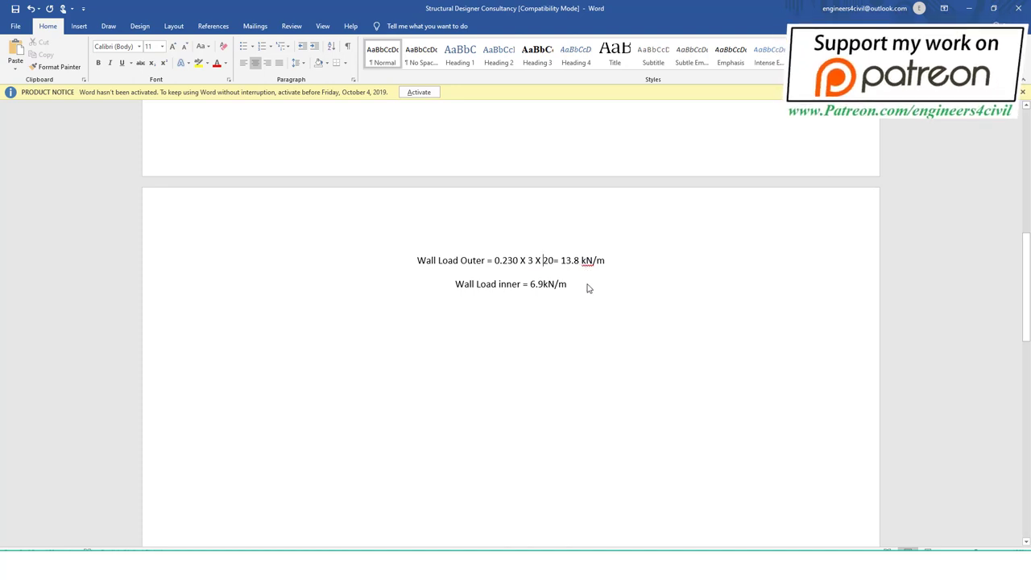
{"action": "left_click", "coordinate": [587, 288]}
Step: Add the line 'parapit = .115X20X1=' and compute 0.115 × 20 = 2.3 in Calculator
{"action": "key", "text": "Return"}
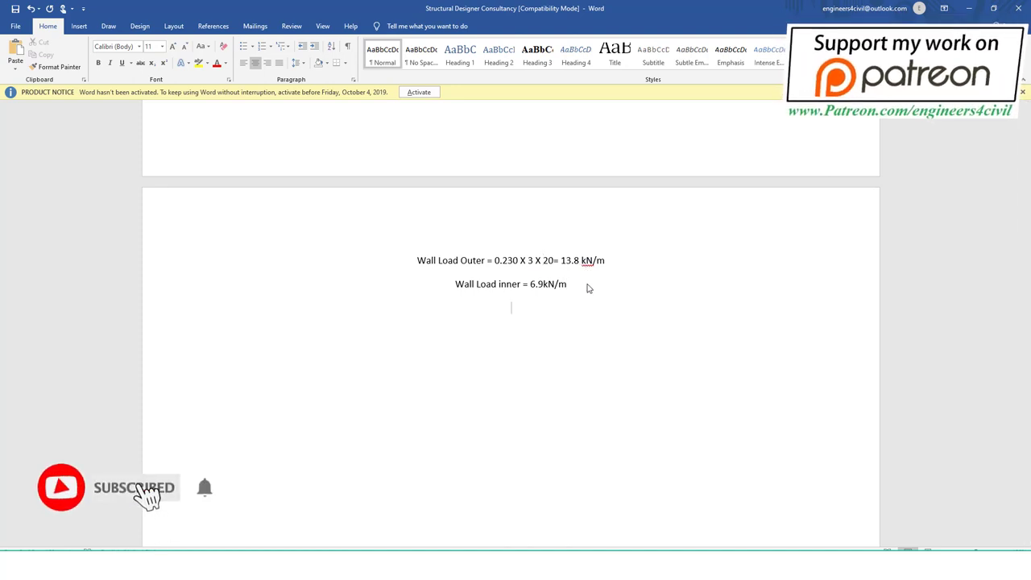
{"action": "type", "text": "parapi"}
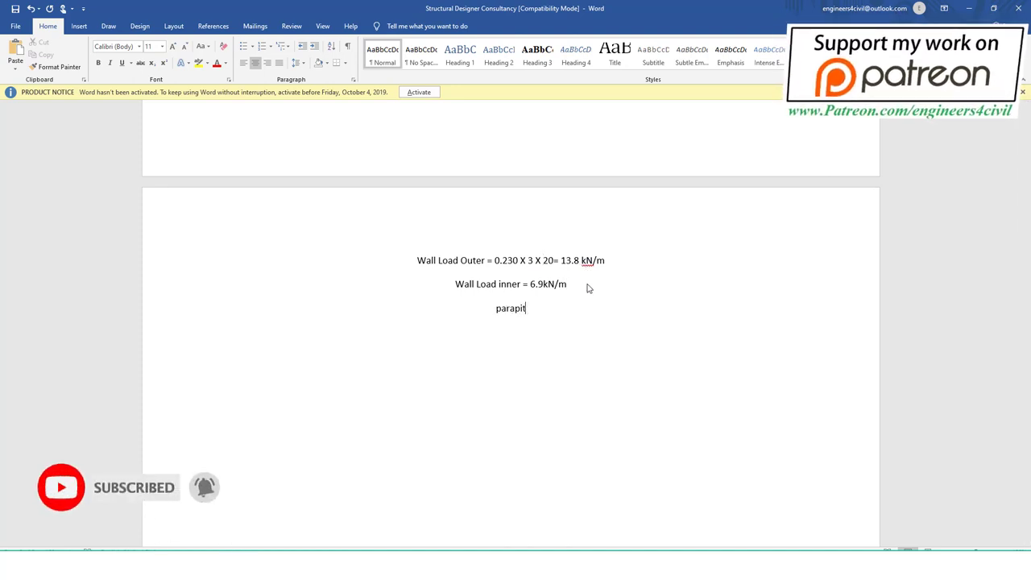
{"action": "type", "text": "t = "}
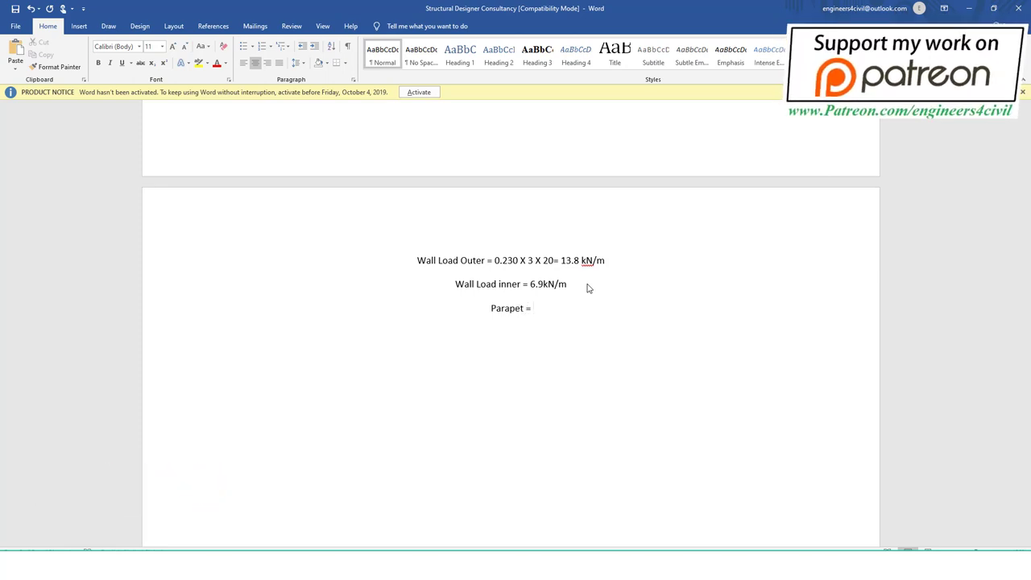
{"action": "type", "text": "."}
{"action": "type", "text": "115"}
{"action": "type", "text": "X"}
{"action": "type", "text": "20X"}
{"action": "type", "text": "1="}
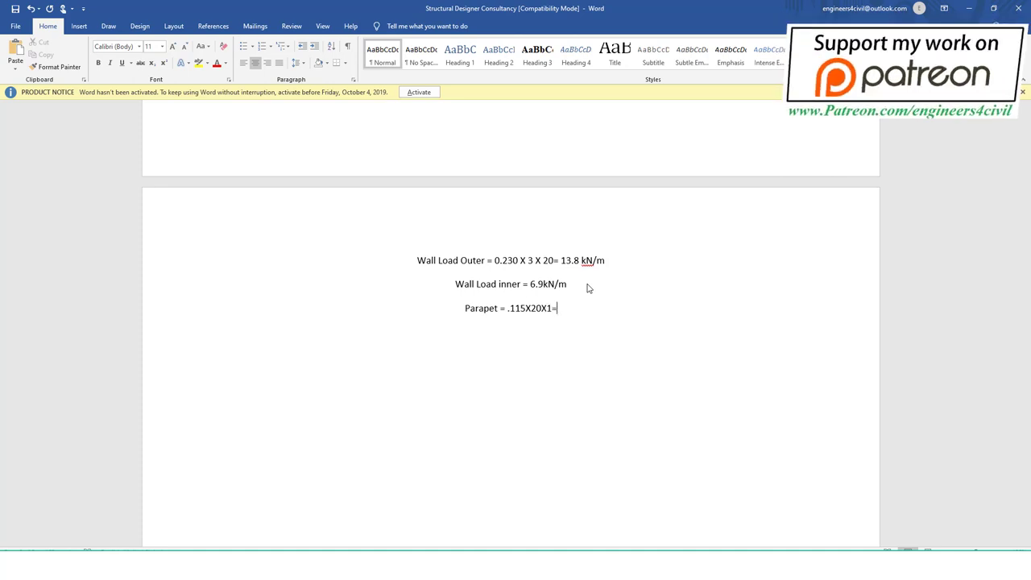
{"action": "key", "text": "alt+Tab"}
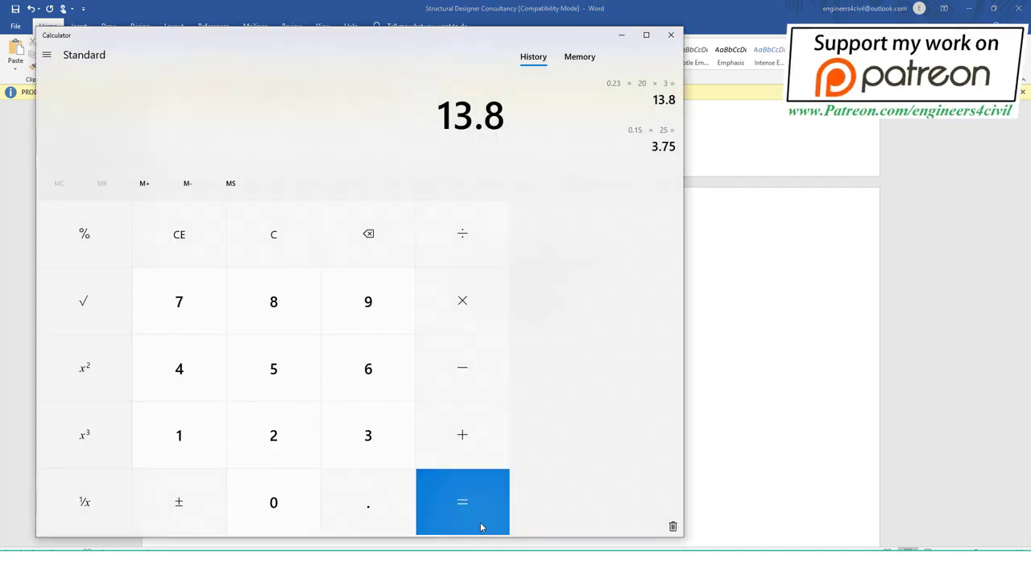
{"action": "type", "text": ".11"}
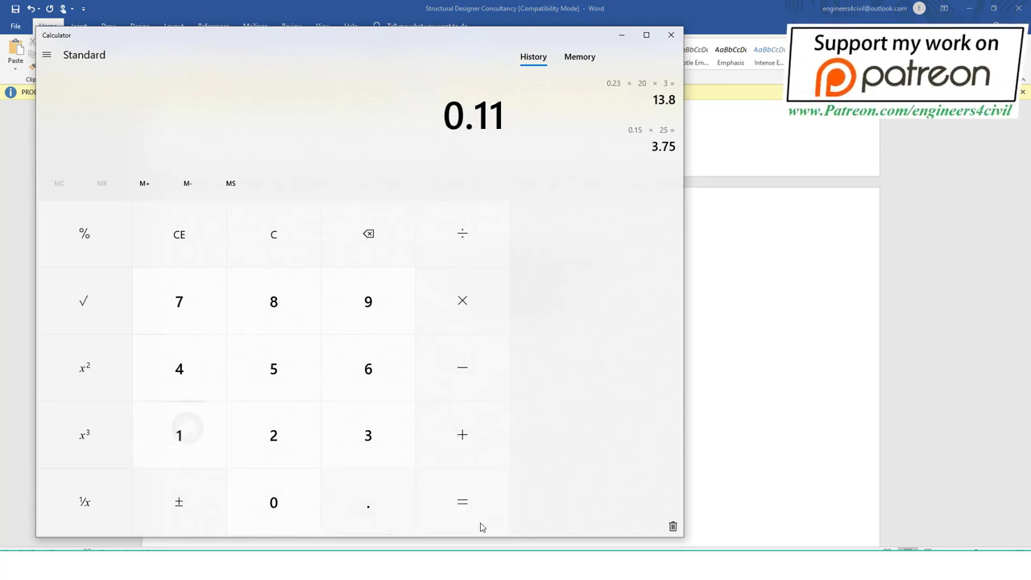
{"action": "type", "text": "5*20"}
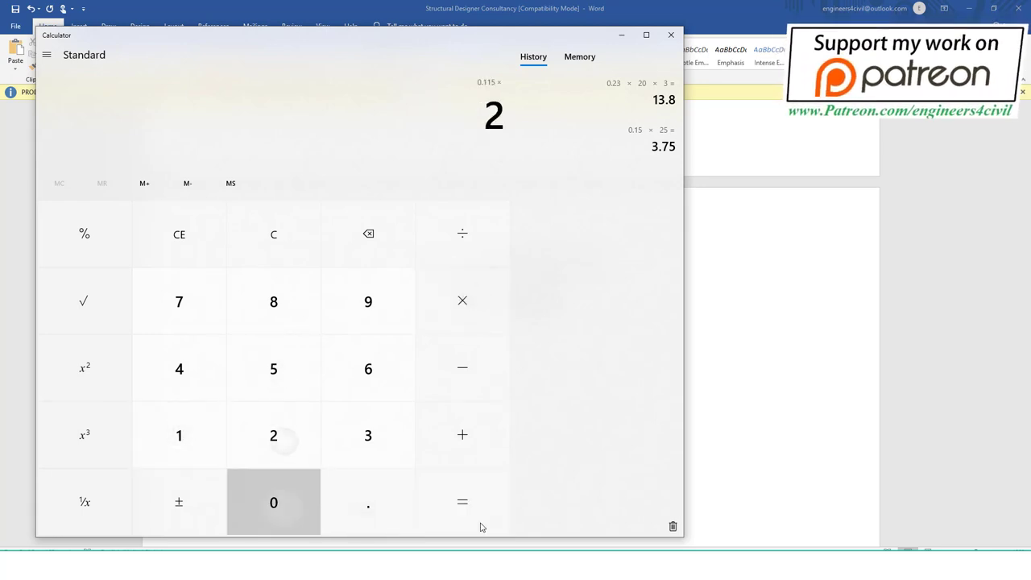
{"action": "key", "text": "Return"}
{"action": "left_click", "coordinate": [624, 37]}
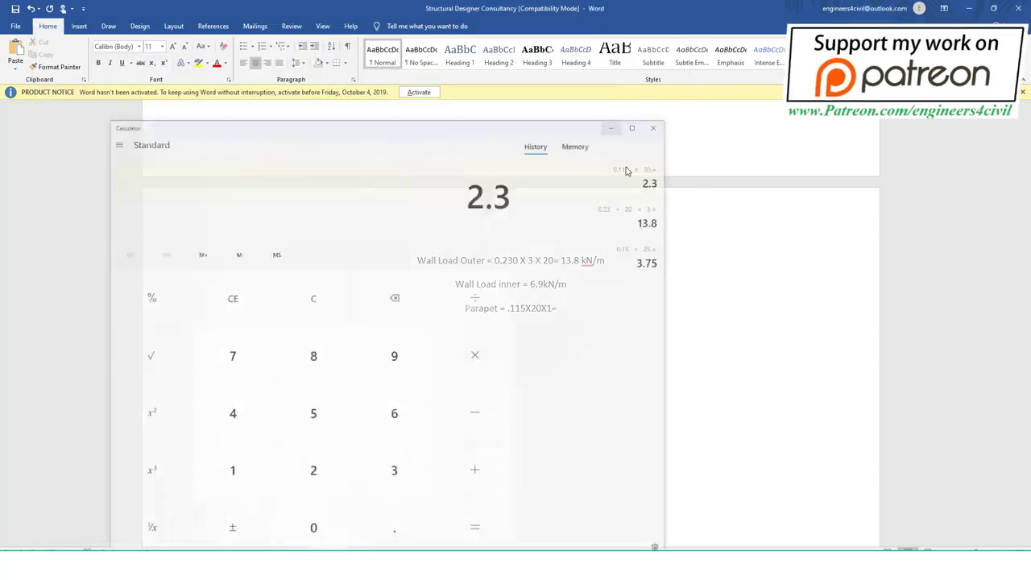
Step: Finish the parapet line with 2.3kN/m, then return to STAAD.Pro and save the modified model
{"action": "type", "text": "2."}
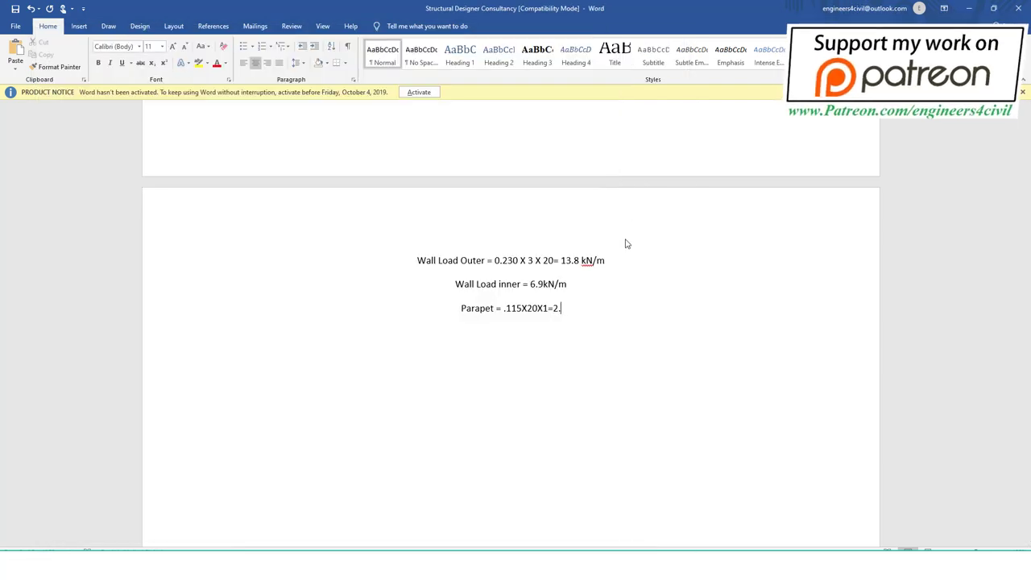
{"action": "type", "text": "3kN/"}
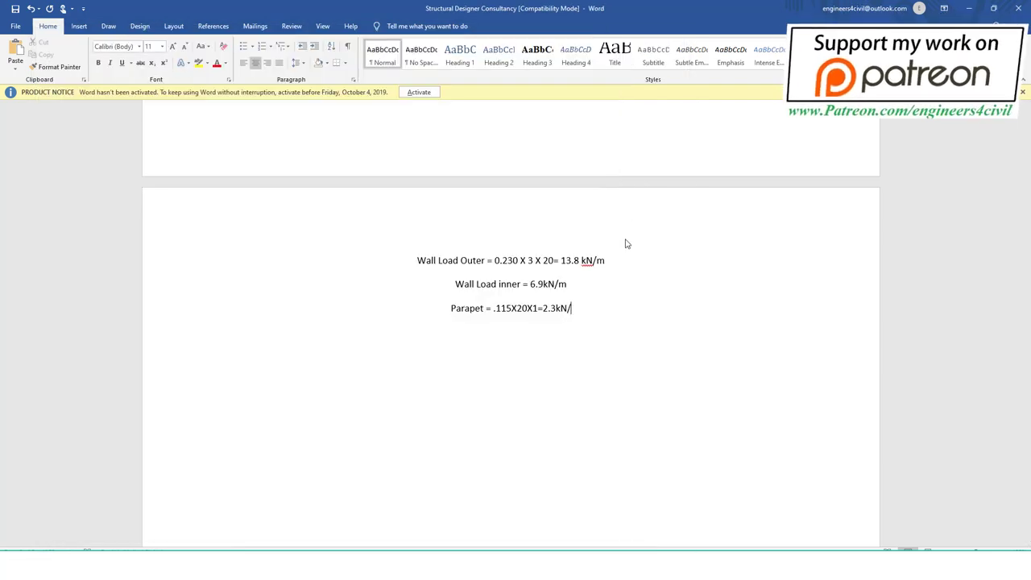
{"action": "type", "text": "m"}
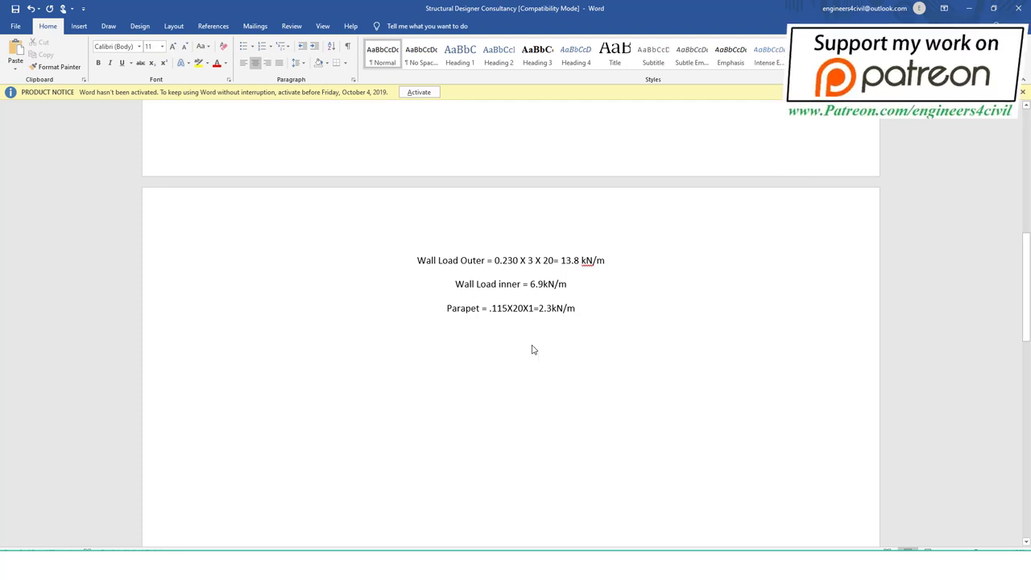
{"action": "left_click", "coordinate": [434, 545]}
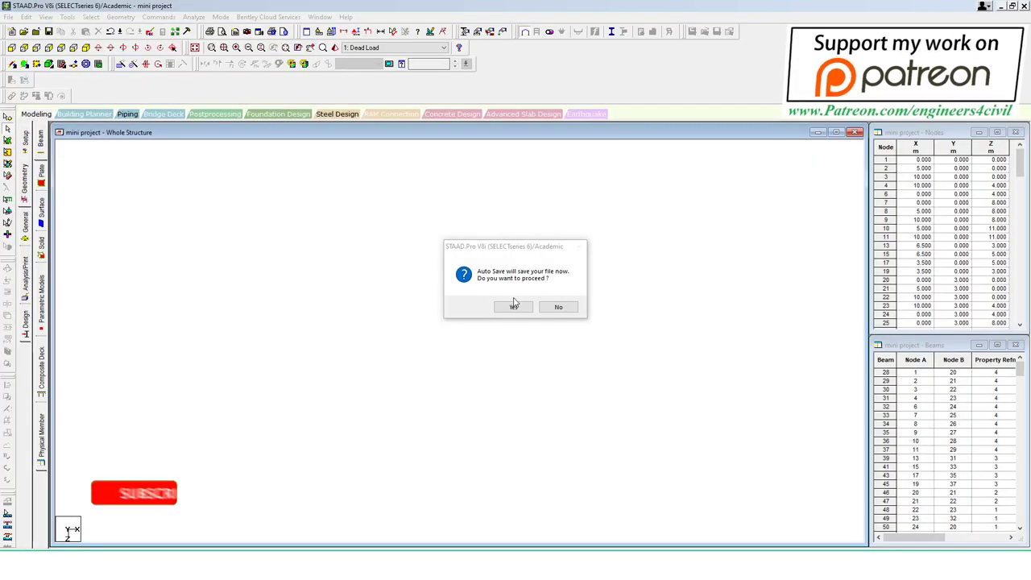
{"action": "left_click", "coordinate": [514, 306]}
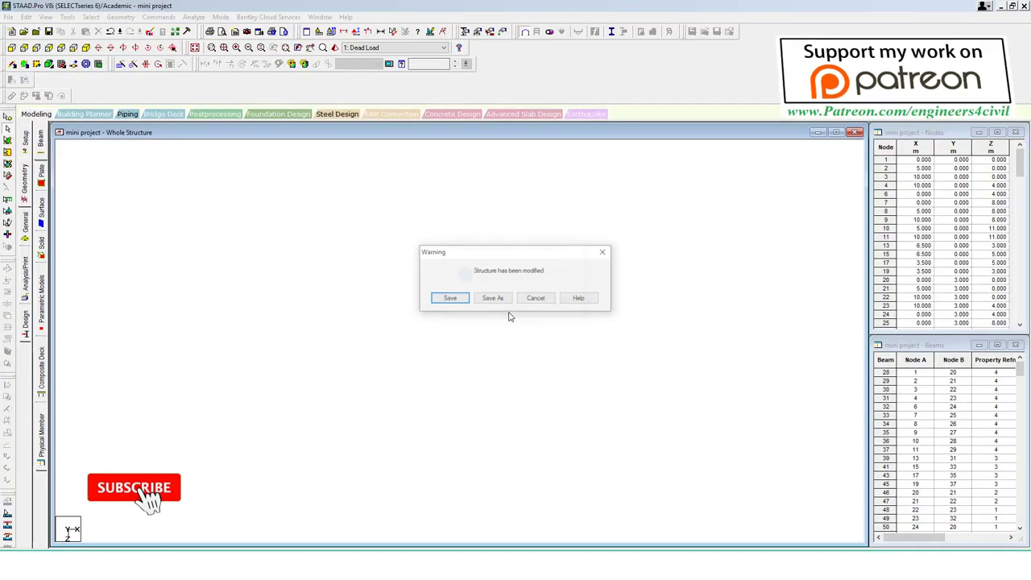
{"action": "left_click", "coordinate": [449, 299]}
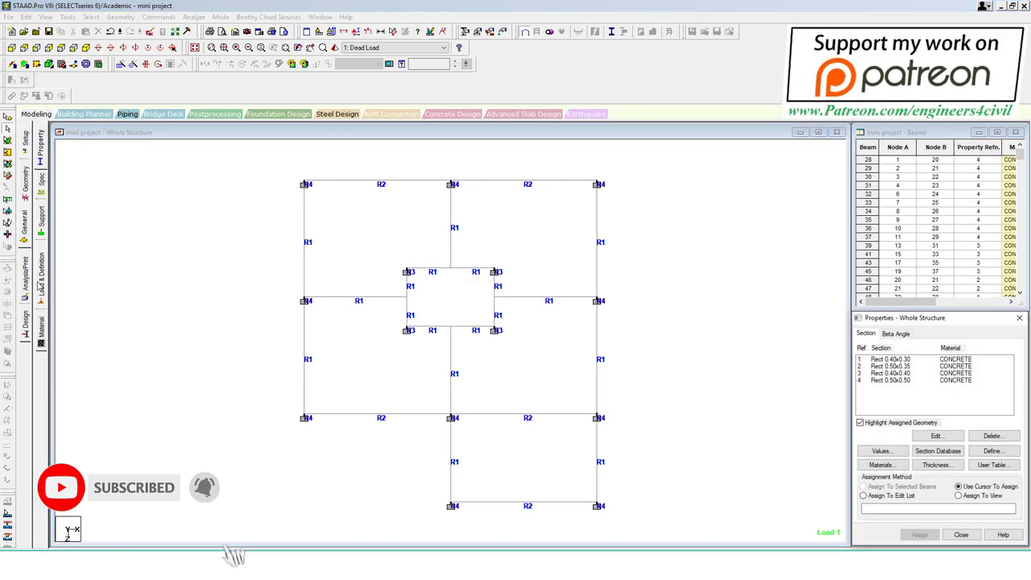
Step: Add a uniform GY member load of -13.8 kN/m to the Dead Load case
{"action": "left_click", "coordinate": [41, 278]}
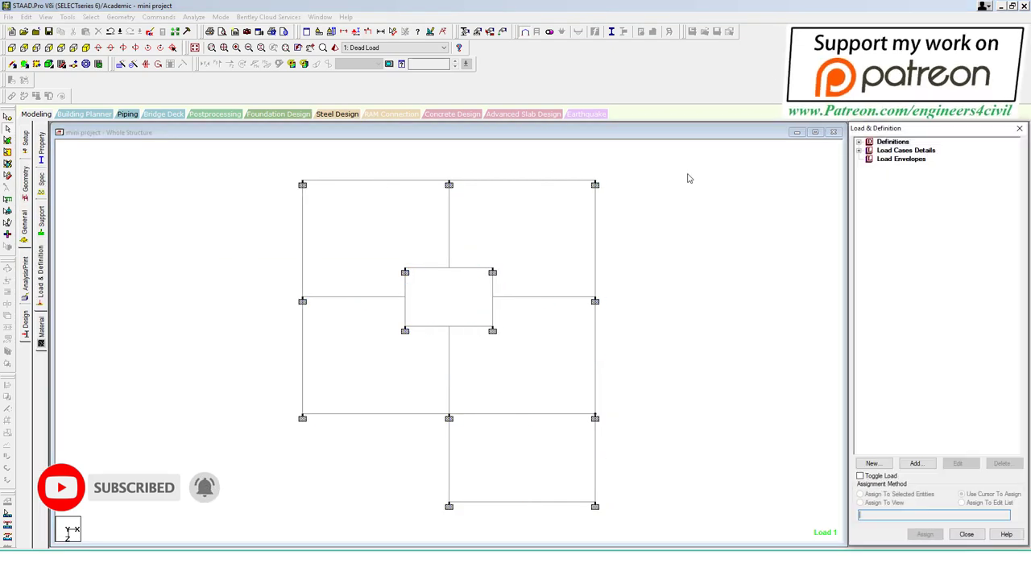
{"action": "left_click", "coordinate": [859, 151]}
{"action": "left_click", "coordinate": [904, 159]}
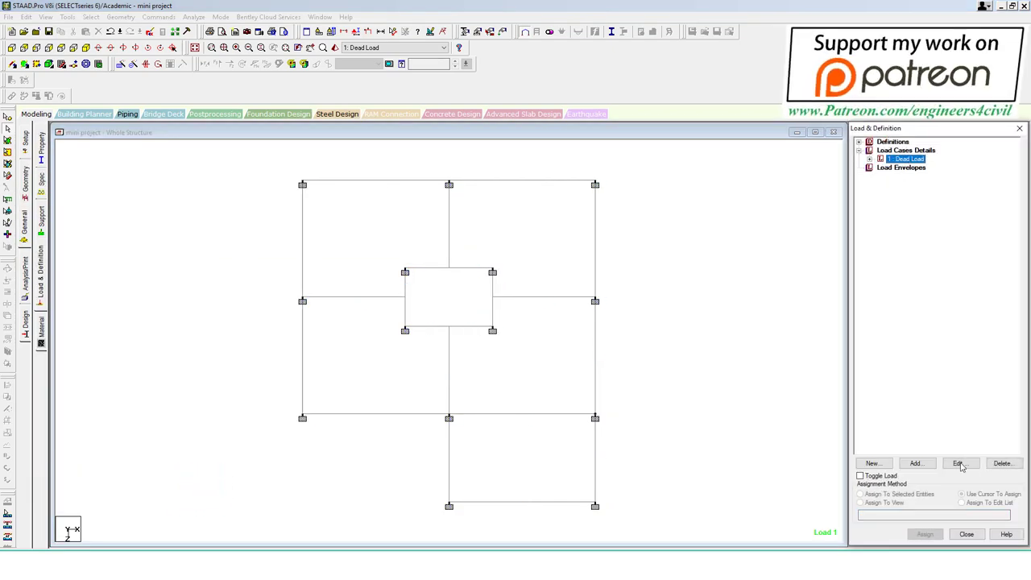
{"action": "left_click", "coordinate": [916, 464]}
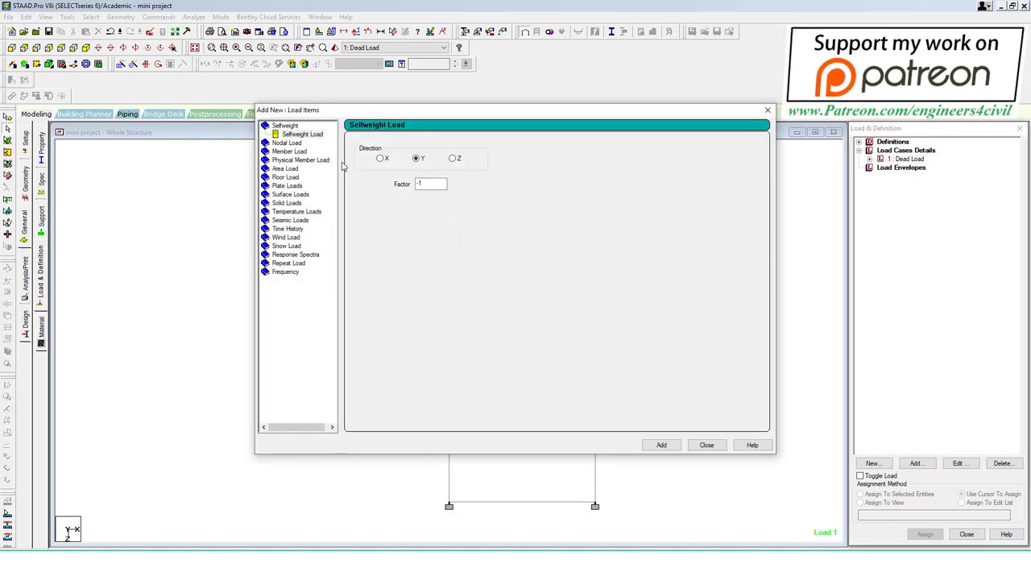
{"action": "left_click", "coordinate": [292, 151]}
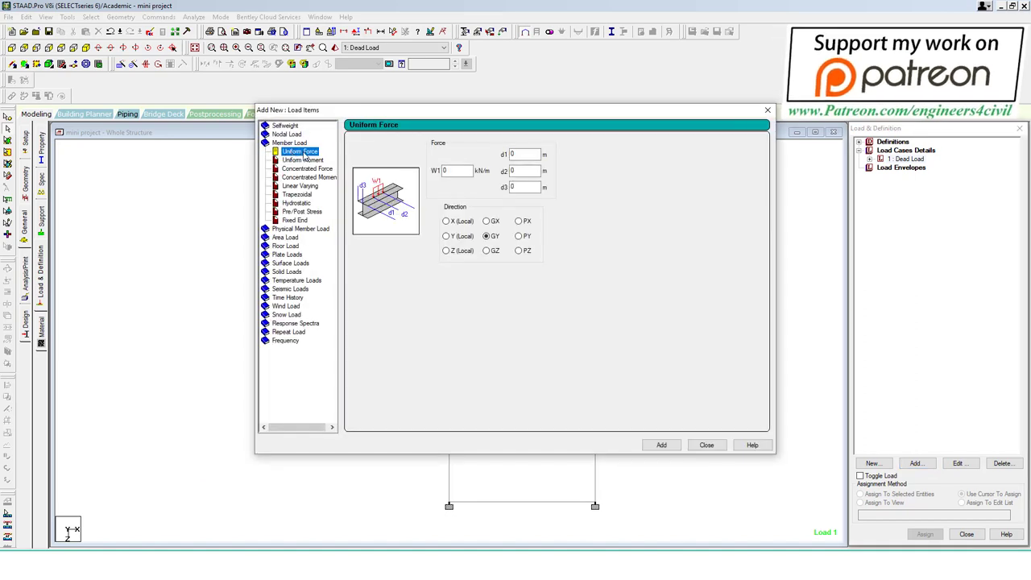
{"action": "double_click", "coordinate": [456, 171]}
{"action": "type", "text": "-13.8"}
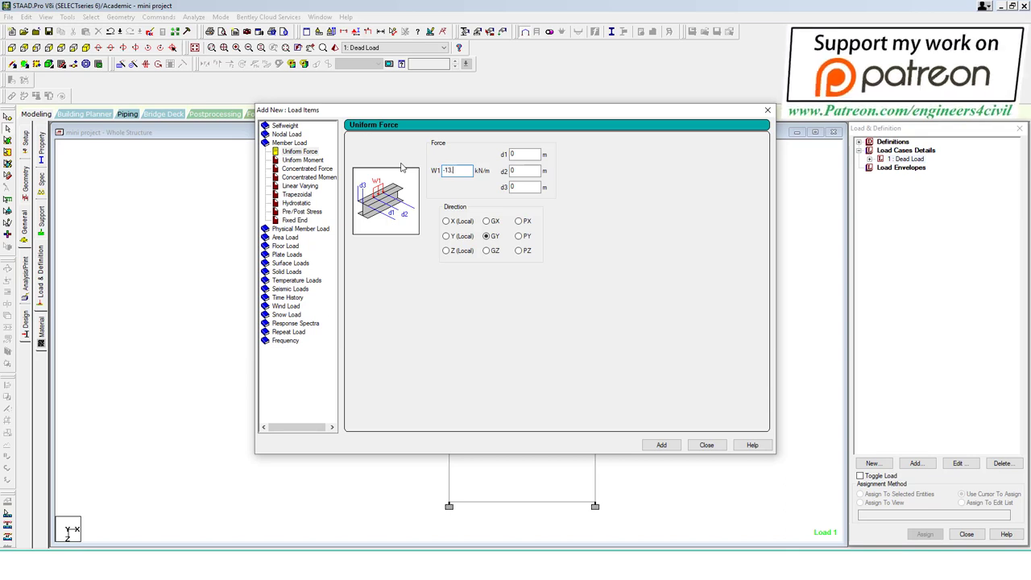
{"action": "left_click", "coordinate": [661, 445]}
Step: Add two more uniform member loads of -6.9 and -2.3 kN/m, then close
{"action": "double_click", "coordinate": [449, 174]}
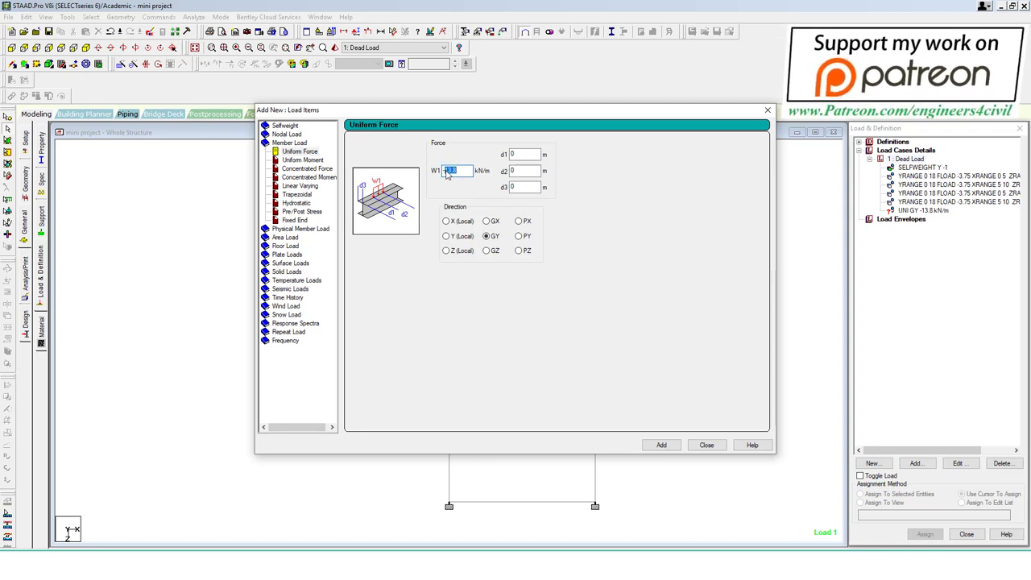
{"action": "type", "text": "-6.9"}
{"action": "left_click", "coordinate": [661, 444]}
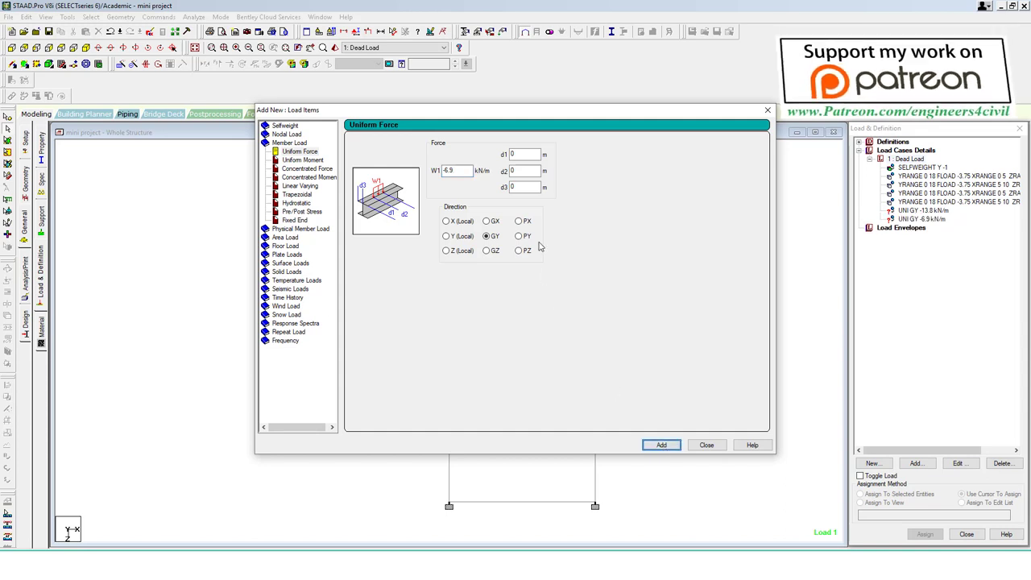
{"action": "double_click", "coordinate": [451, 174]}
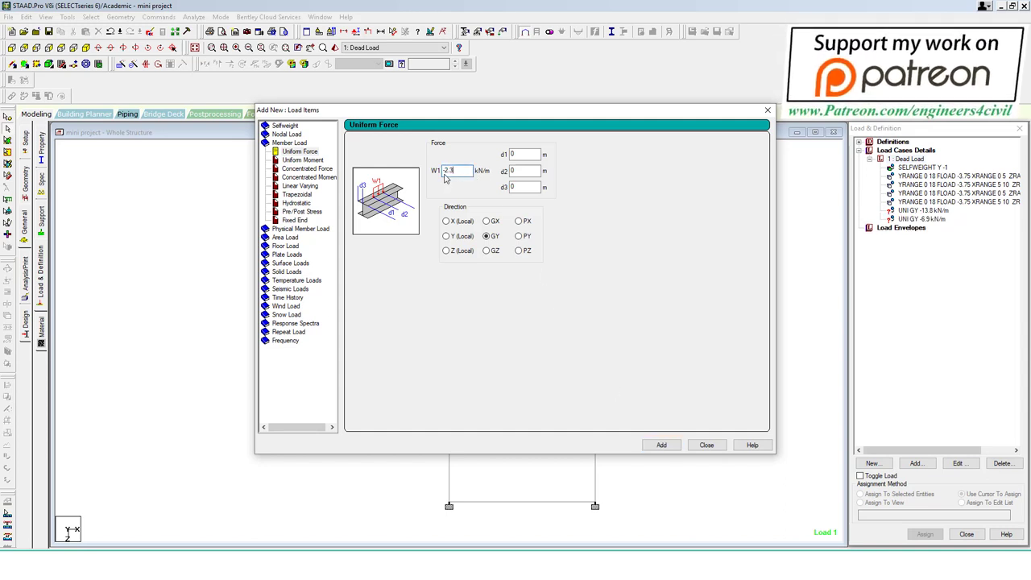
{"action": "type", "text": "-2.3"}
{"action": "left_click", "coordinate": [661, 445]}
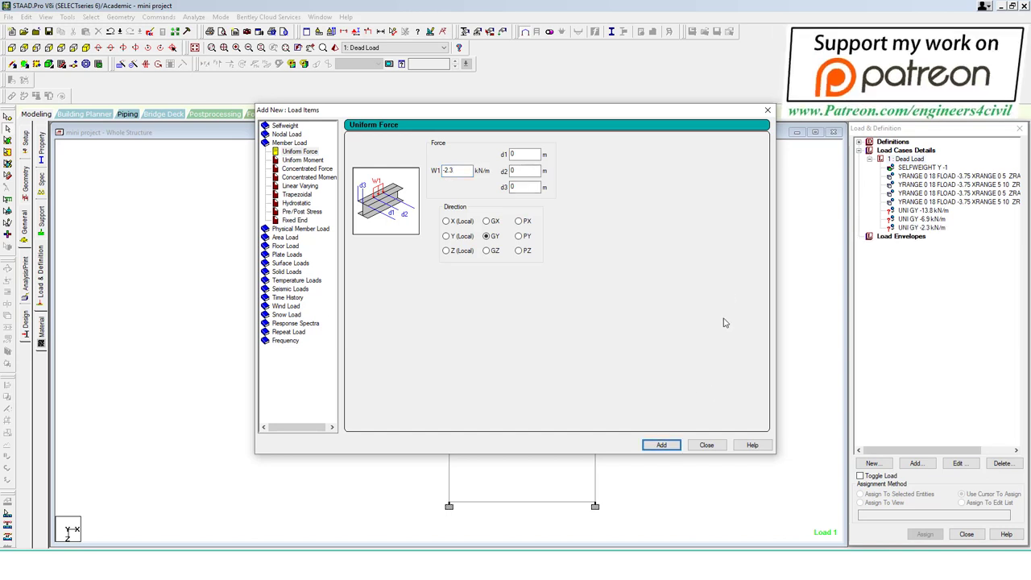
{"action": "left_click", "coordinate": [709, 446]}
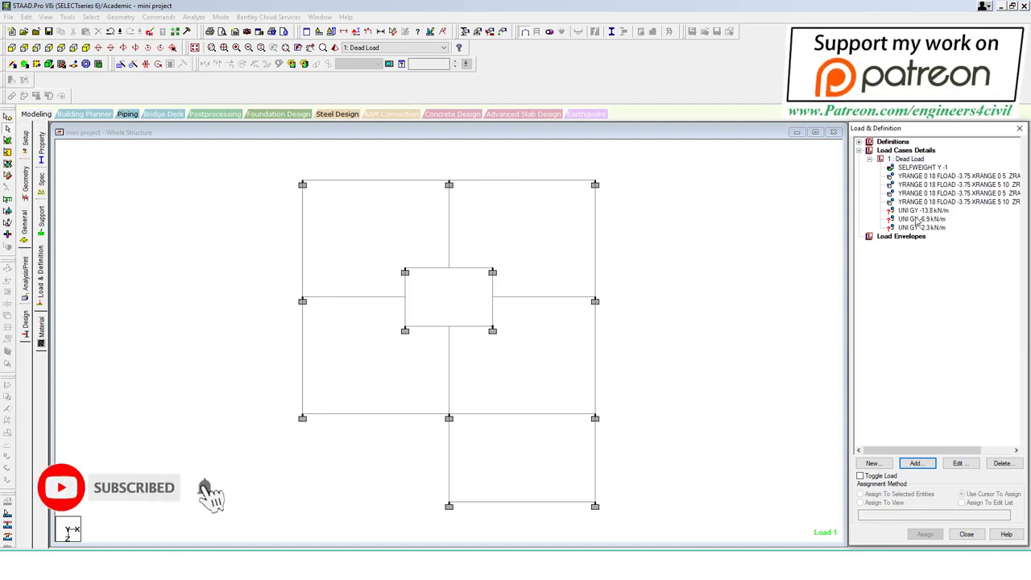
Step: Isolate the lower floor's beams and columns in a new view and show it from the top
{"action": "left_click", "coordinate": [926, 211]}
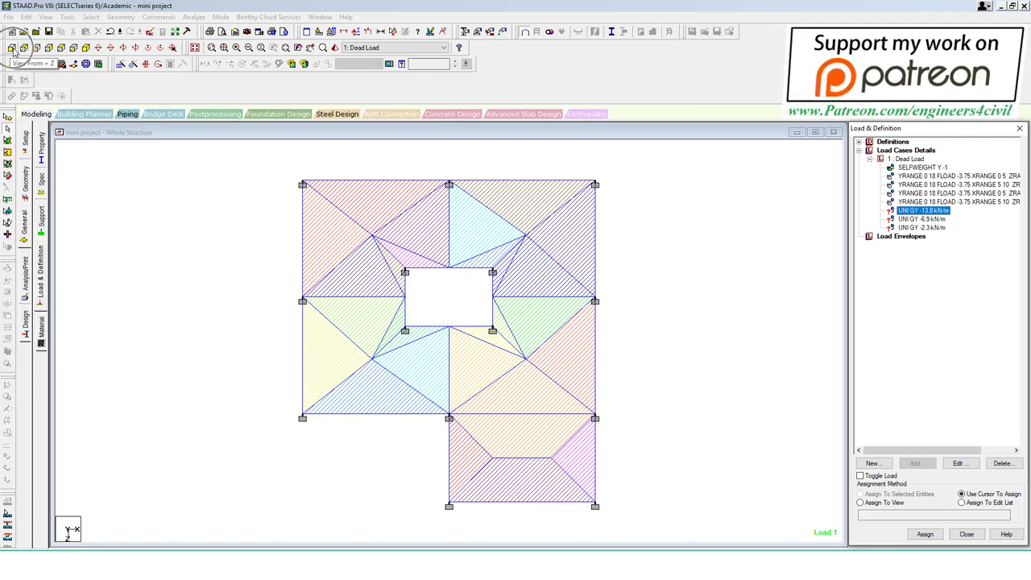
{"action": "left_click", "coordinate": [11, 48]}
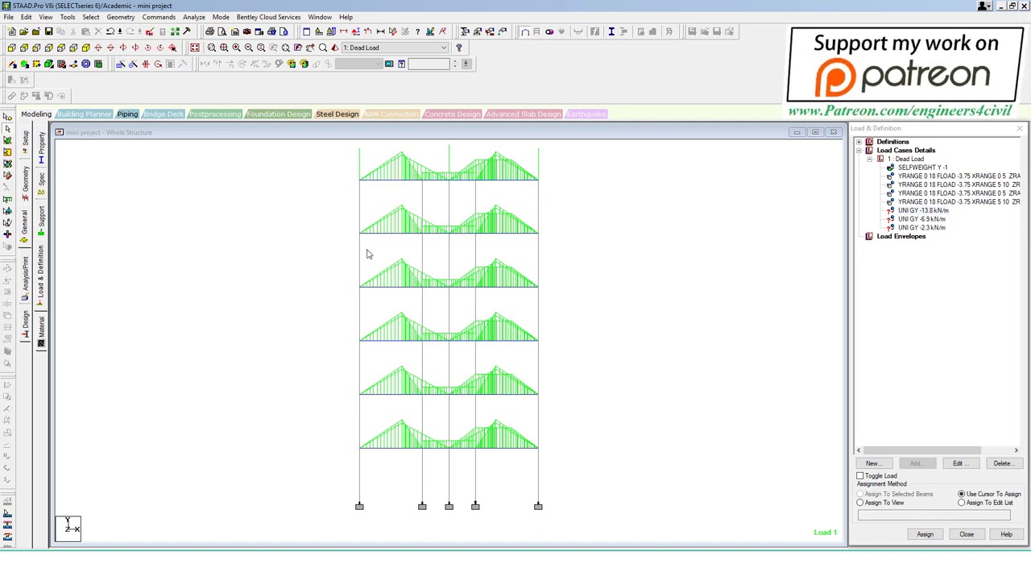
{"action": "left_click_drag", "start_coordinate": [560, 516], "coordinate": [347, 219]}
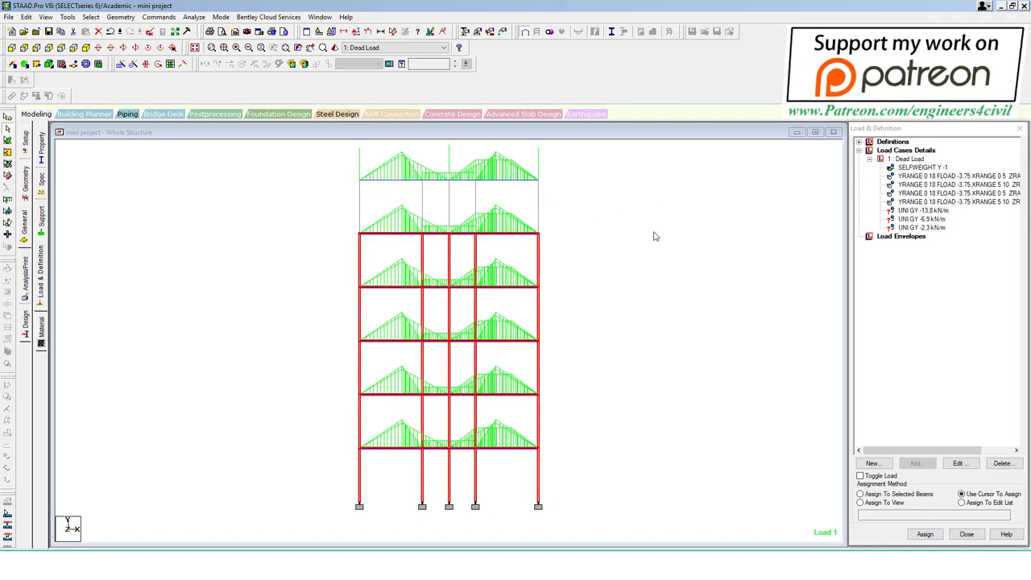
{"action": "right_click", "coordinate": [659, 208]}
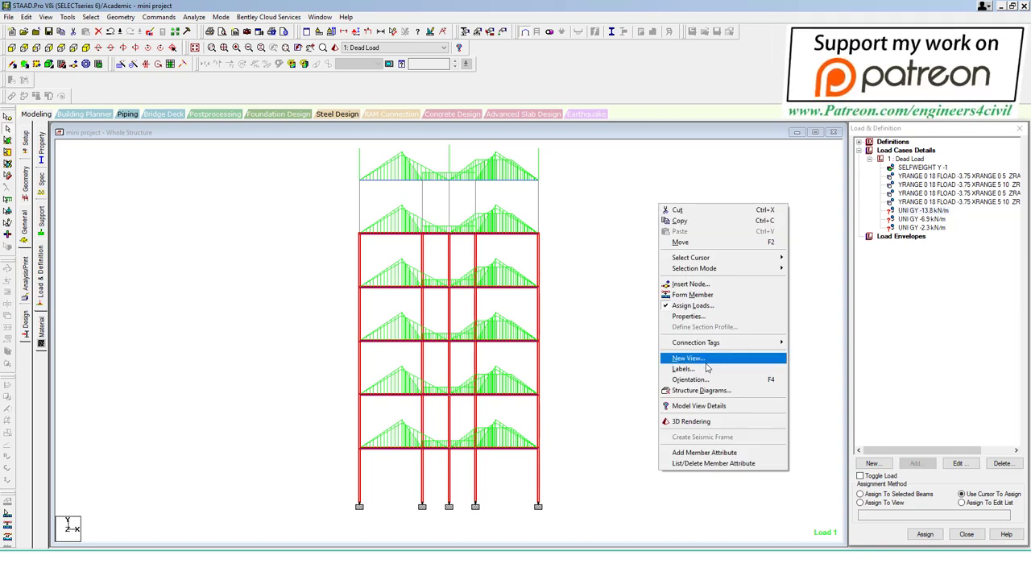
{"action": "left_click", "coordinate": [693, 358]}
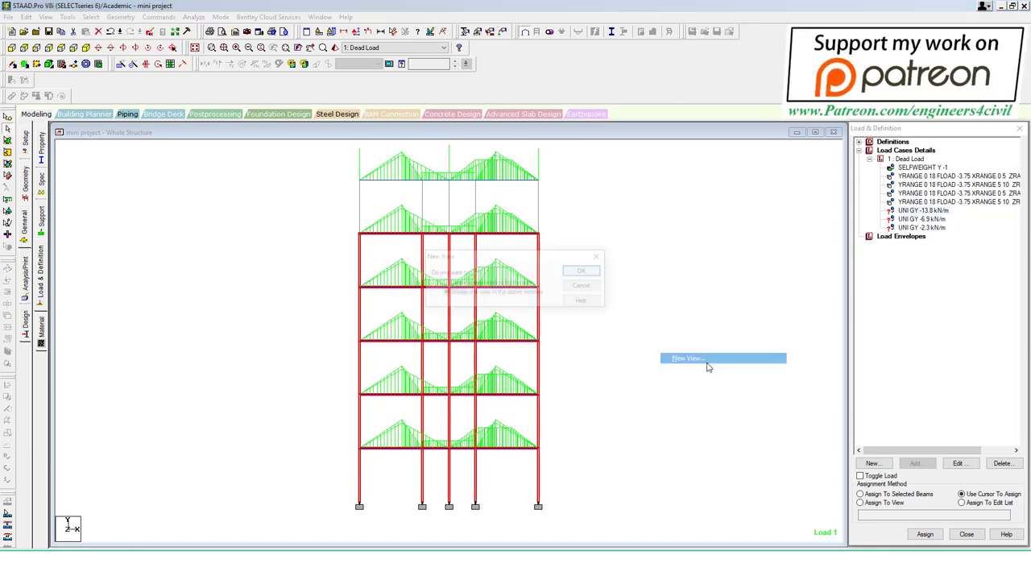
{"action": "left_click", "coordinate": [588, 275]}
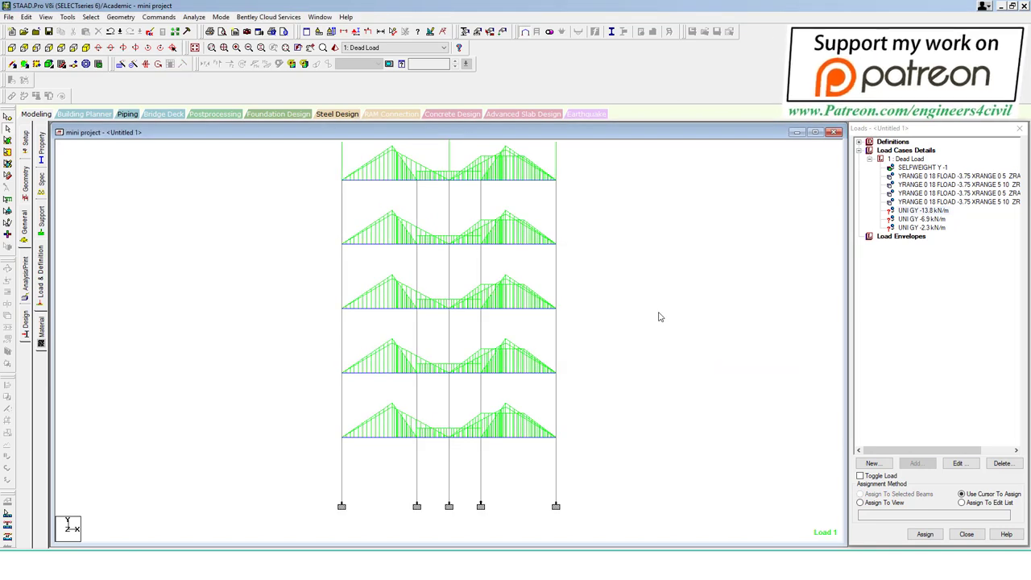
{"action": "left_click", "coordinate": [61, 48]}
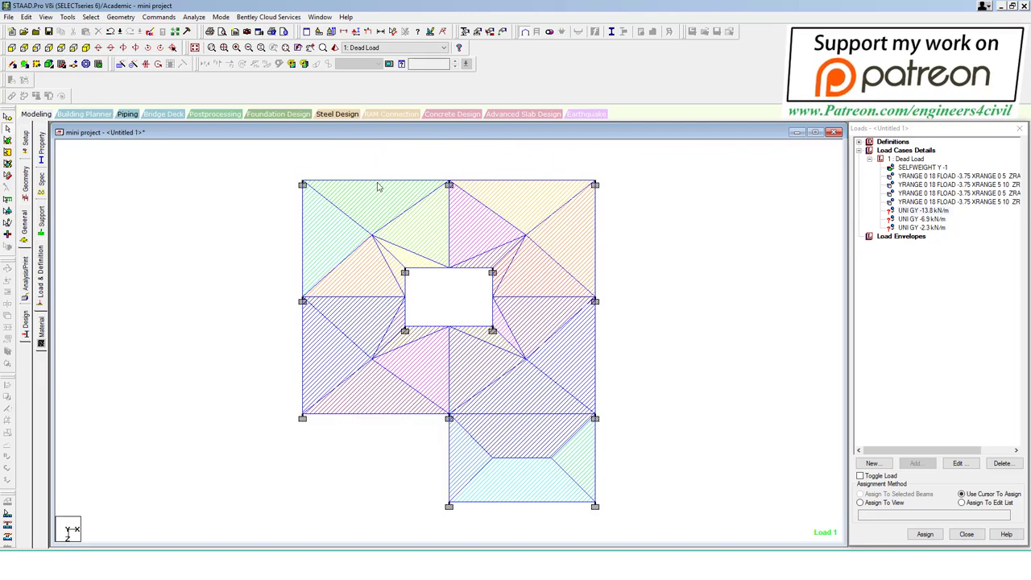
Step: Assign the -13.8 kN/m wall load to all outer perimeter beams of the floor
{"action": "left_click", "coordinate": [435, 183]}
{"action": "left_click", "coordinate": [543, 184], "text": "ctrl"}
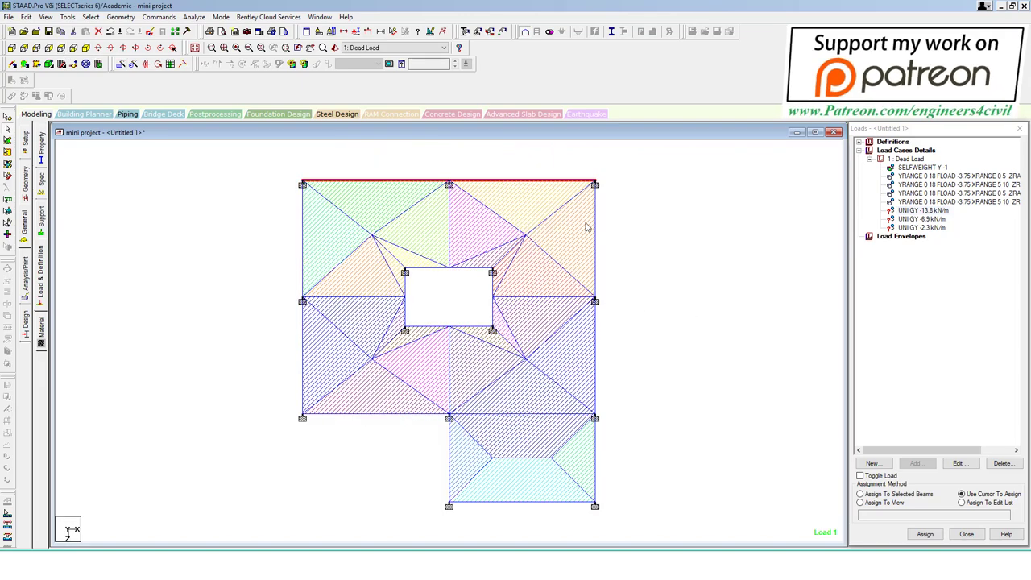
{"action": "left_click", "coordinate": [595, 229], "text": "ctrl"}
{"action": "left_click", "coordinate": [596, 359], "text": "ctrl"}
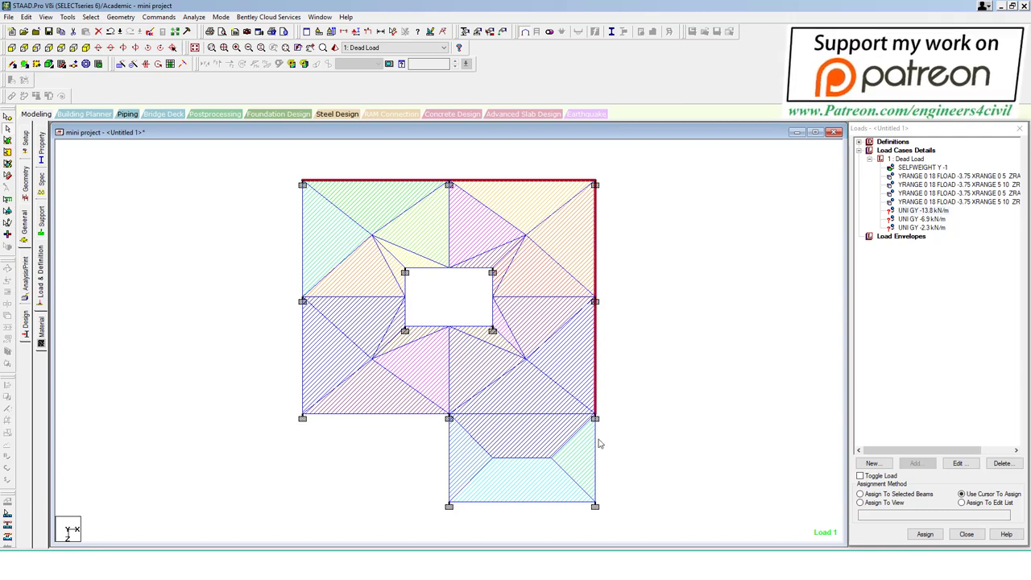
{"action": "left_click", "coordinate": [597, 442], "text": "ctrl"}
{"action": "left_click", "coordinate": [534, 506], "text": "ctrl"}
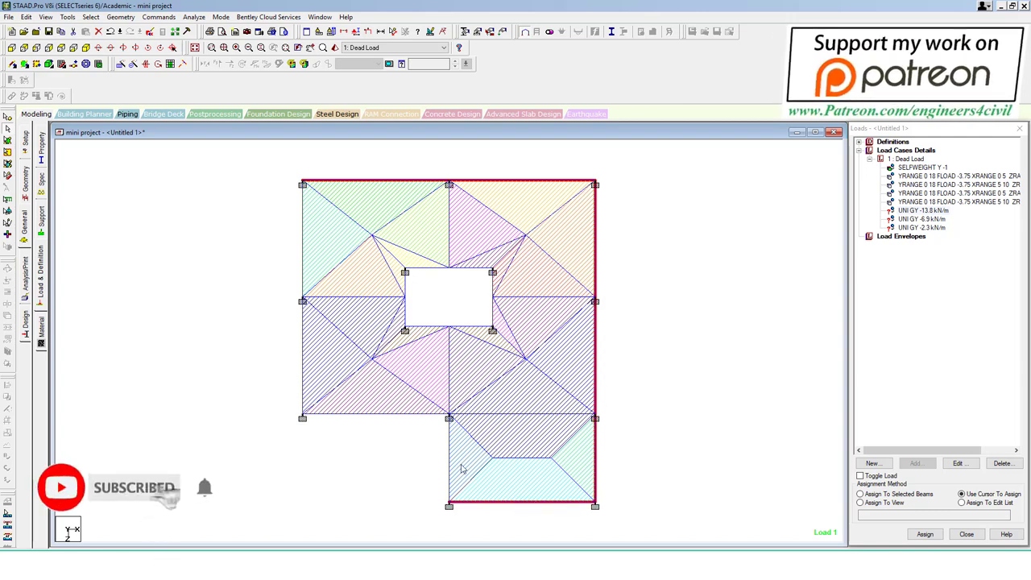
{"action": "left_click", "coordinate": [449, 447], "text": "ctrl"}
{"action": "left_click", "coordinate": [407, 418], "text": "ctrl"}
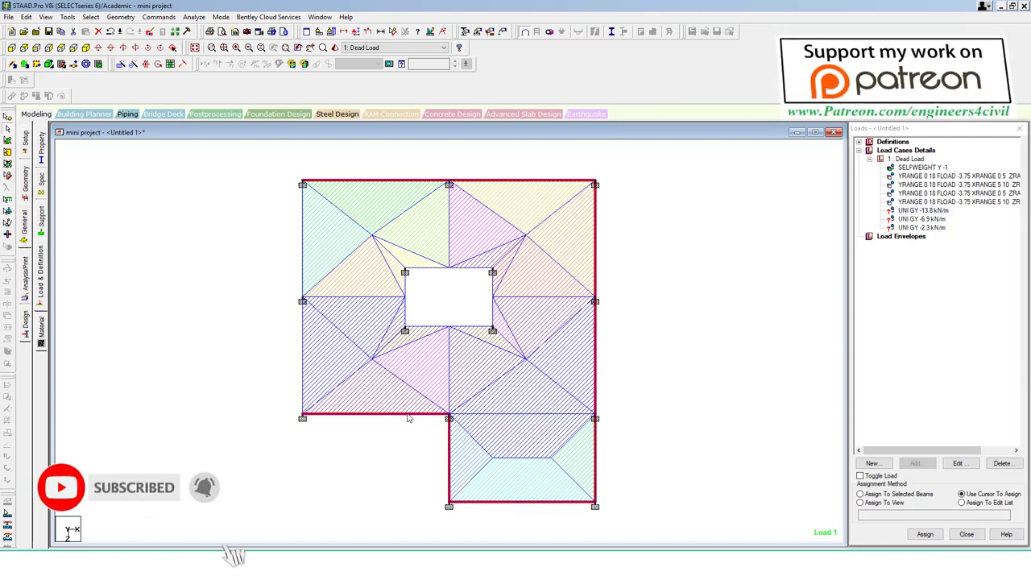
{"action": "left_click", "coordinate": [303, 358], "text": "ctrl"}
{"action": "left_click", "coordinate": [302, 270], "text": "ctrl"}
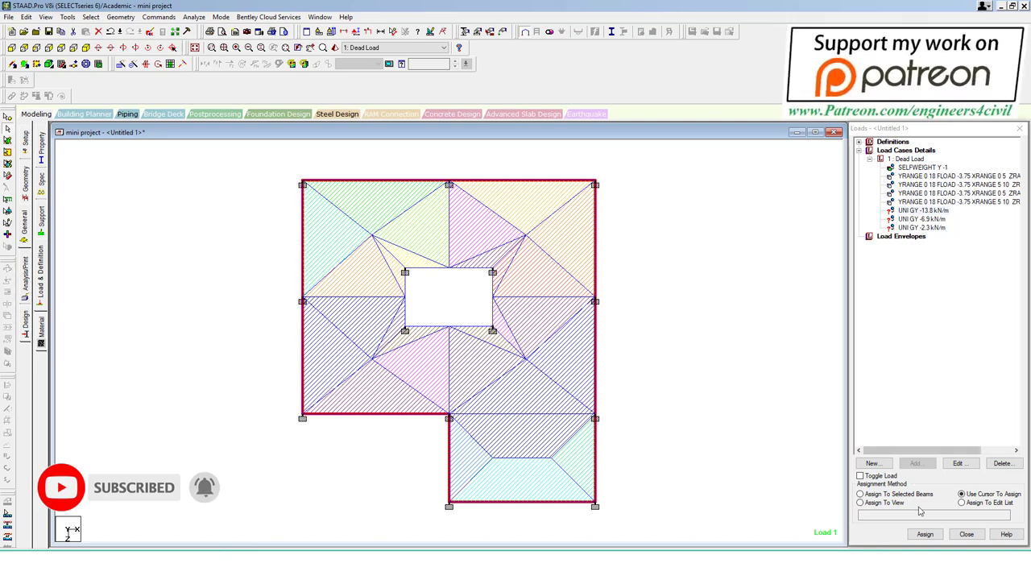
{"action": "left_click", "coordinate": [904, 495]}
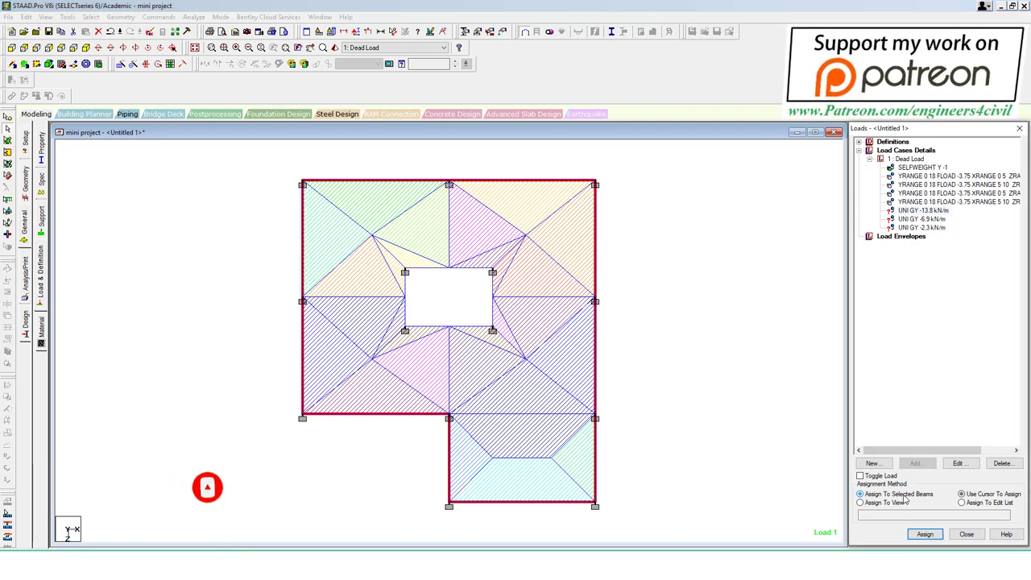
{"action": "left_click", "coordinate": [925, 534]}
{"action": "left_click", "coordinate": [955, 362]}
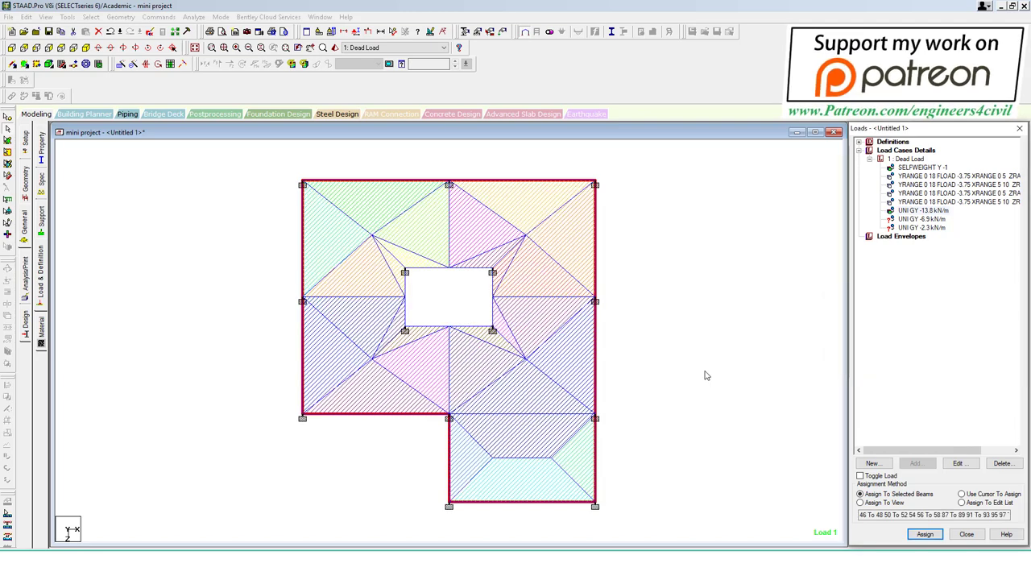
Step: Assign the same wall load to the beams around the central opening
{"action": "left_click", "coordinate": [453, 268]}
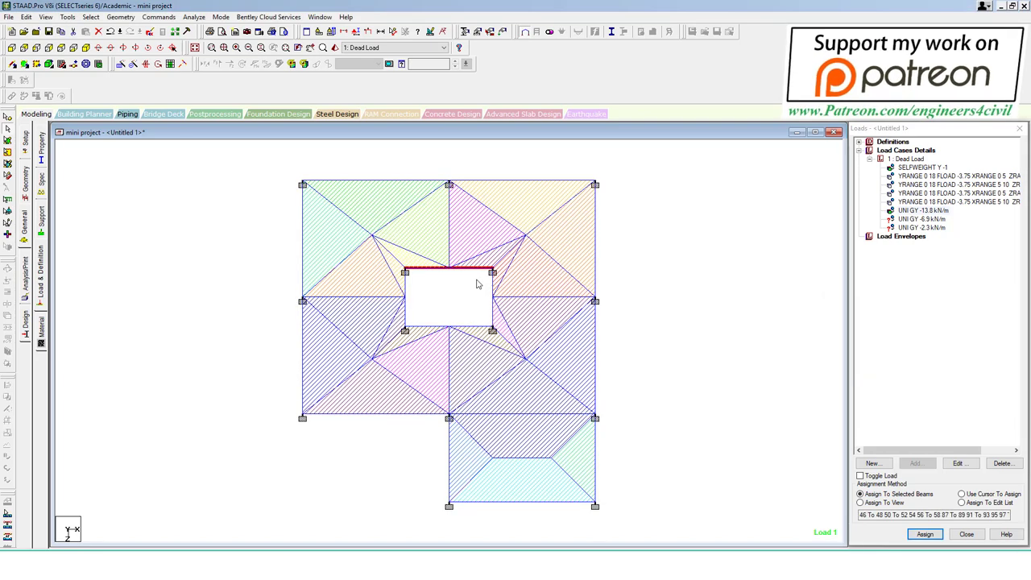
{"action": "left_click", "coordinate": [493, 300], "text": "ctrl"}
{"action": "left_click", "coordinate": [480, 329], "text": "ctrl"}
{"action": "left_click", "coordinate": [429, 328], "text": "ctrl"}
{"action": "left_click", "coordinate": [405, 316], "text": "ctrl"}
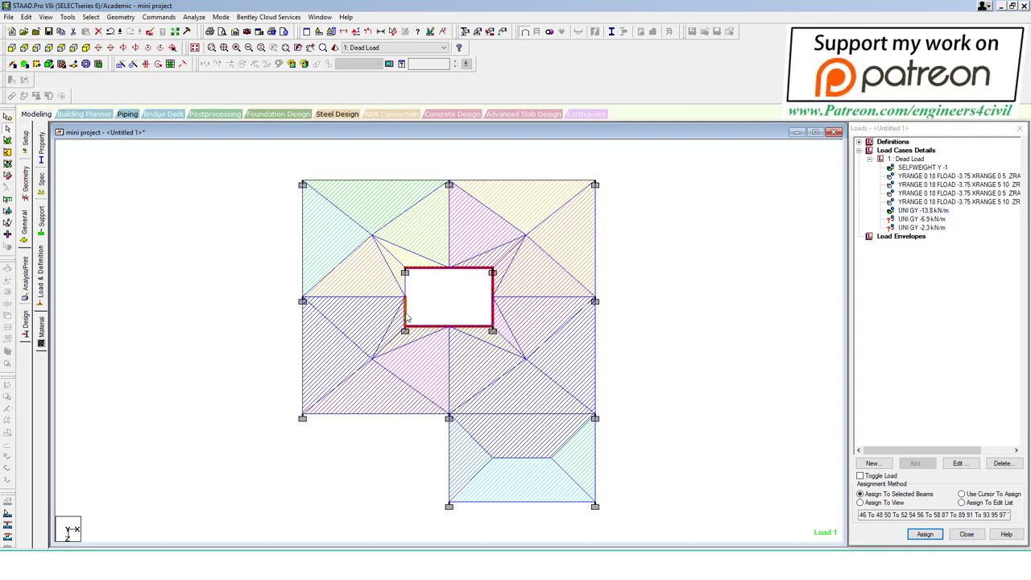
{"action": "left_click", "coordinate": [405, 287], "text": "ctrl"}
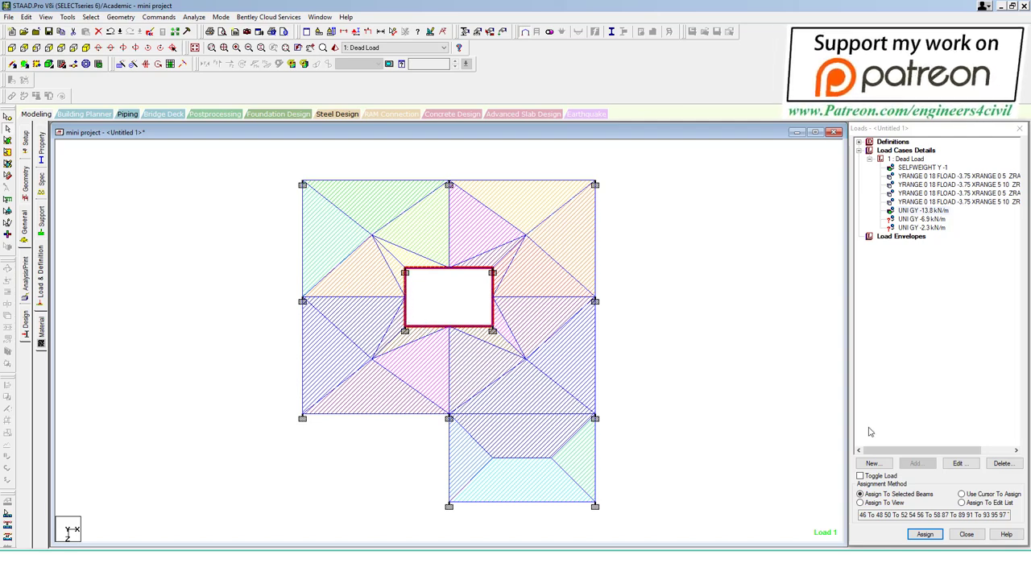
{"action": "left_click", "coordinate": [925, 534]}
{"action": "left_click", "coordinate": [956, 363]}
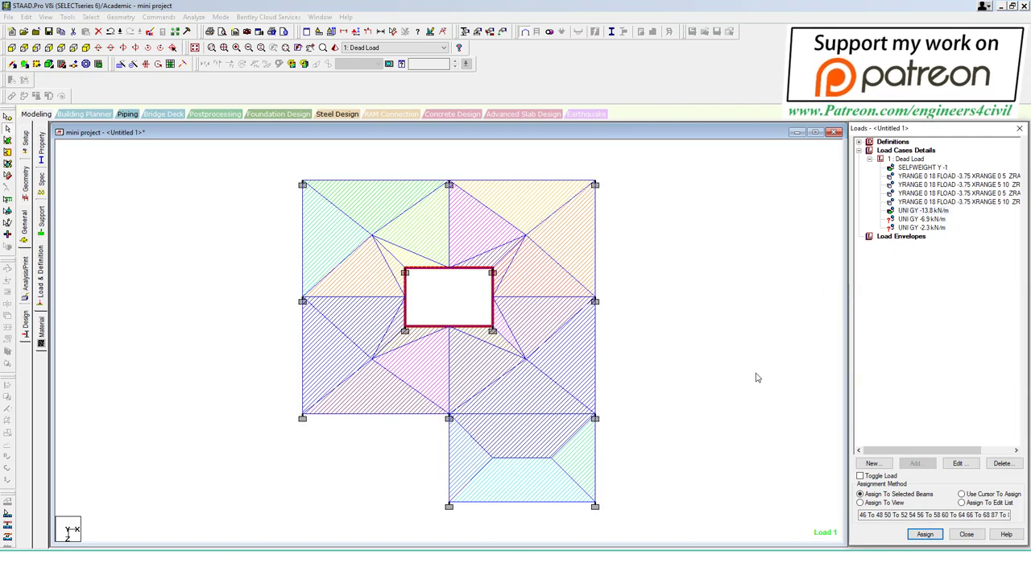
{"action": "left_click", "coordinate": [920, 220]}
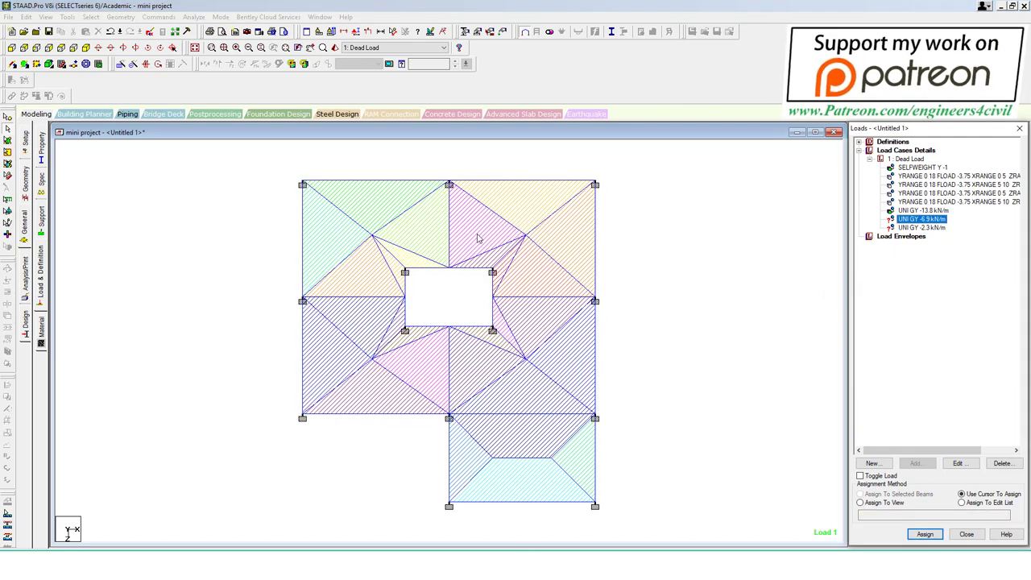
Step: Assign the UNI GY -6.9 kN/m load to the five interior beams, then display the whole structure
{"action": "left_click", "coordinate": [450, 229]}
{"action": "left_click", "coordinate": [551, 299]}
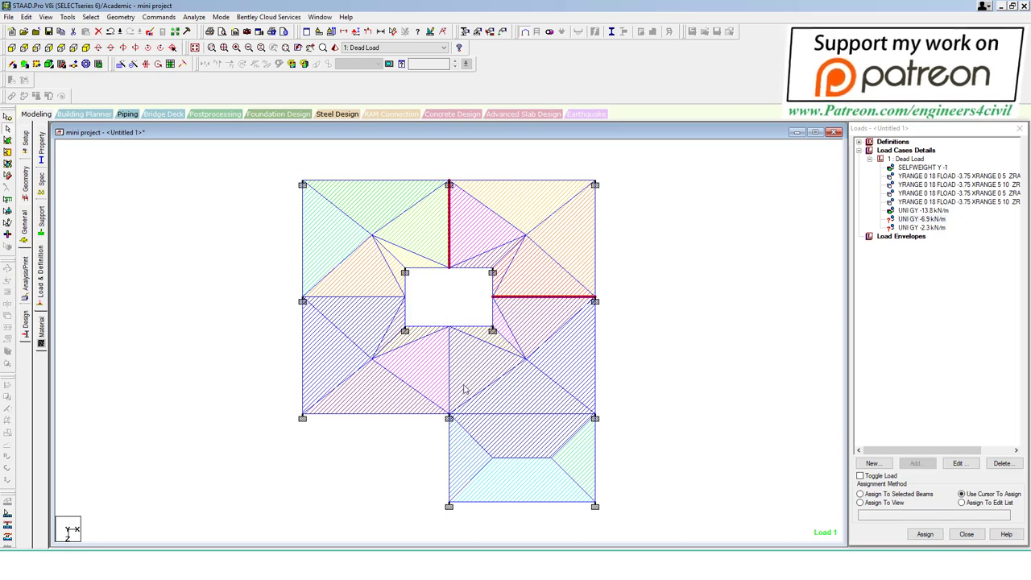
{"action": "left_click", "coordinate": [449, 373]}
{"action": "left_click", "coordinate": [508, 416]}
{"action": "left_click", "coordinate": [367, 298]}
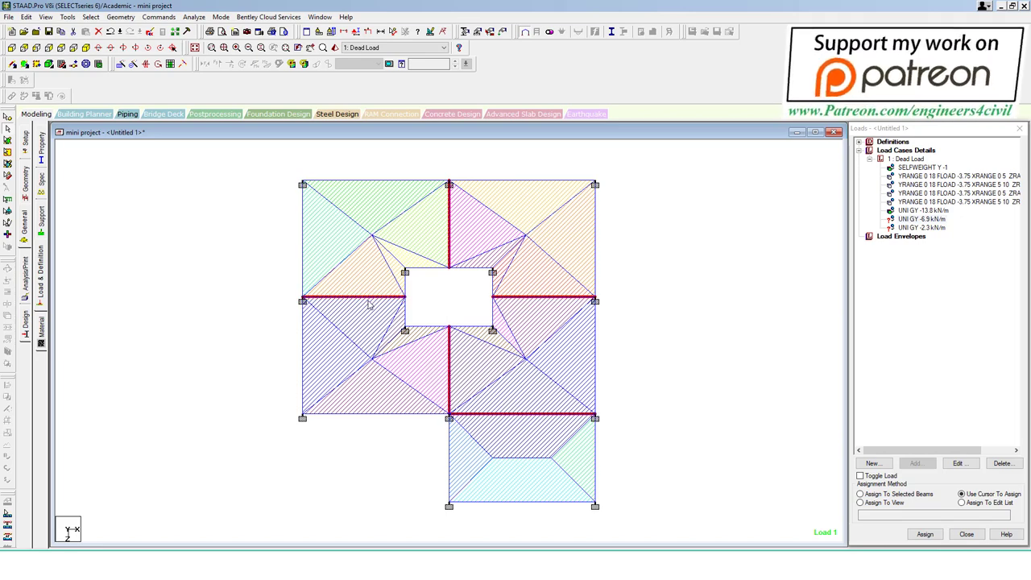
{"action": "left_click", "coordinate": [927, 494]}
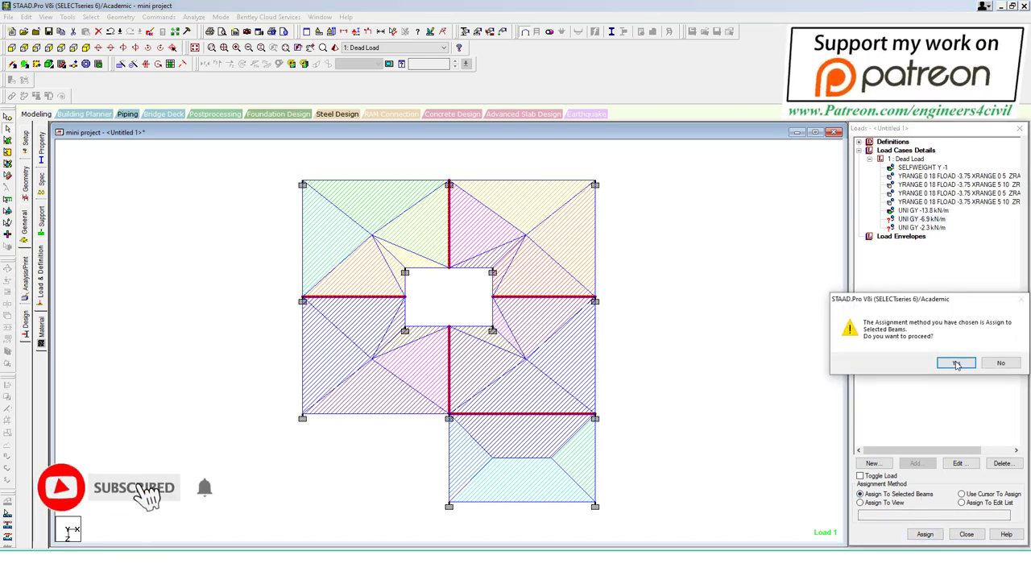
{"action": "left_click", "coordinate": [955, 363]}
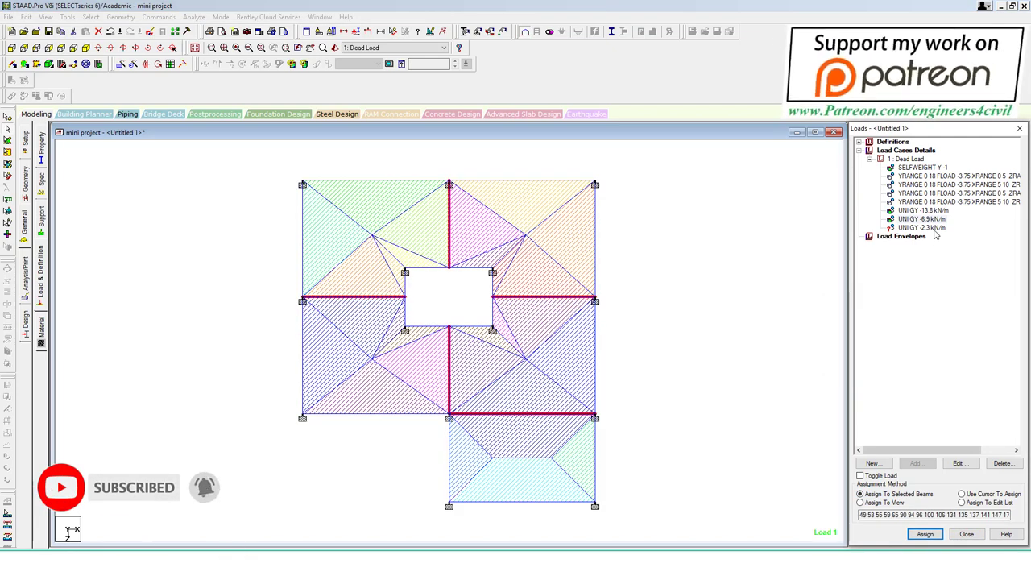
{"action": "left_click", "coordinate": [195, 49]}
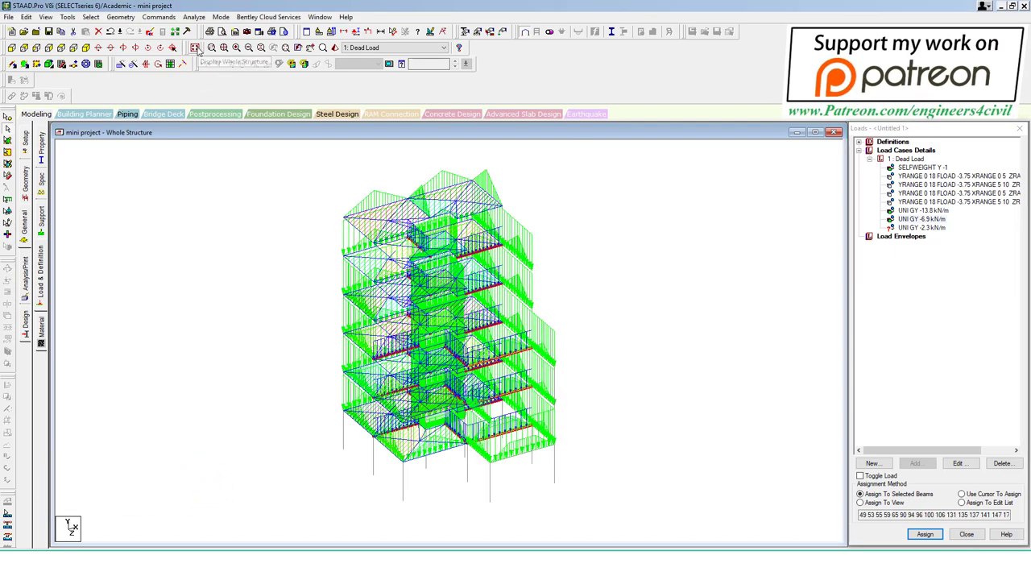
Step: Isolate the roof beams in a new view and show it in isometric
{"action": "left_click", "coordinate": [11, 48]}
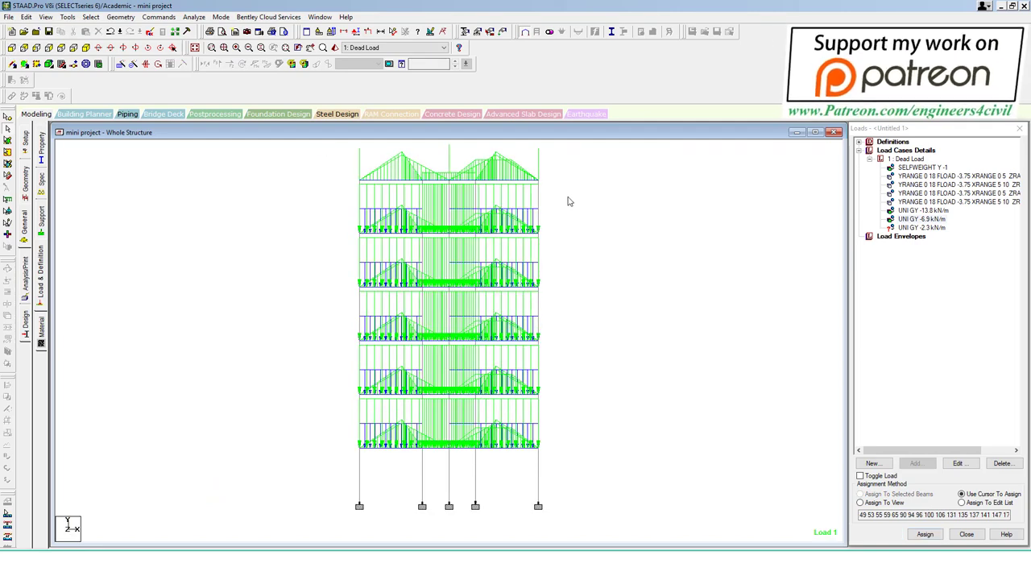
{"action": "right_click", "coordinate": [629, 200]}
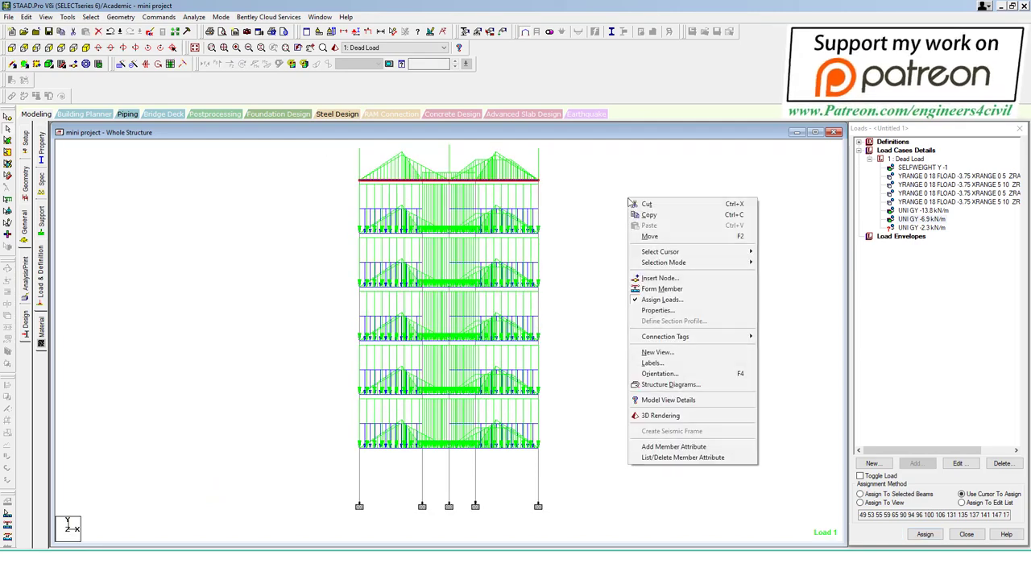
{"action": "left_click", "coordinate": [671, 353]}
{"action": "left_click", "coordinate": [596, 272]}
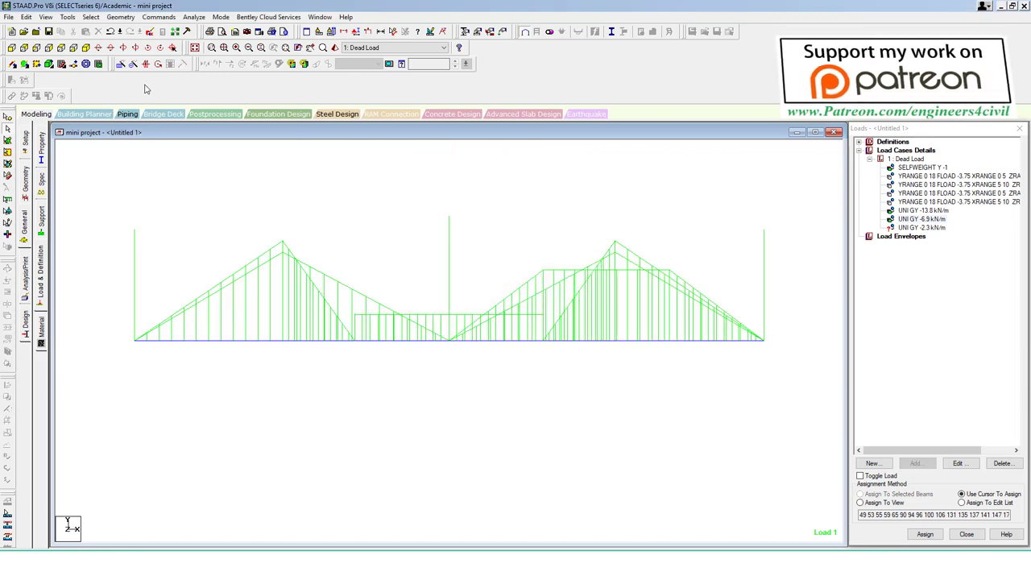
{"action": "left_click", "coordinate": [86, 48]}
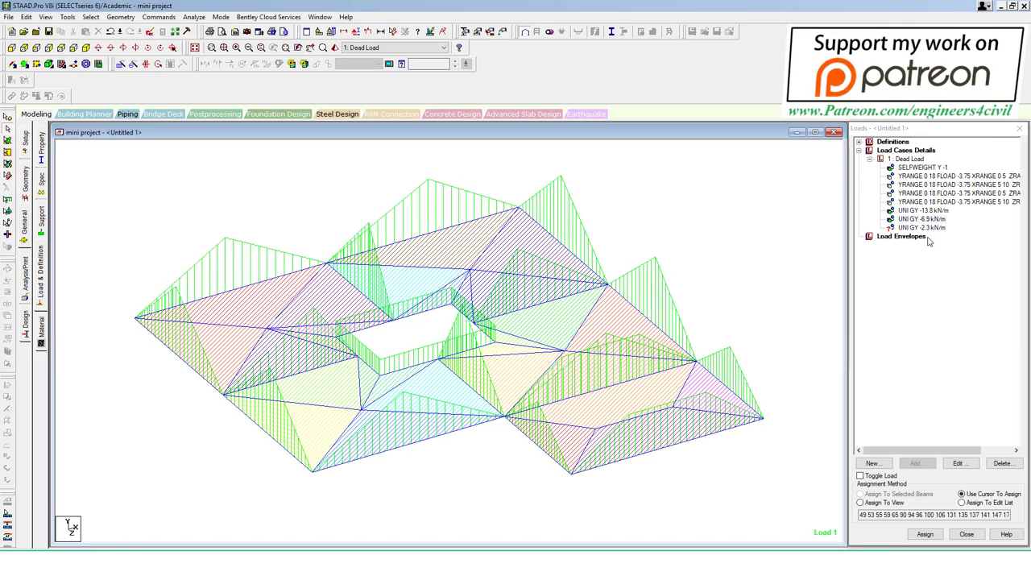
Step: Assign the UNI GY -2.3 kN/m load to the roof edge beams, including front beams 251–263
{"action": "left_click", "coordinate": [922, 228]}
{"action": "left_click", "coordinate": [926, 534]}
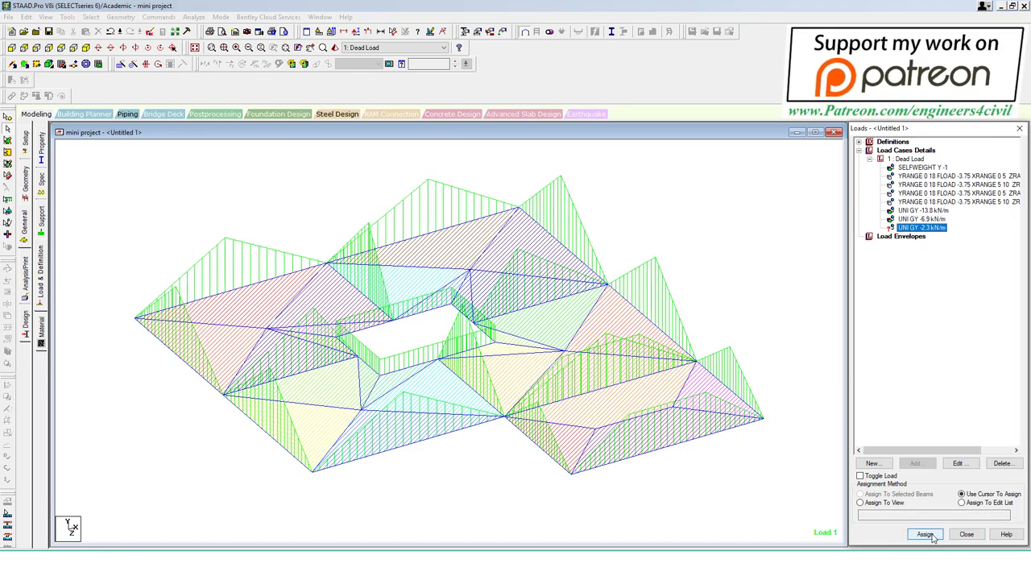
{"action": "left_click", "coordinate": [927, 535]}
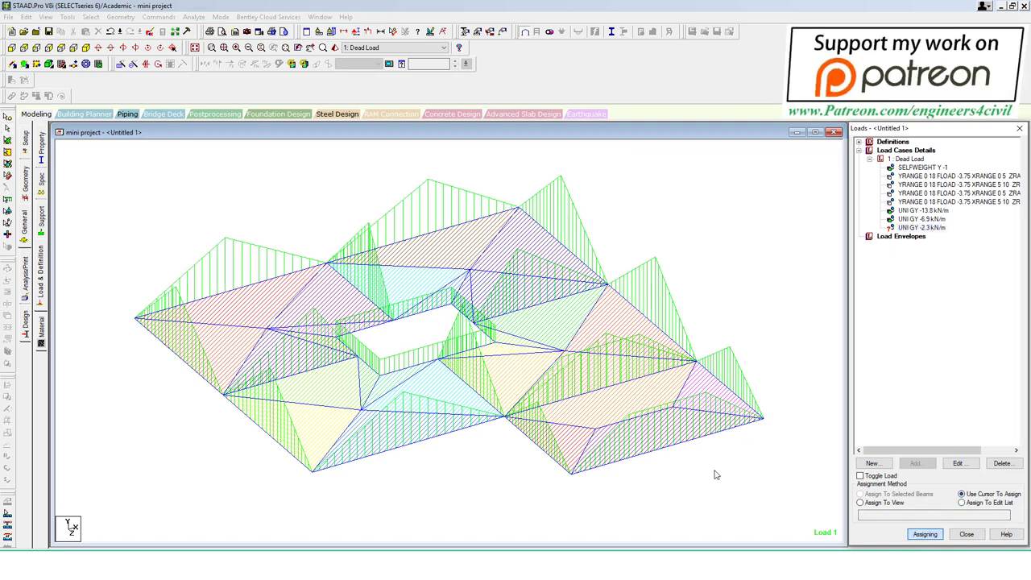
{"action": "left_click", "coordinate": [668, 448]}
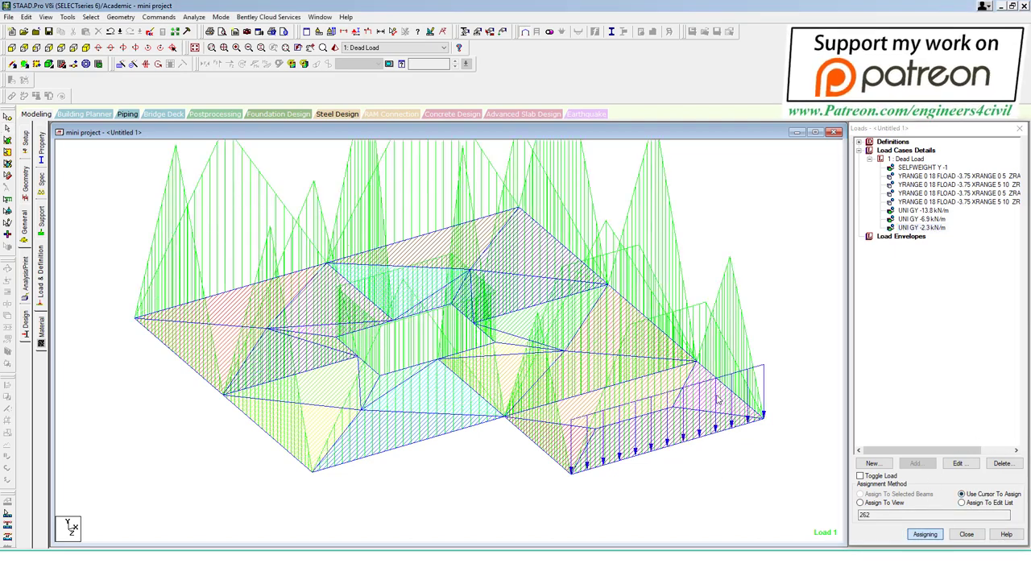
{"action": "left_click", "coordinate": [677, 345]}
{"action": "left_click", "coordinate": [596, 272]}
{"action": "left_click", "coordinate": [450, 233]}
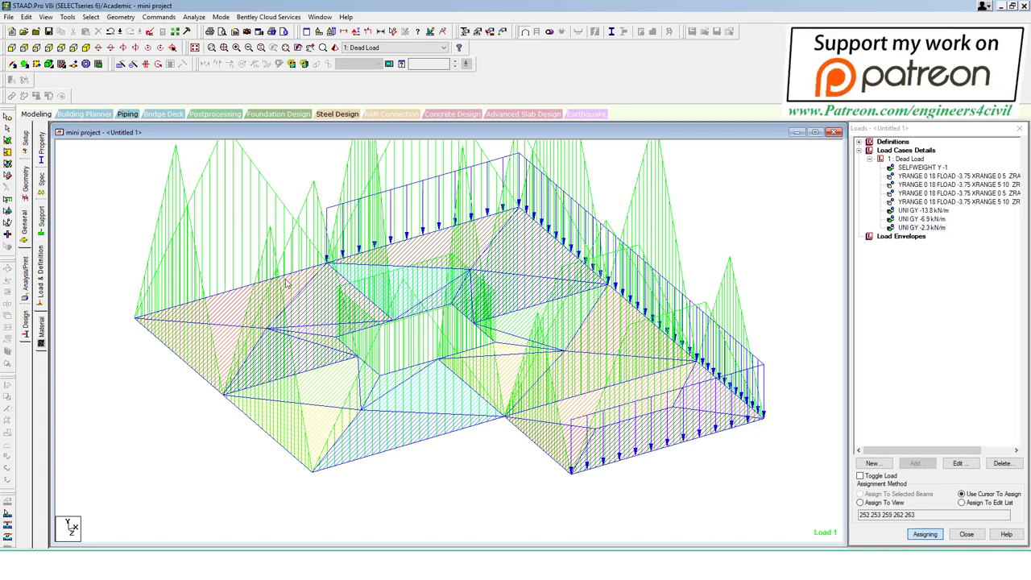
{"action": "left_click", "coordinate": [281, 276]}
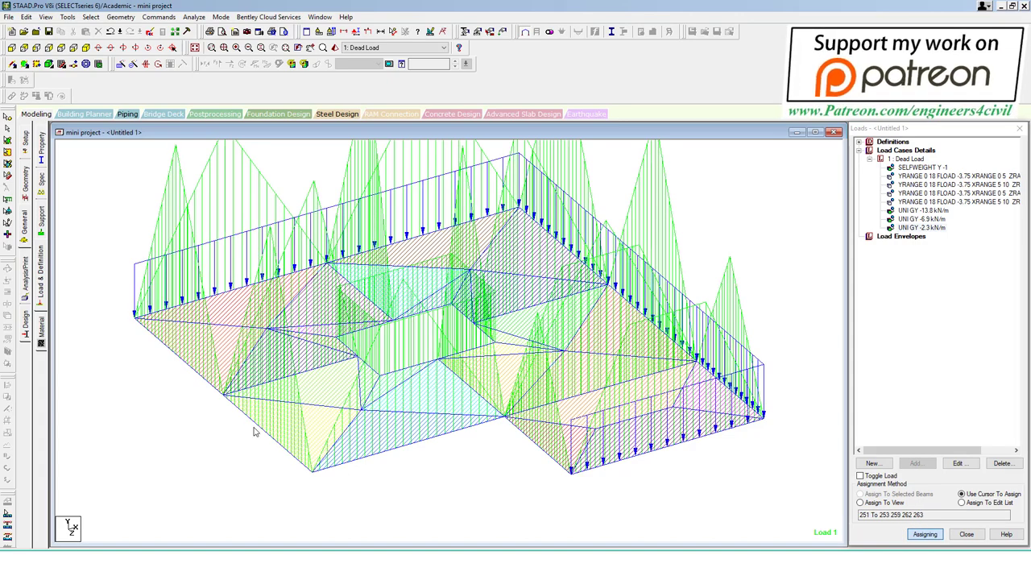
{"action": "left_click", "coordinate": [215, 389]}
{"action": "left_click", "coordinate": [249, 416]}
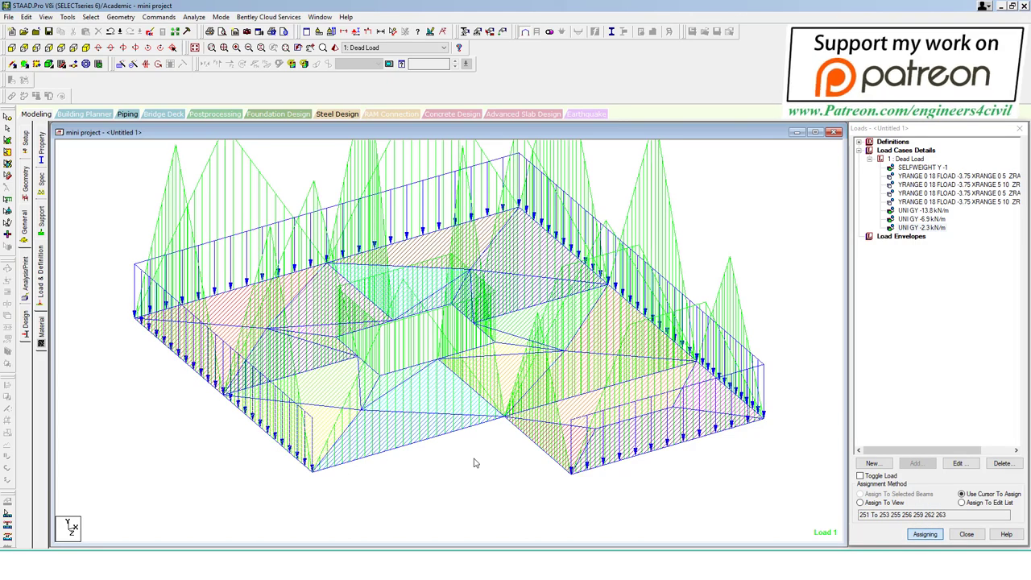
{"action": "left_click", "coordinate": [487, 423]}
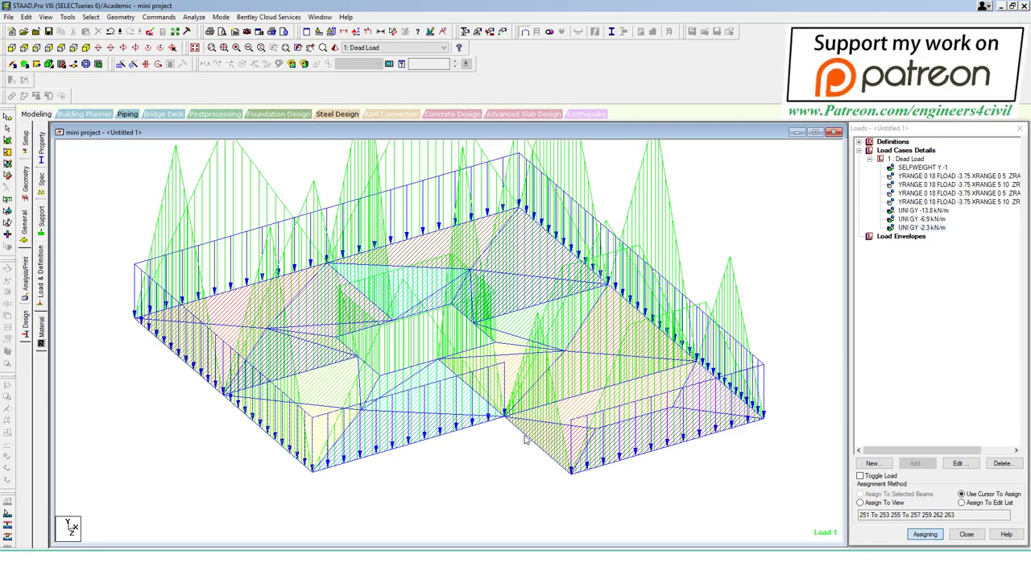
{"action": "left_click", "coordinate": [521, 433]}
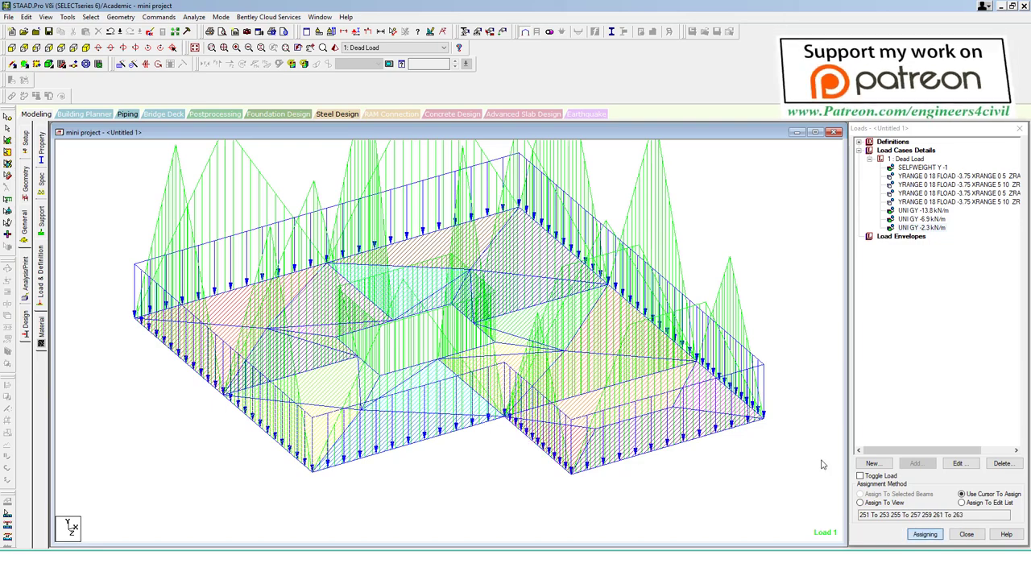
{"action": "left_click", "coordinate": [194, 48]}
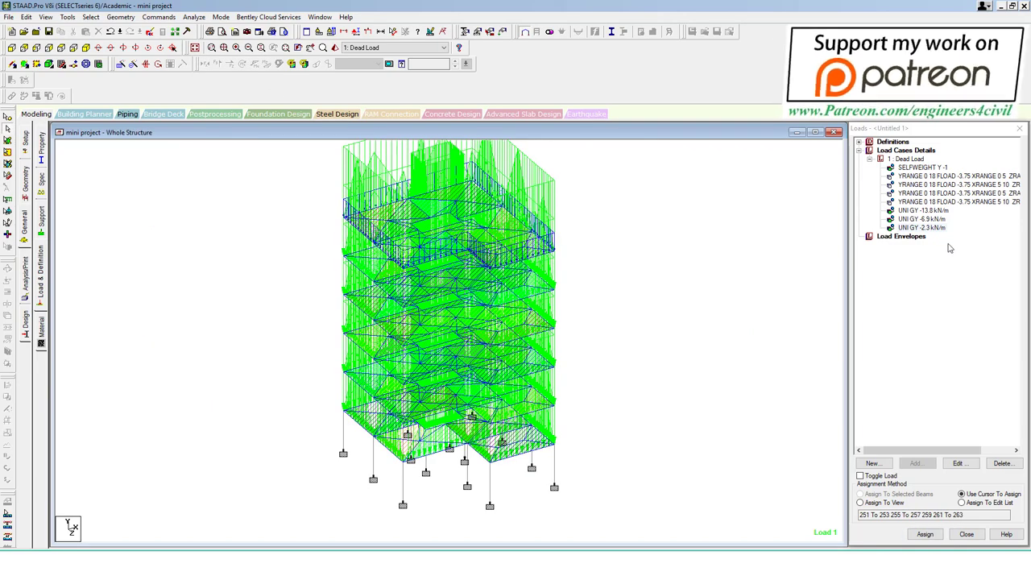
{"action": "left_click", "coordinate": [870, 159]}
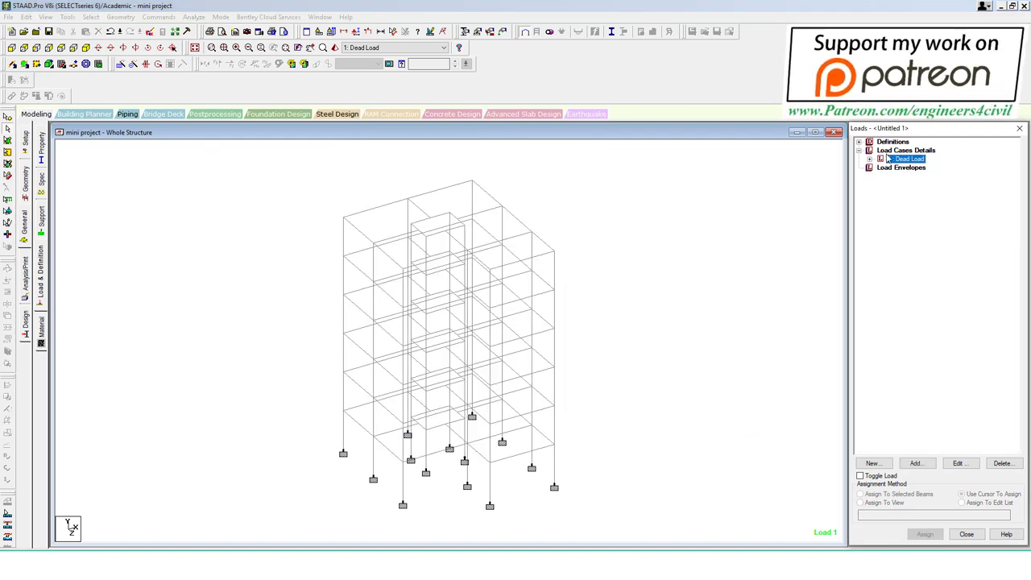
Step: Create load case 2 titled 'Live Load' with Live loading type and make it current
{"action": "left_click", "coordinate": [905, 150]}
{"action": "left_click", "coordinate": [916, 463]}
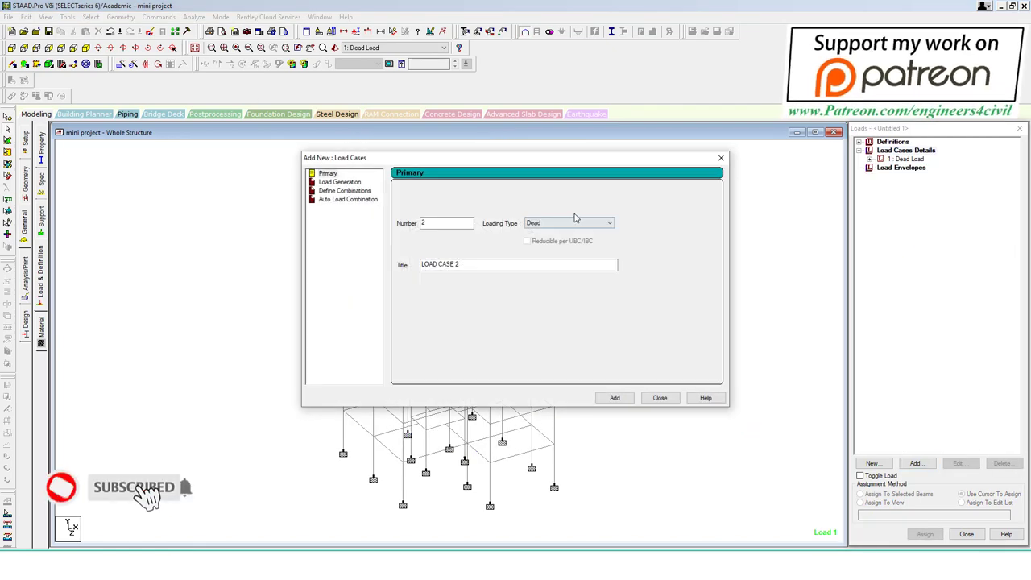
{"action": "left_click", "coordinate": [568, 223]}
{"action": "left_click", "coordinate": [559, 243]}
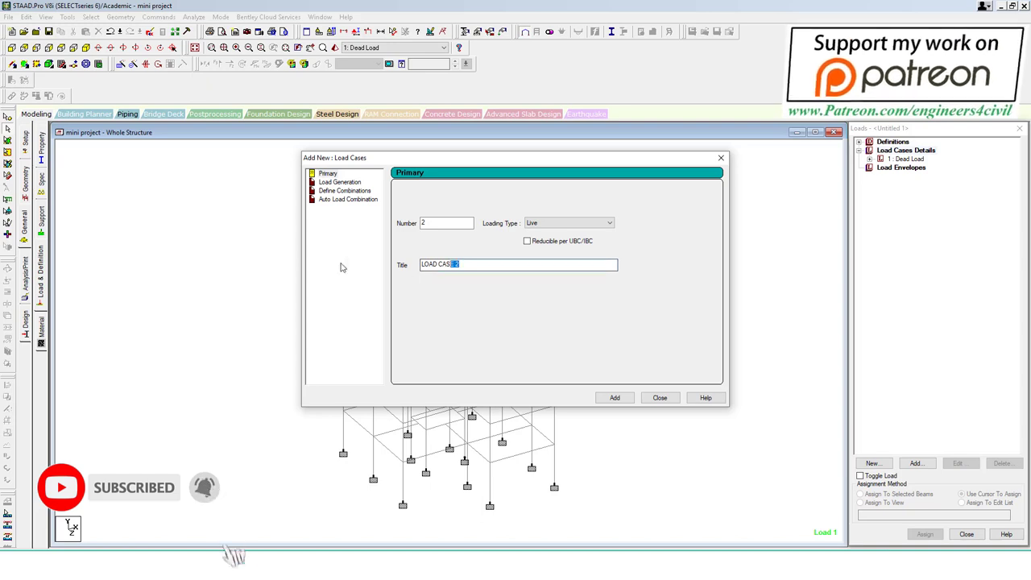
{"action": "left_click_drag", "start_coordinate": [457, 264], "coordinate": [422, 264]}
{"action": "type", "text": "Li"}
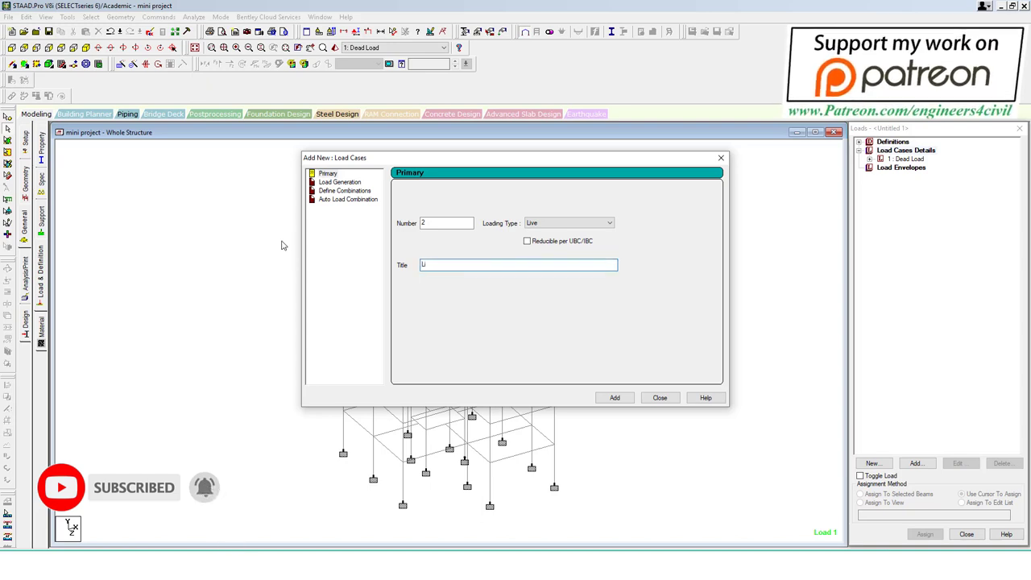
{"action": "type", "text": "ve Load"}
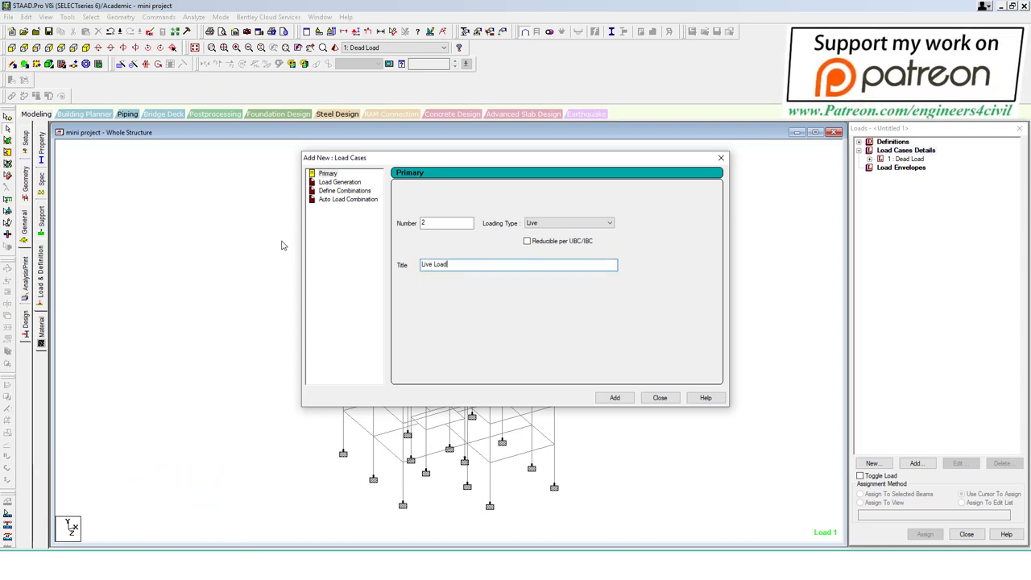
{"action": "left_click", "coordinate": [614, 397]}
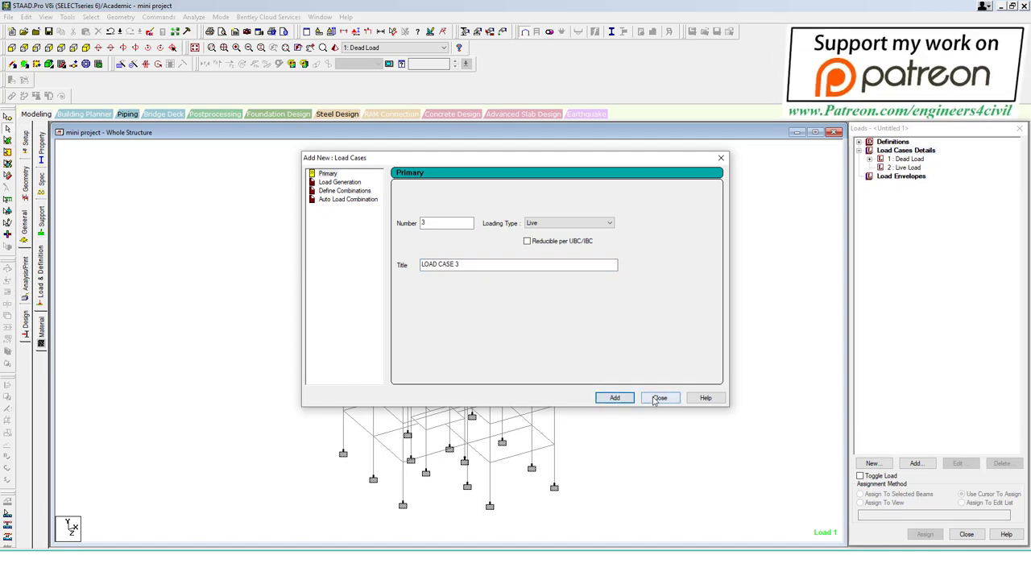
{"action": "left_click", "coordinate": [660, 398]}
{"action": "left_click", "coordinate": [918, 169]}
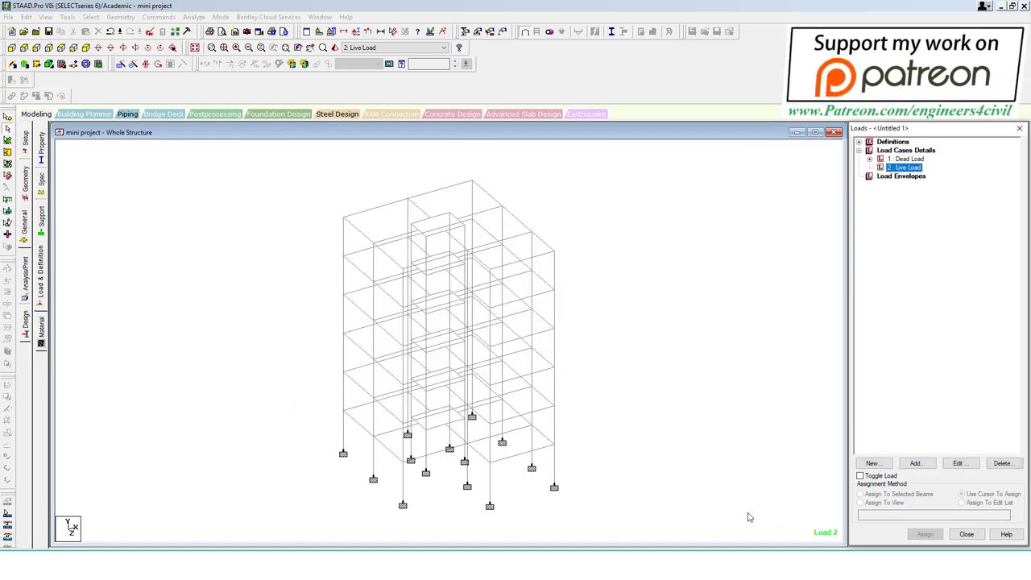
{"action": "key", "text": "alt+Tab"}
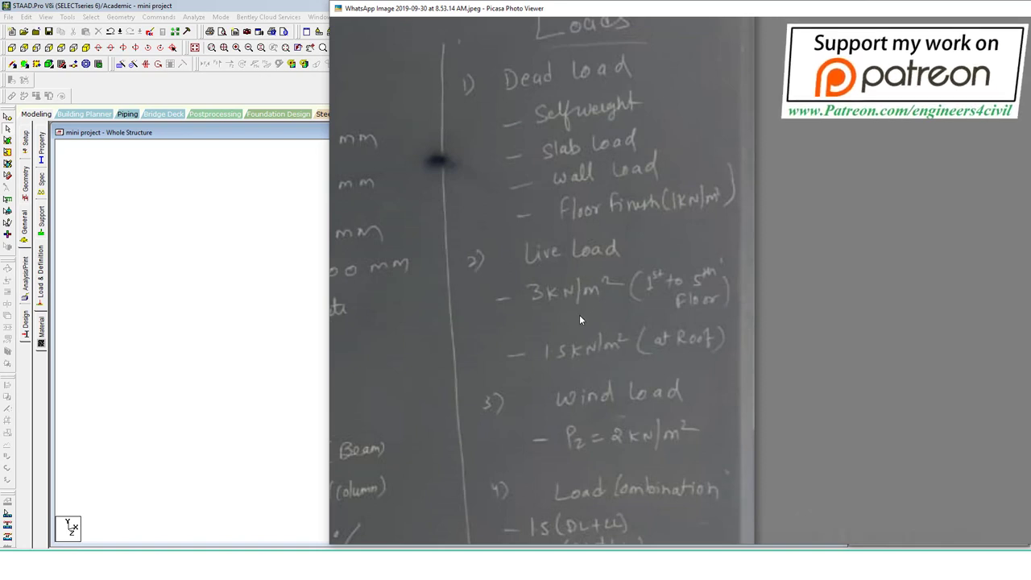
{"action": "mouse_move", "coordinate": [484, 320]}
{"action": "left_mouse_down"}
{"action": "mouse_move", "coordinate": [633, 328]}
{"action": "mouse_move", "coordinate": [730, 310]}
{"action": "mouse_move", "coordinate": [713, 258]}
{"action": "mouse_move", "coordinate": [503, 272]}
{"action": "mouse_move", "coordinate": [475, 286]}
{"action": "left_mouse_up"}
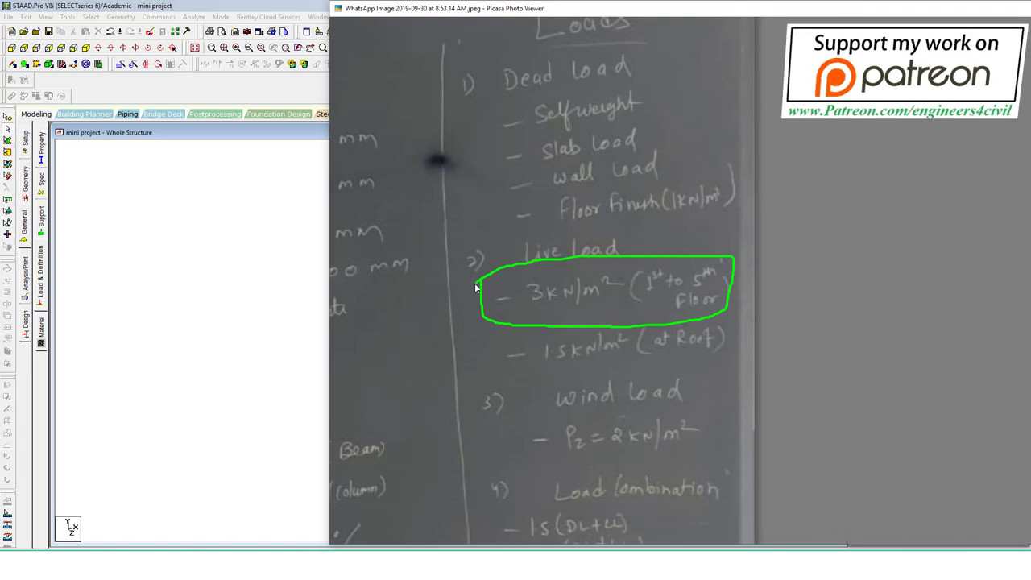
{"action": "key", "text": "Escape"}
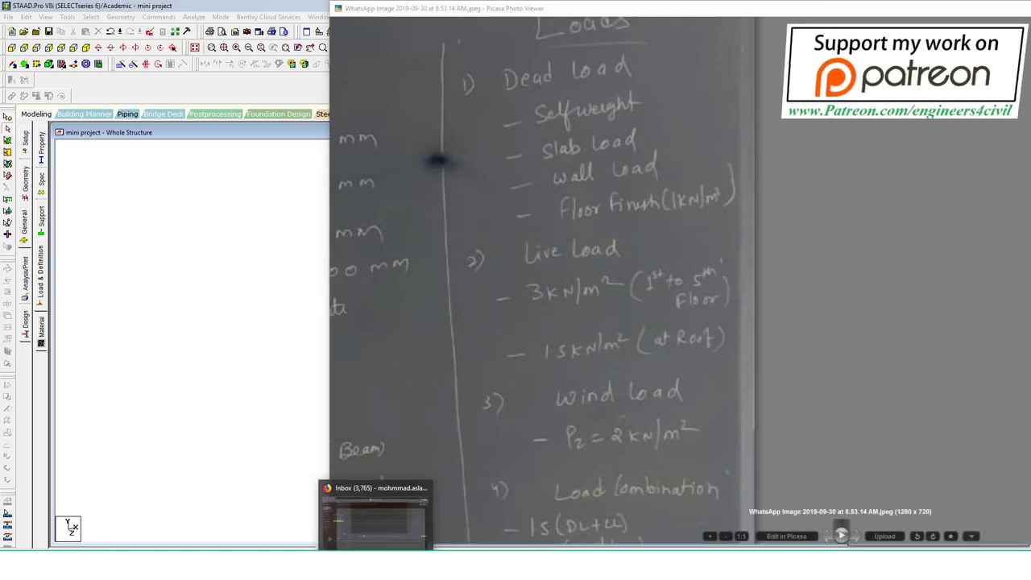
{"action": "key", "text": "Escape"}
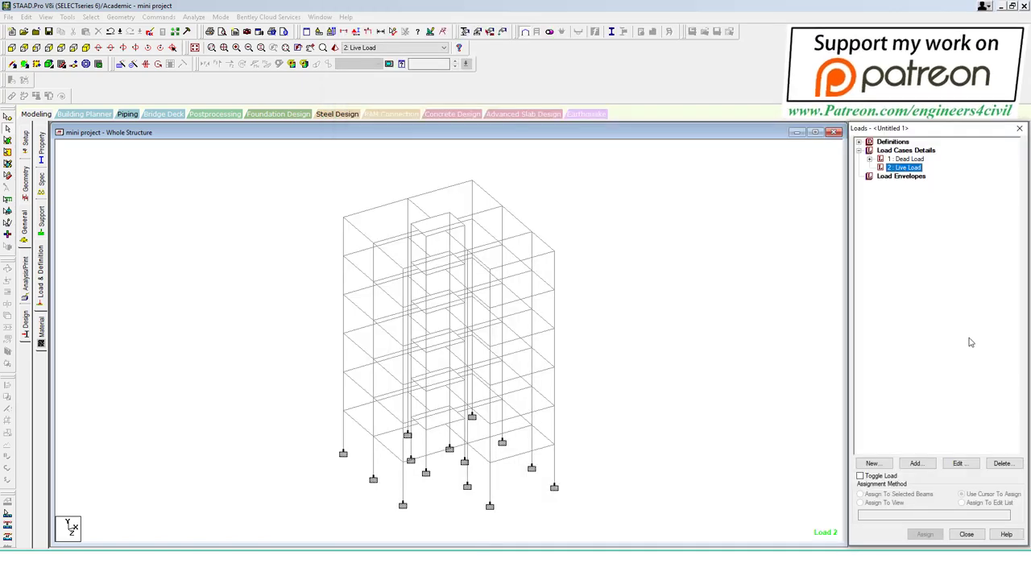
Step: Start a -3 kN/m² floor load in Live Load and check floor heights in front view
{"action": "left_click", "coordinate": [916, 463]}
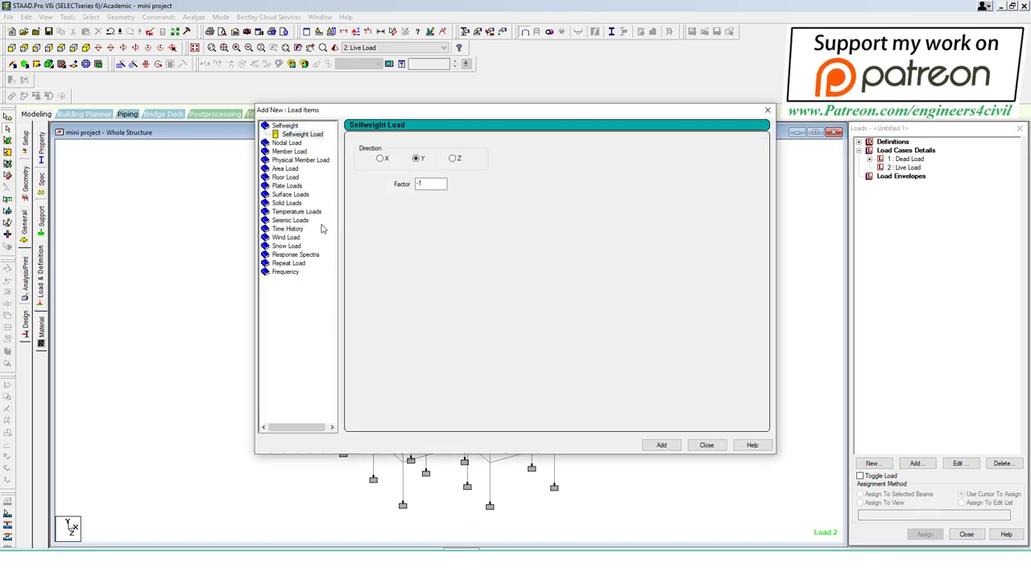
{"action": "left_click", "coordinate": [285, 176]}
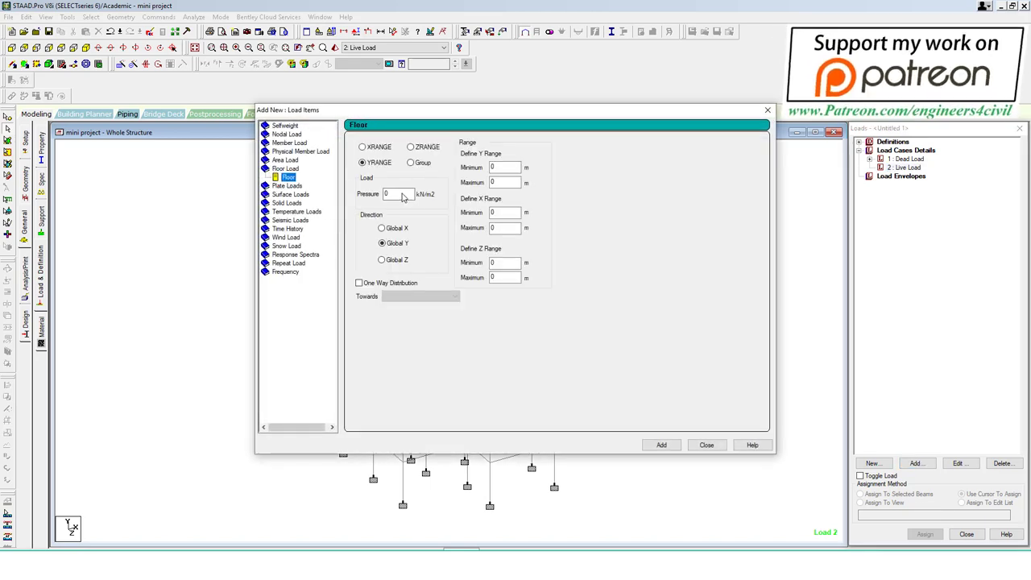
{"action": "double_click", "coordinate": [401, 195]}
{"action": "type", "text": "-3"}
{"action": "left_click_drag", "start_coordinate": [629, 111], "coordinate": [833, 105]}
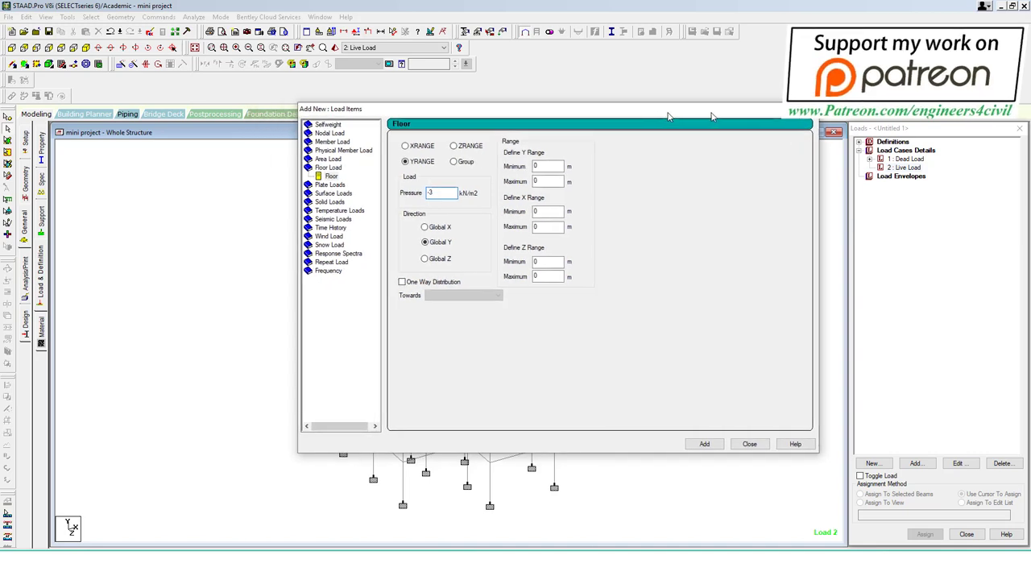
{"action": "left_click", "coordinate": [10, 46]}
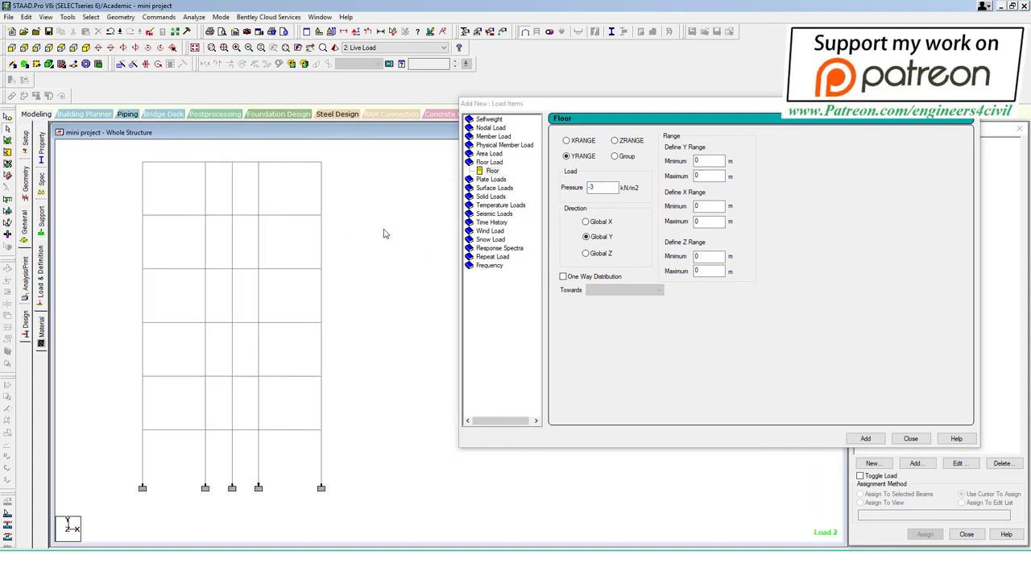
{"action": "left_click_drag", "start_coordinate": [325, 212], "coordinate": [307, 452]}
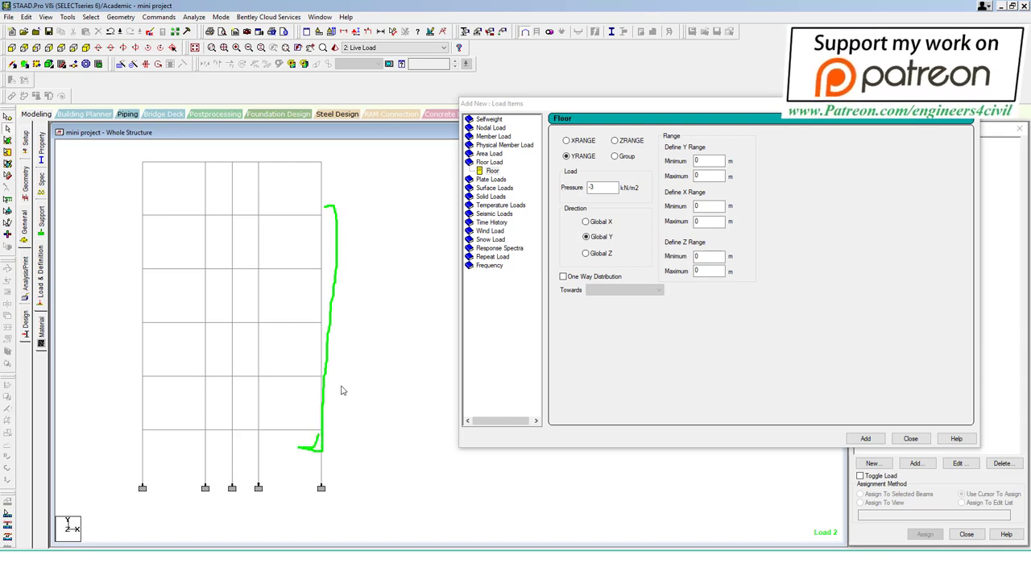
{"action": "left_click_drag", "start_coordinate": [336, 438], "coordinate": [327, 449]}
{"action": "mouse_move", "coordinate": [370, 206]}
{"action": "left_mouse_down"}
{"action": "mouse_move", "coordinate": [369, 235]}
{"action": "mouse_move", "coordinate": [386, 224]}
{"action": "mouse_move", "coordinate": [382, 246]}
{"action": "left_mouse_up"}
{"action": "key", "text": "Escape"}
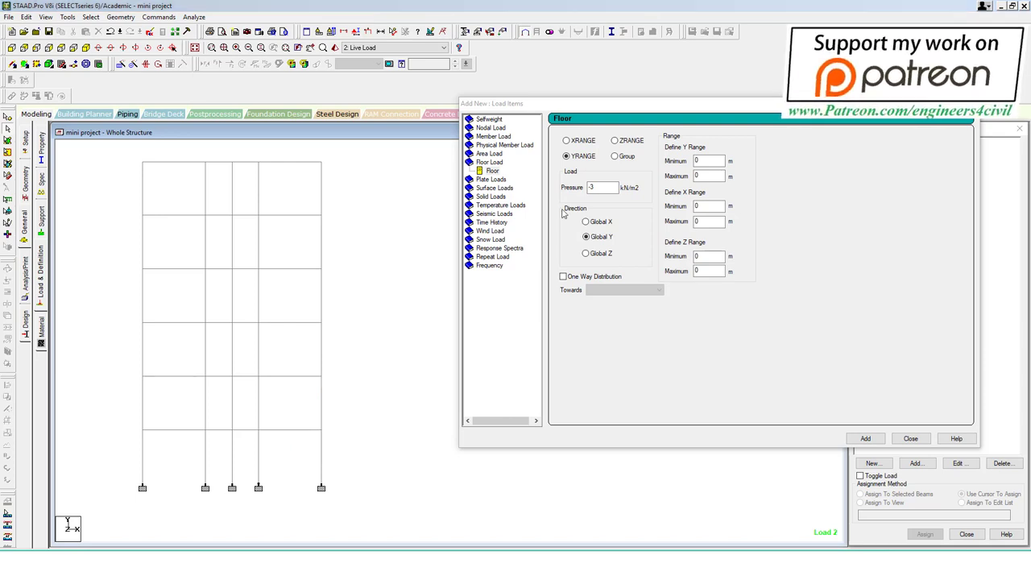
Step: Enter the floor load's Y range, add it, and dismiss the load generation error
{"action": "left_click", "coordinate": [709, 161]}
{"action": "type", "text": "315"}
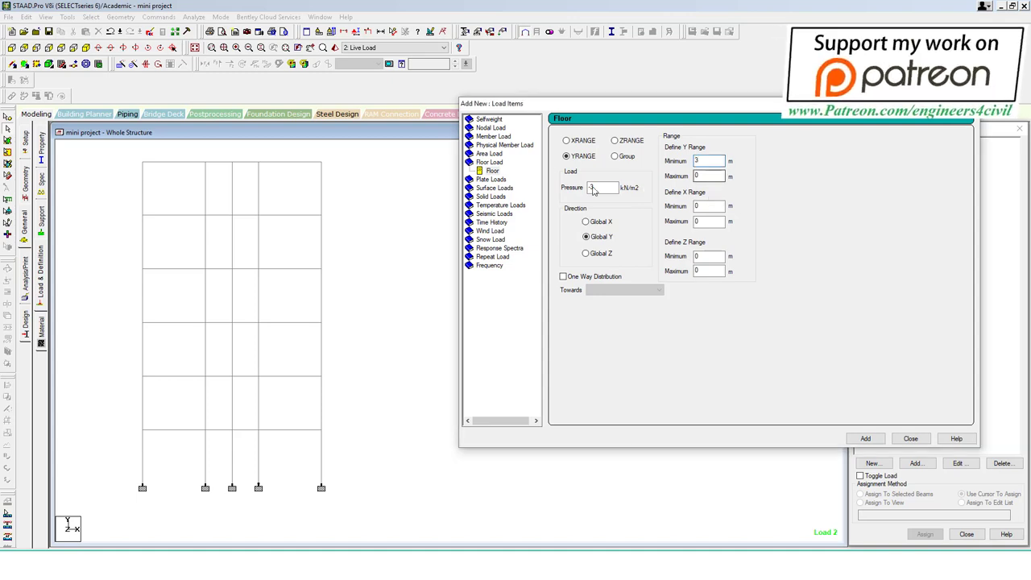
{"action": "double_click", "coordinate": [709, 161]}
{"action": "type", "text": "5"}
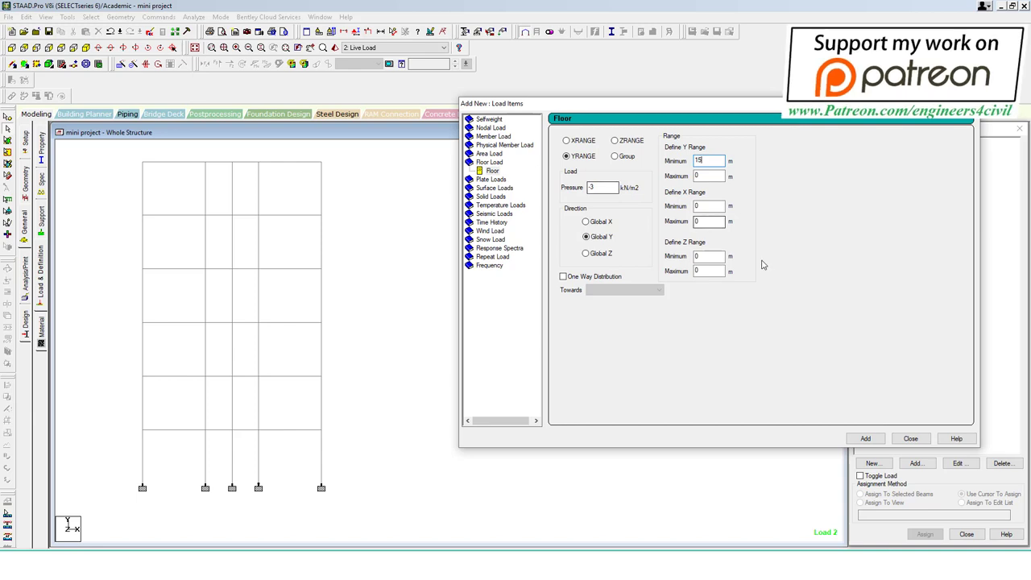
{"action": "left_click", "coordinate": [911, 444]}
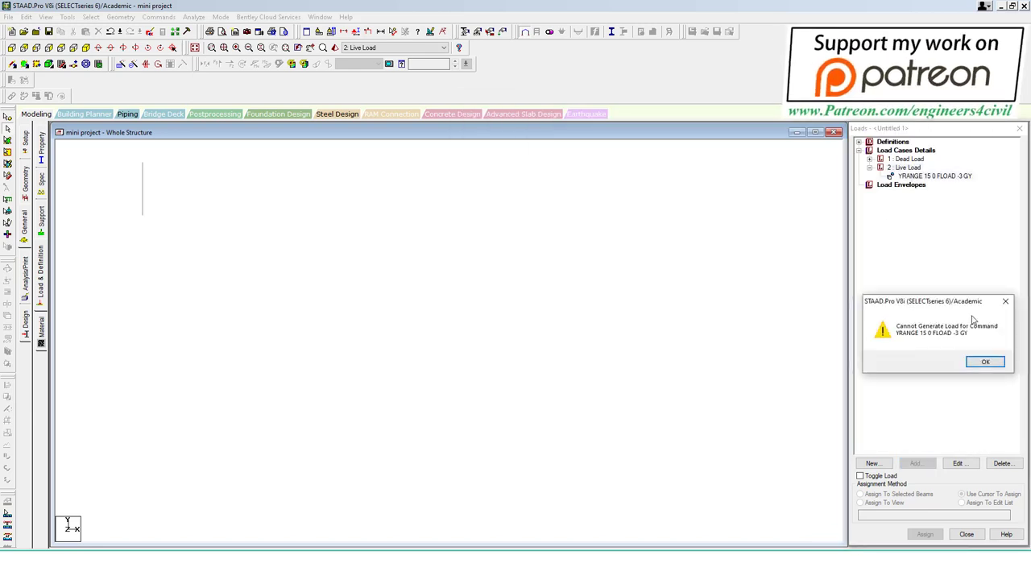
{"action": "left_click", "coordinate": [985, 362]}
Step: Correct the floor load's YRANGE minimum to 3 so it spans 3 to 15 m
{"action": "double_click", "coordinate": [935, 175]}
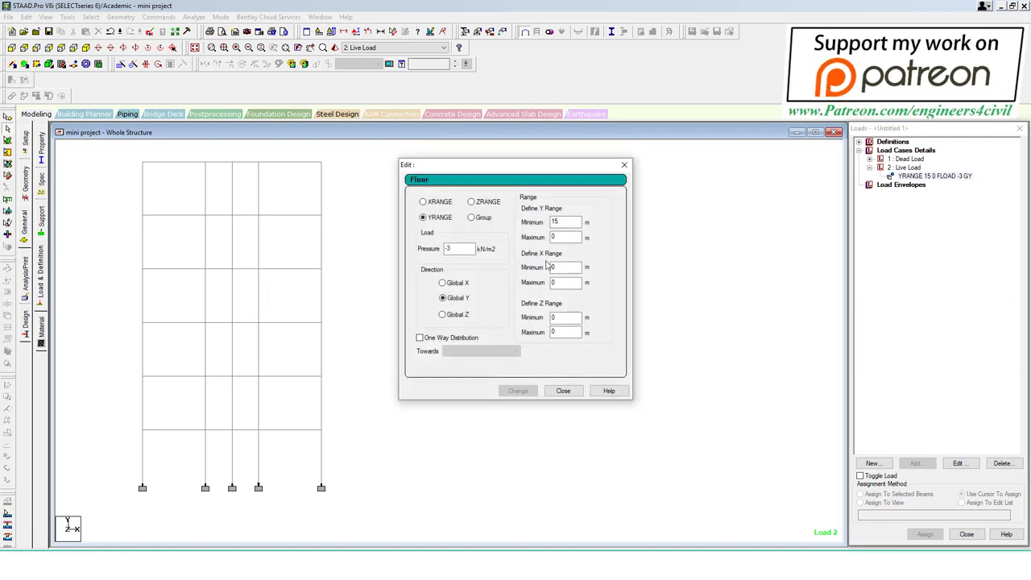
{"action": "double_click", "coordinate": [555, 221]}
{"action": "type", "text": "3"}
{"action": "key", "text": "Tab"}
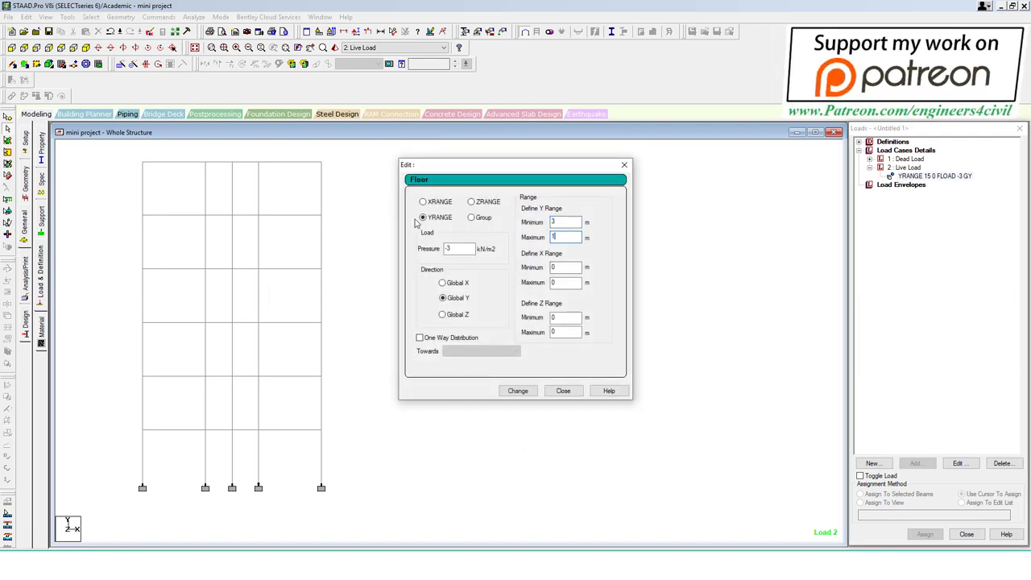
{"action": "left_click", "coordinate": [518, 391]}
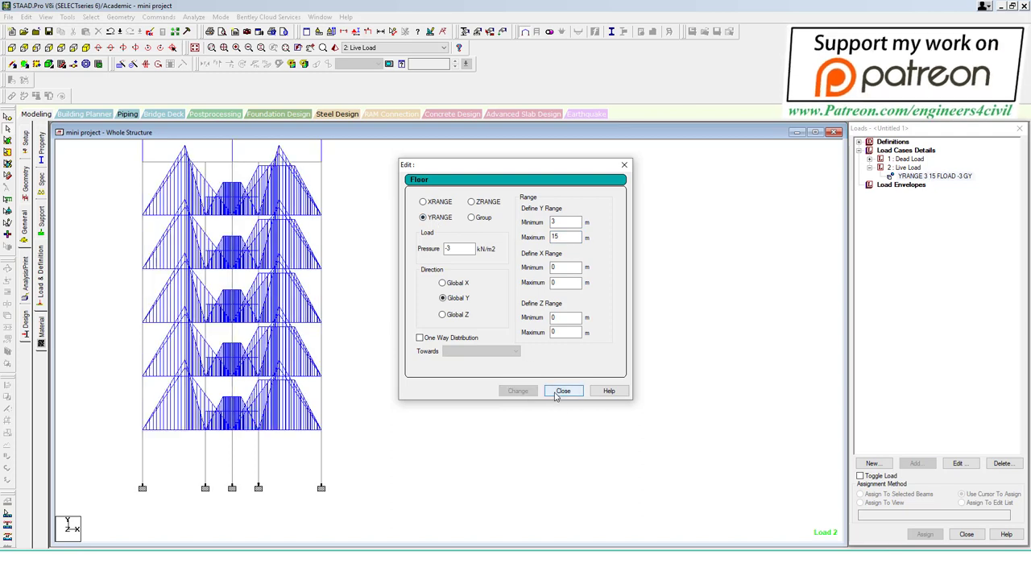
{"action": "left_click", "coordinate": [564, 390]}
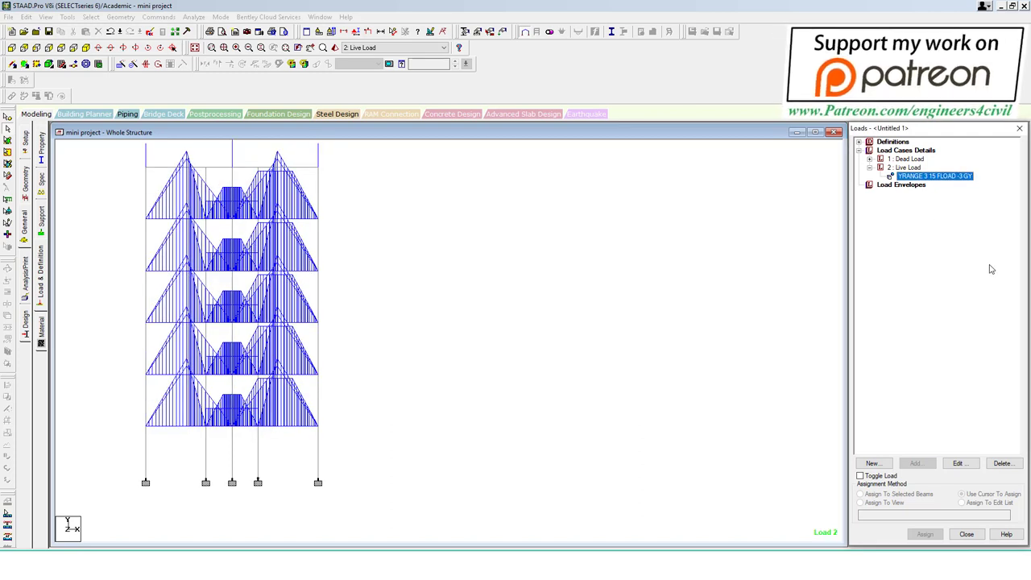
Step: Start another Live Load item, circle the 1.5 kN/m² roof value in the notes, and return to STAAD
{"action": "left_click", "coordinate": [908, 167]}
{"action": "left_click", "coordinate": [915, 464]}
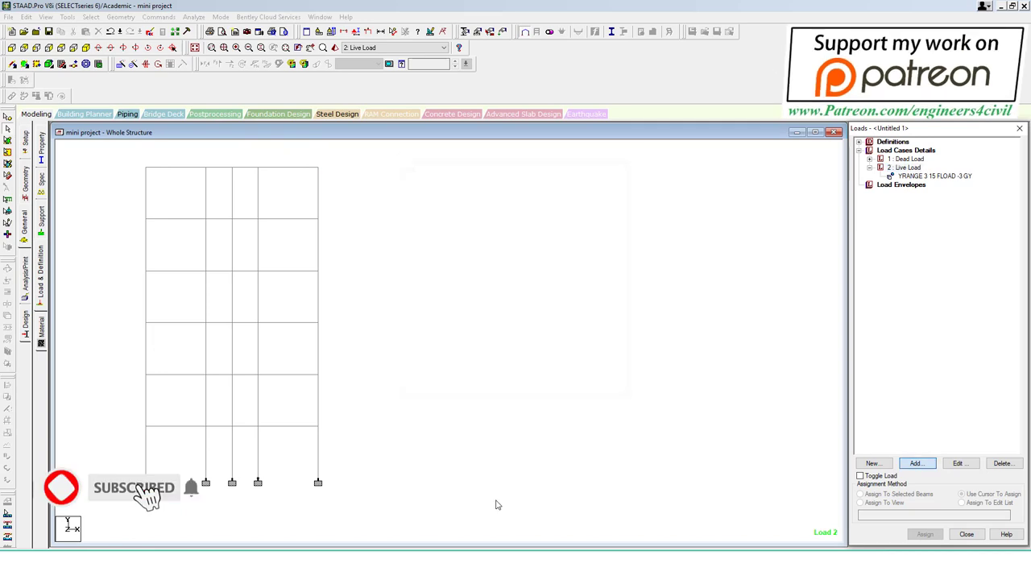
{"action": "key", "text": "alt+Tab"}
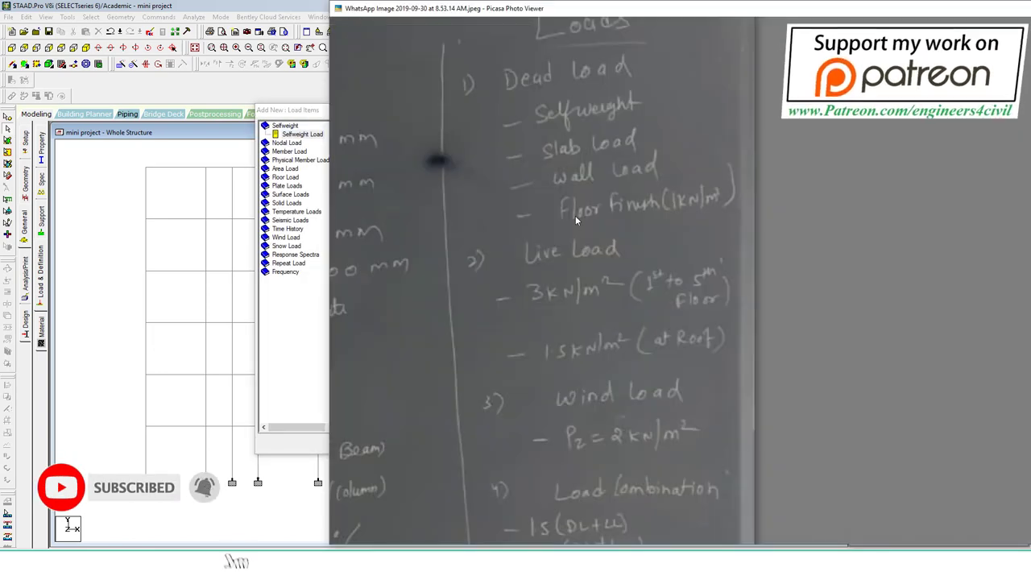
{"action": "left_click", "coordinate": [619, 361]}
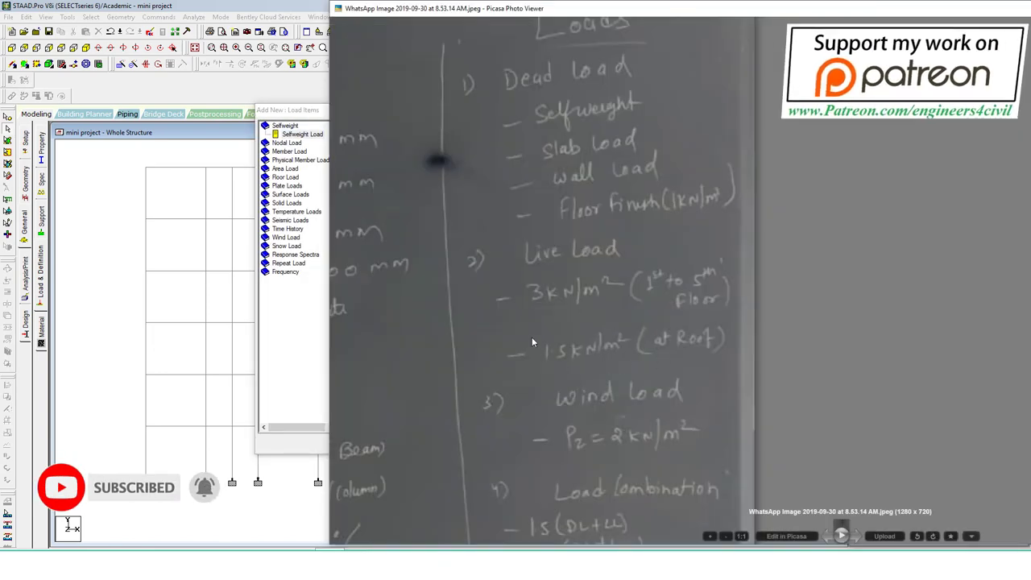
{"action": "left_click_drag", "start_coordinate": [537, 382], "coordinate": [507, 339]}
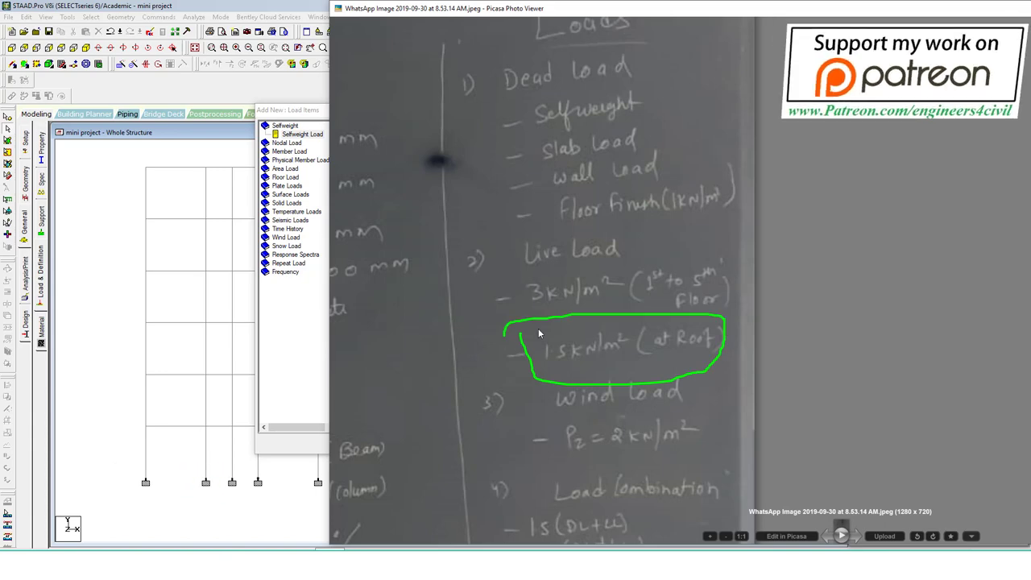
{"action": "key", "text": "Escape"}
{"action": "left_click", "coordinate": [286, 329]}
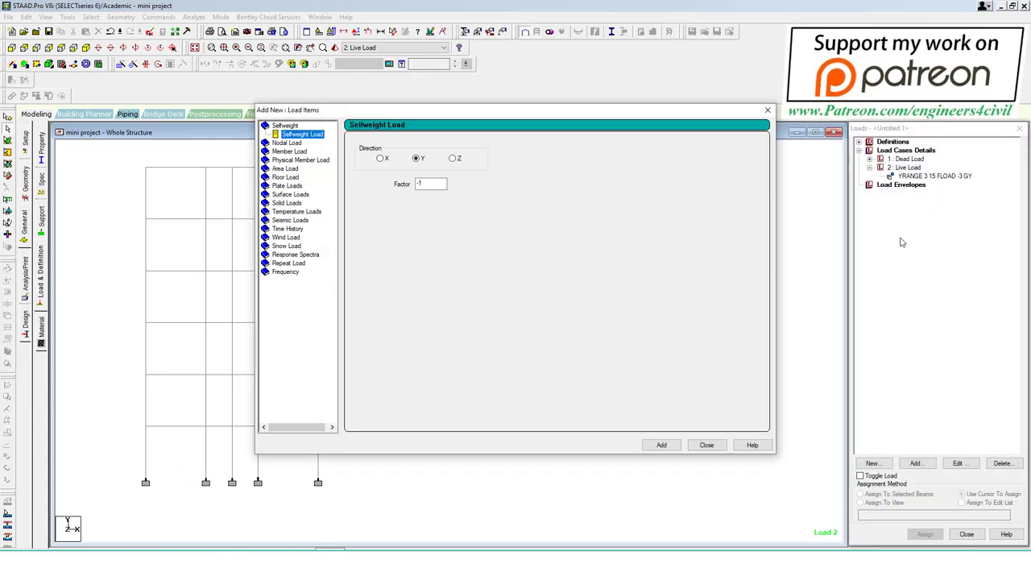
Step: Add a -1.5 kN/m² floor load with YRANGE 18 to 18 to Live Load and display it
{"action": "left_click", "coordinate": [907, 168]}
{"action": "left_click", "coordinate": [926, 464]}
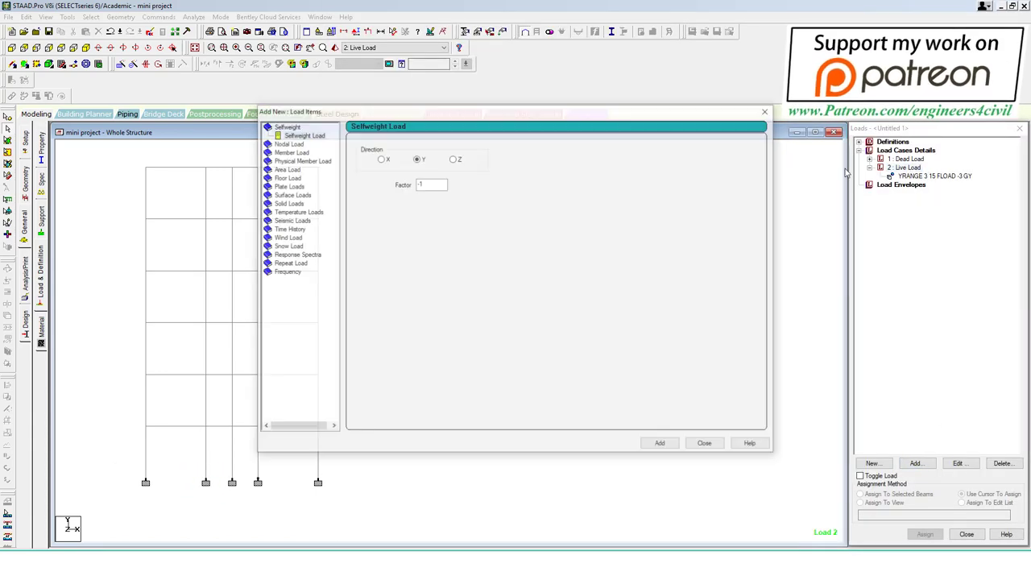
{"action": "left_click", "coordinate": [285, 177]}
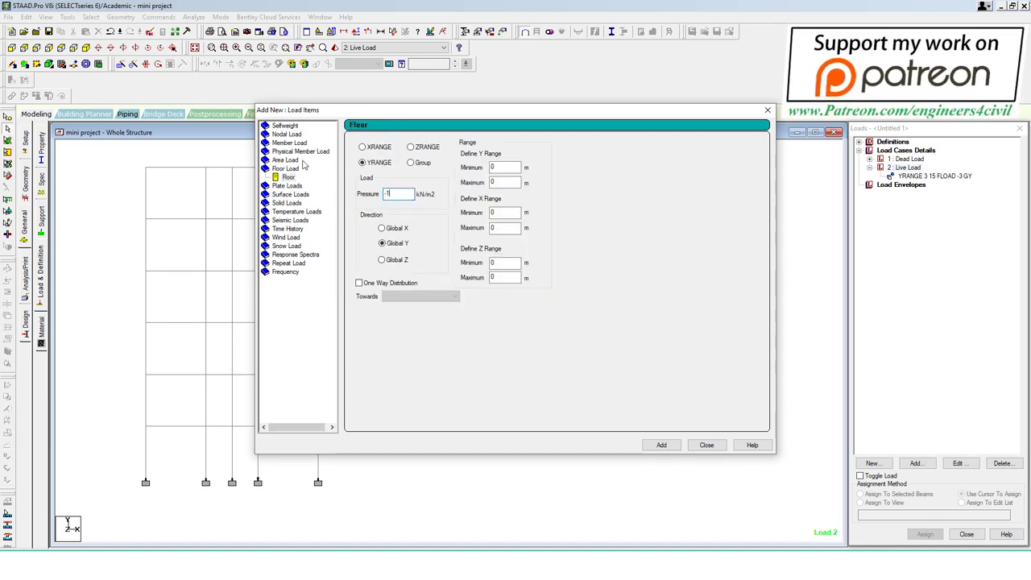
{"action": "left_click", "coordinate": [508, 167]}
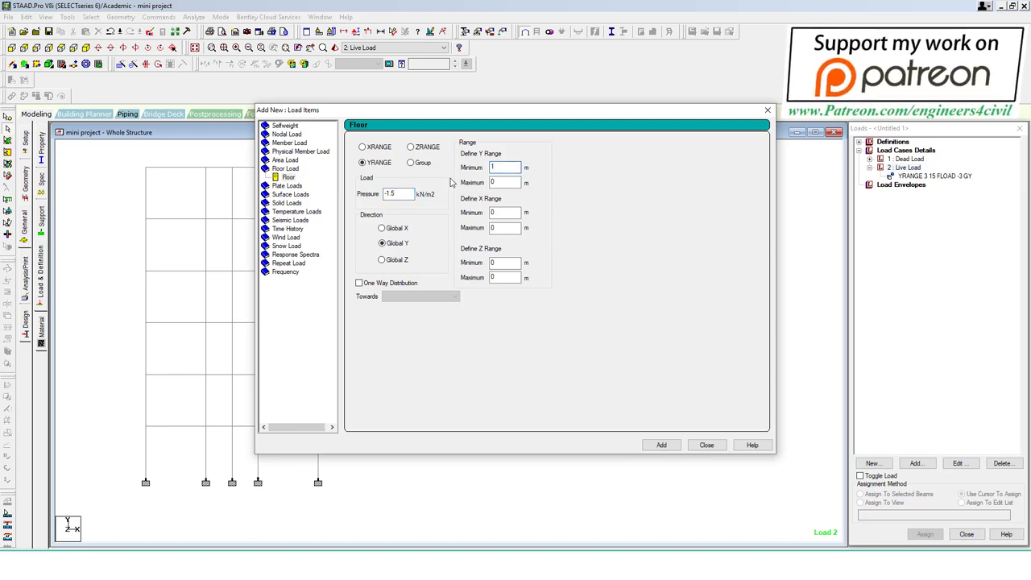
{"action": "type", "text": "8"}
{"action": "left_click", "coordinate": [508, 183]}
{"action": "type", "text": "8"}
{"action": "left_click", "coordinate": [663, 445]}
{"action": "left_click", "coordinate": [709, 446]}
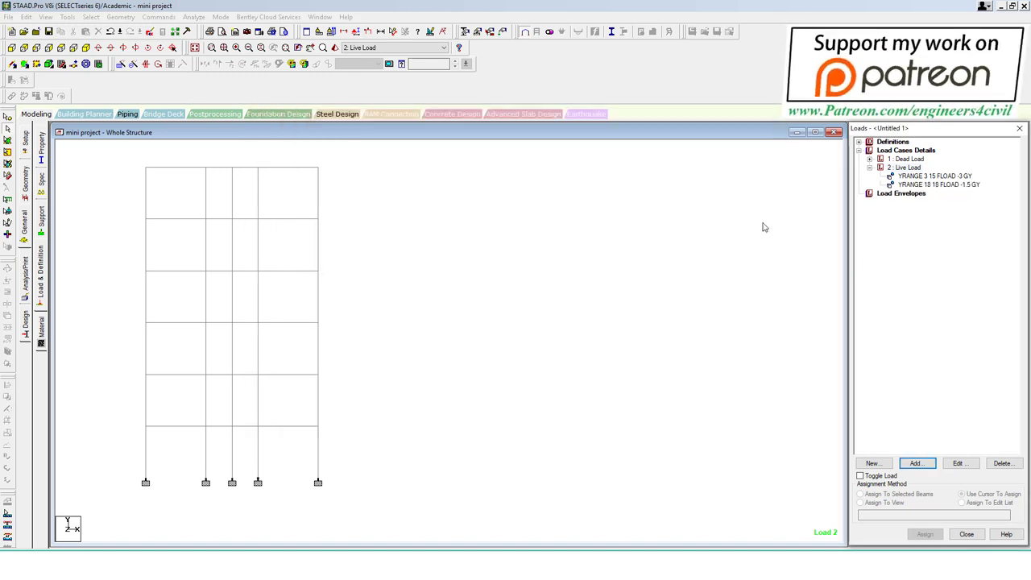
{"action": "left_click", "coordinate": [936, 177]}
Step: Display the YRANGE 18 18 floor load and inspect it in isometric and plan views
{"action": "left_click", "coordinate": [937, 185]}
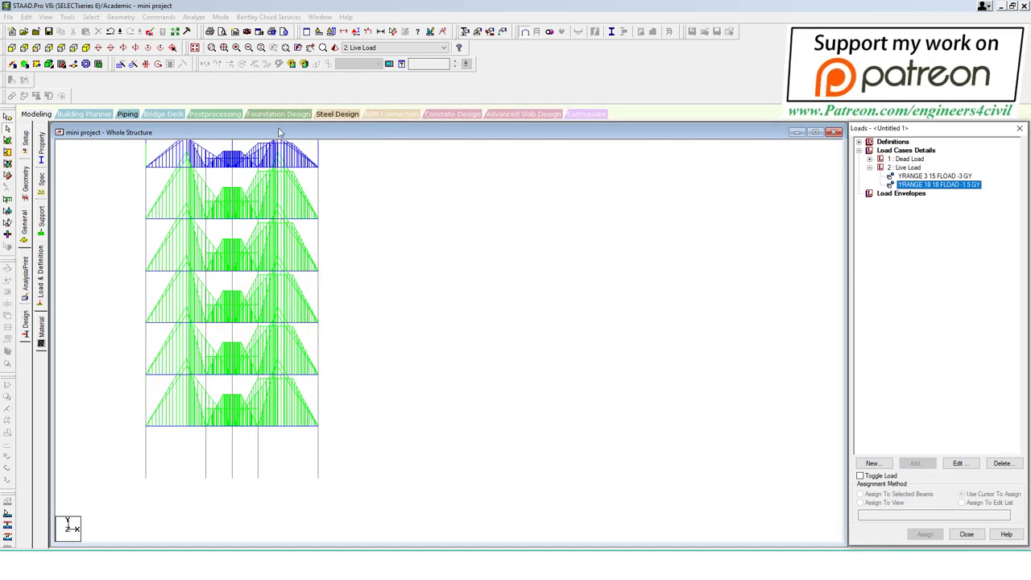
{"action": "left_click", "coordinate": [86, 48]}
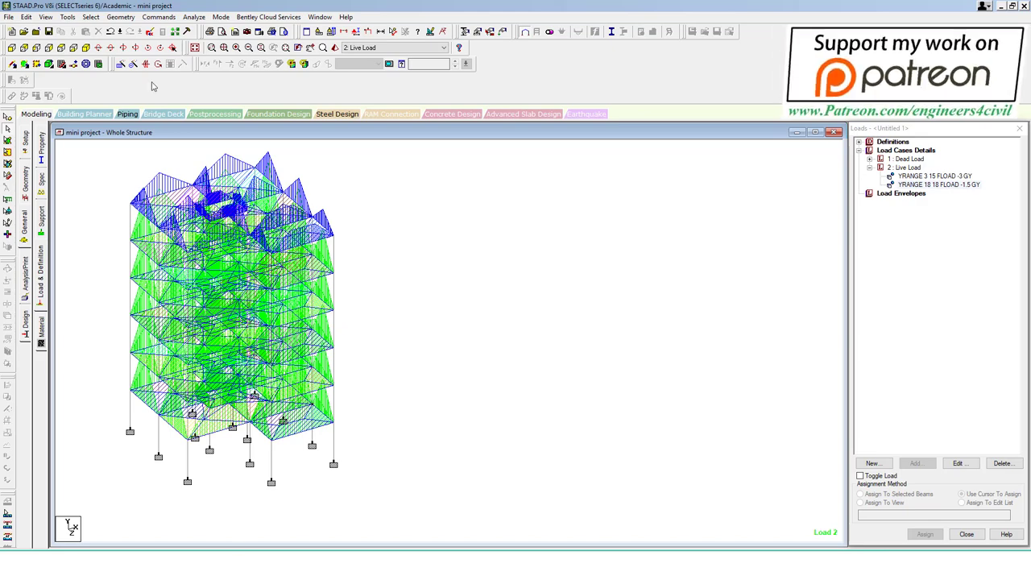
{"action": "left_click", "coordinate": [62, 48]}
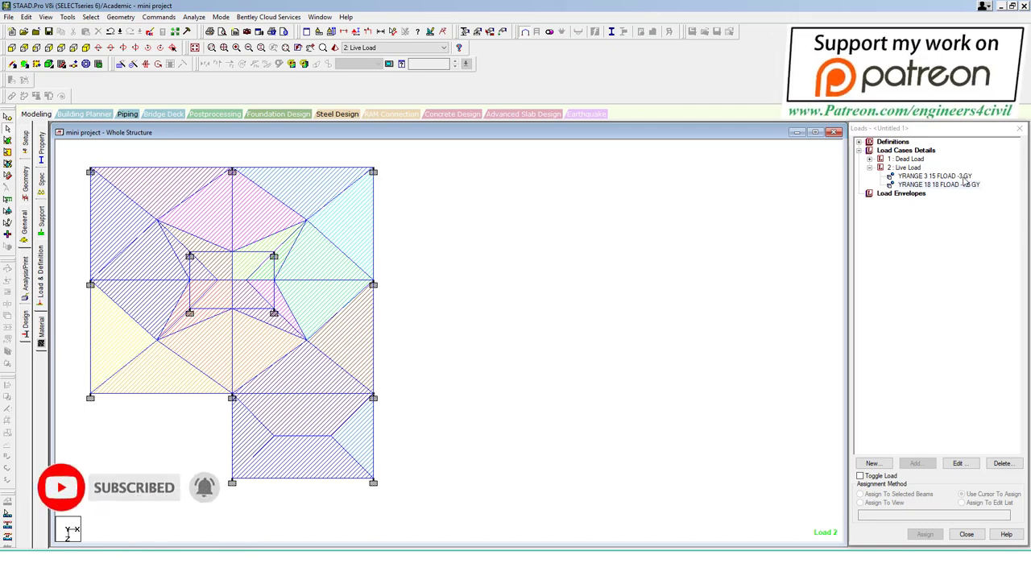
Step: Delete the YRANGE 3 15 floor load entry from the load list
{"action": "left_click", "coordinate": [879, 159]}
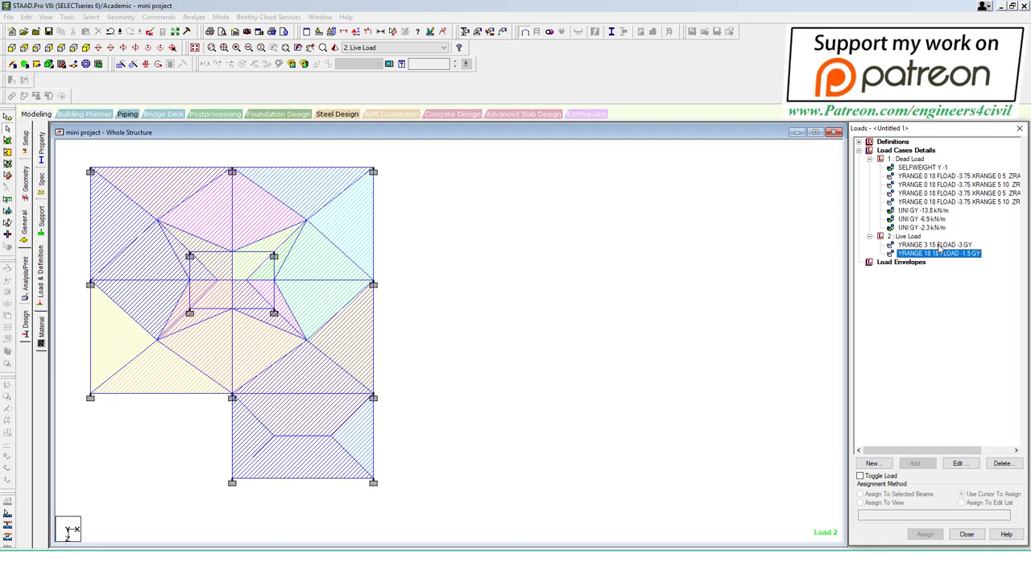
{"action": "left_click", "coordinate": [939, 244]}
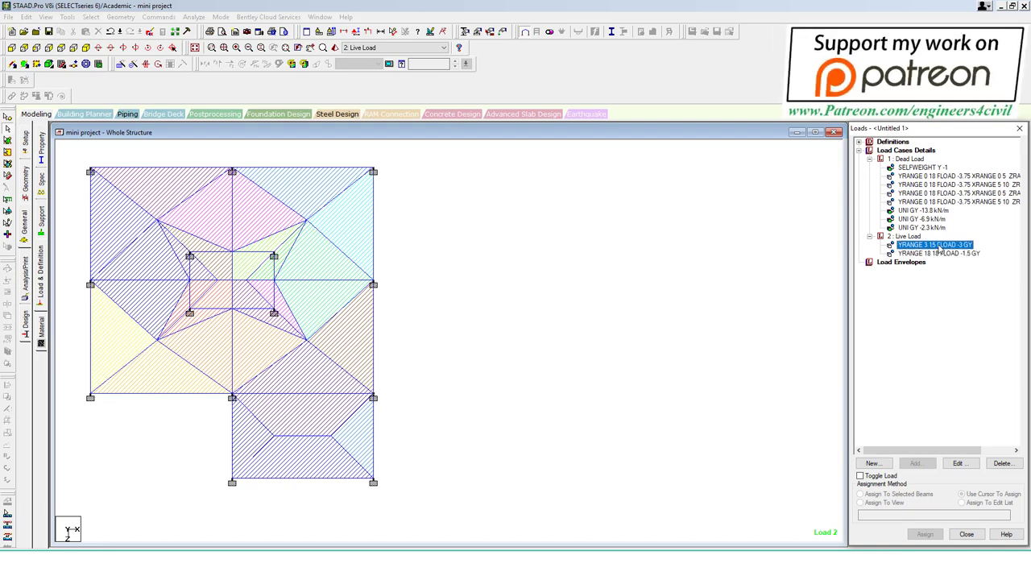
{"action": "key", "text": "Delete"}
{"action": "key", "text": "Delete"}
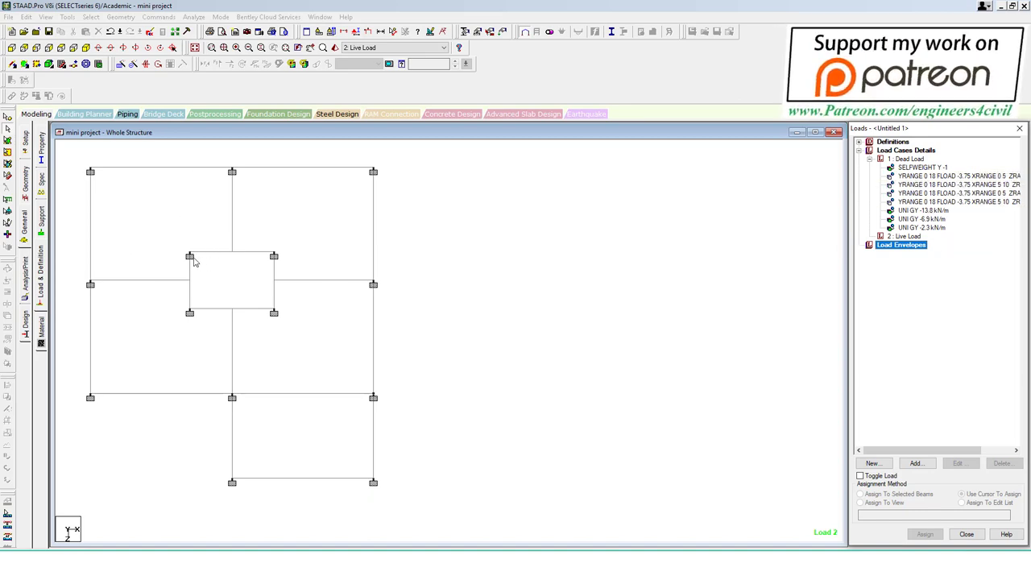
Step: Save the modified model and open mini project.std in the STAAD Editor
{"action": "mouse_move", "coordinate": [189, 249]}
{"action": "left_mouse_down"}
{"action": "mouse_move", "coordinate": [274, 252]}
{"action": "mouse_move", "coordinate": [189, 256]}
{"action": "left_mouse_up"}
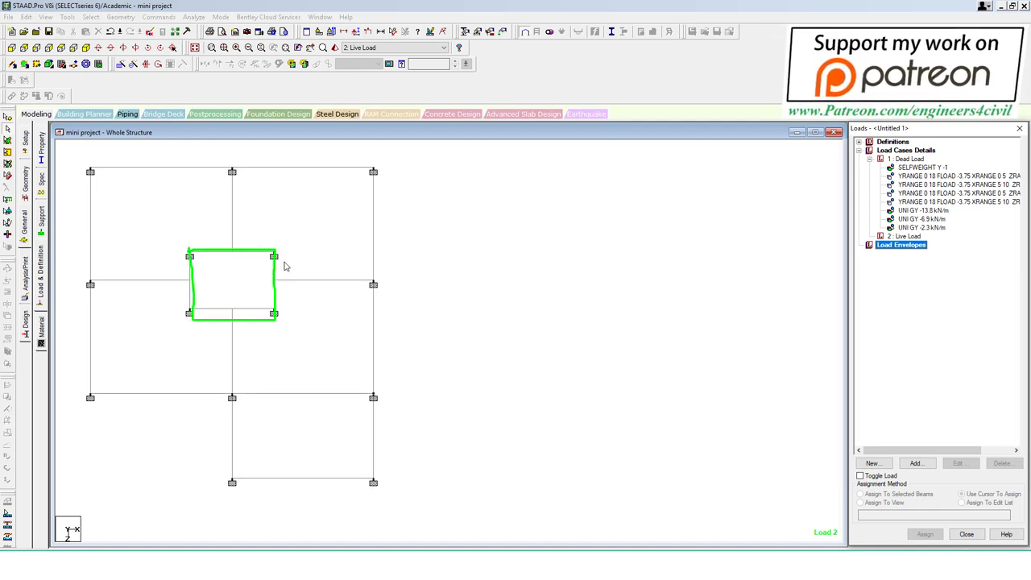
{"action": "key", "text": "Escape"}
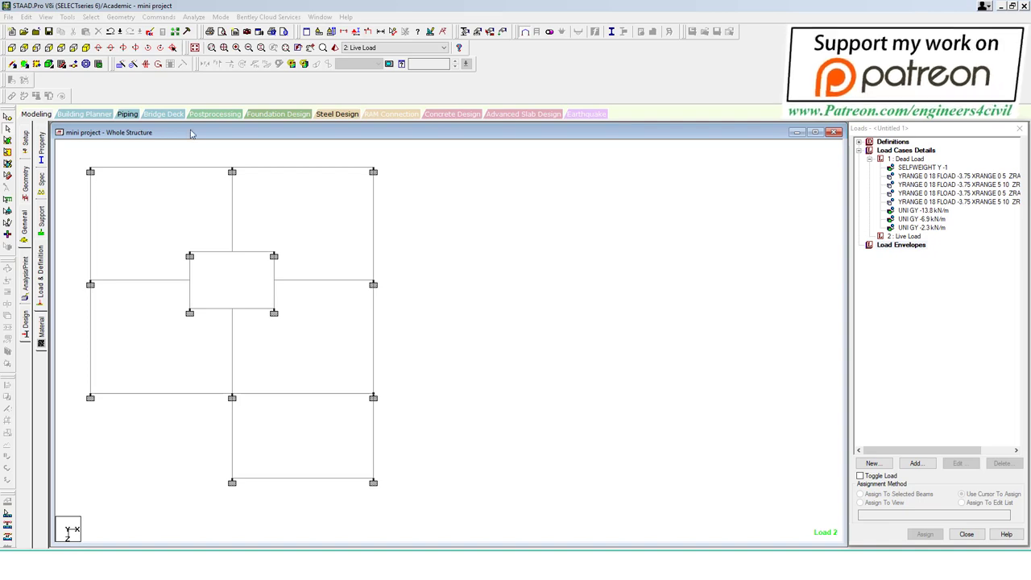
{"action": "left_click", "coordinate": [149, 38]}
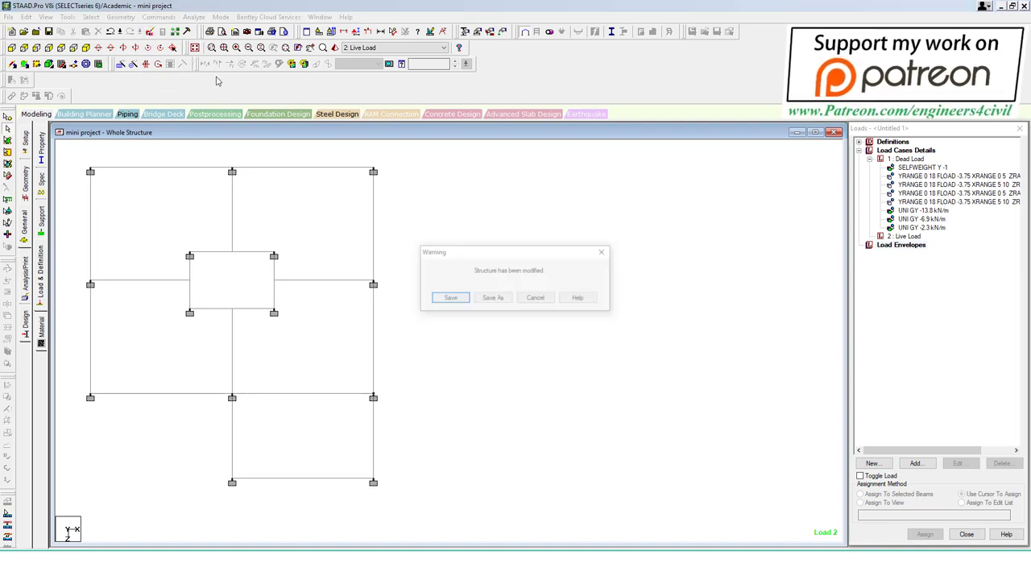
{"action": "left_click", "coordinate": [446, 298]}
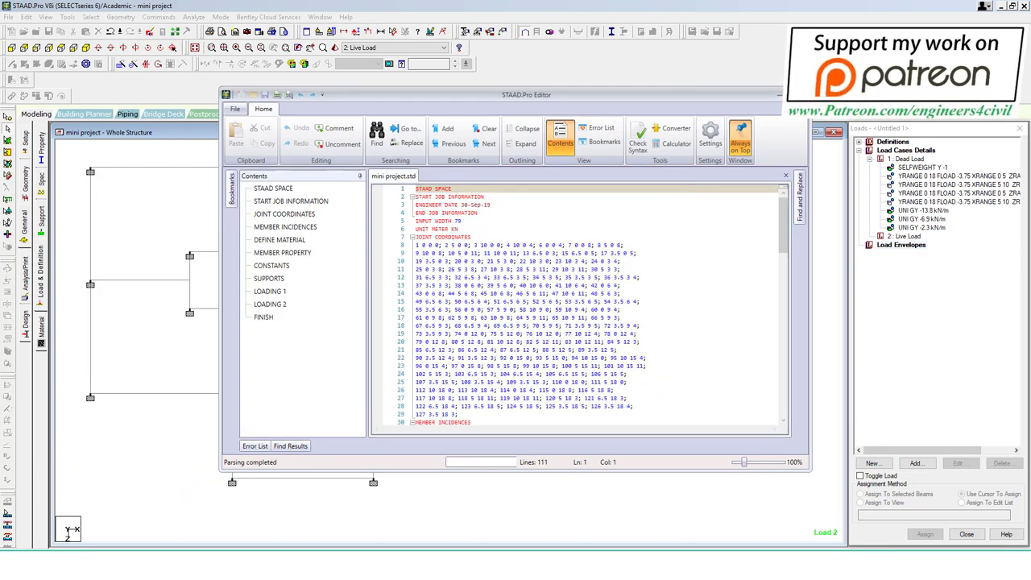
Step: Maximize the editor and select Load 1's FLOOR LOAD block on lines 95–99
{"action": "double_click", "coordinate": [626, 95]}
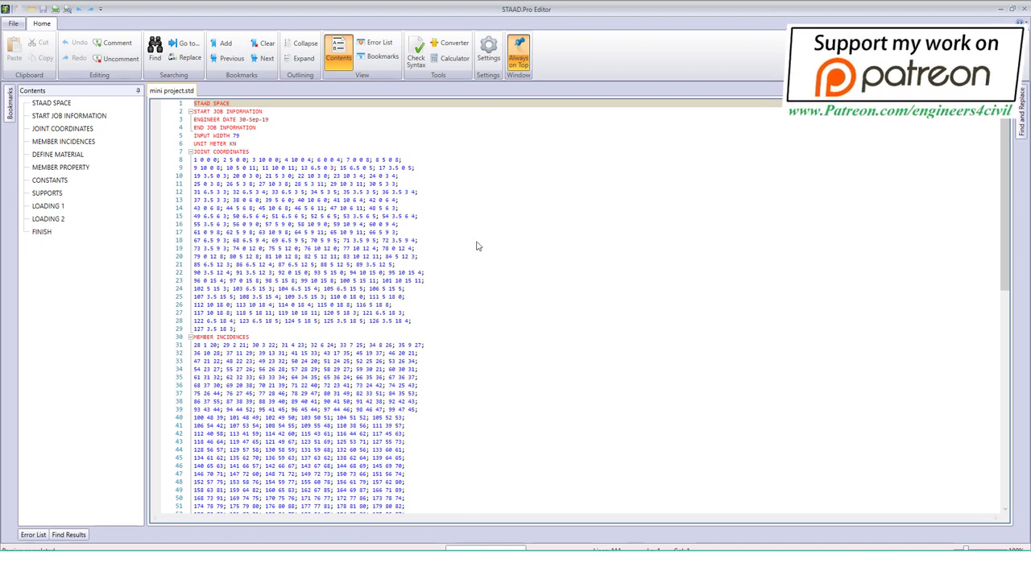
{"action": "scroll", "coordinate": [442, 274], "scroll_direction": "down", "scroll_amount": 4}
{"action": "scroll", "coordinate": [442, 274], "scroll_direction": "down", "scroll_amount": 11}
{"action": "scroll", "coordinate": [441, 274], "scroll_direction": "down", "scroll_amount": 5}
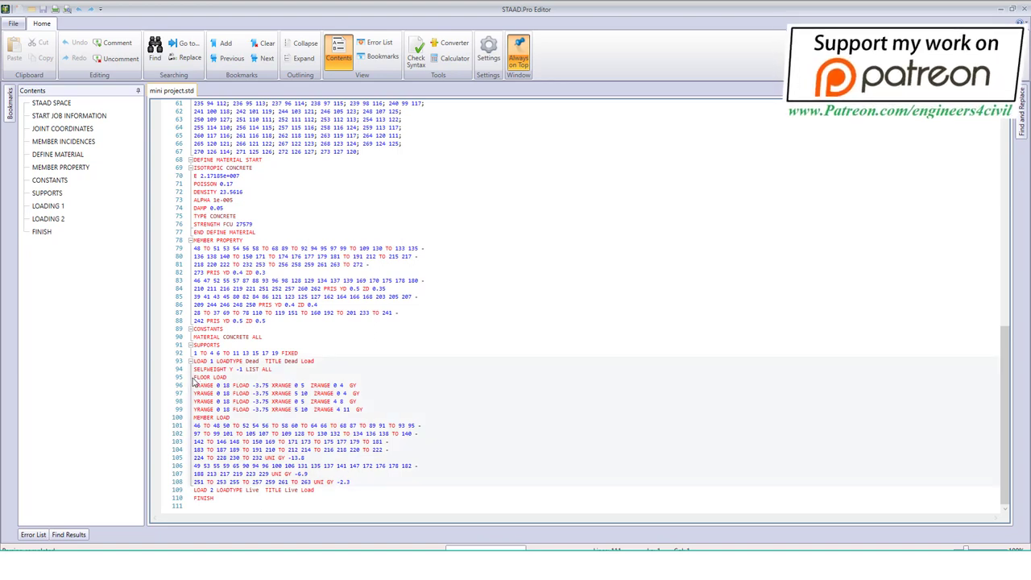
{"action": "mouse_move", "coordinate": [193, 377]}
{"action": "left_mouse_down"}
{"action": "mouse_move", "coordinate": [220, 408]}
{"action": "mouse_move", "coordinate": [370, 412]}
{"action": "left_mouse_up"}
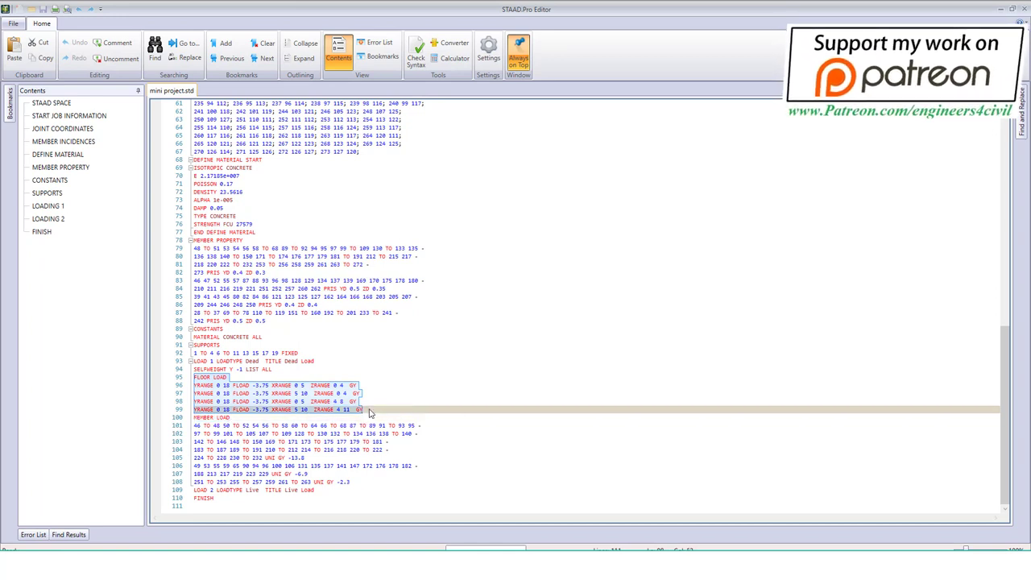
Step: Paste the copied FLOOR LOAD block beneath the Live Load header
{"action": "left_click", "coordinate": [328, 495]}
{"action": "key", "text": "Return"}
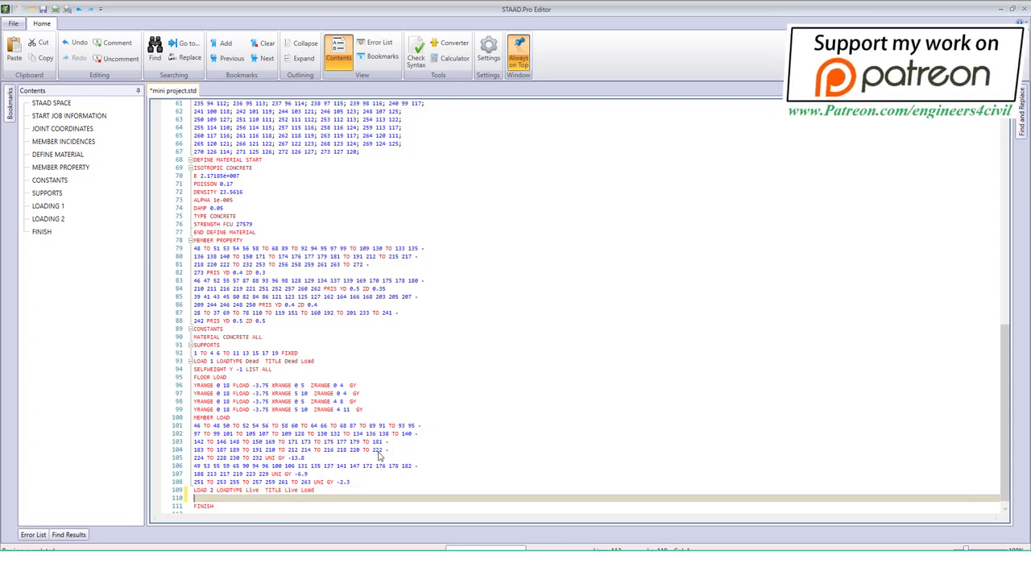
{"action": "type", "text": "FLOOR LOAD YRANGE 0 18 FLOAD -3.75 XRANGE 0 5  ZRANGE 0 4  GY YRANGE 0 18 FLOAD -3.75 XRANGE 5 10  ZRANGE 0 4  GY YRANGE 0 18 FLOAD -3.75 XRANGE 0 5  ZRANGE 4 8  GY YRANGE 0 18 FLOAD -3.75 XRANGE 5 10  ZRANGE 4 11  GY"}
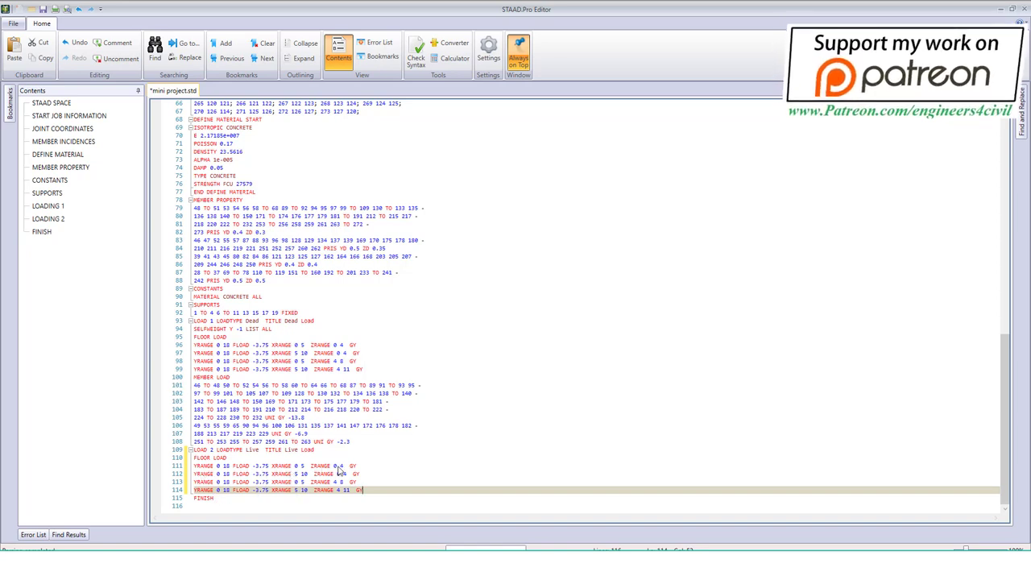
Step: Change the pressure on floor-load lines 111–114 to -3
{"action": "left_click", "coordinate": [271, 467]}
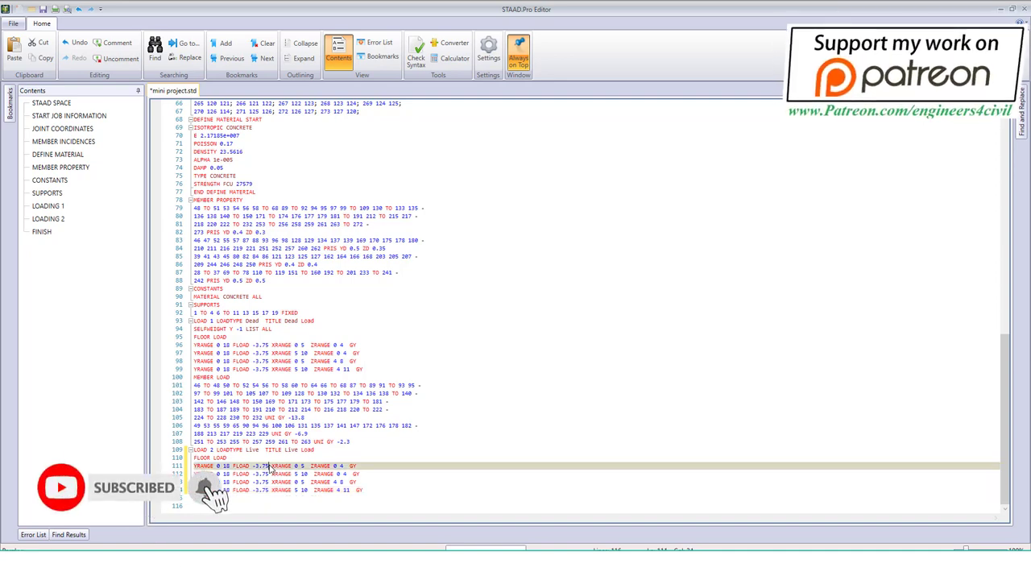
{"action": "key", "text": "BackSpace"}
{"action": "key", "text": "BackSpace"}
{"action": "key", "text": "BackSpace"}
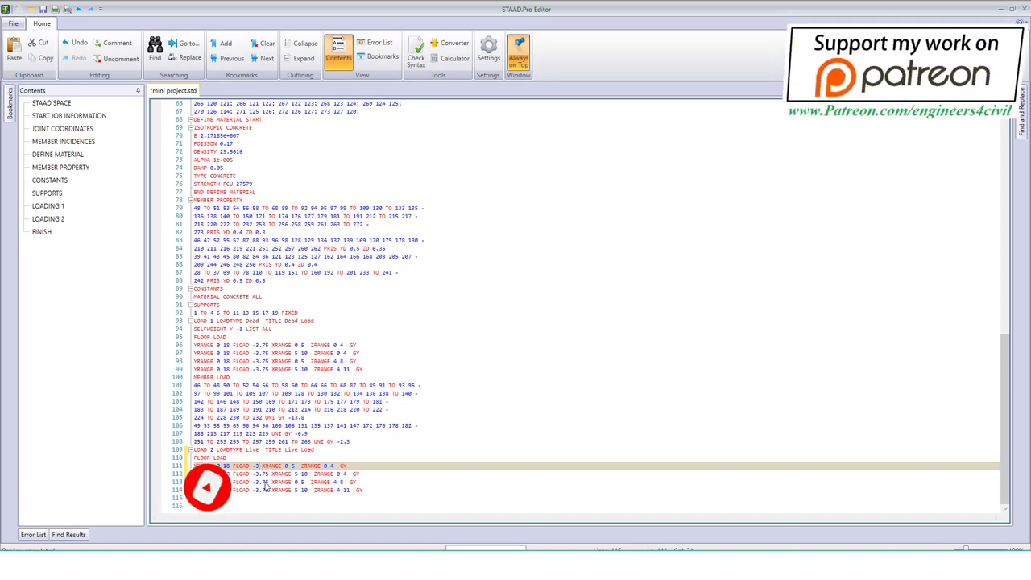
{"action": "left_click", "coordinate": [271, 475]}
{"action": "key", "text": "BackSpace"}
{"action": "key", "text": "BackSpace"}
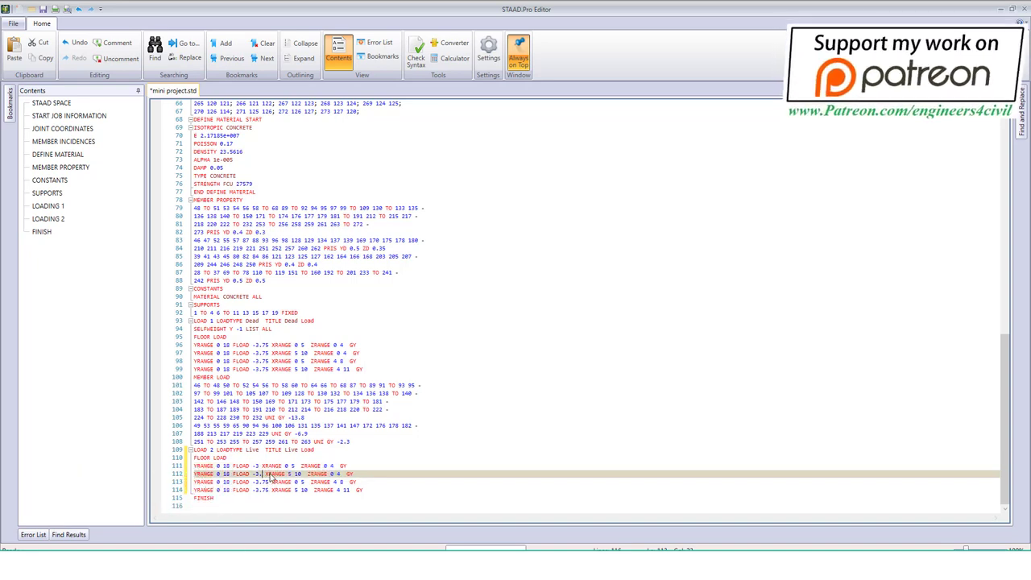
{"action": "key", "text": "BackSpace"}
{"action": "left_click", "coordinate": [271, 481]}
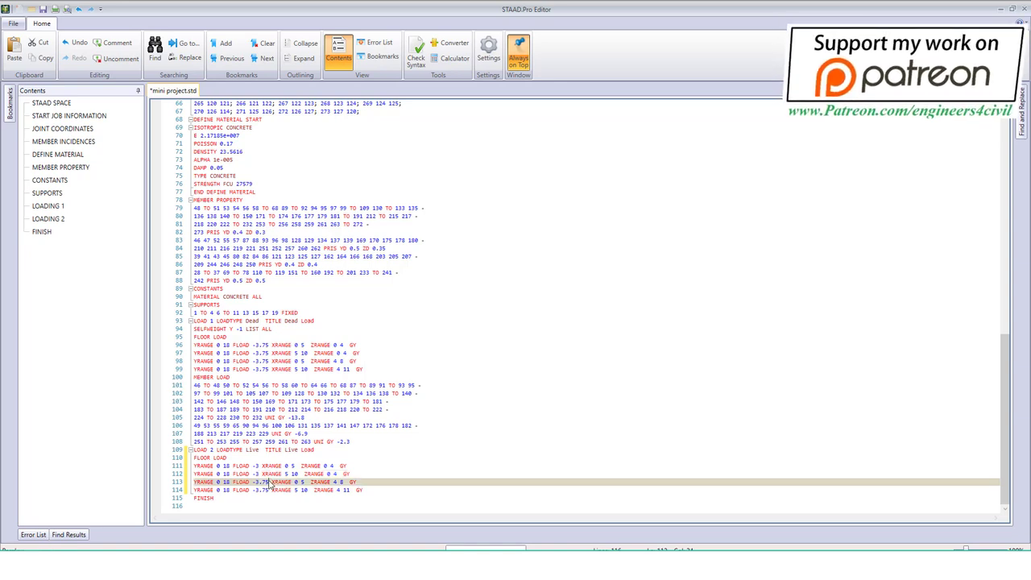
{"action": "key", "text": "BackSpace"}
{"action": "key", "text": "BackSpace"}
{"action": "key", "text": "BackSpace"}
{"action": "left_click", "coordinate": [269, 490]}
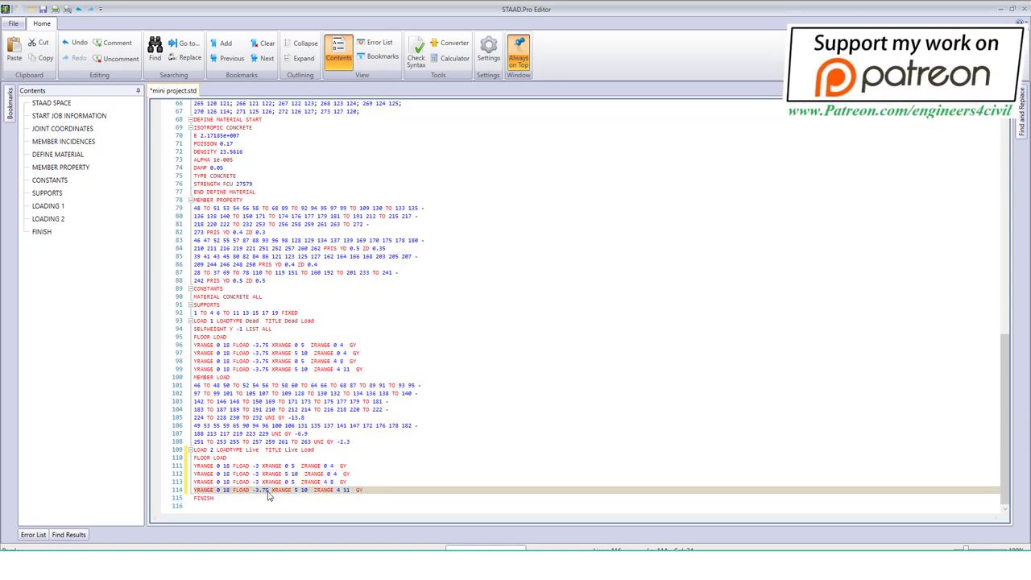
{"action": "key", "text": "BackSpace"}
{"action": "key", "text": "BackSpace"}
{"action": "key", "text": "BackSpace"}
Step: Change each live floor load's range to YRANGE 0 15, save the file and close the editor
{"action": "left_click", "coordinate": [232, 467]}
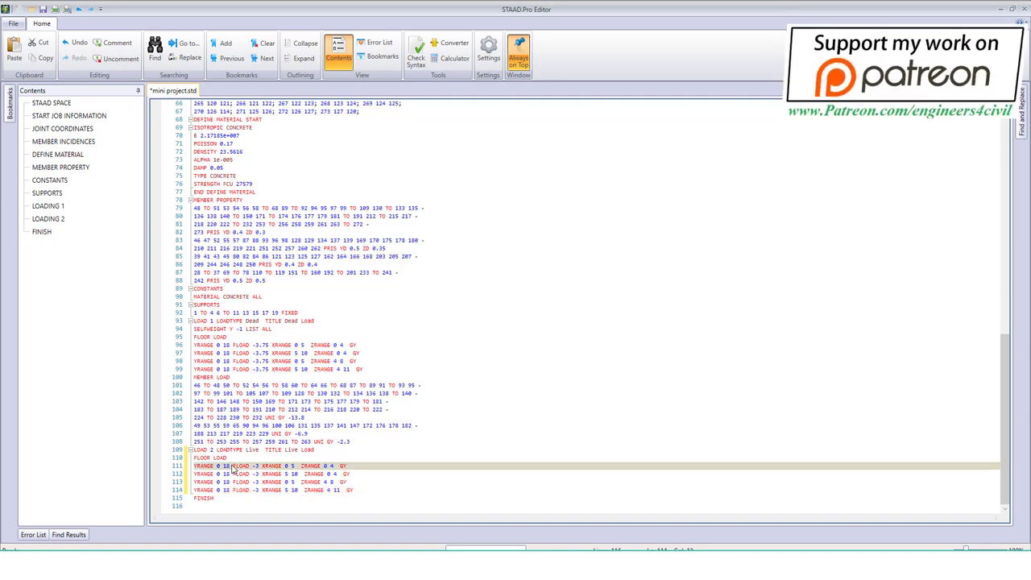
{"action": "key", "text": "BackSpace"}
{"action": "type", "text": "5"}
{"action": "left_click", "coordinate": [231, 475]}
{"action": "key", "text": "BackSpace"}
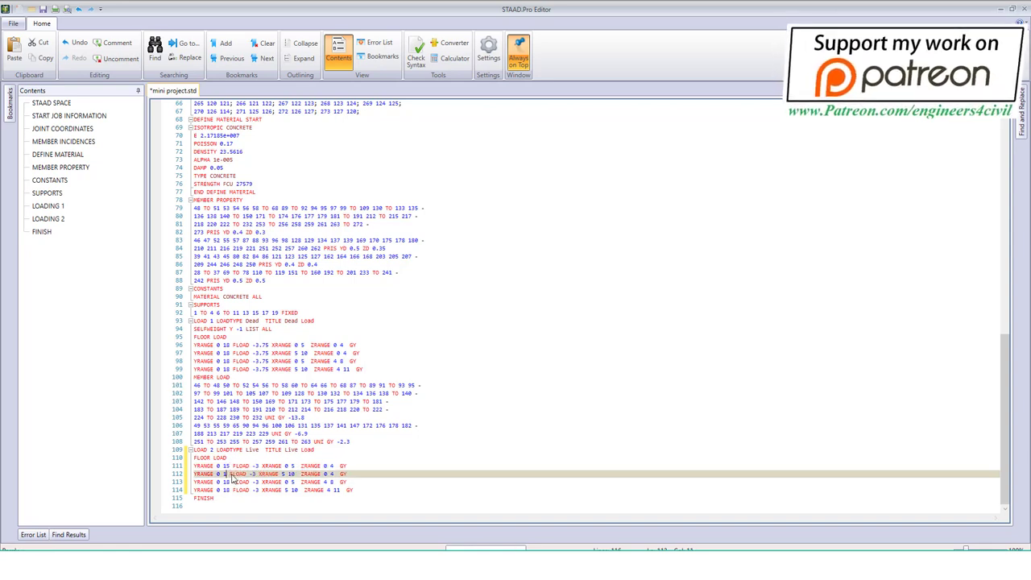
{"action": "type", "text": "5"}
{"action": "left_click", "coordinate": [231, 484]}
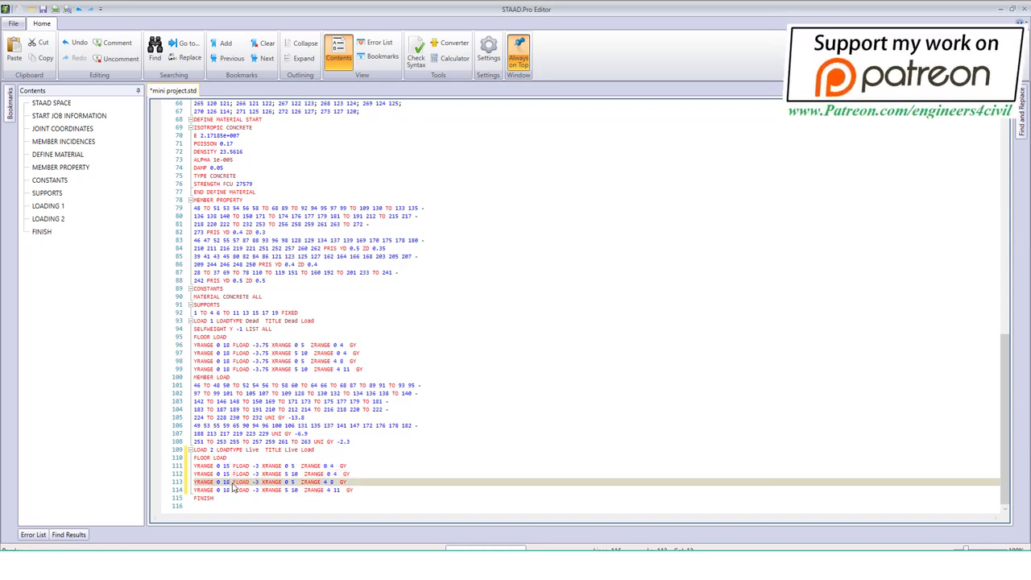
{"action": "key", "text": "BackSpace"}
{"action": "type", "text": "5"}
{"action": "left_click", "coordinate": [230, 492]}
{"action": "key", "text": "BackSpace"}
{"action": "type", "text": "5"}
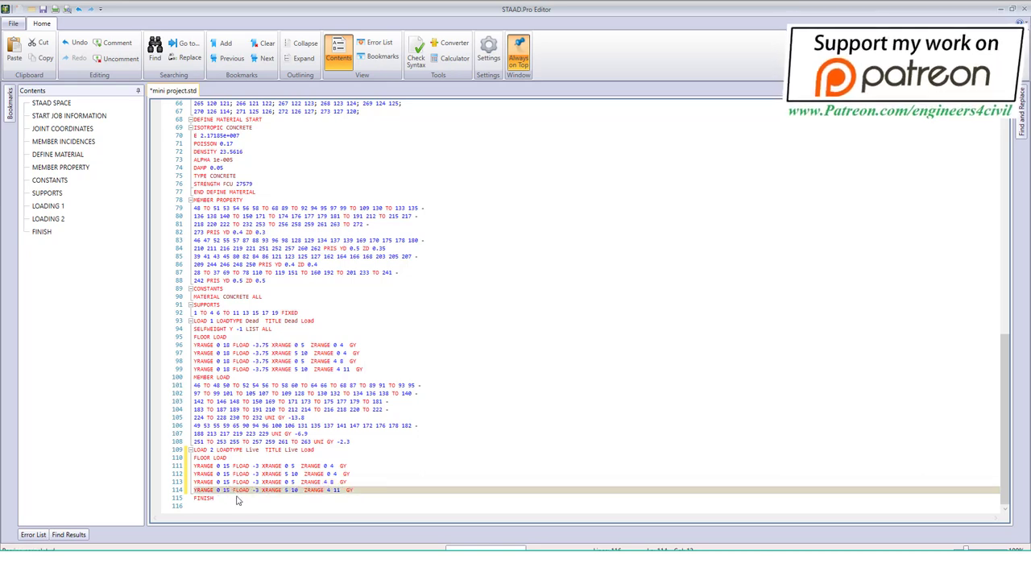
{"action": "key", "text": "ctrl+s"}
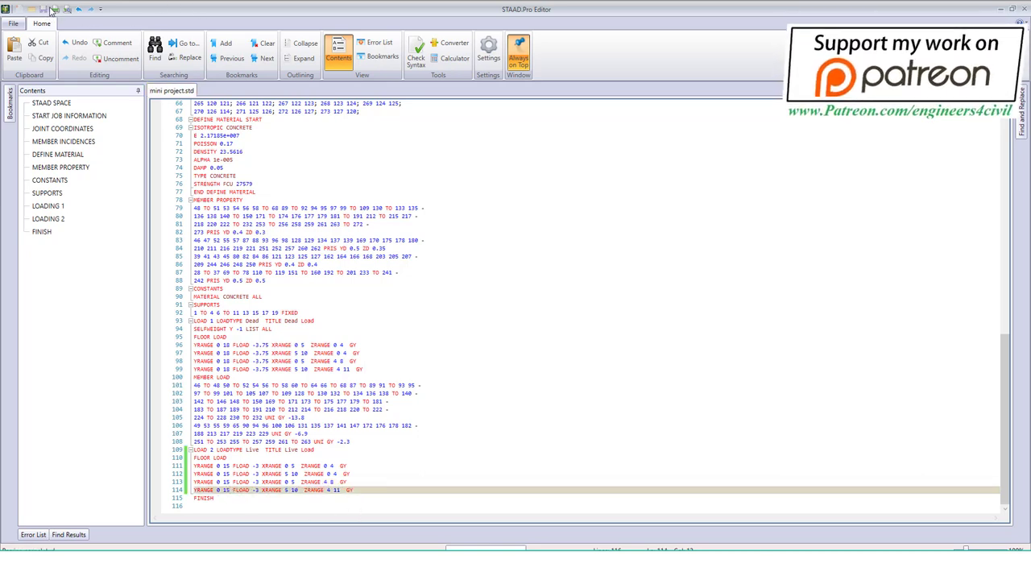
{"action": "left_click", "coordinate": [1025, 10]}
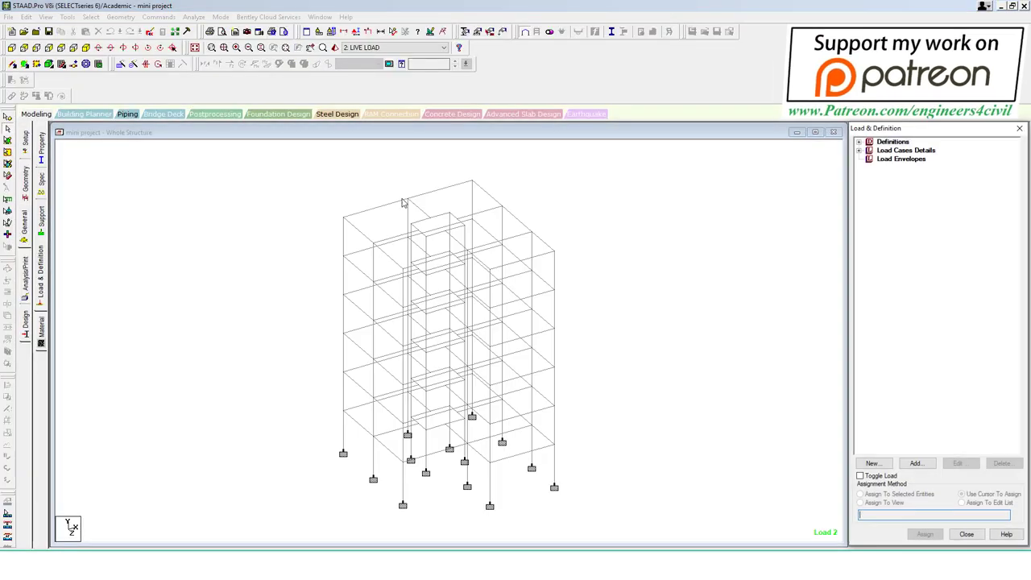
Step: Display Live Load's first YRANGE floor load in plan and isometric views, then reopen the STAAD Editor
{"action": "left_click", "coordinate": [859, 151]}
{"action": "left_click", "coordinate": [870, 168]}
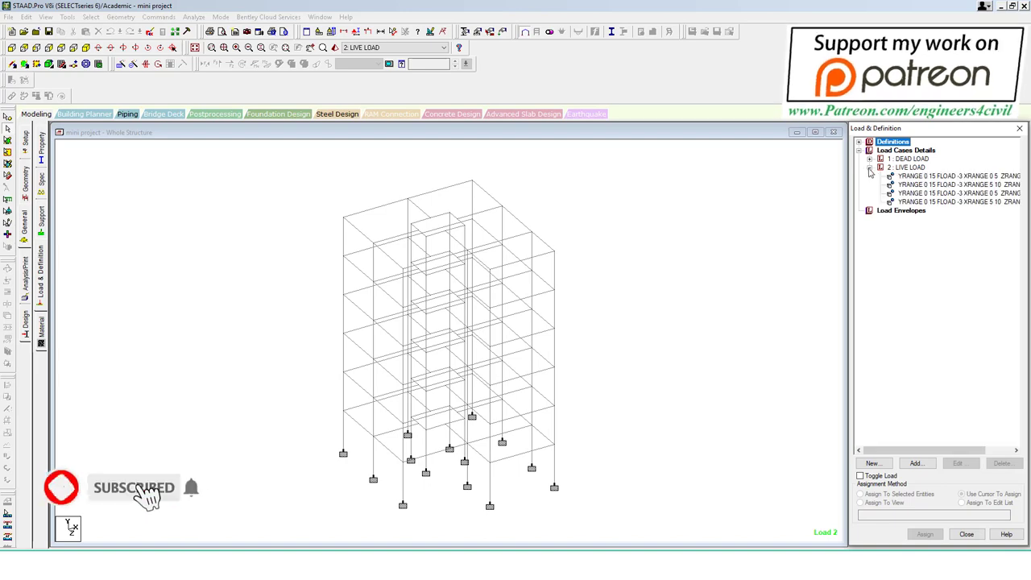
{"action": "left_click", "coordinate": [915, 176]}
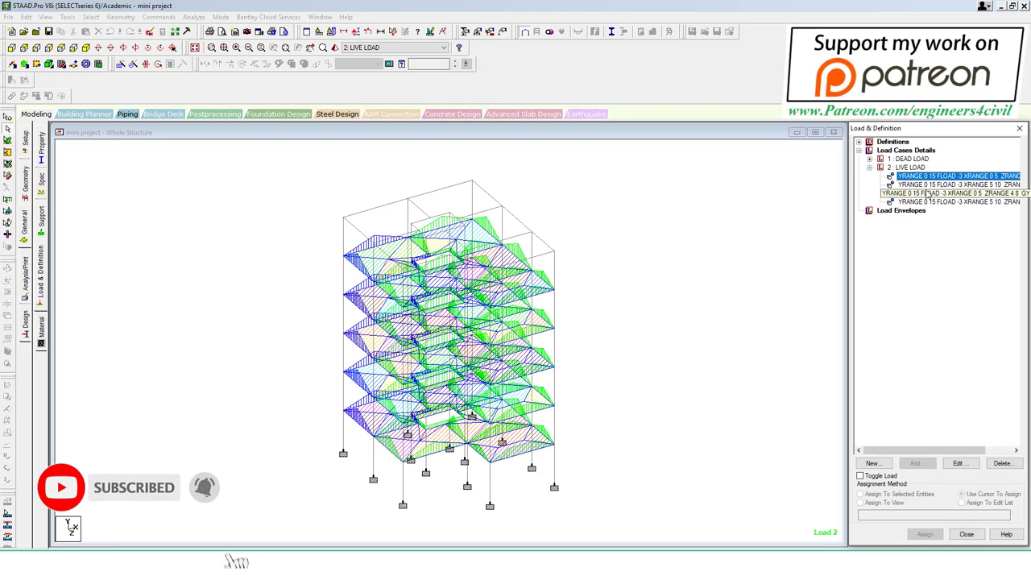
{"action": "left_click", "coordinate": [62, 47]}
{"action": "left_click", "coordinate": [85, 47]}
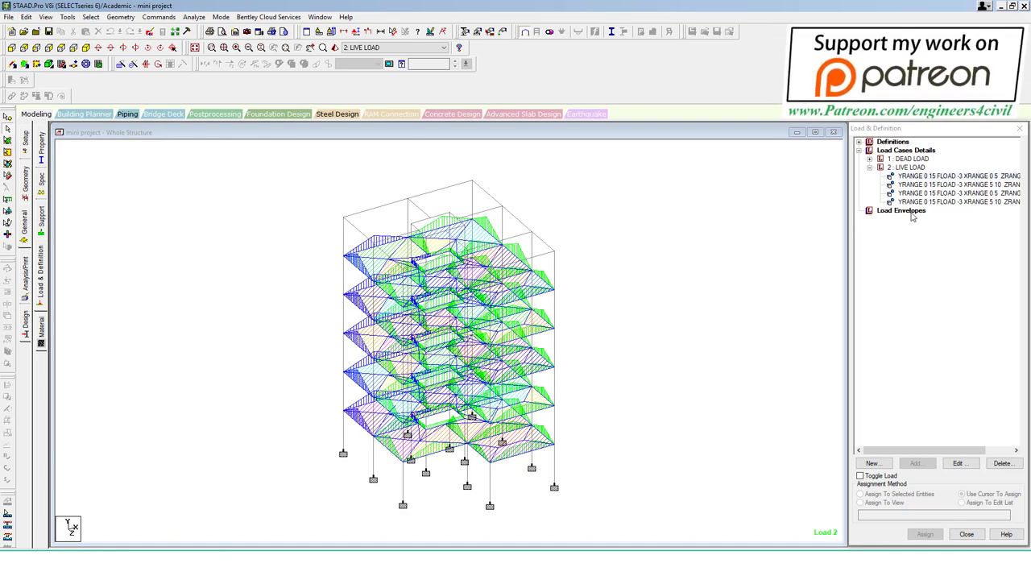
{"action": "left_click", "coordinate": [149, 32]}
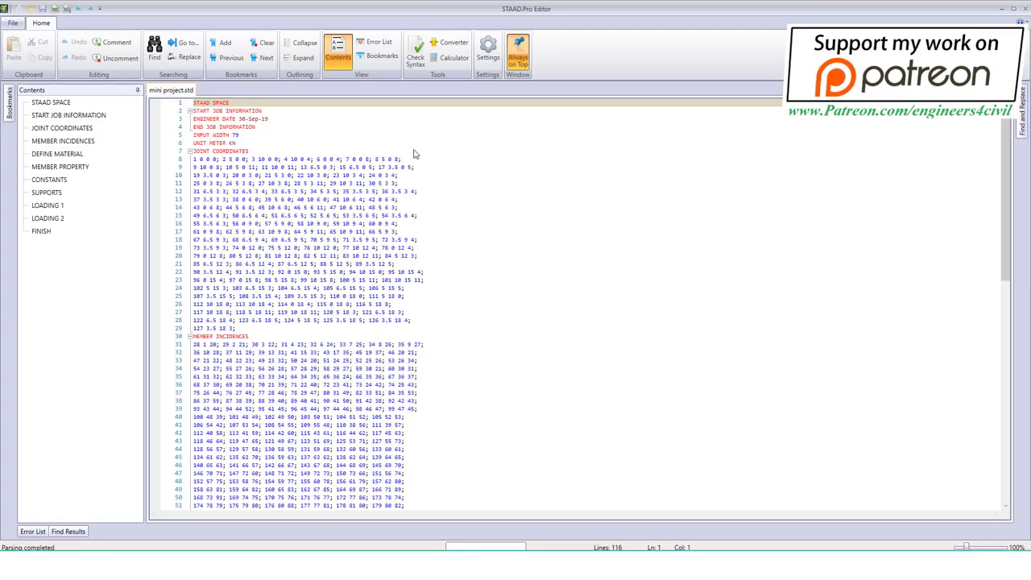
Step: Duplicate the four Live Load floor-load lines directly below the originals
{"action": "scroll", "coordinate": [424, 360], "scroll_direction": "down", "scroll_amount": 7}
{"action": "scroll", "coordinate": [424, 360], "scroll_direction": "down", "scroll_amount": 13}
{"action": "scroll", "coordinate": [422, 357], "scroll_direction": "down", "scroll_amount": 2}
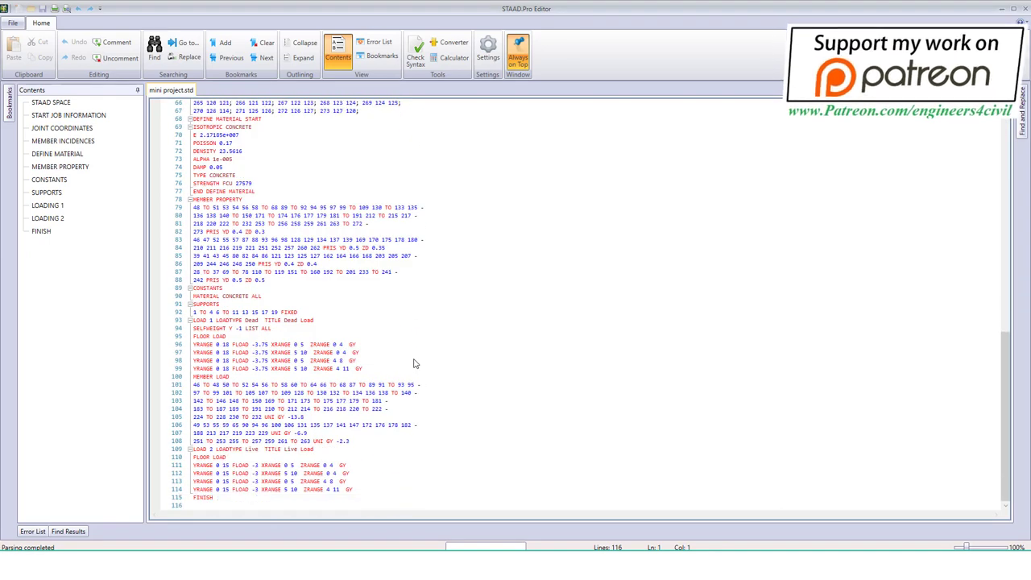
{"action": "left_click_drag", "start_coordinate": [365, 493], "coordinate": [192, 466]}
{"action": "left_click", "coordinate": [362, 494]}
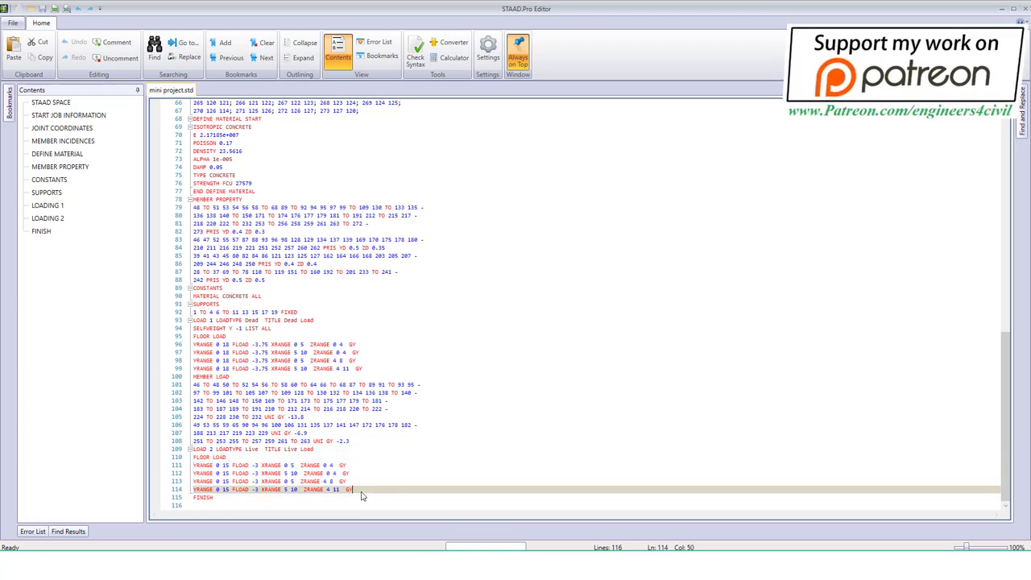
{"action": "key", "text": "Return"}
{"action": "key", "text": "Return"}
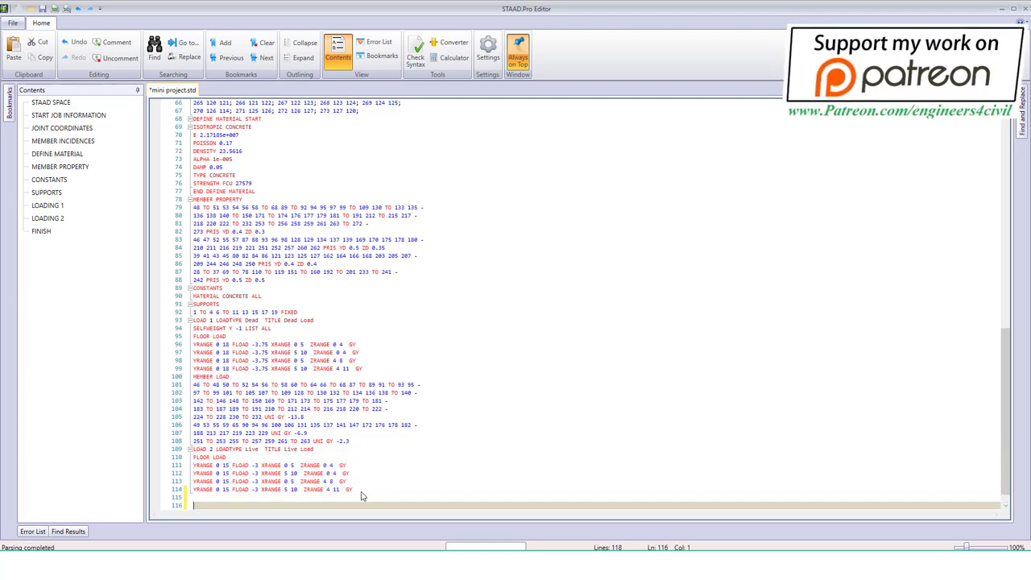
{"action": "type", "text": "YRANGE 0 15 FLOAD -3 XRANGE 0 5  ZRANGE 0 4  GY YRANGE 0 15 FLOAD -3 XRANGE 5 10  ZRANGE 0 4  GY YRANGE 0 15 FLOAD -3 XRANGE 0 5  ZRANGE 4 8  GY YRANGE 0 15 FLOAD -3 XRANGE 5 10  ZRANGE 4 11  GY"}
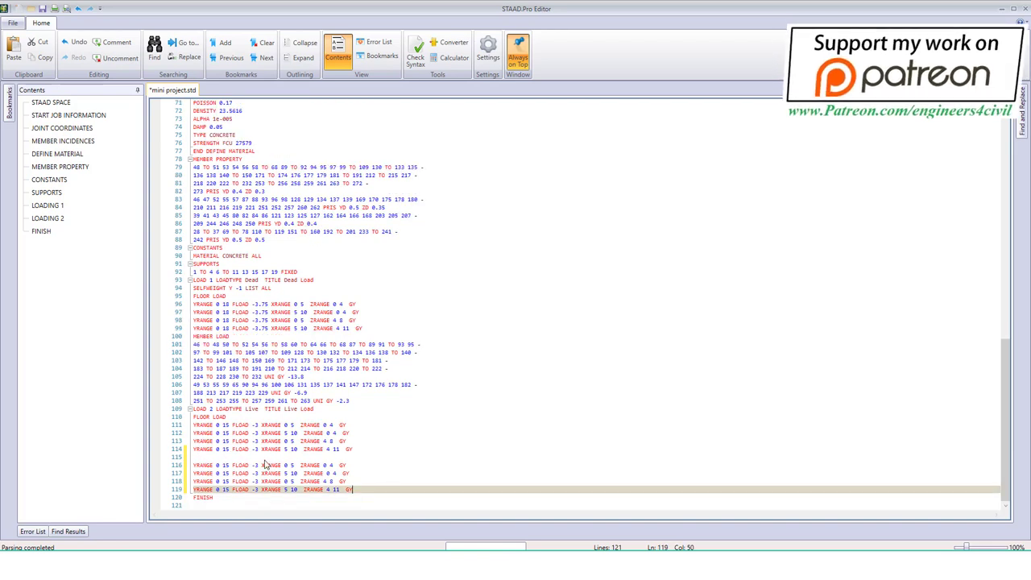
Step: Change the load value on all four copied FLOAD lines from -3 to -1.5
{"action": "left_click", "coordinate": [255, 466]}
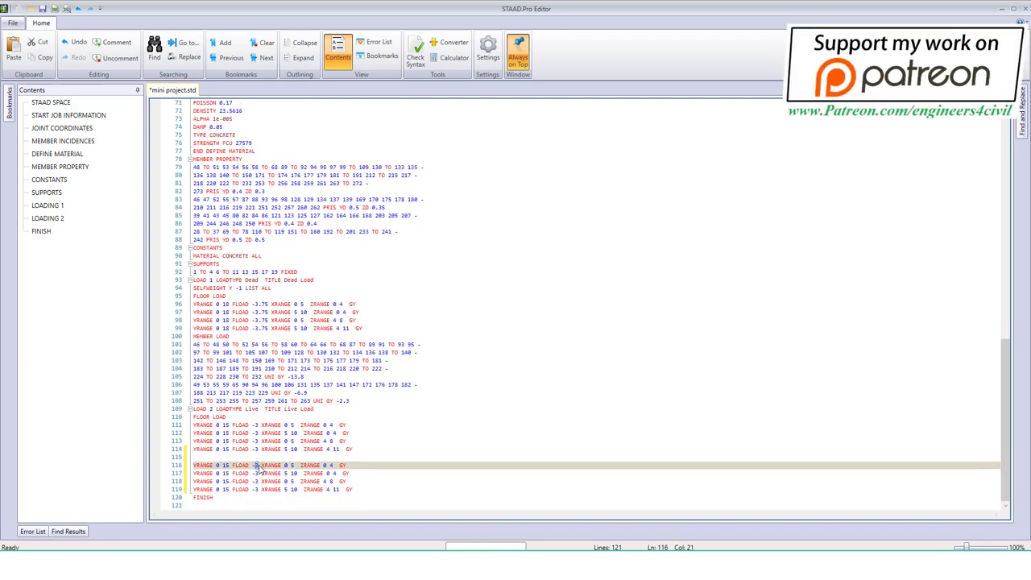
{"action": "key", "text": "BackSpace"}
{"action": "type", "text": "1.5"}
{"action": "left_click", "coordinate": [262, 473]}
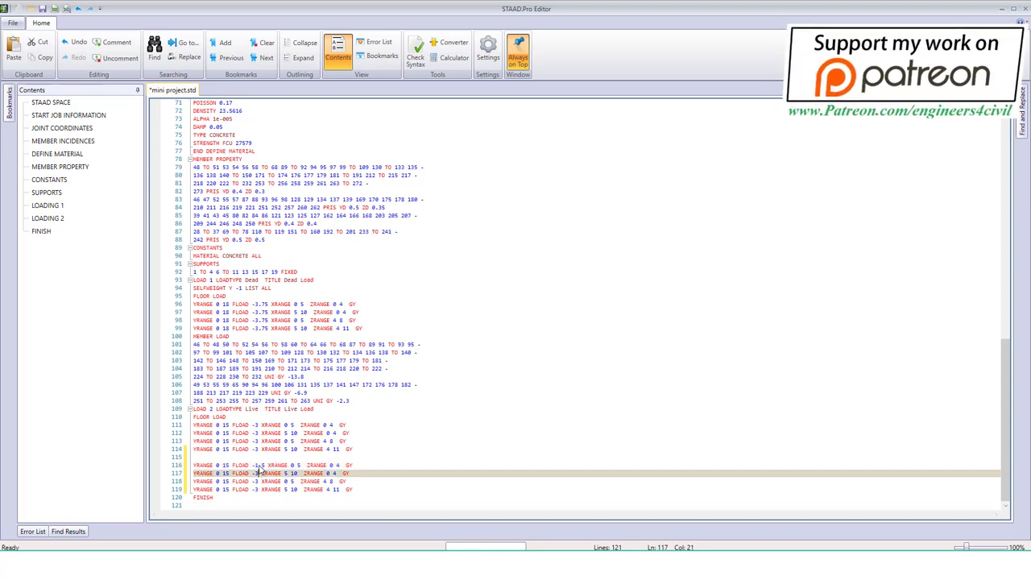
{"action": "key", "text": "BackSpace"}
{"action": "type", "text": "1"}
{"action": "type", "text": ".5"}
{"action": "key", "text": "Down"}
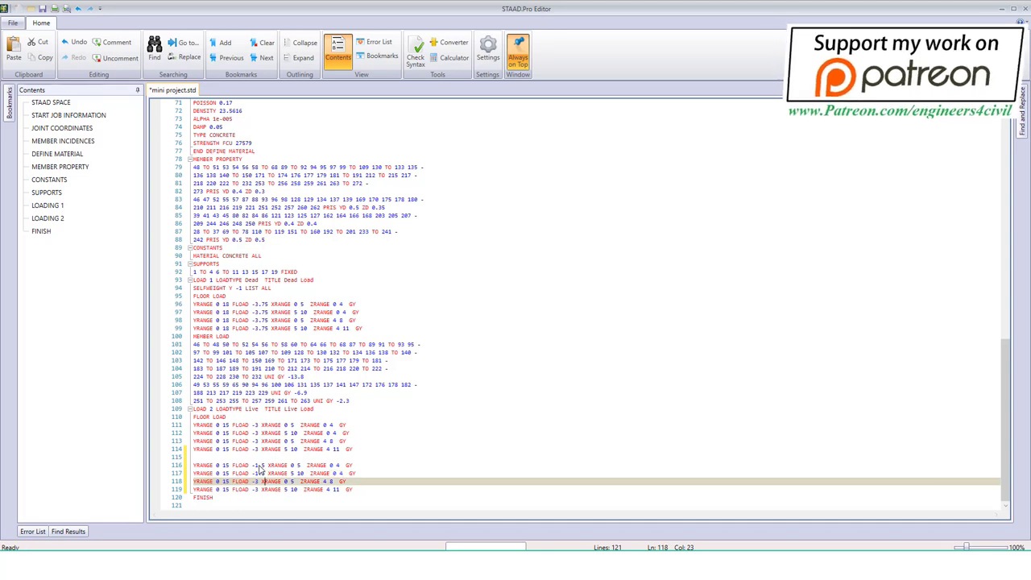
{"action": "key", "text": "BackSpace"}
{"action": "type", "text": "1"}
{"action": "type", "text": ".5"}
{"action": "key", "text": "Down"}
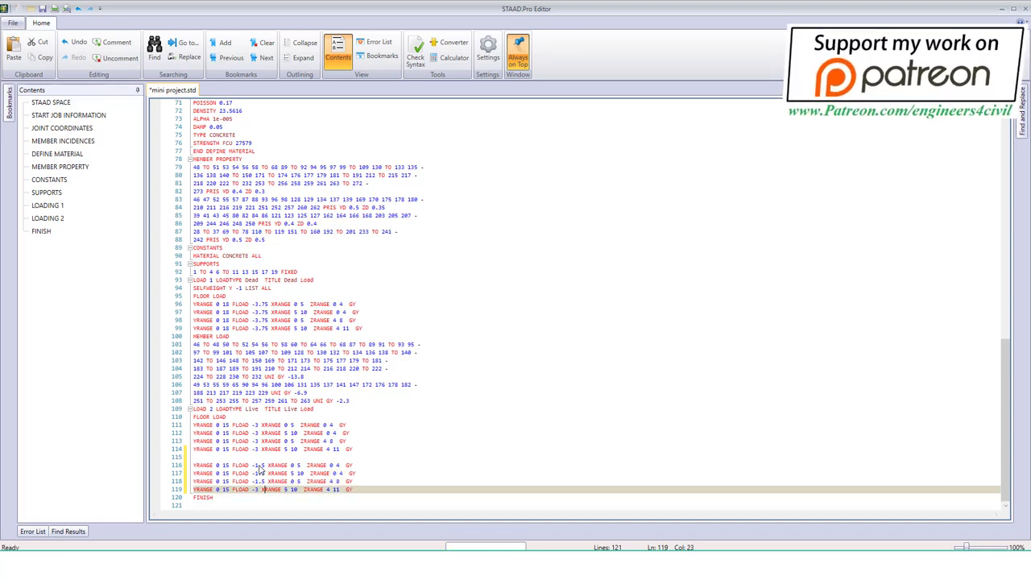
{"action": "key", "text": "BackSpace"}
{"action": "type", "text": "1.5"}
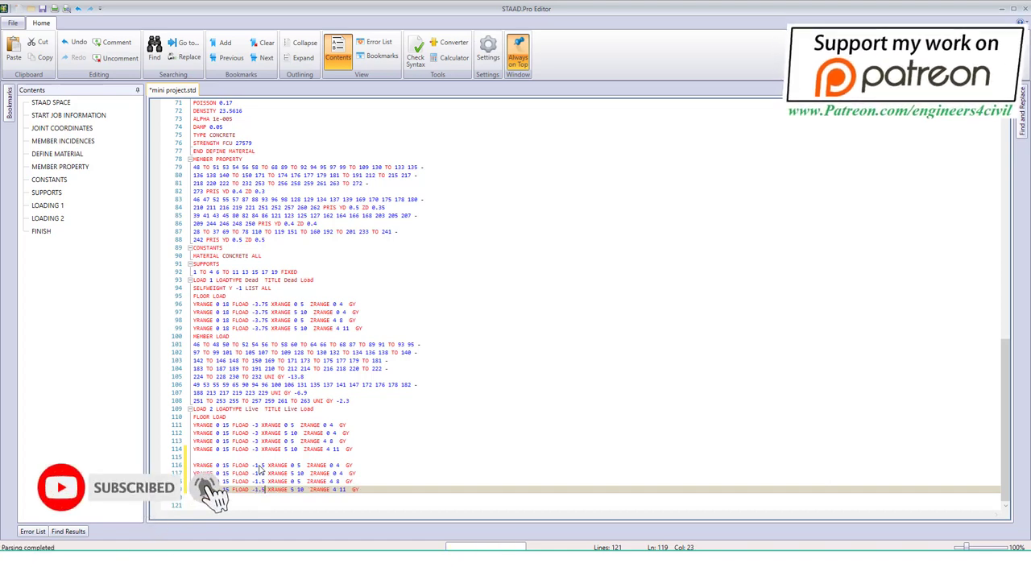
Step: Set the copied lines' YRANGE from 0 15 to 18 18, then save and close the editor
{"action": "left_click_drag", "start_coordinate": [231, 467], "coordinate": [216, 468]}
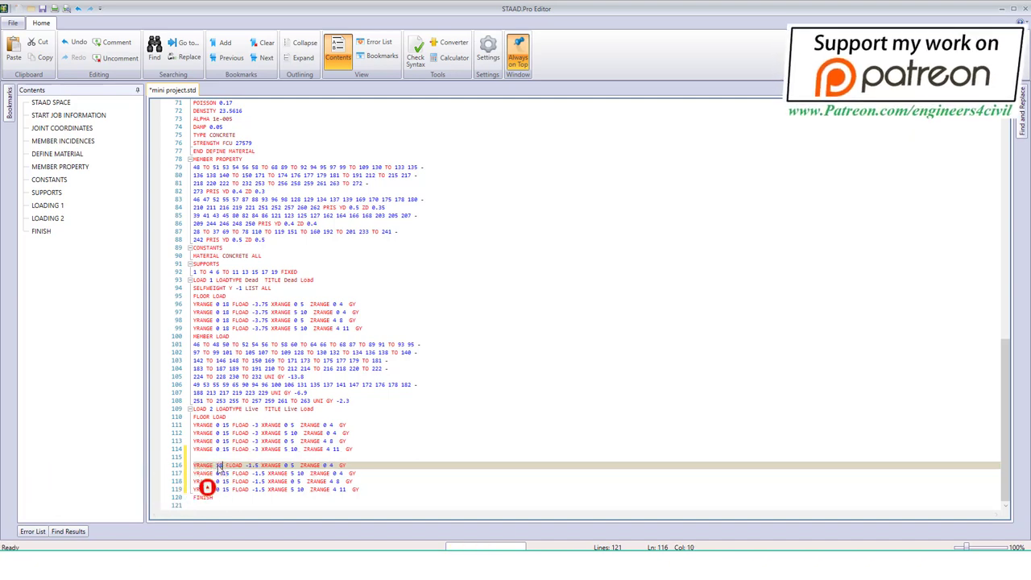
{"action": "type", "text": "18 18"}
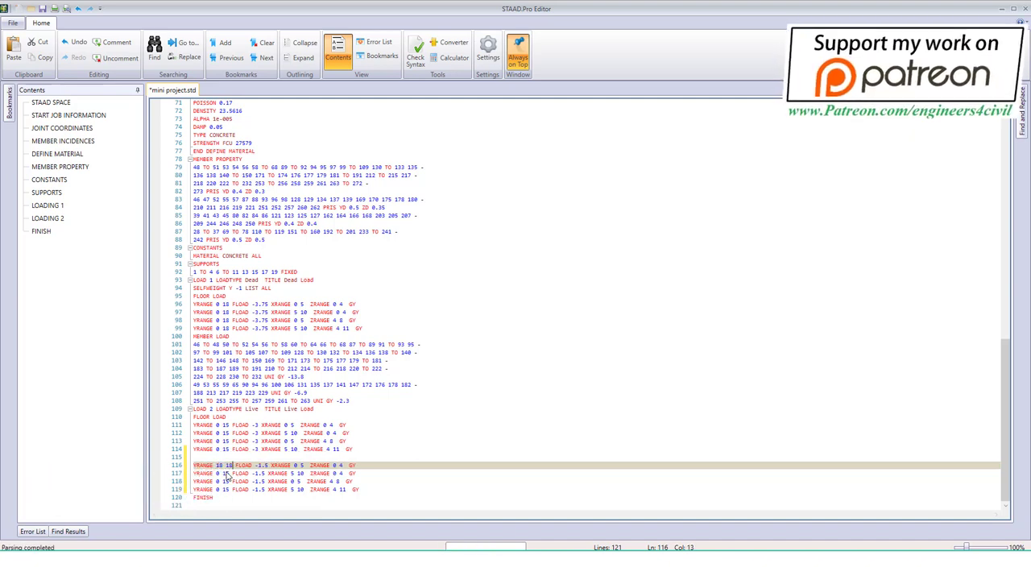
{"action": "left_click_drag", "start_coordinate": [230, 475], "coordinate": [216, 474]}
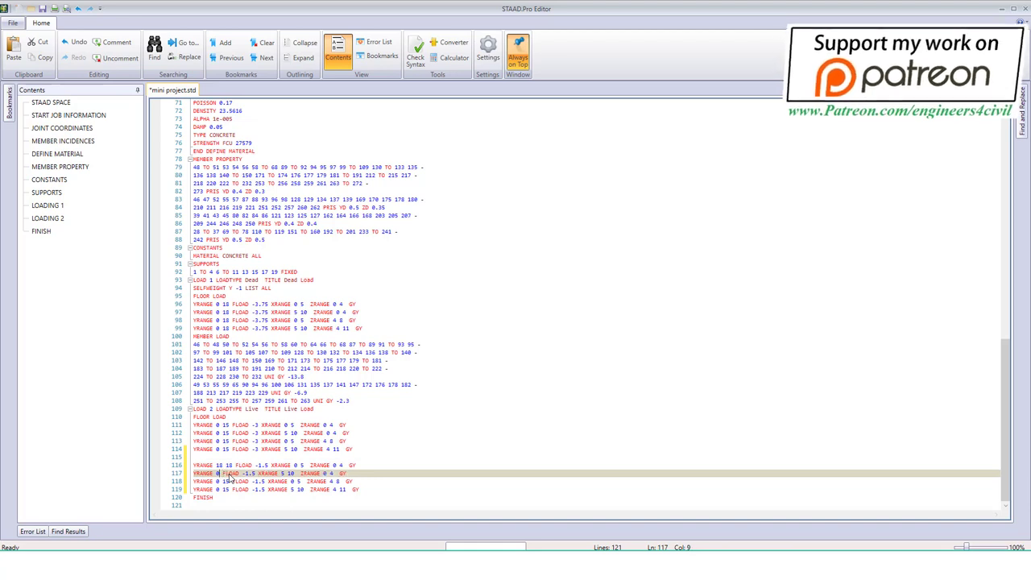
{"action": "type", "text": "18 18"}
{"action": "left_click", "coordinate": [231, 482]}
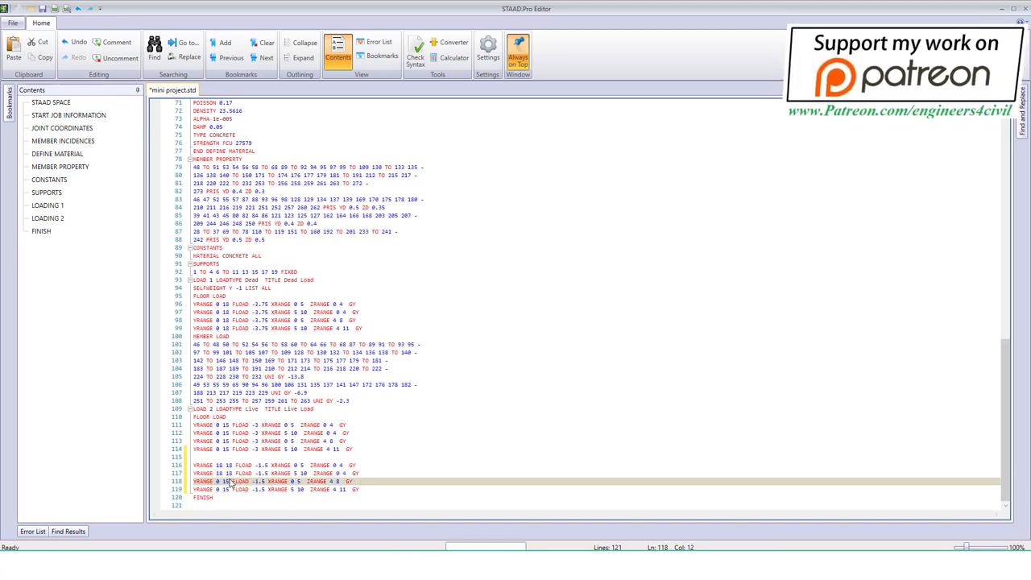
{"action": "left_click_drag", "start_coordinate": [231, 482], "coordinate": [216, 482]}
{"action": "type", "text": "18 "}
{"action": "type", "text": "18"}
{"action": "left_click", "coordinate": [228, 491]}
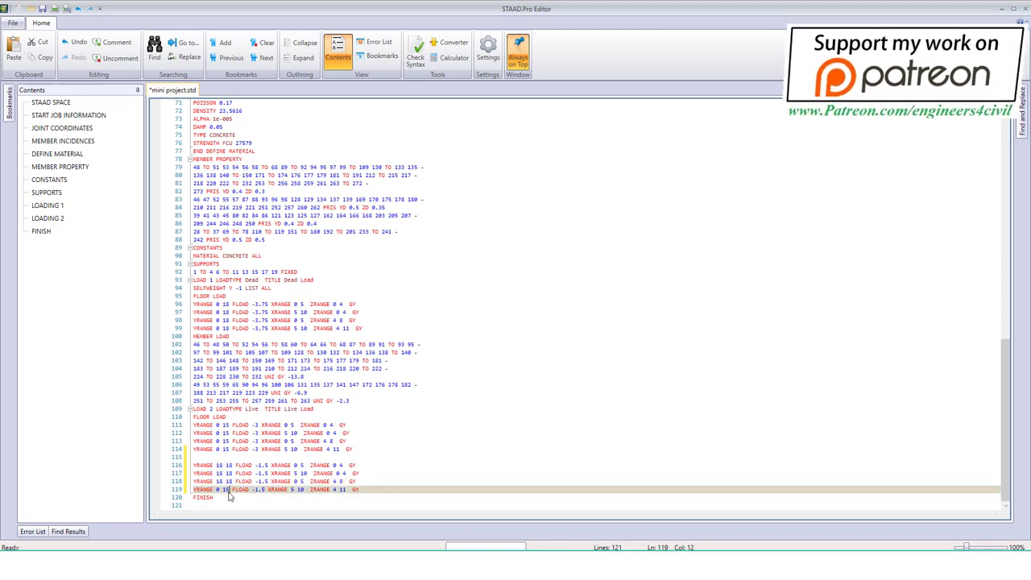
{"action": "key", "text": "BackSpace"}
{"action": "key", "text": "BackSpace"}
{"action": "key", "text": "BackSpace"}
{"action": "type", "text": "18 "}
{"action": "type", "text": "18"}
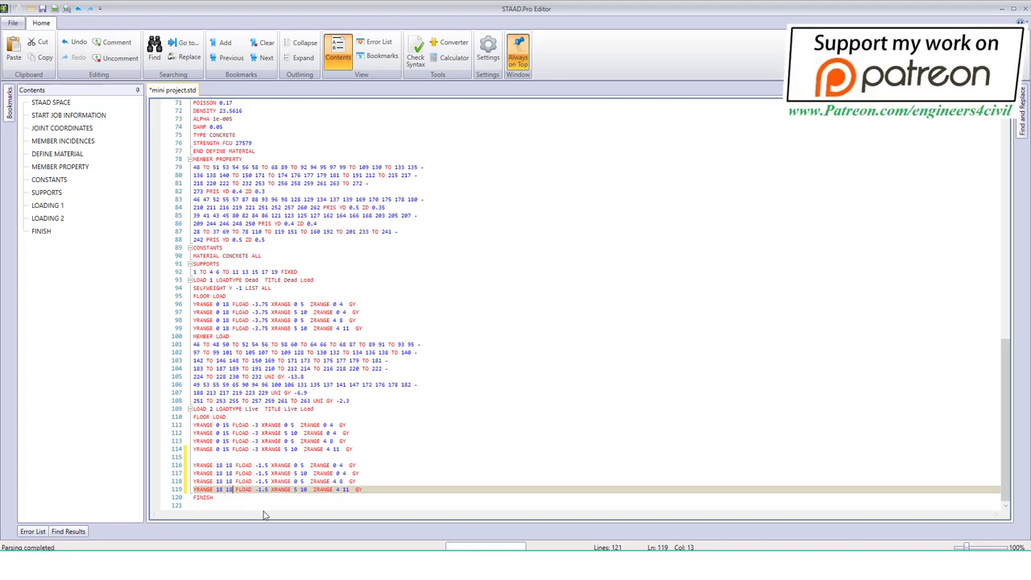
{"action": "key", "text": "ctrl+s"}
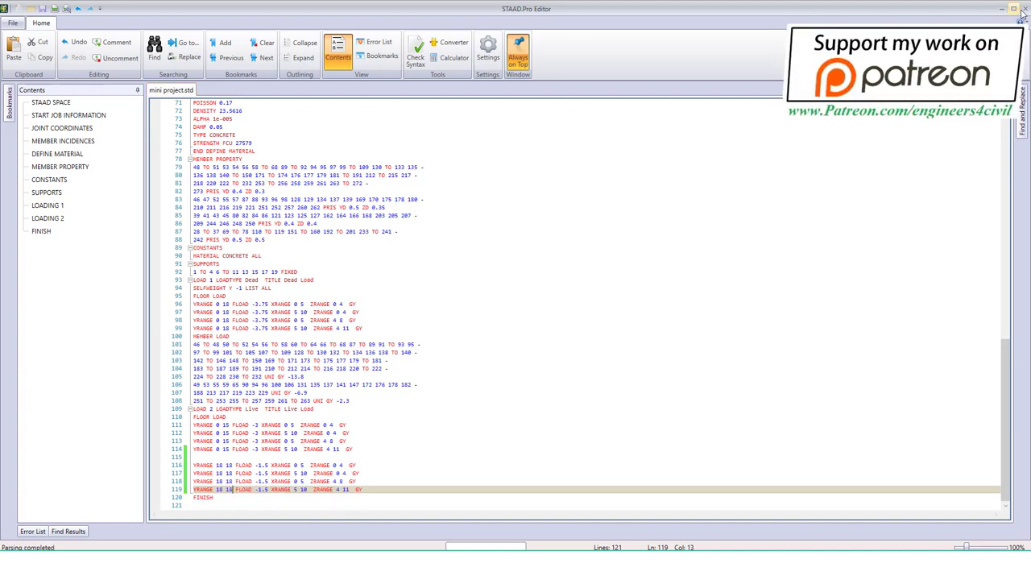
{"action": "left_click", "coordinate": [1022, 11]}
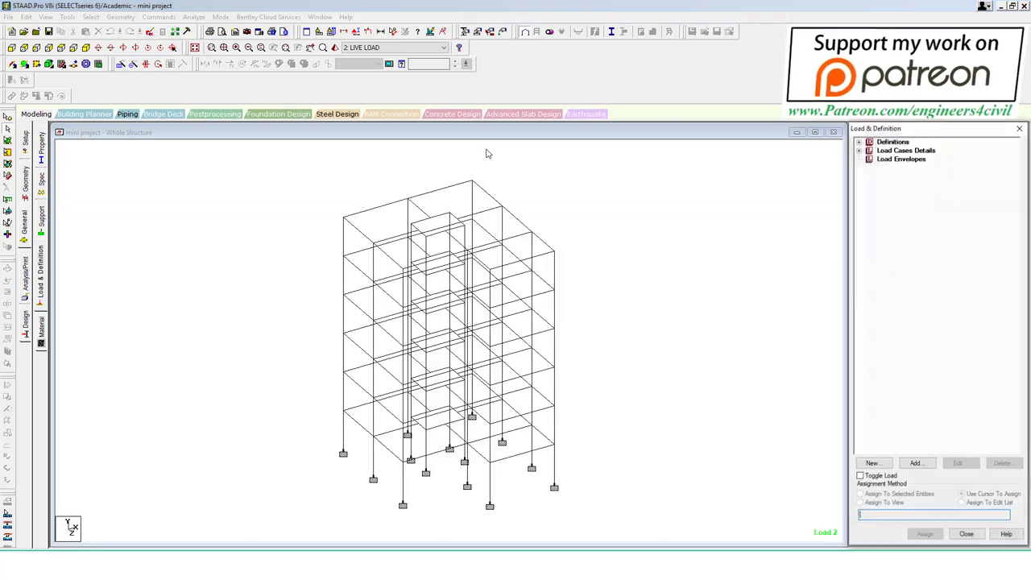
Step: Expand 2: LIVE LOAD, display a floor load to confirm eight items, then collapse it
{"action": "left_click", "coordinate": [859, 151]}
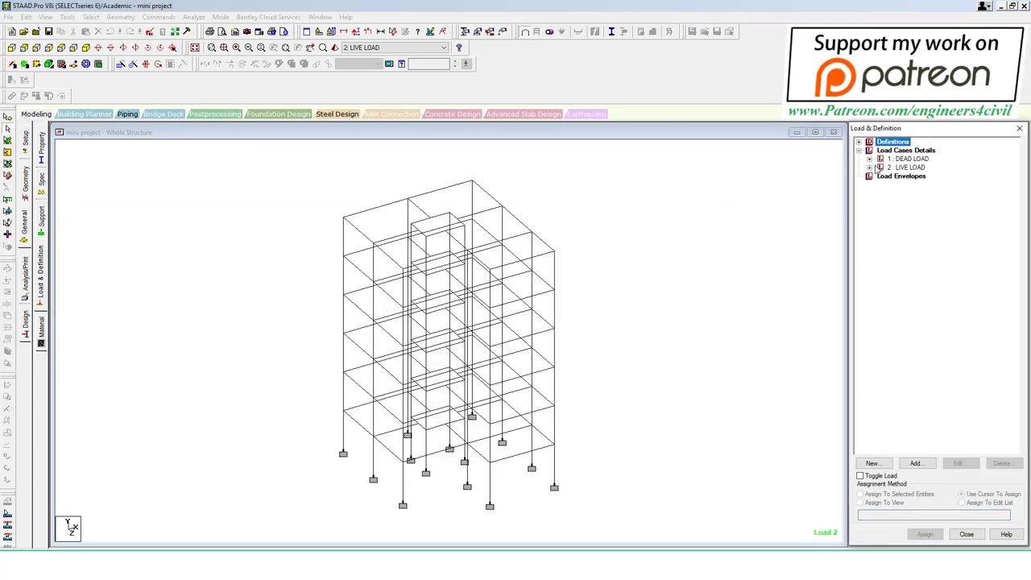
{"action": "left_click", "coordinate": [870, 167]}
{"action": "left_click", "coordinate": [958, 236]}
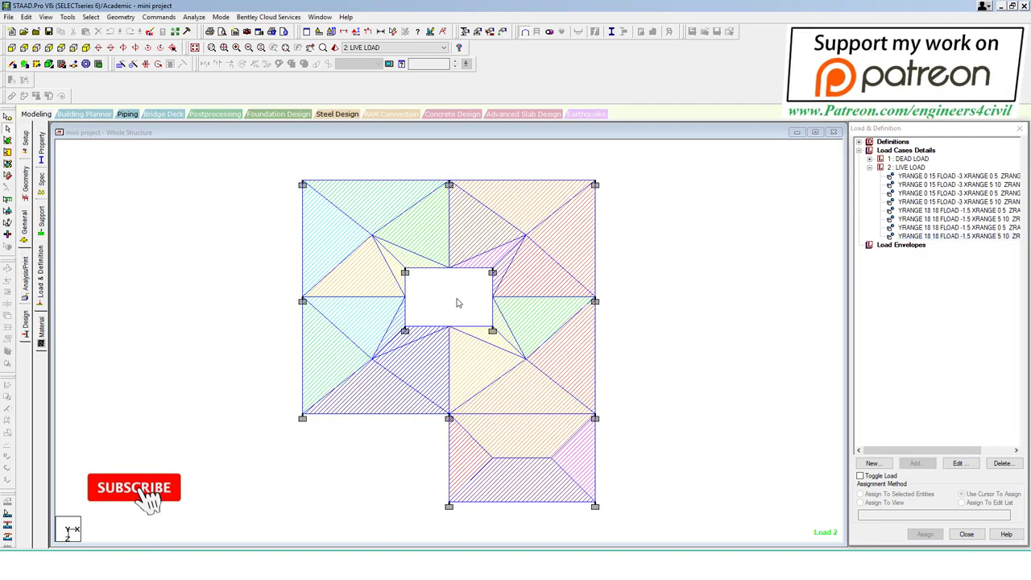
{"action": "left_click", "coordinate": [870, 168]}
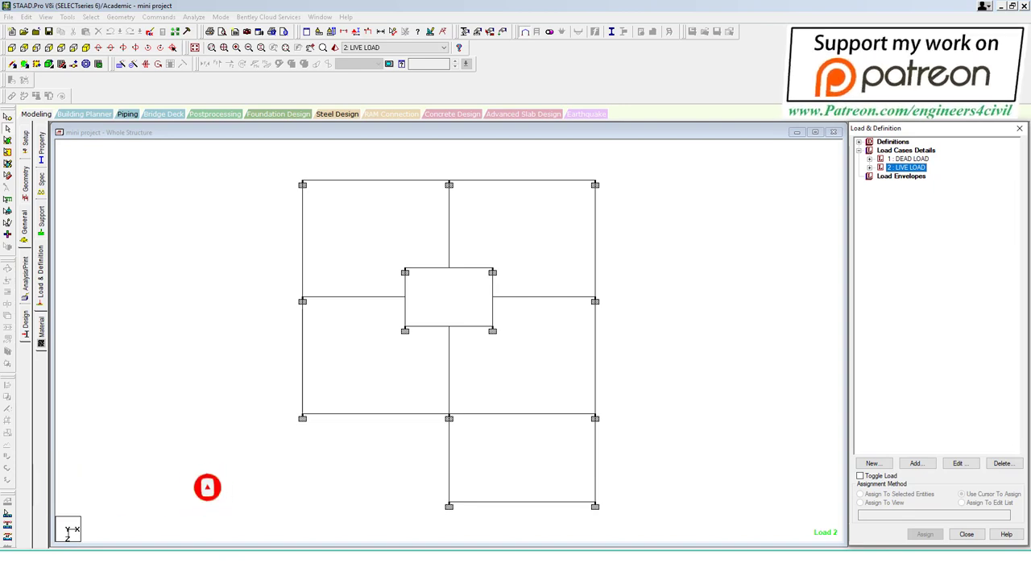
Step: Check the handwritten load notes, then create wind definition Type 1 named WIND 1
{"action": "key", "text": "alt+Tab"}
{"action": "scroll", "coordinate": [535, 301], "scroll_direction": "down", "scroll_amount": 1}
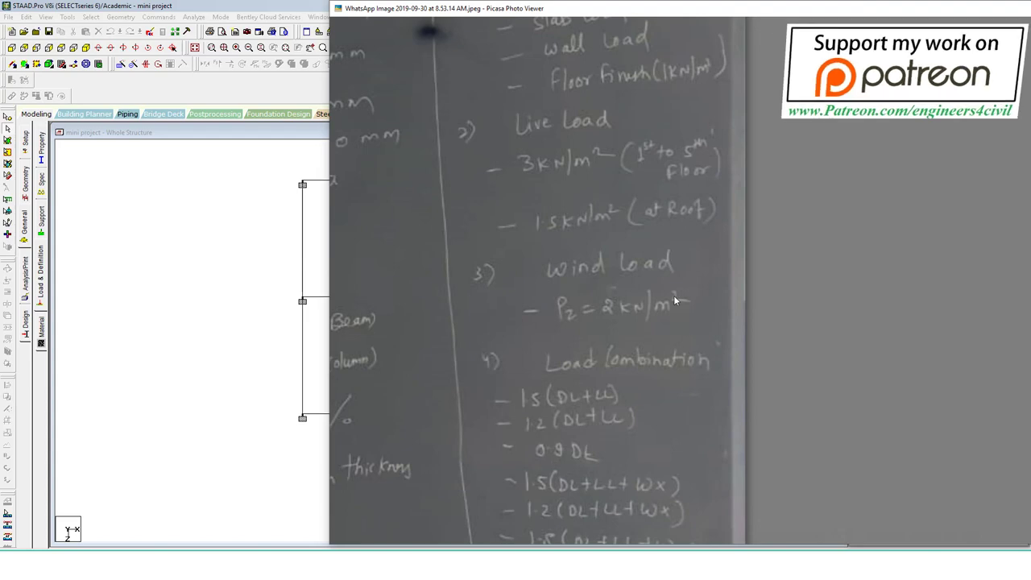
{"action": "left_click", "coordinate": [181, 237]}
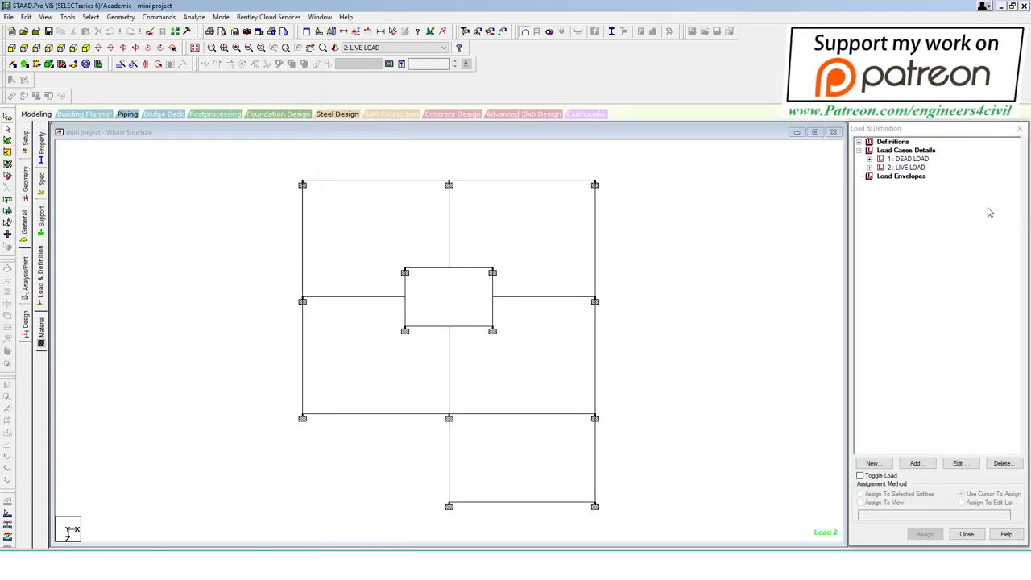
{"action": "left_click", "coordinate": [860, 143]}
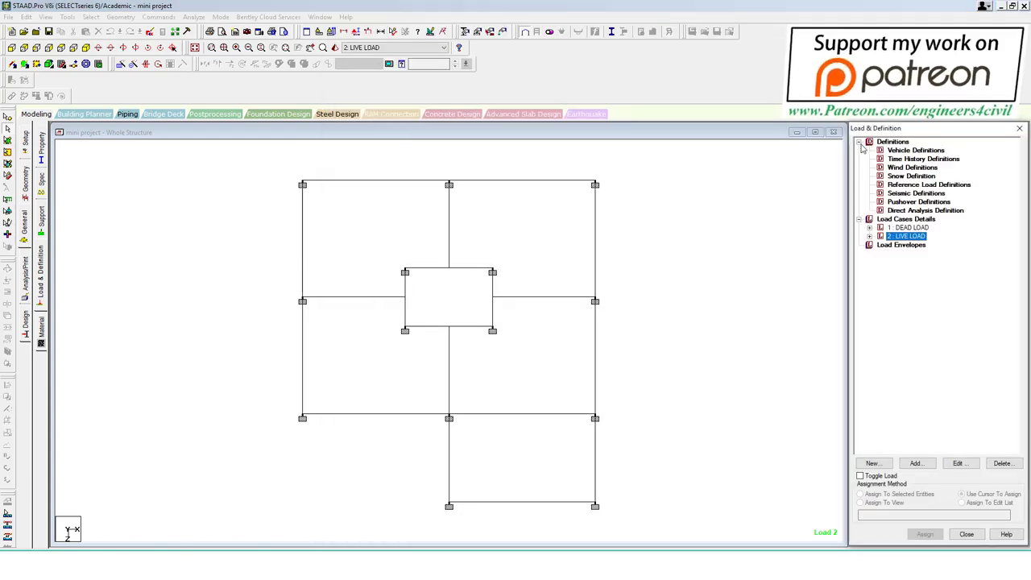
{"action": "left_click", "coordinate": [898, 168]}
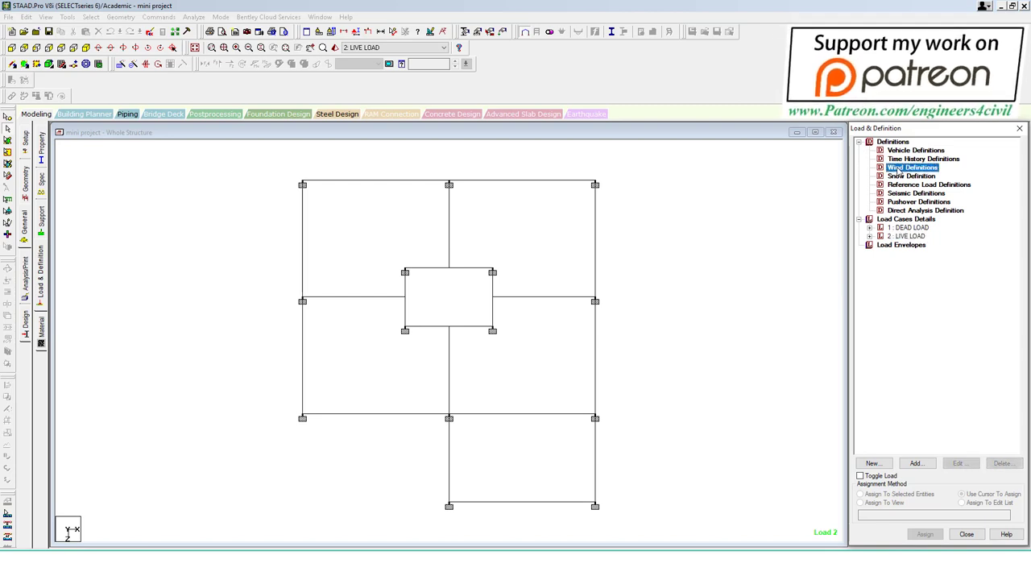
{"action": "left_click", "coordinate": [916, 464]}
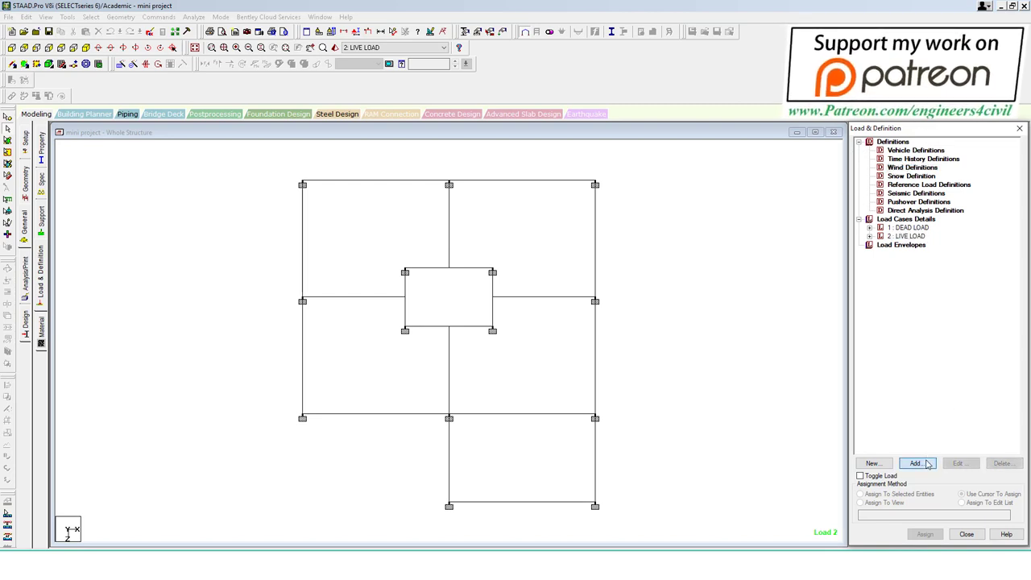
{"action": "left_click", "coordinate": [514, 358]}
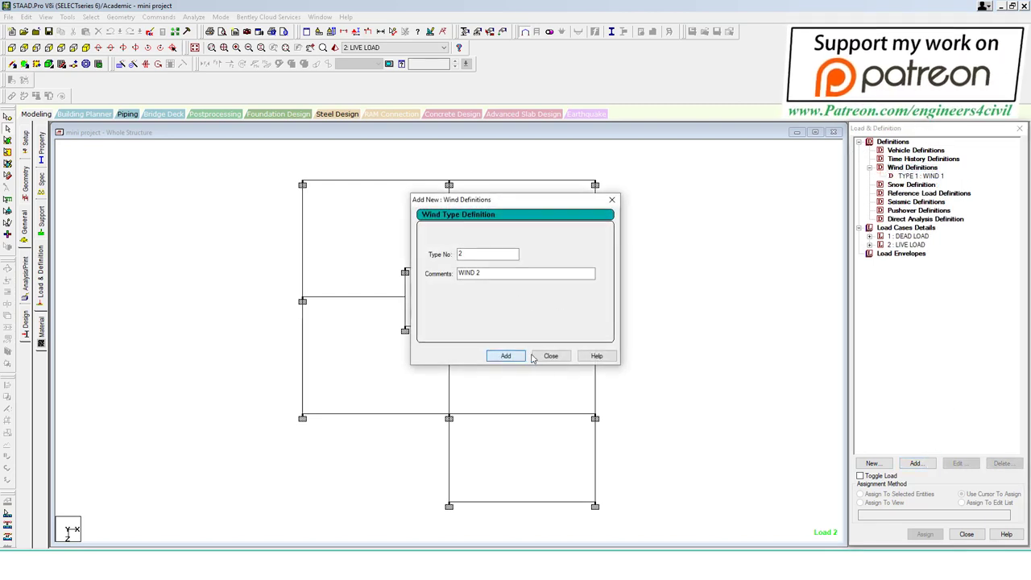
{"action": "left_click", "coordinate": [551, 356]}
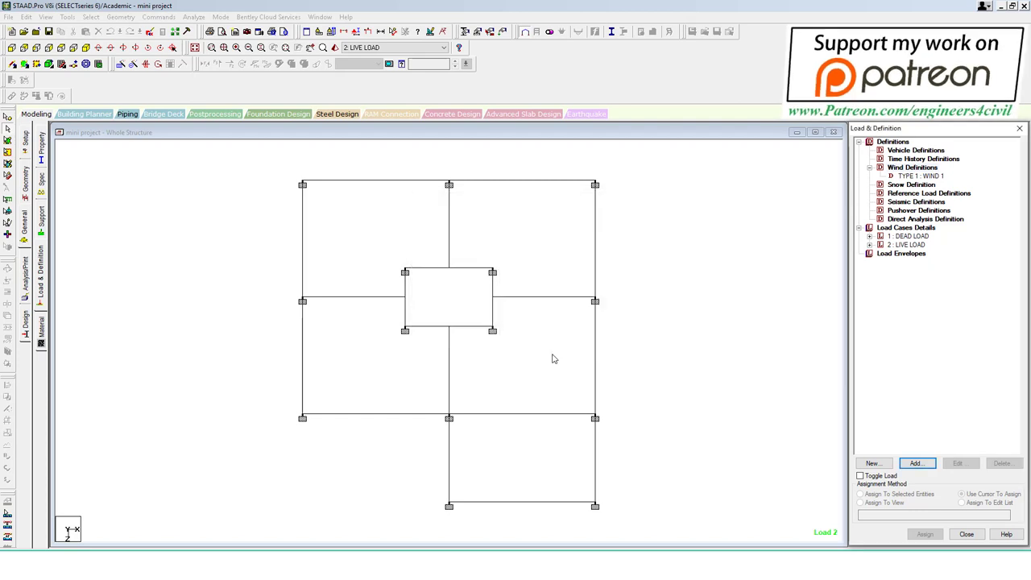
Step: Give wind Type 1 an intensity of 2 kN/m² up to a height of 10 m
{"action": "left_click", "coordinate": [917, 175]}
{"action": "left_click", "coordinate": [916, 464]}
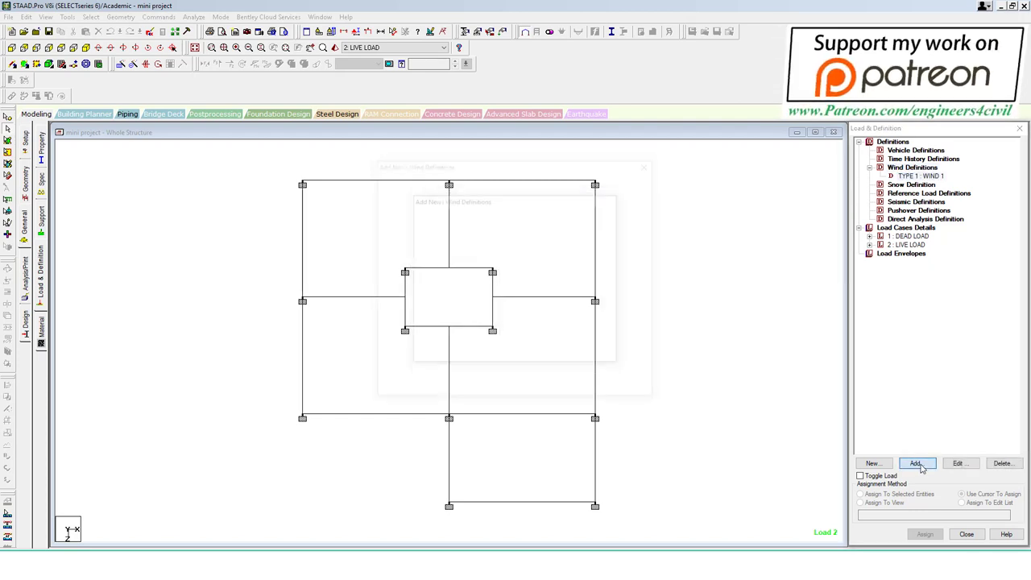
{"action": "left_click", "coordinate": [532, 254]}
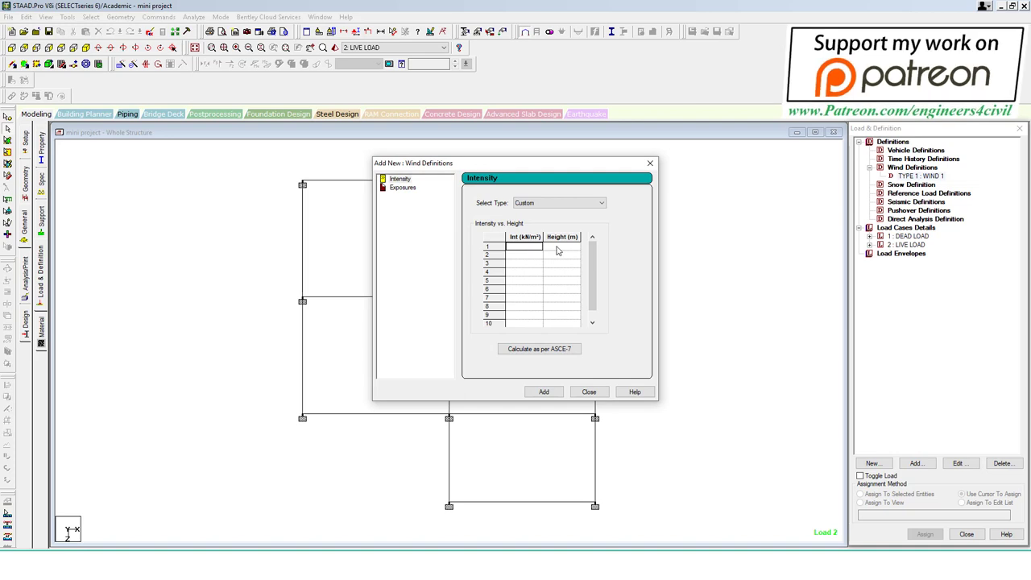
{"action": "type", "text": "2"}
{"action": "left_click", "coordinate": [560, 249]}
{"action": "type", "text": "18"}
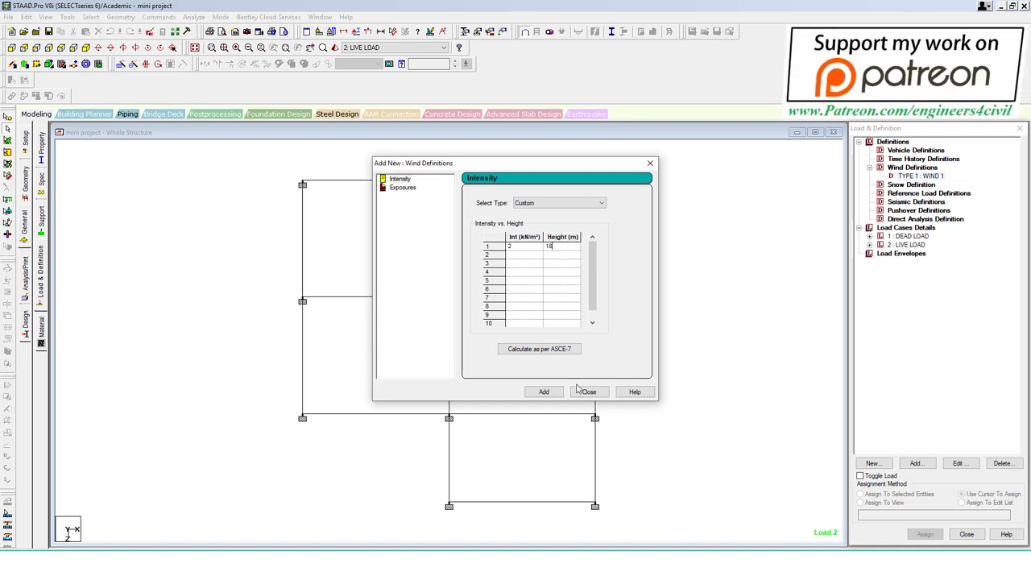
{"action": "left_click", "coordinate": [556, 393]}
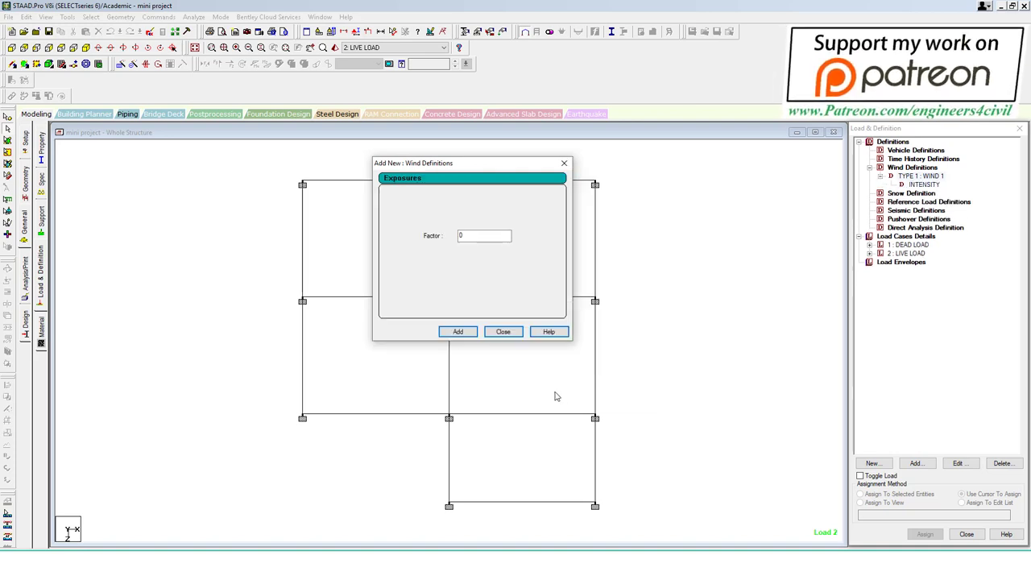
Step: Add an exposure factor of 1 and assign it to all joints in view
{"action": "double_click", "coordinate": [498, 240]}
{"action": "type", "text": "1"}
{"action": "left_click", "coordinate": [471, 333]}
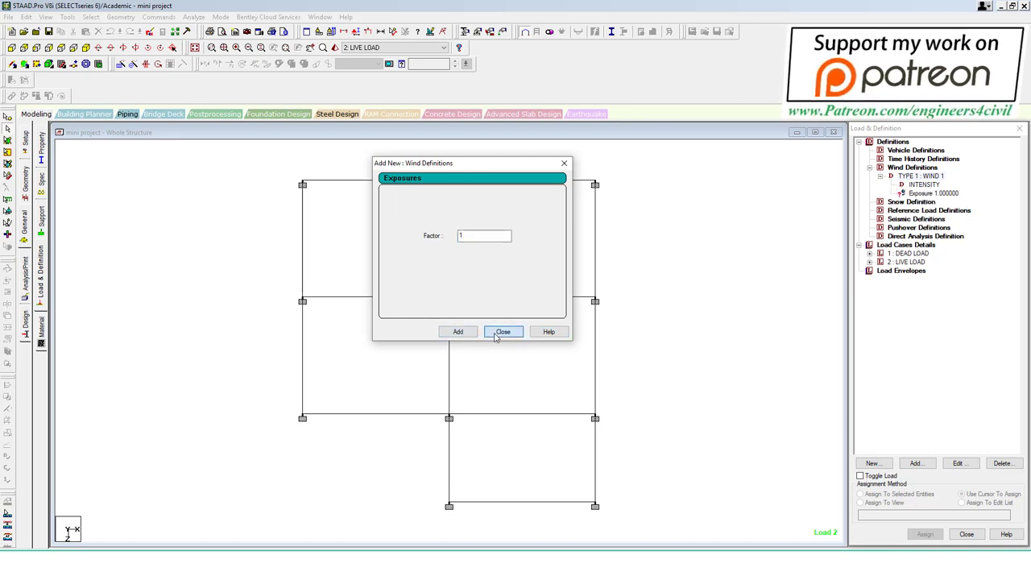
{"action": "left_click", "coordinate": [501, 332]}
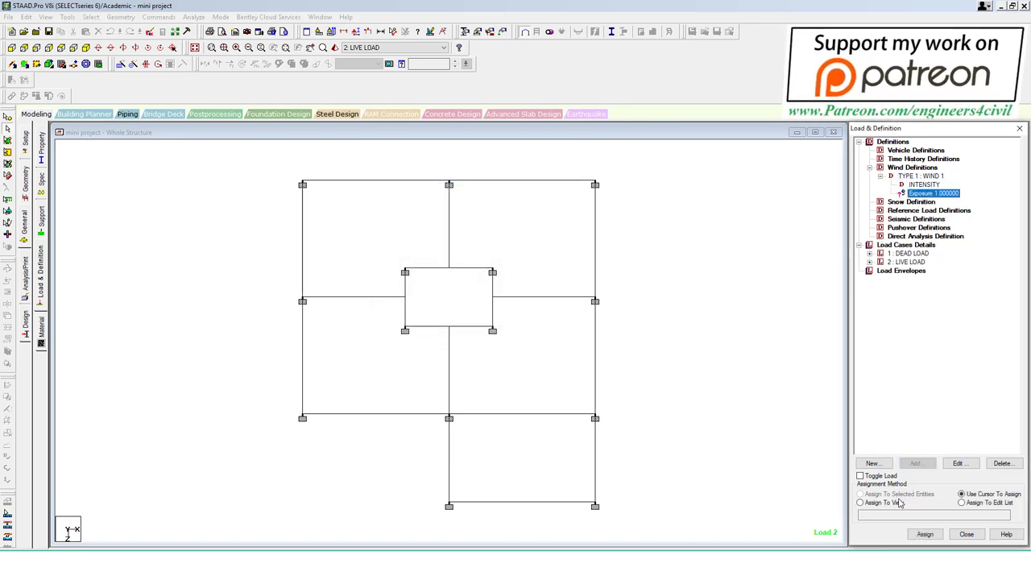
{"action": "left_click", "coordinate": [860, 503]}
{"action": "left_click", "coordinate": [925, 534]}
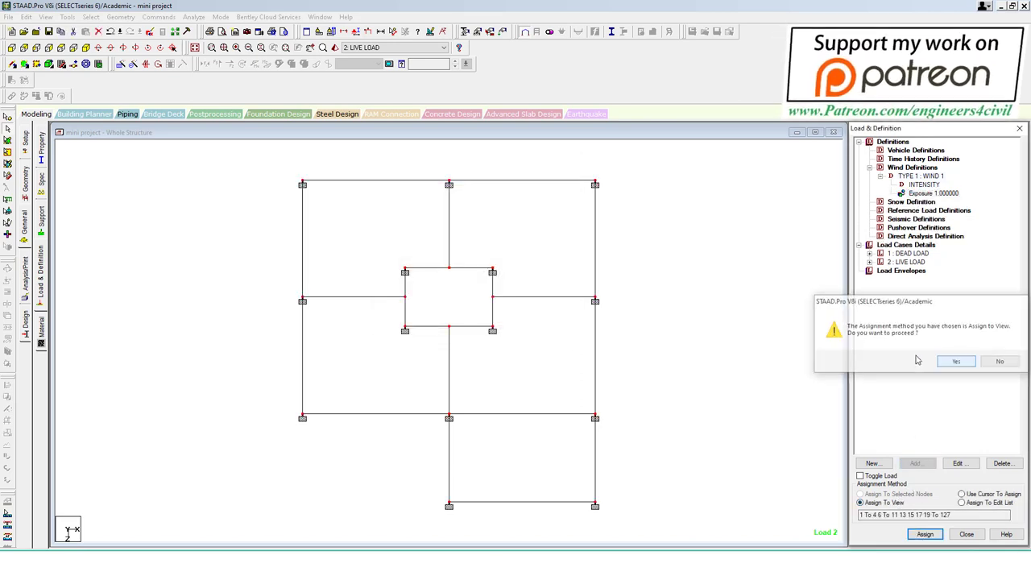
{"action": "key", "text": "Return"}
{"action": "left_click", "coordinate": [895, 245]}
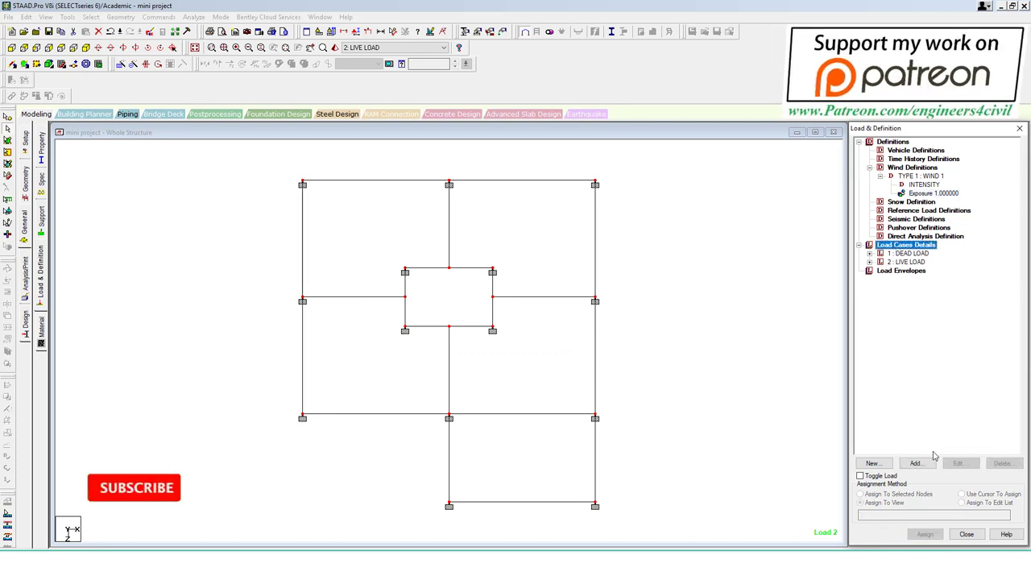
Step: Add wind load case 3 titled wlx
{"action": "left_click", "coordinate": [859, 141]}
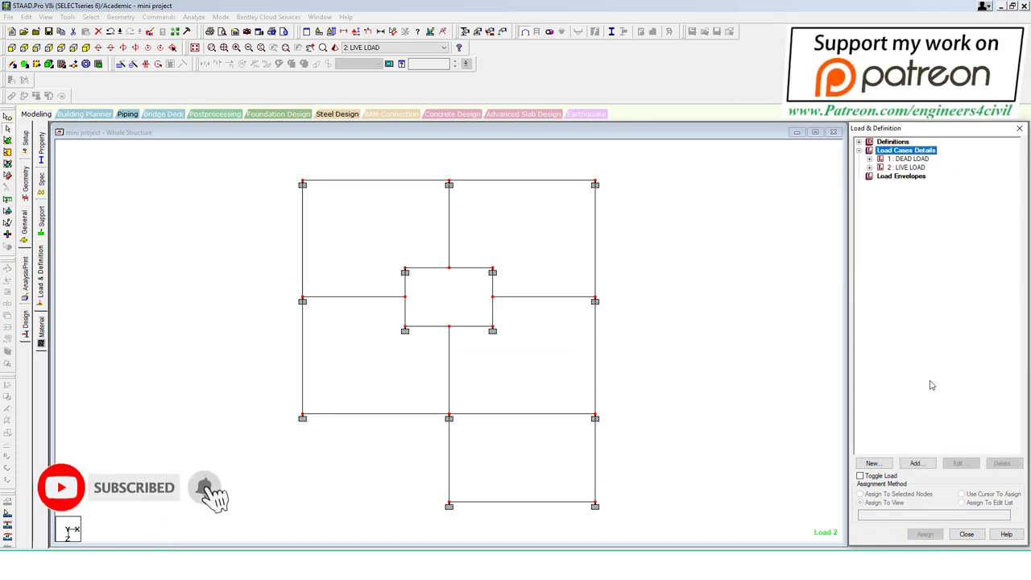
{"action": "left_click", "coordinate": [916, 463]}
{"action": "left_click", "coordinate": [569, 223]}
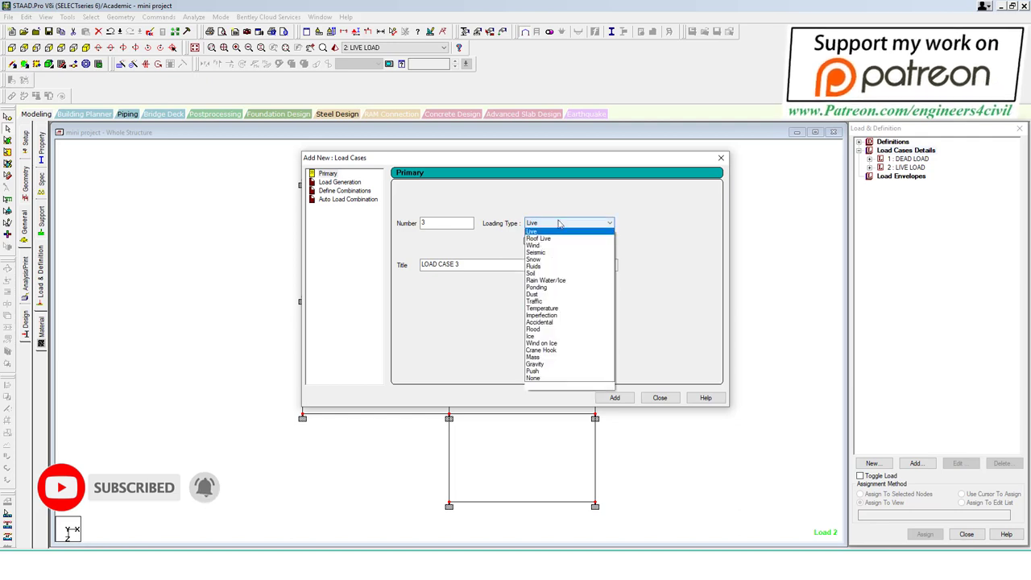
{"action": "left_click", "coordinate": [556, 262]}
{"action": "left_click_drag", "start_coordinate": [497, 267], "coordinate": [180, 262]}
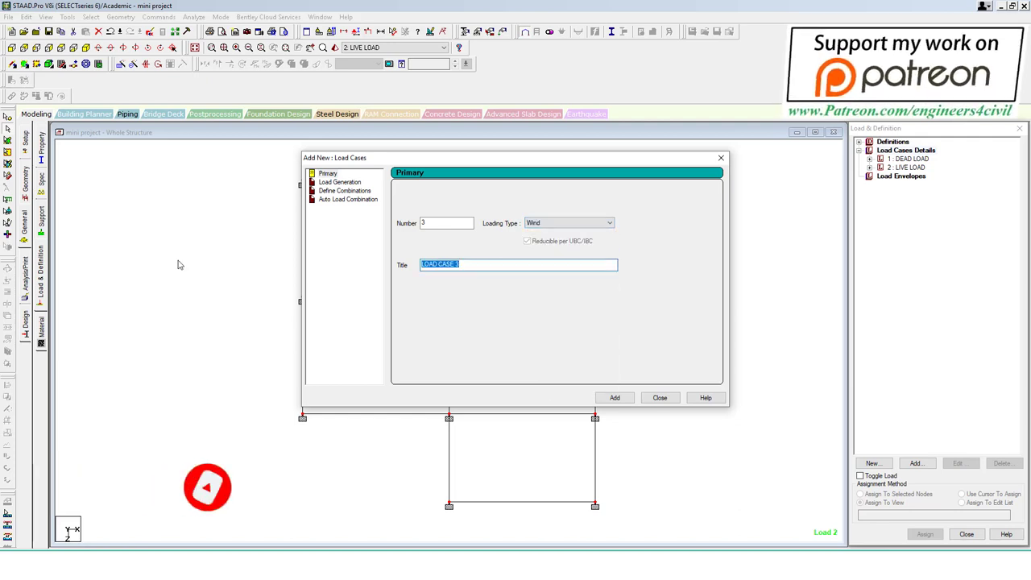
{"action": "type", "text": "w"}
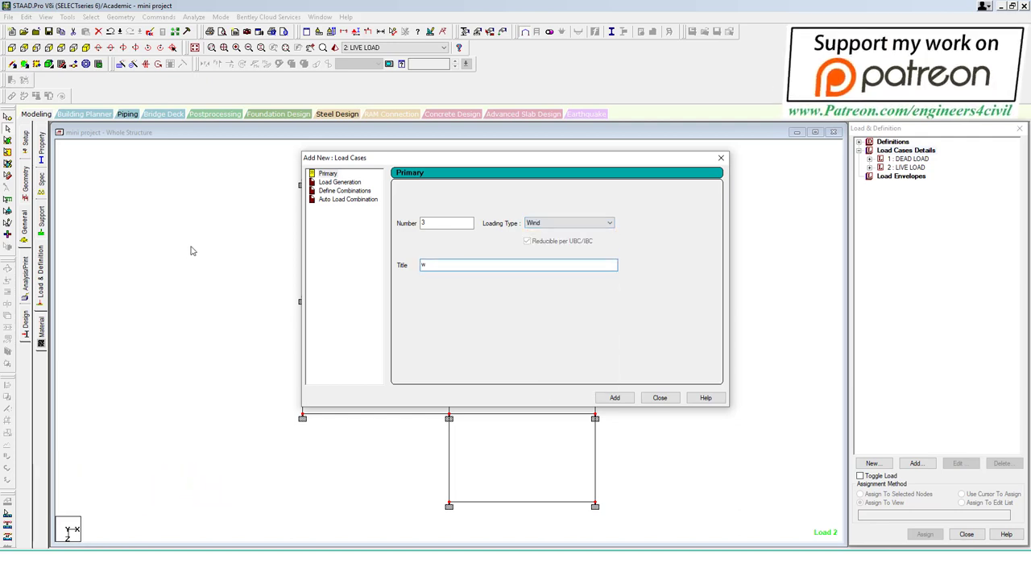
{"action": "type", "text": "lx"}
{"action": "left_click", "coordinate": [627, 398]}
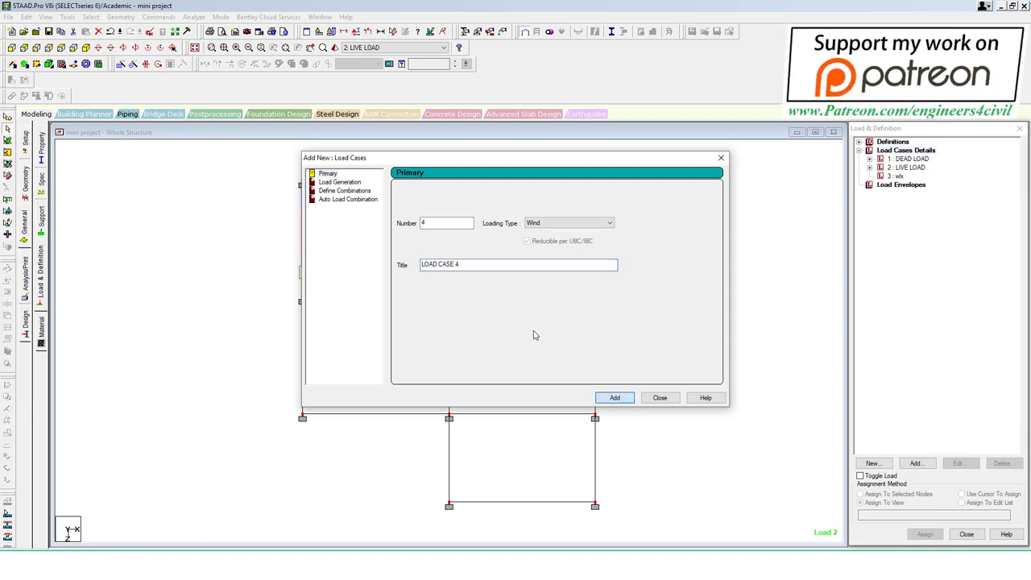
Step: Add wind load cases 4 WL-X, 5 WLZ and 6 WL-Z
{"action": "left_click_drag", "start_coordinate": [491, 272], "coordinate": [319, 272]}
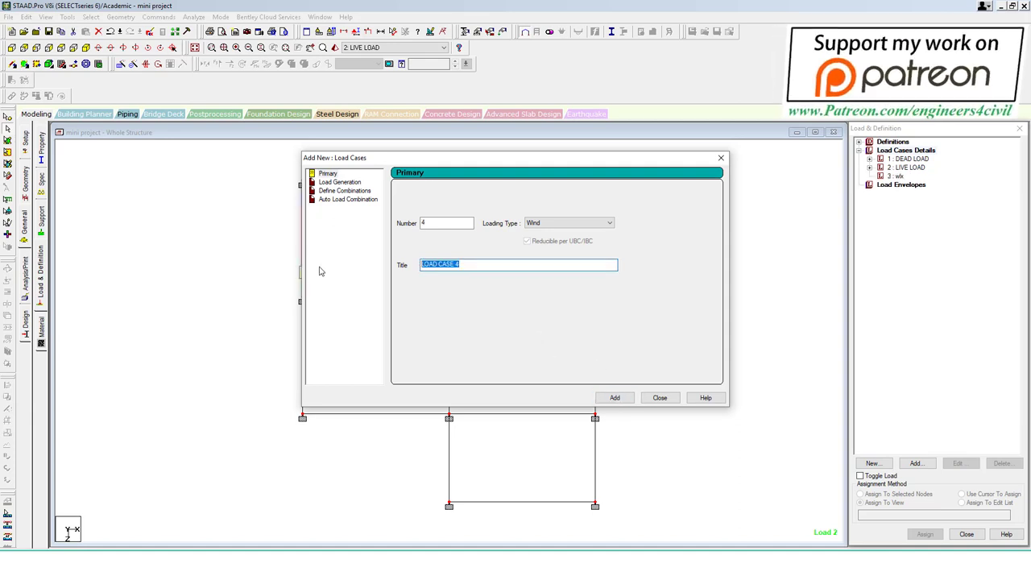
{"action": "type", "text": "WL-X"}
{"action": "left_click", "coordinate": [615, 396]}
{"action": "left_click_drag", "start_coordinate": [499, 266], "coordinate": [203, 273]}
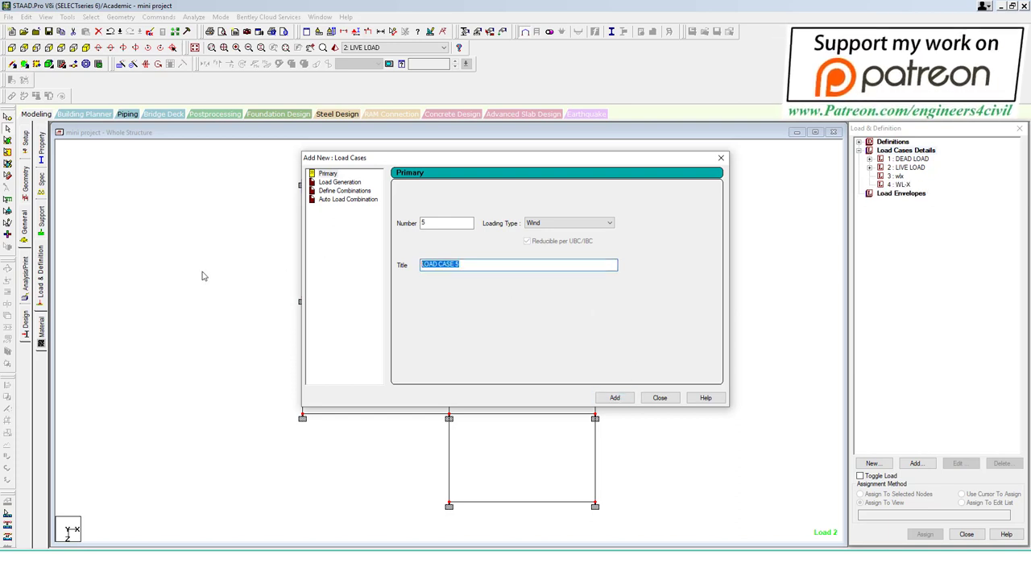
{"action": "type", "text": "WL"}
{"action": "type", "text": "Z"}
{"action": "left_click", "coordinate": [615, 398]}
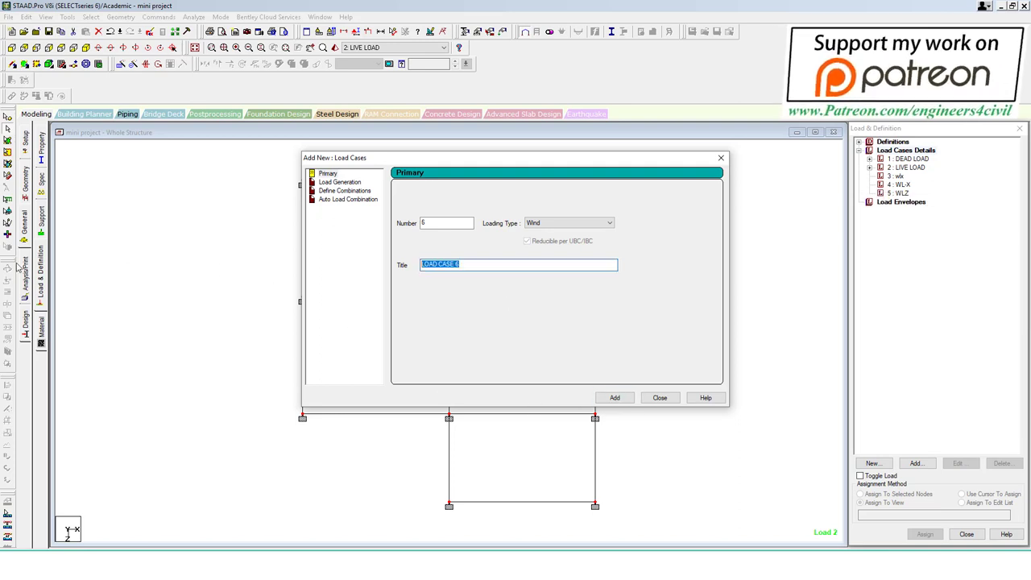
{"action": "type", "text": "WL"}
{"action": "type", "text": "-Z"}
{"action": "left_click", "coordinate": [615, 398]}
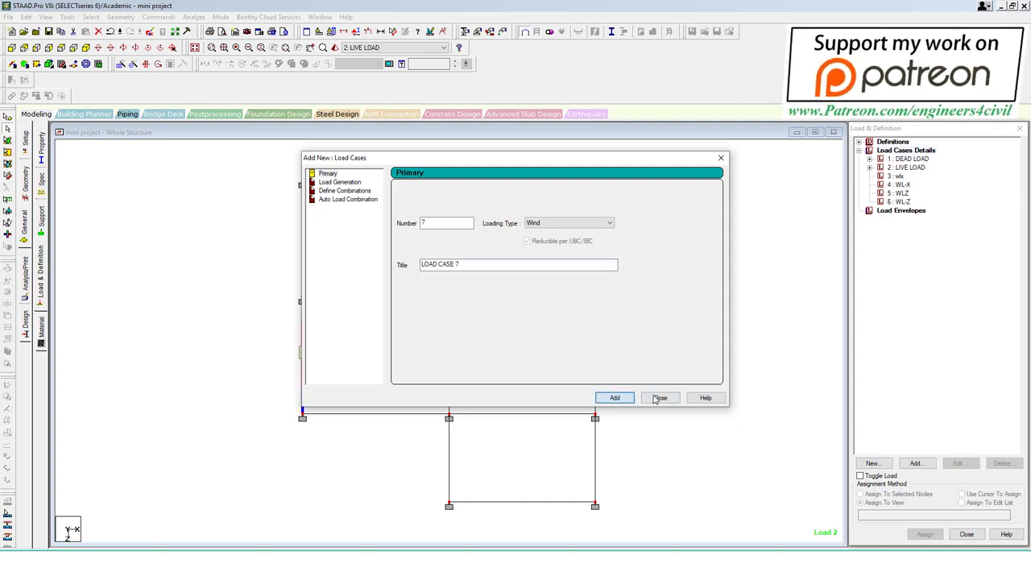
{"action": "left_click", "coordinate": [659, 398]}
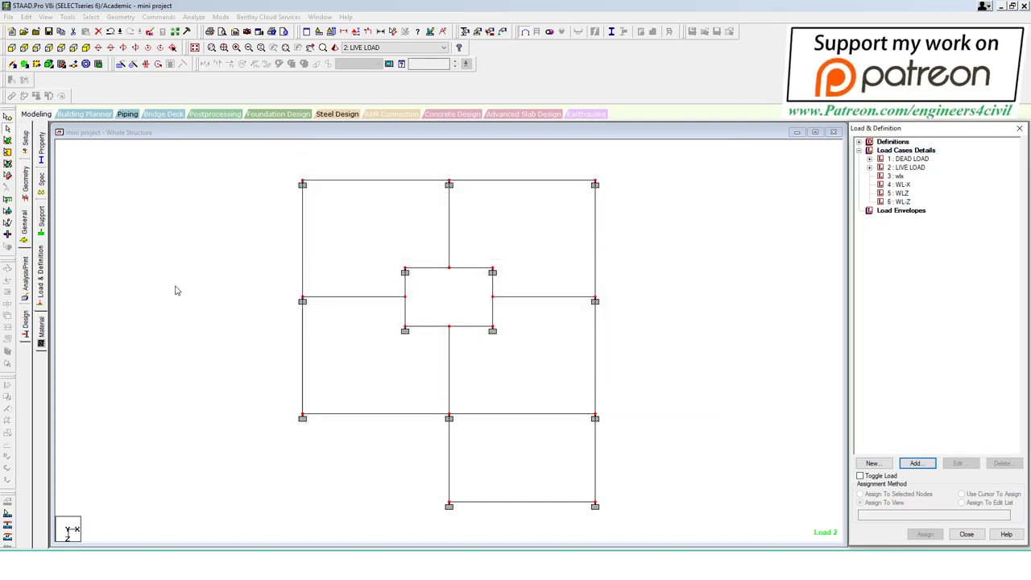
Step: Give load case 3 wlx a WIND LOAD X 1 TYPE 1 item over Y range 0–18 m
{"action": "mouse_move", "coordinate": [150, 300]}
{"action": "left_mouse_down"}
{"action": "mouse_move", "coordinate": [227, 300]}
{"action": "mouse_move", "coordinate": [209, 319]}
{"action": "left_mouse_up"}
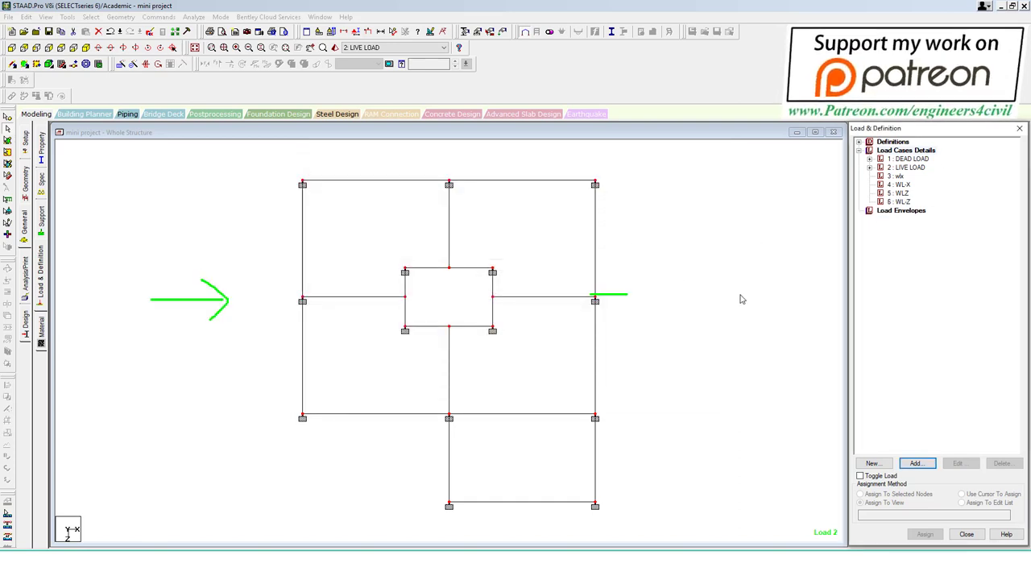
{"action": "mouse_move", "coordinate": [590, 294]}
{"action": "left_mouse_down"}
{"action": "mouse_move", "coordinate": [748, 294]}
{"action": "mouse_move", "coordinate": [631, 269]}
{"action": "left_mouse_up"}
{"action": "left_click_drag", "start_coordinate": [703, 335], "coordinate": [617, 294]}
{"action": "mouse_move", "coordinate": [494, 509]}
{"action": "left_mouse_down"}
{"action": "mouse_move", "coordinate": [500, 423]}
{"action": "mouse_move", "coordinate": [519, 437]}
{"action": "left_mouse_up"}
{"action": "left_click_drag", "start_coordinate": [487, 155], "coordinate": [489, 192]}
{"action": "left_click_drag", "start_coordinate": [475, 181], "coordinate": [488, 192]}
{"action": "left_click_drag", "start_coordinate": [498, 180], "coordinate": [488, 192]}
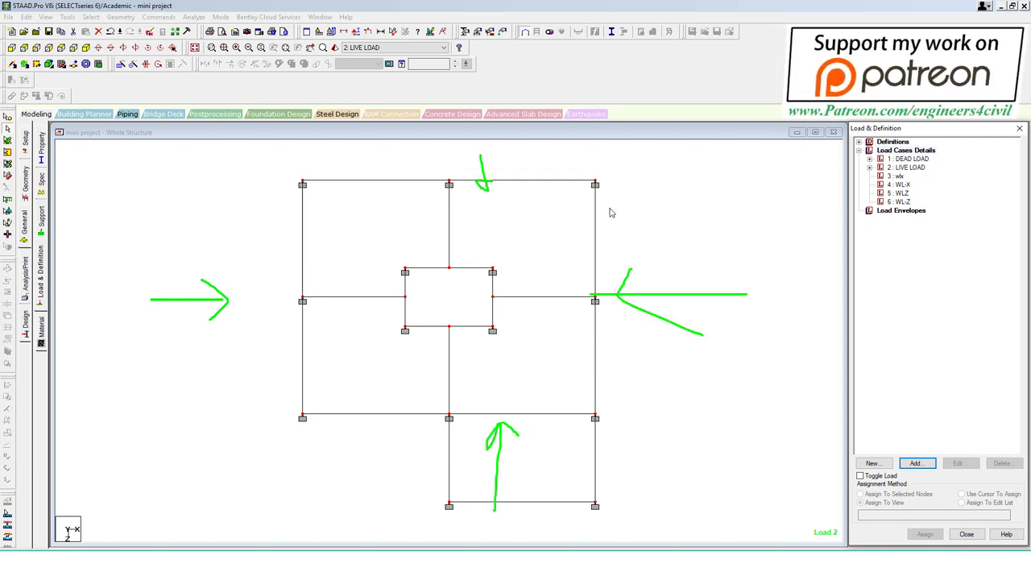
{"action": "key", "text": "Escape"}
{"action": "left_click", "coordinate": [897, 176]}
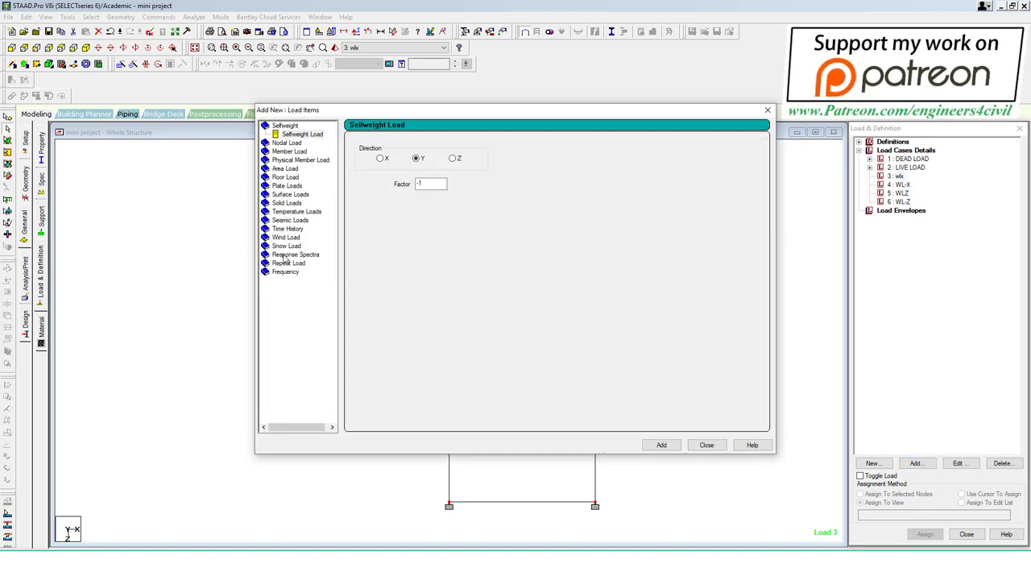
{"action": "left_click", "coordinate": [288, 237]}
{"action": "double_click", "coordinate": [516, 180]}
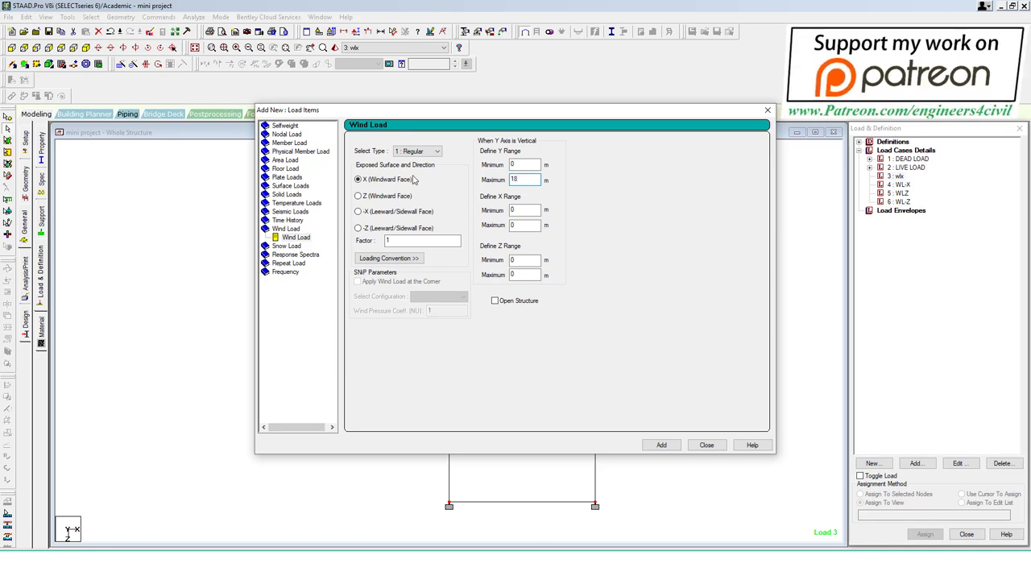
{"action": "left_click", "coordinate": [661, 445]}
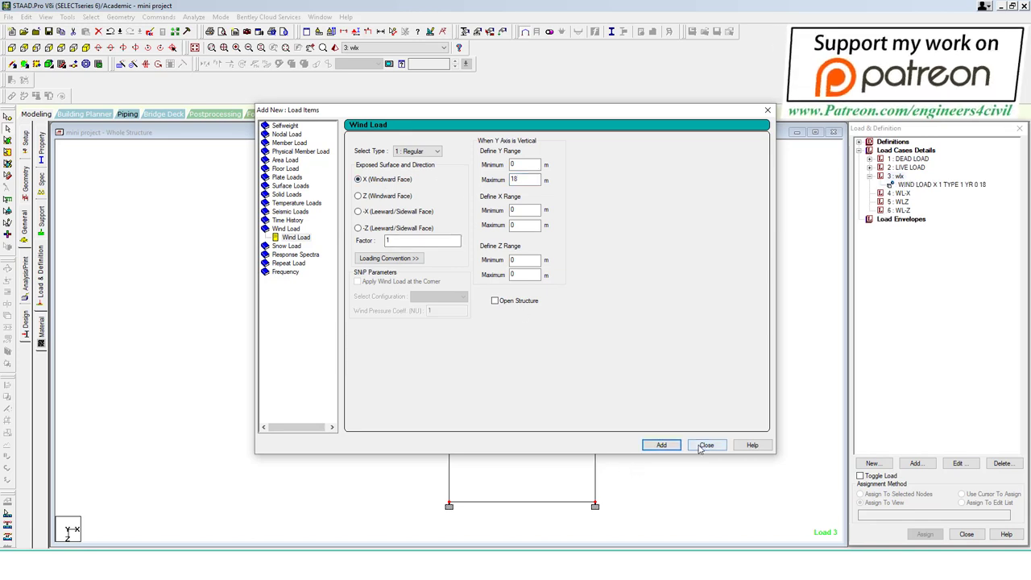
{"action": "left_click", "coordinate": [707, 445]}
Step: Display the +X wind load on the full frame in isometric view
{"action": "left_click", "coordinate": [899, 186]}
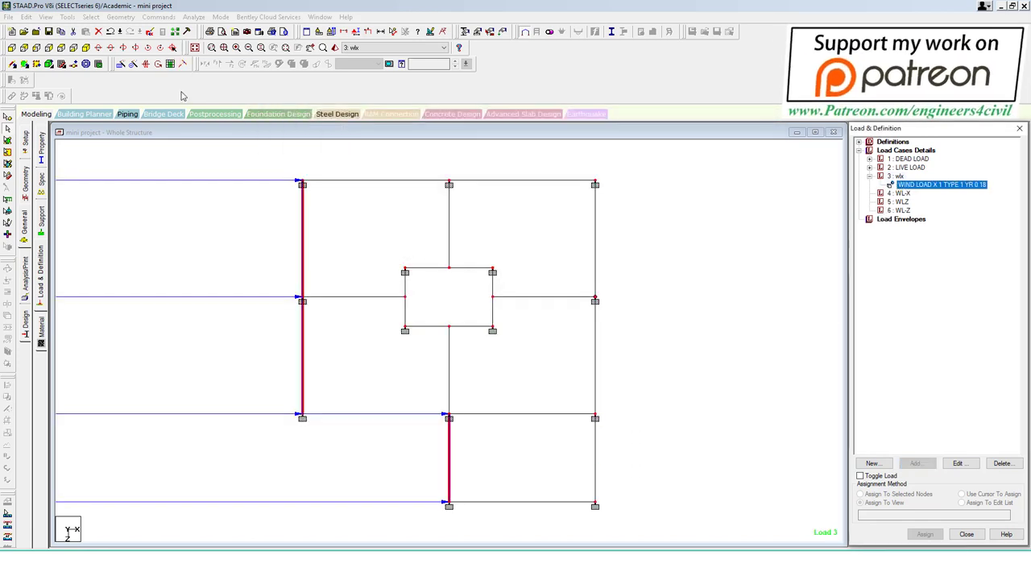
{"action": "left_click", "coordinate": [211, 47]}
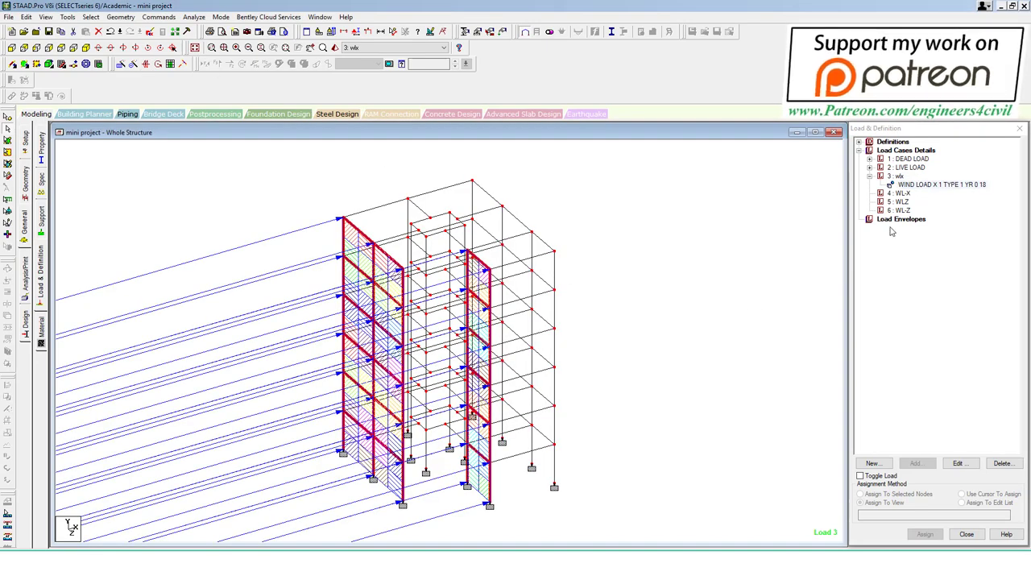
{"action": "left_click", "coordinate": [898, 194]}
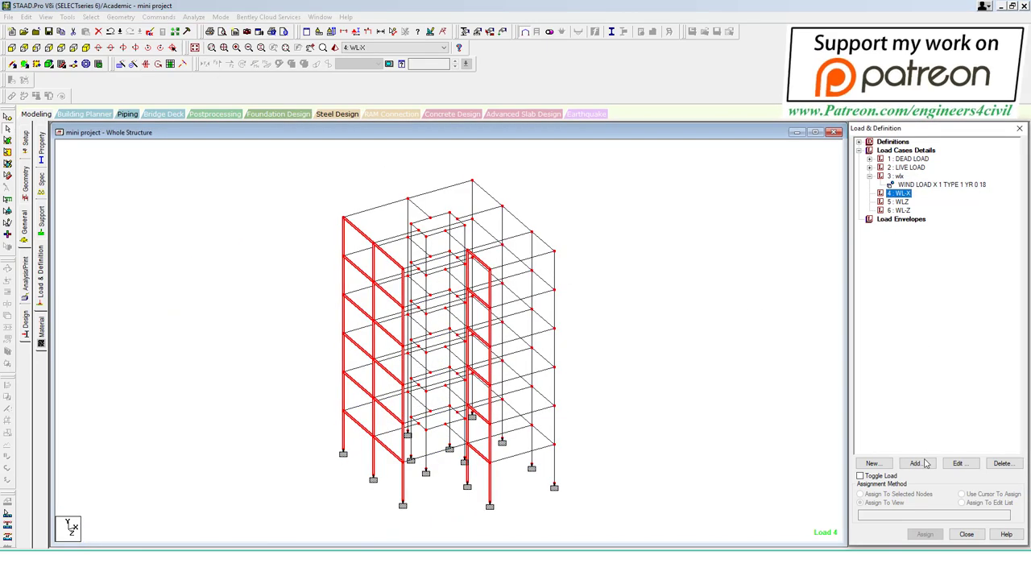
Step: Add a -X wind load (factor -1, up to 18 m) to WL-X
{"action": "left_click", "coordinate": [925, 463]}
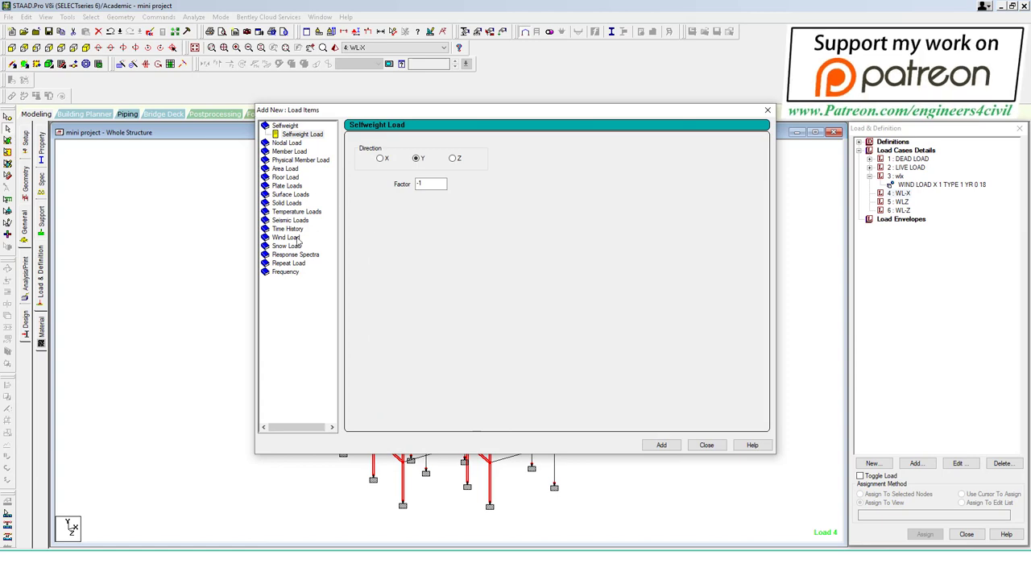
{"action": "left_click", "coordinate": [286, 238]}
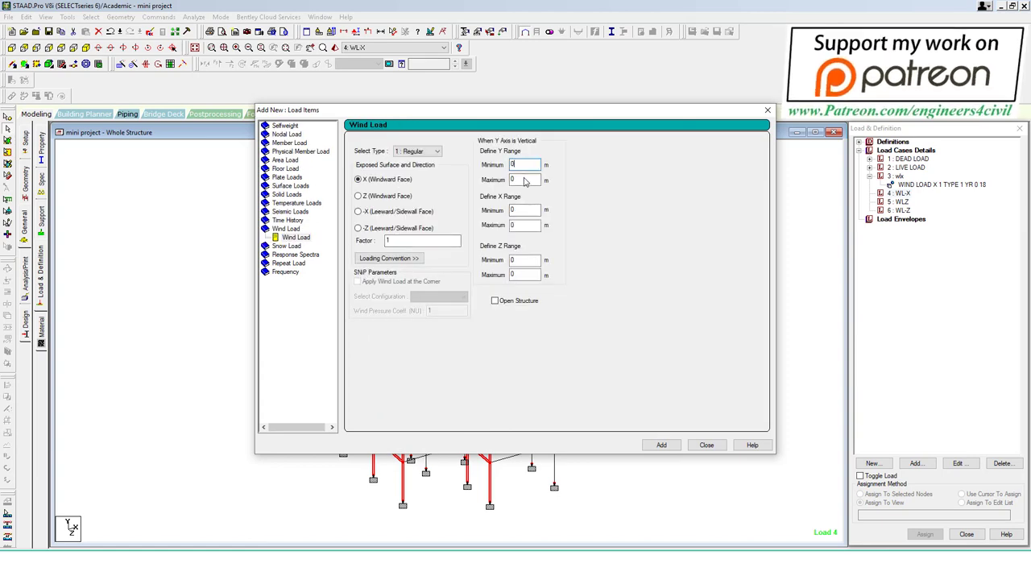
{"action": "type", "text": "8"}
{"action": "double_click", "coordinate": [405, 242]}
{"action": "type", "text": "-1"}
{"action": "left_click", "coordinate": [662, 446]}
{"action": "left_click", "coordinate": [706, 445]}
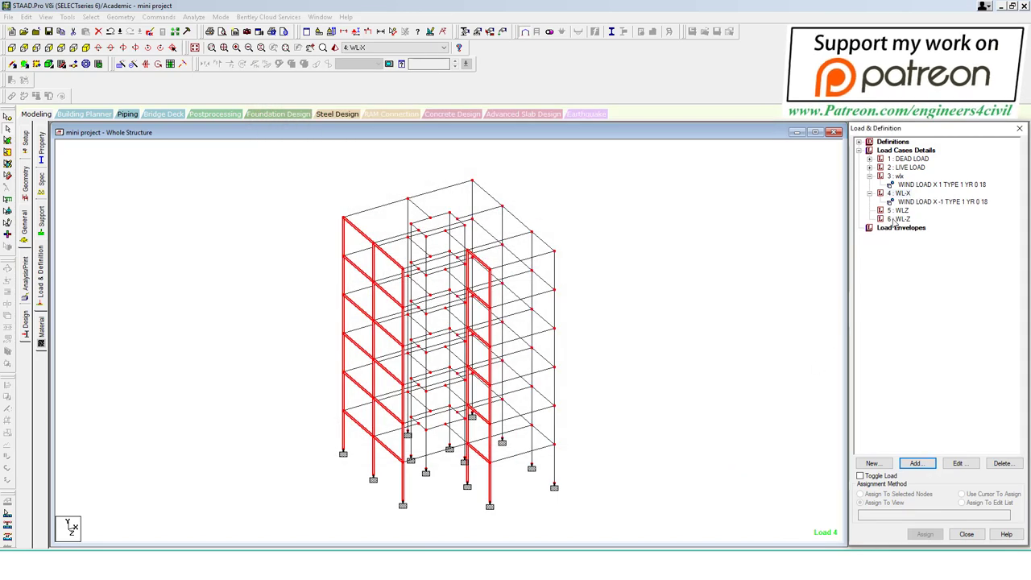
{"action": "left_click", "coordinate": [927, 202]}
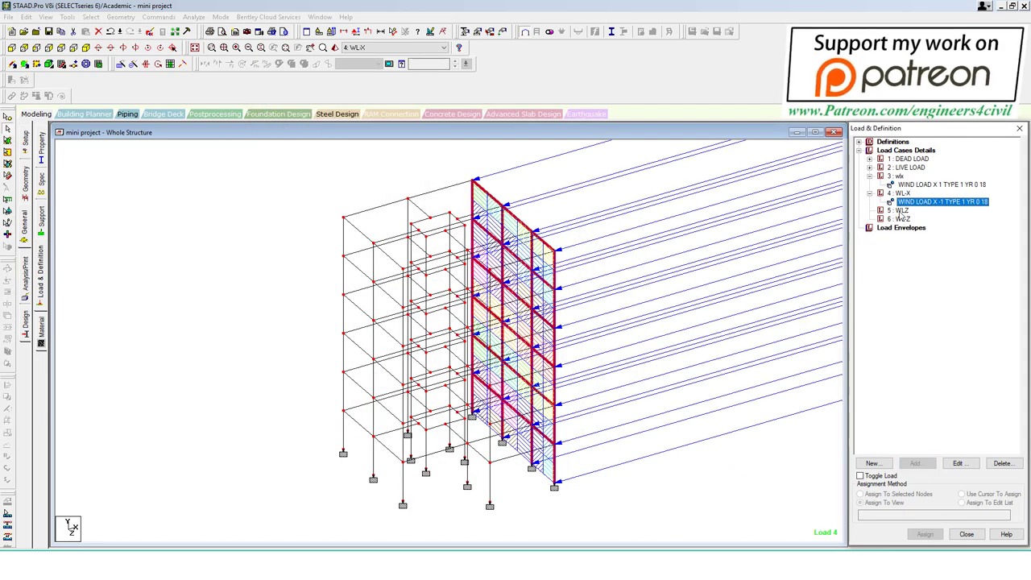
Step: Add a +Z wind load over Y range 0–18 m to WLZ
{"action": "left_click", "coordinate": [900, 211]}
{"action": "left_click", "coordinate": [916, 463]}
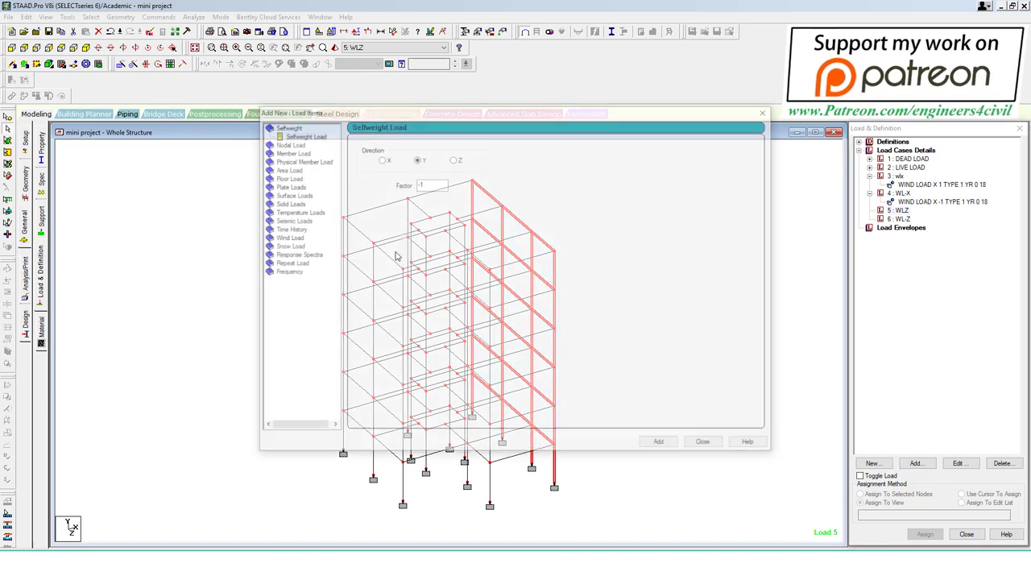
{"action": "left_click", "coordinate": [286, 238]}
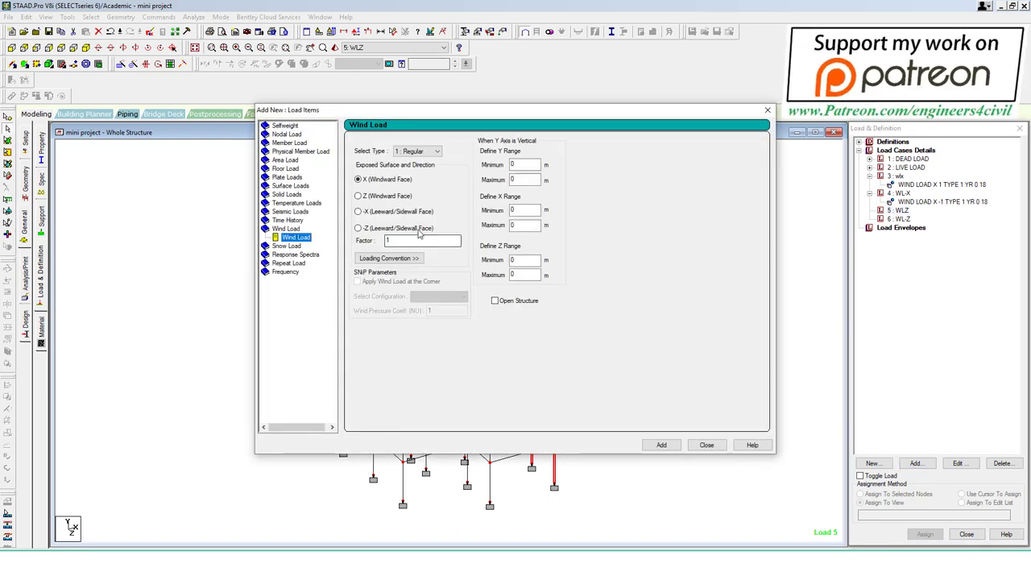
{"action": "double_click", "coordinate": [524, 180]}
{"action": "type", "text": "18"}
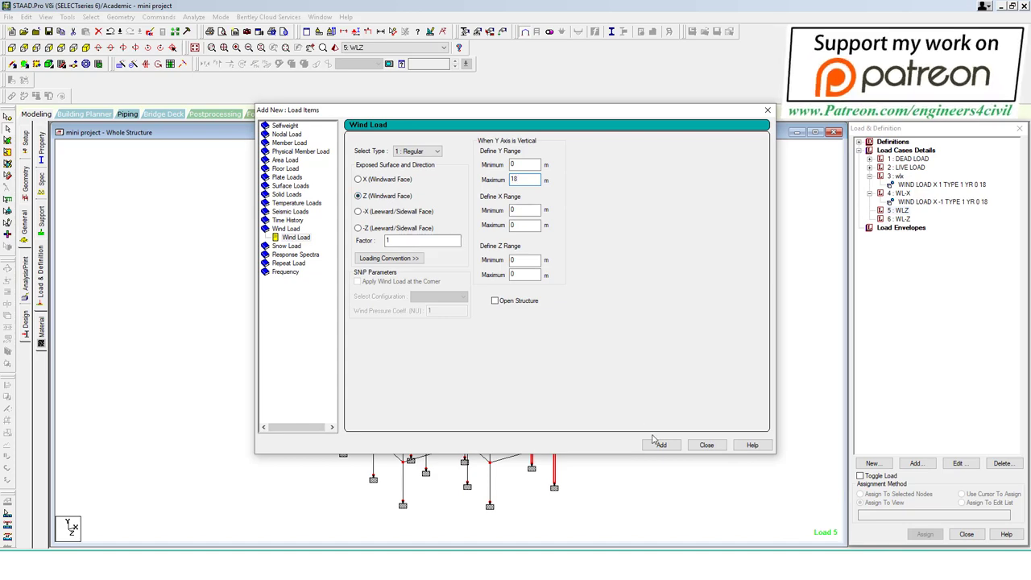
{"action": "left_click", "coordinate": [659, 444]}
{"action": "left_click", "coordinate": [707, 444]}
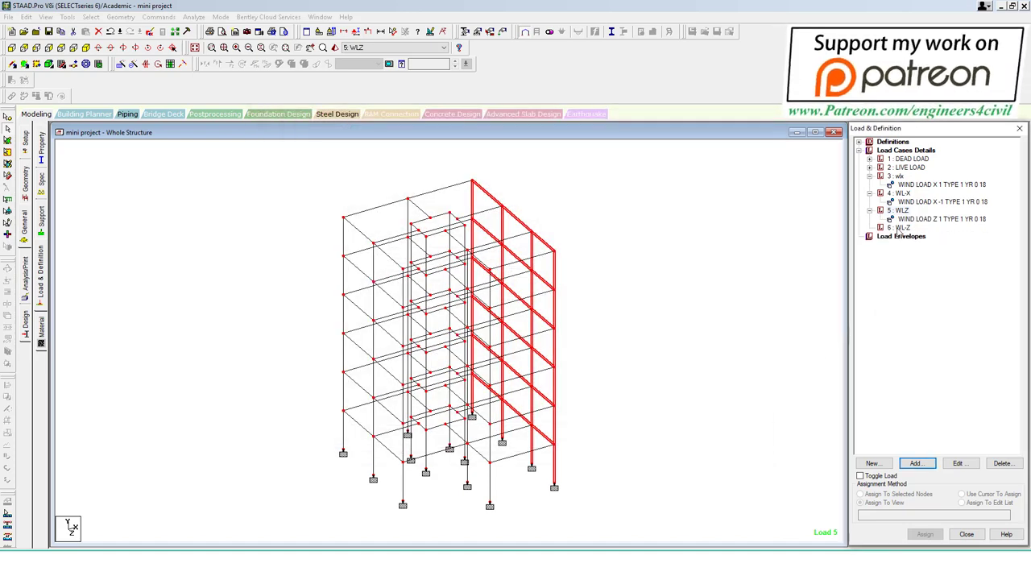
Step: Add a -Z wind load with factor -1 to WL-Z
{"action": "left_click", "coordinate": [900, 229]}
{"action": "left_click", "coordinate": [919, 464]}
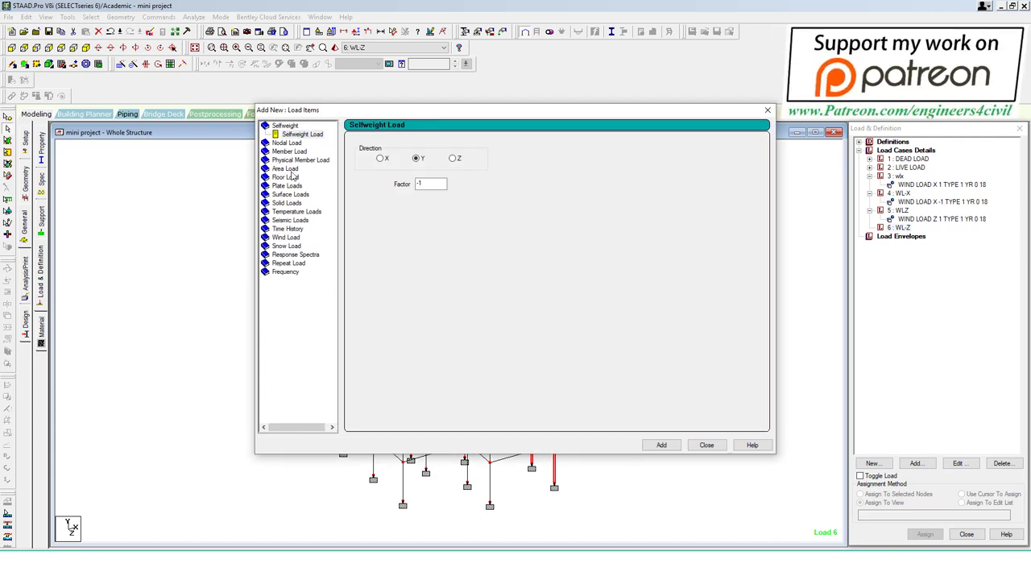
{"action": "left_click", "coordinate": [287, 238]}
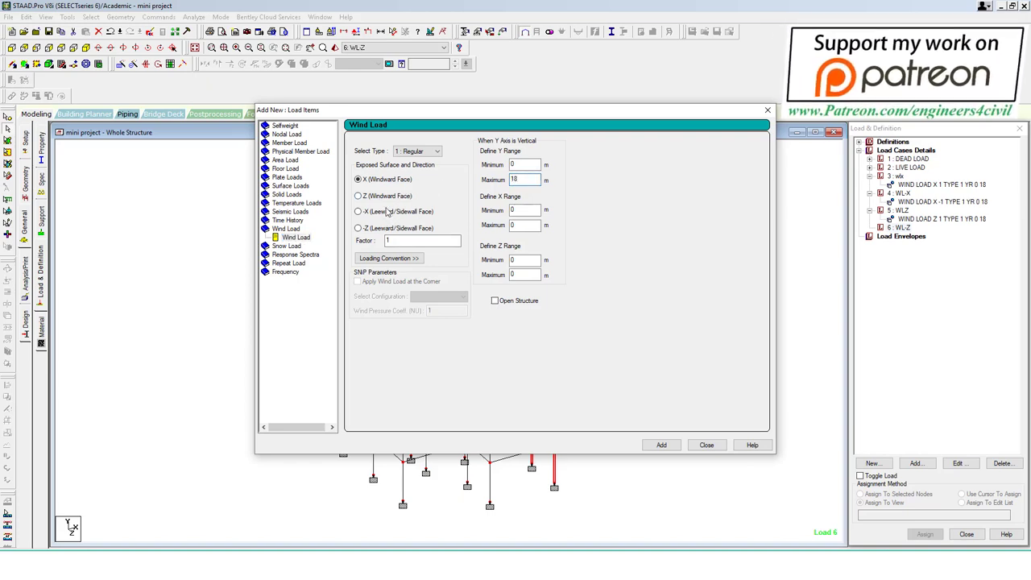
{"action": "double_click", "coordinate": [406, 241]}
{"action": "type", "text": "-1"}
{"action": "left_click", "coordinate": [664, 445]}
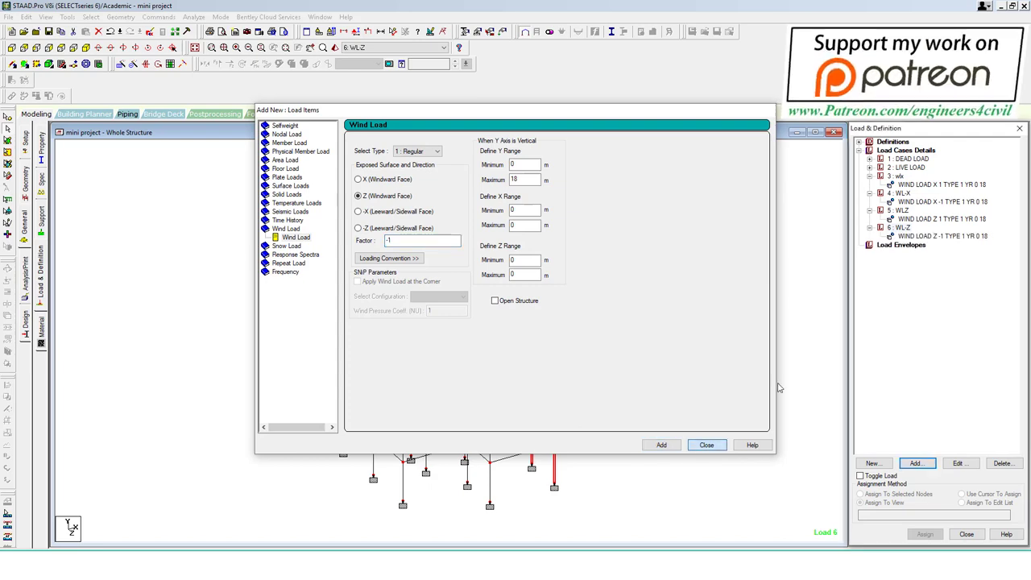
{"action": "key", "text": "Escape"}
Step: Review the +X, -X and -Z wind loads on the model, then collapse the load tree
{"action": "left_click", "coordinate": [903, 184]}
{"action": "left_click", "coordinate": [905, 202]}
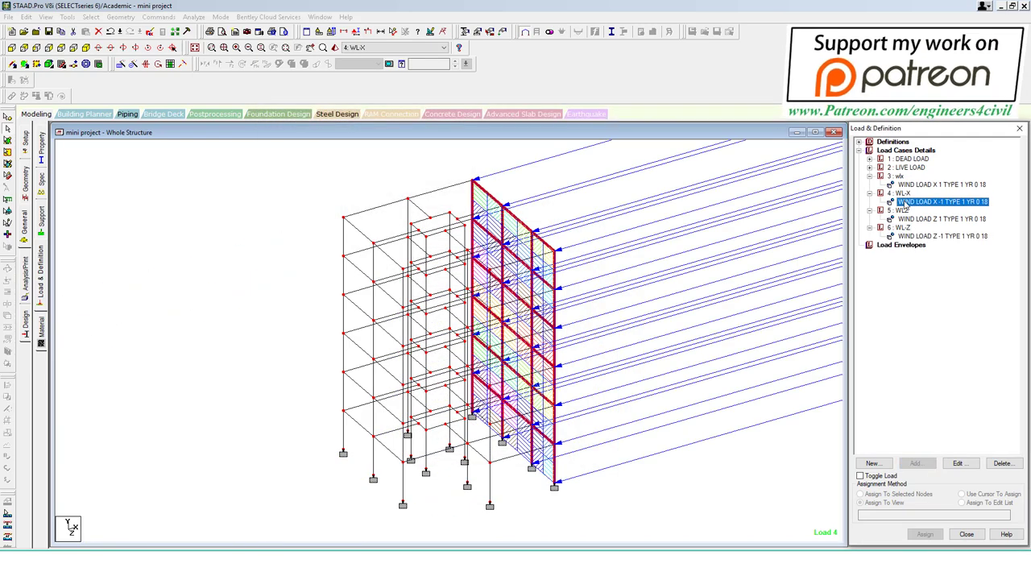
{"action": "left_click", "coordinate": [904, 228]}
{"action": "left_click", "coordinate": [910, 237]}
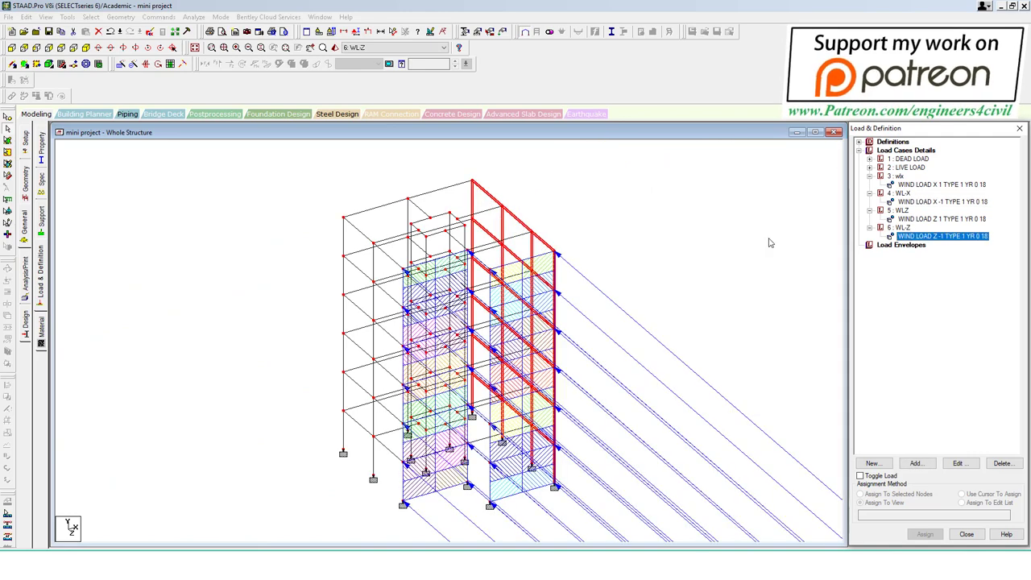
{"action": "left_click", "coordinate": [859, 142]}
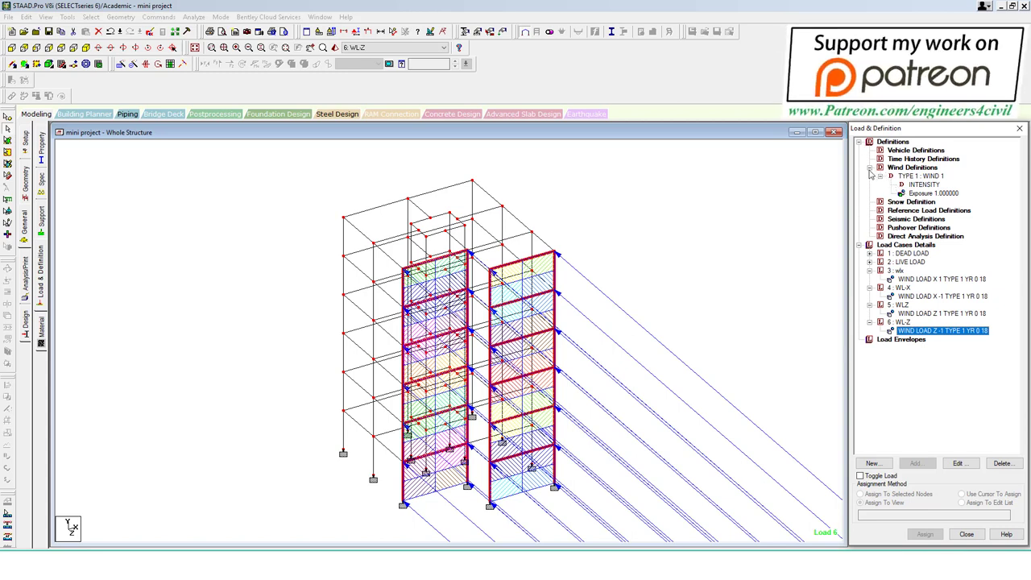
{"action": "left_click", "coordinate": [870, 166]}
{"action": "left_click", "coordinate": [859, 142]}
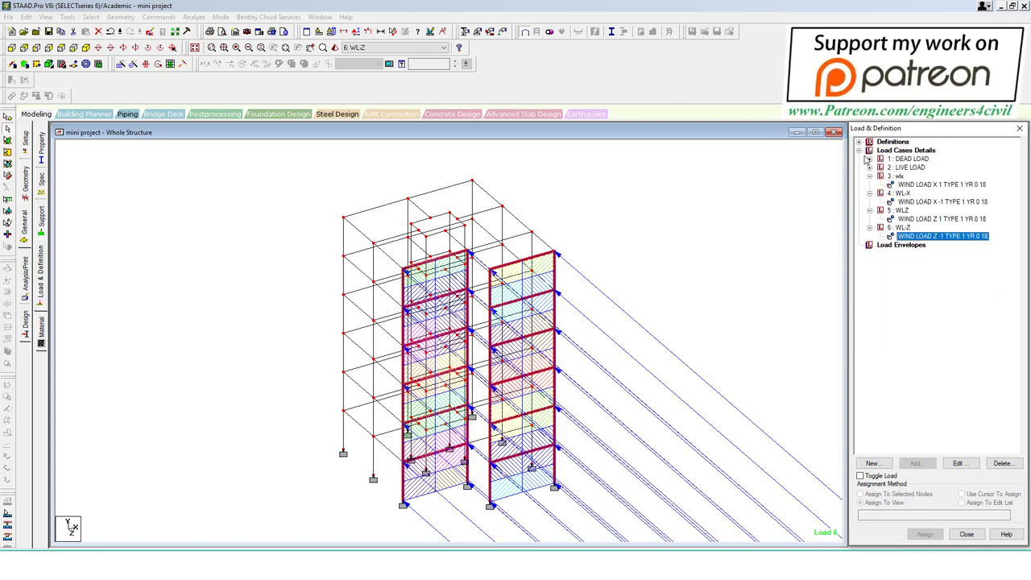
{"action": "left_click", "coordinate": [859, 151]}
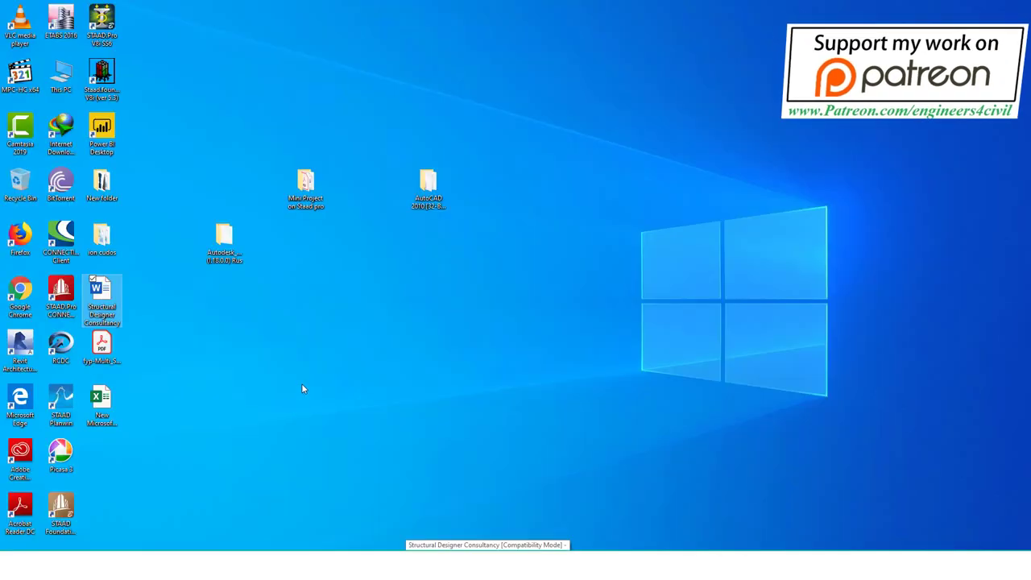
Step: Open the Mini Project on Staad pro folder, closing the AutoCAD folder opened by mistake
{"action": "double_click", "coordinate": [224, 238]}
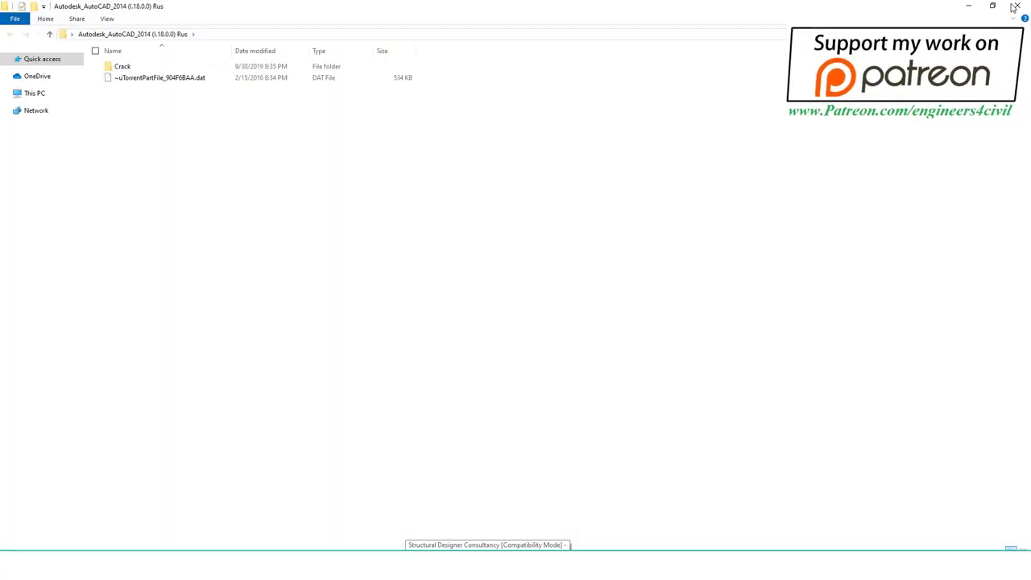
{"action": "left_click", "coordinate": [1014, 7]}
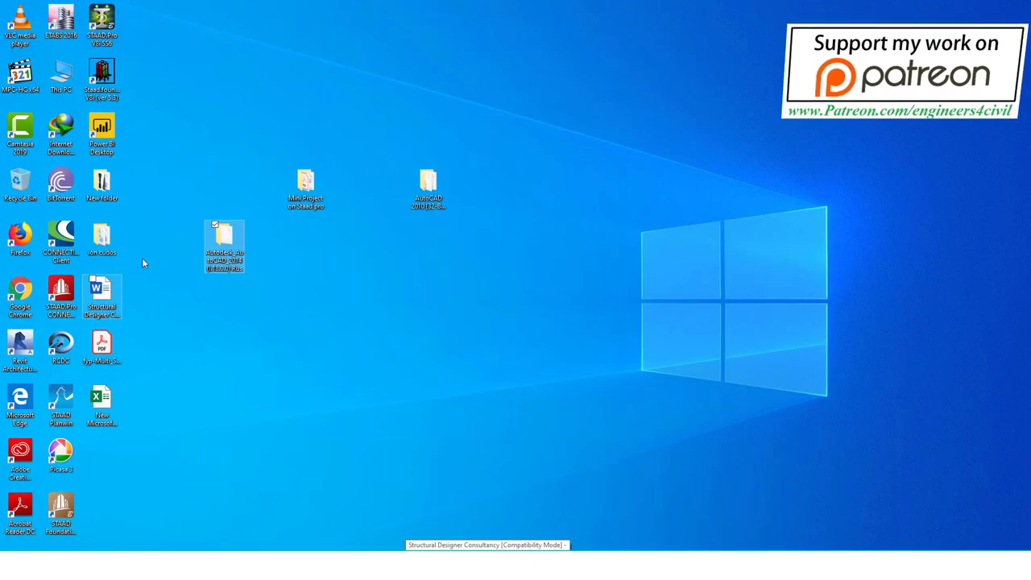
{"action": "left_click", "coordinate": [313, 183]}
{"action": "double_click", "coordinate": [313, 184]}
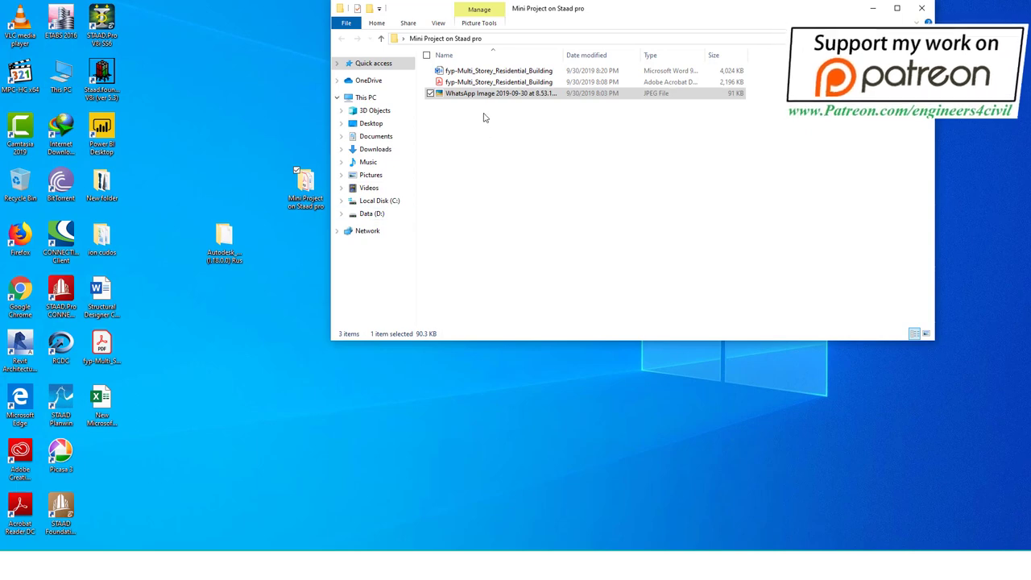
Step: Duplicate the WhatsApp whiteboard image and open the copy in Paint
{"action": "left_click", "coordinate": [488, 169]}
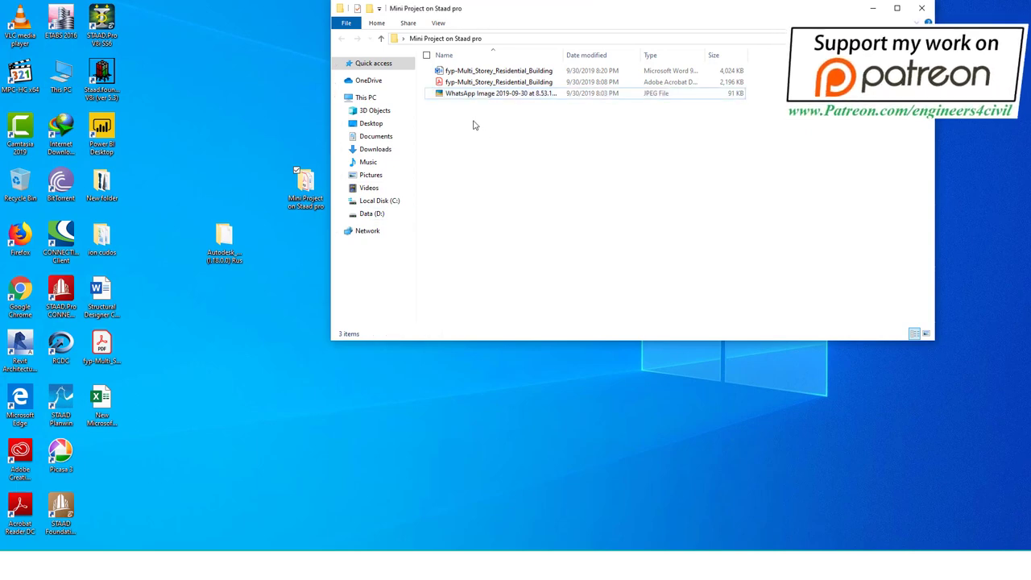
{"action": "left_click", "coordinate": [495, 94]}
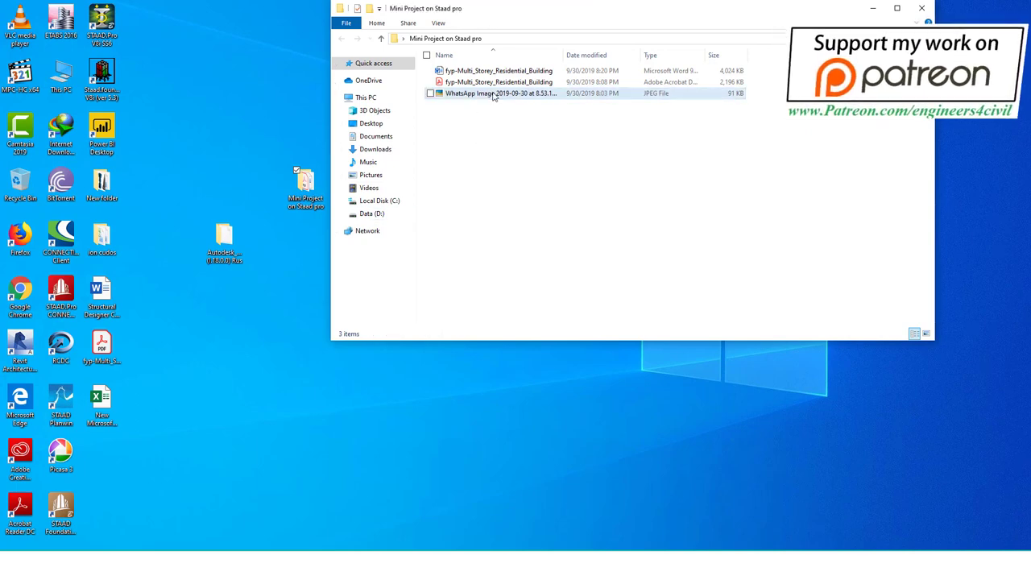
{"action": "left_click", "coordinate": [509, 191]}
{"action": "key", "text": "ctrl+v"}
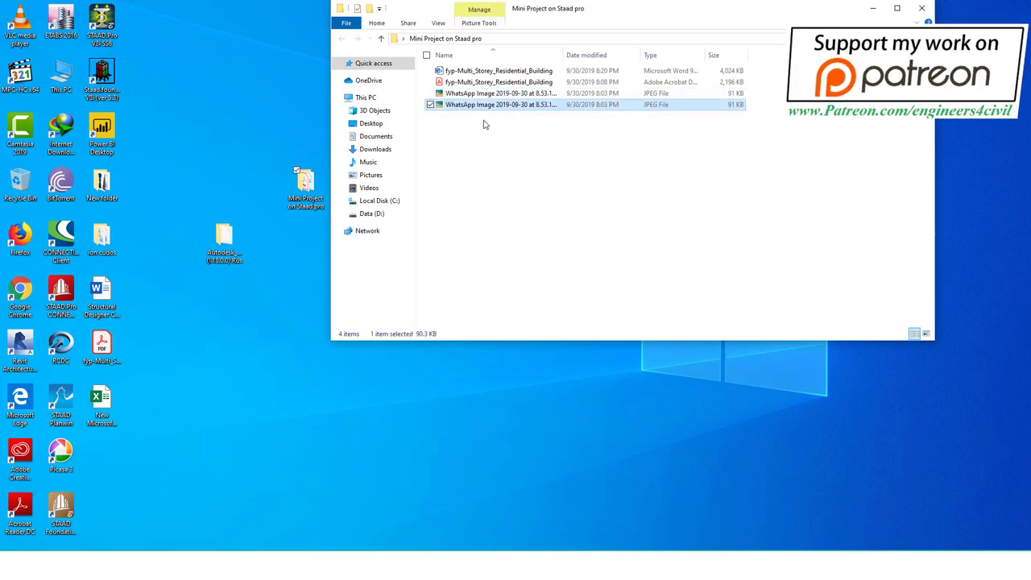
{"action": "right_click", "coordinate": [485, 107]}
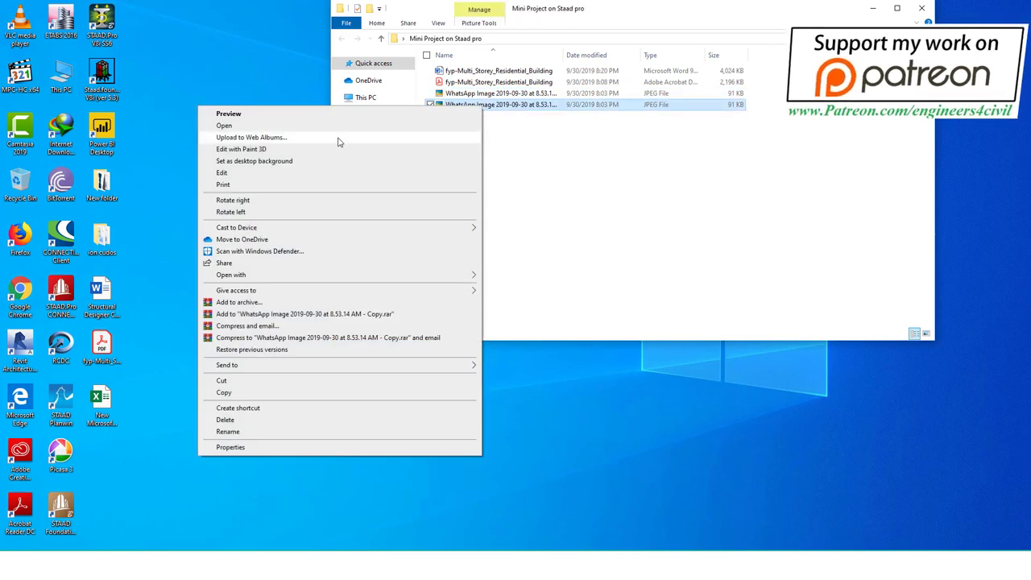
{"action": "left_click", "coordinate": [241, 173]}
Step: Clear the whole Paint canvas to blank white
{"action": "key", "text": "ctrl+a"}
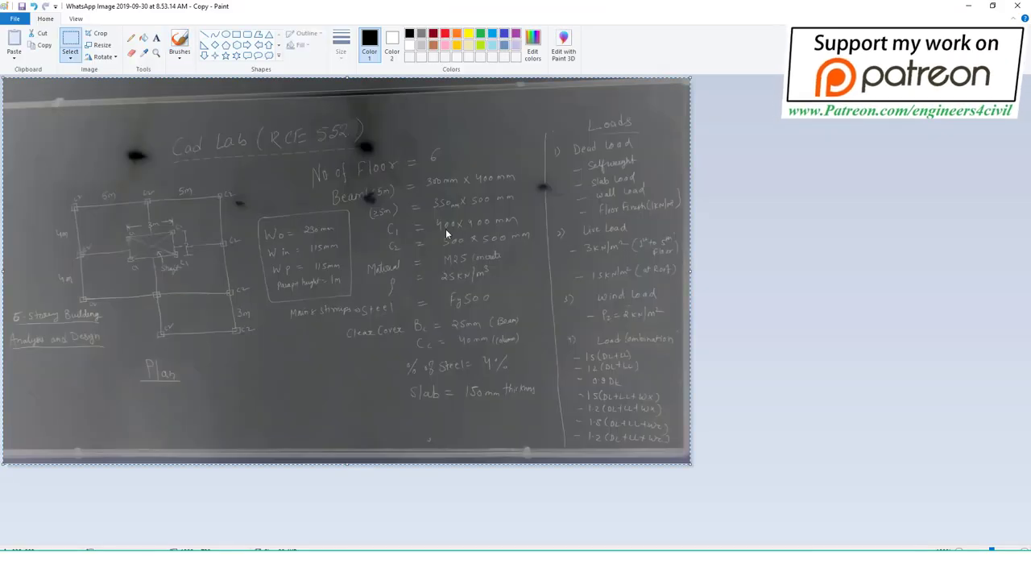
{"action": "key", "text": "Delete"}
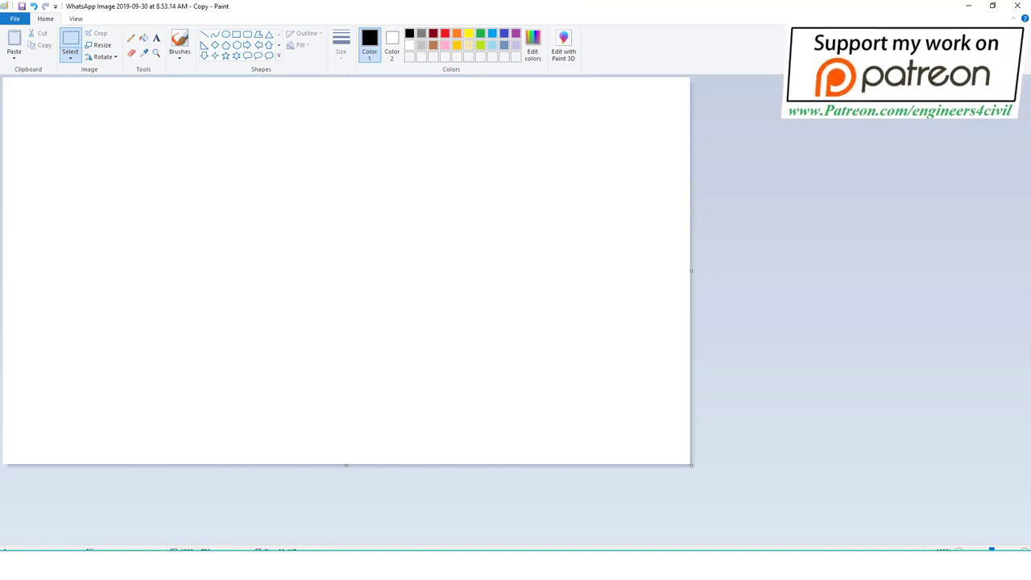
{"action": "left_click", "coordinate": [991, 568]}
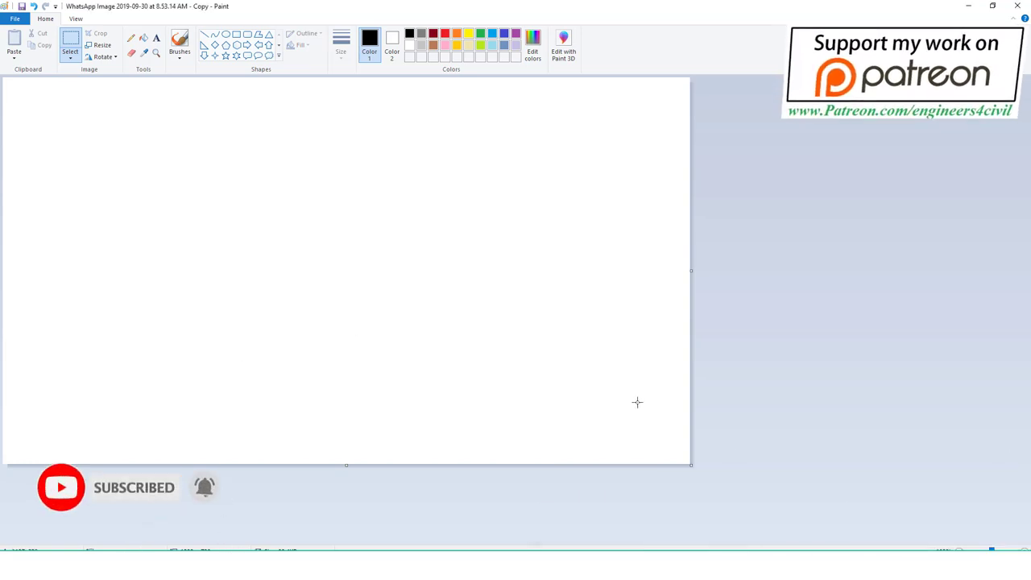
{"action": "left_click_drag", "start_coordinate": [833, 516], "coordinate": [1027, 544]}
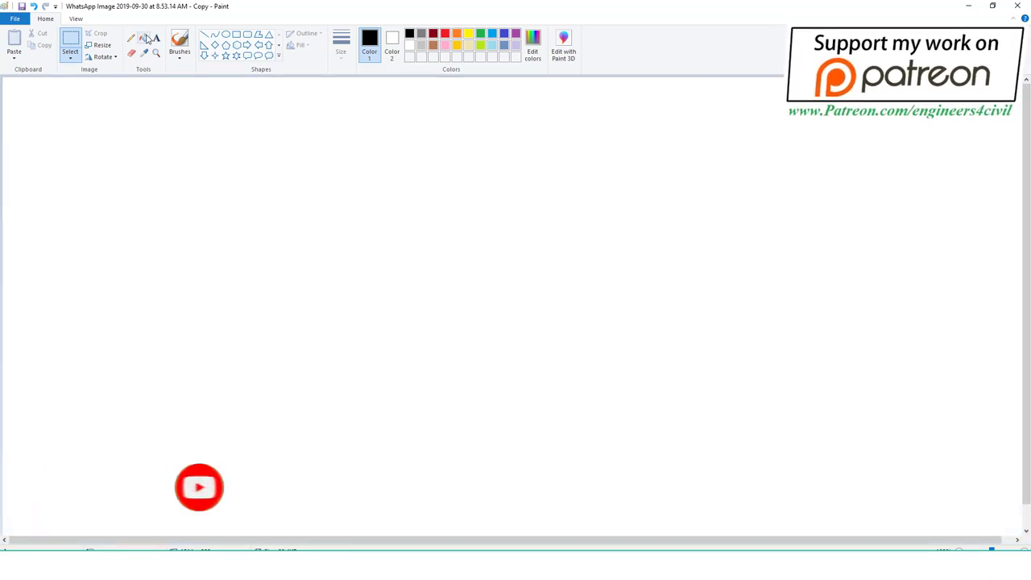
Step: Handwrite 'IS 875 P-3' in black near the top of the canvas with the brush
{"action": "left_click", "coordinate": [179, 42]}
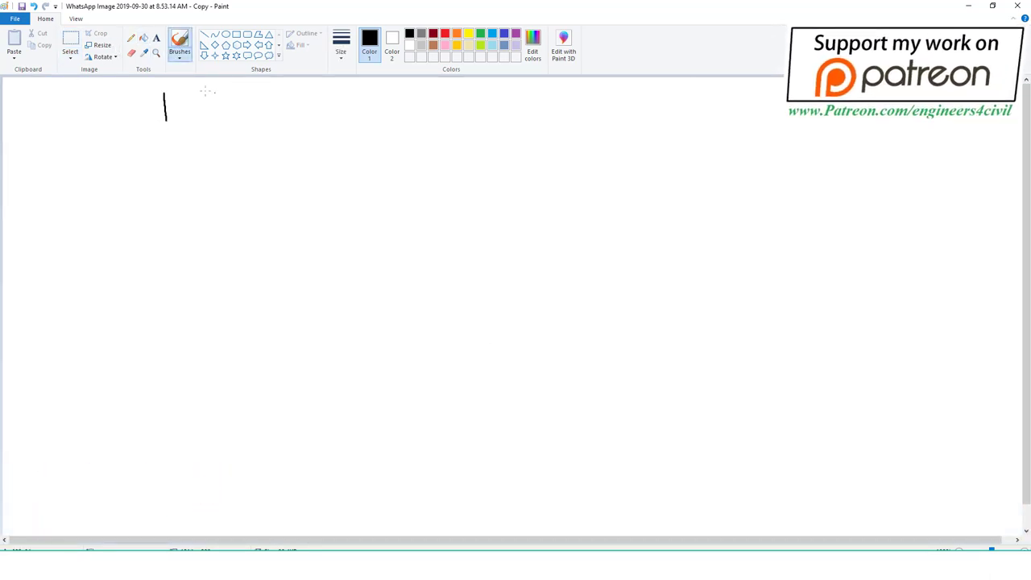
{"action": "left_click_drag", "start_coordinate": [214, 96], "coordinate": [194, 119]}
{"action": "left_click_drag", "start_coordinate": [261, 94], "coordinate": [317, 114]}
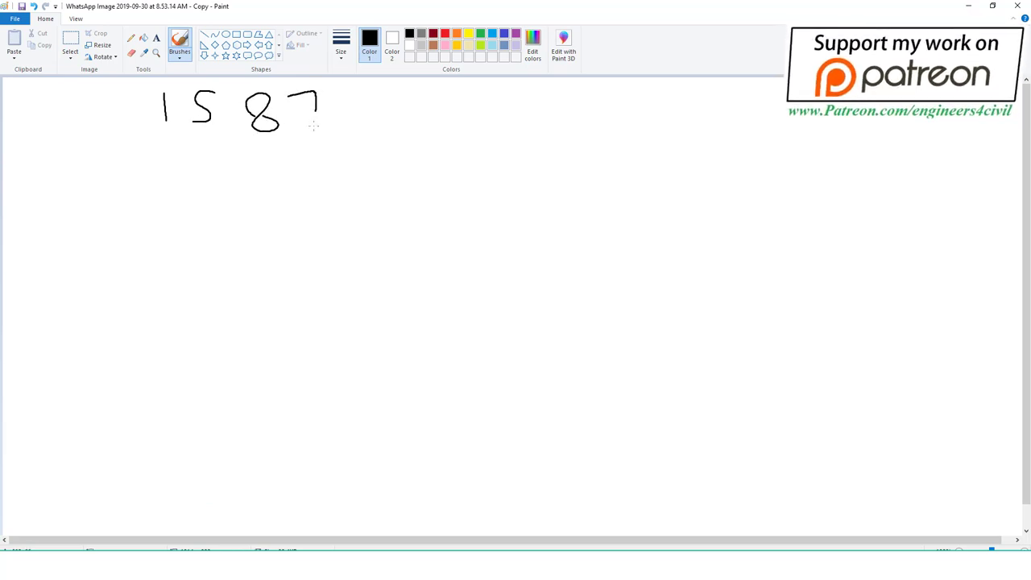
{"action": "left_click_drag", "start_coordinate": [370, 86], "coordinate": [349, 125]}
{"action": "left_click_drag", "start_coordinate": [407, 87], "coordinate": [411, 105]}
{"action": "left_click_drag", "start_coordinate": [478, 97], "coordinate": [473, 120]}
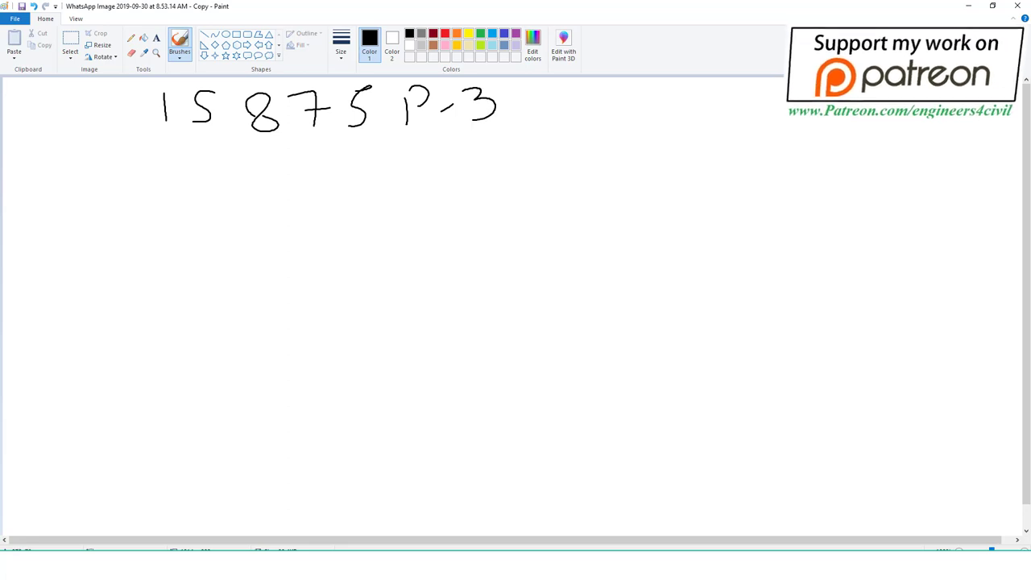
Step: Underline the IS 875 P-3 heading with an orange brush stroke
{"action": "left_click", "coordinate": [180, 56]}
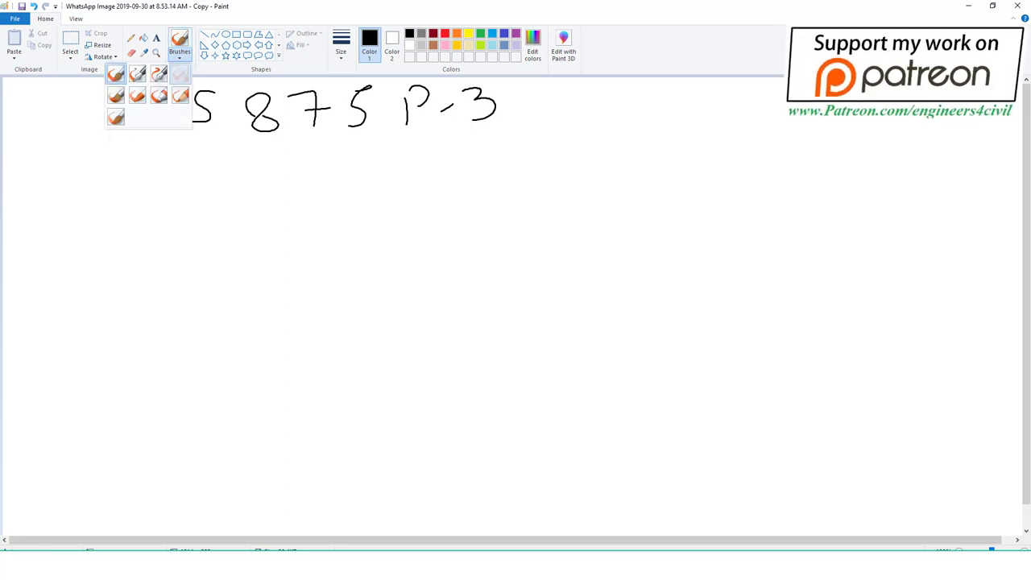
{"action": "left_click", "coordinate": [180, 73]}
{"action": "left_click", "coordinate": [456, 33]}
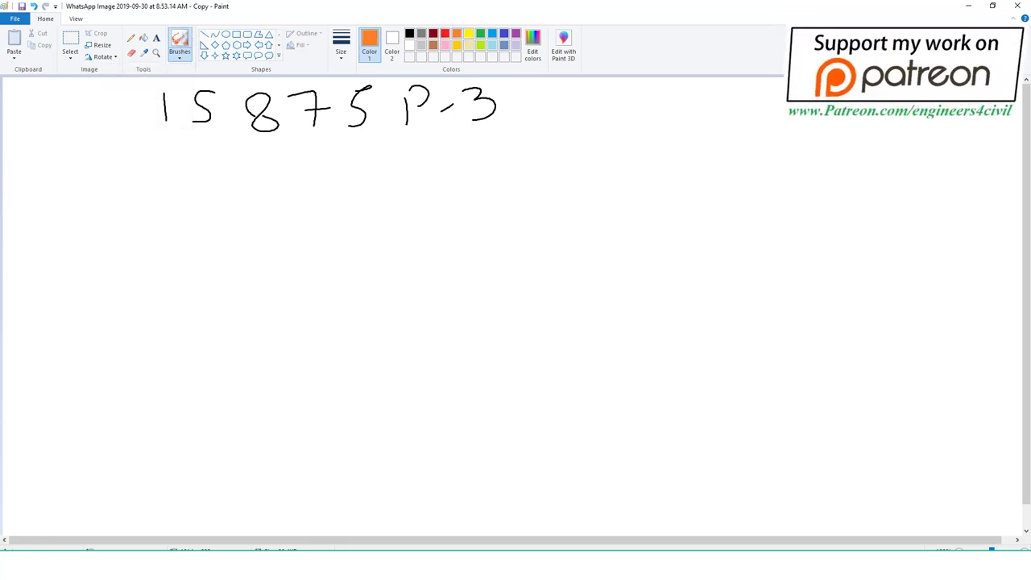
{"action": "left_click_drag", "start_coordinate": [165, 137], "coordinate": [489, 122]}
Step: Switch to a solid brush and write 'Vb' below the underlined heading
{"action": "left_click", "coordinate": [180, 57]}
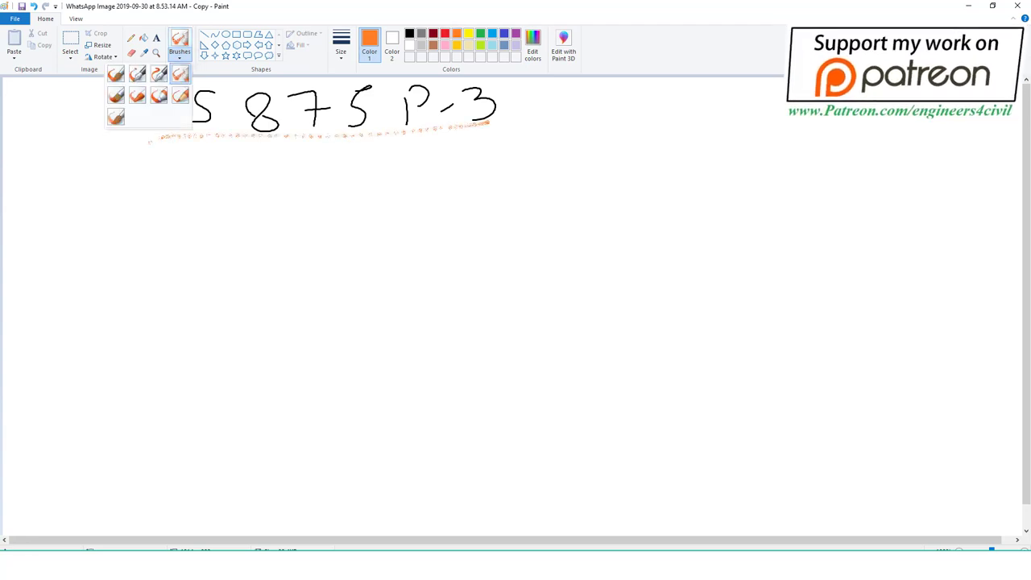
{"action": "left_click", "coordinate": [180, 74]}
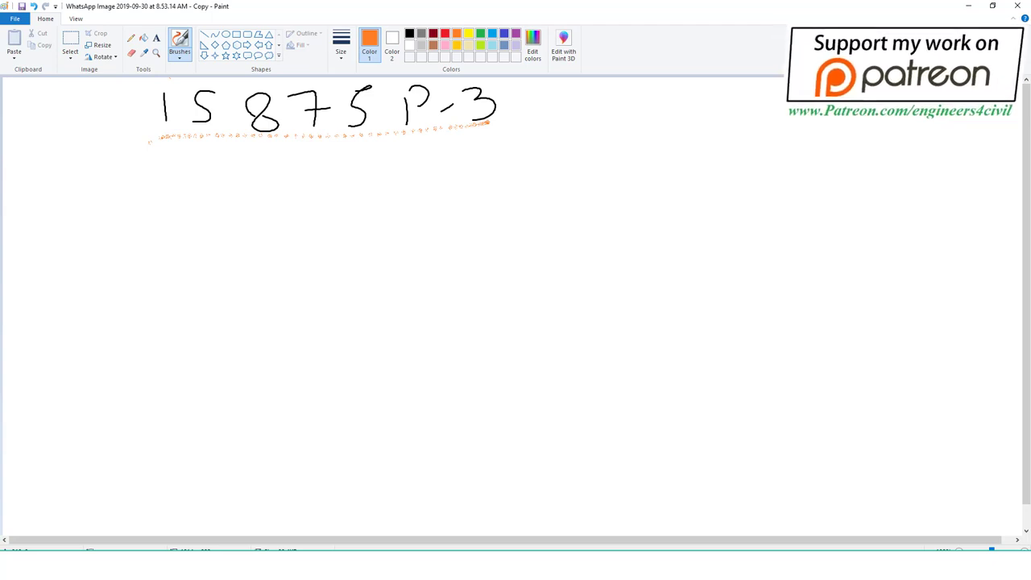
{"action": "mouse_move", "coordinate": [126, 160]}
{"action": "left_mouse_down"}
{"action": "mouse_move", "coordinate": [140, 207]}
{"action": "mouse_move", "coordinate": [158, 153]}
{"action": "mouse_move", "coordinate": [171, 203]}
{"action": "left_mouse_up"}
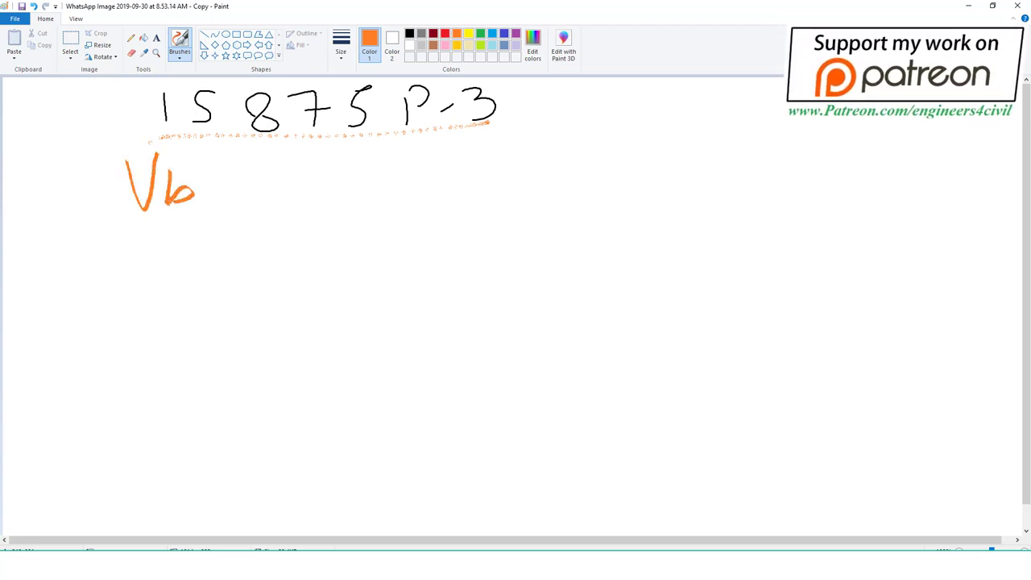
Step: Write 'base (M/Sec)' in orange after 'Vb ='
{"action": "left_click_drag", "start_coordinate": [286, 143], "coordinate": [287, 190]}
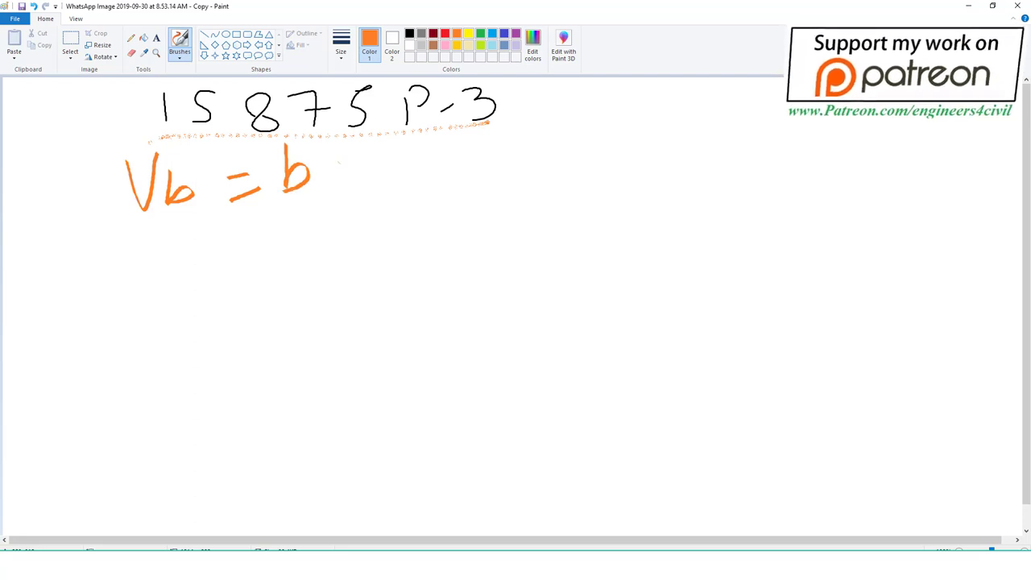
{"action": "mouse_move", "coordinate": [338, 159]}
{"action": "left_mouse_down"}
{"action": "mouse_move", "coordinate": [343, 184]}
{"action": "mouse_move", "coordinate": [377, 187]}
{"action": "mouse_move", "coordinate": [403, 169]}
{"action": "mouse_move", "coordinate": [422, 176]}
{"action": "left_mouse_up"}
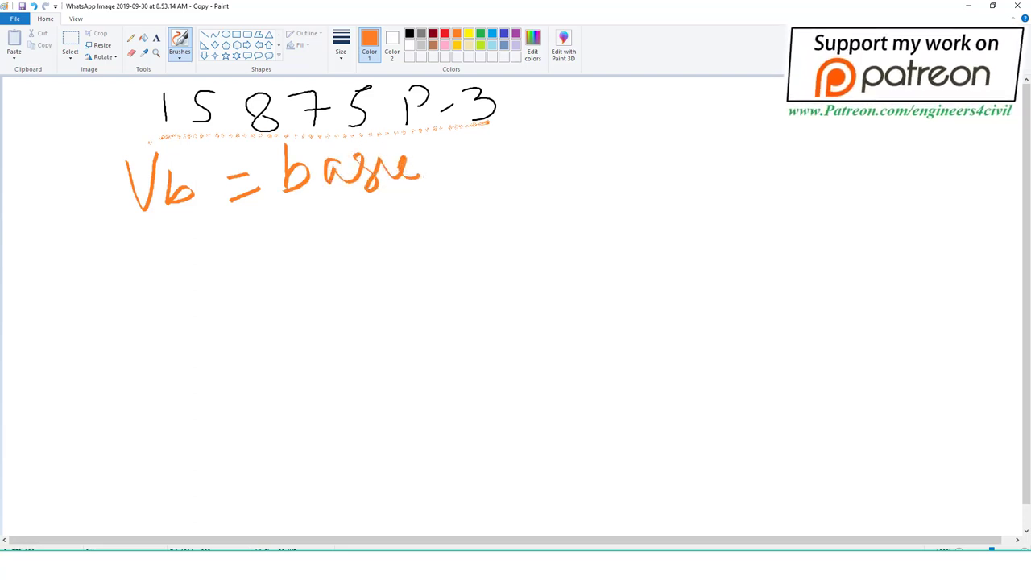
{"action": "mouse_move", "coordinate": [475, 132]}
{"action": "left_mouse_down"}
{"action": "mouse_move", "coordinate": [479, 182]}
{"action": "mouse_move", "coordinate": [525, 145]}
{"action": "mouse_move", "coordinate": [546, 170]}
{"action": "left_mouse_up"}
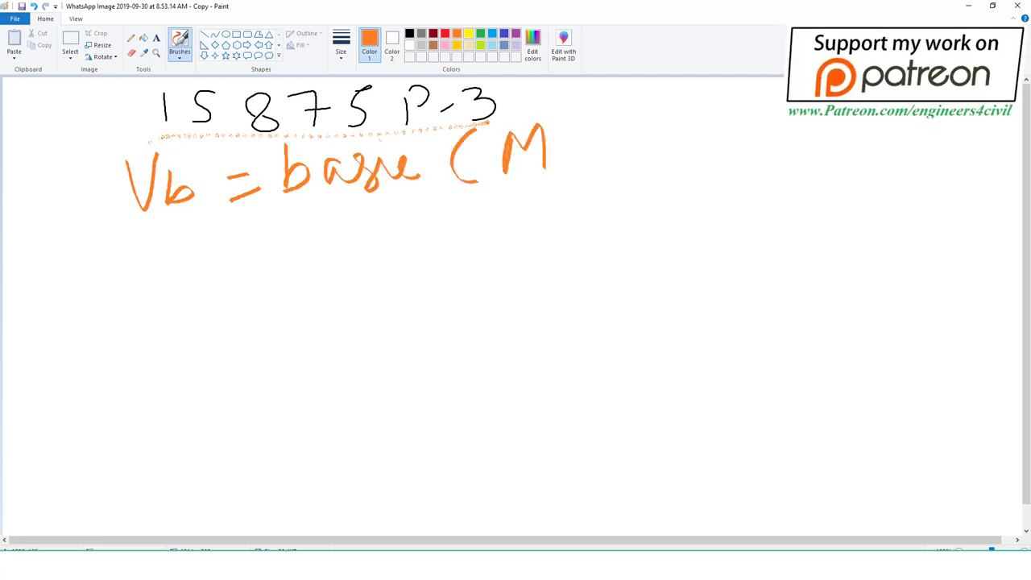
{"action": "left_click_drag", "start_coordinate": [590, 92], "coordinate": [566, 187]}
{"action": "mouse_move", "coordinate": [617, 126]}
{"action": "left_mouse_down"}
{"action": "mouse_move", "coordinate": [599, 171]}
{"action": "mouse_move", "coordinate": [653, 158]}
{"action": "left_mouse_up"}
{"action": "left_click_drag", "start_coordinate": [689, 121], "coordinate": [678, 147]}
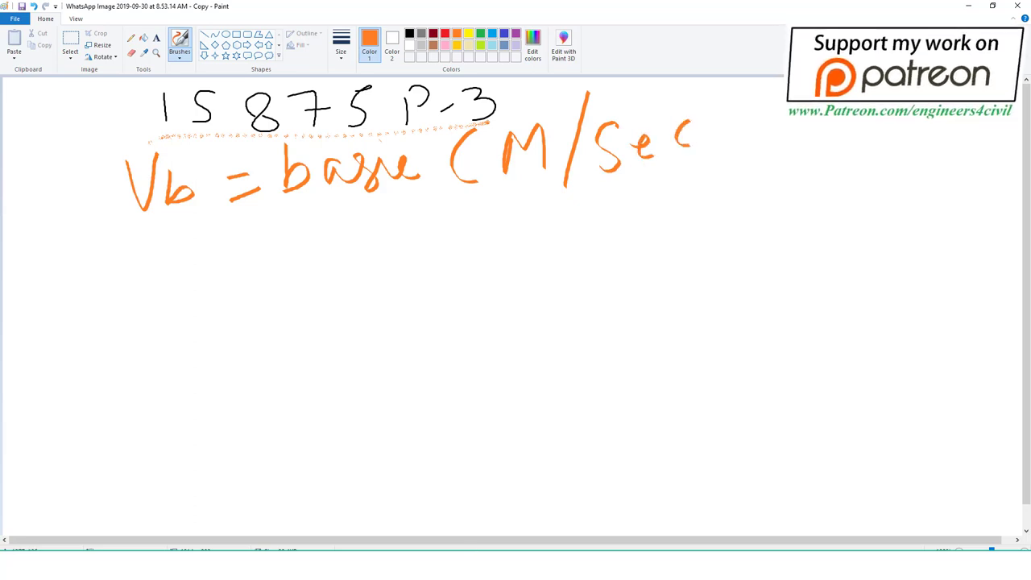
{"action": "left_click_drag", "start_coordinate": [725, 90], "coordinate": [705, 184]}
Step: Write 'Vd =' in orange on the line below Vb
{"action": "mouse_move", "coordinate": [134, 254]}
{"action": "left_mouse_down"}
{"action": "mouse_move", "coordinate": [148, 312]}
{"action": "mouse_move", "coordinate": [179, 238]}
{"action": "left_mouse_up"}
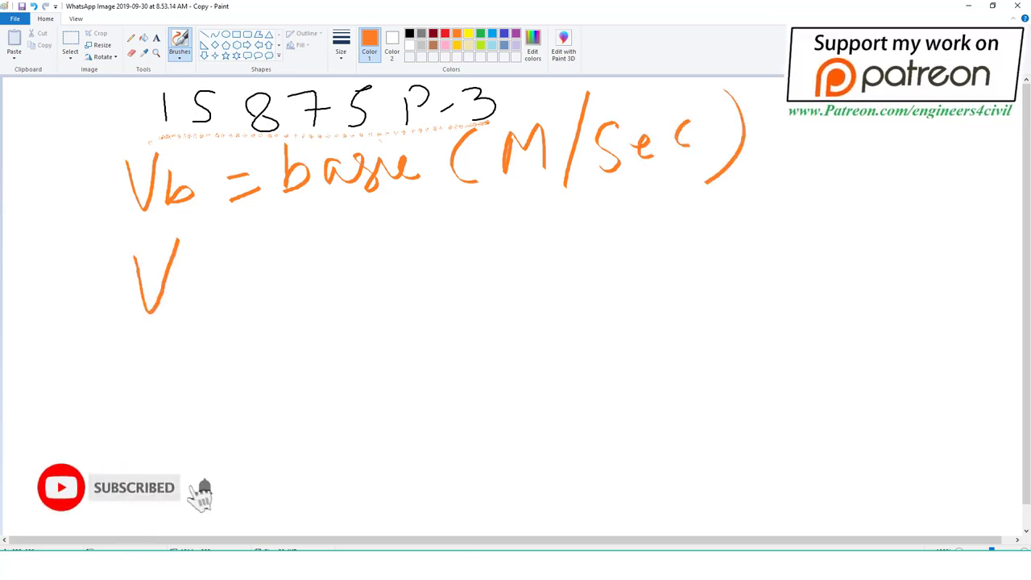
{"action": "left_click_drag", "start_coordinate": [201, 282], "coordinate": [211, 300]}
{"action": "left_click_drag", "start_coordinate": [214, 255], "coordinate": [213, 309]}
{"action": "mouse_move", "coordinate": [214, 234]}
{"action": "left_mouse_down"}
{"action": "mouse_move", "coordinate": [225, 294]}
{"action": "mouse_move", "coordinate": [290, 261]}
{"action": "left_mouse_up"}
{"action": "left_click_drag", "start_coordinate": [271, 287], "coordinate": [308, 282]}
Step: Complete the equation with 'K1 K2 K3 K4 Vb' after 'Vd ='
{"action": "left_click_drag", "start_coordinate": [359, 242], "coordinate": [363, 298]}
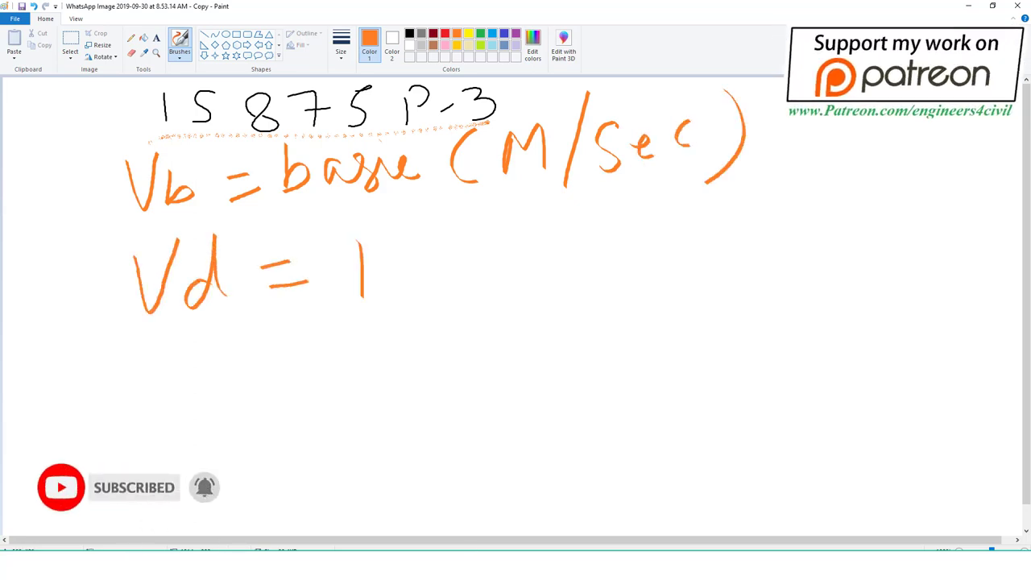
{"action": "left_click_drag", "start_coordinate": [392, 242], "coordinate": [398, 287]}
{"action": "left_click_drag", "start_coordinate": [427, 235], "coordinate": [429, 276]}
{"action": "mouse_move", "coordinate": [461, 230]}
{"action": "left_mouse_down"}
{"action": "mouse_move", "coordinate": [464, 272]}
{"action": "mouse_move", "coordinate": [511, 281]}
{"action": "left_mouse_up"}
{"action": "mouse_move", "coordinate": [536, 225]}
{"action": "left_mouse_down"}
{"action": "mouse_move", "coordinate": [539, 272]}
{"action": "mouse_move", "coordinate": [567, 256]}
{"action": "mouse_move", "coordinate": [594, 277]}
{"action": "left_mouse_up"}
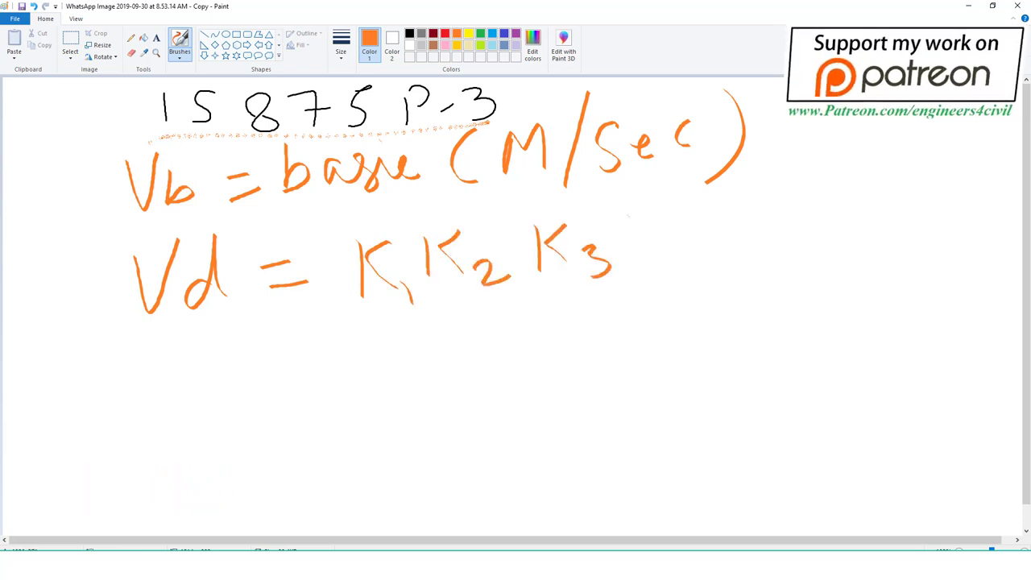
{"action": "left_click_drag", "start_coordinate": [630, 219], "coordinate": [635, 268]}
{"action": "mouse_move", "coordinate": [659, 227]}
{"action": "left_mouse_down"}
{"action": "mouse_move", "coordinate": [656, 257]}
{"action": "mouse_move", "coordinate": [693, 254]}
{"action": "mouse_move", "coordinate": [703, 274]}
{"action": "left_mouse_up"}
{"action": "mouse_move", "coordinate": [737, 198]}
{"action": "left_mouse_down"}
{"action": "mouse_move", "coordinate": [753, 239]}
{"action": "mouse_move", "coordinate": [773, 185]}
{"action": "mouse_move", "coordinate": [809, 231]}
{"action": "mouse_move", "coordinate": [778, 241]}
{"action": "left_mouse_up"}
Step: Label K1 as 'Risk' in red with a pointer mark beneath it
{"action": "left_click", "coordinate": [445, 33]}
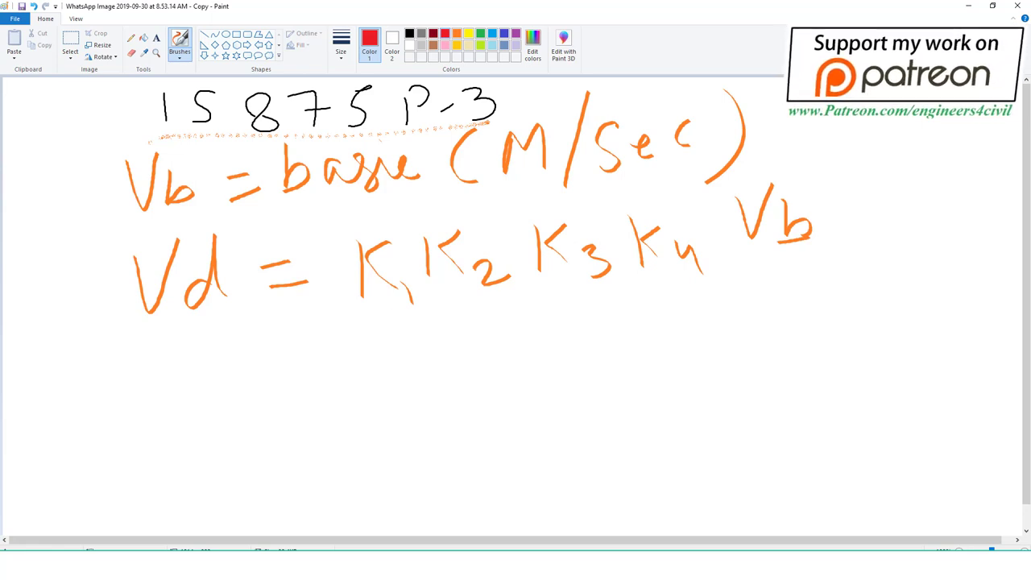
{"action": "left_click_drag", "start_coordinate": [392, 314], "coordinate": [448, 362]}
{"action": "left_click_drag", "start_coordinate": [456, 319], "coordinate": [475, 361]}
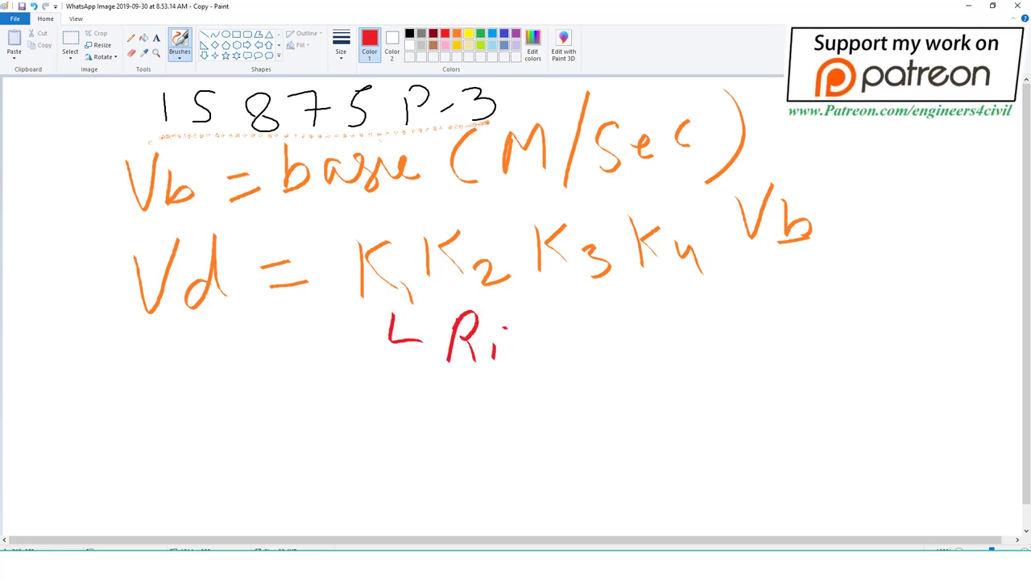
{"action": "mouse_move", "coordinate": [532, 335]}
{"action": "left_mouse_down"}
{"action": "mouse_move", "coordinate": [510, 364]}
{"action": "mouse_move", "coordinate": [549, 369]}
{"action": "left_mouse_up"}
{"action": "left_click_drag", "start_coordinate": [574, 331], "coordinate": [579, 369]}
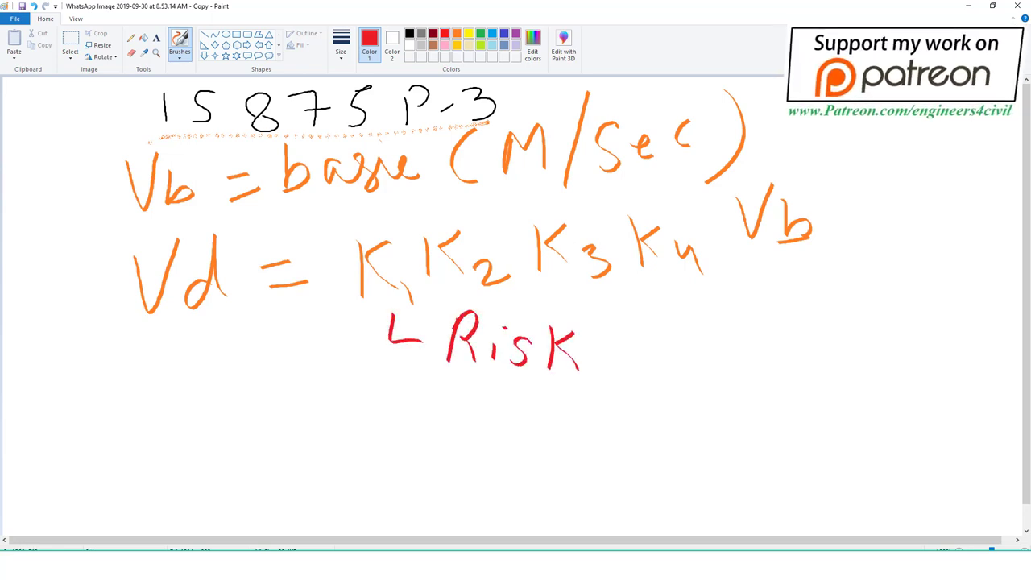
Step: Link K2 with a red curve to the label 'ht factor'
{"action": "left_click_drag", "start_coordinate": [515, 295], "coordinate": [622, 331]}
{"action": "left_click_drag", "start_coordinate": [641, 295], "coordinate": [640, 349]}
{"action": "left_click_drag", "start_coordinate": [641, 332], "coordinate": [661, 348]}
{"action": "mouse_move", "coordinate": [690, 295]}
{"action": "left_mouse_down"}
{"action": "mouse_move", "coordinate": [687, 345]}
{"action": "mouse_move", "coordinate": [704, 324]}
{"action": "left_mouse_up"}
{"action": "mouse_move", "coordinate": [747, 289]}
{"action": "left_mouse_down"}
{"action": "mouse_move", "coordinate": [747, 323]}
{"action": "mouse_move", "coordinate": [813, 348]}
{"action": "left_mouse_up"}
{"action": "left_click_drag", "start_coordinate": [838, 295], "coordinate": [833, 348]}
{"action": "mouse_move", "coordinate": [854, 314]}
{"action": "left_mouse_down"}
{"action": "mouse_move", "coordinate": [878, 325]}
{"action": "mouse_move", "coordinate": [920, 287]}
{"action": "left_mouse_up"}
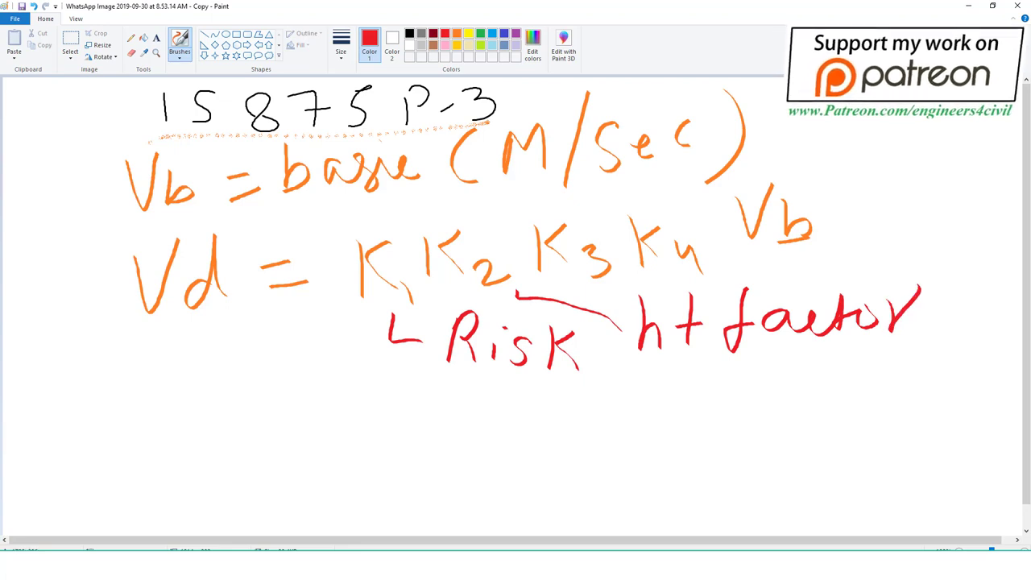
Step: In light blue, bracket K3 down to a 'topo' label
{"action": "left_click", "coordinate": [493, 33]}
{"action": "mouse_move", "coordinate": [598, 278]}
{"action": "left_mouse_down"}
{"action": "mouse_move", "coordinate": [614, 403]}
{"action": "mouse_move", "coordinate": [662, 404]}
{"action": "left_mouse_up"}
{"action": "mouse_move", "coordinate": [694, 372]}
{"action": "left_mouse_down"}
{"action": "mouse_move", "coordinate": [690, 427]}
{"action": "mouse_move", "coordinate": [725, 392]}
{"action": "left_mouse_up"}
{"action": "left_click_drag", "start_coordinate": [743, 393], "coordinate": [772, 437]}
{"action": "left_click_drag", "start_coordinate": [774, 376], "coordinate": [780, 399]}
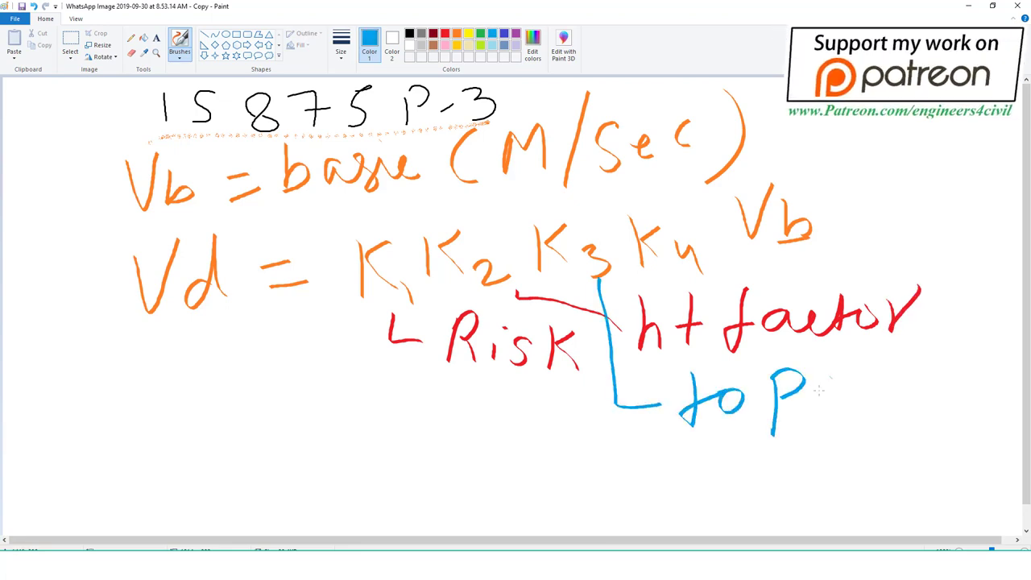
{"action": "left_click_drag", "start_coordinate": [838, 375], "coordinate": [845, 384]}
Step: Add a blue arrow from K4 to a cyclone note and circle Vb
{"action": "mouse_move", "coordinate": [679, 272]}
{"action": "left_mouse_down"}
{"action": "mouse_move", "coordinate": [677, 392]}
{"action": "mouse_move", "coordinate": [709, 459]}
{"action": "mouse_move", "coordinate": [743, 455]}
{"action": "left_mouse_up"}
{"action": "mouse_move", "coordinate": [812, 443]}
{"action": "left_mouse_down"}
{"action": "mouse_move", "coordinate": [786, 469]}
{"action": "mouse_move", "coordinate": [854, 488]}
{"action": "left_mouse_up"}
{"action": "left_click_drag", "start_coordinate": [890, 447], "coordinate": [943, 455]}
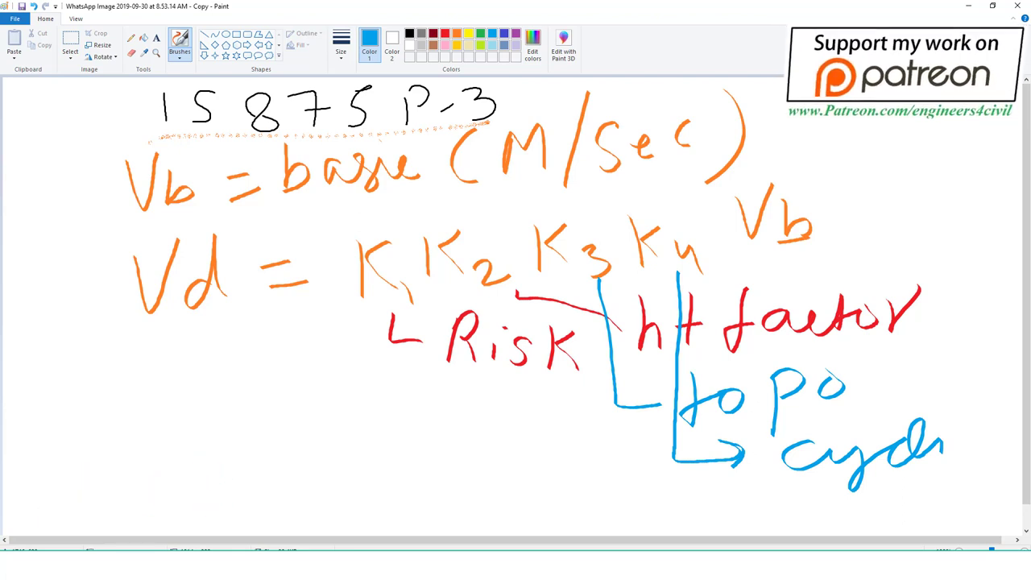
{"action": "left_click_drag", "start_coordinate": [868, 205], "coordinate": [826, 173]}
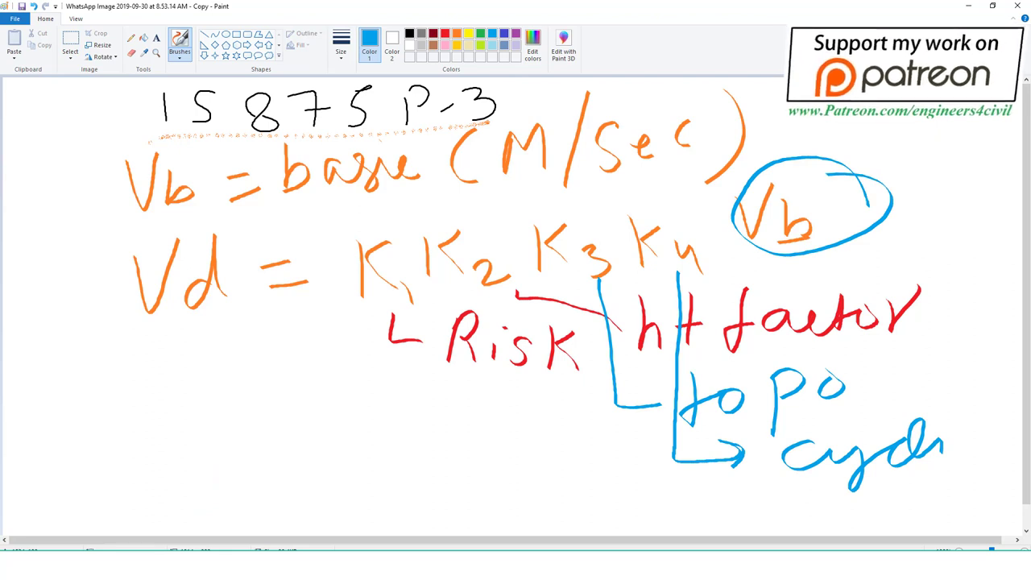
Step: Write 'Pz = 0.6 Vd²' in blue at the lower left and box it
{"action": "mouse_move", "coordinate": [103, 400]}
{"action": "left_mouse_down"}
{"action": "mouse_move", "coordinate": [107, 486]}
{"action": "mouse_move", "coordinate": [108, 422]}
{"action": "mouse_move", "coordinate": [168, 466]}
{"action": "left_mouse_up"}
{"action": "left_click_drag", "start_coordinate": [197, 427], "coordinate": [230, 425]}
{"action": "left_click_drag", "start_coordinate": [208, 449], "coordinate": [237, 448]}
{"action": "left_click_drag", "start_coordinate": [314, 419], "coordinate": [311, 412]}
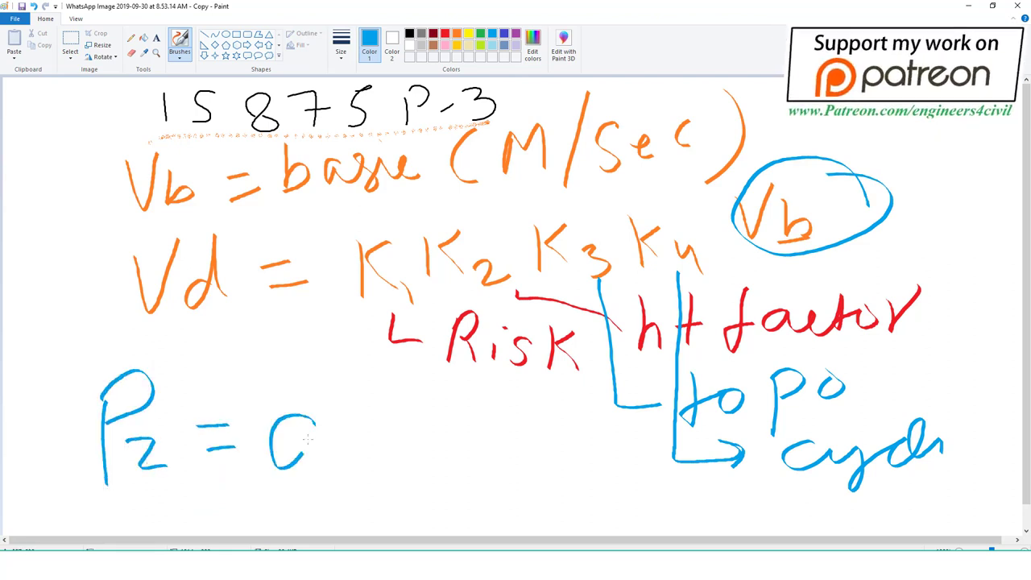
{"action": "left_click", "coordinate": [330, 450]}
{"action": "mouse_move", "coordinate": [387, 415]}
{"action": "left_mouse_down"}
{"action": "mouse_move", "coordinate": [364, 468]}
{"action": "mouse_move", "coordinate": [369, 456]}
{"action": "mouse_move", "coordinate": [427, 455]}
{"action": "left_mouse_up"}
{"action": "left_click_drag", "start_coordinate": [441, 456], "coordinate": [461, 413]}
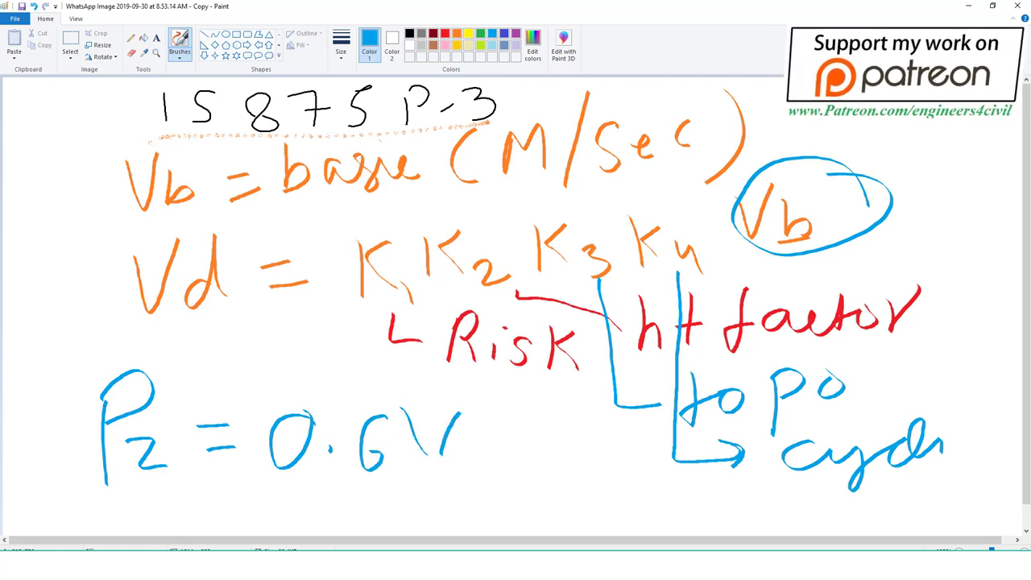
{"action": "mouse_move", "coordinate": [482, 448]}
{"action": "left_mouse_down"}
{"action": "mouse_move", "coordinate": [490, 425]}
{"action": "mouse_move", "coordinate": [491, 469]}
{"action": "left_mouse_up"}
{"action": "mouse_move", "coordinate": [508, 394]}
{"action": "left_mouse_down"}
{"action": "mouse_move", "coordinate": [520, 395]}
{"action": "mouse_move", "coordinate": [540, 427]}
{"action": "left_mouse_up"}
{"action": "mouse_move", "coordinate": [565, 373]}
{"action": "left_mouse_down"}
{"action": "mouse_move", "coordinate": [565, 403]}
{"action": "mouse_move", "coordinate": [396, 487]}
{"action": "mouse_move", "coordinate": [60, 496]}
{"action": "mouse_move", "coordinate": [351, 362]}
{"action": "mouse_move", "coordinate": [598, 386]}
{"action": "left_mouse_up"}
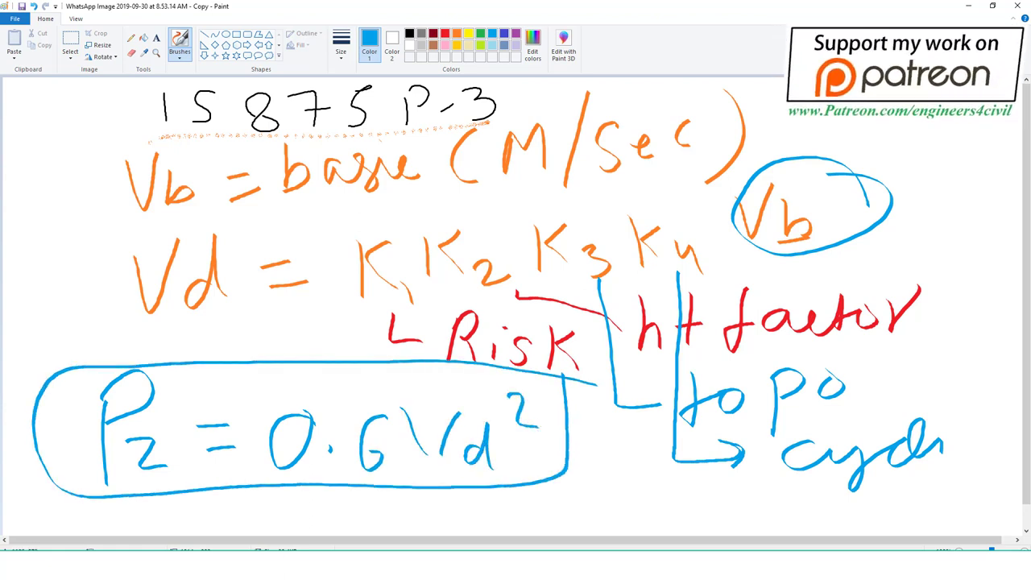
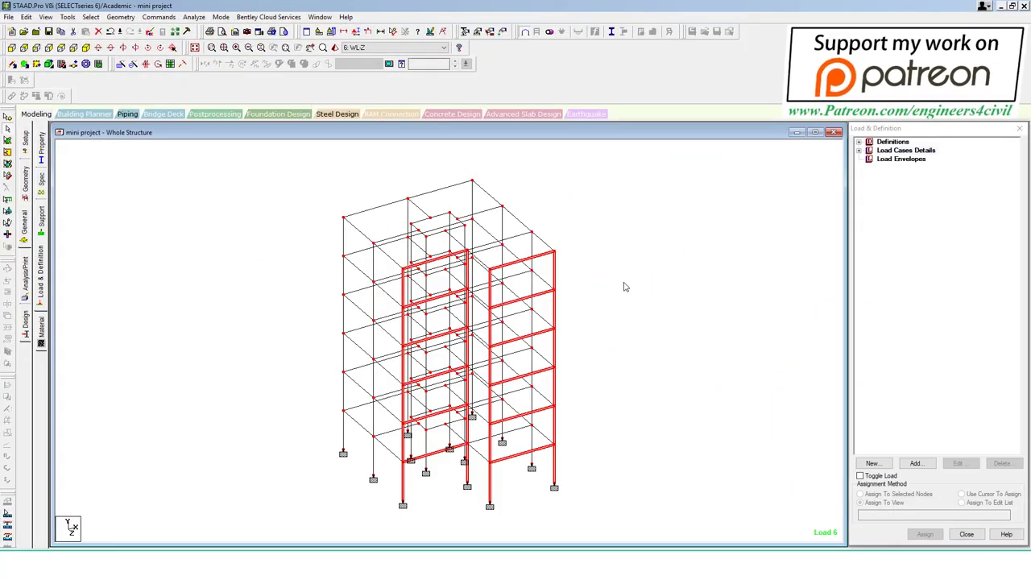
Step: Clear the member selection and save the modified mini project model
{"action": "left_click", "coordinate": [623, 282]}
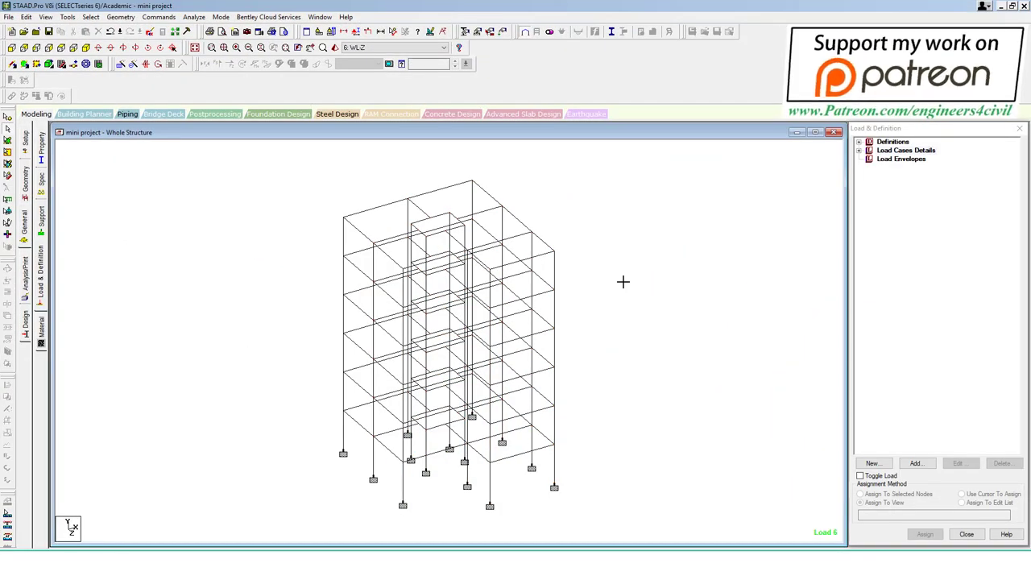
{"action": "key", "text": "ctrl+F5"}
{"action": "left_click", "coordinate": [449, 297]}
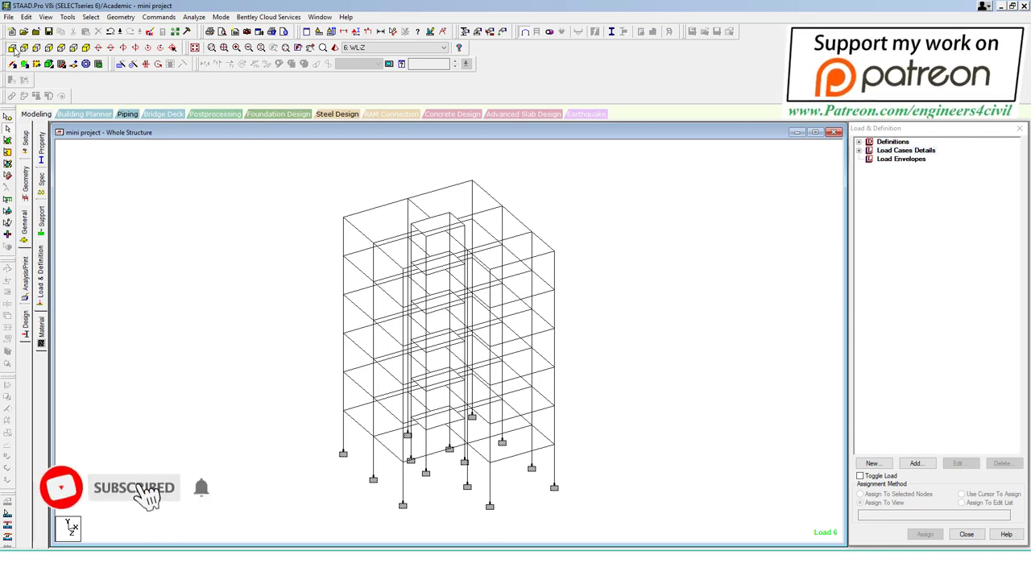
Step: Show the frame as a front elevation and expand the load Definitions list
{"action": "key", "text": "ctrl+f"}
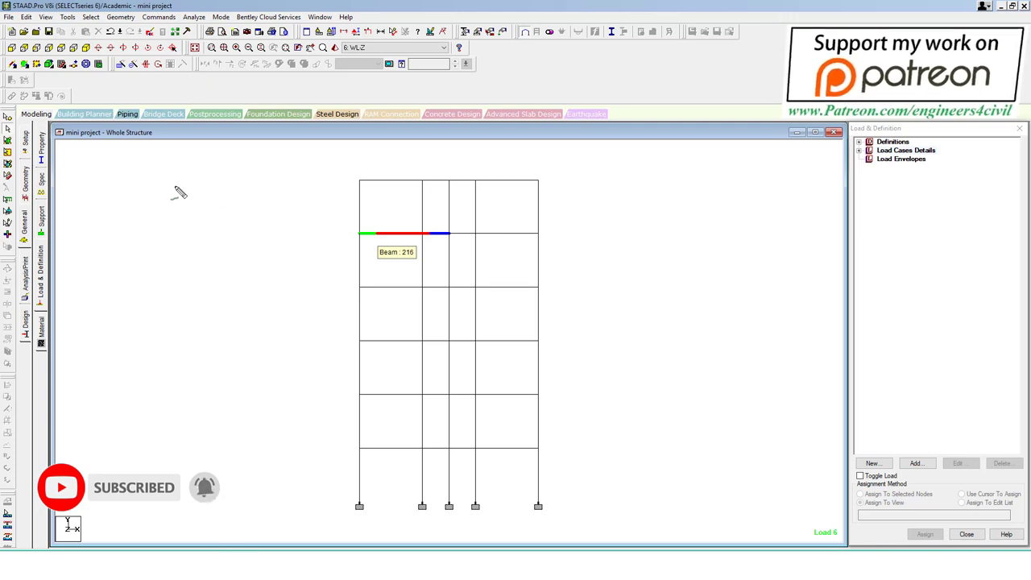
{"action": "mouse_move", "coordinate": [174, 187]}
{"action": "left_mouse_down"}
{"action": "mouse_move", "coordinate": [338, 181]}
{"action": "mouse_move", "coordinate": [309, 202]}
{"action": "left_mouse_up"}
{"action": "left_click_drag", "start_coordinate": [194, 267], "coordinate": [366, 239]}
{"action": "key", "text": "Escape"}
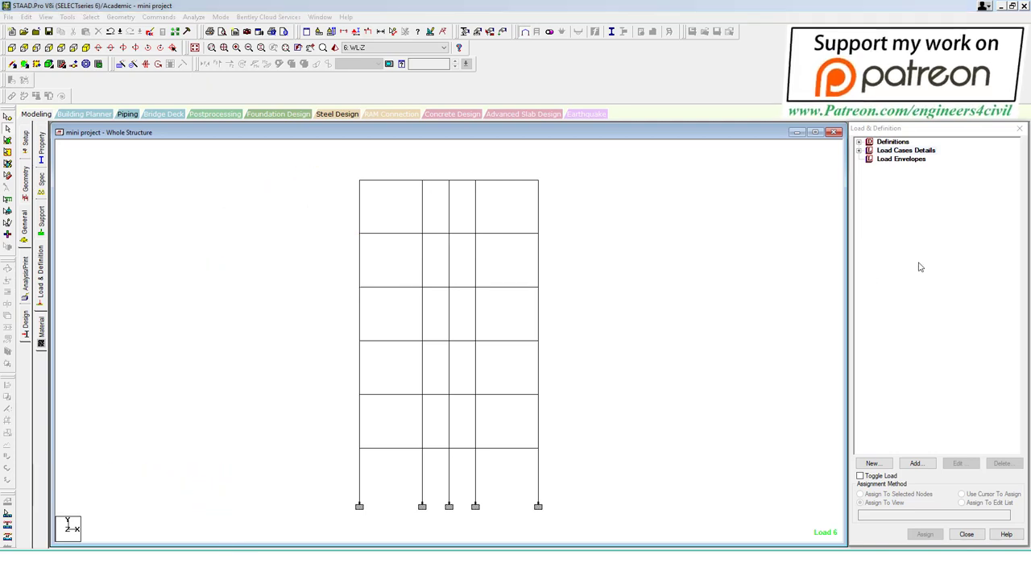
{"action": "left_click", "coordinate": [859, 143]}
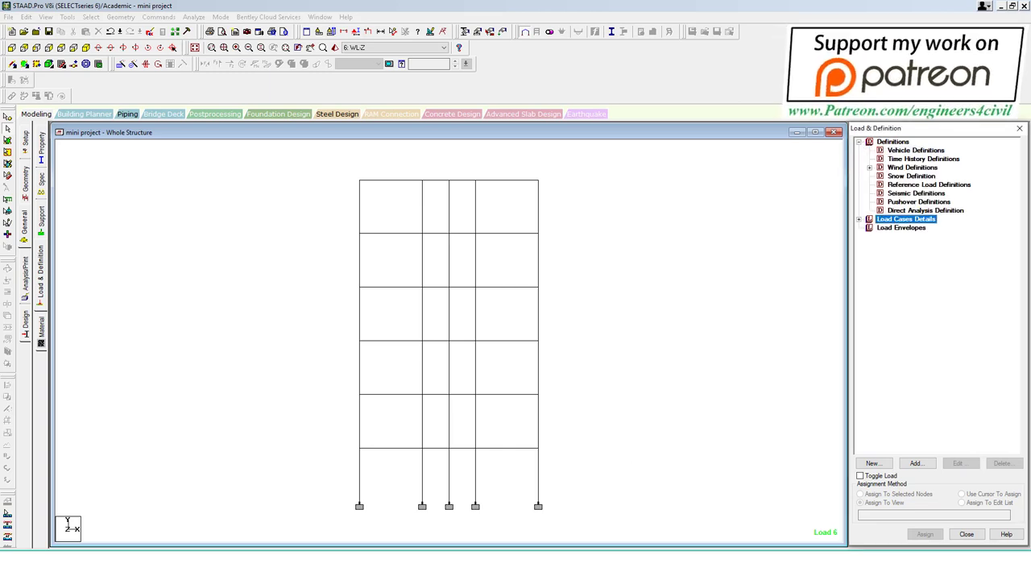
{"action": "key", "text": "alt+Tab"}
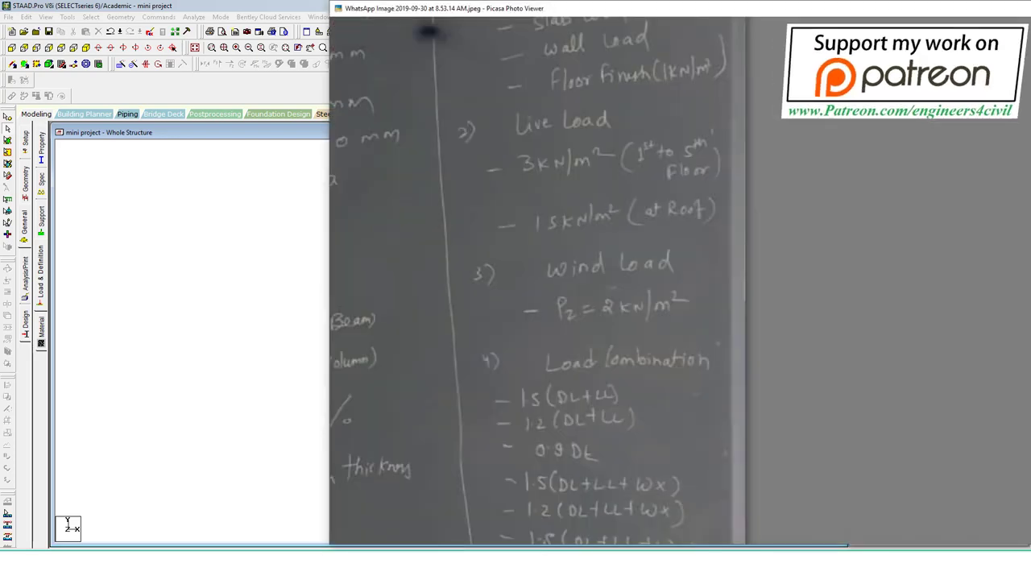
{"action": "key", "text": "alt+Tab"}
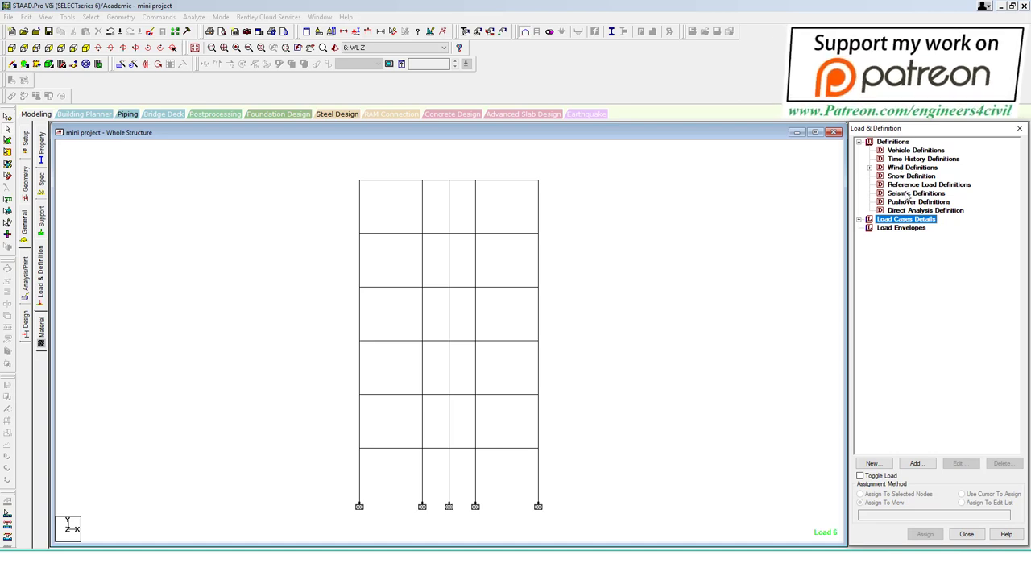
Step: Start a new seismic definition using the Indian IS 1893-2002/2005 code
{"action": "left_click", "coordinate": [907, 194]}
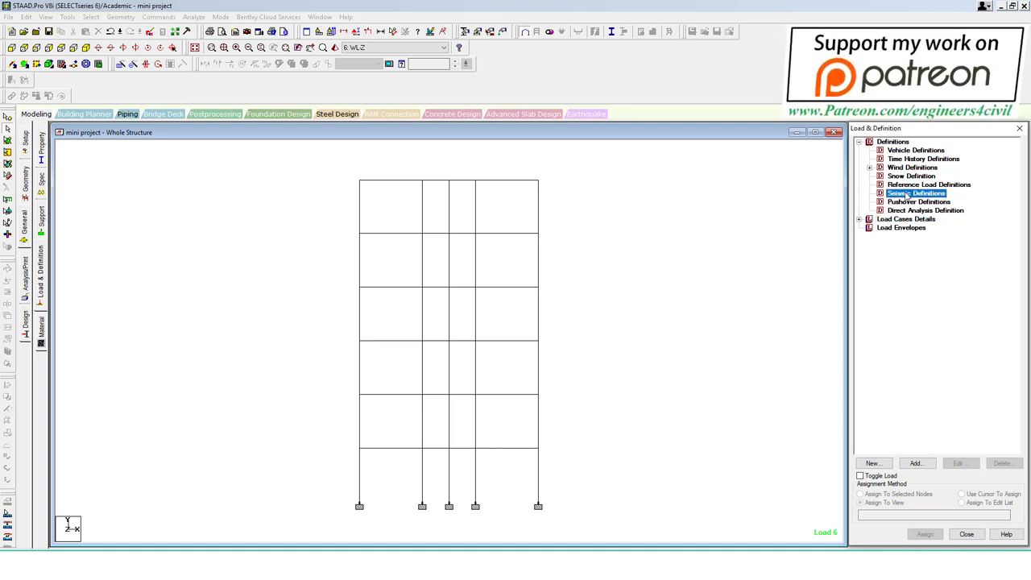
{"action": "left_click", "coordinate": [916, 463]}
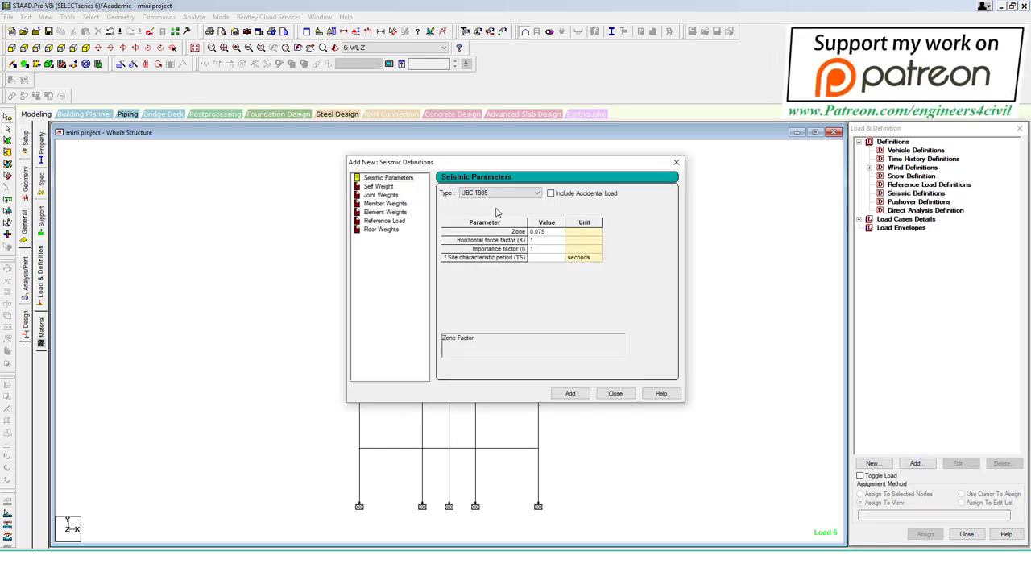
{"action": "left_click", "coordinate": [503, 194]}
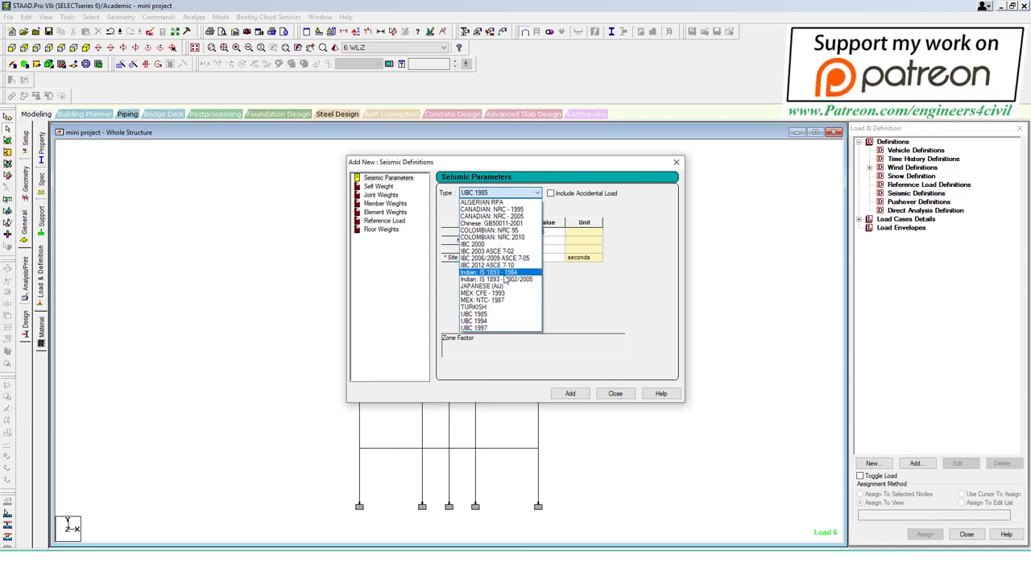
{"action": "left_click", "coordinate": [499, 279]}
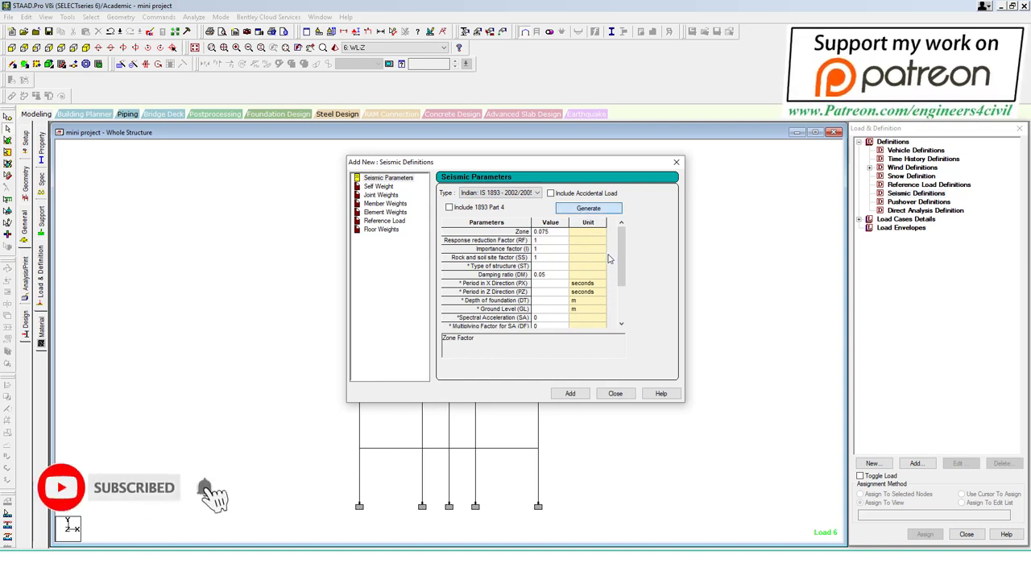
{"action": "left_click", "coordinate": [587, 209]}
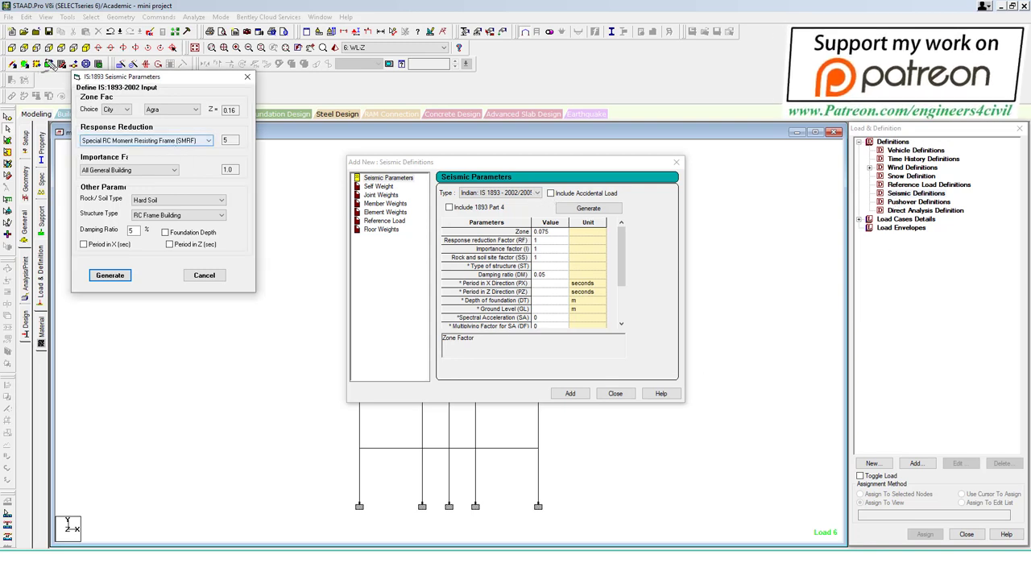
Step: Generate IS 1893 parameters for seismic zone IV and an Important Building, then add the definition
{"action": "mouse_move", "coordinate": [87, 49]}
{"action": "left_mouse_down"}
{"action": "mouse_move", "coordinate": [68, 63]}
{"action": "mouse_move", "coordinate": [68, 299]}
{"action": "mouse_move", "coordinate": [322, 150]}
{"action": "left_mouse_up"}
{"action": "left_click_drag", "start_coordinate": [318, 95], "coordinate": [16, 57]}
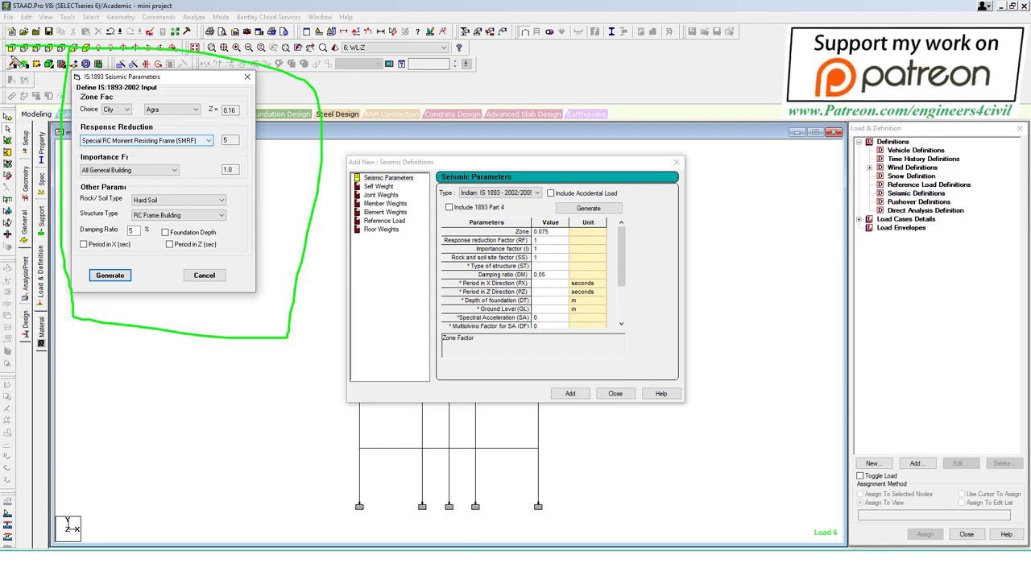
{"action": "key", "text": "Escape"}
{"action": "left_click", "coordinate": [119, 109]}
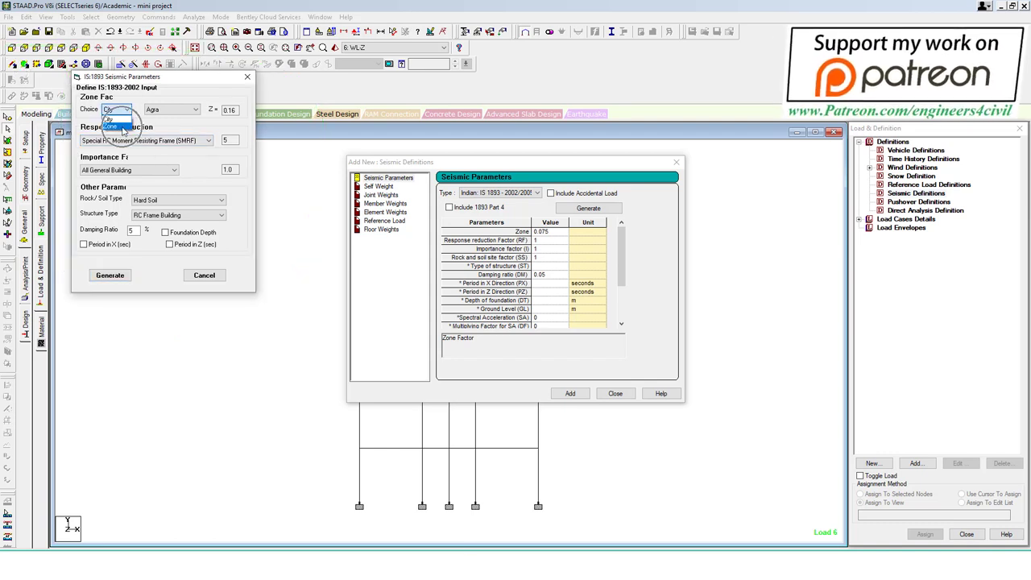
{"action": "left_click", "coordinate": [113, 126]}
{"action": "left_click", "coordinate": [169, 111]}
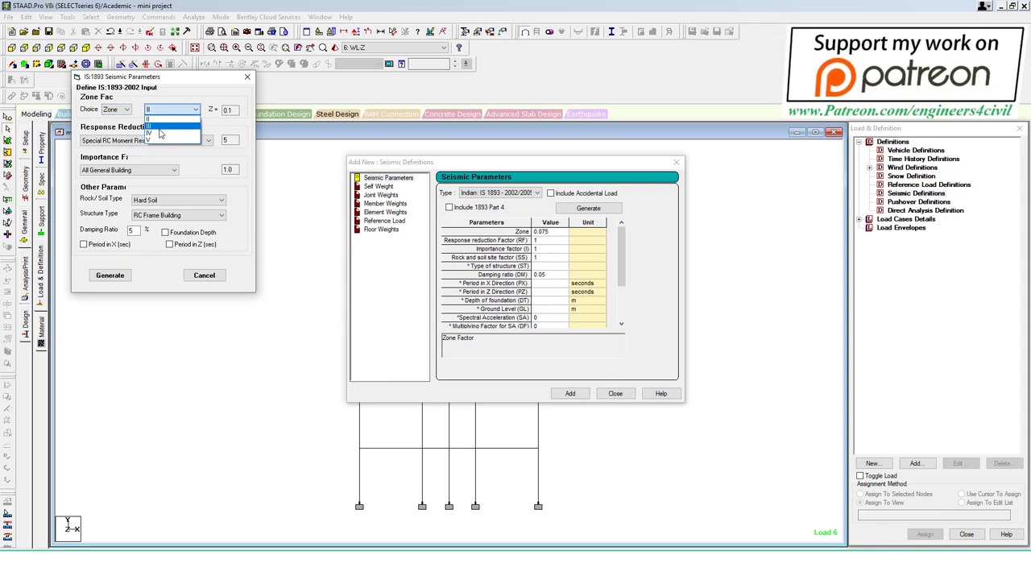
{"action": "left_click", "coordinate": [166, 123]}
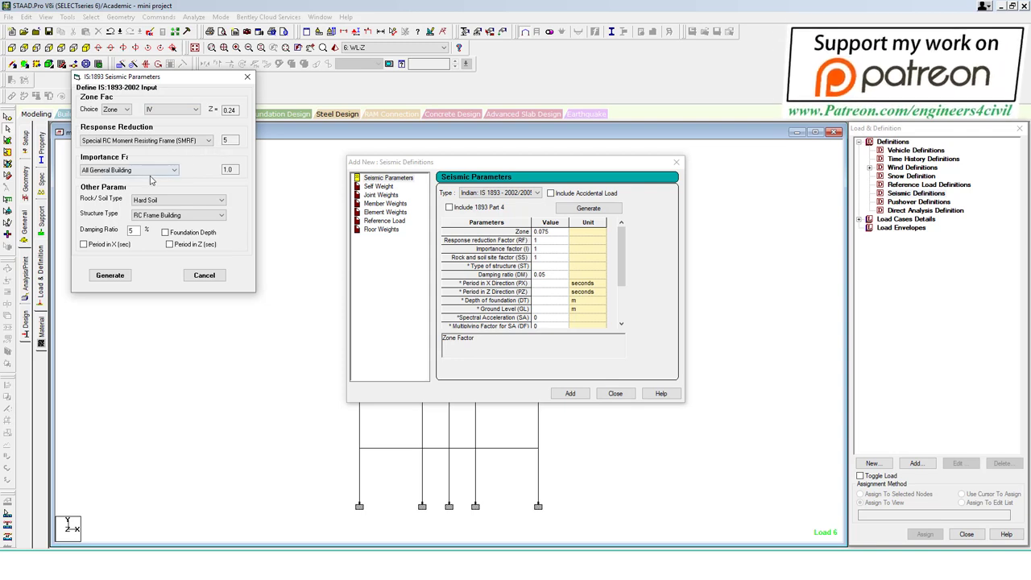
{"action": "left_click", "coordinate": [149, 171]}
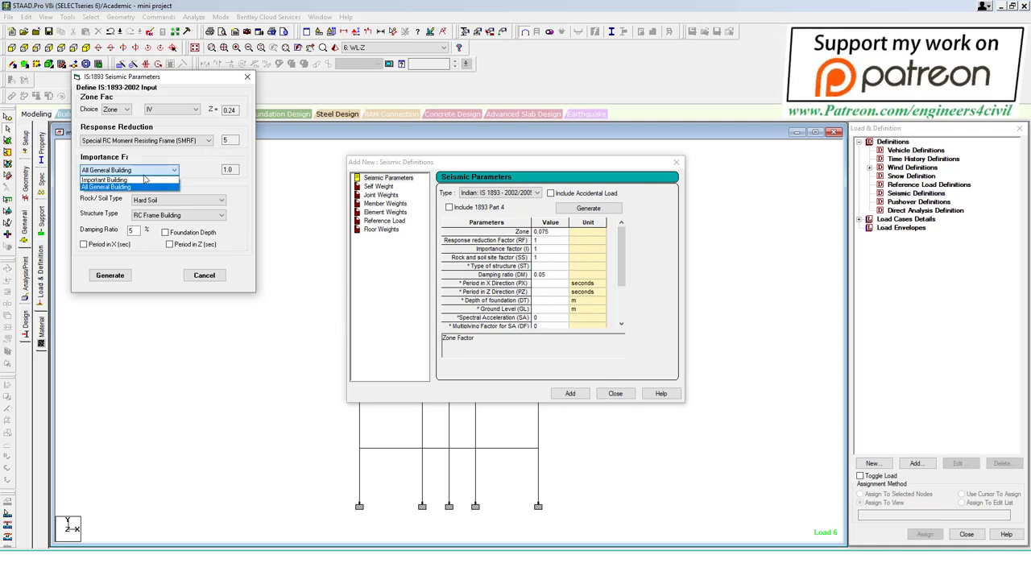
{"action": "left_click", "coordinate": [140, 185]}
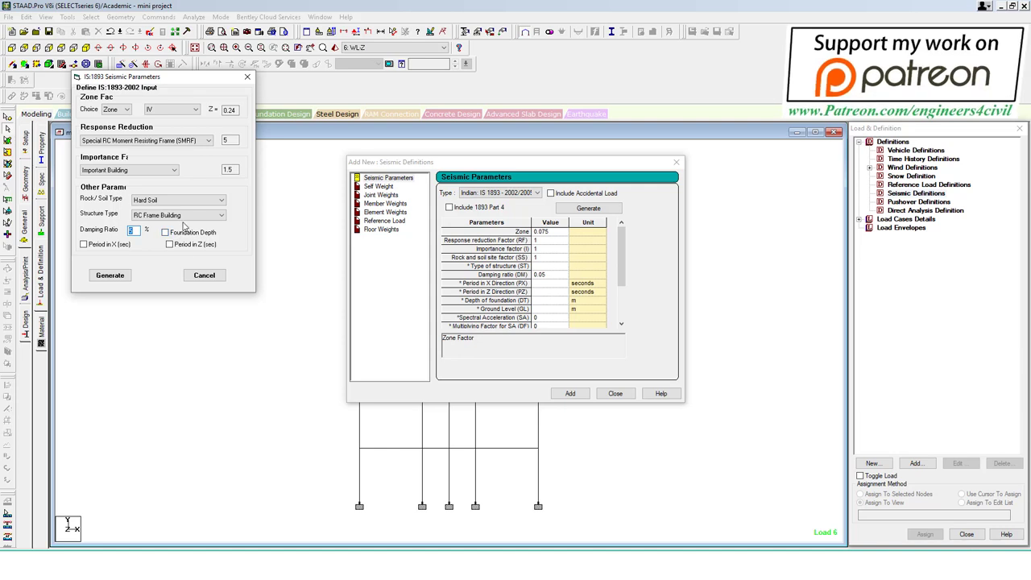
{"action": "left_click", "coordinate": [129, 277]}
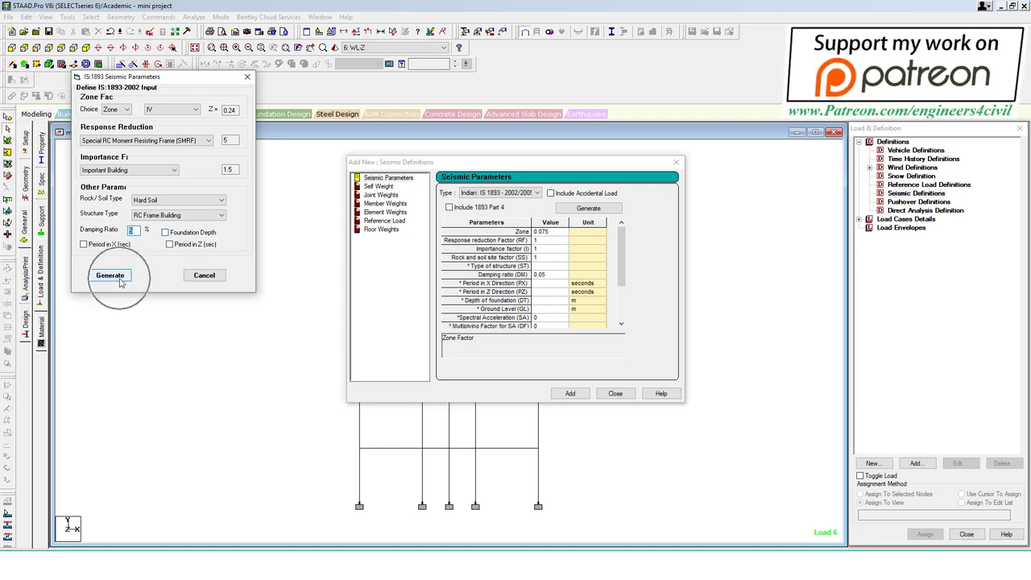
{"action": "left_click", "coordinate": [570, 393]}
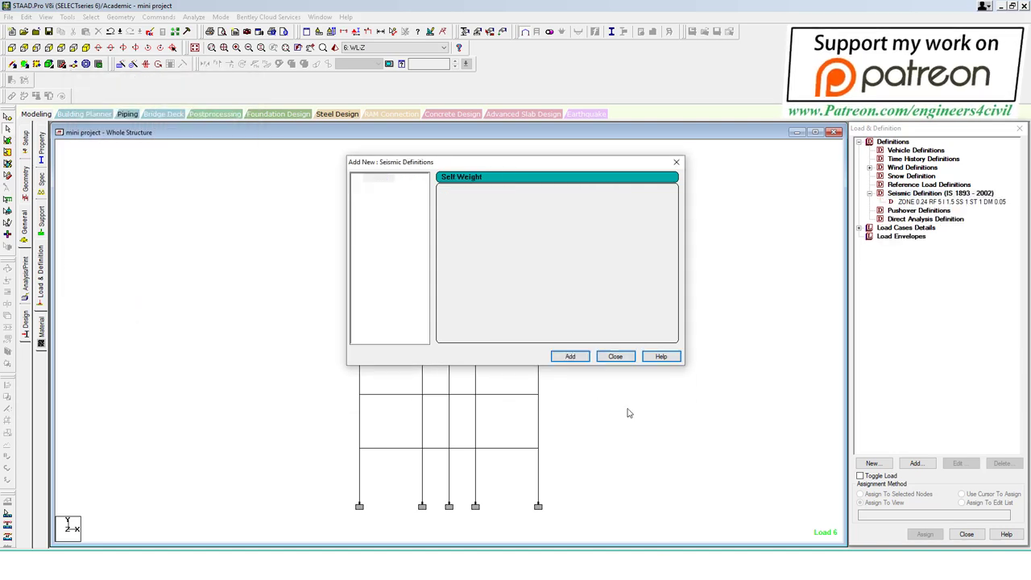
Step: Close the Add New: Seismic Definitions dialog, keeping the zone 0.24, RF 5 IS 1893 entry
{"action": "left_click", "coordinate": [628, 356]}
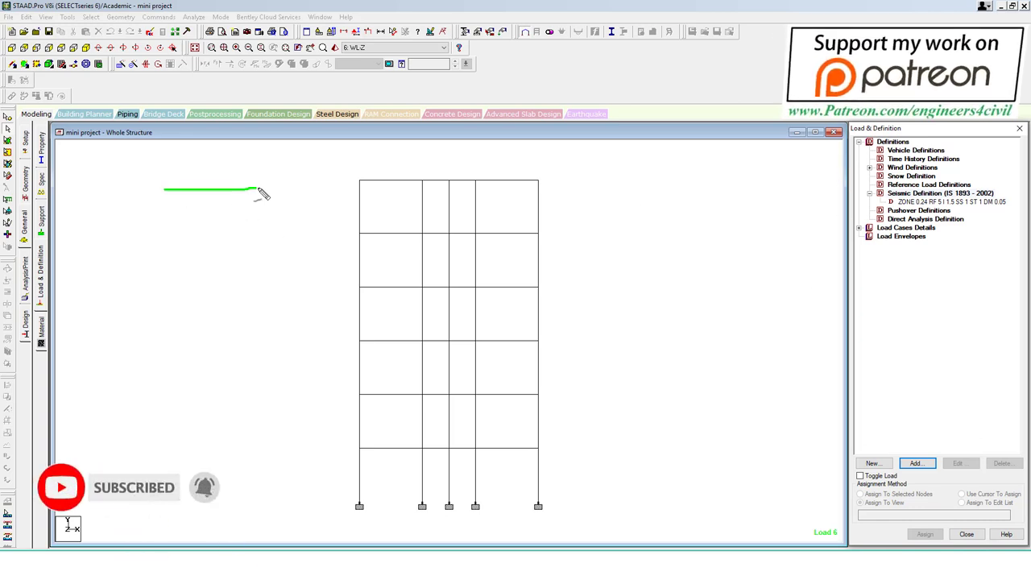
{"action": "mouse_move", "coordinate": [261, 193]}
{"action": "left_mouse_down"}
{"action": "mouse_move", "coordinate": [276, 189]}
{"action": "mouse_move", "coordinate": [269, 223]}
{"action": "mouse_move", "coordinate": [253, 198]}
{"action": "left_mouse_up"}
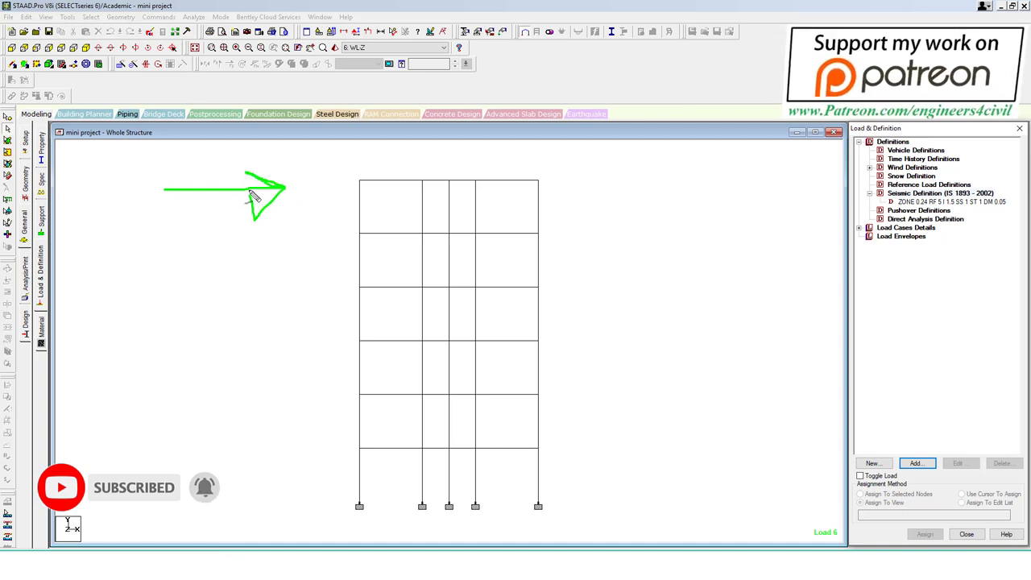
{"action": "mouse_move", "coordinate": [200, 263]}
{"action": "left_mouse_down"}
{"action": "mouse_move", "coordinate": [298, 255]}
{"action": "mouse_move", "coordinate": [291, 261]}
{"action": "mouse_move", "coordinate": [269, 227]}
{"action": "left_mouse_up"}
{"action": "mouse_move", "coordinate": [238, 363]}
{"action": "left_mouse_down"}
{"action": "mouse_move", "coordinate": [334, 362]}
{"action": "mouse_move", "coordinate": [312, 343]}
{"action": "left_mouse_up"}
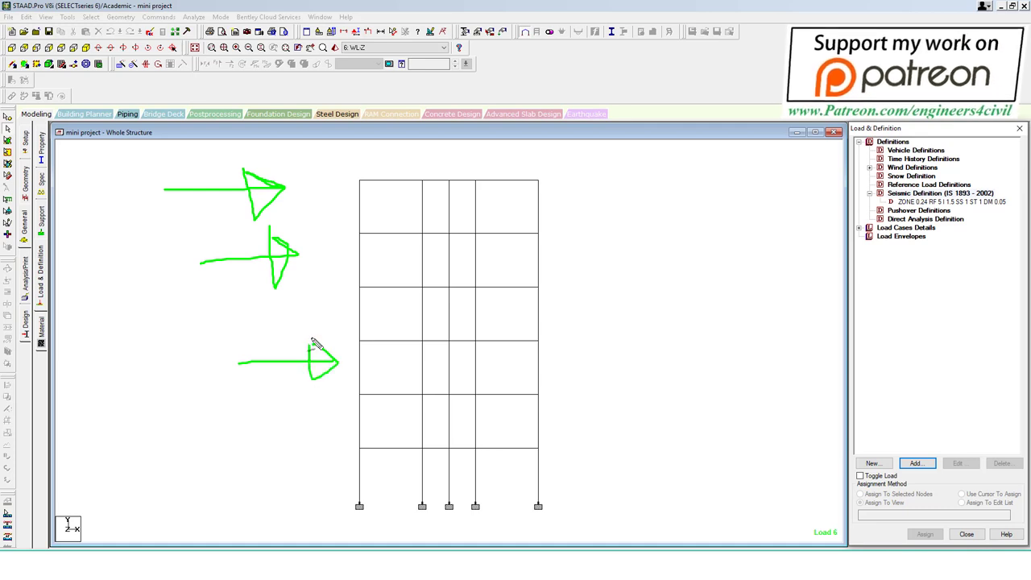
{"action": "mouse_move", "coordinate": [615, 427]}
{"action": "left_mouse_down"}
{"action": "mouse_move", "coordinate": [599, 497]}
{"action": "mouse_move", "coordinate": [606, 411]}
{"action": "left_mouse_up"}
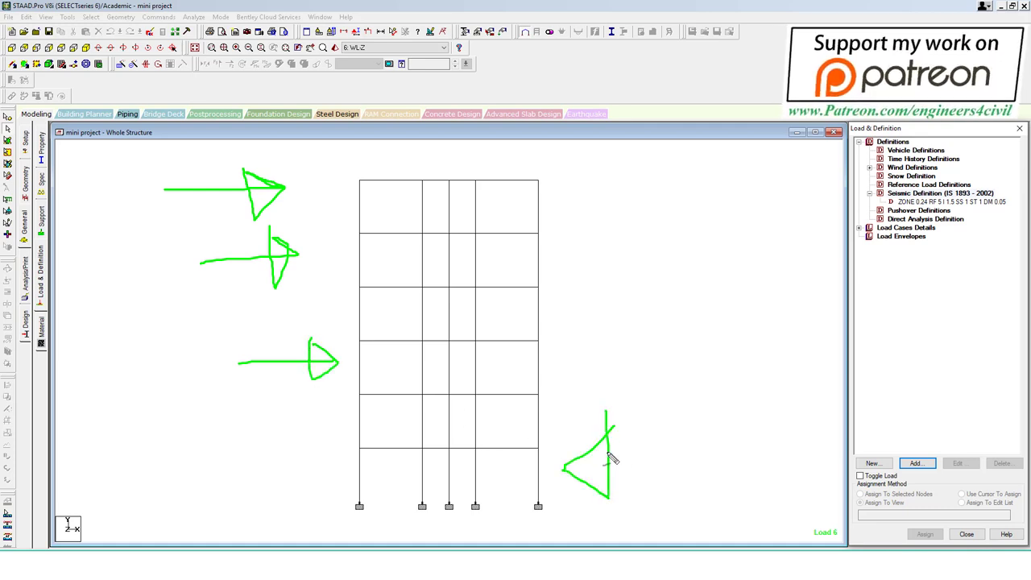
{"action": "left_click_drag", "start_coordinate": [612, 458], "coordinate": [782, 455]}
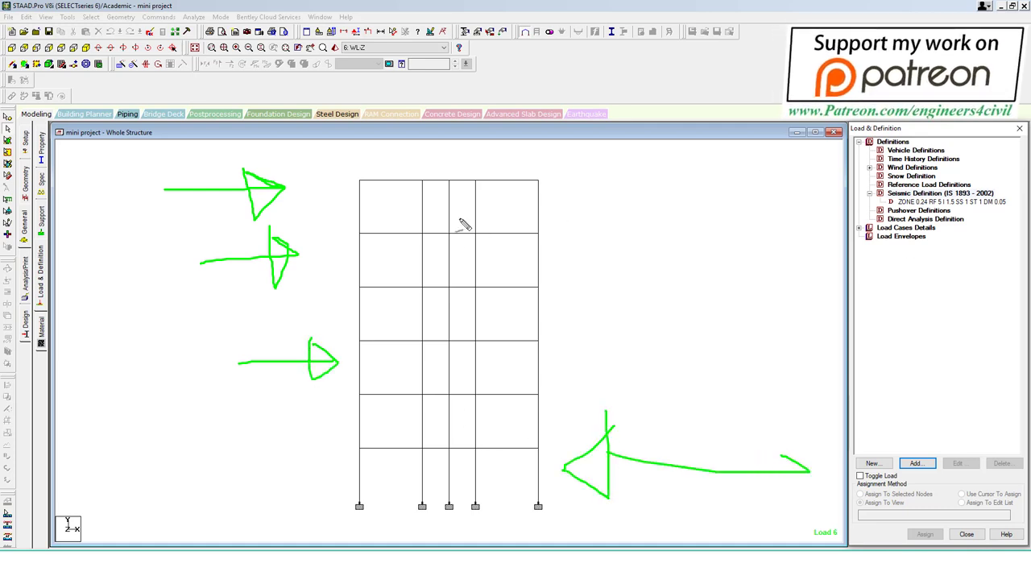
{"action": "mouse_move", "coordinate": [411, 170]}
{"action": "left_mouse_down"}
{"action": "mouse_move", "coordinate": [395, 266]}
{"action": "mouse_move", "coordinate": [413, 300]}
{"action": "left_mouse_up"}
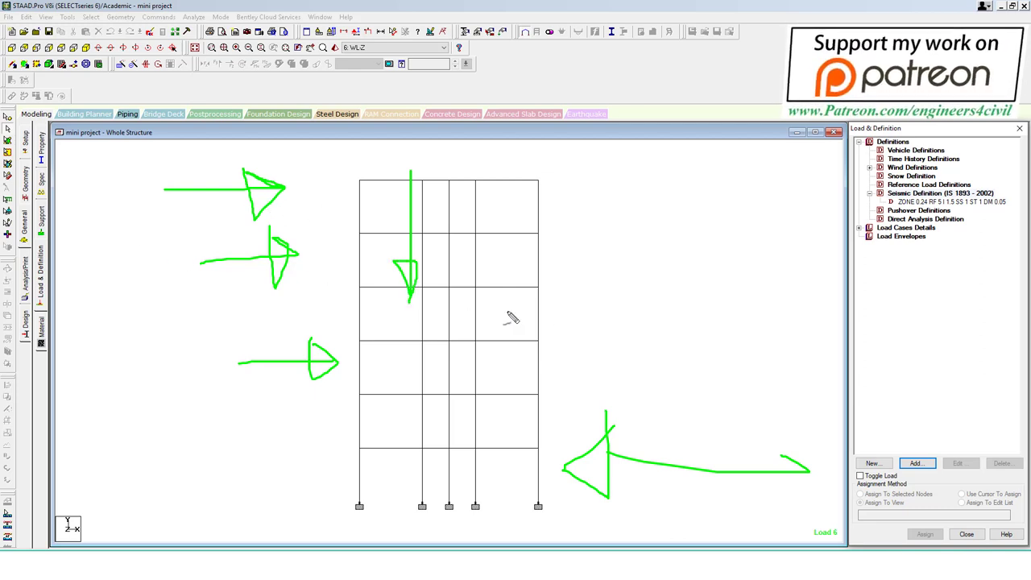
{"action": "key", "text": "Escape"}
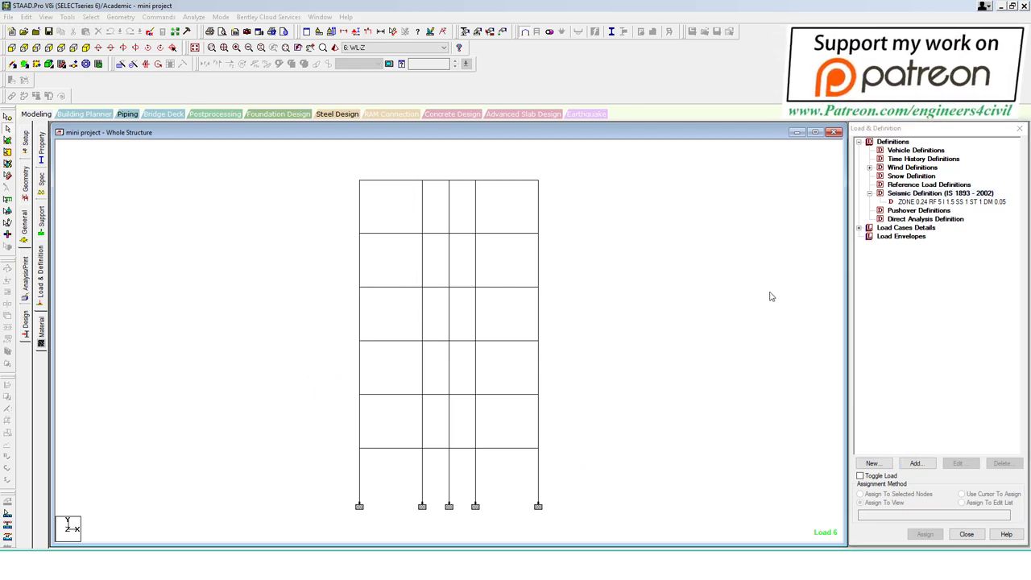
Step: Collapse load case 3 and the WL-X, WLZ and WL-Z wind load cases in the tree
{"action": "left_click", "coordinate": [861, 239]}
{"action": "left_click", "coordinate": [859, 229]}
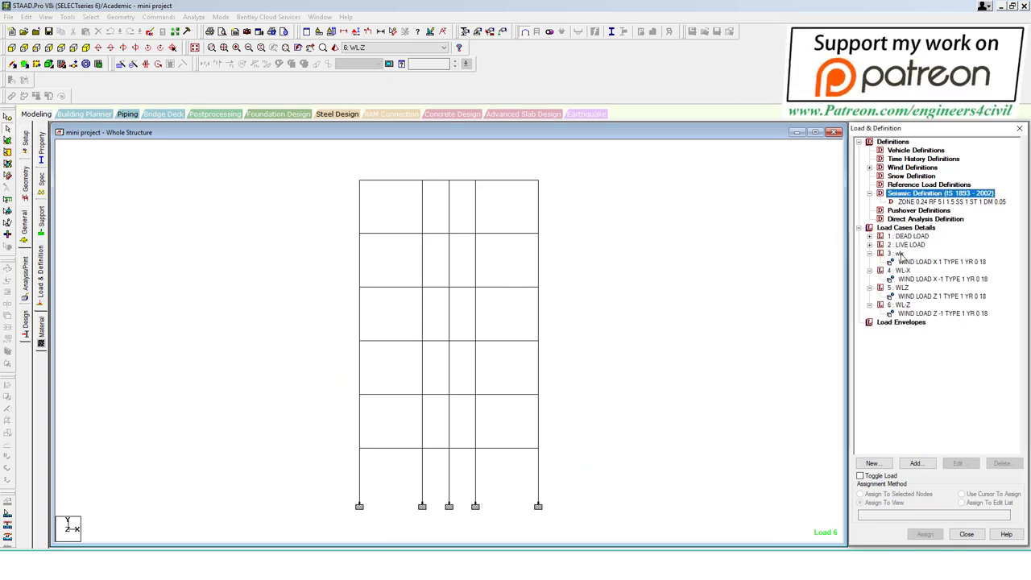
{"action": "left_click", "coordinate": [870, 254]}
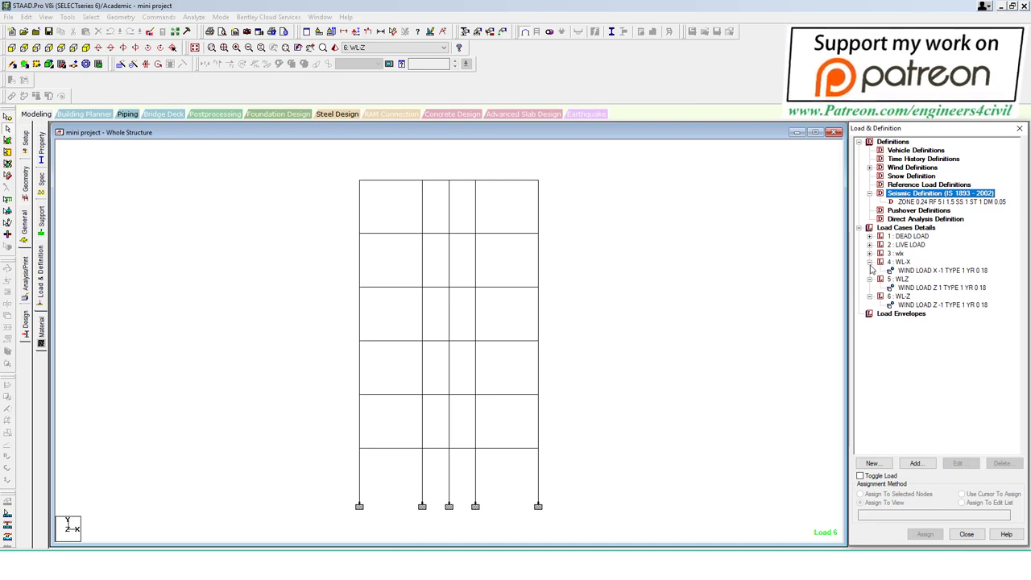
{"action": "left_click", "coordinate": [871, 262]}
{"action": "left_click", "coordinate": [870, 270]}
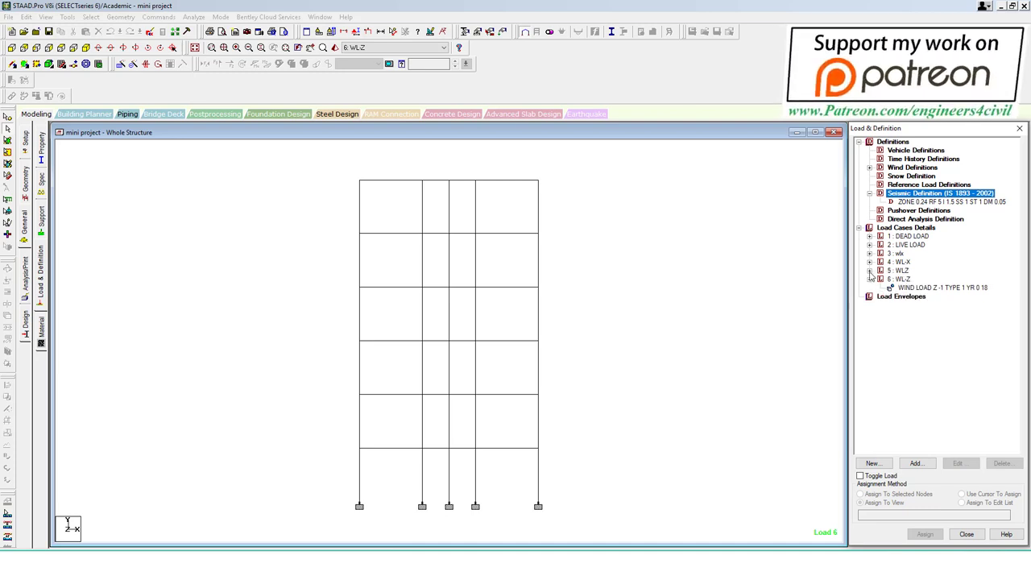
{"action": "left_click", "coordinate": [870, 279]}
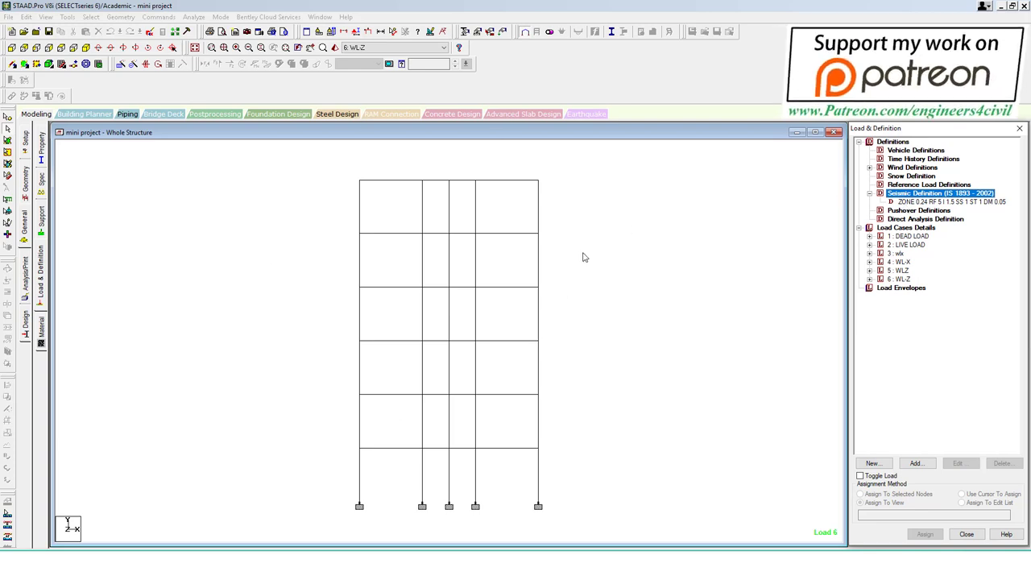
{"action": "left_click", "coordinate": [597, 222]}
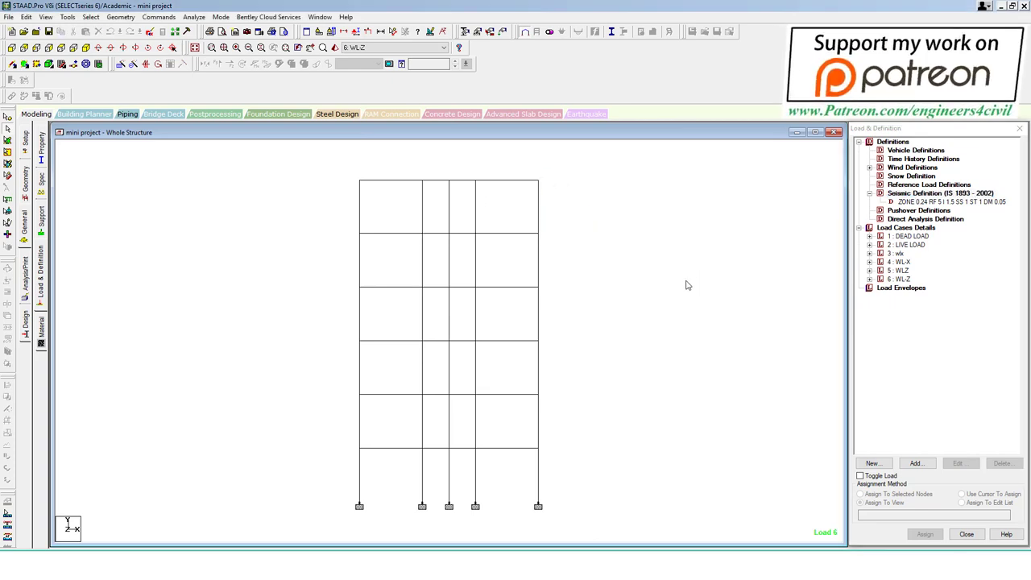
{"action": "left_click_drag", "start_coordinate": [627, 207], "coordinate": [612, 469]}
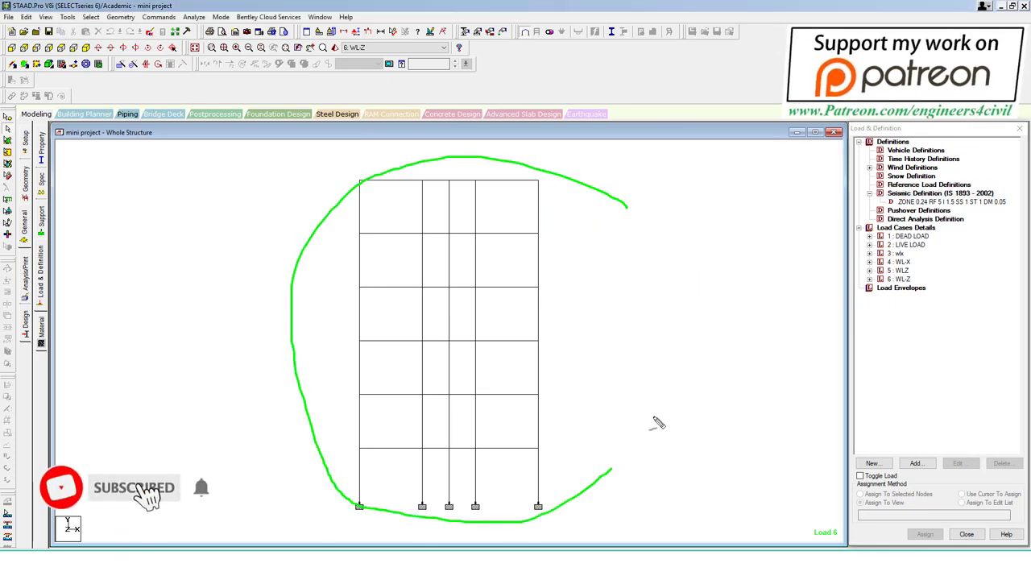
{"action": "left_click_drag", "start_coordinate": [658, 425], "coordinate": [594, 204]}
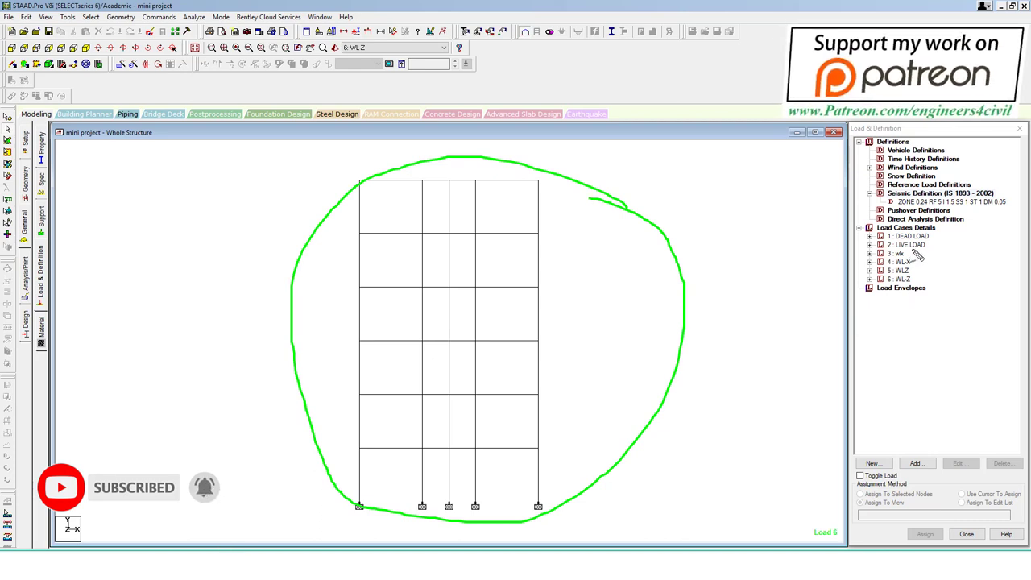
{"action": "mouse_move", "coordinate": [941, 235]}
{"action": "left_mouse_down"}
{"action": "mouse_move", "coordinate": [983, 233]}
{"action": "mouse_move", "coordinate": [903, 217]}
{"action": "left_mouse_up"}
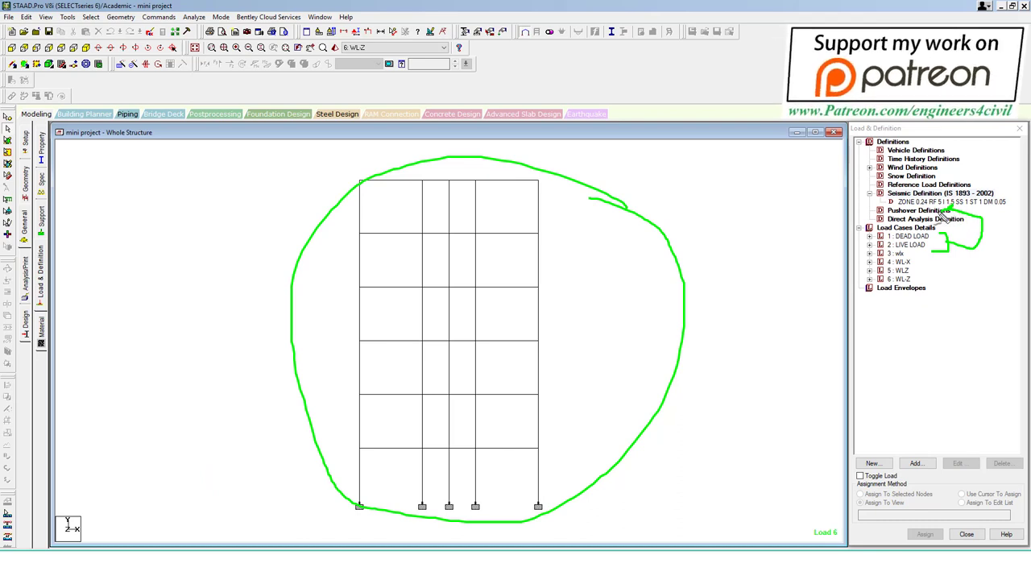
{"action": "left_click_drag", "start_coordinate": [902, 218], "coordinate": [876, 234]}
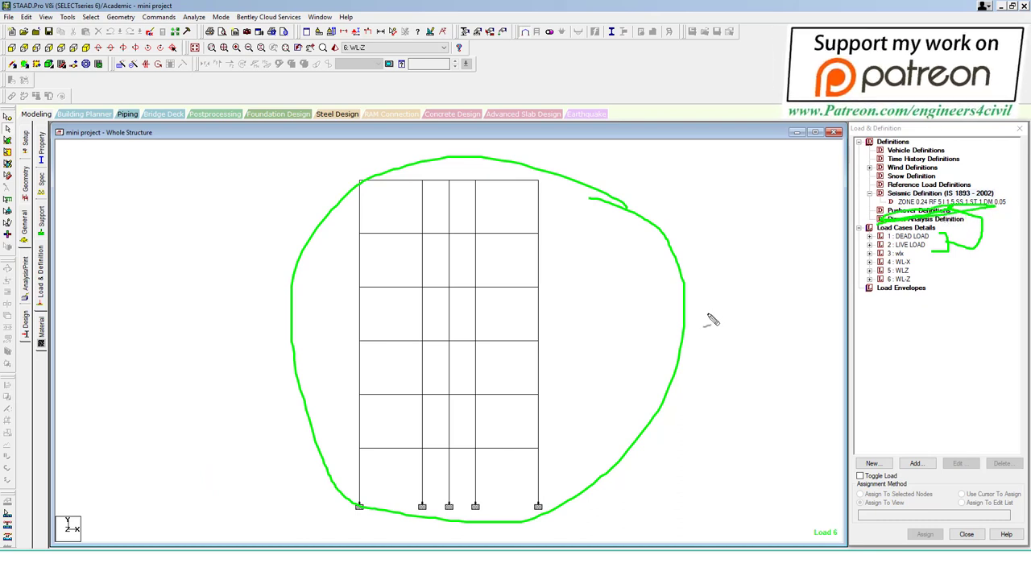
{"action": "key", "text": "Escape"}
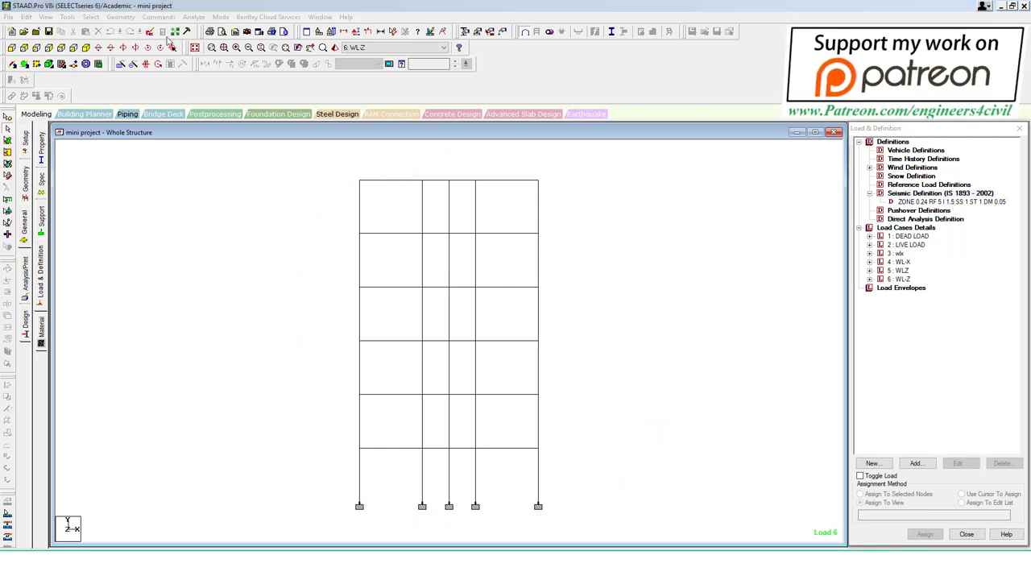
Step: Save the model and open mini project.std in the STAAD Editor
{"action": "left_click", "coordinate": [149, 33]}
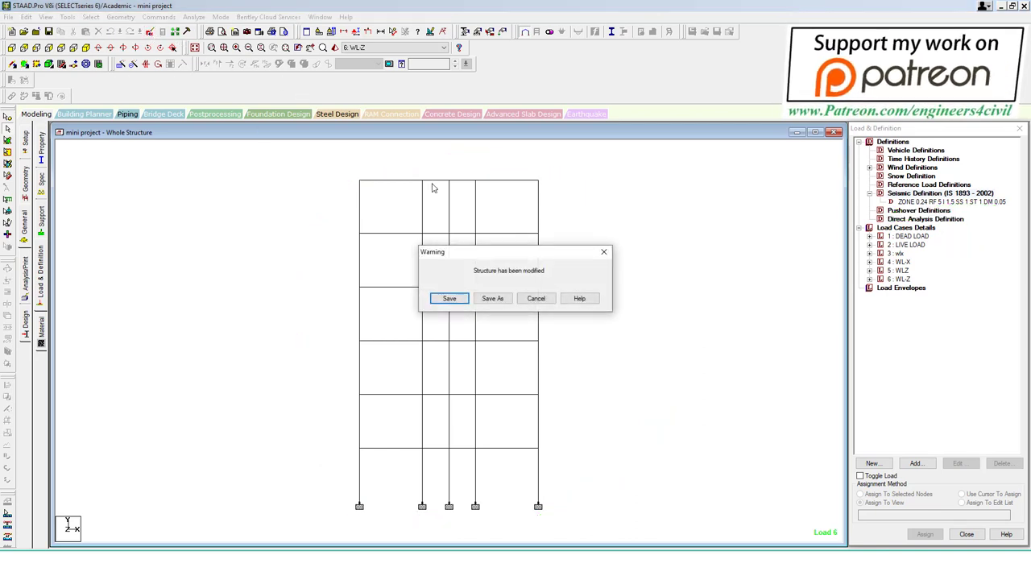
{"action": "left_click", "coordinate": [452, 297]}
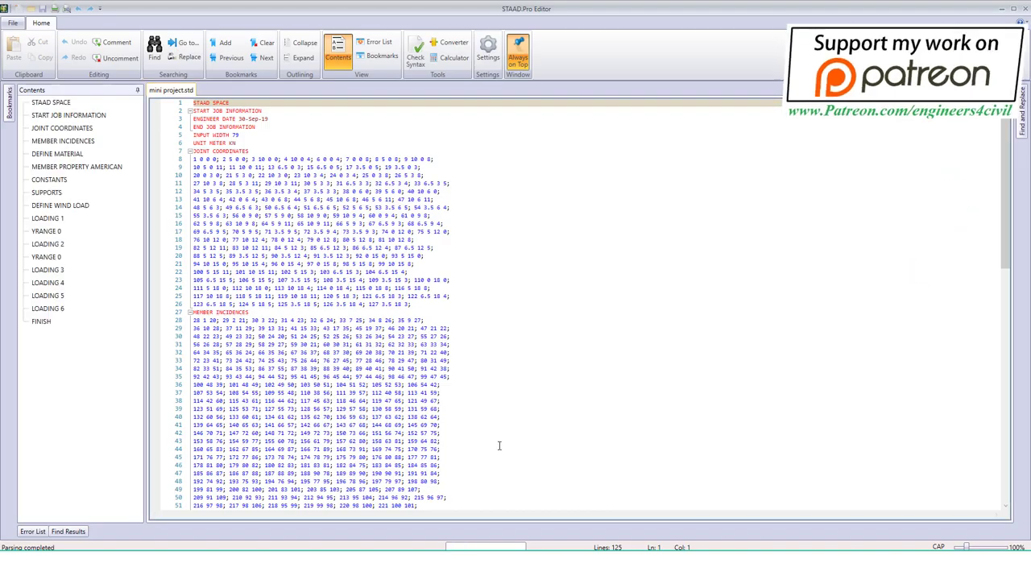
{"action": "scroll", "coordinate": [306, 283], "scroll_direction": "down", "scroll_amount": 15}
{"action": "scroll", "coordinate": [305, 287], "scroll_direction": "down", "scroll_amount": 4}
{"action": "scroll", "coordinate": [303, 290], "scroll_direction": "down", "scroll_amount": 2}
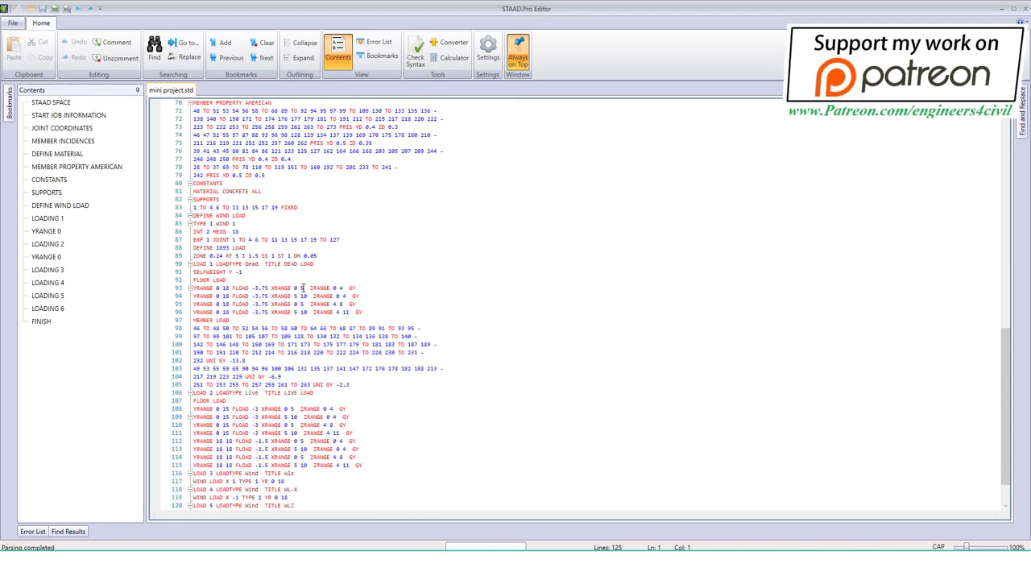
{"action": "scroll", "coordinate": [300, 297], "scroll_direction": "down", "scroll_amount": 1}
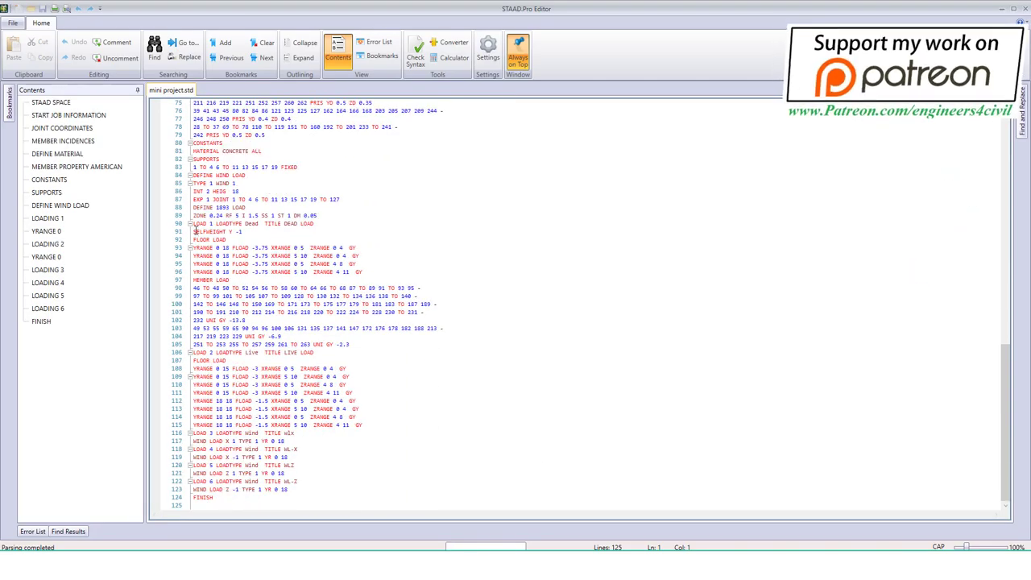
Step: Copy the dead and live load commands and paste them below the seismic definition
{"action": "mouse_move", "coordinate": [195, 231]}
{"action": "left_mouse_down"}
{"action": "mouse_move", "coordinate": [274, 348]}
{"action": "mouse_move", "coordinate": [370, 429]}
{"action": "left_mouse_up"}
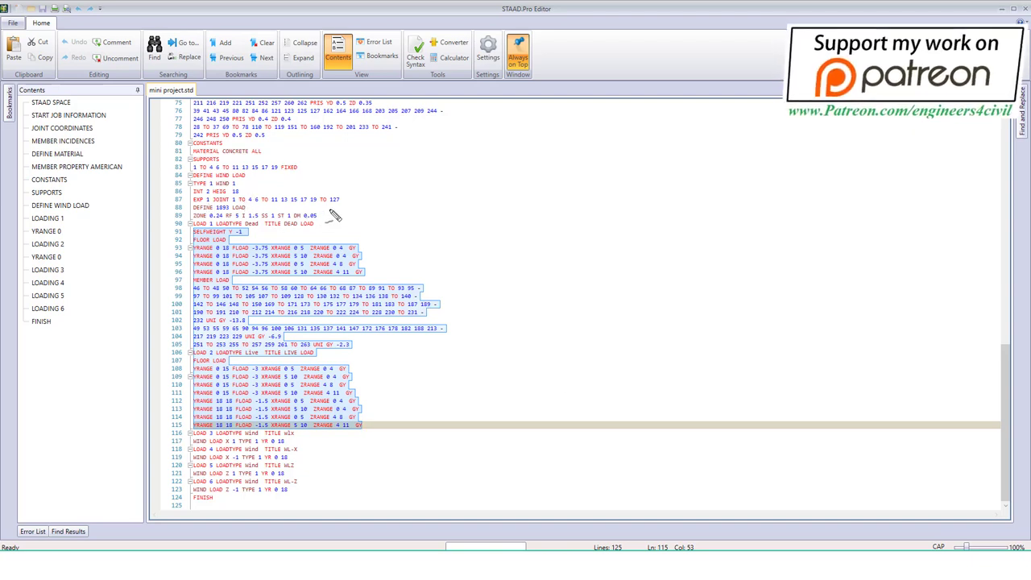
{"action": "mouse_move", "coordinate": [331, 211]}
{"action": "left_mouse_down"}
{"action": "mouse_move", "coordinate": [322, 227]}
{"action": "mouse_move", "coordinate": [419, 219]}
{"action": "left_mouse_up"}
{"action": "key", "text": "ctrl+c"}
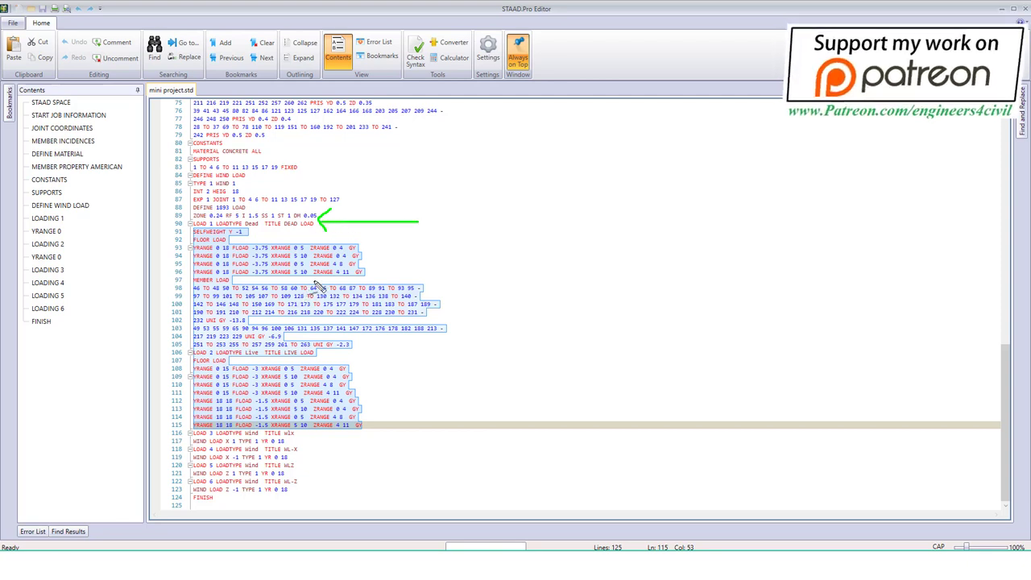
{"action": "key", "text": "Escape"}
{"action": "left_click", "coordinate": [337, 216]}
{"action": "key", "text": "Return"}
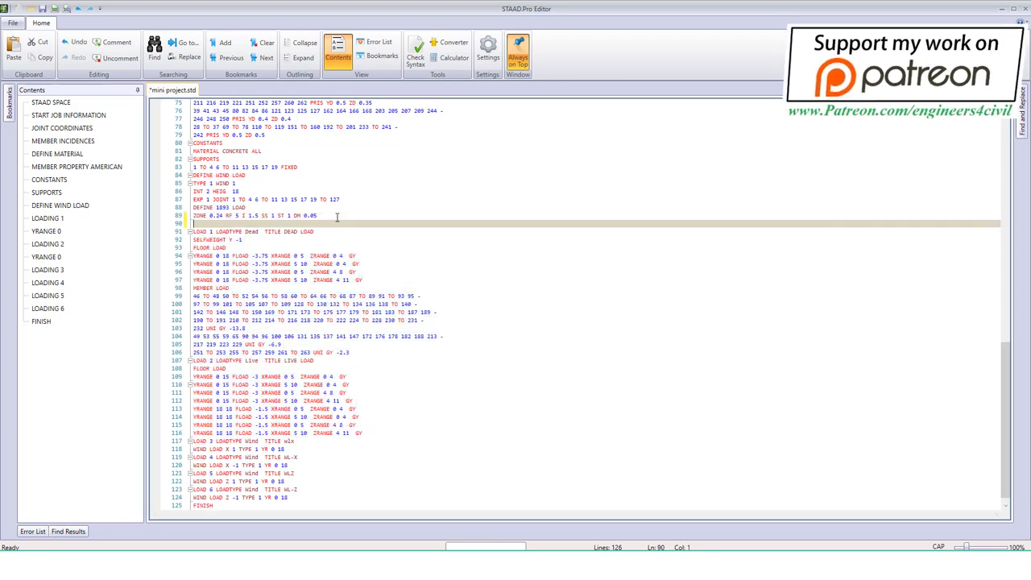
{"action": "key", "text": "Return"}
{"action": "key", "text": "Return"}
{"action": "key", "text": "Return"}
{"action": "key", "text": "ctrl+v"}
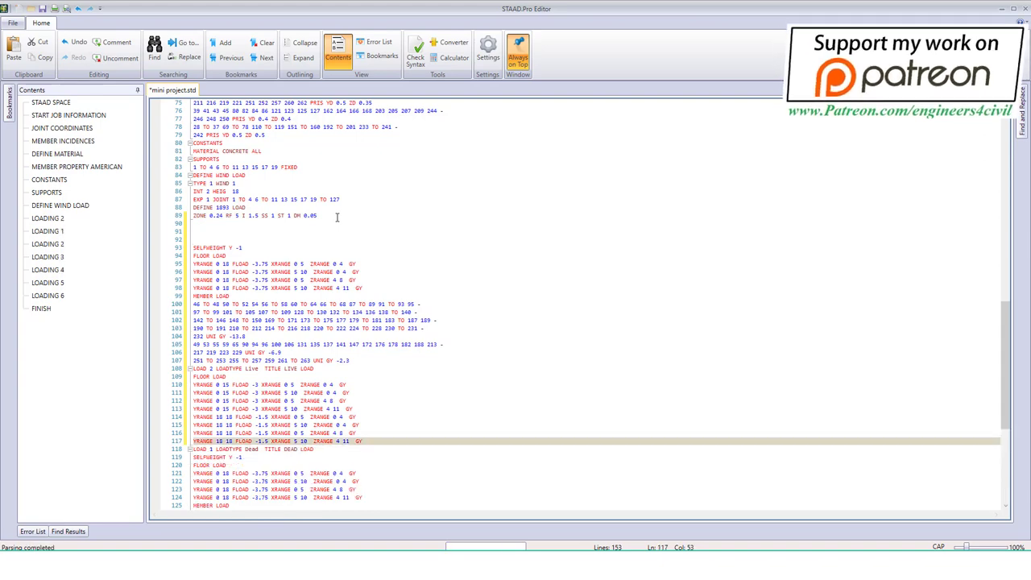
{"action": "key", "text": "Return"}
{"action": "key", "text": "Return"}
{"action": "key", "text": "Return"}
{"action": "scroll", "coordinate": [304, 472], "scroll_direction": "down", "scroll_amount": 4}
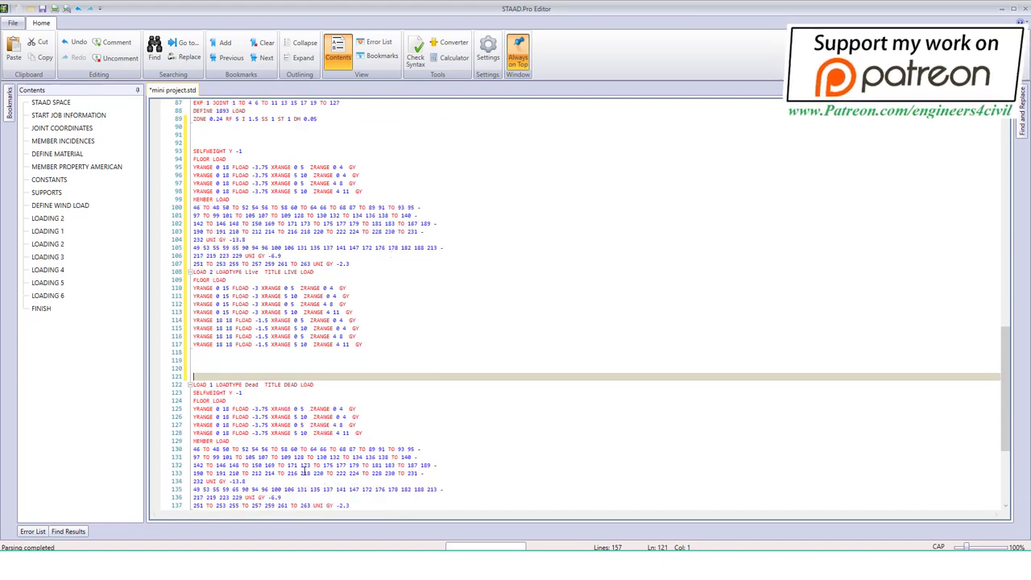
{"action": "scroll", "coordinate": [286, 385], "scroll_direction": "down", "scroll_amount": 3}
{"action": "scroll", "coordinate": [285, 385], "scroll_direction": "down", "scroll_amount": 2}
{"action": "scroll", "coordinate": [274, 266], "scroll_direction": "up", "scroll_amount": 1}
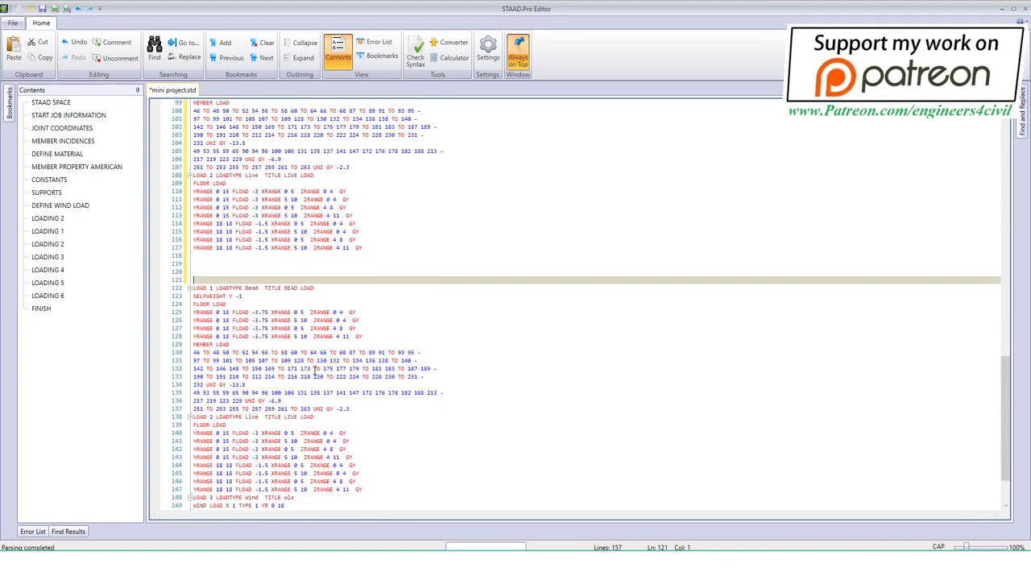
{"action": "scroll", "coordinate": [270, 238], "scroll_direction": "up", "scroll_amount": 7}
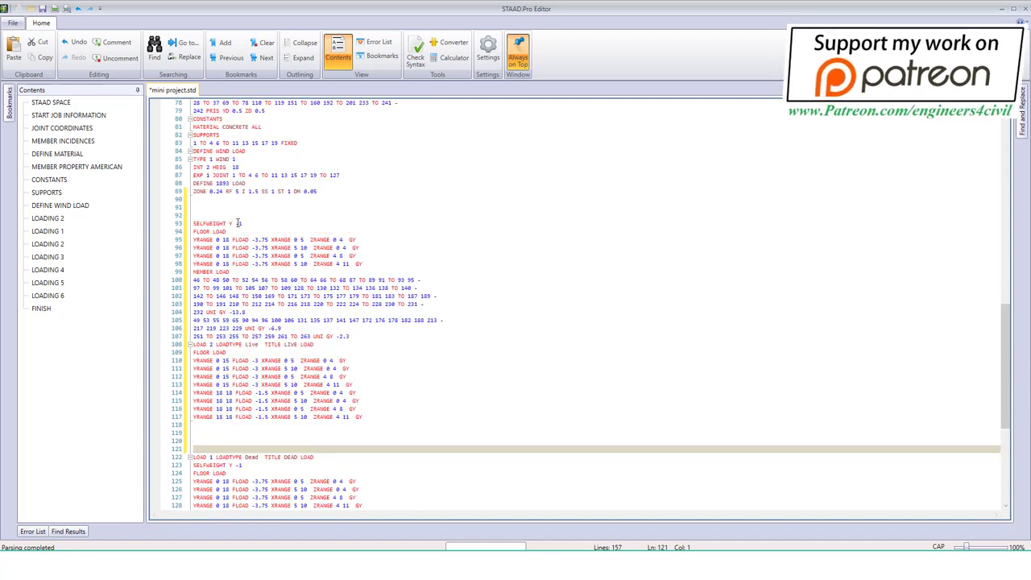
Step: Trim the pasted SELFWEIGHT line and rename FLOOR LOAD to FLOOR WEIGHT
{"action": "left_click", "coordinate": [239, 222]}
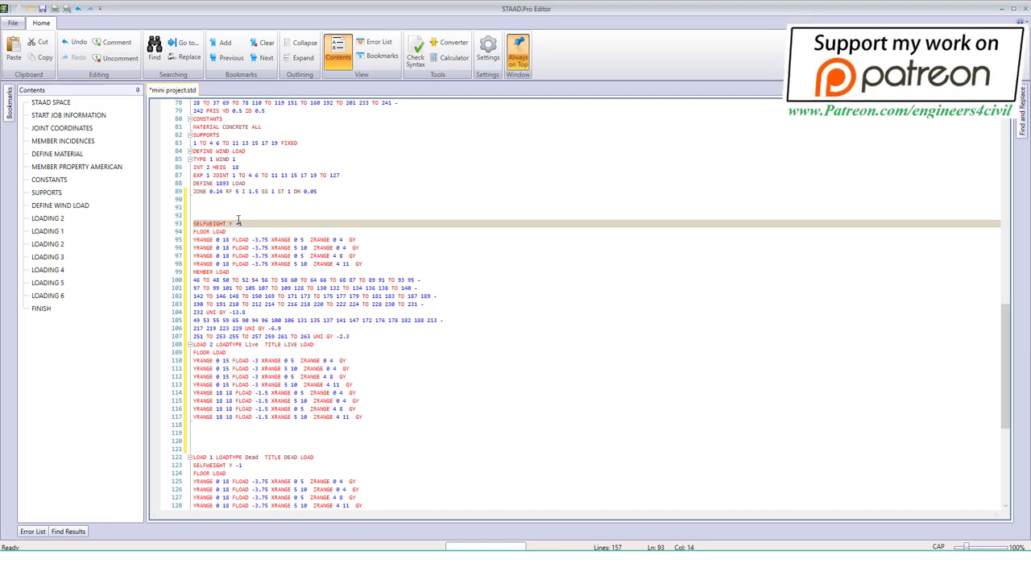
{"action": "key", "text": "BackSpace"}
{"action": "key", "text": "BackSpace"}
{"action": "left_click", "coordinate": [230, 231]}
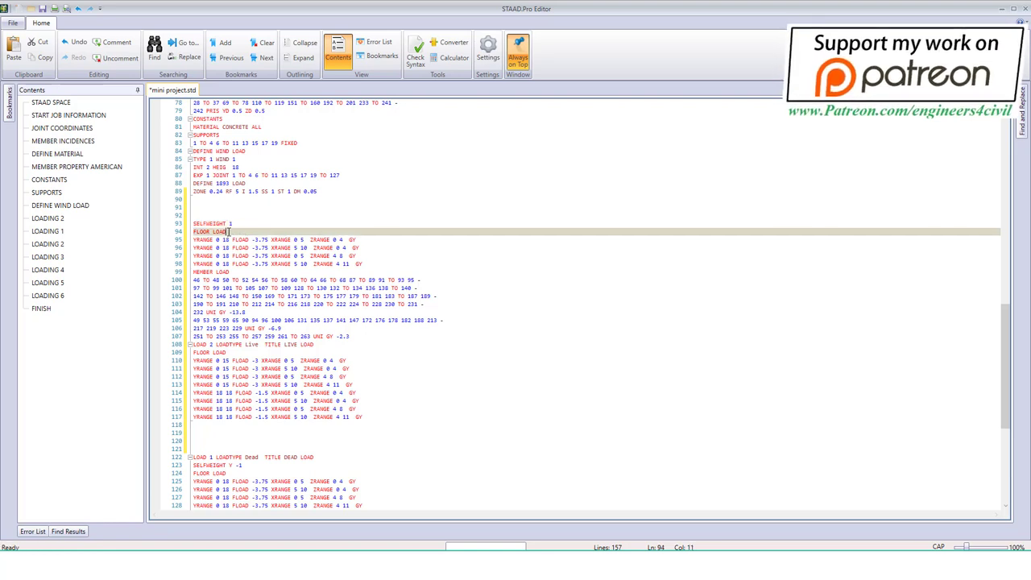
{"action": "key", "text": "BackSpace"}
{"action": "key", "text": "BackSpace"}
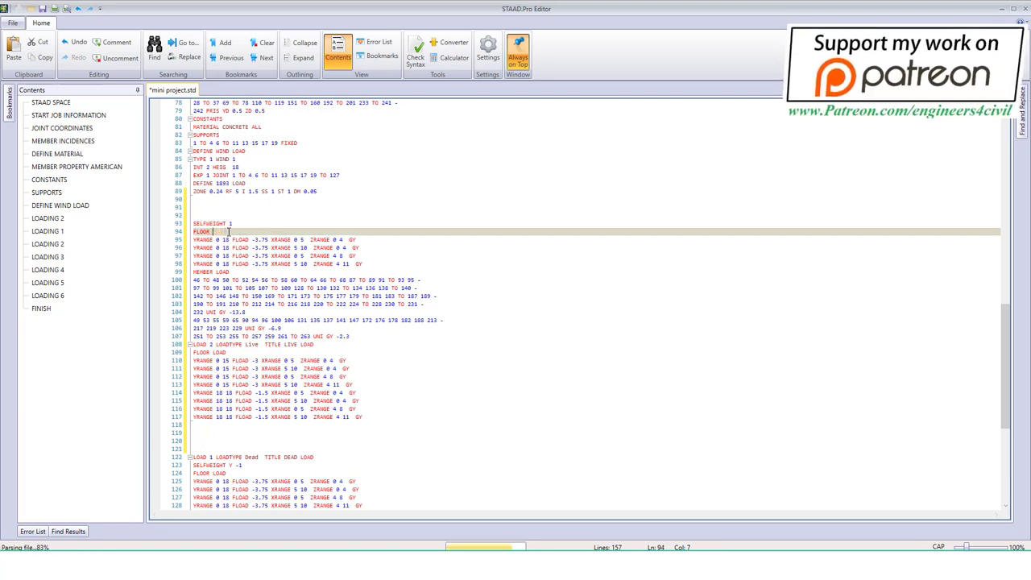
{"action": "type", "text": "WEIGHT"}
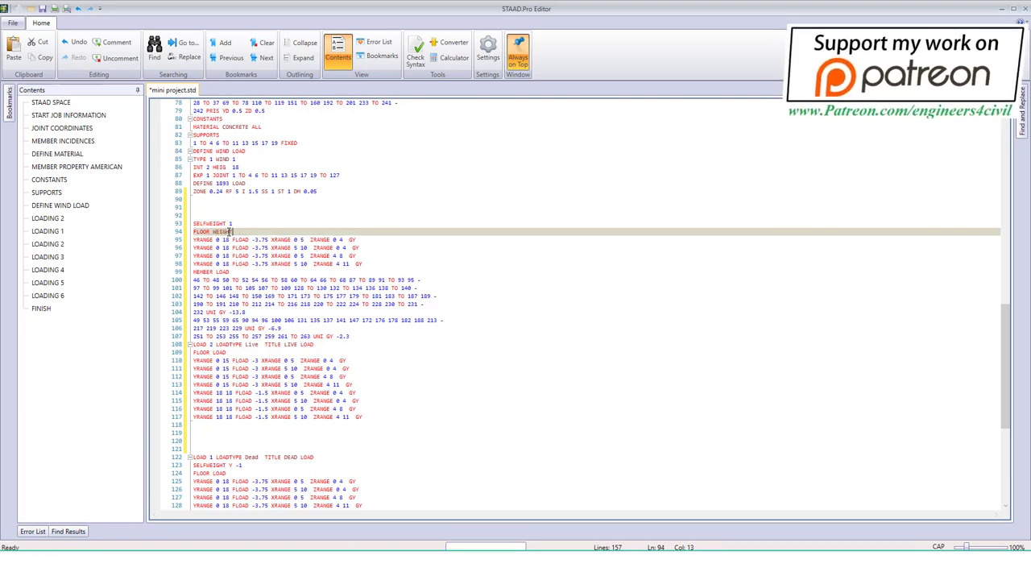
Step: Delete the GY direction from the four floor load lines
{"action": "left_click", "coordinate": [362, 239]}
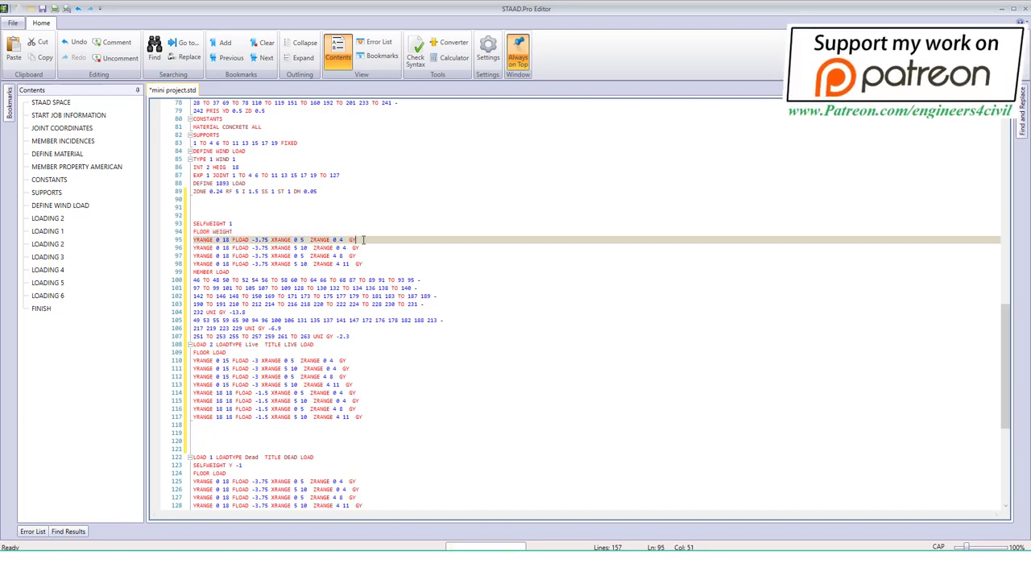
{"action": "key", "text": "BackSpace"}
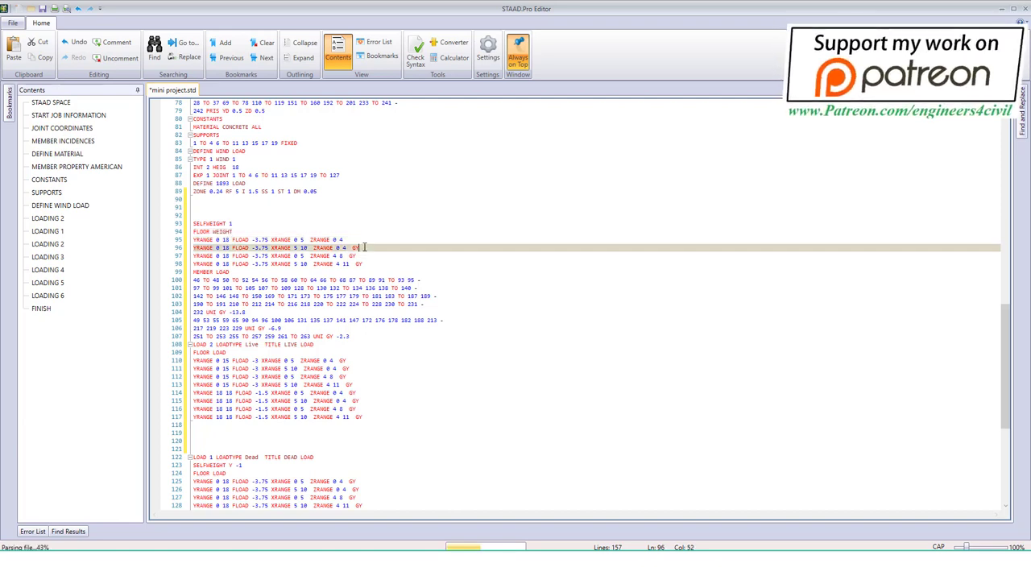
{"action": "left_click", "coordinate": [362, 248]}
{"action": "key", "text": "BackSpace"}
{"action": "key", "text": "BackSpace"}
{"action": "left_click", "coordinate": [364, 256]}
{"action": "key", "text": "BackSpace"}
{"action": "key", "text": "BackSpace"}
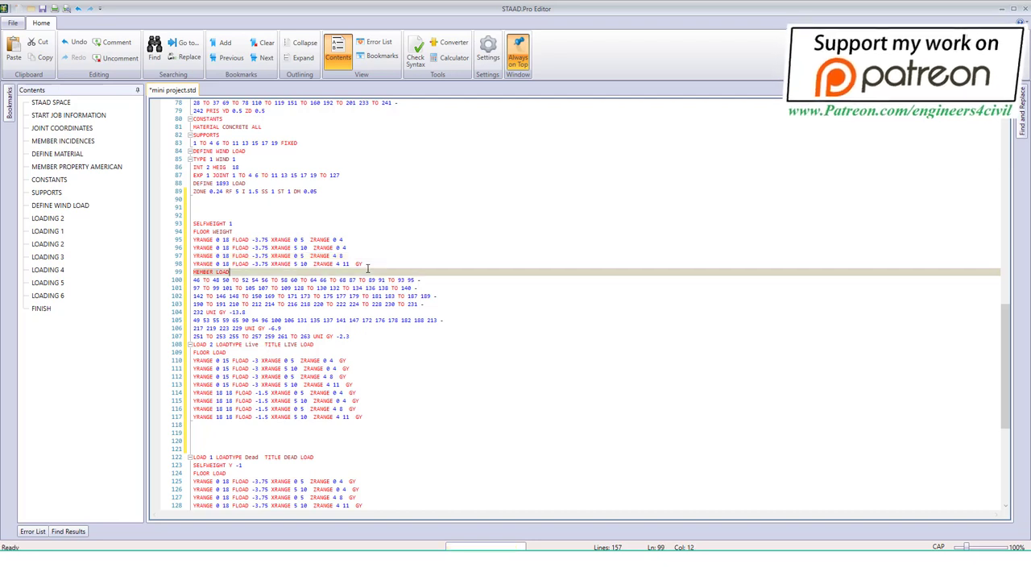
{"action": "key", "text": "Down"}
{"action": "key", "text": "Down"}
{"action": "left_click", "coordinate": [370, 263]}
{"action": "key", "text": "BackSpace"}
{"action": "key", "text": "BackSpace"}
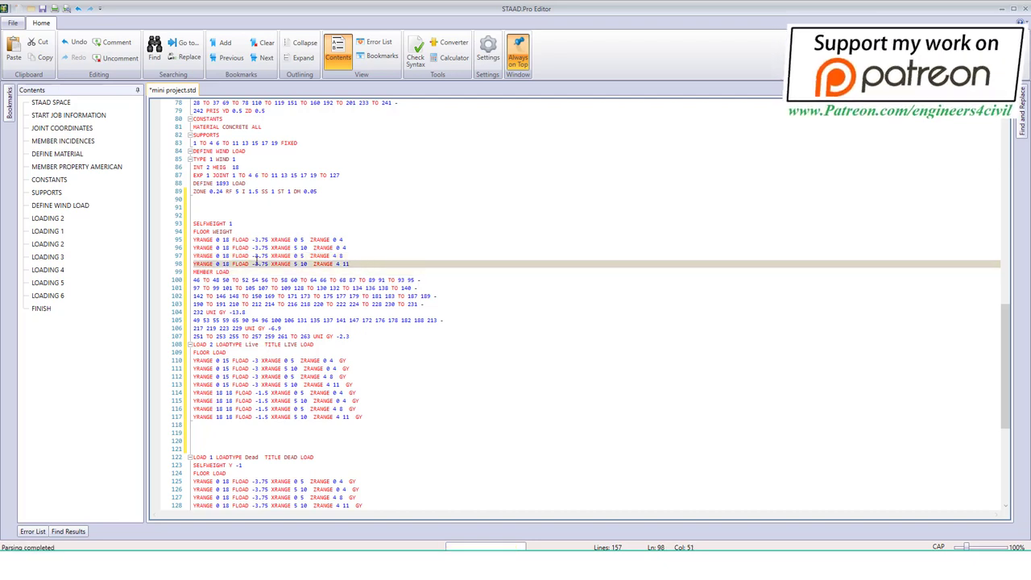
Step: Make the floor load values positive 3.75 and begin erasing the MEMBER LOAD heading
{"action": "left_click", "coordinate": [258, 240]}
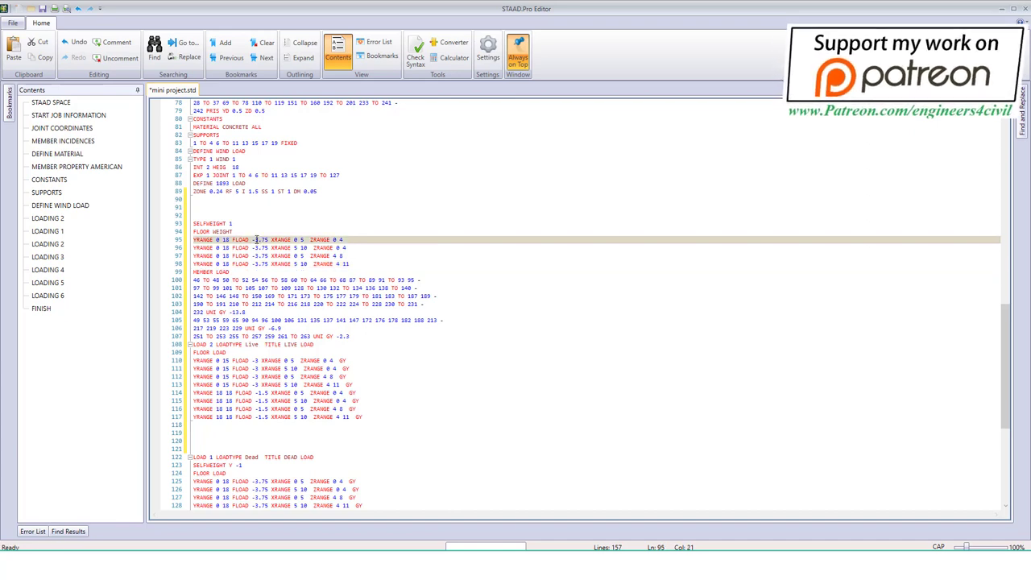
{"action": "key", "text": "BackSpace"}
{"action": "key", "text": "Down"}
{"action": "key", "text": "BackSpace"}
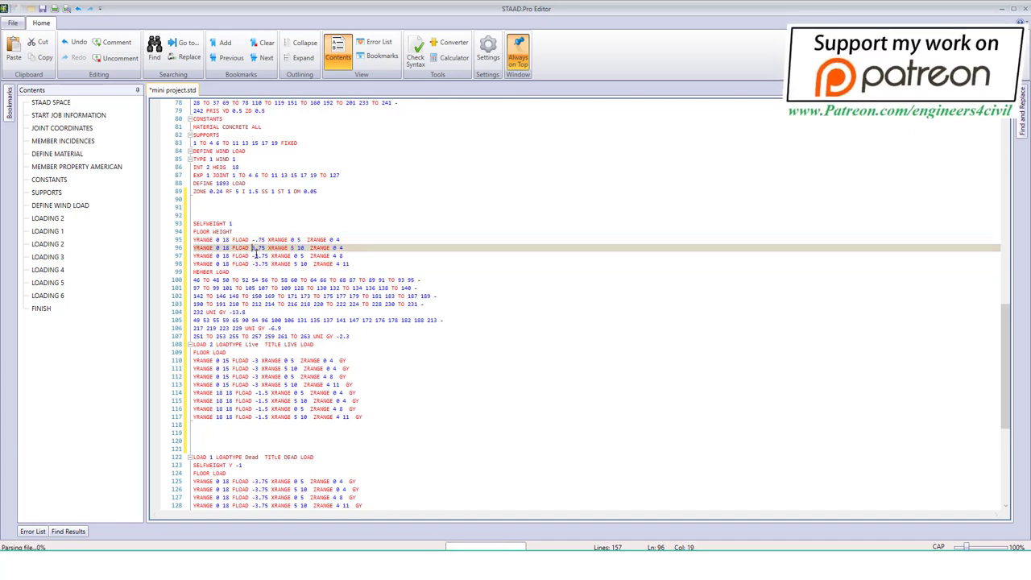
{"action": "key", "text": "Down"}
{"action": "key", "text": "BackSpace"}
{"action": "key", "text": "Down"}
{"action": "key", "text": "BackSpace"}
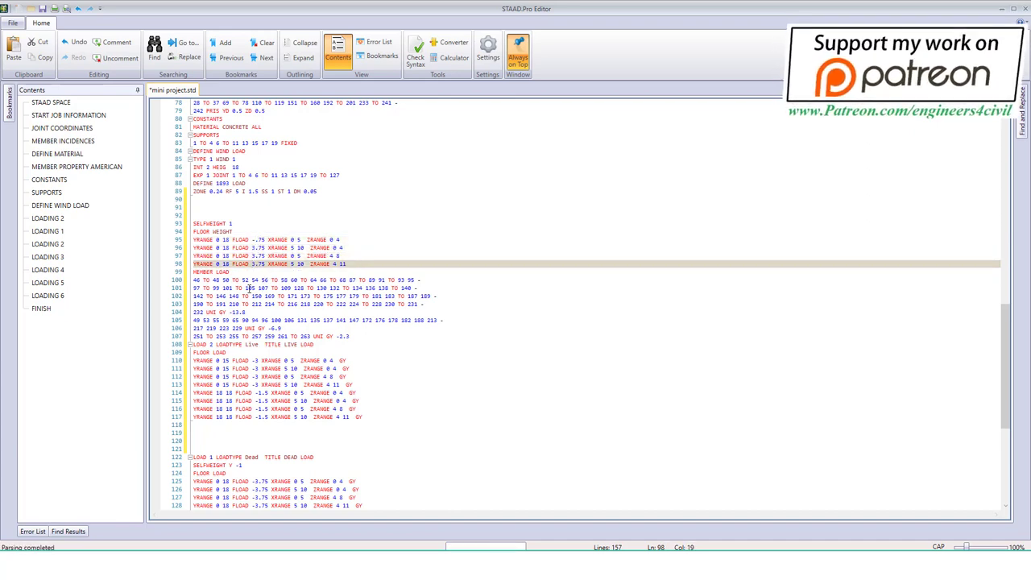
{"action": "key", "text": "Down"}
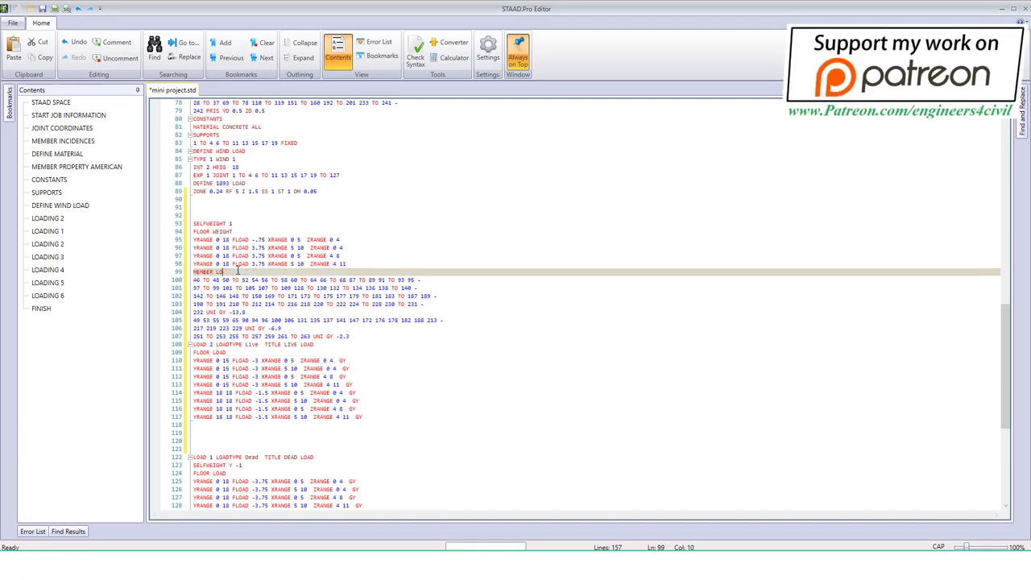
{"action": "key", "text": "BackSpace"}
{"action": "key", "text": "BackSpace"}
Step: Complete the MEMBER WEIGHT heading, delete the LOAD 2 title, and remove GY from lines 104–107
{"action": "type", "text": "LO"}
{"action": "left_click_drag", "start_coordinate": [323, 344], "coordinate": [194, 344]}
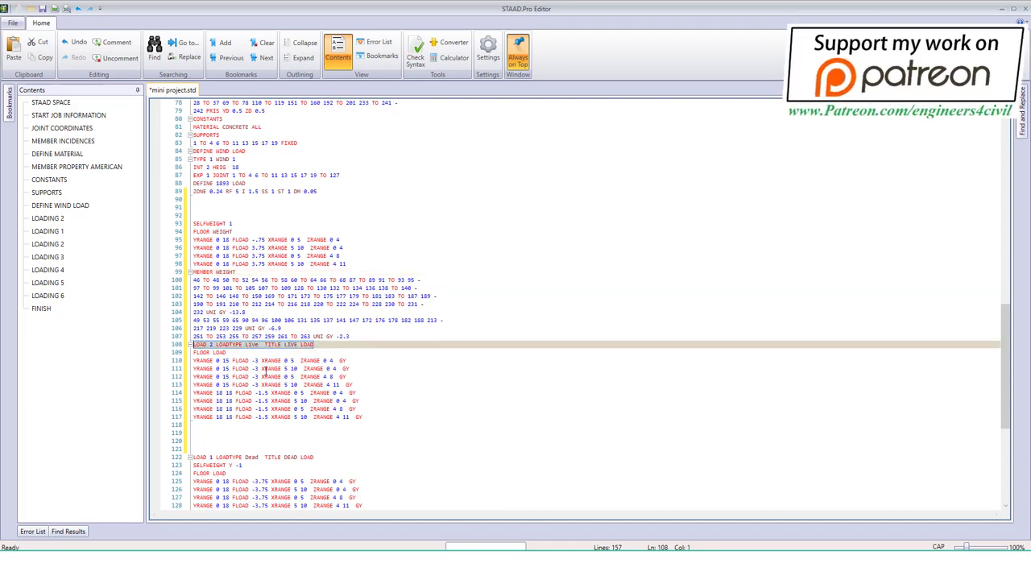
{"action": "key", "text": "Delete"}
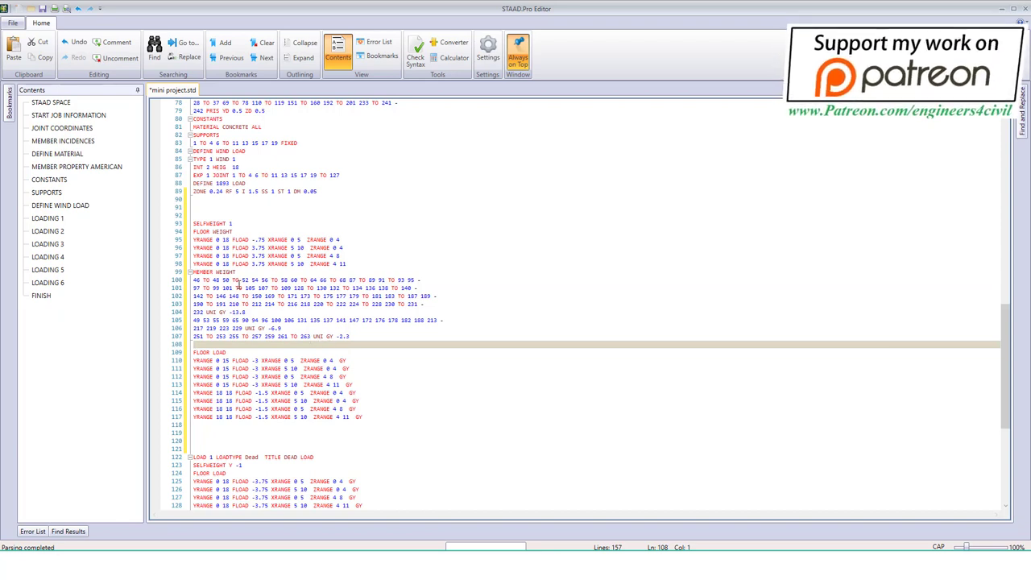
{"action": "left_click", "coordinate": [233, 312]}
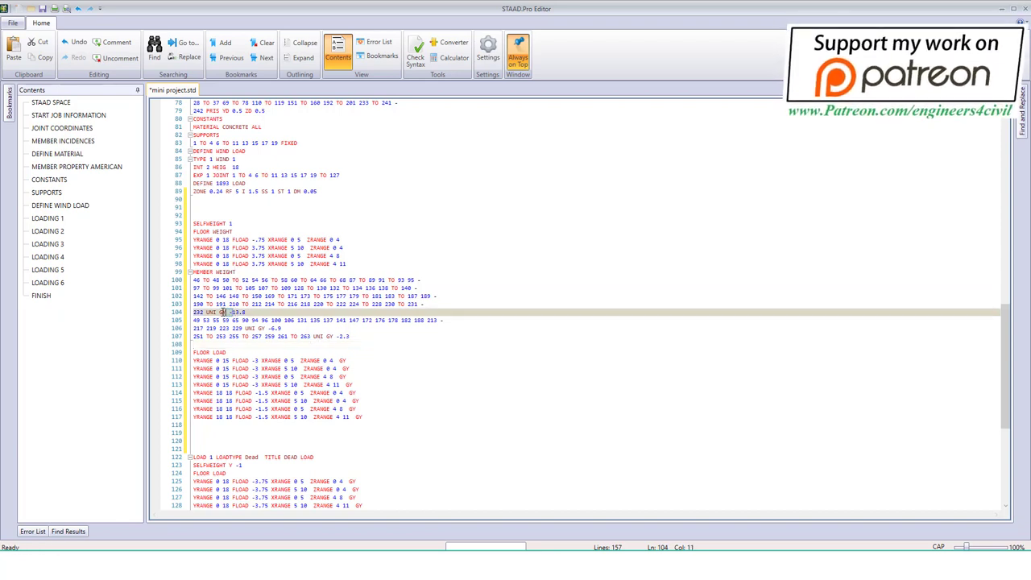
{"action": "left_click_drag", "start_coordinate": [228, 312], "coordinate": [219, 312]}
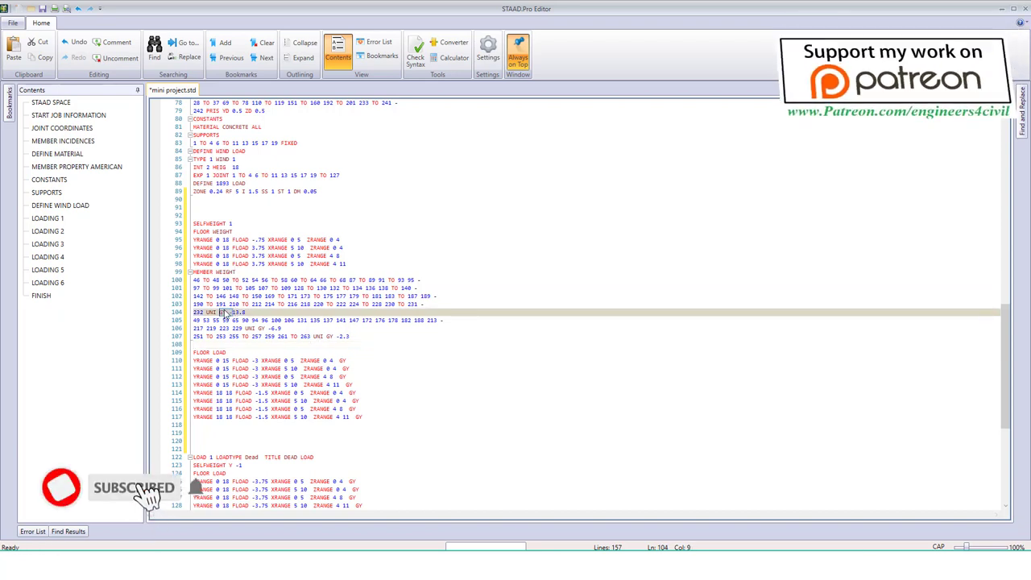
{"action": "key", "text": "Delete"}
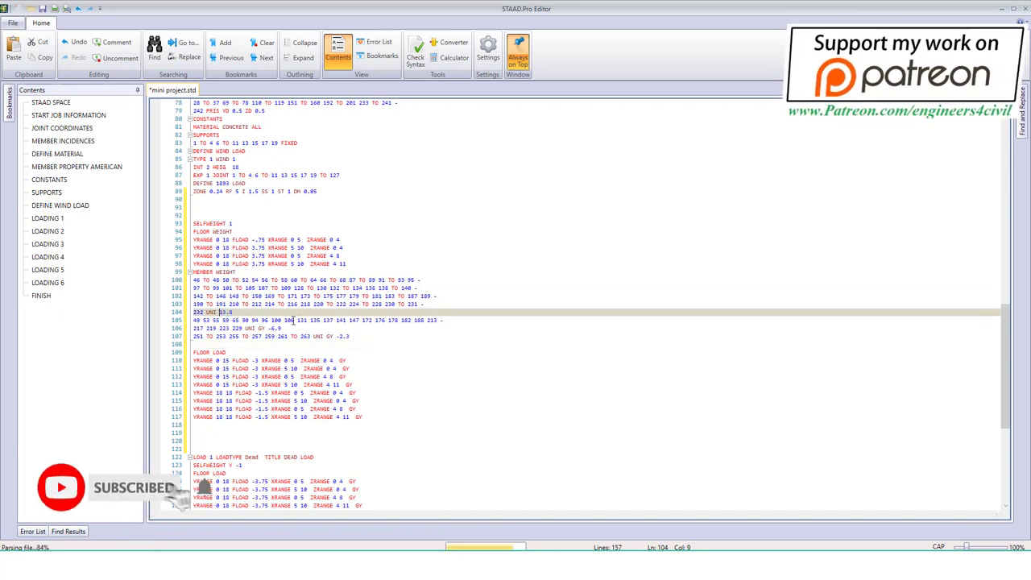
{"action": "left_click", "coordinate": [273, 330]}
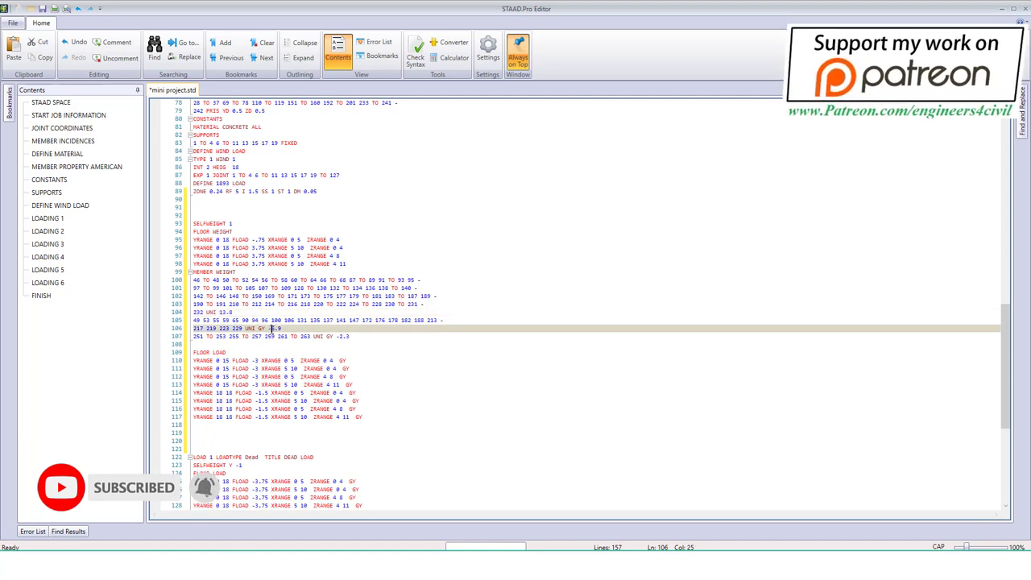
{"action": "left_click_drag", "start_coordinate": [274, 329], "coordinate": [259, 331]}
{"action": "key", "text": "Delete"}
{"action": "left_click_drag", "start_coordinate": [339, 336], "coordinate": [325, 337]}
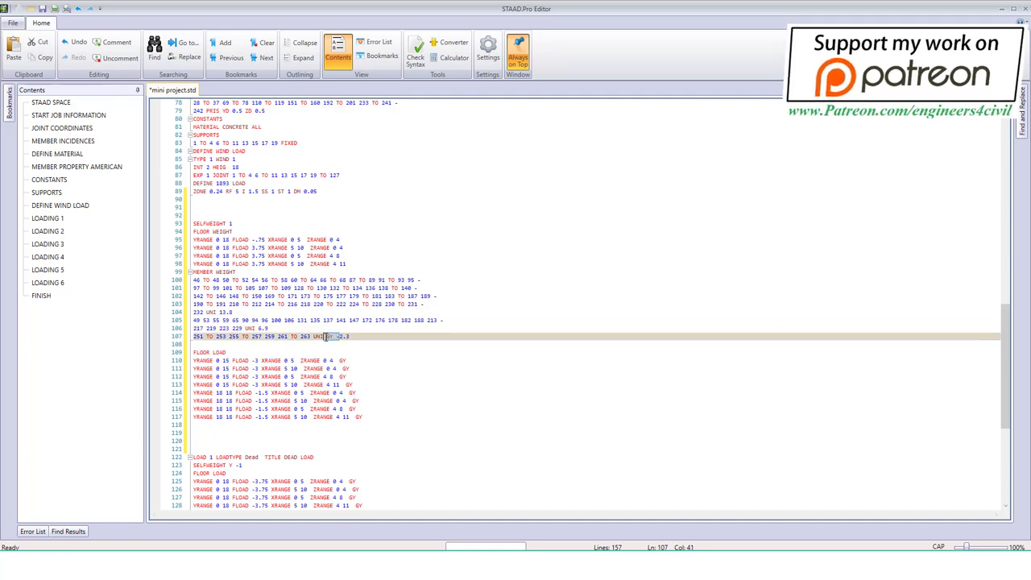
{"action": "key", "text": "Delete"}
Step: Rename FLOOR LOAD to FLOOR WEIGHT and make the FLOAD 3 and 1.5 values positive
{"action": "left_click", "coordinate": [245, 352]}
{"action": "key", "text": "BackSpace"}
{"action": "key", "text": "BackSpace"}
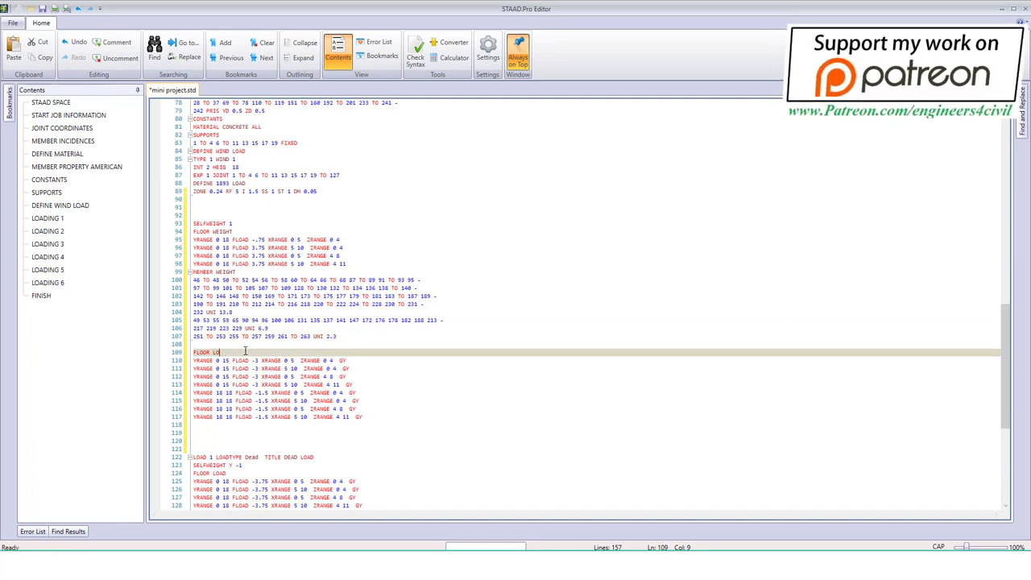
{"action": "type", "text": "WE"}
{"action": "type", "text": "IGHT"}
{"action": "left_click", "coordinate": [255, 361]}
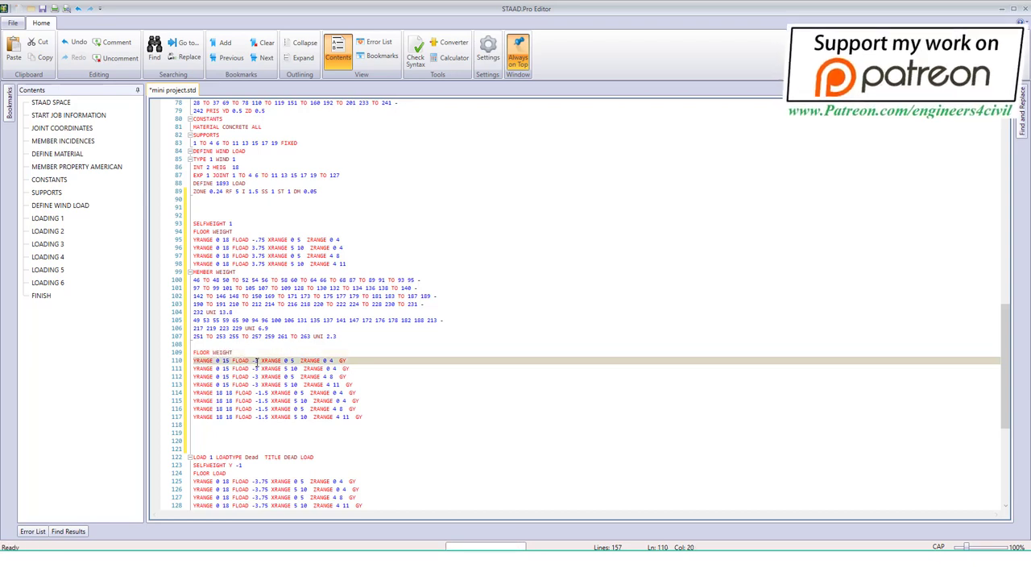
{"action": "key", "text": "BackSpace"}
{"action": "left_click", "coordinate": [256, 369]}
{"action": "key", "text": "BackSpace"}
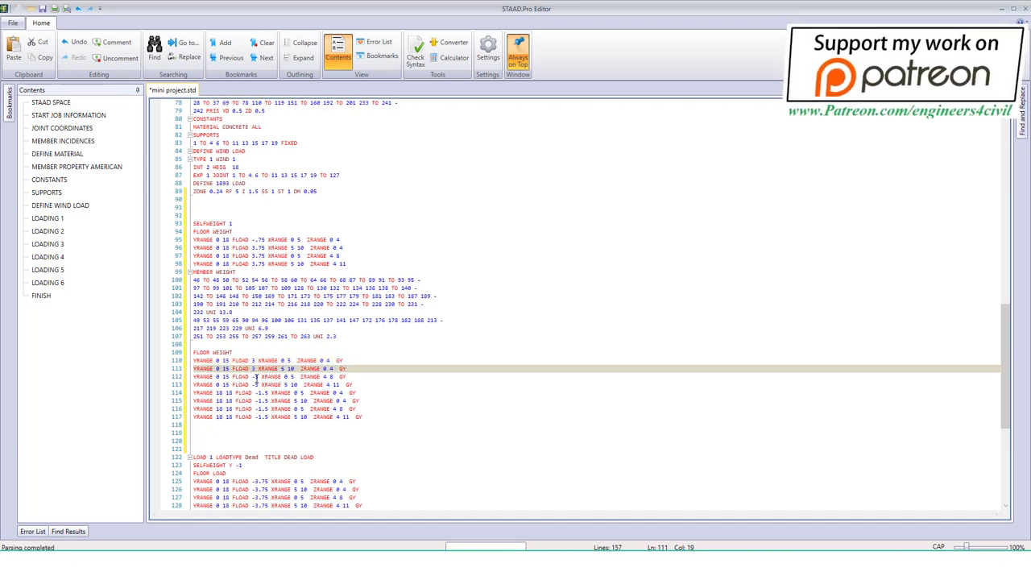
{"action": "left_click", "coordinate": [257, 377]}
{"action": "key", "text": "BackSpace"}
{"action": "left_click", "coordinate": [256, 385]}
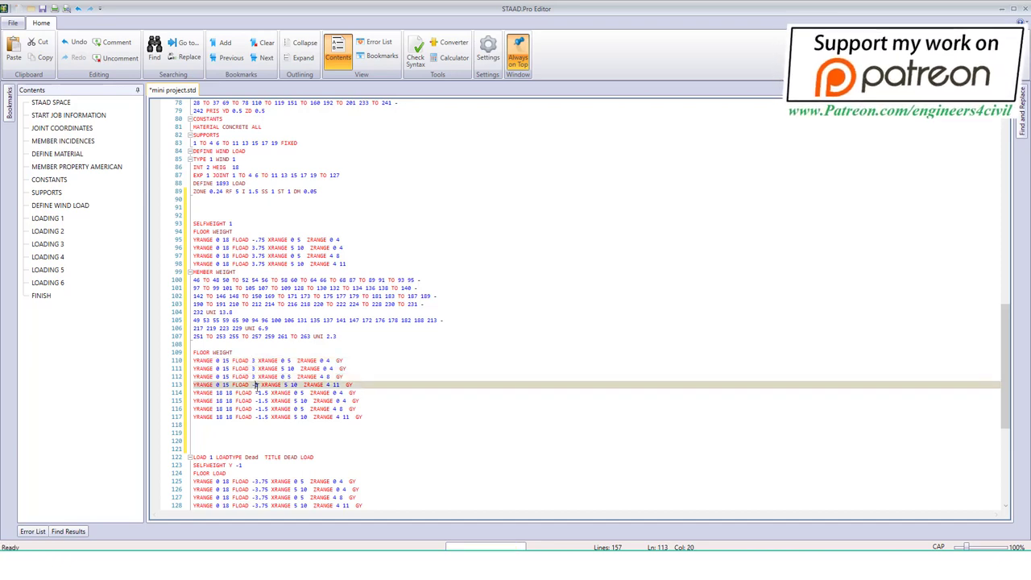
{"action": "key", "text": "BackSpace"}
{"action": "left_click", "coordinate": [257, 394]}
{"action": "key", "text": "BackSpace"}
{"action": "left_click", "coordinate": [258, 401]}
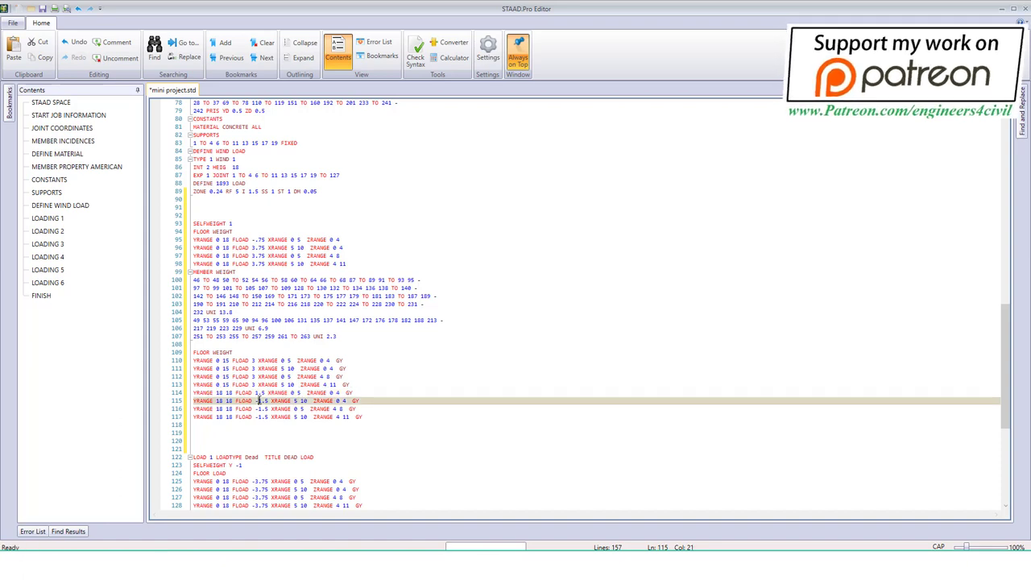
{"action": "key", "text": "BackSpace"}
{"action": "left_click", "coordinate": [257, 410]}
{"action": "key", "text": "BackSpace"}
{"action": "left_click", "coordinate": [258, 417]}
{"action": "key", "text": "BackSpace"}
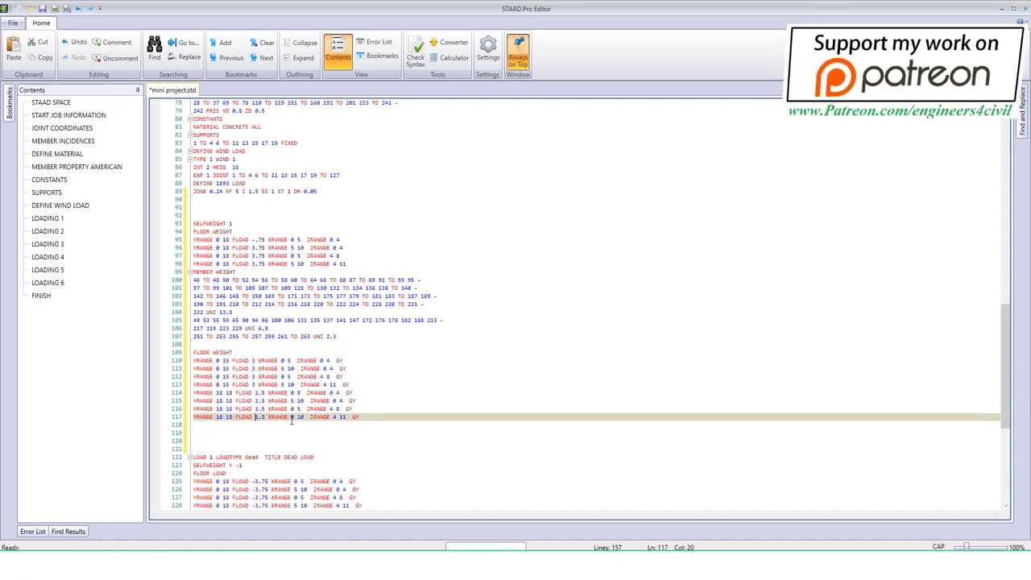
Step: Delete the trailing GY direction from FLOAD lines 110–117
{"action": "left_click", "coordinate": [345, 360]}
{"action": "key", "text": "BackSpace"}
{"action": "key", "text": "BackSpace"}
{"action": "key", "text": "BackSpace"}
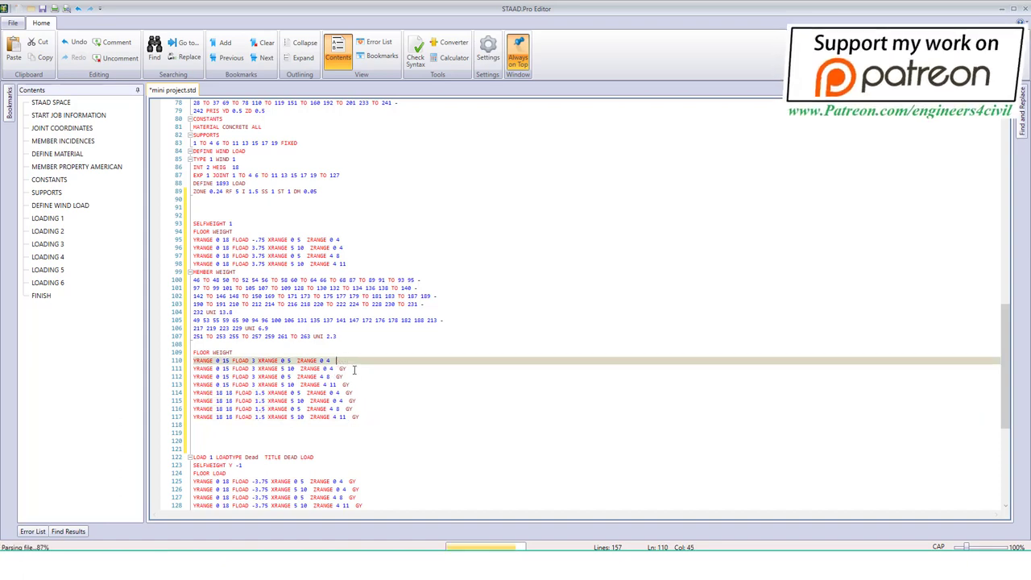
{"action": "left_click", "coordinate": [353, 369]}
{"action": "key", "text": "BackSpace"}
{"action": "key", "text": "BackSpace"}
{"action": "left_click", "coordinate": [353, 376]}
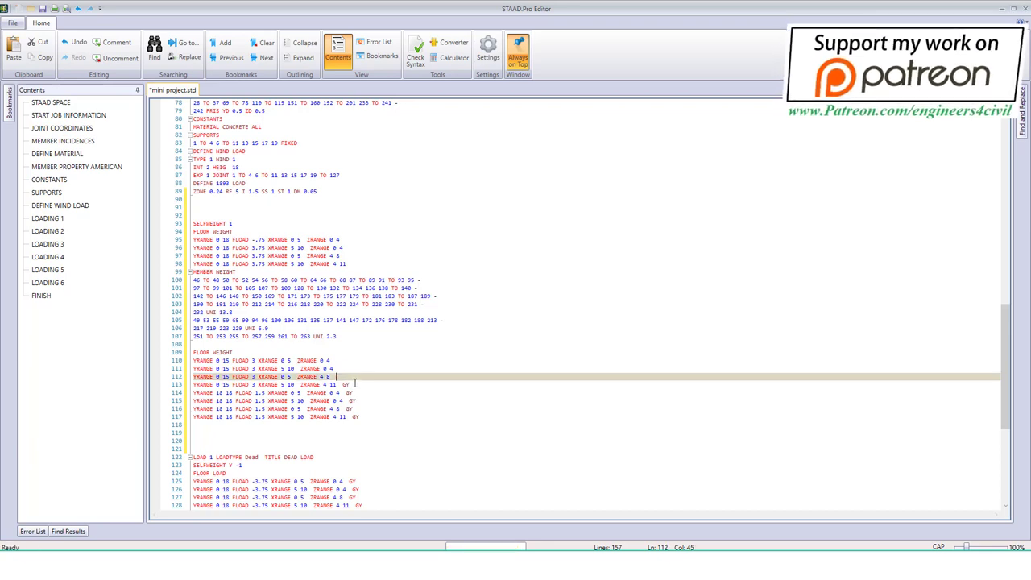
{"action": "key", "text": "BackSpace"}
{"action": "key", "text": "BackSpace"}
{"action": "left_click", "coordinate": [357, 386]}
{"action": "key", "text": "BackSpace"}
{"action": "key", "text": "BackSpace"}
{"action": "left_click", "coordinate": [360, 392]}
{"action": "key", "text": "BackSpace"}
{"action": "key", "text": "BackSpace"}
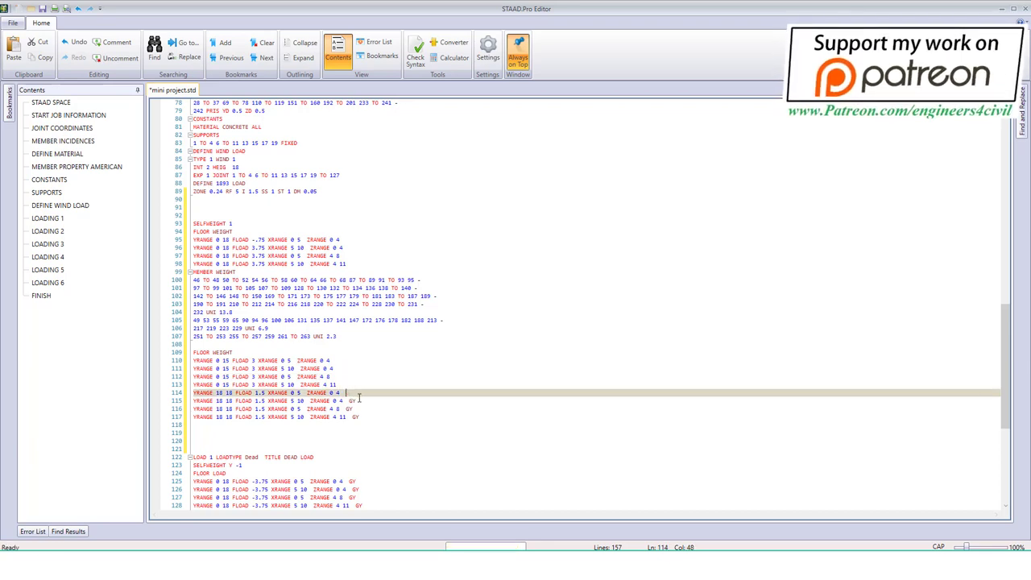
{"action": "left_click", "coordinate": [360, 402]}
{"action": "key", "text": "BackSpace"}
{"action": "key", "text": "BackSpace"}
{"action": "left_click", "coordinate": [360, 409]}
{"action": "key", "text": "BackSpace"}
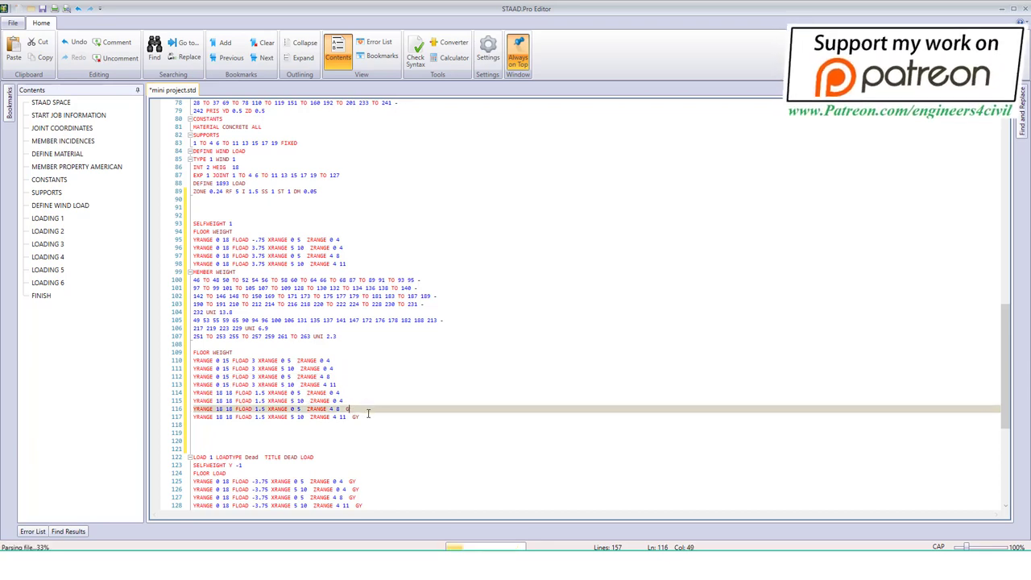
{"action": "key", "text": "BackSpace"}
{"action": "left_click", "coordinate": [368, 416]}
{"action": "key", "text": "BackSpace"}
{"action": "key", "text": "BackSpace"}
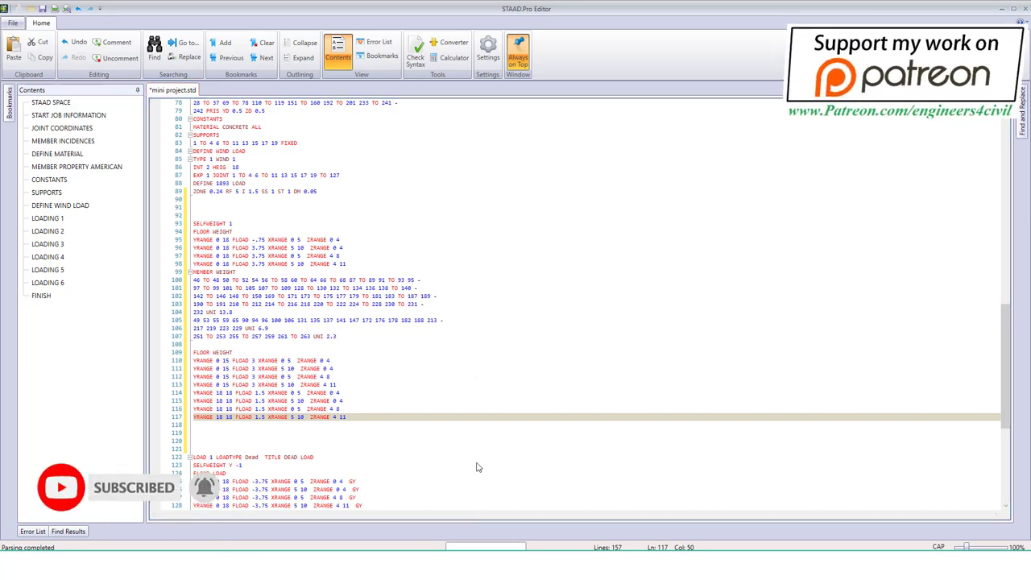
{"action": "left_click", "coordinate": [13, 23]}
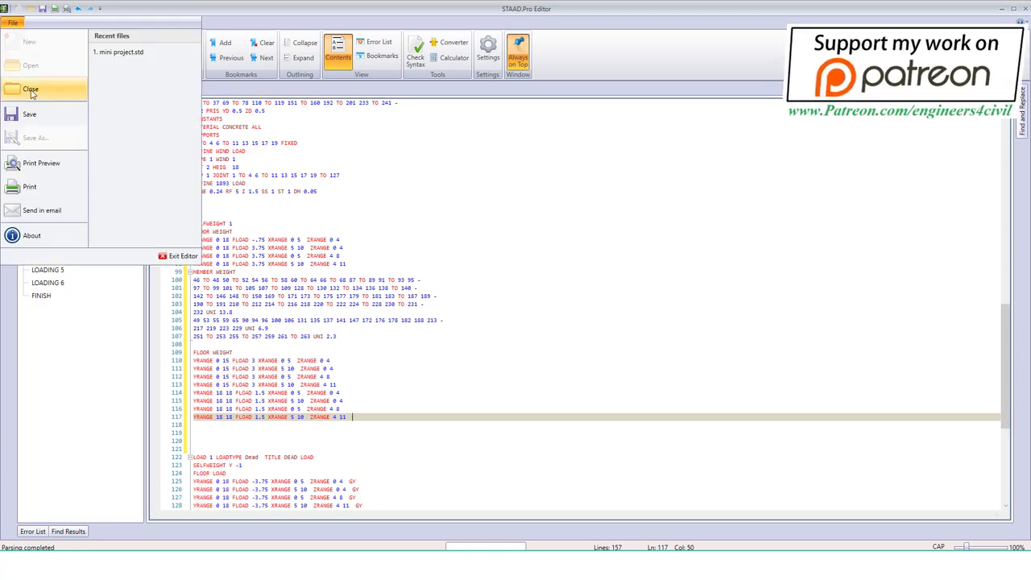
{"action": "left_click", "coordinate": [153, 14]}
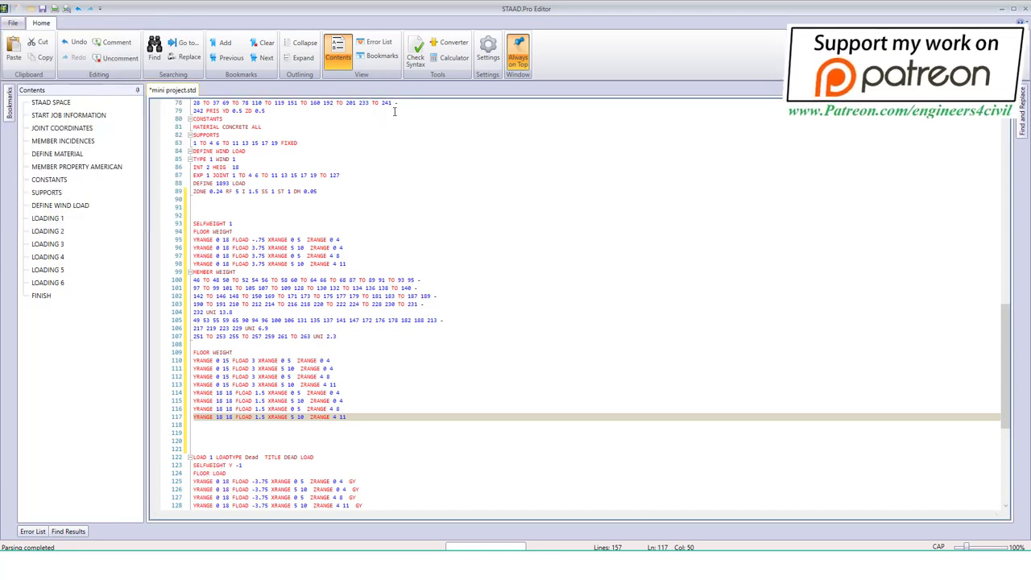
{"action": "left_click", "coordinate": [453, 58]}
{"action": "left_click", "coordinate": [510, 333]}
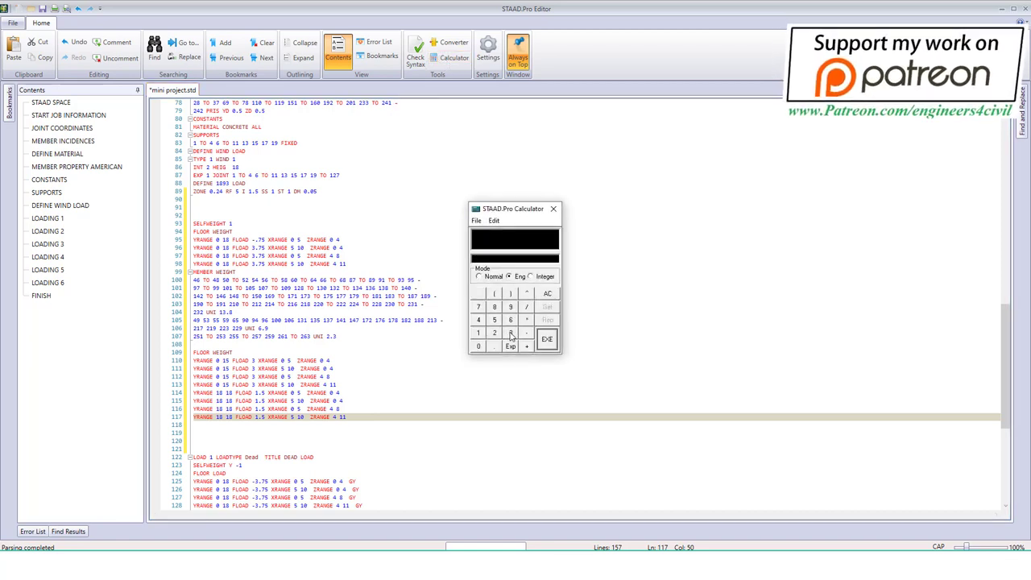
{"action": "left_click", "coordinate": [526, 346]}
{"action": "left_click", "coordinate": [493, 333]}
{"action": "left_click", "coordinate": [494, 320]}
{"action": "left_click", "coordinate": [546, 339]}
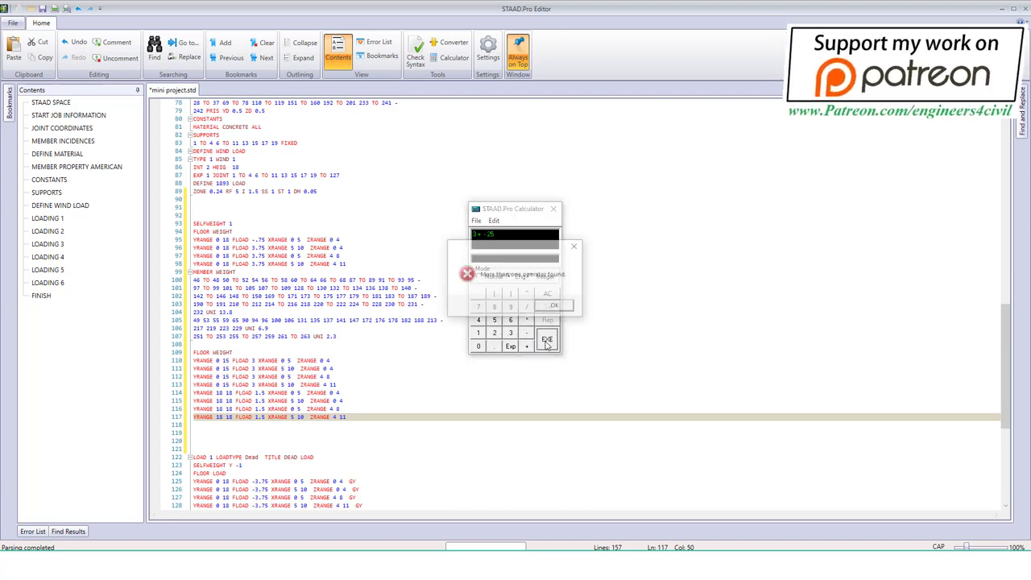
{"action": "left_click", "coordinate": [554, 307]}
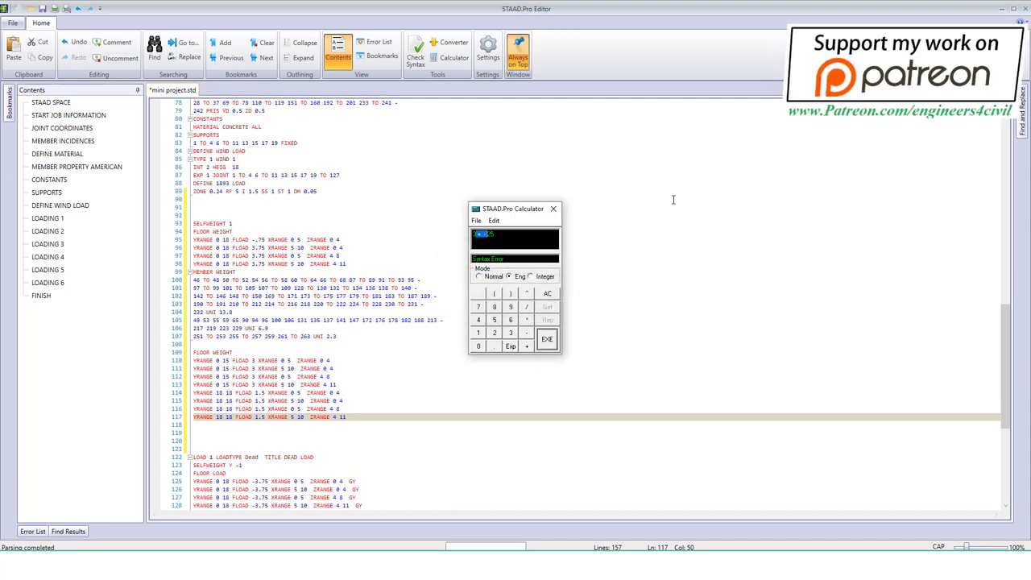
{"action": "left_click", "coordinate": [555, 210]}
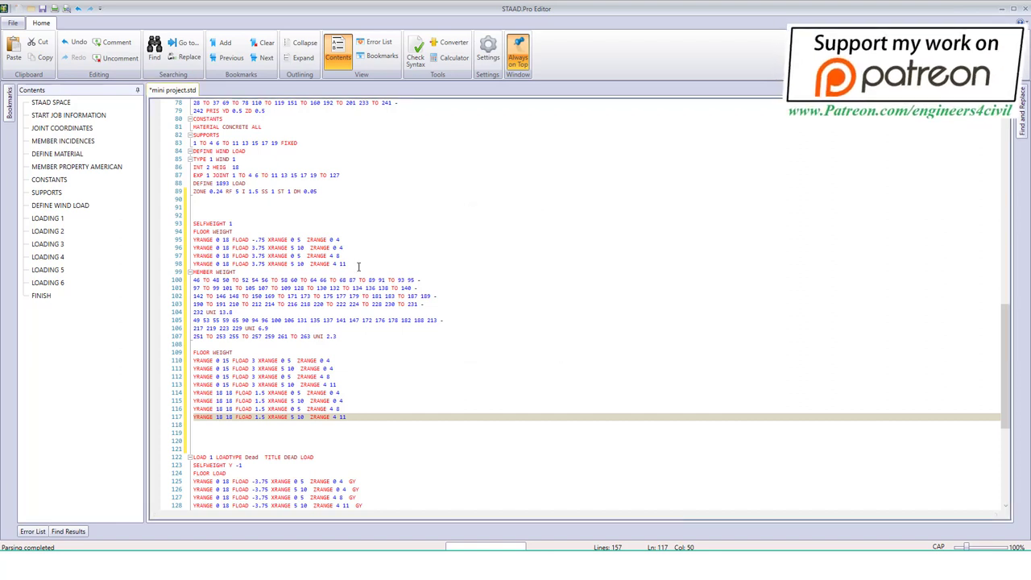
Step: Change the FLOAD floor weights on lines 110–113 from 3 to 0.75
{"action": "left_click", "coordinate": [258, 360]}
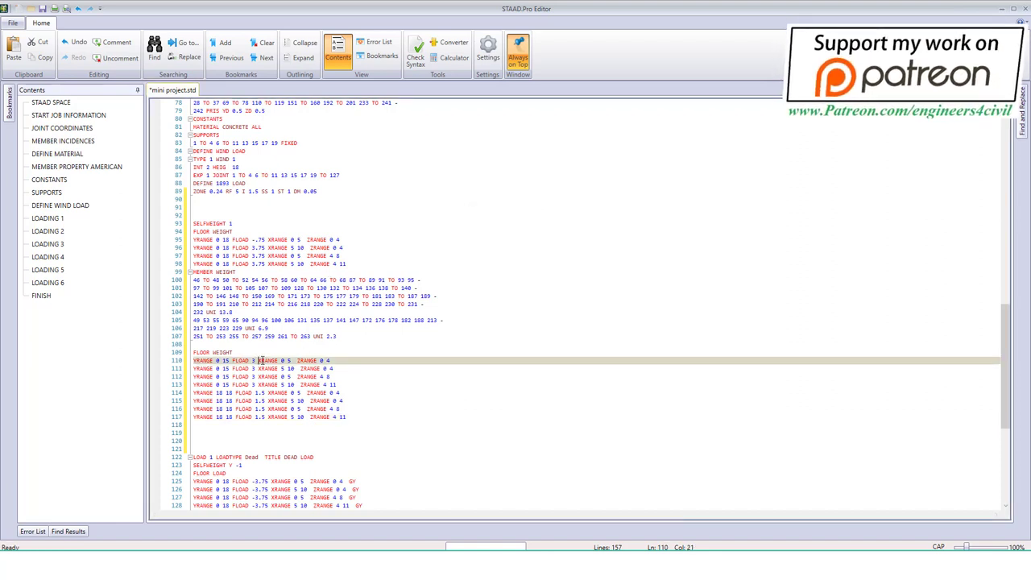
{"action": "key", "text": "BackSpace"}
{"action": "type", "text": "0."}
{"action": "type", "text": "75"}
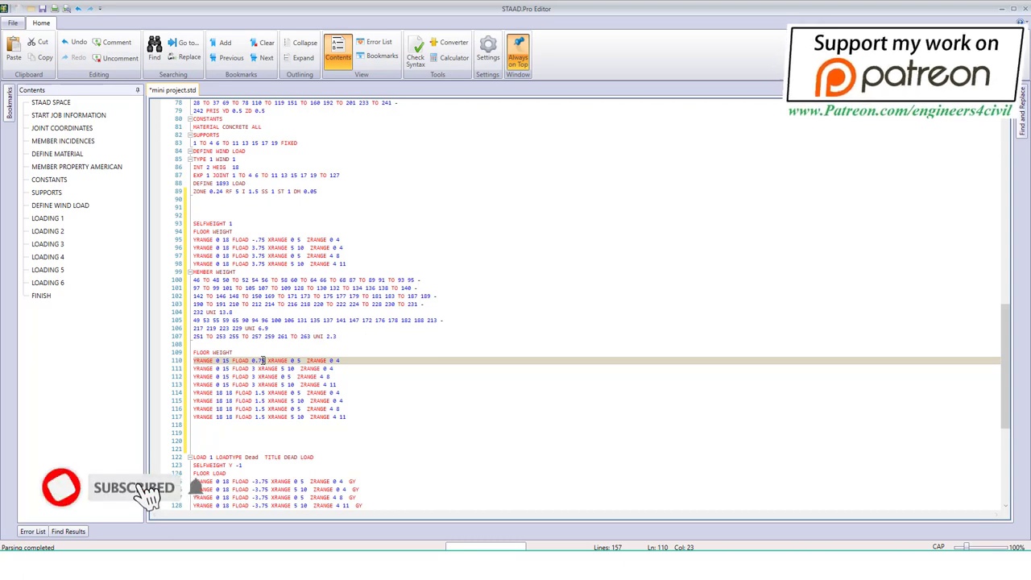
{"action": "key", "text": "shift+Left"}
{"action": "key", "text": "shift+Left"}
{"action": "key", "text": "shift+Left"}
{"action": "key", "text": "shift+Left"}
{"action": "key", "text": "ctrl+c"}
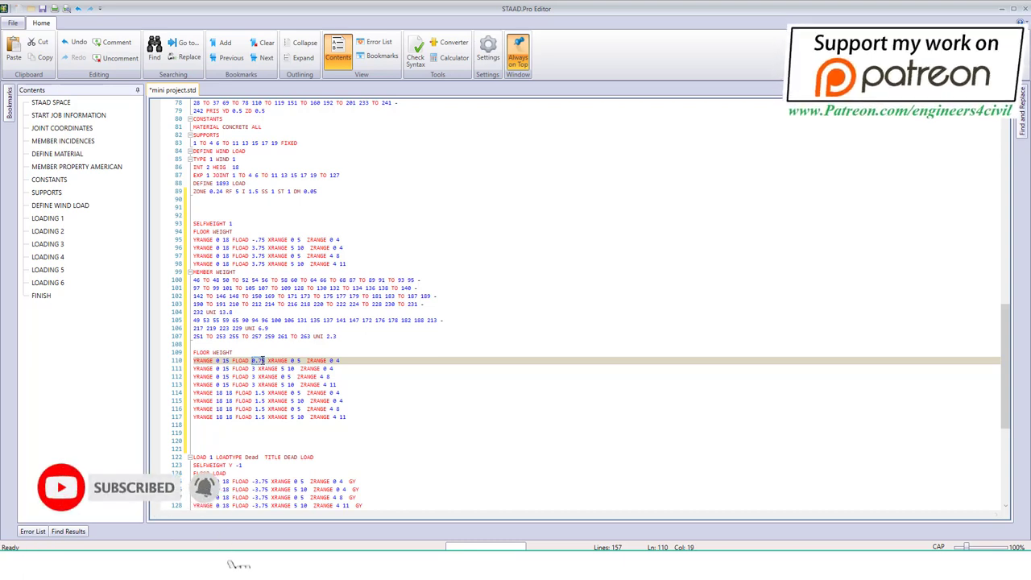
{"action": "left_click", "coordinate": [256, 369]}
{"action": "left_click", "coordinate": [252, 368]}
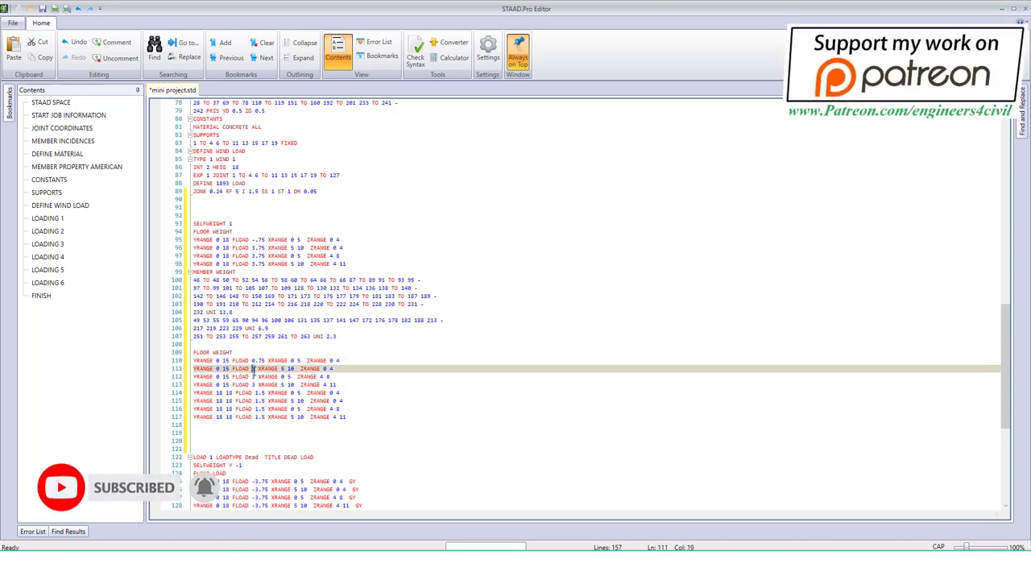
{"action": "key", "text": "ctrl+v"}
{"action": "left_click", "coordinate": [253, 376]}
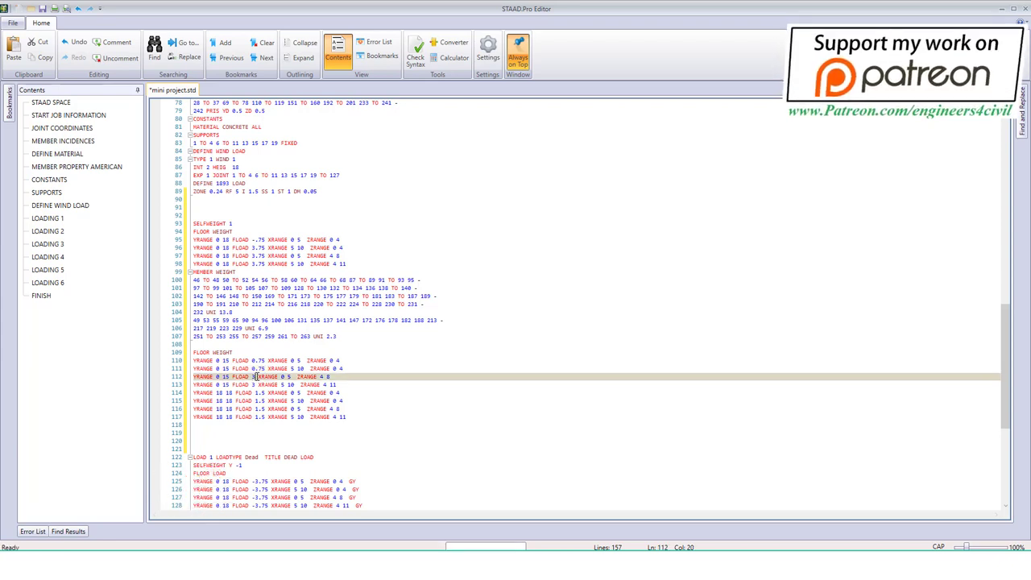
{"action": "key", "text": "ctrl+v"}
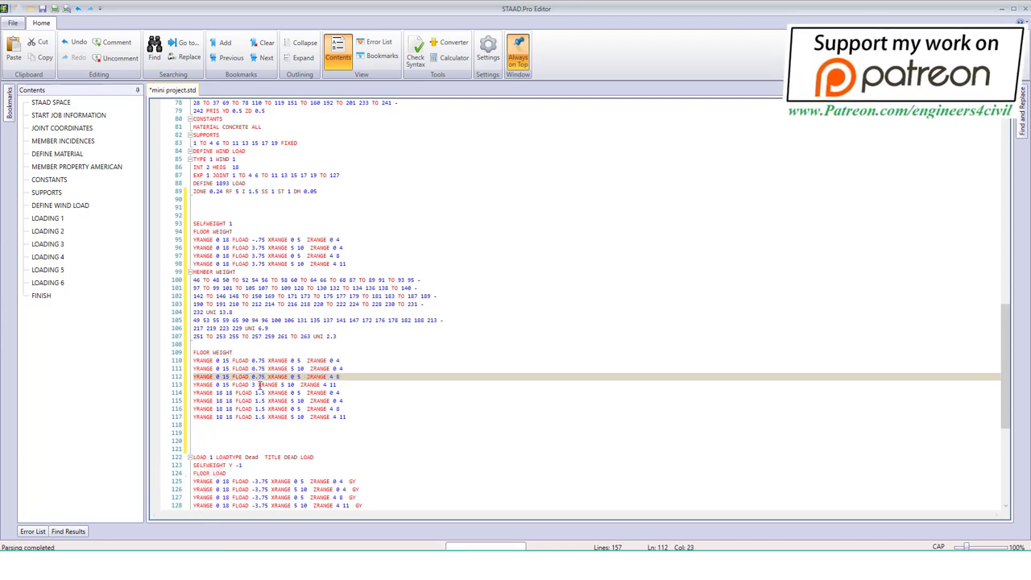
{"action": "left_click", "coordinate": [253, 384]}
{"action": "key", "text": "ctrl+v"}
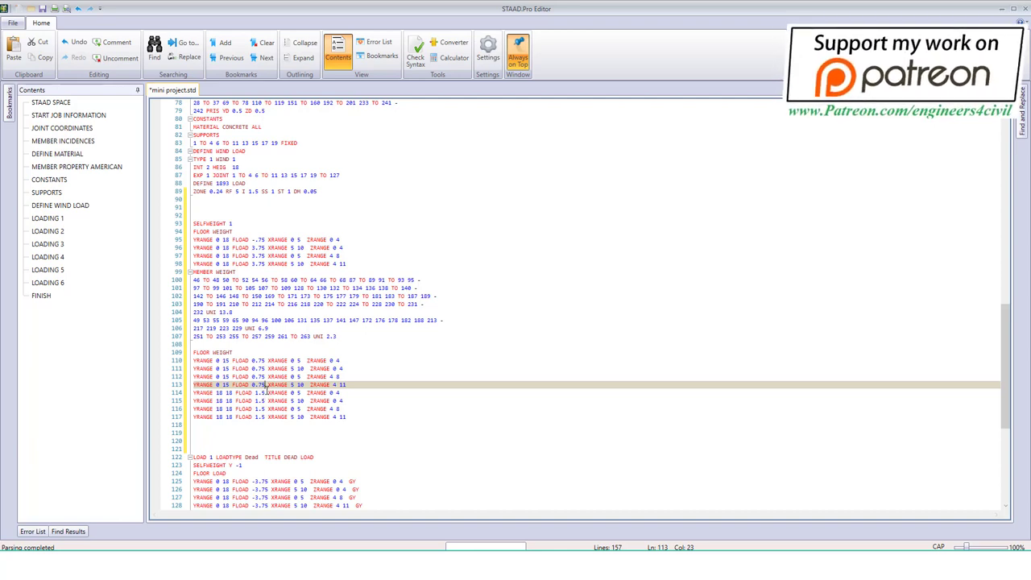
Step: Change the top-level floor weights on lines 114–117 from 1.5 to 0.375
{"action": "left_click", "coordinate": [262, 392]}
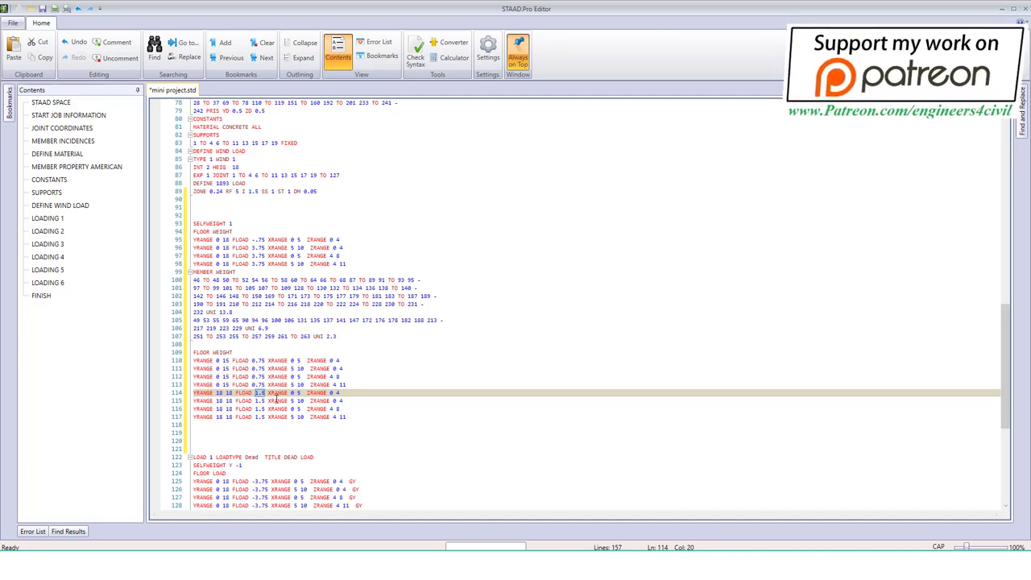
{"action": "type", "text": "0."}
{"action": "type", "text": "375"}
{"action": "left_click", "coordinate": [269, 393]}
{"action": "left_click", "coordinate": [261, 401]}
{"action": "type", "text": "0.375"}
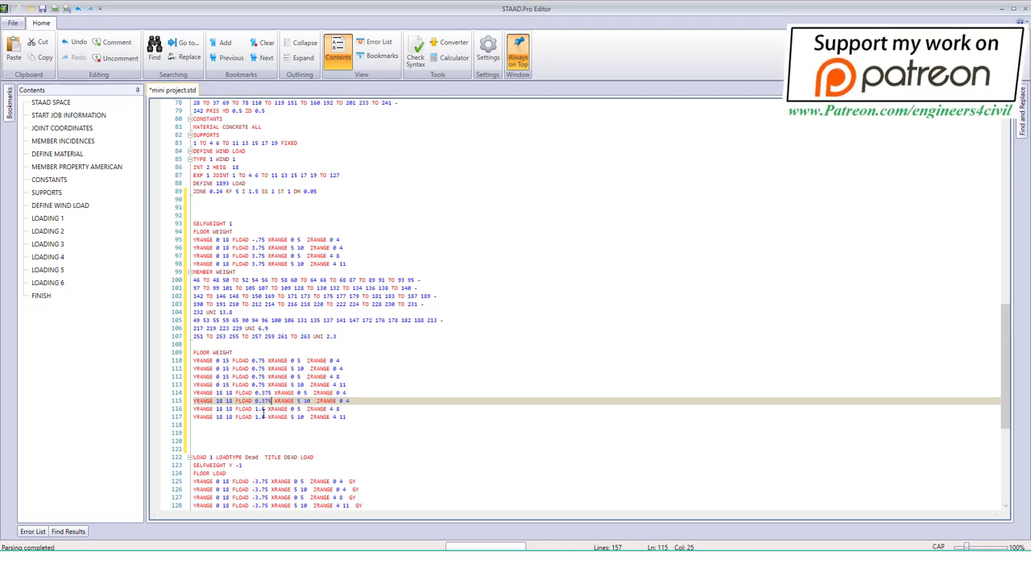
{"action": "double_click", "coordinate": [259, 410]}
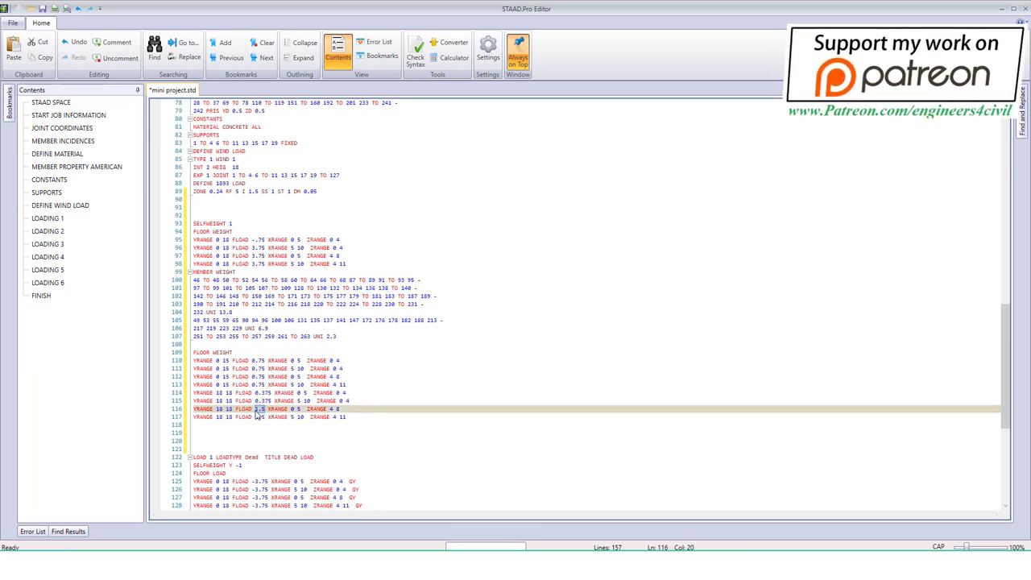
{"action": "type", "text": "0.375"}
{"action": "left_click", "coordinate": [260, 417]}
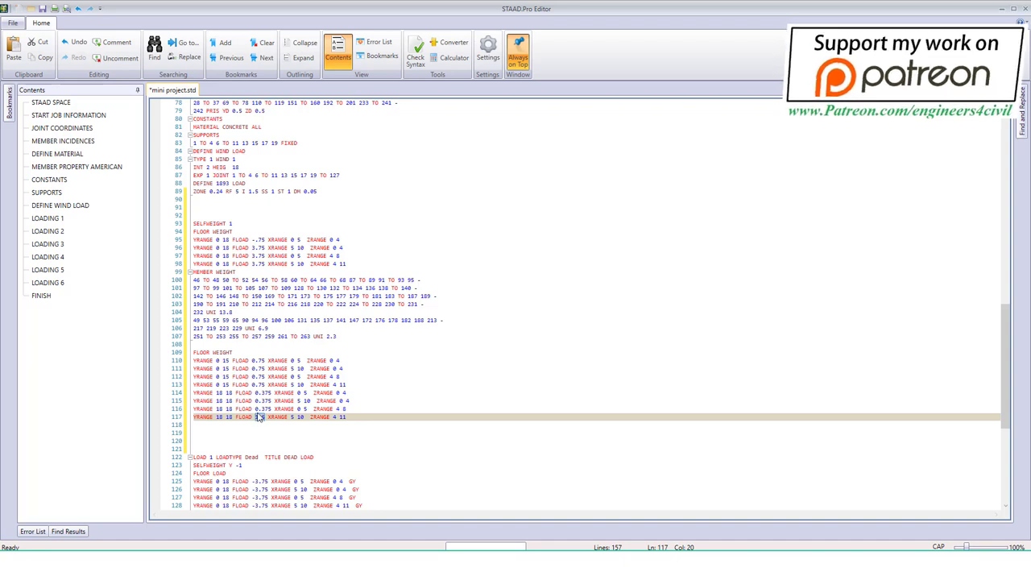
{"action": "type", "text": "0.375"}
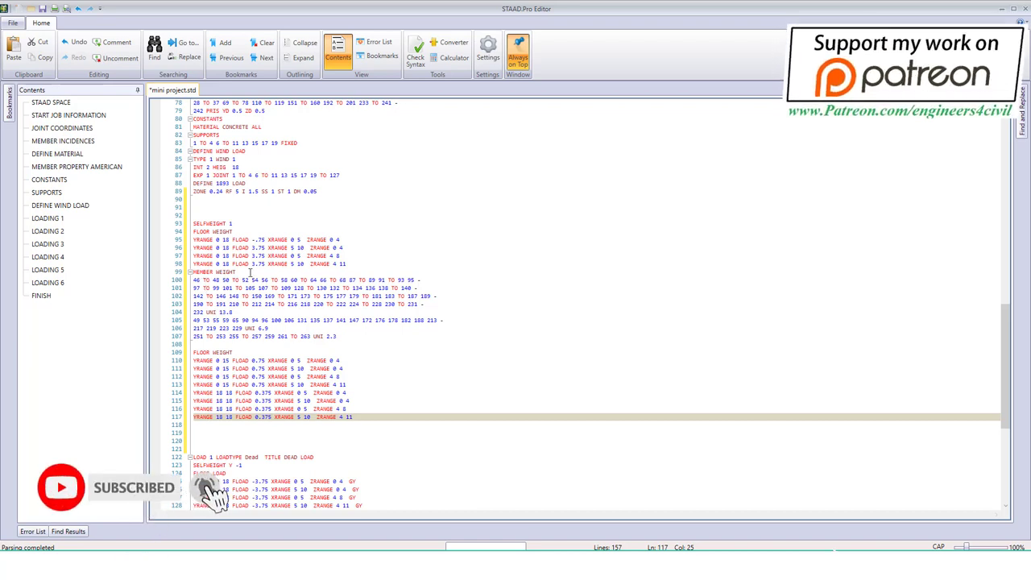
Step: Delete the blank line below the seismic ZONE line and save mini project.std
{"action": "left_click", "coordinate": [326, 191]}
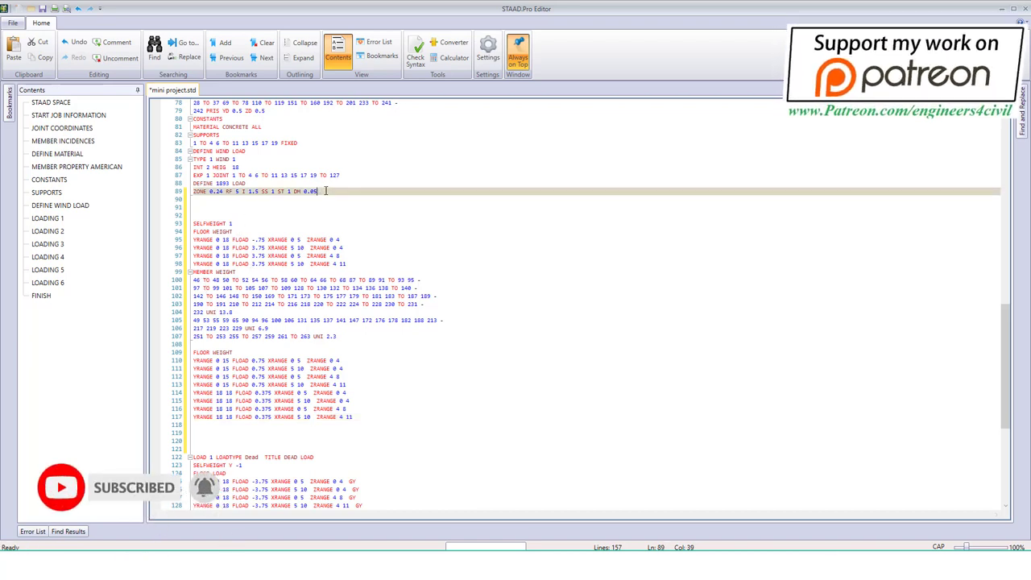
{"action": "key", "text": "Delete"}
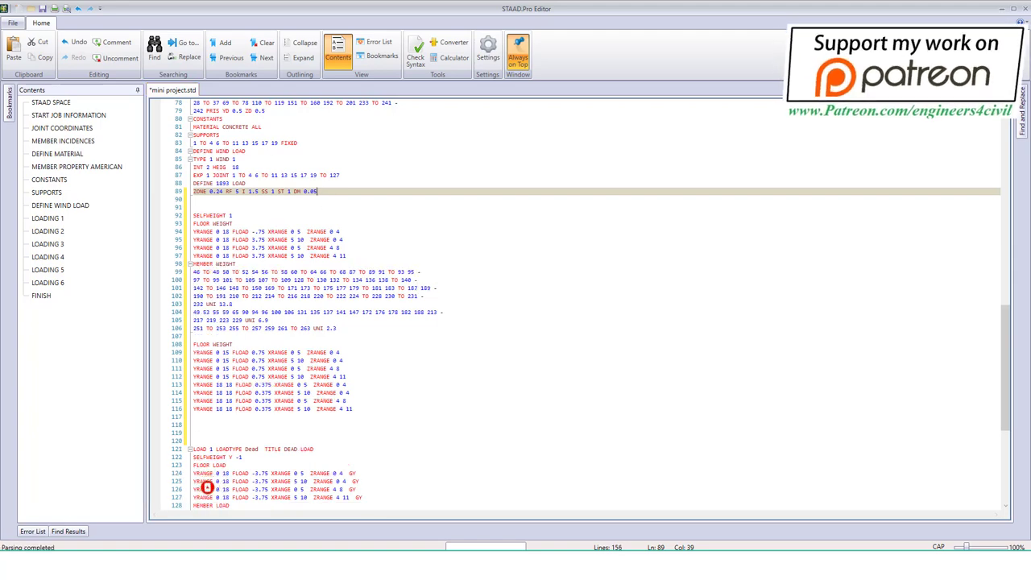
{"action": "left_click", "coordinate": [1026, 9]}
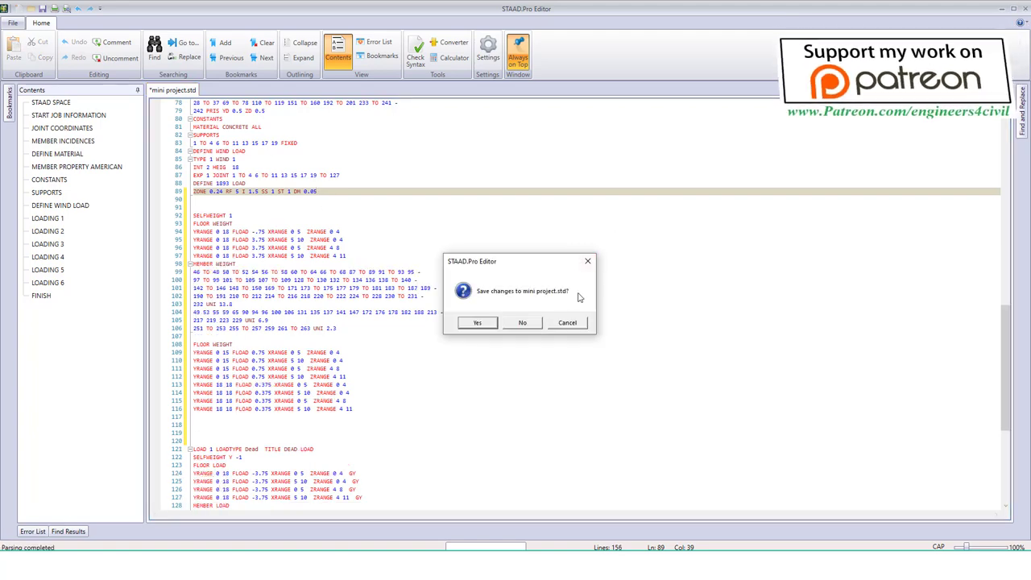
{"action": "left_click", "coordinate": [488, 327]}
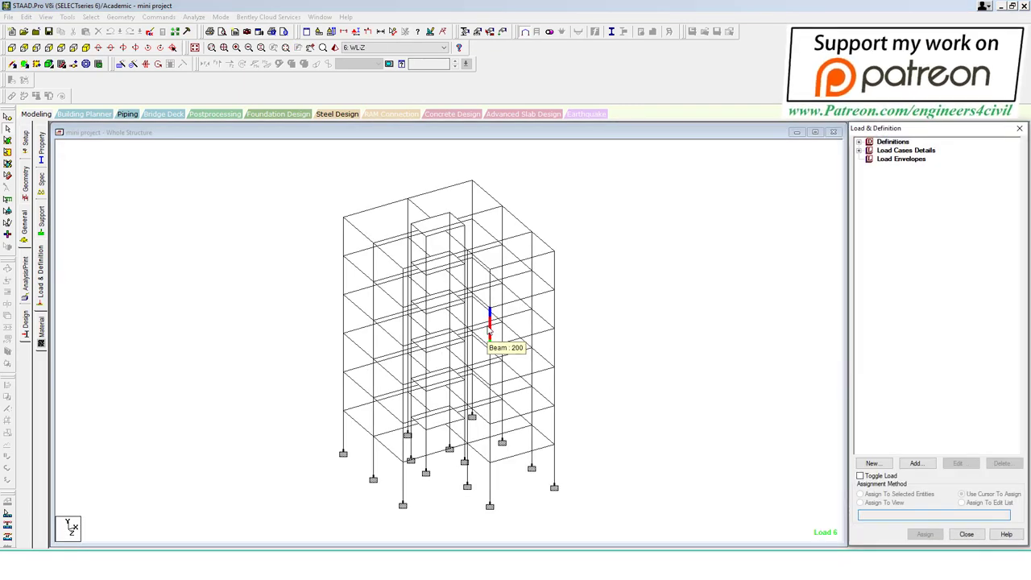
Step: Review the seismic definition's weight entries, then select the load cases group
{"action": "left_click", "coordinate": [860, 143]}
{"action": "left_click", "coordinate": [870, 194]}
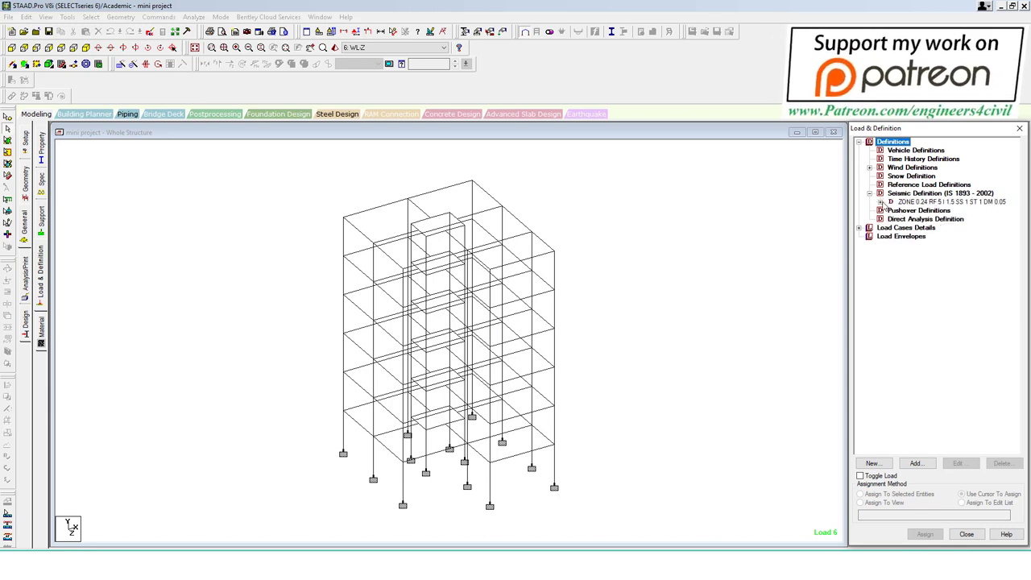
{"action": "left_click", "coordinate": [882, 202]}
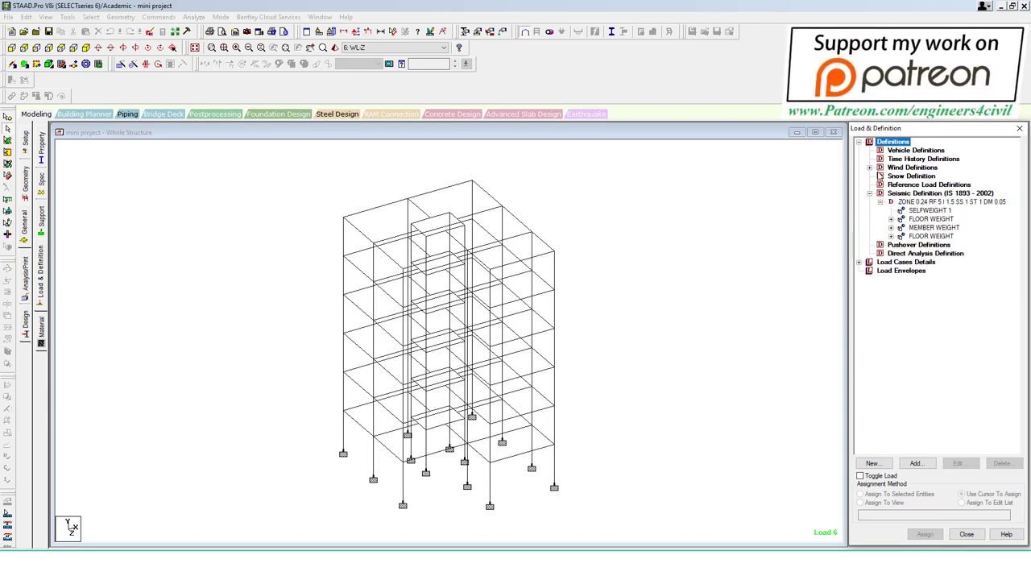
{"action": "left_click", "coordinate": [859, 142]}
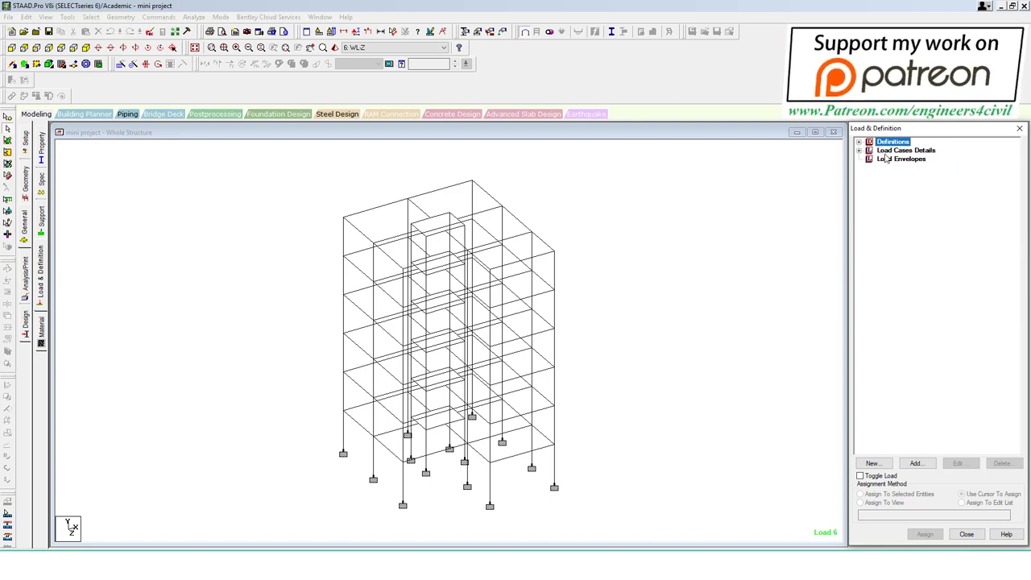
{"action": "left_click", "coordinate": [887, 150]}
Step: Add two Seismic-type primary load cases titled EQX (case 7) and EQZ (case 8)
{"action": "left_click", "coordinate": [916, 463]}
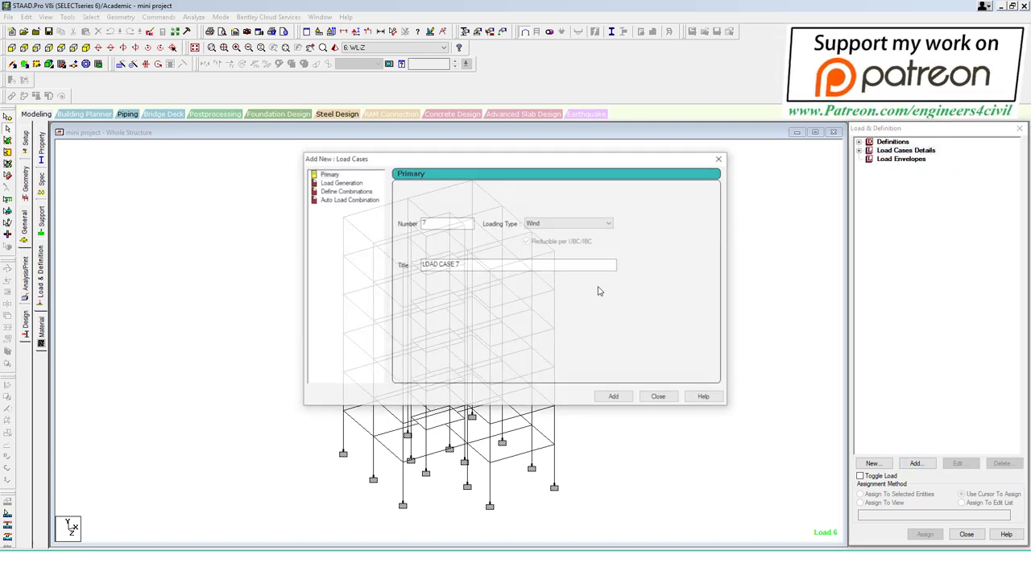
{"action": "left_click", "coordinate": [568, 223]}
{"action": "left_click", "coordinate": [556, 261]}
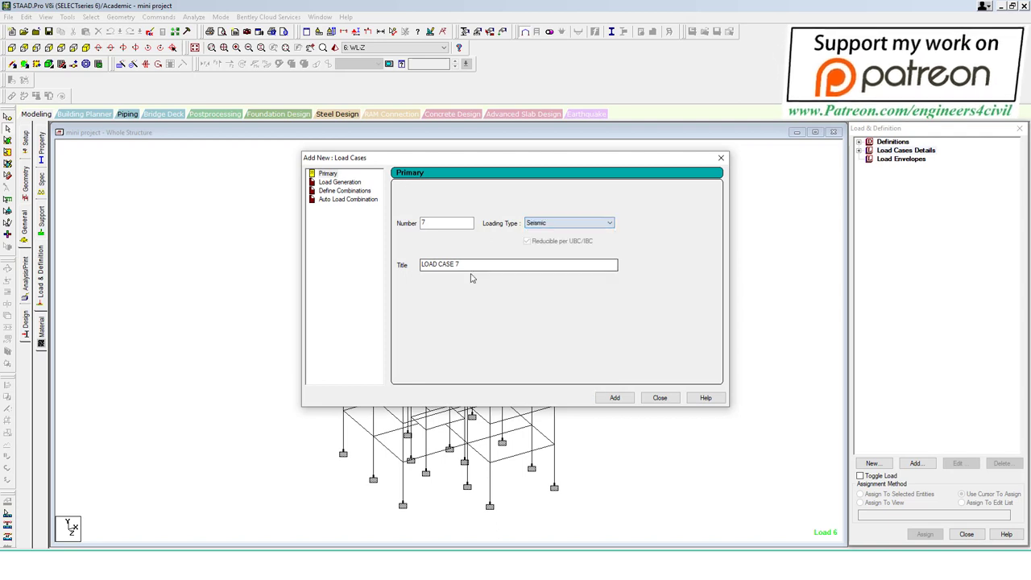
{"action": "left_click_drag", "start_coordinate": [461, 264], "coordinate": [216, 262]}
{"action": "type", "text": "e"}
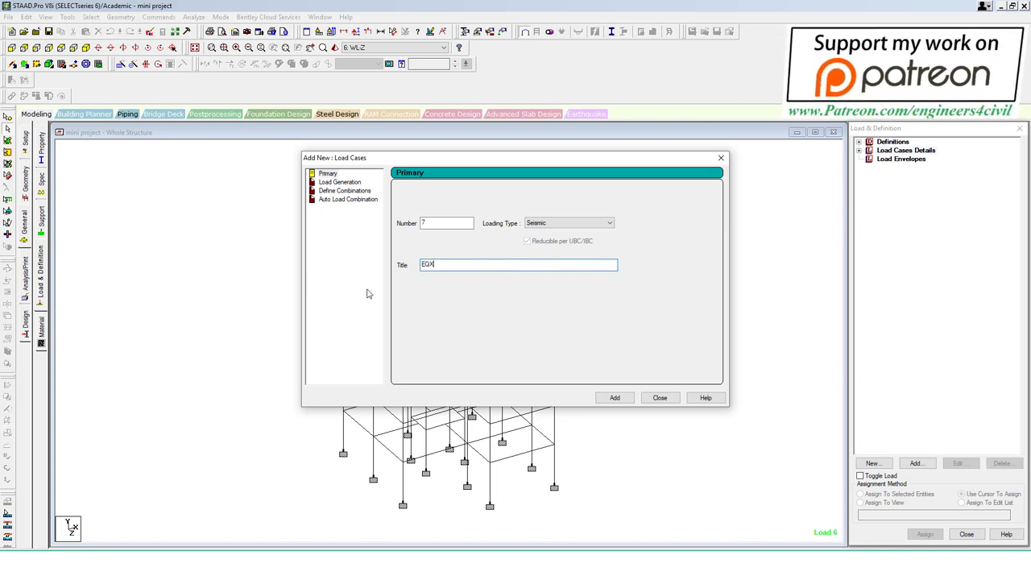
{"action": "left_click", "coordinate": [615, 398]}
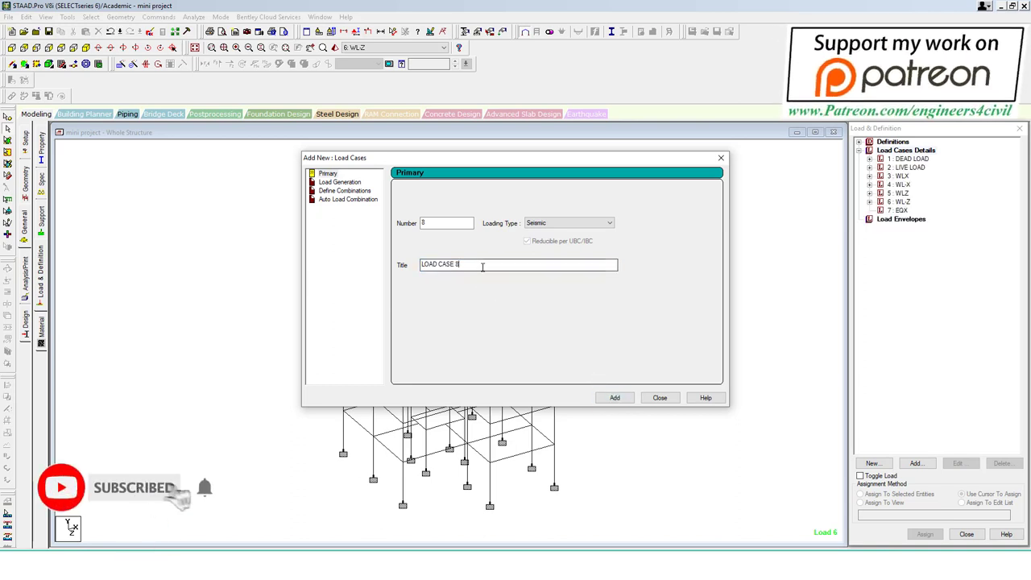
{"action": "left_click_drag", "start_coordinate": [483, 267], "coordinate": [150, 260]}
{"action": "type", "text": "EQZ"}
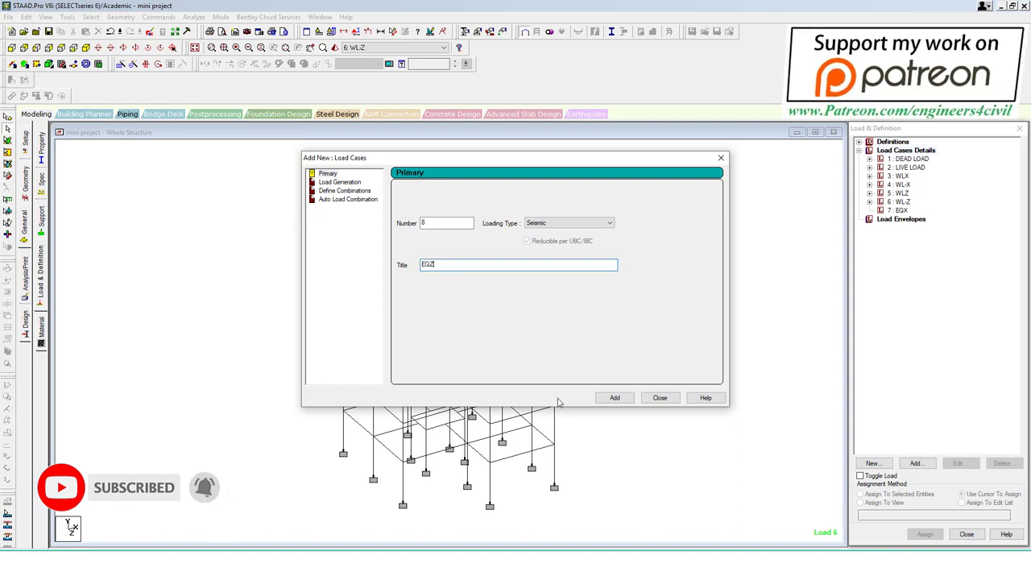
{"action": "left_click", "coordinate": [615, 397]}
{"action": "left_click", "coordinate": [660, 397]}
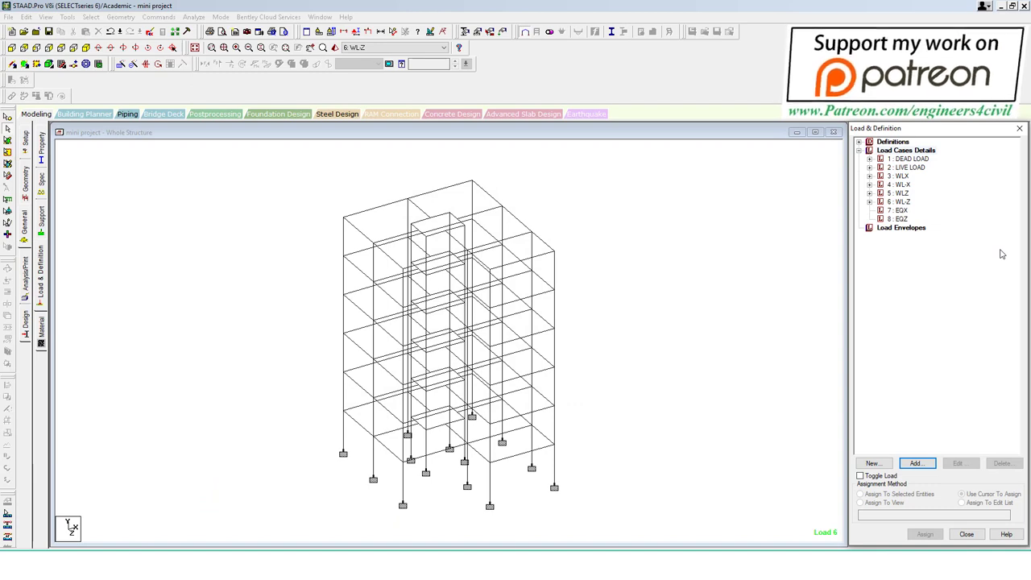
{"action": "mouse_move", "coordinate": [923, 213]}
{"action": "left_mouse_down"}
{"action": "mouse_move", "coordinate": [917, 226]}
{"action": "mouse_move", "coordinate": [990, 179]}
{"action": "mouse_move", "coordinate": [962, 143]}
{"action": "mouse_move", "coordinate": [937, 156]}
{"action": "left_mouse_up"}
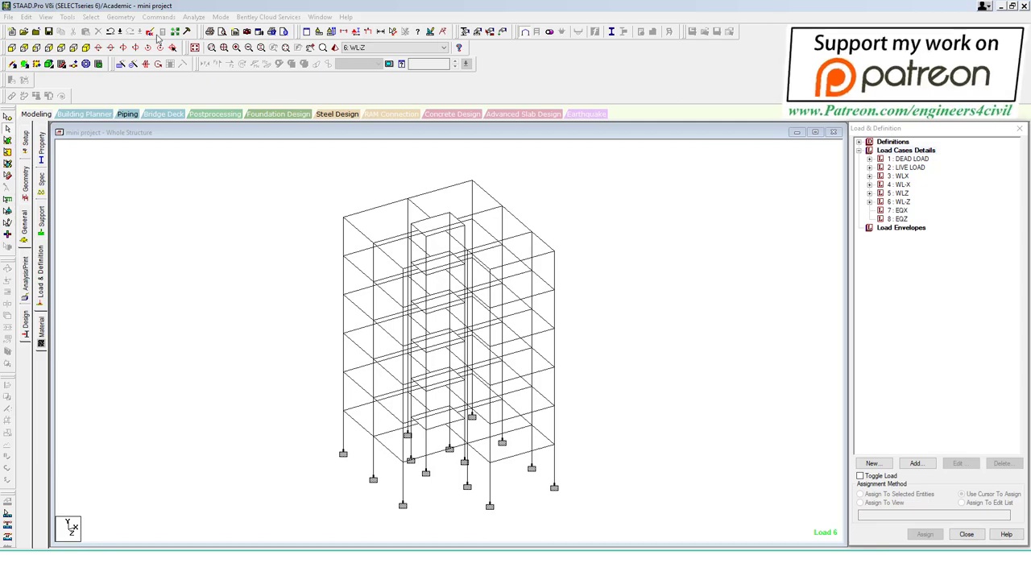
{"action": "left_click", "coordinate": [160, 33]}
Step: Save the model and move the EQX and EQZ load cases above the dead load case
{"action": "left_click", "coordinate": [448, 298]}
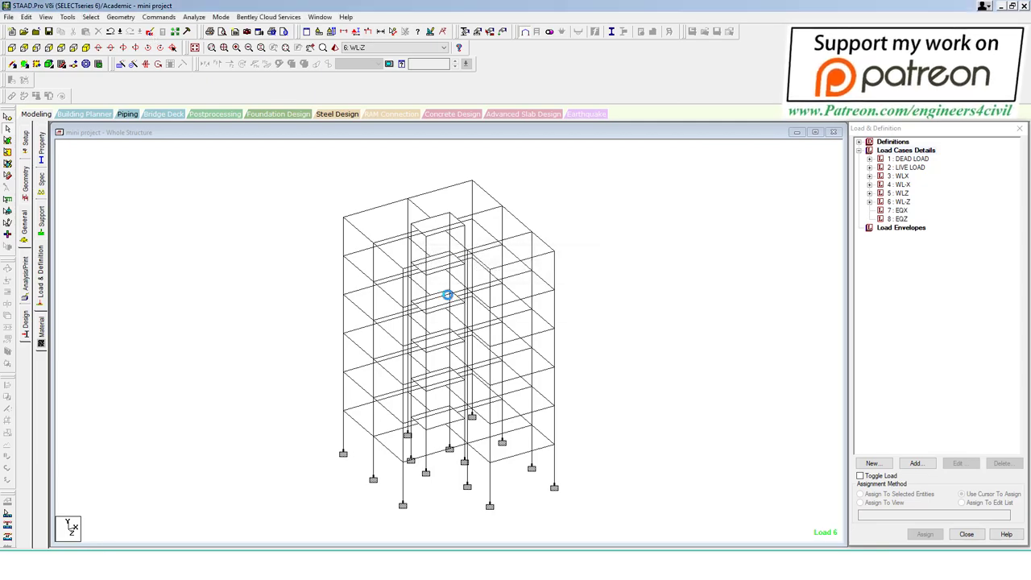
{"action": "scroll", "coordinate": [334, 264], "scroll_direction": "down", "scroll_amount": 2}
{"action": "scroll", "coordinate": [322, 282], "scroll_direction": "down", "scroll_amount": 10}
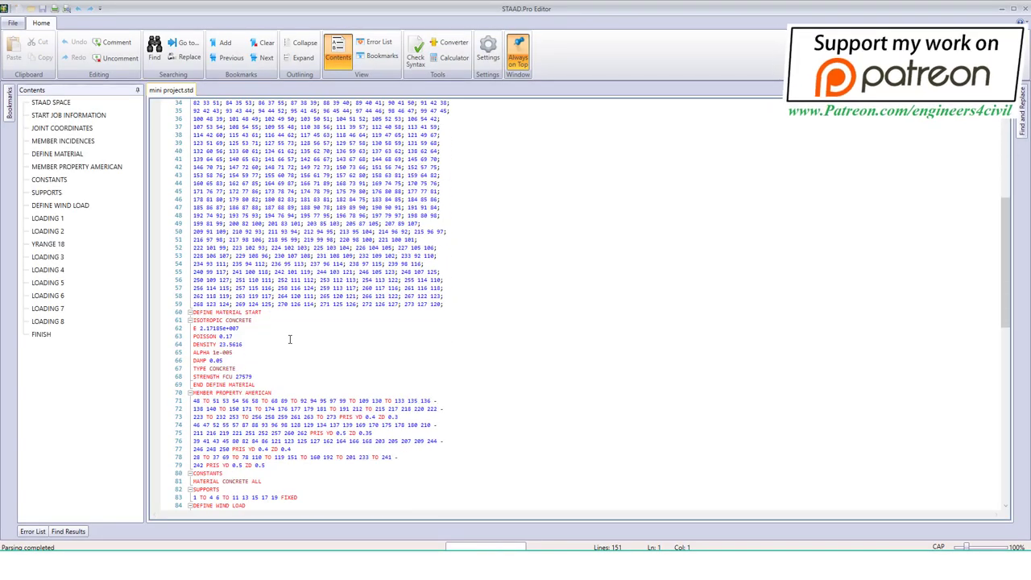
{"action": "scroll", "coordinate": [306, 314], "scroll_direction": "down", "scroll_amount": 9}
{"action": "scroll", "coordinate": [290, 340], "scroll_direction": "down", "scroll_amount": 9}
{"action": "scroll", "coordinate": [290, 339], "scroll_direction": "down", "scroll_amount": 3}
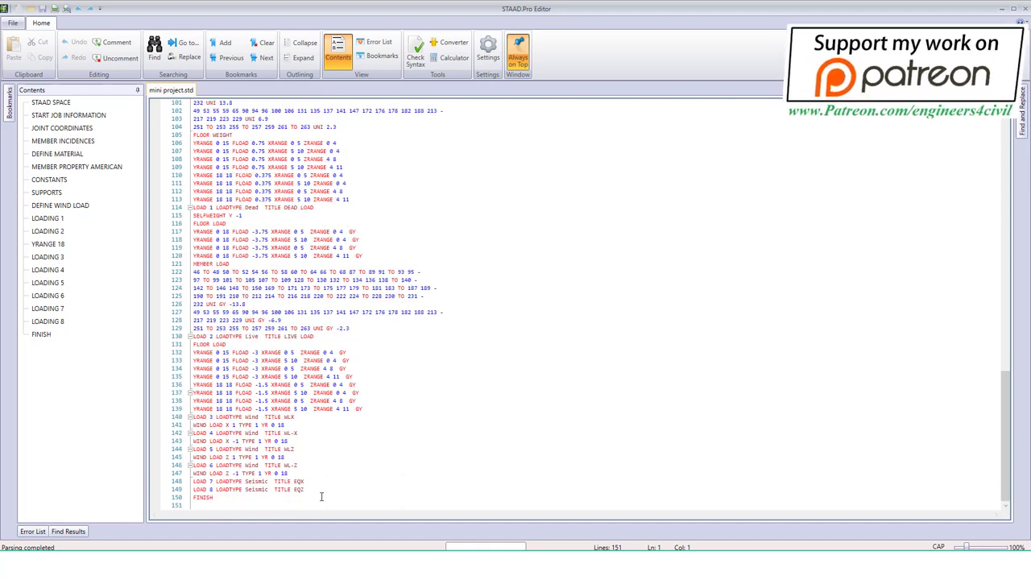
{"action": "left_click_drag", "start_coordinate": [320, 491], "coordinate": [195, 482]}
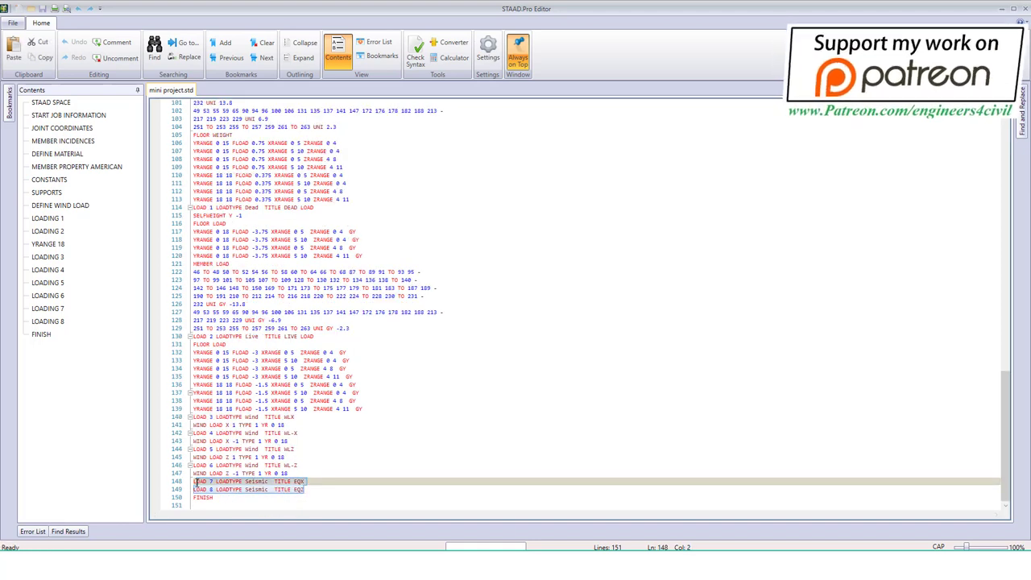
{"action": "key", "text": "Delete"}
{"action": "scroll", "coordinate": [277, 302], "scroll_direction": "up", "scroll_amount": 2}
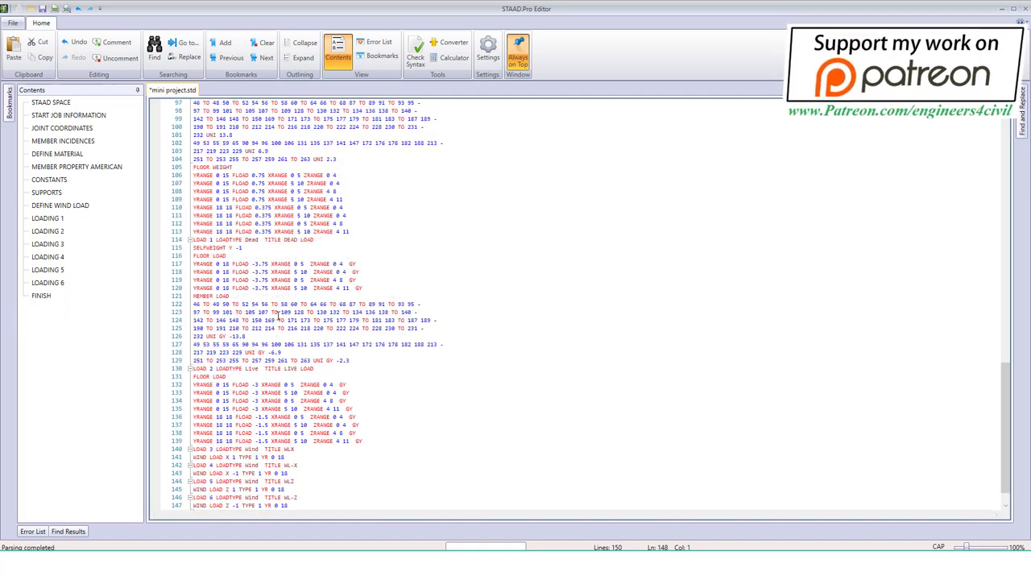
{"action": "scroll", "coordinate": [277, 302], "scroll_direction": "up", "scroll_amount": 3}
{"action": "scroll", "coordinate": [277, 302], "scroll_direction": "up", "scroll_amount": 2}
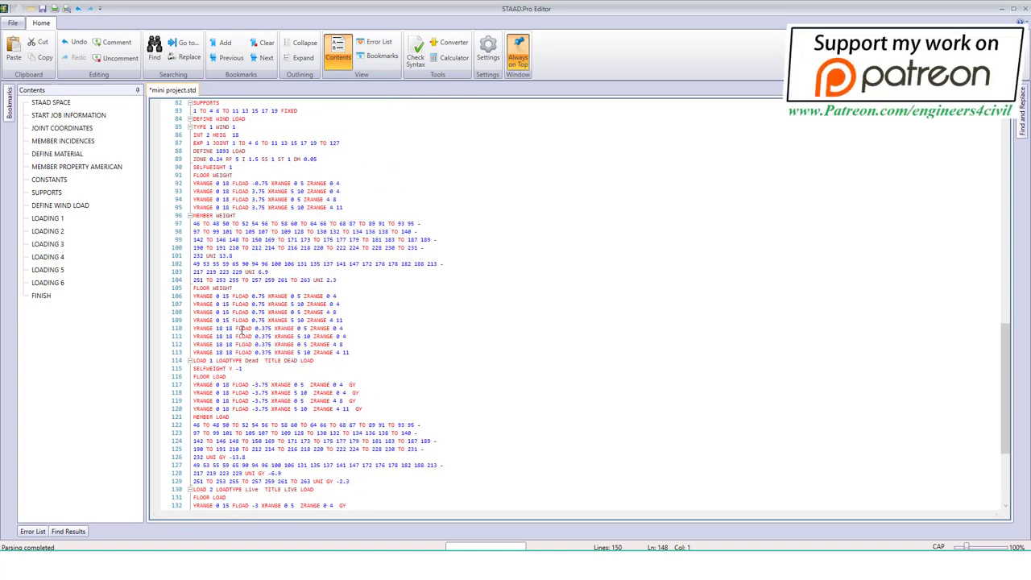
{"action": "scroll", "coordinate": [243, 405], "scroll_direction": "down", "scroll_amount": 2}
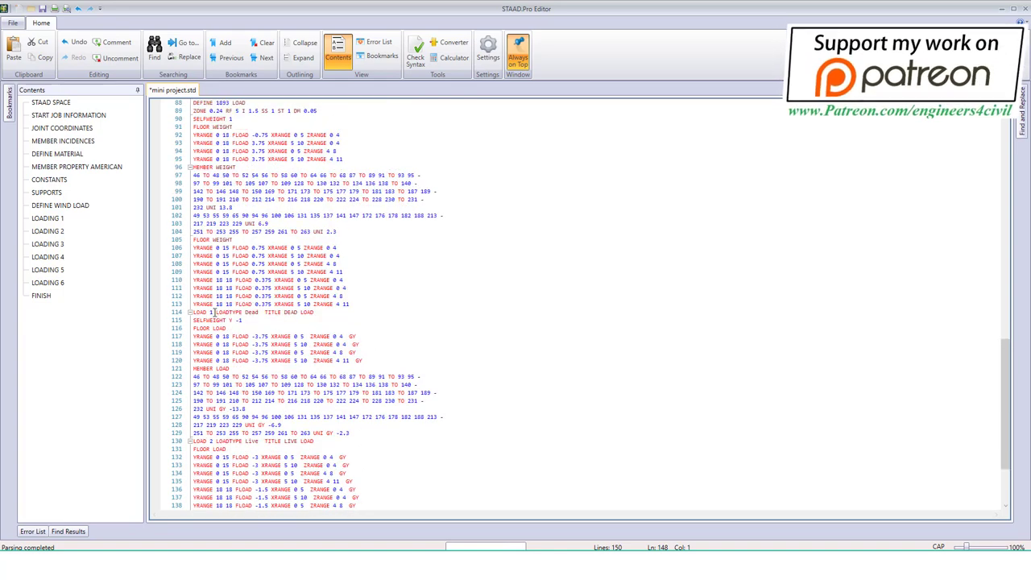
{"action": "triple_click", "coordinate": [350, 311]}
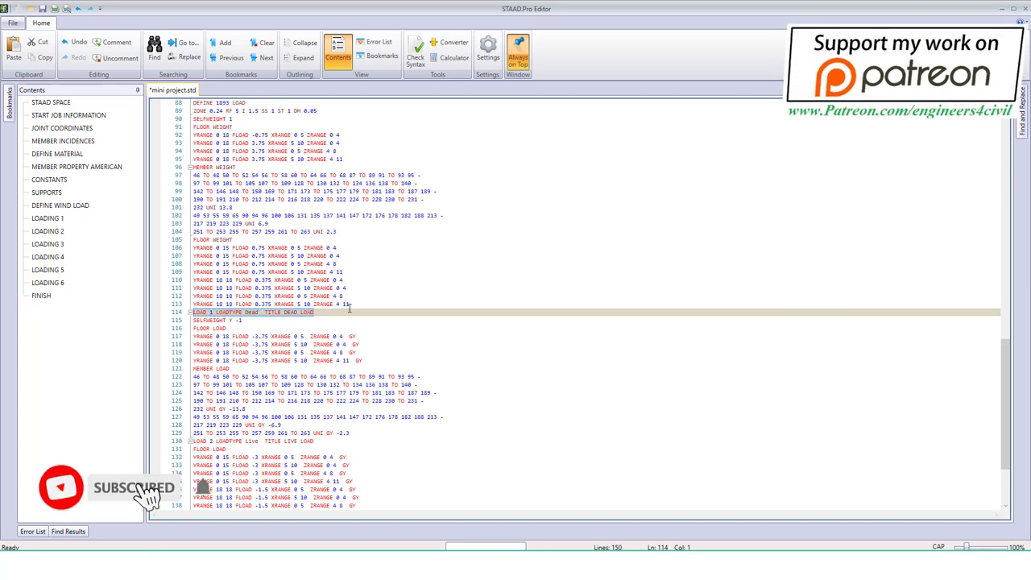
{"action": "key", "text": "Return"}
{"action": "key", "text": "Return"}
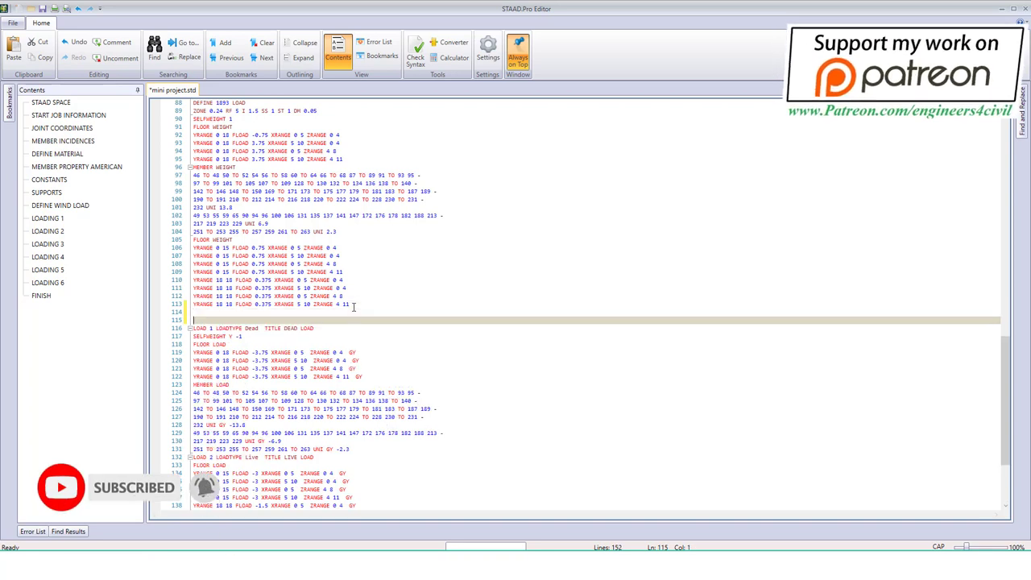
{"action": "type", "text": "LOAD 7 LOADTYPE Seismic  TITLE EQX LOAD 8 LOADTYPE Seismic  TITLE EQZ"}
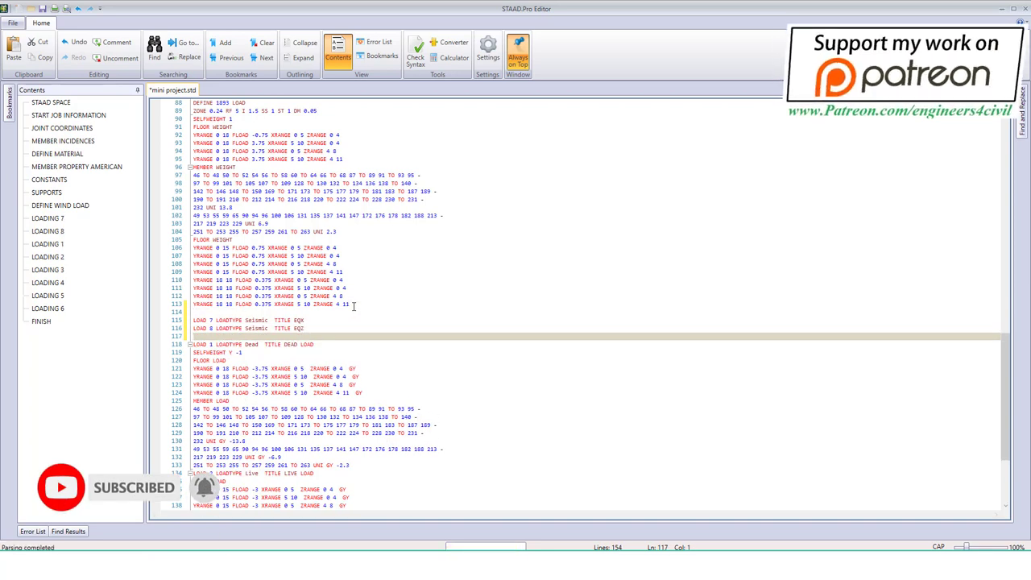
Step: Renumber EQX as load 1, the dead load as 3 and the live load as 4
{"action": "left_click", "coordinate": [209, 320]}
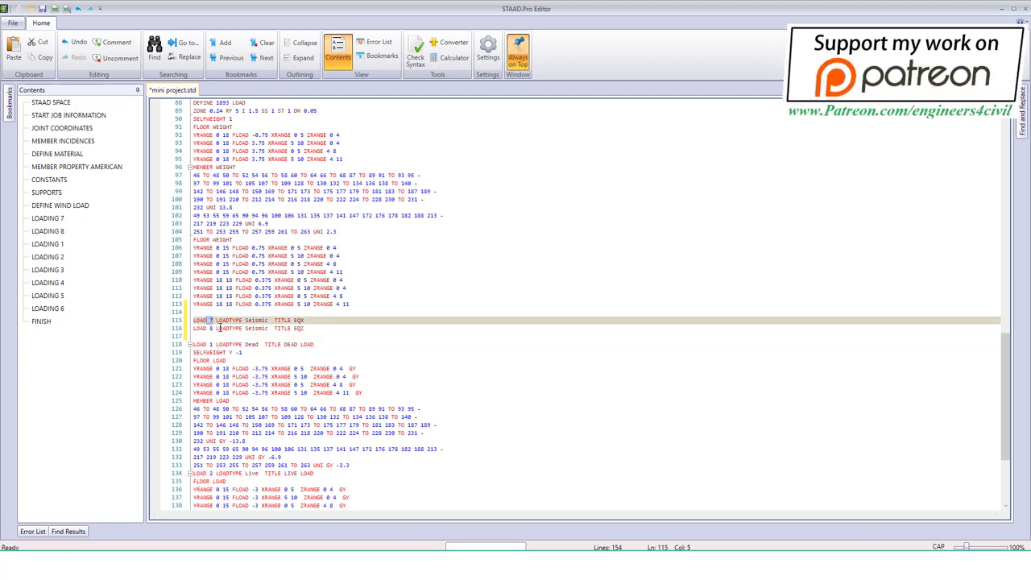
{"action": "type", "text": "1"}
{"action": "left_click", "coordinate": [210, 328]}
{"action": "type", "text": "2"}
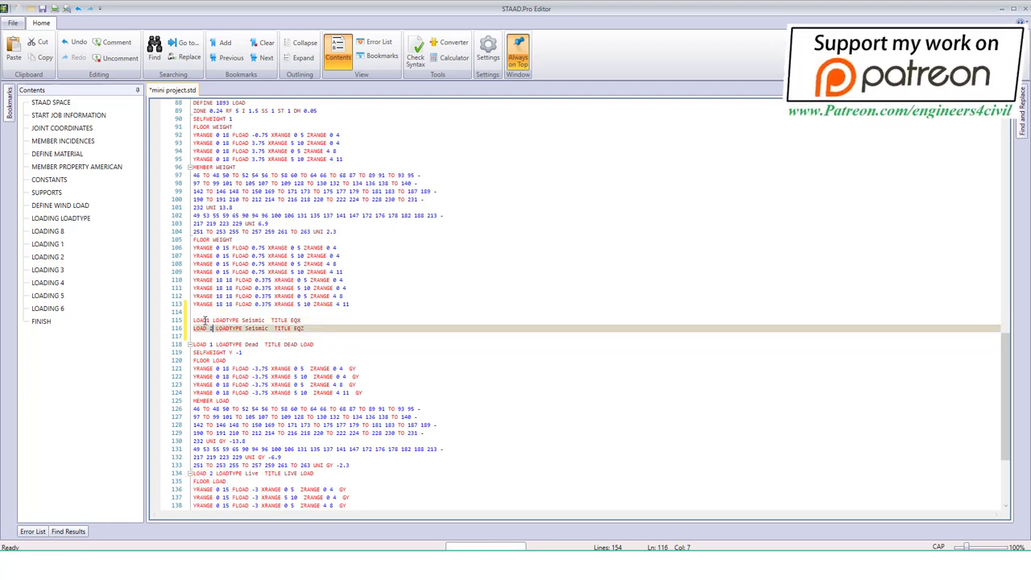
{"action": "type", "text": "1"}
{"action": "left_click", "coordinate": [207, 320]}
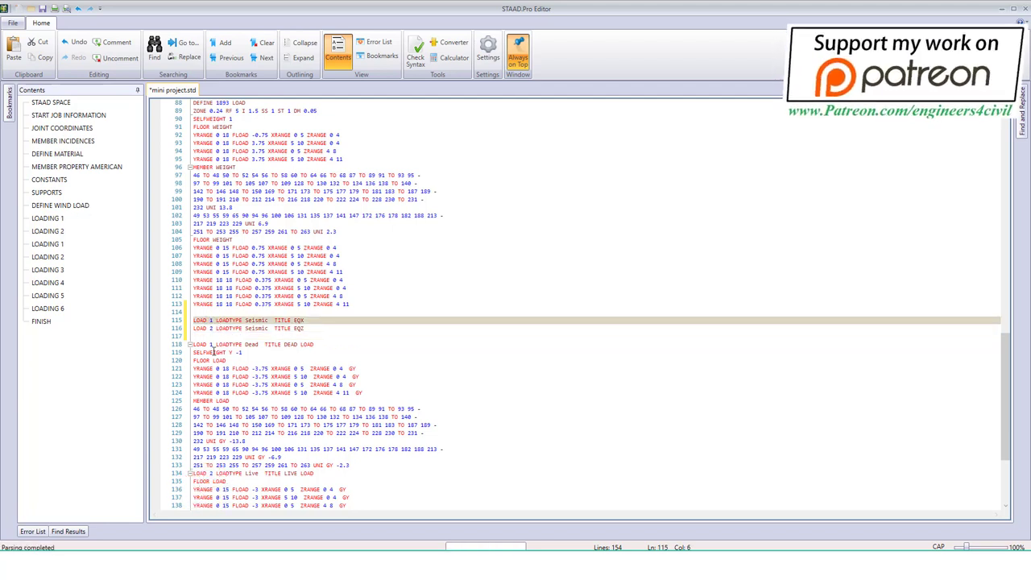
{"action": "left_click", "coordinate": [211, 345]}
{"action": "key", "text": "BackSpace"}
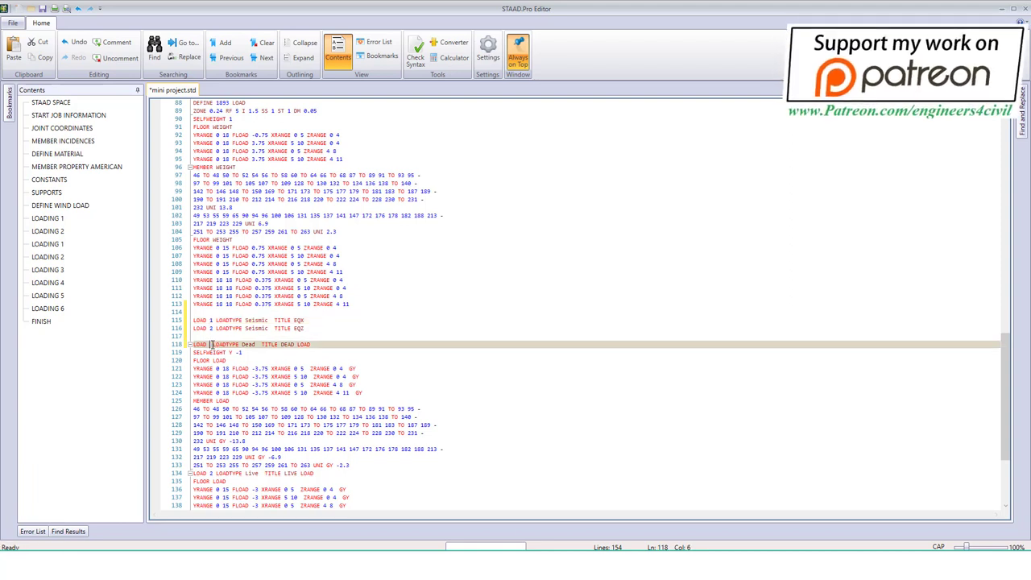
{"action": "type", "text": "3"}
{"action": "left_click", "coordinate": [212, 474]}
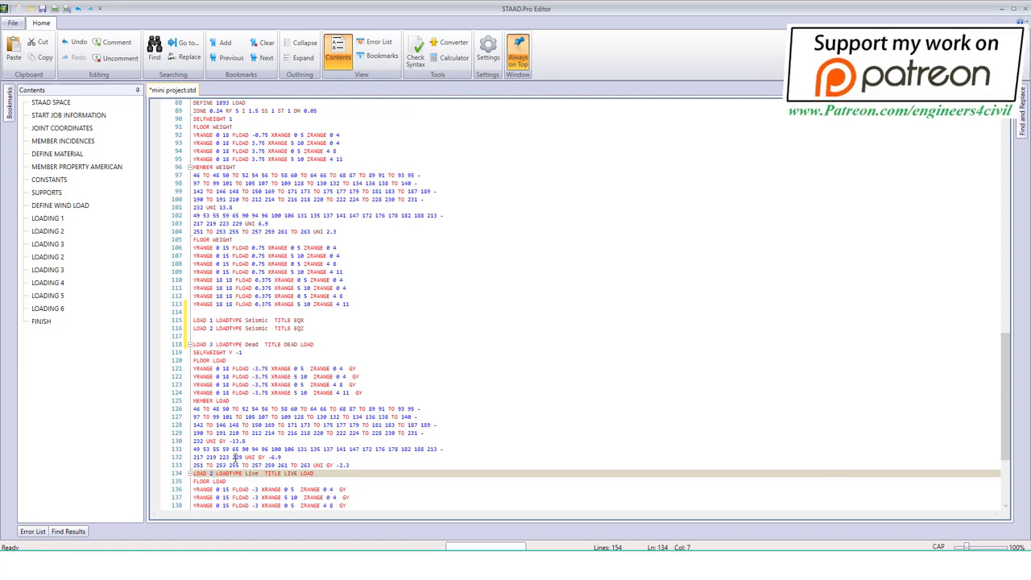
{"action": "key", "text": "BackSpace"}
{"action": "type", "text": "4"}
Step: Renumber the wind cases WLX, WL-X, WLZ and WL-Z as 5–8 and close the editor
{"action": "scroll", "coordinate": [270, 462], "scroll_direction": "down", "scroll_amount": 2}
{"action": "scroll", "coordinate": [270, 462], "scroll_direction": "down", "scroll_amount": 3}
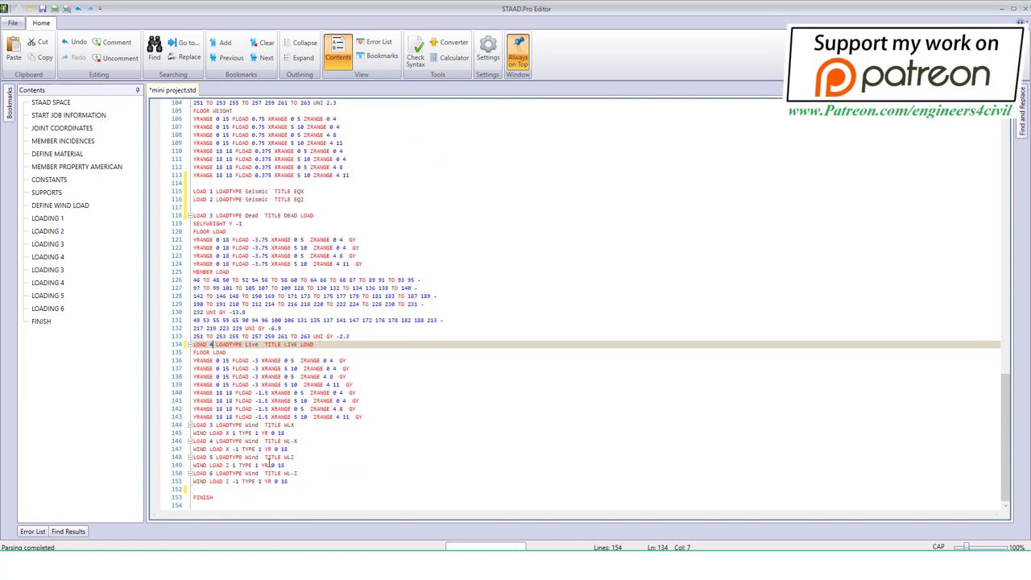
{"action": "left_click", "coordinate": [212, 426]}
{"action": "key", "text": "BackSpace"}
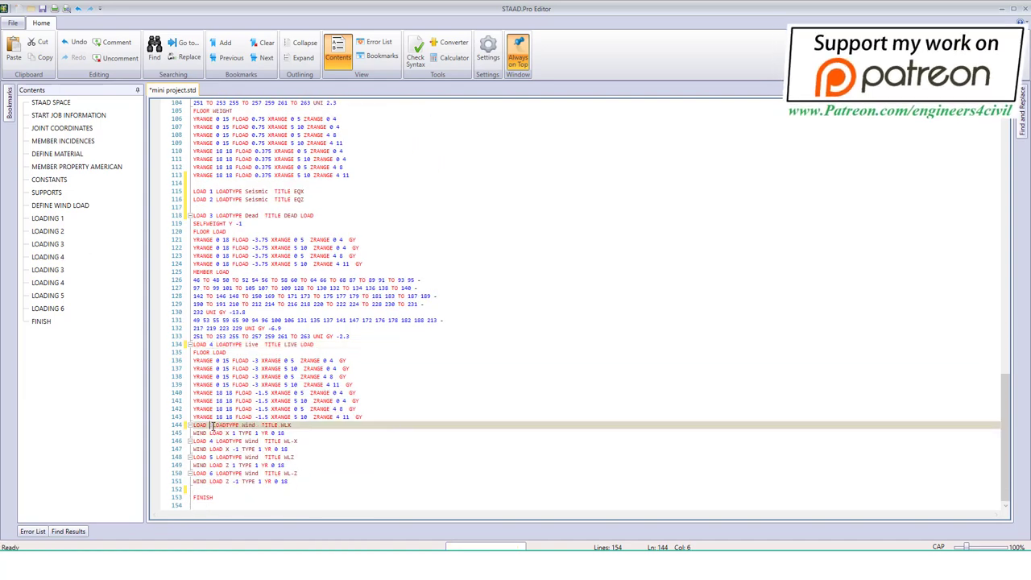
{"action": "type", "text": "5"}
{"action": "left_click", "coordinate": [211, 441]}
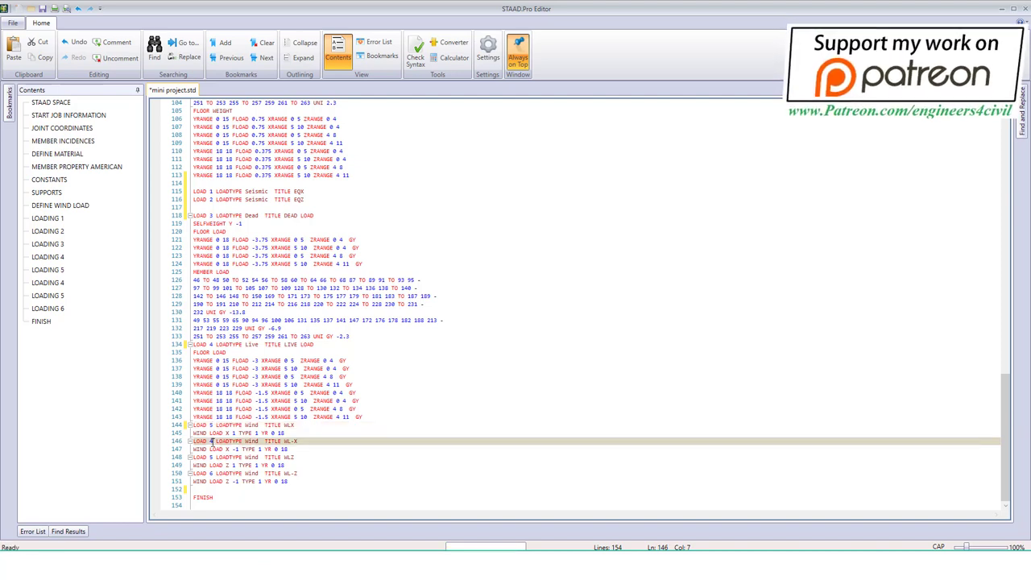
{"action": "key", "text": "BackSpace"}
{"action": "type", "text": "6"}
{"action": "left_click", "coordinate": [213, 458]}
{"action": "key", "text": "BackSpace"}
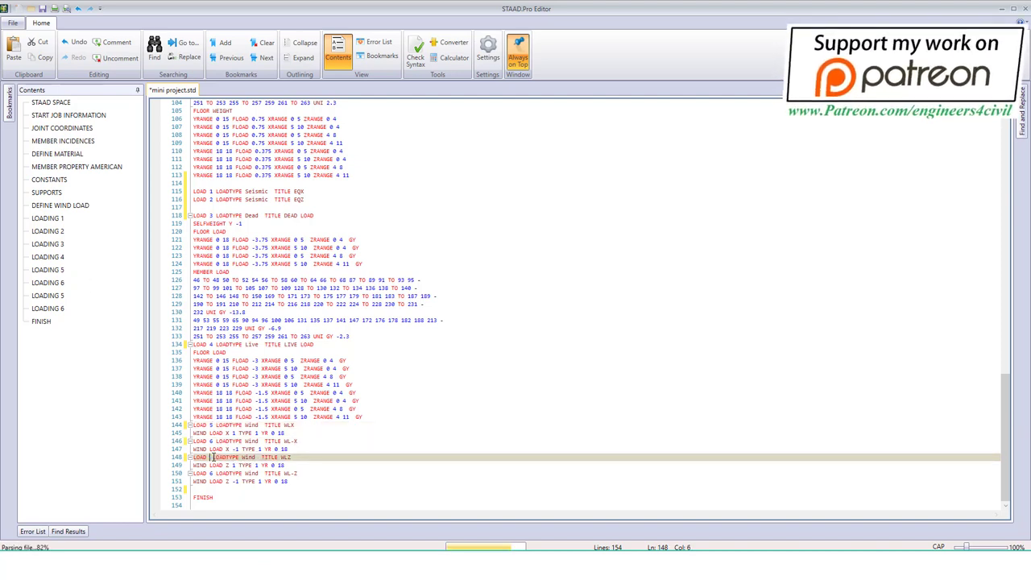
{"action": "type", "text": "7"}
{"action": "left_click", "coordinate": [211, 473]}
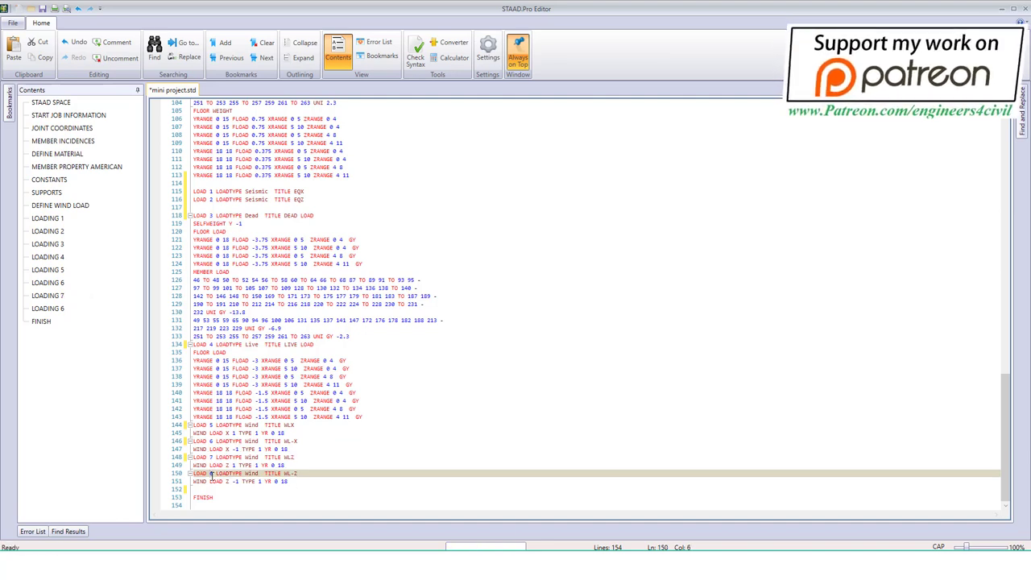
{"action": "key", "text": "Delete"}
{"action": "type", "text": "8"}
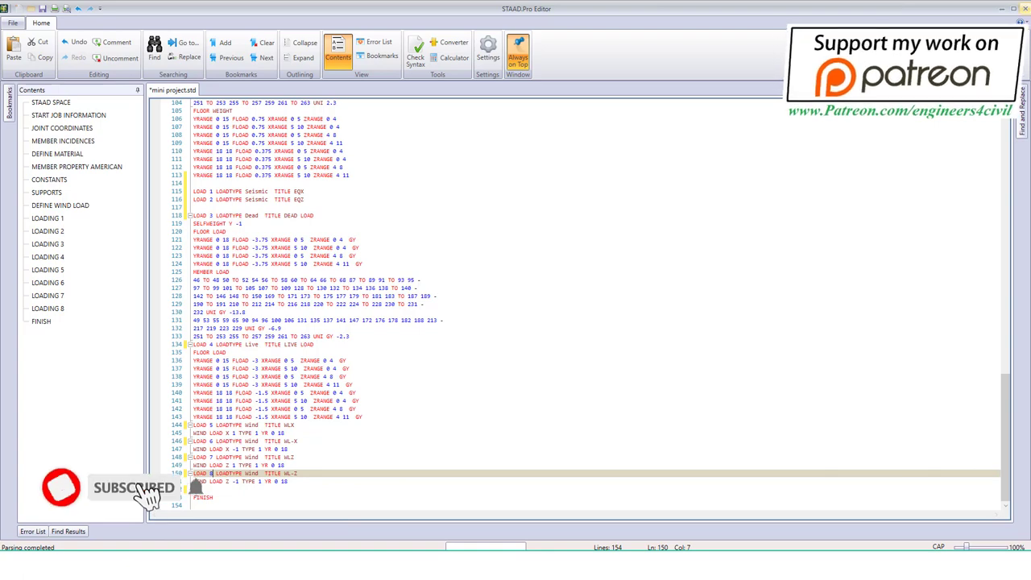
{"action": "left_click", "coordinate": [1025, 21]}
Step: Save the renumbered file and add a 1893 seismic load (X, factor 1) to case 1 EQX
{"action": "left_click", "coordinate": [476, 322]}
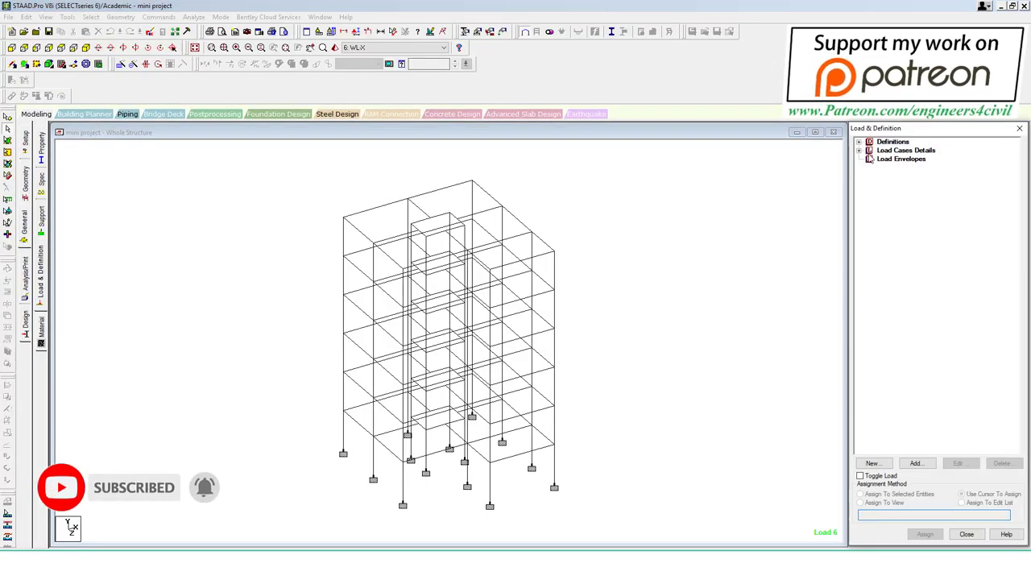
{"action": "left_click", "coordinate": [858, 151]}
{"action": "left_click", "coordinate": [897, 159]}
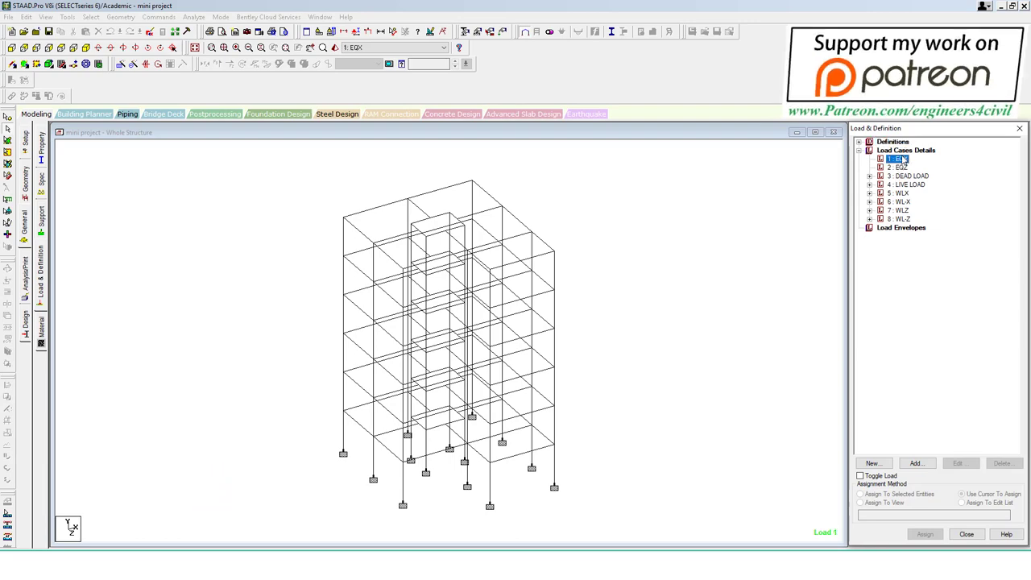
{"action": "left_click", "coordinate": [917, 464]}
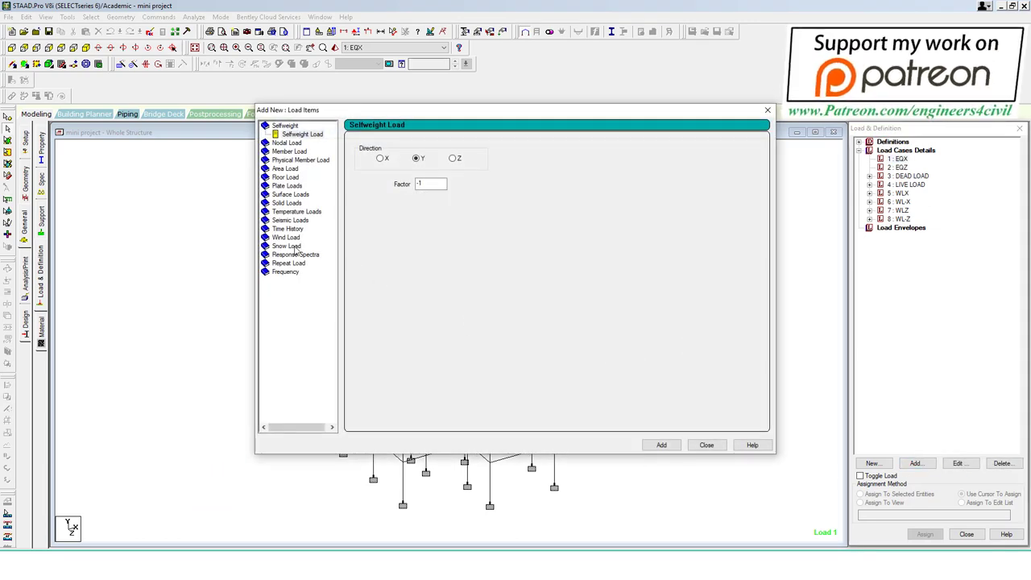
{"action": "left_click", "coordinate": [289, 220]}
{"action": "left_click", "coordinate": [304, 219]}
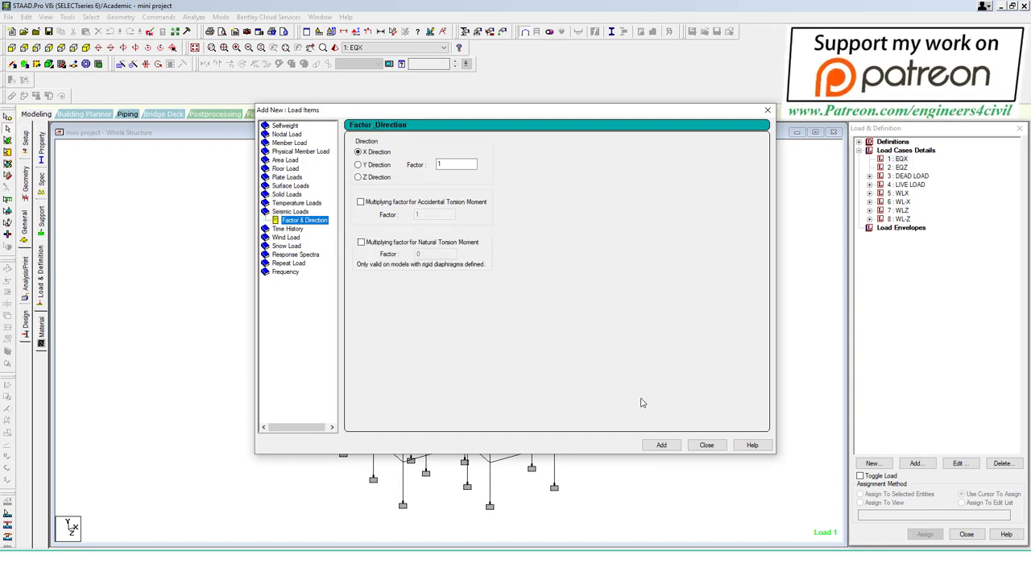
{"action": "left_click", "coordinate": [662, 446]}
{"action": "left_click", "coordinate": [706, 445]}
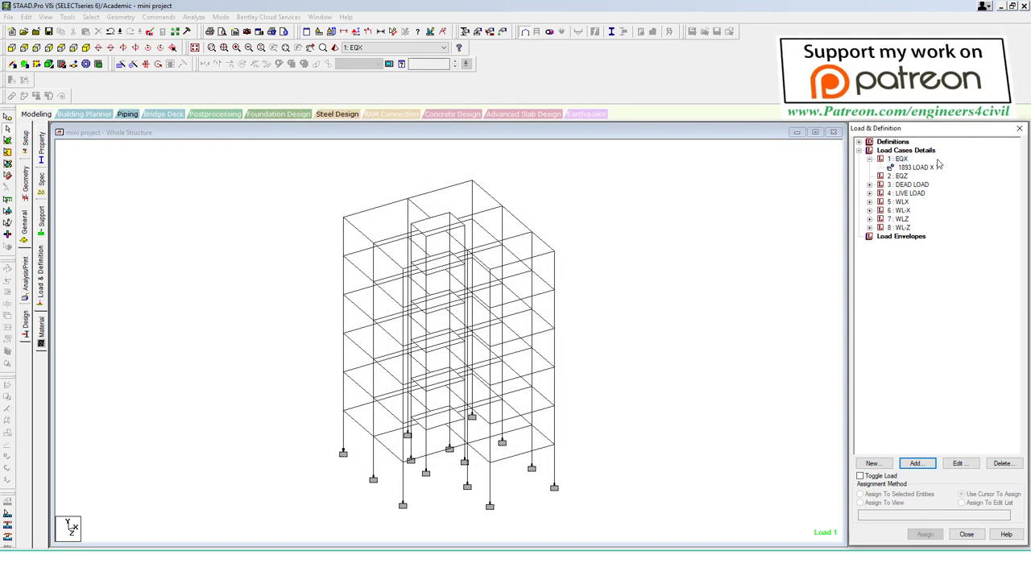
Step: Add the same 1893 seismic factor-and-direction load item to case 2 EQZ
{"action": "left_click", "coordinate": [899, 177]}
{"action": "left_click", "coordinate": [916, 463]}
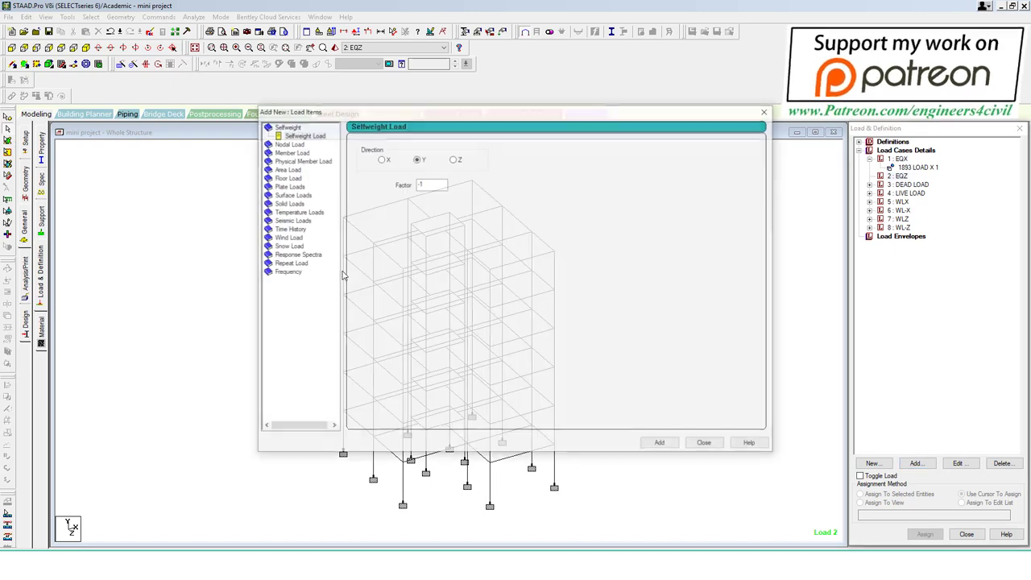
{"action": "left_click", "coordinate": [290, 211]}
{"action": "left_click", "coordinate": [304, 220]}
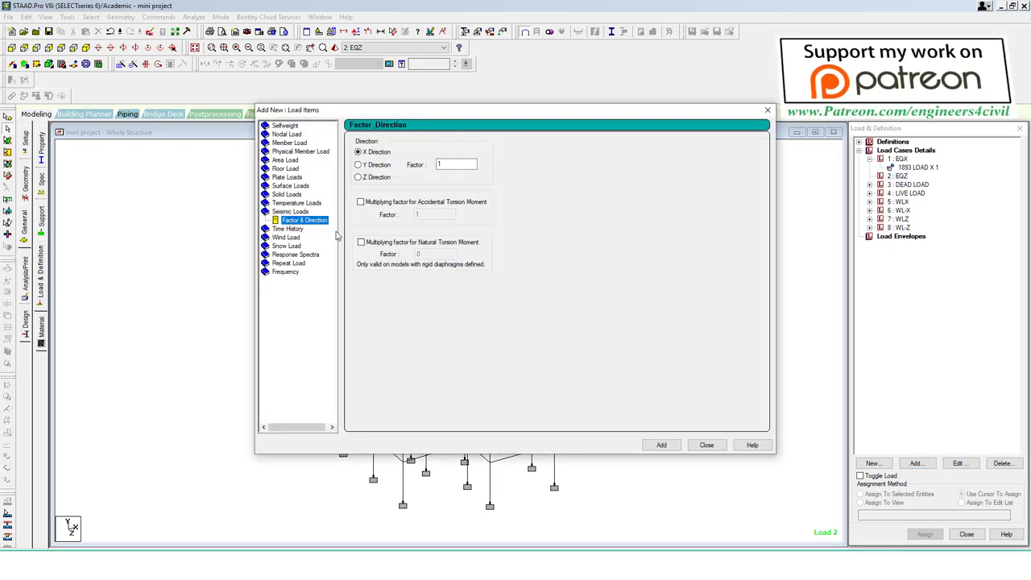
{"action": "left_click", "coordinate": [662, 445]}
{"action": "left_click", "coordinate": [706, 445]}
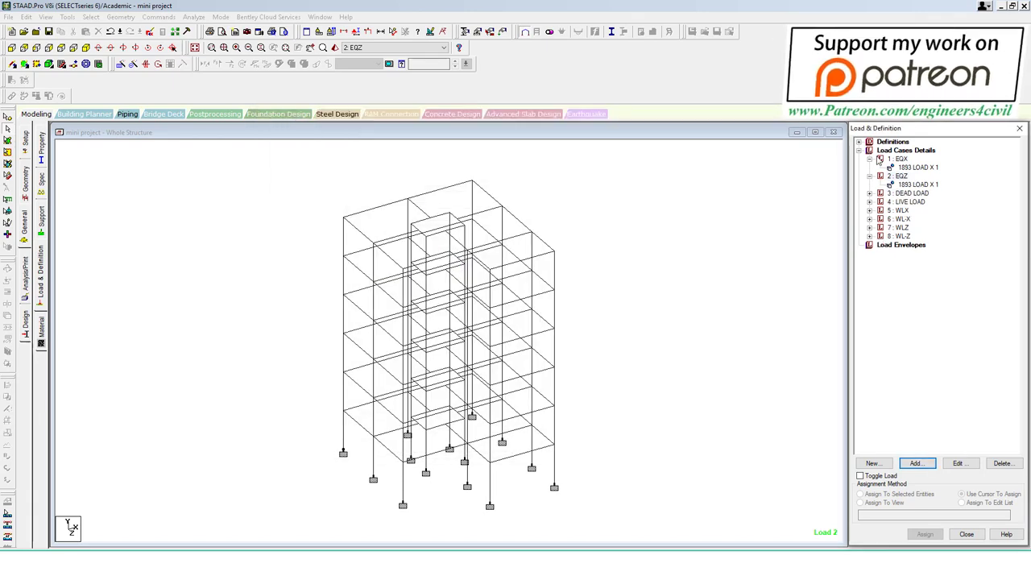
{"action": "left_click", "coordinate": [870, 158]}
{"action": "left_click", "coordinate": [870, 168]}
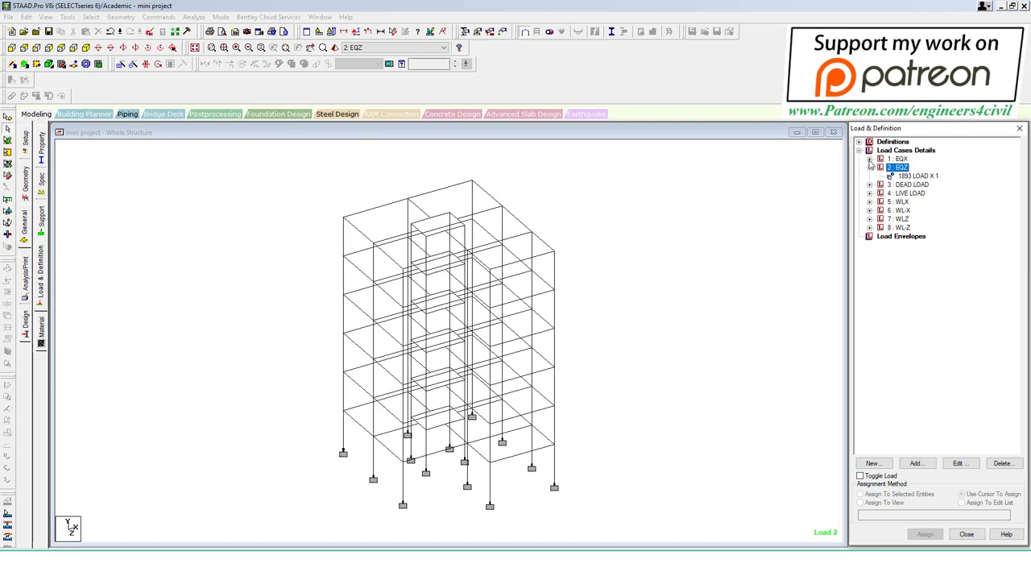
{"action": "left_click", "coordinate": [26, 290]}
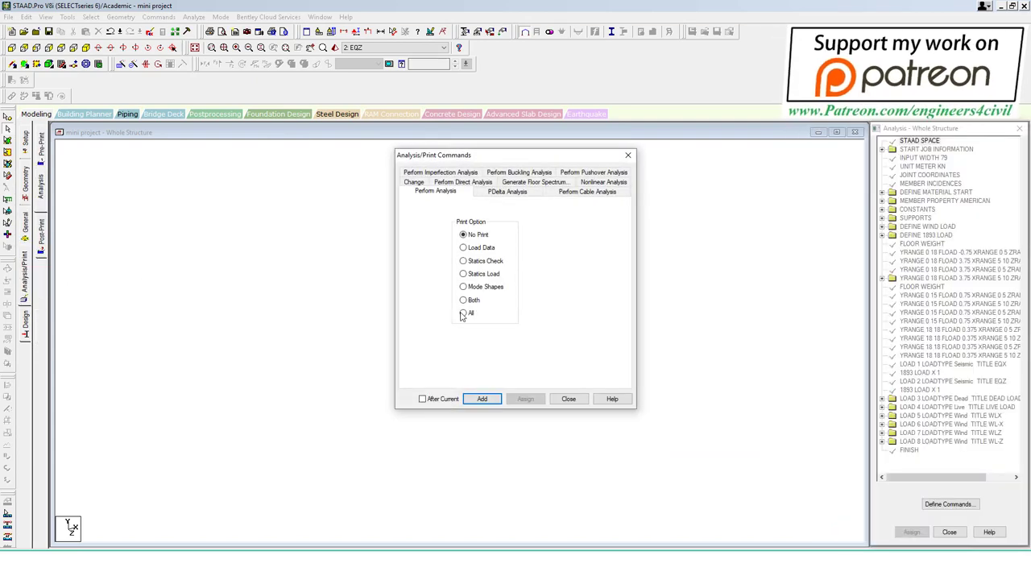
Step: Add PERFORM ANALYSIS PRINT ALL, then save the model and run the analysis
{"action": "left_click", "coordinate": [482, 398]}
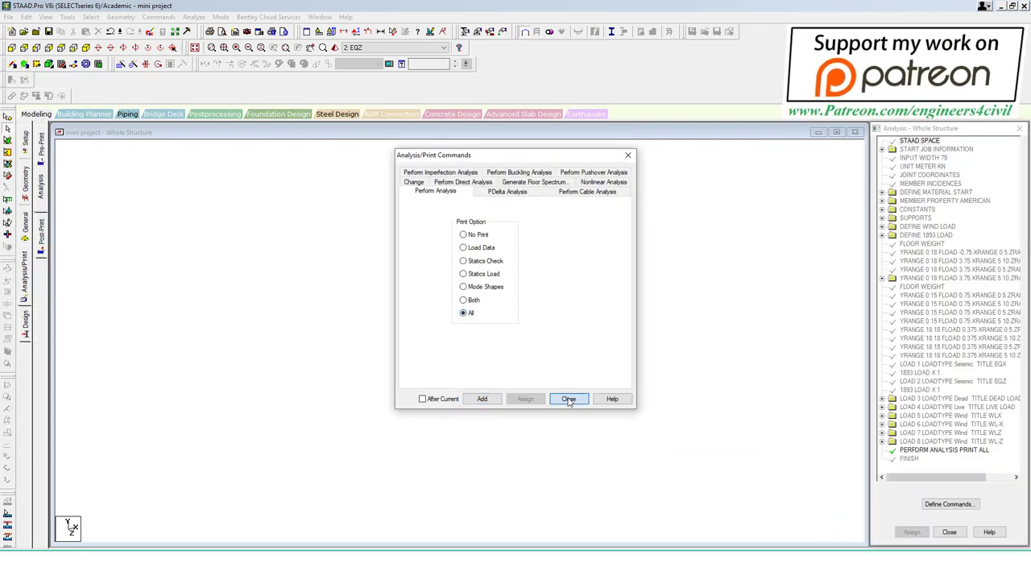
{"action": "left_click", "coordinate": [568, 398]}
{"action": "left_click", "coordinate": [198, 17]}
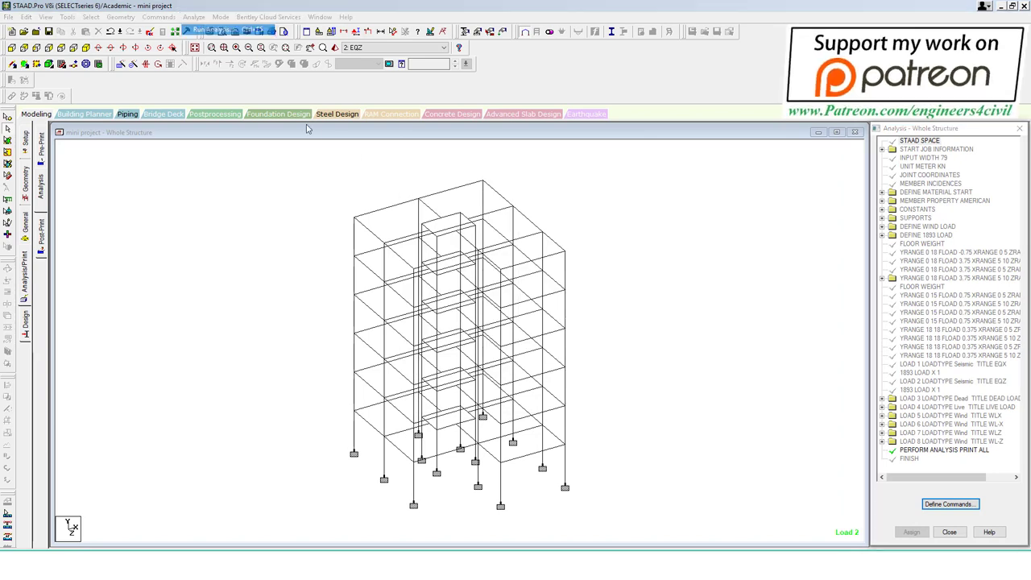
{"action": "left_click", "coordinate": [217, 29]}
{"action": "left_click", "coordinate": [450, 298]}
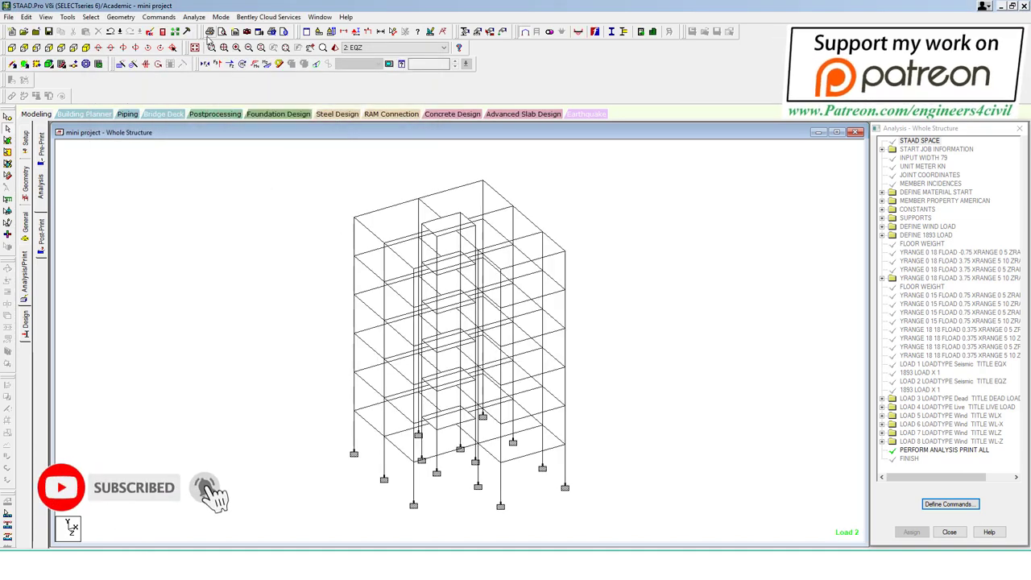
Step: Open the analysis output report and find the seismic lateral load table
{"action": "left_click", "coordinate": [164, 32]}
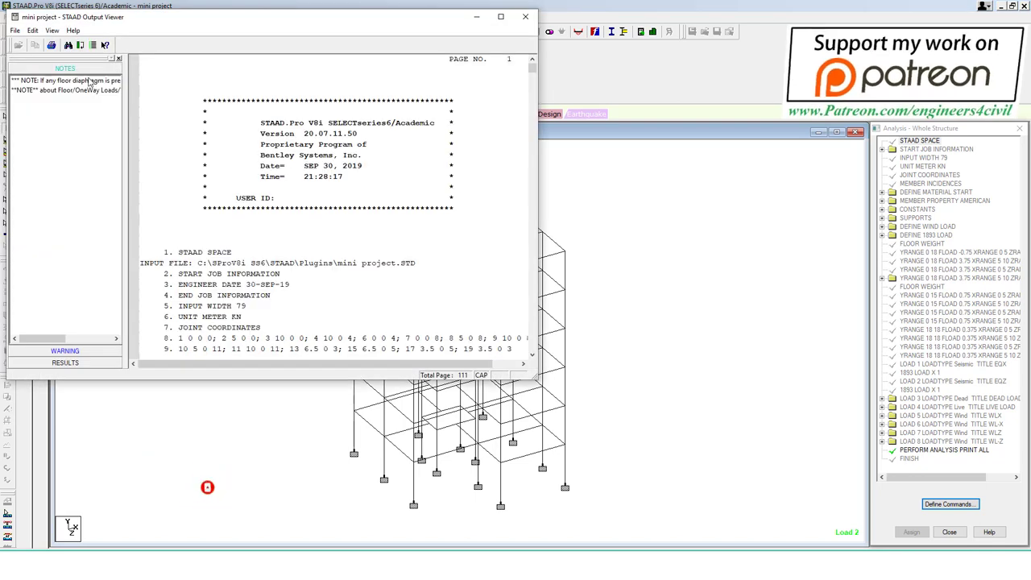
{"action": "left_click", "coordinate": [73, 46]}
{"action": "type", "text": "LAT"}
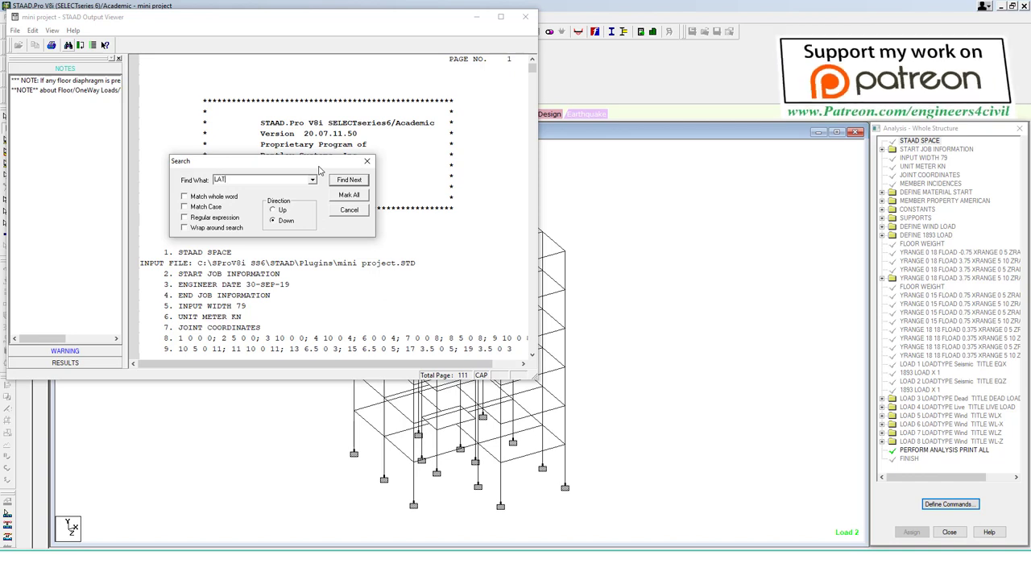
{"action": "key", "text": "Return"}
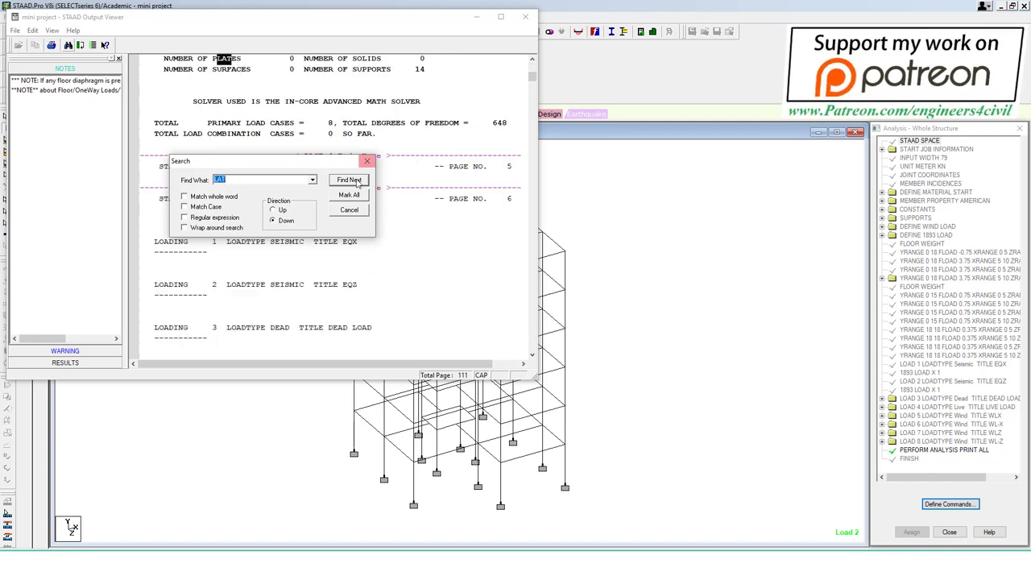
{"action": "left_click", "coordinate": [357, 180]}
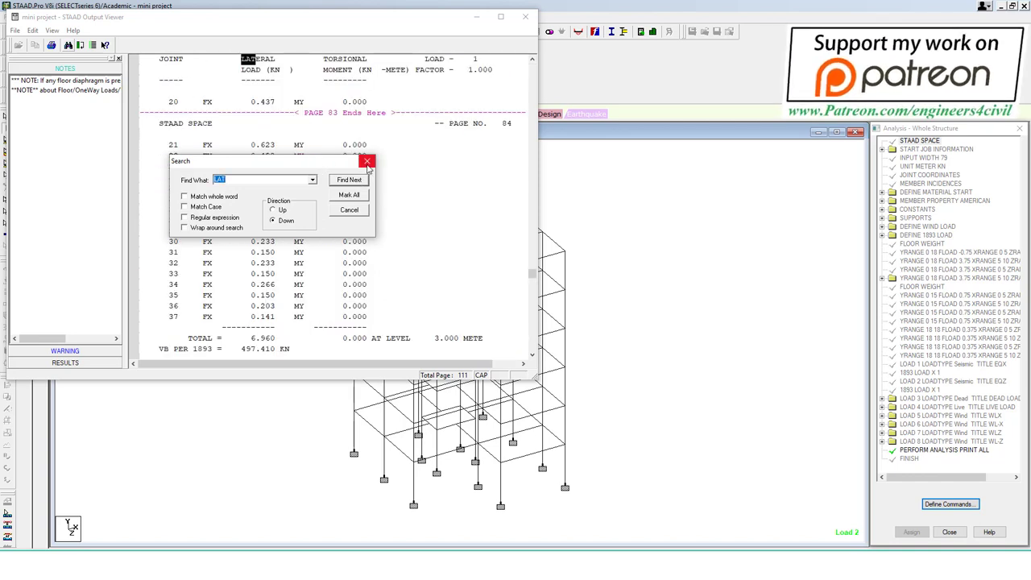
{"action": "left_click", "coordinate": [367, 161]}
{"action": "scroll", "coordinate": [382, 192], "scroll_direction": "down", "scroll_amount": 4}
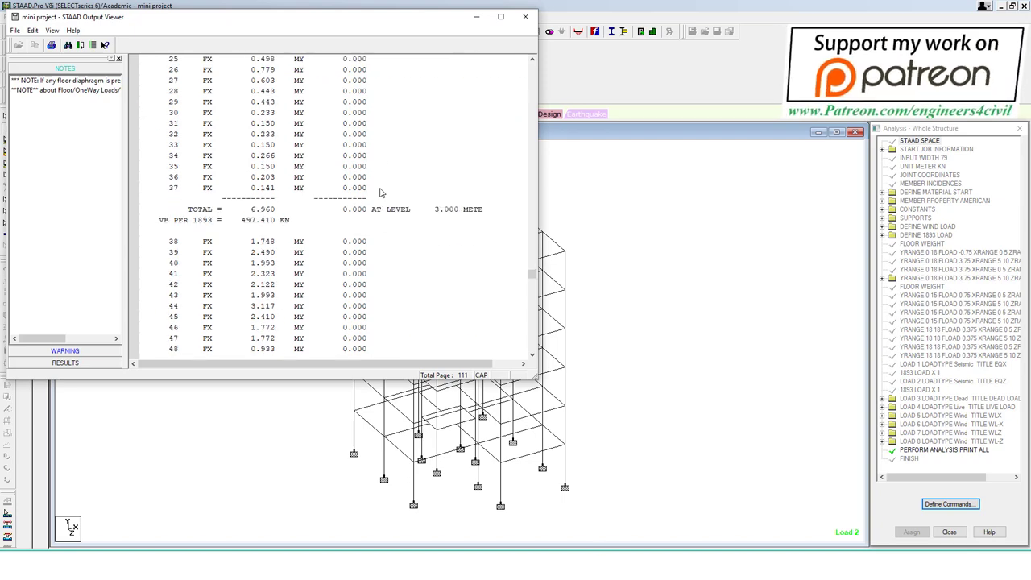
{"action": "left_click", "coordinate": [497, 16]}
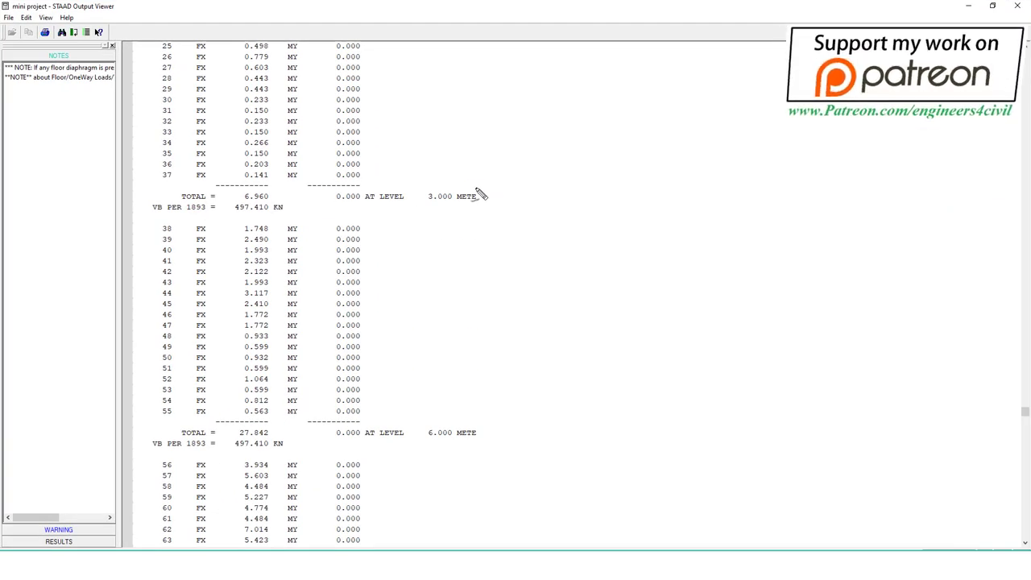
Step: Mark the storey lateral load totals and 497.410 kN base shear, then close the report
{"action": "left_click_drag", "start_coordinate": [489, 190], "coordinate": [528, 168]}
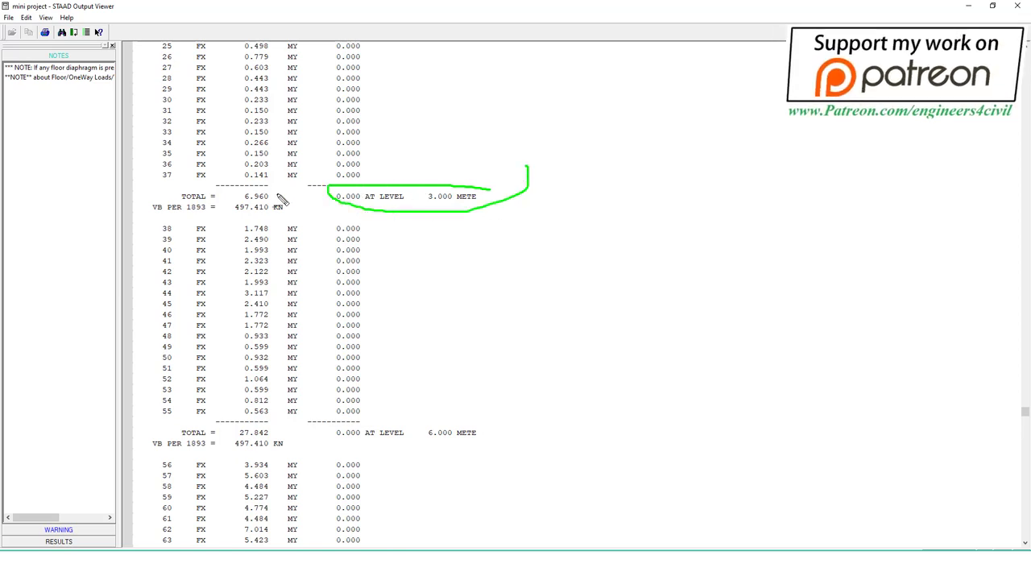
{"action": "left_click_drag", "start_coordinate": [273, 194], "coordinate": [301, 177]}
{"action": "left_click_drag", "start_coordinate": [203, 219], "coordinate": [306, 230]}
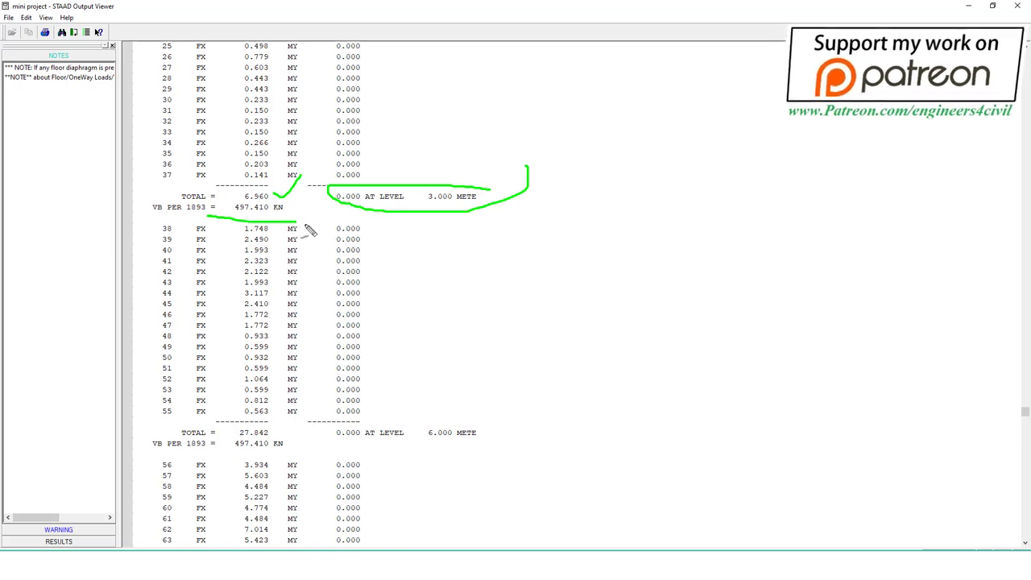
{"action": "mouse_move", "coordinate": [523, 422]}
{"action": "left_mouse_down"}
{"action": "mouse_move", "coordinate": [371, 420]}
{"action": "mouse_move", "coordinate": [502, 440]}
{"action": "mouse_move", "coordinate": [529, 396]}
{"action": "left_mouse_up"}
{"action": "left_click_drag", "start_coordinate": [272, 433], "coordinate": [386, 348]}
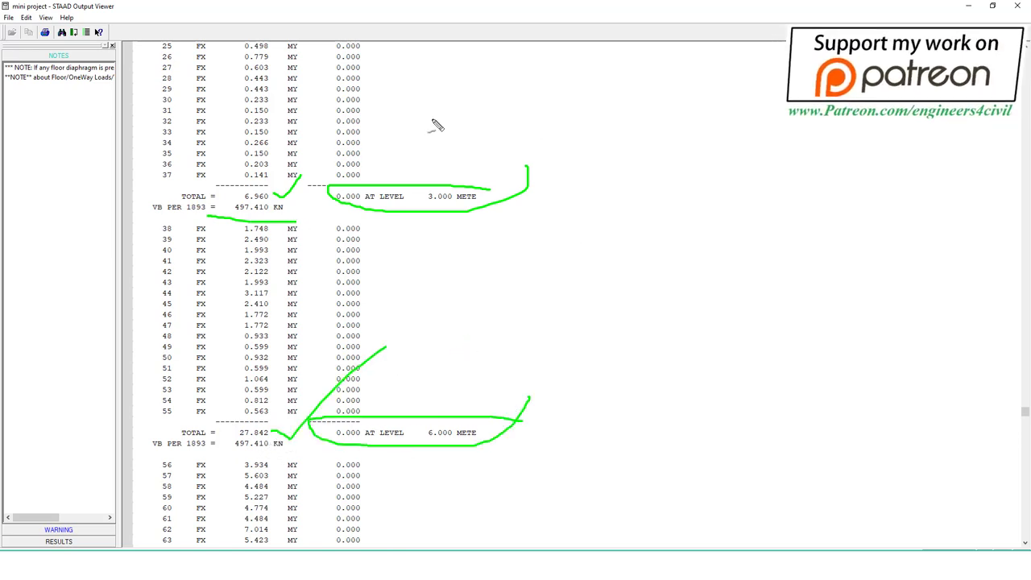
{"action": "key", "text": "Escape"}
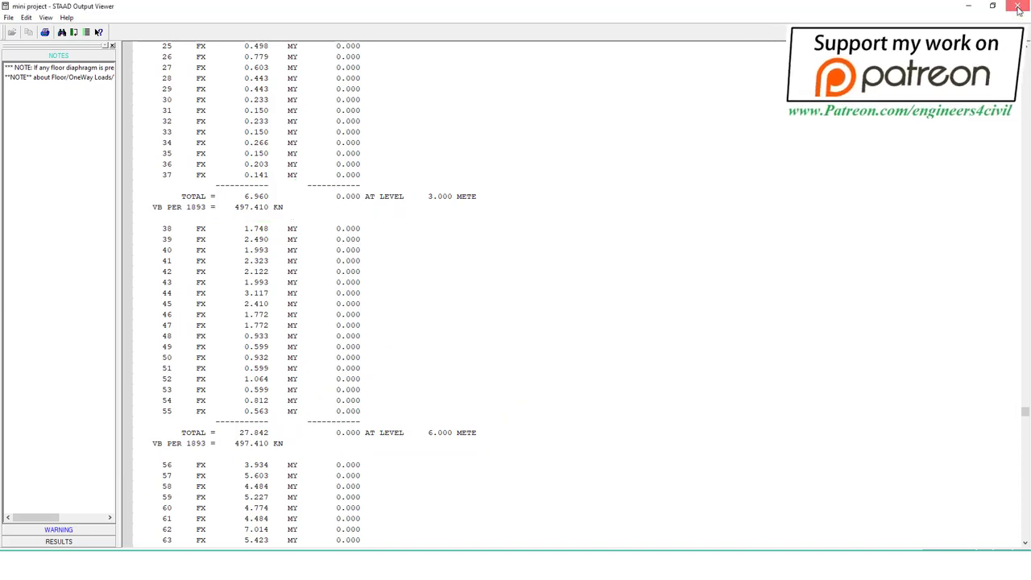
{"action": "left_click", "coordinate": [1018, 8]}
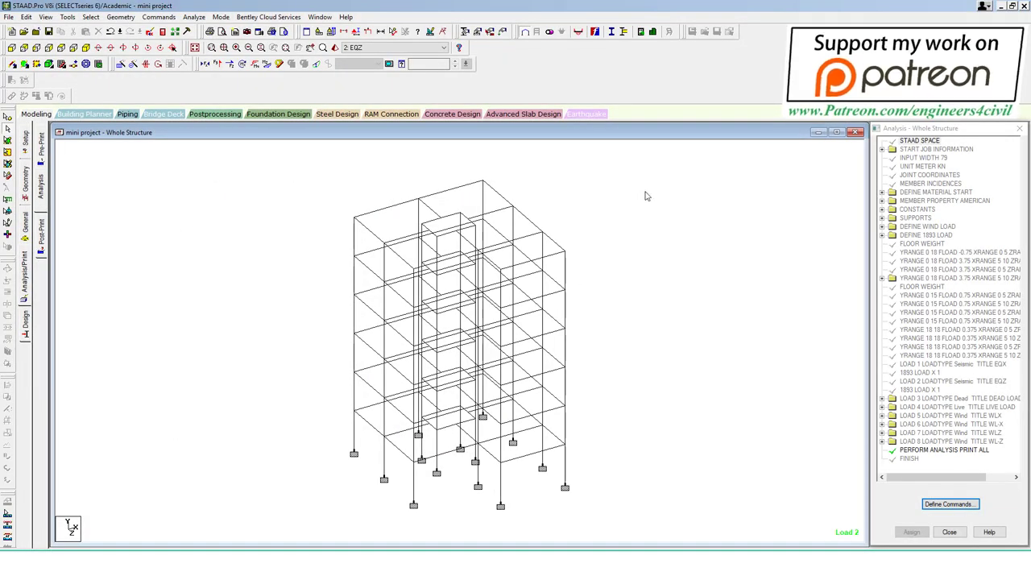
Step: Select the Load Cases Details group in Load & Definition to add a new item
{"action": "left_click", "coordinate": [27, 228]}
{"action": "left_click", "coordinate": [40, 281]}
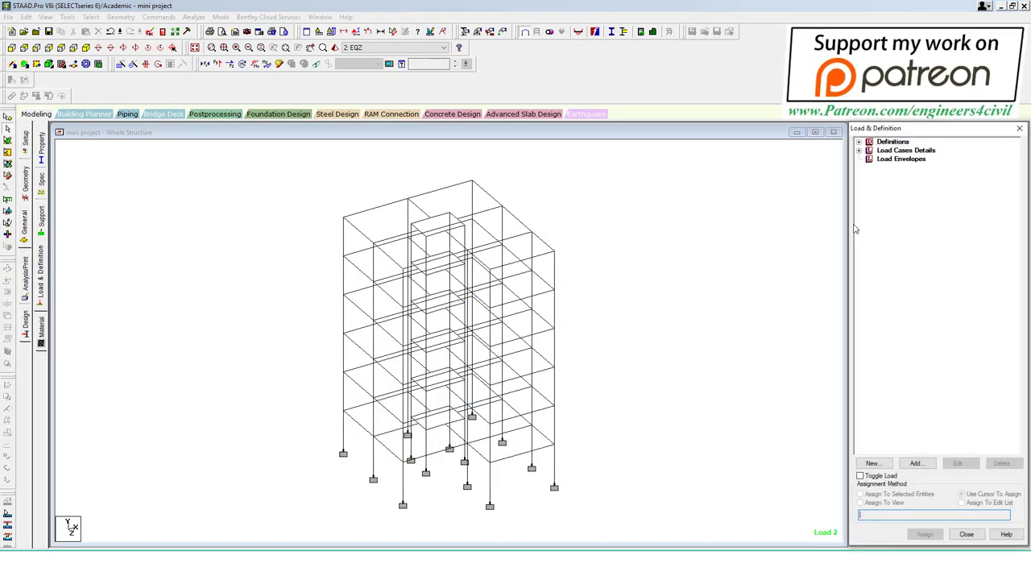
{"action": "left_click", "coordinate": [860, 155]}
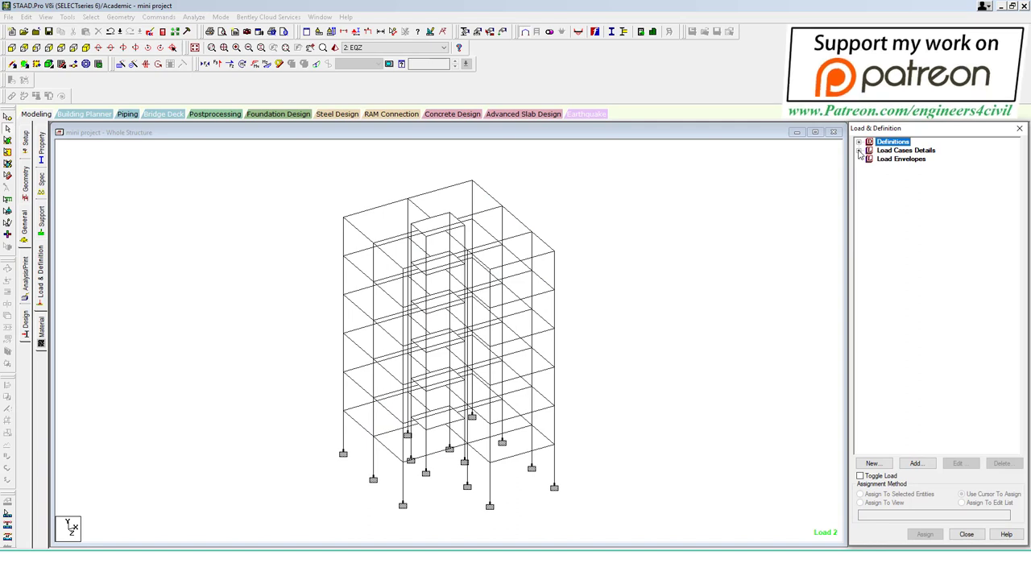
{"action": "left_click", "coordinate": [859, 150]}
{"action": "left_click", "coordinate": [896, 151]}
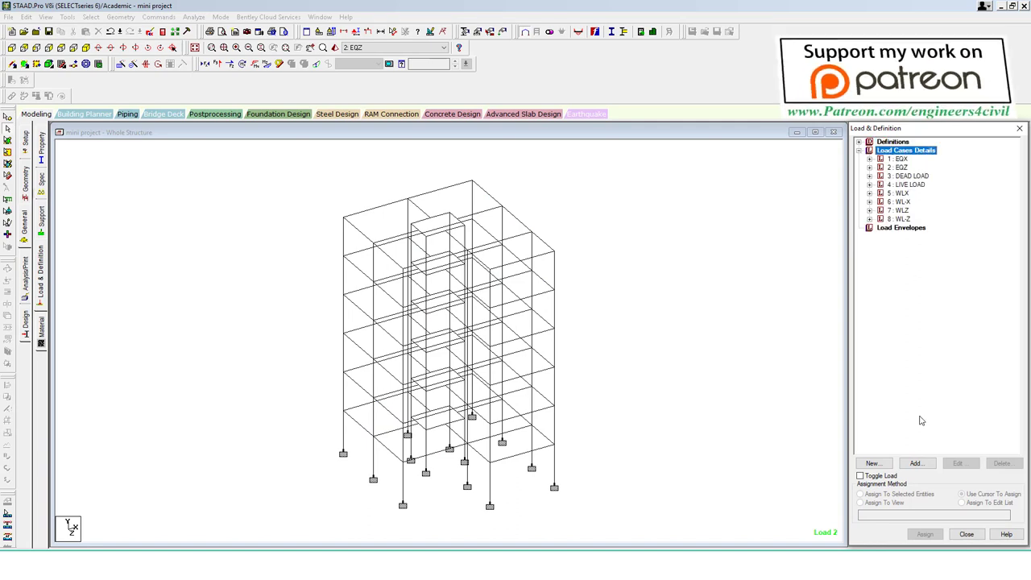
{"action": "left_click", "coordinate": [919, 464]}
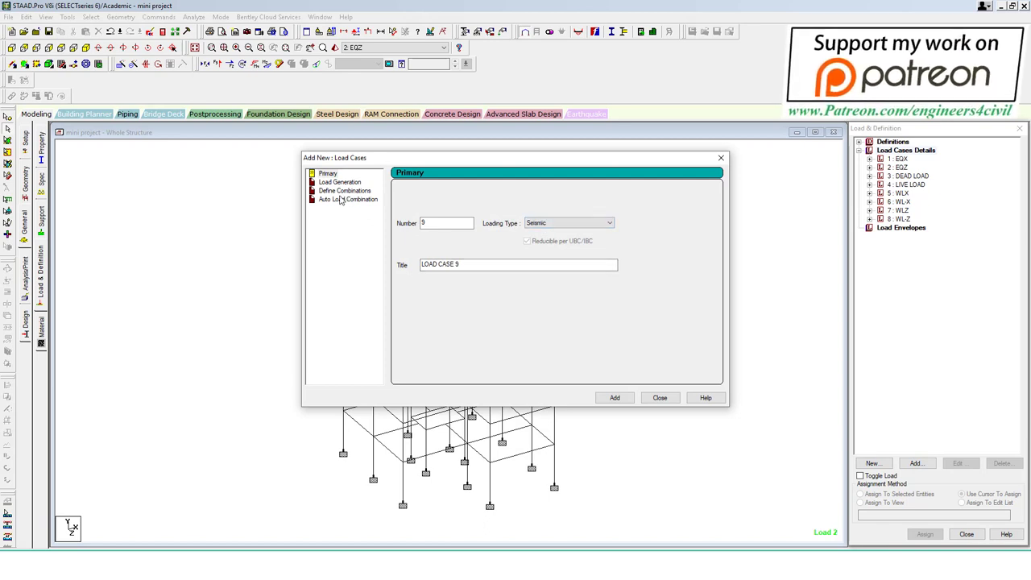
Step: Auto-generate Indian Code load combinations and add them as cases 9–37, keeping existing results
{"action": "left_click", "coordinate": [341, 202]}
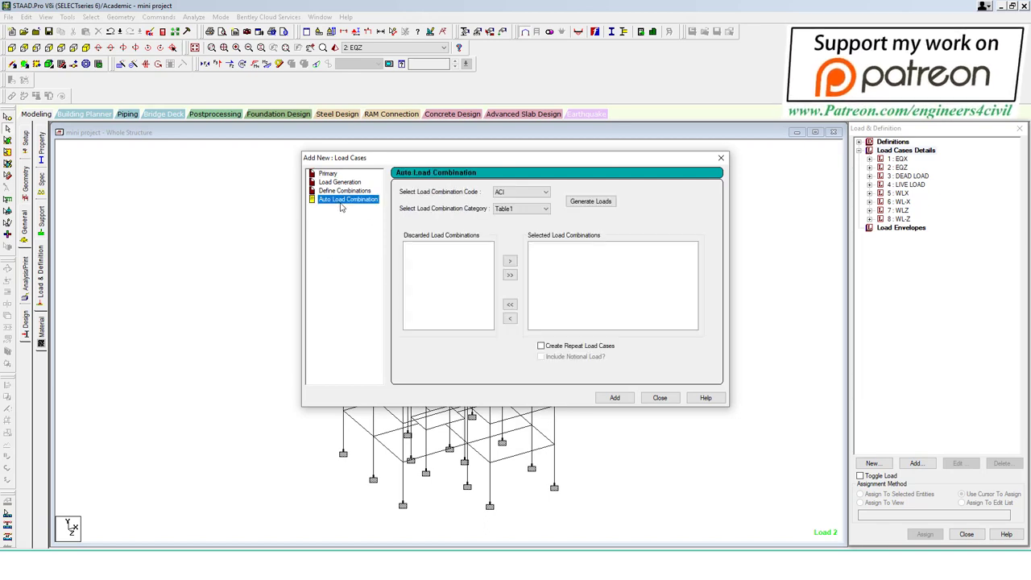
{"action": "left_click", "coordinate": [544, 193]}
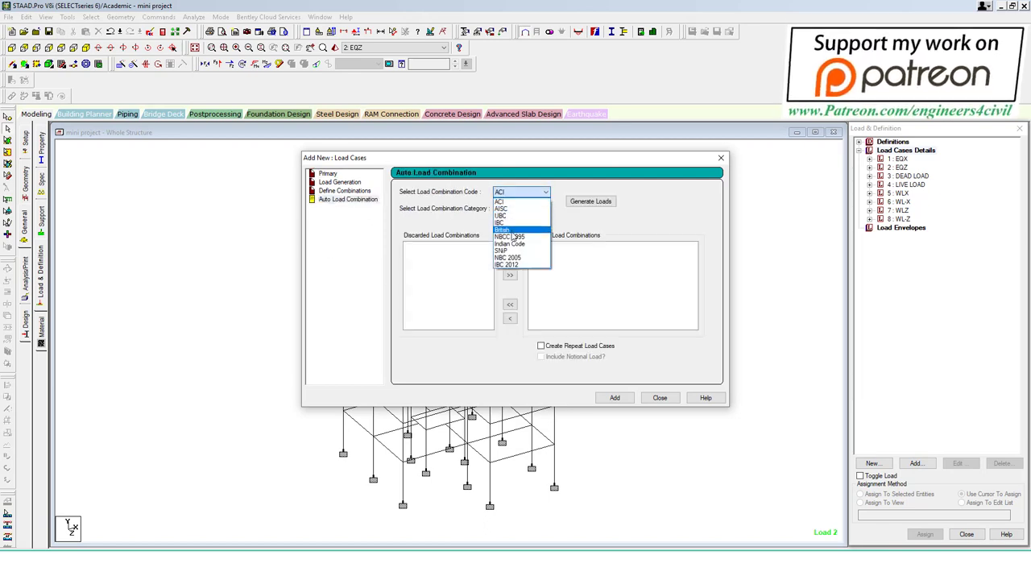
{"action": "left_click", "coordinate": [512, 245]}
{"action": "left_click", "coordinate": [590, 201]}
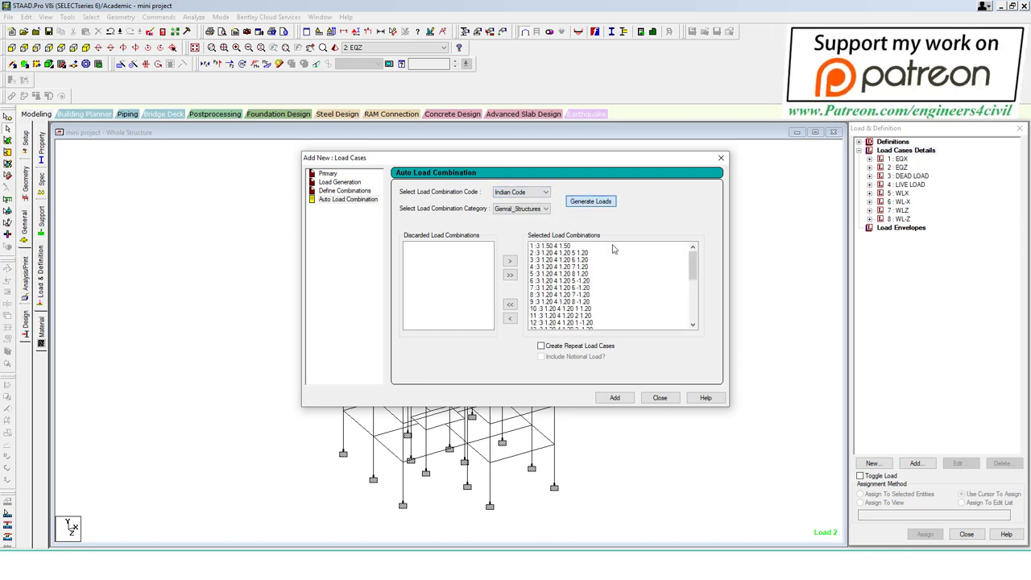
{"action": "scroll", "coordinate": [637, 276], "scroll_direction": "down", "scroll_amount": 3}
{"action": "scroll", "coordinate": [642, 276], "scroll_direction": "down", "scroll_amount": 2}
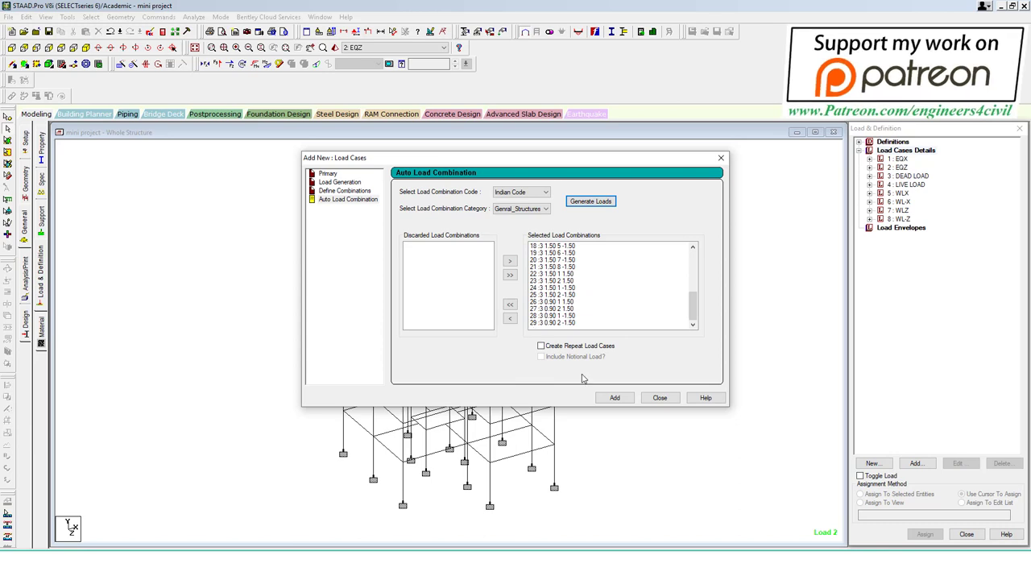
{"action": "left_click", "coordinate": [617, 397]}
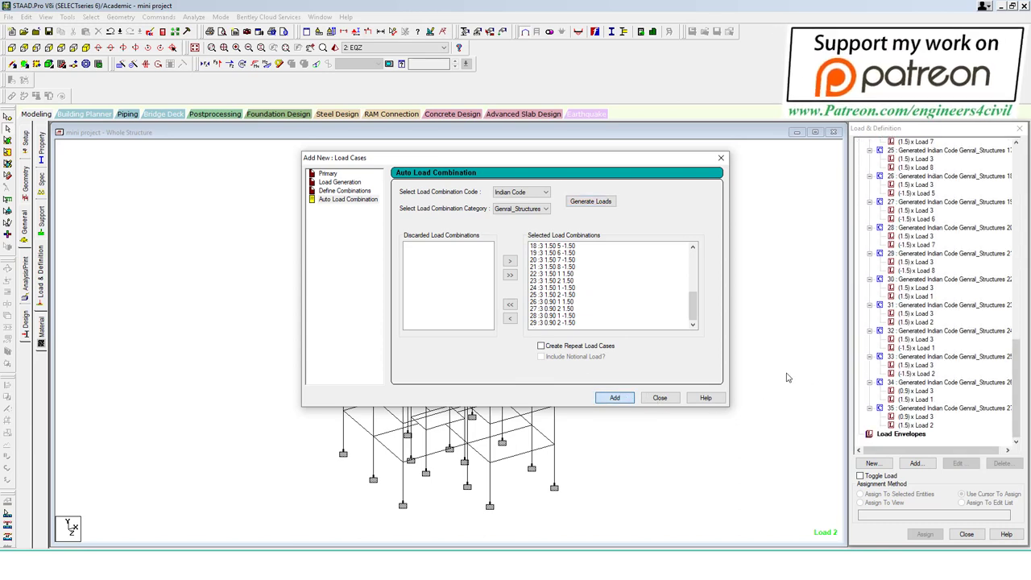
{"action": "left_click", "coordinate": [659, 398]}
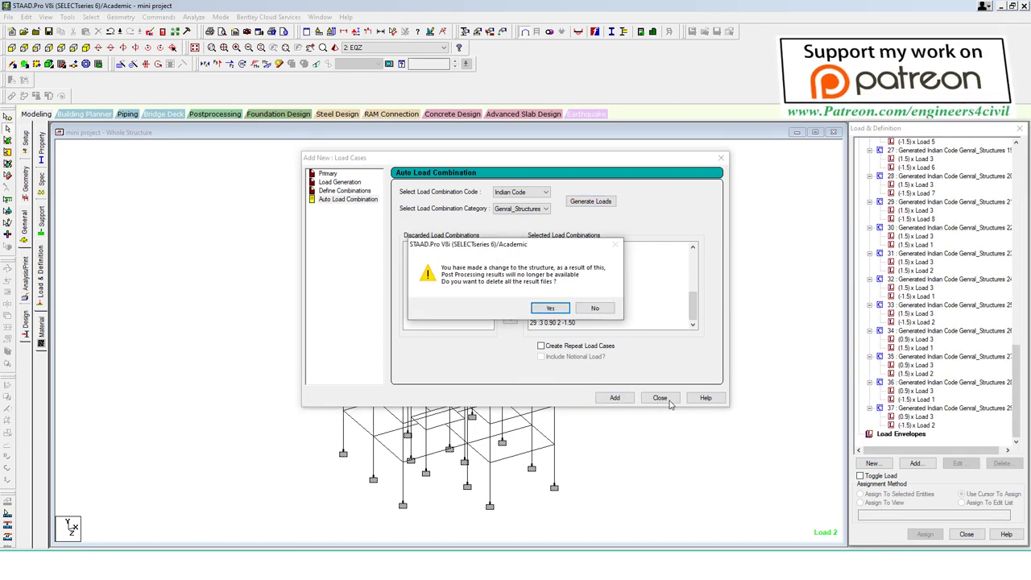
{"action": "left_click", "coordinate": [597, 310]}
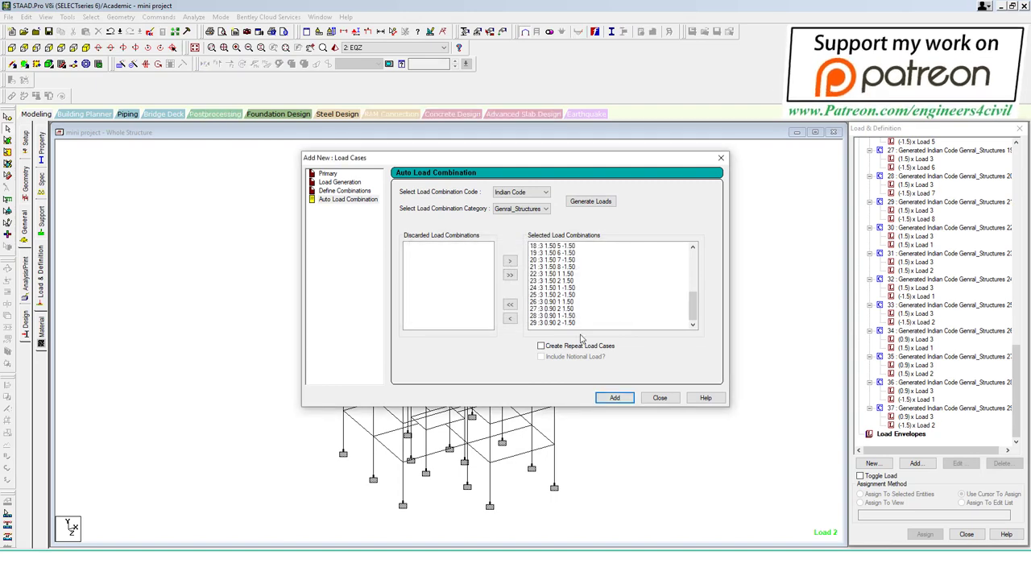
{"action": "left_click", "coordinate": [659, 398]}
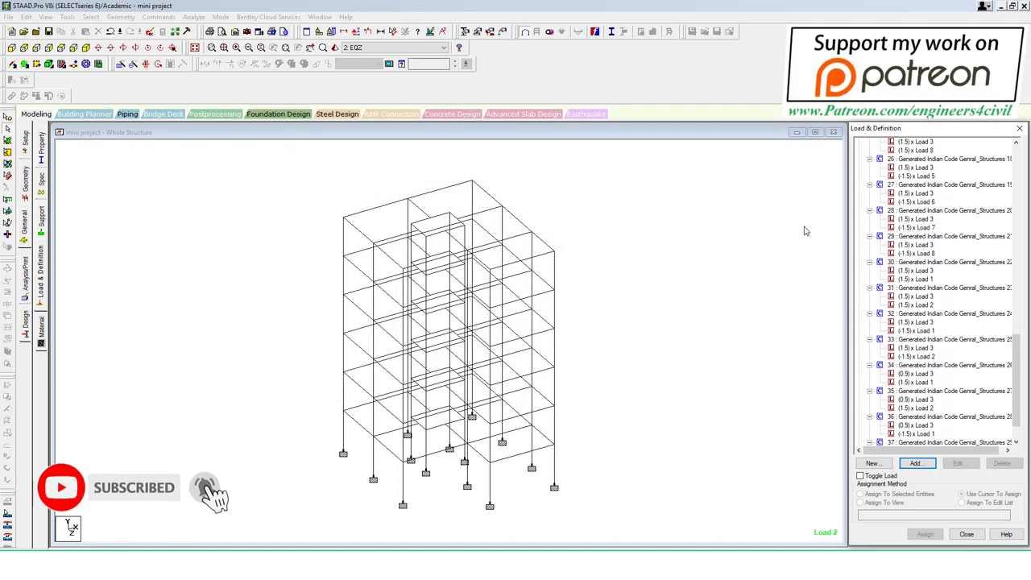
{"action": "left_click", "coordinate": [947, 263]}
{"action": "left_click_drag", "start_coordinate": [1017, 359], "coordinate": [1021, 127]}
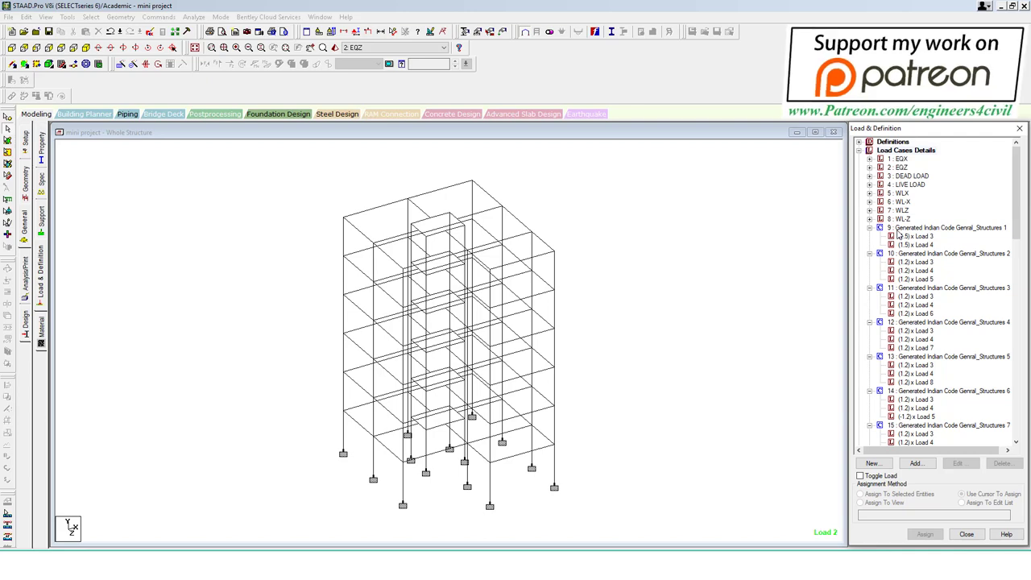
Step: Open load combination 9 in the combination editor
{"action": "double_click", "coordinate": [910, 231]}
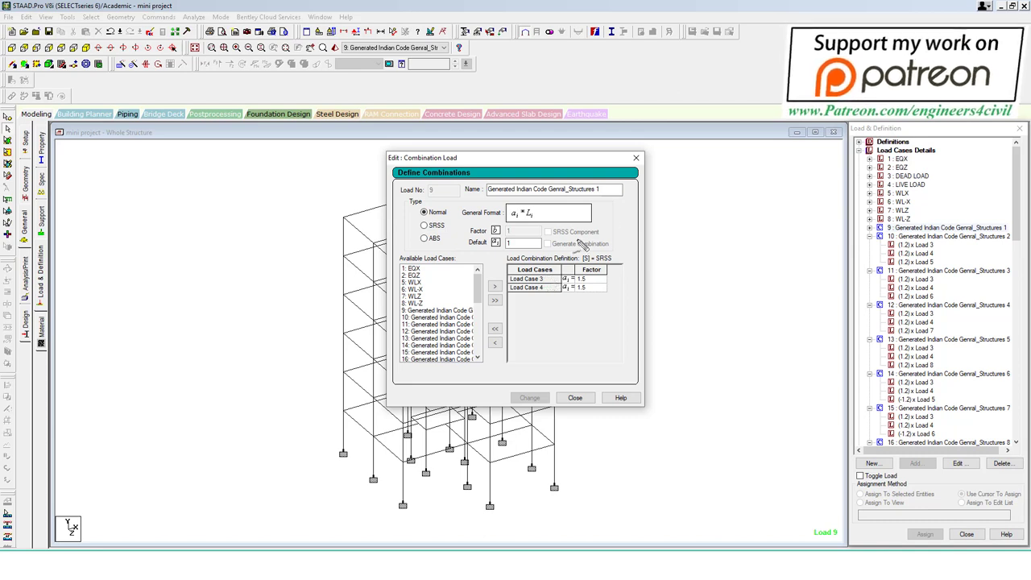
{"action": "mouse_move", "coordinate": [628, 206]}
{"action": "left_mouse_down"}
{"action": "mouse_move", "coordinate": [550, 280]}
{"action": "mouse_move", "coordinate": [716, 361]}
{"action": "left_mouse_up"}
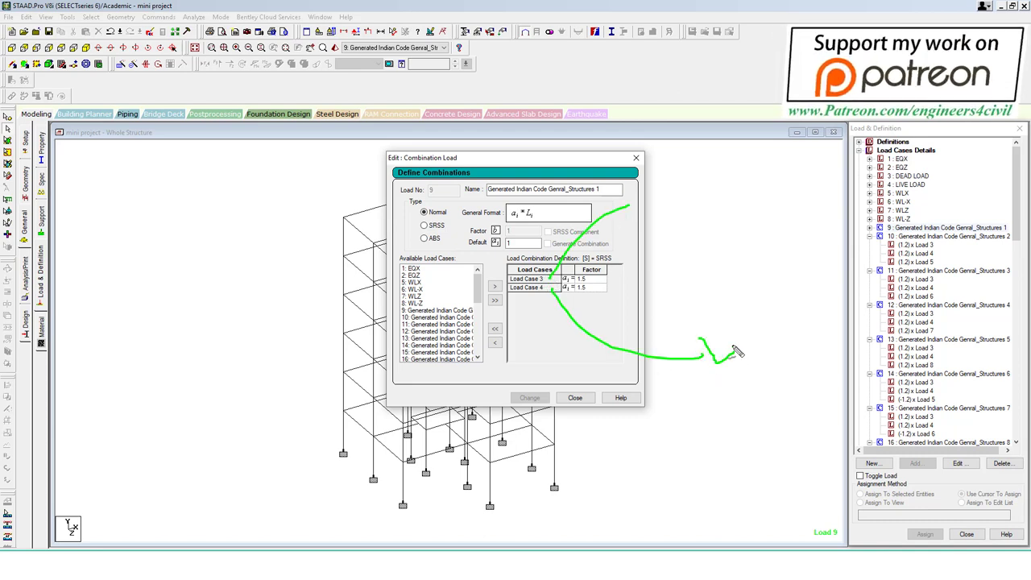
{"action": "left_click_drag", "start_coordinate": [728, 327], "coordinate": [813, 297]}
{"action": "mouse_move", "coordinate": [679, 204]}
{"action": "left_mouse_down"}
{"action": "mouse_move", "coordinate": [663, 179]}
{"action": "mouse_move", "coordinate": [681, 206]}
{"action": "left_mouse_up"}
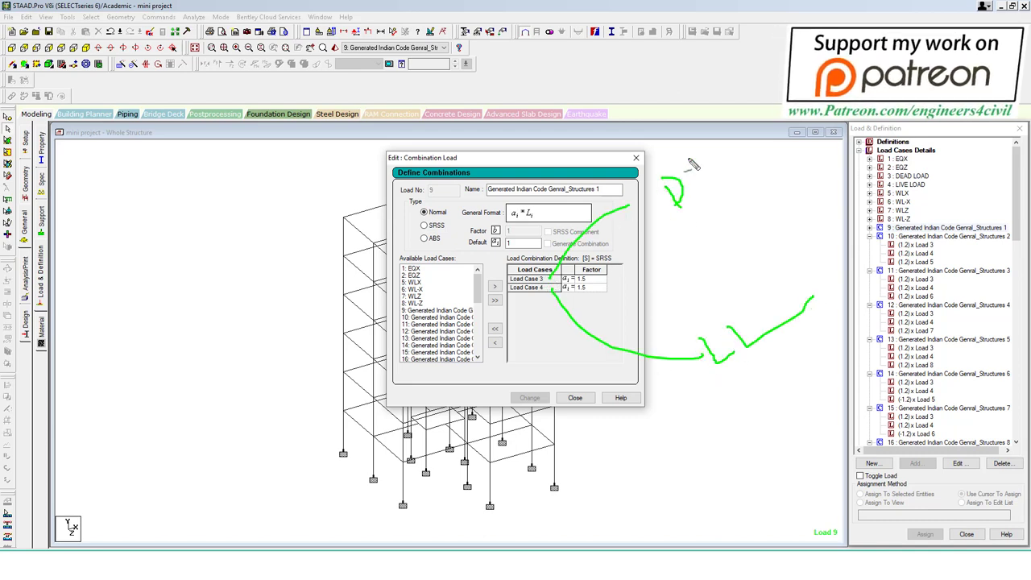
{"action": "left_click_drag", "start_coordinate": [691, 160], "coordinate": [736, 161]}
{"action": "left_click_drag", "start_coordinate": [83, 274], "coordinate": [107, 318]}
{"action": "mouse_move", "coordinate": [145, 260]}
{"action": "left_mouse_down"}
{"action": "mouse_move", "coordinate": [128, 279]}
{"action": "mouse_move", "coordinate": [140, 284]}
{"action": "mouse_move", "coordinate": [129, 300]}
{"action": "left_mouse_up"}
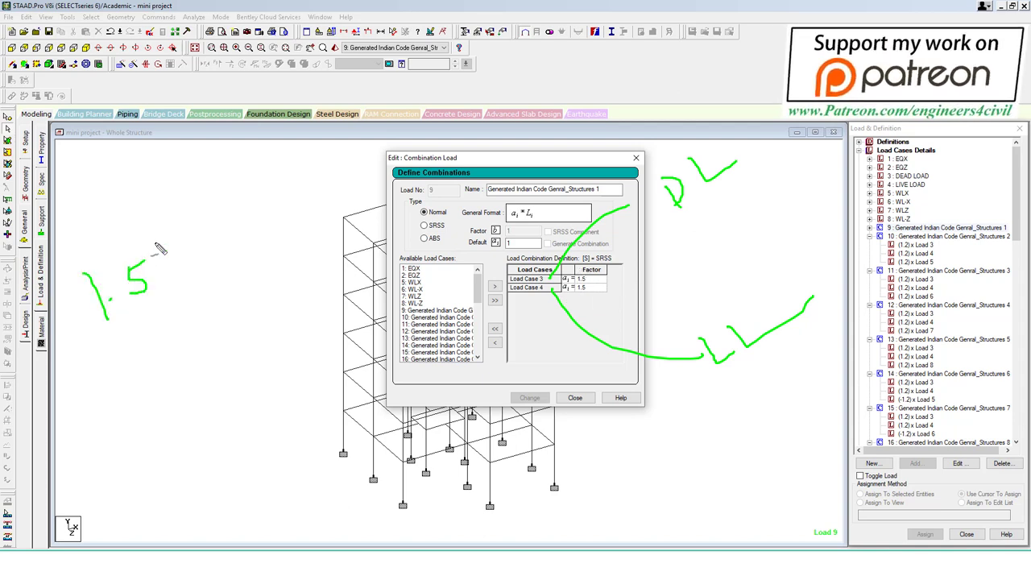
{"action": "mouse_move", "coordinate": [165, 246]}
{"action": "left_mouse_down"}
{"action": "mouse_move", "coordinate": [166, 284]}
{"action": "mouse_move", "coordinate": [185, 279]}
{"action": "left_mouse_up"}
{"action": "mouse_move", "coordinate": [205, 241]}
{"action": "left_mouse_down"}
{"action": "mouse_move", "coordinate": [254, 243]}
{"action": "mouse_move", "coordinate": [273, 200]}
{"action": "mouse_move", "coordinate": [278, 240]}
{"action": "left_mouse_up"}
{"action": "left_click_drag", "start_coordinate": [282, 202], "coordinate": [313, 206]}
{"action": "left_click_drag", "start_coordinate": [319, 135], "coordinate": [334, 149]}
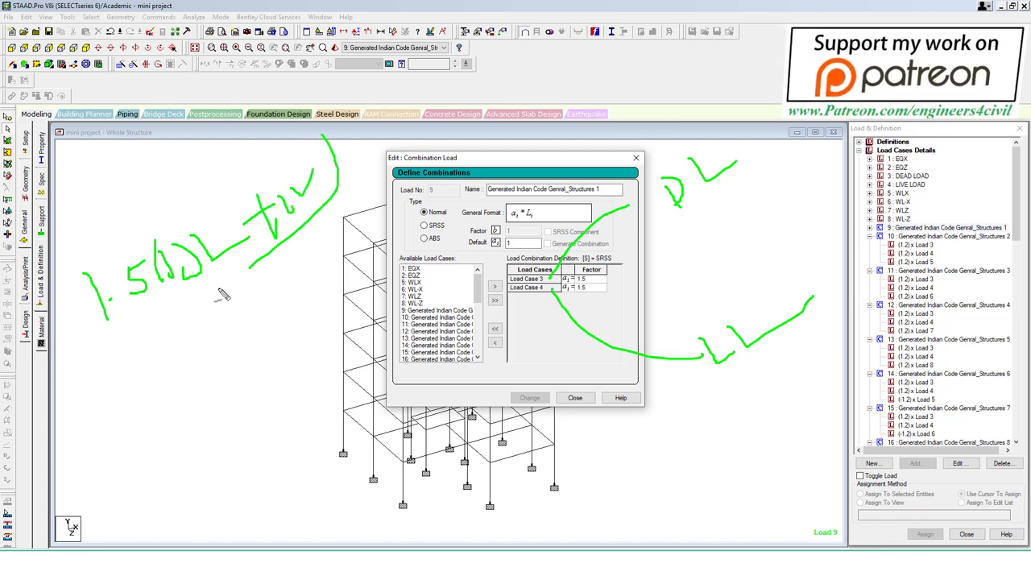
{"action": "key", "text": "Escape"}
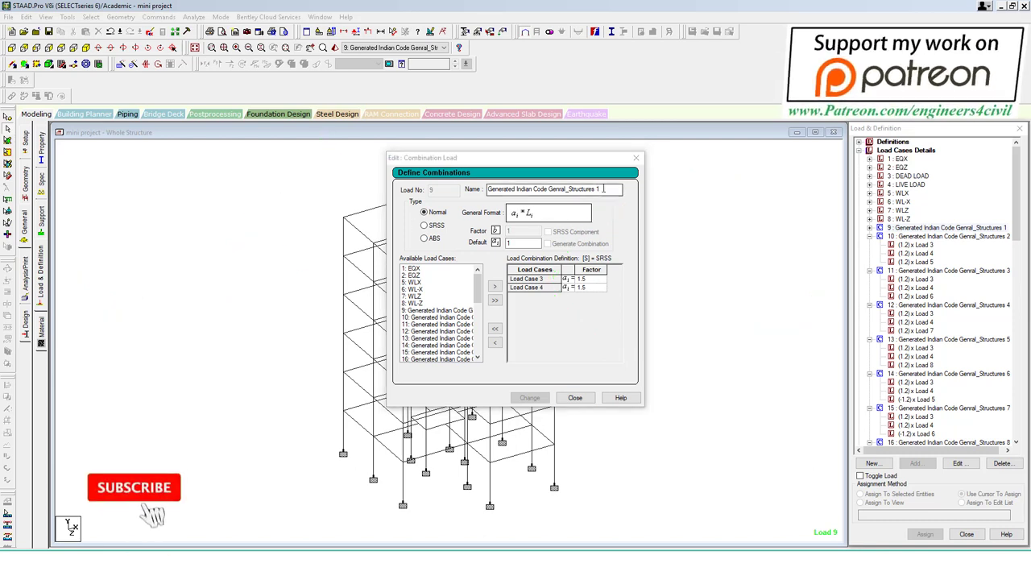
Step: Name load combination 9 '1.5(DL+LL)' and apply it
{"action": "type", "text": "1.5"}
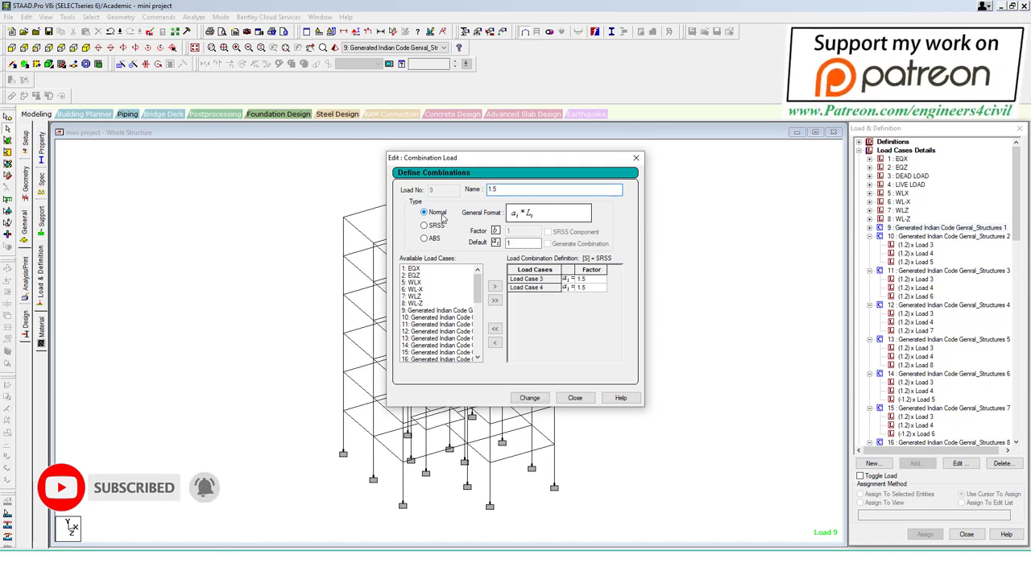
{"action": "type", "text": "(DL+LL"}
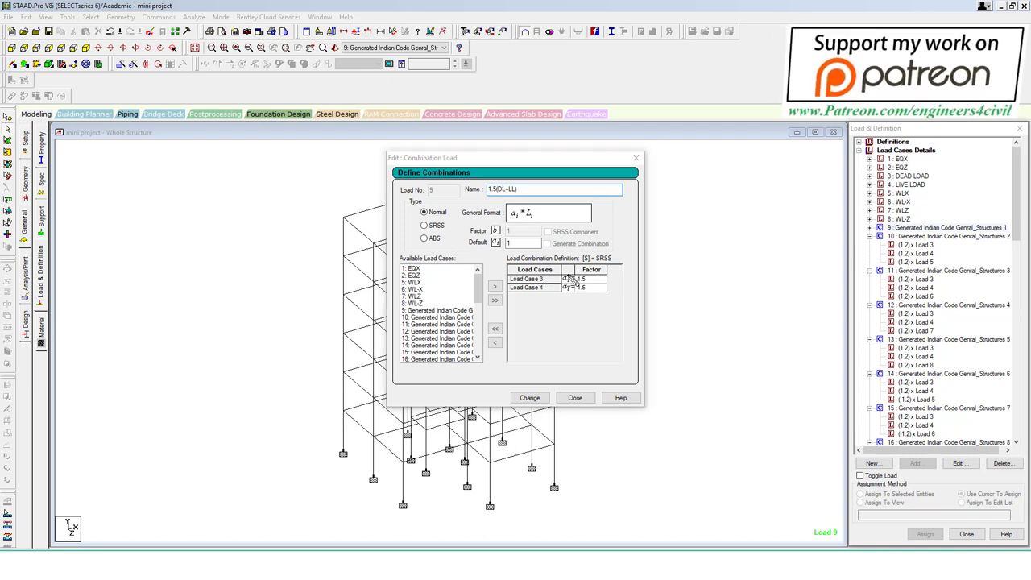
{"action": "left_click_drag", "start_coordinate": [600, 257], "coordinate": [600, 260]}
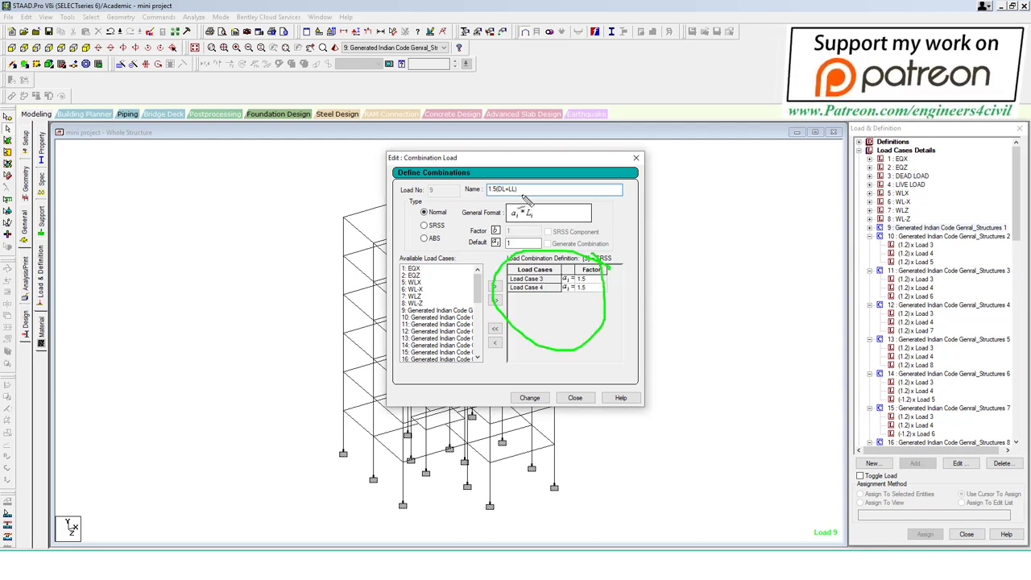
{"action": "left_click", "coordinate": [529, 398]}
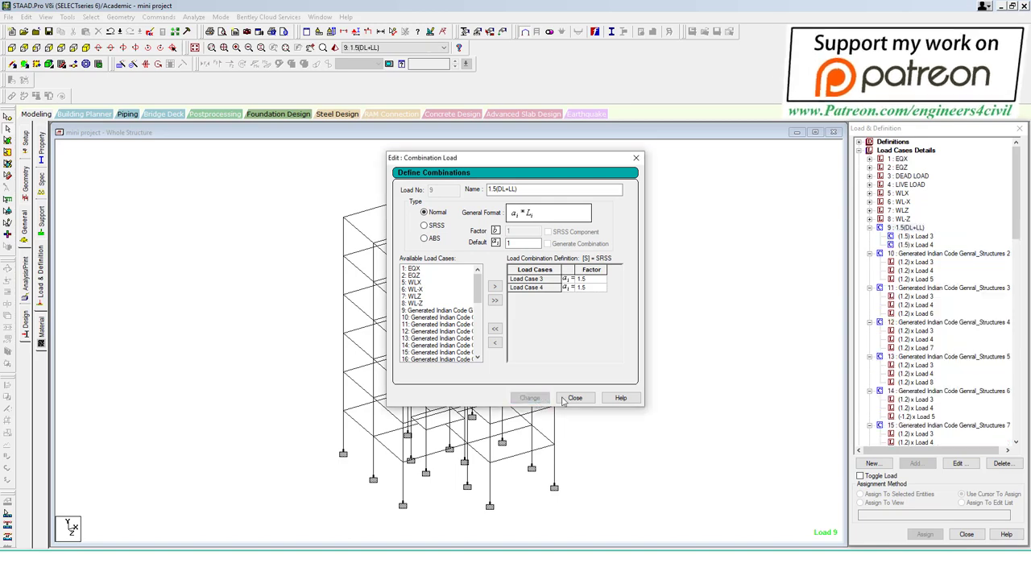
{"action": "left_click", "coordinate": [575, 397]}
{"action": "left_click", "coordinate": [871, 229]}
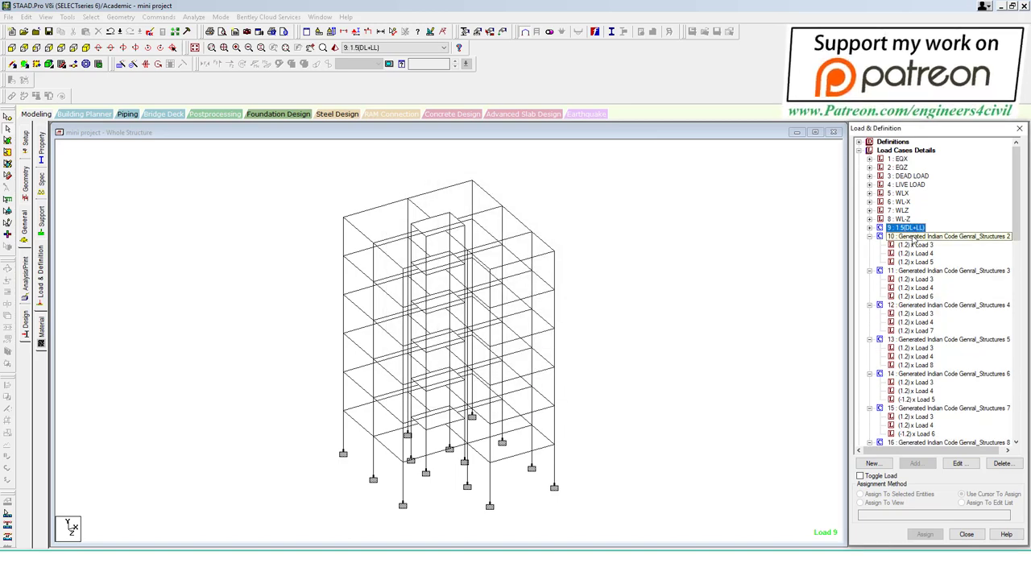
Step: Check combination 10 without changes, then switch to the Design page
{"action": "double_click", "coordinate": [913, 237]}
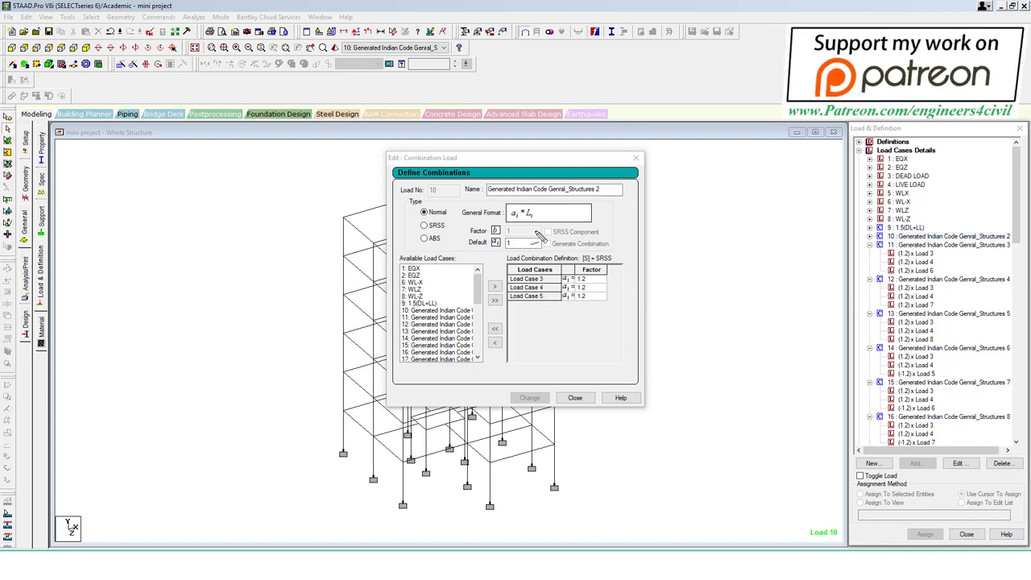
{"action": "left_click", "coordinate": [575, 397]}
{"action": "left_click", "coordinate": [870, 245]}
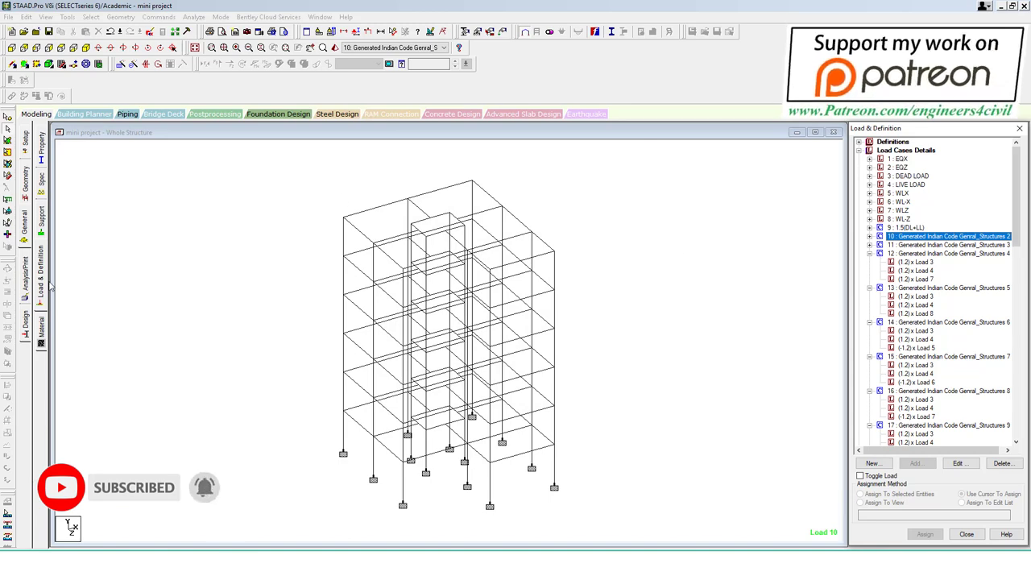
{"action": "left_click", "coordinate": [24, 320]}
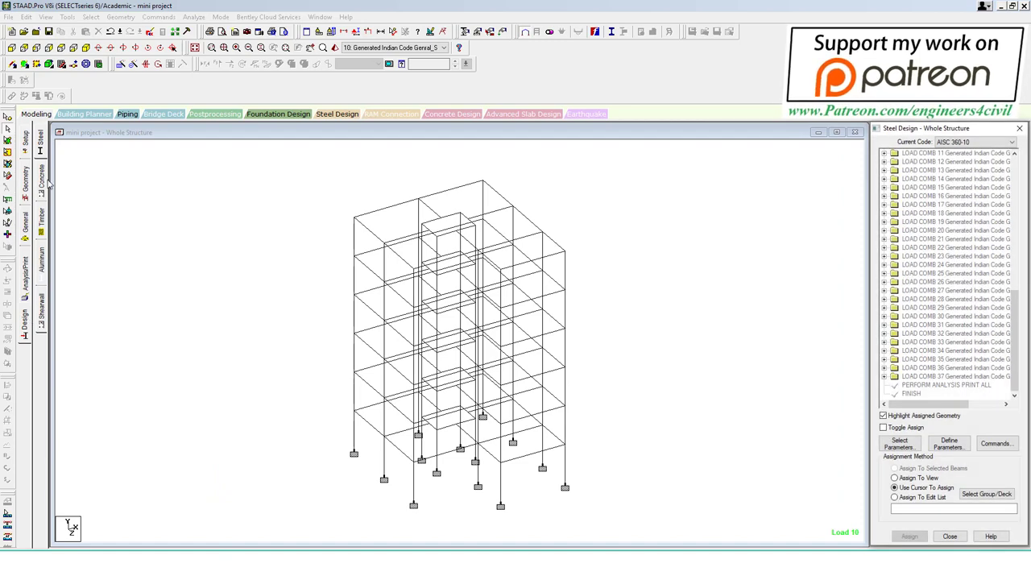
Step: Switch to concrete design, keep the input units, and set the code to IS456
{"action": "left_click", "coordinate": [46, 184]}
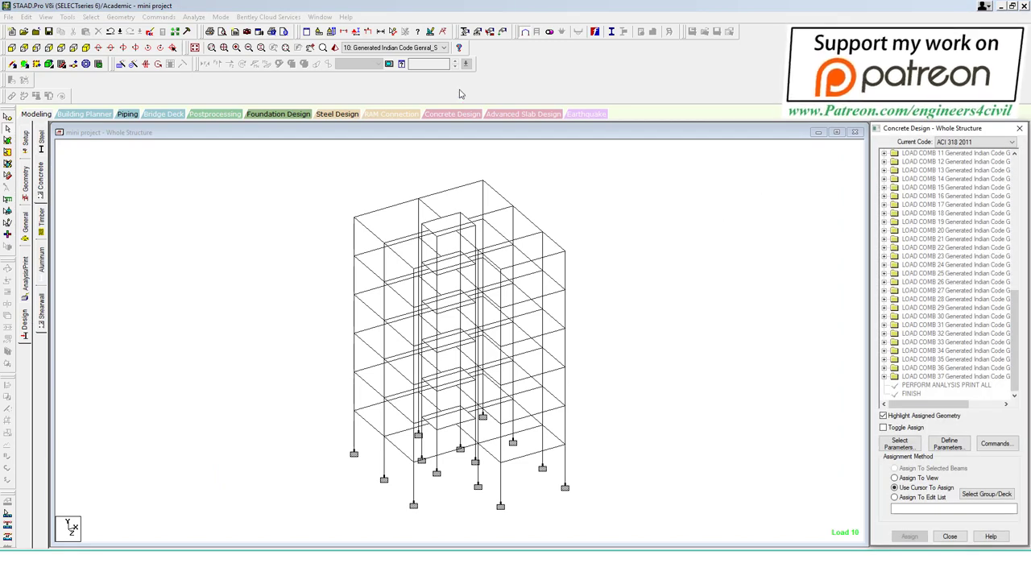
{"action": "left_click", "coordinate": [323, 46]}
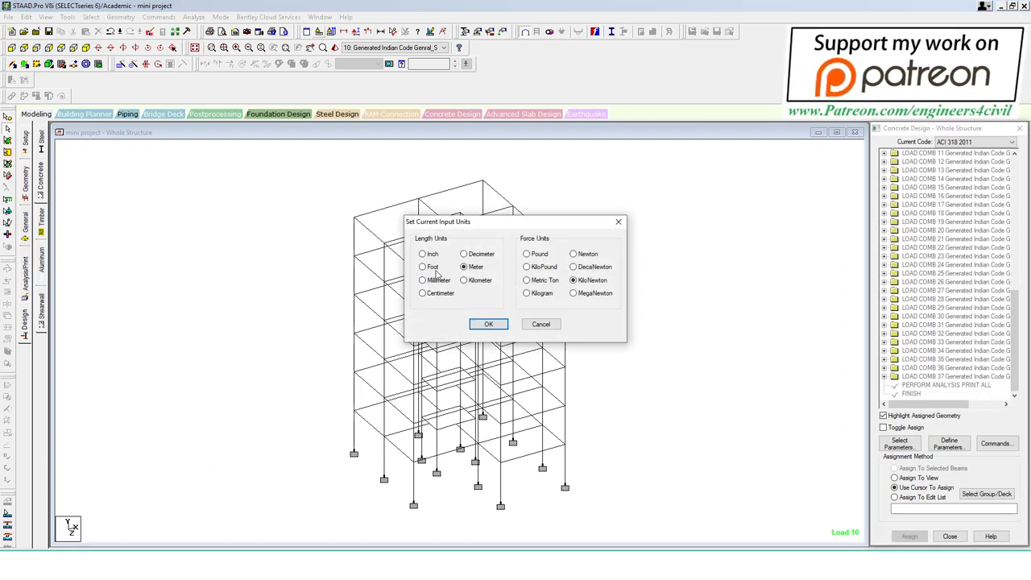
{"action": "left_click", "coordinate": [507, 324]}
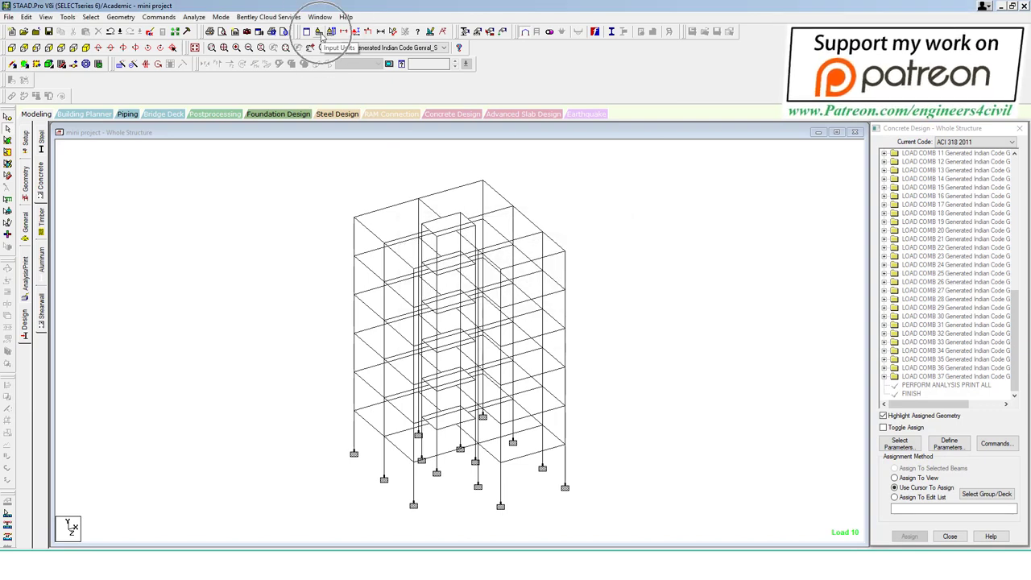
{"action": "left_click", "coordinate": [963, 143]}
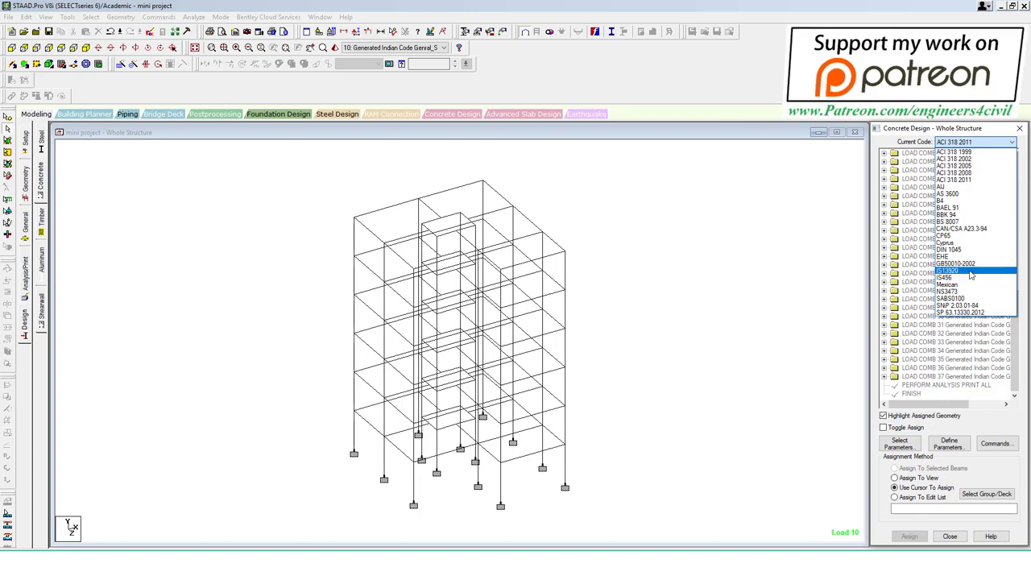
{"action": "left_click", "coordinate": [971, 277]}
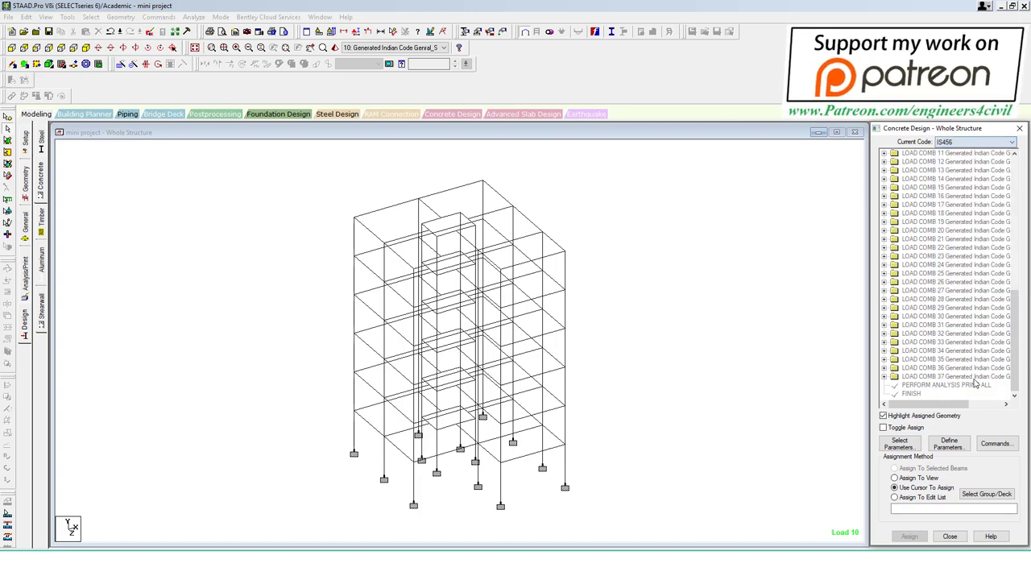
Step: Add CLEAR cover parameters of 25 mm and 40 mm
{"action": "left_click", "coordinate": [949, 444]}
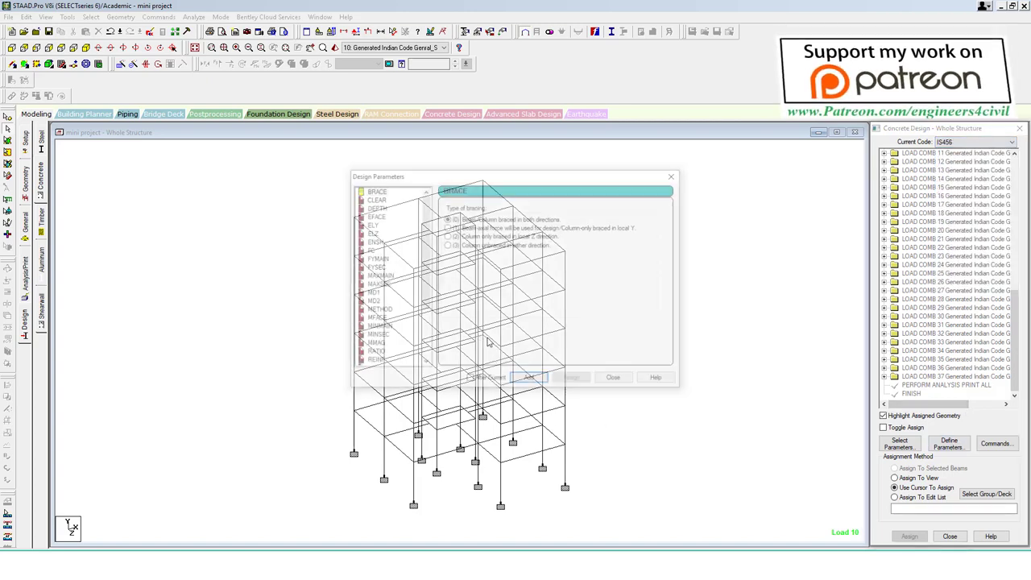
{"action": "left_click", "coordinate": [375, 198]}
{"action": "type", "text": "25"}
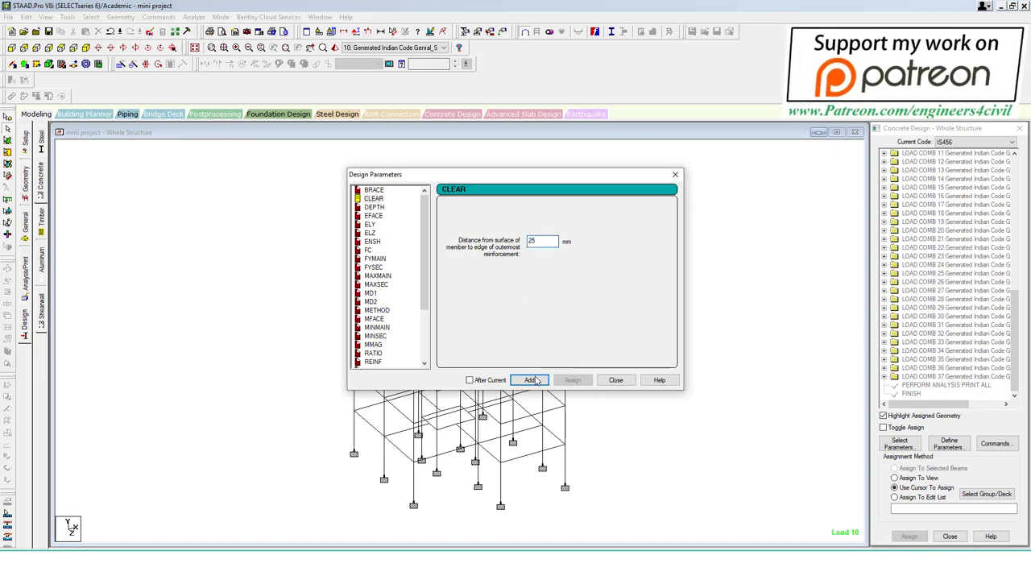
{"action": "left_click", "coordinate": [532, 379]}
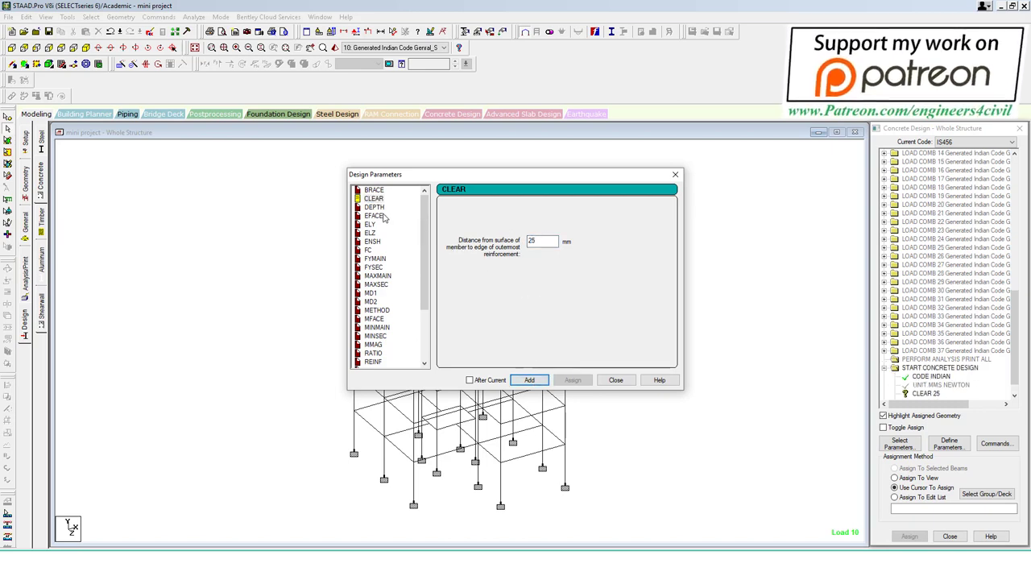
{"action": "left_click", "coordinate": [544, 239]}
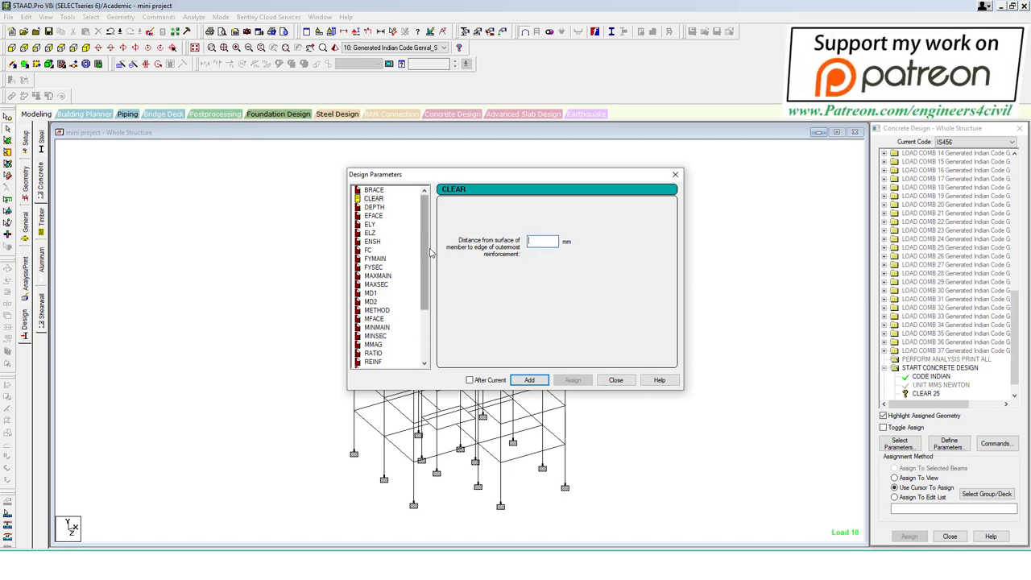
{"action": "type", "text": "40"}
{"action": "left_click", "coordinate": [529, 379]}
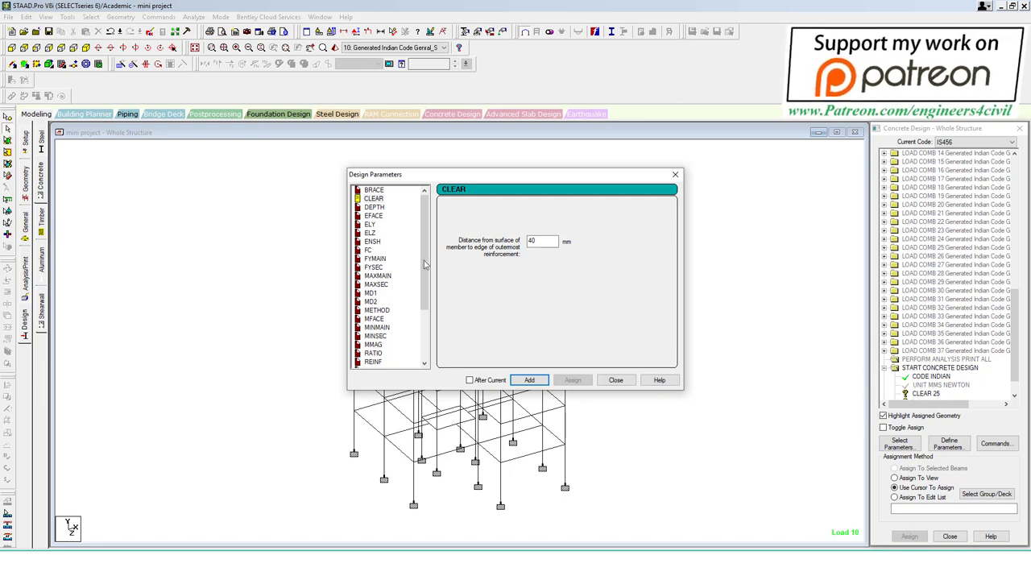
Step: Add the FC 25, FYMAIN 500 and RATIO 4 design parameters
{"action": "left_click", "coordinate": [368, 250]}
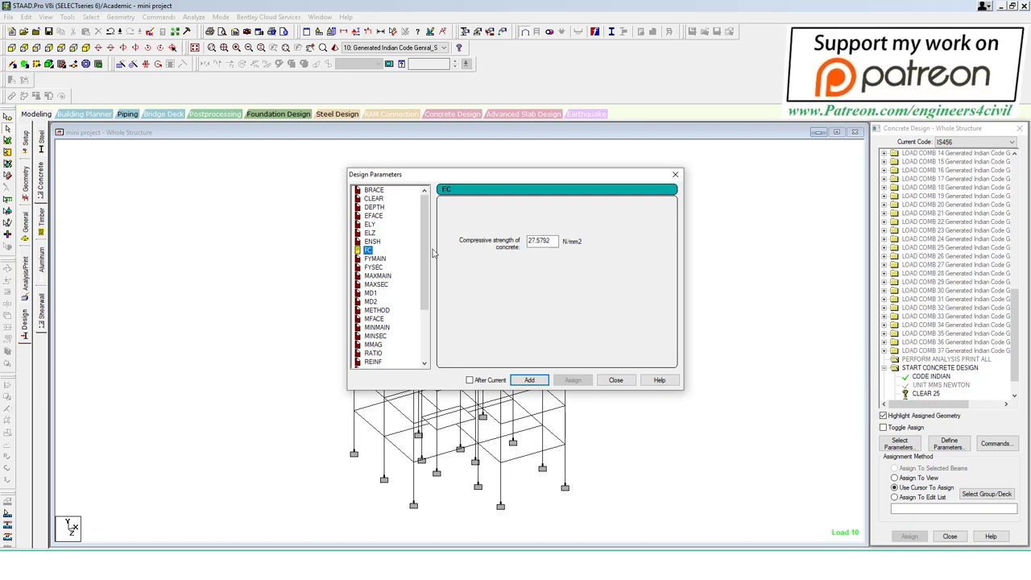
{"action": "double_click", "coordinate": [553, 241]}
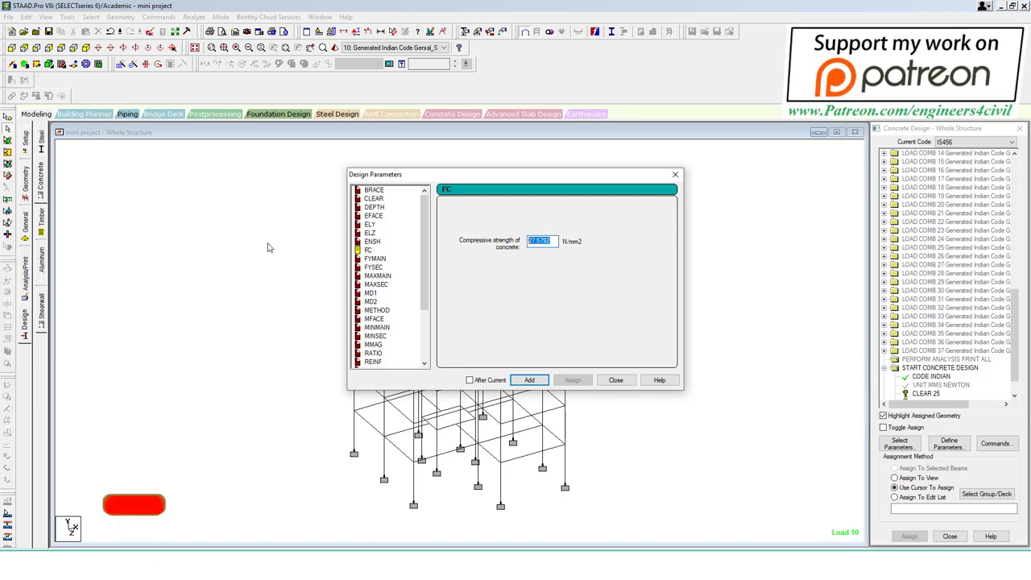
{"action": "type", "text": "25"}
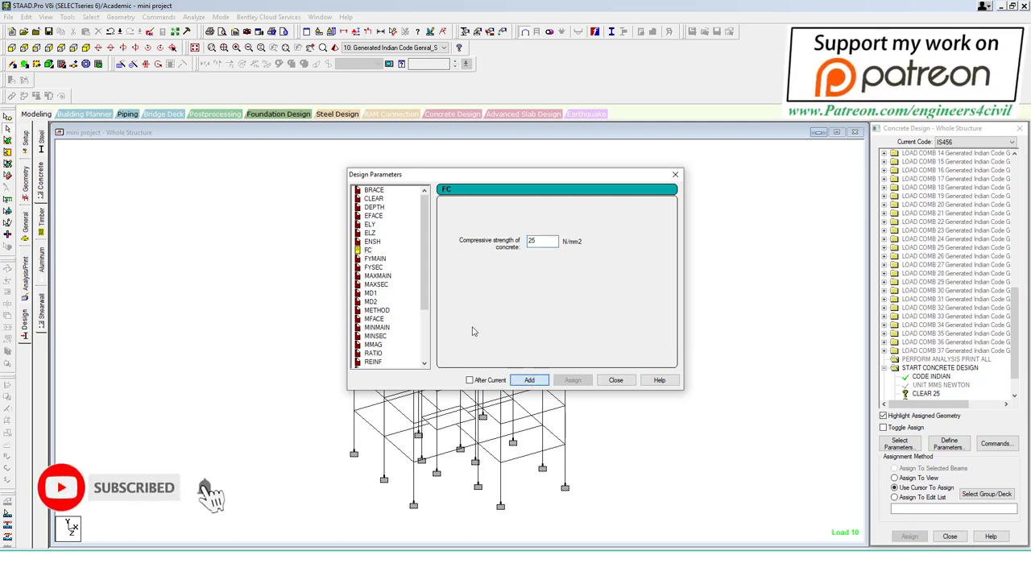
{"action": "left_click", "coordinate": [375, 258]}
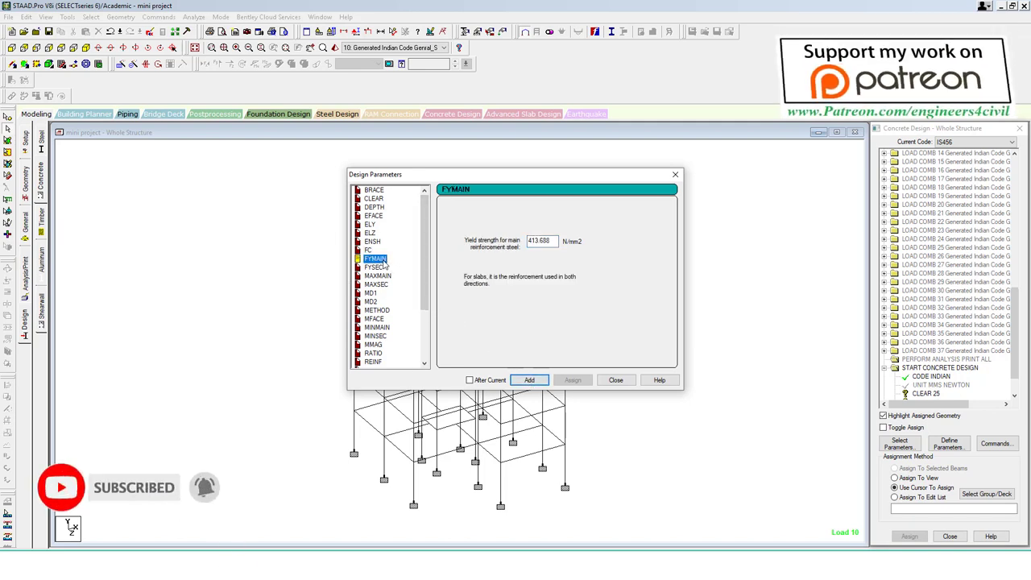
{"action": "double_click", "coordinate": [540, 241]}
{"action": "type", "text": "00"}
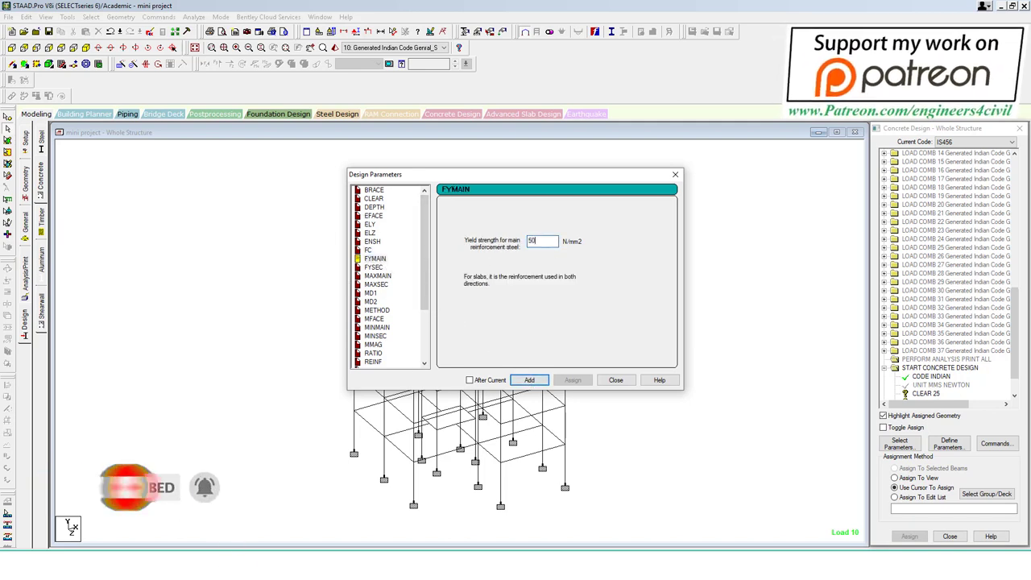
{"action": "left_click", "coordinate": [380, 355]}
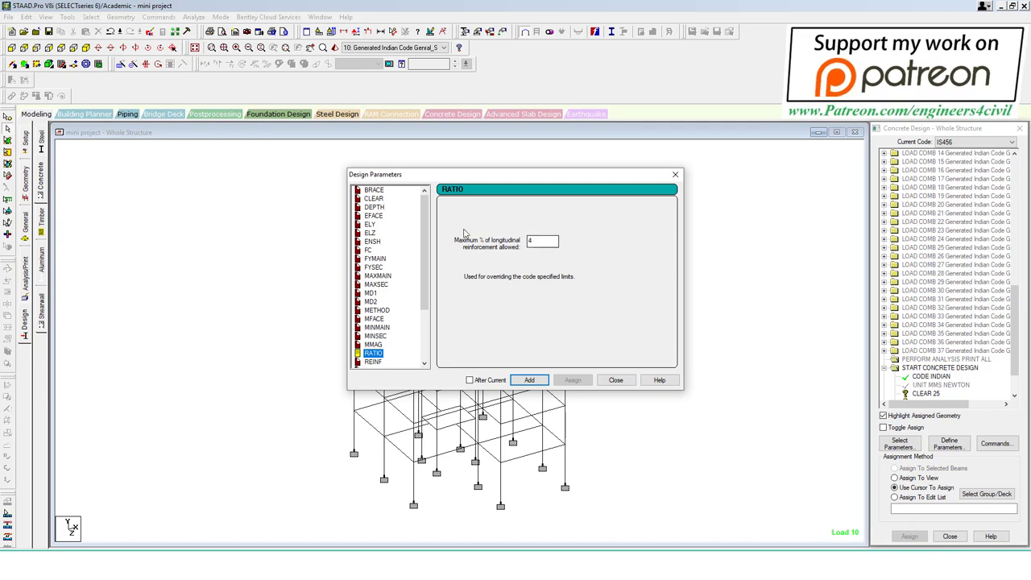
{"action": "left_click", "coordinate": [529, 380]}
{"action": "left_click", "coordinate": [616, 380]}
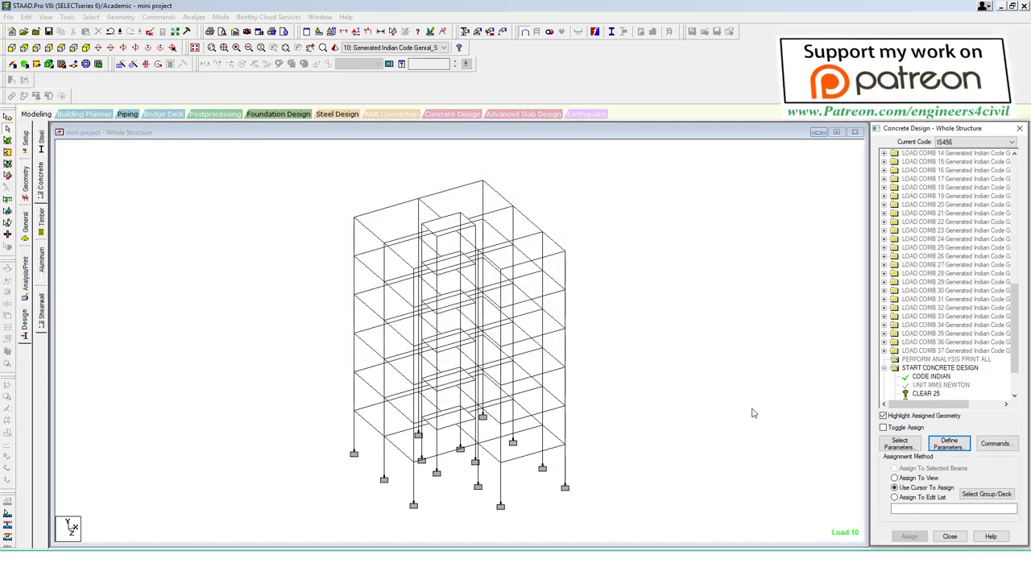
Step: Add the DESIGN BEAM, DESIGN COLUMN and TAKE OFF design commands
{"action": "left_click", "coordinate": [944, 450]}
{"action": "left_click", "coordinate": [997, 449]}
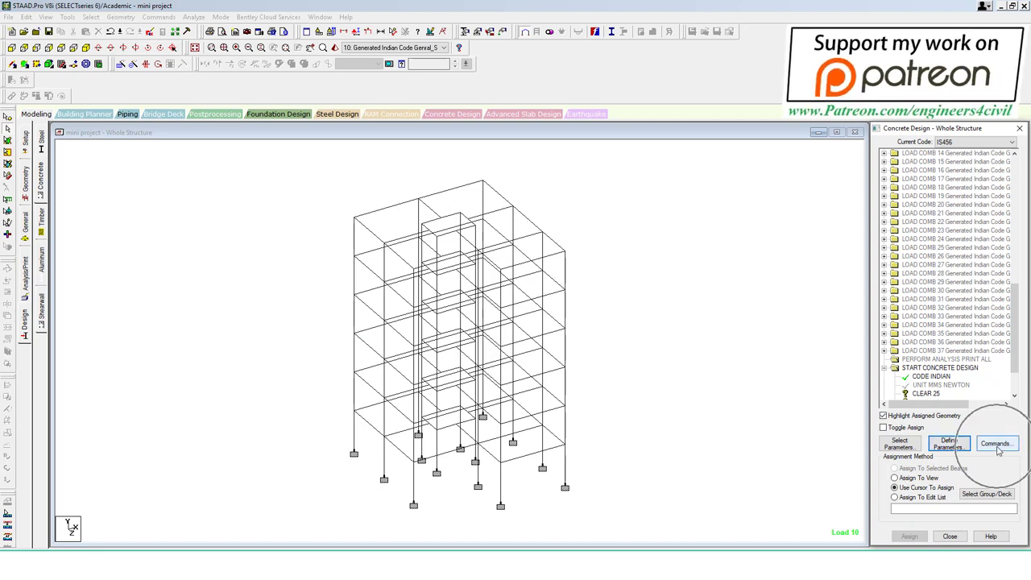
{"action": "left_click", "coordinate": [997, 450]}
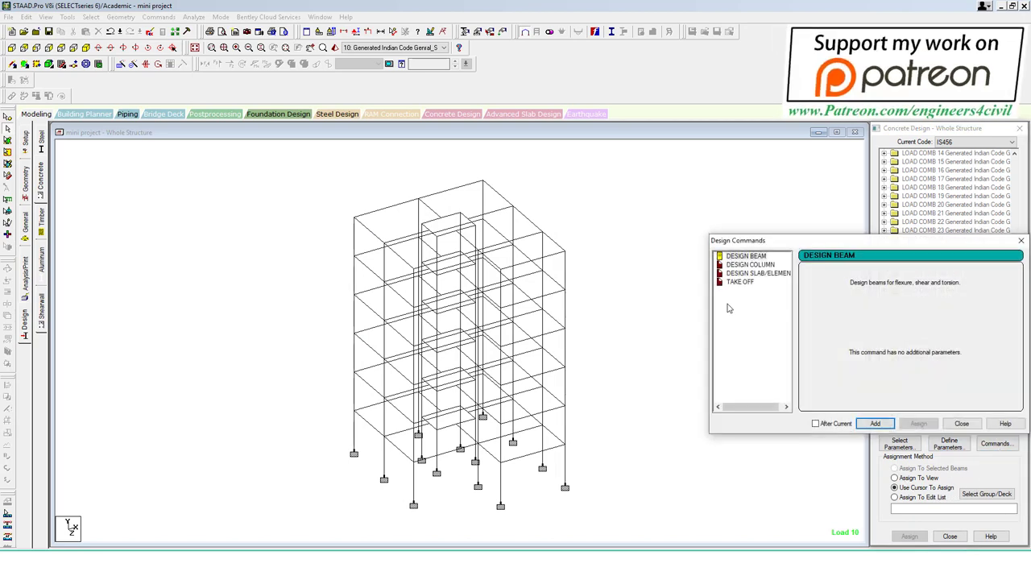
{"action": "left_click", "coordinate": [748, 256]}
{"action": "left_click", "coordinate": [751, 265]}
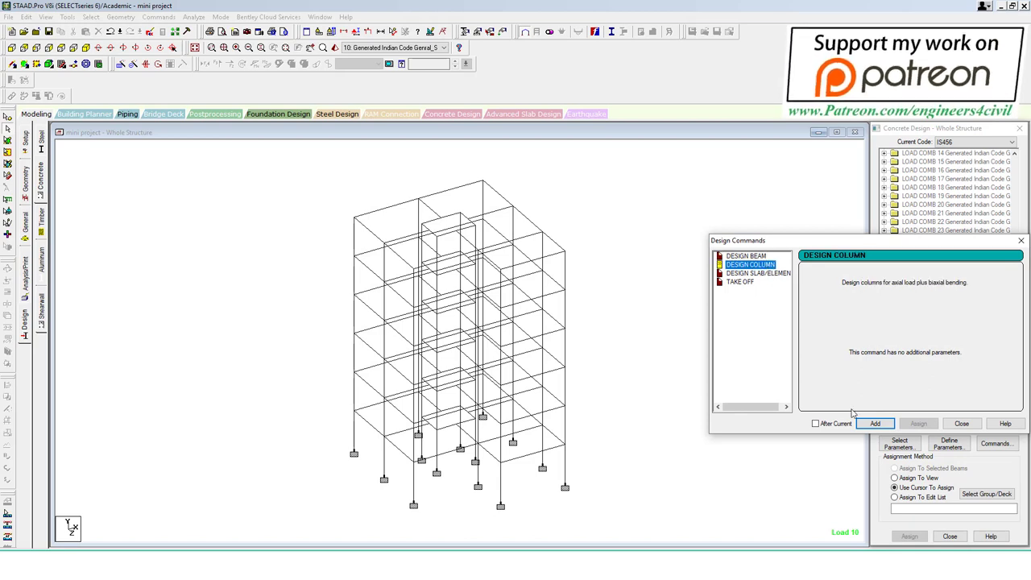
{"action": "left_click", "coordinate": [748, 286]}
{"action": "left_click", "coordinate": [874, 423]}
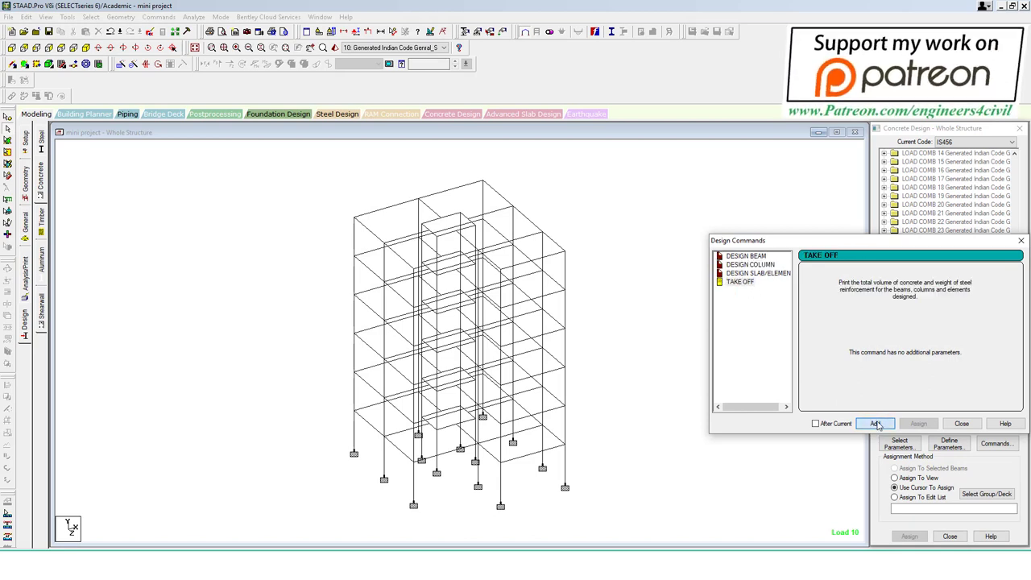
{"action": "left_click", "coordinate": [963, 424]}
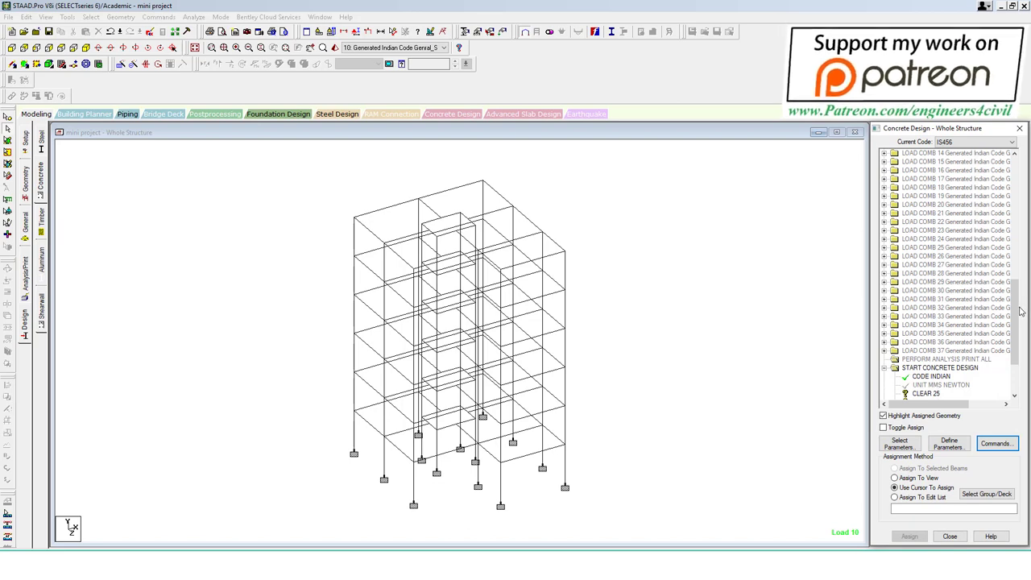
Step: Assign CLEAR 25 to the beams in both horizontal directions
{"action": "left_click_drag", "start_coordinate": [1015, 312], "coordinate": [1016, 403]}
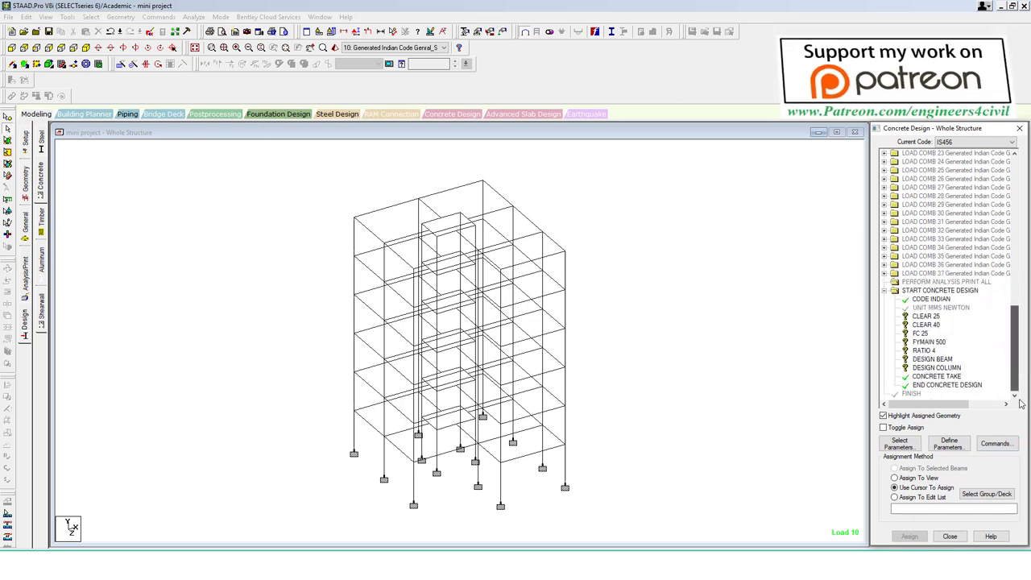
{"action": "left_click", "coordinate": [926, 316]}
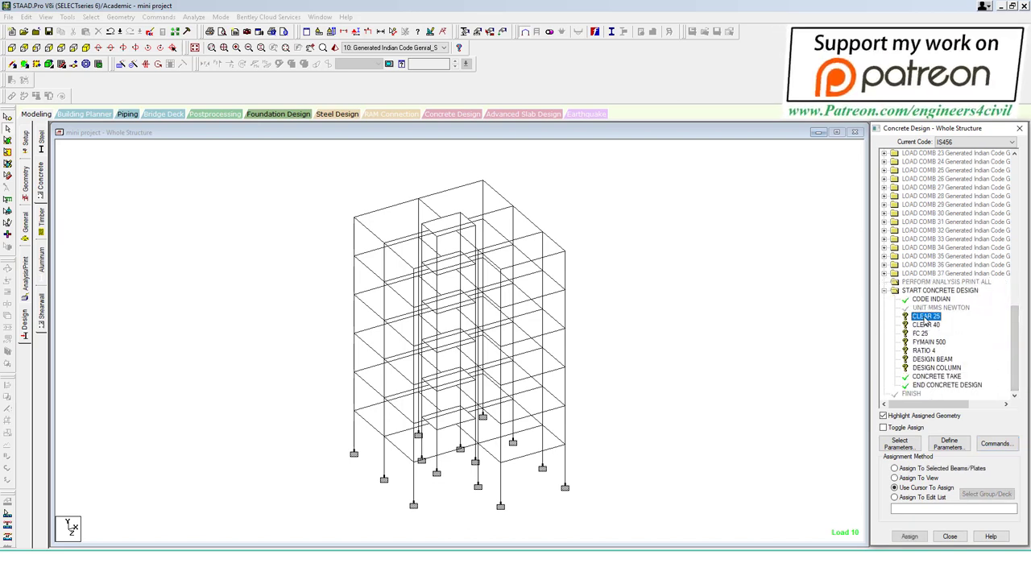
{"action": "left_click", "coordinate": [91, 17]}
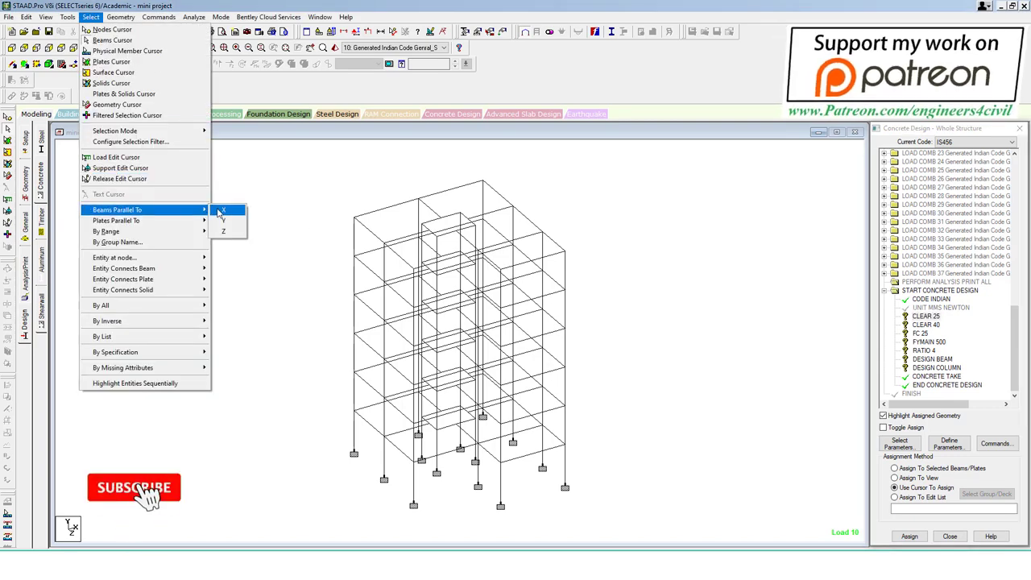
{"action": "left_click", "coordinate": [282, 210]}
{"action": "left_click", "coordinate": [90, 16]}
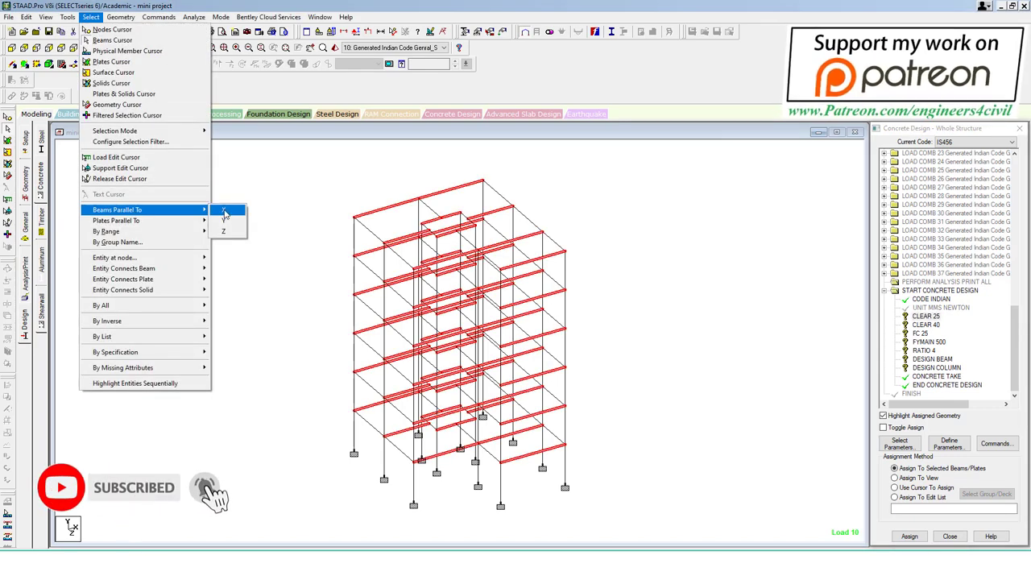
{"action": "left_click", "coordinate": [226, 227]}
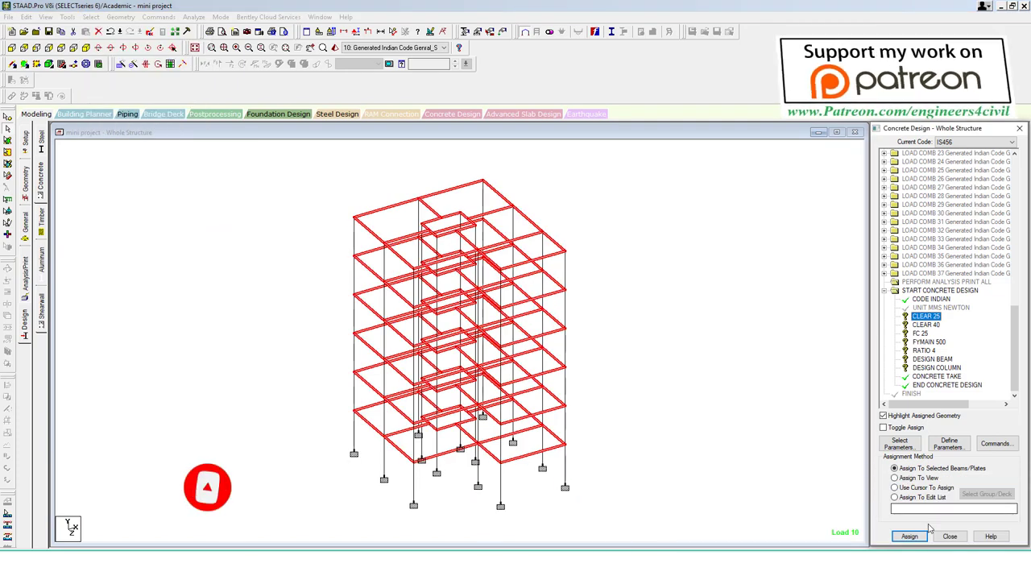
{"action": "left_click", "coordinate": [911, 537]}
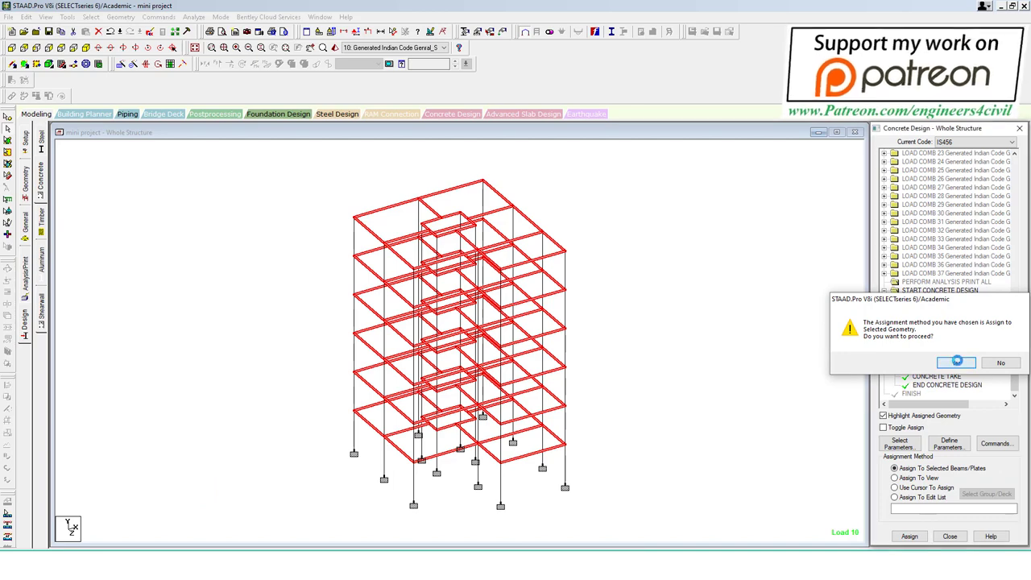
{"action": "left_click", "coordinate": [893, 427]}
Step: Assign CLEAR 40 to all vertical columns
{"action": "left_click", "coordinate": [926, 324]}
{"action": "left_click", "coordinate": [91, 17]}
{"action": "mouse_move", "coordinate": [117, 210]}
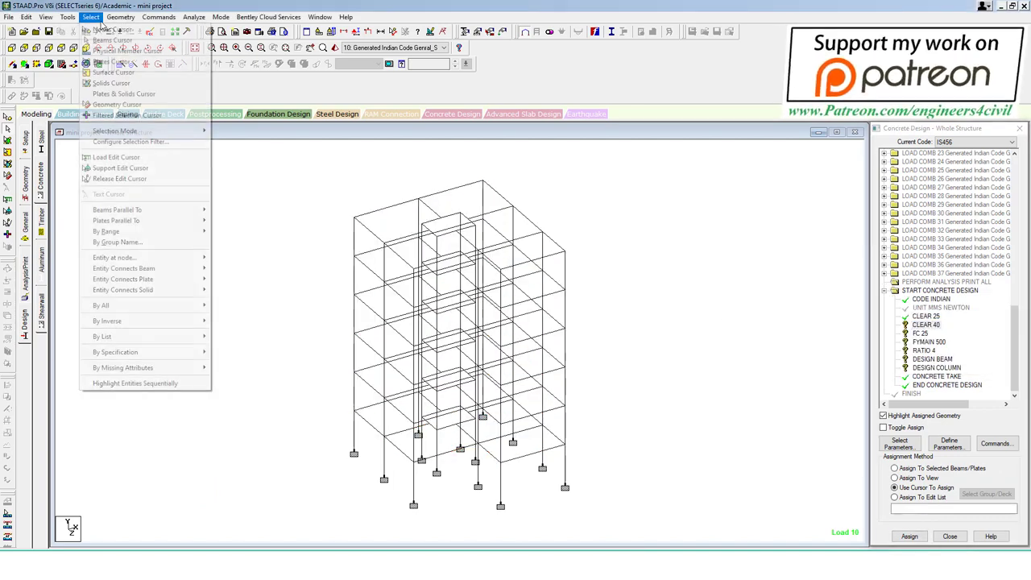
{"action": "left_click", "coordinate": [223, 221]}
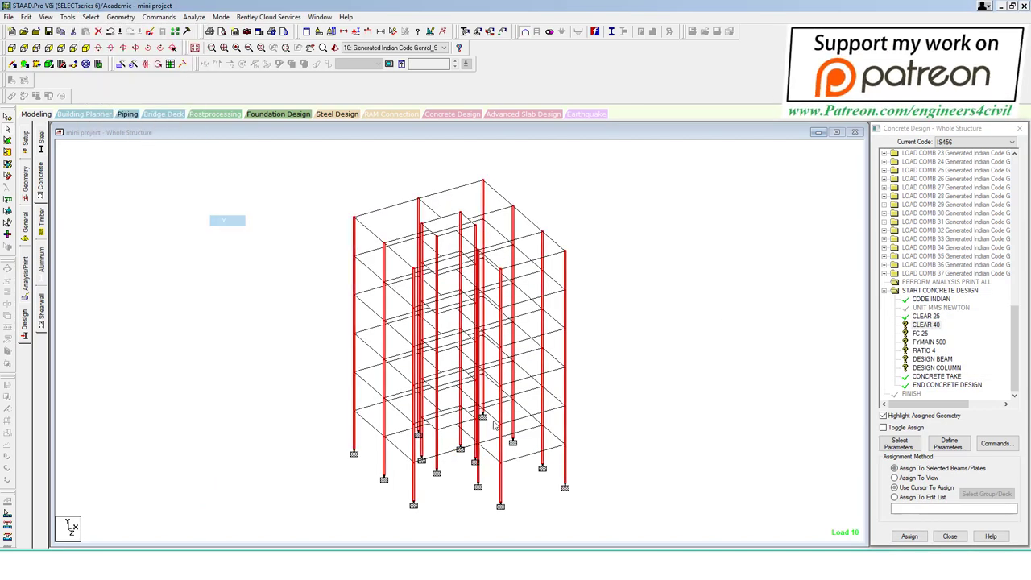
{"action": "left_click", "coordinate": [909, 536]}
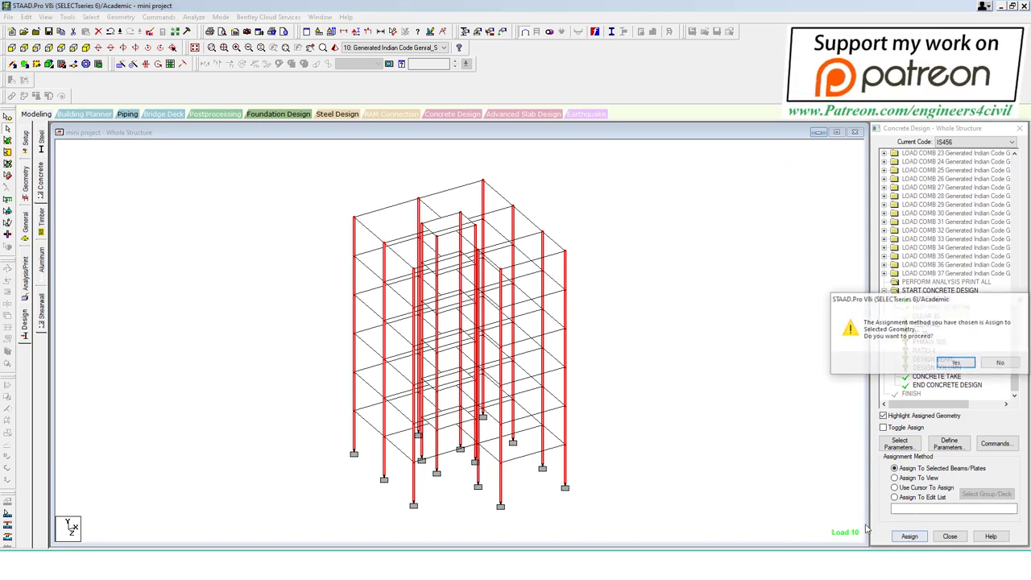
{"action": "left_click", "coordinate": [955, 363]}
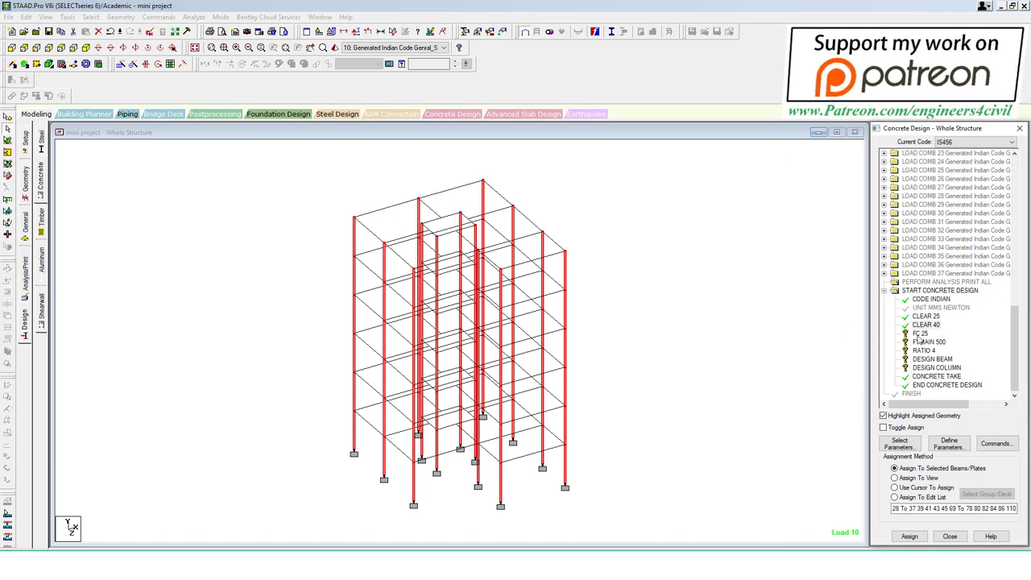
Step: Assign FC 25, FYMAIN 500 and RATIO 4 to every member in view
{"action": "left_click", "coordinate": [920, 334]}
{"action": "left_click", "coordinate": [895, 478]}
{"action": "left_click", "coordinate": [908, 537]}
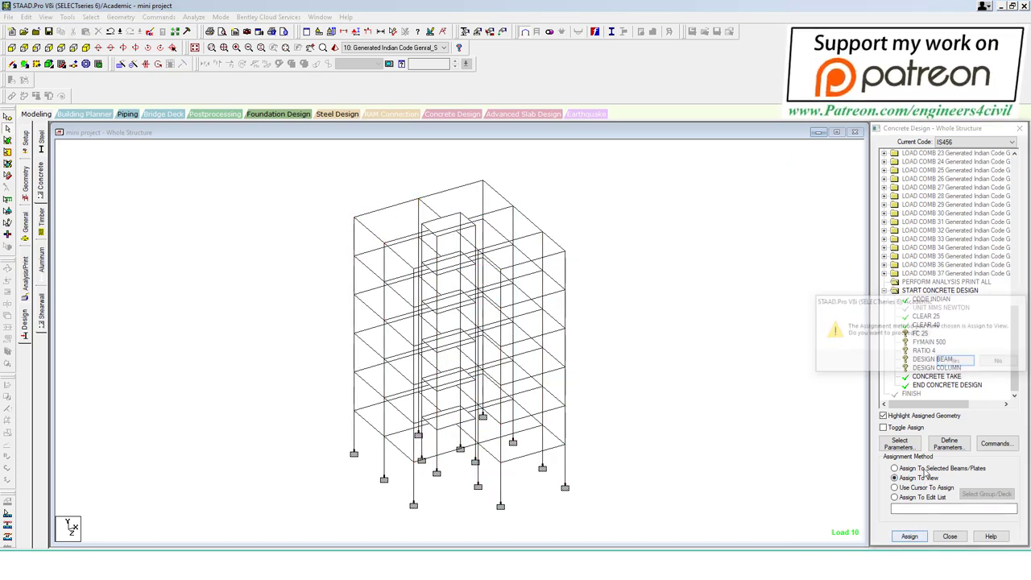
{"action": "left_click", "coordinate": [950, 360]}
{"action": "left_click", "coordinate": [933, 341]}
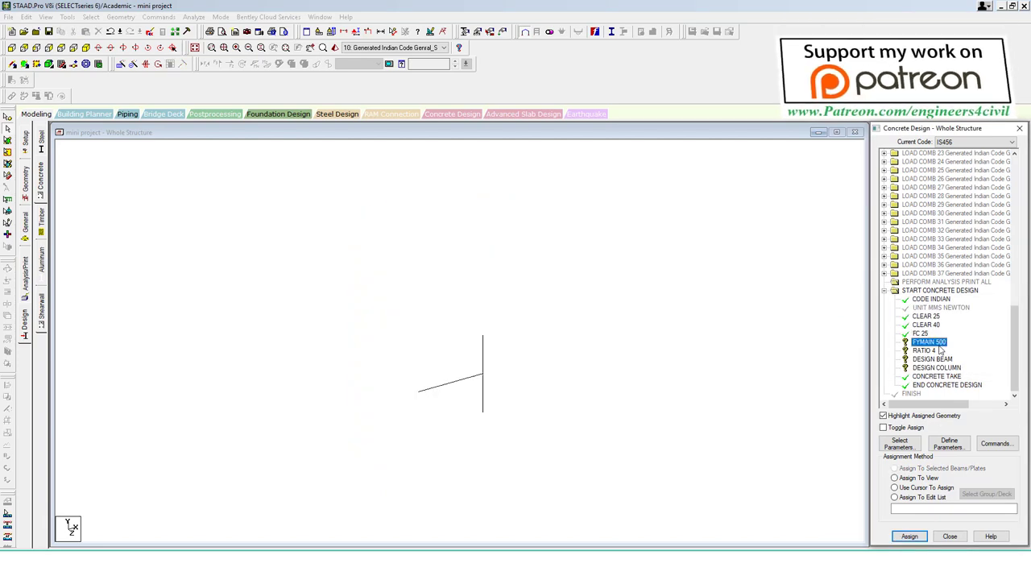
{"action": "left_click", "coordinate": [923, 478]}
{"action": "left_click", "coordinate": [909, 536]}
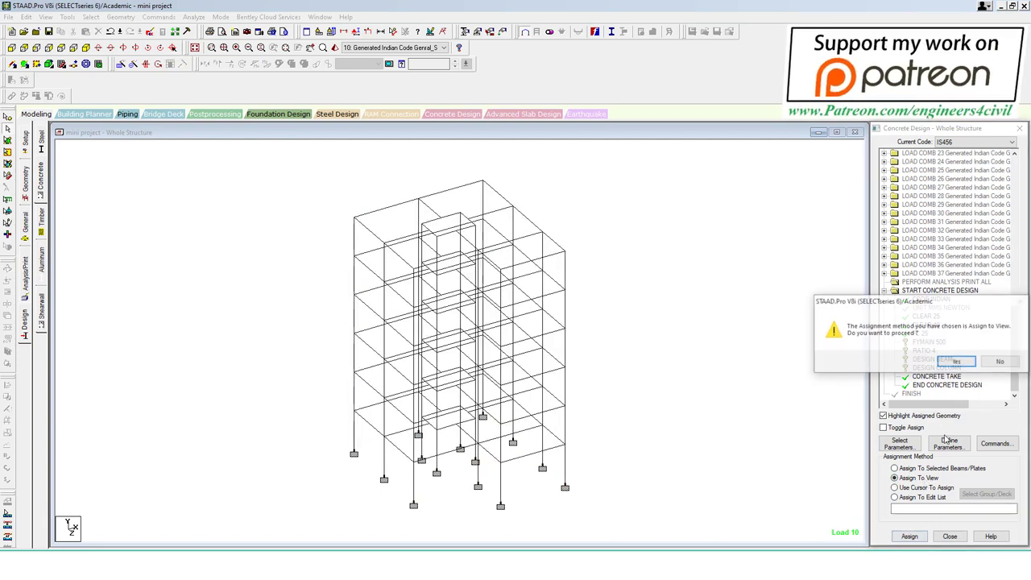
{"action": "left_click", "coordinate": [957, 362]}
{"action": "left_click", "coordinate": [924, 350]}
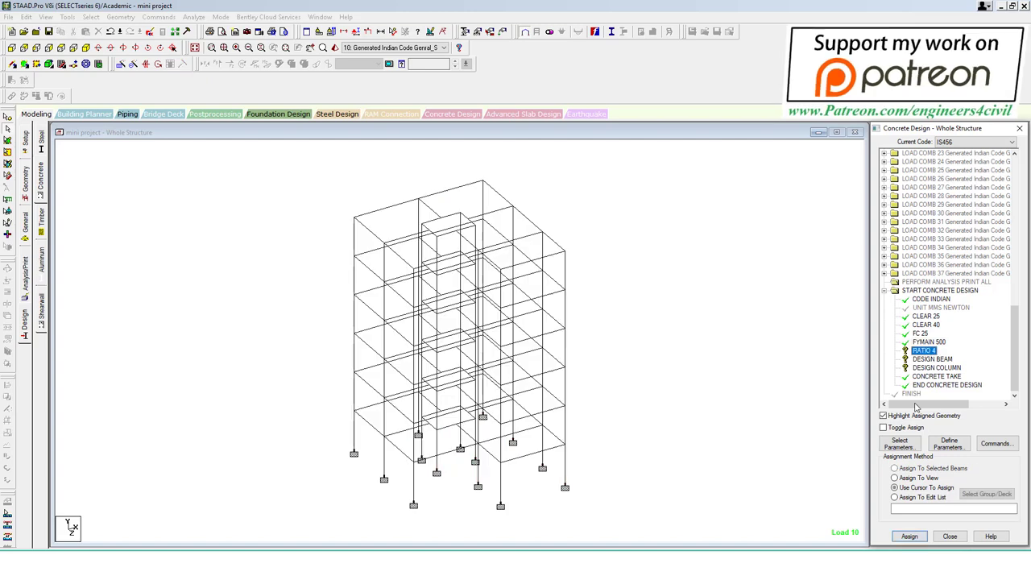
{"action": "left_click", "coordinate": [909, 478]}
{"action": "left_click", "coordinate": [909, 537]}
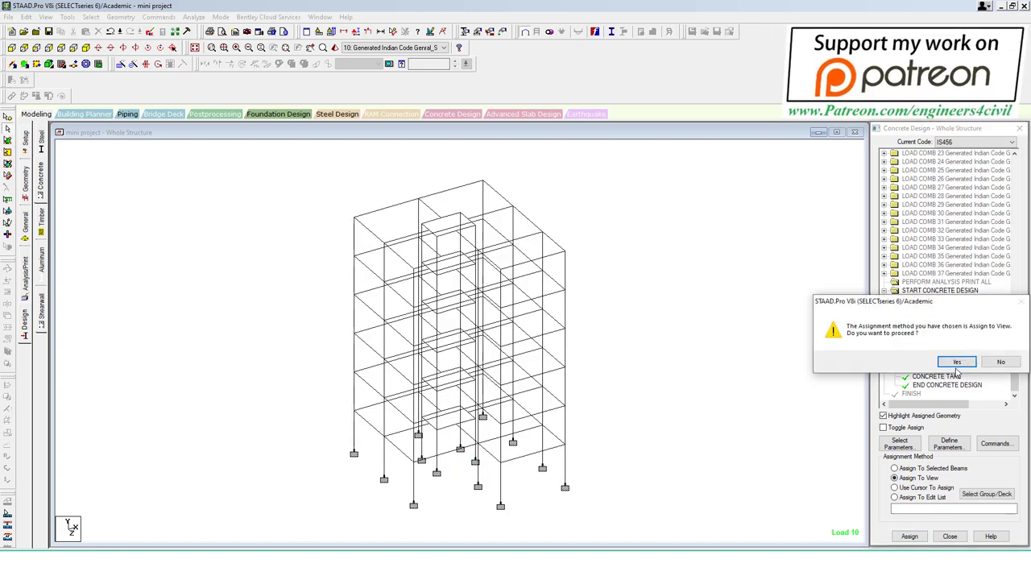
{"action": "left_click", "coordinate": [957, 364]}
Step: Assign DESIGN BEAM to all horizontal beams in both directions
{"action": "left_click", "coordinate": [944, 360]}
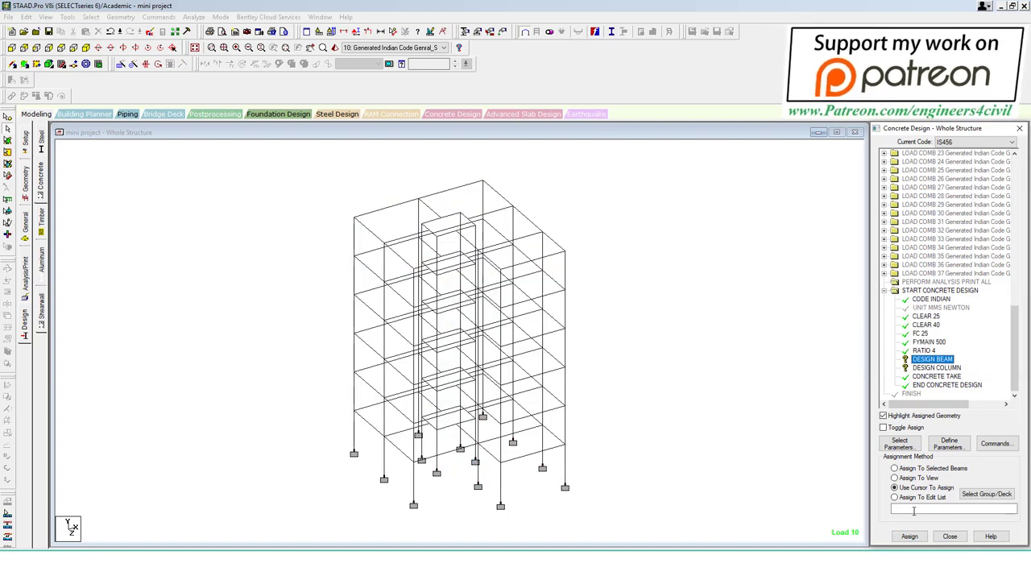
{"action": "left_click", "coordinate": [91, 17]}
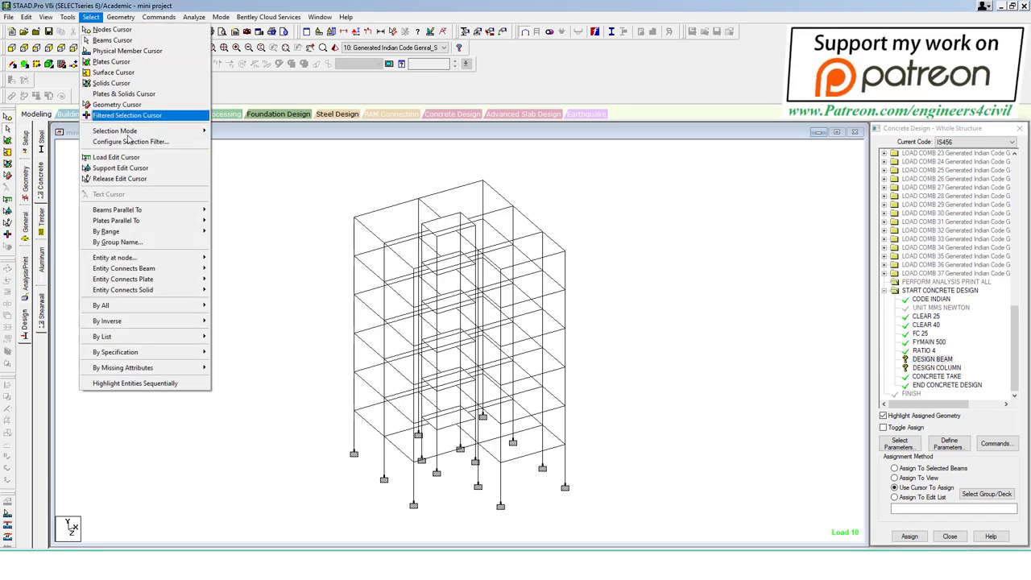
{"action": "left_click", "coordinate": [214, 210]}
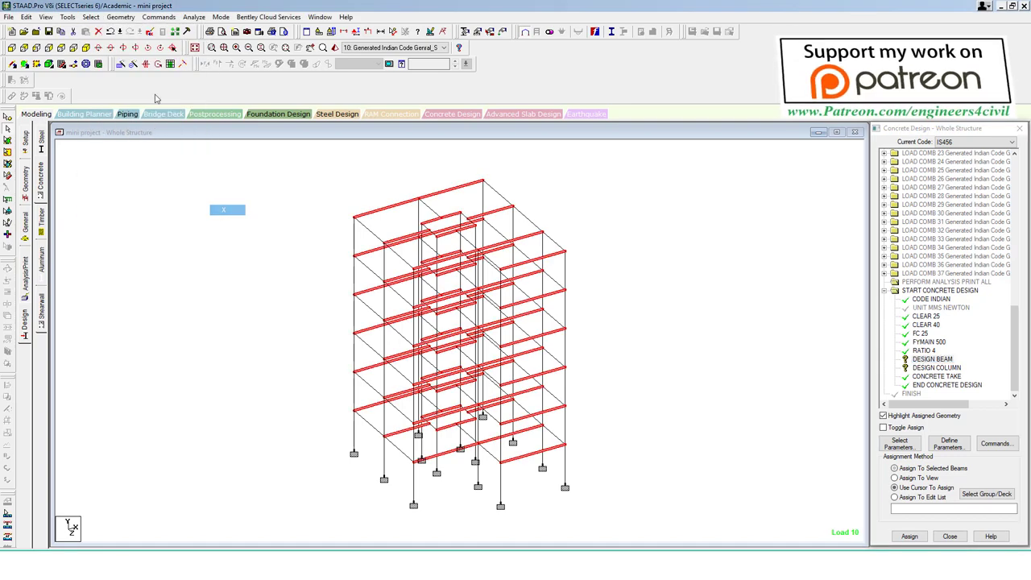
{"action": "left_click", "coordinate": [91, 16]}
{"action": "mouse_move", "coordinate": [116, 210]}
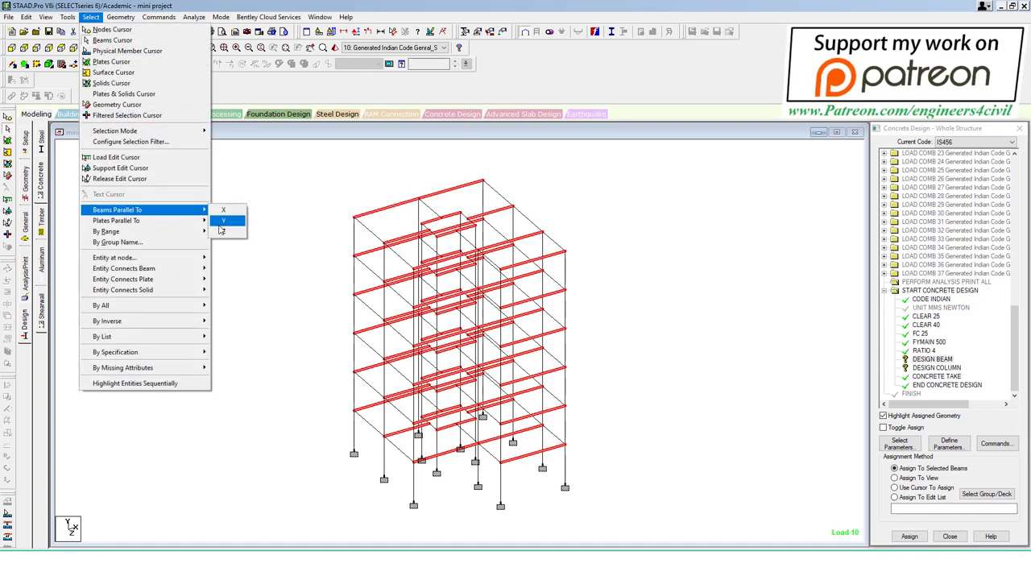
{"action": "left_click", "coordinate": [224, 230]}
{"action": "left_click", "coordinate": [913, 539]}
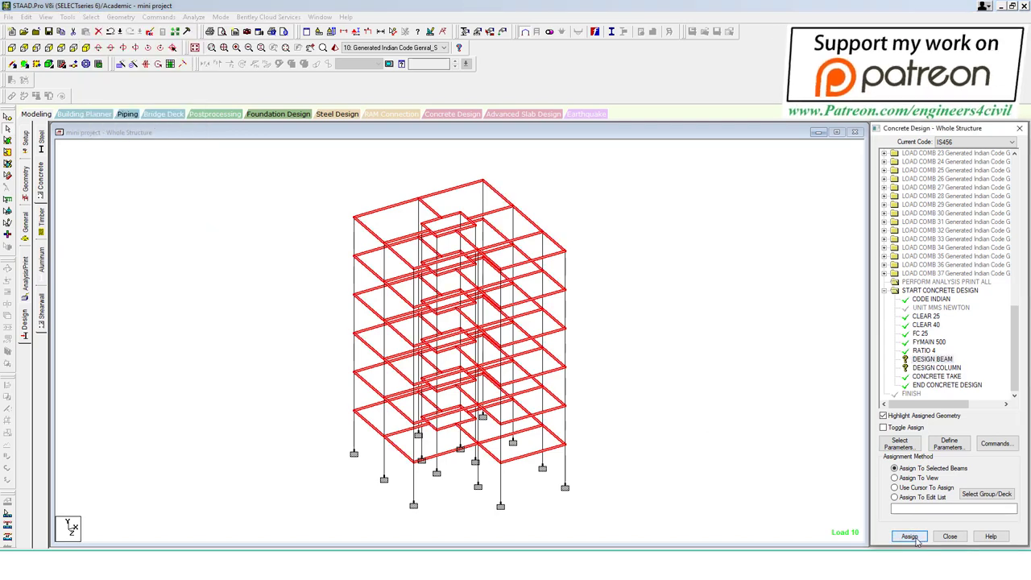
{"action": "left_click", "coordinate": [891, 363]}
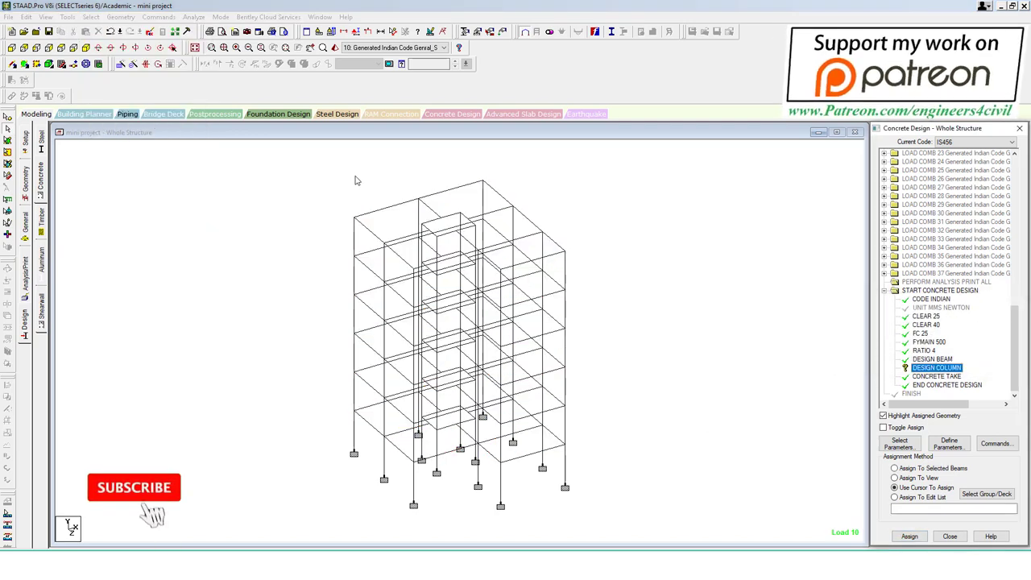
Step: Assign DESIGN COLUMN to all vertical columns
{"action": "left_click", "coordinate": [91, 17]}
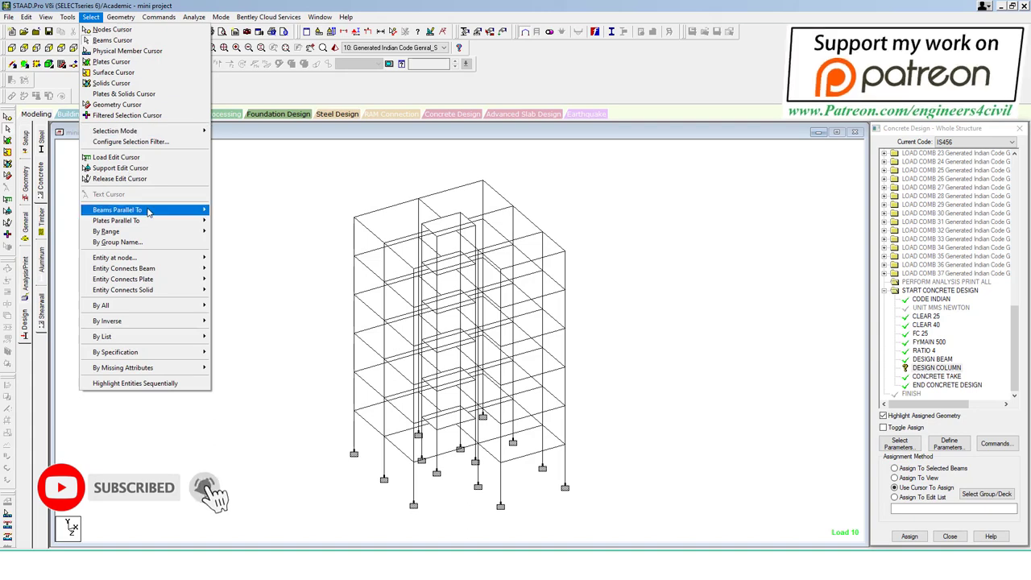
{"action": "mouse_move", "coordinate": [117, 210]}
{"action": "left_click", "coordinate": [223, 220]}
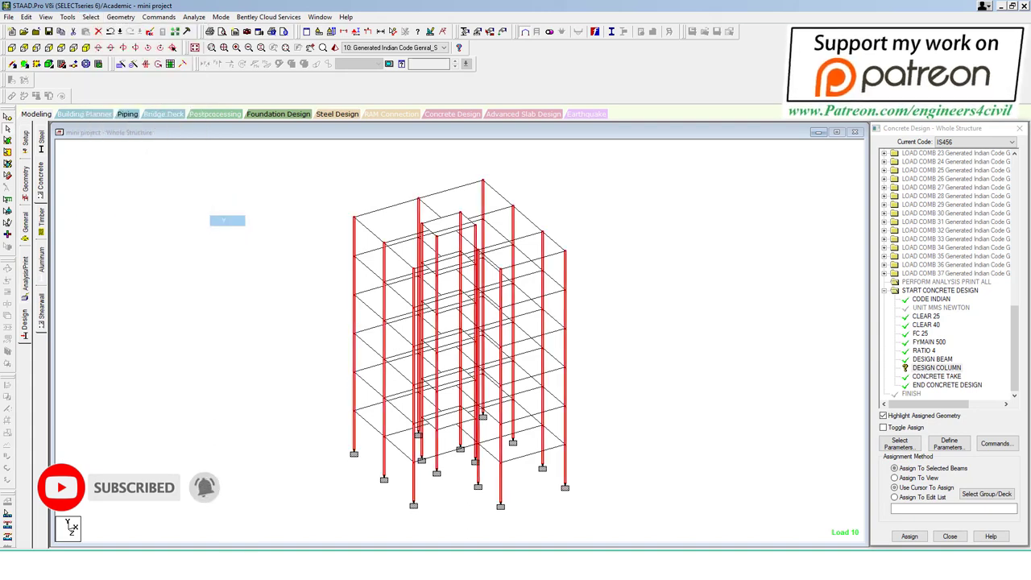
{"action": "left_click", "coordinate": [909, 536]}
{"action": "left_click", "coordinate": [955, 367]}
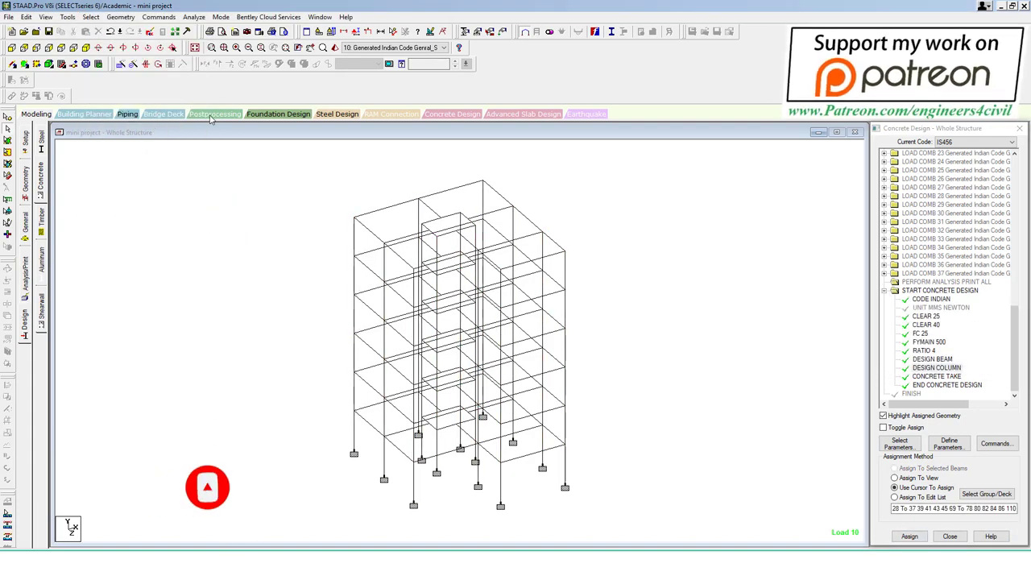
{"action": "left_click", "coordinate": [194, 17]}
Step: Save the model and run the analysis with concrete design
{"action": "left_click", "coordinate": [216, 29]}
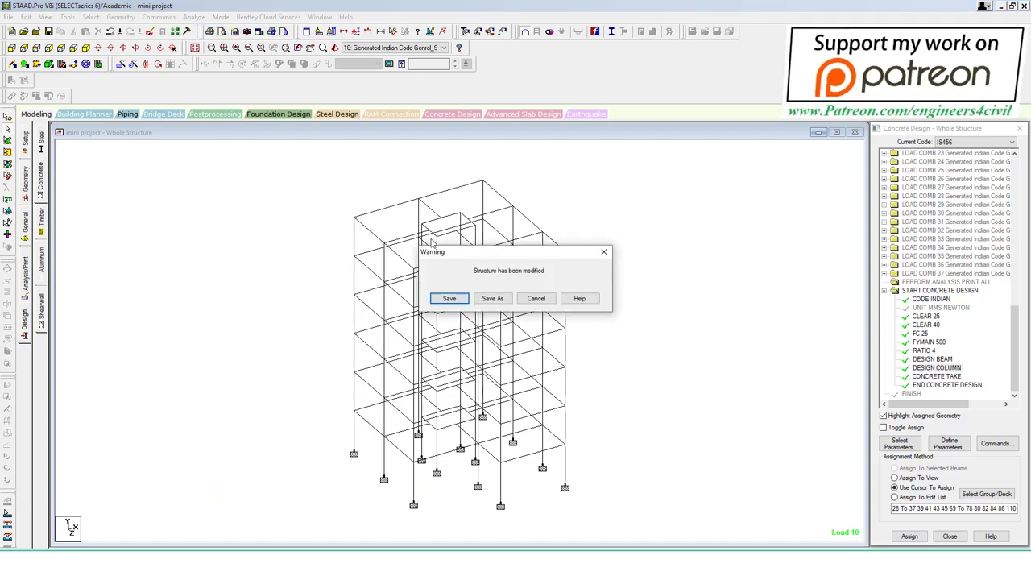
{"action": "left_click", "coordinate": [448, 298]}
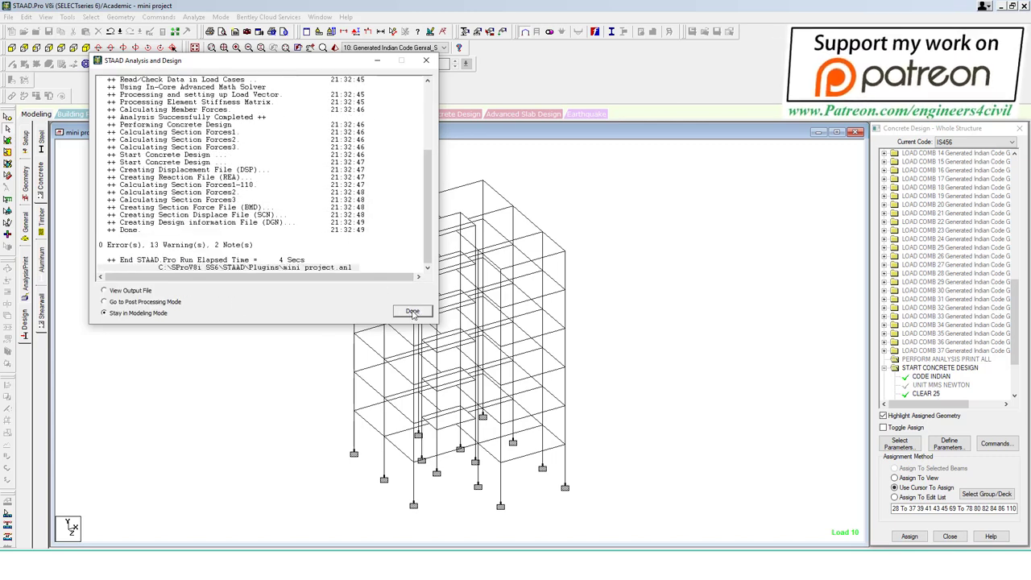
{"action": "left_click", "coordinate": [413, 311]}
Step: Review the concrete reinforcement results for beam 251 and column 233
{"action": "double_click", "coordinate": [376, 213]}
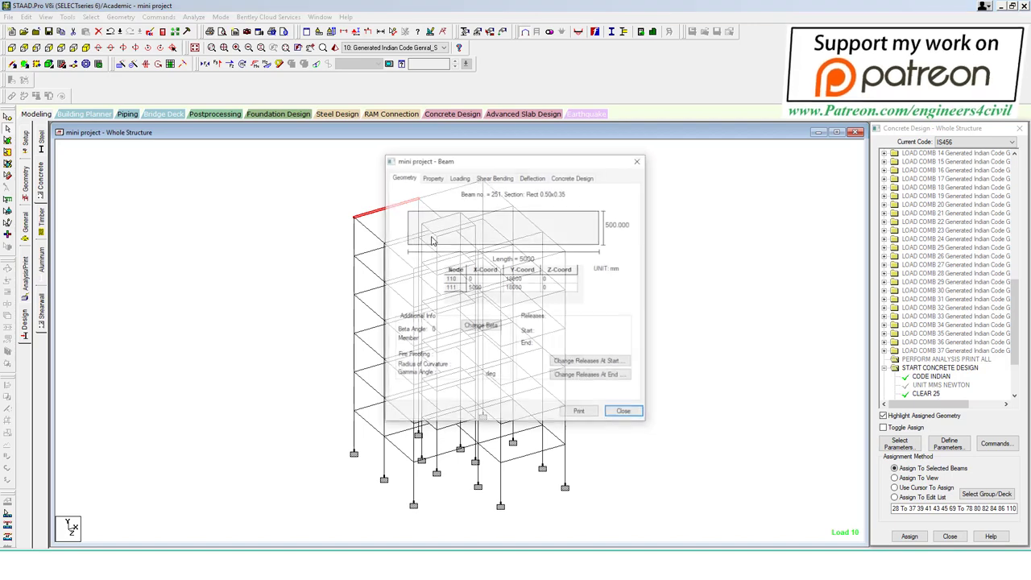
{"action": "left_click", "coordinate": [587, 178]}
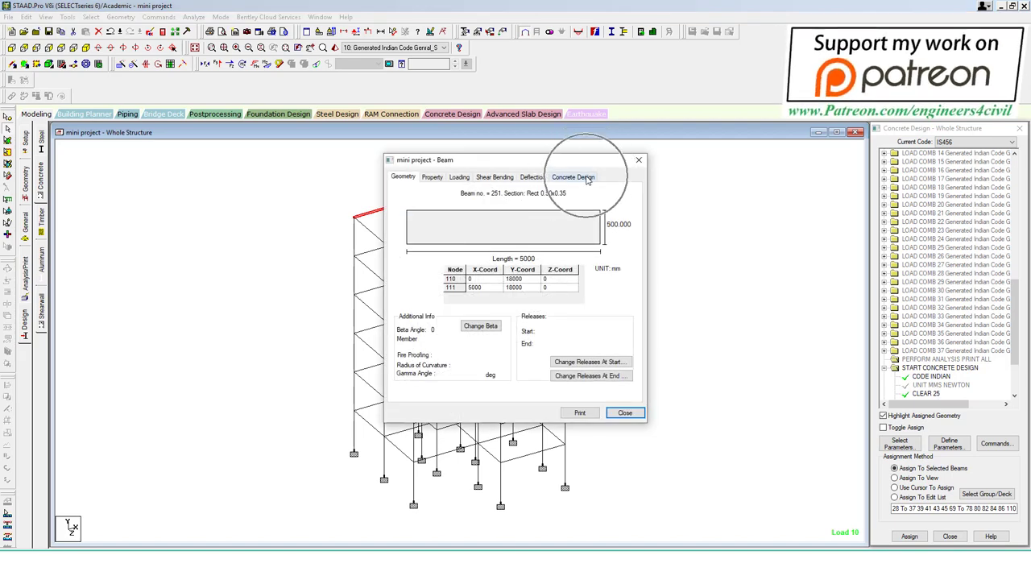
{"action": "left_click", "coordinate": [625, 414]}
{"action": "double_click", "coordinate": [356, 242]}
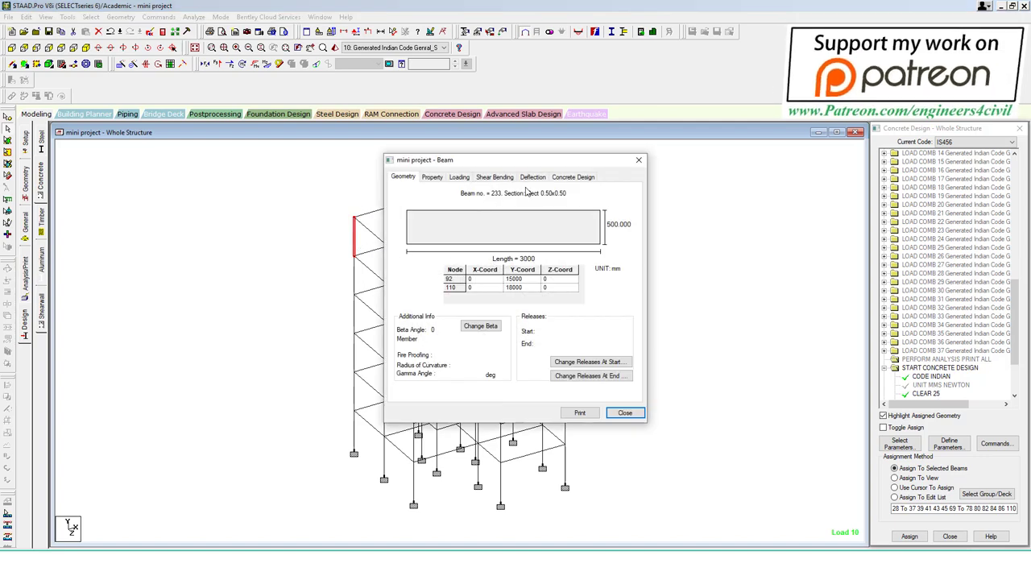
{"action": "left_click", "coordinate": [573, 177]}
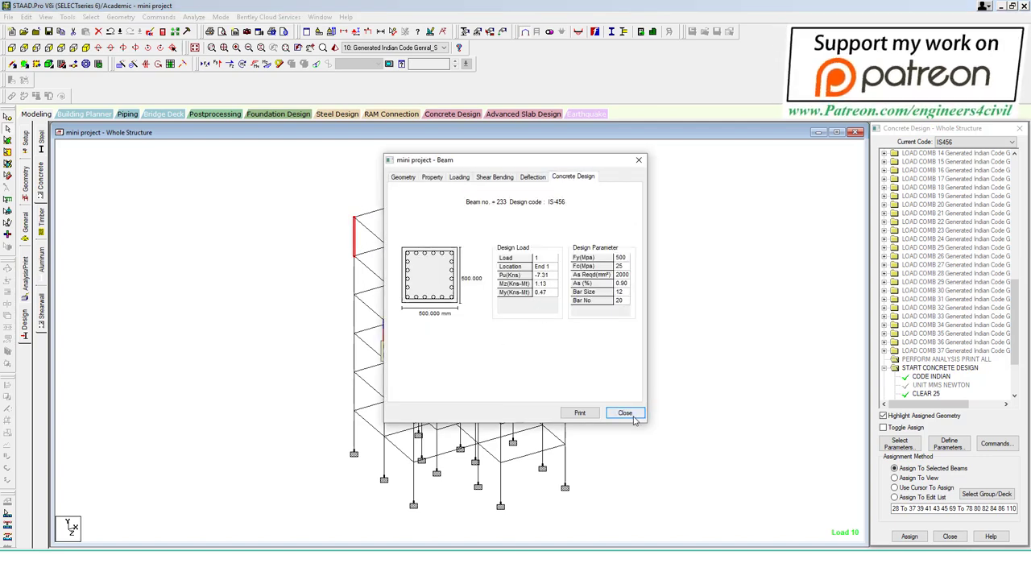
{"action": "left_click", "coordinate": [625, 413]}
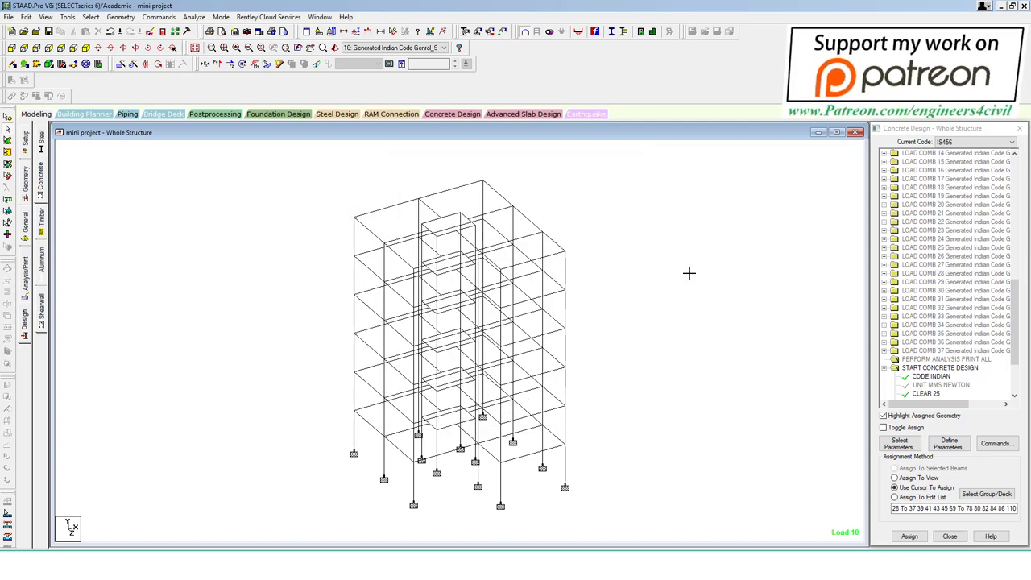
Step: Save the modified structure with Ctrl+S
{"action": "key", "text": "ctrl+s"}
{"action": "left_click", "coordinate": [556, 309]}
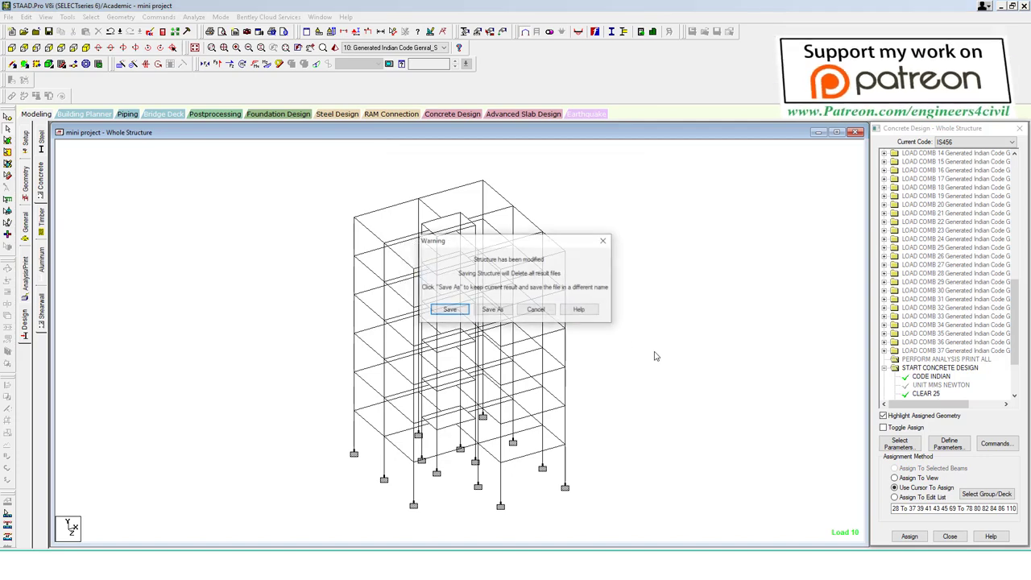
{"action": "left_click", "coordinate": [443, 311]}
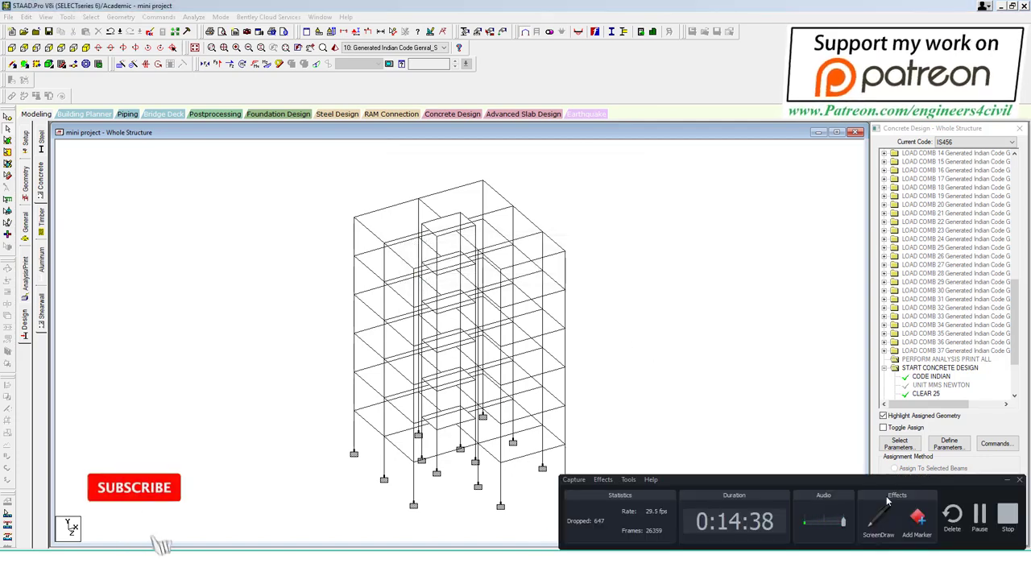
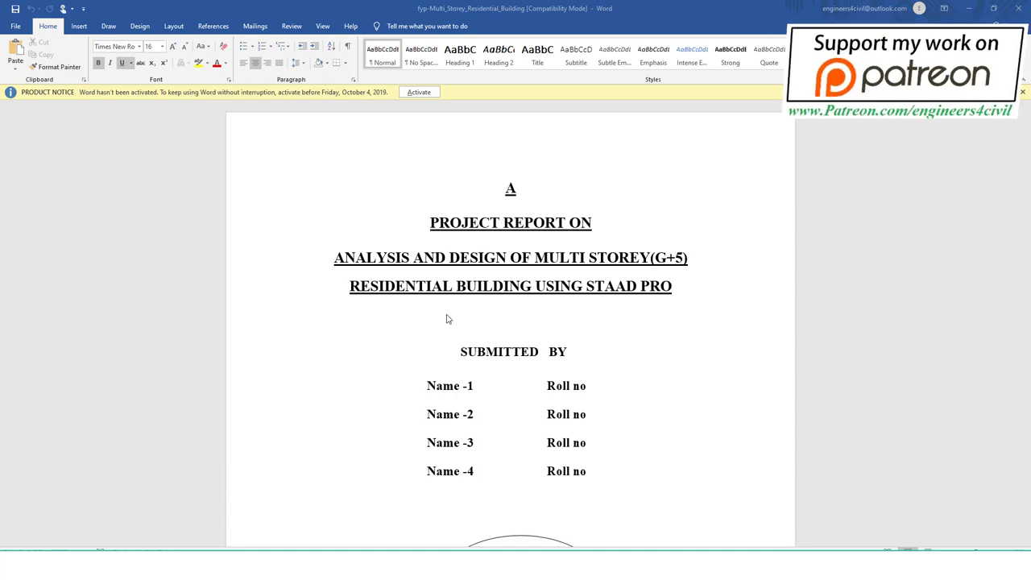
Step: Page down through the opening sections of the Word report
{"action": "scroll", "coordinate": [532, 294], "scroll_direction": "down", "scroll_amount": 3}
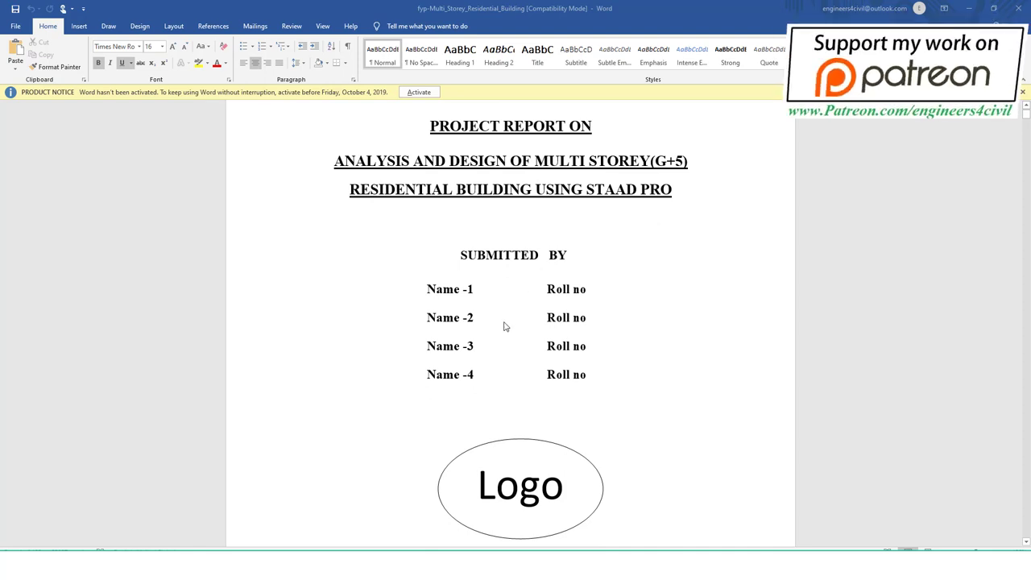
{"action": "scroll", "coordinate": [580, 363], "scroll_direction": "down", "scroll_amount": 1}
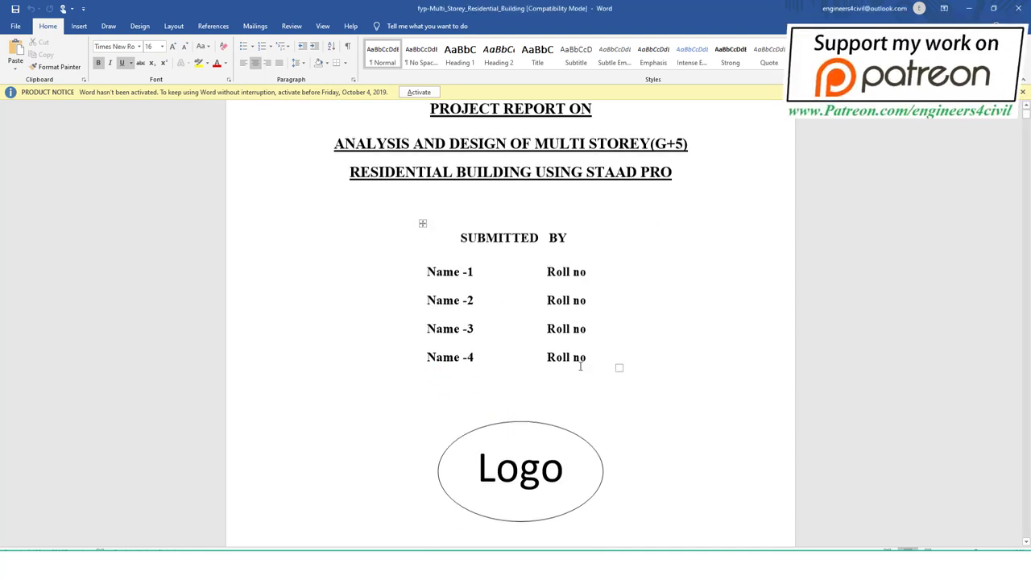
{"action": "scroll", "coordinate": [609, 364], "scroll_direction": "down", "scroll_amount": 3}
{"action": "left_click_drag", "start_coordinate": [612, 358], "coordinate": [596, 364]}
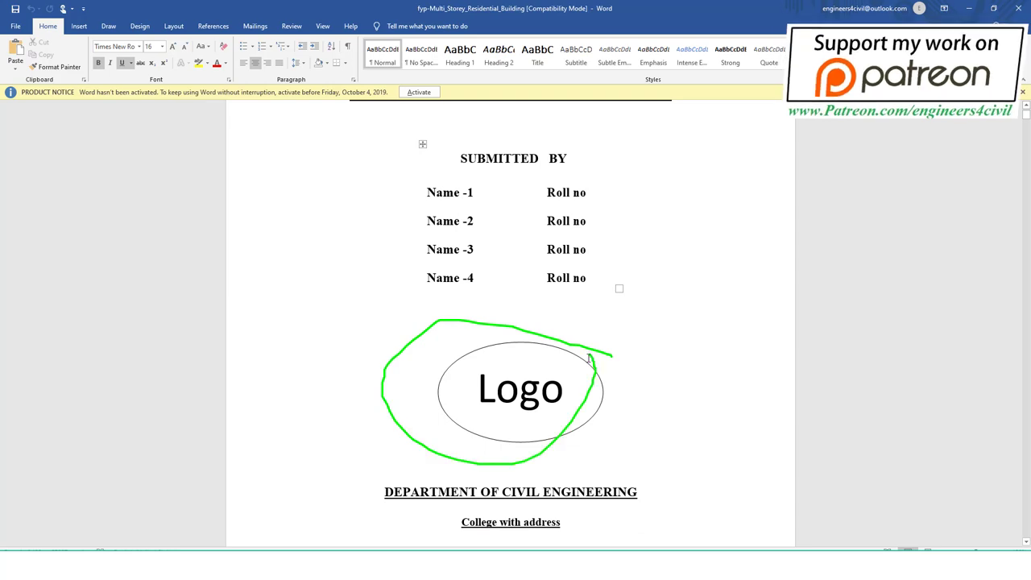
{"action": "scroll", "coordinate": [605, 380], "scroll_direction": "down", "scroll_amount": 1, "text": "ctrl"}
{"action": "scroll", "coordinate": [612, 414], "scroll_direction": "down", "scroll_amount": 1}
{"action": "scroll", "coordinate": [619, 401], "scroll_direction": "down", "scroll_amount": 3}
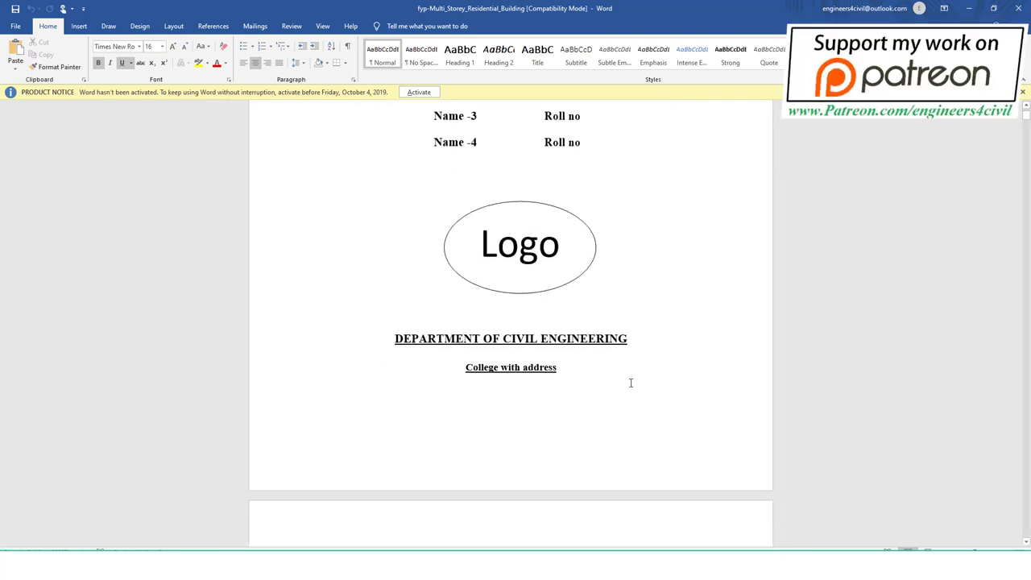
{"action": "left_click_drag", "start_coordinate": [660, 379], "coordinate": [596, 361]}
{"action": "scroll", "coordinate": [604, 354], "scroll_direction": "down", "scroll_amount": 4}
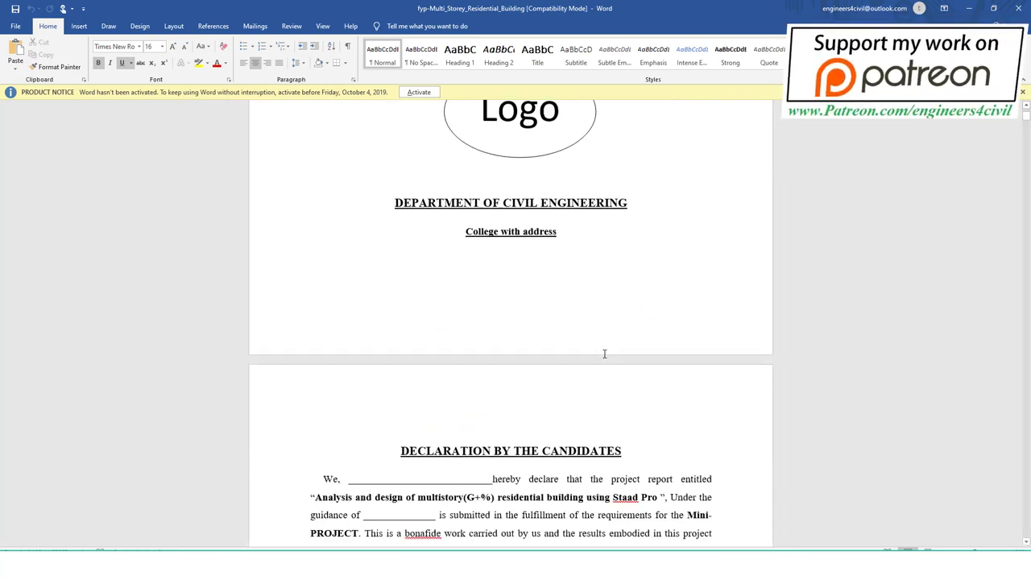
{"action": "scroll", "coordinate": [604, 353], "scroll_direction": "down", "scroll_amount": 5}
{"action": "scroll", "coordinate": [605, 352], "scroll_direction": "down", "scroll_amount": 2}
{"action": "mouse_move", "coordinate": [700, 192]}
{"action": "left_mouse_down"}
{"action": "mouse_move", "coordinate": [606, 451]}
{"action": "mouse_move", "coordinate": [676, 208]}
{"action": "left_mouse_up"}
{"action": "scroll", "coordinate": [606, 384], "scroll_direction": "down", "scroll_amount": 5}
{"action": "scroll", "coordinate": [609, 385], "scroll_direction": "down", "scroll_amount": 9}
{"action": "scroll", "coordinate": [610, 384], "scroll_direction": "down", "scroll_amount": 8}
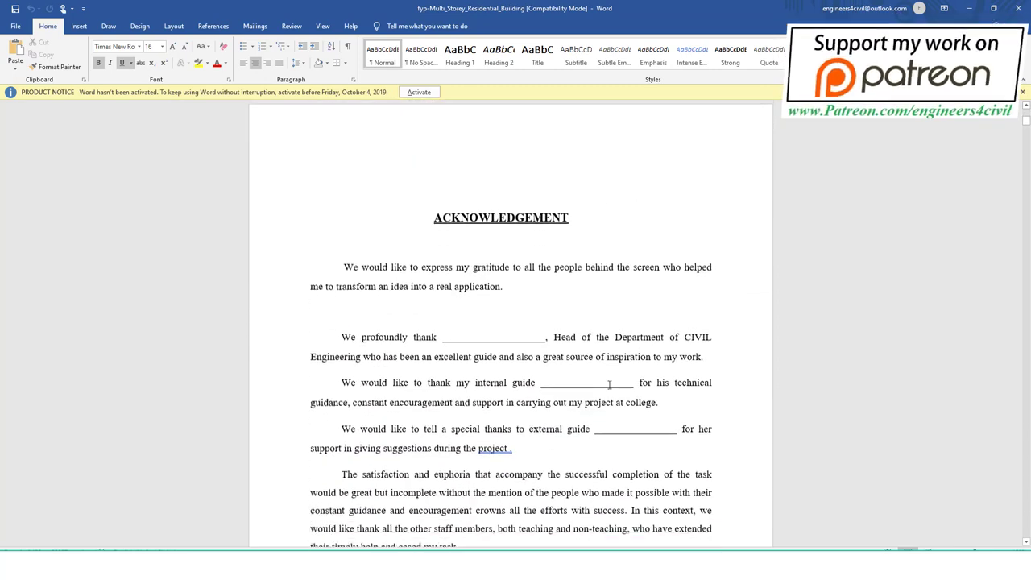
{"action": "mouse_move", "coordinate": [665, 172]}
{"action": "left_mouse_down"}
{"action": "mouse_move", "coordinate": [343, 232]}
{"action": "mouse_move", "coordinate": [642, 195]}
{"action": "left_mouse_up"}
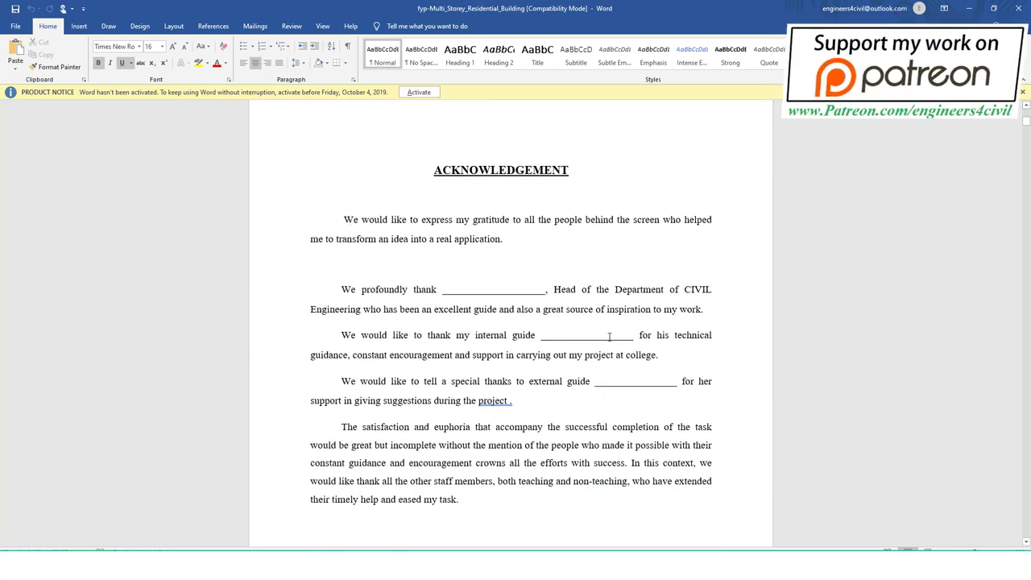
{"action": "scroll", "coordinate": [609, 335], "scroll_direction": "down", "scroll_amount": 8}
{"action": "scroll", "coordinate": [608, 336], "scroll_direction": "down", "scroll_amount": 4}
{"action": "scroll", "coordinate": [609, 336], "scroll_direction": "up", "scroll_amount": 2}
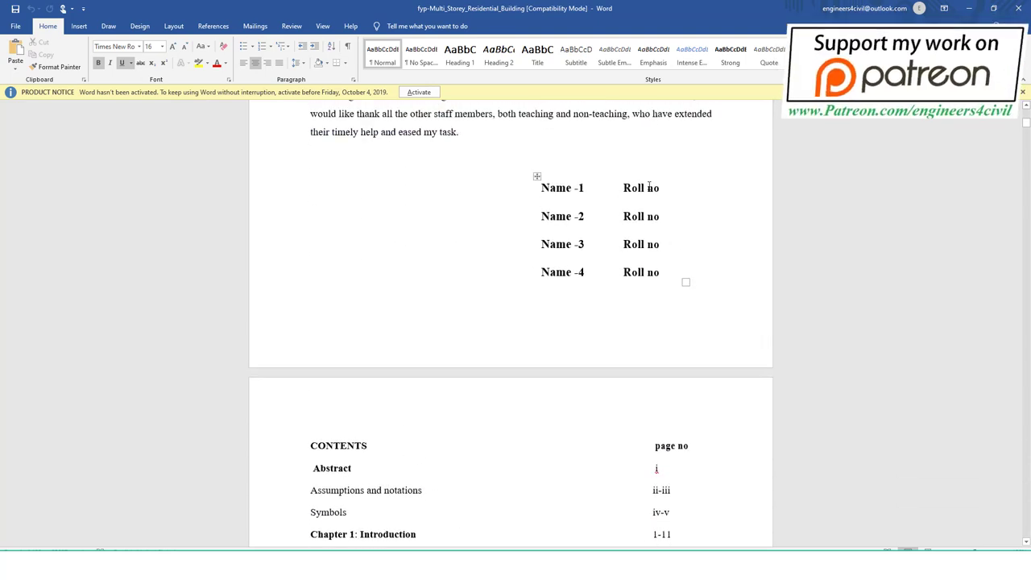
{"action": "left_click_drag", "start_coordinate": [667, 179], "coordinate": [585, 406]}
Step: Continue to the Assumptions in Design section, then switch to the STAAD.Pro model
{"action": "scroll", "coordinate": [551, 378], "scroll_direction": "down", "scroll_amount": 5}
{"action": "scroll", "coordinate": [570, 419], "scroll_direction": "down", "scroll_amount": 4}
{"action": "scroll", "coordinate": [570, 419], "scroll_direction": "down", "scroll_amount": 5}
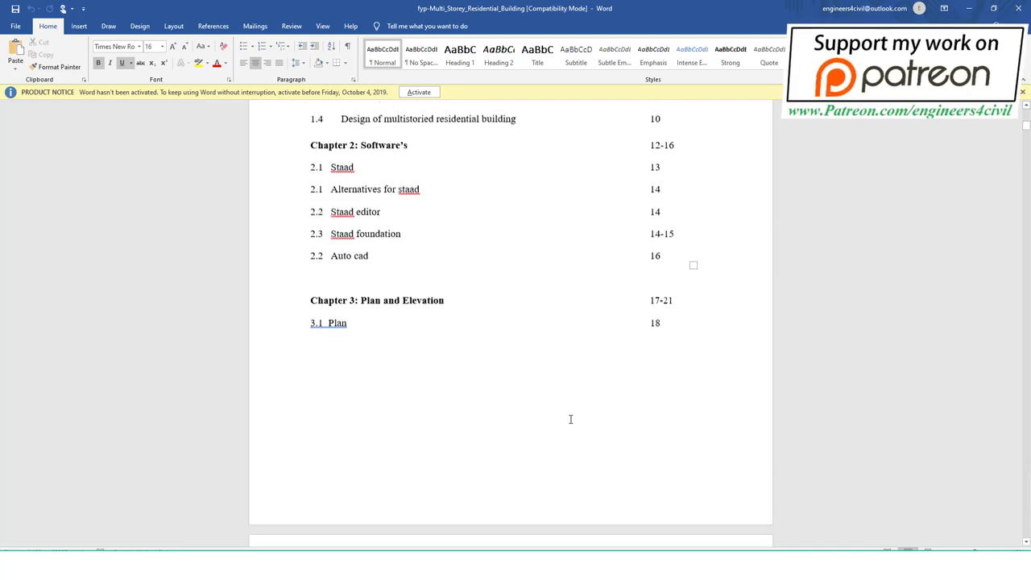
{"action": "scroll", "coordinate": [571, 419], "scroll_direction": "down", "scroll_amount": 4}
{"action": "scroll", "coordinate": [571, 420], "scroll_direction": "down", "scroll_amount": 6}
{"action": "scroll", "coordinate": [572, 420], "scroll_direction": "down", "scroll_amount": 4}
{"action": "scroll", "coordinate": [572, 420], "scroll_direction": "down", "scroll_amount": 8}
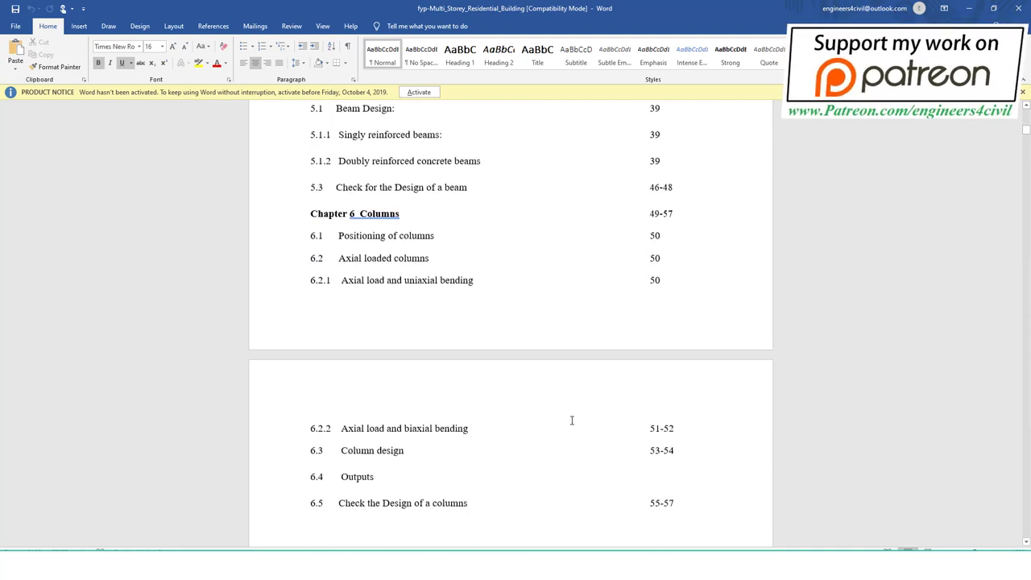
{"action": "scroll", "coordinate": [572, 419], "scroll_direction": "down", "scroll_amount": 8}
{"action": "scroll", "coordinate": [572, 420], "scroll_direction": "down", "scroll_amount": 4}
{"action": "scroll", "coordinate": [572, 420], "scroll_direction": "down", "scroll_amount": 4}
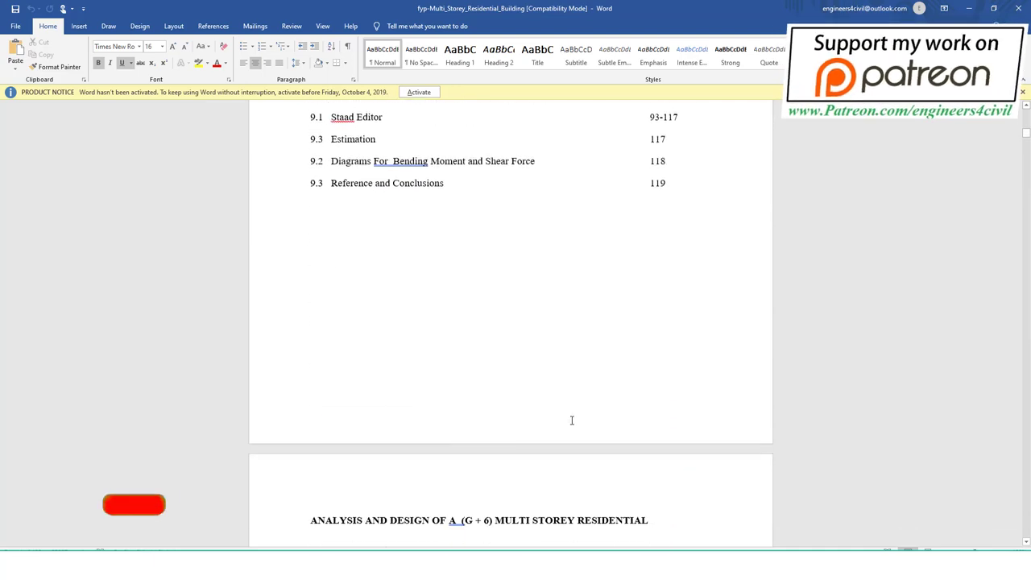
{"action": "scroll", "coordinate": [572, 420], "scroll_direction": "down", "scroll_amount": 5}
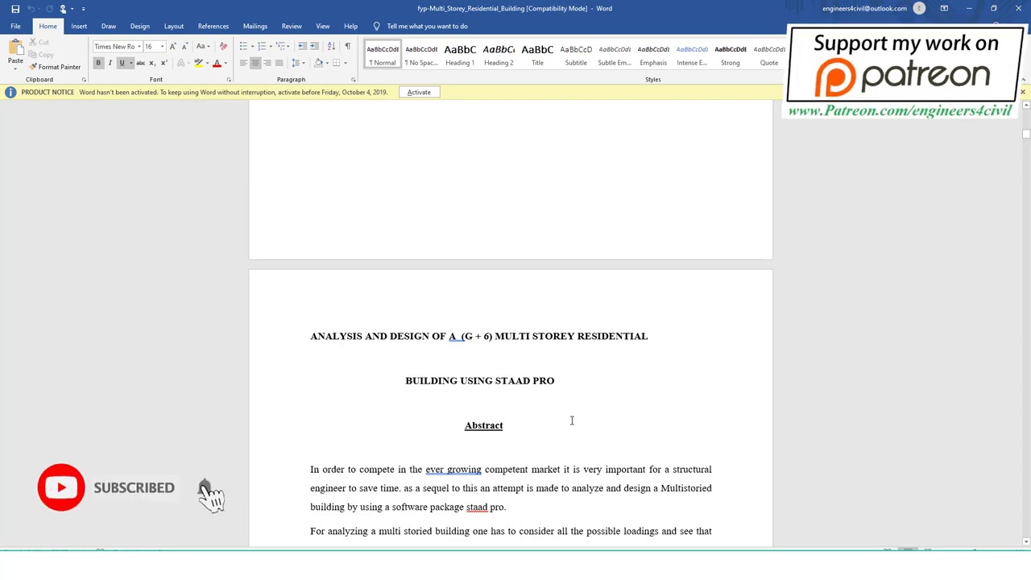
{"action": "scroll", "coordinate": [564, 403], "scroll_direction": "down", "scroll_amount": 3}
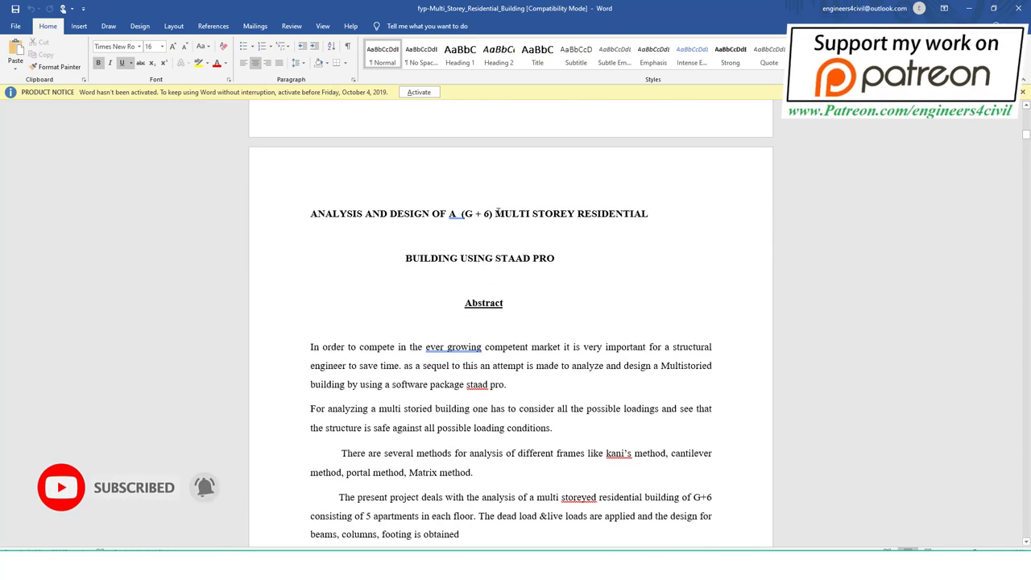
{"action": "scroll", "coordinate": [501, 334], "scroll_direction": "down", "scroll_amount": 3}
{"action": "scroll", "coordinate": [501, 334], "scroll_direction": "down", "scroll_amount": 4}
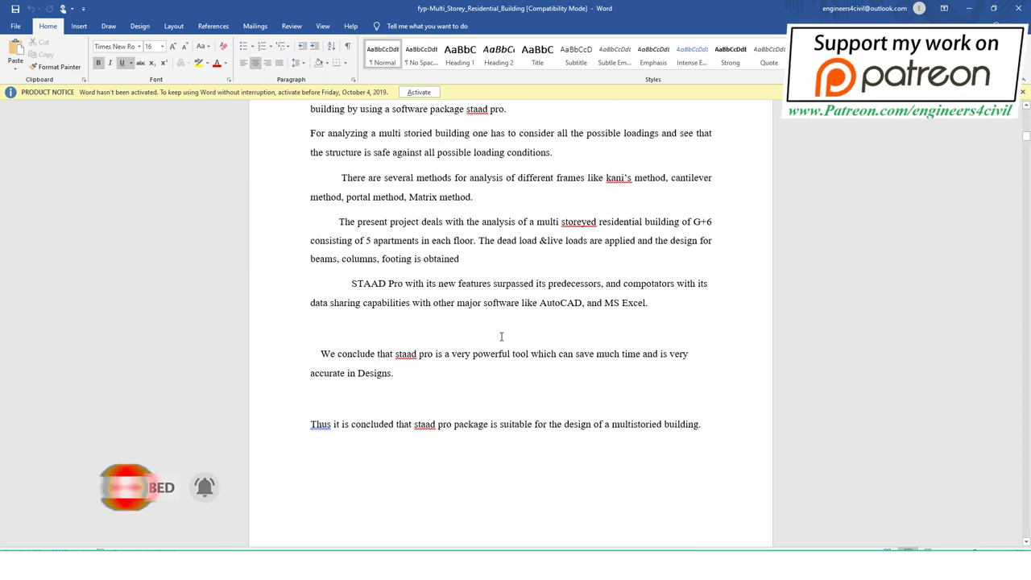
{"action": "scroll", "coordinate": [500, 333], "scroll_direction": "down", "scroll_amount": 5}
{"action": "scroll", "coordinate": [498, 332], "scroll_direction": "down", "scroll_amount": 4}
{"action": "scroll", "coordinate": [497, 330], "scroll_direction": "down", "scroll_amount": 4}
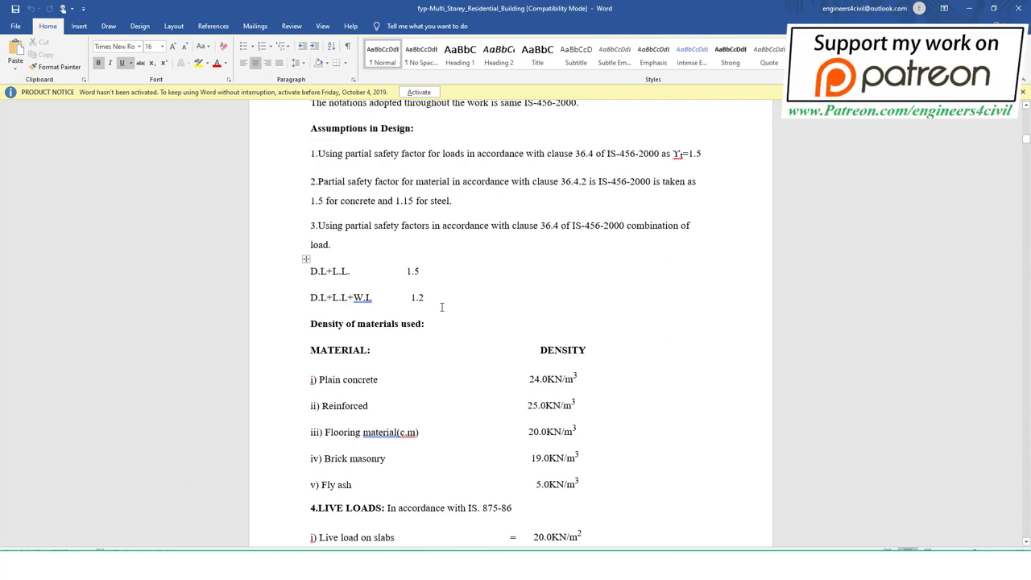
{"action": "mouse_move", "coordinate": [411, 264]}
{"action": "left_mouse_down"}
{"action": "mouse_move", "coordinate": [327, 266]}
{"action": "mouse_move", "coordinate": [344, 324]}
{"action": "mouse_move", "coordinate": [435, 282]}
{"action": "mouse_move", "coordinate": [400, 255]}
{"action": "left_mouse_up"}
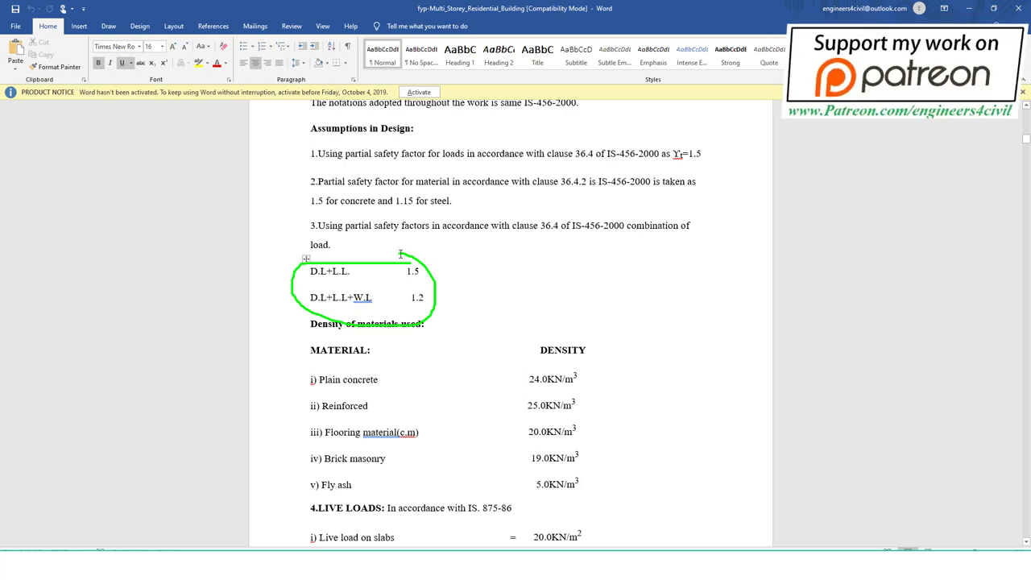
{"action": "key", "text": "Escape"}
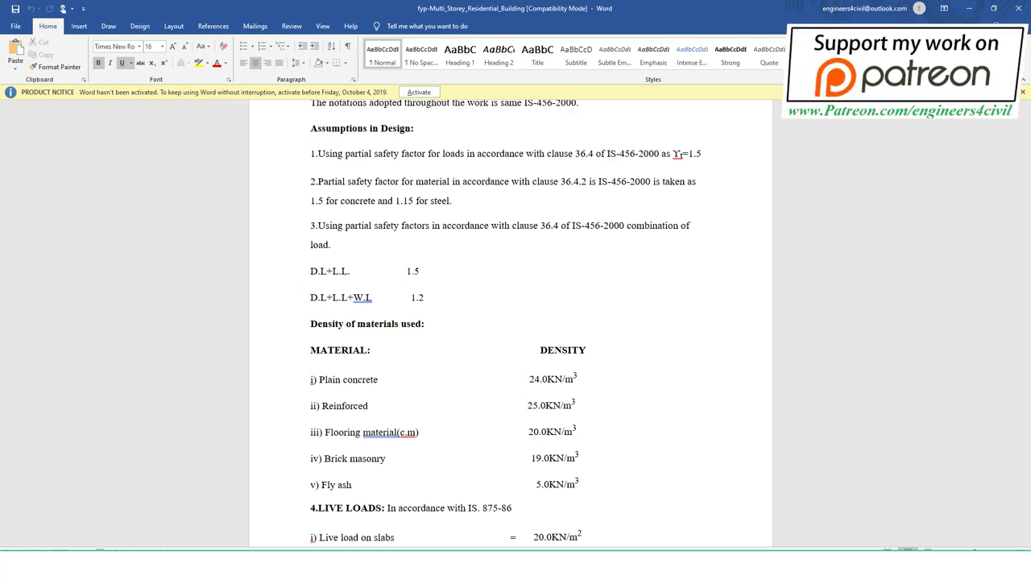
{"action": "key", "text": "alt+Tab"}
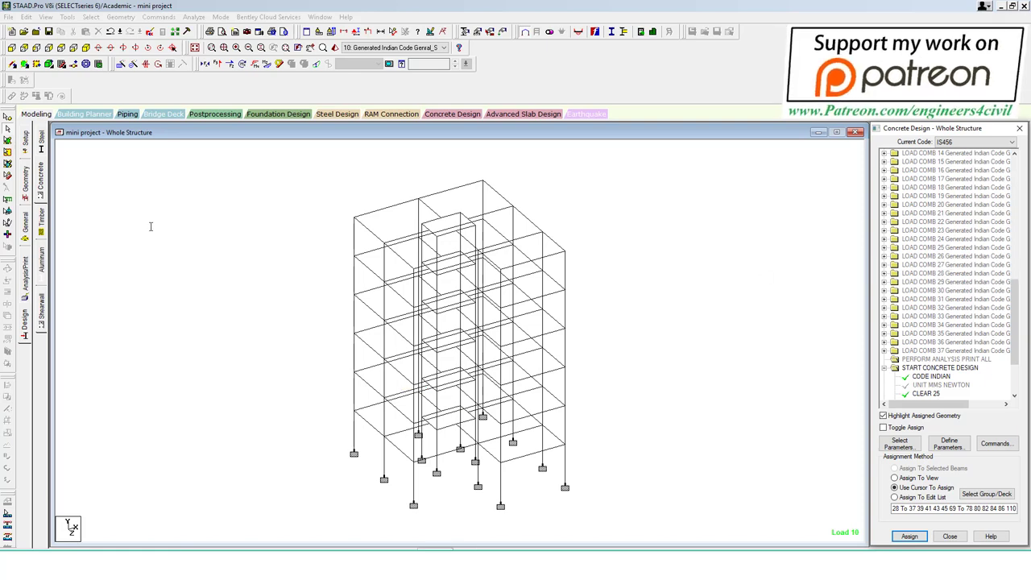
Step: In General > Load & Definition, expand Load Cases Details to list every load case through case 18
{"action": "left_click", "coordinate": [25, 224]}
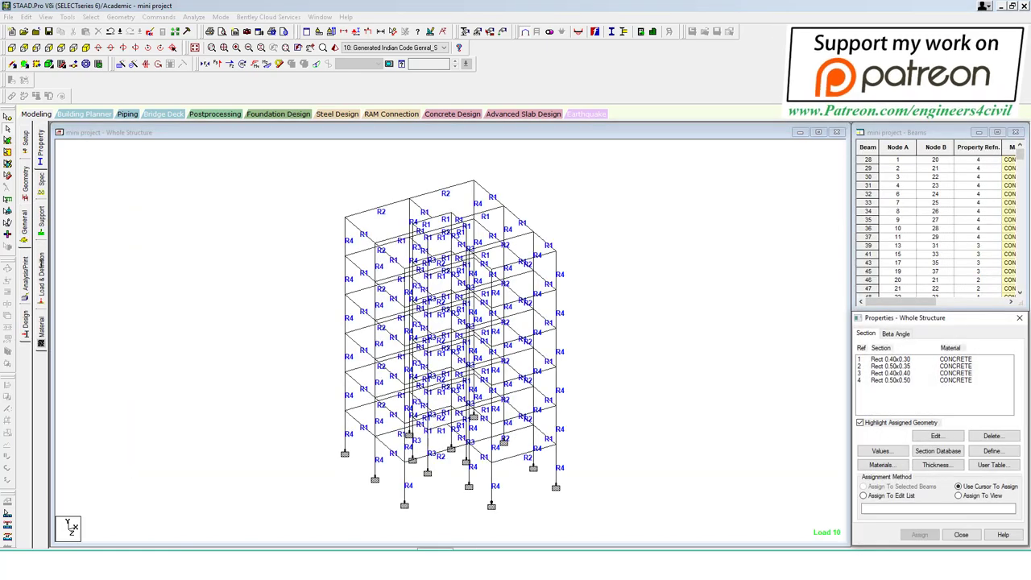
{"action": "left_click", "coordinate": [40, 270]}
{"action": "left_click", "coordinate": [860, 151]}
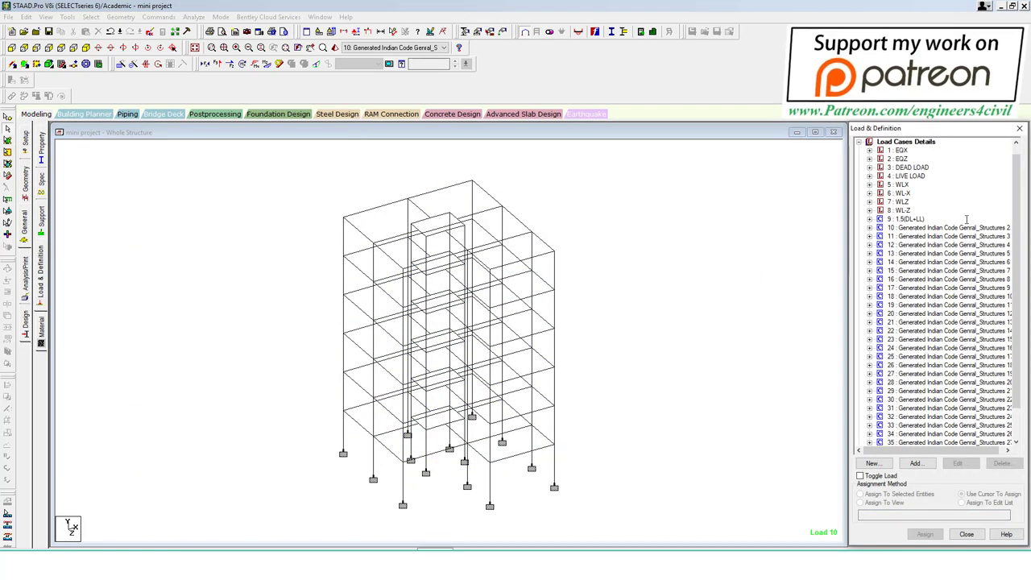
{"action": "left_click", "coordinate": [951, 297]}
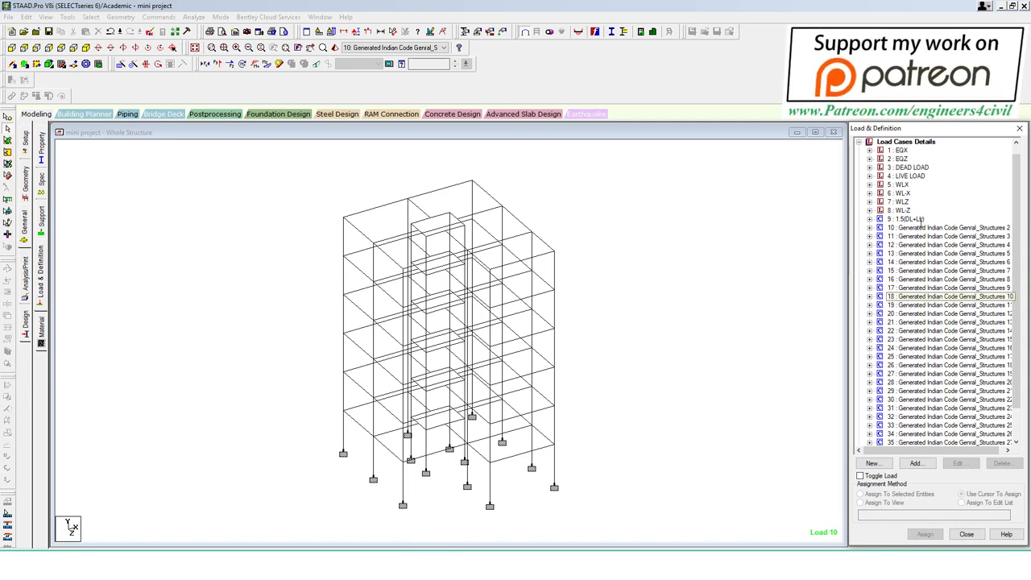
{"action": "left_click_drag", "start_coordinate": [929, 214], "coordinate": [957, 191]}
{"action": "left_click_drag", "start_coordinate": [957, 230], "coordinate": [910, 255]}
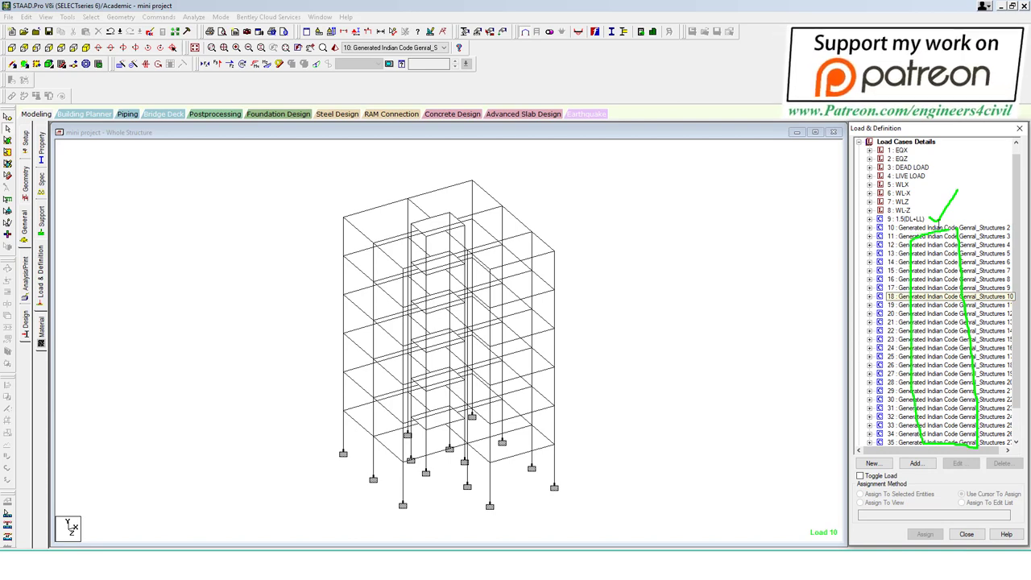
{"action": "key", "text": "Escape"}
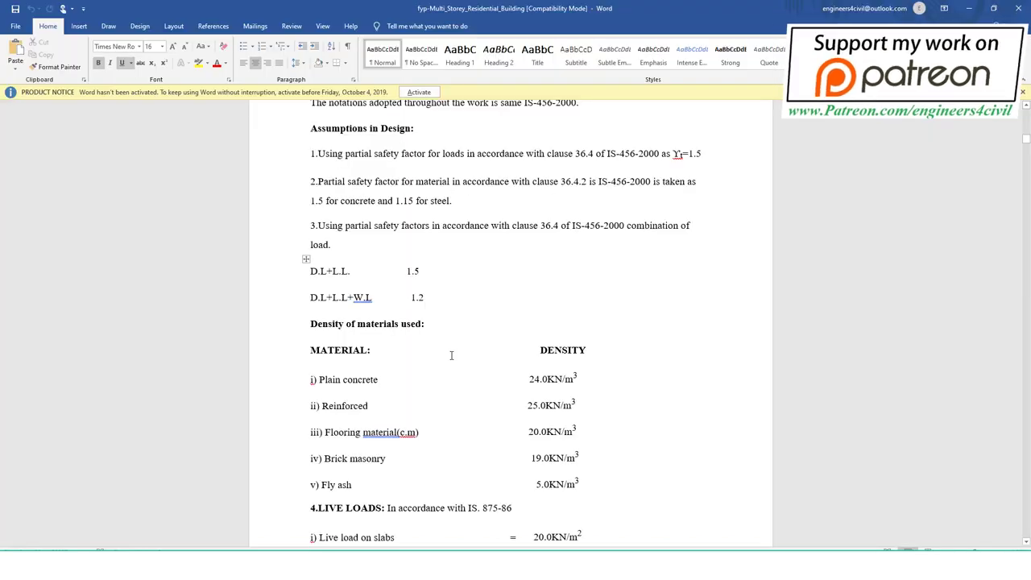
{"action": "scroll", "coordinate": [452, 306], "scroll_direction": "down", "scroll_amount": 2}
{"action": "mouse_move", "coordinate": [450, 202]}
{"action": "left_mouse_down"}
{"action": "mouse_move", "coordinate": [461, 250]}
{"action": "mouse_move", "coordinate": [588, 189]}
{"action": "left_mouse_up"}
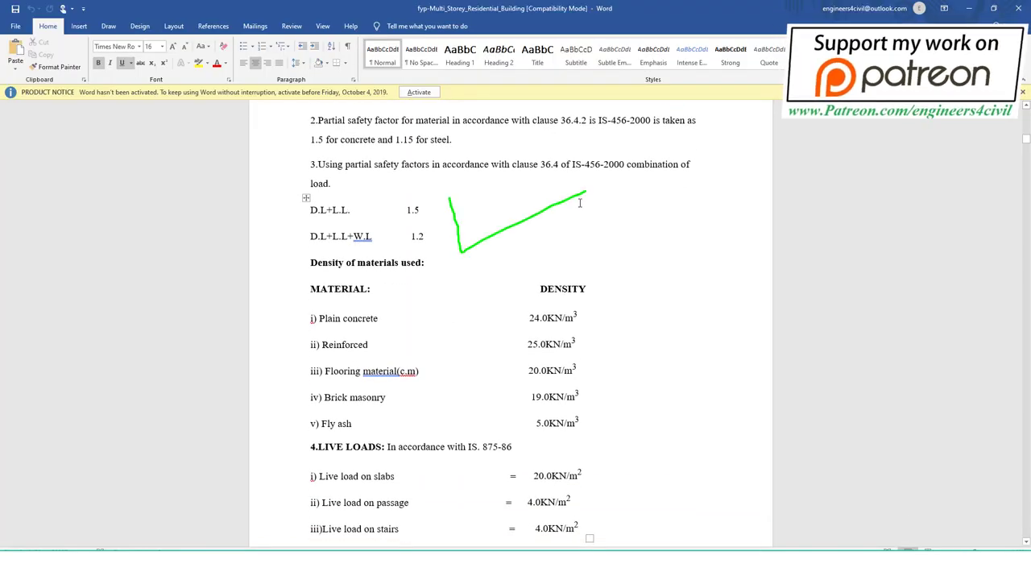
{"action": "key", "text": "Escape"}
{"action": "scroll", "coordinate": [535, 272], "scroll_direction": "down", "scroll_amount": 2}
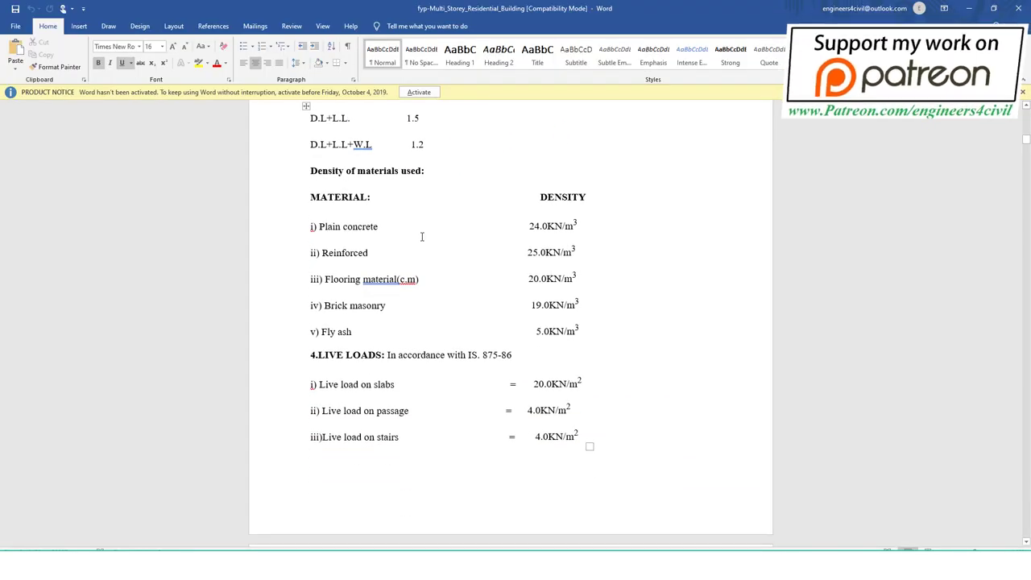
{"action": "left_click_drag", "start_coordinate": [585, 226], "coordinate": [616, 231]}
{"action": "left_click_drag", "start_coordinate": [563, 259], "coordinate": [620, 233]}
{"action": "left_click_drag", "start_coordinate": [580, 267], "coordinate": [590, 278]}
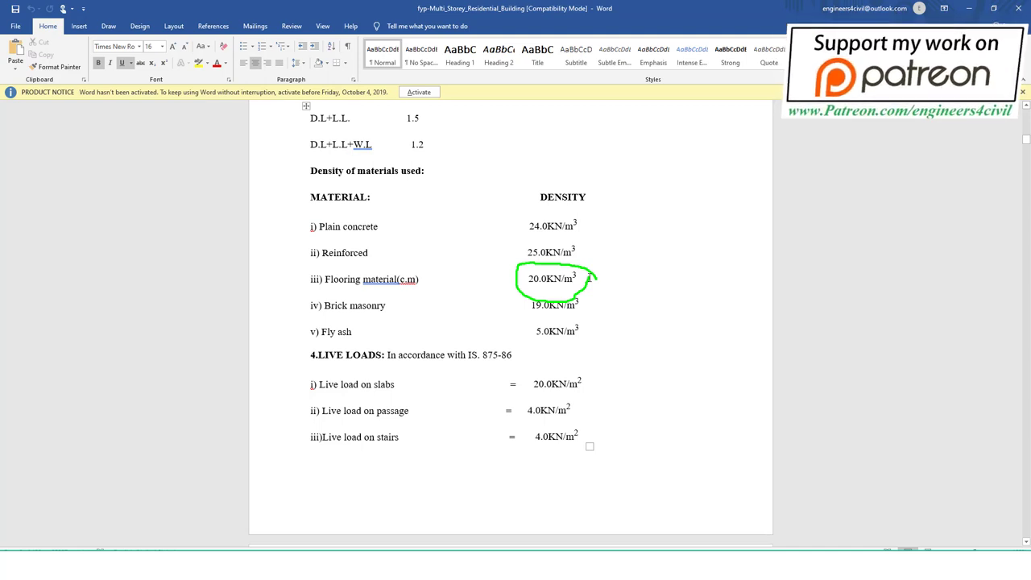
{"action": "key", "text": "Escape"}
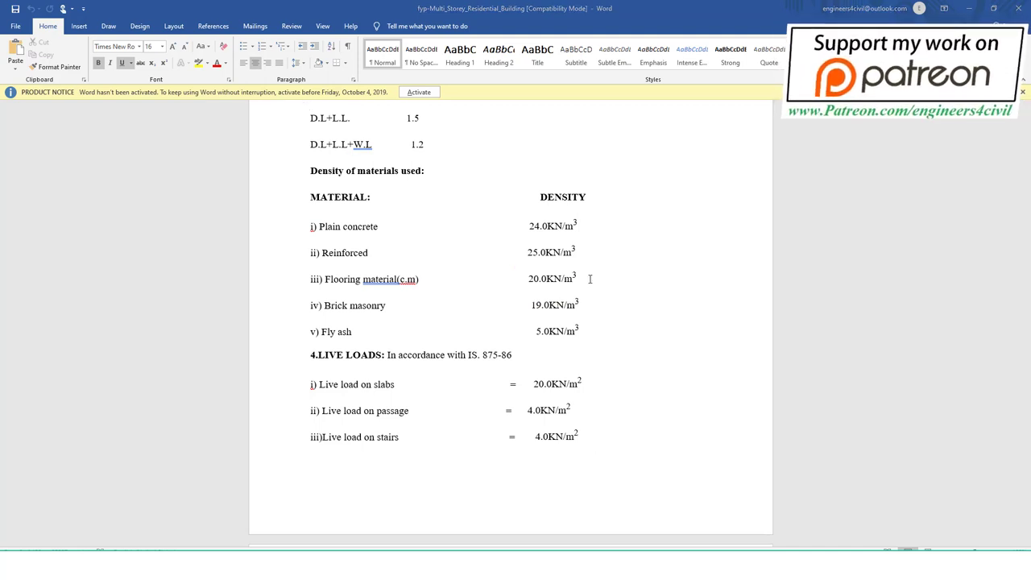
{"action": "scroll", "coordinate": [540, 294], "scroll_direction": "down", "scroll_amount": 1}
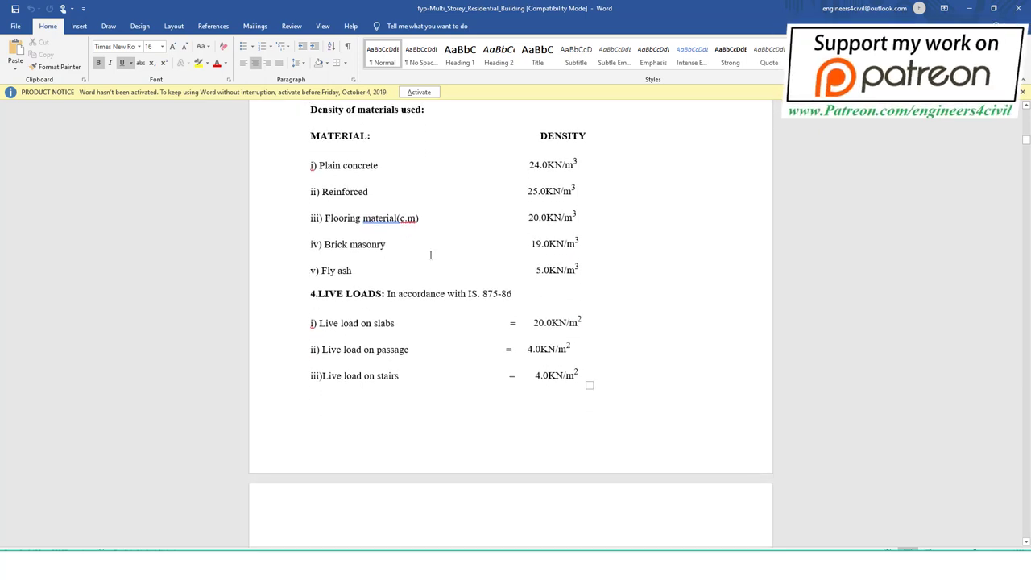
{"action": "mouse_move", "coordinate": [585, 241]}
{"action": "left_mouse_down"}
{"action": "mouse_move", "coordinate": [524, 247]}
{"action": "mouse_move", "coordinate": [555, 259]}
{"action": "left_mouse_up"}
{"action": "key", "text": "Escape"}
Step: Change the brick masonry density from 19.0 to 20.0 KN/m3
{"action": "left_click", "coordinate": [542, 244]}
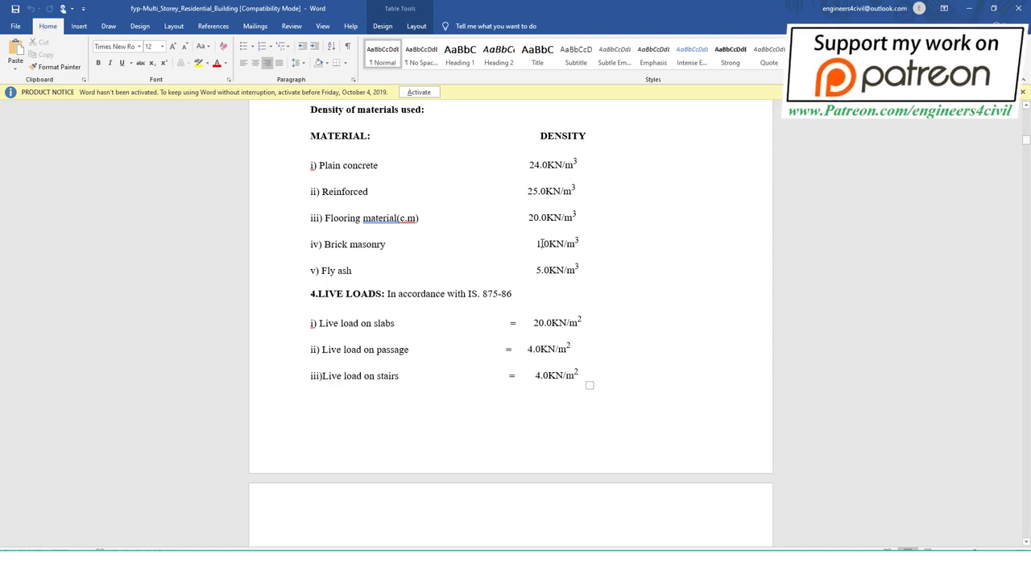
{"action": "key", "text": "BackSpace"}
{"action": "type", "text": "20."}
Step: Replace the slab live load value 20 with 3, giving 3.0 KN/m2
{"action": "mouse_move", "coordinate": [585, 274]}
{"action": "left_mouse_down"}
{"action": "mouse_move", "coordinate": [602, 260]}
{"action": "mouse_move", "coordinate": [615, 292]}
{"action": "left_mouse_up"}
{"action": "scroll", "coordinate": [557, 300], "scroll_direction": "down", "scroll_amount": 3}
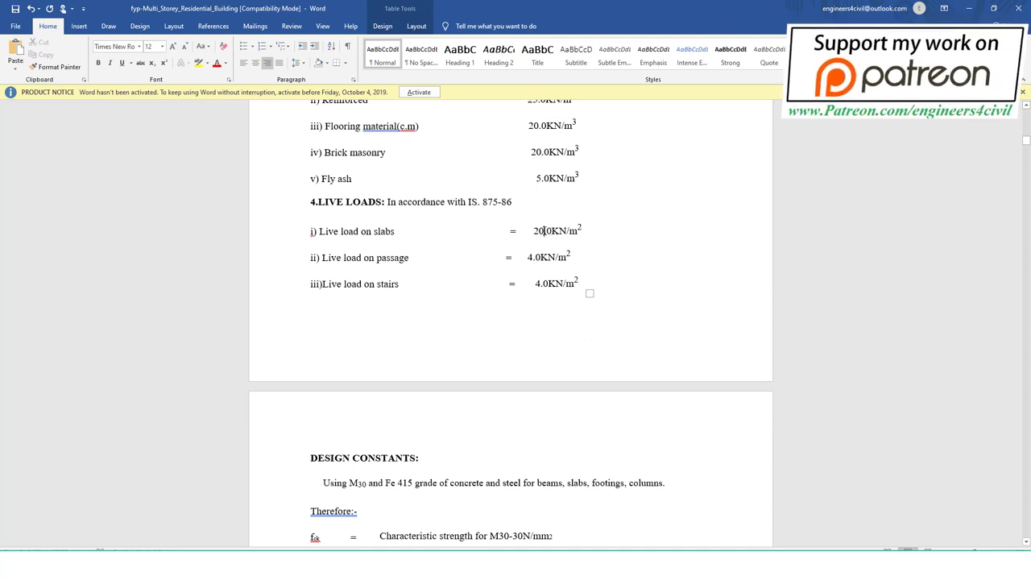
{"action": "left_click_drag", "start_coordinate": [544, 231], "coordinate": [533, 231]}
{"action": "type", "text": "3"}
{"action": "mouse_move", "coordinate": [585, 249]}
{"action": "left_mouse_down"}
{"action": "mouse_move", "coordinate": [579, 270]}
{"action": "mouse_move", "coordinate": [609, 278]}
{"action": "mouse_move", "coordinate": [584, 299]}
{"action": "mouse_move", "coordinate": [628, 316]}
{"action": "left_mouse_up"}
Step: At 1.2 Statement of project, ink-mark the G+6 stories, flat counts, wall types and floor heights, then clear them
{"action": "scroll", "coordinate": [440, 310], "scroll_direction": "down", "scroll_amount": 3}
{"action": "scroll", "coordinate": [428, 315], "scroll_direction": "down", "scroll_amount": 1}
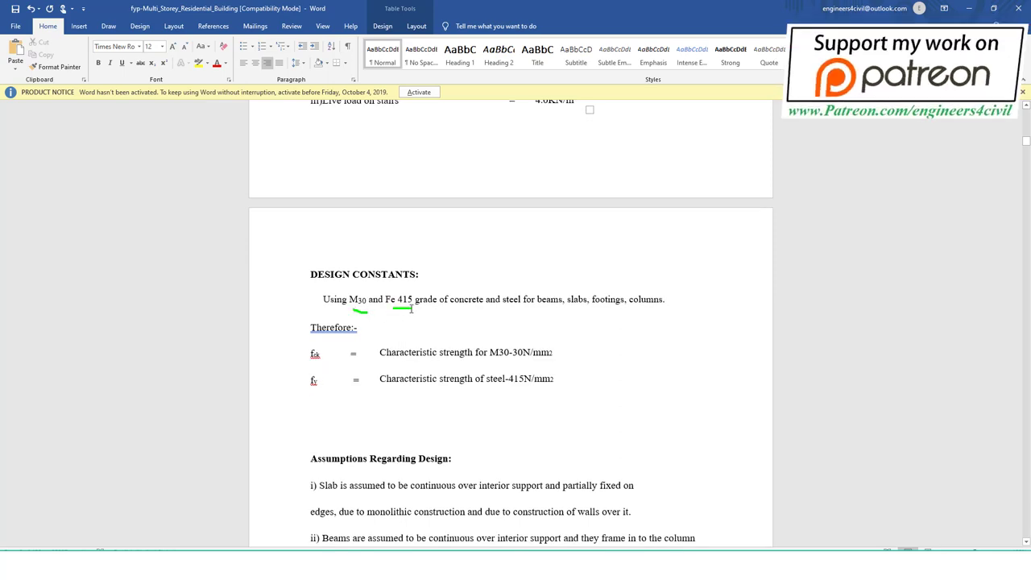
{"action": "scroll", "coordinate": [411, 308], "scroll_direction": "down", "scroll_amount": 2}
{"action": "scroll", "coordinate": [411, 308], "scroll_direction": "down", "scroll_amount": 4}
{"action": "scroll", "coordinate": [411, 308], "scroll_direction": "down", "scroll_amount": 4}
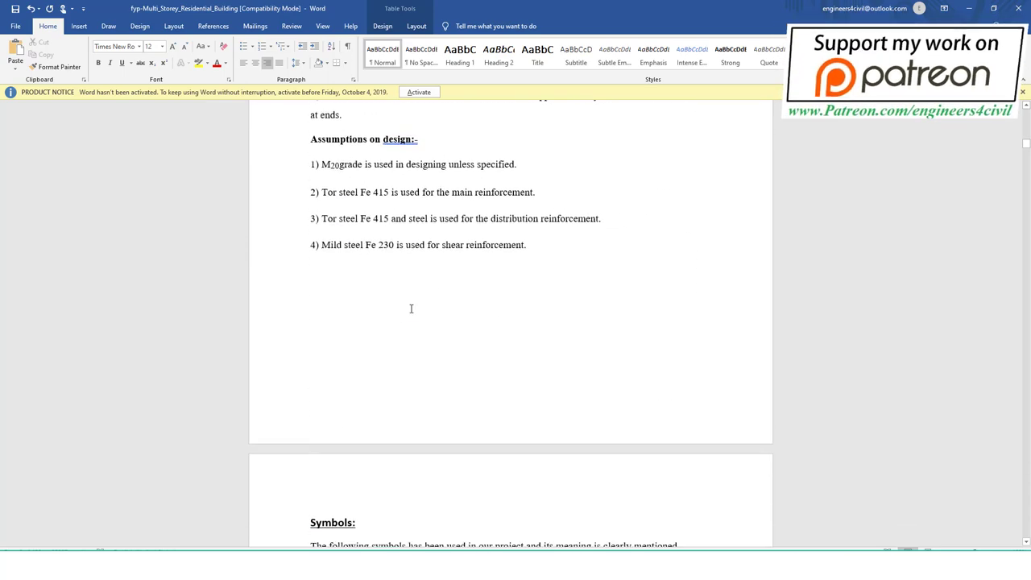
{"action": "scroll", "coordinate": [411, 308], "scroll_direction": "down", "scroll_amount": 6}
{"action": "scroll", "coordinate": [412, 306], "scroll_direction": "down", "scroll_amount": 5}
{"action": "scroll", "coordinate": [387, 283], "scroll_direction": "down", "scroll_amount": 4}
{"action": "scroll", "coordinate": [355, 428], "scroll_direction": "down", "scroll_amount": 3}
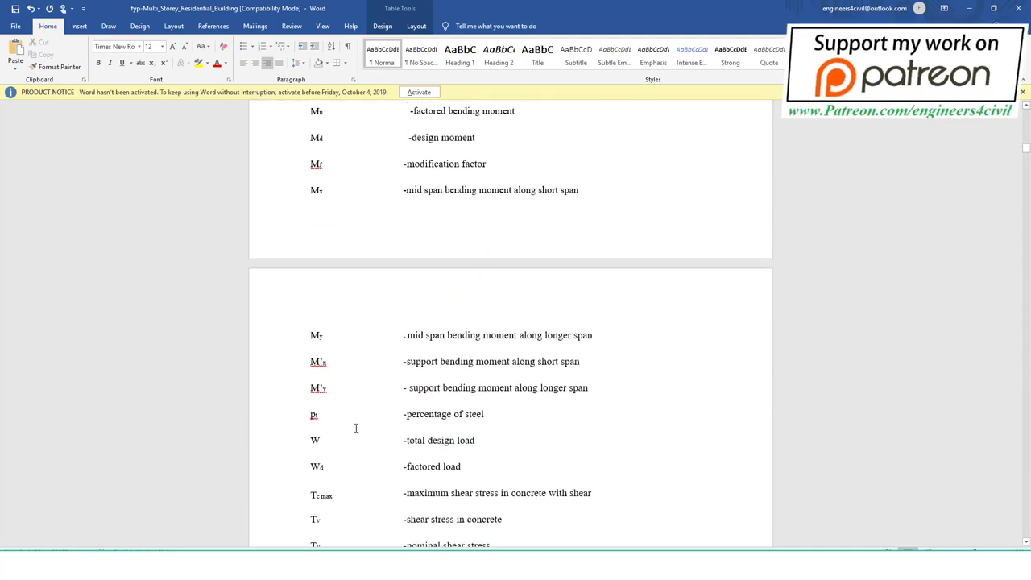
{"action": "scroll", "coordinate": [355, 428], "scroll_direction": "down", "scroll_amount": 3}
{"action": "scroll", "coordinate": [444, 417], "scroll_direction": "down", "scroll_amount": 5}
{"action": "scroll", "coordinate": [444, 417], "scroll_direction": "down", "scroll_amount": 5}
{"action": "scroll", "coordinate": [444, 420], "scroll_direction": "down", "scroll_amount": 6}
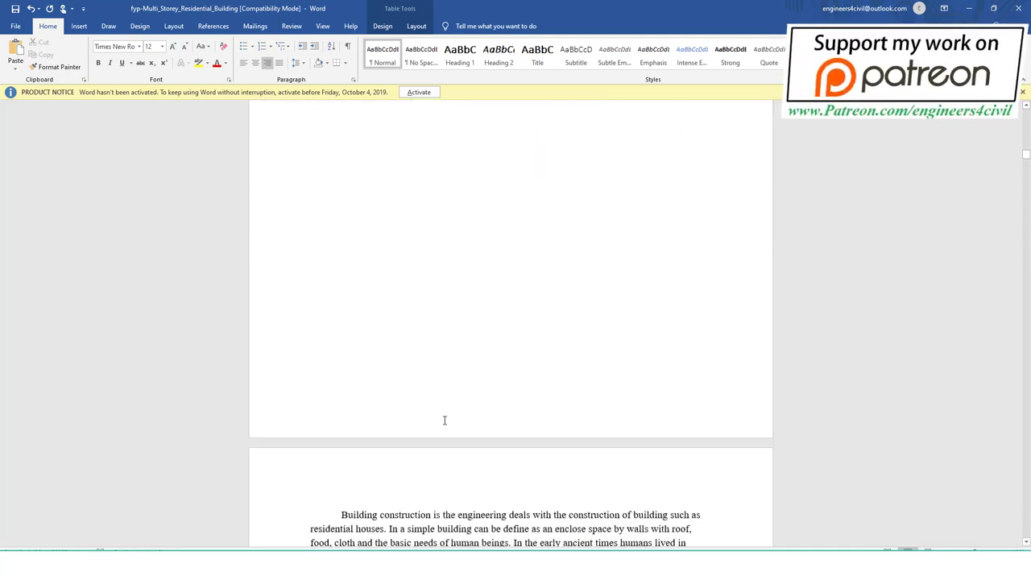
{"action": "scroll", "coordinate": [444, 420], "scroll_direction": "down", "scroll_amount": 5}
{"action": "scroll", "coordinate": [444, 420], "scroll_direction": "down", "scroll_amount": 5}
{"action": "scroll", "coordinate": [443, 421], "scroll_direction": "down", "scroll_amount": 5}
{"action": "scroll", "coordinate": [443, 422], "scroll_direction": "down", "scroll_amount": 5}
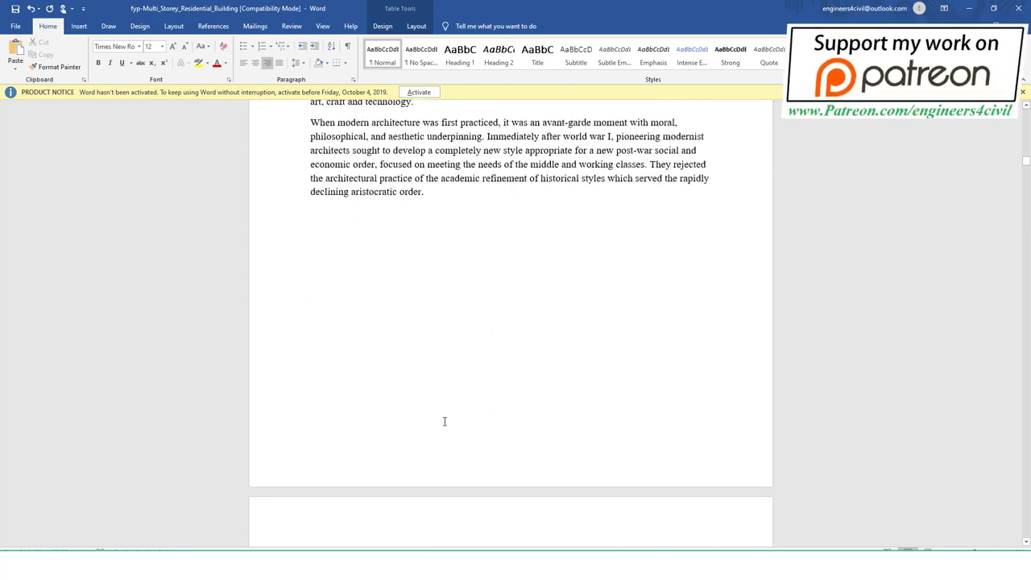
{"action": "scroll", "coordinate": [444, 422], "scroll_direction": "down", "scroll_amount": 5}
{"action": "scroll", "coordinate": [446, 422], "scroll_direction": "down", "scroll_amount": 2}
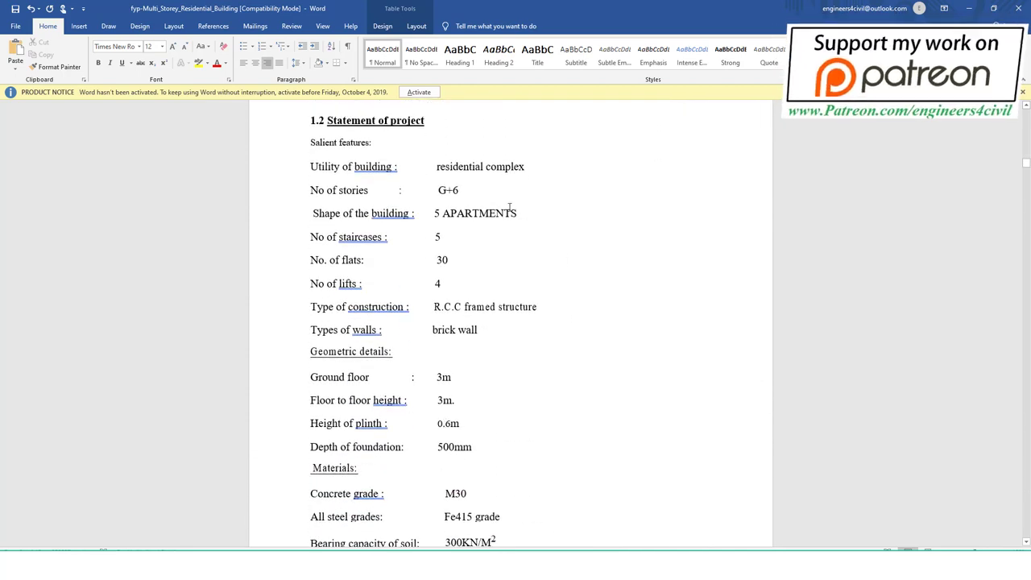
{"action": "mouse_move", "coordinate": [464, 188]}
{"action": "left_mouse_down"}
{"action": "mouse_move", "coordinate": [403, 182]}
{"action": "mouse_move", "coordinate": [464, 178]}
{"action": "left_mouse_up"}
{"action": "mouse_move", "coordinate": [458, 227]}
{"action": "left_mouse_down"}
{"action": "mouse_move", "coordinate": [442, 262]}
{"action": "mouse_move", "coordinate": [477, 256]}
{"action": "mouse_move", "coordinate": [538, 287]}
{"action": "mouse_move", "coordinate": [488, 301]}
{"action": "mouse_move", "coordinate": [522, 312]}
{"action": "mouse_move", "coordinate": [586, 265]}
{"action": "left_mouse_up"}
{"action": "left_click_drag", "start_coordinate": [477, 339], "coordinate": [562, 300]}
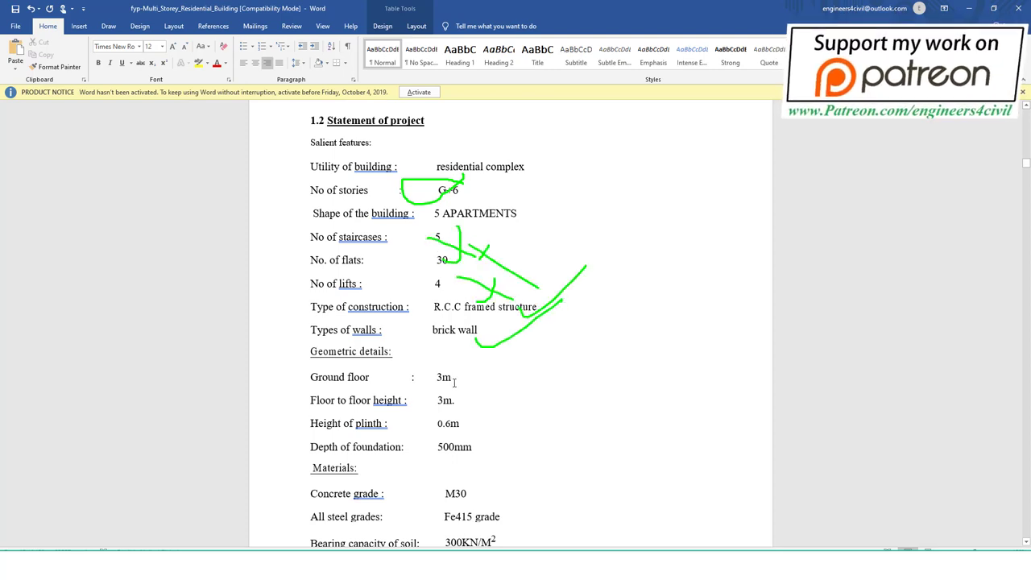
{"action": "left_click_drag", "start_coordinate": [454, 380], "coordinate": [504, 355]}
{"action": "left_click_drag", "start_coordinate": [478, 409], "coordinate": [543, 355]}
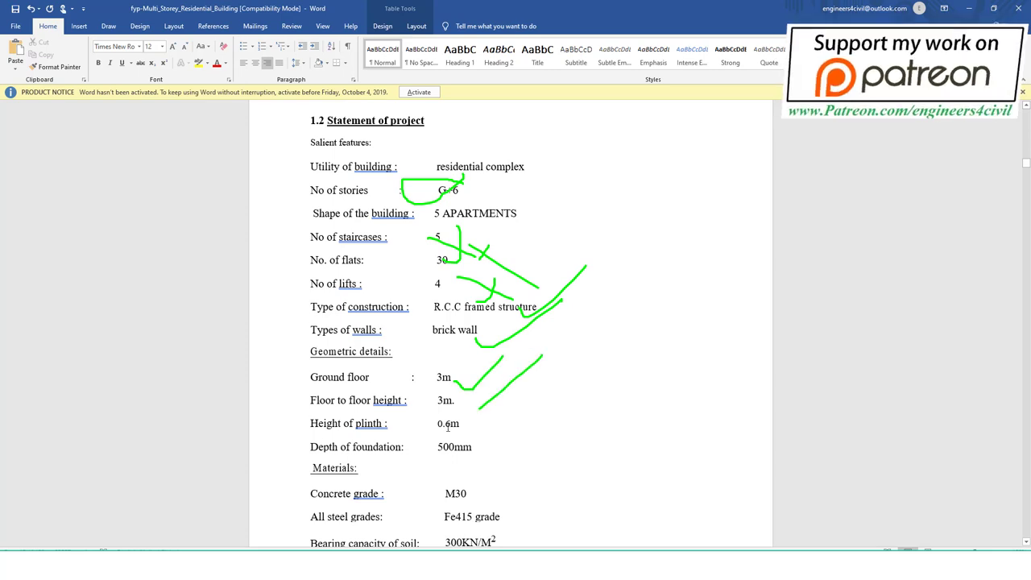
{"action": "left_click_drag", "start_coordinate": [456, 424], "coordinate": [556, 385]}
{"action": "key", "text": "Escape"}
Step: Bracket the M30/Fe415 material grades and circle the 300 KN/m2 bearing capacity, then erase the ink
{"action": "scroll", "coordinate": [500, 363], "scroll_direction": "down", "scroll_amount": 4}
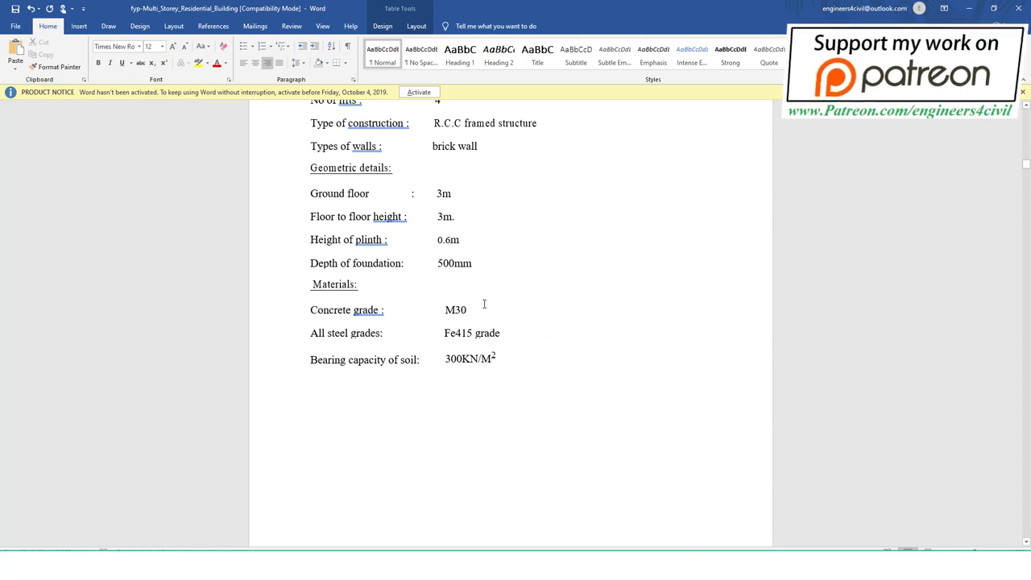
{"action": "mouse_move", "coordinate": [484, 304]}
{"action": "left_mouse_down"}
{"action": "mouse_move", "coordinate": [530, 299]}
{"action": "mouse_move", "coordinate": [475, 393]}
{"action": "left_mouse_up"}
{"action": "mouse_move", "coordinate": [505, 362]}
{"action": "left_mouse_down"}
{"action": "mouse_move", "coordinate": [438, 376]}
{"action": "mouse_move", "coordinate": [510, 372]}
{"action": "left_mouse_up"}
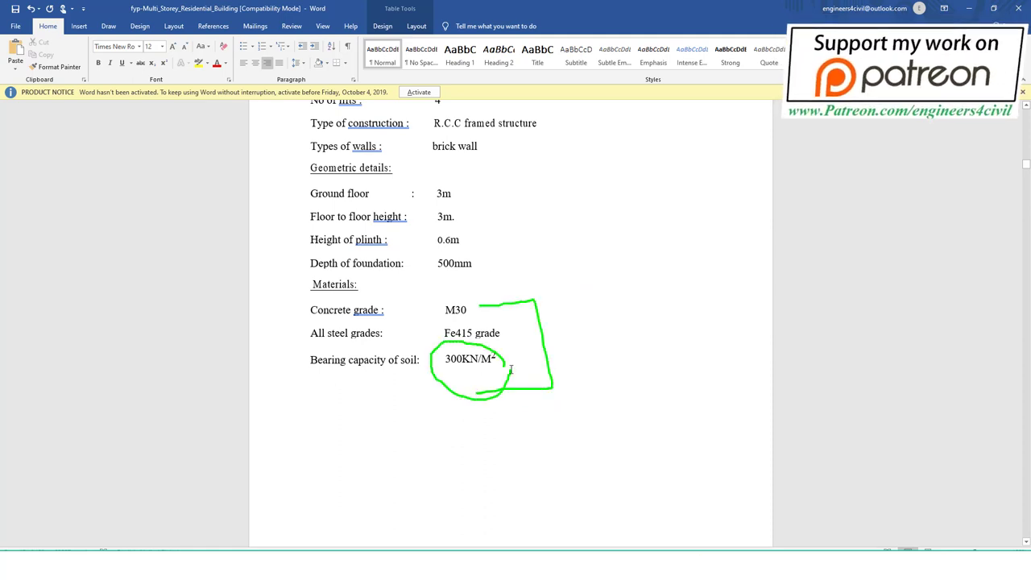
{"action": "key", "text": "Escape"}
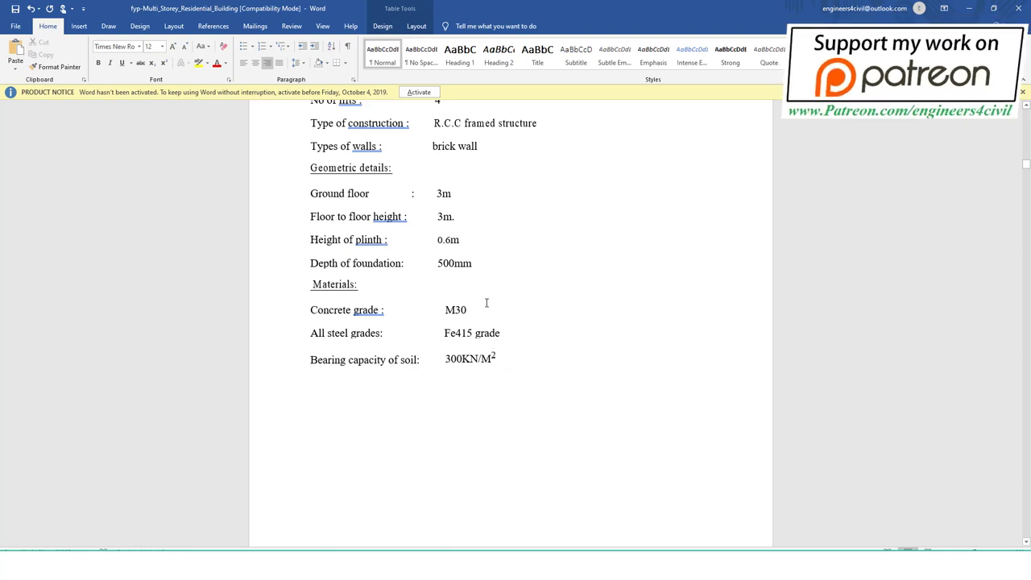
Step: Scroll down to the software logos and mark them up
{"action": "scroll", "coordinate": [490, 346], "scroll_direction": "down", "scroll_amount": 3}
{"action": "scroll", "coordinate": [490, 346], "scroll_direction": "down", "scroll_amount": 5}
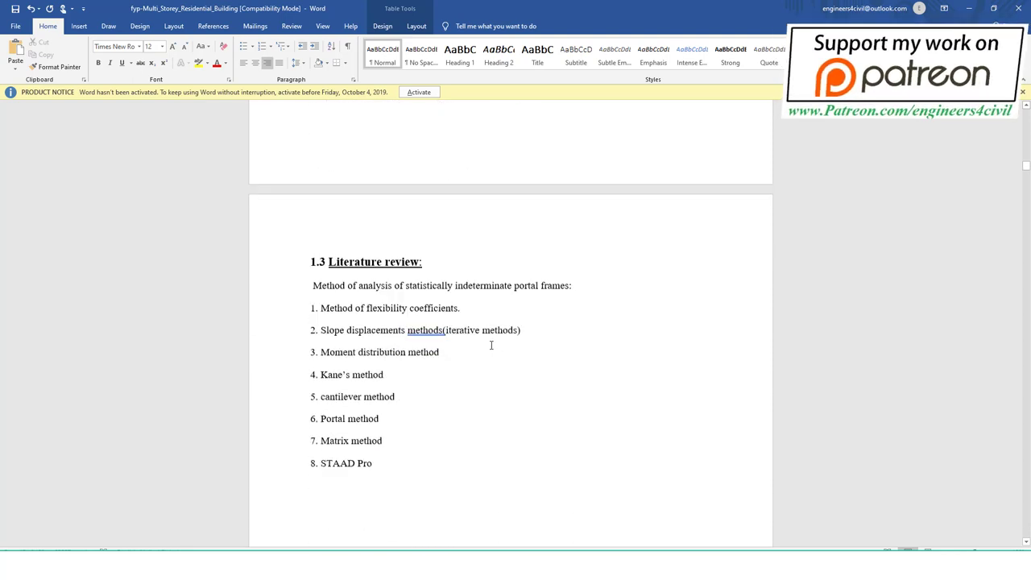
{"action": "scroll", "coordinate": [491, 347], "scroll_direction": "down", "scroll_amount": 3}
{"action": "scroll", "coordinate": [491, 347], "scroll_direction": "down", "scroll_amount": 2}
{"action": "scroll", "coordinate": [491, 347], "scroll_direction": "down", "scroll_amount": 1}
{"action": "scroll", "coordinate": [491, 347], "scroll_direction": "down", "scroll_amount": 3}
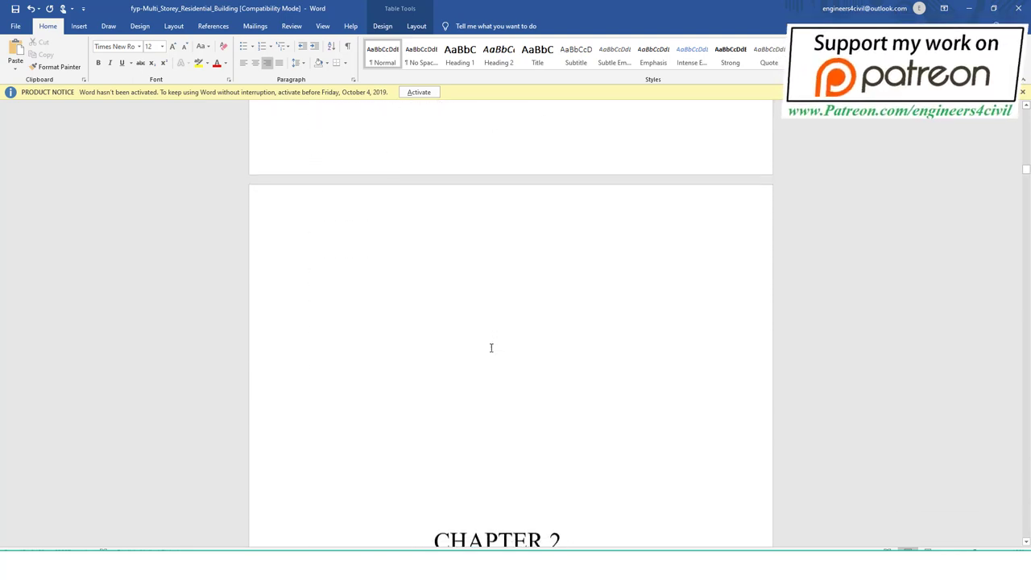
{"action": "scroll", "coordinate": [491, 347], "scroll_direction": "down", "scroll_amount": 3}
{"action": "scroll", "coordinate": [491, 349], "scroll_direction": "down", "scroll_amount": 4}
{"action": "scroll", "coordinate": [490, 349], "scroll_direction": "down", "scroll_amount": 5}
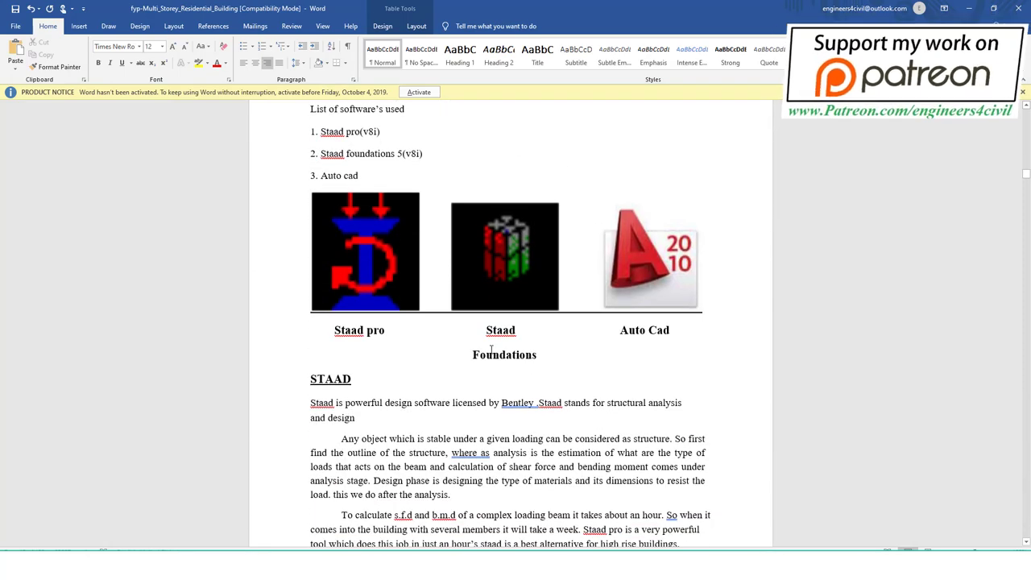
{"action": "mouse_move", "coordinate": [379, 305]}
{"action": "left_mouse_down"}
{"action": "mouse_move", "coordinate": [584, 237]}
{"action": "mouse_move", "coordinate": [650, 293]}
{"action": "mouse_move", "coordinate": [796, 201]}
{"action": "left_mouse_up"}
Step: Keep scrolling through chapter 3 until Figure 3.2b, the skeletal structure, is on screen
{"action": "scroll", "coordinate": [586, 312], "scroll_direction": "down", "scroll_amount": 4}
{"action": "scroll", "coordinate": [583, 314], "scroll_direction": "down", "scroll_amount": 6}
{"action": "scroll", "coordinate": [582, 315], "scroll_direction": "down", "scroll_amount": 8}
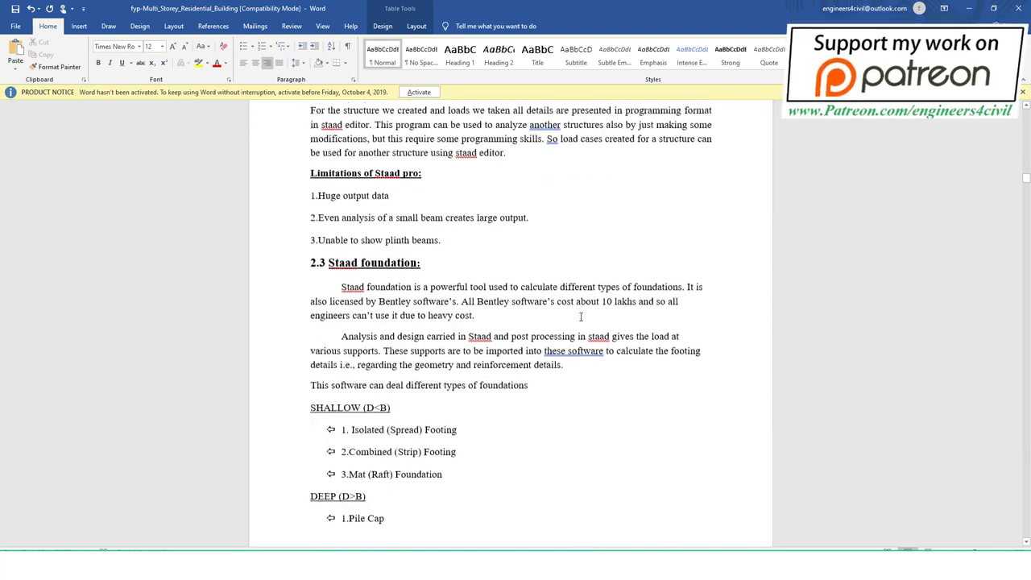
{"action": "scroll", "coordinate": [580, 317], "scroll_direction": "down", "scroll_amount": 7}
{"action": "scroll", "coordinate": [580, 317], "scroll_direction": "down", "scroll_amount": 8}
{"action": "scroll", "coordinate": [580, 316], "scroll_direction": "down", "scroll_amount": 4}
{"action": "scroll", "coordinate": [581, 316], "scroll_direction": "down", "scroll_amount": 5}
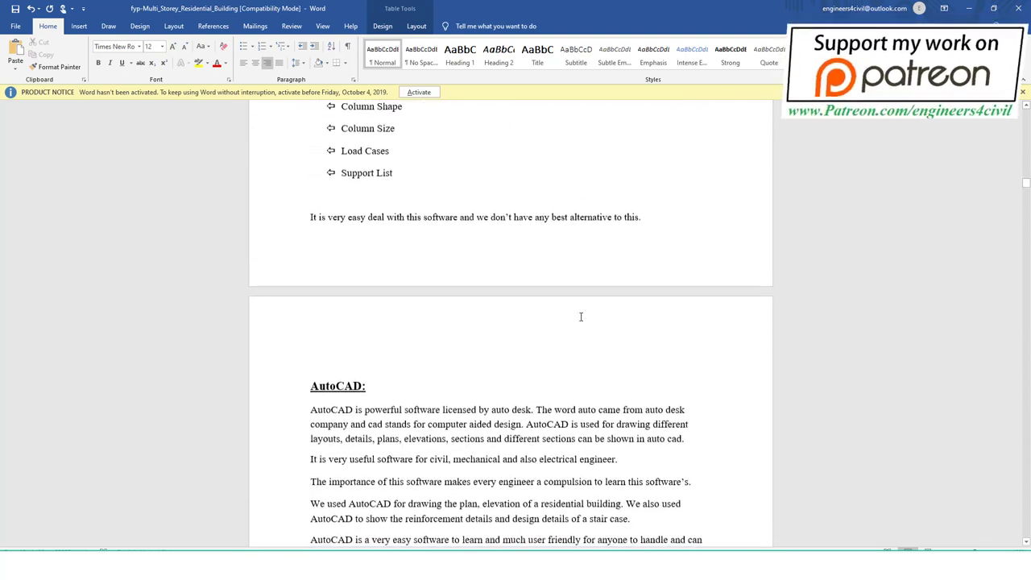
{"action": "scroll", "coordinate": [581, 316], "scroll_direction": "down", "scroll_amount": 8}
{"action": "scroll", "coordinate": [581, 315], "scroll_direction": "down", "scroll_amount": 5}
{"action": "scroll", "coordinate": [581, 316], "scroll_direction": "down", "scroll_amount": 5}
{"action": "scroll", "coordinate": [582, 317], "scroll_direction": "down", "scroll_amount": 5}
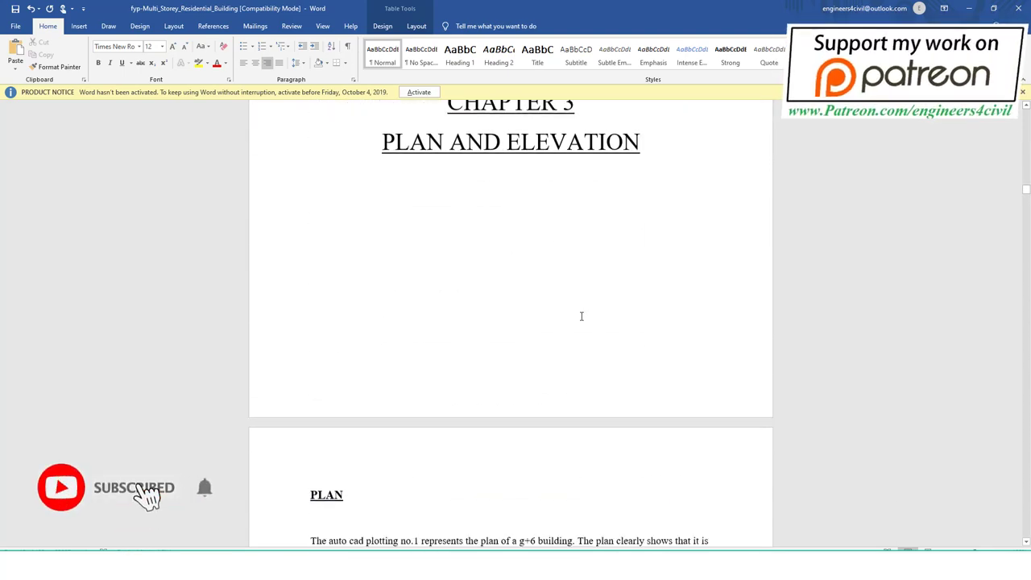
{"action": "scroll", "coordinate": [582, 317], "scroll_direction": "down", "scroll_amount": 8}
{"action": "scroll", "coordinate": [581, 316], "scroll_direction": "down", "scroll_amount": 7}
{"action": "scroll", "coordinate": [583, 318], "scroll_direction": "down", "scroll_amount": 7}
{"action": "scroll", "coordinate": [584, 322], "scroll_direction": "down", "scroll_amount": 9}
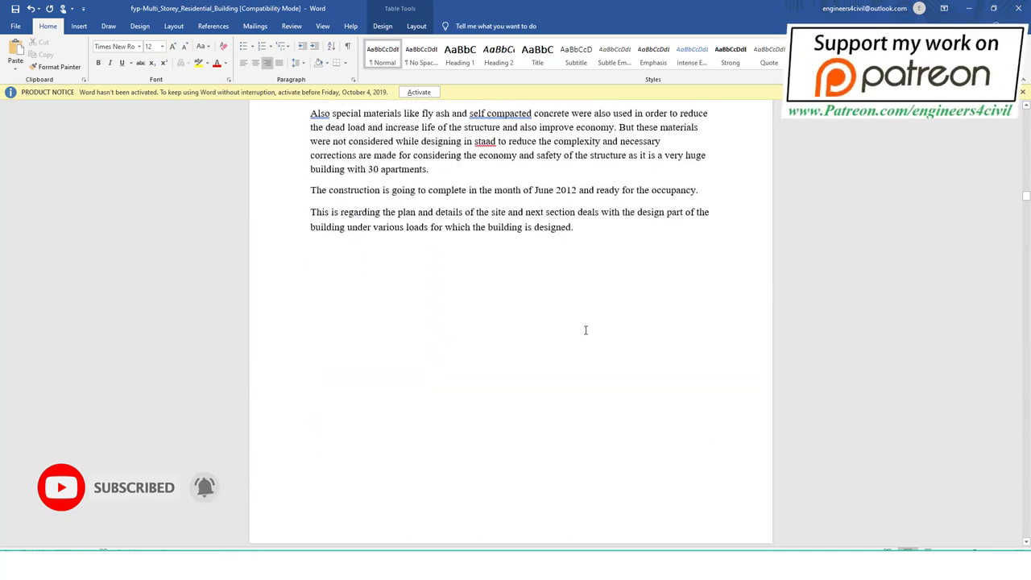
{"action": "scroll", "coordinate": [586, 326], "scroll_direction": "down", "scroll_amount": 7}
{"action": "scroll", "coordinate": [586, 328], "scroll_direction": "down", "scroll_amount": 7}
{"action": "scroll", "coordinate": [587, 330], "scroll_direction": "down", "scroll_amount": 7}
{"action": "scroll", "coordinate": [586, 331], "scroll_direction": "down", "scroll_amount": 8}
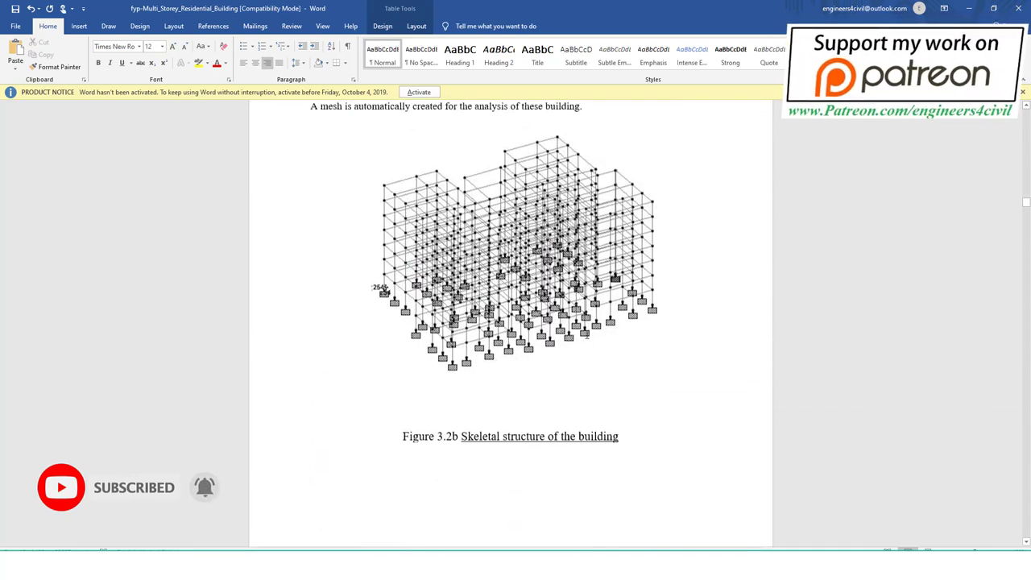
{"action": "scroll", "coordinate": [586, 329], "scroll_direction": "down", "scroll_amount": 6}
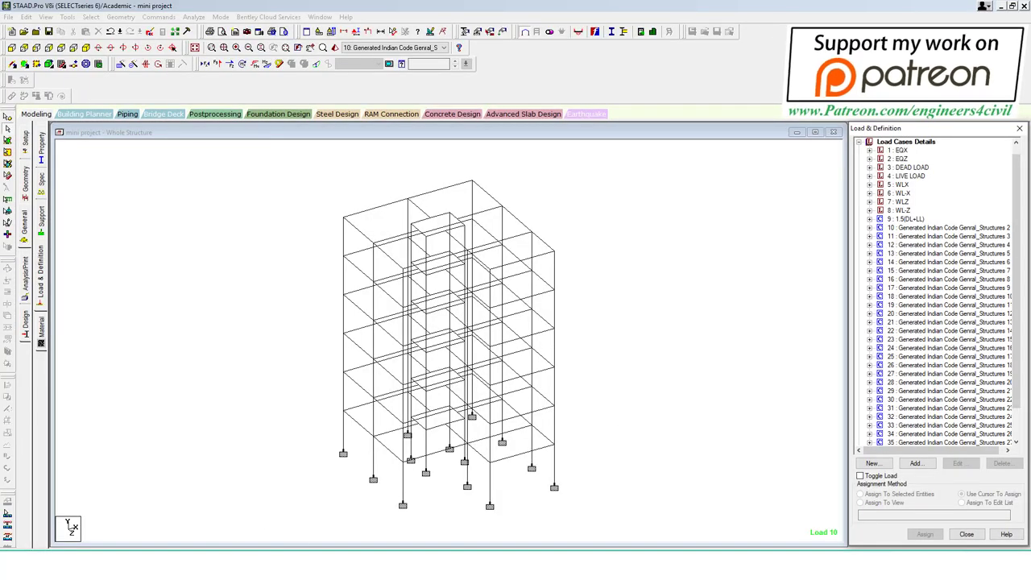
Step: Snip the STAAD.Pro frame model view to use as the new Figure 3.2b
{"action": "left_click", "coordinate": [326, 505]}
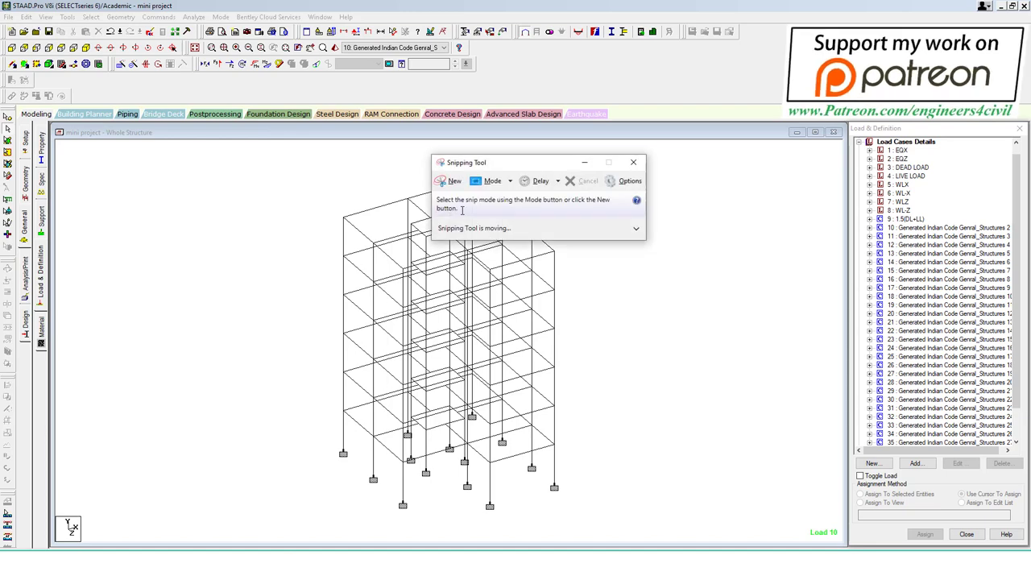
{"action": "left_click_drag", "start_coordinate": [280, 167], "coordinate": [620, 521]}
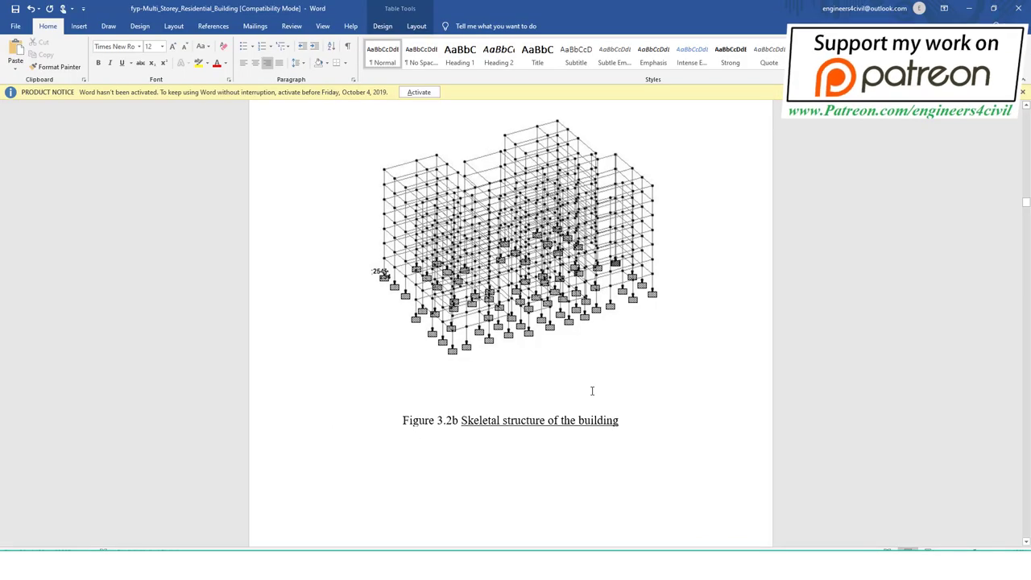
Step: Paste the captured skeletal frame snip into the space above the Figure 3.2b caption
{"action": "key", "text": "ctrl+v"}
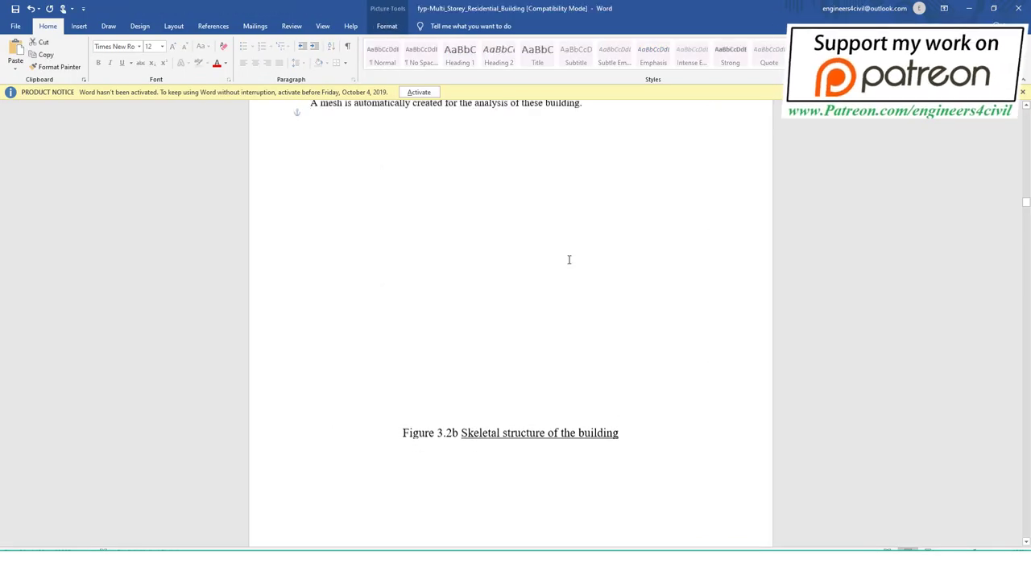
{"action": "scroll", "coordinate": [594, 262], "scroll_direction": "up", "scroll_amount": 8}
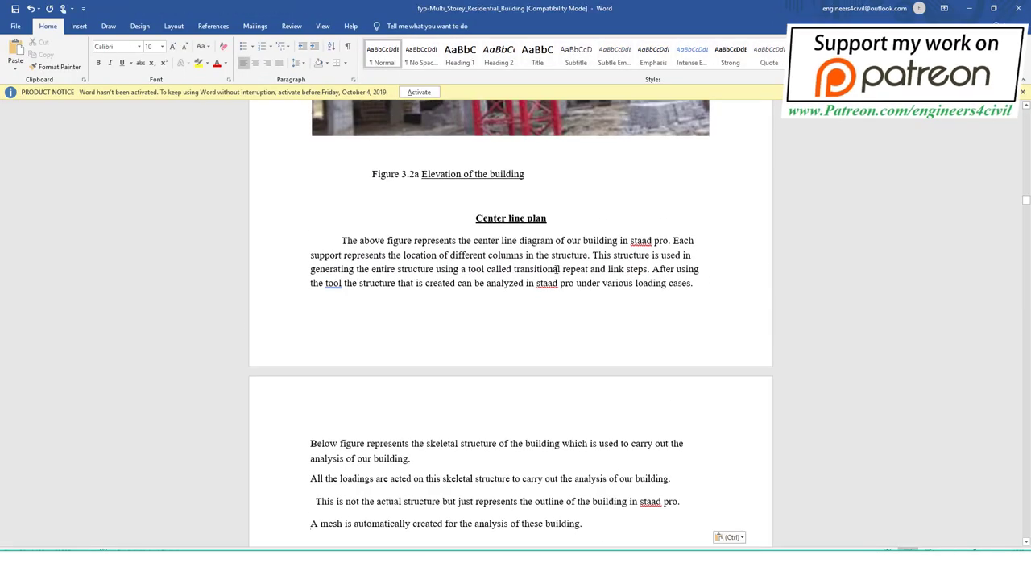
{"action": "scroll", "coordinate": [568, 311], "scroll_direction": "down", "scroll_amount": 1}
{"action": "scroll", "coordinate": [574, 314], "scroll_direction": "down", "scroll_amount": 6}
{"action": "scroll", "coordinate": [575, 314], "scroll_direction": "down", "scroll_amount": 6}
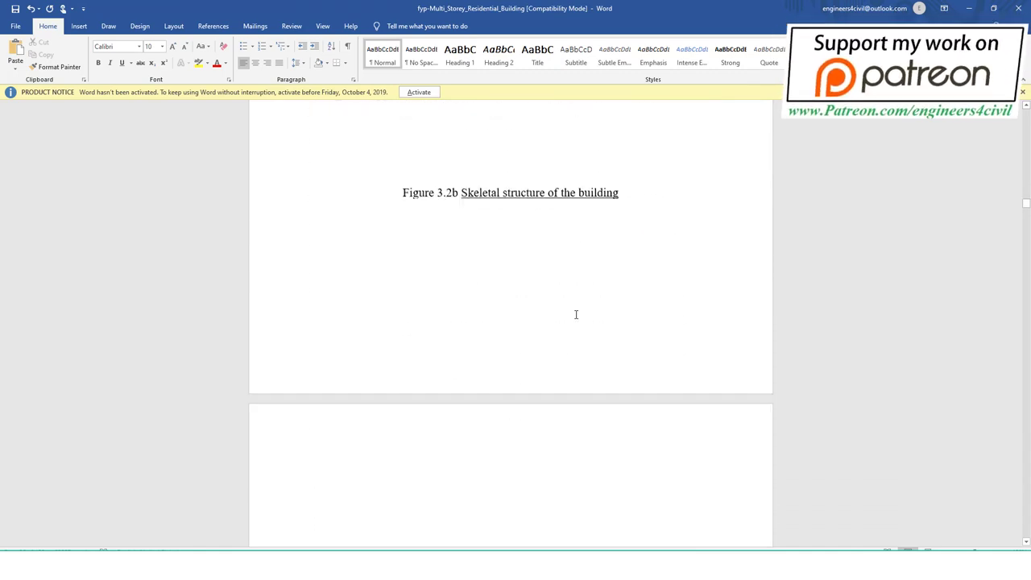
{"action": "scroll", "coordinate": [576, 314], "scroll_direction": "down", "scroll_amount": 5}
{"action": "scroll", "coordinate": [576, 314], "scroll_direction": "down", "scroll_amount": 4}
{"action": "scroll", "coordinate": [576, 313], "scroll_direction": "up", "scroll_amount": 10}
{"action": "scroll", "coordinate": [576, 313], "scroll_direction": "up", "scroll_amount": 10}
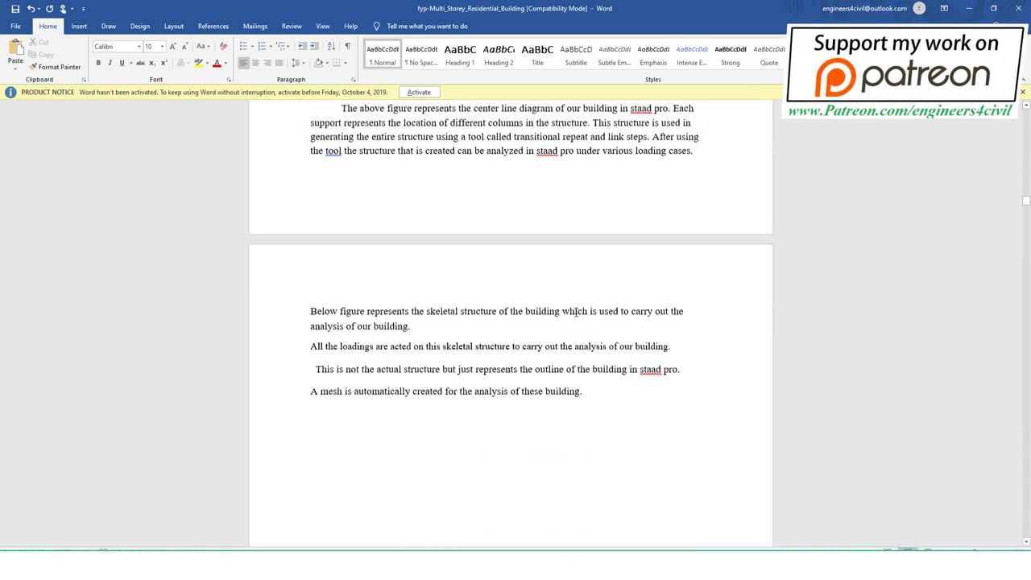
{"action": "scroll", "coordinate": [576, 311], "scroll_direction": "up", "scroll_amount": 6}
{"action": "scroll", "coordinate": [576, 310], "scroll_direction": "up", "scroll_amount": 6}
{"action": "scroll", "coordinate": [576, 310], "scroll_direction": "down", "scroll_amount": 3}
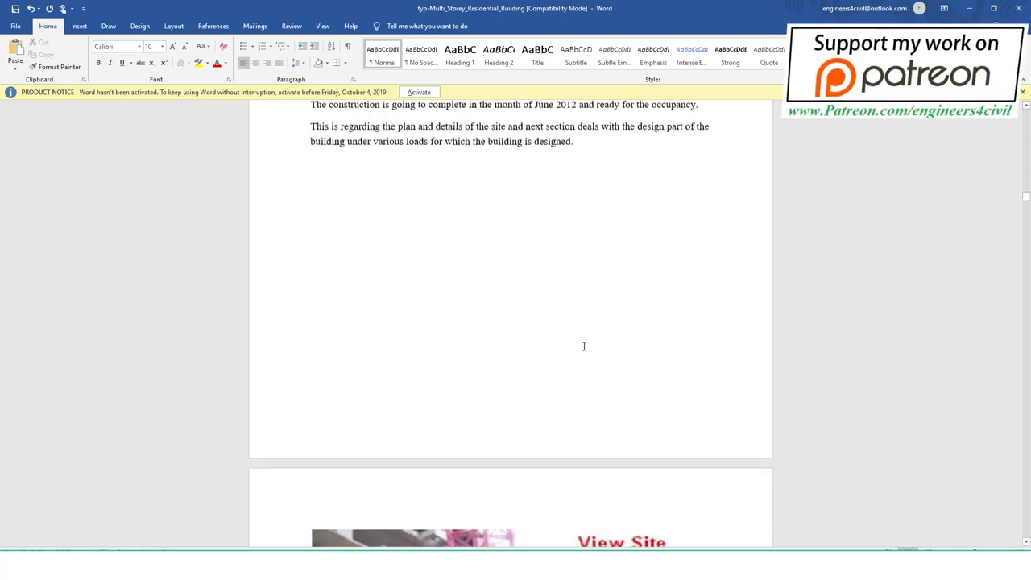
{"action": "scroll", "coordinate": [582, 346], "scroll_direction": "down", "scroll_amount": 10}
{"action": "scroll", "coordinate": [564, 342], "scroll_direction": "down", "scroll_amount": 10}
{"action": "scroll", "coordinate": [500, 340], "scroll_direction": "down", "scroll_amount": 9}
{"action": "left_click", "coordinate": [463, 242]}
{"action": "key", "text": "ctrl+v"}
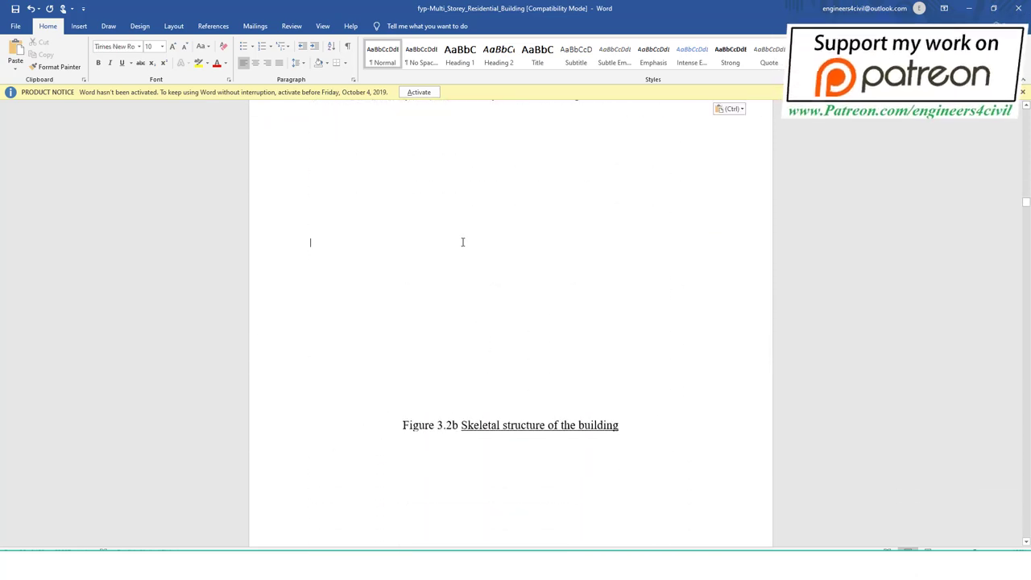
Step: Dismiss the activation notice at the top of the Word window
{"action": "scroll", "coordinate": [461, 240], "scroll_direction": "up", "scroll_amount": 6}
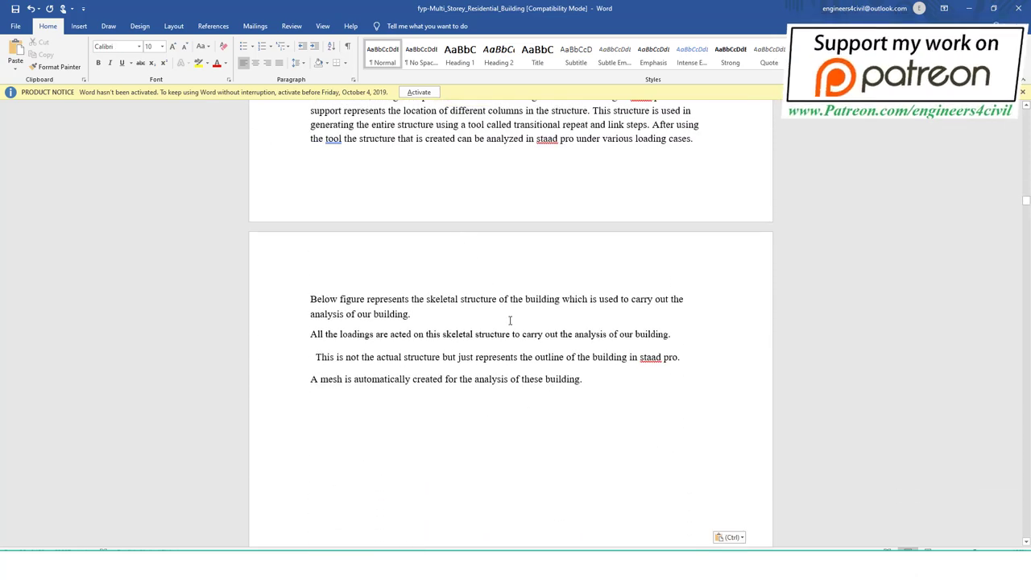
{"action": "scroll", "coordinate": [518, 315], "scroll_direction": "down", "scroll_amount": 4}
{"action": "scroll", "coordinate": [518, 327], "scroll_direction": "down", "scroll_amount": 2}
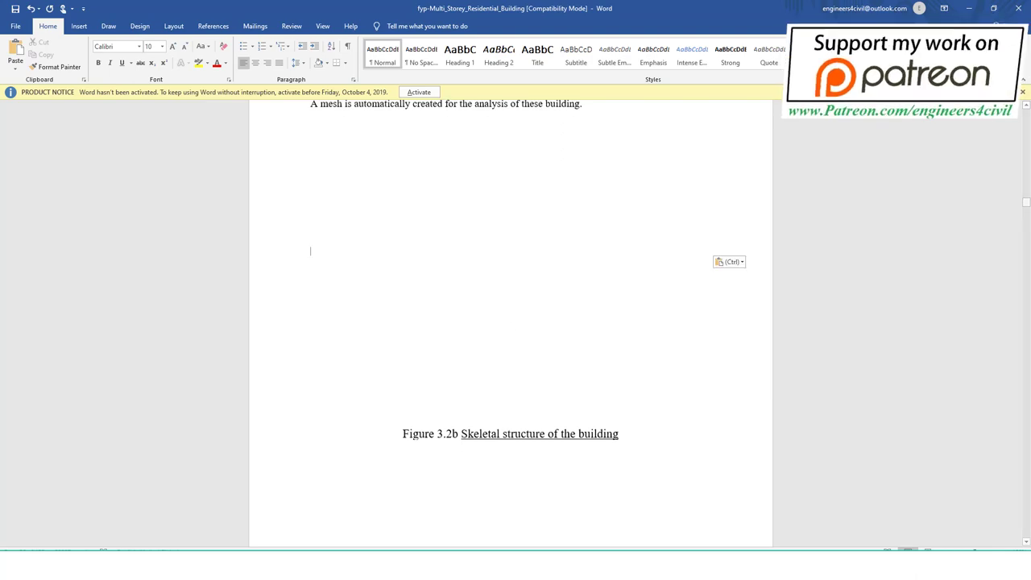
{"action": "left_click", "coordinate": [1023, 93]}
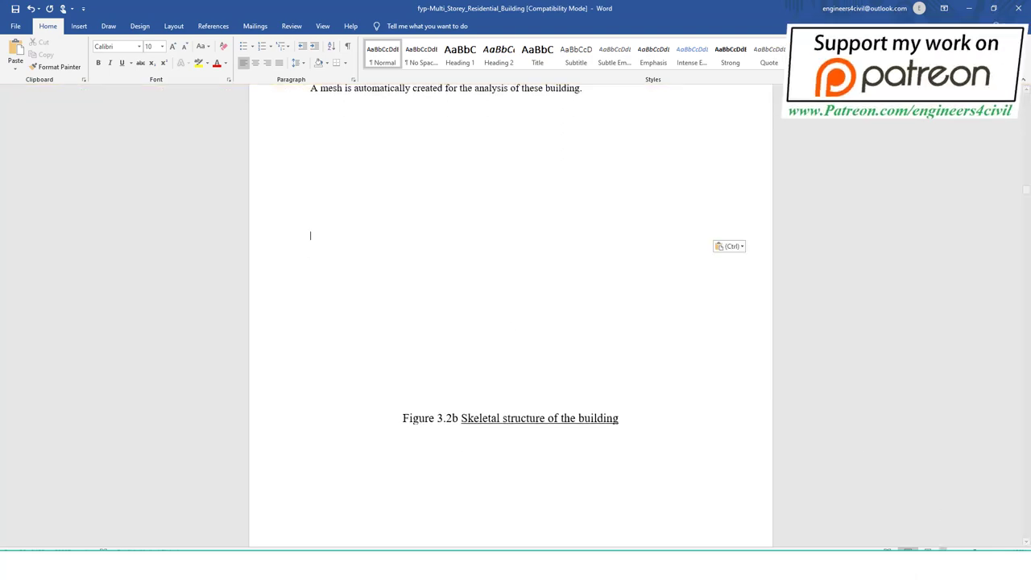
Step: Review the Paste Options formatting choices for the pasted image, then dismiss them
{"action": "scroll", "coordinate": [510, 314], "scroll_direction": "down", "scroll_amount": 1, "text": "ctrl"}
{"action": "scroll", "coordinate": [511, 314], "scroll_direction": "down", "scroll_amount": 2, "text": "ctrl"}
{"action": "scroll", "coordinate": [511, 314], "scroll_direction": "down", "scroll_amount": 2, "text": "ctrl"}
{"action": "scroll", "coordinate": [511, 315], "scroll_direction": "down", "scroll_amount": 2, "text": "ctrl"}
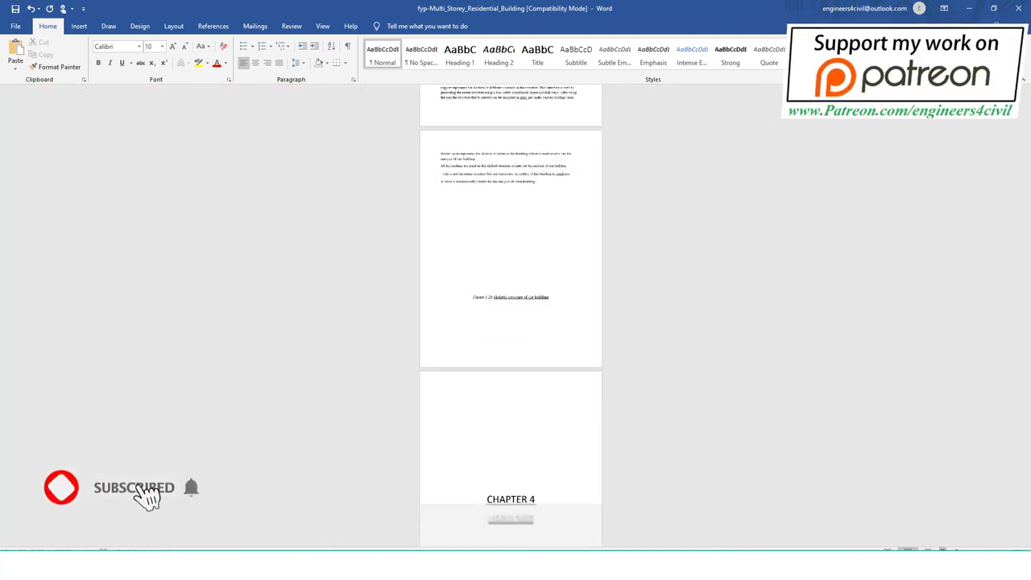
{"action": "scroll", "coordinate": [511, 315], "scroll_direction": "down", "scroll_amount": 2, "text": "ctrl"}
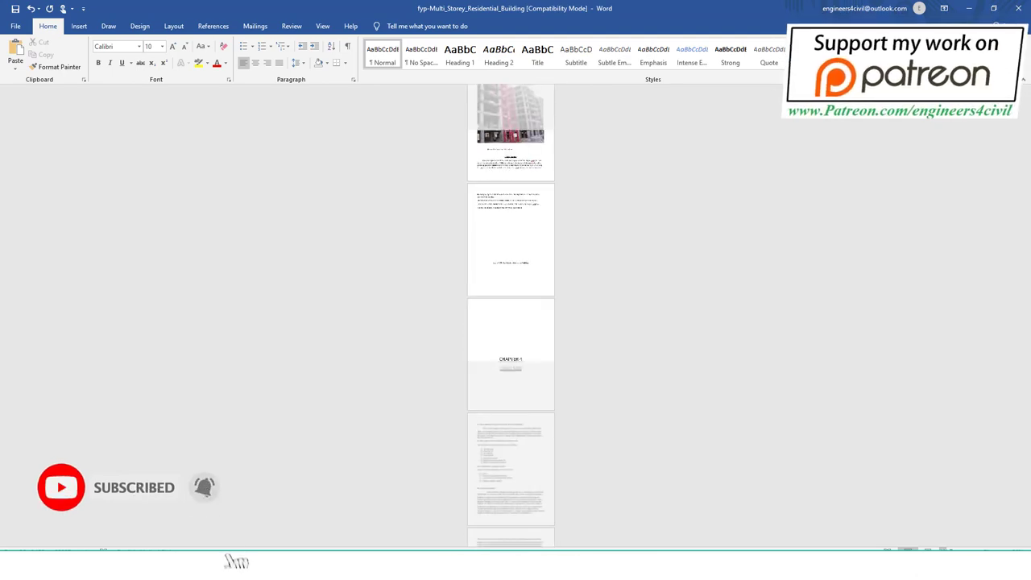
{"action": "scroll", "coordinate": [511, 314], "scroll_direction": "down", "scroll_amount": 2, "text": "ctrl"}
{"action": "scroll", "coordinate": [510, 314], "scroll_direction": "down", "scroll_amount": 1, "text": "ctrl"}
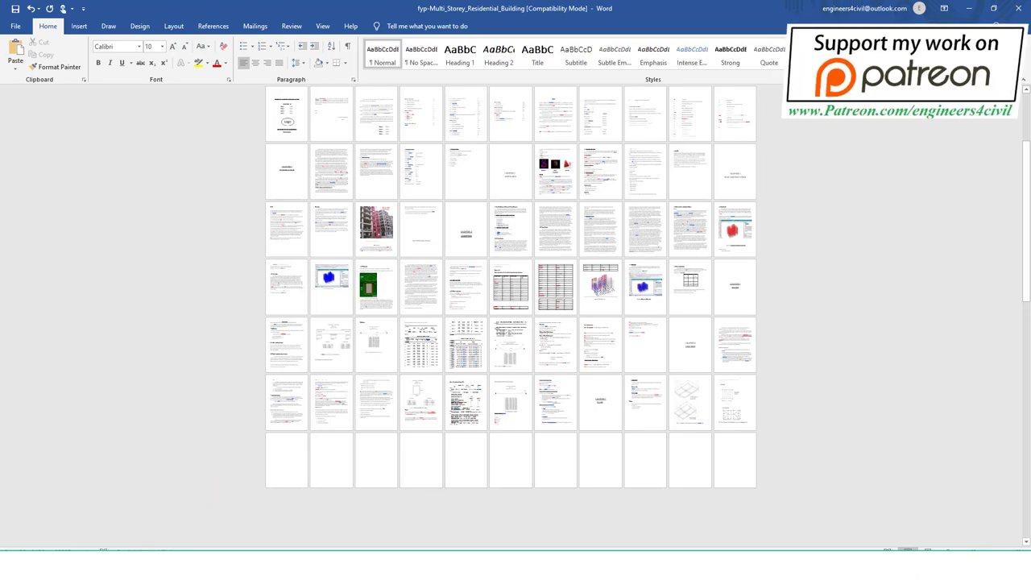
{"action": "scroll", "coordinate": [500, 285], "scroll_direction": "up", "scroll_amount": 5, "text": "ctrl"}
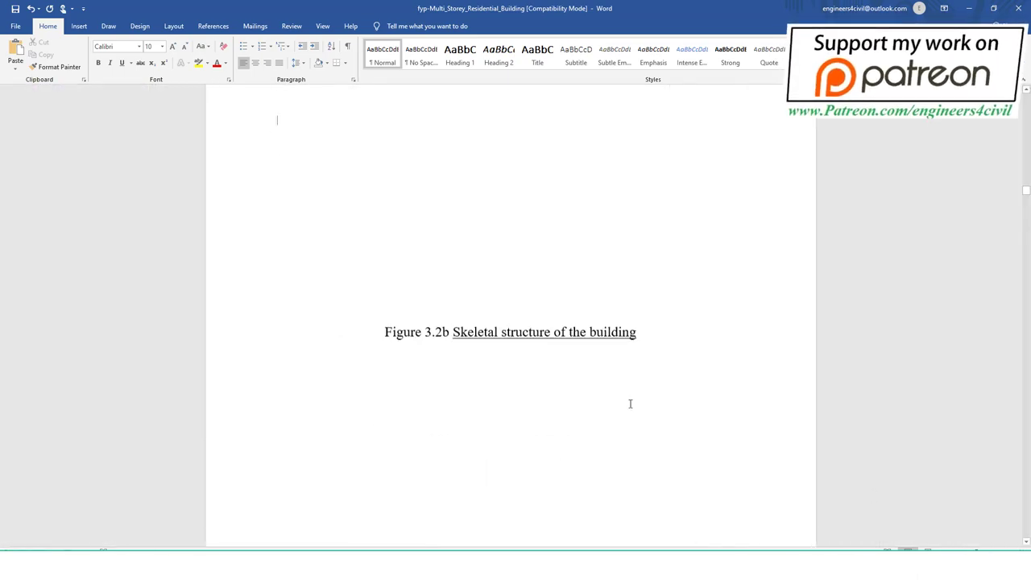
{"action": "scroll", "coordinate": [598, 377], "scroll_direction": "down", "scroll_amount": 1}
{"action": "scroll", "coordinate": [598, 377], "scroll_direction": "up", "scroll_amount": 3}
{"action": "scroll", "coordinate": [599, 376], "scroll_direction": "up", "scroll_amount": 5}
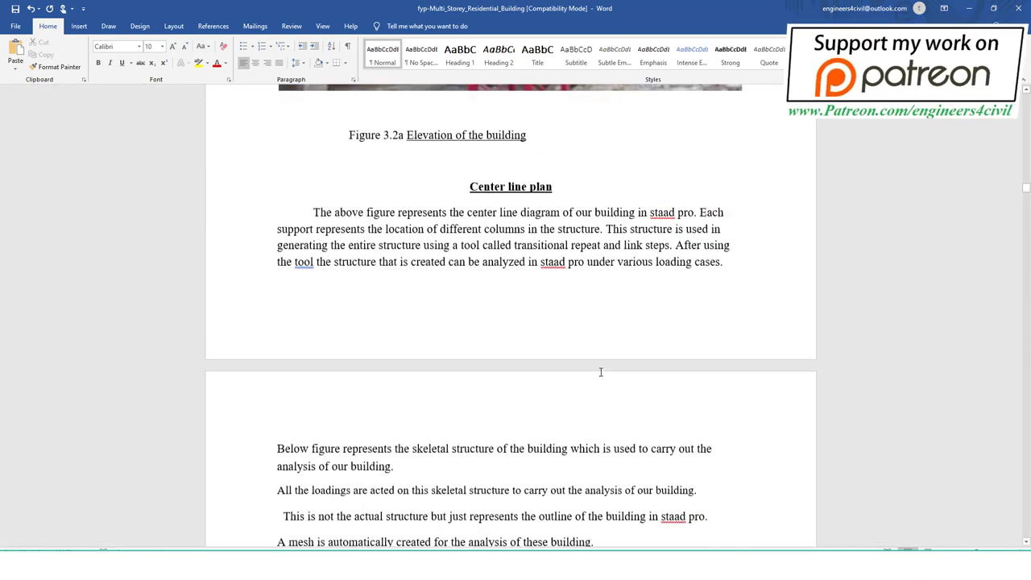
{"action": "scroll", "coordinate": [600, 372], "scroll_direction": "up", "scroll_amount": 5}
{"action": "scroll", "coordinate": [600, 370], "scroll_direction": "down", "scroll_amount": 5}
{"action": "scroll", "coordinate": [508, 265], "scroll_direction": "down", "scroll_amount": 3}
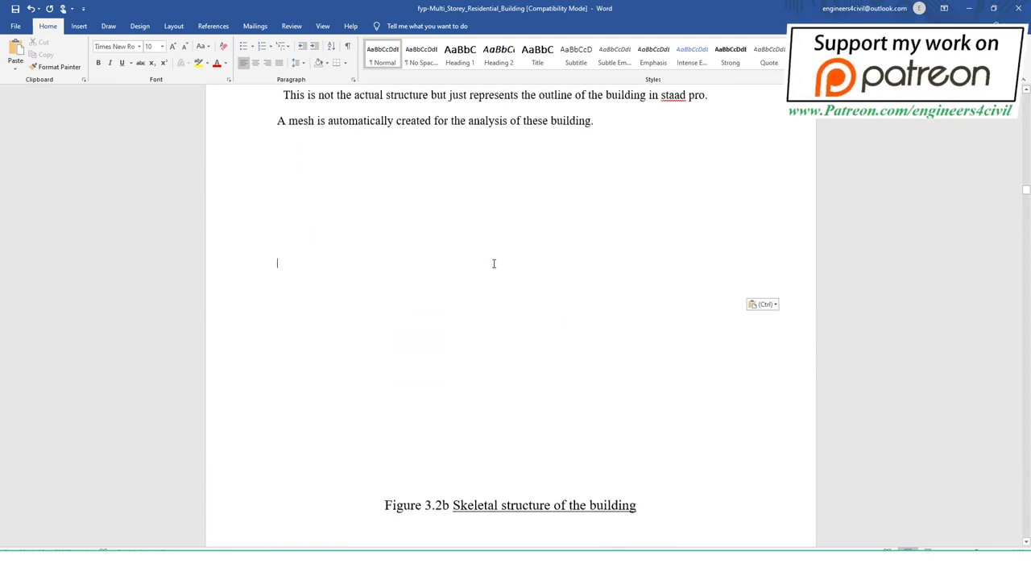
{"action": "left_click", "coordinate": [755, 304]}
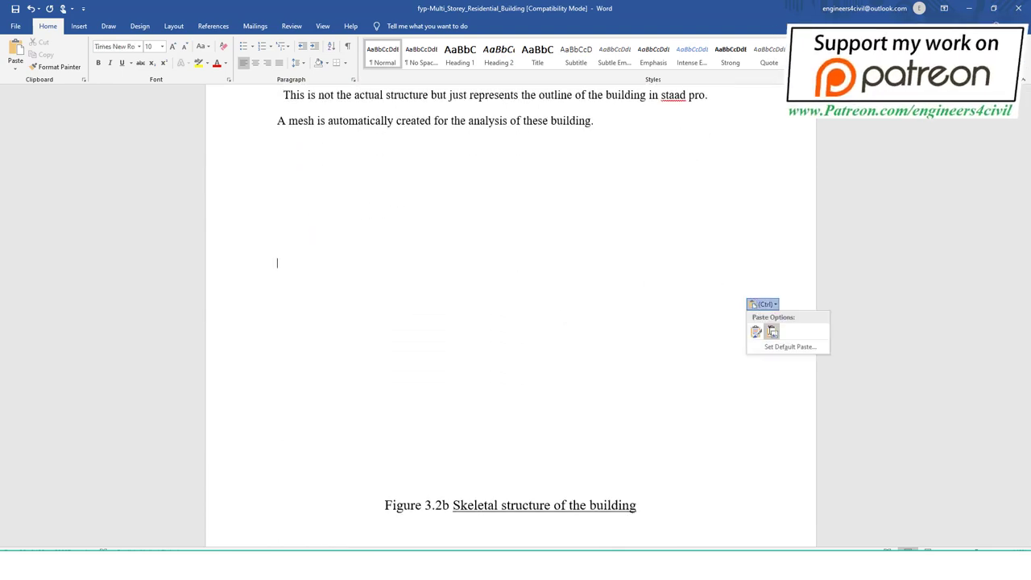
{"action": "left_click", "coordinate": [772, 331]}
{"action": "scroll", "coordinate": [715, 338], "scroll_direction": "up", "scroll_amount": 2}
{"action": "scroll", "coordinate": [715, 361], "scroll_direction": "down", "scroll_amount": 1}
{"action": "scroll", "coordinate": [760, 399], "scroll_direction": "down", "scroll_amount": 3}
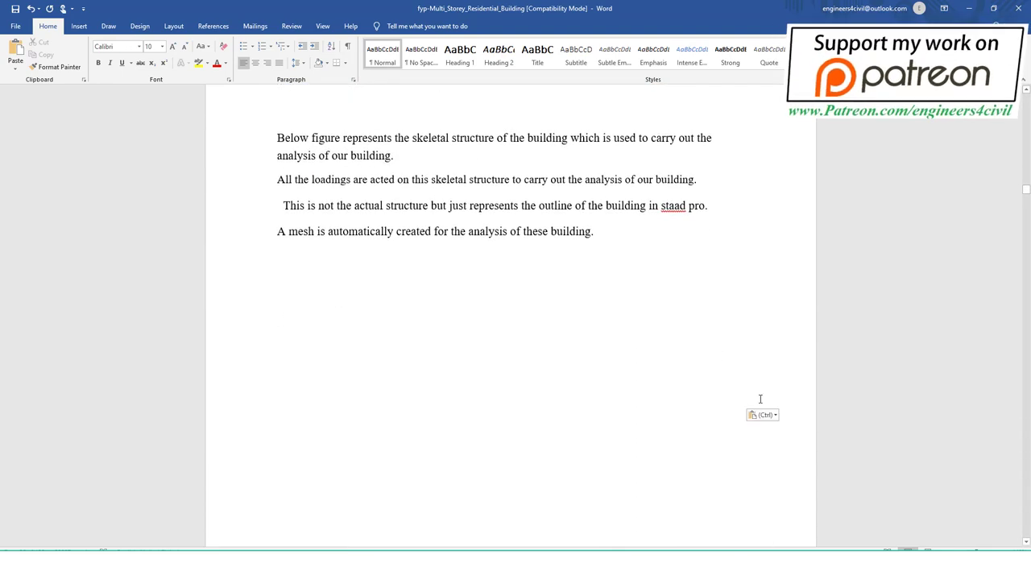
{"action": "left_click", "coordinate": [762, 415]}
{"action": "left_click", "coordinate": [752, 438]}
Step: Place the cursor in the empty space below the mesh paragraph
{"action": "scroll", "coordinate": [741, 435], "scroll_direction": "up", "scroll_amount": 3}
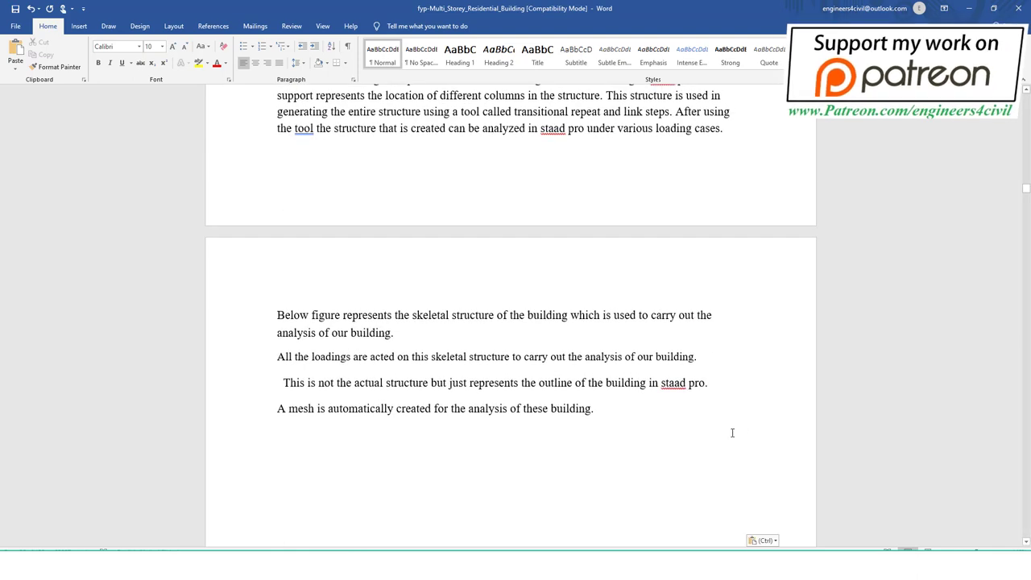
{"action": "scroll", "coordinate": [548, 426], "scroll_direction": "down", "scroll_amount": 2}
{"action": "left_click", "coordinate": [484, 498]}
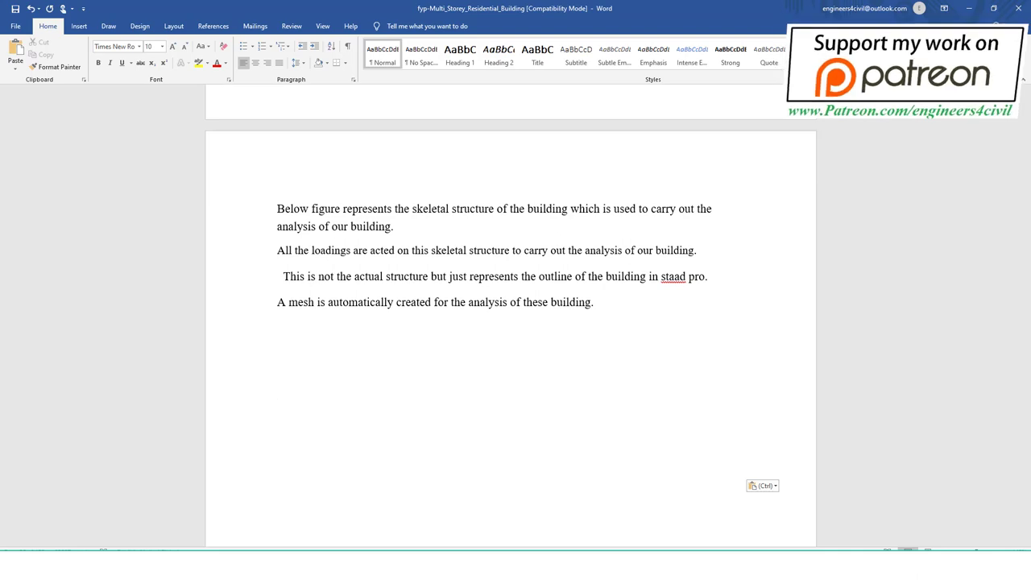
Step: Save the skeletal frame snip as JPEG '1' in the Mini Project on Staad pro folder
{"action": "key", "text": "alt+Tab"}
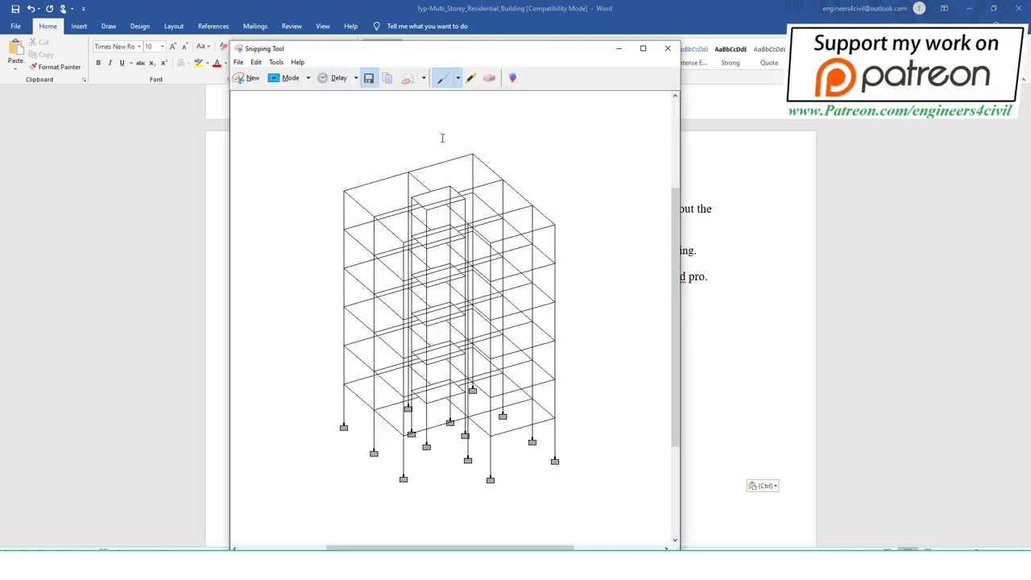
{"action": "key", "text": "ctrl+s"}
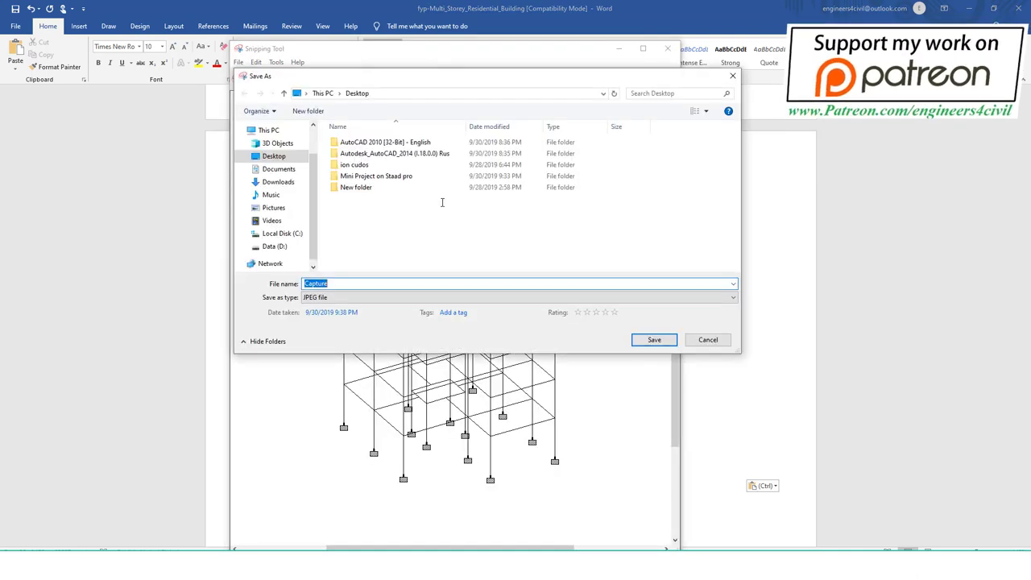
{"action": "double_click", "coordinate": [380, 175]}
{"action": "type", "text": "1"}
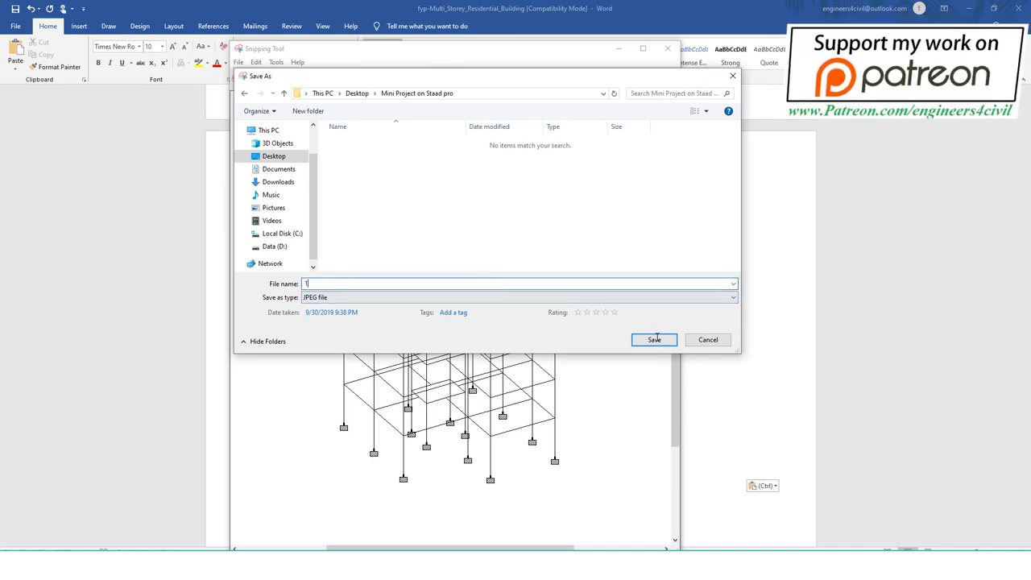
{"action": "left_click", "coordinate": [655, 339]}
{"action": "left_click", "coordinate": [619, 50]}
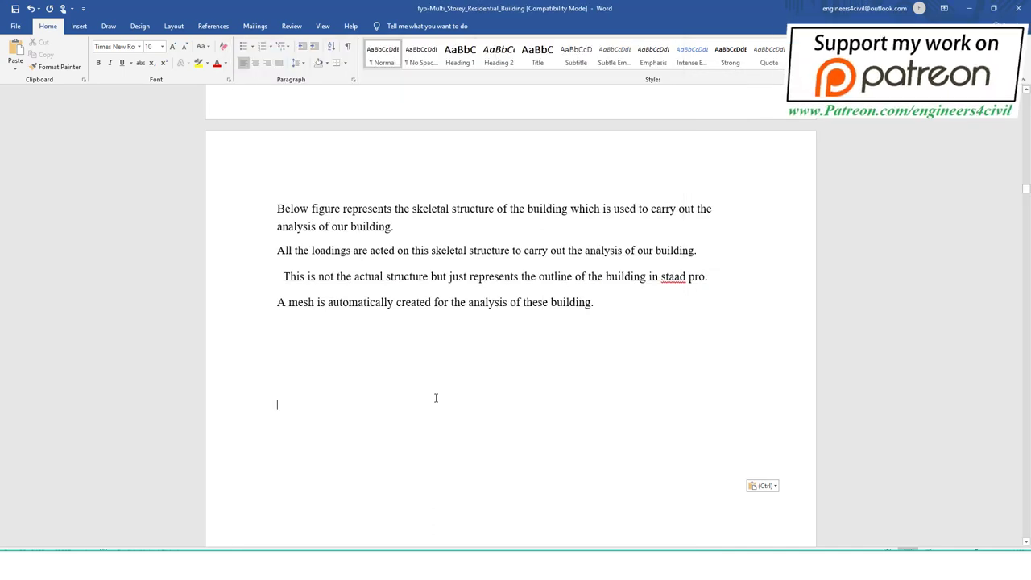
{"action": "left_click", "coordinate": [79, 26]}
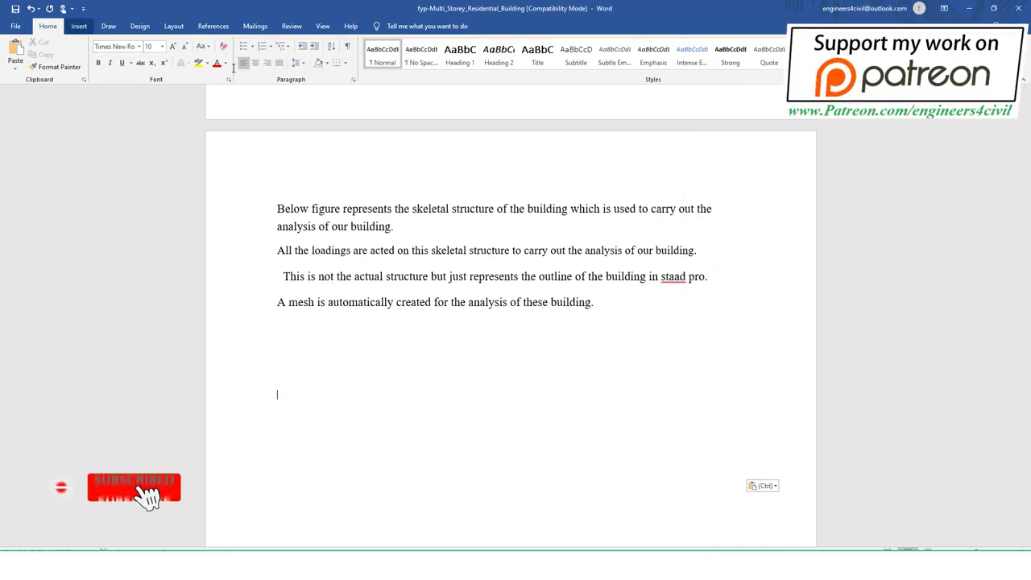
Step: Insert the saved frame picture from Desktop > Mini Project on Staad pro into the report
{"action": "left_click", "coordinate": [123, 54]}
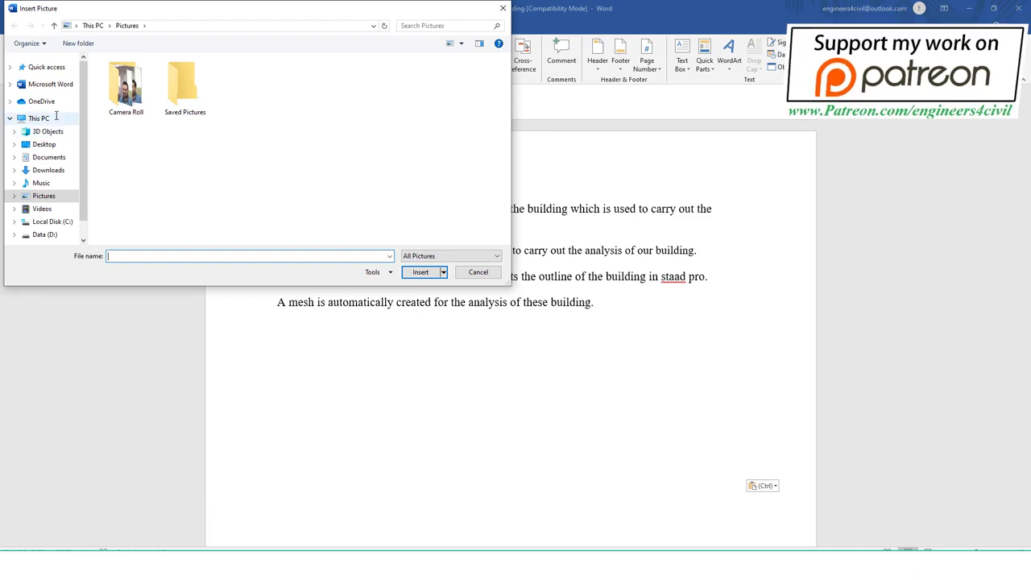
{"action": "left_click", "coordinate": [43, 144]}
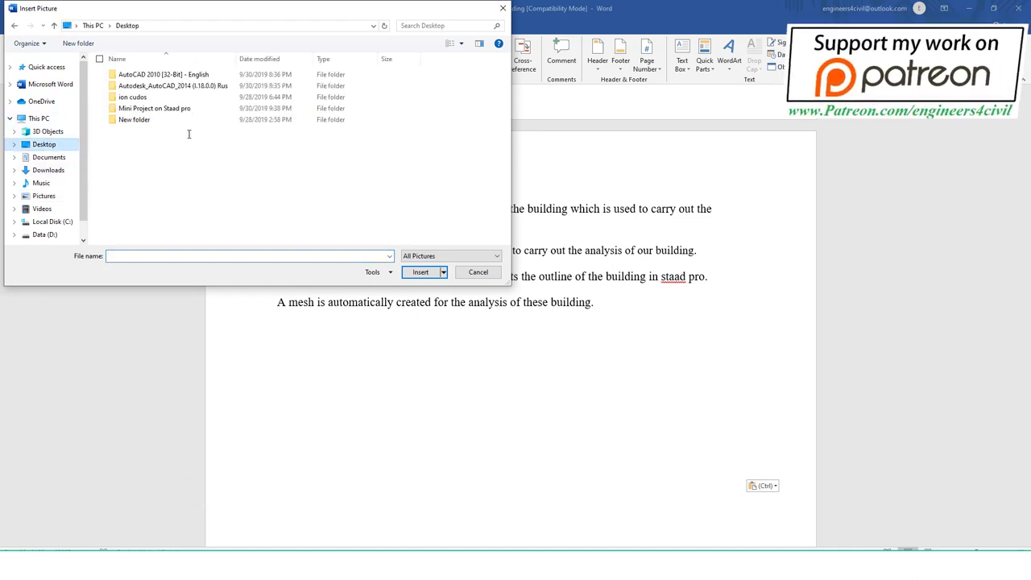
{"action": "double_click", "coordinate": [188, 113]}
{"action": "double_click", "coordinate": [125, 92]}
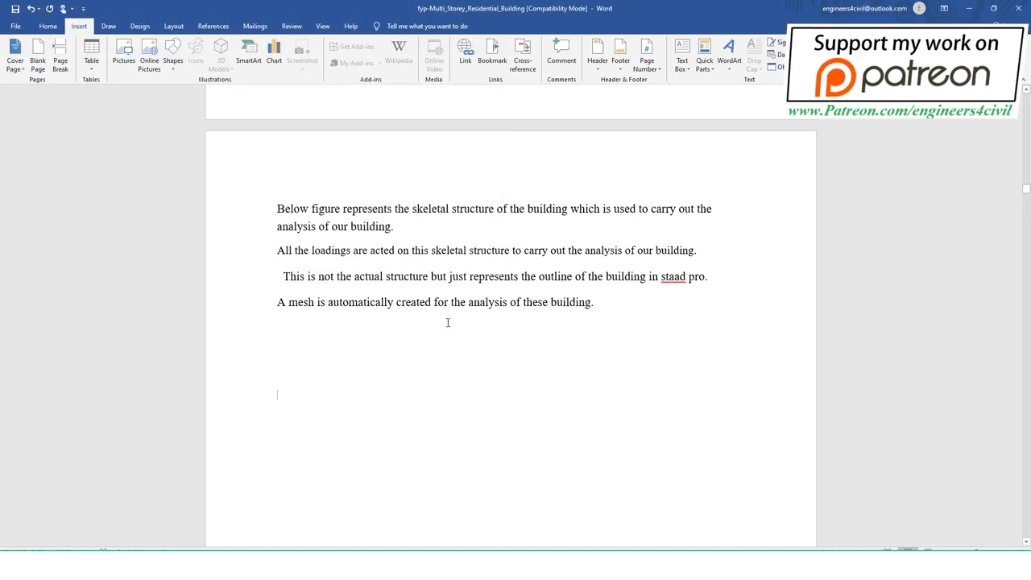
{"action": "scroll", "coordinate": [501, 351], "scroll_direction": "up", "scroll_amount": 3}
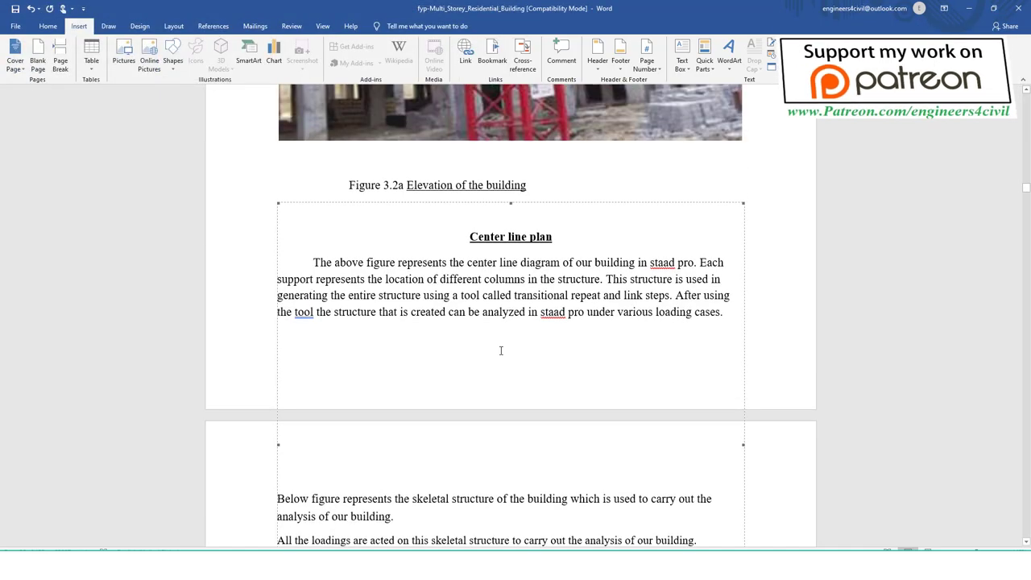
{"action": "left_click", "coordinate": [743, 201]}
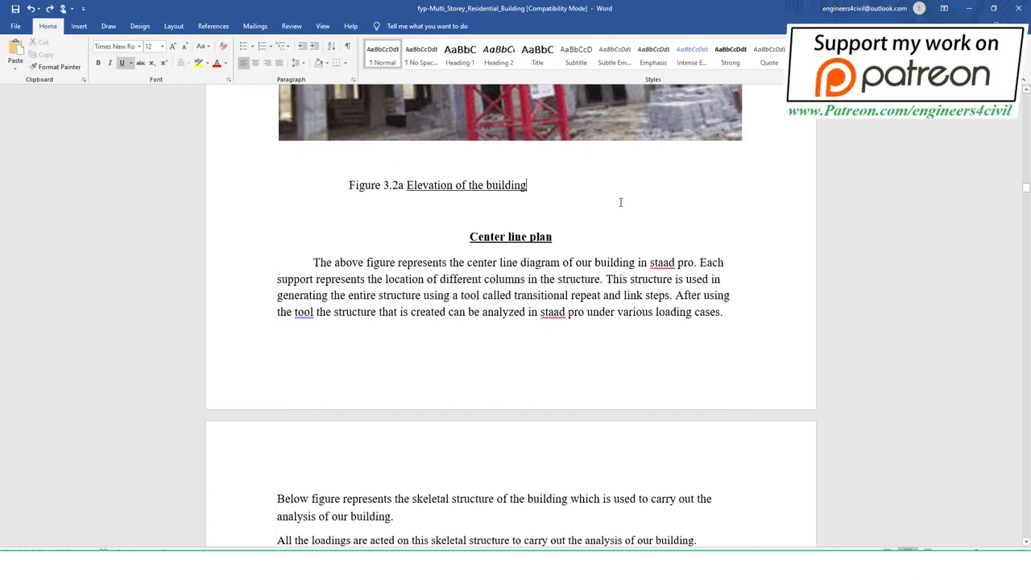
Step: Scroll through Chapter 4 to Fig 4.4.1a, Example for calculation of dead load
{"action": "scroll", "coordinate": [640, 218], "scroll_direction": "down", "scroll_amount": 3}
{"action": "scroll", "coordinate": [543, 306], "scroll_direction": "down", "scroll_amount": 6}
{"action": "scroll", "coordinate": [470, 132], "scroll_direction": "down", "scroll_amount": 4}
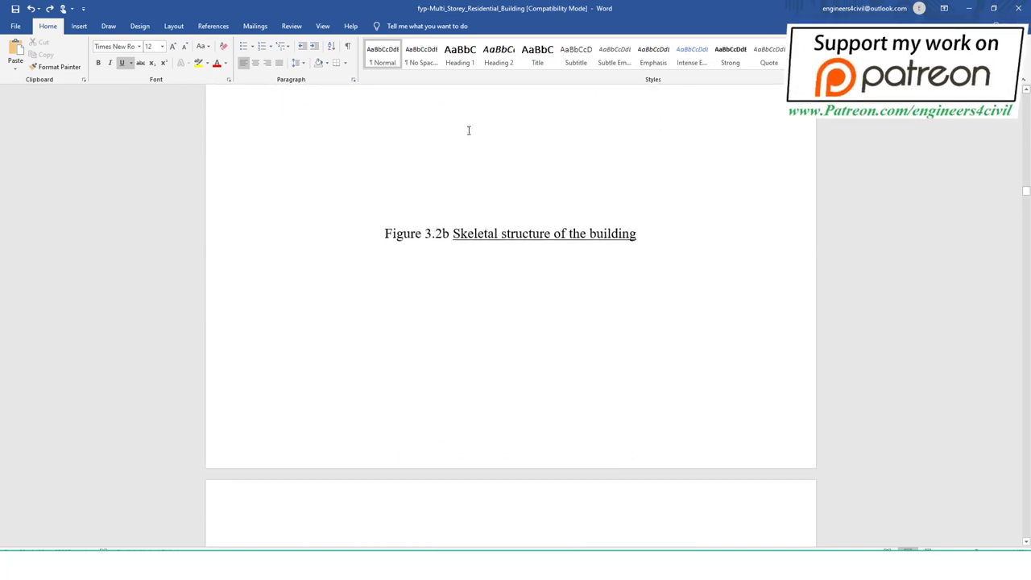
{"action": "left_click", "coordinate": [510, 147]}
{"action": "scroll", "coordinate": [596, 274], "scroll_direction": "down", "scroll_amount": 3}
{"action": "scroll", "coordinate": [589, 292], "scroll_direction": "down", "scroll_amount": 3}
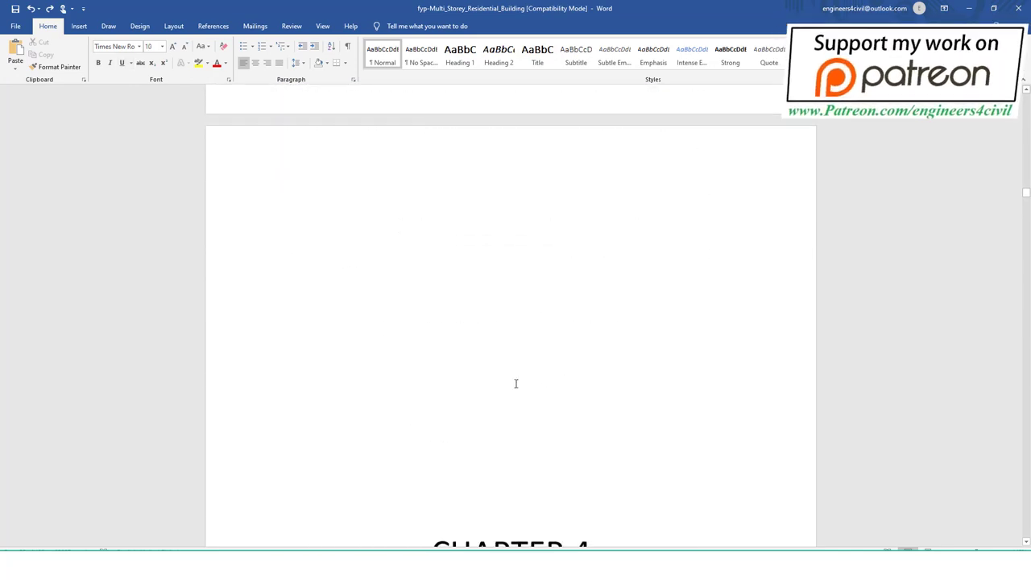
{"action": "scroll", "coordinate": [515, 384], "scroll_direction": "down", "scroll_amount": 3}
{"action": "scroll", "coordinate": [561, 391], "scroll_direction": "down", "scroll_amount": 4}
{"action": "scroll", "coordinate": [562, 392], "scroll_direction": "down", "scroll_amount": 5}
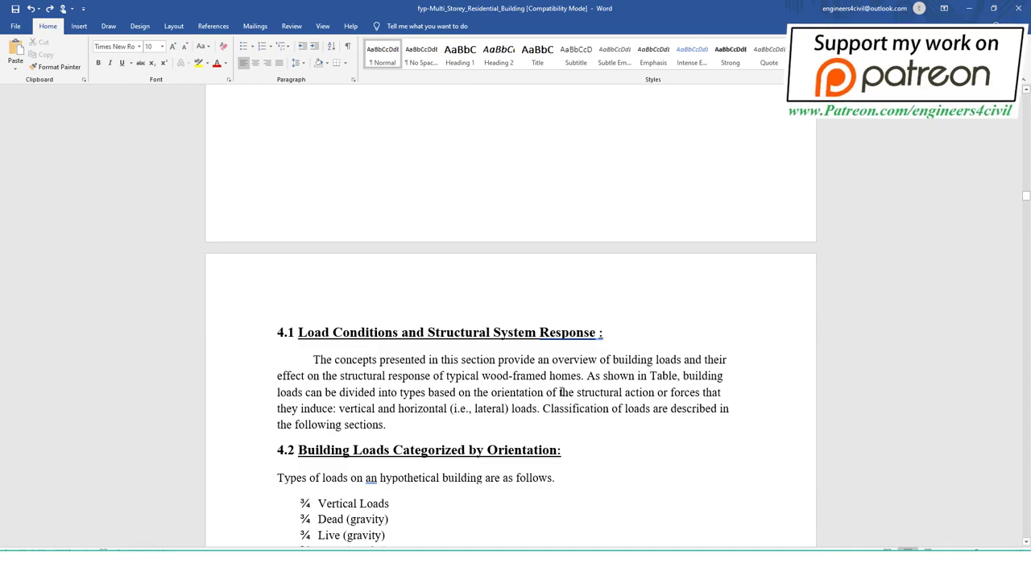
{"action": "scroll", "coordinate": [573, 378], "scroll_direction": "down", "scroll_amount": 4}
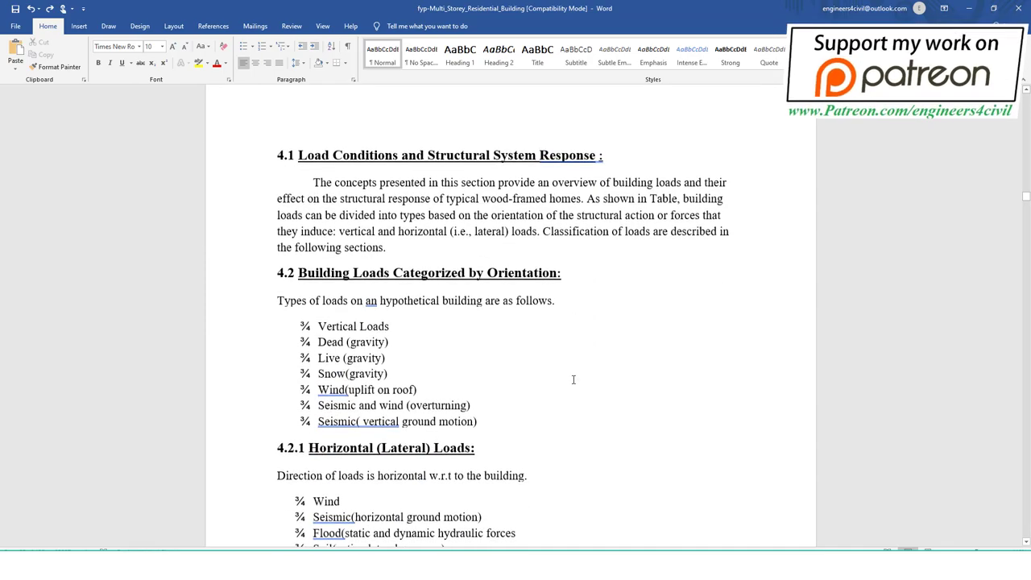
{"action": "scroll", "coordinate": [573, 379], "scroll_direction": "down", "scroll_amount": 3}
{"action": "scroll", "coordinate": [574, 379], "scroll_direction": "down", "scroll_amount": 3}
{"action": "scroll", "coordinate": [574, 382], "scroll_direction": "down", "scroll_amount": 5}
{"action": "scroll", "coordinate": [574, 386], "scroll_direction": "down", "scroll_amount": 4}
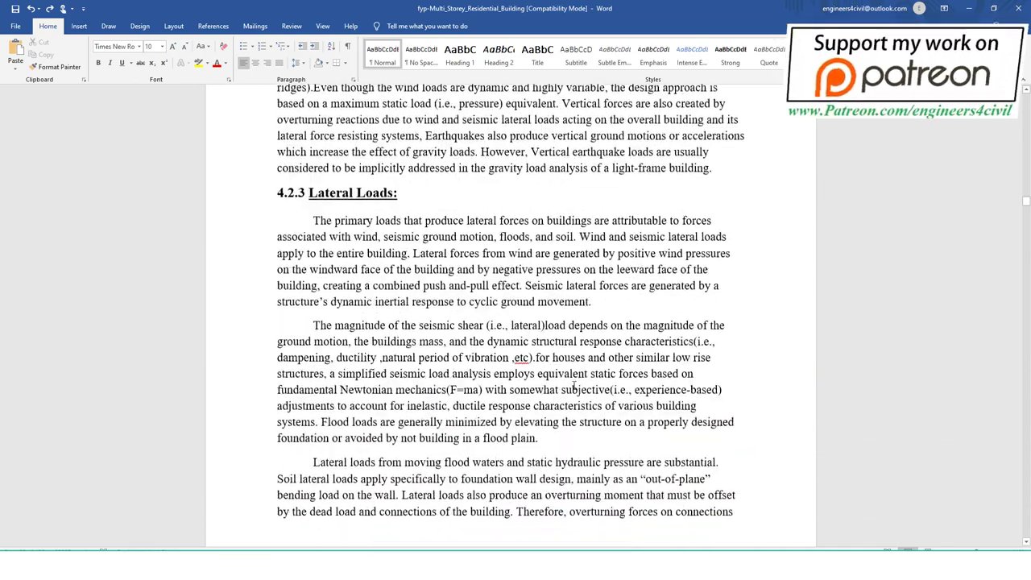
{"action": "scroll", "coordinate": [574, 385], "scroll_direction": "down", "scroll_amount": 4}
{"action": "scroll", "coordinate": [573, 385], "scroll_direction": "down", "scroll_amount": 4}
{"action": "scroll", "coordinate": [573, 385], "scroll_direction": "down", "scroll_amount": 4}
{"action": "scroll", "coordinate": [574, 385], "scroll_direction": "down", "scroll_amount": 4}
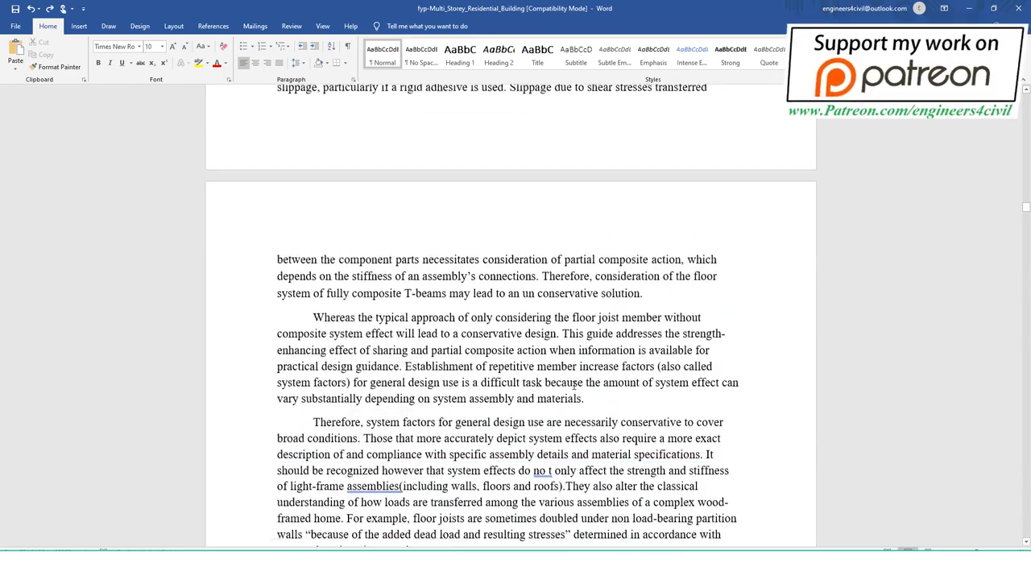
{"action": "scroll", "coordinate": [574, 385], "scroll_direction": "down", "scroll_amount": 4}
{"action": "scroll", "coordinate": [573, 385], "scroll_direction": "down", "scroll_amount": 4}
{"action": "scroll", "coordinate": [573, 386], "scroll_direction": "down", "scroll_amount": 4}
{"action": "scroll", "coordinate": [574, 385], "scroll_direction": "down", "scroll_amount": 4}
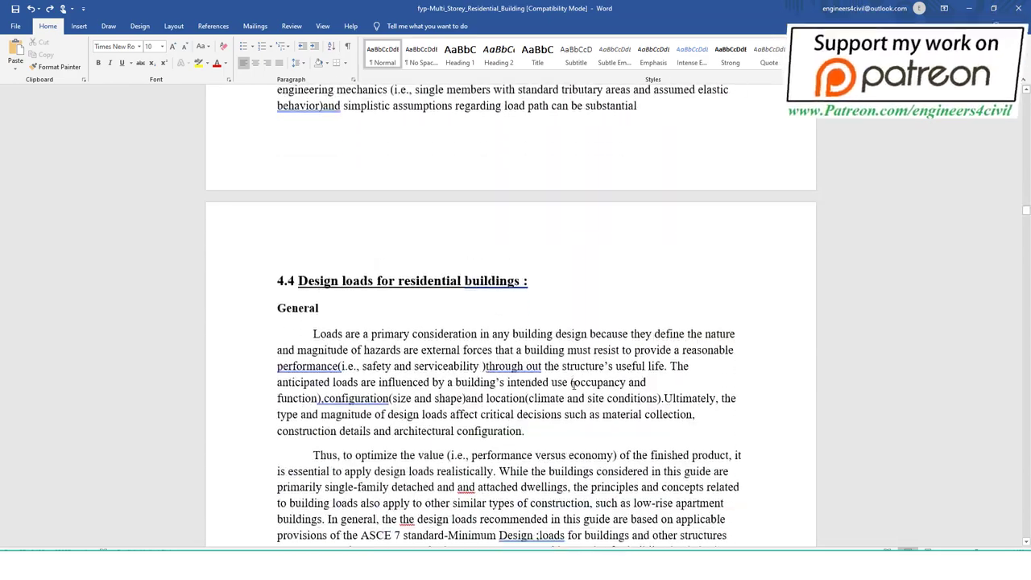
{"action": "scroll", "coordinate": [574, 385], "scroll_direction": "down", "scroll_amount": 4}
{"action": "scroll", "coordinate": [573, 385], "scroll_direction": "down", "scroll_amount": 4}
{"action": "scroll", "coordinate": [574, 385], "scroll_direction": "down", "scroll_amount": 4}
{"action": "scroll", "coordinate": [574, 385], "scroll_direction": "down", "scroll_amount": 2}
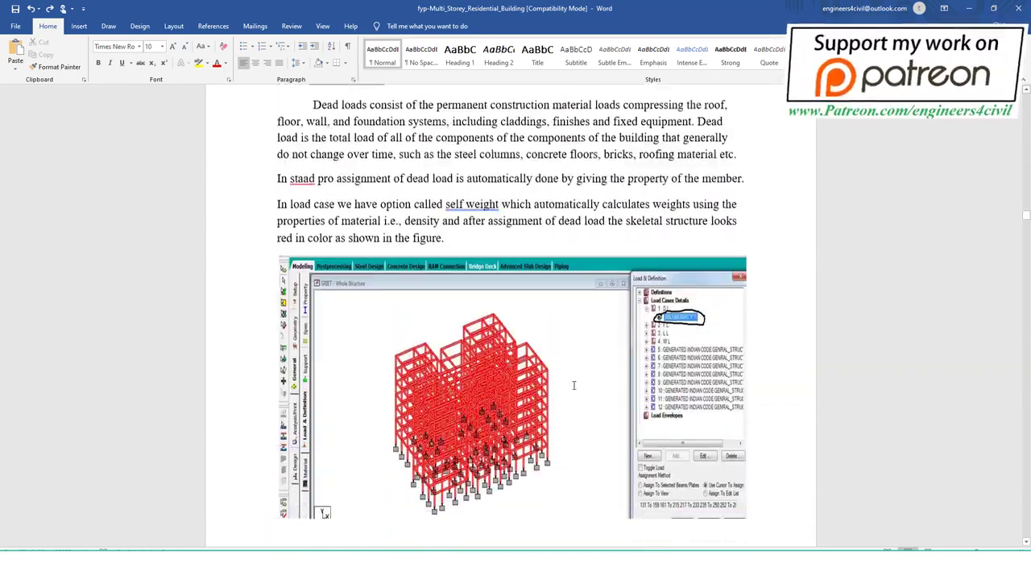
{"action": "scroll", "coordinate": [573, 385], "scroll_direction": "down", "scroll_amount": 2}
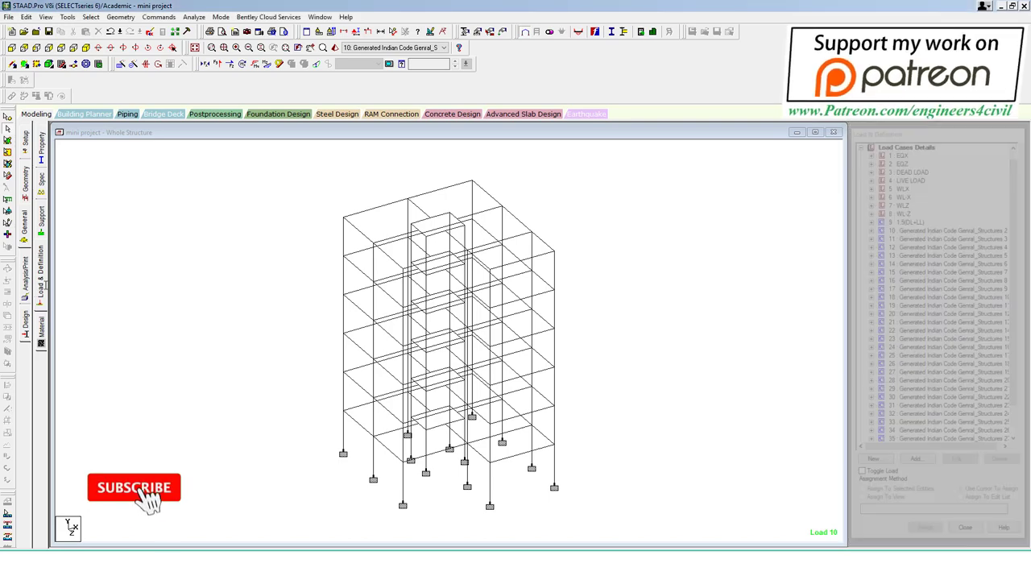
Step: Expand Load Cases Details and 3: DEAD LOAD, show SELFWEIGHT, and snip the model
{"action": "left_click", "coordinate": [859, 149]}
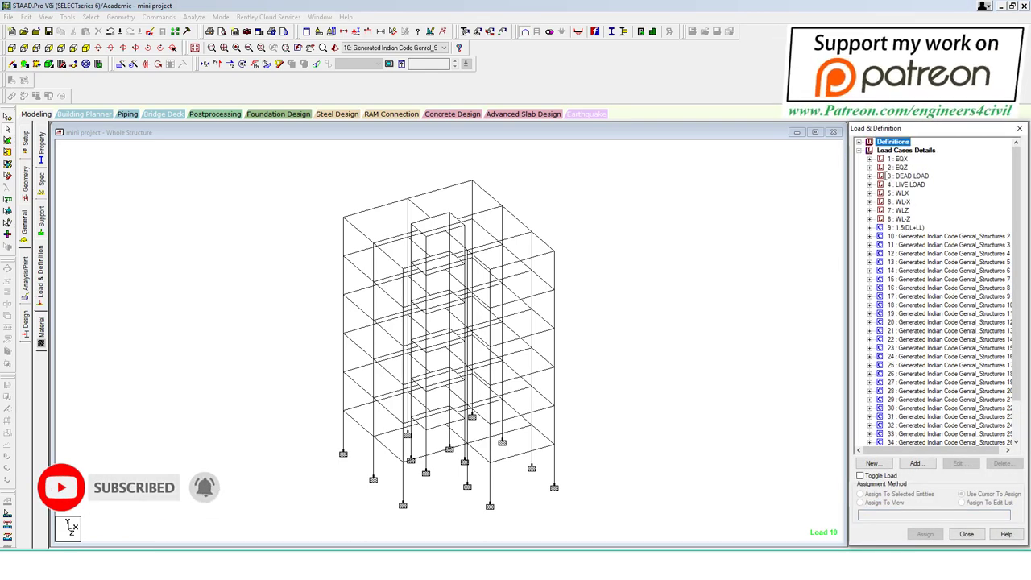
{"action": "left_click", "coordinate": [870, 175]}
{"action": "left_click", "coordinate": [922, 184]}
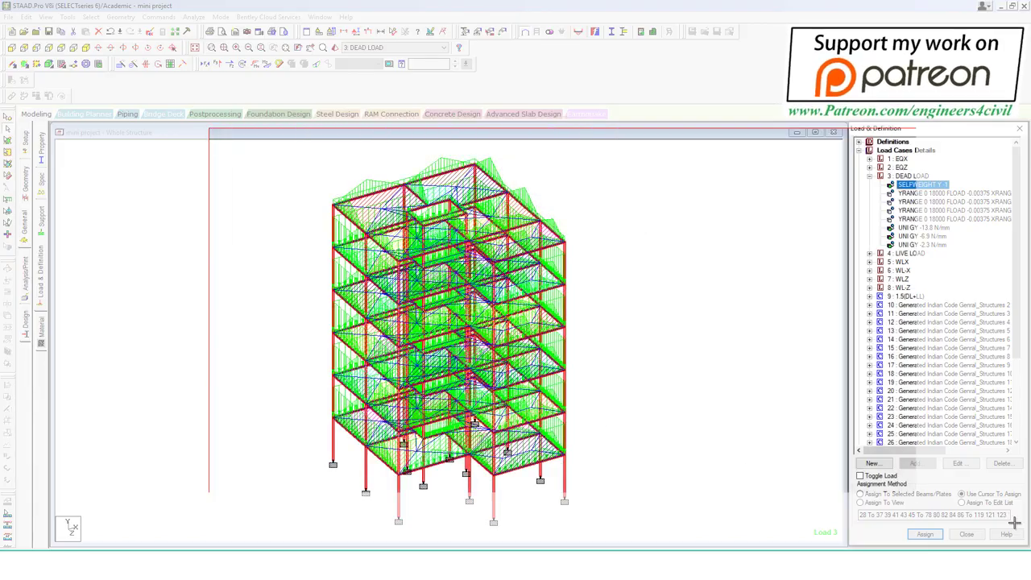
{"action": "left_click_drag", "start_coordinate": [1019, 525], "coordinate": [1020, 528]}
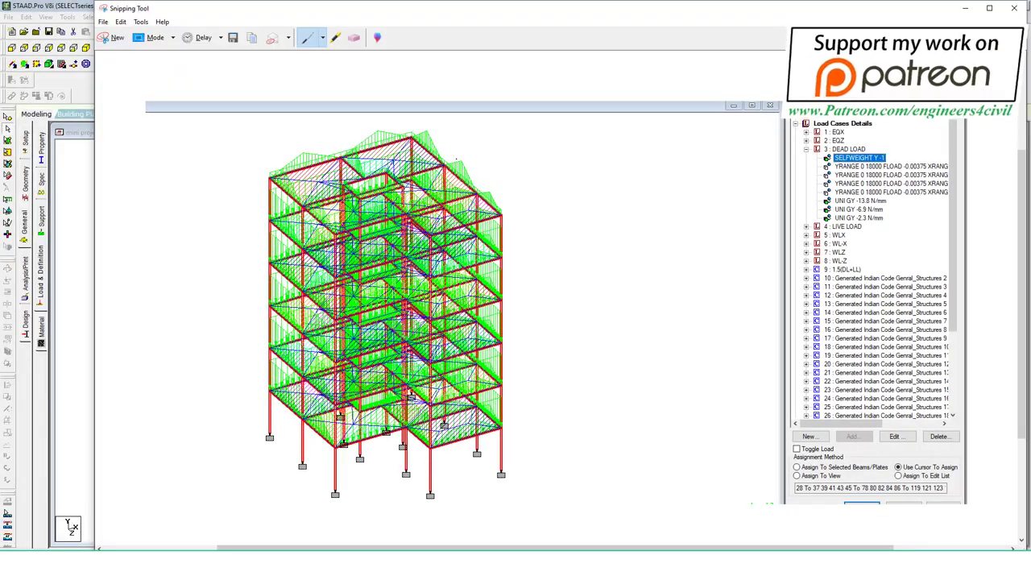
Step: Draw a yellow highlighter arrow from the SELFWEIGHT entry to the frame, then cancel saving
{"action": "left_click", "coordinate": [339, 44]}
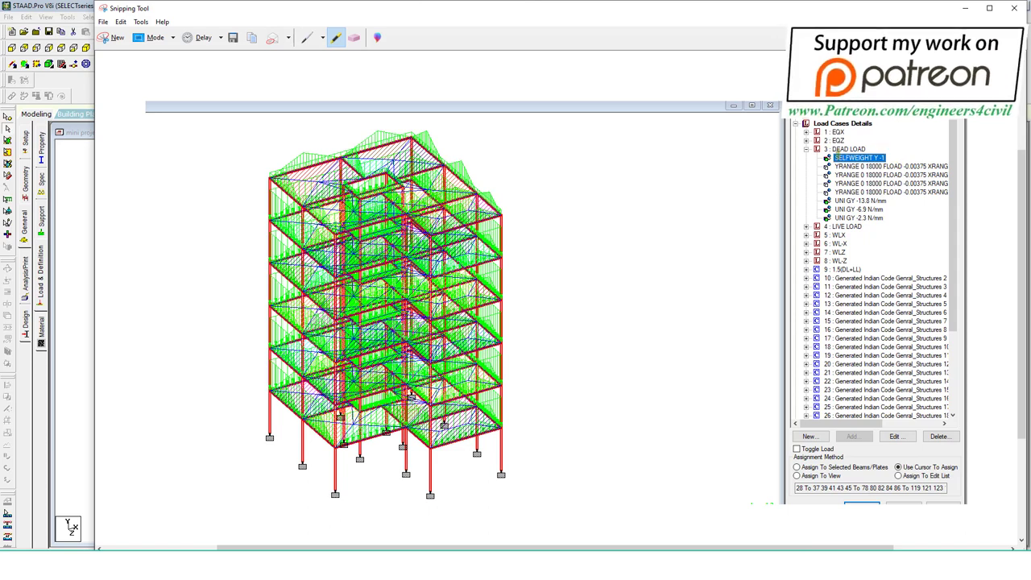
{"action": "mouse_move", "coordinate": [882, 155]}
{"action": "left_mouse_down"}
{"action": "mouse_move", "coordinate": [532, 199]}
{"action": "mouse_move", "coordinate": [585, 272]}
{"action": "left_mouse_up"}
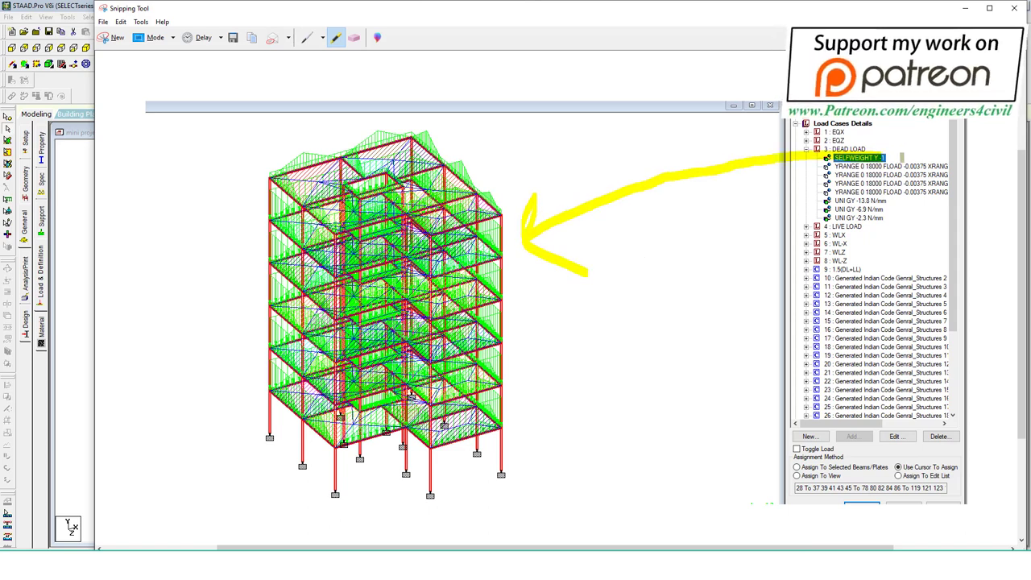
{"action": "key", "text": "ctrl+s"}
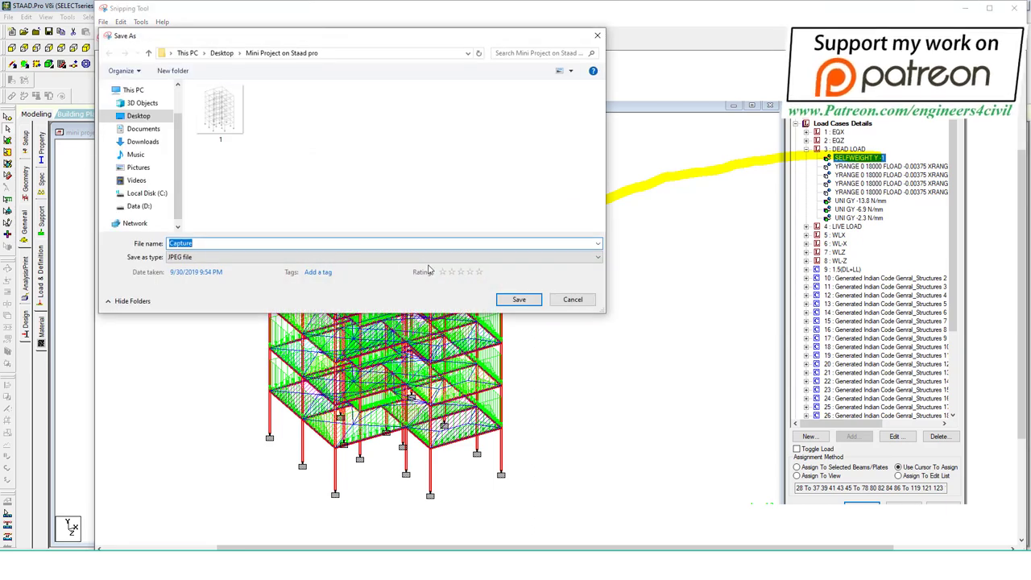
{"action": "left_click", "coordinate": [570, 299]}
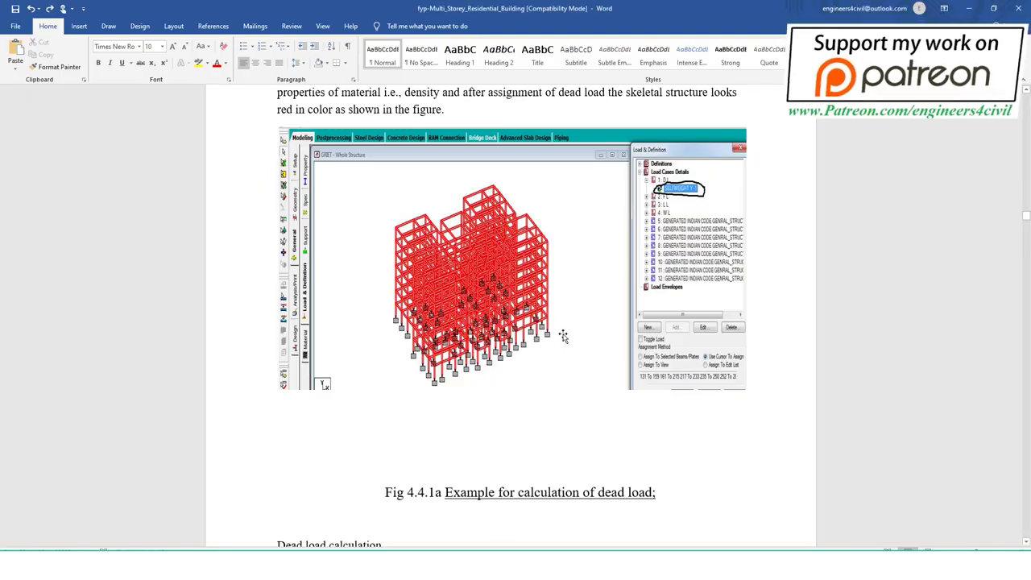
Step: Scroll through the Live Loads section to the design wind speed formula
{"action": "scroll", "coordinate": [576, 316], "scroll_direction": "down", "scroll_amount": 1}
{"action": "scroll", "coordinate": [582, 320], "scroll_direction": "down", "scroll_amount": 4}
{"action": "scroll", "coordinate": [582, 319], "scroll_direction": "down", "scroll_amount": 5}
{"action": "scroll", "coordinate": [586, 322], "scroll_direction": "down", "scroll_amount": 5}
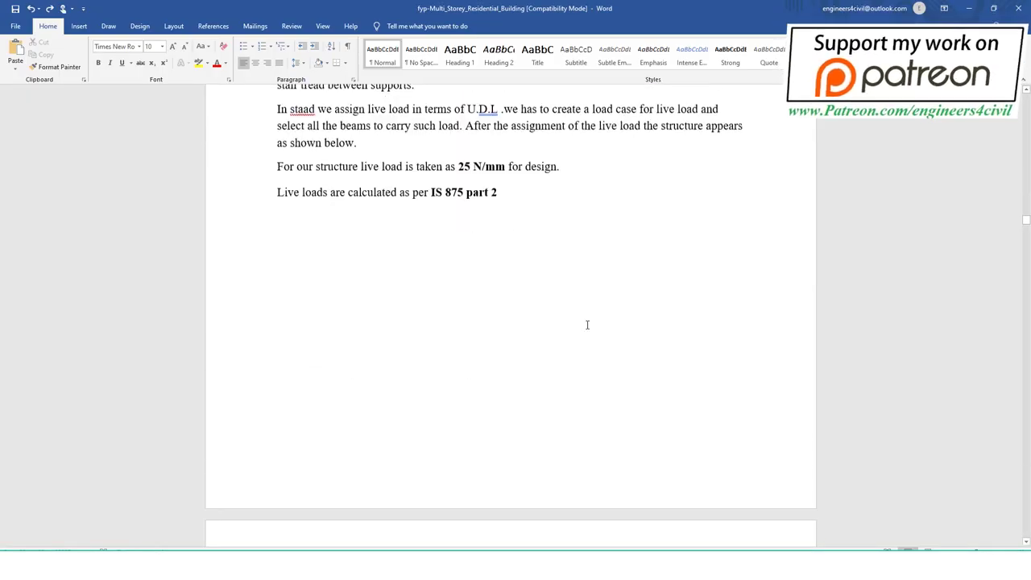
{"action": "scroll", "coordinate": [588, 324], "scroll_direction": "down", "scroll_amount": 5}
{"action": "scroll", "coordinate": [592, 327], "scroll_direction": "down", "scroll_amount": 5}
{"action": "scroll", "coordinate": [596, 306], "scroll_direction": "down", "scroll_amount": 1}
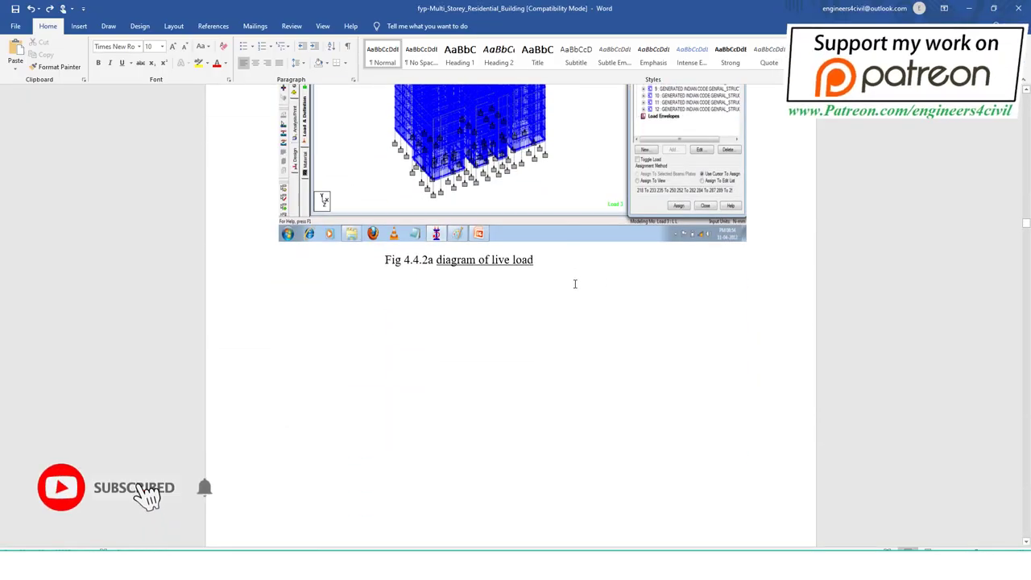
{"action": "scroll", "coordinate": [577, 310], "scroll_direction": "down", "scroll_amount": 5}
{"action": "scroll", "coordinate": [575, 341], "scroll_direction": "down", "scroll_amount": 5}
{"action": "scroll", "coordinate": [574, 346], "scroll_direction": "down", "scroll_amount": 3}
{"action": "scroll", "coordinate": [574, 346], "scroll_direction": "down", "scroll_amount": 2}
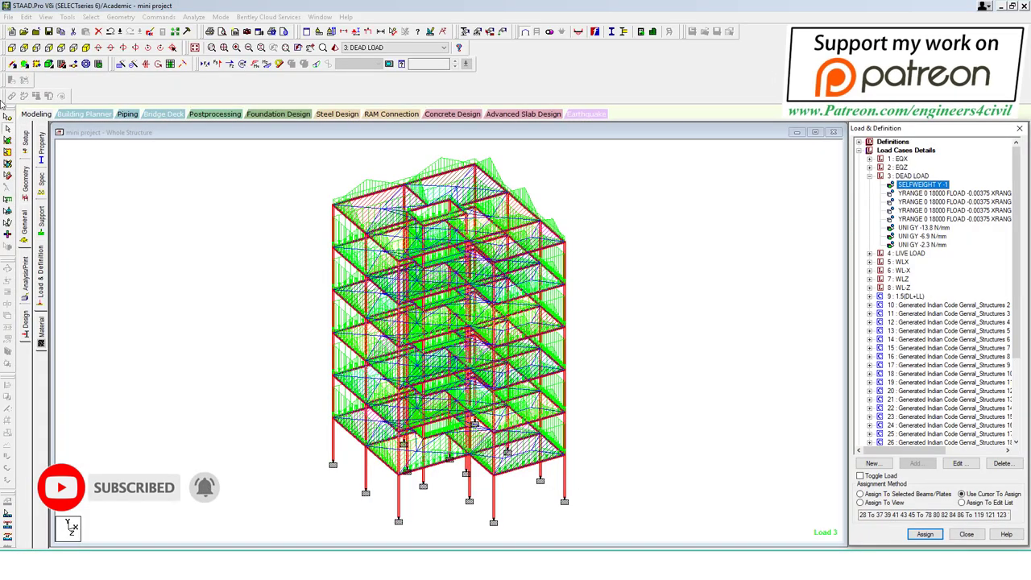
{"action": "left_click", "coordinate": [120, 64]}
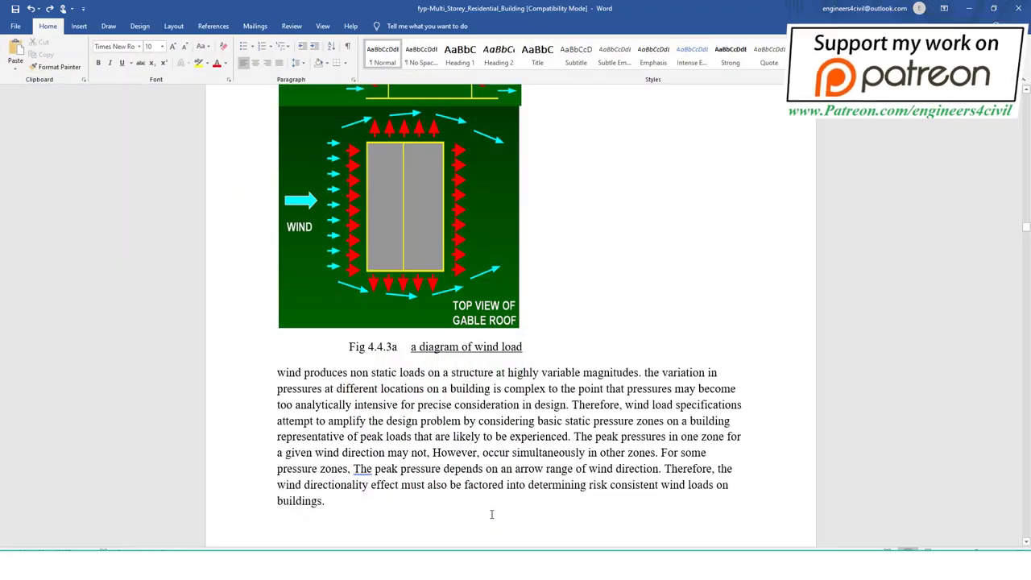
{"action": "scroll", "coordinate": [490, 514], "scroll_direction": "down", "scroll_amount": 5}
{"action": "scroll", "coordinate": [537, 352], "scroll_direction": "down", "scroll_amount": 10}
{"action": "scroll", "coordinate": [537, 357], "scroll_direction": "down", "scroll_amount": 5}
{"action": "scroll", "coordinate": [543, 382], "scroll_direction": "down", "scroll_amount": 5}
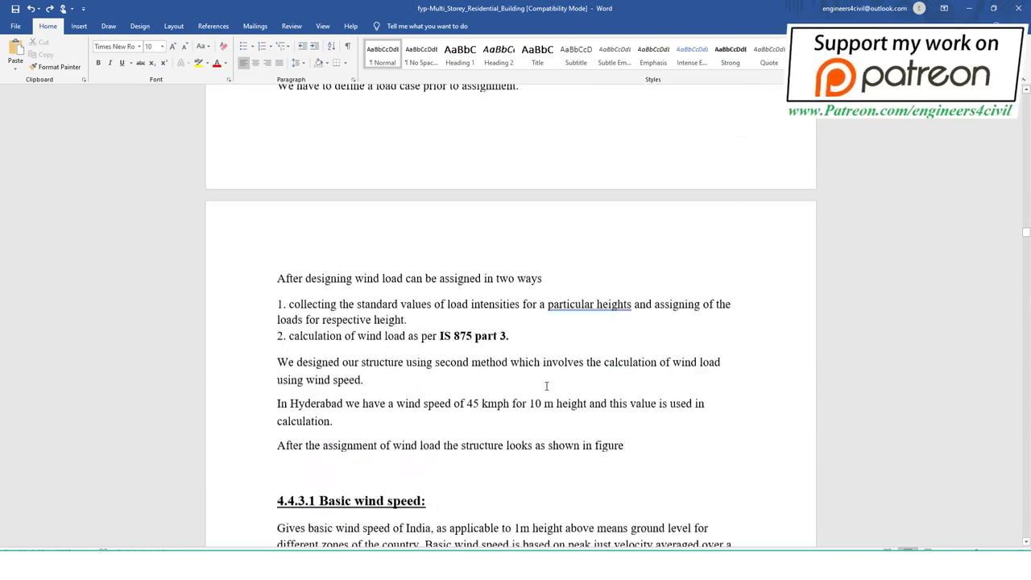
{"action": "scroll", "coordinate": [545, 385], "scroll_direction": "down", "scroll_amount": 5}
{"action": "scroll", "coordinate": [545, 387], "scroll_direction": "down", "scroll_amount": 5}
{"action": "scroll", "coordinate": [546, 391], "scroll_direction": "down", "scroll_amount": 5}
{"action": "scroll", "coordinate": [546, 392], "scroll_direction": "up", "scroll_amount": 5}
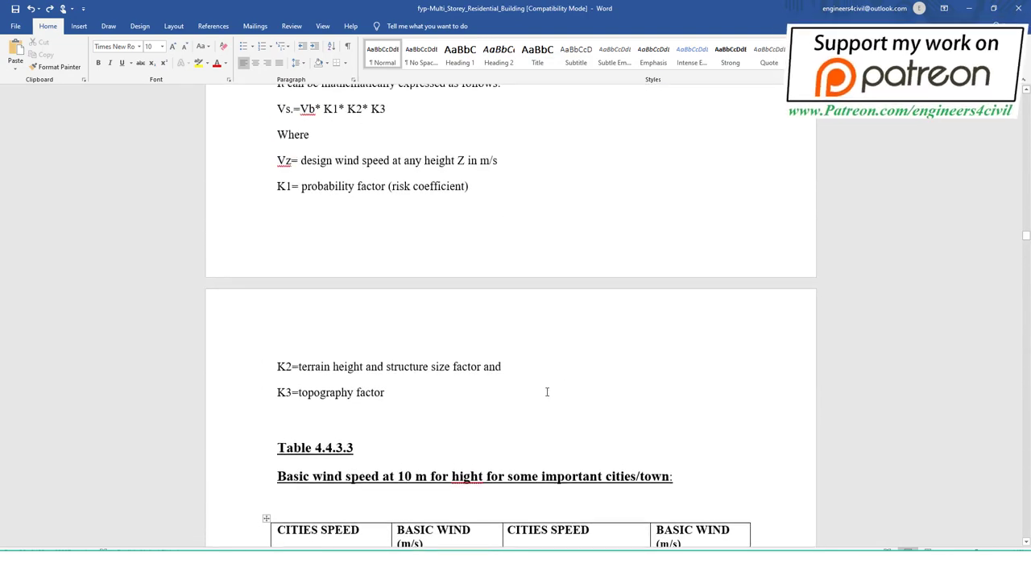
{"action": "scroll", "coordinate": [546, 391], "scroll_direction": "up", "scroll_amount": 5}
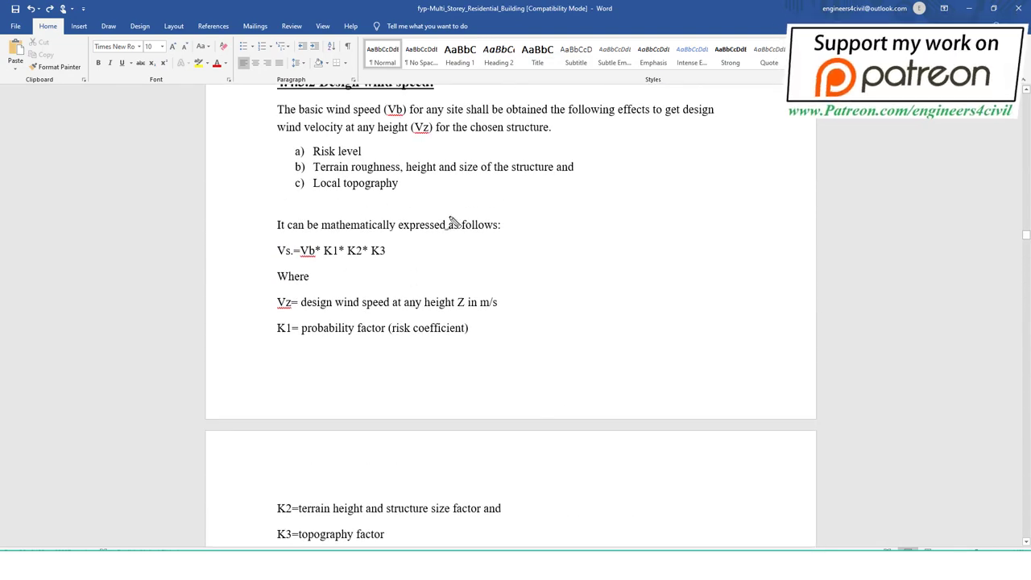
{"action": "scroll", "coordinate": [453, 225], "scroll_direction": "down", "scroll_amount": 1, "text": "ctrl"}
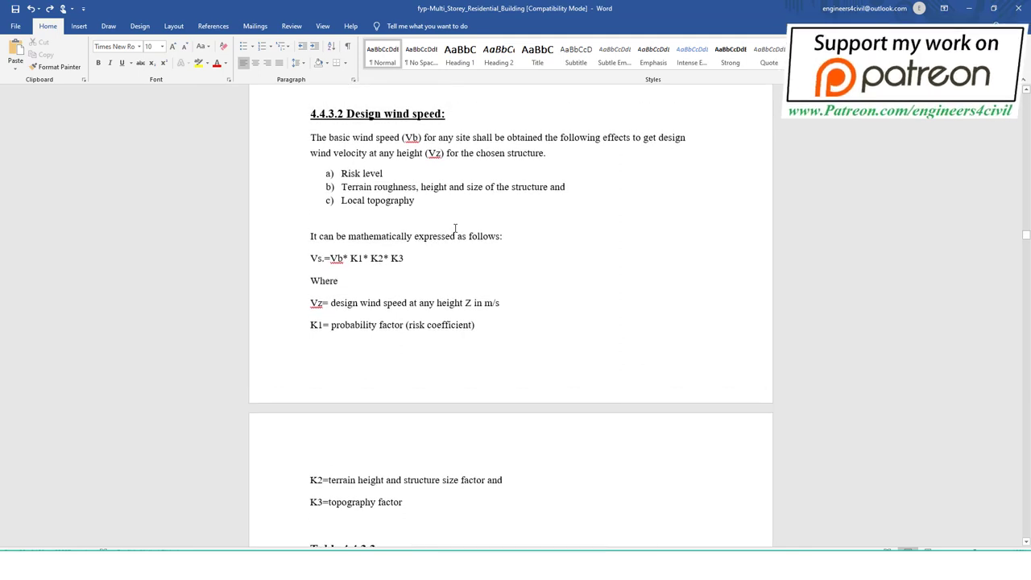
Step: Circle the design wind speed text and the city basic wind speed table, continuing to figure 4.4.3.3b
{"action": "mouse_move", "coordinate": [303, 203]}
{"action": "left_mouse_down"}
{"action": "mouse_move", "coordinate": [470, 352]}
{"action": "mouse_move", "coordinate": [667, 115]}
{"action": "mouse_move", "coordinate": [265, 230]}
{"action": "mouse_move", "coordinate": [278, 250]}
{"action": "left_mouse_up"}
{"action": "scroll", "coordinate": [437, 320], "scroll_direction": "down", "scroll_amount": 3}
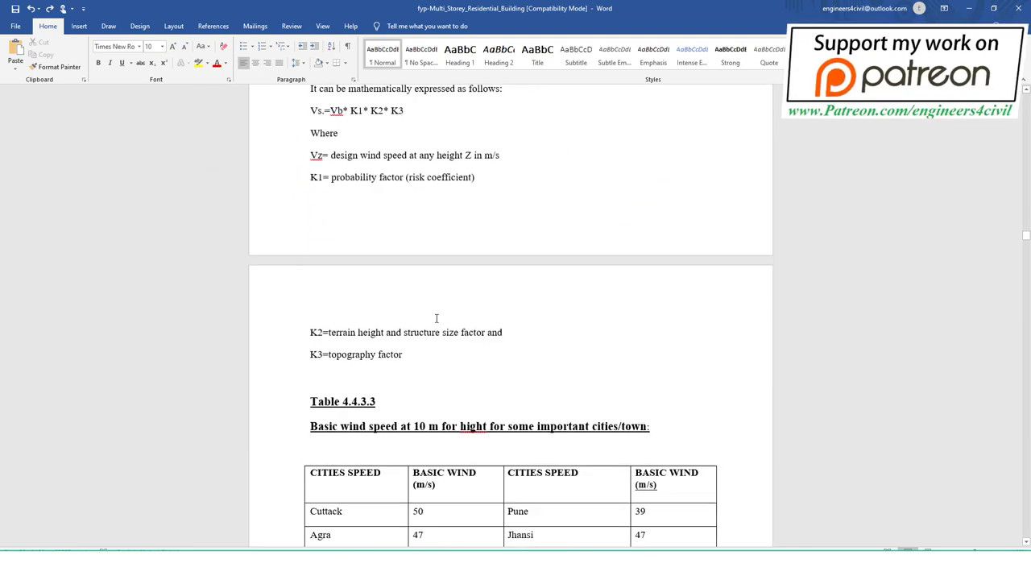
{"action": "scroll", "coordinate": [473, 329], "scroll_direction": "down", "scroll_amount": 5}
{"action": "scroll", "coordinate": [471, 331], "scroll_direction": "down", "scroll_amount": 3}
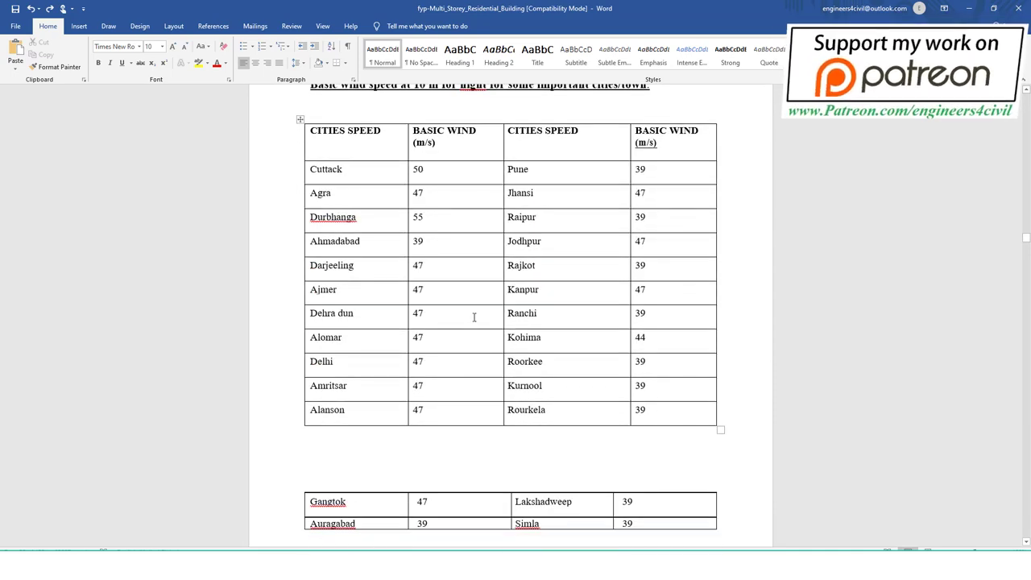
{"action": "left_click_drag", "start_coordinate": [274, 114], "coordinate": [296, 413]}
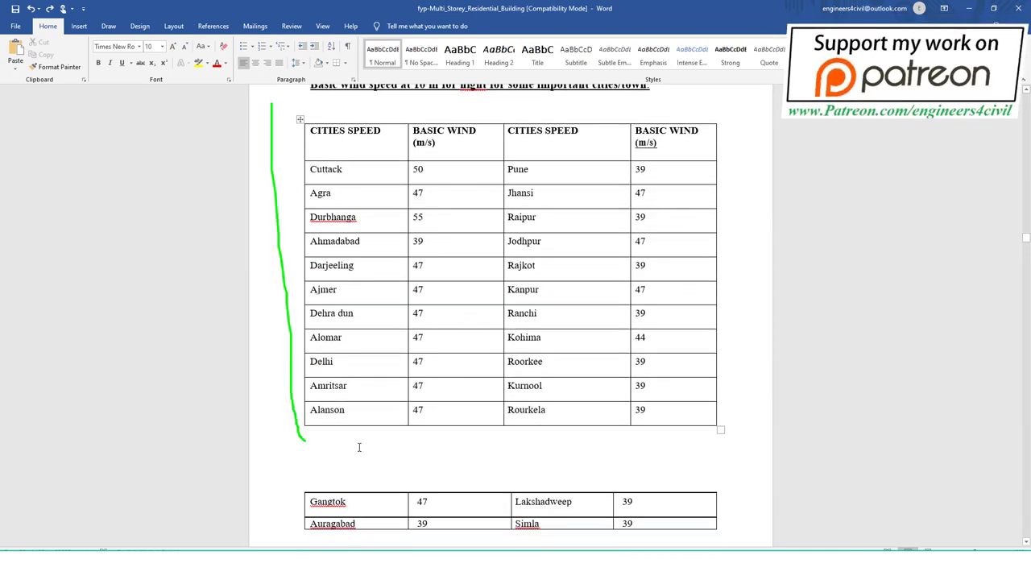
{"action": "left_click_drag", "start_coordinate": [359, 447], "coordinate": [704, 378]}
{"action": "left_click_drag", "start_coordinate": [690, 147], "coordinate": [365, 142]}
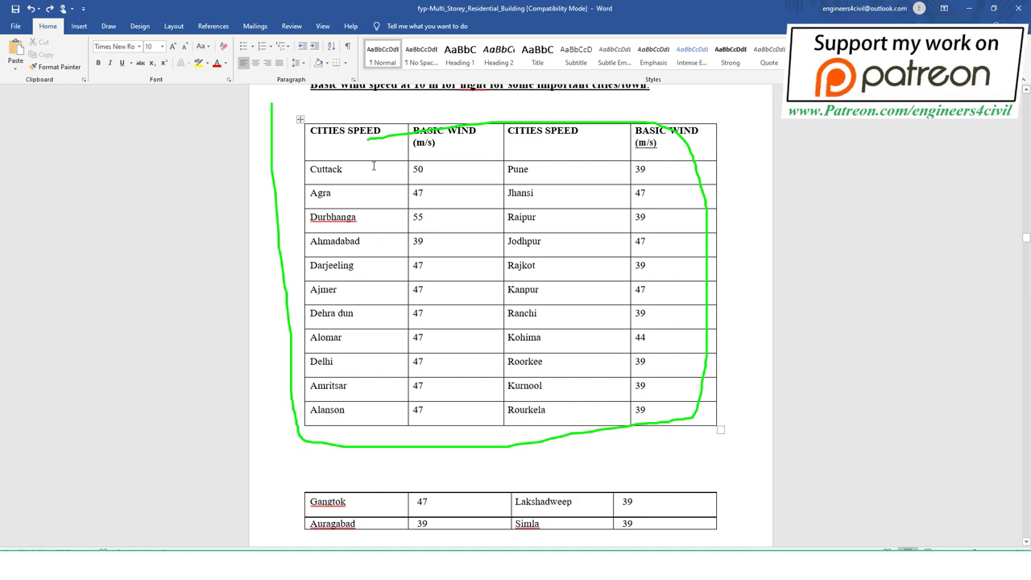
{"action": "scroll", "coordinate": [387, 201], "scroll_direction": "down", "scroll_amount": 3}
{"action": "scroll", "coordinate": [411, 258], "scroll_direction": "down", "scroll_amount": 4}
{"action": "scroll", "coordinate": [434, 324], "scroll_direction": "down", "scroll_amount": 5}
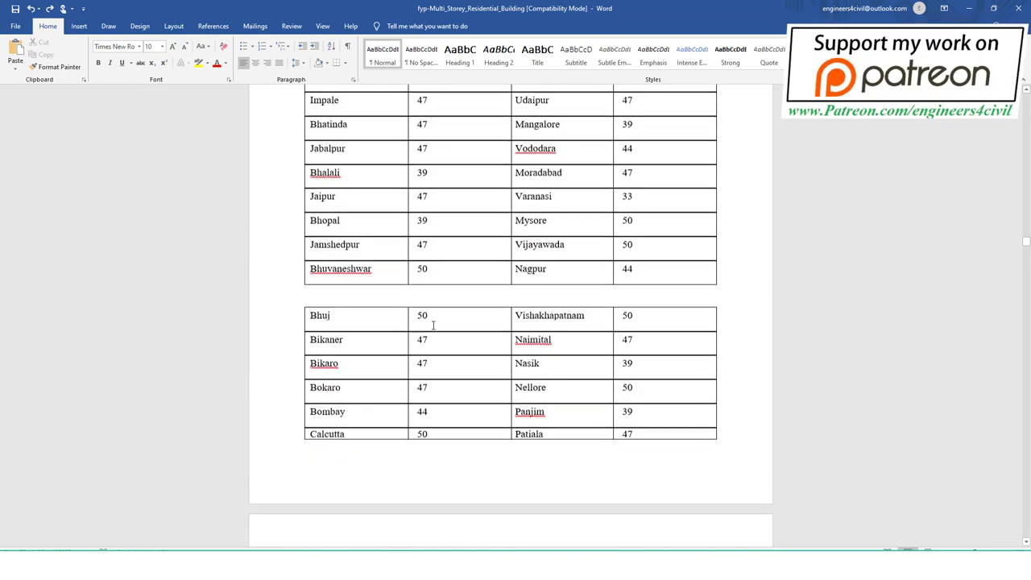
{"action": "scroll", "coordinate": [434, 325], "scroll_direction": "down", "scroll_amount": 5}
{"action": "scroll", "coordinate": [435, 329], "scroll_direction": "down", "scroll_amount": 5}
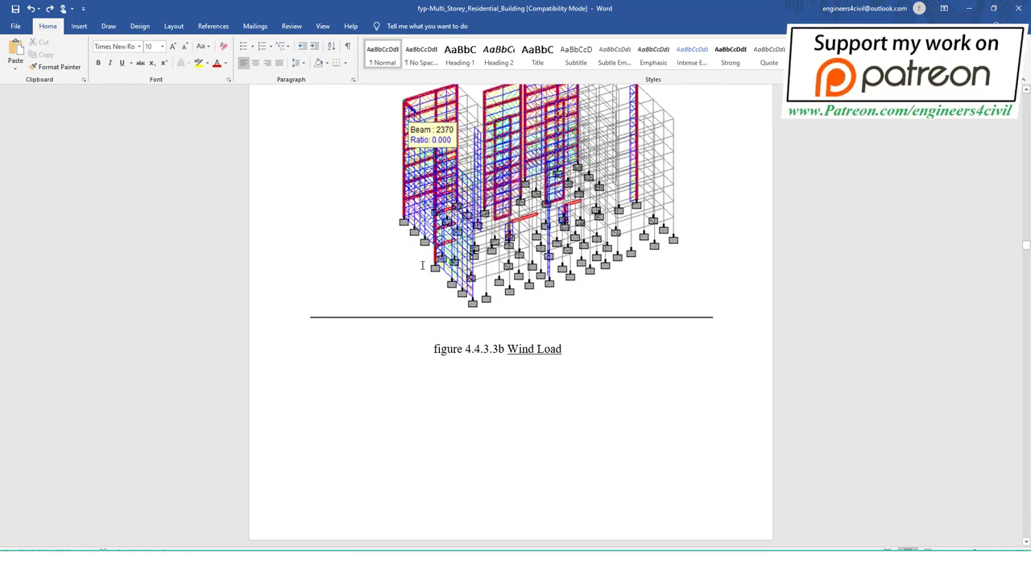
Step: Display WIND LOAD X from case 5: WLX on the frame in an isometric view
{"action": "left_click", "coordinate": [435, 515]}
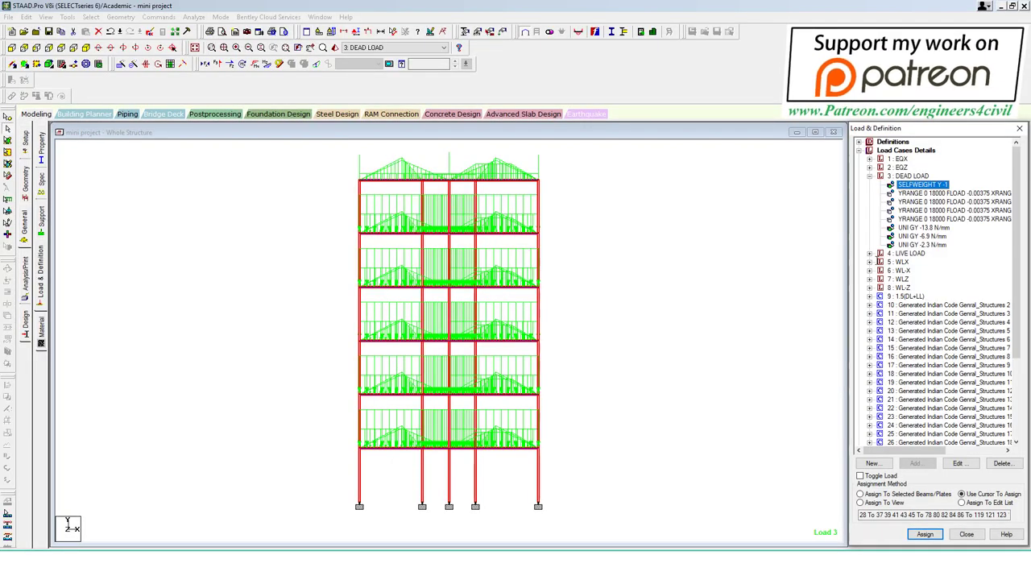
{"action": "left_click", "coordinate": [870, 261]}
{"action": "left_click", "coordinate": [947, 270]}
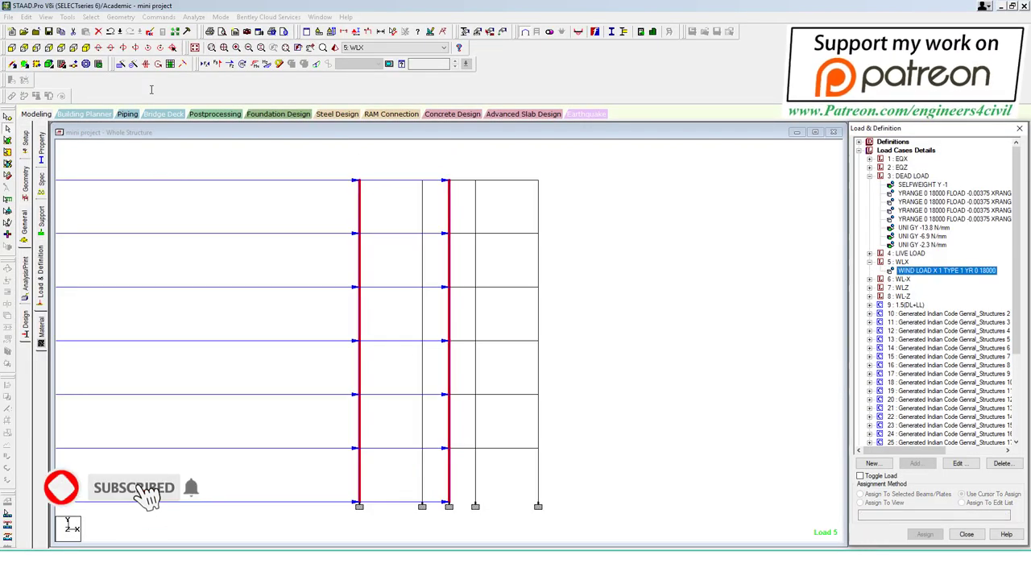
{"action": "left_click", "coordinate": [523, 262]}
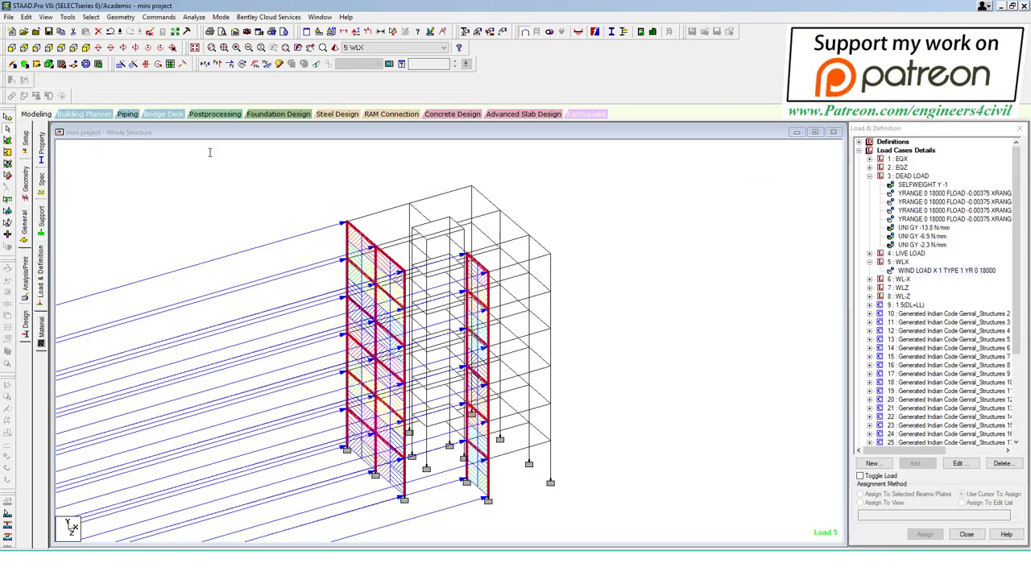
Step: Snip the wind-loaded model, pen a 'Wind' label on it, and minimize Snipping Tool
{"action": "left_click_drag", "start_coordinate": [184, 145], "coordinate": [751, 551]}
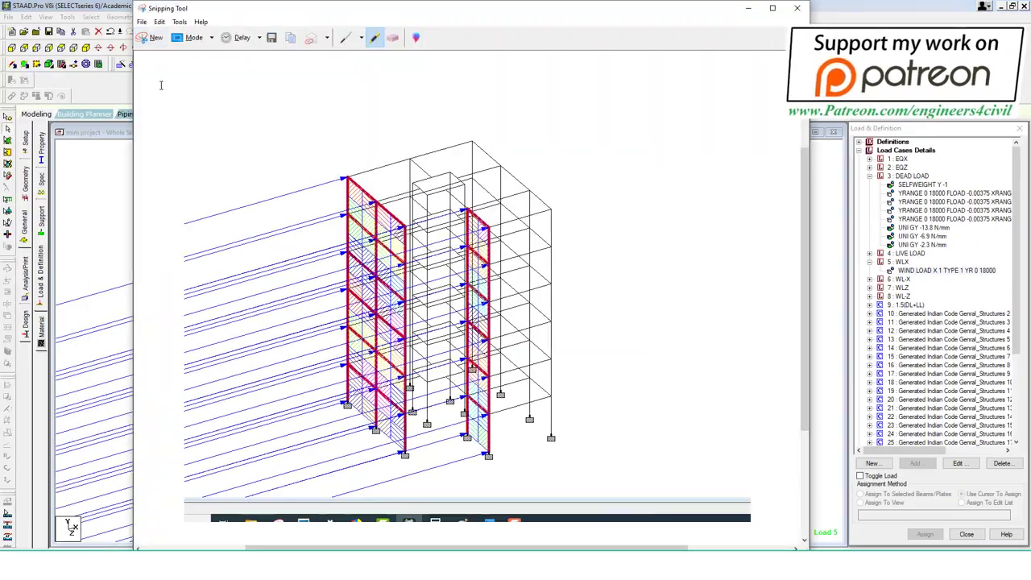
{"action": "left_click", "coordinate": [346, 37]}
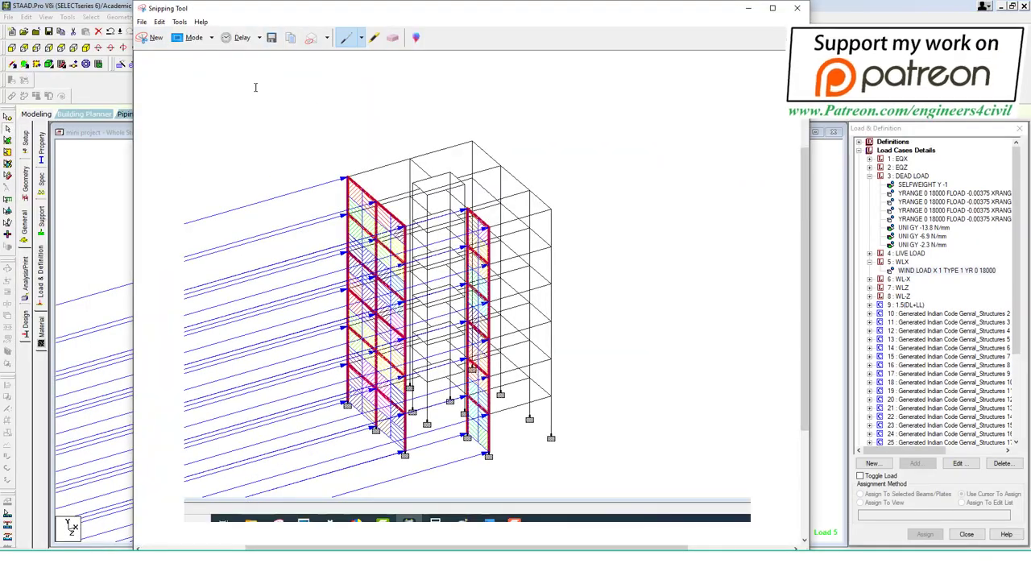
{"action": "left_click_drag", "start_coordinate": [247, 79], "coordinate": [282, 93]}
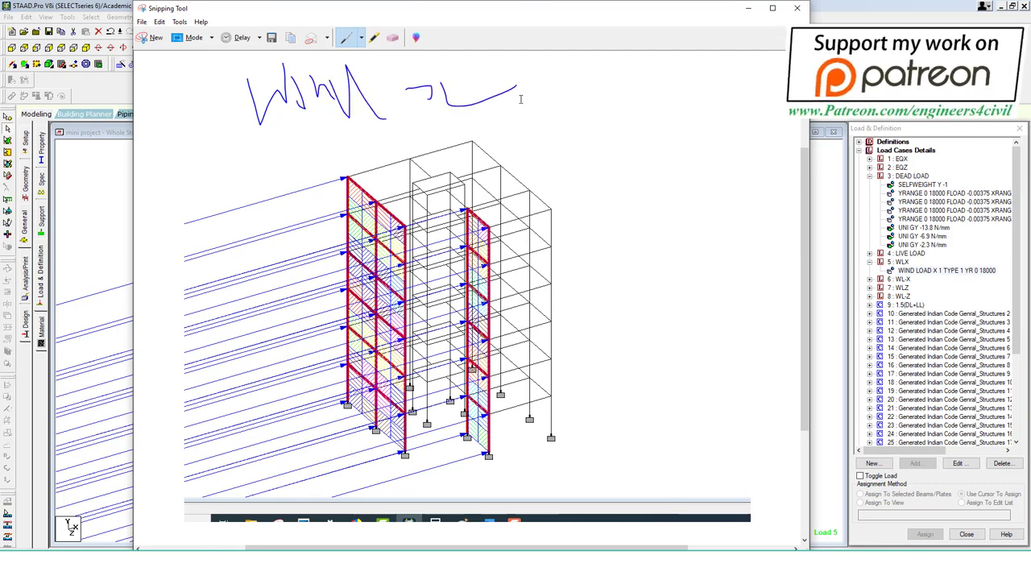
{"action": "left_click", "coordinate": [748, 9]}
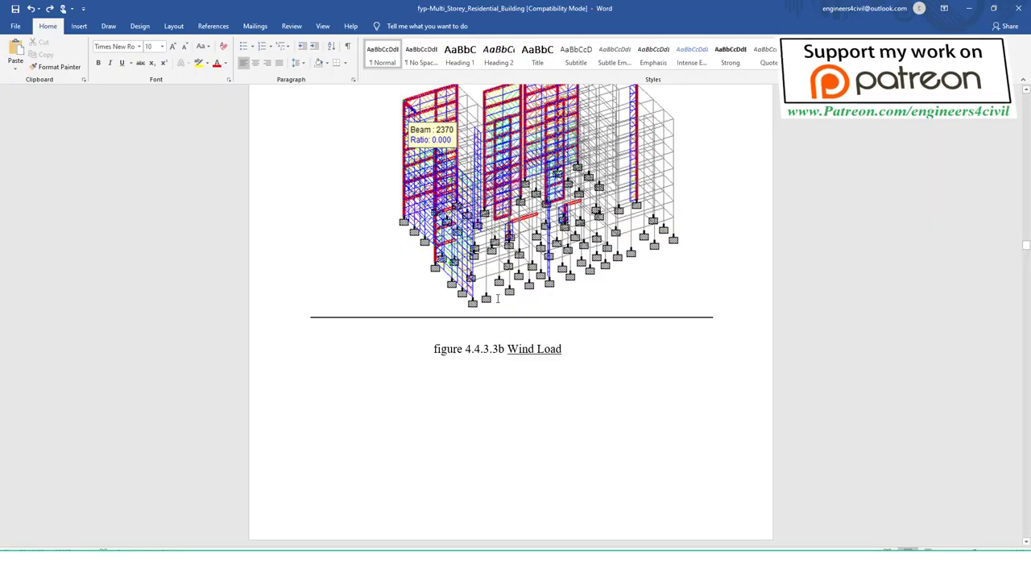
Step: Show the YRANGE floor load under 3: DEAD LOAD and point from its entry to the model
{"action": "scroll", "coordinate": [515, 318], "scroll_direction": "down", "scroll_amount": 3}
{"action": "scroll", "coordinate": [516, 319], "scroll_direction": "down", "scroll_amount": 5}
{"action": "scroll", "coordinate": [516, 319], "scroll_direction": "down", "scroll_amount": 2}
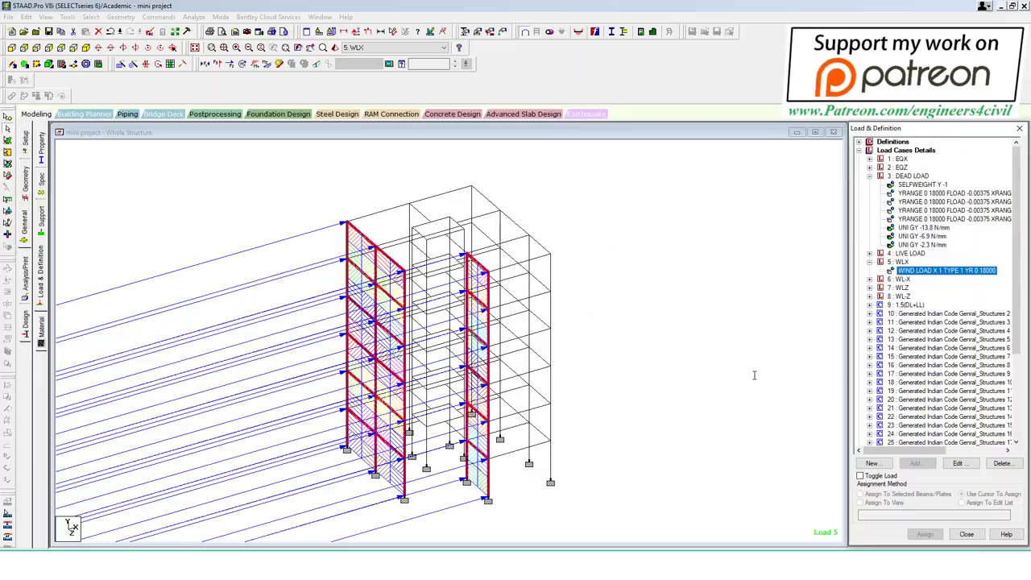
{"action": "left_click", "coordinate": [916, 210]}
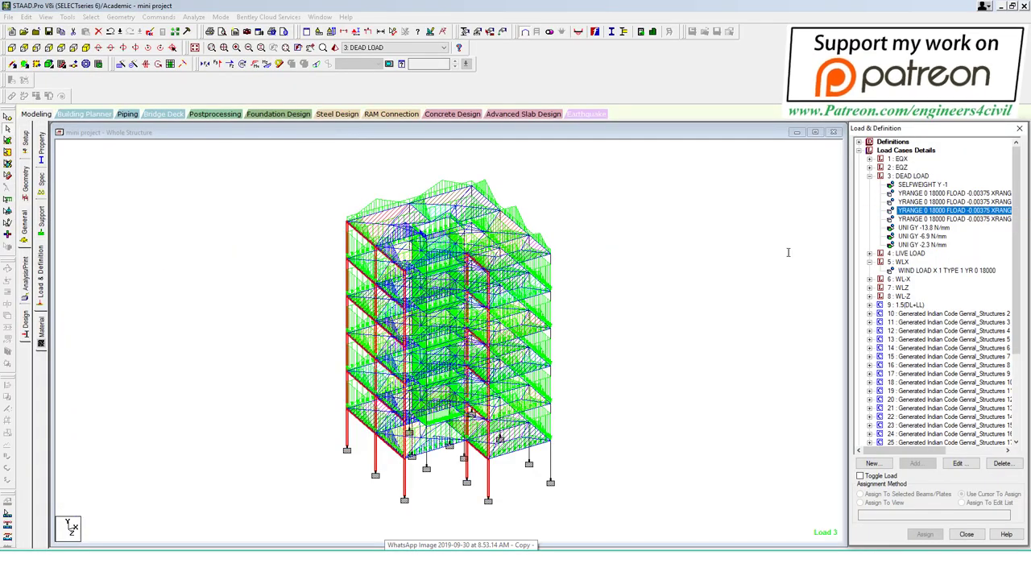
{"action": "left_click_drag", "start_coordinate": [883, 216], "coordinate": [601, 259]}
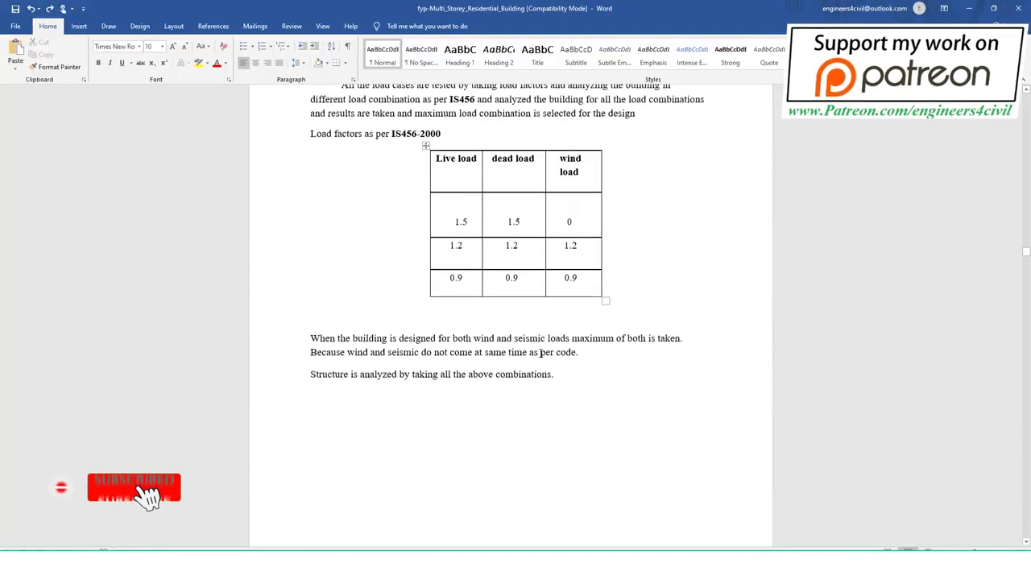
Step: Bring the 4.4.5 Load combinations heading into view and circle its IS456-2000 load-factor table
{"action": "scroll", "coordinate": [540, 352], "scroll_direction": "up", "scroll_amount": 2}
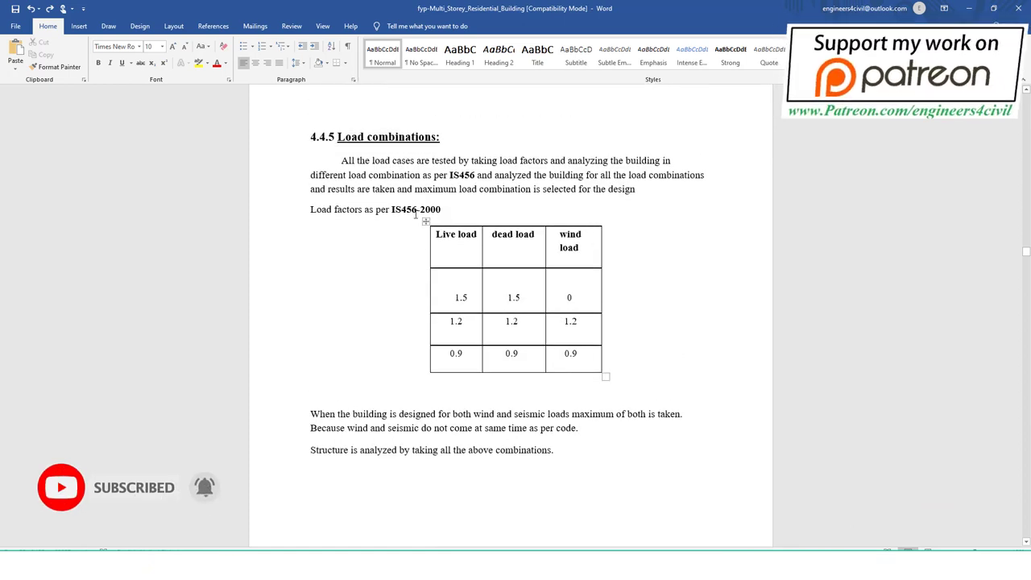
{"action": "mouse_move", "coordinate": [416, 213]}
{"action": "left_mouse_down"}
{"action": "mouse_move", "coordinate": [412, 395]}
{"action": "mouse_move", "coordinate": [617, 233]}
{"action": "mouse_move", "coordinate": [421, 208]}
{"action": "left_mouse_up"}
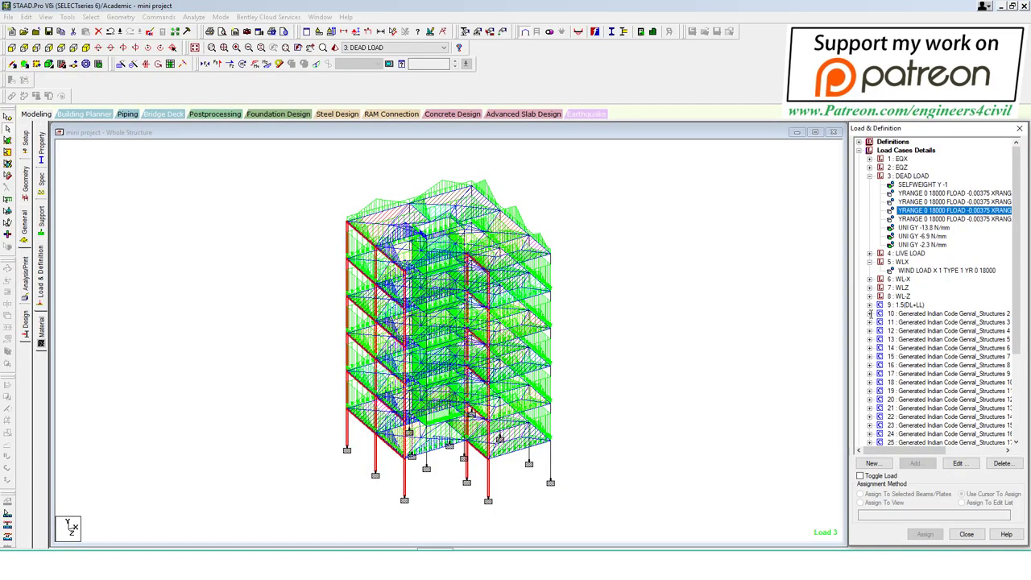
Step: Collapse the DEAD LOAD and WLX cases, then expand load combinations 14, 17 and 20
{"action": "left_click", "coordinate": [869, 176]}
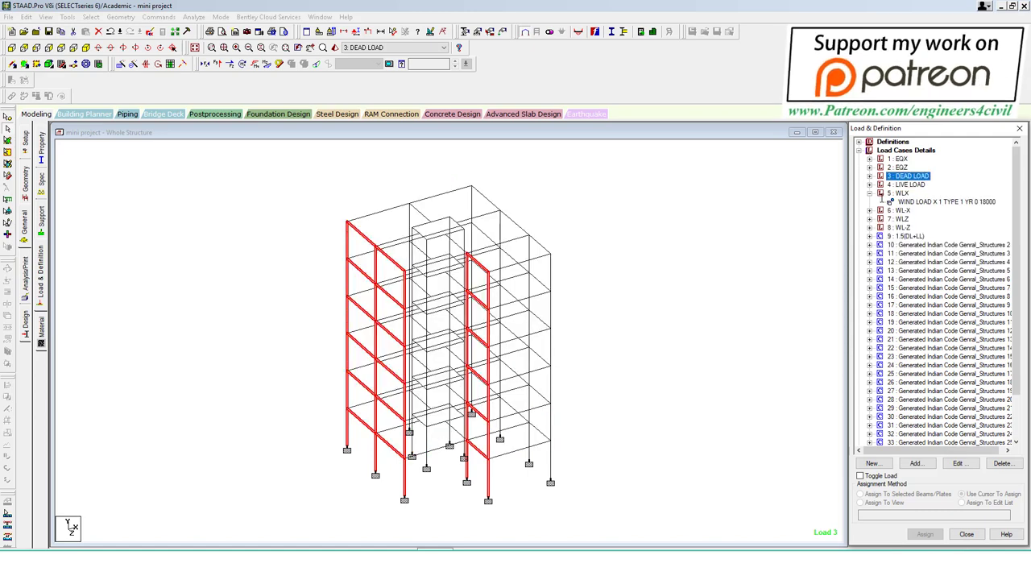
{"action": "left_click", "coordinate": [870, 193]}
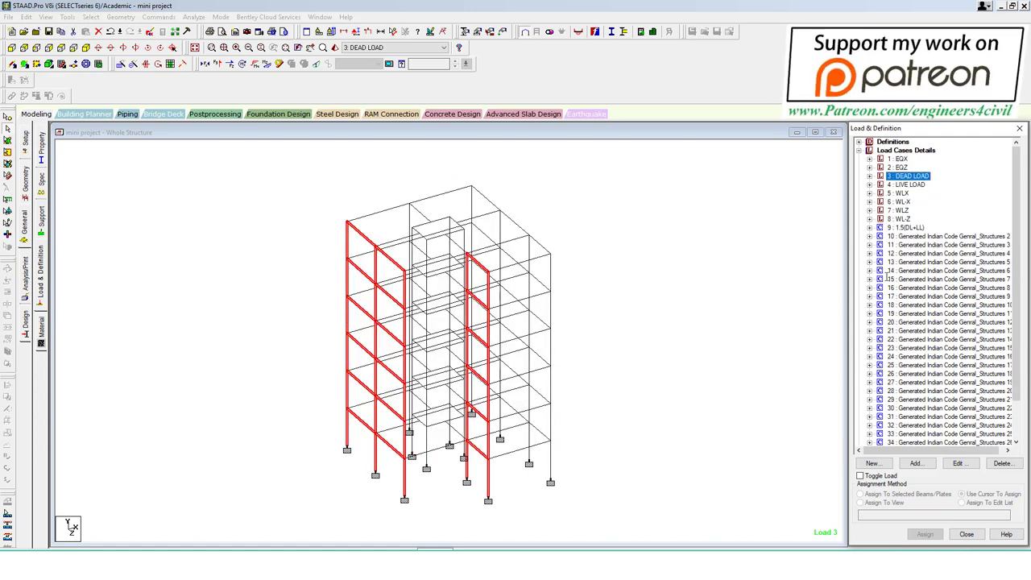
{"action": "left_click", "coordinate": [871, 271]}
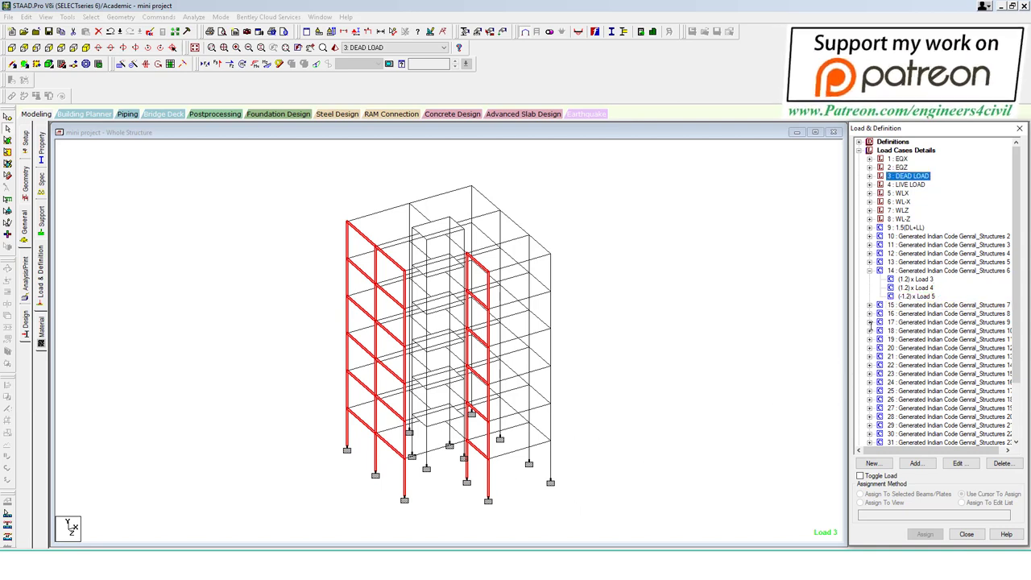
{"action": "left_click", "coordinate": [870, 323]}
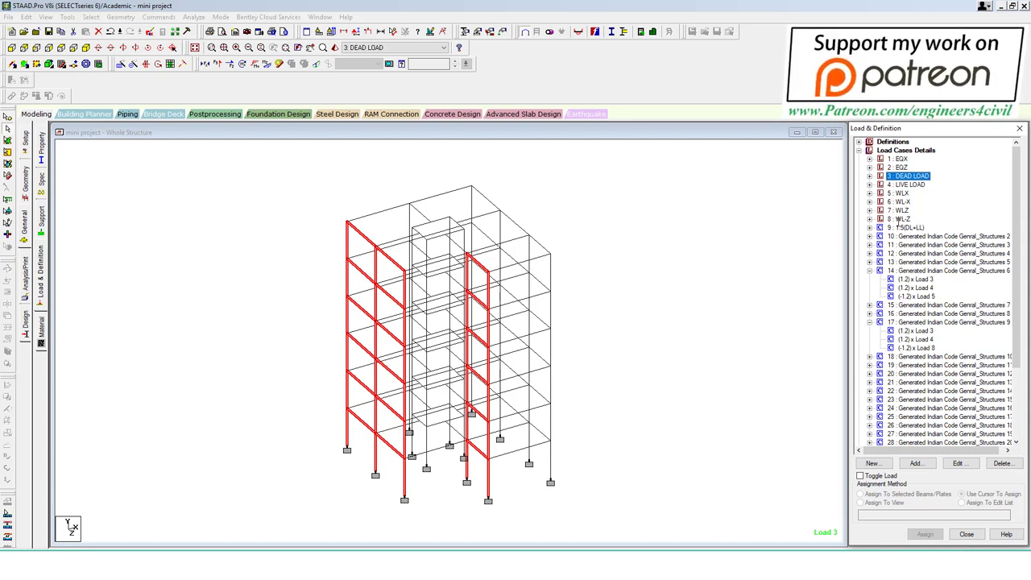
{"action": "left_click", "coordinate": [870, 373]}
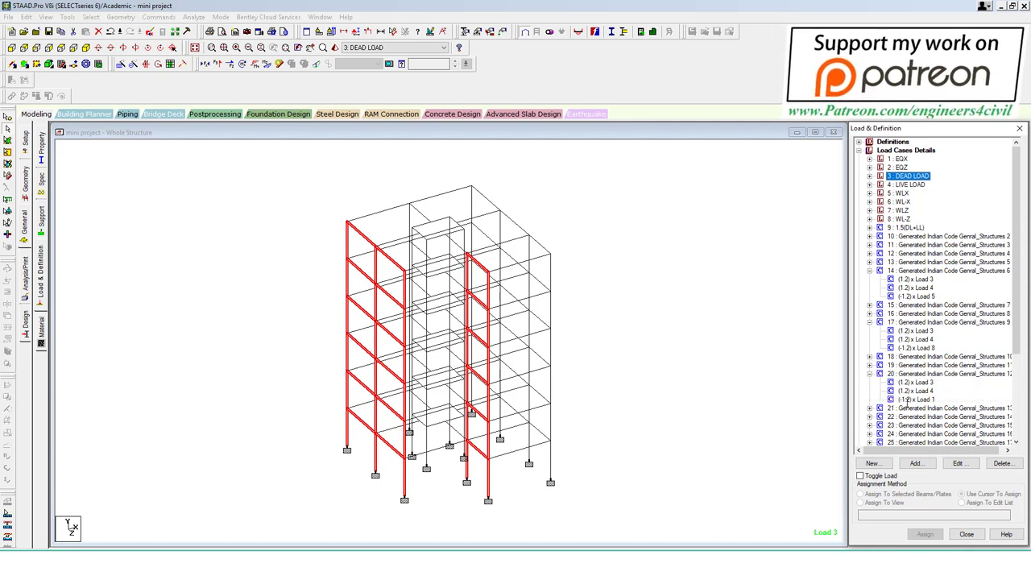
Step: Expand combination 21 and scroll through its 1.2 and -1.2 factored loads
{"action": "scroll", "coordinate": [908, 372], "scroll_direction": "down", "scroll_amount": 2}
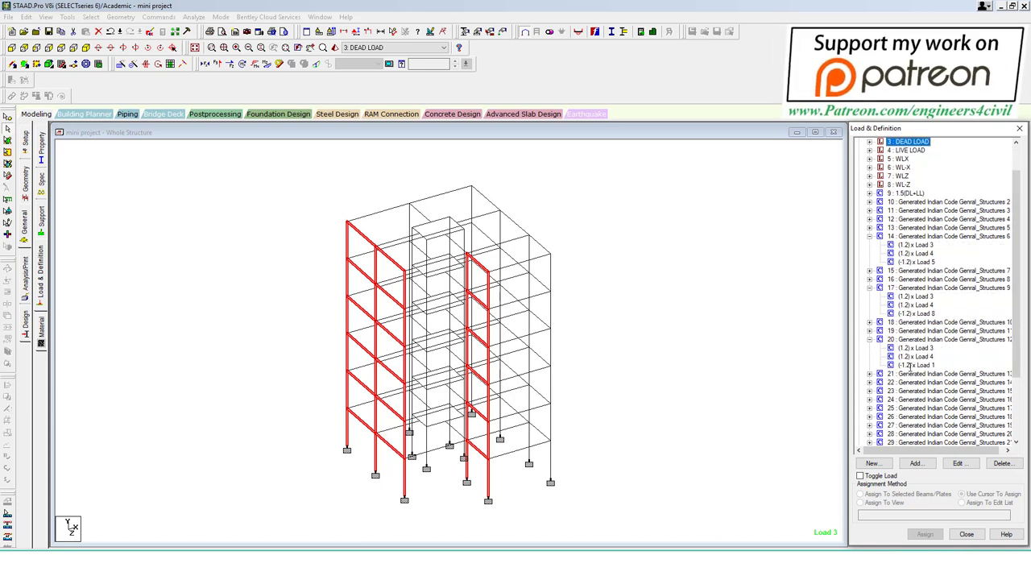
{"action": "left_click", "coordinate": [870, 373]}
{"action": "scroll", "coordinate": [904, 384], "scroll_direction": "up", "scroll_amount": 2}
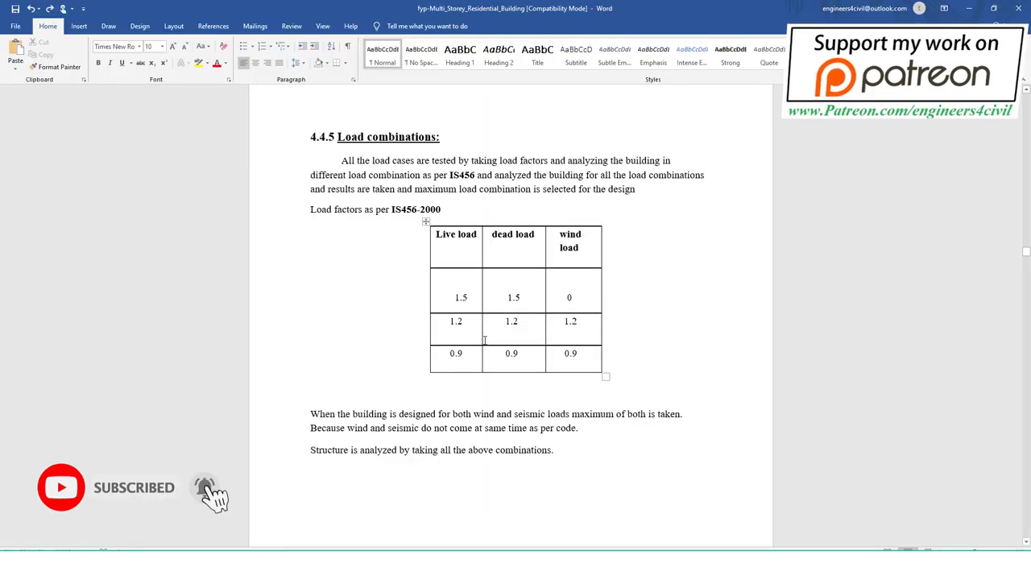
{"action": "scroll", "coordinate": [487, 340], "scroll_direction": "down", "scroll_amount": 3}
{"action": "scroll", "coordinate": [515, 348], "scroll_direction": "down", "scroll_amount": 5}
{"action": "scroll", "coordinate": [524, 349], "scroll_direction": "down", "scroll_amount": 8}
{"action": "scroll", "coordinate": [528, 346], "scroll_direction": "down", "scroll_amount": 10}
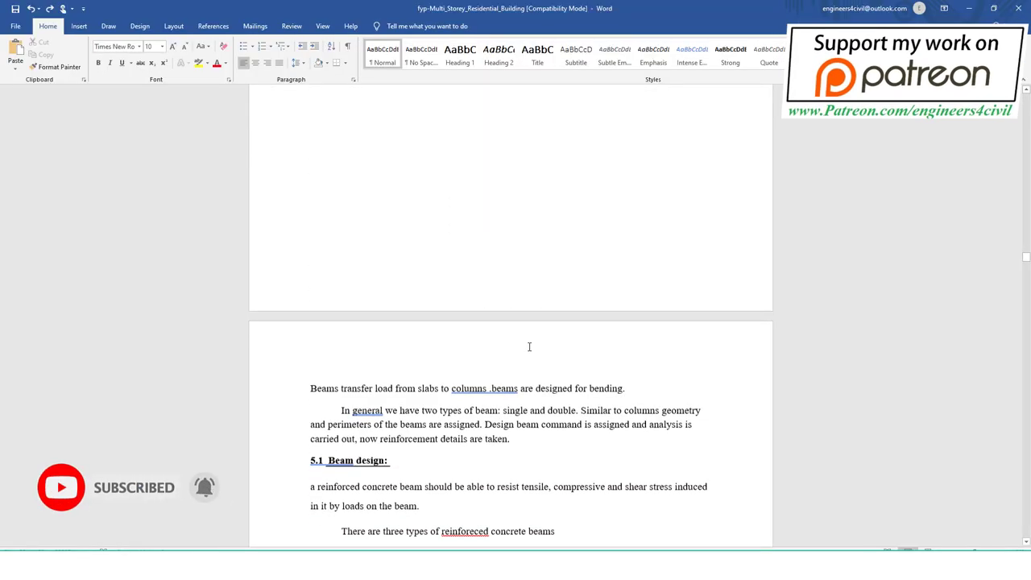
{"action": "scroll", "coordinate": [529, 346], "scroll_direction": "down", "scroll_amount": 10}
{"action": "scroll", "coordinate": [532, 341], "scroll_direction": "down", "scroll_amount": 5}
{"action": "scroll", "coordinate": [532, 339], "scroll_direction": "down", "scroll_amount": 6}
{"action": "scroll", "coordinate": [533, 241], "scroll_direction": "down", "scroll_amount": 5}
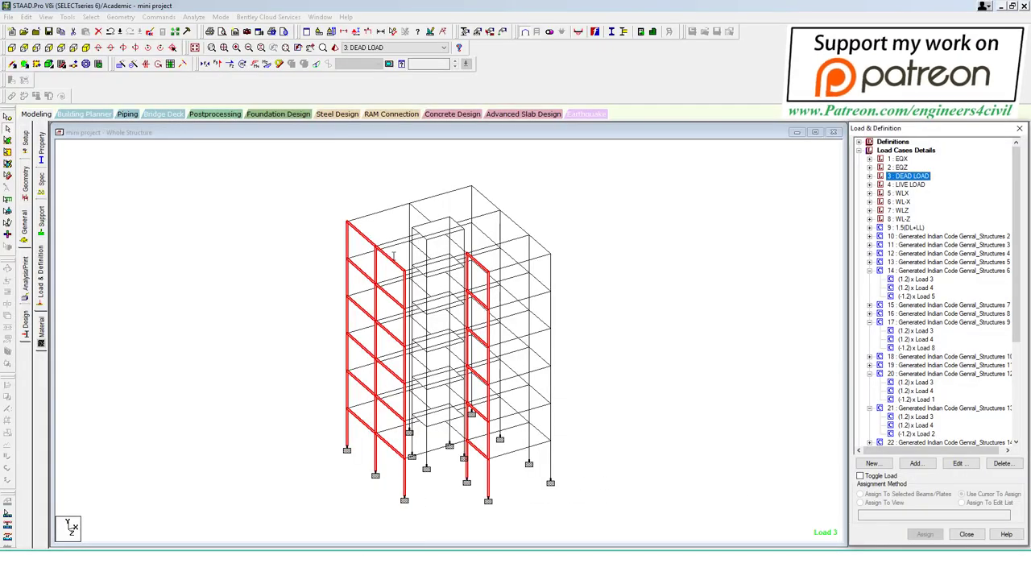
Step: Check the properties of top-left roof beam 251
{"action": "left_click", "coordinate": [375, 212]}
{"action": "double_click", "coordinate": [376, 212]}
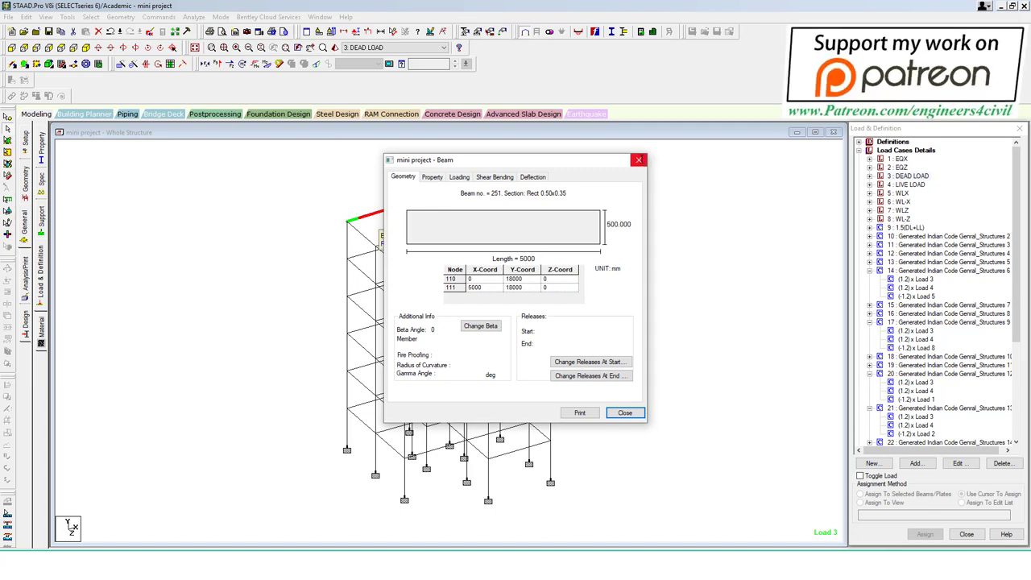
{"action": "left_click", "coordinate": [638, 159]}
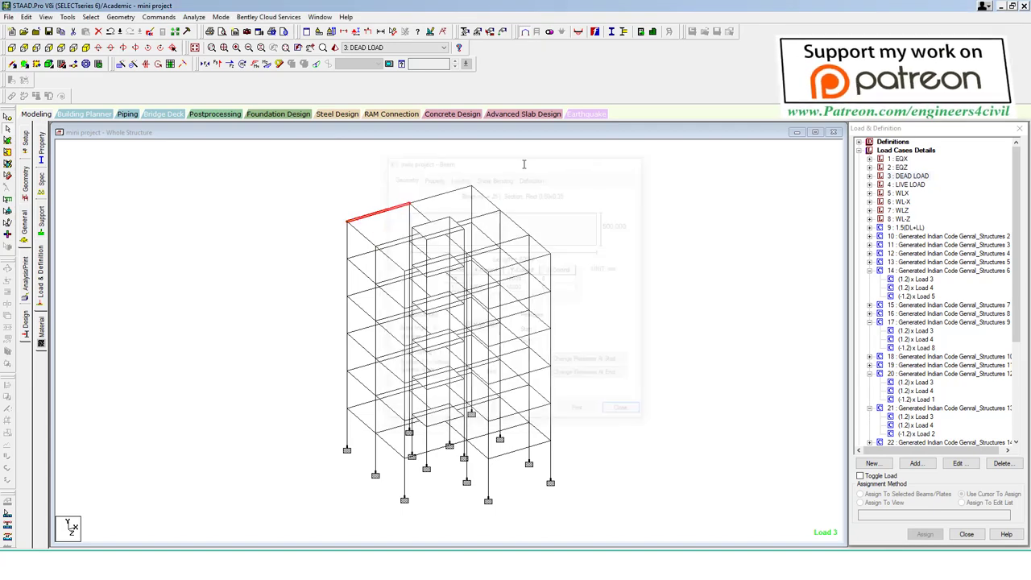
Step: Show the maximum and minimum node displacement summary in Postprocessing
{"action": "left_click", "coordinate": [215, 113]}
{"action": "left_click", "coordinate": [538, 367]}
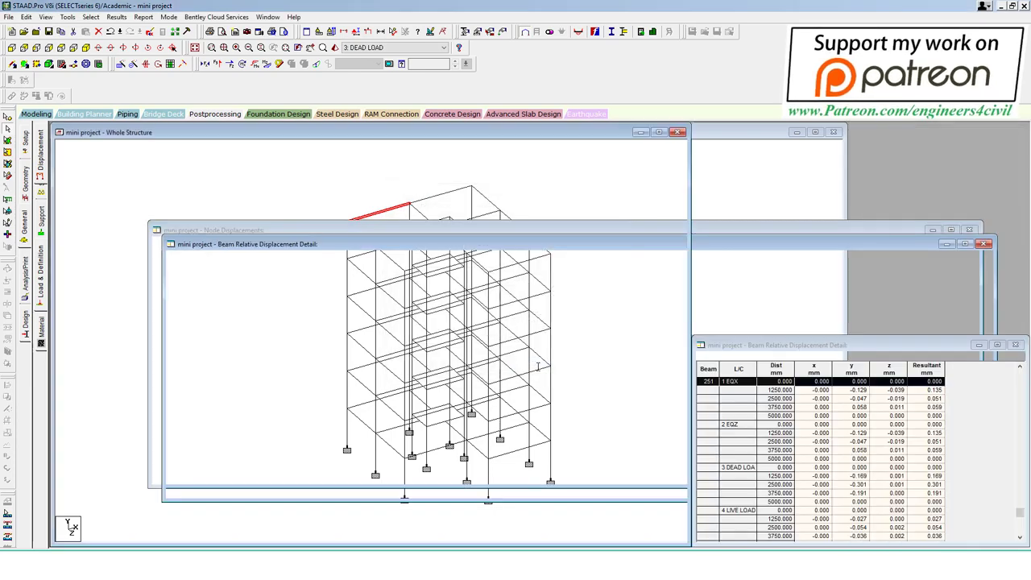
{"action": "double_click", "coordinate": [777, 131]}
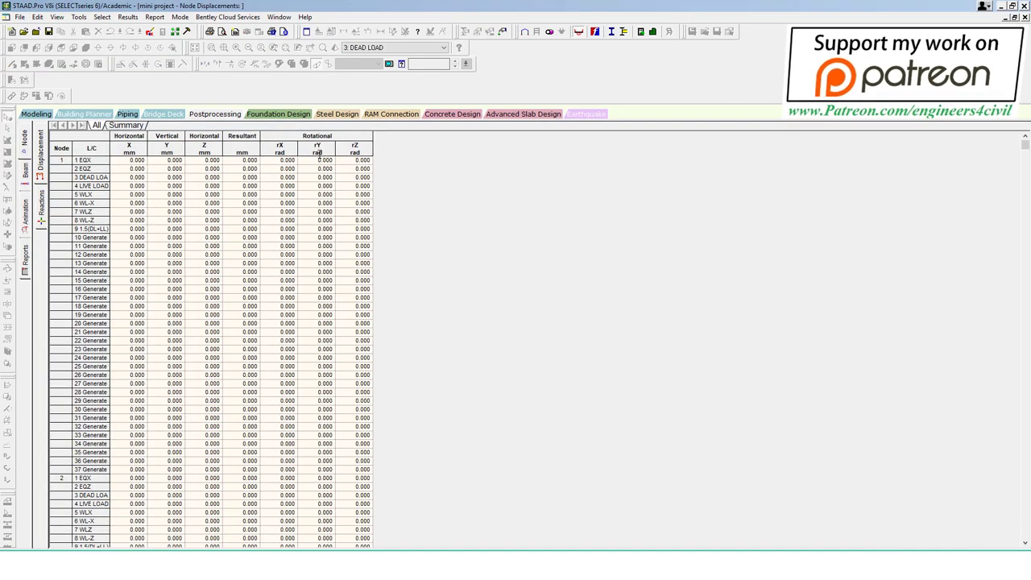
{"action": "left_click", "coordinate": [114, 125]}
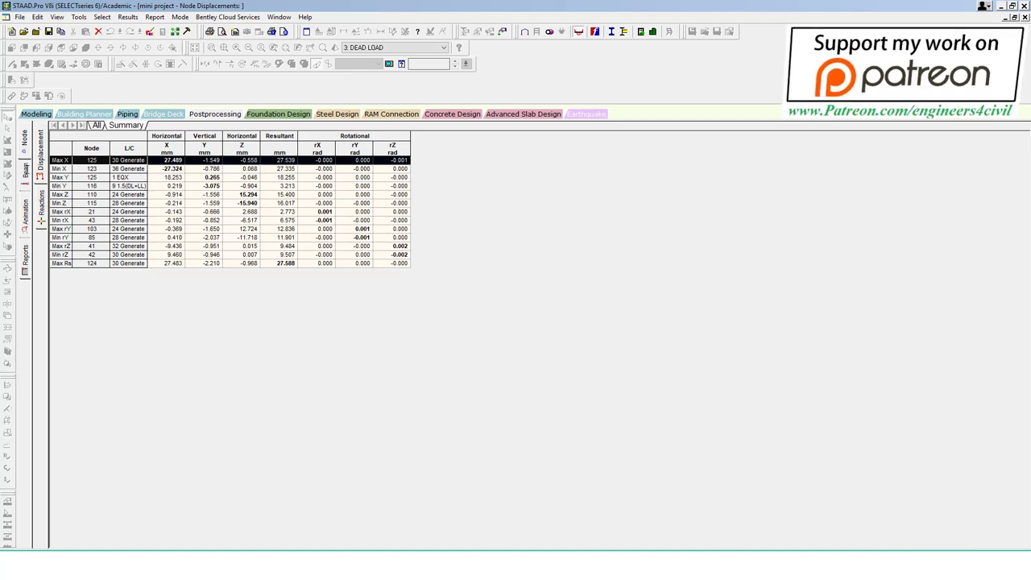
Step: Show the Beam End Forces max/min summary, e.g. Max Mz 213.935 kN-m on beam 98
{"action": "left_click", "coordinate": [25, 170]}
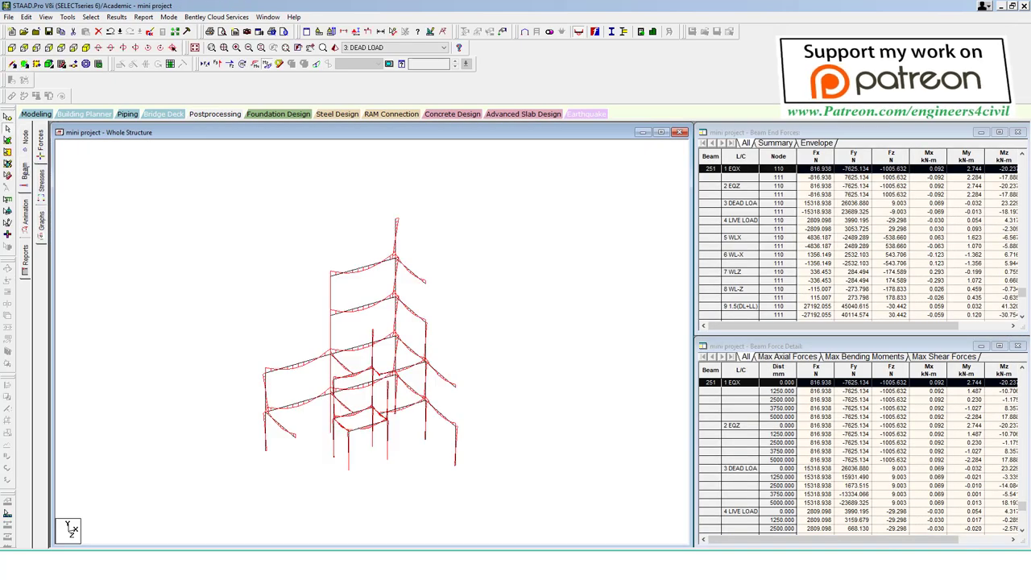
{"action": "double_click", "coordinate": [923, 132]}
{"action": "left_click", "coordinate": [128, 126]}
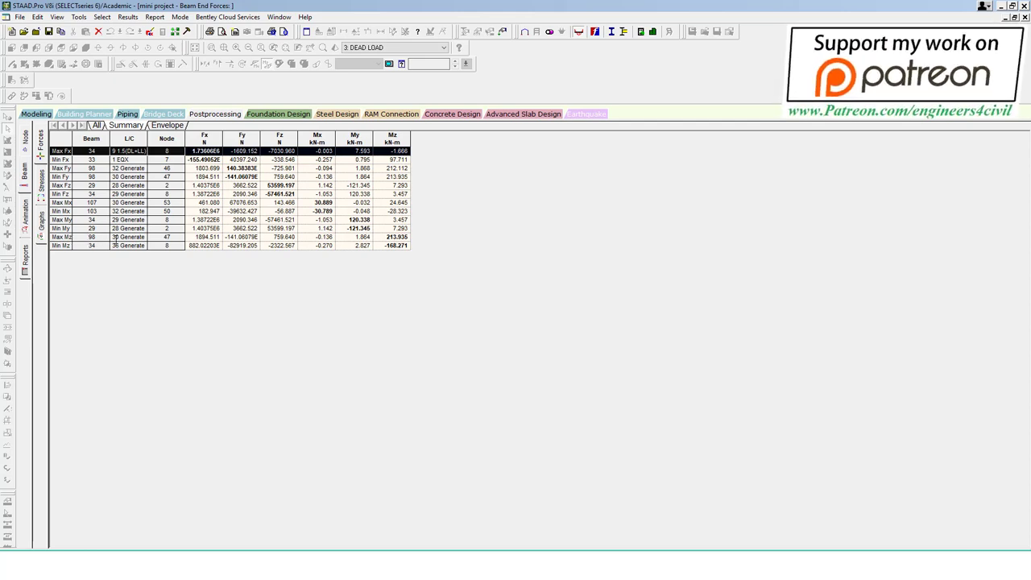
{"action": "key", "text": "ctrl+s"}
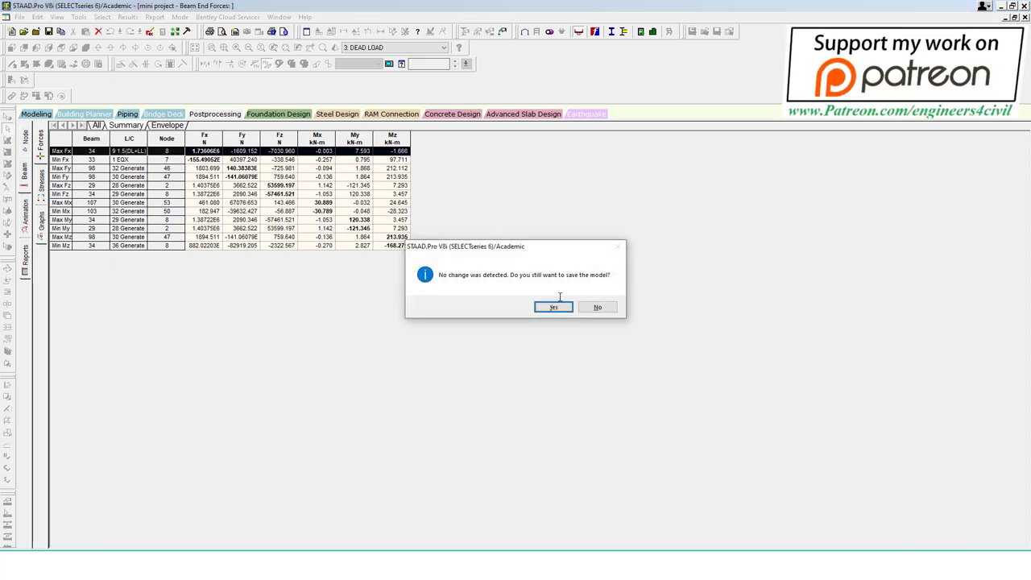
{"action": "left_click", "coordinate": [607, 311]}
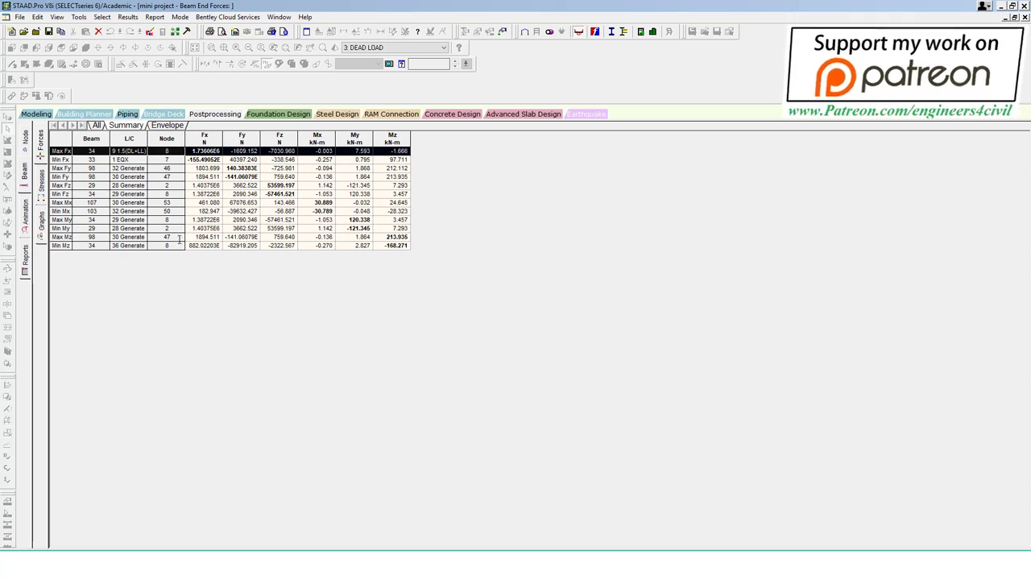
Step: Mark the Min My and beam 98 Max Mz rows in the beam end force summary
{"action": "left_click_drag", "start_coordinate": [179, 240], "coordinate": [201, 219]}
{"action": "left_click_drag", "start_coordinate": [96, 240], "coordinate": [117, 225]}
{"action": "mouse_move", "coordinate": [203, 238]}
{"action": "left_mouse_down"}
{"action": "mouse_move", "coordinate": [151, 213]}
{"action": "mouse_move", "coordinate": [75, 257]}
{"action": "mouse_move", "coordinate": [191, 230]}
{"action": "left_mouse_up"}
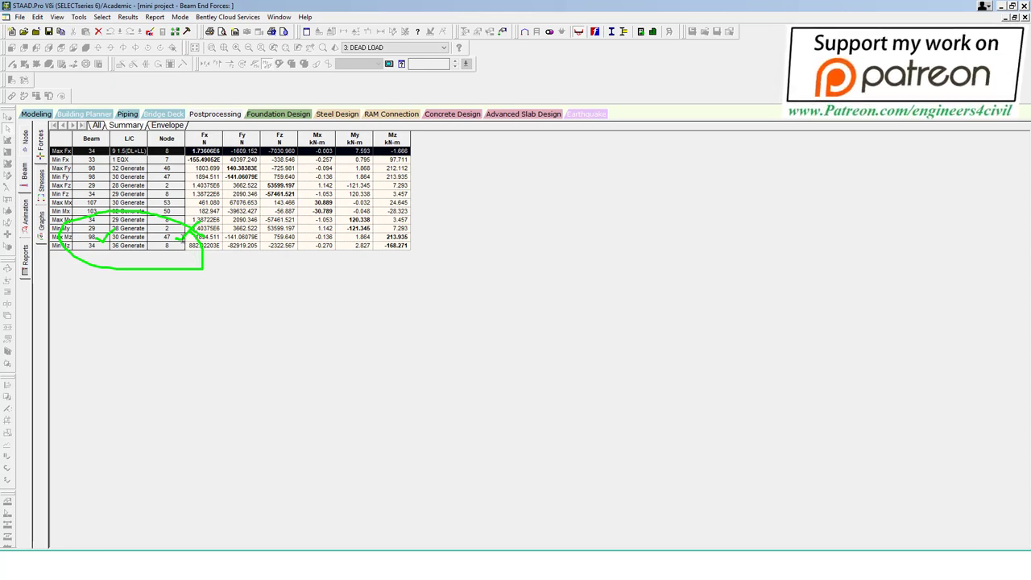
{"action": "left_click_drag", "start_coordinate": [138, 241], "coordinate": [167, 230]}
{"action": "key", "text": "Escape"}
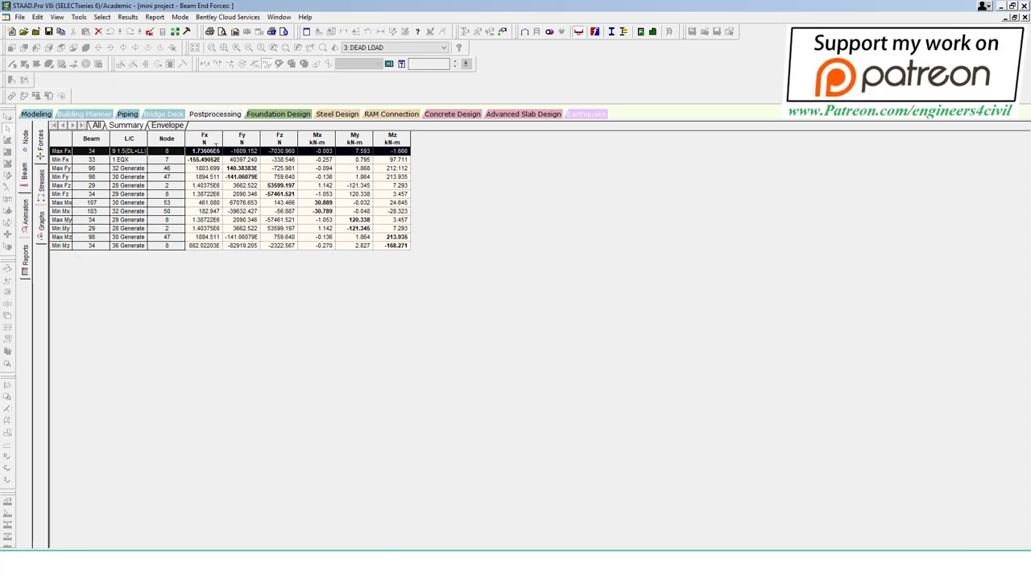
Step: Select beam 98 using Select By List on the modelling page
{"action": "left_click", "coordinate": [36, 113]}
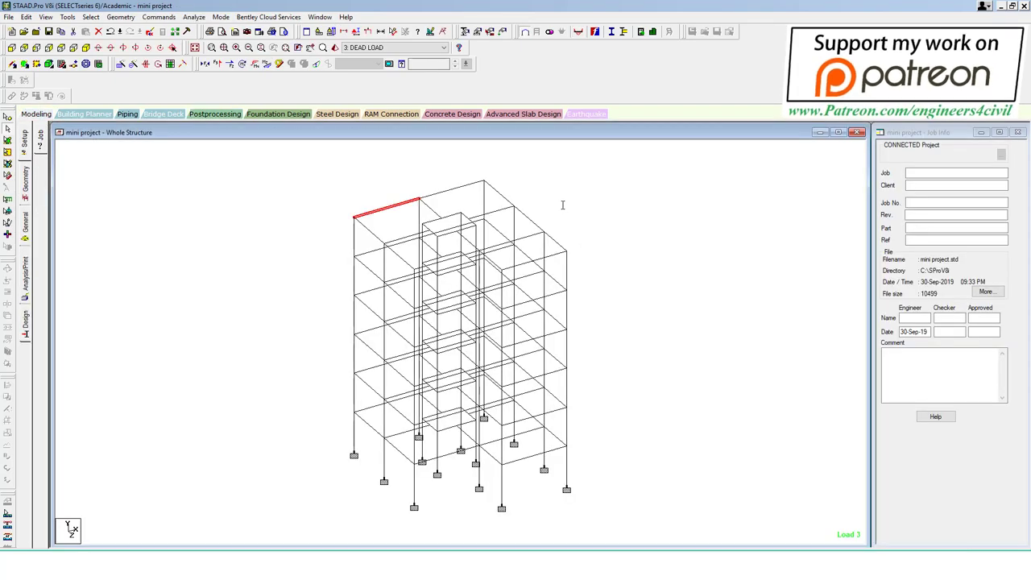
{"action": "left_click", "coordinate": [90, 17]}
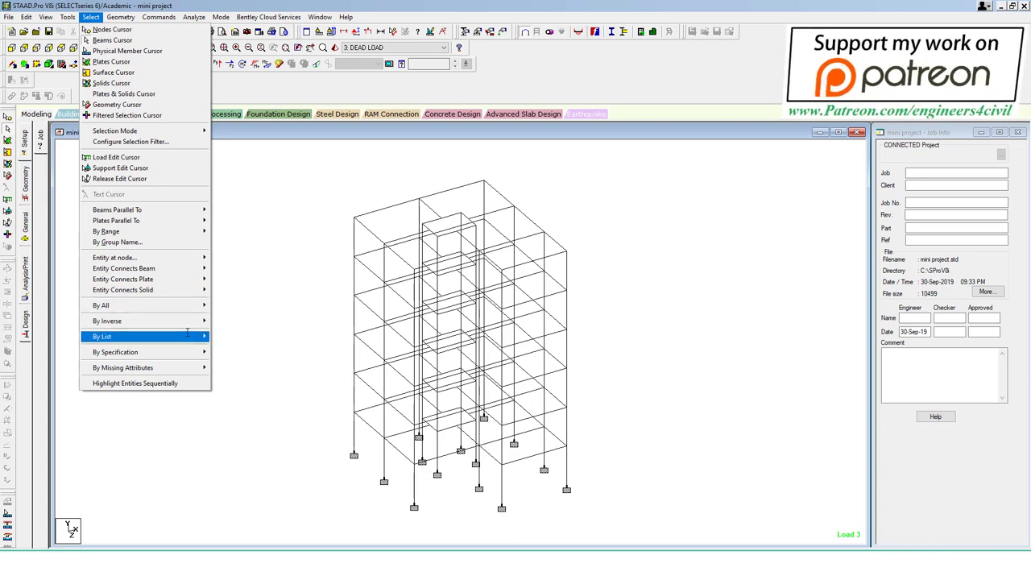
{"action": "mouse_move", "coordinate": [145, 336]}
{"action": "left_click", "coordinate": [231, 347]}
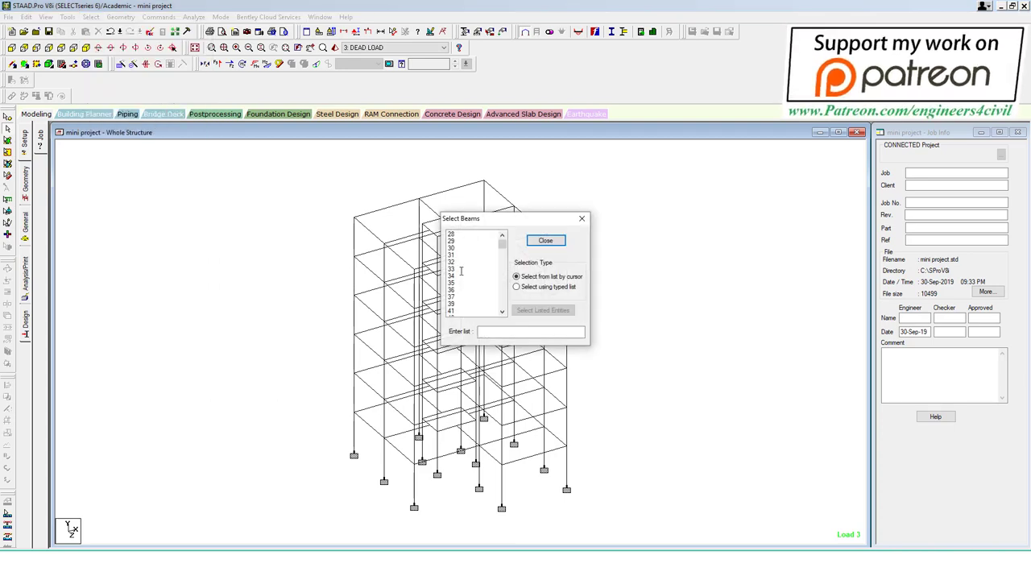
{"action": "scroll", "coordinate": [471, 272], "scroll_direction": "down", "scroll_amount": 5}
{"action": "scroll", "coordinate": [471, 272], "scroll_direction": "down", "scroll_amount": 10}
{"action": "scroll", "coordinate": [471, 272], "scroll_direction": "down", "scroll_amount": 4}
{"action": "scroll", "coordinate": [473, 276], "scroll_direction": "down", "scroll_amount": 3}
{"action": "scroll", "coordinate": [473, 280], "scroll_direction": "down", "scroll_amount": 3}
{"action": "left_click", "coordinate": [456, 309]}
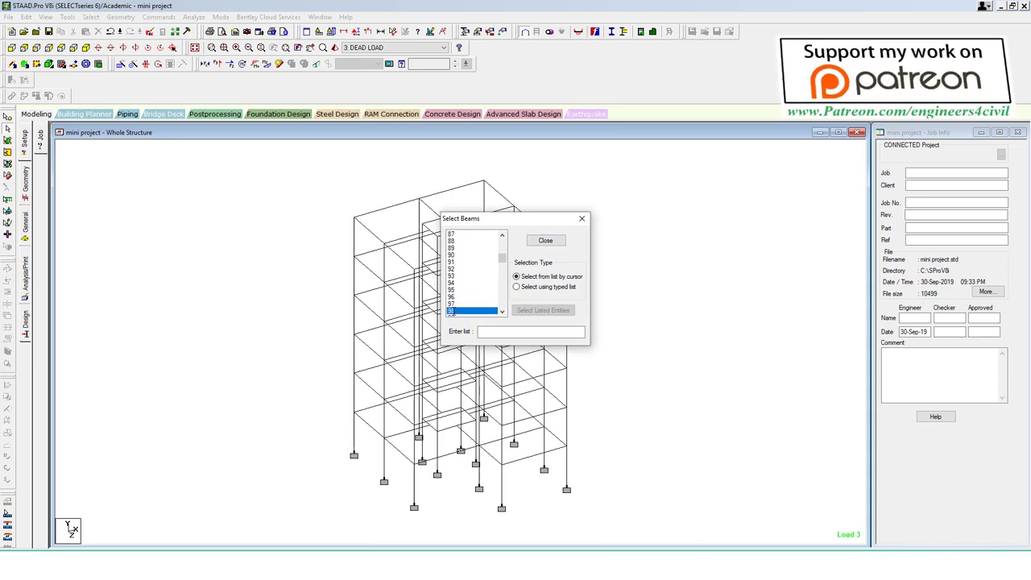
{"action": "left_click", "coordinate": [545, 240]}
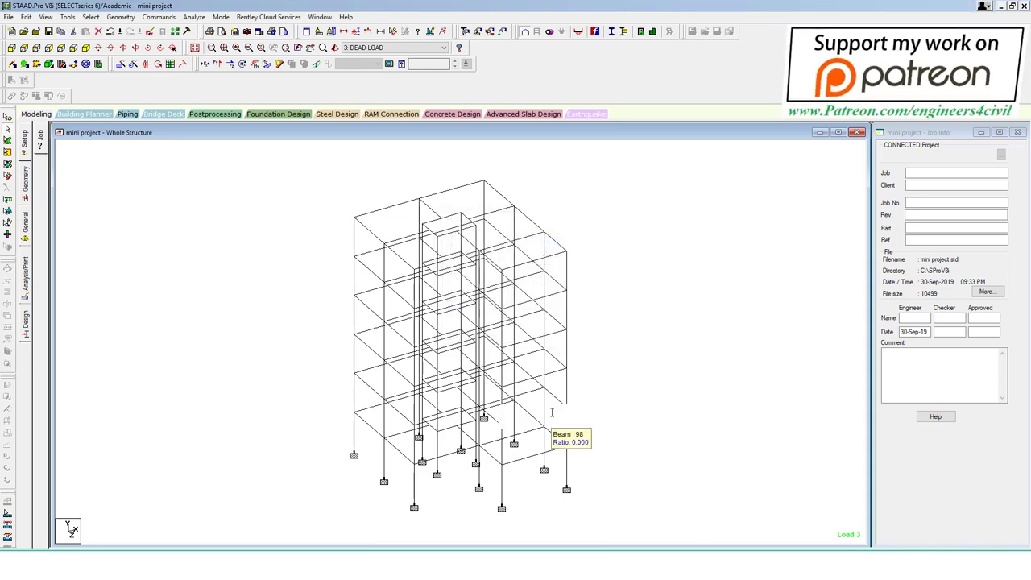
Step: Isolate beam 98 in a new view and inspect its properties
{"action": "right_click", "coordinate": [661, 301]}
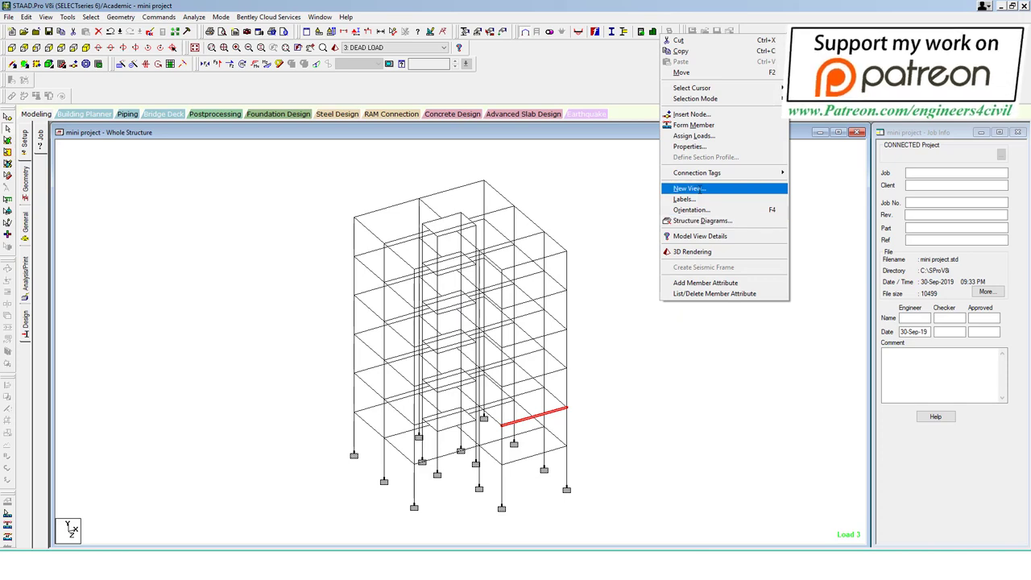
{"action": "left_click", "coordinate": [689, 188]}
{"action": "left_click", "coordinate": [585, 267]}
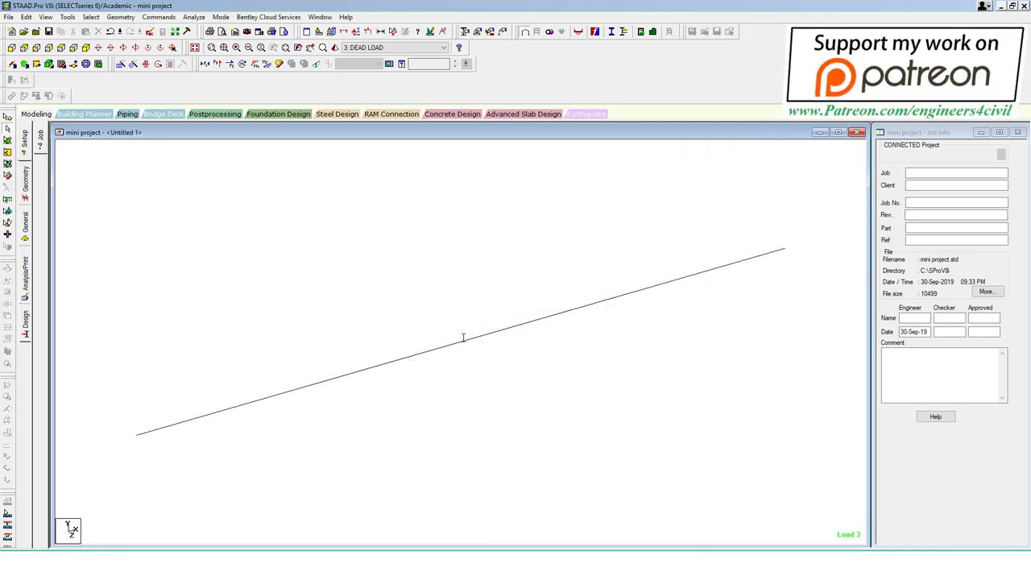
{"action": "double_click", "coordinate": [464, 338]}
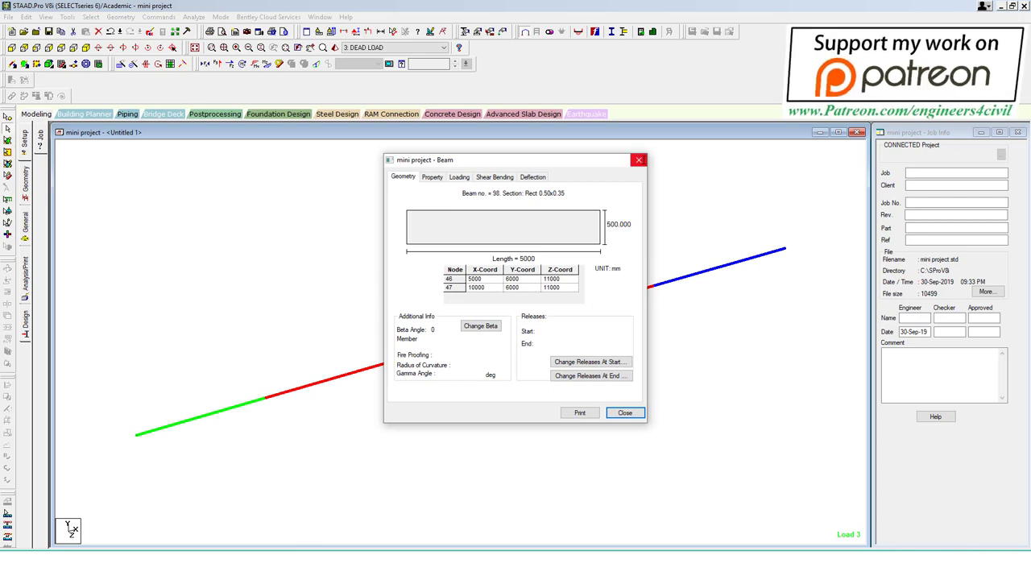
{"action": "left_click", "coordinate": [639, 161]}
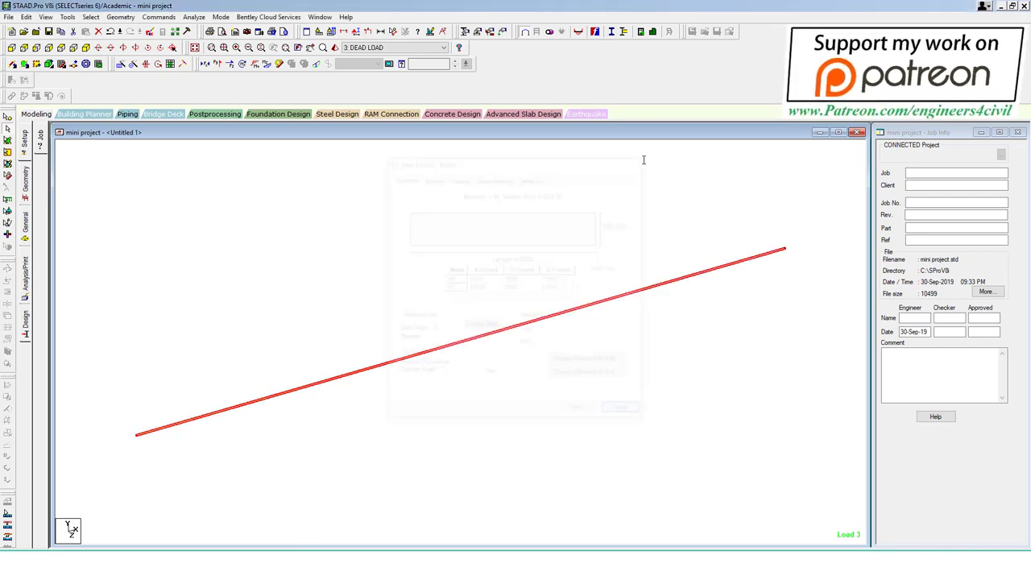
{"action": "left_click", "coordinate": [302, 214]}
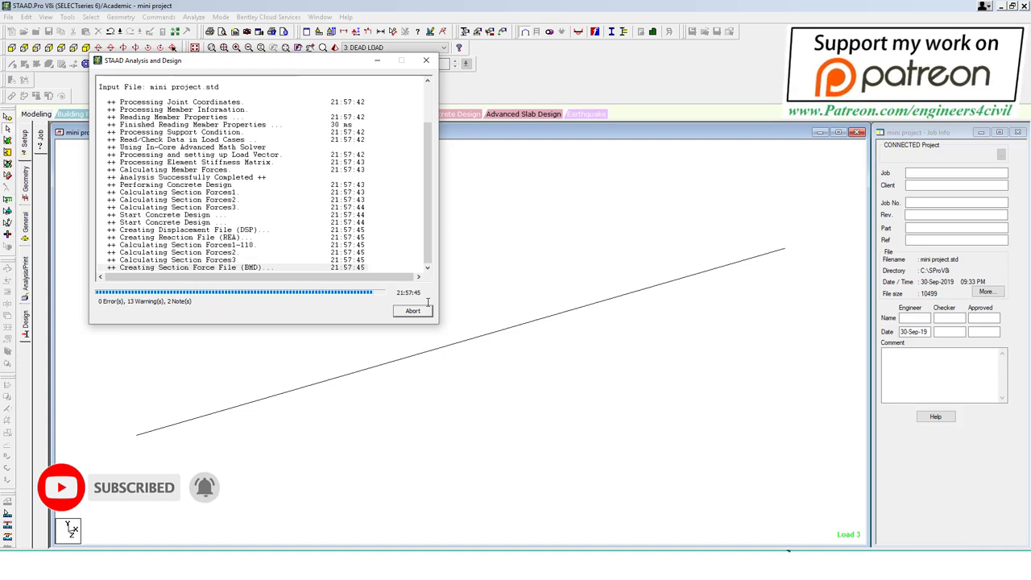
Step: Close the analysis report and open beam 98's Concrete Design tab, circling its reinforcement details
{"action": "left_click", "coordinate": [413, 310]}
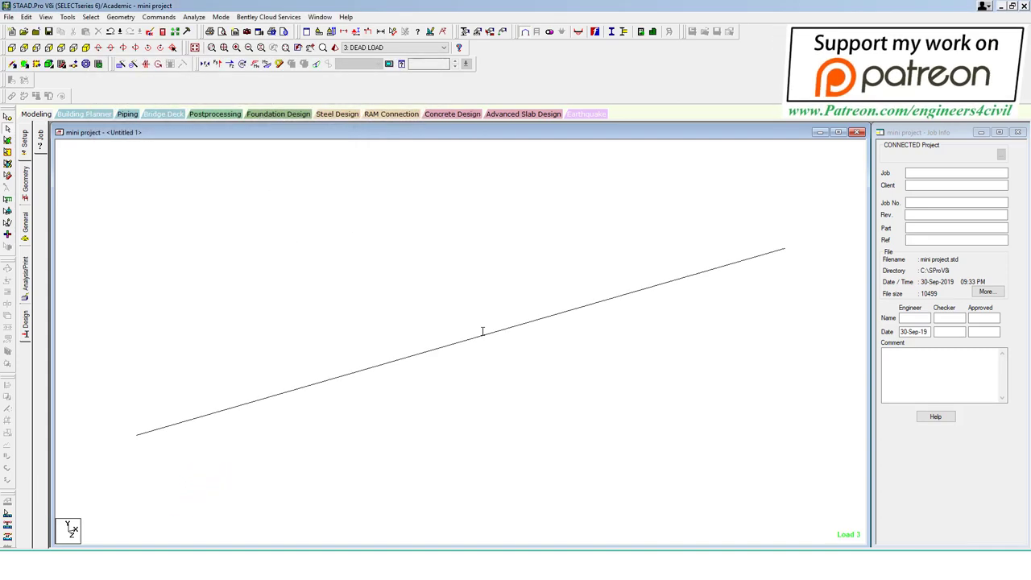
{"action": "double_click", "coordinate": [483, 336]}
{"action": "left_click", "coordinate": [568, 177]}
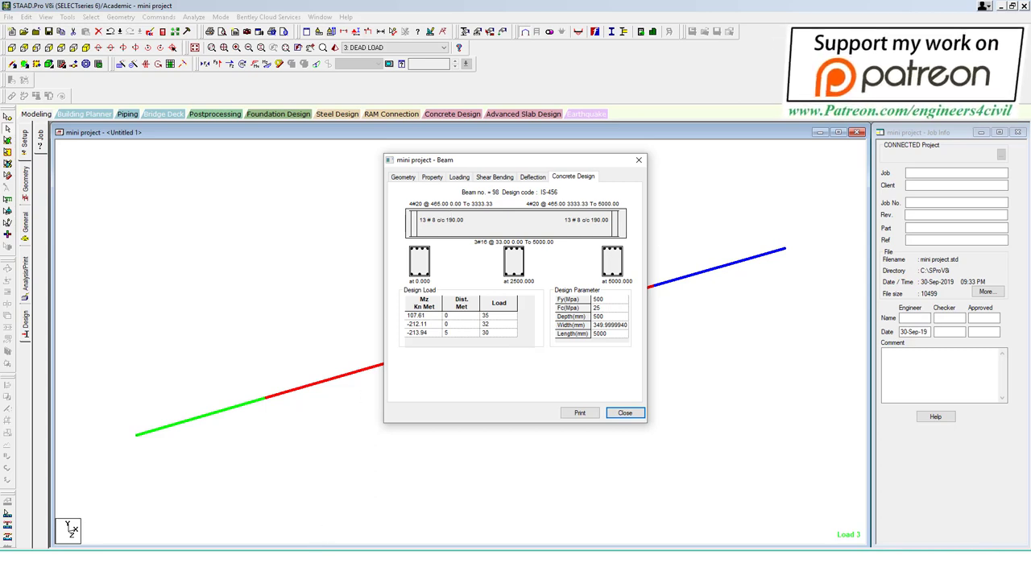
{"action": "mouse_move", "coordinate": [384, 214]}
{"action": "left_mouse_down"}
{"action": "mouse_move", "coordinate": [405, 407]}
{"action": "mouse_move", "coordinate": [701, 414]}
{"action": "mouse_move", "coordinate": [530, 212]}
{"action": "mouse_move", "coordinate": [460, 211]}
{"action": "left_mouse_up"}
{"action": "key", "text": "Escape"}
Step: Close the beam details and scroll the Word report to the beam 131 deflection diagram and table
{"action": "left_click", "coordinate": [625, 413]}
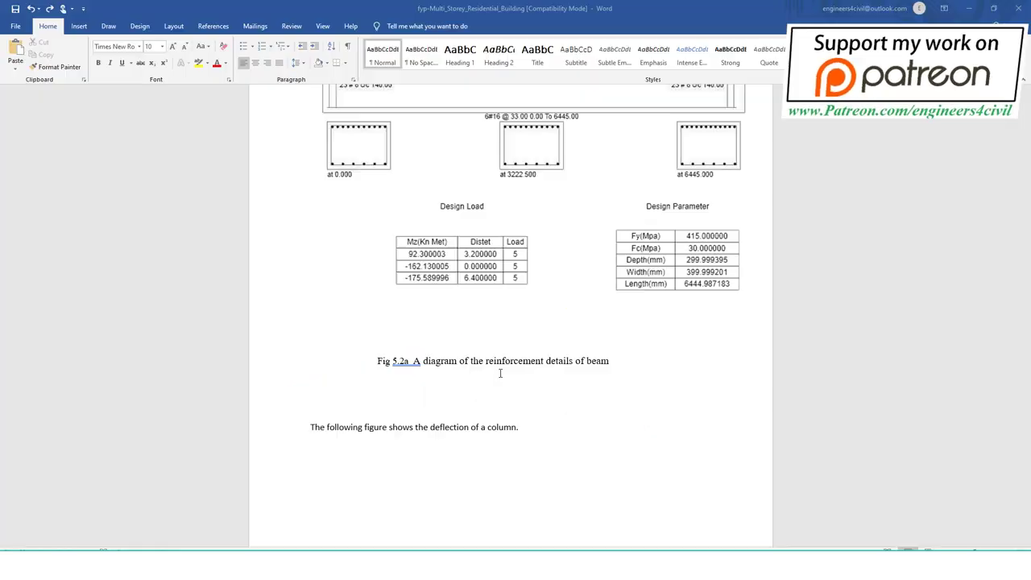
{"action": "scroll", "coordinate": [499, 371], "scroll_direction": "down", "scroll_amount": 2}
{"action": "scroll", "coordinate": [502, 287], "scroll_direction": "down", "scroll_amount": 7}
{"action": "scroll", "coordinate": [507, 283], "scroll_direction": "down", "scroll_amount": 6}
{"action": "scroll", "coordinate": [509, 280], "scroll_direction": "up", "scroll_amount": 2}
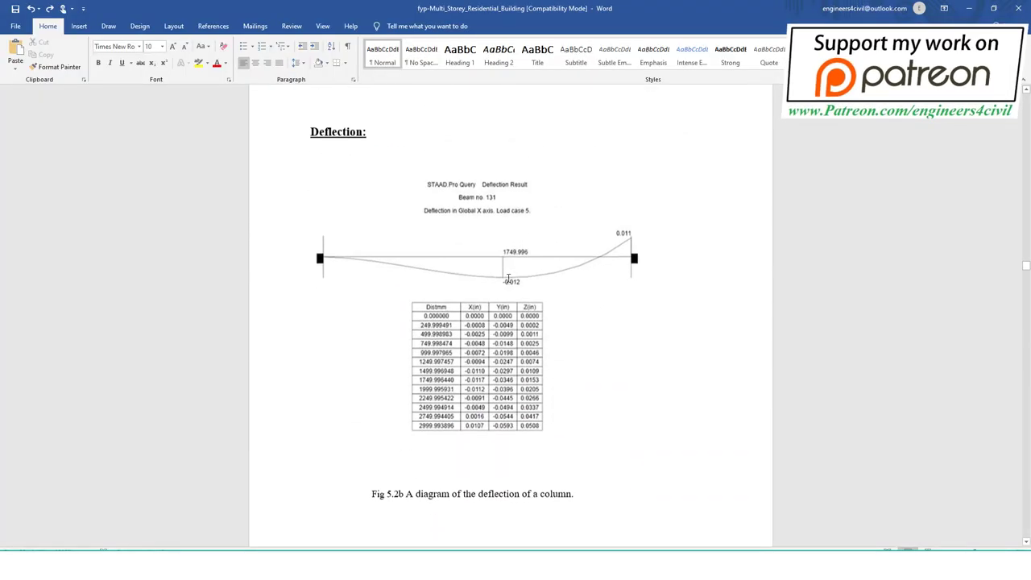
{"action": "scroll", "coordinate": [371, 265], "scroll_direction": "up", "scroll_amount": 1}
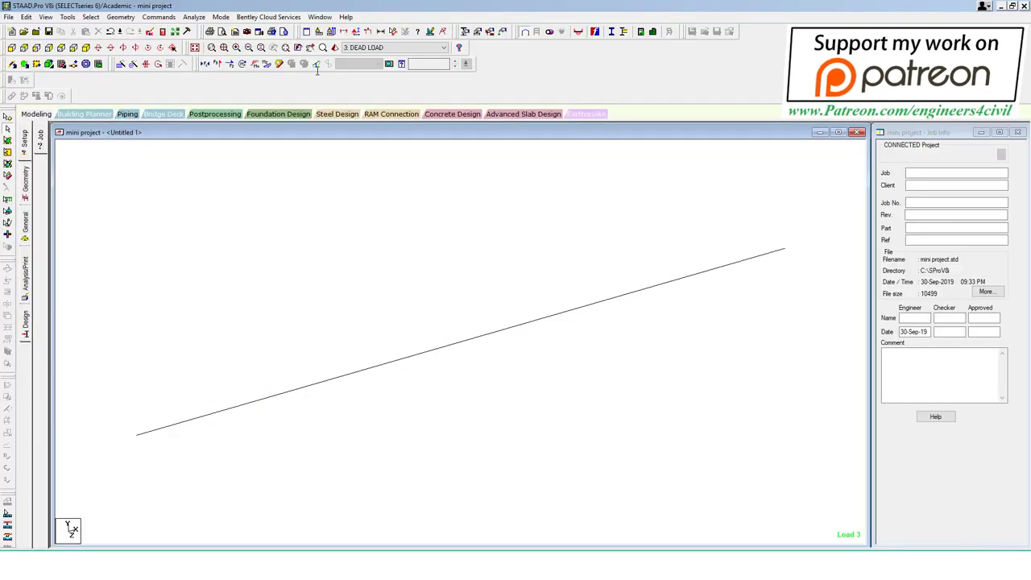
Step: Show beam 98's Load 3 deflected shape in Postprocessing, annotated with Max resultant 1.160 mm
{"action": "left_click", "coordinate": [317, 66]}
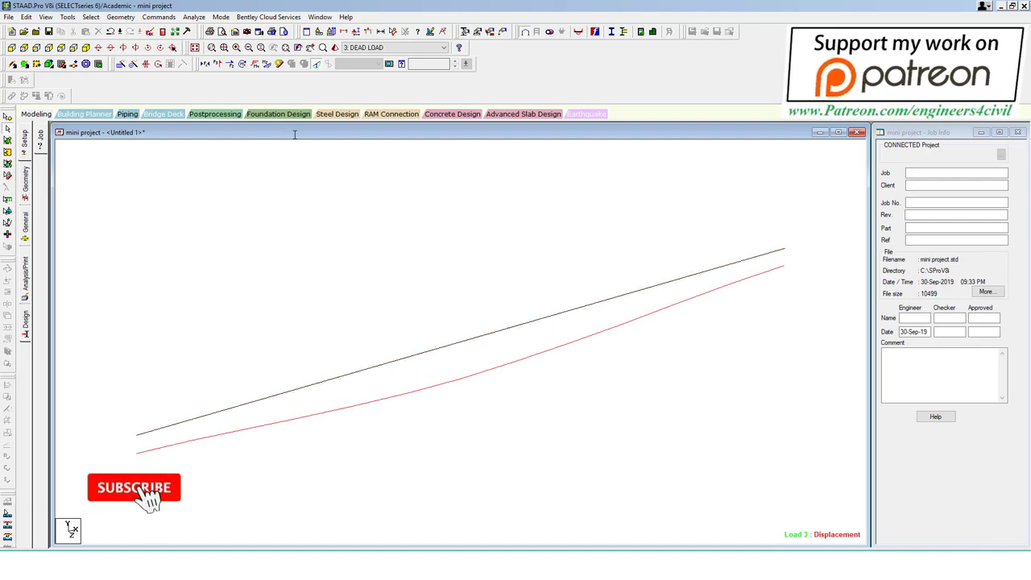
{"action": "left_click", "coordinate": [215, 113]}
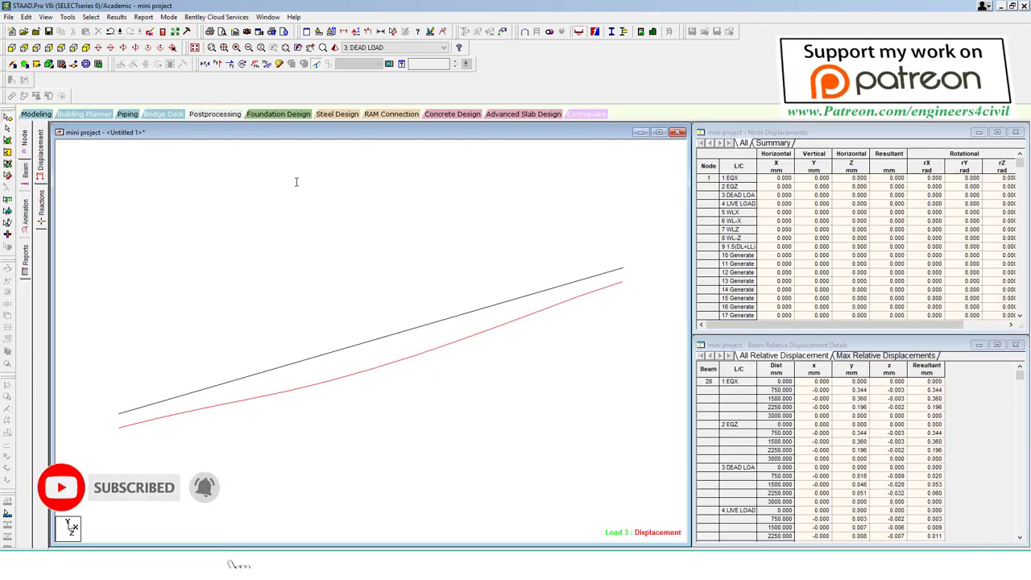
{"action": "left_click", "coordinate": [116, 17]}
{"action": "left_click", "coordinate": [133, 188]}
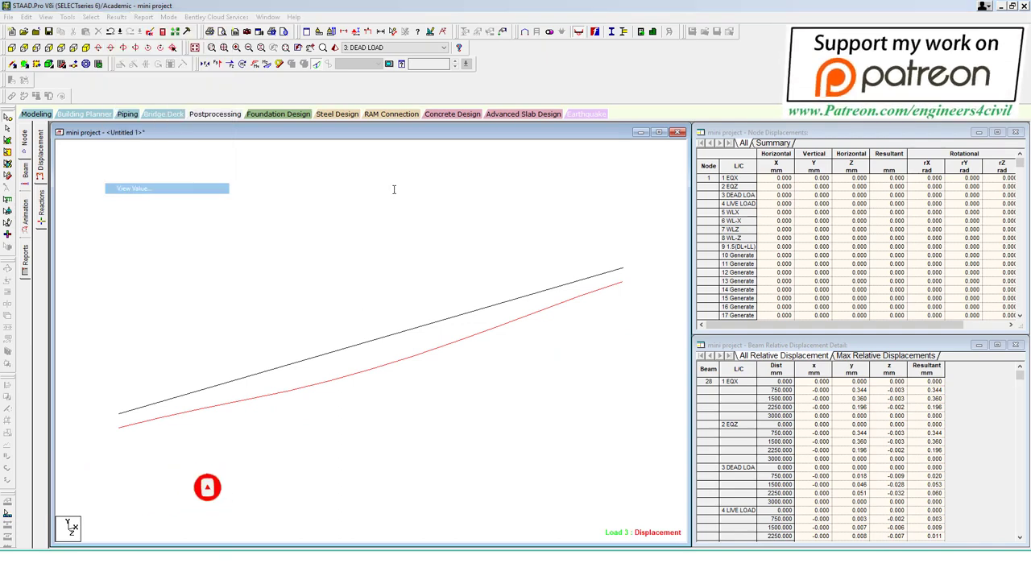
{"action": "left_click", "coordinate": [477, 201]}
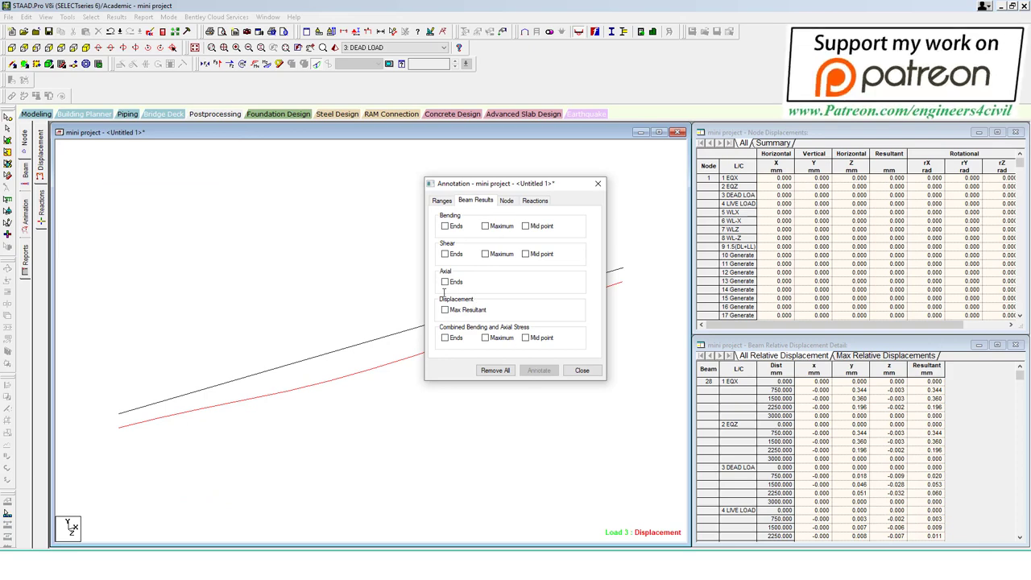
{"action": "left_click", "coordinate": [445, 309]}
{"action": "left_click", "coordinate": [539, 370]}
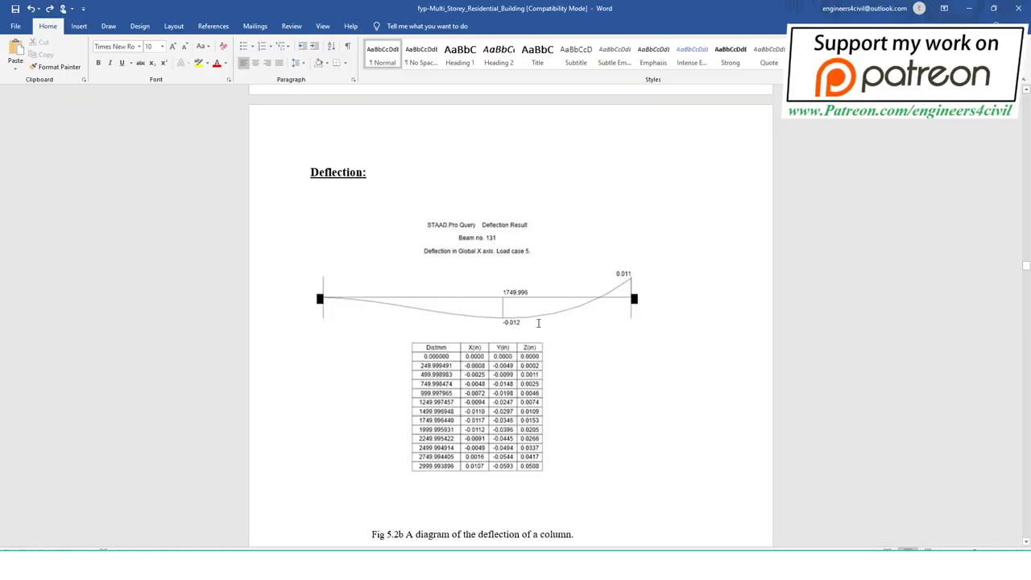
{"action": "scroll", "coordinate": [538, 322], "scroll_direction": "down", "scroll_amount": 1}
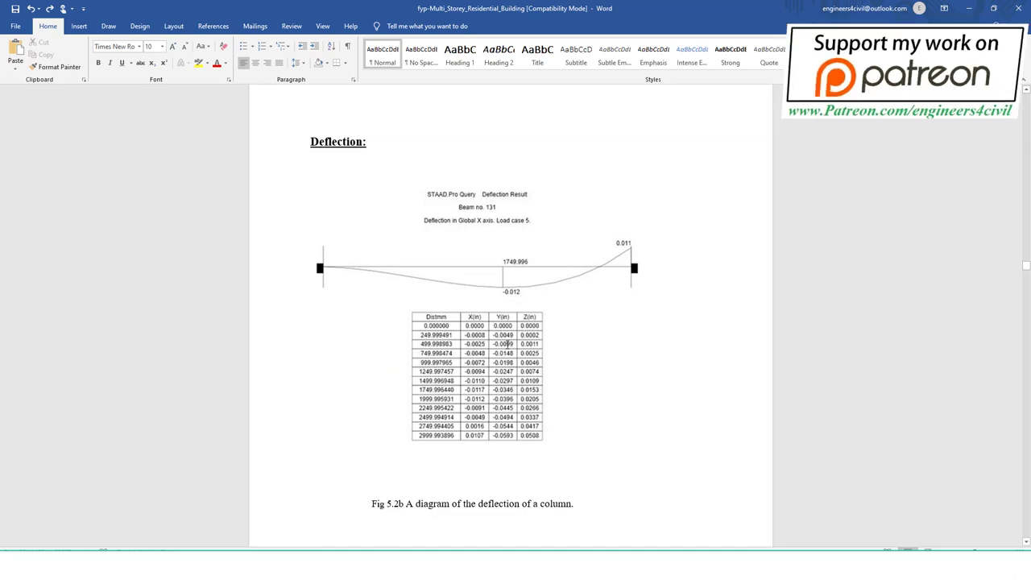
{"action": "left_click_drag", "start_coordinate": [382, 297], "coordinate": [345, 307]}
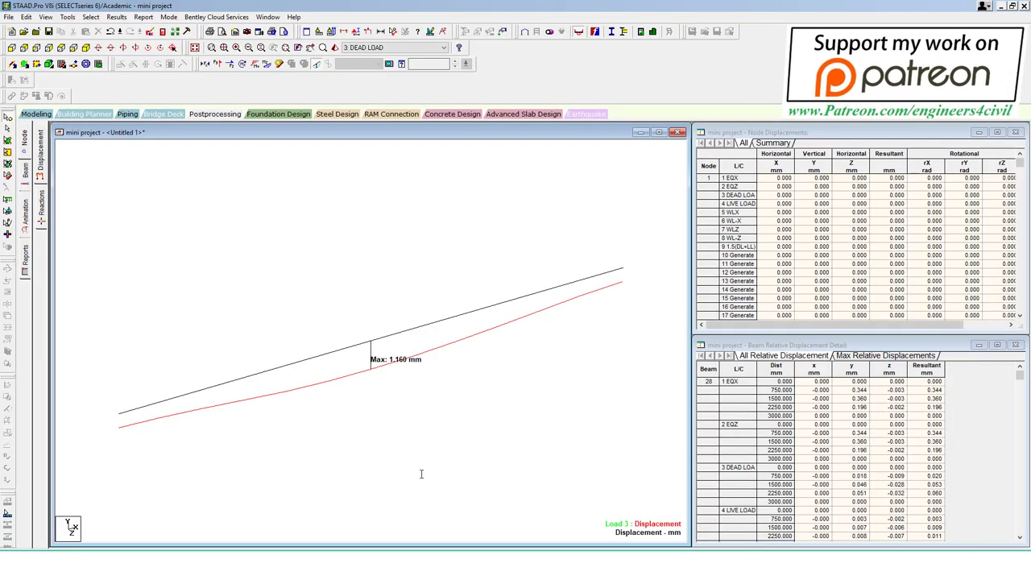
{"action": "double_click", "coordinate": [409, 329]}
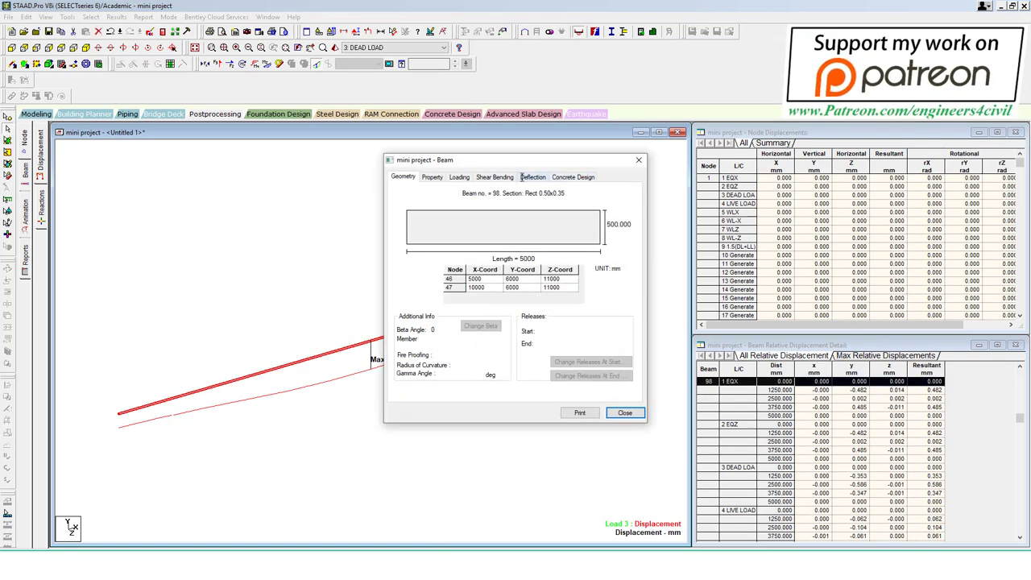
{"action": "left_click", "coordinate": [532, 177]}
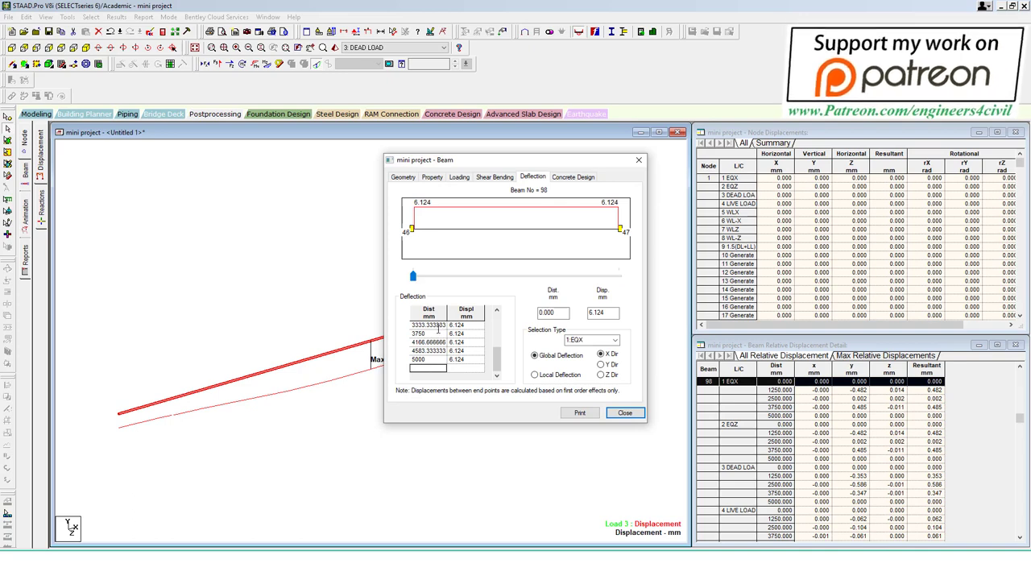
{"action": "left_click_drag", "start_coordinate": [400, 290], "coordinate": [380, 289]}
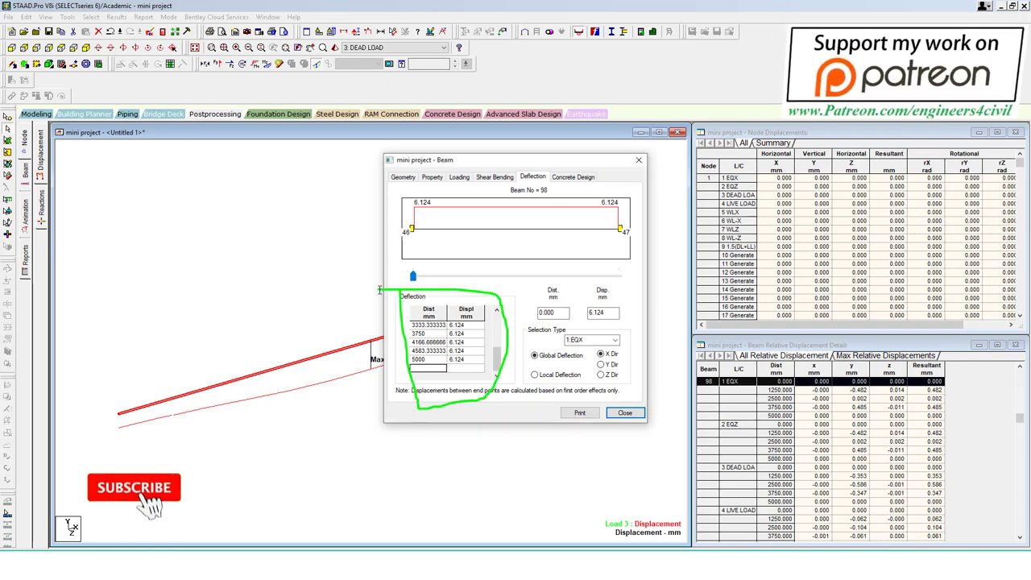
{"action": "key", "text": "Escape"}
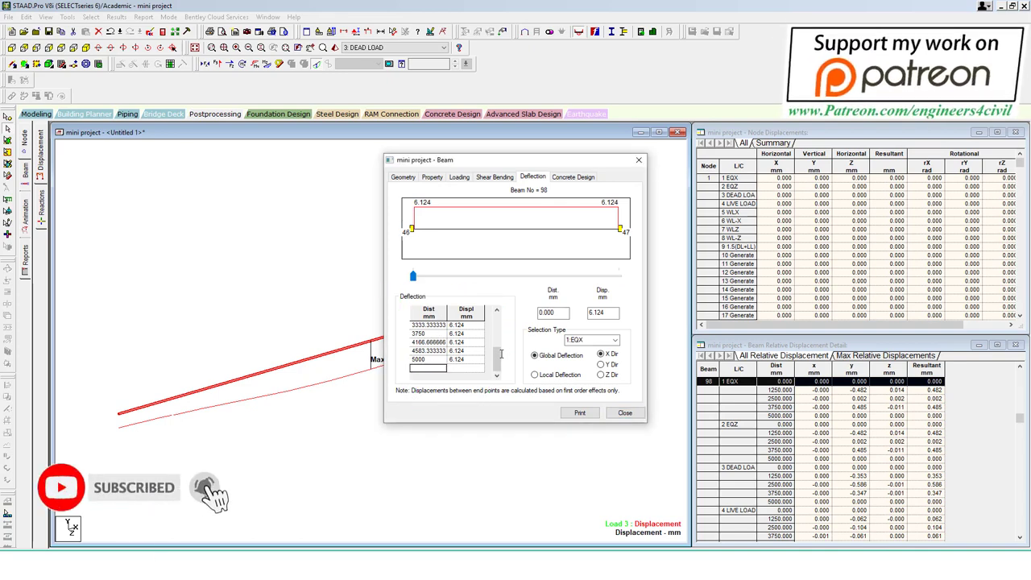
{"action": "scroll", "coordinate": [467, 346], "scroll_direction": "up", "scroll_amount": 3}
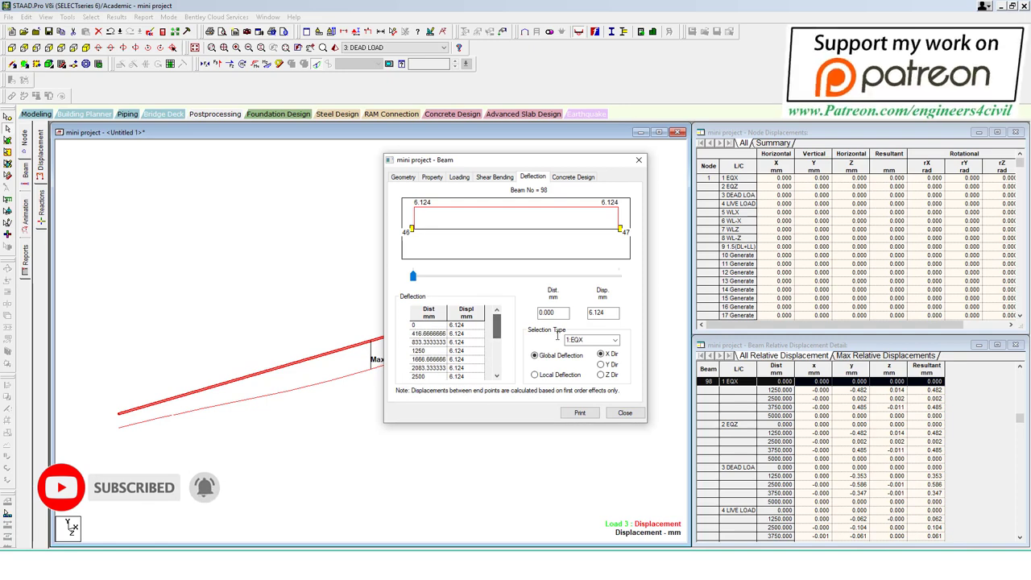
{"action": "left_click", "coordinate": [625, 413]}
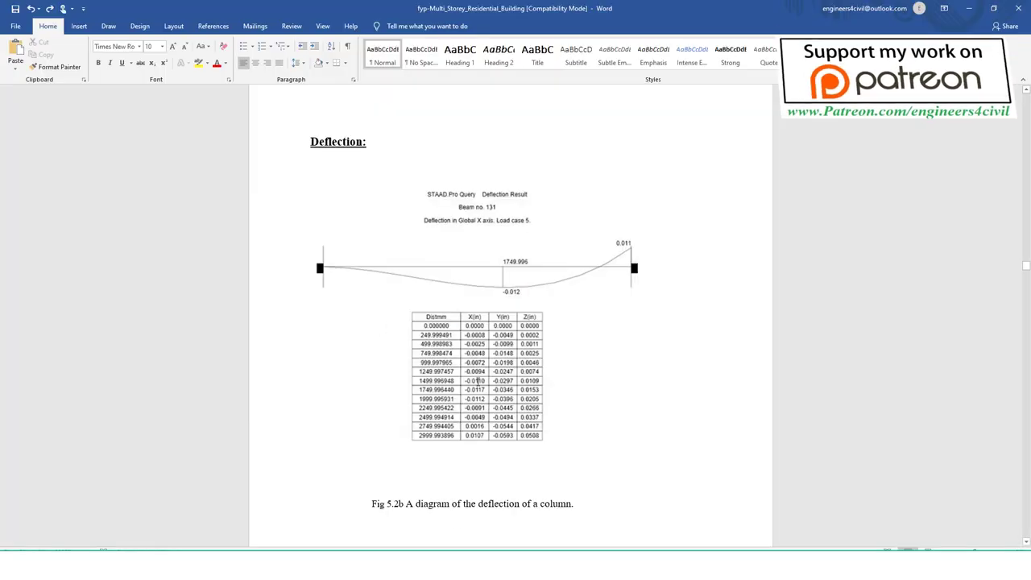
Step: Scroll the Word report to beam 218's design output (M30, Fe415, 400×300 mm), then return to STAAD.Pro
{"action": "scroll", "coordinate": [504, 334], "scroll_direction": "down", "scroll_amount": 3}
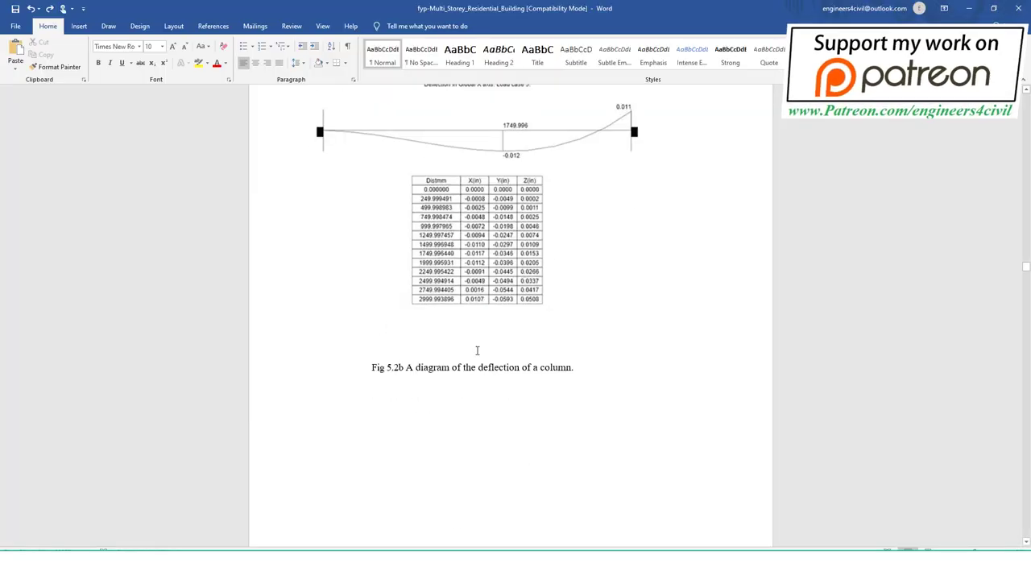
{"action": "scroll", "coordinate": [504, 333], "scroll_direction": "down", "scroll_amount": 5}
{"action": "scroll", "coordinate": [506, 331], "scroll_direction": "down", "scroll_amount": 5}
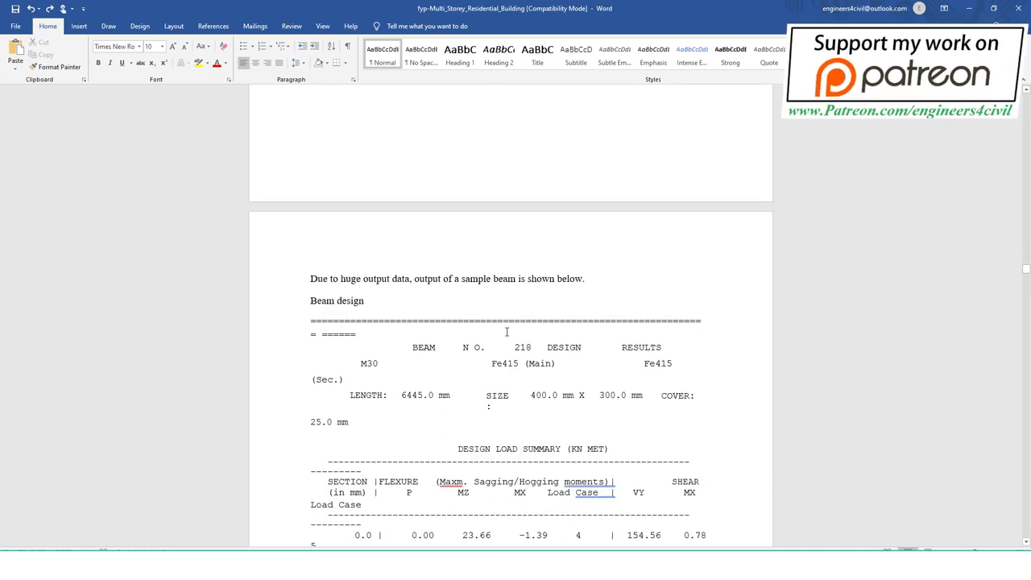
{"action": "scroll", "coordinate": [507, 331], "scroll_direction": "down", "scroll_amount": 4}
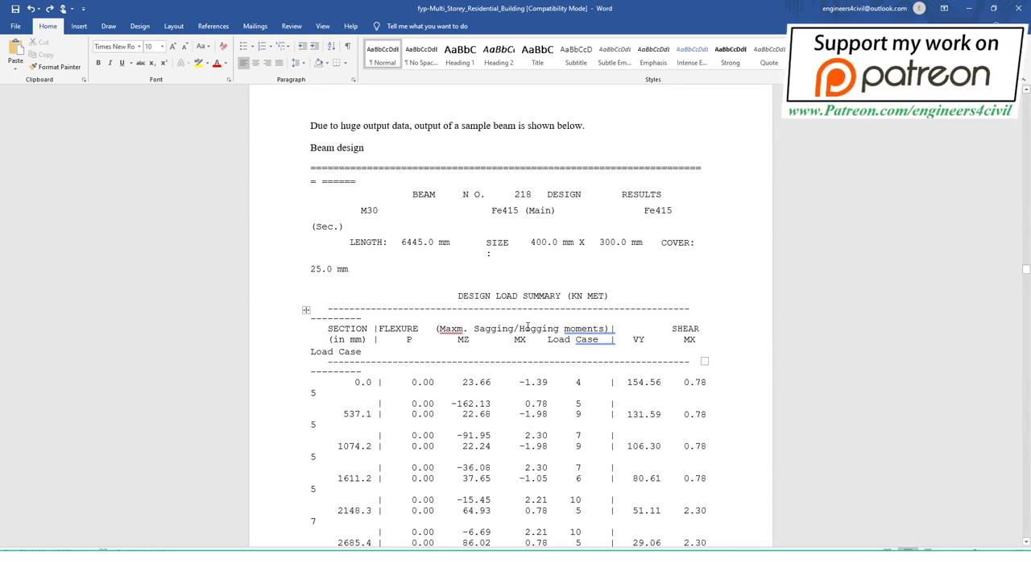
{"action": "scroll", "coordinate": [478, 178], "scroll_direction": "down", "scroll_amount": 1}
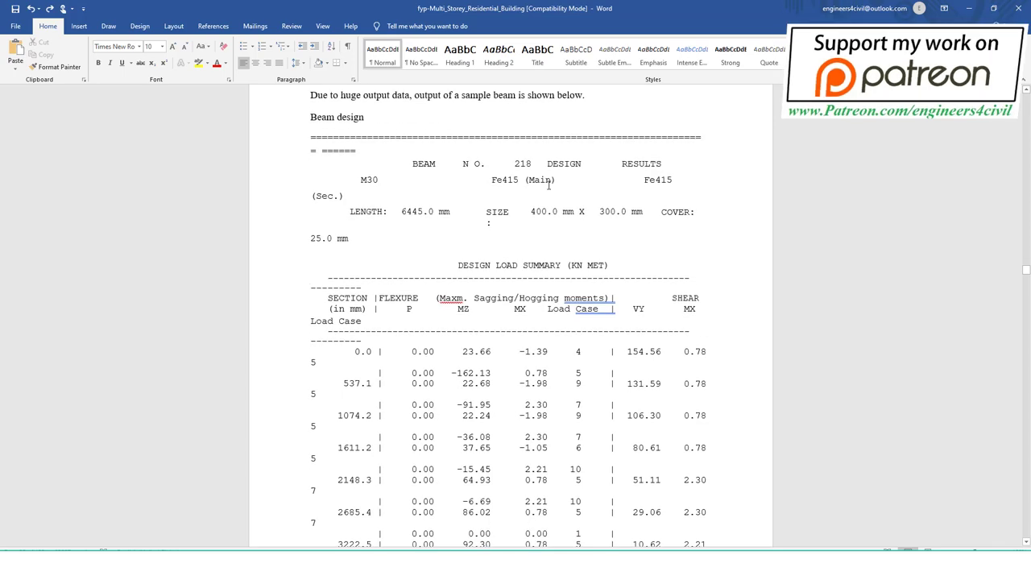
{"action": "mouse_move", "coordinate": [532, 163]}
{"action": "left_mouse_down"}
{"action": "mouse_move", "coordinate": [421, 143]}
{"action": "mouse_move", "coordinate": [516, 160]}
{"action": "left_mouse_up"}
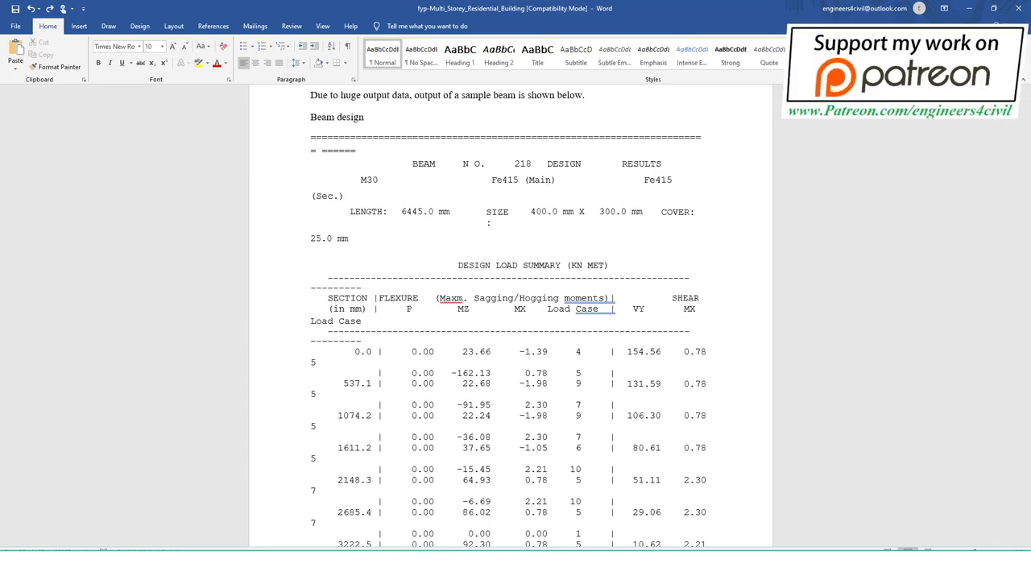
{"action": "key", "text": "alt+Tab"}
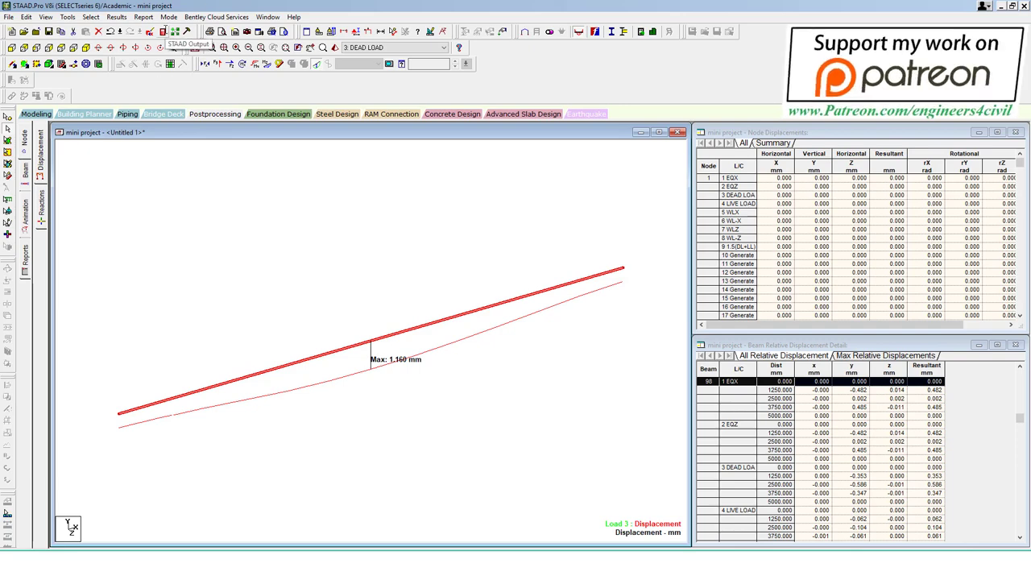
Step: Open the analysis output report, step through search matches for 98, then show the results sections list
{"action": "left_click", "coordinate": [175, 31]}
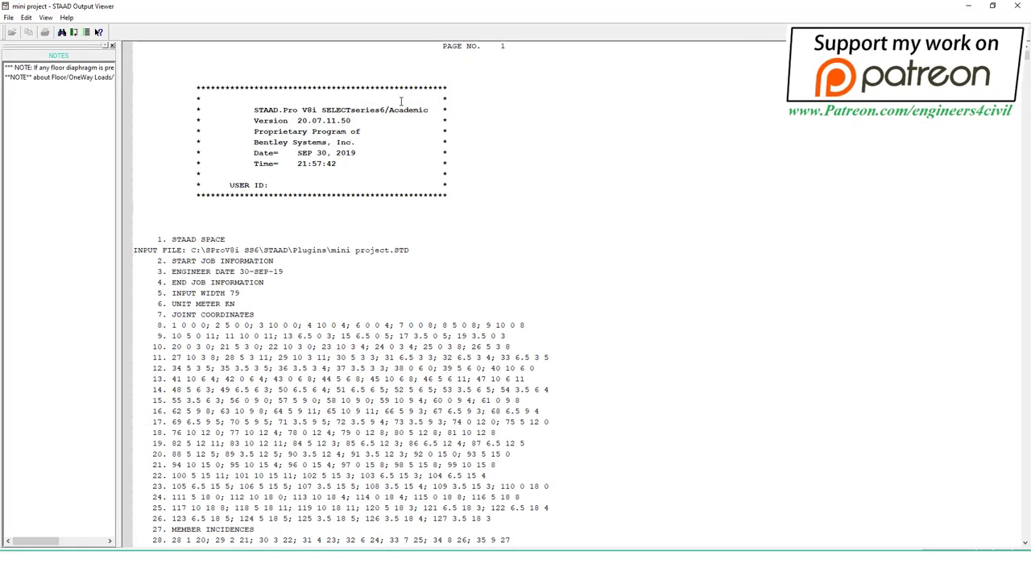
{"action": "left_click", "coordinate": [93, 32]}
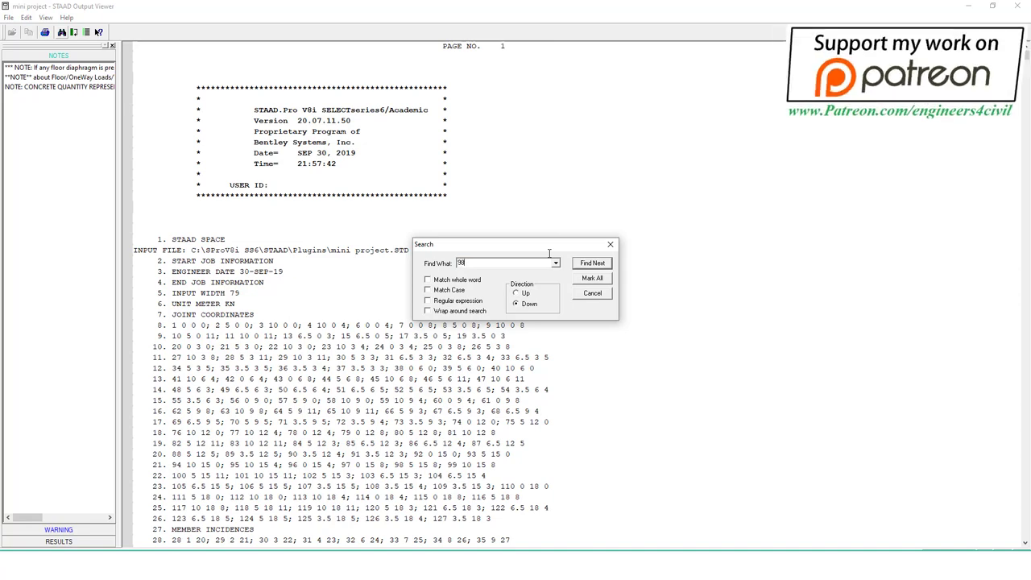
{"action": "key", "text": "Return"}
{"action": "key", "text": "Return"}
{"action": "key", "text": "Return"}
{"action": "key", "text": "Return"}
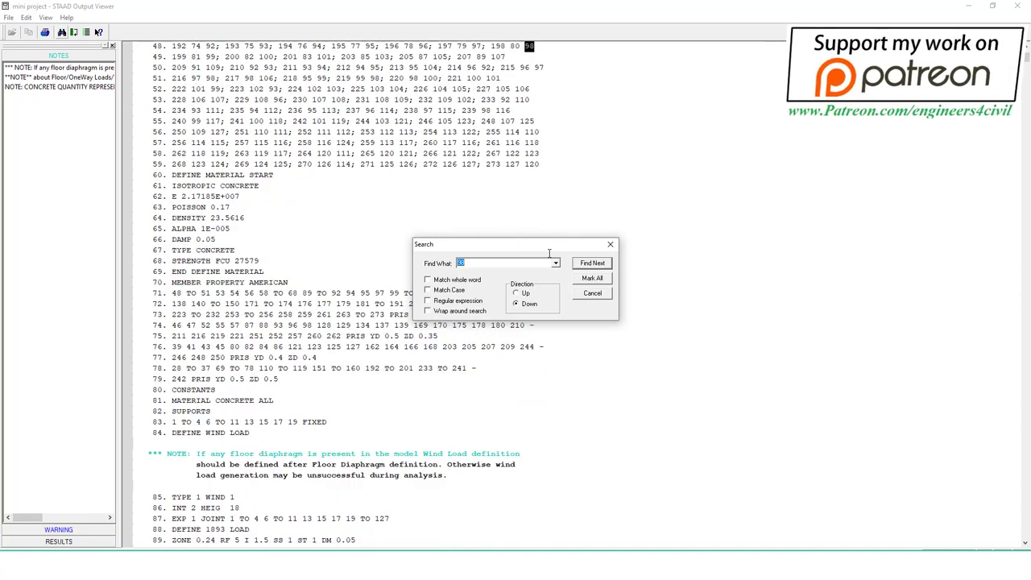
{"action": "key", "text": "Return"}
{"action": "key", "text": "Return"}
{"action": "key", "text": "Return"}
{"action": "key", "text": "Return"}
{"action": "key", "text": "Return"}
{"action": "key", "text": "Return"}
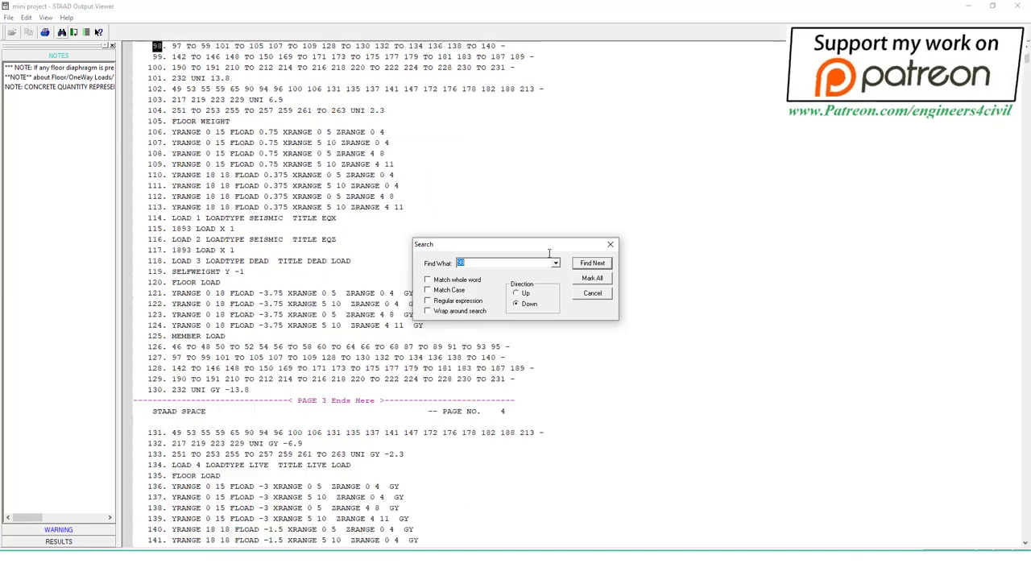
{"action": "key", "text": "Return"}
{"action": "key", "text": "Return"}
{"action": "key", "text": "Return"}
{"action": "key", "text": "Return"}
{"action": "key", "text": "Return"}
{"action": "key", "text": "Return"}
{"action": "key", "text": "Return"}
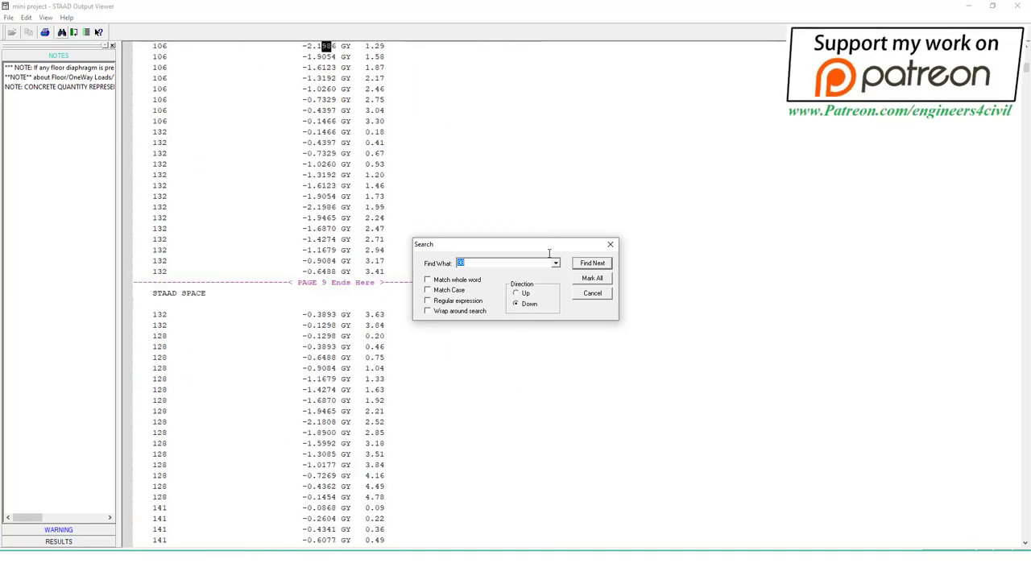
{"action": "key", "text": "Return"}
{"action": "key", "text": "Return"}
{"action": "key", "text": "Return"}
{"action": "key", "text": "Return"}
{"action": "key", "text": "Return"}
{"action": "key", "text": "Return"}
{"action": "key", "text": "Return"}
{"action": "key", "text": "Return"}
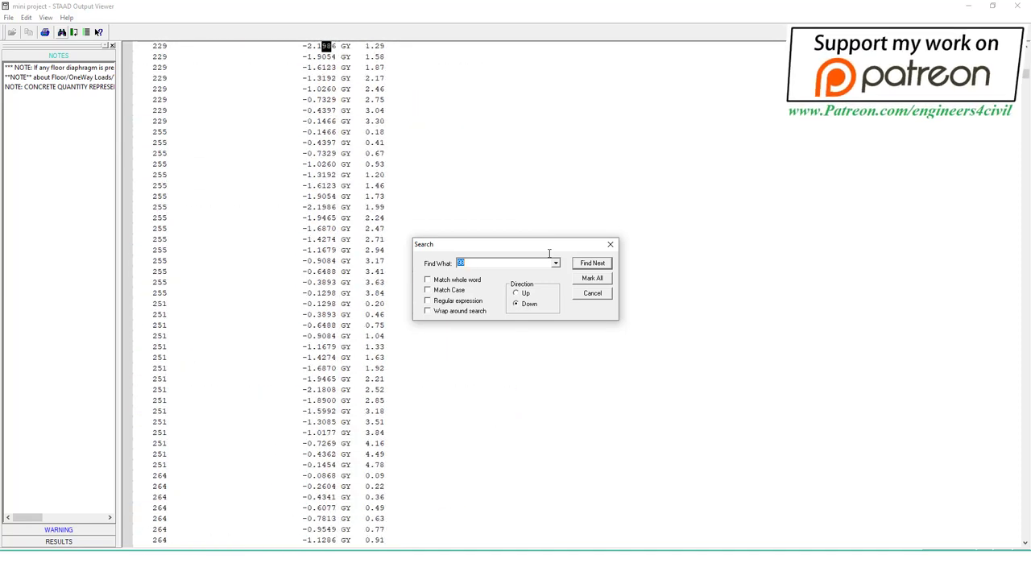
{"action": "key", "text": "Return"}
{"action": "key", "text": "Return"}
{"action": "key", "text": "Return"}
{"action": "key", "text": "Return"}
{"action": "key", "text": "Return"}
{"action": "key", "text": "Return"}
{"action": "key", "text": "Return"}
{"action": "key", "text": "Return"}
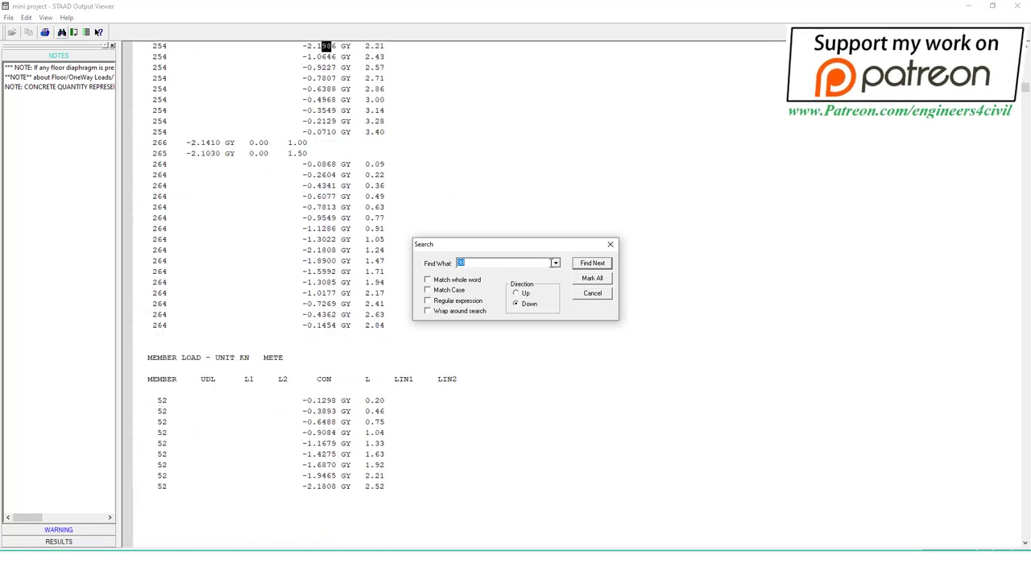
{"action": "key", "text": "Return"}
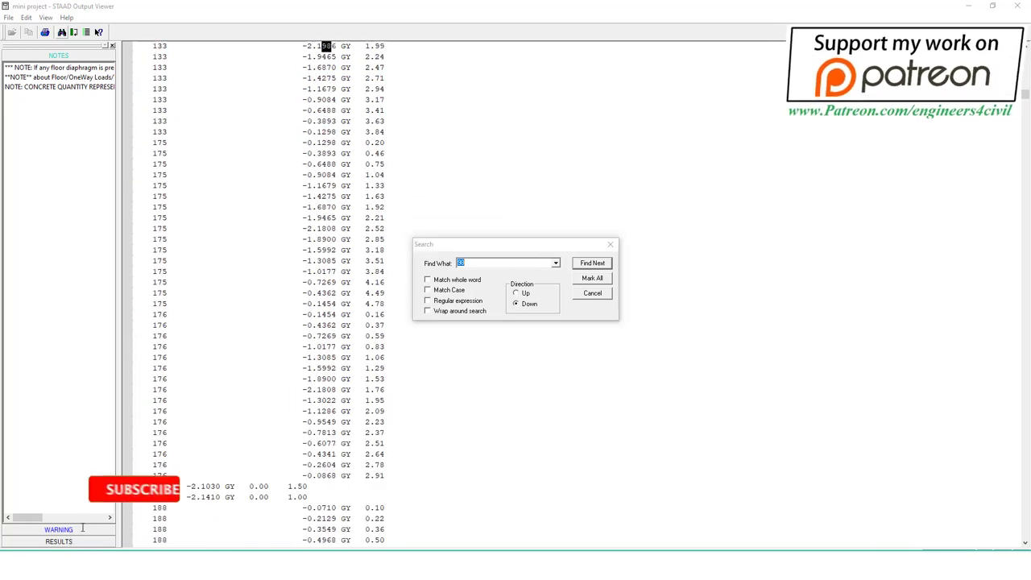
{"action": "key", "text": "Escape"}
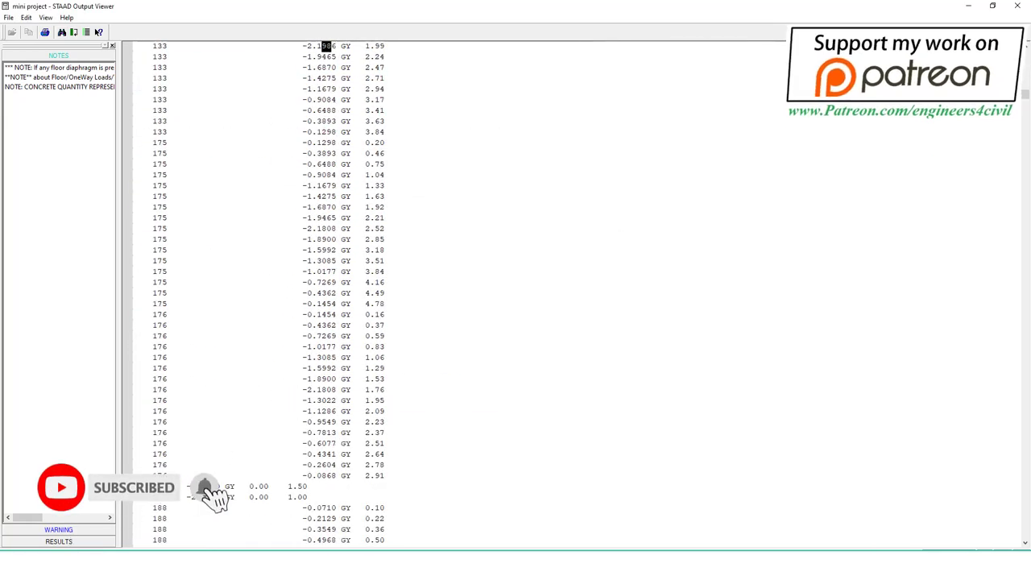
{"action": "left_click", "coordinate": [58, 542]}
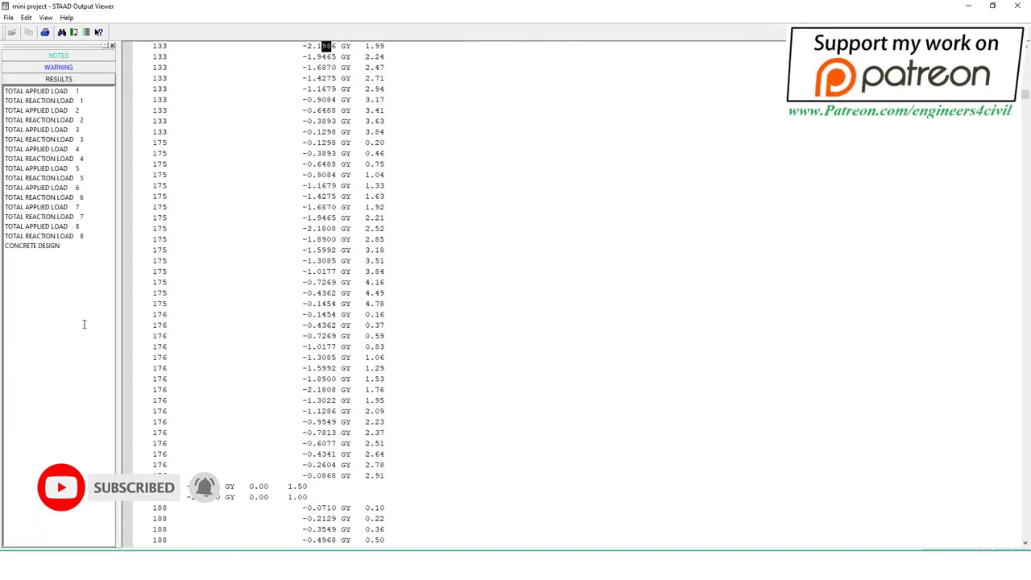
Step: Jump to the CONCRETE DESIGN results and scroll down to beam 98's design output
{"action": "left_click", "coordinate": [55, 247]}
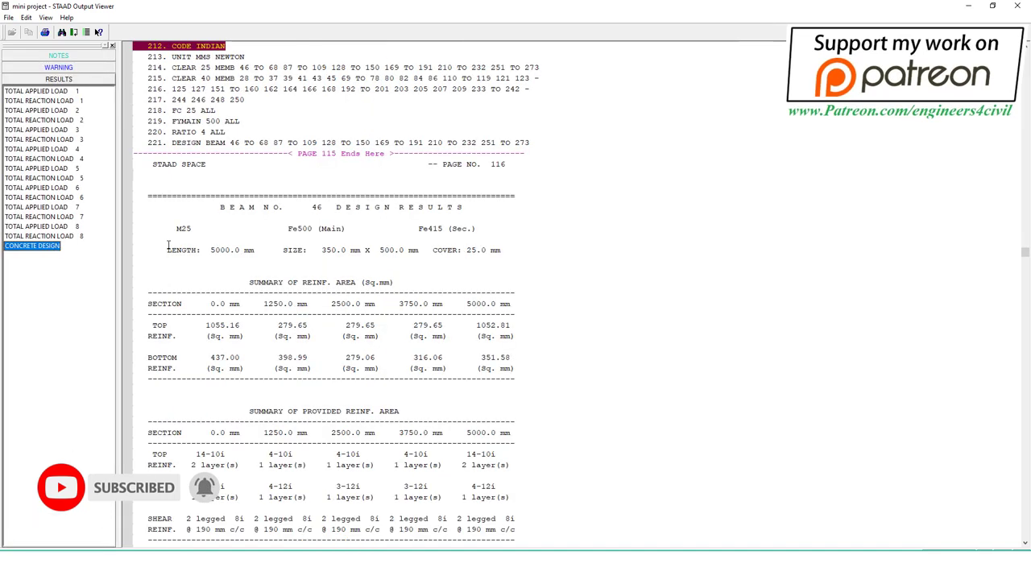
{"action": "left_click", "coordinate": [337, 208]}
{"action": "mouse_move", "coordinate": [1025, 252]}
{"action": "left_mouse_down"}
{"action": "mouse_move", "coordinate": [1026, 365]}
{"action": "mouse_move", "coordinate": [1026, 297]}
{"action": "left_mouse_up"}
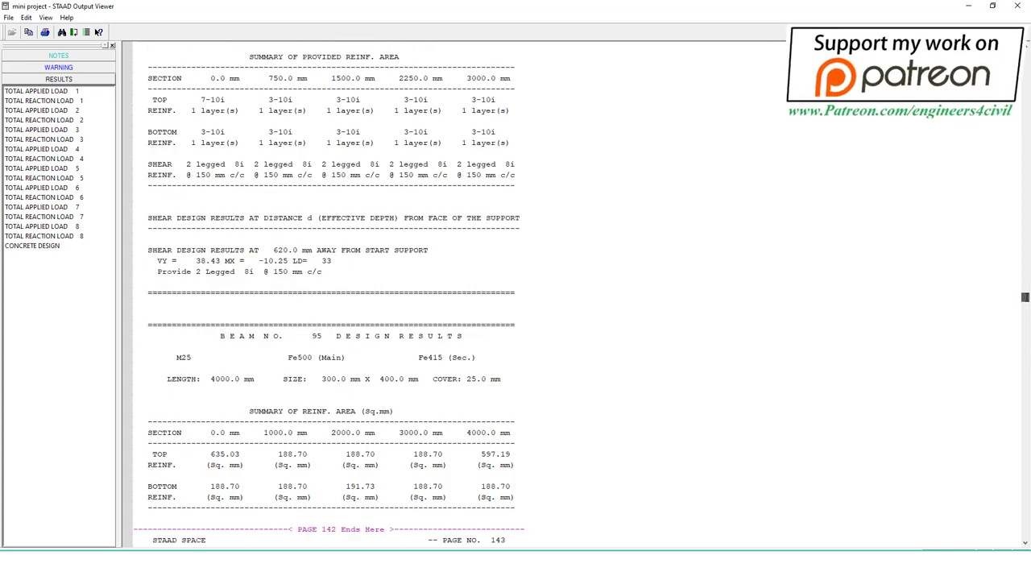
{"action": "scroll", "coordinate": [355, 334], "scroll_direction": "down", "scroll_amount": 5}
{"action": "scroll", "coordinate": [359, 337], "scroll_direction": "down", "scroll_amount": 8}
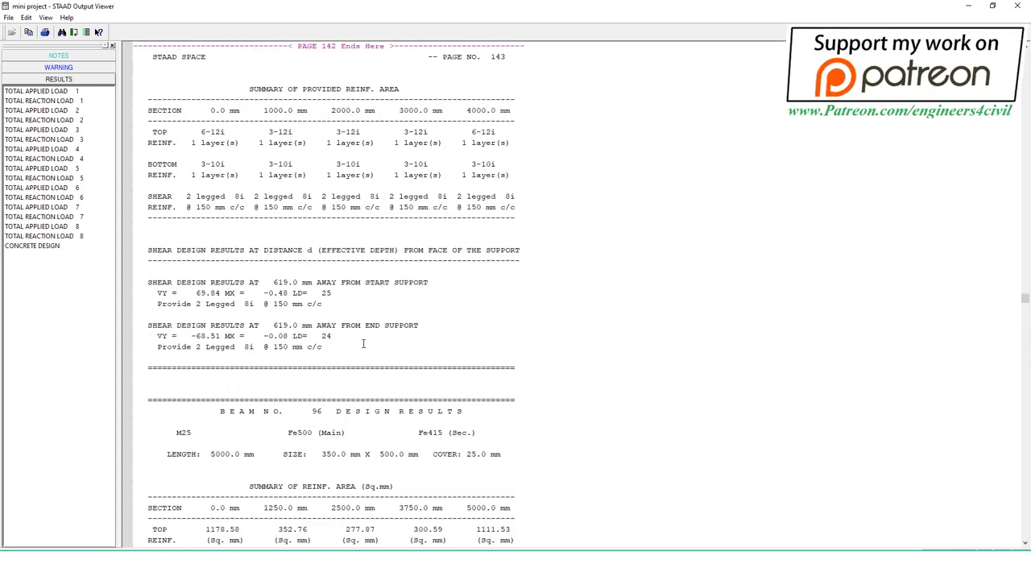
{"action": "scroll", "coordinate": [362, 340], "scroll_direction": "down", "scroll_amount": 4}
{"action": "scroll", "coordinate": [366, 342], "scroll_direction": "down", "scroll_amount": 6}
{"action": "scroll", "coordinate": [367, 343], "scroll_direction": "down", "scroll_amount": 7}
{"action": "scroll", "coordinate": [379, 346], "scroll_direction": "down", "scroll_amount": 5}
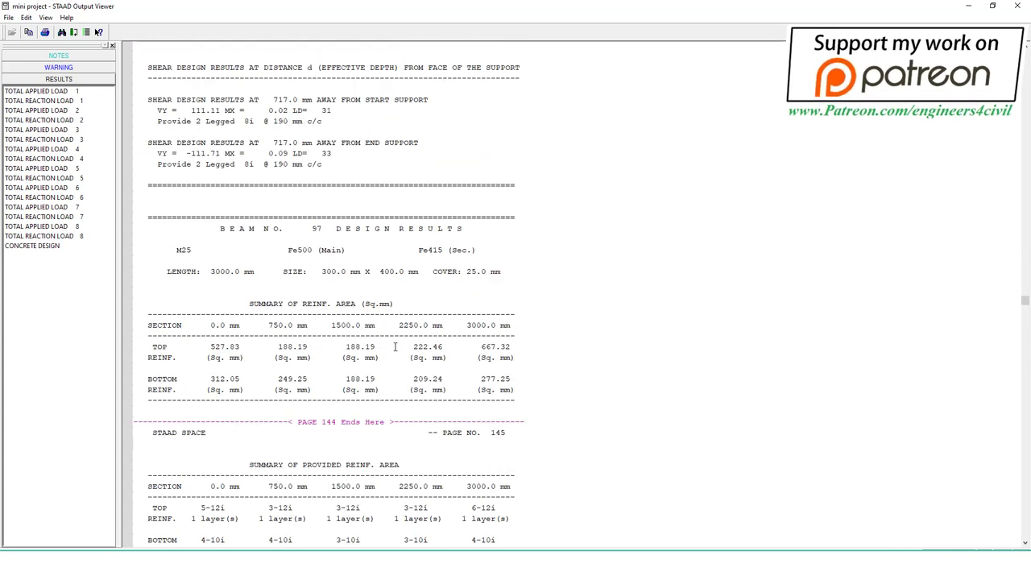
{"action": "scroll", "coordinate": [394, 355], "scroll_direction": "down", "scroll_amount": 8}
{"action": "scroll", "coordinate": [411, 354], "scroll_direction": "down", "scroll_amount": 9}
{"action": "scroll", "coordinate": [413, 353], "scroll_direction": "down", "scroll_amount": 5}
{"action": "scroll", "coordinate": [413, 350], "scroll_direction": "down", "scroll_amount": 3}
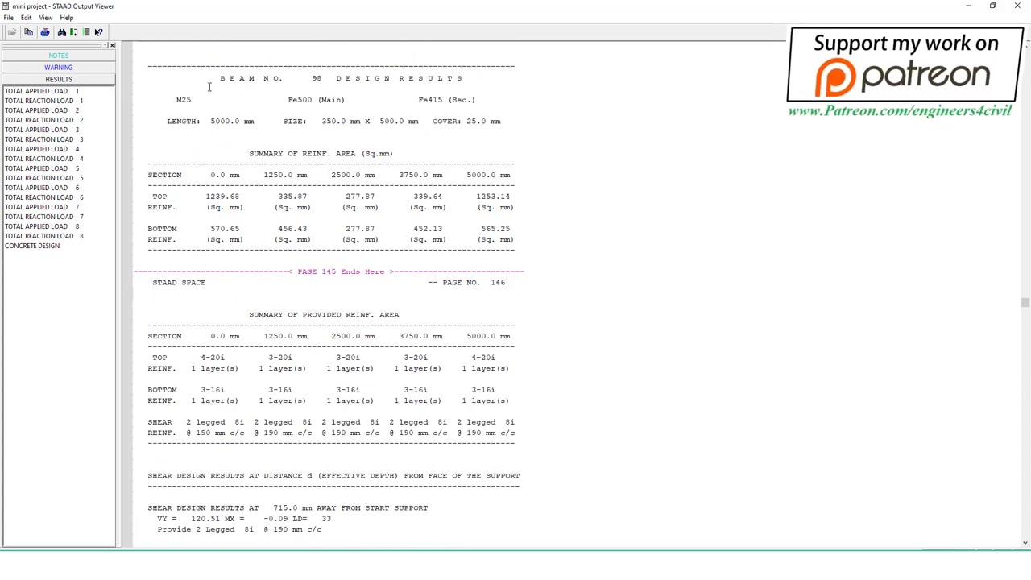
Step: Mark beam 98's size, cover, required top steel and provided reinforcement (top 4-20, bottom 3-16)
{"action": "left_click_drag", "start_coordinate": [209, 86], "coordinate": [208, 69]}
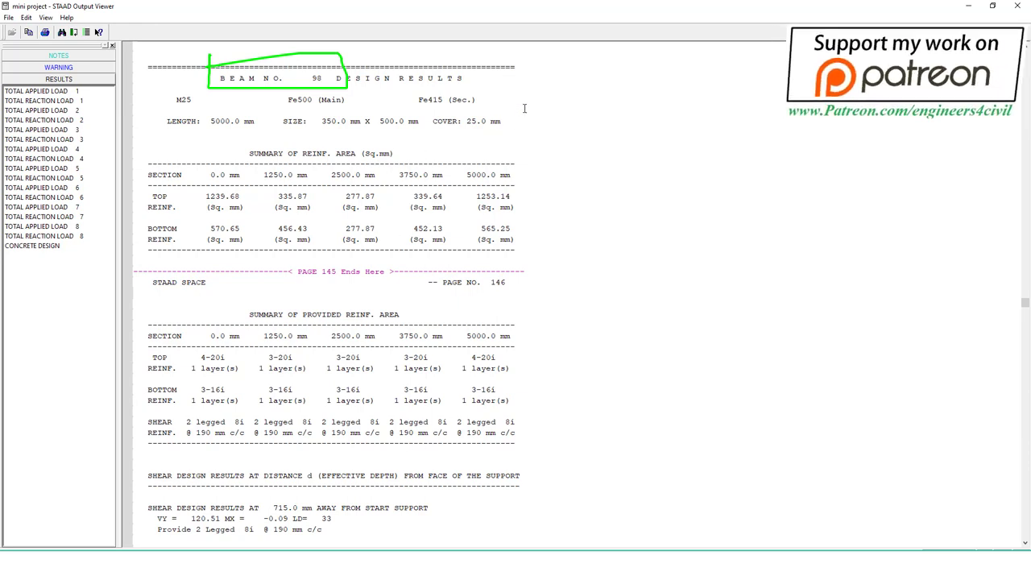
{"action": "mouse_move", "coordinate": [523, 108]}
{"action": "left_mouse_down"}
{"action": "mouse_move", "coordinate": [368, 161]}
{"action": "mouse_move", "coordinate": [161, 117]}
{"action": "mouse_move", "coordinate": [527, 91]}
{"action": "left_mouse_up"}
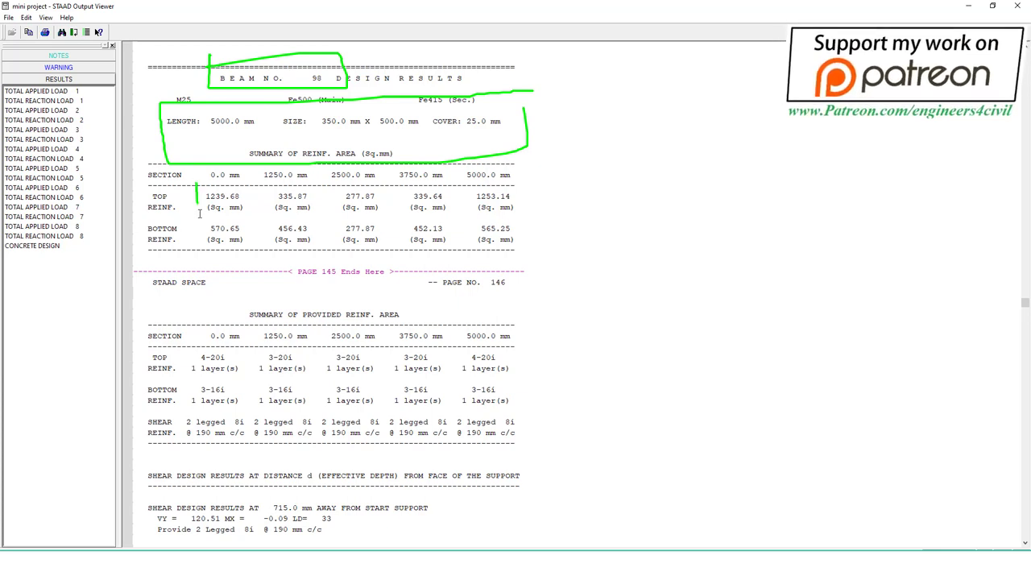
{"action": "mouse_move", "coordinate": [311, 214]}
{"action": "left_mouse_down"}
{"action": "mouse_move", "coordinate": [497, 207]}
{"action": "mouse_move", "coordinate": [314, 177]}
{"action": "mouse_move", "coordinate": [207, 176]}
{"action": "mouse_move", "coordinate": [265, 197]}
{"action": "mouse_move", "coordinate": [287, 172]}
{"action": "left_mouse_up"}
{"action": "left_click_drag", "start_coordinate": [279, 205], "coordinate": [366, 185]}
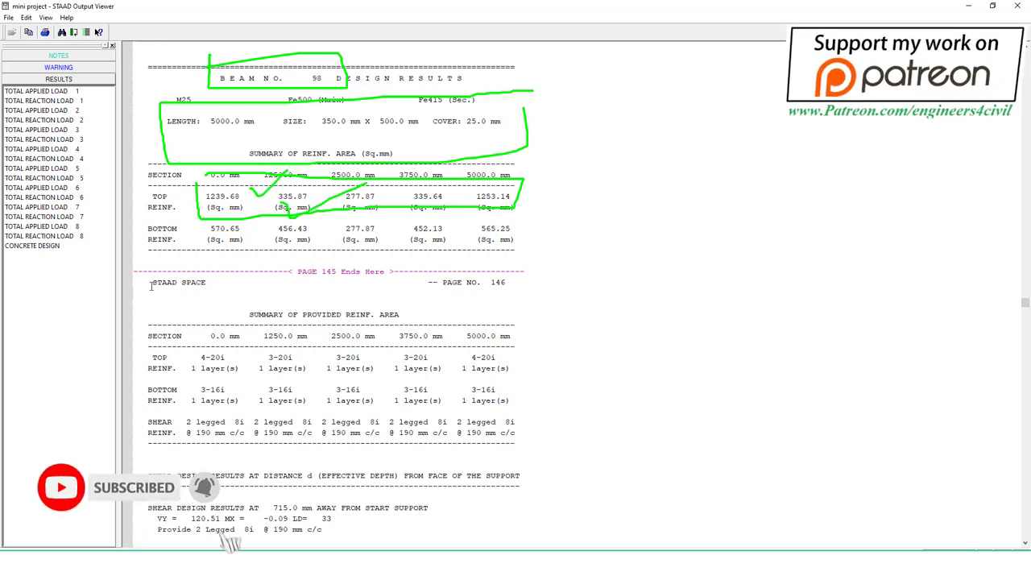
{"action": "mouse_move", "coordinate": [150, 281]}
{"action": "left_mouse_down"}
{"action": "mouse_move", "coordinate": [154, 435]}
{"action": "mouse_move", "coordinate": [488, 402]}
{"action": "mouse_move", "coordinate": [239, 324]}
{"action": "left_mouse_up"}
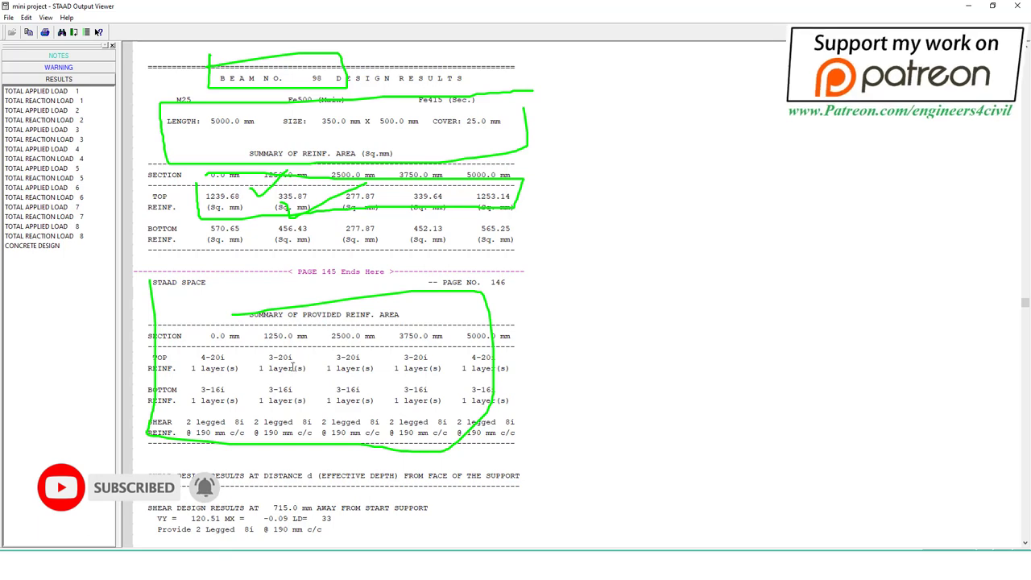
{"action": "key", "text": "Escape"}
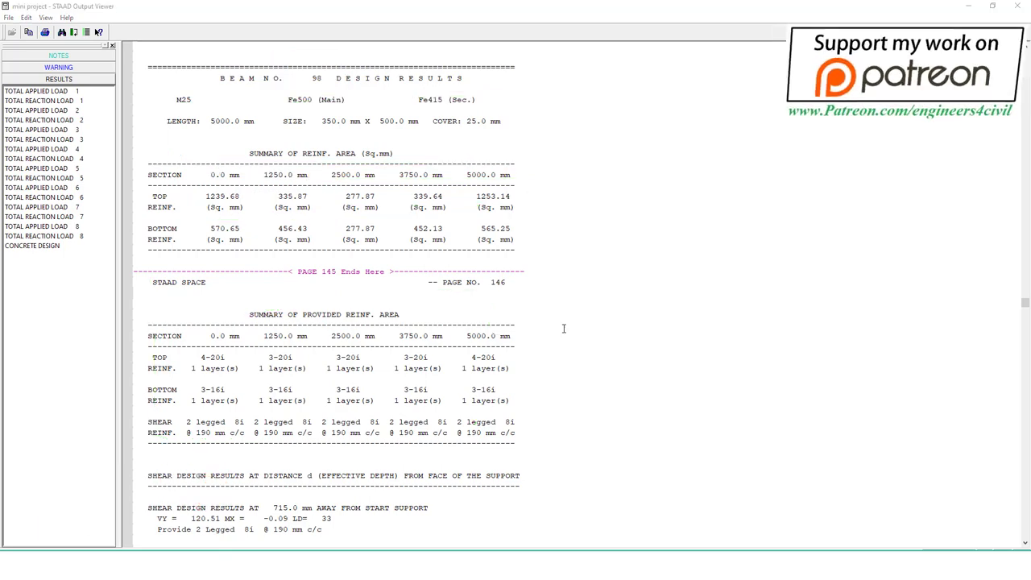
{"action": "key", "text": "alt+Tab"}
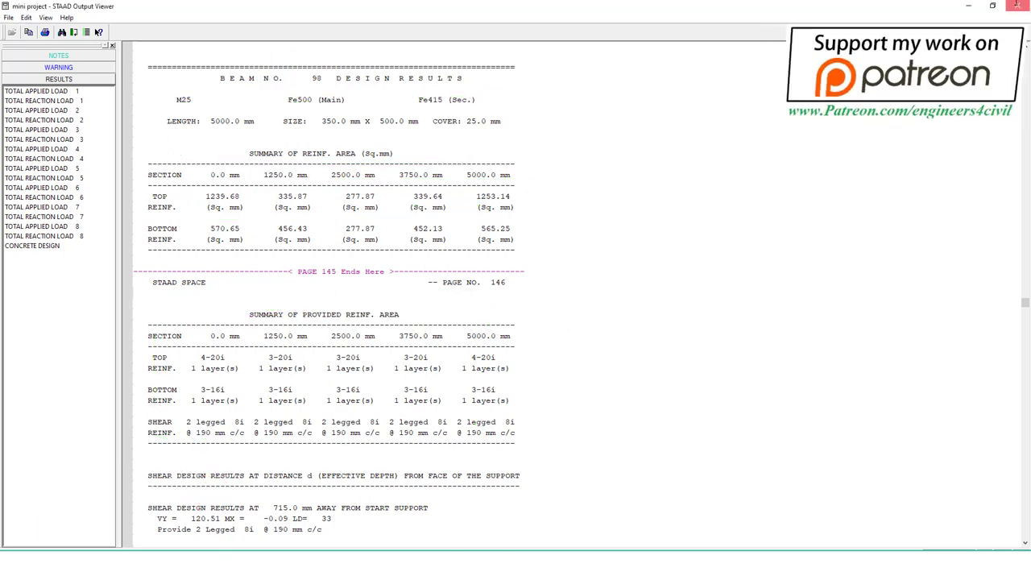
Step: Switch to the Word report and scroll down to the Fig 5.2c shear force diagram
{"action": "key", "text": "alt+Tab"}
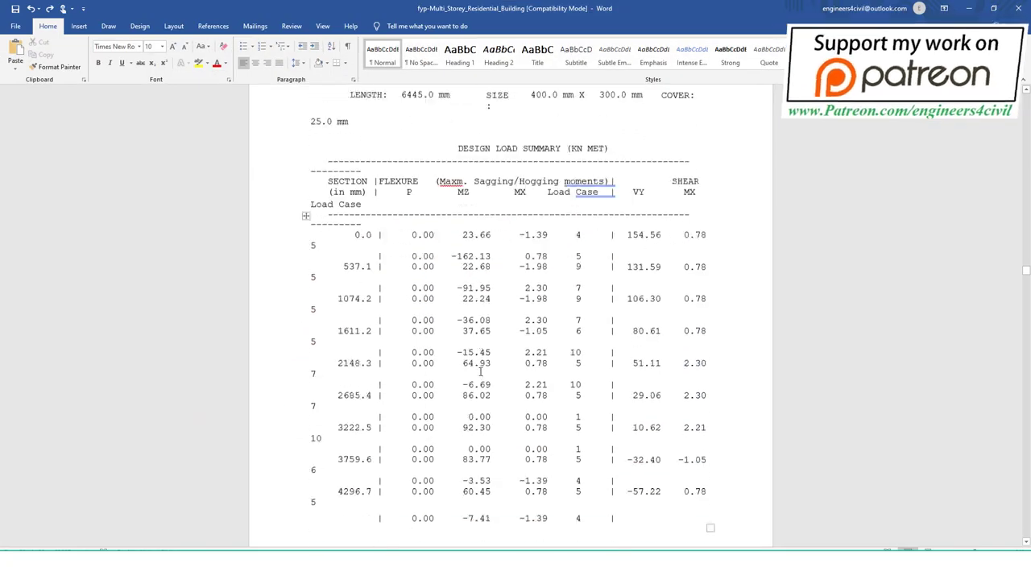
{"action": "scroll", "coordinate": [479, 370], "scroll_direction": "down", "scroll_amount": 5}
{"action": "scroll", "coordinate": [481, 376], "scroll_direction": "down", "scroll_amount": 10}
{"action": "scroll", "coordinate": [481, 376], "scroll_direction": "down", "scroll_amount": 10}
{"action": "scroll", "coordinate": [481, 371], "scroll_direction": "down", "scroll_amount": 10}
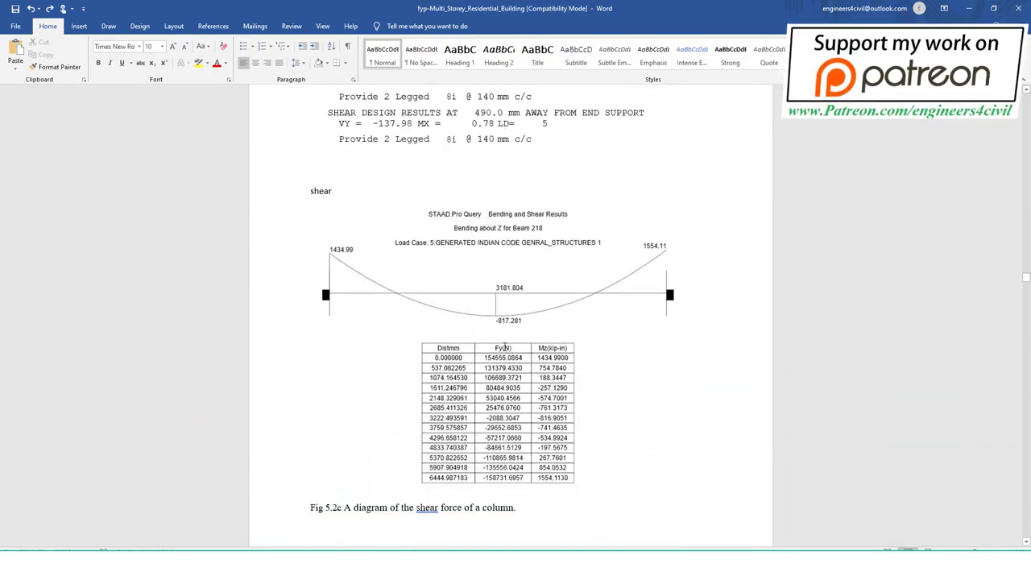
{"action": "scroll", "coordinate": [506, 323], "scroll_direction": "down", "scroll_amount": 5}
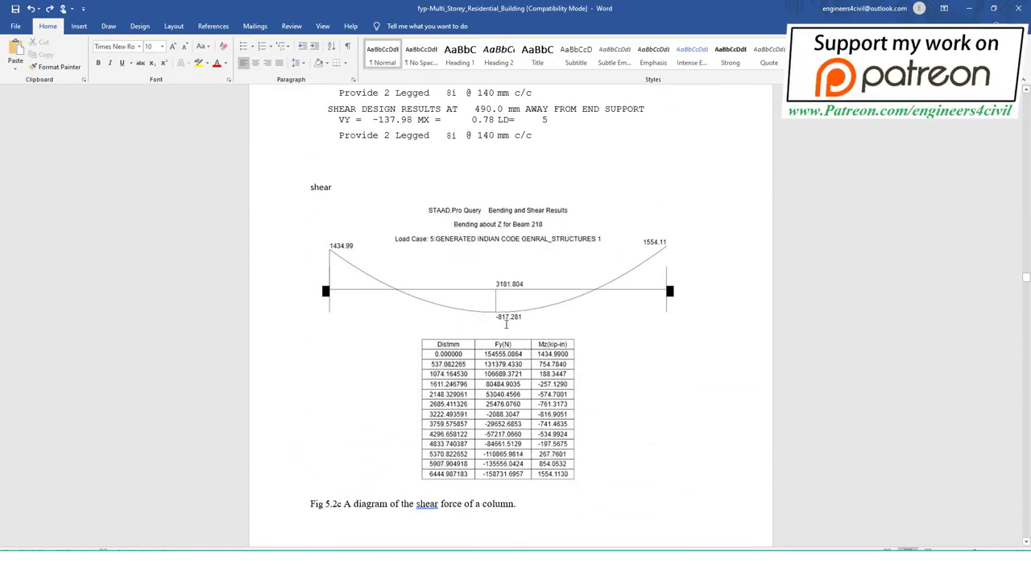
{"action": "scroll", "coordinate": [510, 286], "scroll_direction": "down", "scroll_amount": 3}
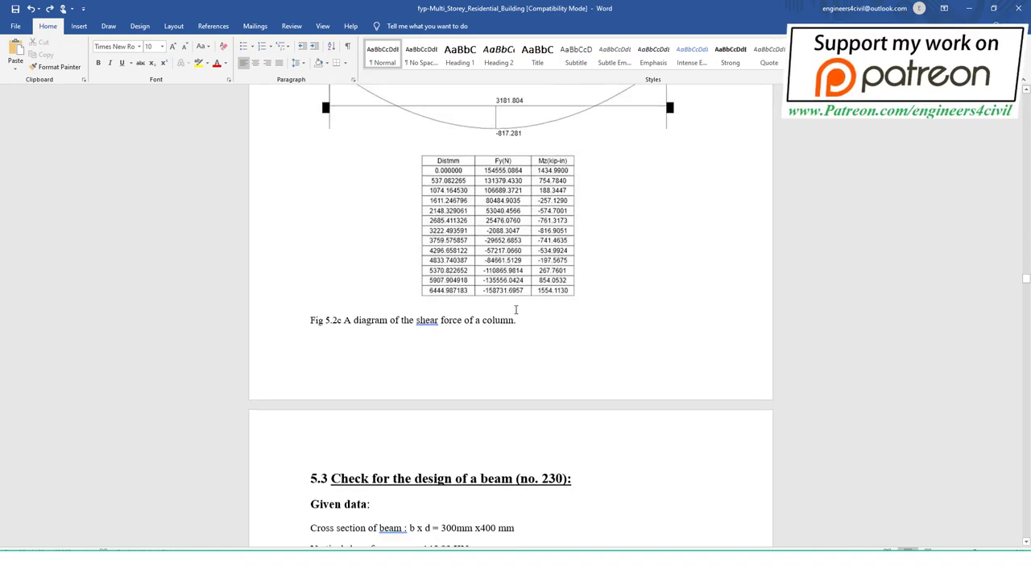
{"action": "scroll", "coordinate": [511, 286], "scroll_direction": "up", "scroll_amount": 1}
{"action": "scroll", "coordinate": [511, 286], "scroll_direction": "up", "scroll_amount": 1}
Step: Back in STAAD.Pro, add the Shear Y and Bending Z diagrams to beam 98's displacement view
{"action": "key", "text": "alt+Tab"}
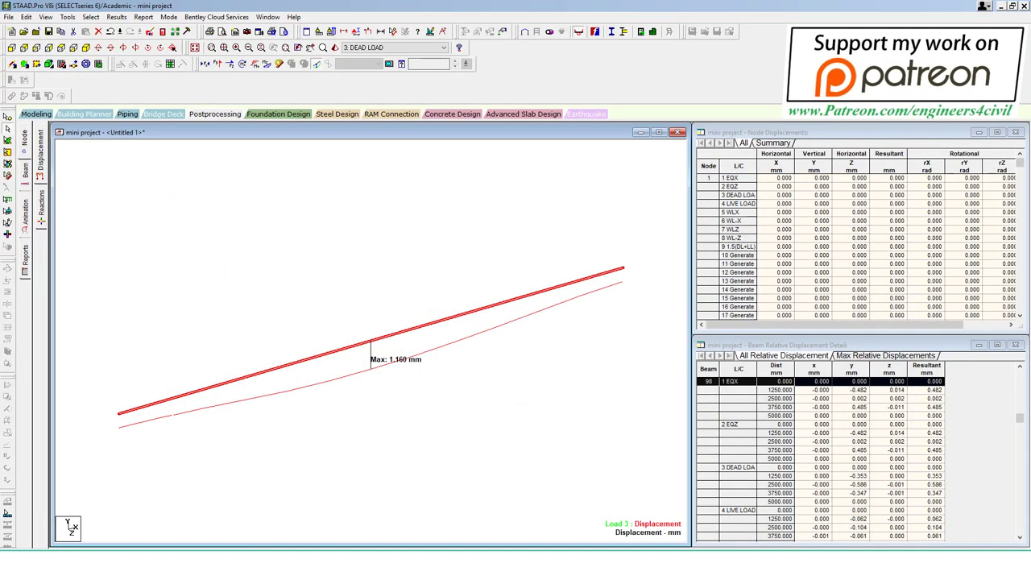
{"action": "left_click", "coordinate": [408, 279]}
{"action": "left_click", "coordinate": [217, 64]}
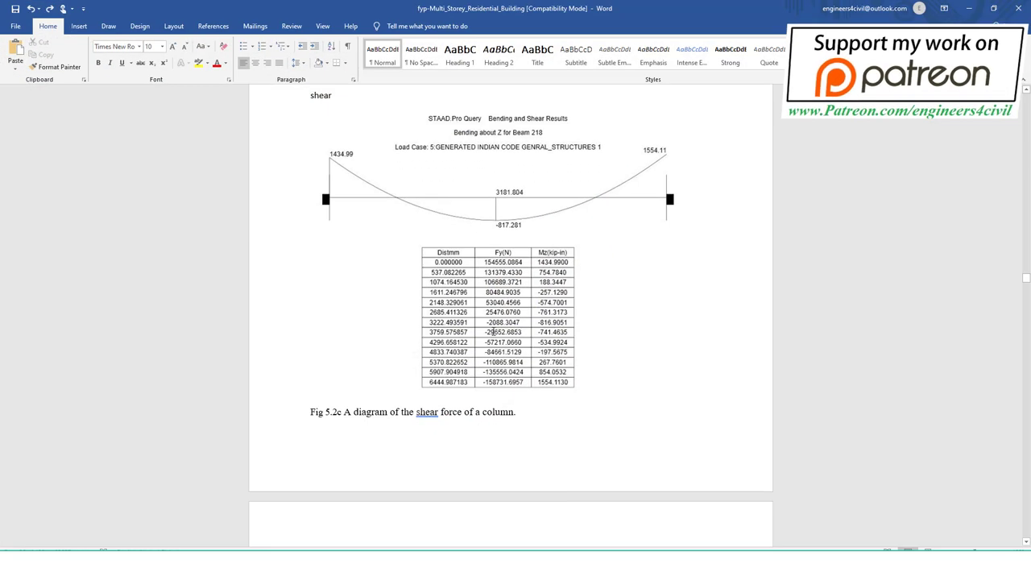
{"action": "scroll", "coordinate": [519, 298], "scroll_direction": "down", "scroll_amount": 4}
{"action": "scroll", "coordinate": [519, 303], "scroll_direction": "down", "scroll_amount": 5}
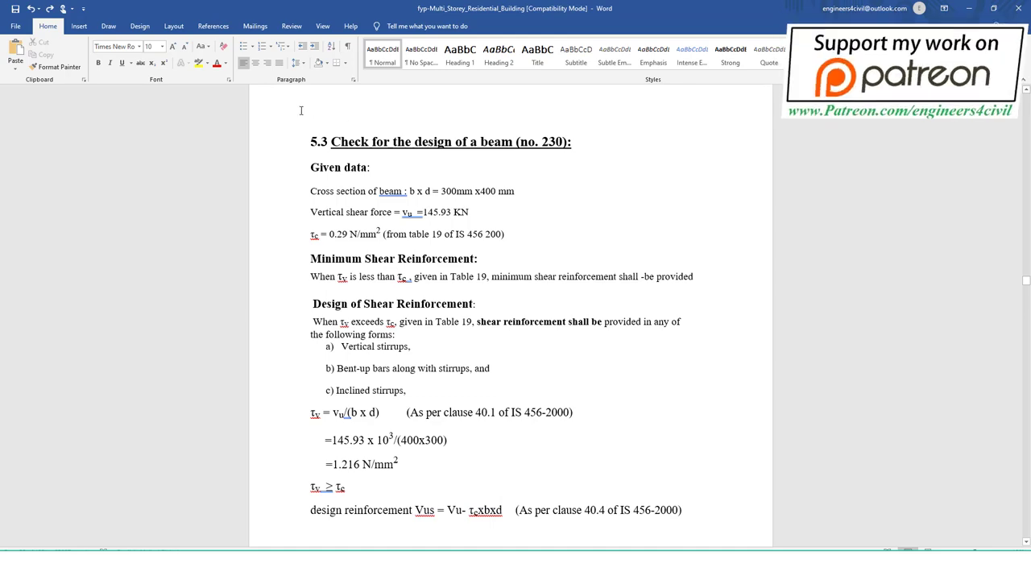
Step: Circle beam 230's section 5.3 shear check and scroll onward into the column chapter
{"action": "left_click_drag", "start_coordinate": [300, 110], "coordinate": [363, 145]}
{"action": "scroll", "coordinate": [448, 293], "scroll_direction": "down", "scroll_amount": 3}
{"action": "scroll", "coordinate": [455, 300], "scroll_direction": "down", "scroll_amount": 4}
{"action": "scroll", "coordinate": [460, 307], "scroll_direction": "down", "scroll_amount": 4}
{"action": "scroll", "coordinate": [464, 311], "scroll_direction": "down", "scroll_amount": 5}
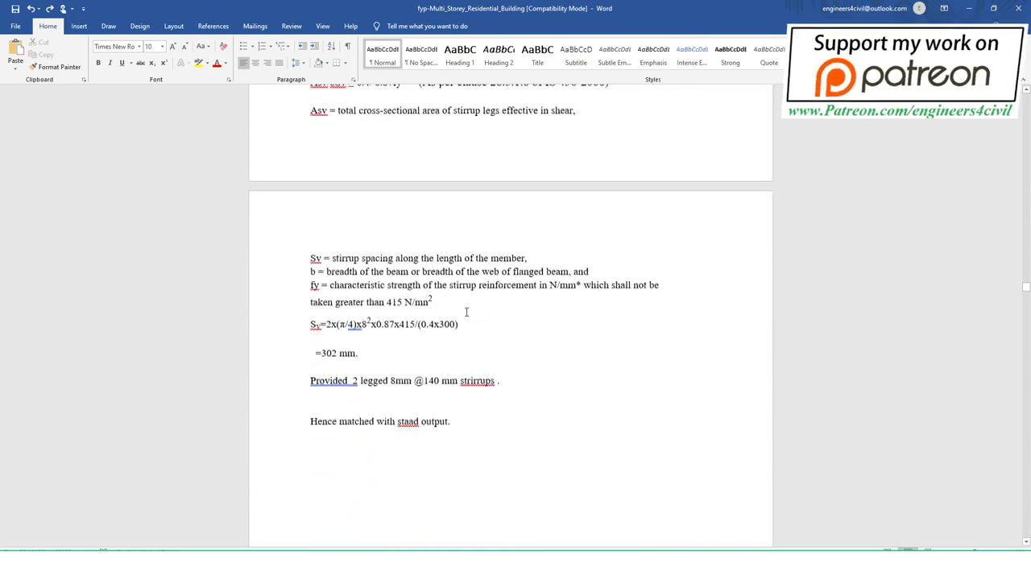
{"action": "scroll", "coordinate": [466, 312], "scroll_direction": "down", "scroll_amount": 5}
{"action": "scroll", "coordinate": [484, 304], "scroll_direction": "down", "scroll_amount": 5}
{"action": "scroll", "coordinate": [507, 322], "scroll_direction": "down", "scroll_amount": 5}
{"action": "scroll", "coordinate": [532, 343], "scroll_direction": "down", "scroll_amount": 5}
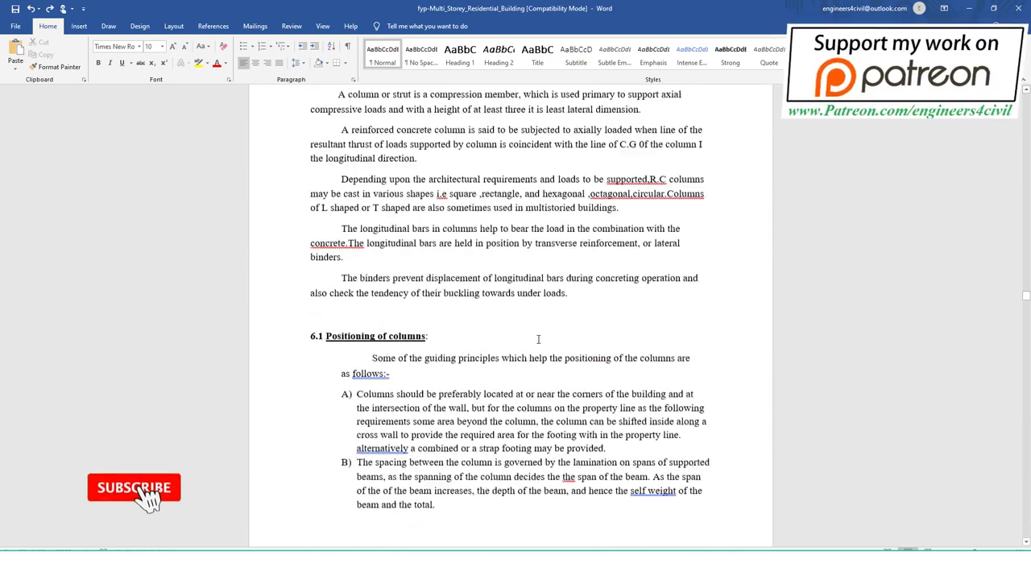
{"action": "scroll", "coordinate": [538, 339], "scroll_direction": "down", "scroll_amount": 5}
{"action": "scroll", "coordinate": [549, 335], "scroll_direction": "down", "scroll_amount": 5}
{"action": "scroll", "coordinate": [560, 330], "scroll_direction": "down", "scroll_amount": 5}
{"action": "scroll", "coordinate": [570, 326], "scroll_direction": "down", "scroll_amount": 5}
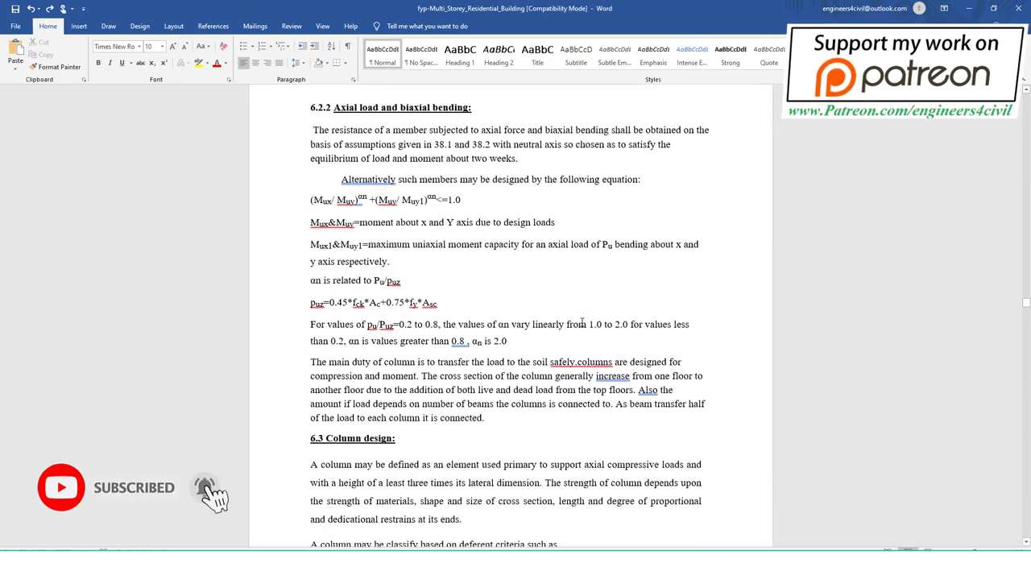
Step: Scroll through Chapter 6 to the Fig 6.3a column reinforcement figure
{"action": "scroll", "coordinate": [582, 323], "scroll_direction": "up", "scroll_amount": 3}
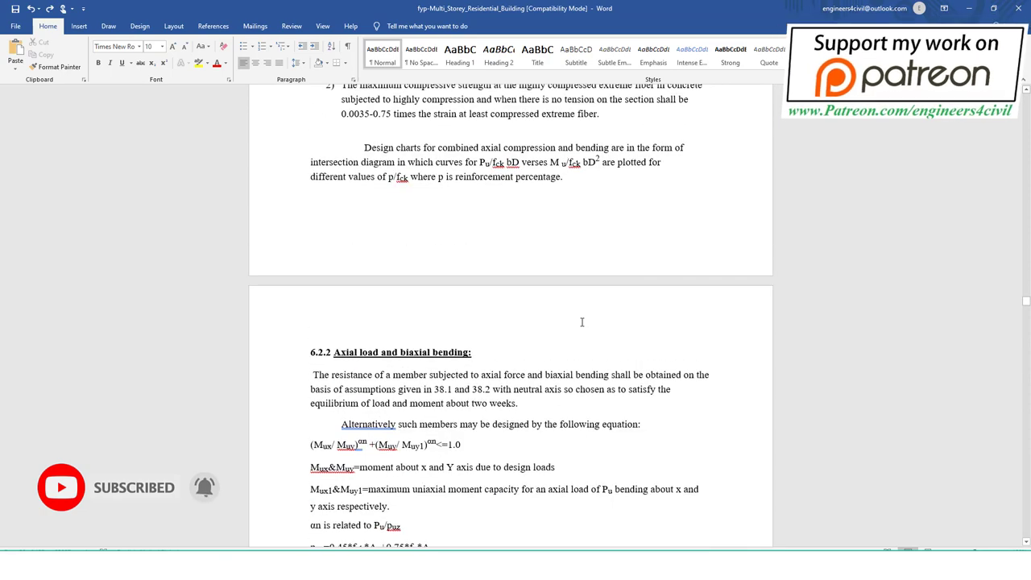
{"action": "scroll", "coordinate": [576, 286], "scroll_direction": "down", "scroll_amount": 3}
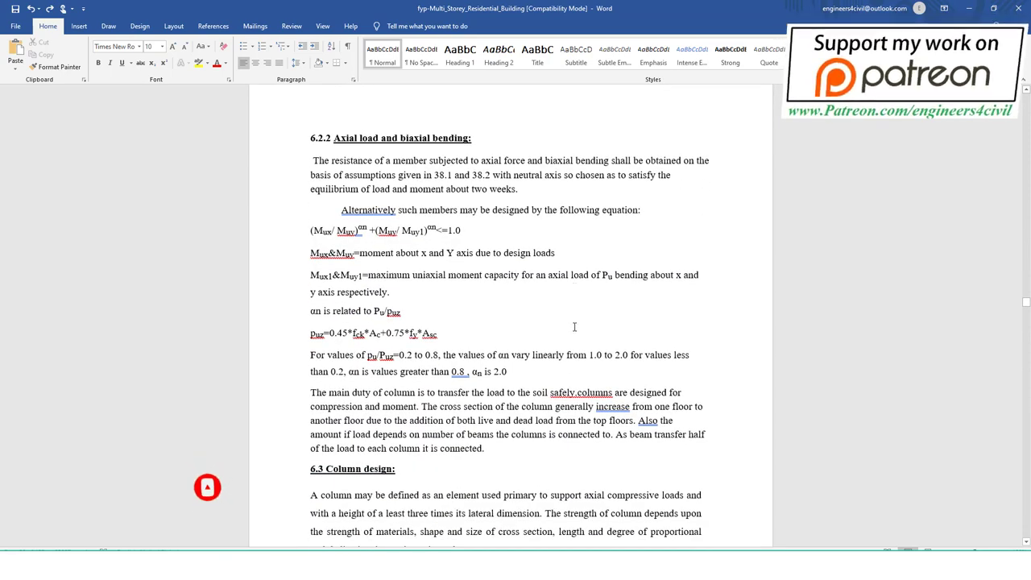
{"action": "scroll", "coordinate": [574, 327], "scroll_direction": "down", "scroll_amount": 3}
{"action": "scroll", "coordinate": [575, 326], "scroll_direction": "down", "scroll_amount": 3}
{"action": "scroll", "coordinate": [587, 382], "scroll_direction": "down", "scroll_amount": 4}
{"action": "scroll", "coordinate": [642, 350], "scroll_direction": "down", "scroll_amount": 3}
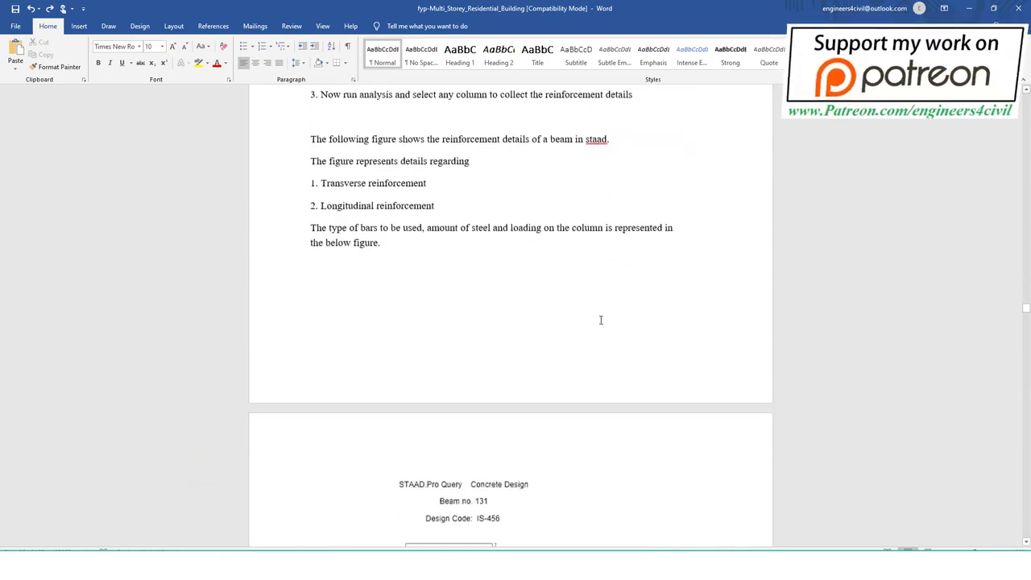
{"action": "scroll", "coordinate": [601, 319], "scroll_direction": "down", "scroll_amount": 5}
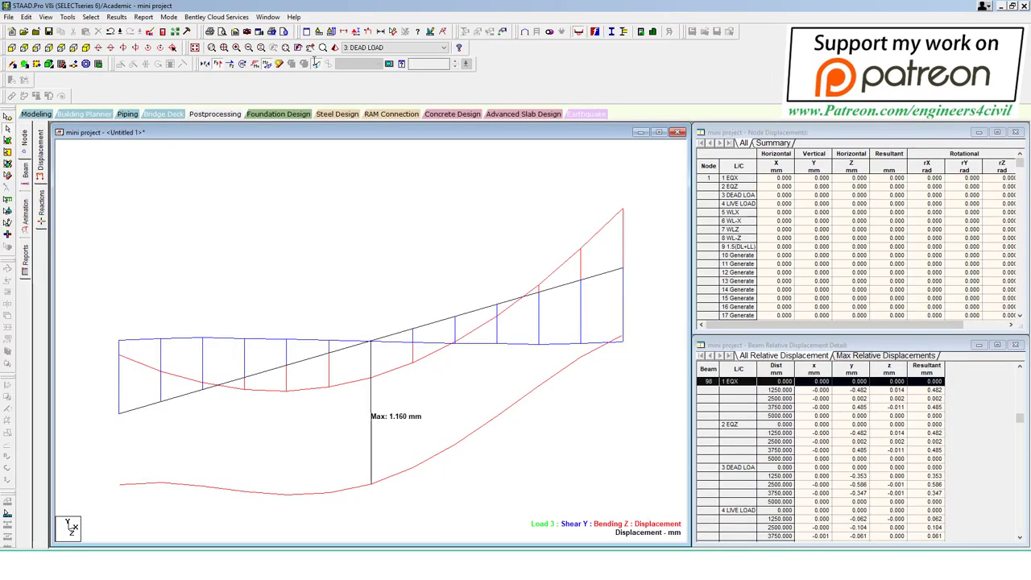
Step: Check column 233's concrete design (500 mm square, 20 bars of 12 mm), then open the output file's results index
{"action": "left_click", "coordinate": [194, 48]}
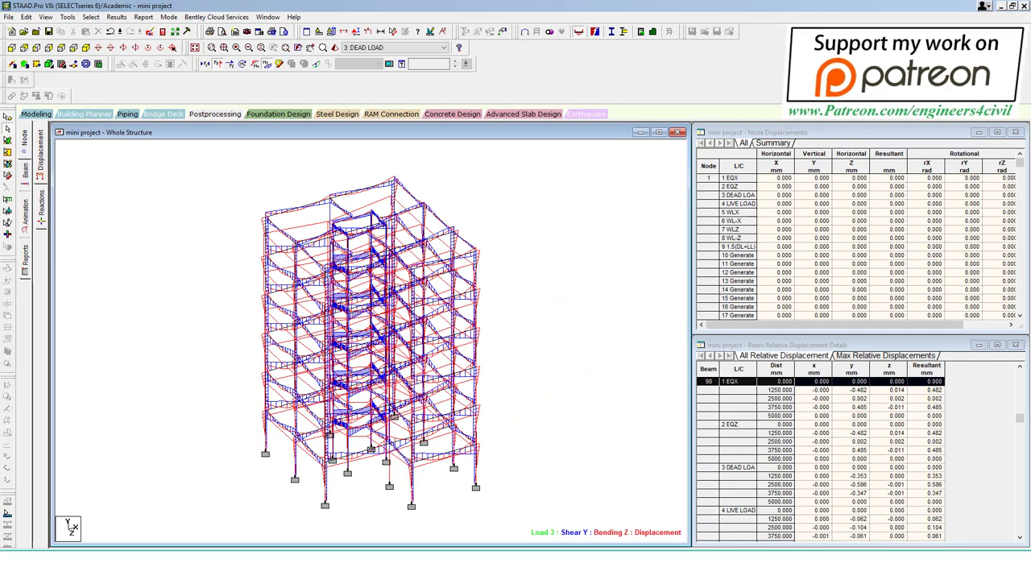
{"action": "double_click", "coordinate": [266, 236]}
{"action": "left_click", "coordinate": [571, 177]}
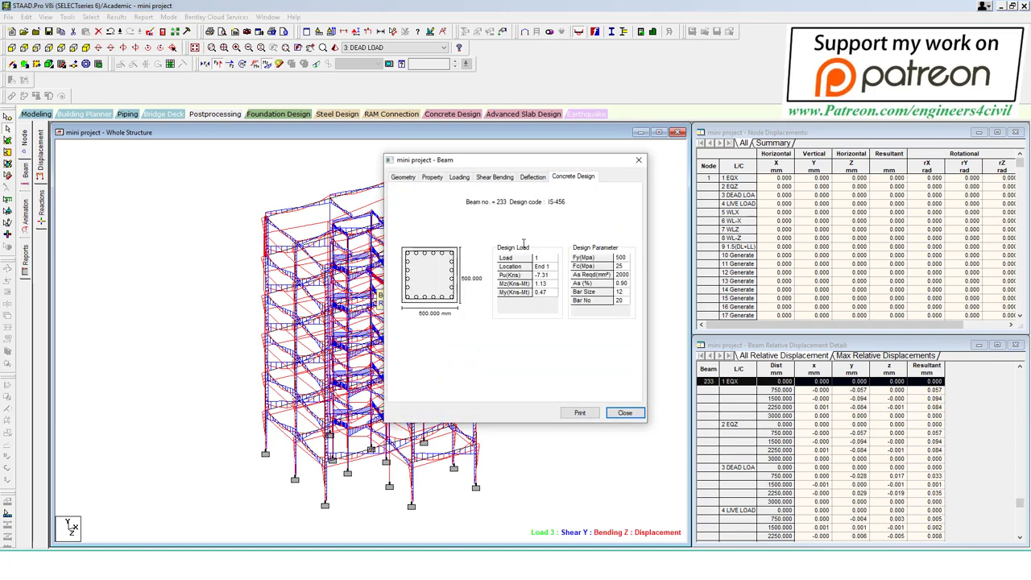
{"action": "left_click_drag", "start_coordinate": [392, 150], "coordinate": [483, 194]}
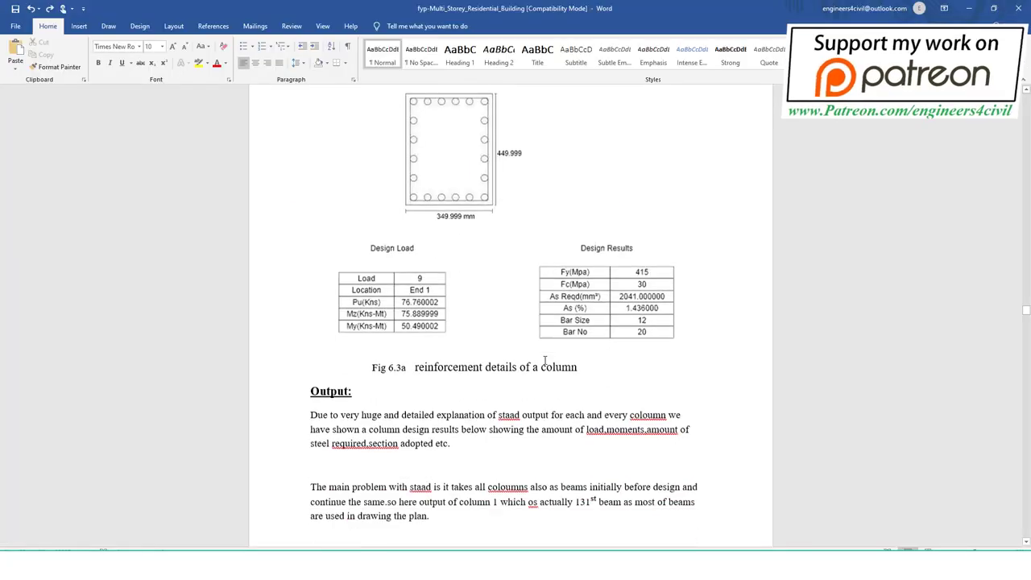
{"action": "scroll", "coordinate": [556, 372], "scroll_direction": "down", "scroll_amount": 8}
{"action": "scroll", "coordinate": [557, 372], "scroll_direction": "down", "scroll_amount": 3}
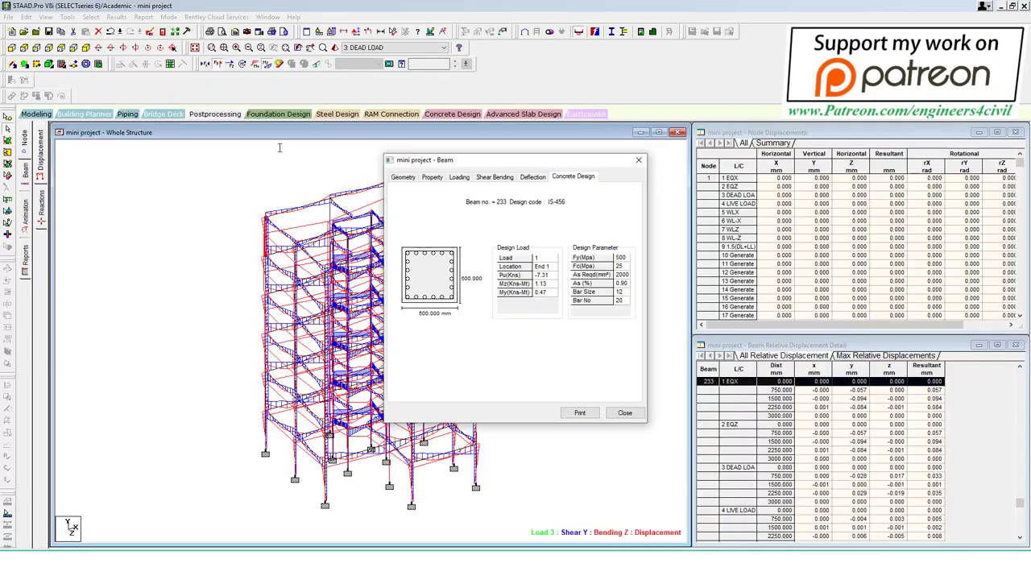
{"action": "left_click", "coordinate": [175, 33]}
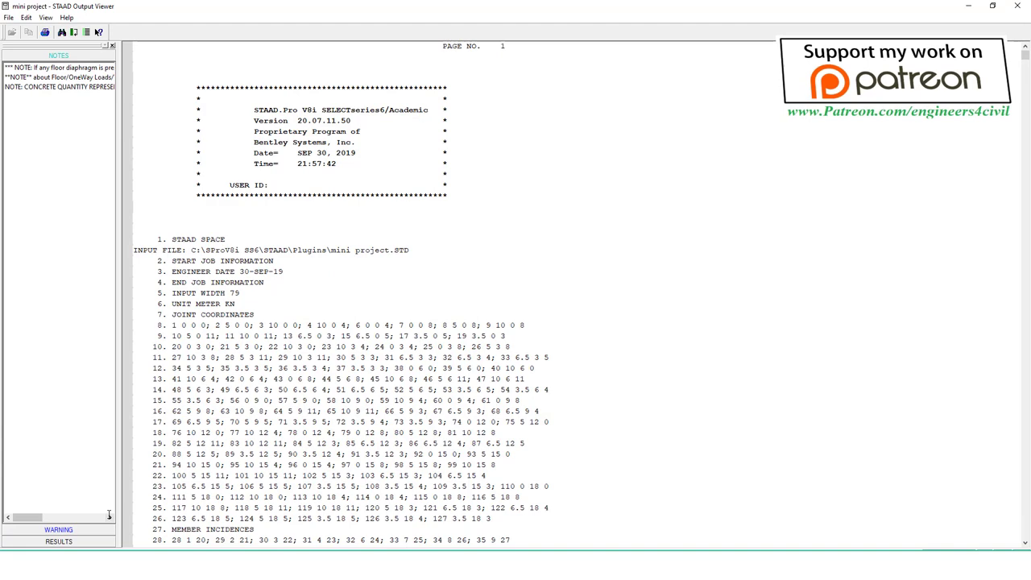
{"action": "left_click", "coordinate": [58, 541]}
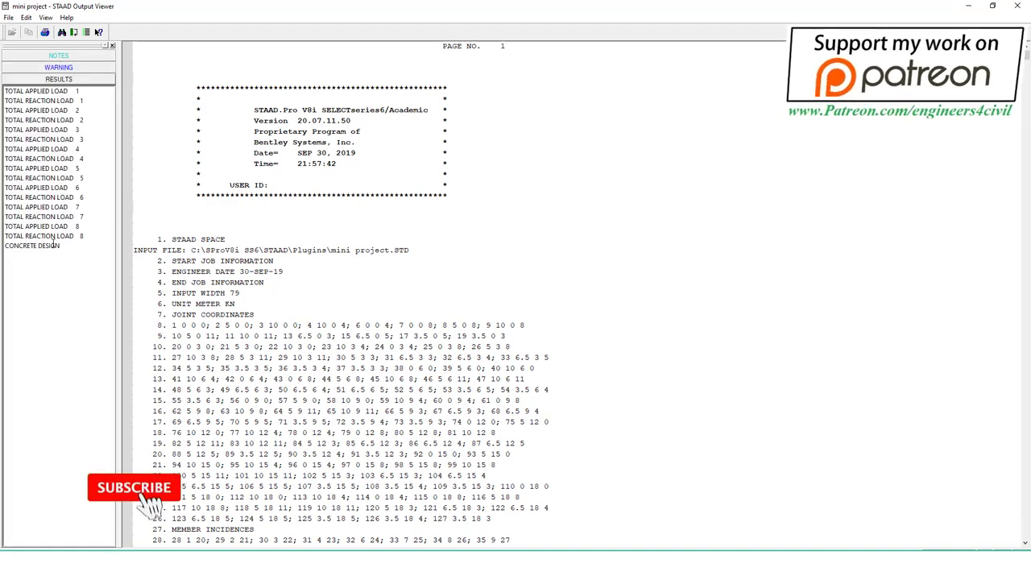
Step: Jump to column 168's concrete design results and mark up its material, length and reinforcement areas
{"action": "left_click", "coordinate": [32, 245]}
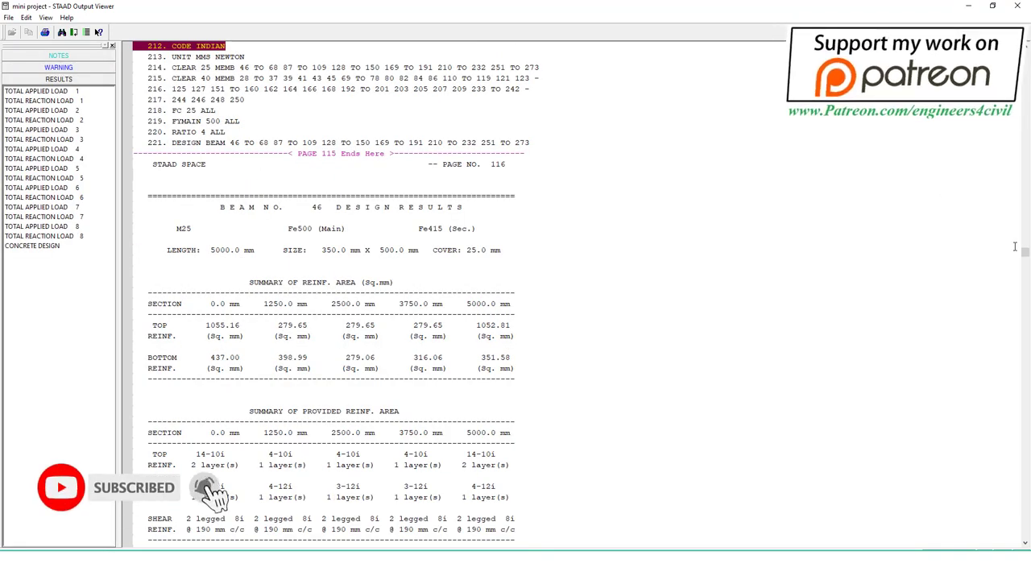
{"action": "left_click_drag", "start_coordinate": [1025, 253], "coordinate": [1024, 506]}
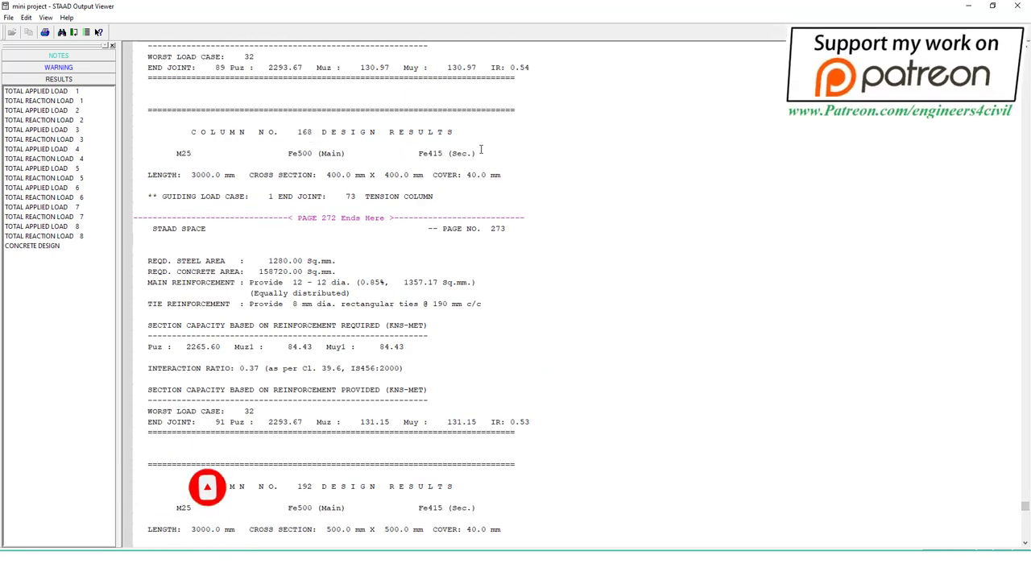
{"action": "mouse_move", "coordinate": [544, 106]}
{"action": "left_mouse_down"}
{"action": "mouse_move", "coordinate": [582, 448]}
{"action": "mouse_move", "coordinate": [152, 493]}
{"action": "mouse_move", "coordinate": [130, 145]}
{"action": "mouse_move", "coordinate": [402, 113]}
{"action": "left_mouse_up"}
{"action": "mouse_move", "coordinate": [507, 146]}
{"action": "left_mouse_down"}
{"action": "mouse_move", "coordinate": [146, 154]}
{"action": "mouse_move", "coordinate": [497, 168]}
{"action": "left_mouse_up"}
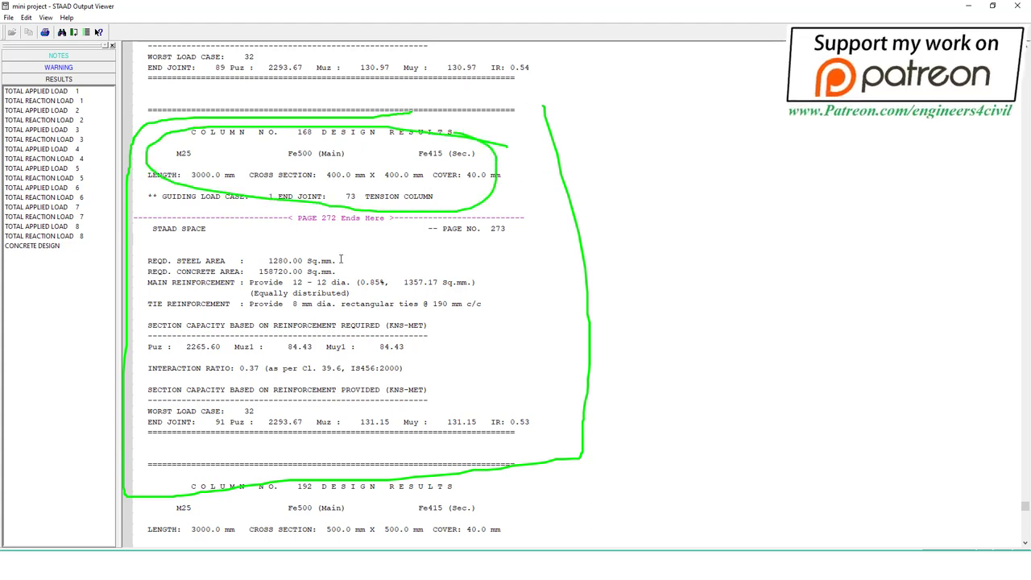
{"action": "left_click_drag", "start_coordinate": [433, 232], "coordinate": [354, 278]}
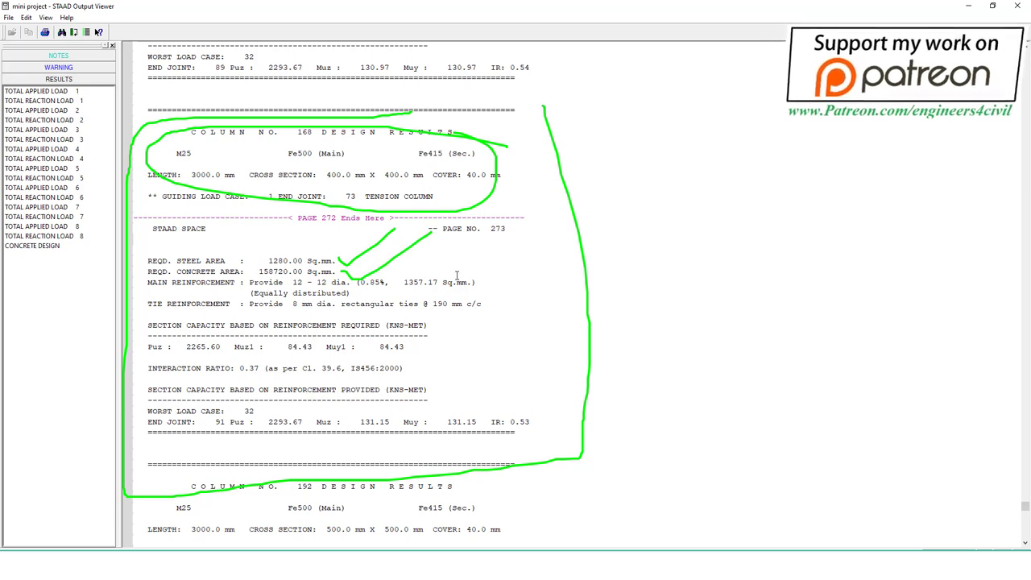
{"action": "left_click_drag", "start_coordinate": [454, 266], "coordinate": [524, 260]}
{"action": "key", "text": "Escape"}
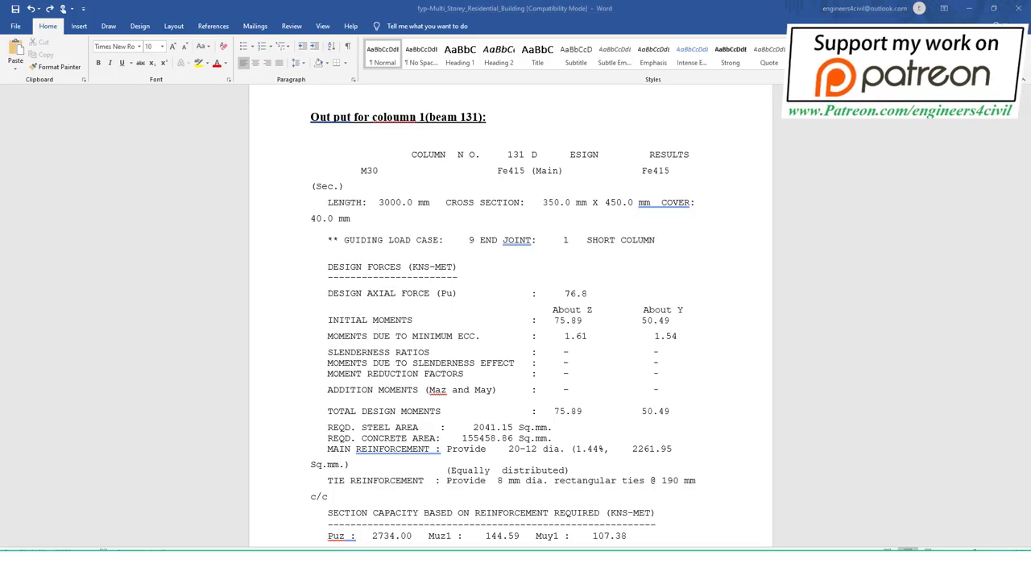
Step: Scroll the Word report down into the slab load-distribution chapter
{"action": "scroll", "coordinate": [534, 282], "scroll_direction": "down", "scroll_amount": 5}
{"action": "scroll", "coordinate": [542, 270], "scroll_direction": "down", "scroll_amount": 10}
{"action": "scroll", "coordinate": [545, 261], "scroll_direction": "down", "scroll_amount": 4}
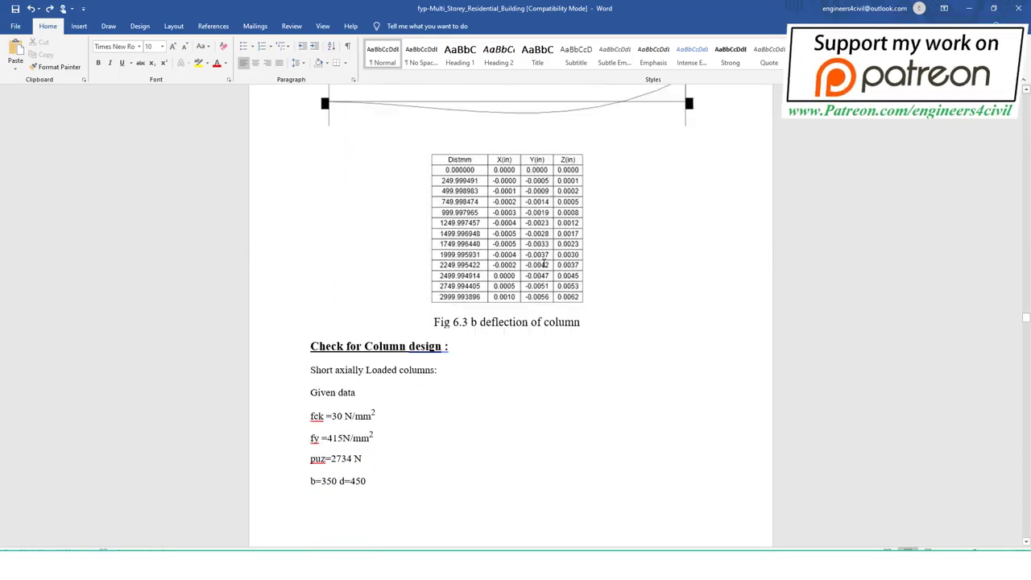
{"action": "scroll", "coordinate": [544, 264], "scroll_direction": "up", "scroll_amount": 2}
{"action": "scroll", "coordinate": [365, 321], "scroll_direction": "up", "scroll_amount": 1}
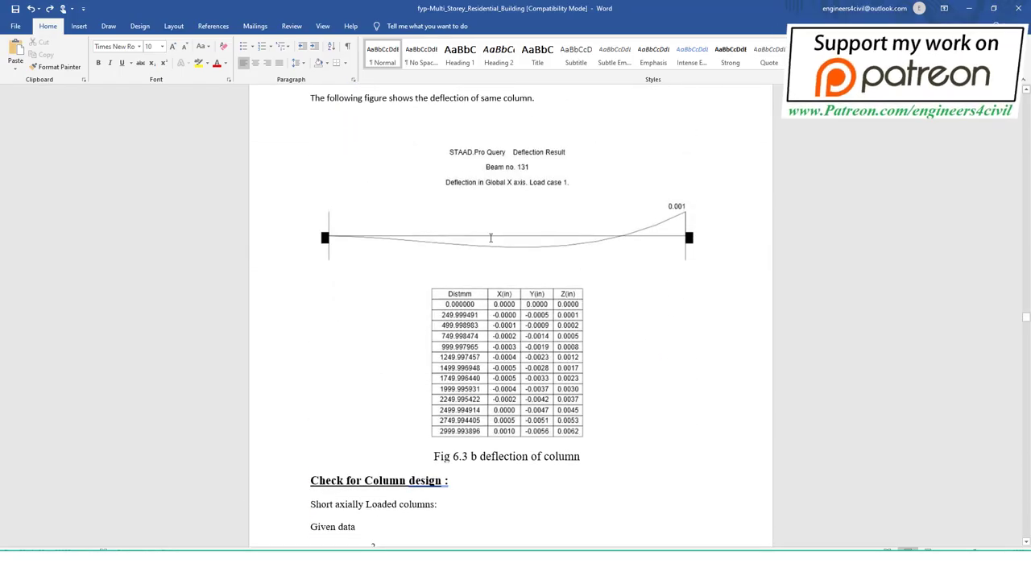
{"action": "scroll", "coordinate": [491, 237], "scroll_direction": "down", "scroll_amount": 4}
{"action": "scroll", "coordinate": [497, 238], "scroll_direction": "down", "scroll_amount": 7}
{"action": "scroll", "coordinate": [505, 239], "scroll_direction": "down", "scroll_amount": 7}
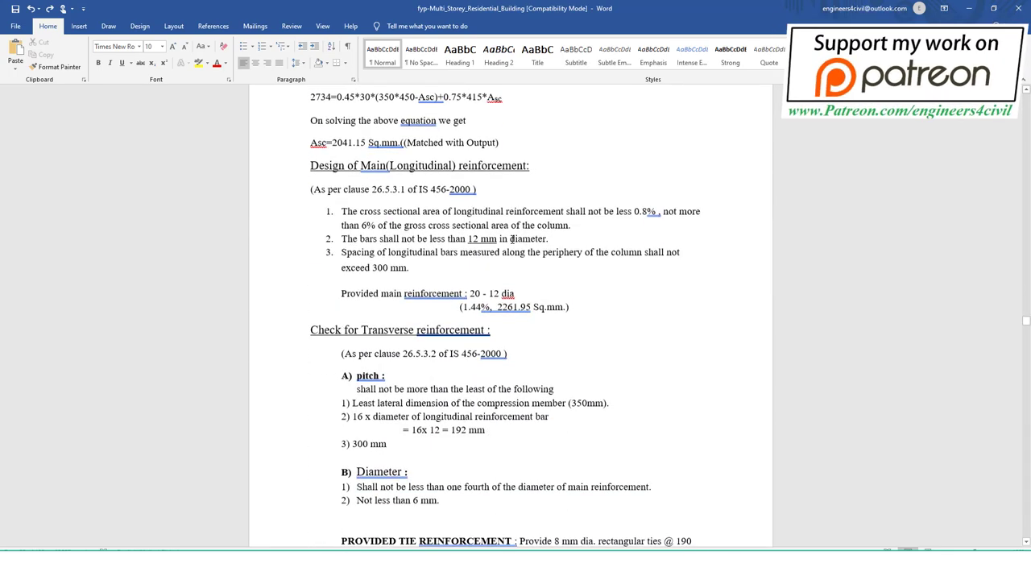
{"action": "scroll", "coordinate": [514, 239], "scroll_direction": "down", "scroll_amount": 9}
{"action": "scroll", "coordinate": [514, 239], "scroll_direction": "down", "scroll_amount": 8}
{"action": "scroll", "coordinate": [513, 235], "scroll_direction": "down", "scroll_amount": 7}
{"action": "scroll", "coordinate": [515, 249], "scroll_direction": "down", "scroll_amount": 4}
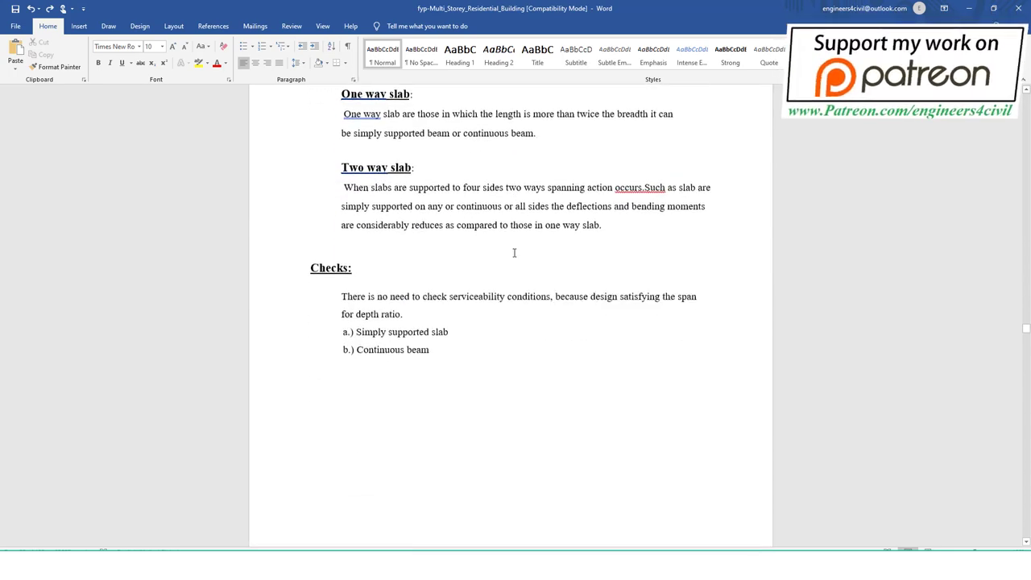
{"action": "scroll", "coordinate": [513, 253], "scroll_direction": "down", "scroll_amount": 9}
Step: Reach Figure 7.1.c, then close STAAD.Pro's beam Concrete Design dialog
{"action": "scroll", "coordinate": [511, 250], "scroll_direction": "down", "scroll_amount": 7}
{"action": "scroll", "coordinate": [513, 255], "scroll_direction": "down", "scroll_amount": 7}
{"action": "scroll", "coordinate": [516, 259], "scroll_direction": "down", "scroll_amount": 5}
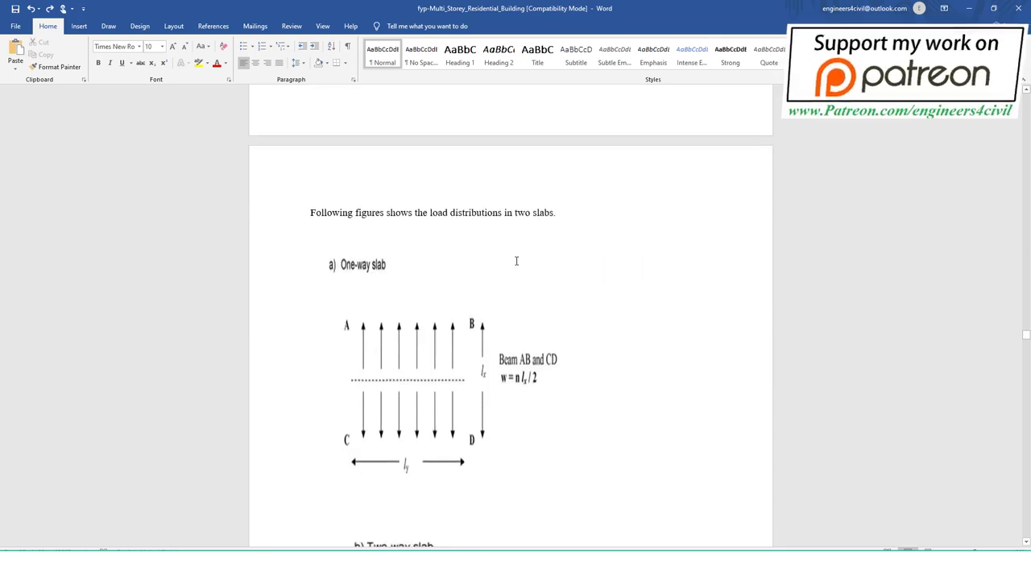
{"action": "scroll", "coordinate": [562, 327], "scroll_direction": "down", "scroll_amount": 4}
{"action": "scroll", "coordinate": [560, 338], "scroll_direction": "down", "scroll_amount": 3}
{"action": "scroll", "coordinate": [557, 348], "scroll_direction": "down", "scroll_amount": 5}
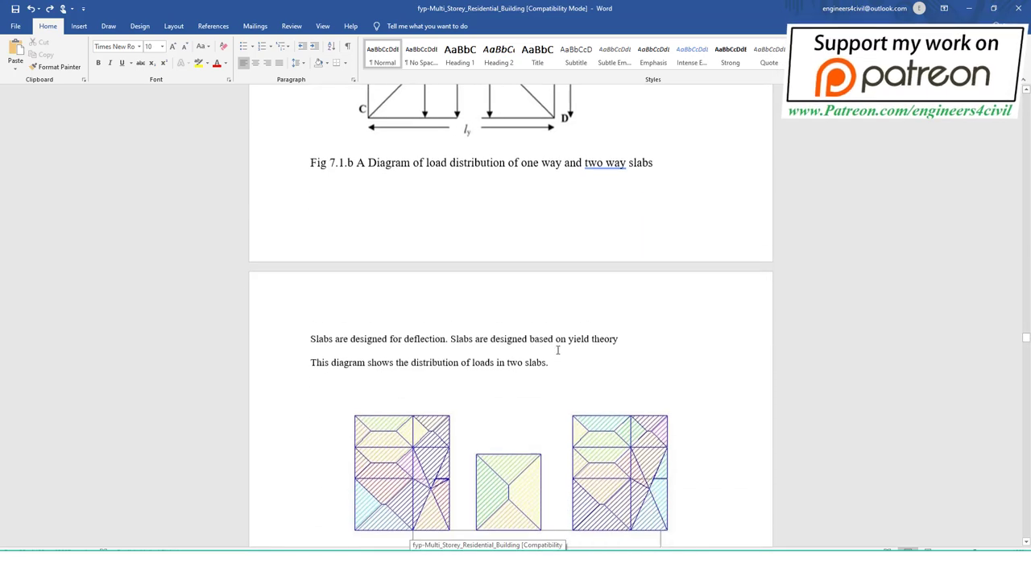
{"action": "scroll", "coordinate": [564, 351], "scroll_direction": "down", "scroll_amount": 6}
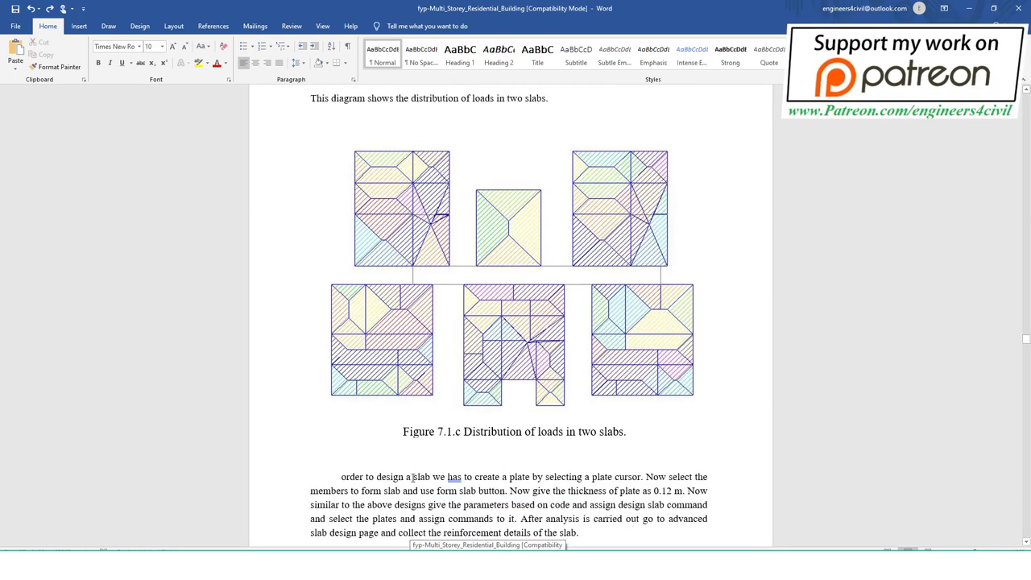
{"action": "left_click", "coordinate": [440, 556]}
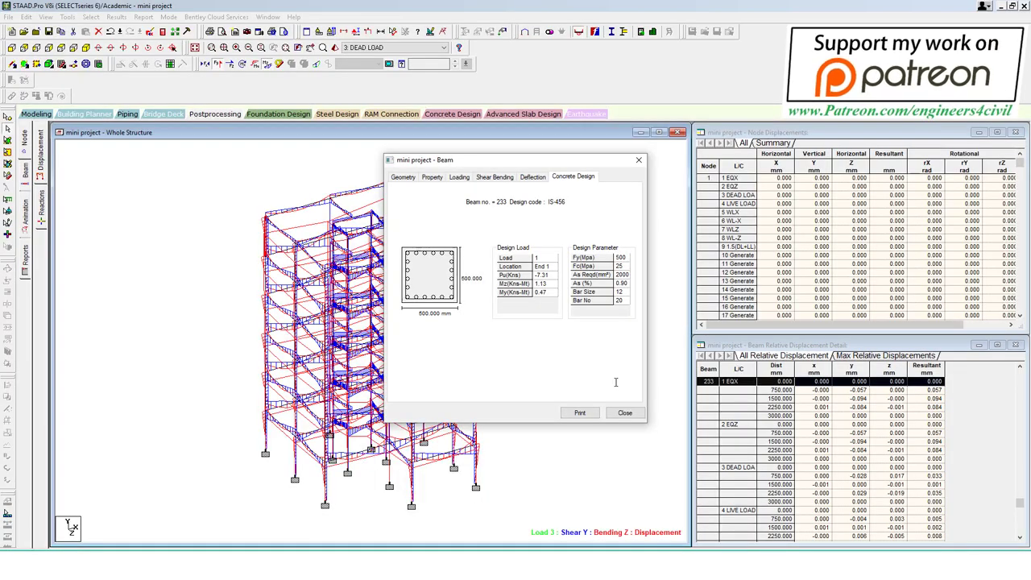
{"action": "left_click", "coordinate": [624, 413]}
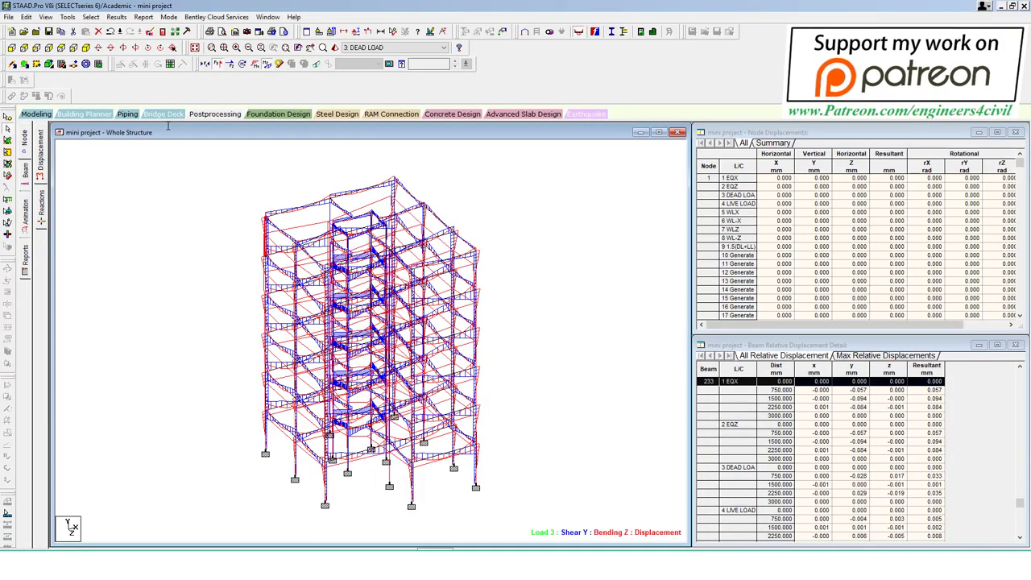
Step: Display the DEAD LOAD YRANGE floor load distribution in top view and mark the central opening
{"action": "left_click", "coordinate": [36, 113]}
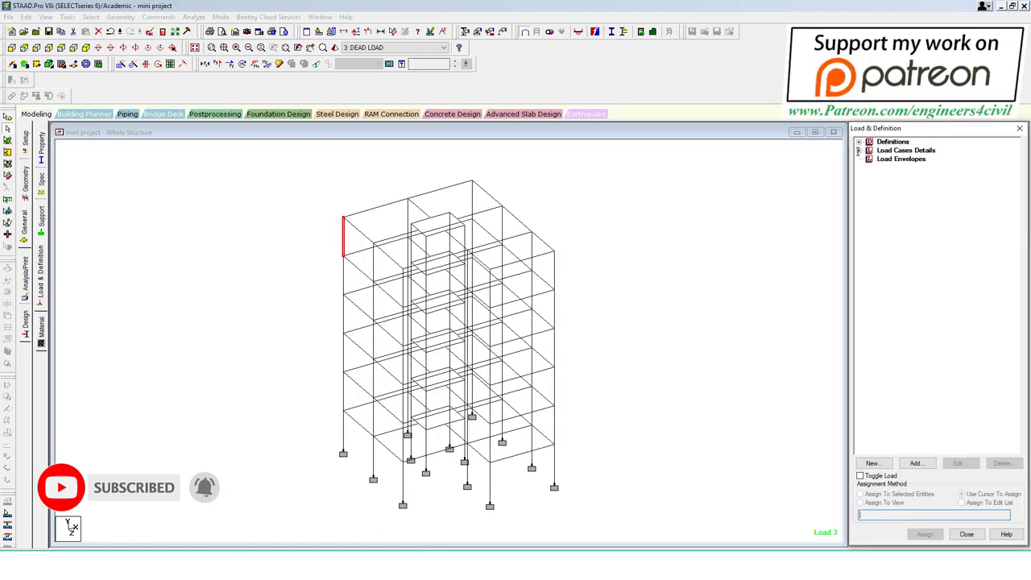
{"action": "left_click", "coordinate": [859, 150]}
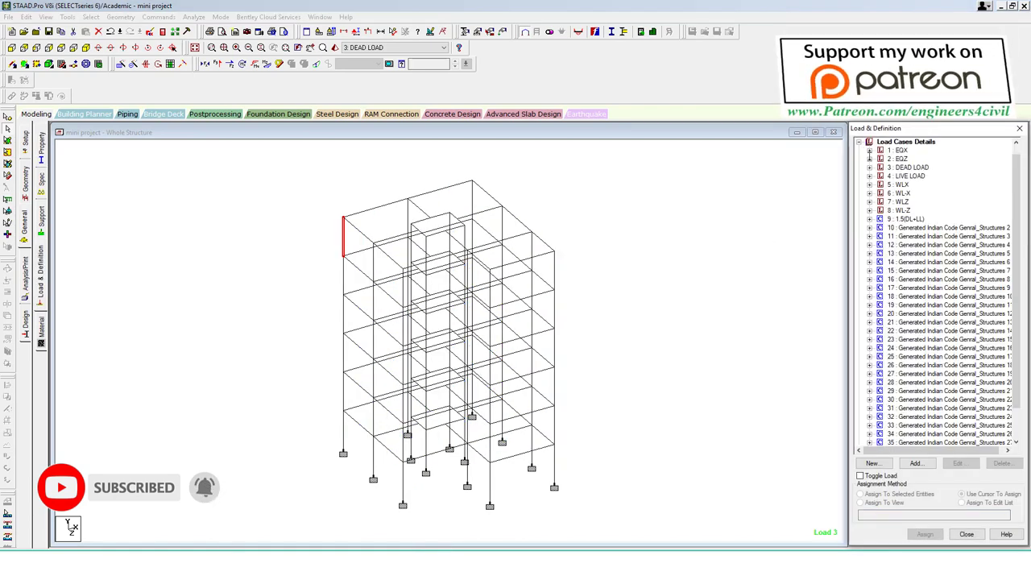
{"action": "left_click", "coordinate": [870, 167]}
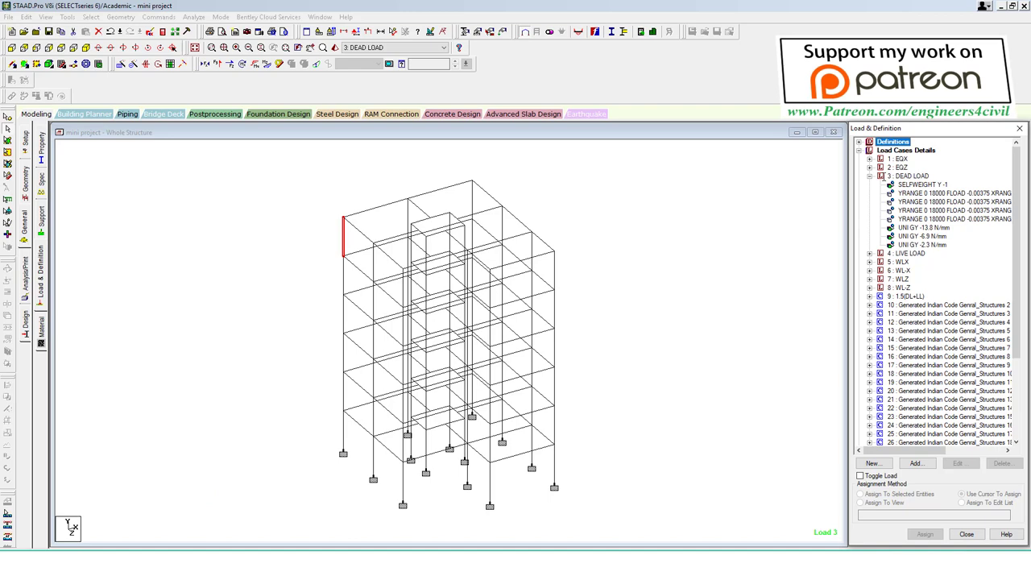
{"action": "left_click", "coordinate": [919, 194]}
{"action": "left_click", "coordinate": [471, 415]}
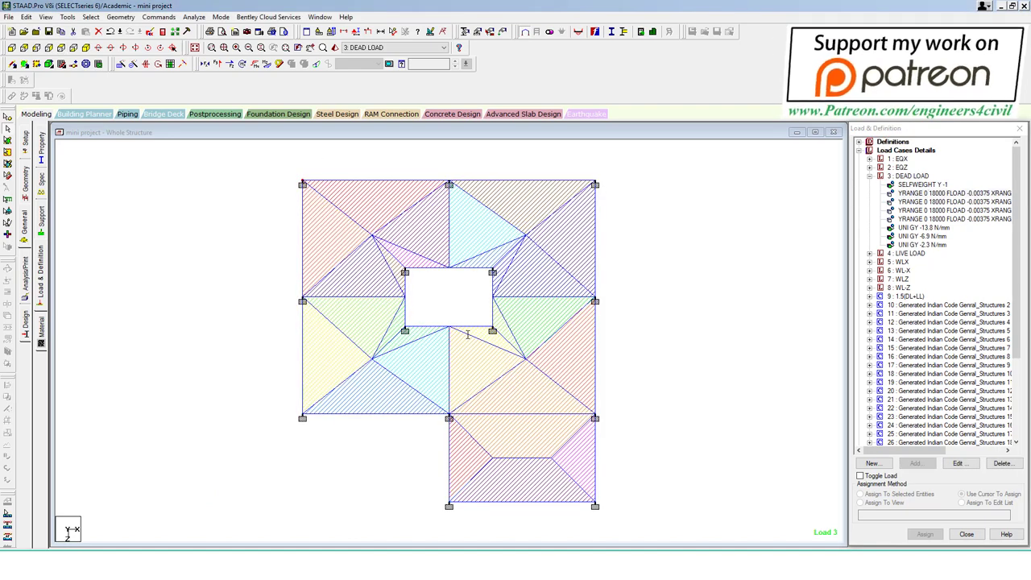
{"action": "left_click_drag", "start_coordinate": [416, 332], "coordinate": [487, 272]}
{"action": "left_click_drag", "start_coordinate": [411, 264], "coordinate": [493, 324]}
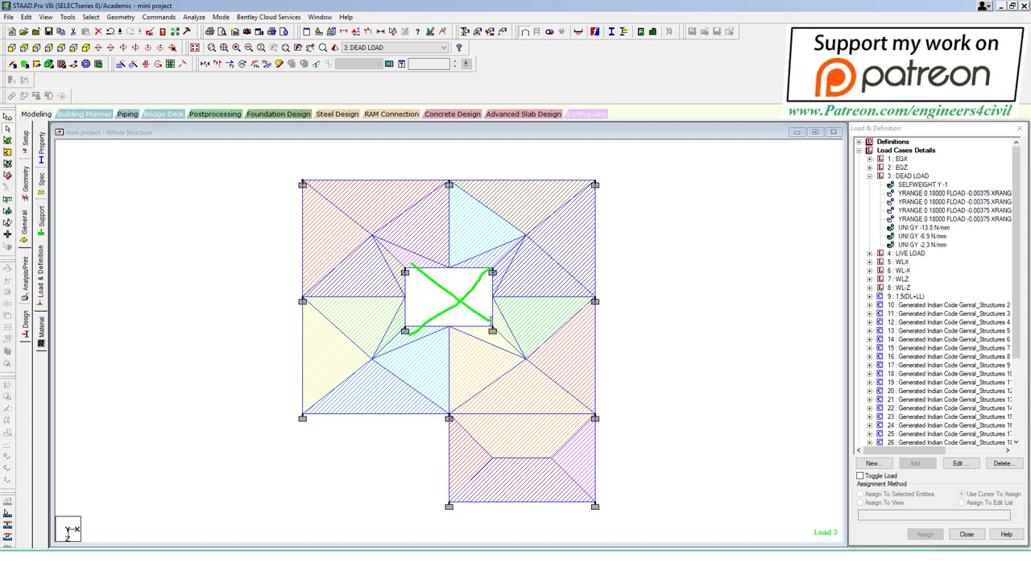
{"action": "key", "text": "Escape"}
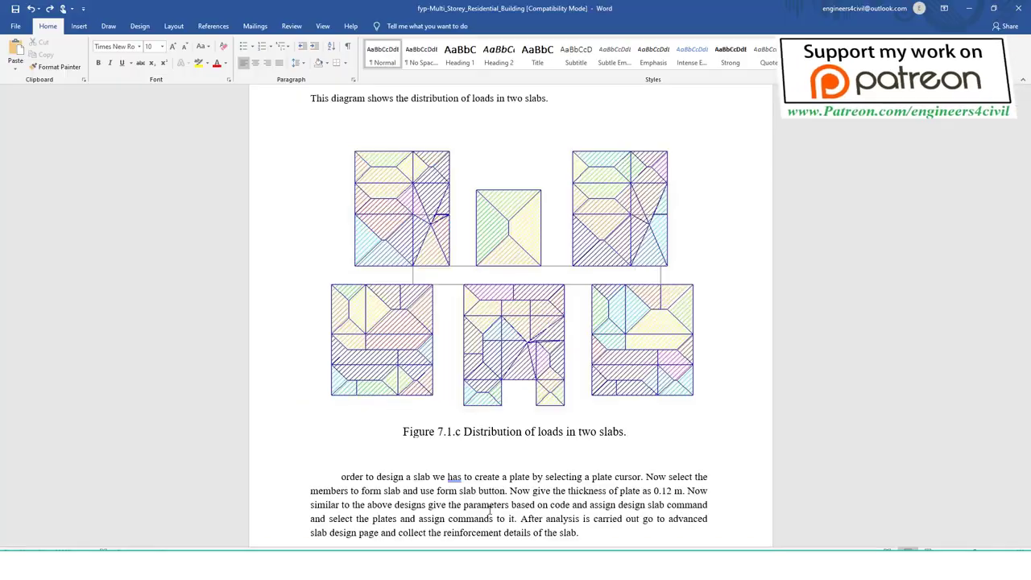
Step: Scroll past the beam-column-slab connection figure to the Chapter 8 STAAD.foundation screenshot
{"action": "scroll", "coordinate": [532, 395], "scroll_direction": "down", "scroll_amount": 2}
{"action": "scroll", "coordinate": [536, 394], "scroll_direction": "down", "scroll_amount": 5}
{"action": "scroll", "coordinate": [537, 388], "scroll_direction": "down", "scroll_amount": 5}
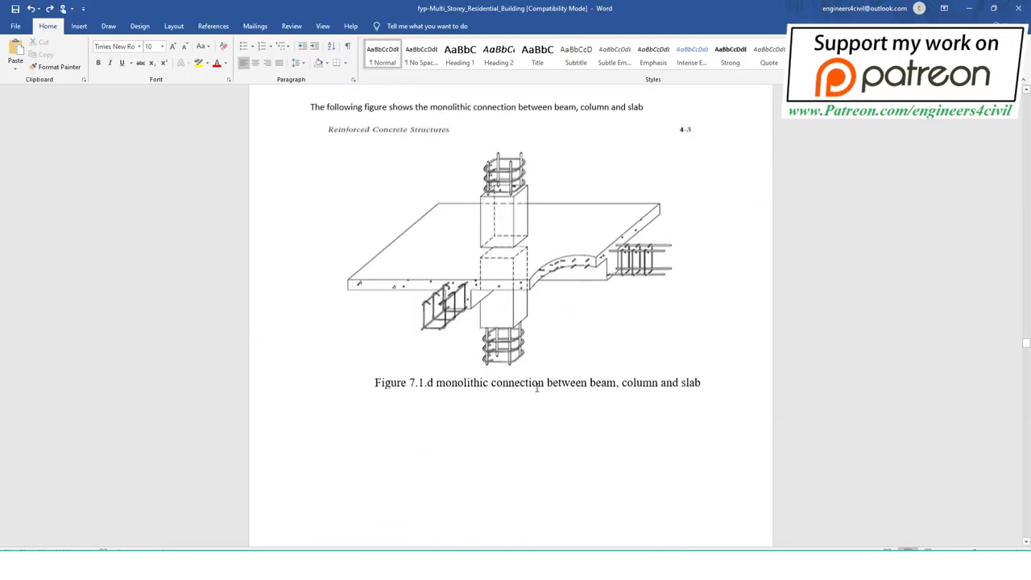
{"action": "scroll", "coordinate": [541, 386], "scroll_direction": "down", "scroll_amount": 5}
{"action": "scroll", "coordinate": [564, 322], "scroll_direction": "down", "scroll_amount": 5}
{"action": "scroll", "coordinate": [564, 324], "scroll_direction": "down", "scroll_amount": 5}
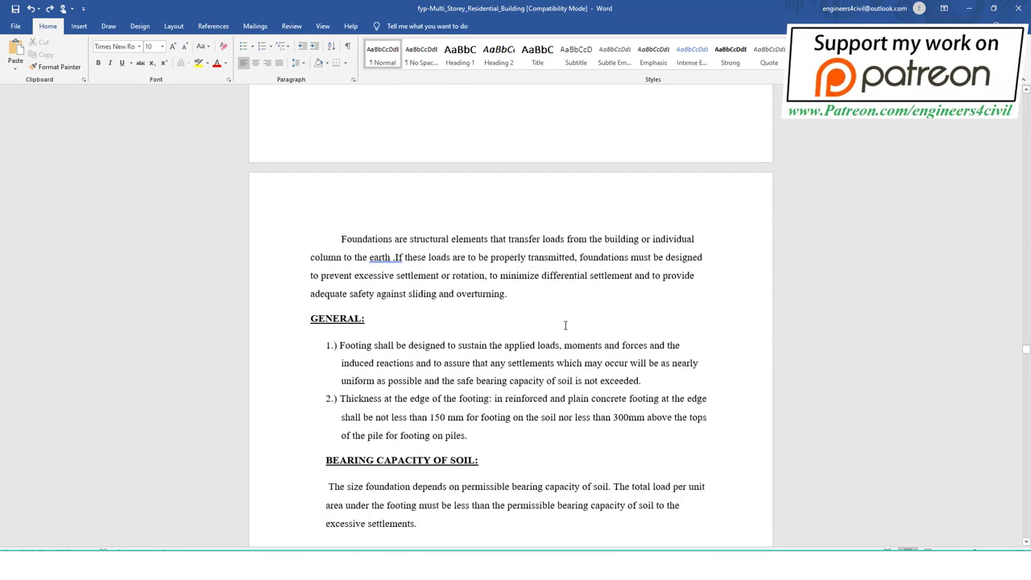
{"action": "scroll", "coordinate": [566, 325], "scroll_direction": "down", "scroll_amount": 5}
{"action": "scroll", "coordinate": [565, 325], "scroll_direction": "down", "scroll_amount": 5}
{"action": "scroll", "coordinate": [566, 326], "scroll_direction": "down", "scroll_amount": 3}
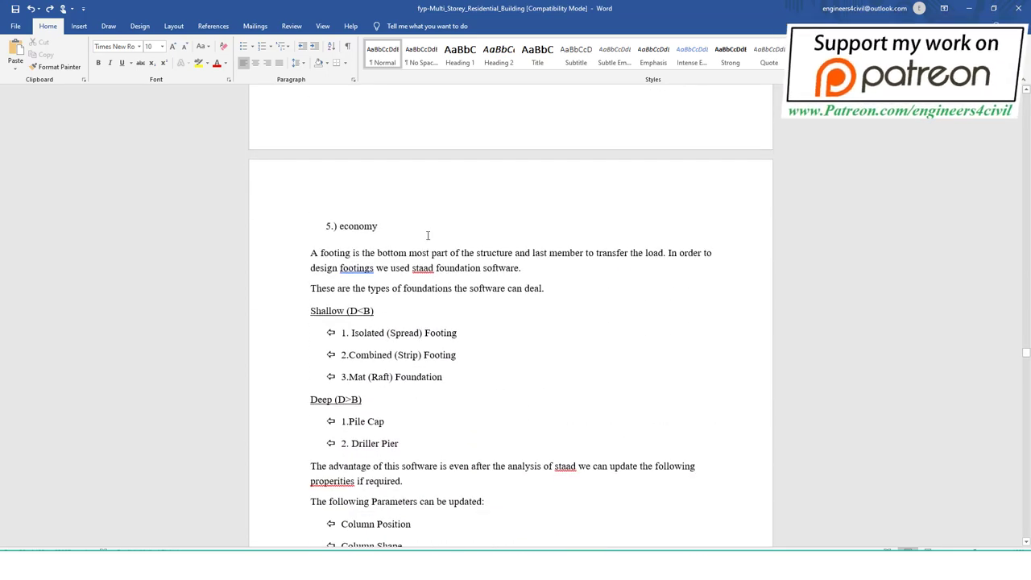
{"action": "scroll", "coordinate": [409, 371], "scroll_direction": "down", "scroll_amount": 1}
{"action": "scroll", "coordinate": [462, 398], "scroll_direction": "down", "scroll_amount": 5}
{"action": "scroll", "coordinate": [486, 266], "scroll_direction": "down", "scroll_amount": 5}
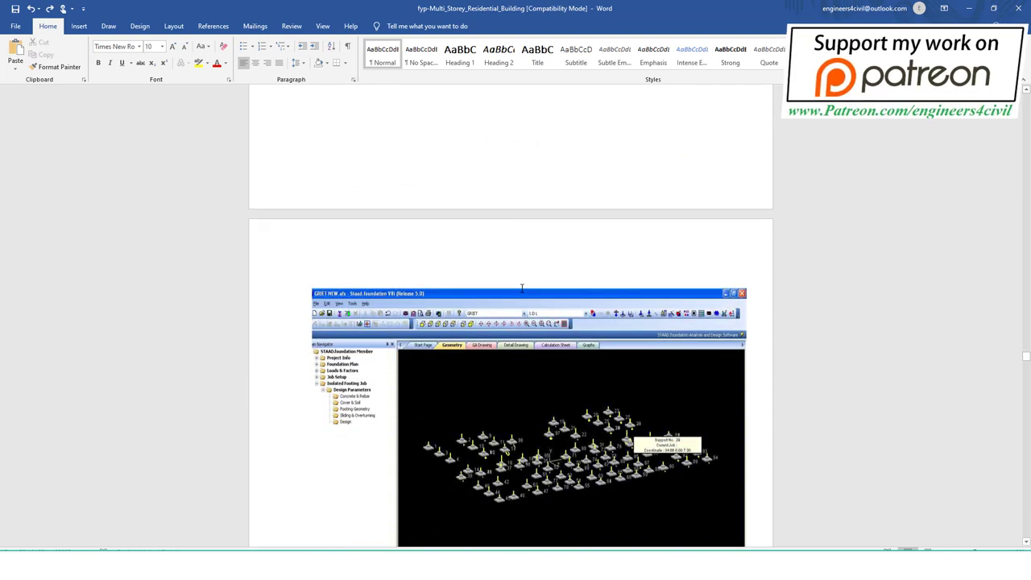
{"action": "scroll", "coordinate": [523, 285], "scroll_direction": "down", "scroll_amount": 5}
{"action": "scroll", "coordinate": [621, 301], "scroll_direction": "down", "scroll_amount": 5}
{"action": "scroll", "coordinate": [757, 303], "scroll_direction": "down", "scroll_amount": 5}
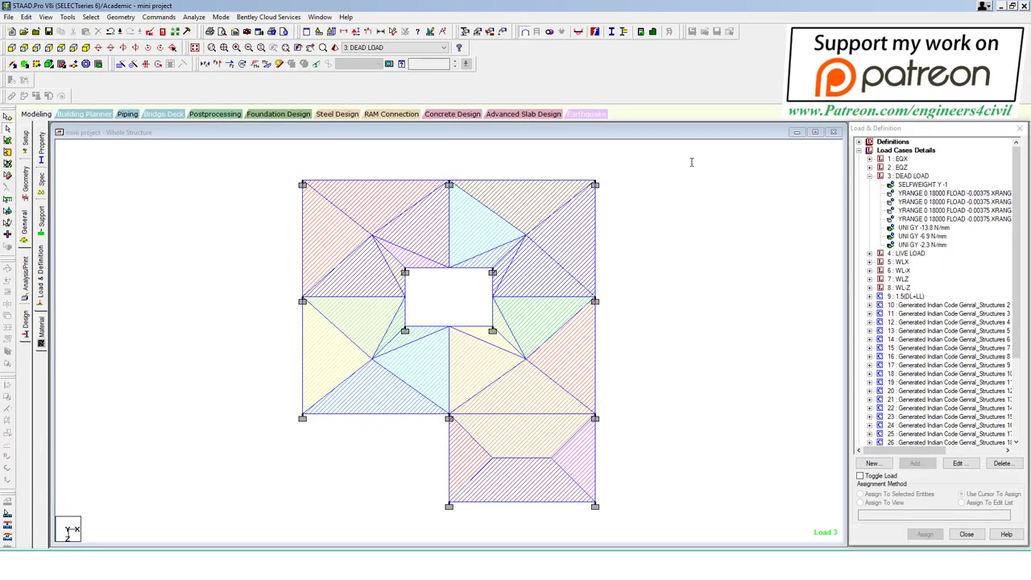
{"action": "left_click", "coordinate": [8, 17]}
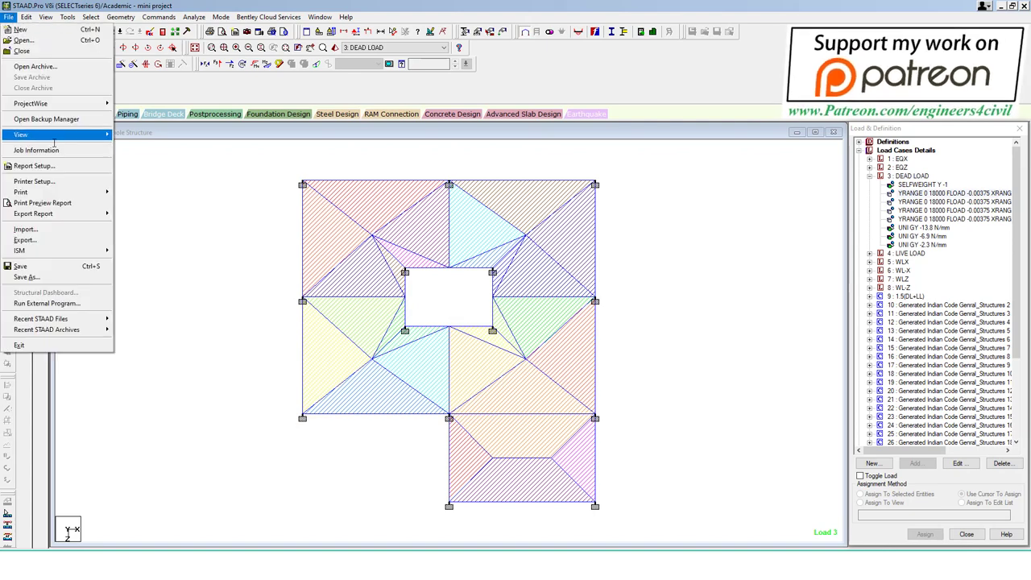
{"action": "left_click", "coordinate": [62, 279]}
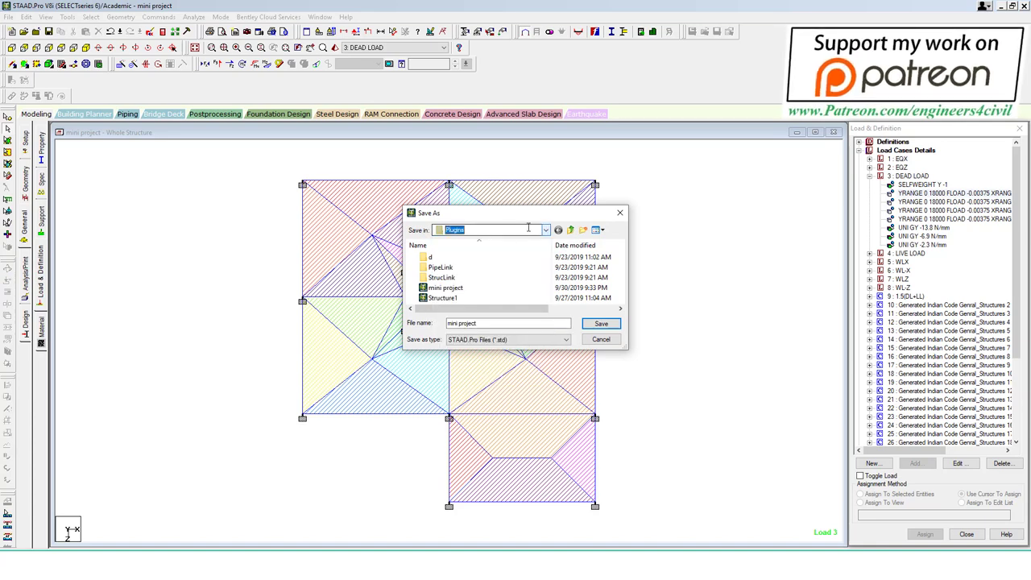
{"action": "left_click", "coordinate": [545, 231]}
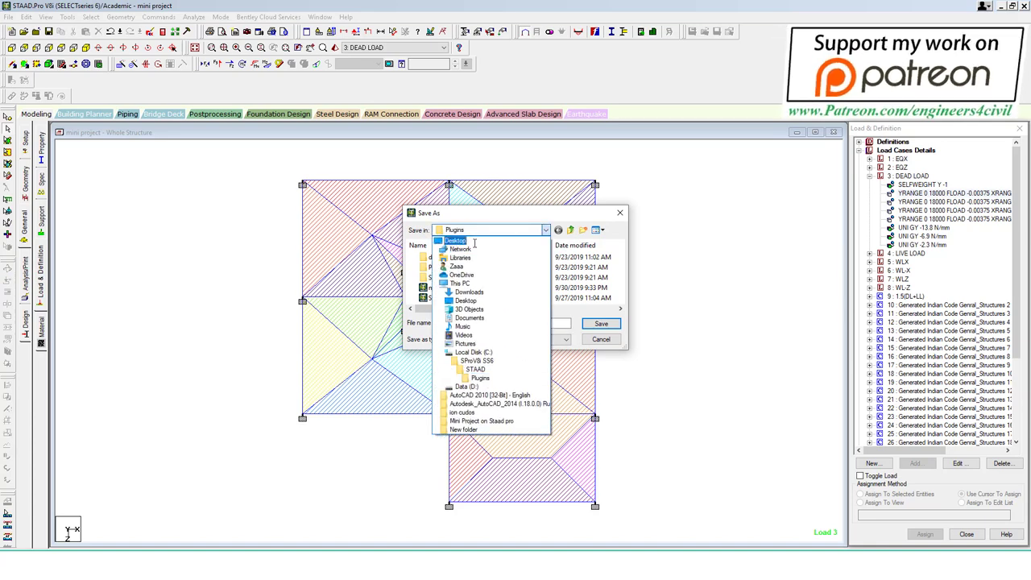
{"action": "left_click", "coordinate": [473, 242]}
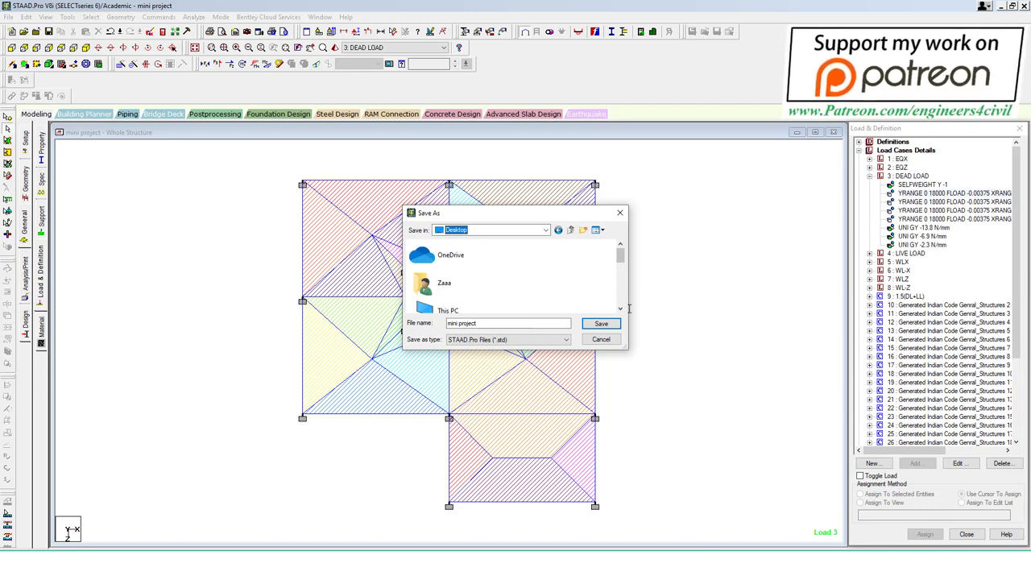
{"action": "left_click", "coordinate": [620, 308]}
{"action": "left_click", "coordinate": [620, 307]}
{"action": "left_click", "coordinate": [620, 307]}
{"action": "left_click", "coordinate": [620, 308]}
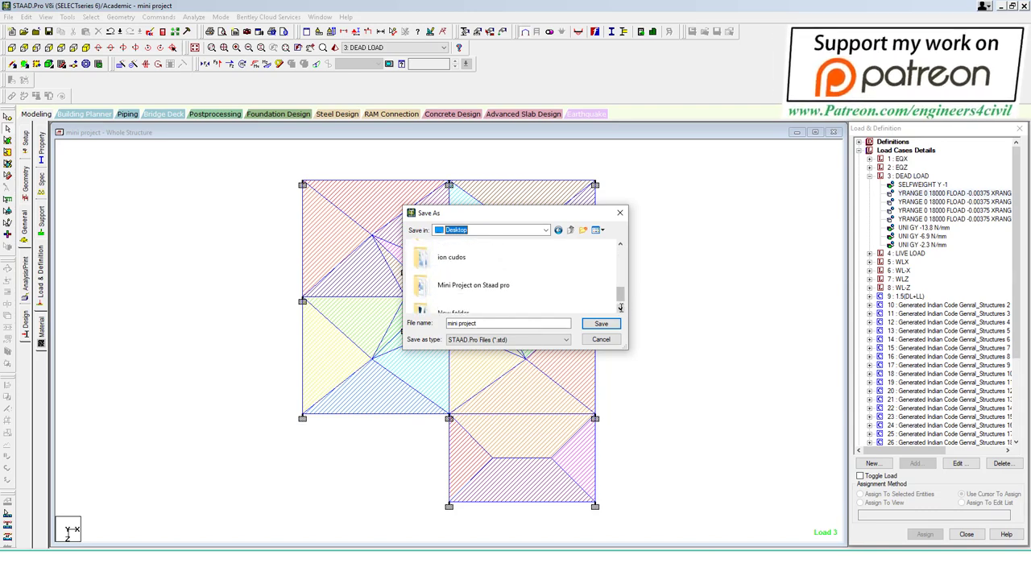
{"action": "double_click", "coordinate": [529, 284]}
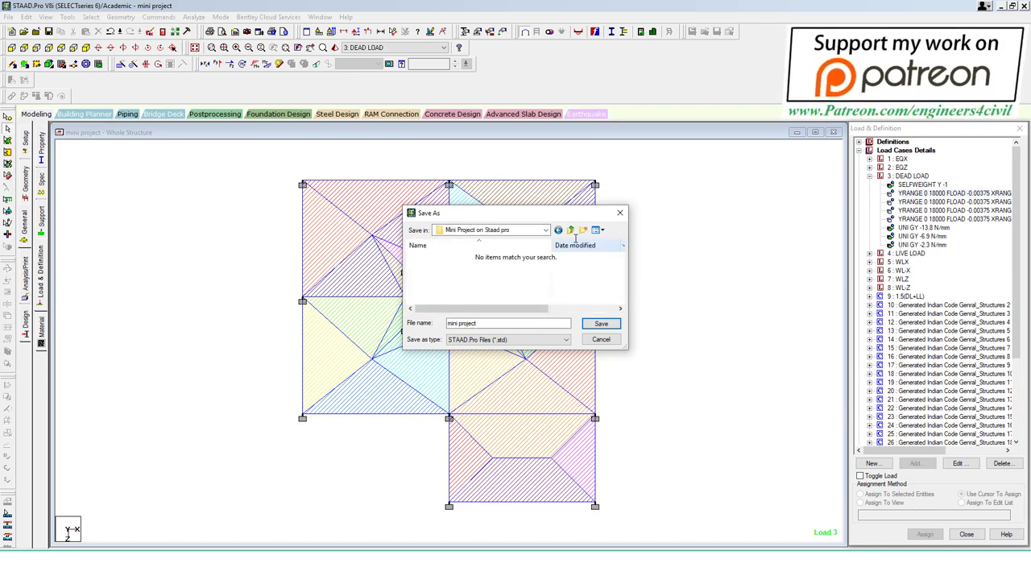
Step: Create a new folder named STR and save the mini project model inside it
{"action": "key", "text": "ctrl+shift+n"}
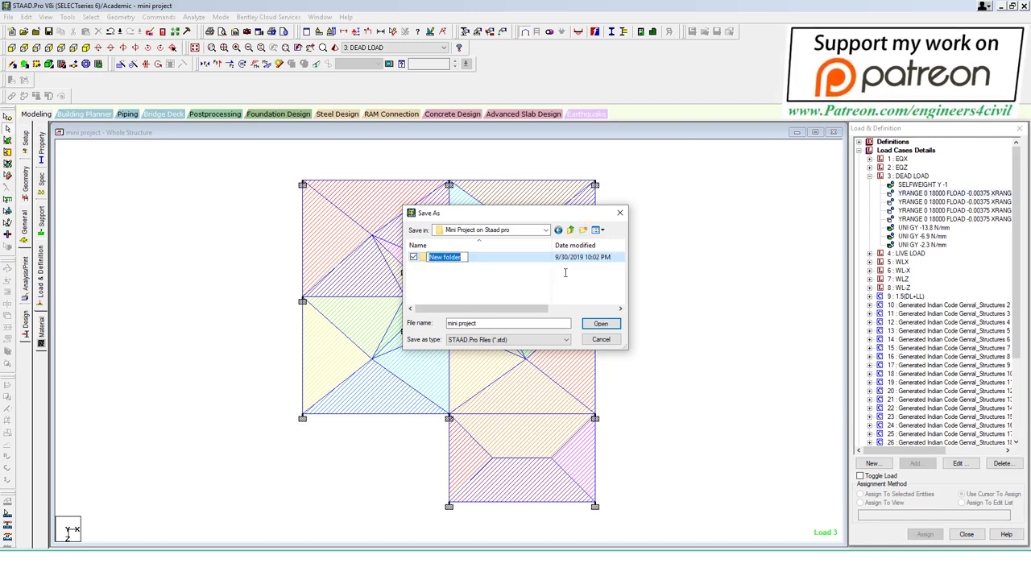
{"action": "type", "text": "STR"}
{"action": "key", "text": "Return"}
{"action": "left_click", "coordinate": [601, 323]}
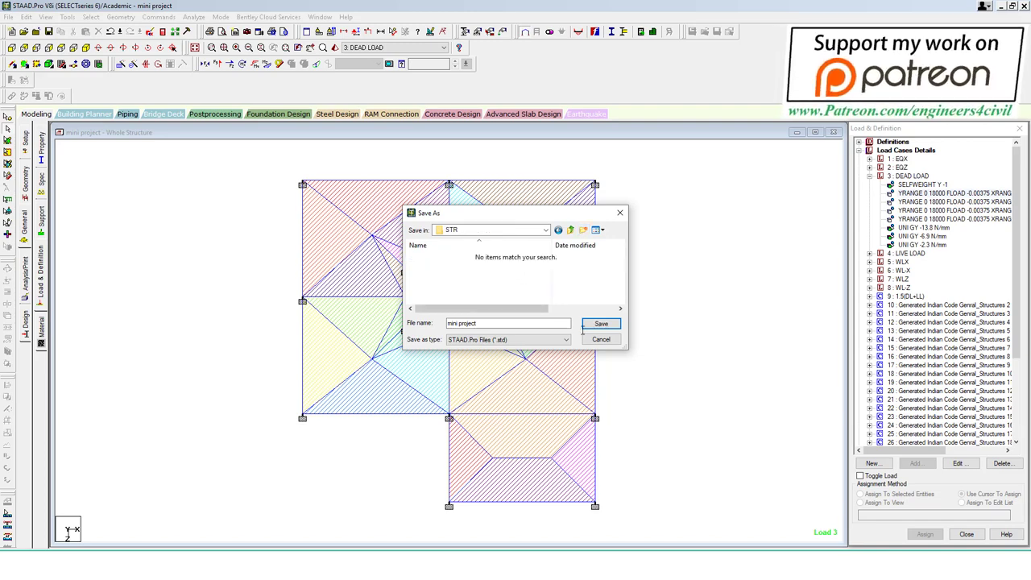
{"action": "left_click", "coordinate": [604, 323]}
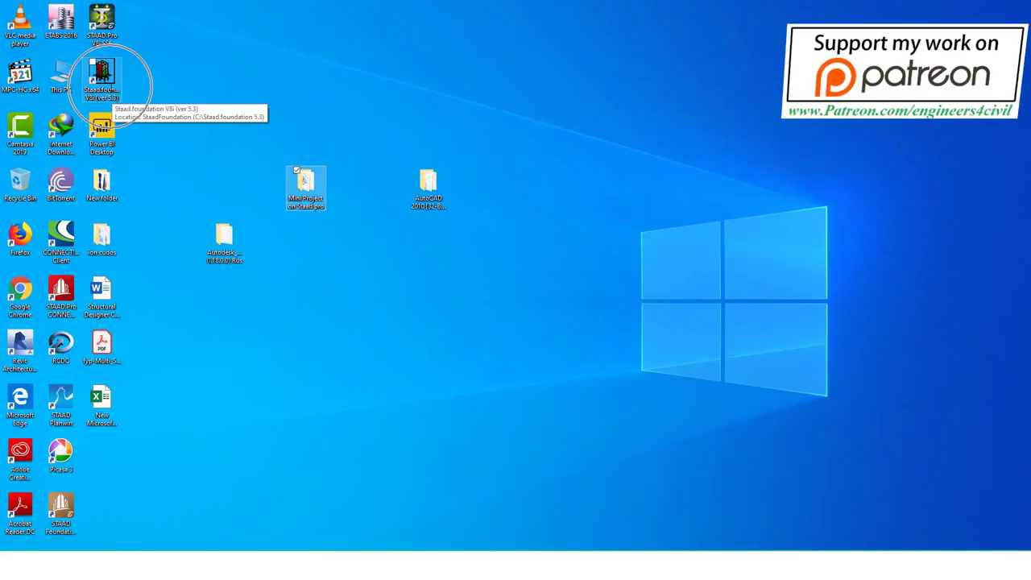
Step: Start STAAD.foundation V8i from its desktop shortcut and wait for its Start Page
{"action": "left_click", "coordinate": [102, 80]}
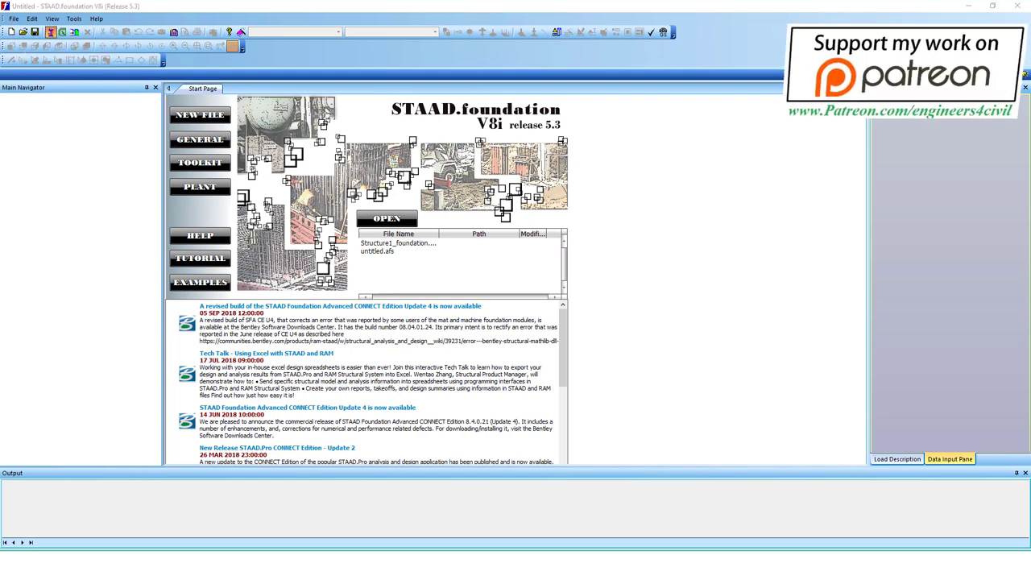
Step: Import the mini project model from Desktop > Mini Project on Staad pro > STR into STAAD.foundation
{"action": "left_click", "coordinate": [50, 32]}
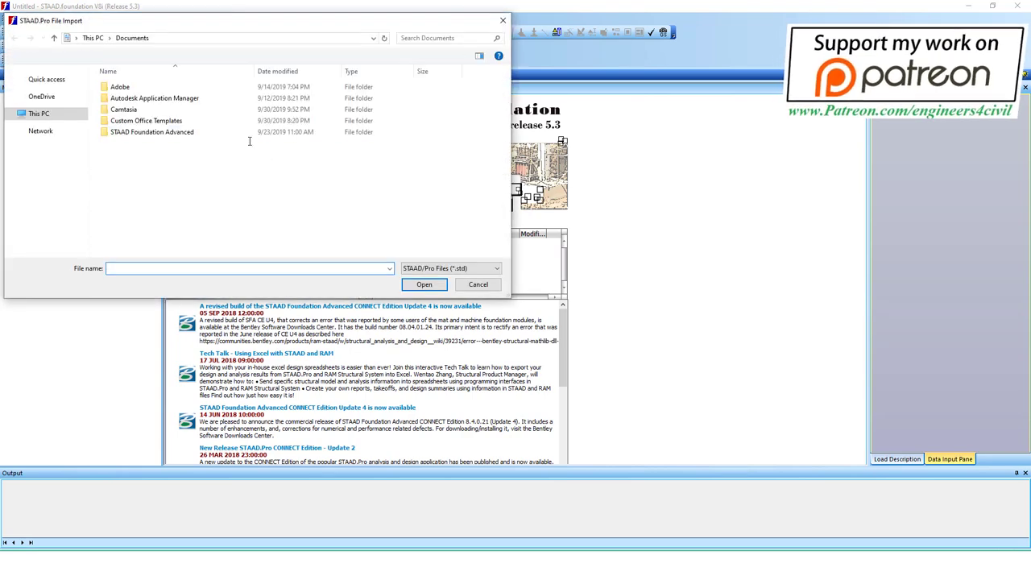
{"action": "left_click", "coordinate": [44, 139]}
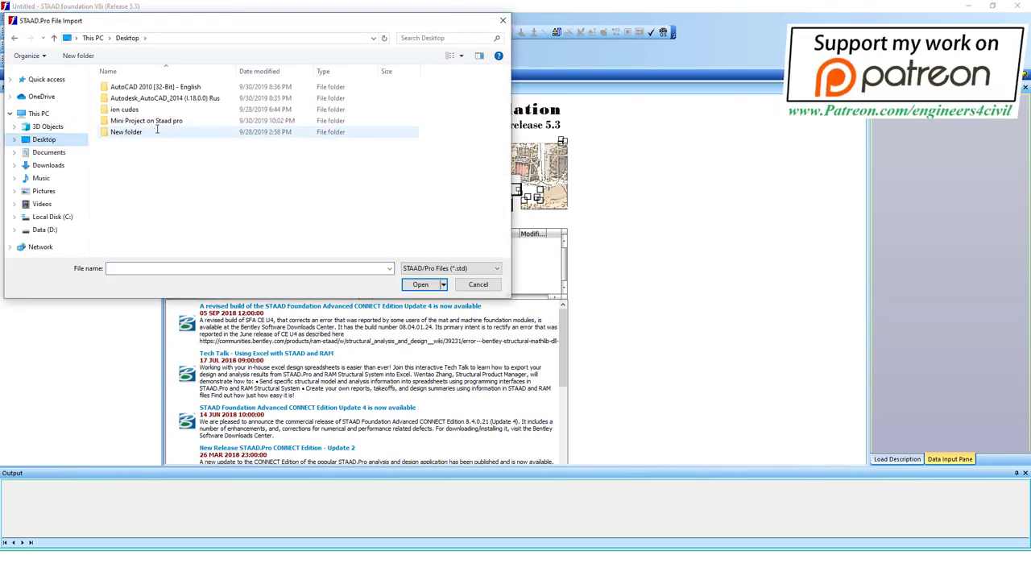
{"action": "double_click", "coordinate": [161, 121]}
{"action": "double_click", "coordinate": [129, 101]}
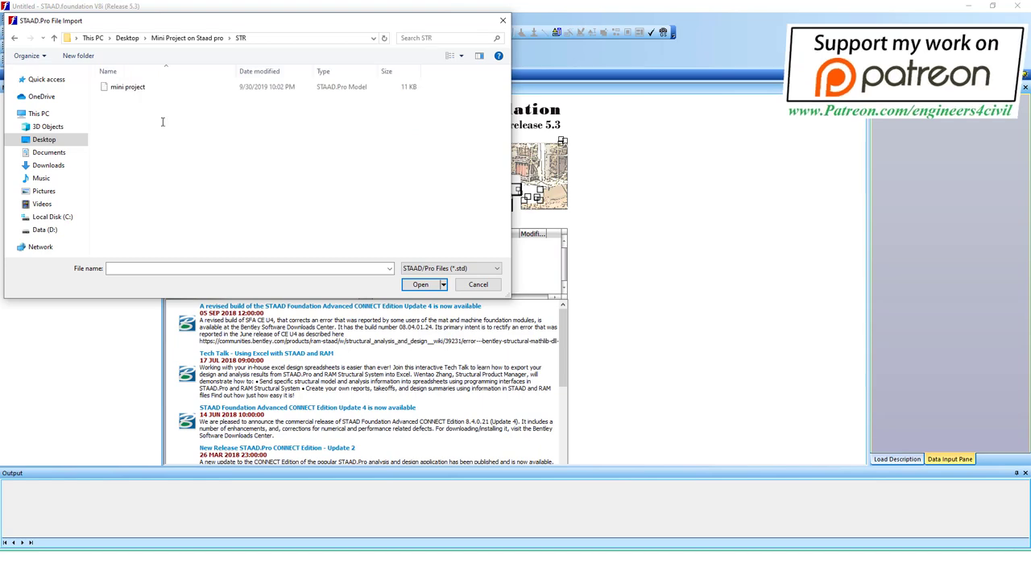
{"action": "left_click", "coordinate": [130, 86]}
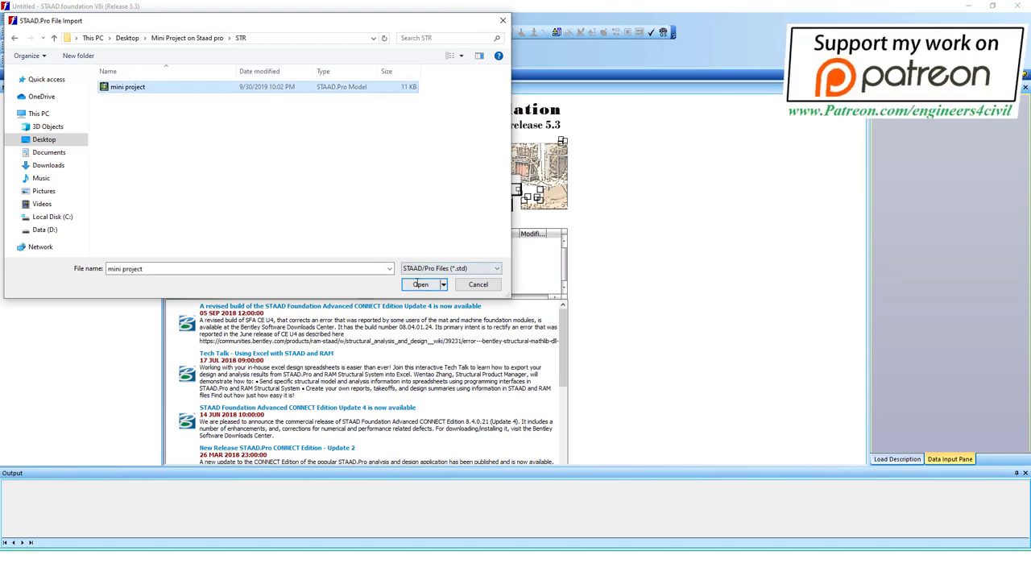
{"action": "left_click", "coordinate": [421, 285]}
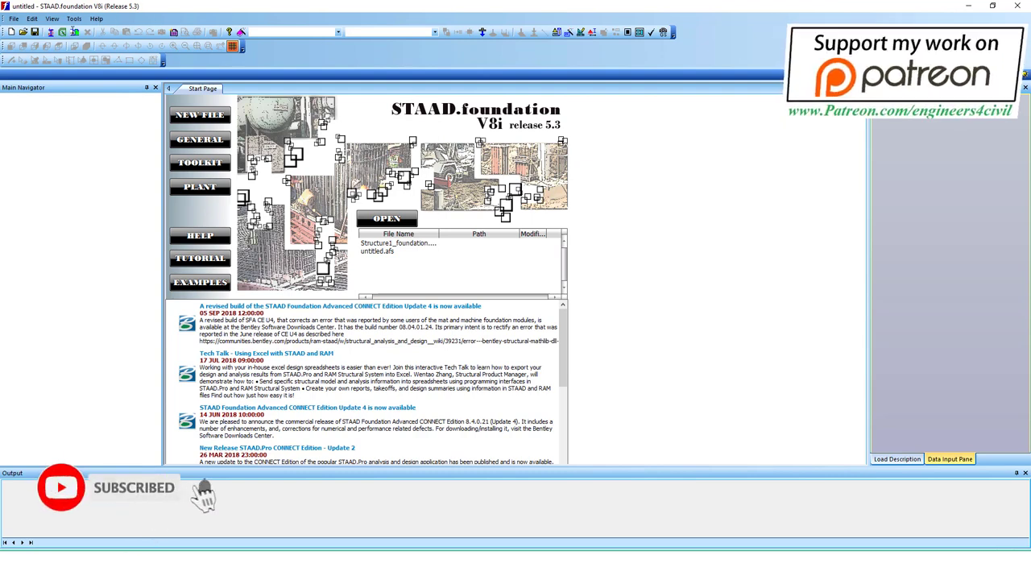
Step: Retry the import, discarding the untitled foundation file, then check the STR folder's files in File Explorer
{"action": "left_click", "coordinate": [50, 32]}
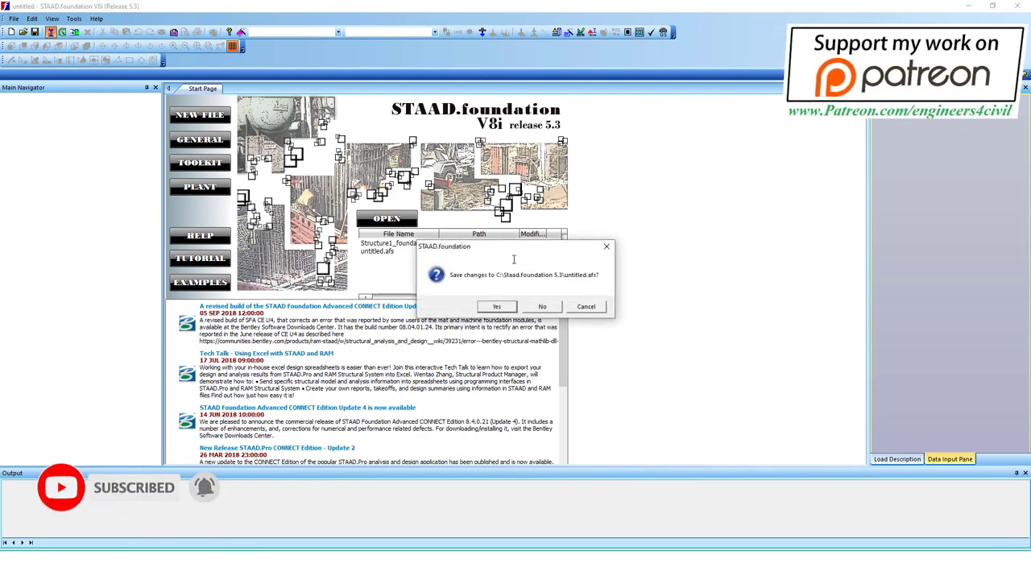
{"action": "left_click", "coordinate": [550, 308]}
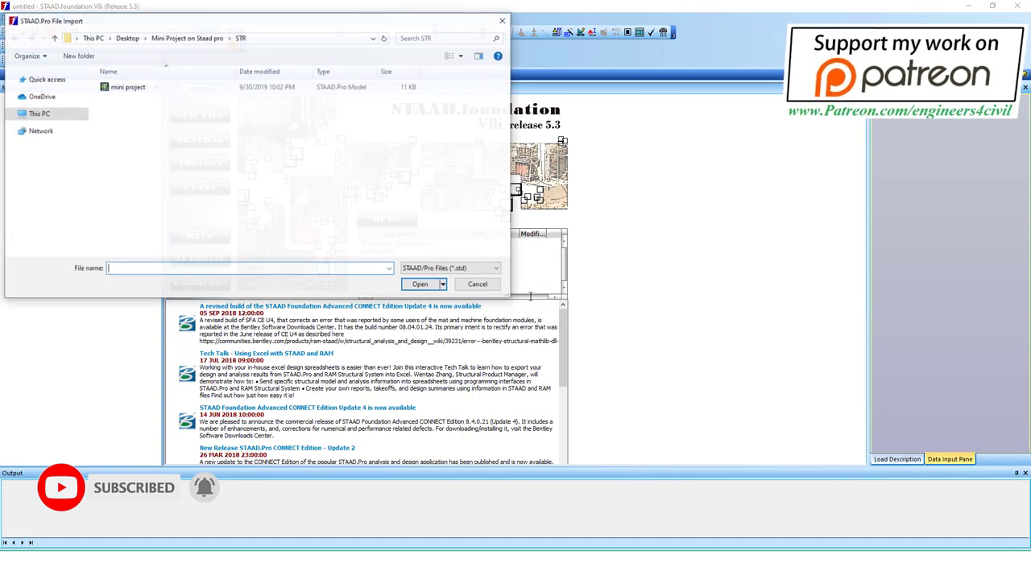
{"action": "double_click", "coordinate": [127, 86]}
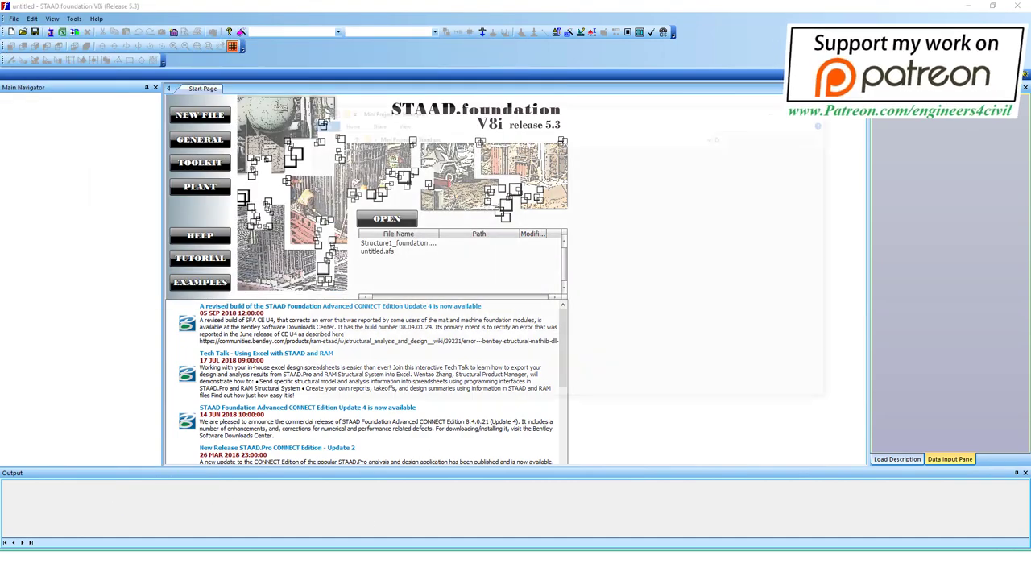
{"action": "key", "text": "alt+Tab"}
{"action": "double_click", "coordinate": [463, 71]}
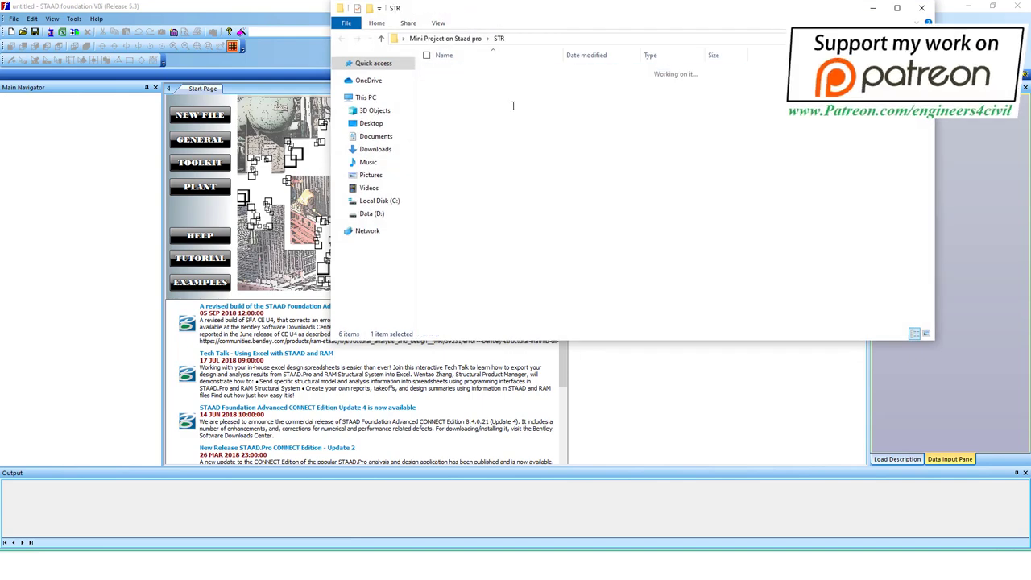
{"action": "left_click", "coordinate": [927, 8]}
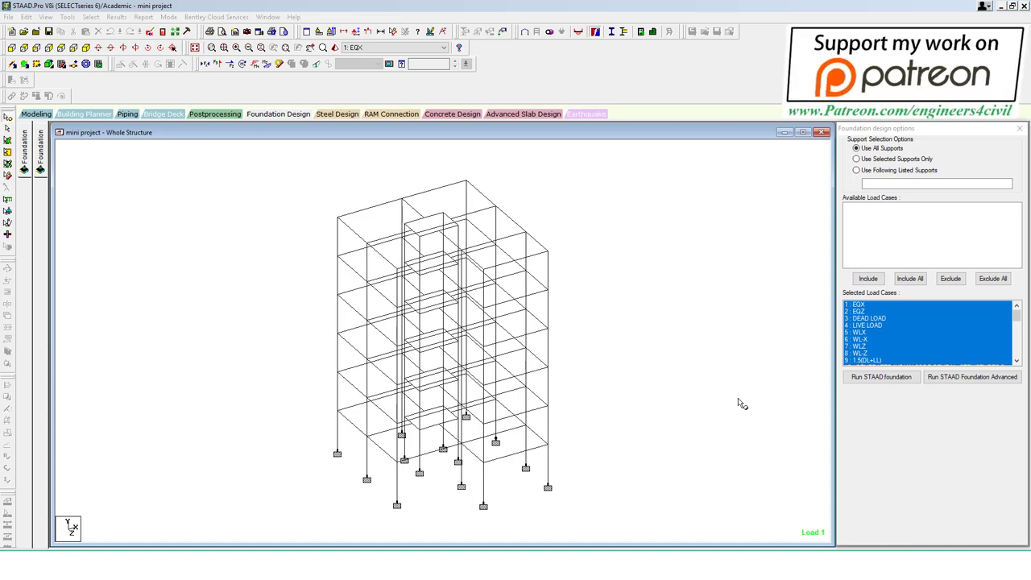
Step: In Foundation design options, include all supports and load cases and run STAAD.foundation
{"action": "left_click", "coordinate": [36, 113]}
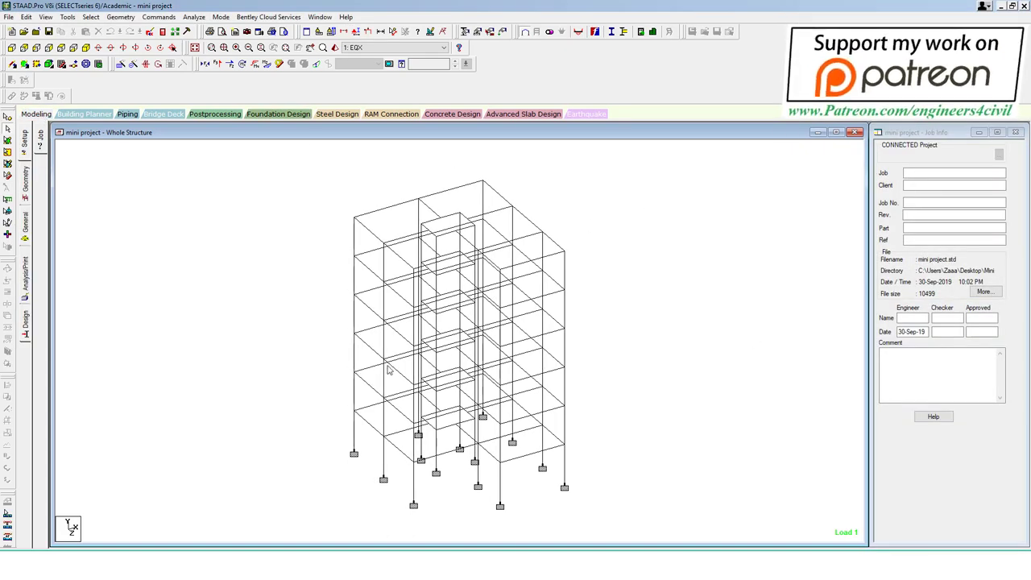
{"action": "left_click", "coordinate": [595, 32]}
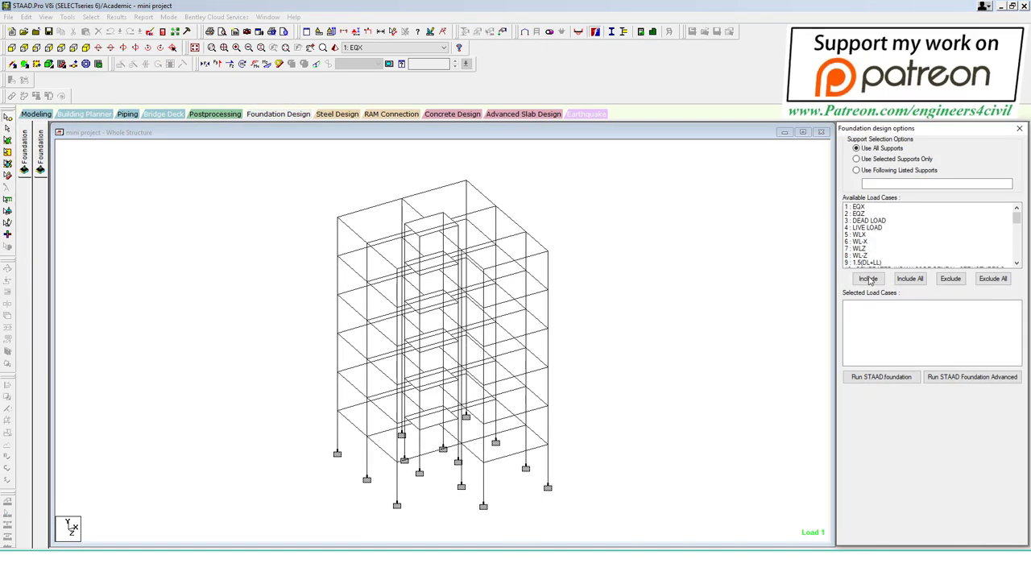
{"action": "left_click", "coordinate": [911, 281]}
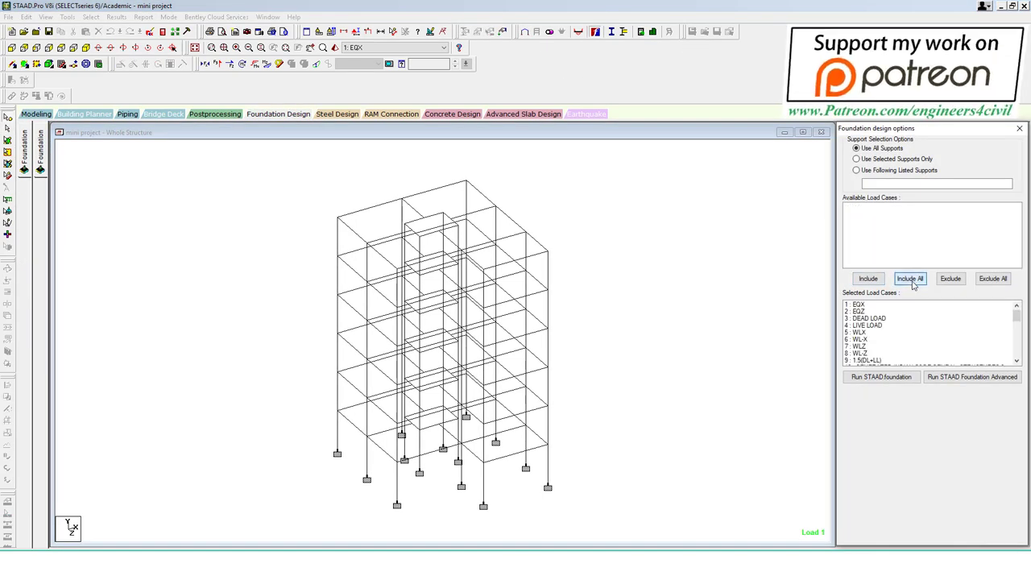
{"action": "left_click", "coordinate": [880, 379]}
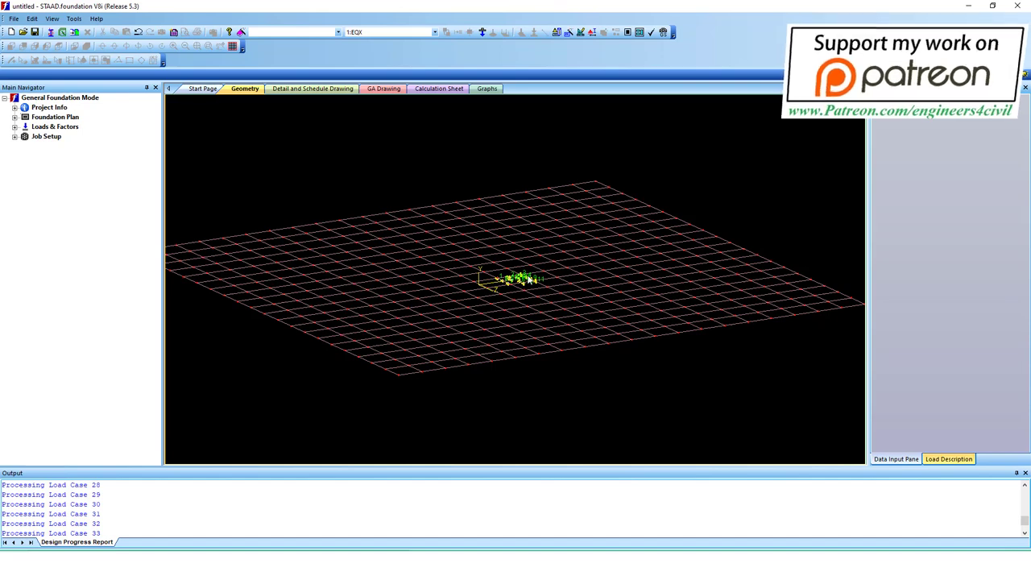
Step: Zoom in on the column supports and expand the Job Setup options
{"action": "scroll", "coordinate": [529, 280], "scroll_direction": "up", "scroll_amount": 2}
{"action": "scroll", "coordinate": [539, 284], "scroll_direction": "up", "scroll_amount": 2}
{"action": "scroll", "coordinate": [515, 274], "scroll_direction": "up", "scroll_amount": 2}
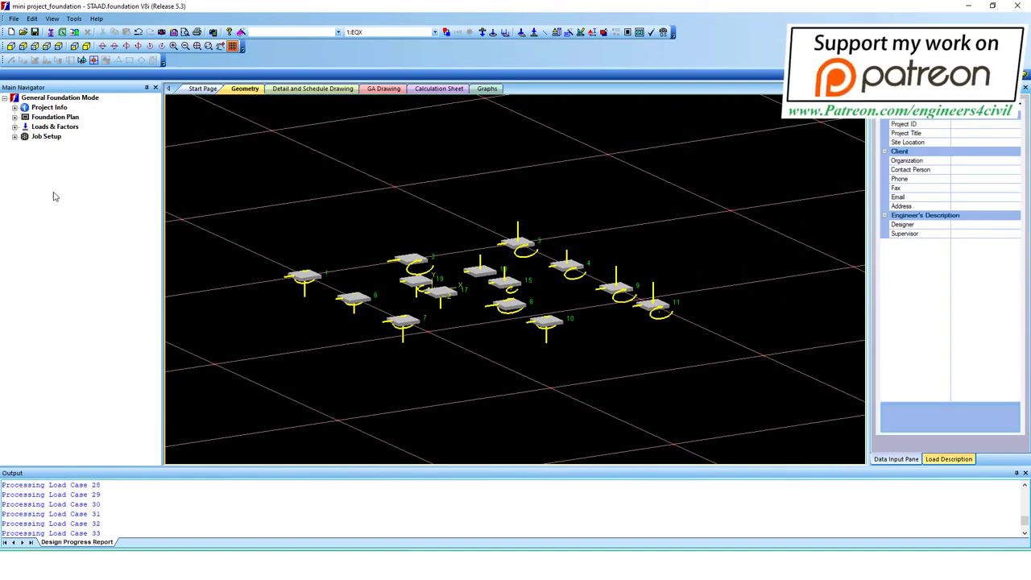
{"action": "left_click", "coordinate": [14, 136]}
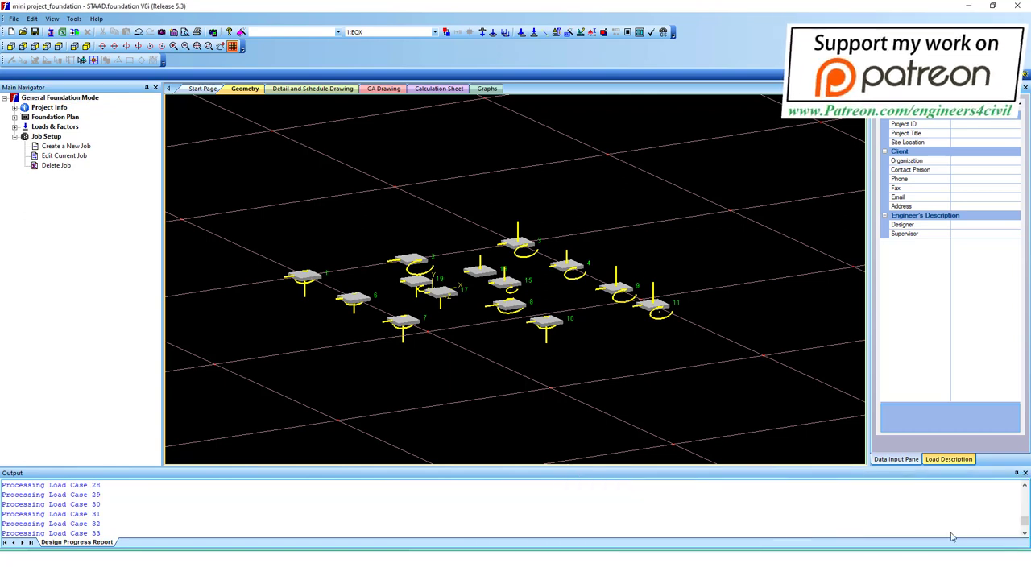
Step: Enter 'footing' as the Project ID and rerun the transfer to STAAD.foundation from STAAD.Pro
{"action": "left_click", "coordinate": [964, 125]}
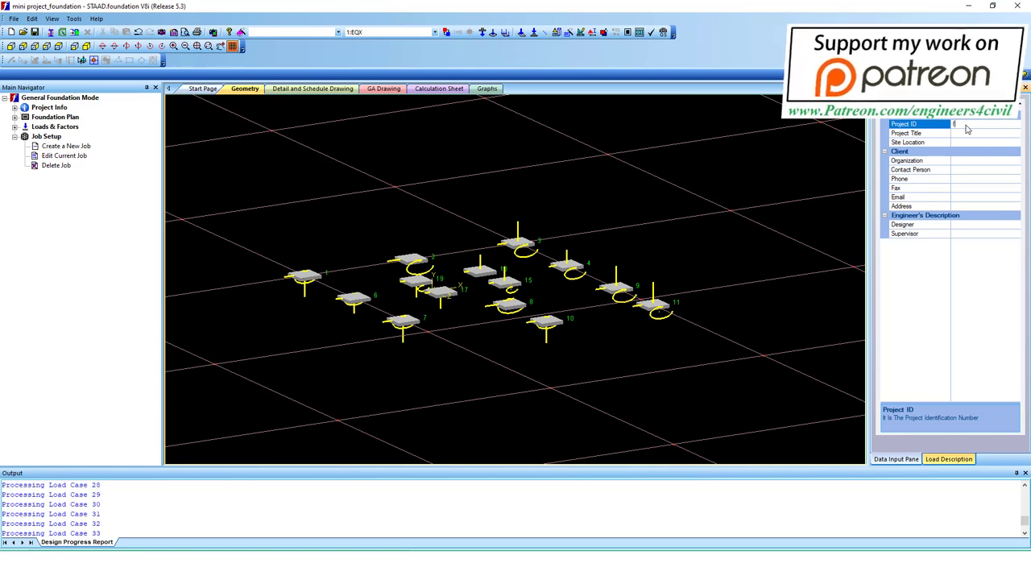
{"action": "type", "text": "footing"}
{"action": "left_click", "coordinate": [999, 133]}
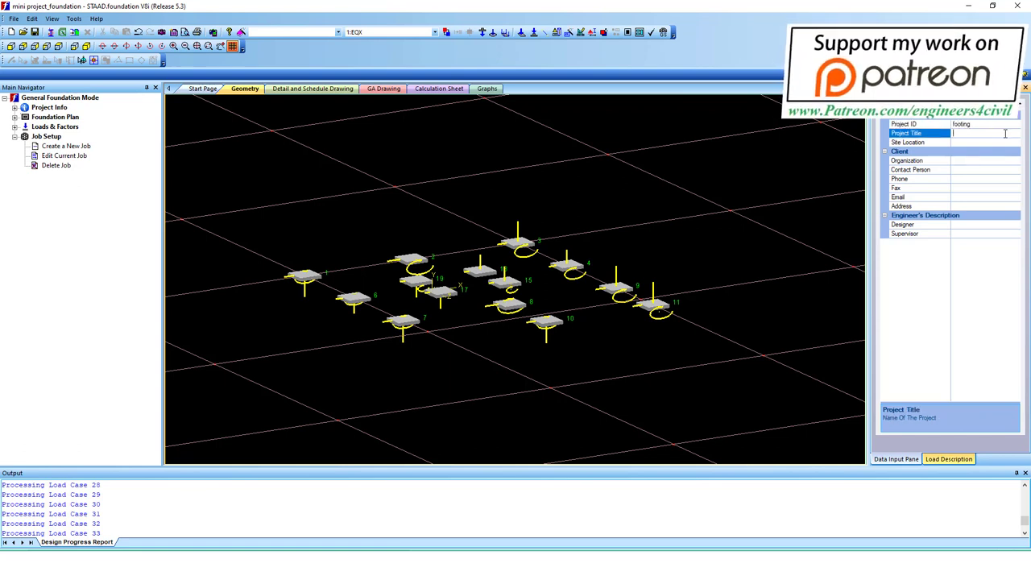
{"action": "left_click", "coordinate": [1002, 141]}
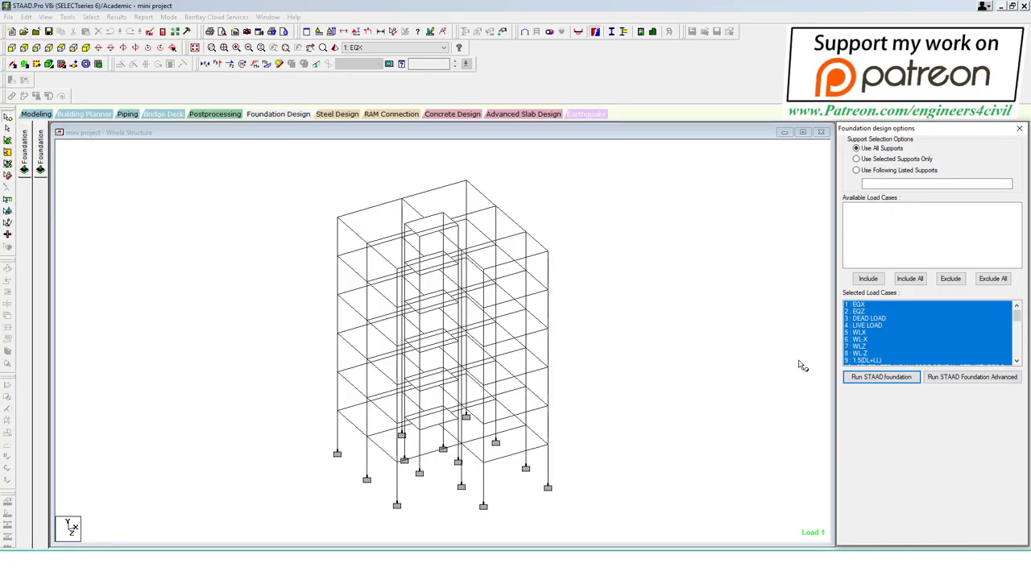
{"action": "left_click", "coordinate": [895, 379]}
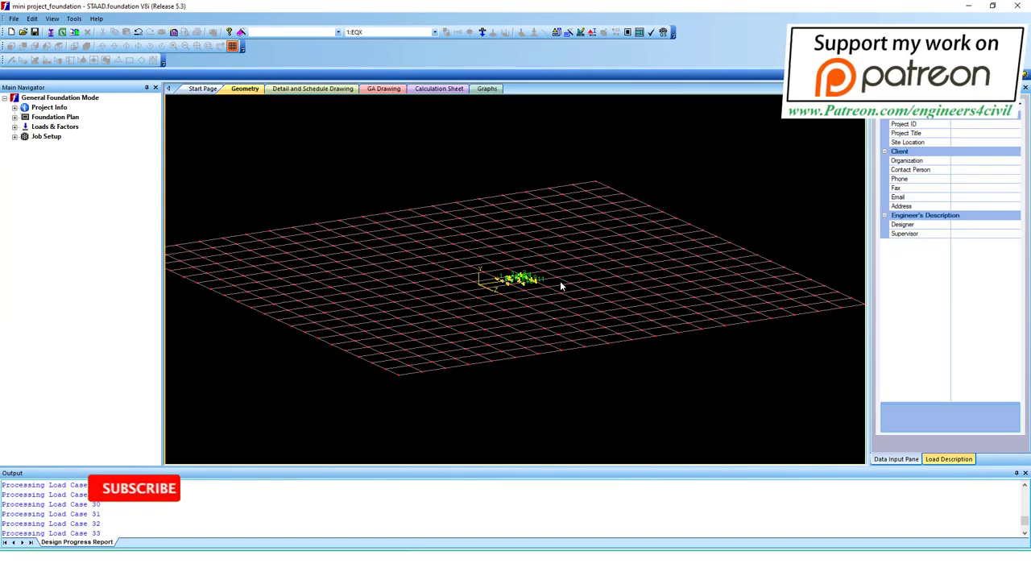
{"action": "left_click", "coordinate": [50, 535]}
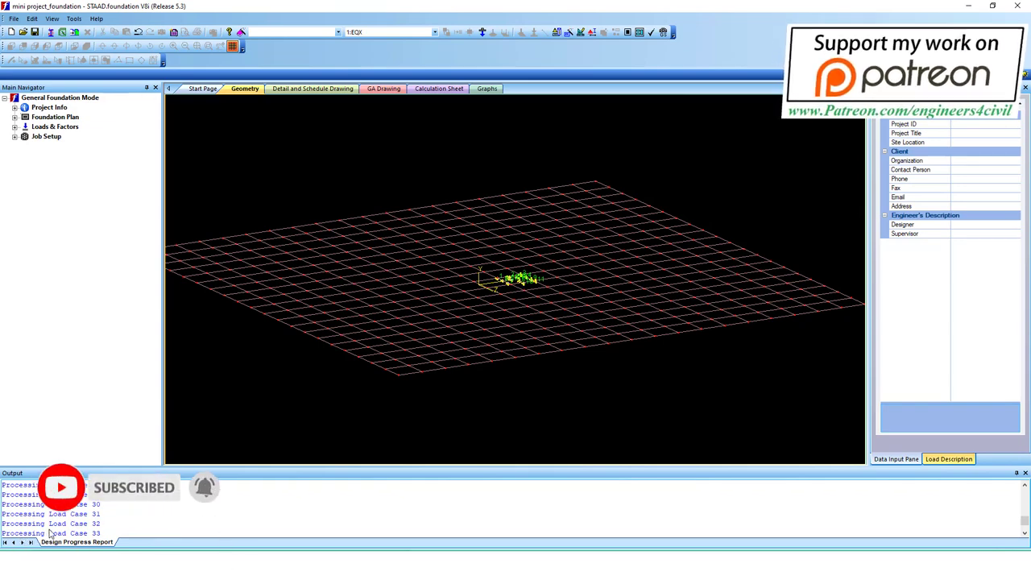
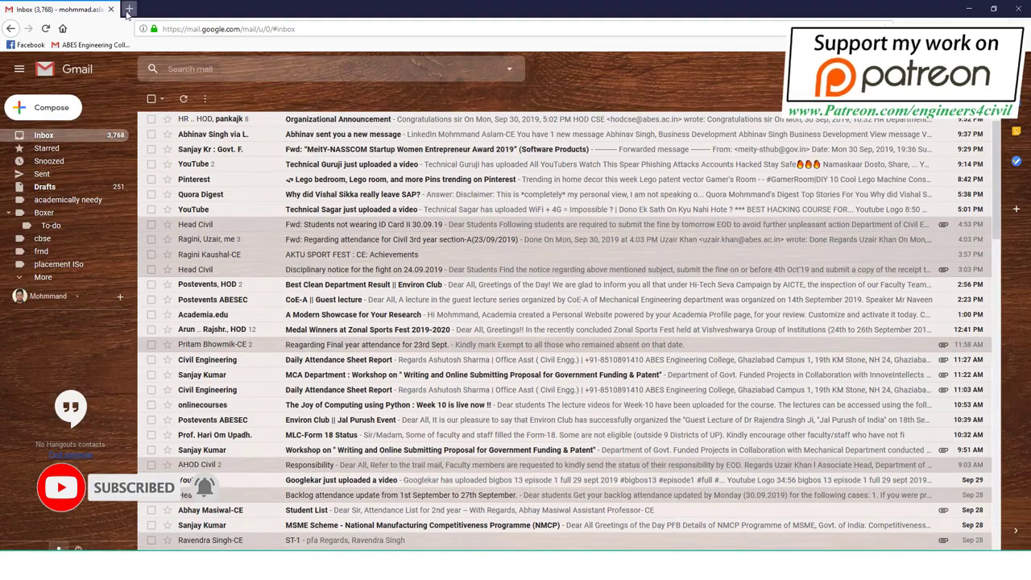
Step: Load engineers4civil.com in a new Firefox tab and scroll down its homepage
{"action": "left_click", "coordinate": [127, 10]}
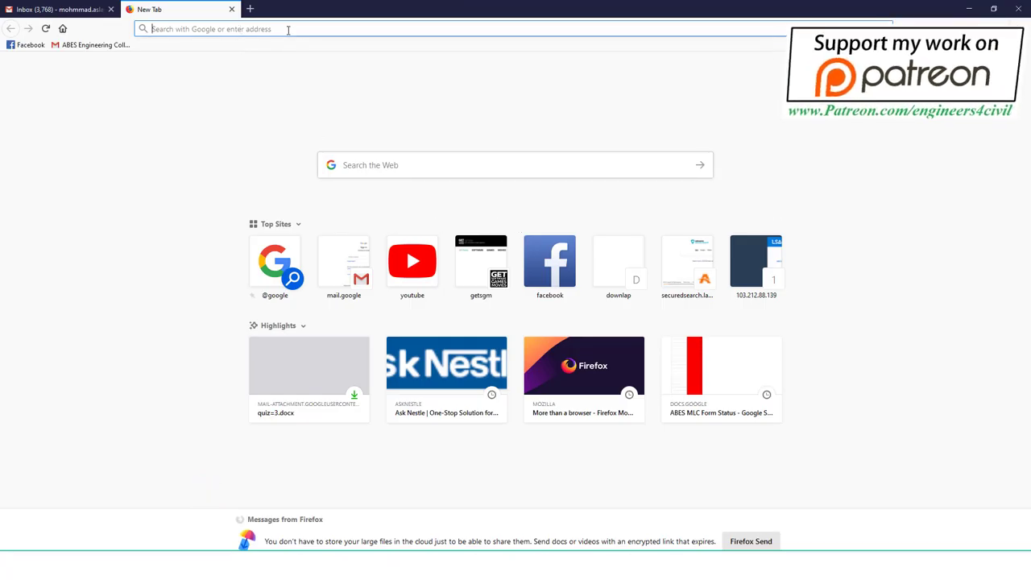
{"action": "type", "text": "en"}
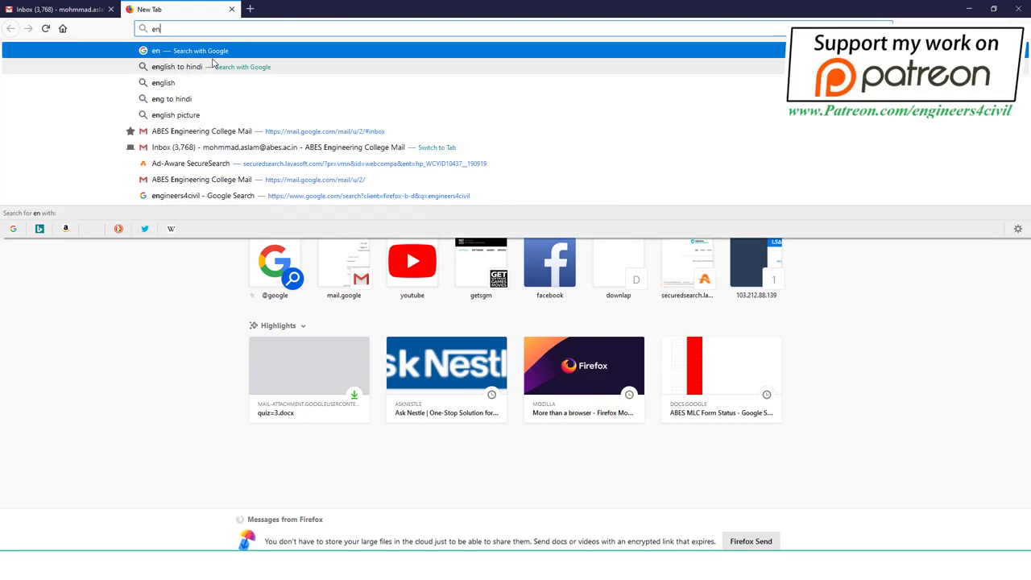
{"action": "type", "text": "g"}
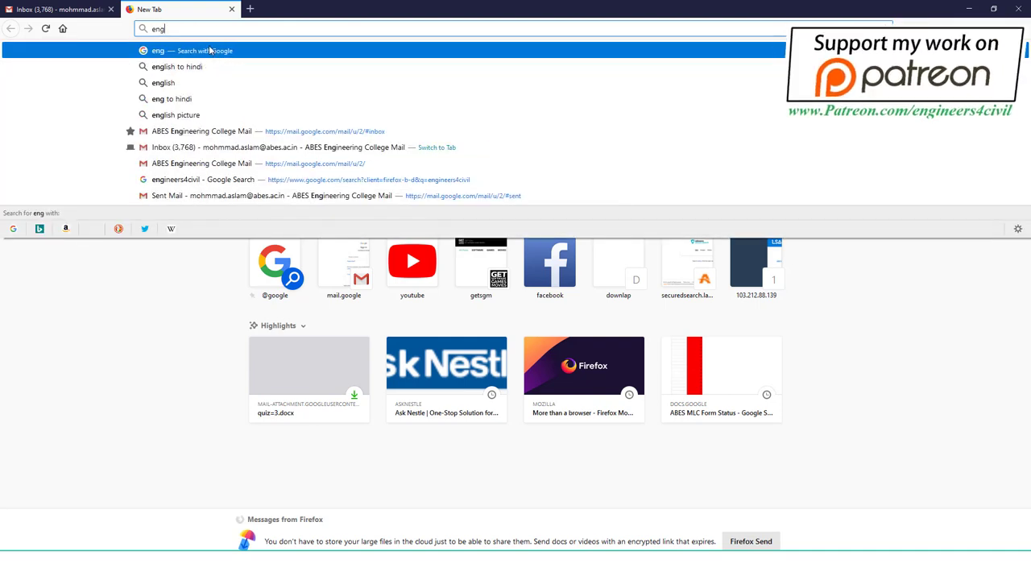
{"action": "type", "text": "ineers4"}
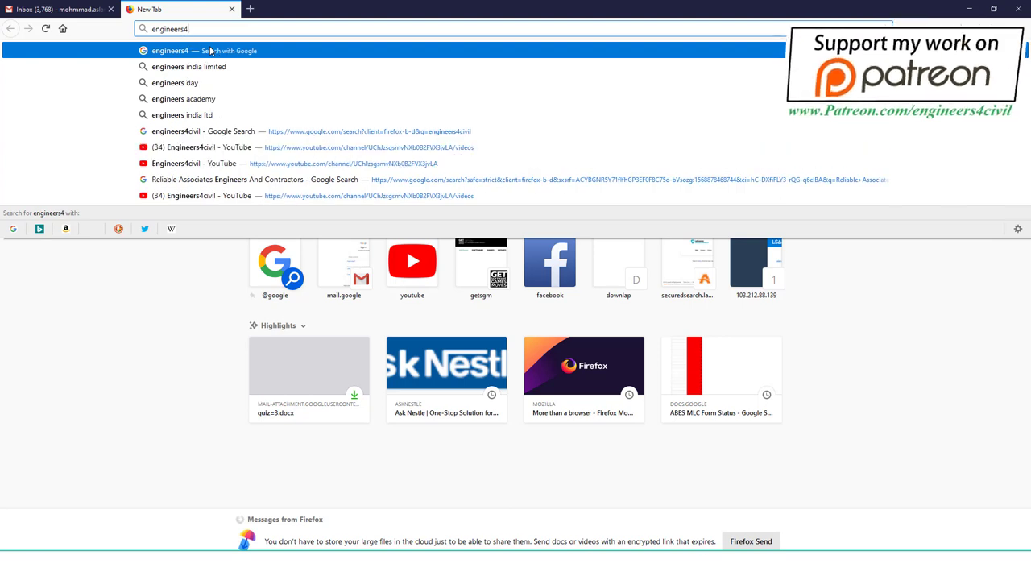
{"action": "type", "text": "civil."}
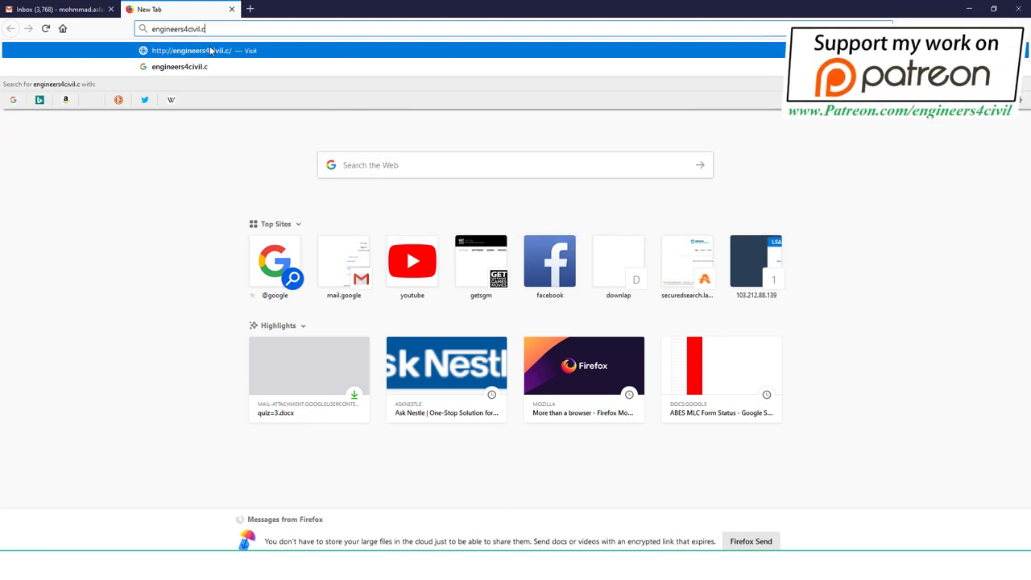
{"action": "type", "text": "com"}
{"action": "key", "text": "Return"}
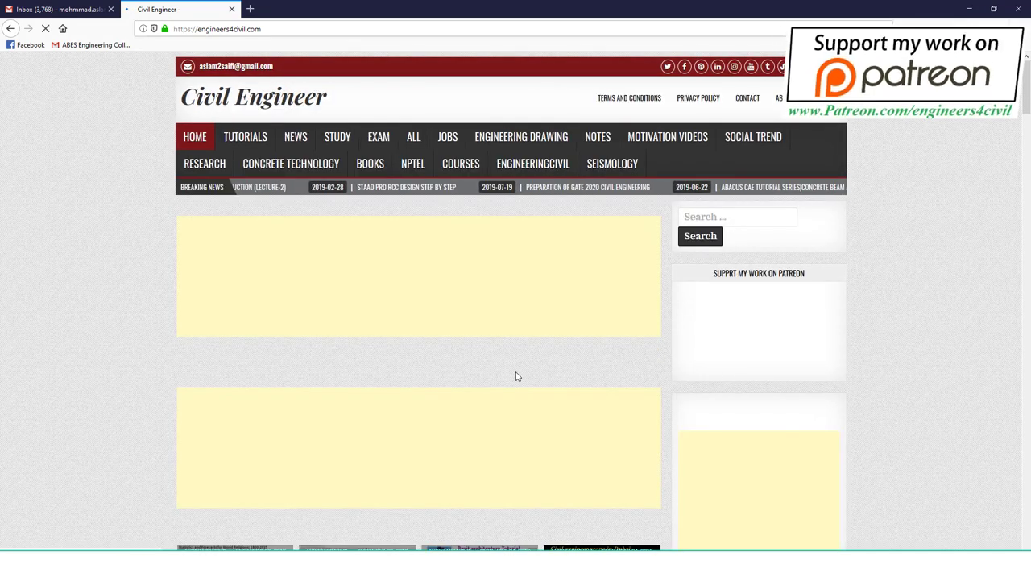
{"action": "scroll", "coordinate": [518, 375], "scroll_direction": "down", "scroll_amount": 2}
{"action": "scroll", "coordinate": [578, 424], "scroll_direction": "down", "scroll_amount": 3}
{"action": "scroll", "coordinate": [577, 424], "scroll_direction": "down", "scroll_amount": 3}
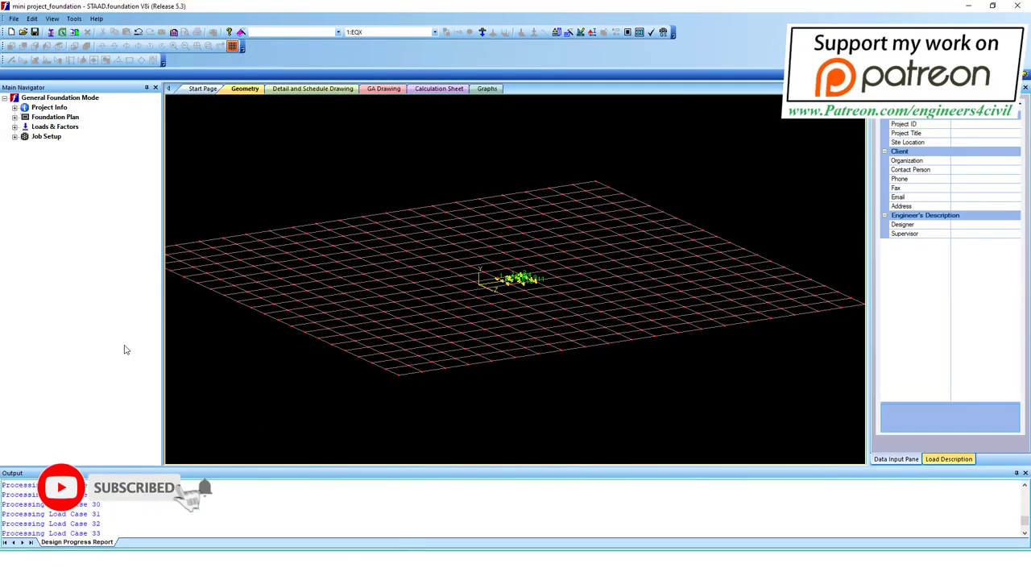
Step: Show the footings in top plan view, mark up footing groups freehand, then clear the marks
{"action": "middle_click_drag", "start_coordinate": [599, 317], "coordinate": [539, 292]}
{"action": "scroll", "coordinate": [363, 239], "scroll_direction": "up", "scroll_amount": 2}
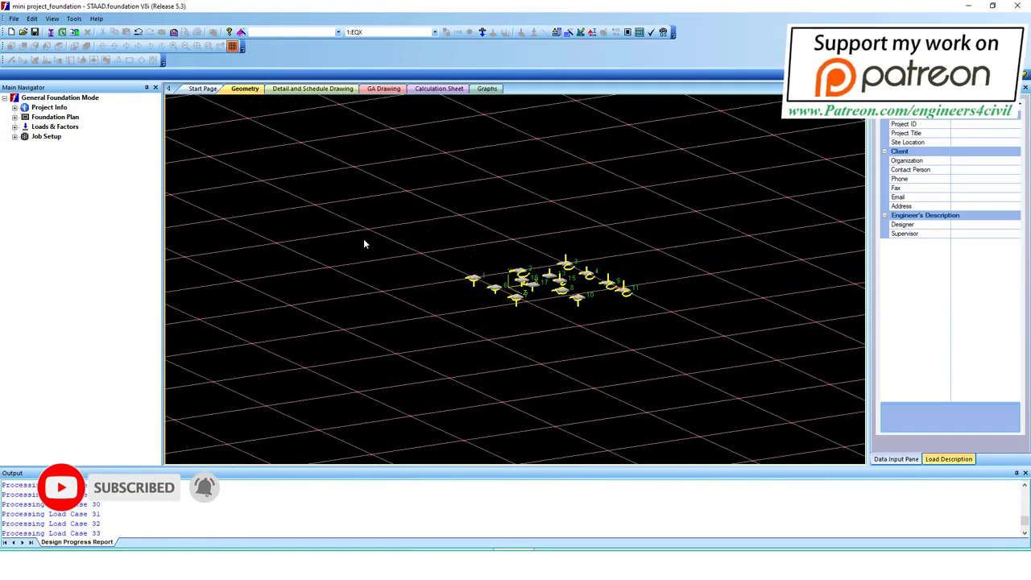
{"action": "scroll", "coordinate": [581, 267], "scroll_direction": "up", "scroll_amount": 2}
{"action": "scroll", "coordinate": [523, 306], "scroll_direction": "up", "scroll_amount": 2}
{"action": "scroll", "coordinate": [502, 314], "scroll_direction": "up", "scroll_amount": 2}
{"action": "scroll", "coordinate": [501, 312], "scroll_direction": "up", "scroll_amount": 1}
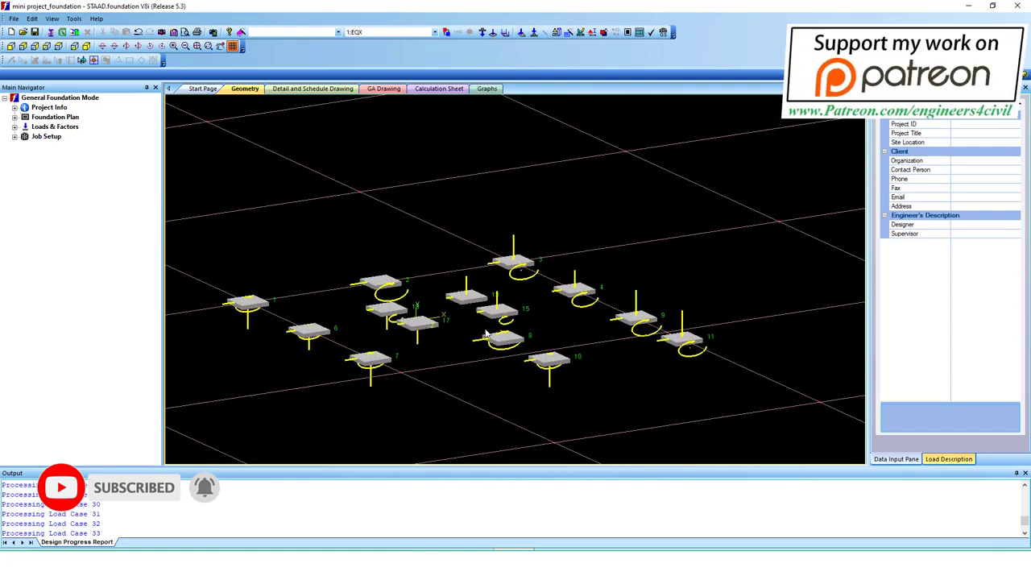
{"action": "left_click", "coordinate": [61, 47]}
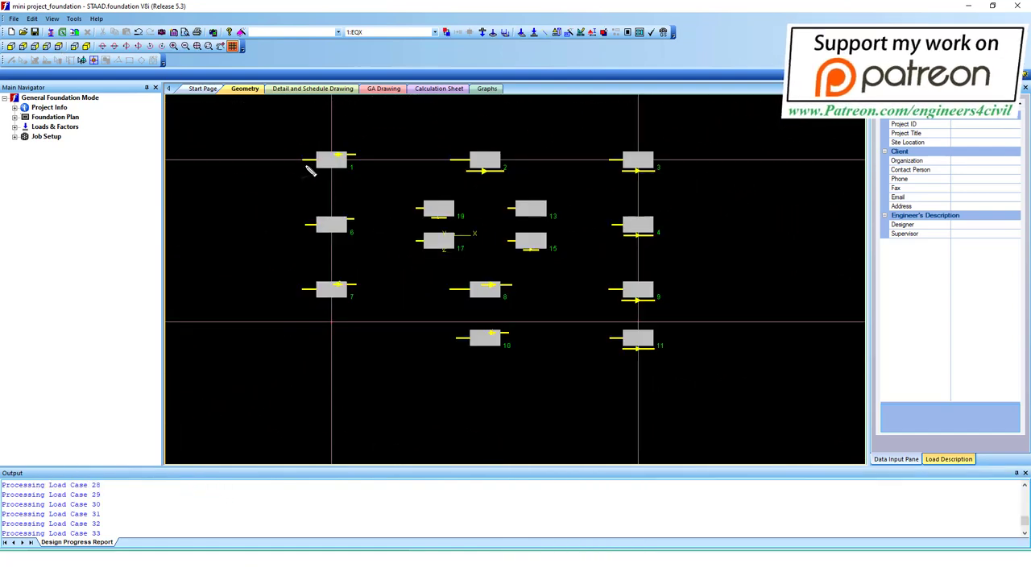
{"action": "mouse_move", "coordinate": [290, 133]}
{"action": "left_mouse_down"}
{"action": "mouse_move", "coordinate": [290, 171]}
{"action": "mouse_move", "coordinate": [369, 241]}
{"action": "mouse_move", "coordinate": [347, 125]}
{"action": "left_mouse_up"}
{"action": "left_click_drag", "start_coordinate": [577, 131], "coordinate": [612, 338]}
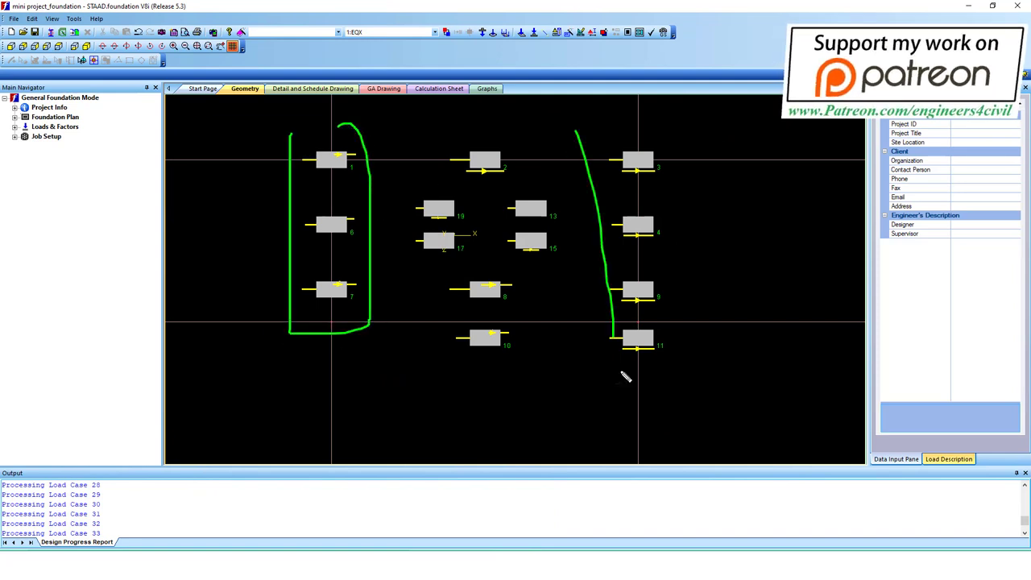
{"action": "left_click_drag", "start_coordinate": [624, 376], "coordinate": [629, 144]}
{"action": "mouse_move", "coordinate": [551, 193]}
{"action": "left_mouse_down"}
{"action": "mouse_move", "coordinate": [407, 238]}
{"action": "mouse_move", "coordinate": [553, 217]}
{"action": "left_mouse_up"}
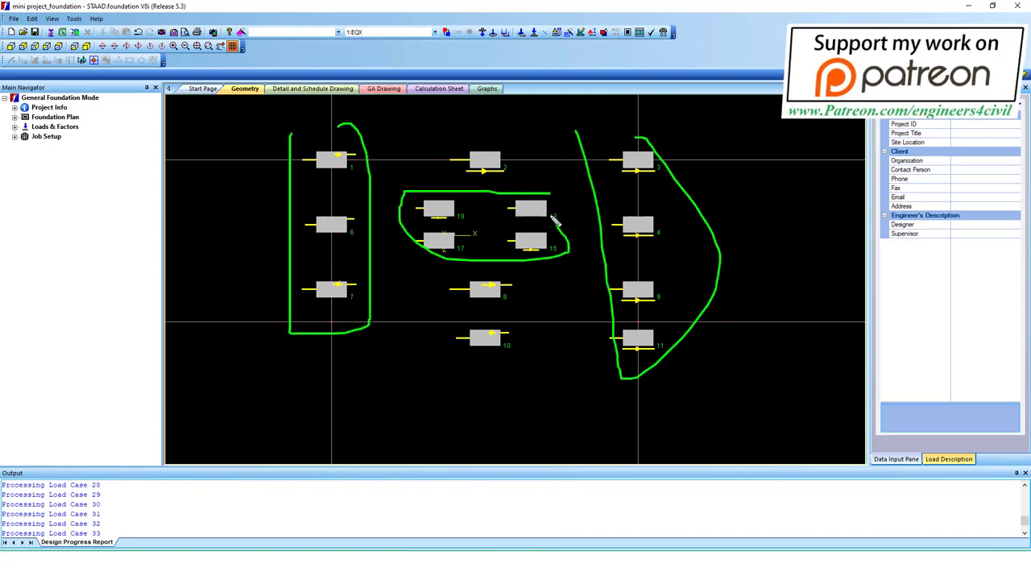
{"action": "key", "text": "ctrl+z"}
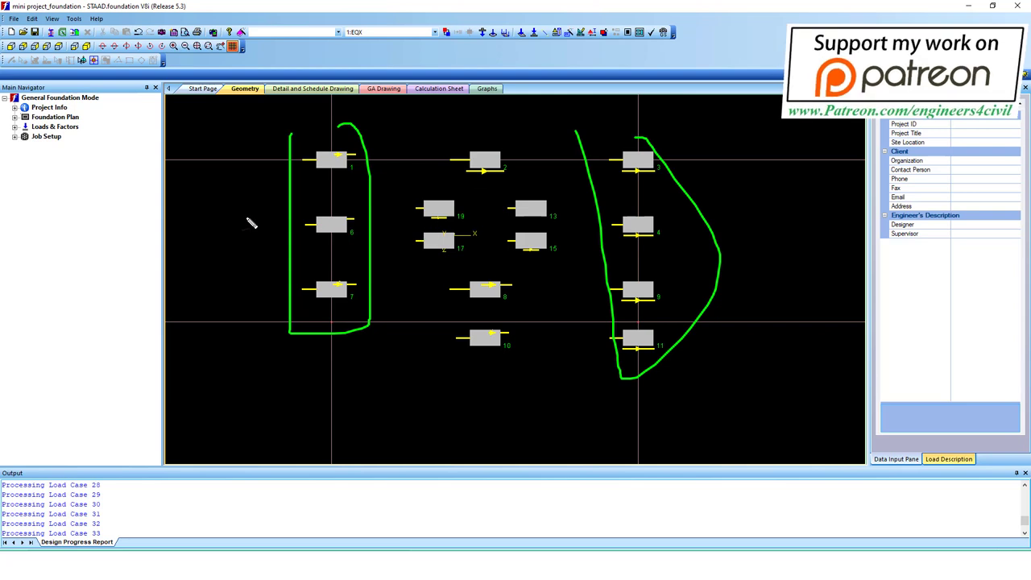
{"action": "key", "text": "Escape"}
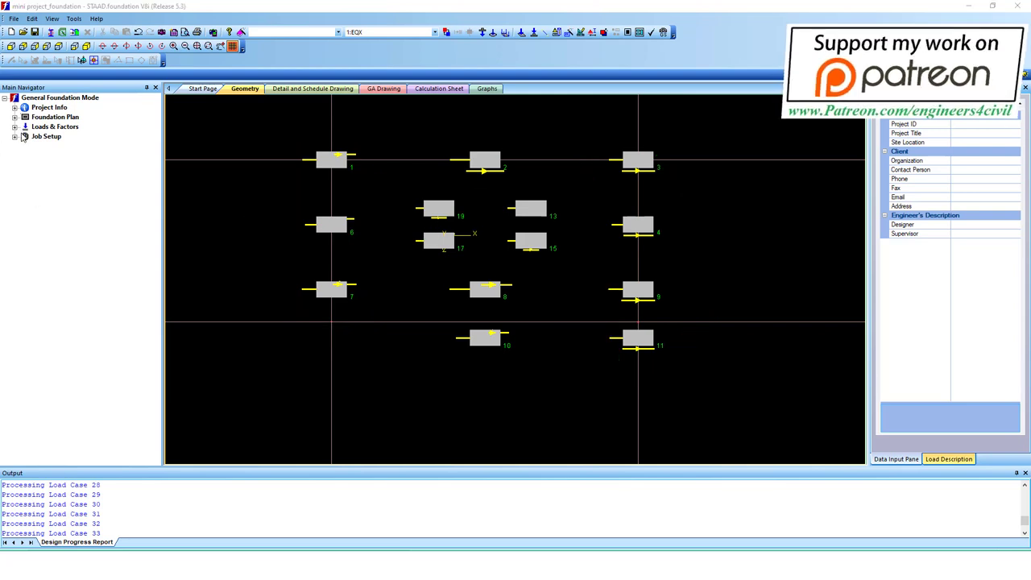
Step: Create the isolated footing job 'footing' with the Indian design code and all load cases
{"action": "left_click", "coordinate": [15, 137]}
{"action": "left_click", "coordinate": [52, 148]}
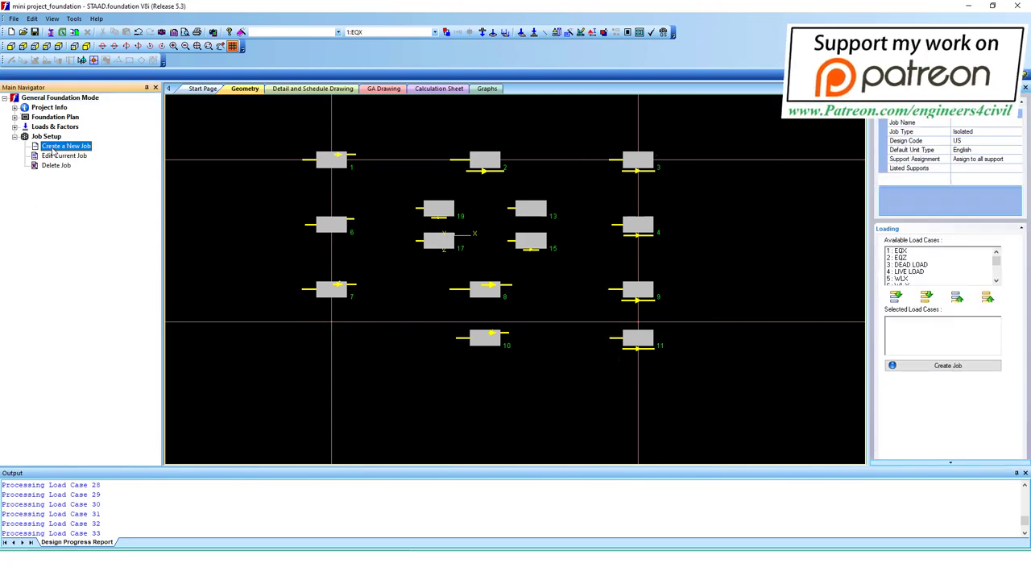
{"action": "left_click", "coordinate": [977, 123]}
{"action": "type", "text": "footing"}
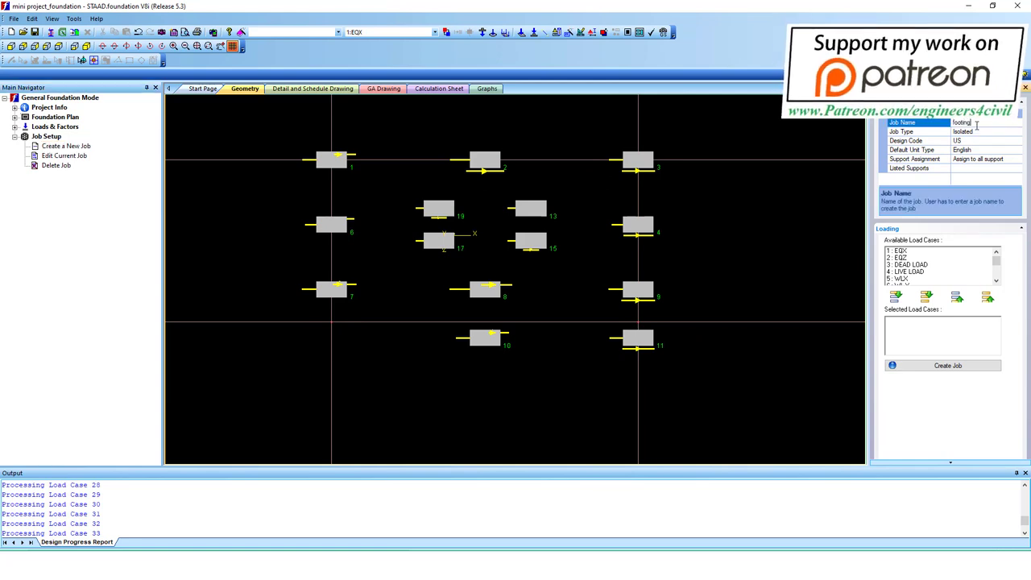
{"action": "left_click", "coordinate": [1012, 142]}
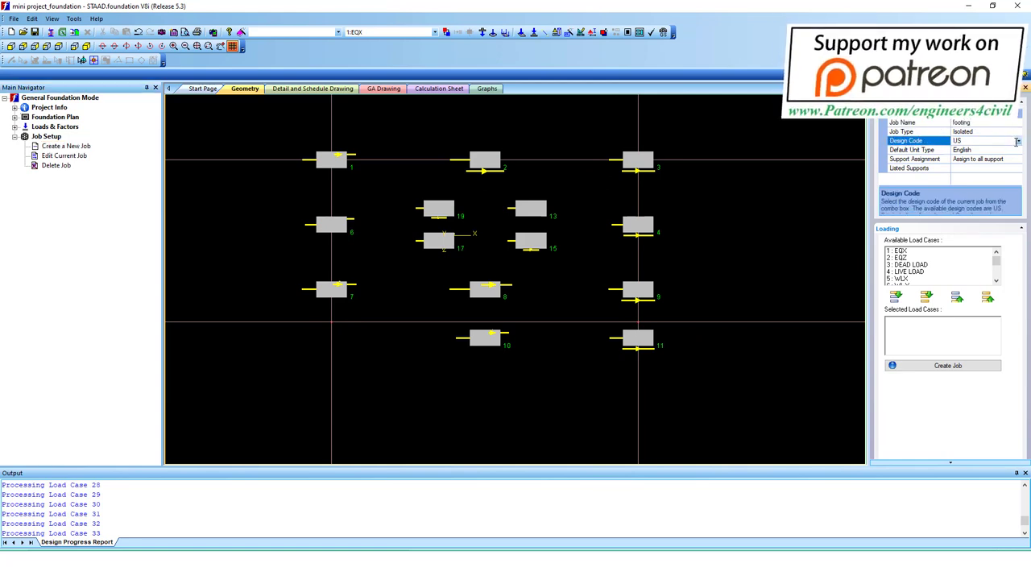
{"action": "left_click", "coordinate": [1018, 142]}
{"action": "left_click", "coordinate": [1005, 167]}
{"action": "left_click", "coordinate": [927, 299]}
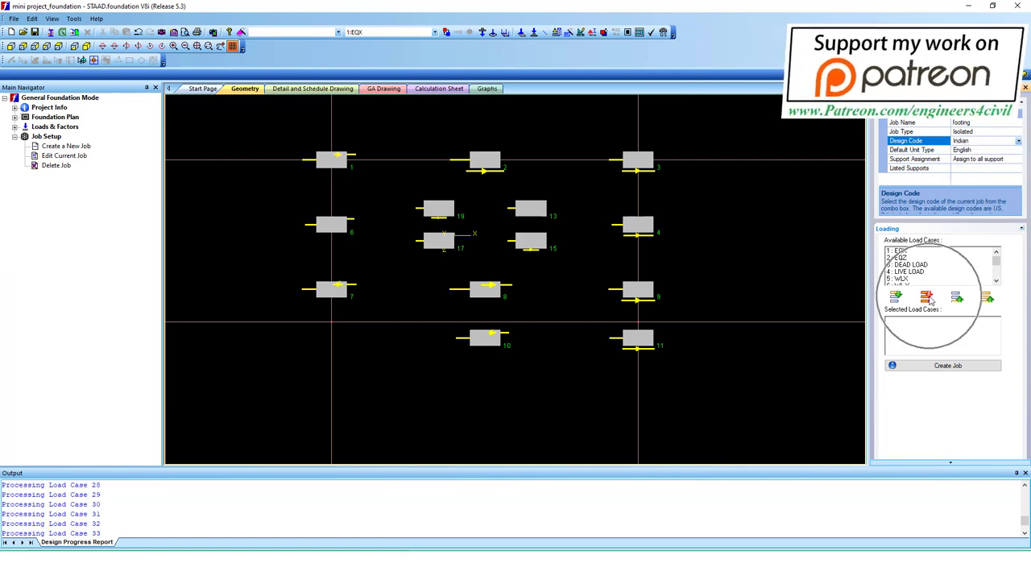
{"action": "left_click", "coordinate": [958, 367]}
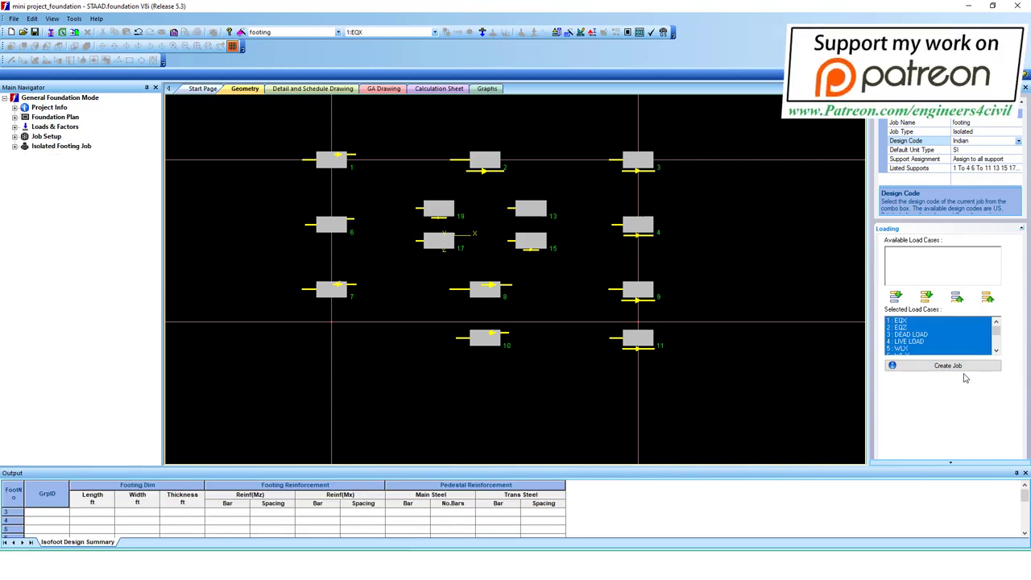
Step: Review the design parameter pages: concrete and rebar, cover and soil, footing geometry, safety factors
{"action": "left_click", "coordinate": [15, 148]}
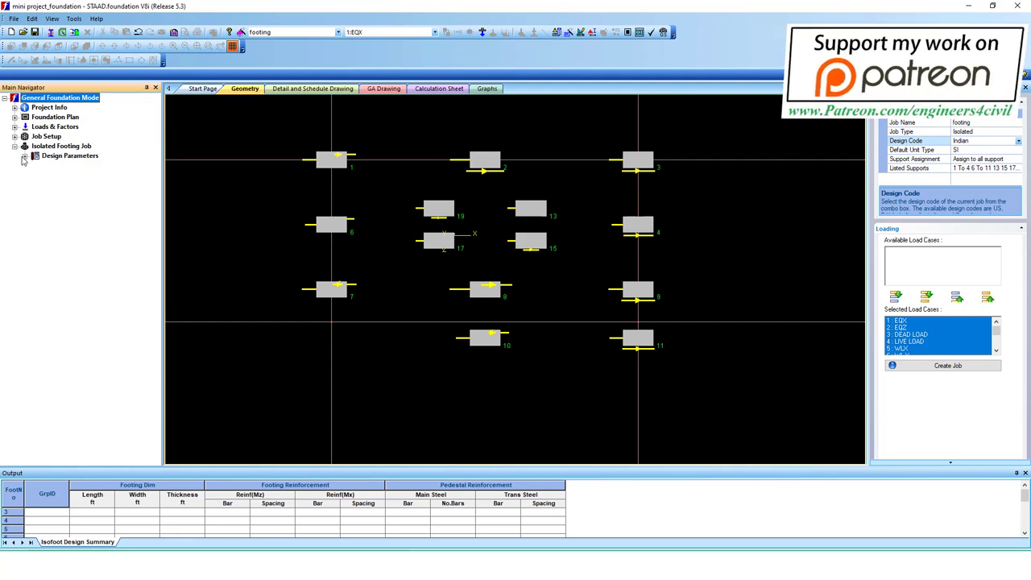
{"action": "left_click", "coordinate": [73, 165]}
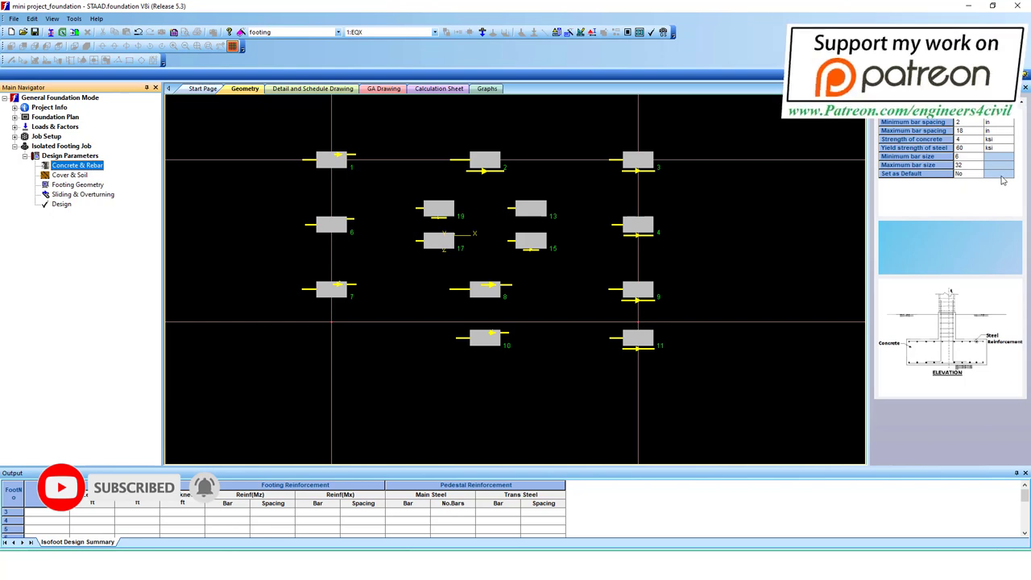
{"action": "left_click", "coordinate": [80, 176]}
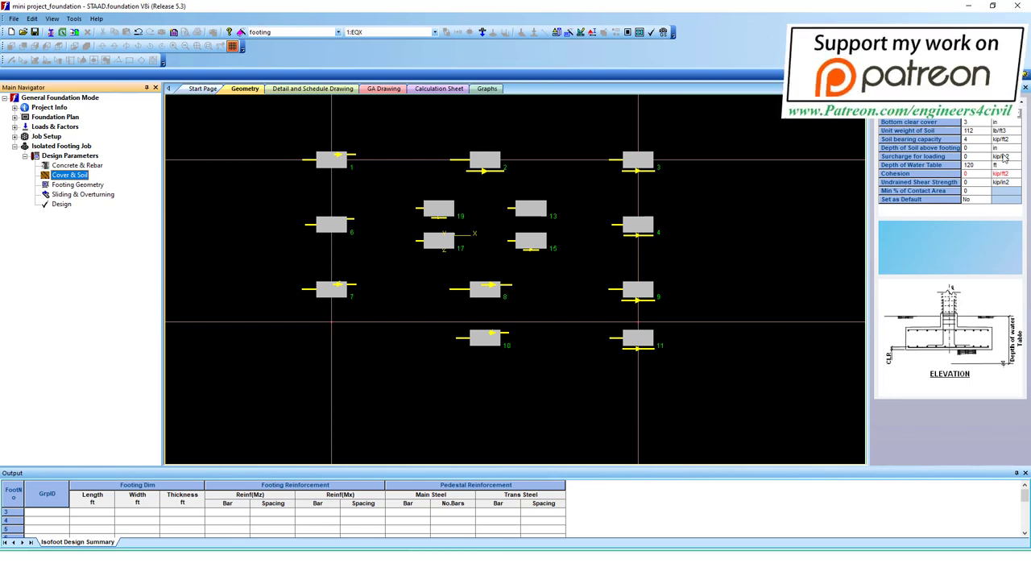
{"action": "left_click", "coordinate": [78, 185]}
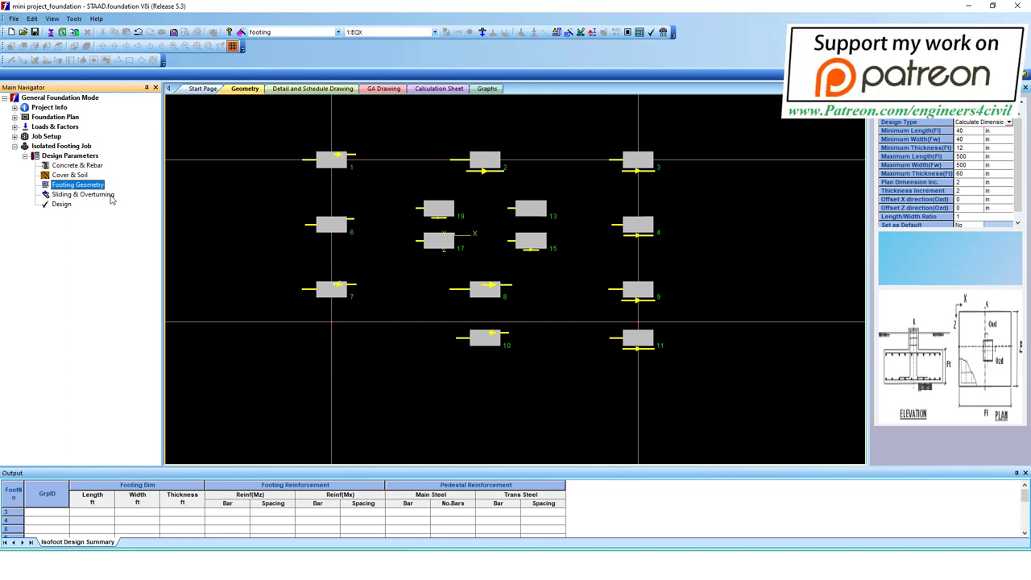
{"action": "left_click", "coordinate": [82, 194]}
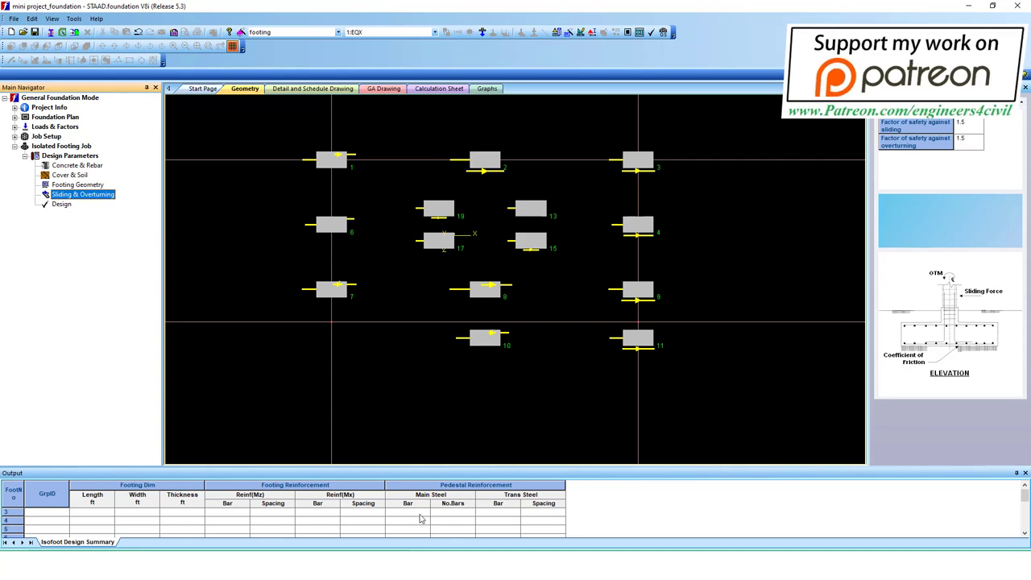
{"action": "left_click", "coordinate": [63, 166]}
{"action": "left_click", "coordinate": [64, 175]}
{"action": "left_click", "coordinate": [66, 185]}
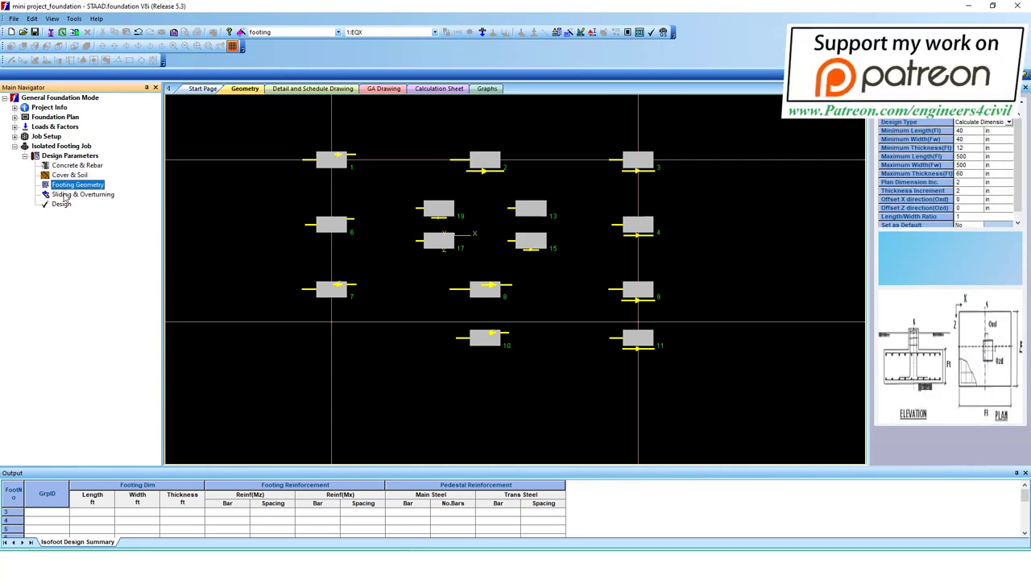
Step: Run the isolated footing analysis and design, confirming Yes to start processing
{"action": "left_click", "coordinate": [62, 207]}
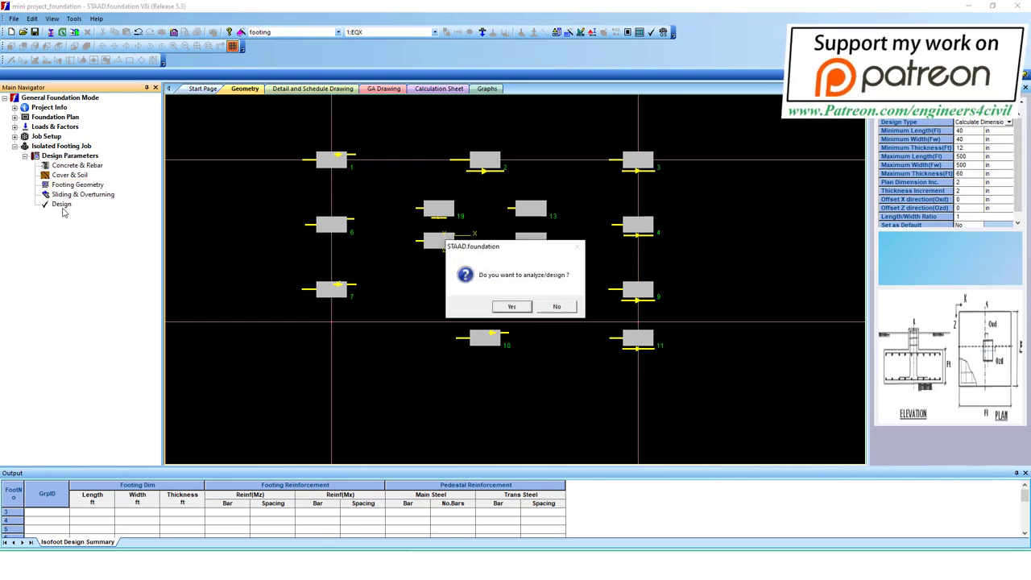
{"action": "left_click", "coordinate": [520, 307]}
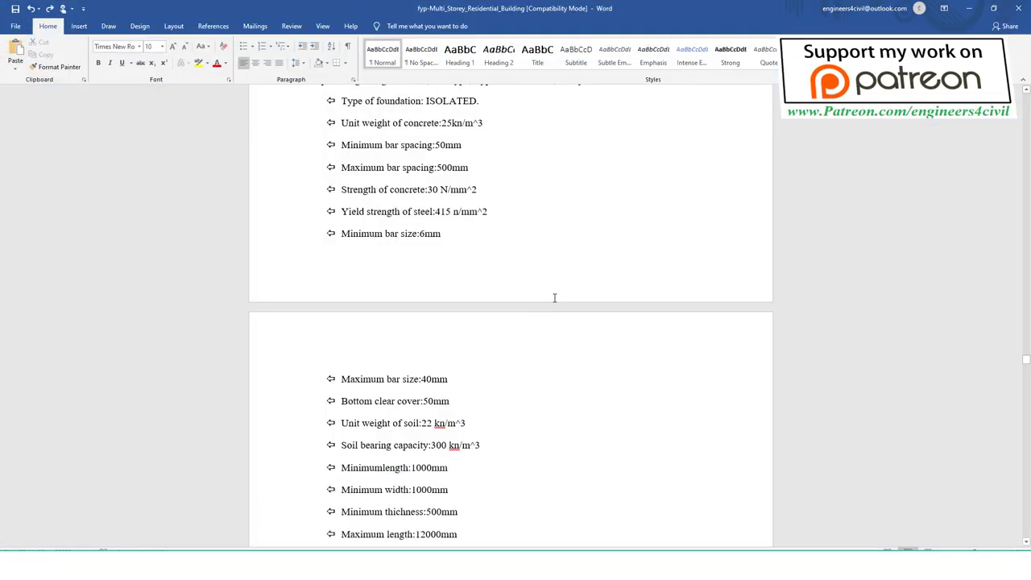
{"action": "scroll", "coordinate": [555, 297], "scroll_direction": "down", "scroll_amount": 5}
{"action": "scroll", "coordinate": [560, 299], "scroll_direction": "down", "scroll_amount": 10}
Step: Scroll the Word report from the footing size table to the Fig 9.2 Bending Moment page
{"action": "scroll", "coordinate": [702, 278], "scroll_direction": "down", "scroll_amount": 9}
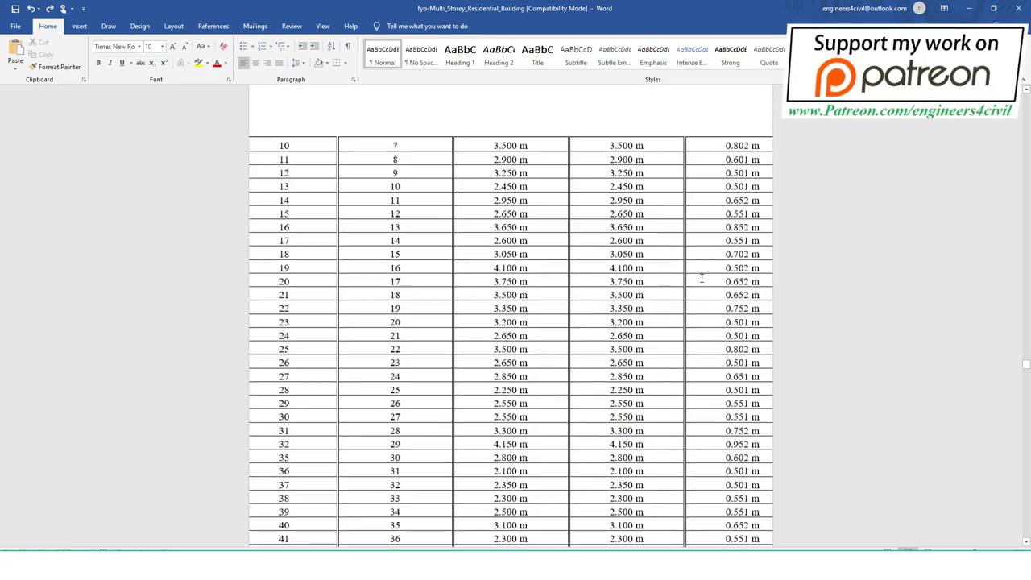
{"action": "scroll", "coordinate": [702, 278], "scroll_direction": "down", "scroll_amount": 9}
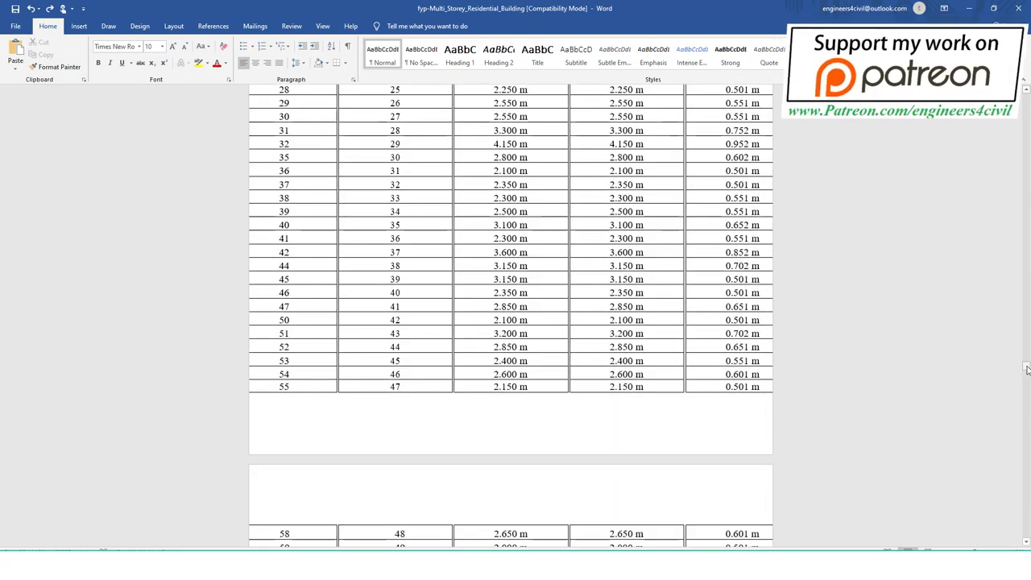
{"action": "left_click_drag", "start_coordinate": [1028, 369], "coordinate": [1027, 370]}
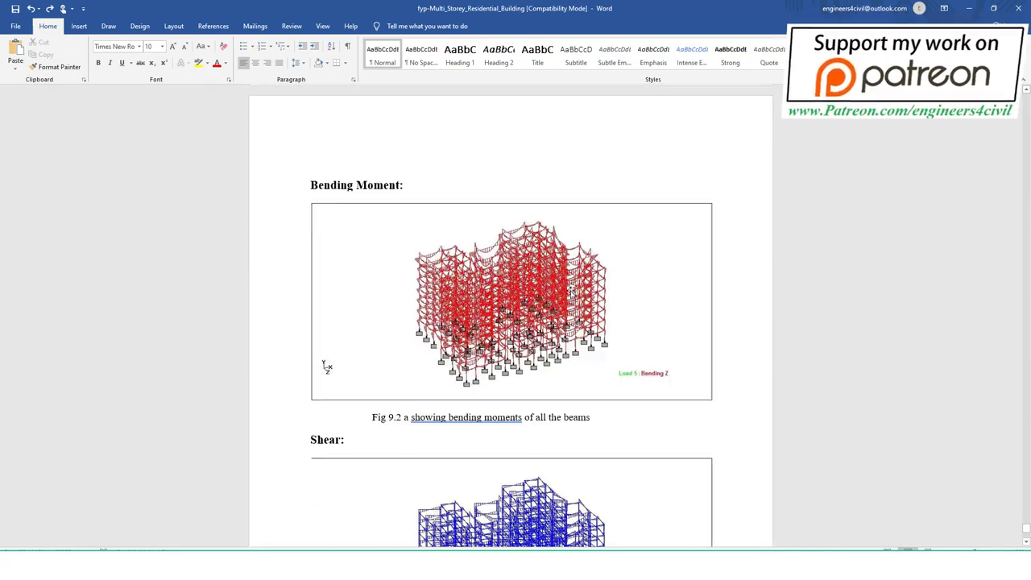
{"action": "scroll", "coordinate": [571, 293], "scroll_direction": "down", "scroll_amount": 6}
{"action": "scroll", "coordinate": [571, 293], "scroll_direction": "down", "scroll_amount": 1}
{"action": "scroll", "coordinate": [322, 282], "scroll_direction": "up", "scroll_amount": 6}
{"action": "scroll", "coordinate": [304, 278], "scroll_direction": "up", "scroll_amount": 4}
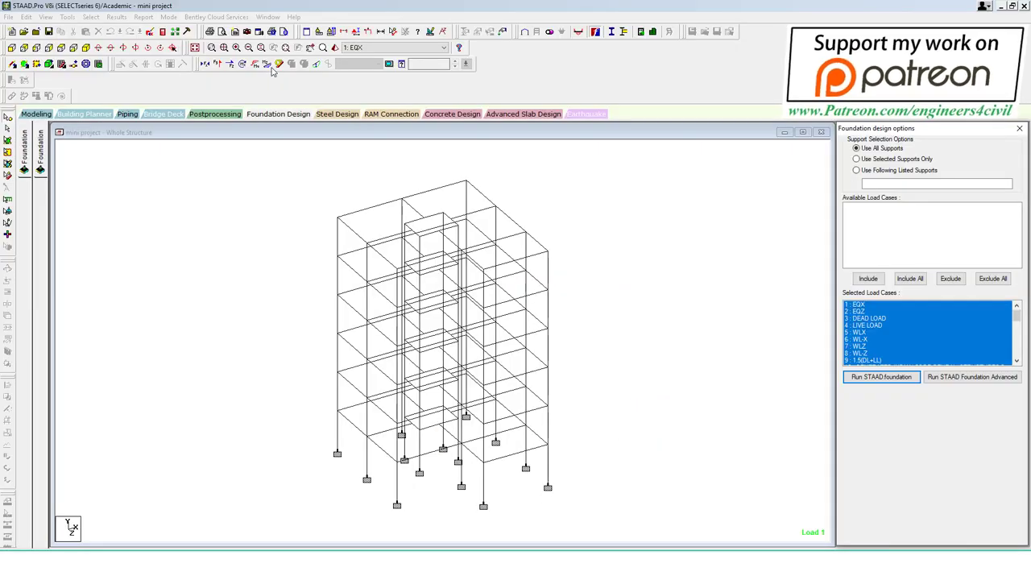
Step: For load case 9: 1.5(DL+LL), toggle the Bending Z and Shear Y diagrams, then show displacement
{"action": "left_click", "coordinate": [271, 69]}
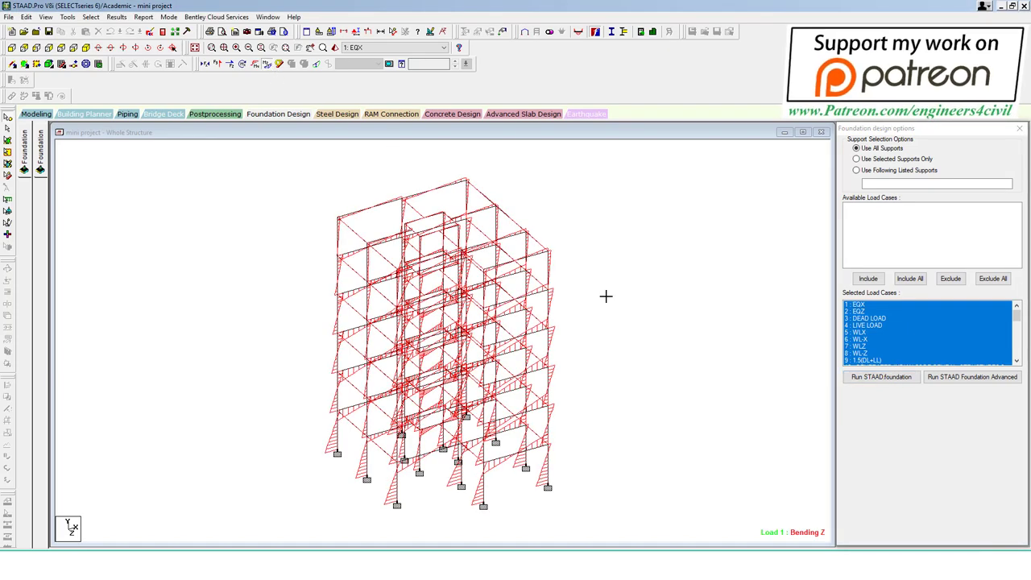
{"action": "left_click", "coordinate": [360, 49]}
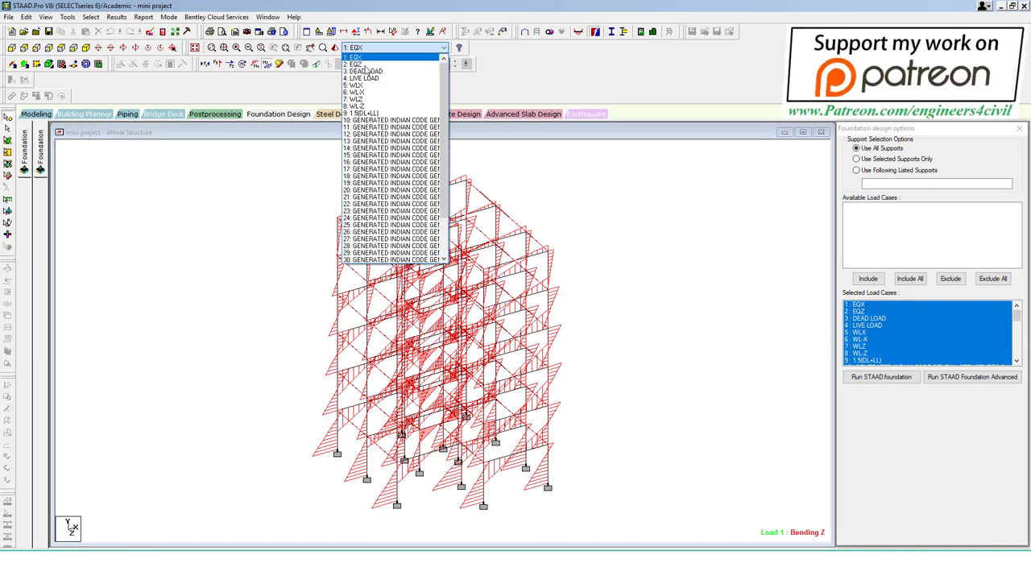
{"action": "left_click", "coordinate": [361, 113]}
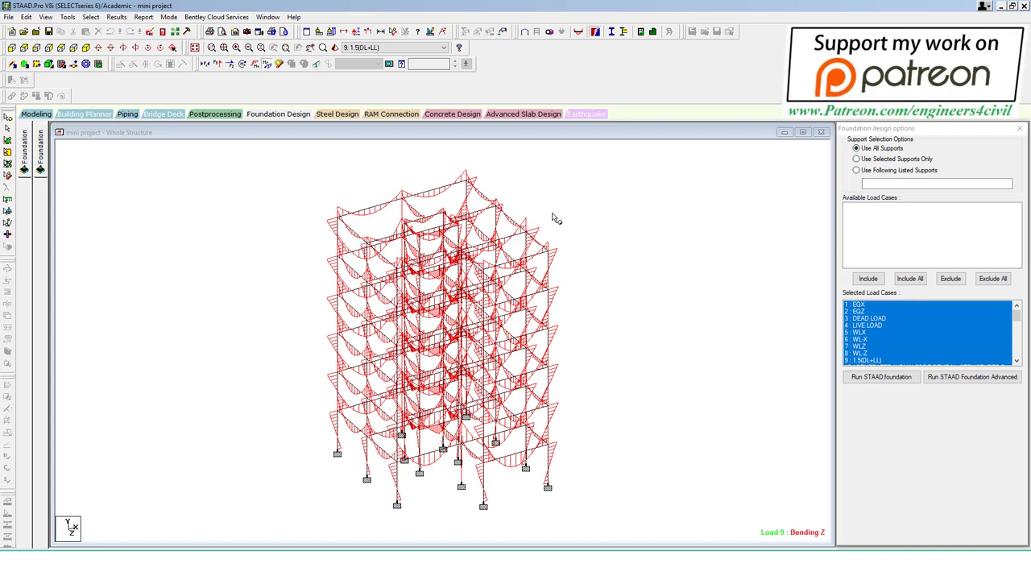
{"action": "left_click", "coordinate": [264, 66]}
{"action": "left_click", "coordinate": [217, 64]}
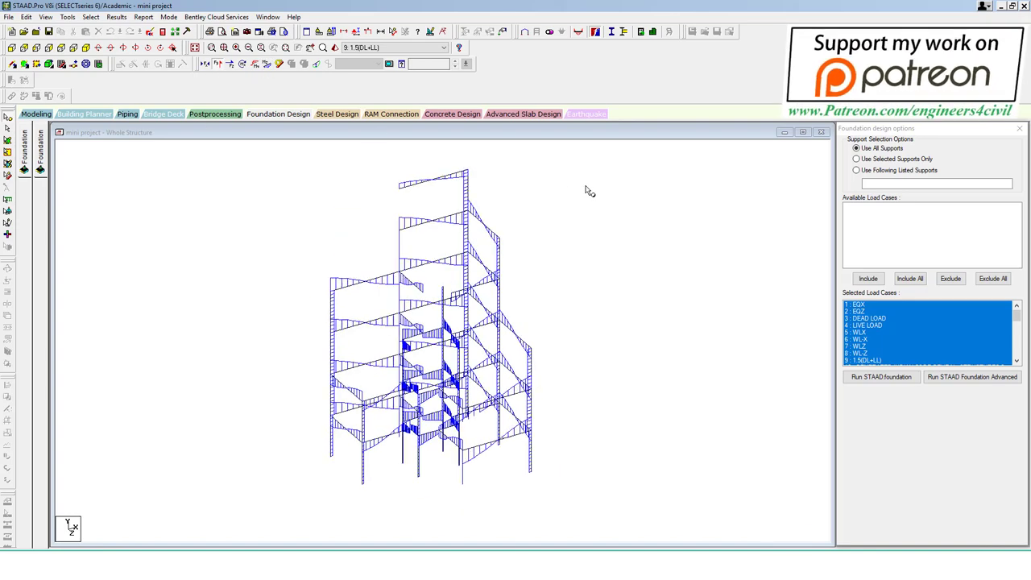
{"action": "left_click", "coordinate": [217, 64]}
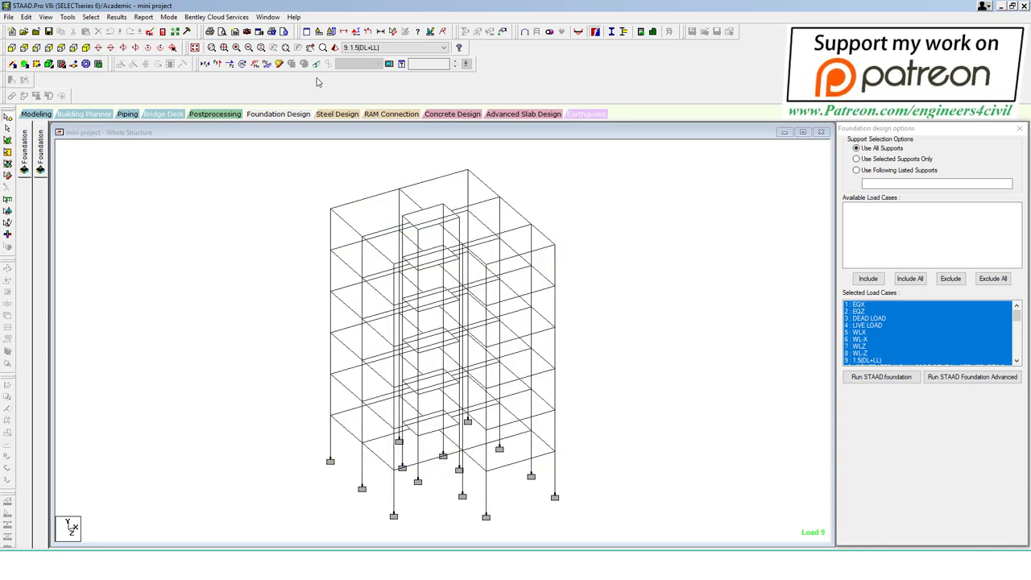
{"action": "left_click", "coordinate": [316, 65]}
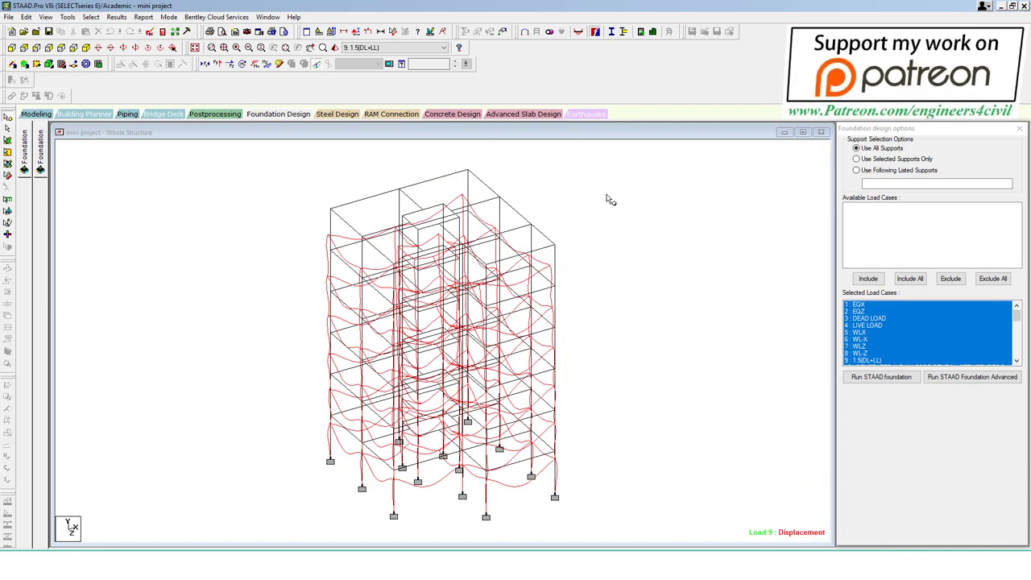
Step: Animate the section displacement, then return to the Modeling page
{"action": "left_click", "coordinate": [388, 64]}
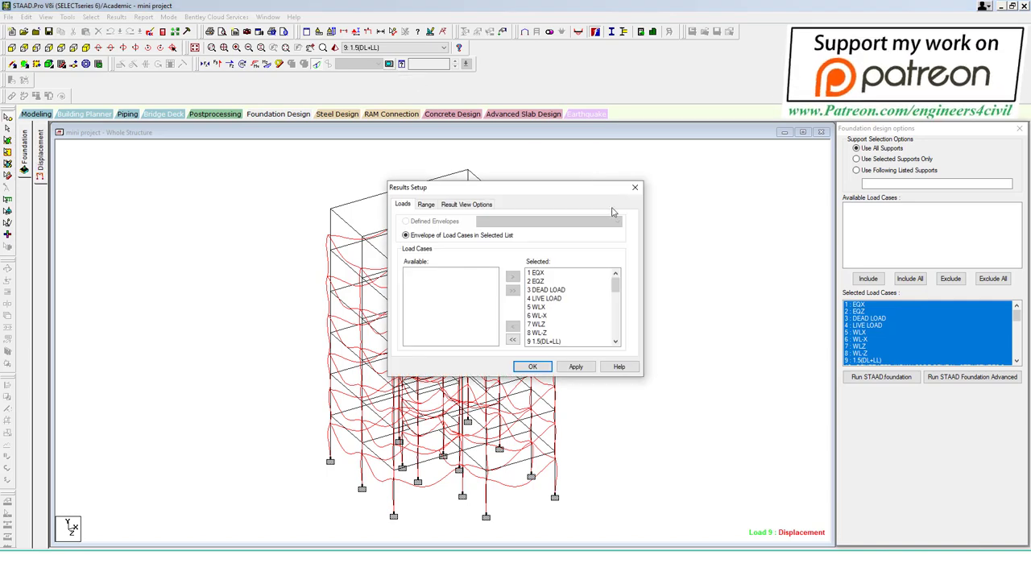
{"action": "left_click", "coordinate": [550, 367]}
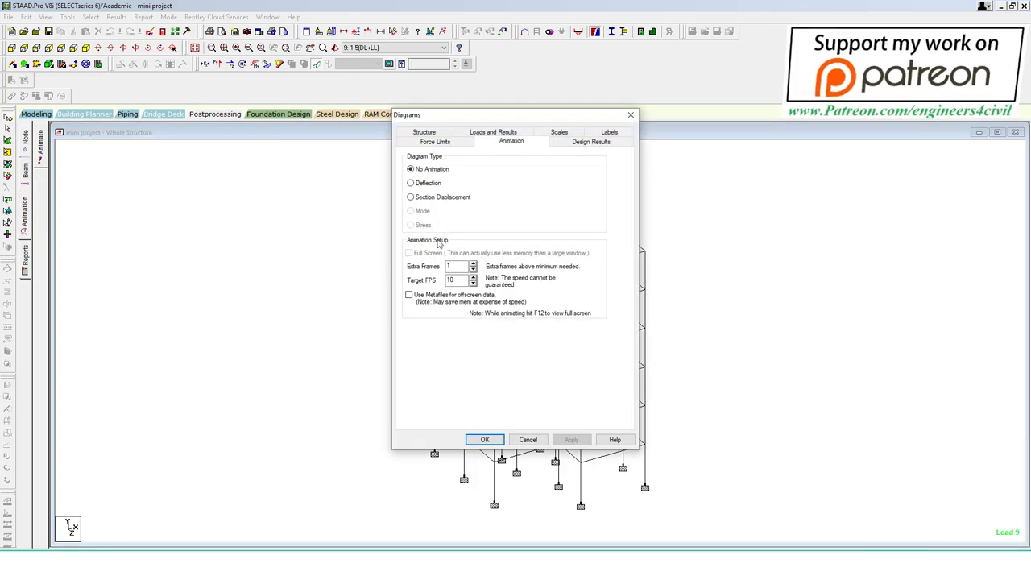
{"action": "left_click", "coordinate": [485, 440]}
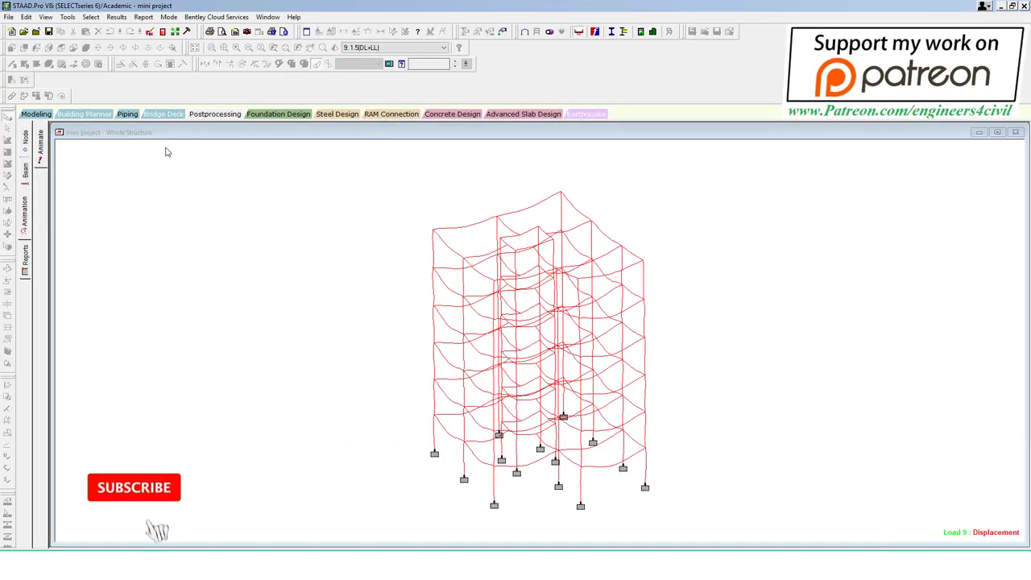
{"action": "left_click", "coordinate": [36, 114]}
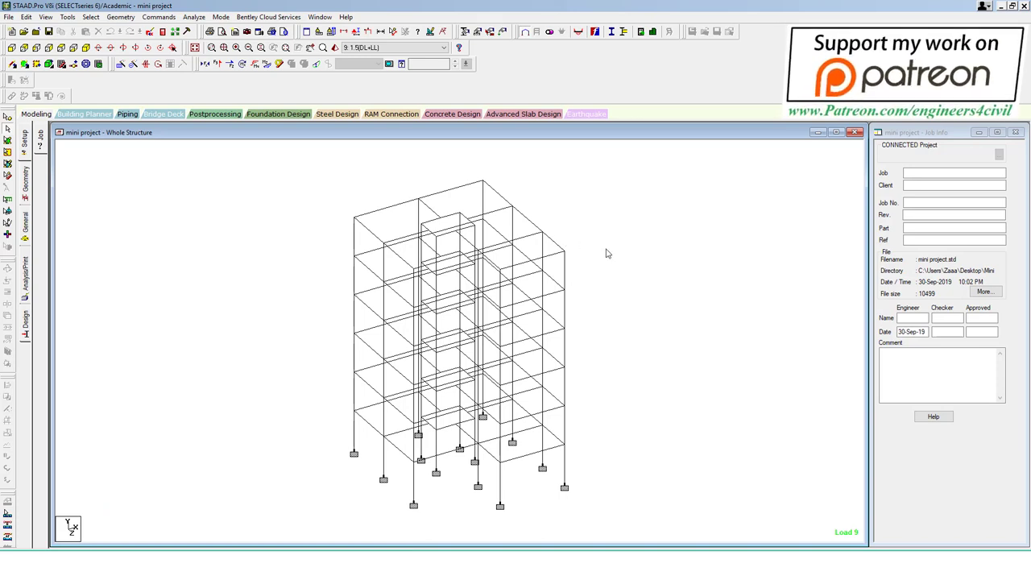
Step: Inspect the structure in a rotated rendered 3D view, then close the view
{"action": "left_click", "coordinate": [334, 48]}
{"action": "mouse_move", "coordinate": [544, 304]}
{"action": "left_mouse_down"}
{"action": "mouse_move", "coordinate": [531, 255]}
{"action": "mouse_move", "coordinate": [628, 225]}
{"action": "mouse_move", "coordinate": [647, 207]}
{"action": "mouse_move", "coordinate": [606, 215]}
{"action": "left_mouse_up"}
{"action": "left_click", "coordinate": [905, 159]}
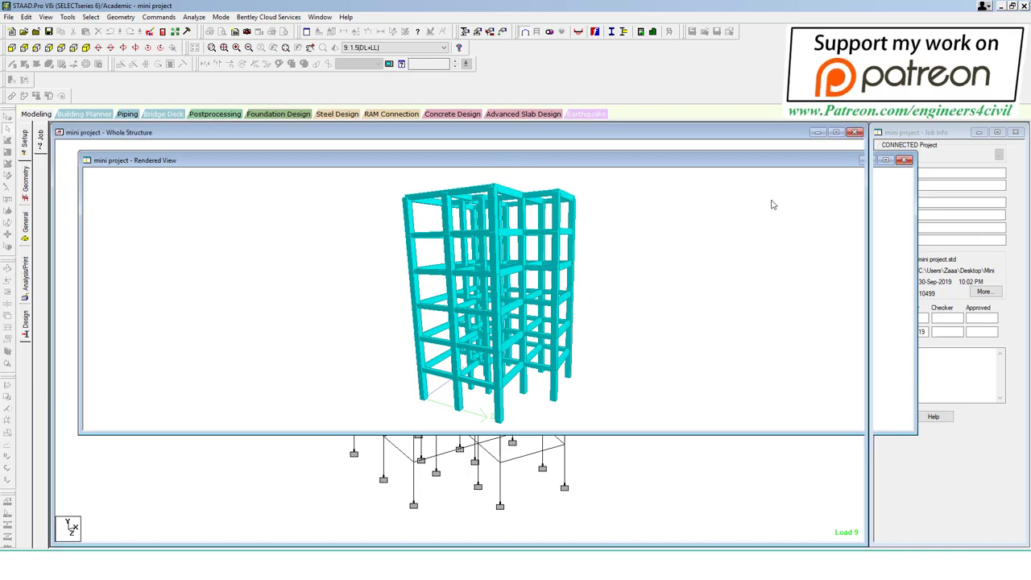
{"action": "scroll", "coordinate": [484, 481], "scroll_direction": "down", "scroll_amount": 1}
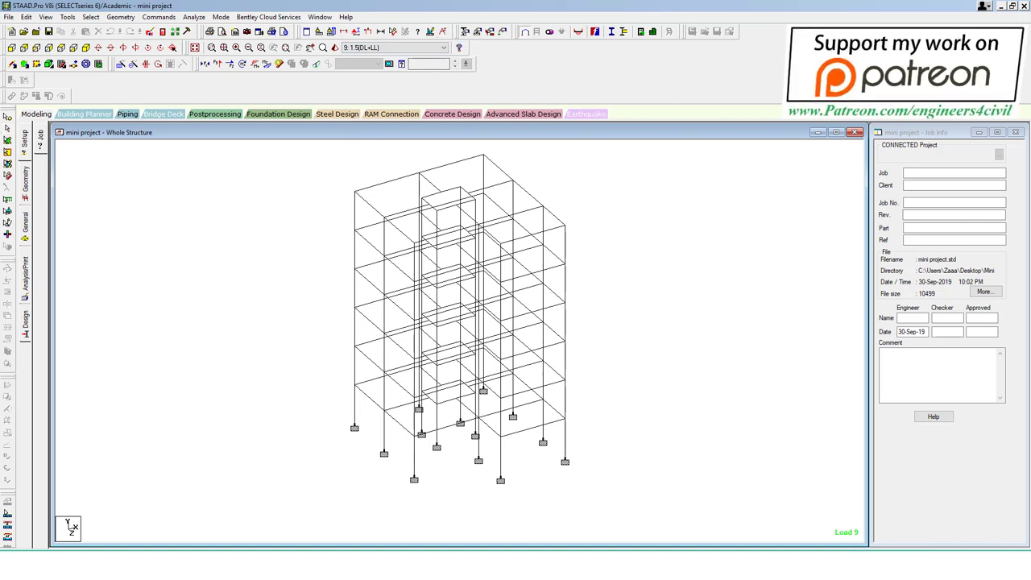
Step: Place a text label reading '3D odel' on the model
{"action": "left_click", "coordinate": [439, 516]}
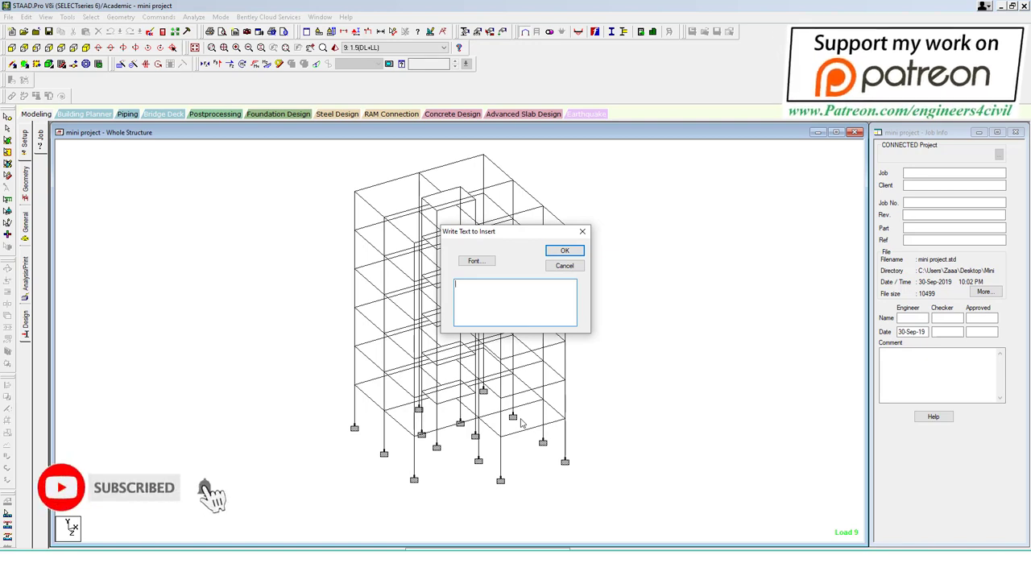
{"action": "type", "text": "3d o"}
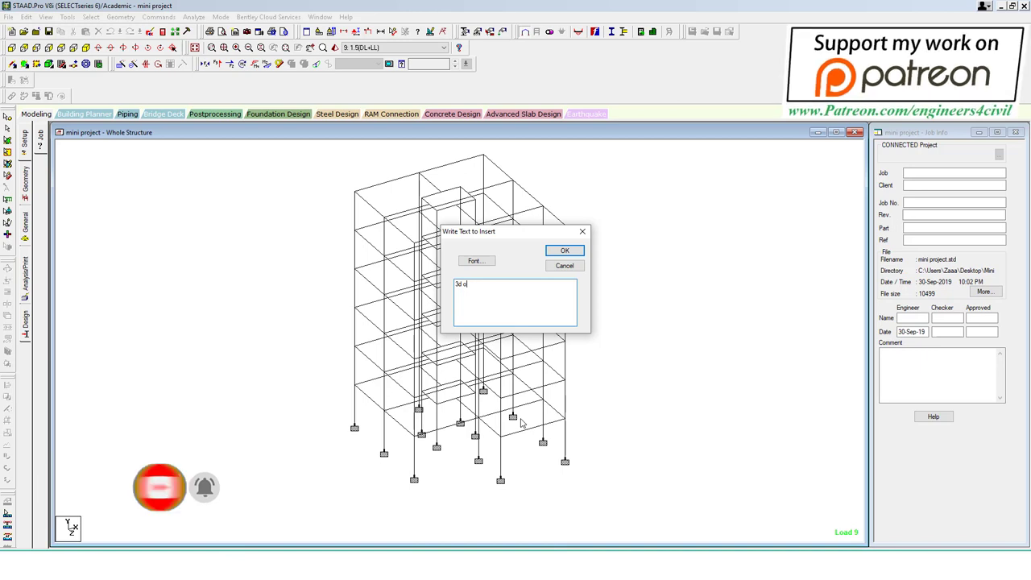
{"action": "key", "text": "BackSpace"}
{"action": "key", "text": "BackSpace"}
{"action": "key", "text": "BackSpace"}
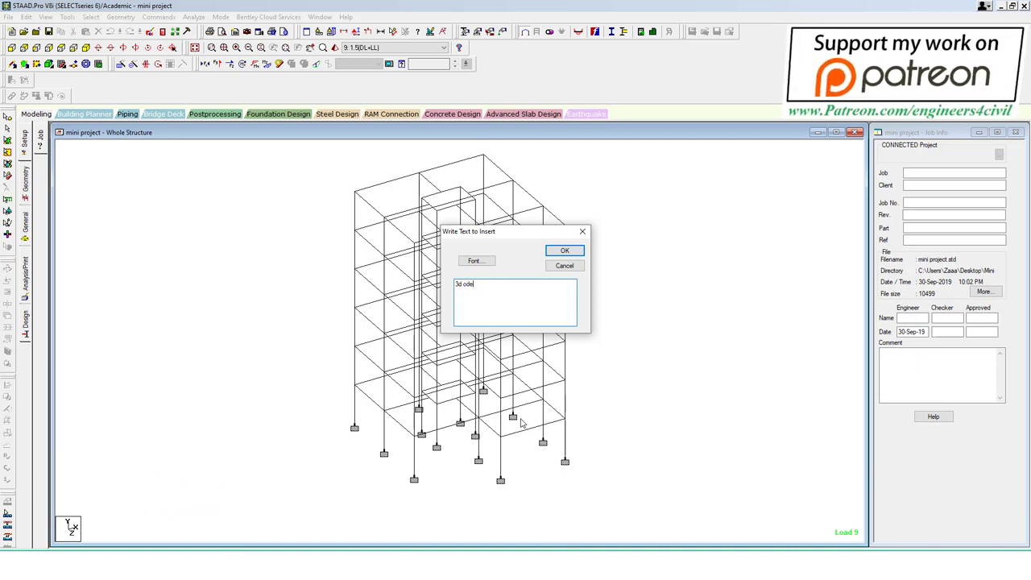
{"action": "left_click", "coordinate": [565, 251]}
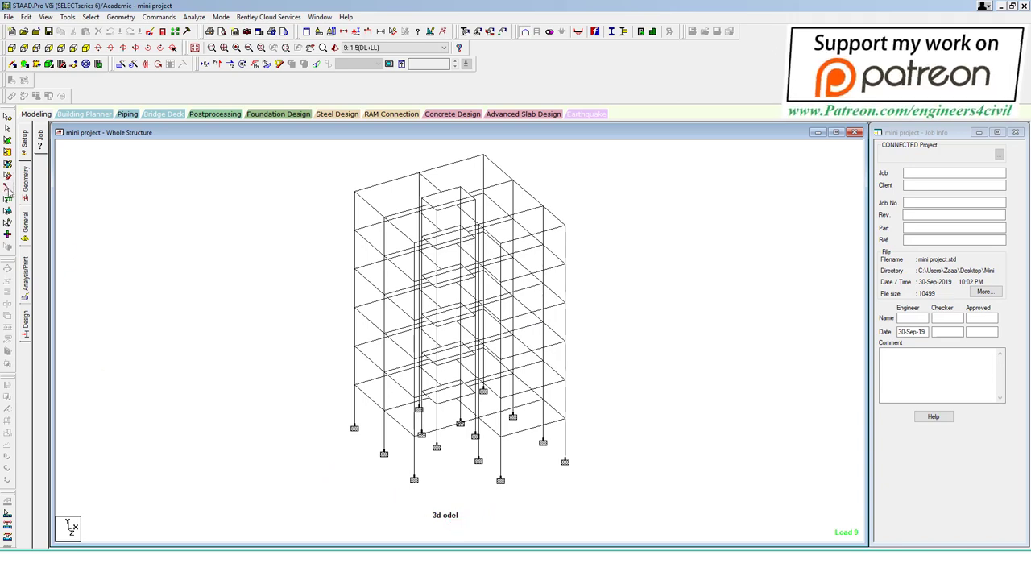
{"action": "double_click", "coordinate": [448, 516]}
{"action": "left_click", "coordinate": [465, 285]}
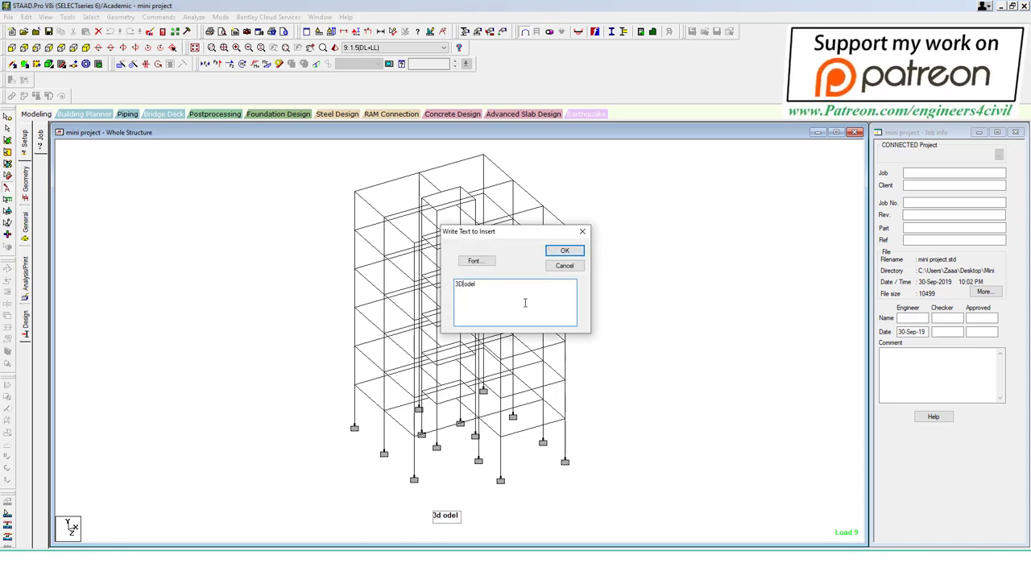
Step: Restyle the label as red Arial Black Oblique 48 and move it beside the frame
{"action": "left_click", "coordinate": [477, 261]}
{"action": "left_click", "coordinate": [514, 271]}
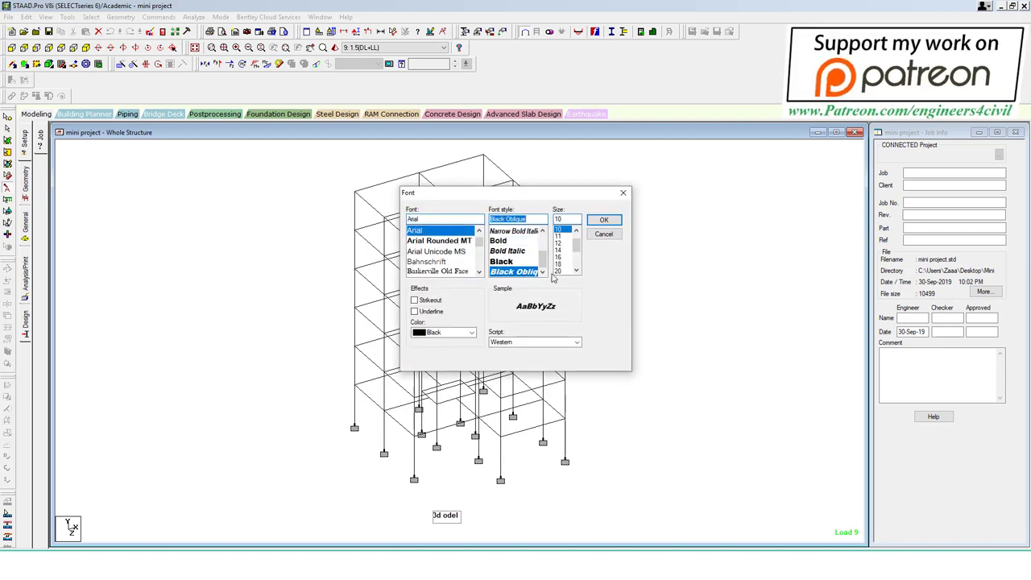
{"action": "left_click", "coordinate": [564, 265]}
{"action": "scroll", "coordinate": [566, 258], "scroll_direction": "down", "scroll_amount": 1}
{"action": "scroll", "coordinate": [566, 257], "scroll_direction": "down", "scroll_amount": 1}
{"action": "left_click", "coordinate": [561, 264]}
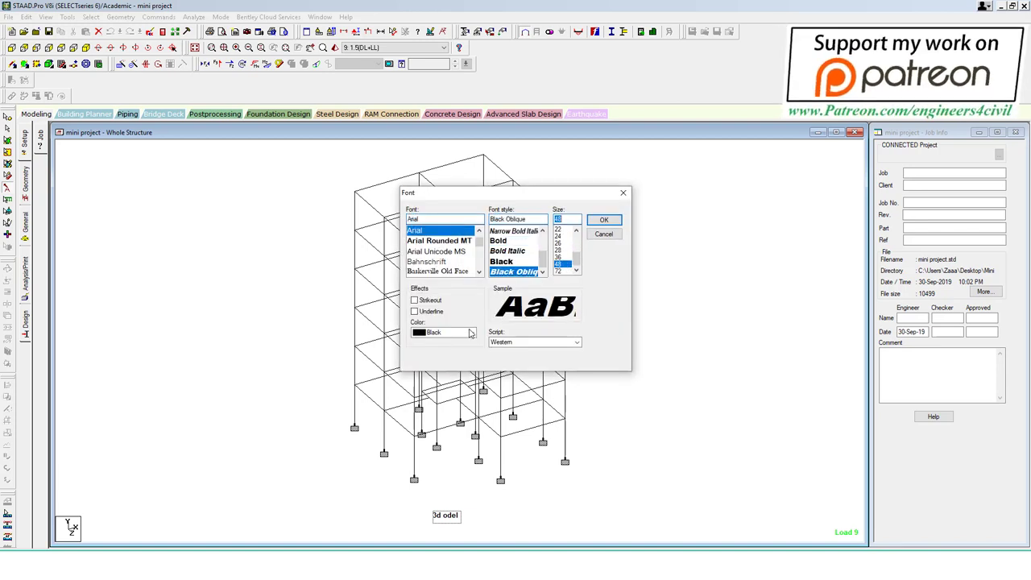
{"action": "left_click", "coordinate": [471, 332]}
{"action": "left_click", "coordinate": [439, 405]}
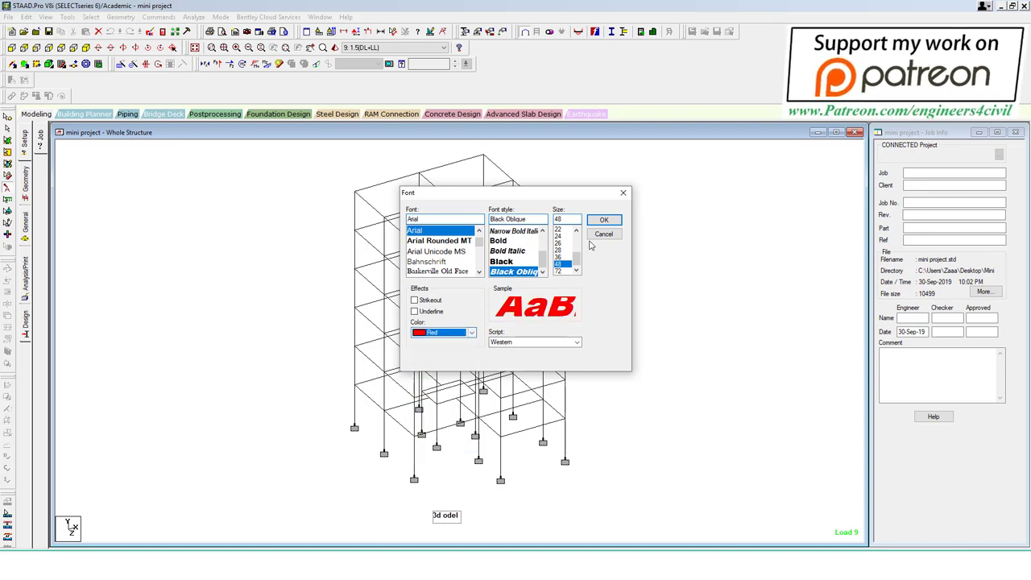
{"action": "left_click", "coordinate": [603, 221]}
{"action": "left_click", "coordinate": [564, 254]}
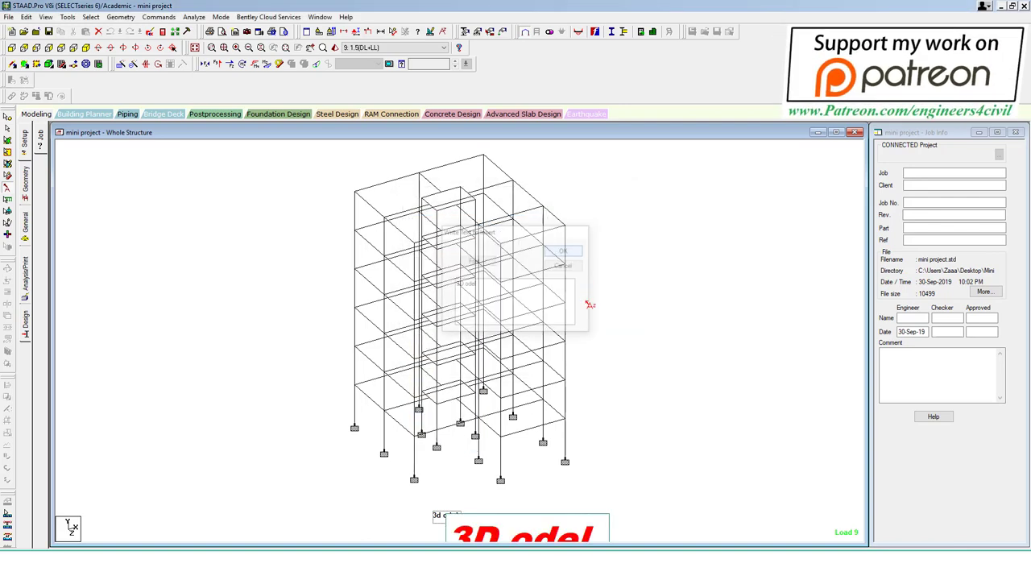
{"action": "left_click_drag", "start_coordinate": [538, 520], "coordinate": [695, 364]}
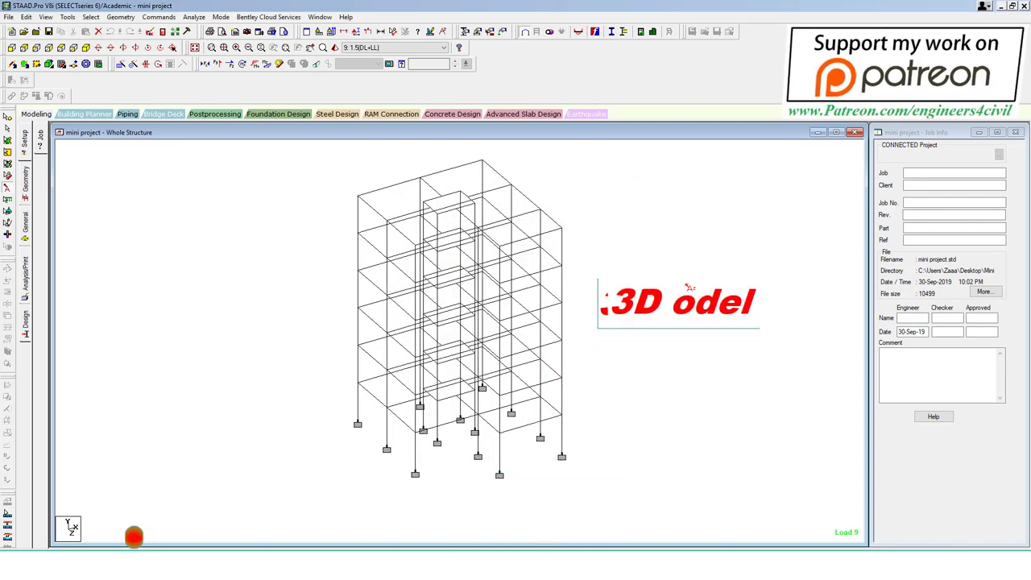
{"action": "left_click", "coordinate": [695, 364]}
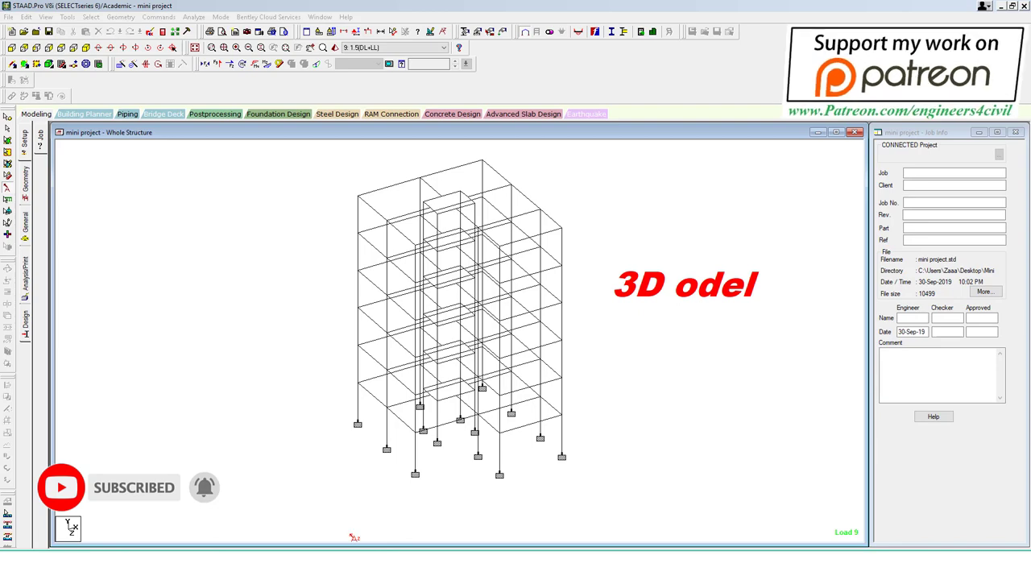
Step: Take a screen capture of the model area
{"action": "left_click", "coordinate": [273, 141]}
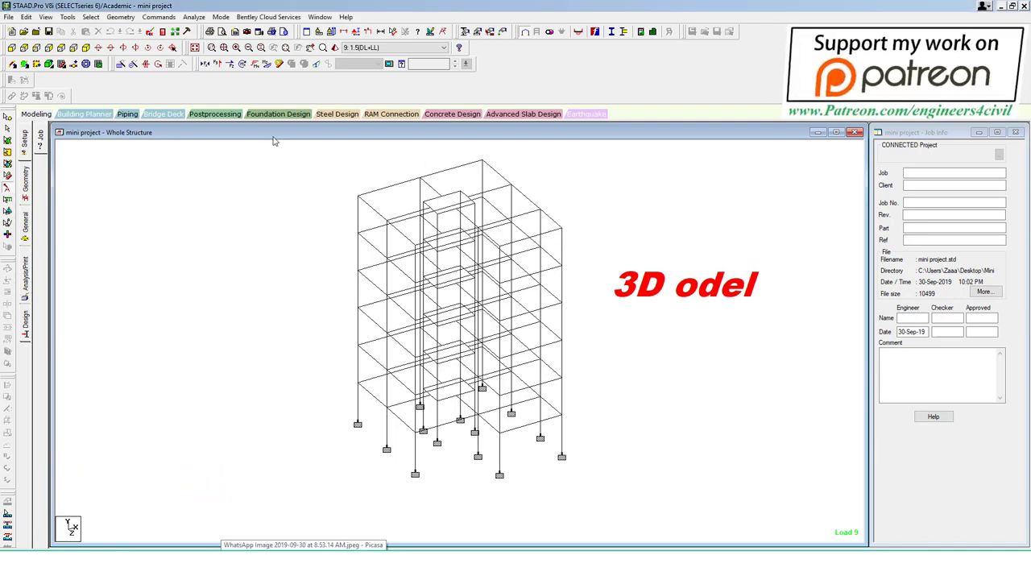
{"action": "mouse_move", "coordinate": [272, 136]}
{"action": "left_mouse_down"}
{"action": "mouse_move", "coordinate": [631, 428]}
{"action": "mouse_move", "coordinate": [805, 504]}
{"action": "left_mouse_up"}
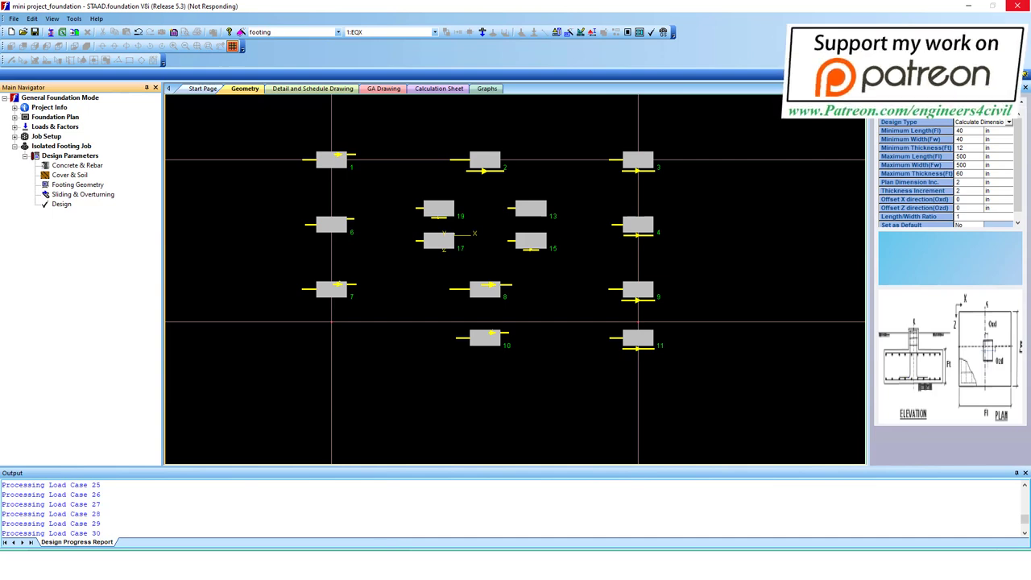
{"action": "left_click", "coordinate": [967, 572]}
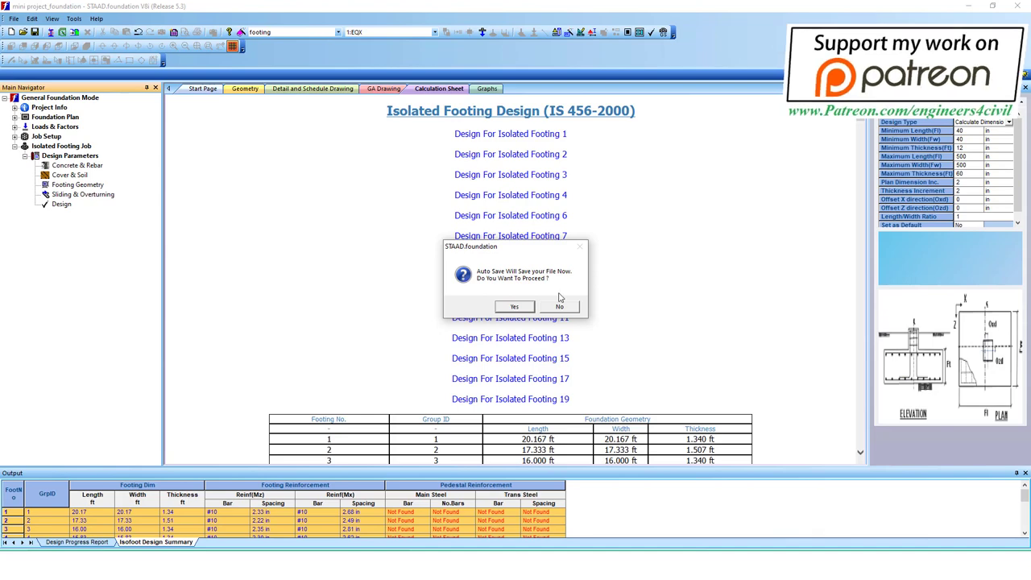
Step: Accept the auto-save and read isolated footing 1's calculation sheet to the end
{"action": "left_click", "coordinate": [514, 308]}
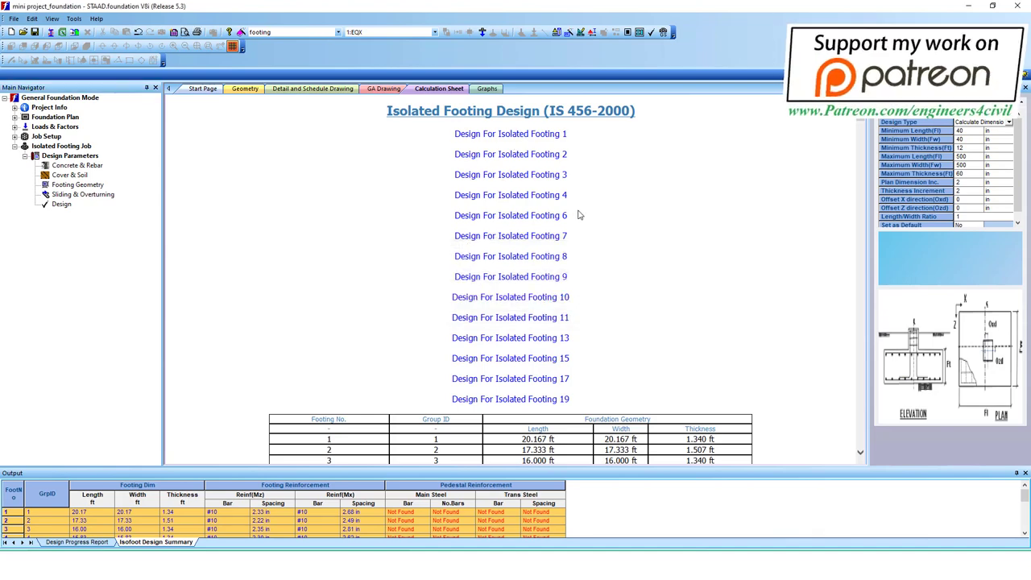
{"action": "scroll", "coordinate": [585, 227], "scroll_direction": "down", "scroll_amount": 5}
{"action": "scroll", "coordinate": [586, 234], "scroll_direction": "up", "scroll_amount": 5}
{"action": "left_click", "coordinate": [522, 136]}
{"action": "scroll", "coordinate": [619, 185], "scroll_direction": "down", "scroll_amount": 5}
{"action": "scroll", "coordinate": [622, 201], "scroll_direction": "down", "scroll_amount": 3}
{"action": "scroll", "coordinate": [626, 206], "scroll_direction": "down", "scroll_amount": 5}
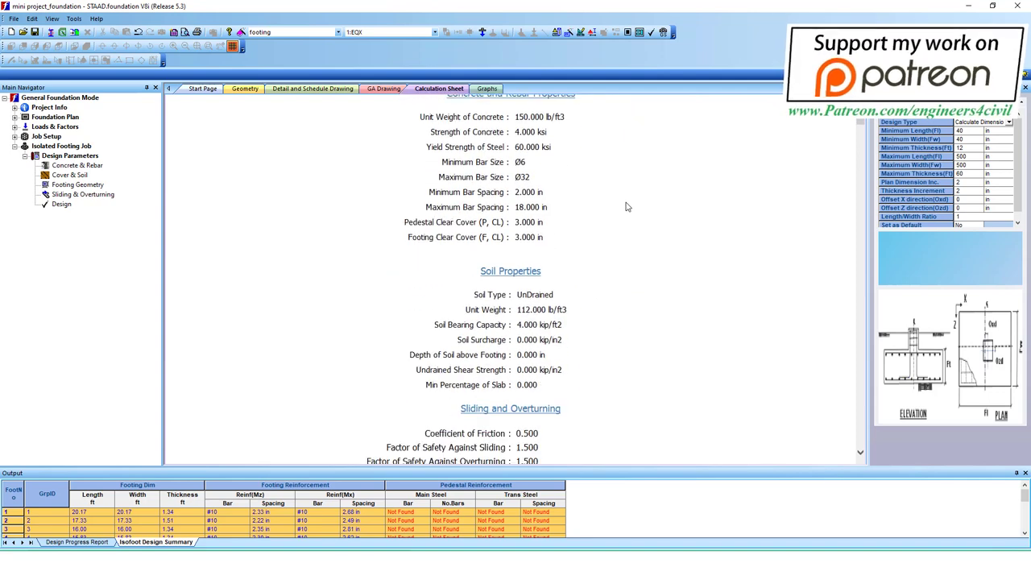
{"action": "scroll", "coordinate": [626, 208], "scroll_direction": "down", "scroll_amount": 5}
{"action": "scroll", "coordinate": [627, 211], "scroll_direction": "down", "scroll_amount": 2}
{"action": "scroll", "coordinate": [627, 215], "scroll_direction": "down", "scroll_amount": 5}
{"action": "scroll", "coordinate": [627, 218], "scroll_direction": "down", "scroll_amount": 4}
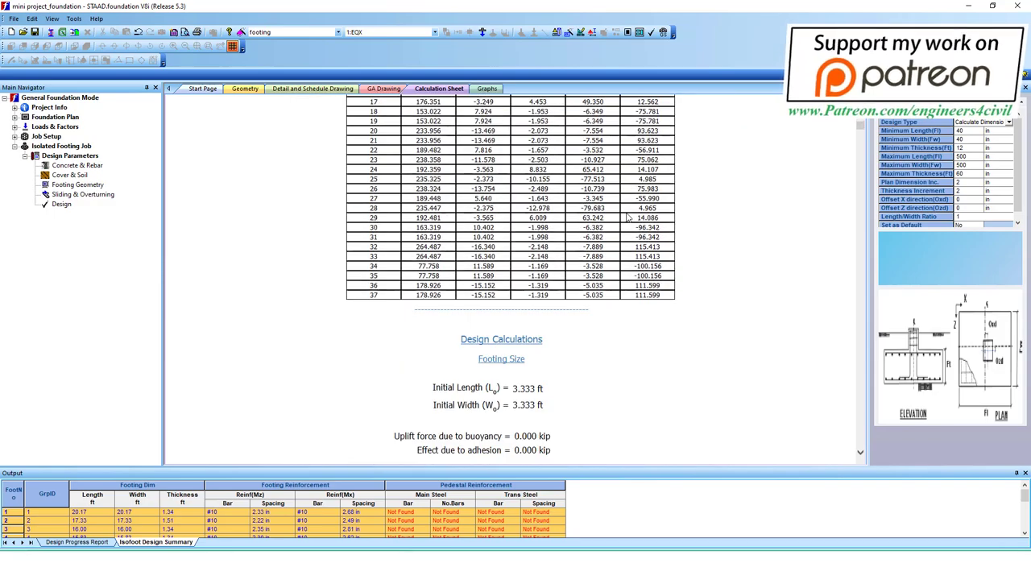
{"action": "scroll", "coordinate": [683, 251], "scroll_direction": "down", "scroll_amount": 5}
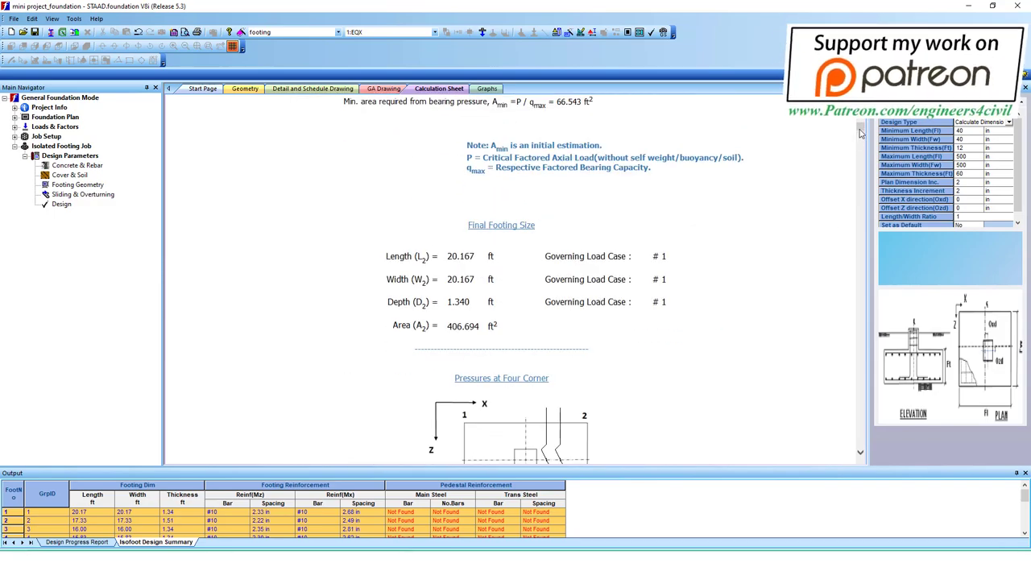
{"action": "left_click_drag", "start_coordinate": [860, 133], "coordinate": [848, 466]}
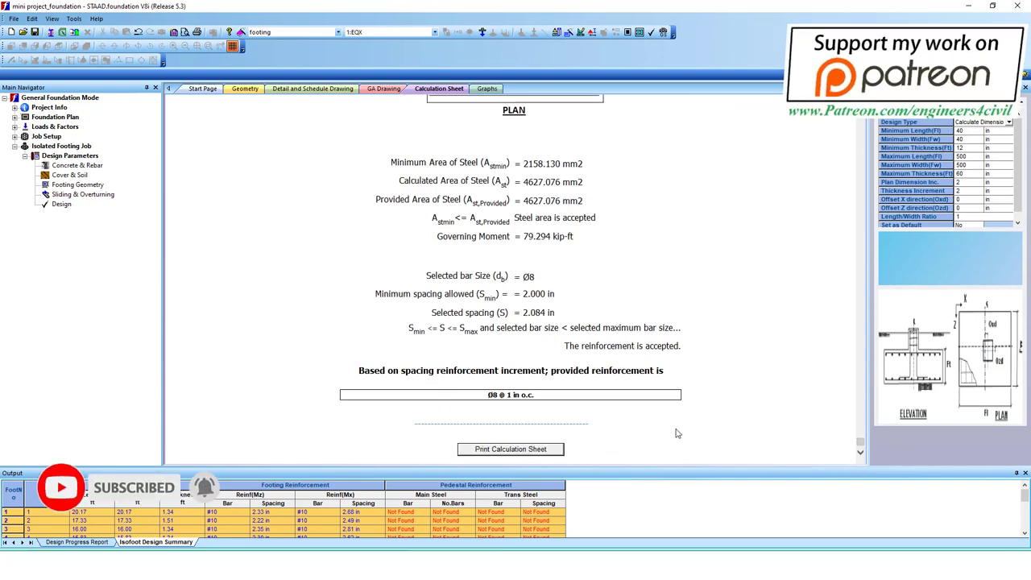
Step: Make a first attempt to print the calculation sheet, then scroll further down the sheet
{"action": "left_click", "coordinate": [554, 452]}
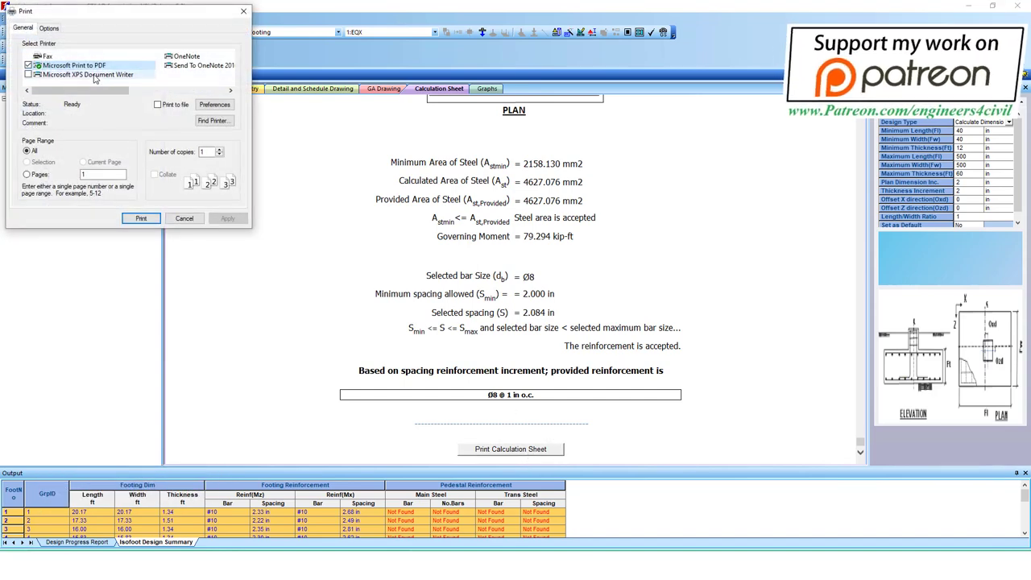
{"action": "left_click", "coordinate": [146, 220]}
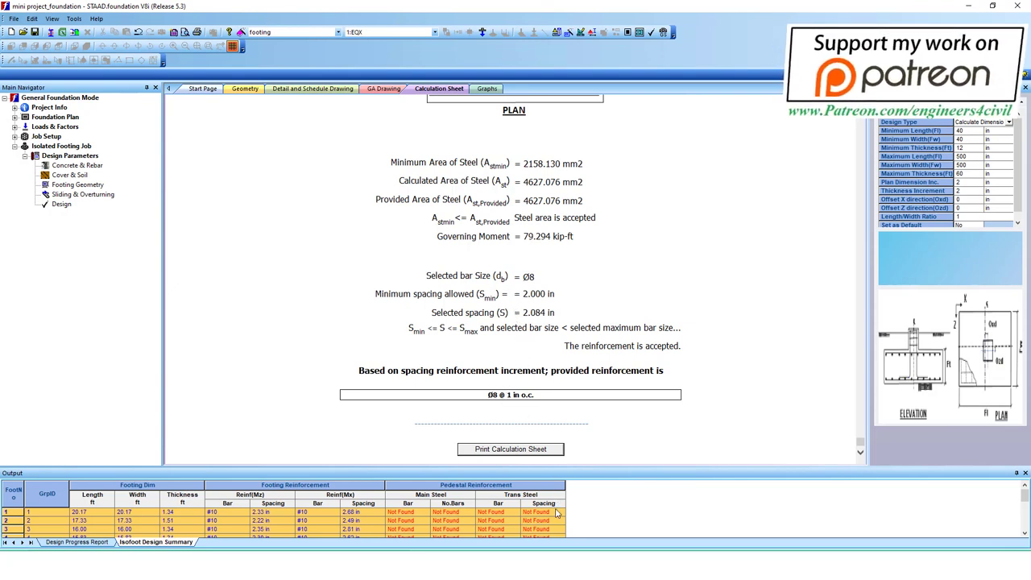
{"action": "scroll", "coordinate": [564, 413], "scroll_direction": "down", "scroll_amount": 5}
{"action": "scroll", "coordinate": [564, 413], "scroll_direction": "down", "scroll_amount": 5}
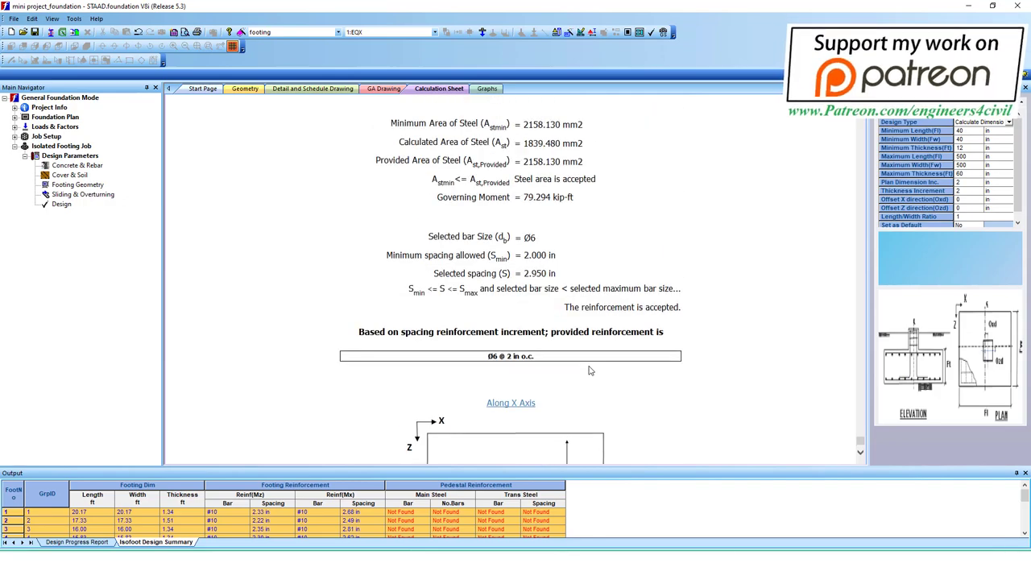
{"action": "scroll", "coordinate": [564, 414], "scroll_direction": "down", "scroll_amount": 5}
{"action": "left_click_drag", "start_coordinate": [867, 441], "coordinate": [852, 506]}
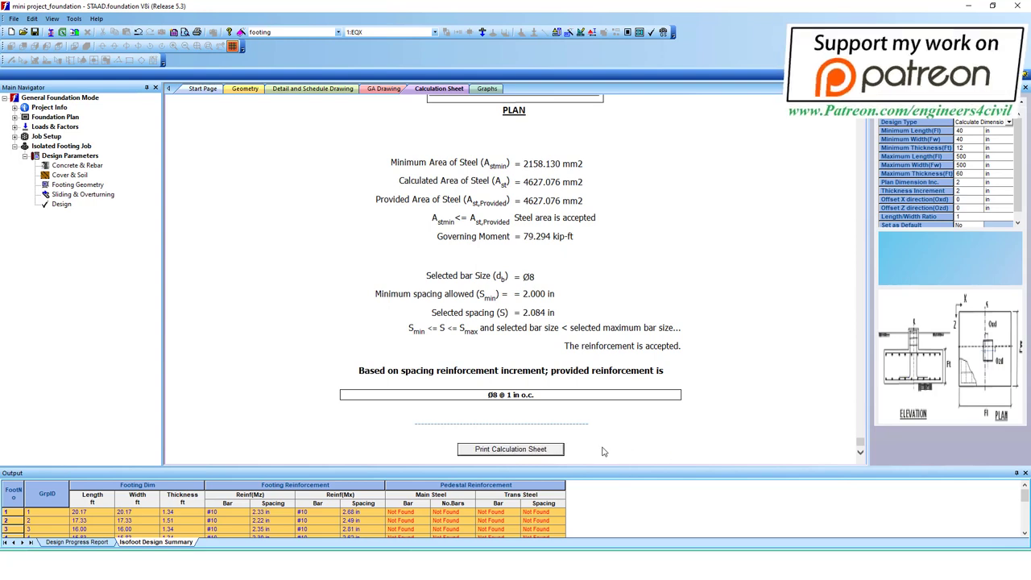
Step: Print the calculation sheet to Microsoft Print to PDF and show the Detail and Schedule Drawing
{"action": "left_click", "coordinate": [516, 449]}
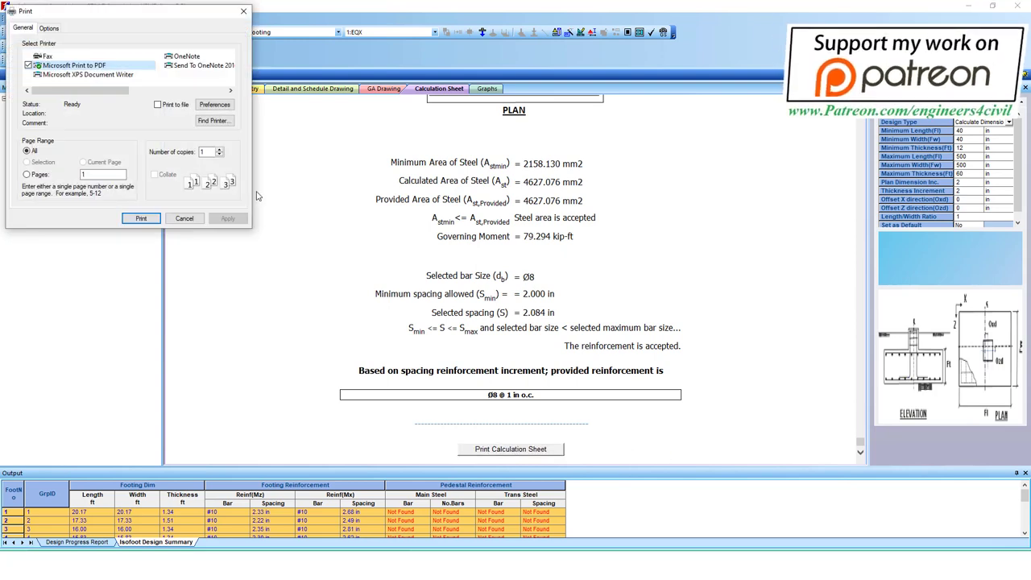
{"action": "left_click", "coordinate": [101, 70]}
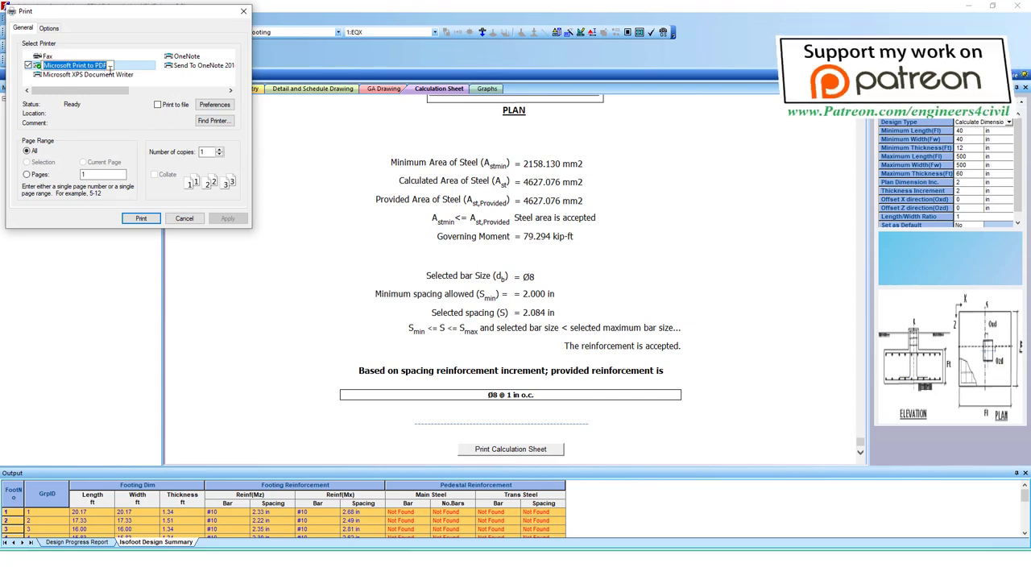
{"action": "left_click", "coordinate": [155, 122]}
{"action": "left_click", "coordinate": [142, 218]}
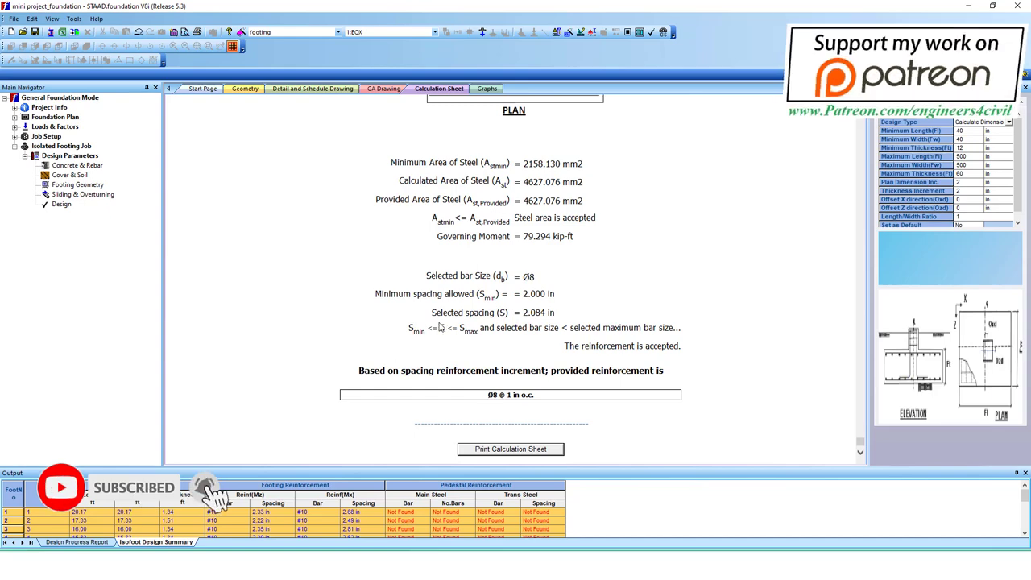
{"action": "scroll", "coordinate": [327, 120], "scroll_direction": "up", "scroll_amount": 3}
{"action": "left_click", "coordinate": [315, 90]}
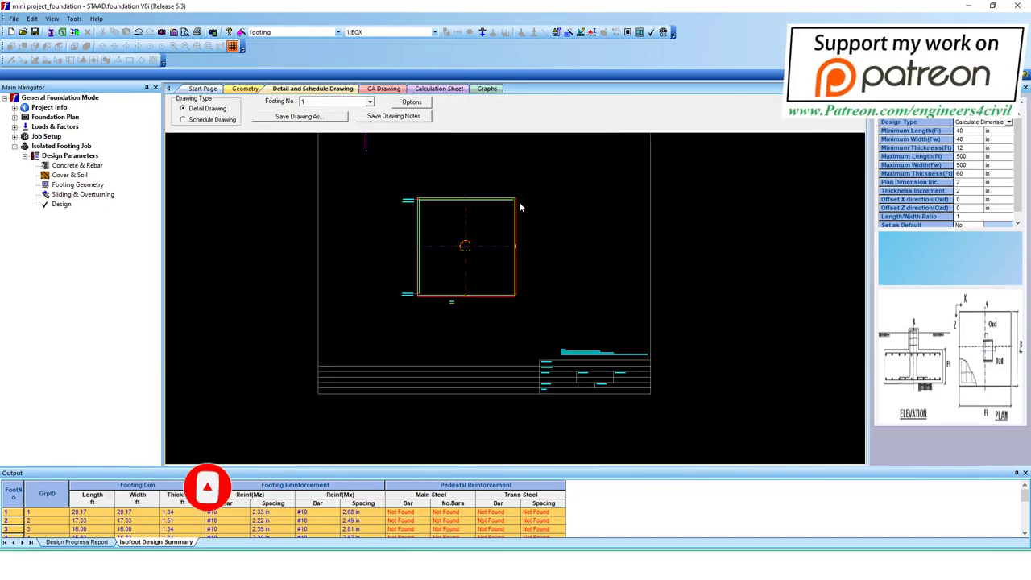
Step: Save the printout as PDF 'footing data' in the Mini Project on Staad pro folder
{"action": "key", "text": "ctrl+p"}
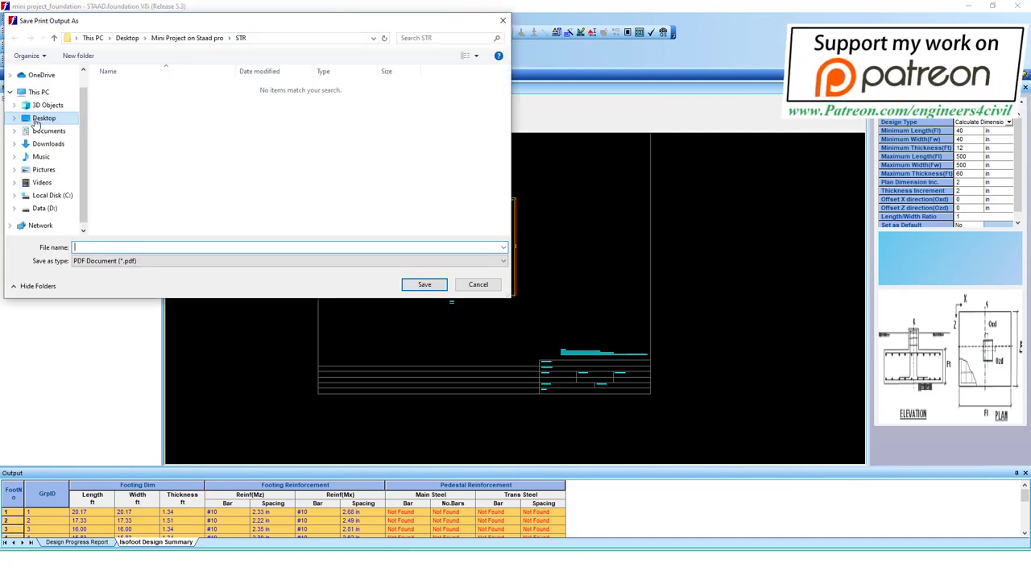
{"action": "double_click", "coordinate": [145, 121]}
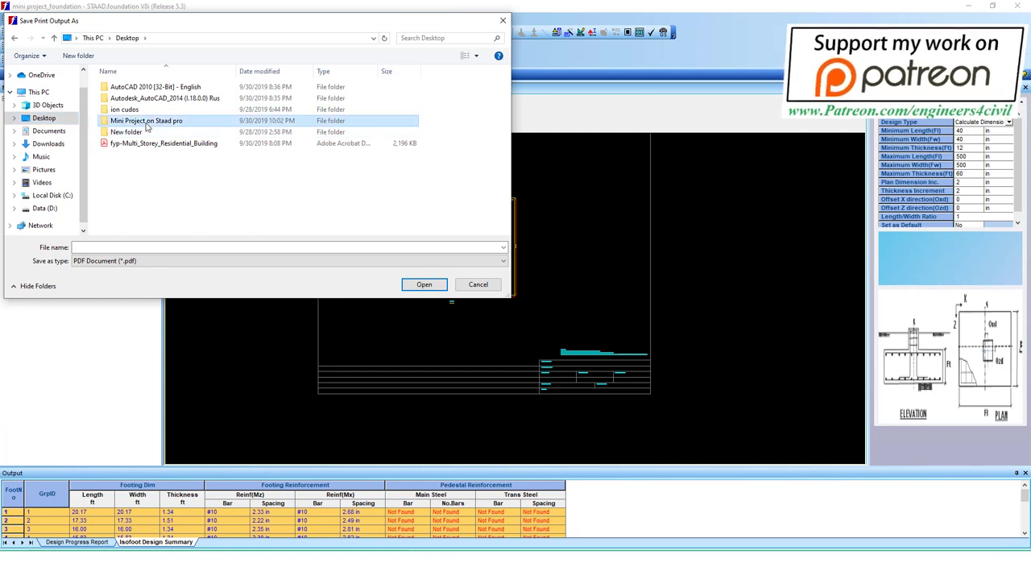
{"action": "left_click", "coordinate": [152, 247]}
{"action": "type", "text": "footing data"}
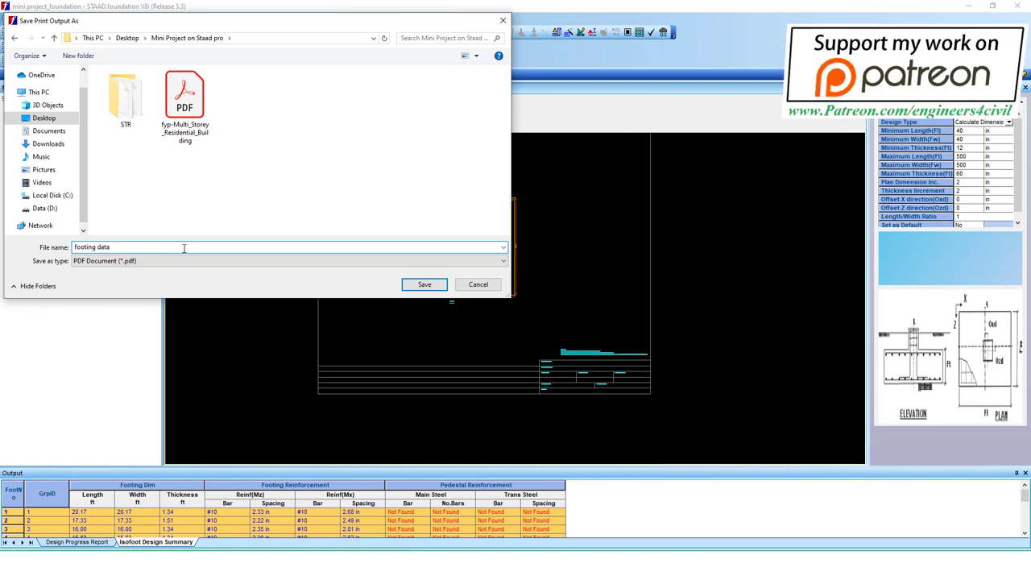
{"action": "left_click", "coordinate": [418, 286]}
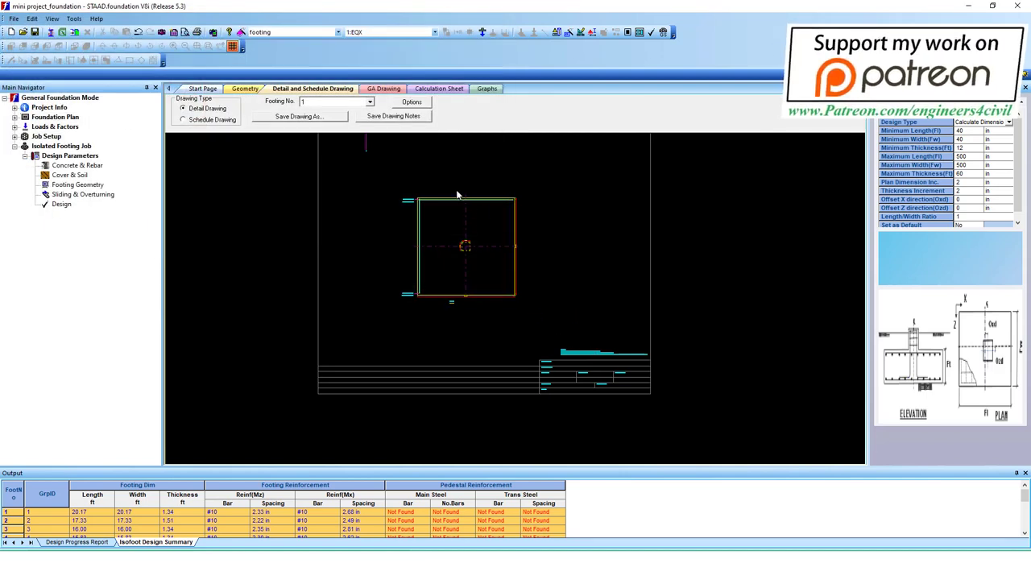
Step: Inspect the footing elevation and other footings' detail drawings, then return to the Geometry plan
{"action": "middle_click_drag", "start_coordinate": [455, 208], "coordinate": [460, 304]}
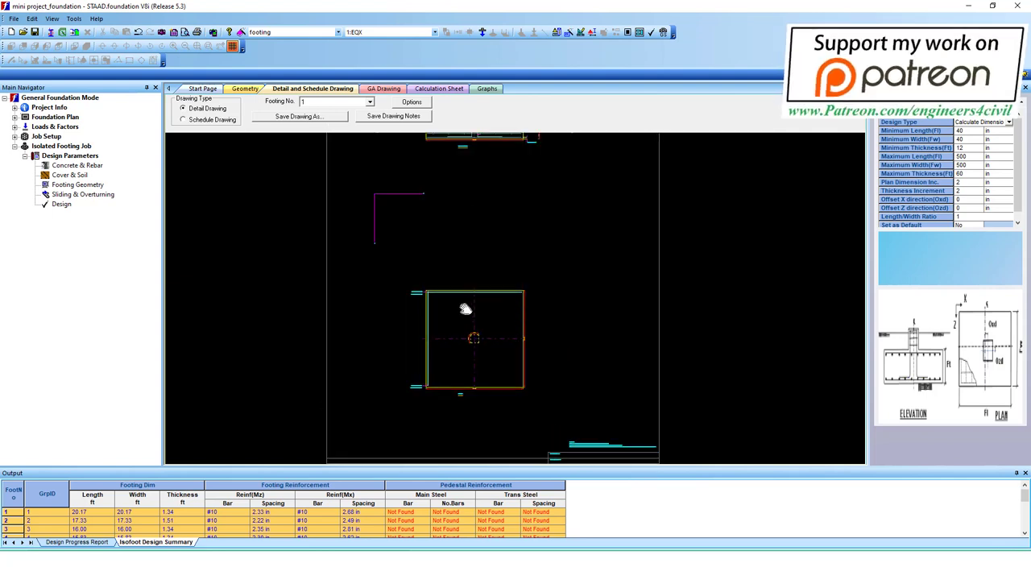
{"action": "middle_click_drag", "start_coordinate": [483, 139], "coordinate": [483, 255]}
{"action": "scroll", "coordinate": [483, 249], "scroll_direction": "up", "scroll_amount": 2}
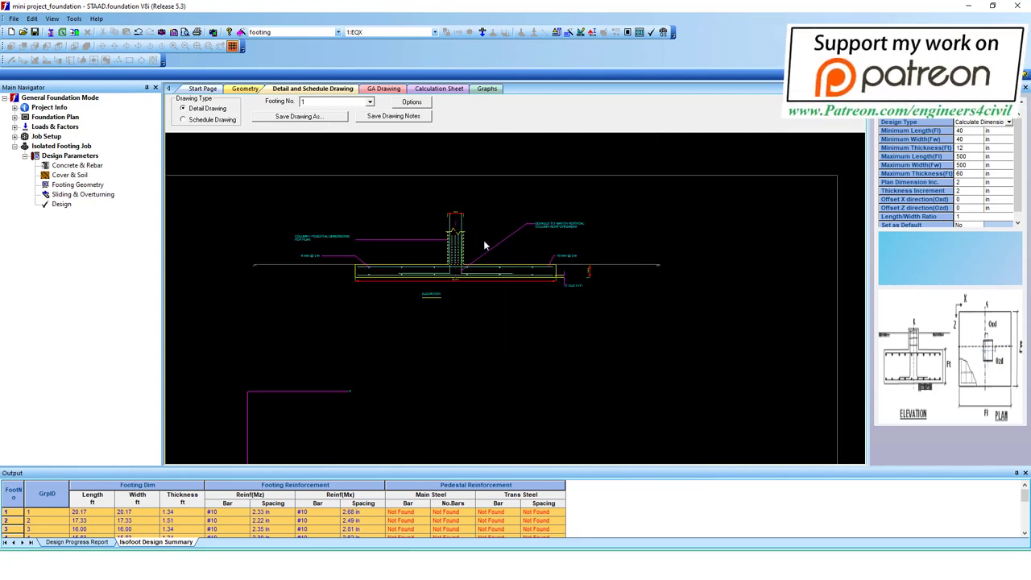
{"action": "scroll", "coordinate": [483, 240], "scroll_direction": "up", "scroll_amount": 2}
{"action": "middle_click_drag", "start_coordinate": [391, 258], "coordinate": [457, 266]}
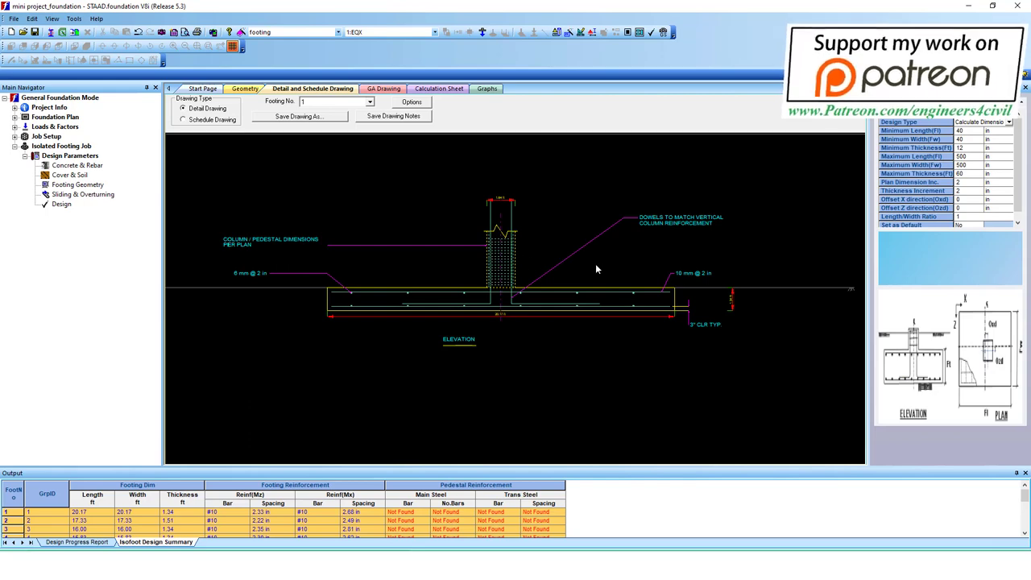
{"action": "left_click", "coordinate": [370, 102]}
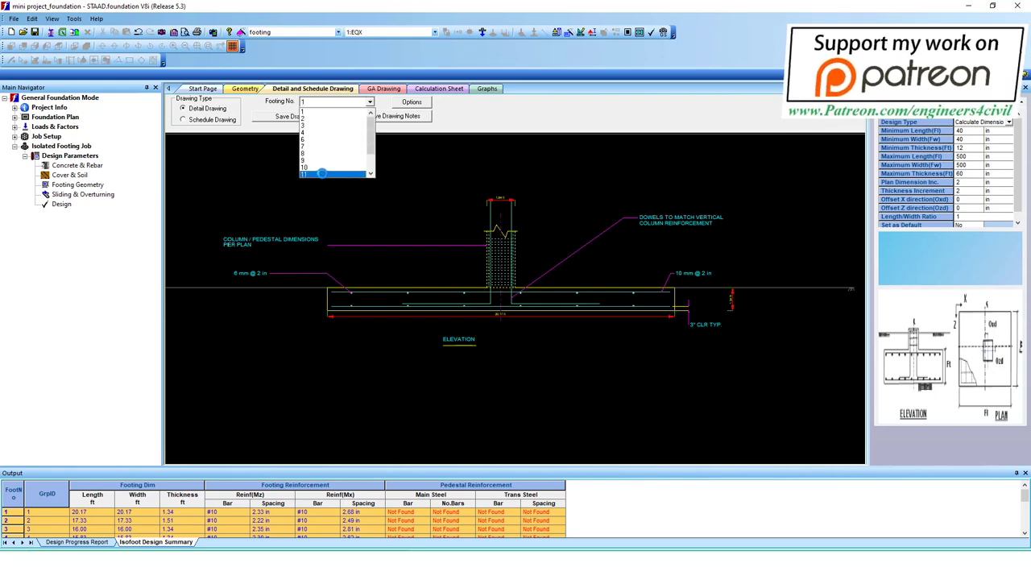
{"action": "scroll", "coordinate": [329, 157], "scroll_direction": "down", "scroll_amount": 2}
{"action": "left_click", "coordinate": [329, 157]}
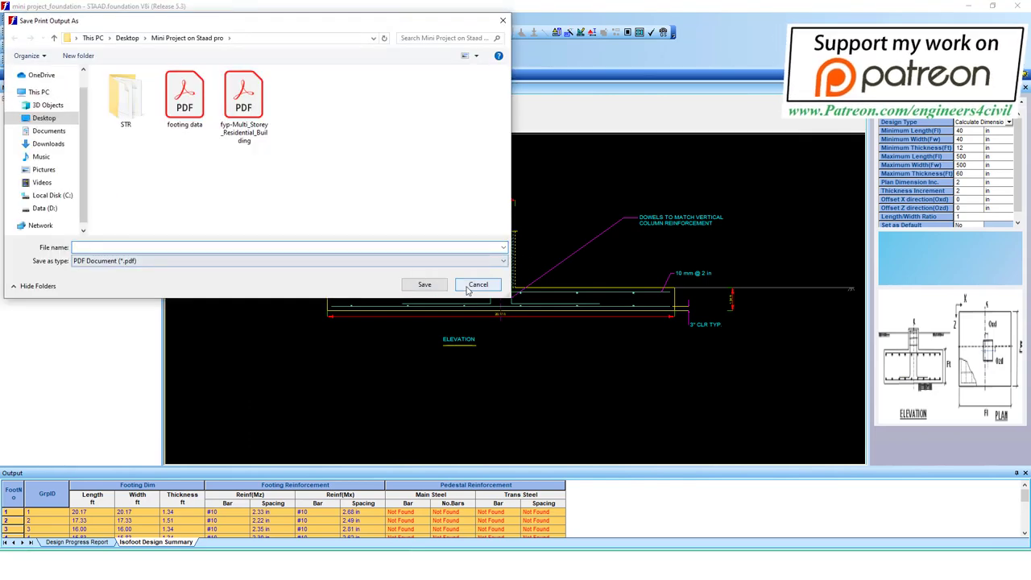
{"action": "left_click", "coordinate": [475, 284]}
{"action": "left_click", "coordinate": [368, 102]}
{"action": "left_click", "coordinate": [347, 161]}
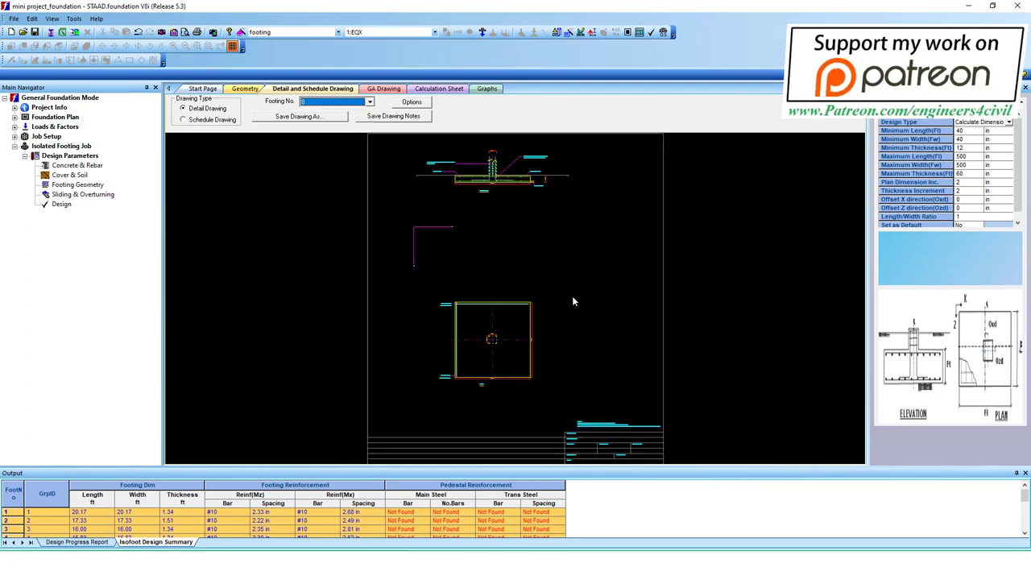
{"action": "left_click", "coordinate": [246, 89]}
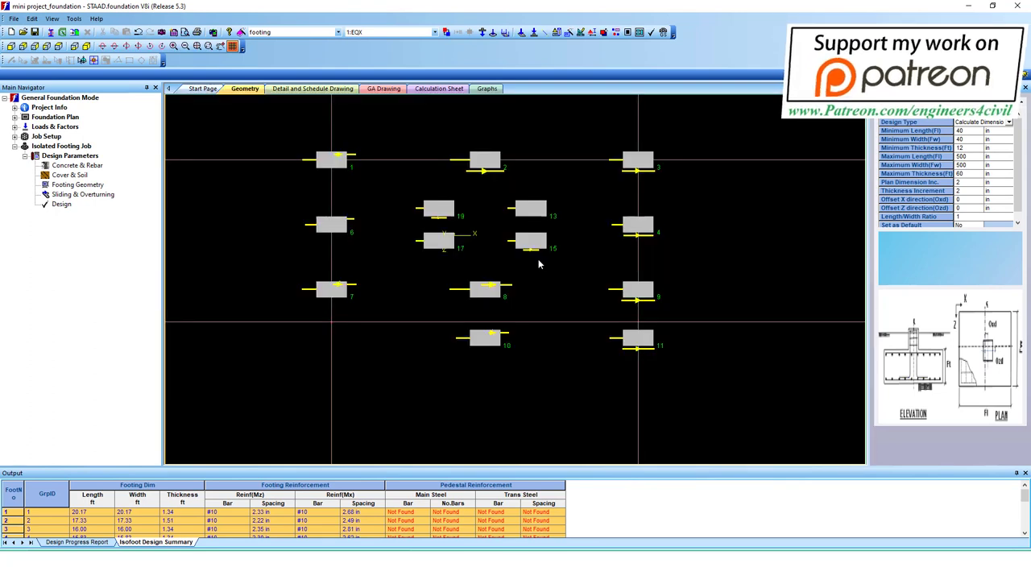
{"action": "left_click", "coordinate": [382, 88]}
{"action": "scroll", "coordinate": [562, 230], "scroll_direction": "down", "scroll_amount": 1}
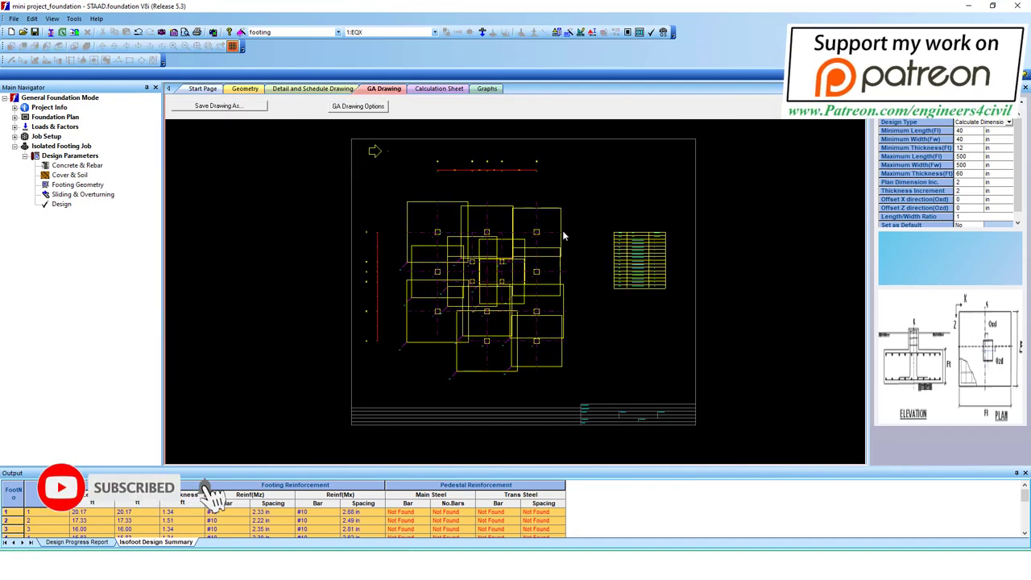
{"action": "scroll", "coordinate": [562, 230], "scroll_direction": "up", "scroll_amount": 2}
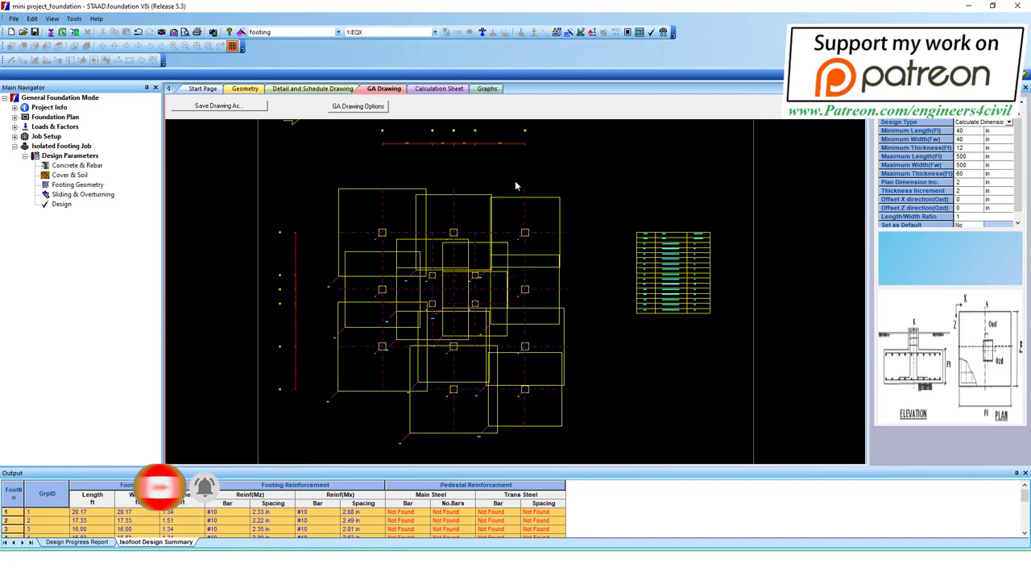
{"action": "scroll", "coordinate": [543, 270], "scroll_direction": "up", "scroll_amount": 1}
{"action": "left_click", "coordinate": [320, 89]}
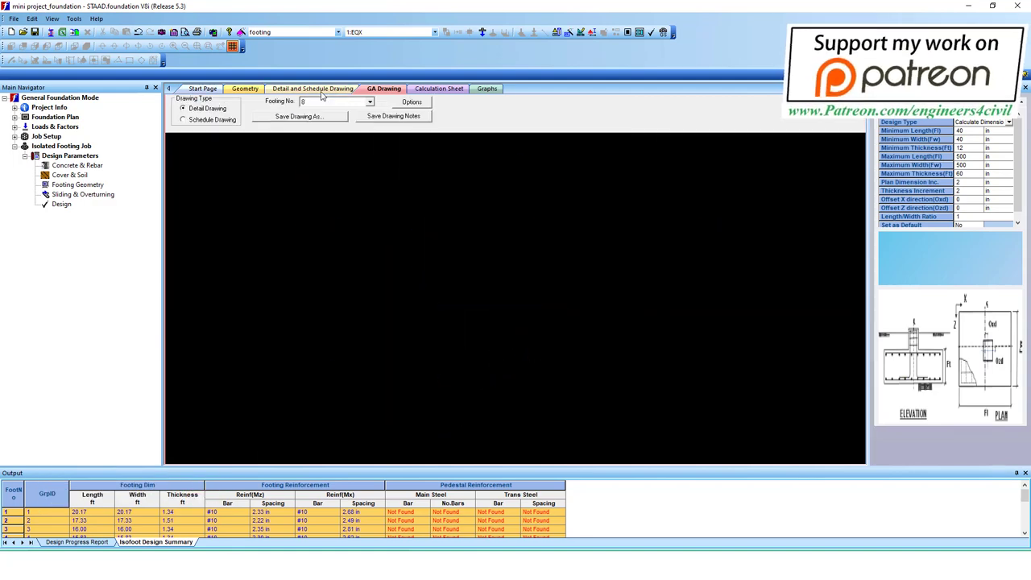
{"action": "scroll", "coordinate": [516, 175], "scroll_direction": "up", "scroll_amount": 1}
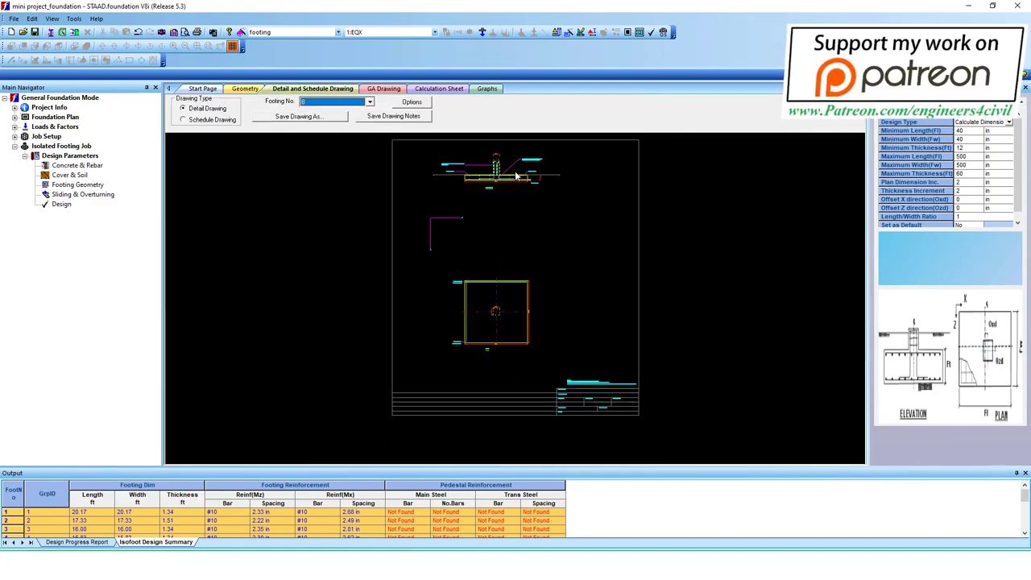
{"action": "scroll", "coordinate": [509, 157], "scroll_direction": "up", "scroll_amount": 1}
{"action": "scroll", "coordinate": [508, 166], "scroll_direction": "up", "scroll_amount": 1}
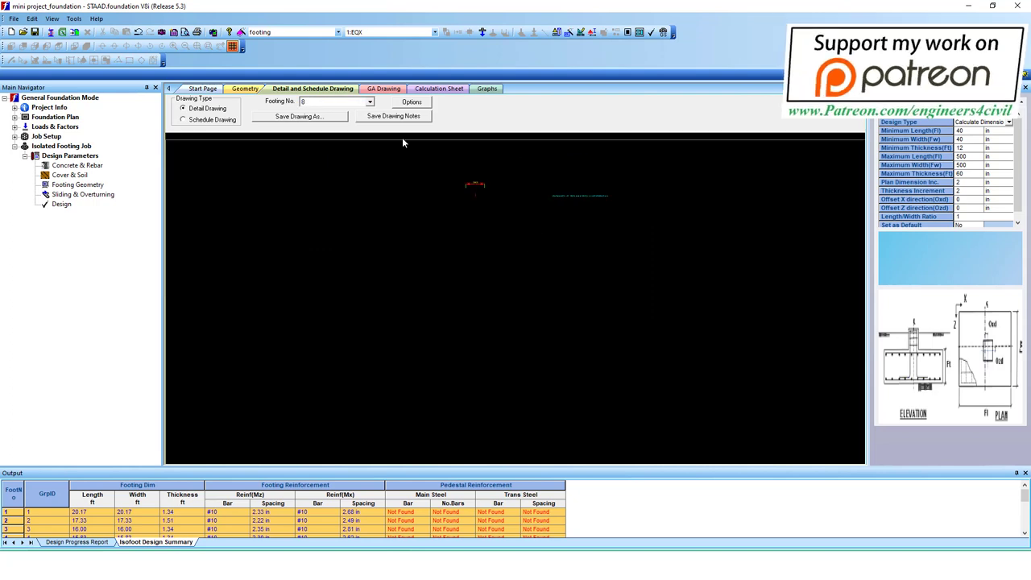
{"action": "left_click", "coordinate": [383, 89]}
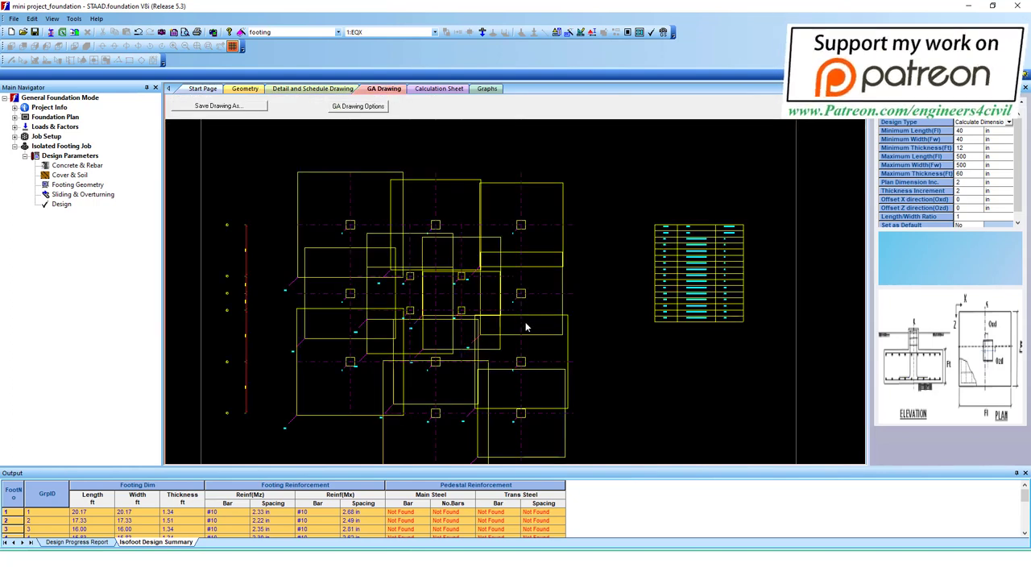
Step: Circle the top-row footings and outline the footing layout on the plan, then clear the markings
{"action": "left_click_drag", "start_coordinate": [355, 220], "coordinate": [358, 214]}
{"action": "left_click_drag", "start_coordinate": [439, 211], "coordinate": [446, 210]}
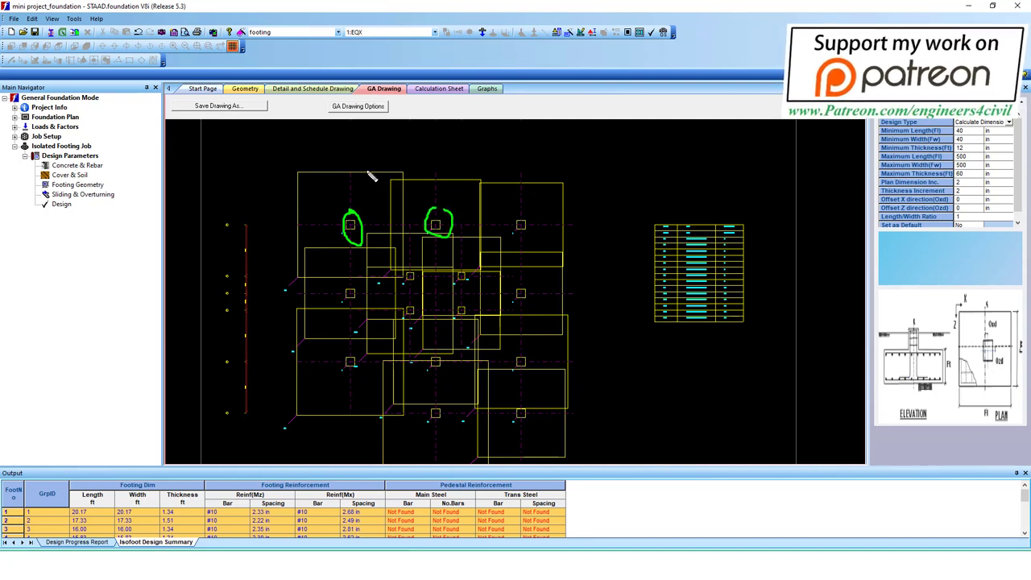
{"action": "mouse_move", "coordinate": [307, 169]}
{"action": "left_mouse_down"}
{"action": "mouse_move", "coordinate": [295, 392]}
{"action": "mouse_move", "coordinate": [358, 420]}
{"action": "mouse_move", "coordinate": [379, 448]}
{"action": "mouse_move", "coordinate": [512, 456]}
{"action": "mouse_move", "coordinate": [555, 315]}
{"action": "mouse_move", "coordinate": [473, 166]}
{"action": "mouse_move", "coordinate": [302, 179]}
{"action": "left_mouse_up"}
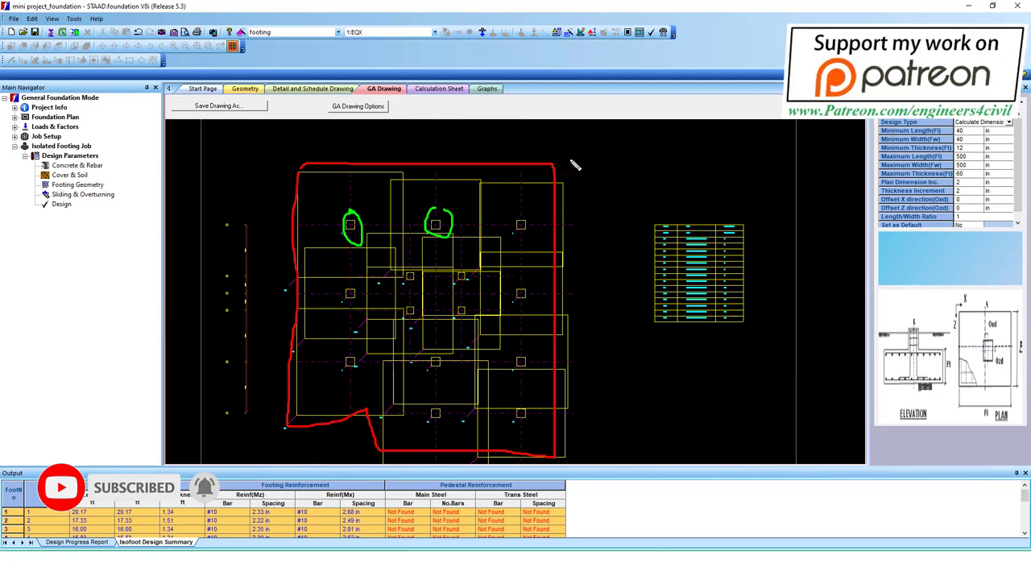
{"action": "mouse_move", "coordinate": [571, 160]}
{"action": "left_mouse_down"}
{"action": "mouse_move", "coordinate": [322, 426]}
{"action": "mouse_move", "coordinate": [532, 183]}
{"action": "left_mouse_up"}
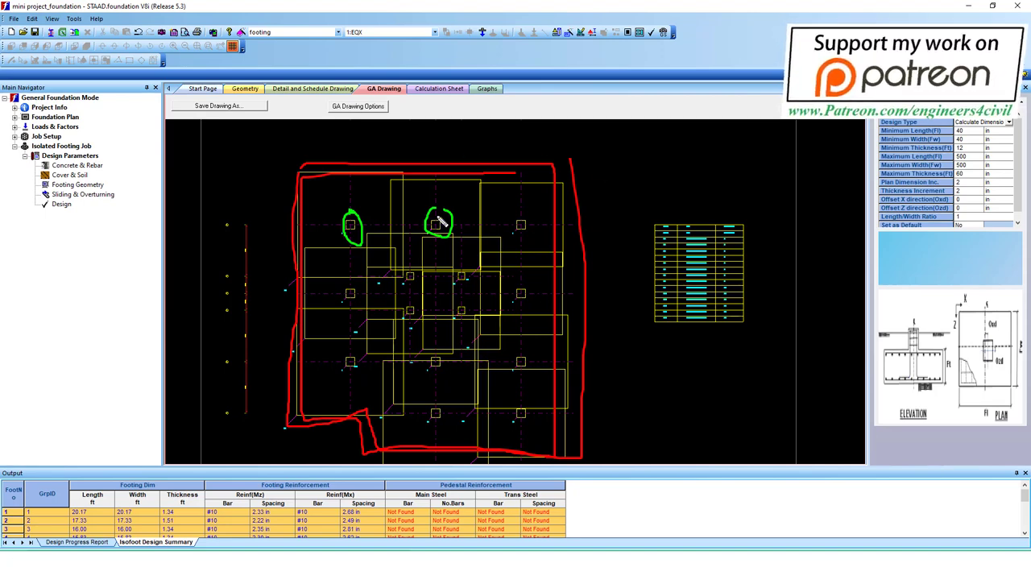
{"action": "key", "text": "Escape"}
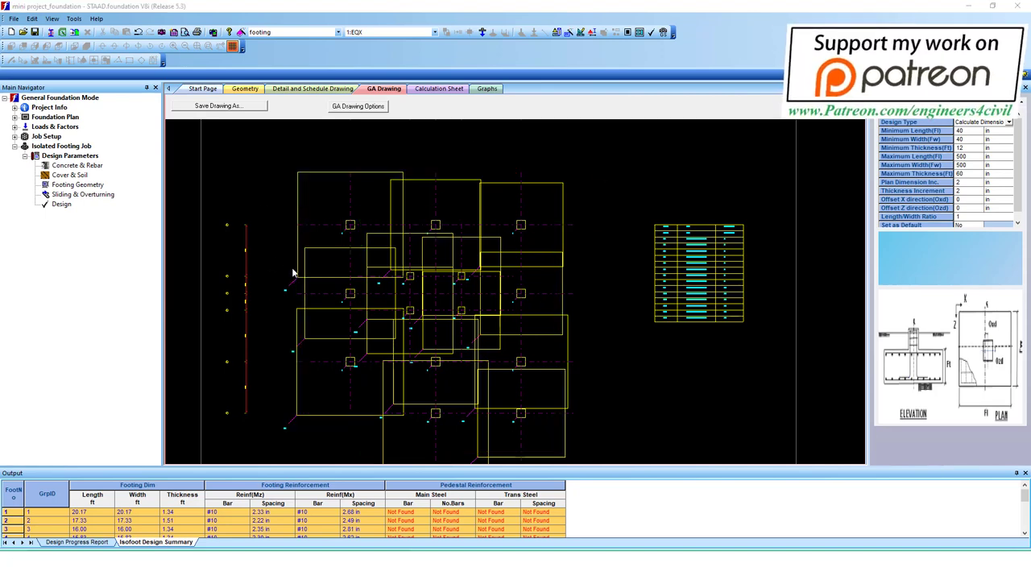
Step: View footing 8's detail drawing and calculation sheet, then exit STAAD.foundation without saving
{"action": "left_click", "coordinate": [311, 89]}
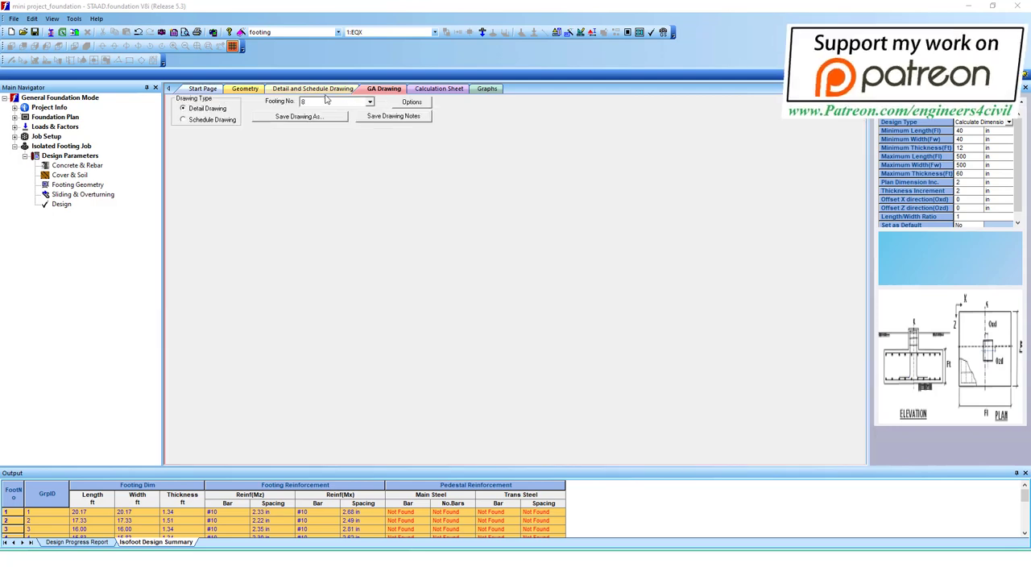
{"action": "scroll", "coordinate": [502, 169], "scroll_direction": "up", "scroll_amount": 2}
{"action": "scroll", "coordinate": [502, 169], "scroll_direction": "up", "scroll_amount": 2}
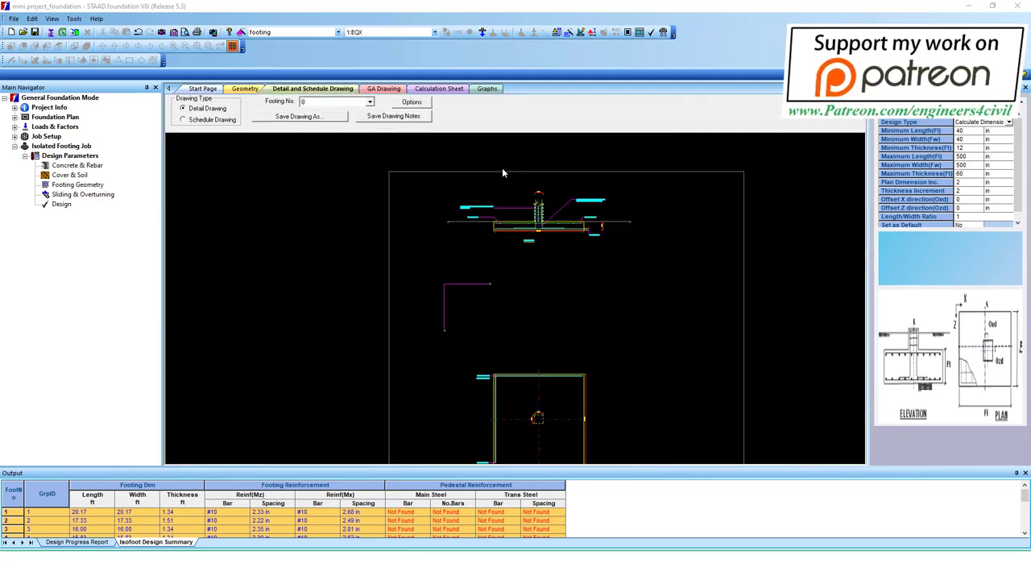
{"action": "scroll", "coordinate": [502, 169], "scroll_direction": "up", "scroll_amount": 2}
{"action": "left_click", "coordinate": [442, 88]}
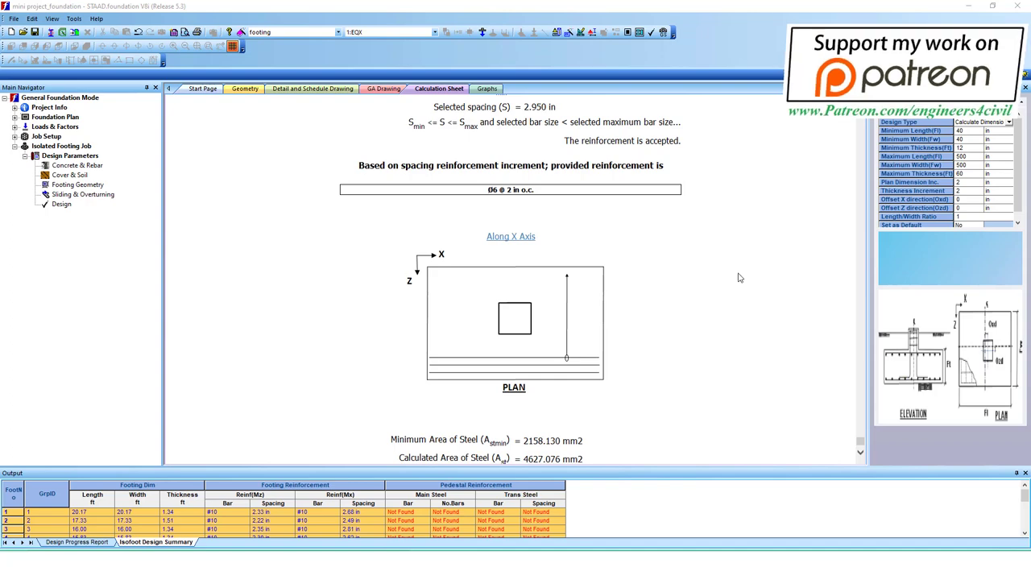
{"action": "scroll", "coordinate": [760, 288], "scroll_direction": "down", "scroll_amount": 5}
{"action": "scroll", "coordinate": [762, 289], "scroll_direction": "down", "scroll_amount": 2}
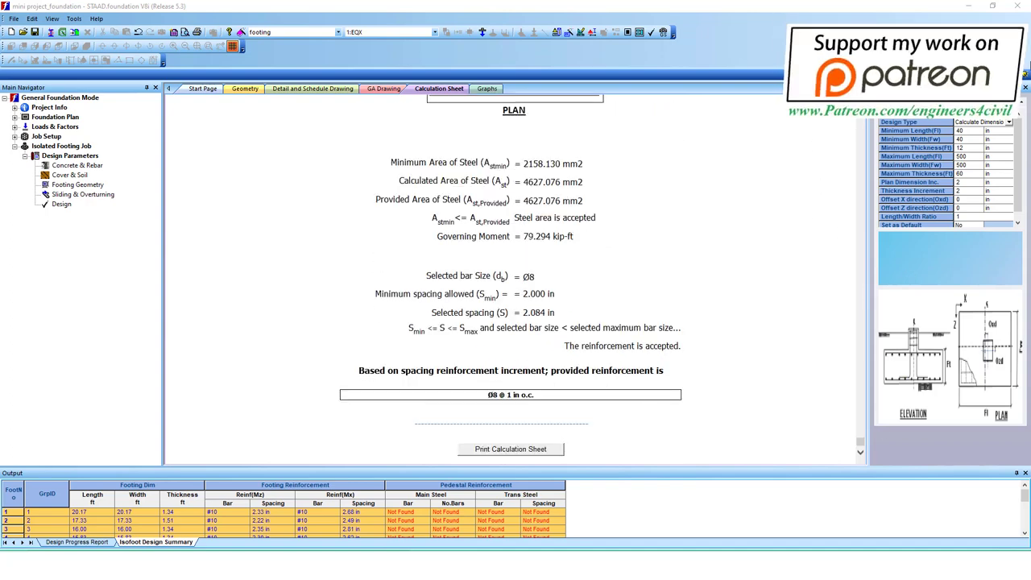
{"action": "left_click", "coordinate": [1020, 8]}
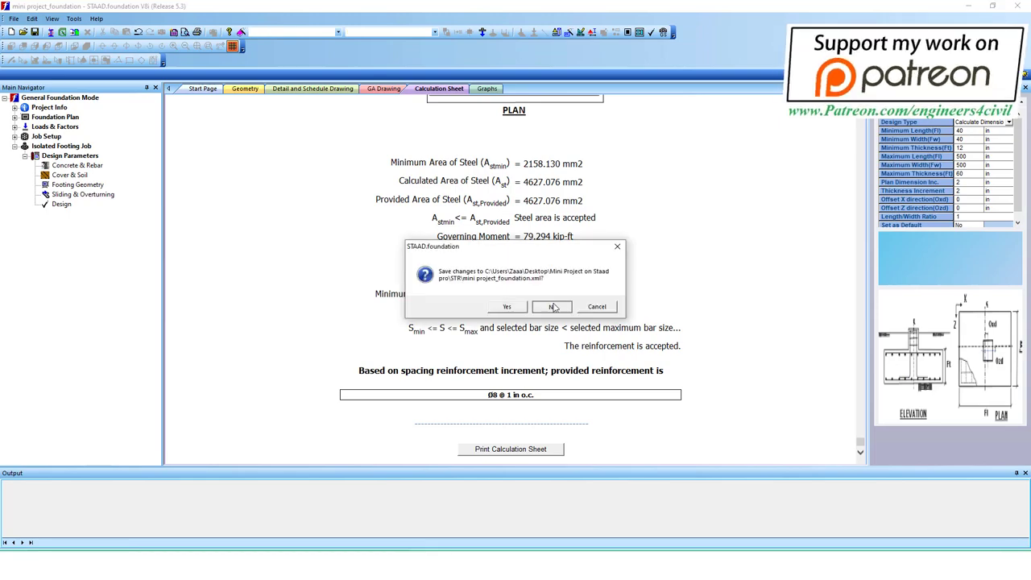
{"action": "left_click", "coordinate": [562, 311]}
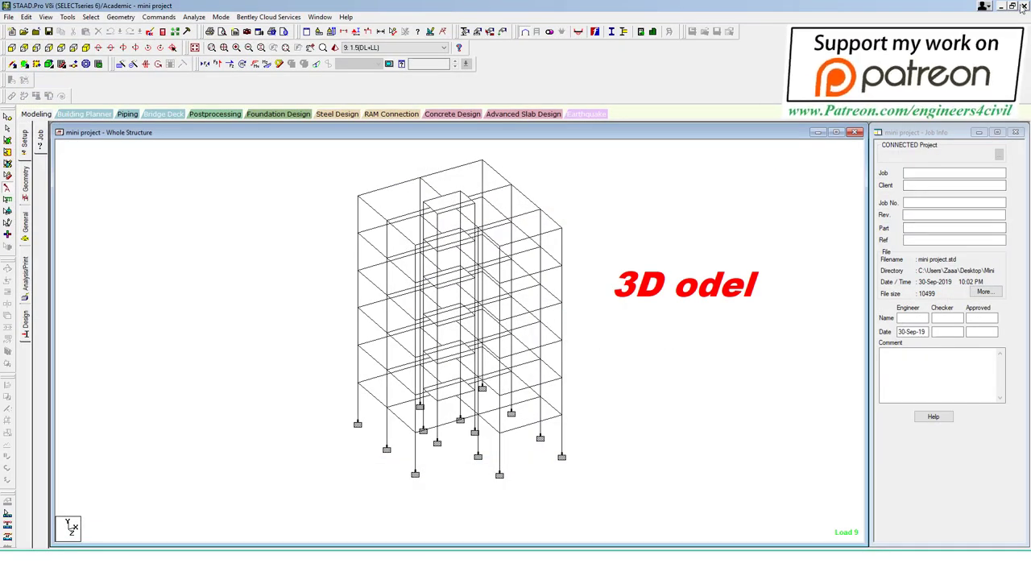
Step: Scroll through the report's Conclusions and References, then close Word and choose Don't Save
{"action": "left_click", "coordinate": [855, 132]}
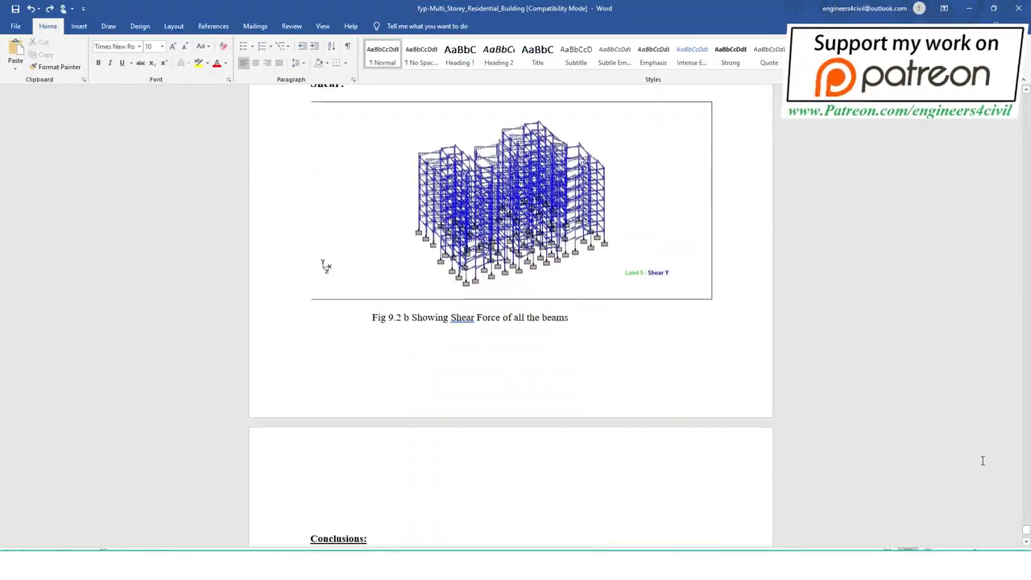
{"action": "scroll", "coordinate": [702, 418], "scroll_direction": "down", "scroll_amount": 5}
{"action": "scroll", "coordinate": [580, 408], "scroll_direction": "down", "scroll_amount": 3}
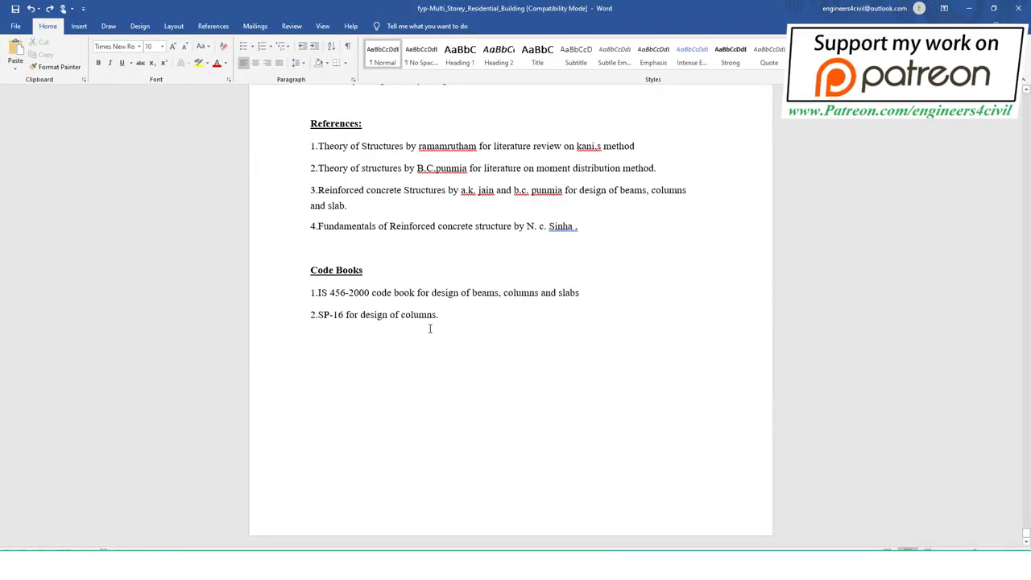
{"action": "scroll", "coordinate": [431, 329], "scroll_direction": "up", "scroll_amount": 3}
{"action": "scroll", "coordinate": [458, 446], "scroll_direction": "up", "scroll_amount": 1}
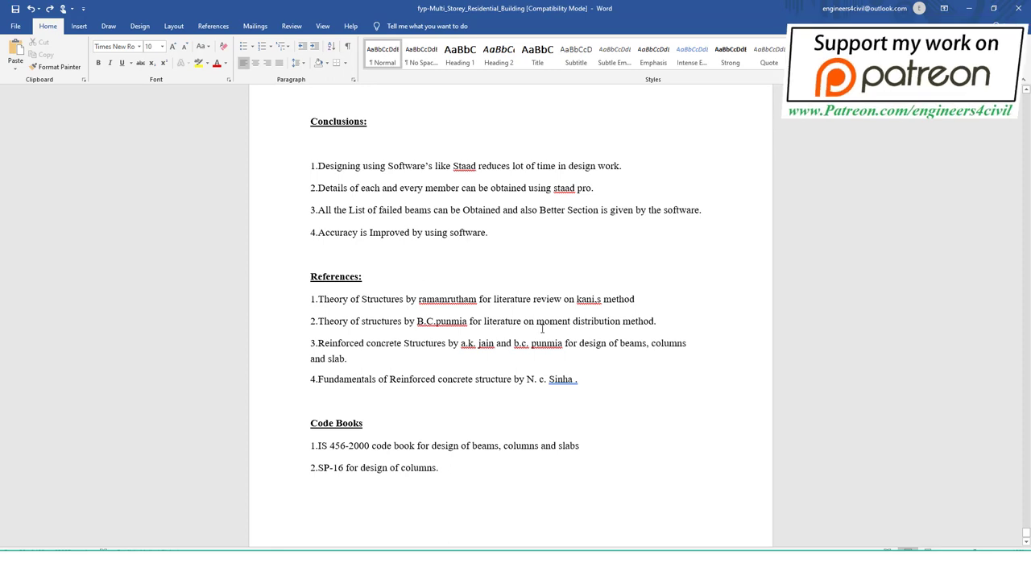
{"action": "scroll", "coordinate": [542, 328], "scroll_direction": "up", "scroll_amount": 1}
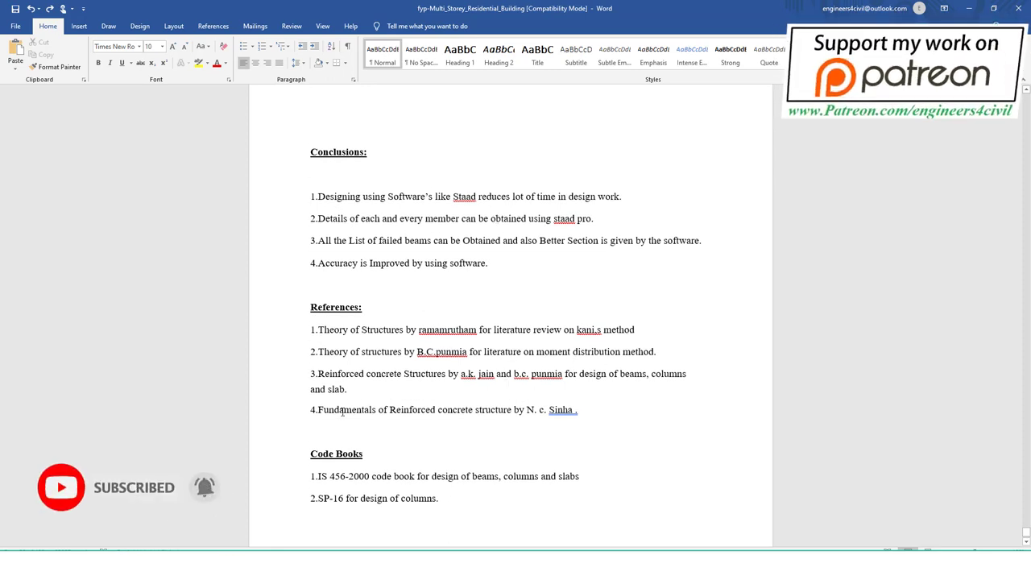
{"action": "left_click", "coordinate": [1018, 8]}
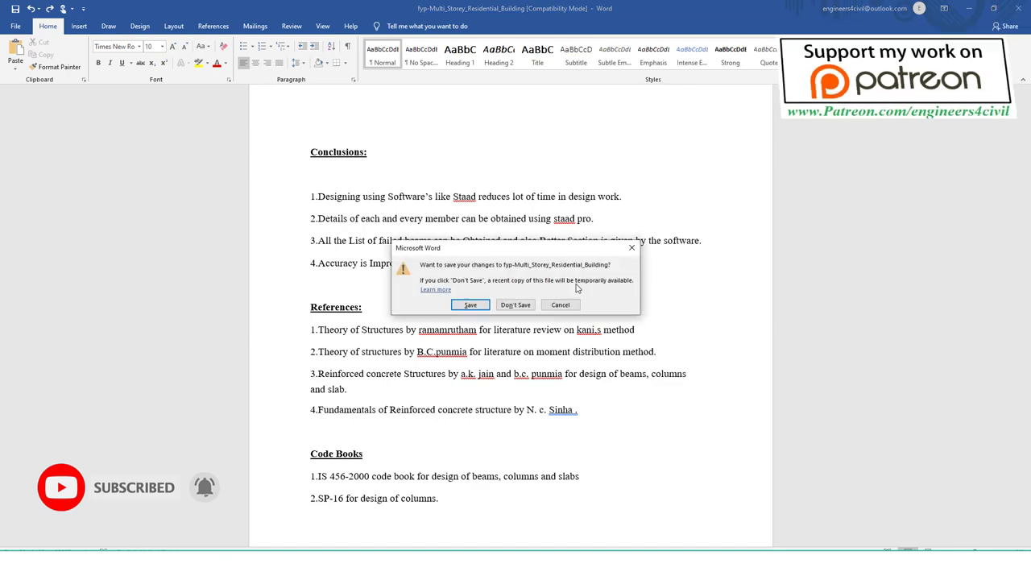
{"action": "left_click", "coordinate": [515, 304]}
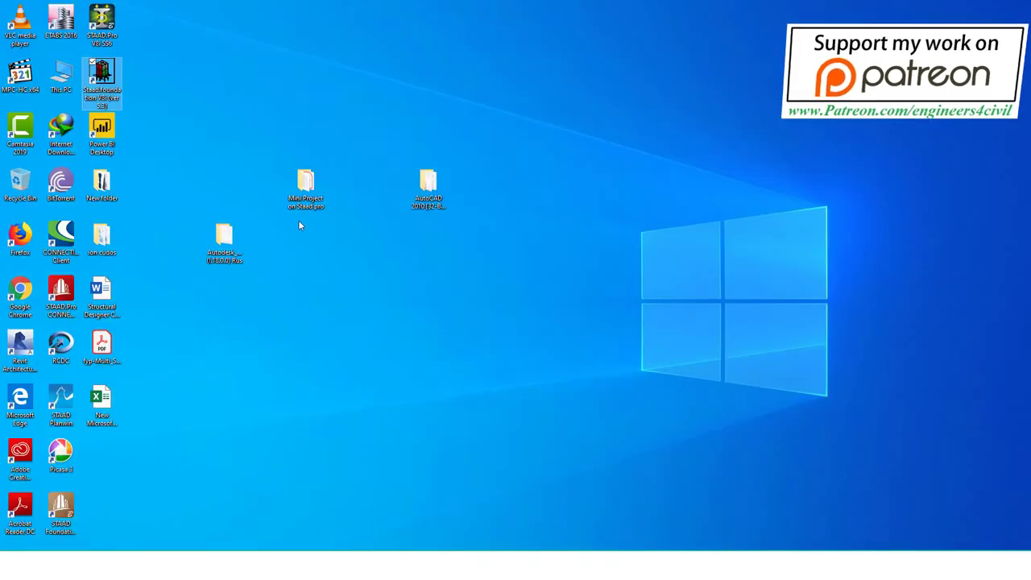
Step: Go into the Mini Project on Staad pro folder and open footing data.pdf
{"action": "double_click", "coordinate": [306, 193]}
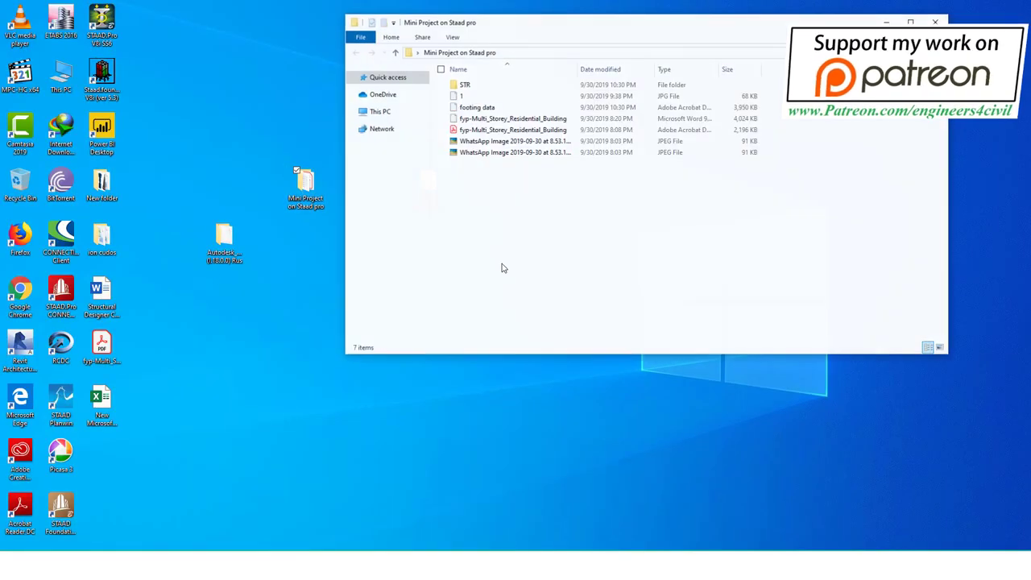
{"action": "left_click", "coordinate": [491, 109]}
{"action": "double_click", "coordinate": [491, 110]}
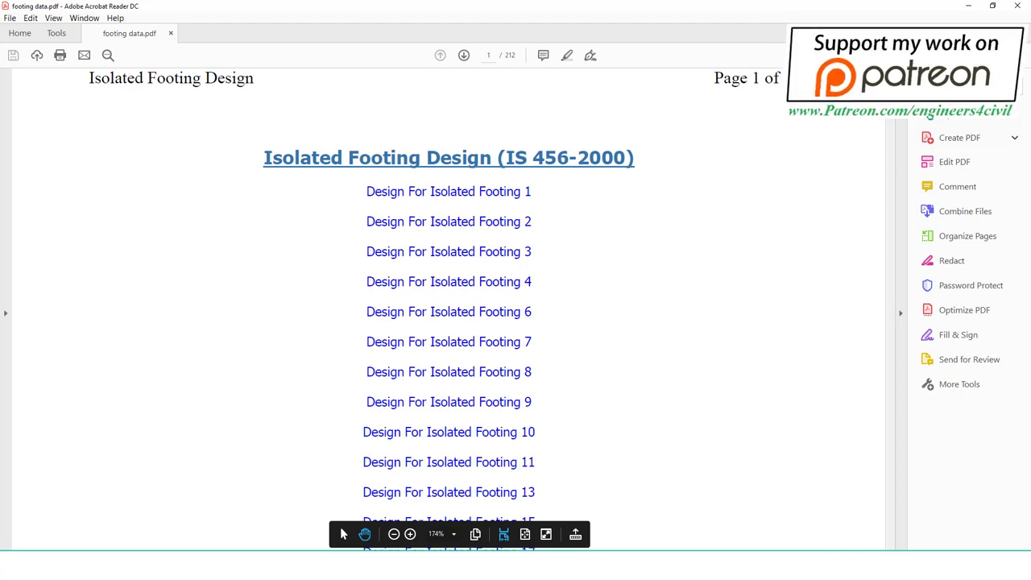
Step: Browse the Isolated Footing Design (IS 456-2000) pages, then return to page 1
{"action": "left_click_drag", "start_coordinate": [889, 151], "coordinate": [876, 528]}
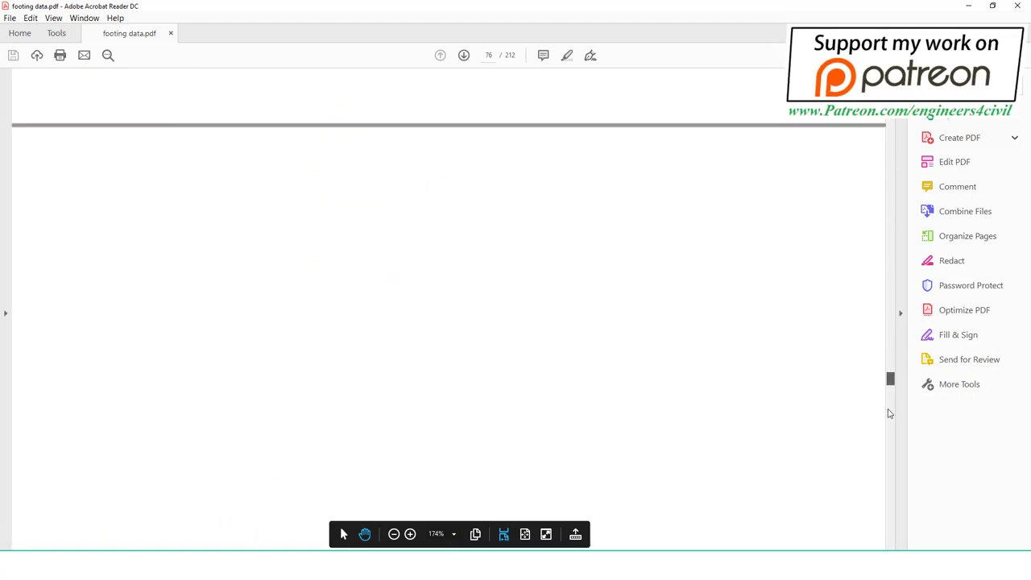
{"action": "key", "text": "Home"}
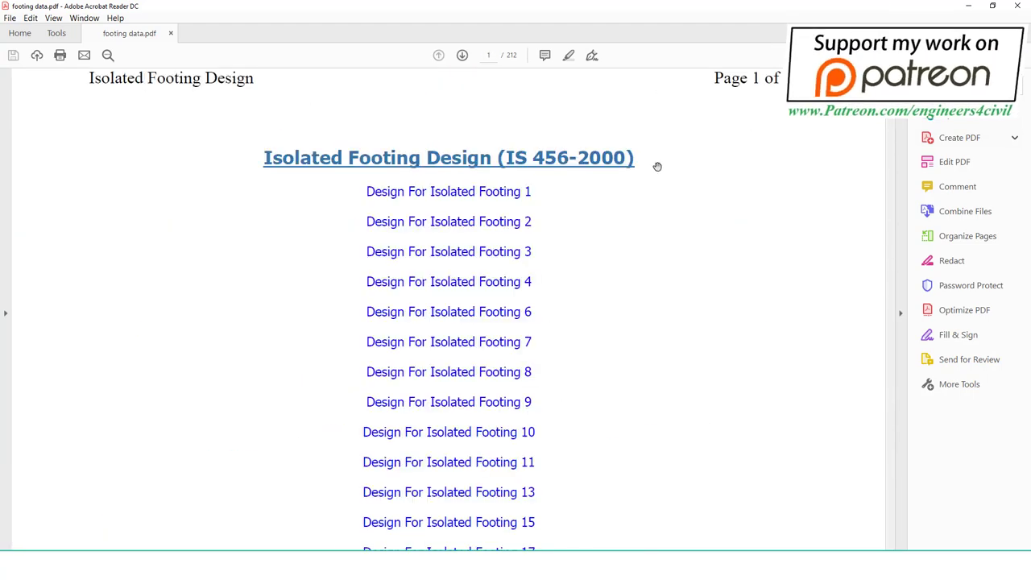
{"action": "scroll", "coordinate": [531, 281], "scroll_direction": "down", "scroll_amount": 3}
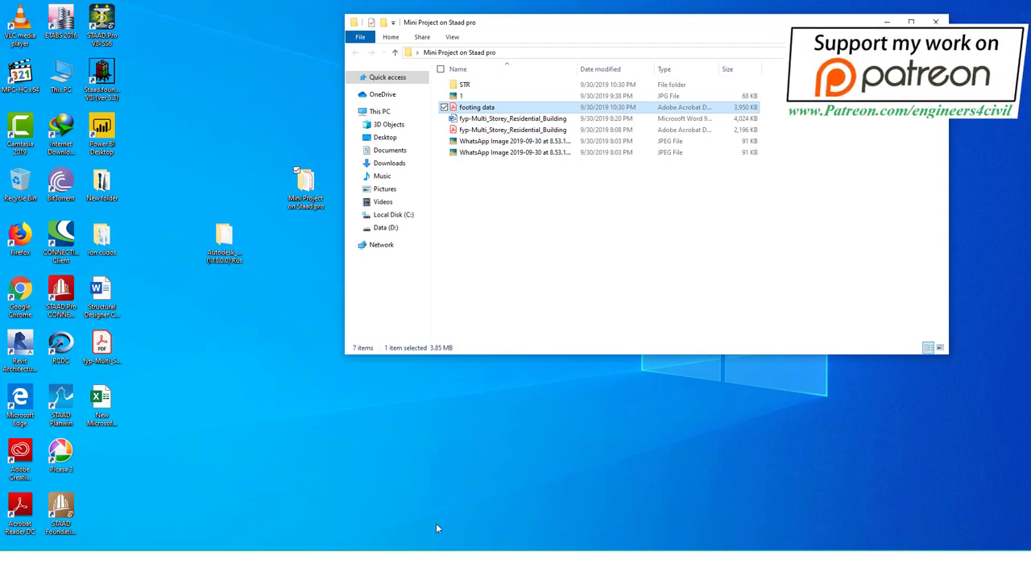
Step: Open the STR folder and launch the mini project STAAD.Pro model file
{"action": "double_click", "coordinate": [466, 85]}
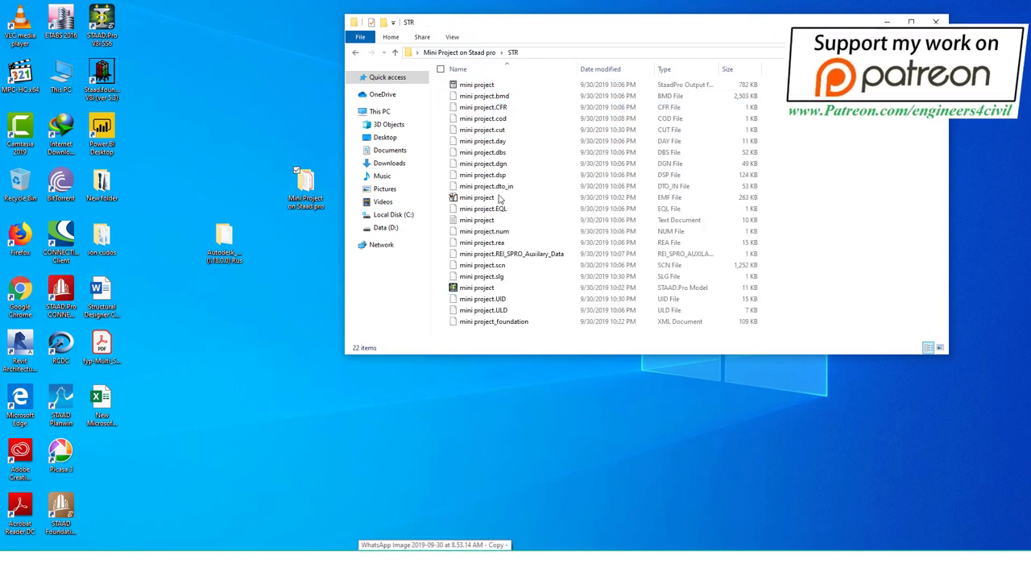
{"action": "double_click", "coordinate": [491, 290]}
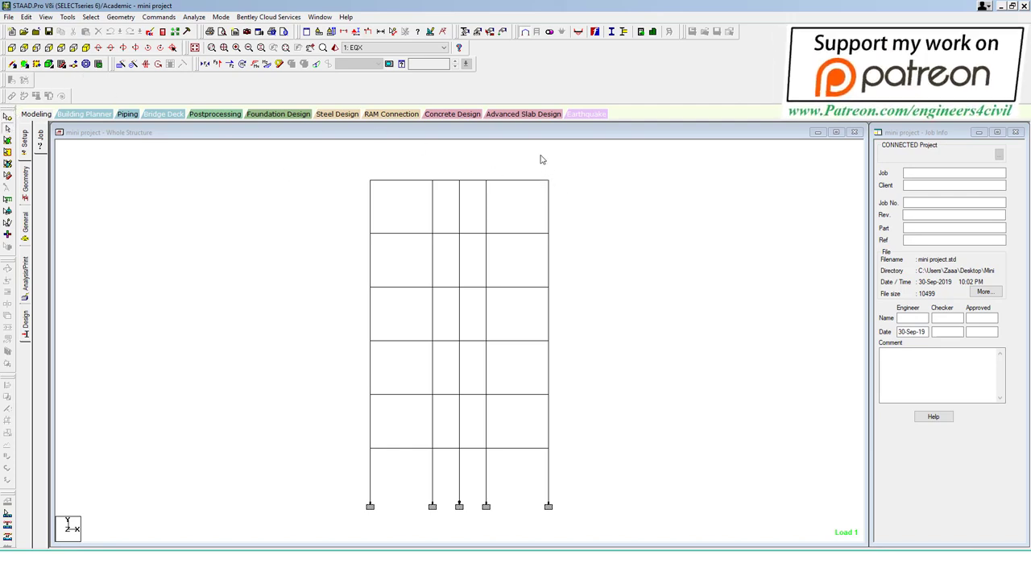
Step: Isolate the frame's rightmost column in a new view
{"action": "left_click_drag", "start_coordinate": [541, 159], "coordinate": [610, 519]}
{"action": "right_click", "coordinate": [645, 232]}
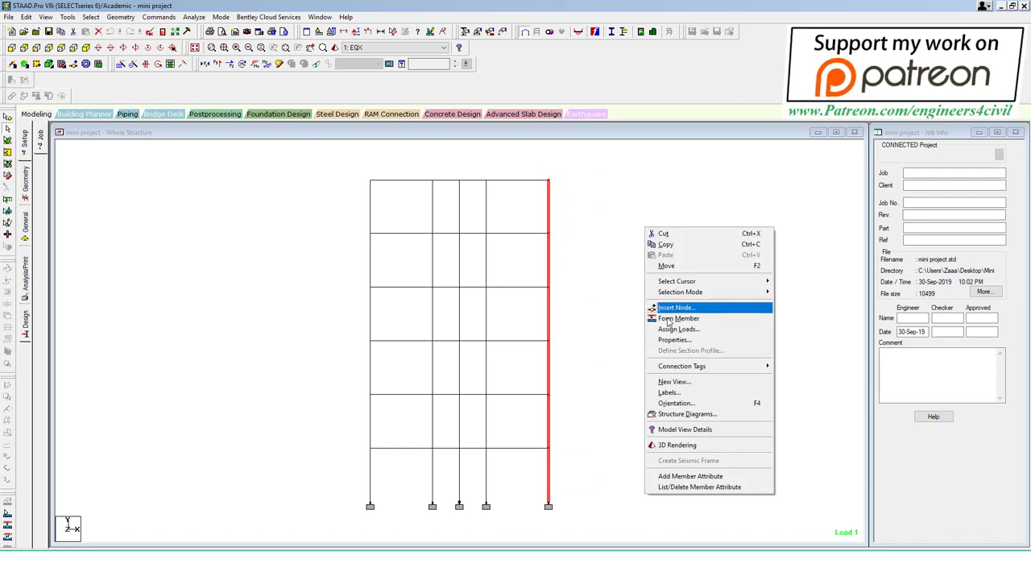
{"action": "left_click", "coordinate": [691, 381]}
{"action": "left_click", "coordinate": [585, 272]}
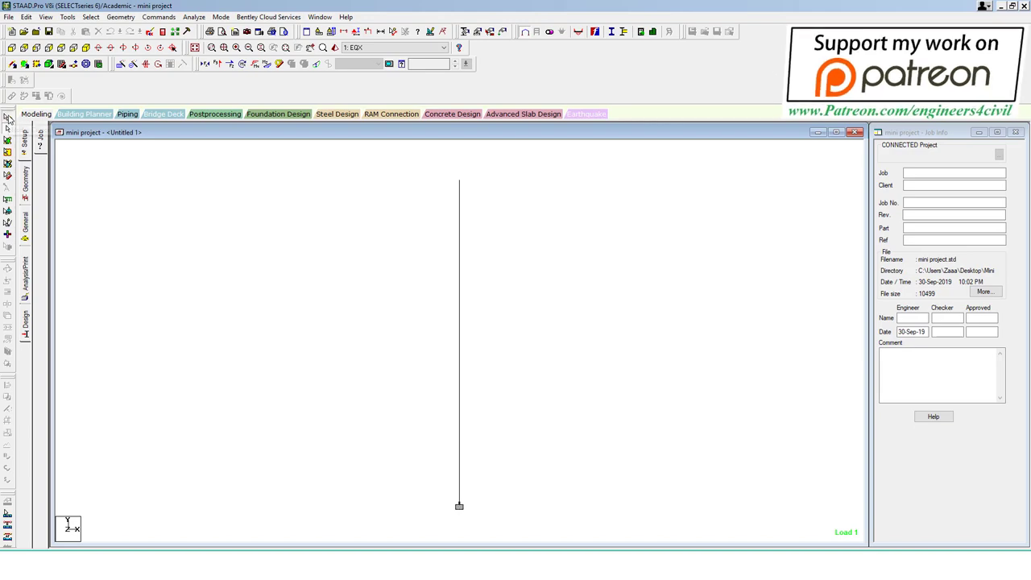
Step: In Postprocessing with all load cases, annotate the column with Max Resultant displacements
{"action": "left_click", "coordinate": [296, 118]}
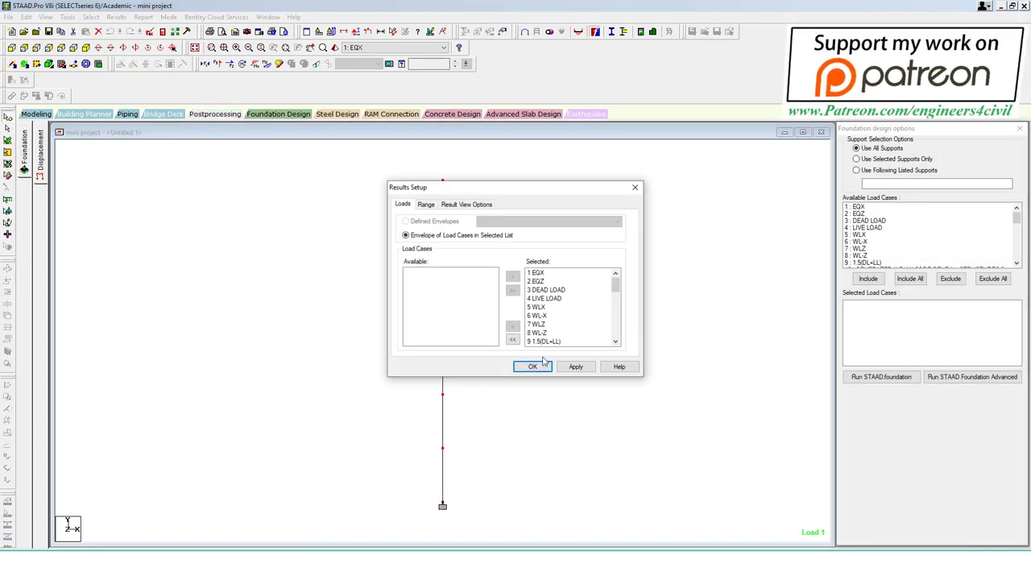
{"action": "left_click", "coordinate": [544, 365]}
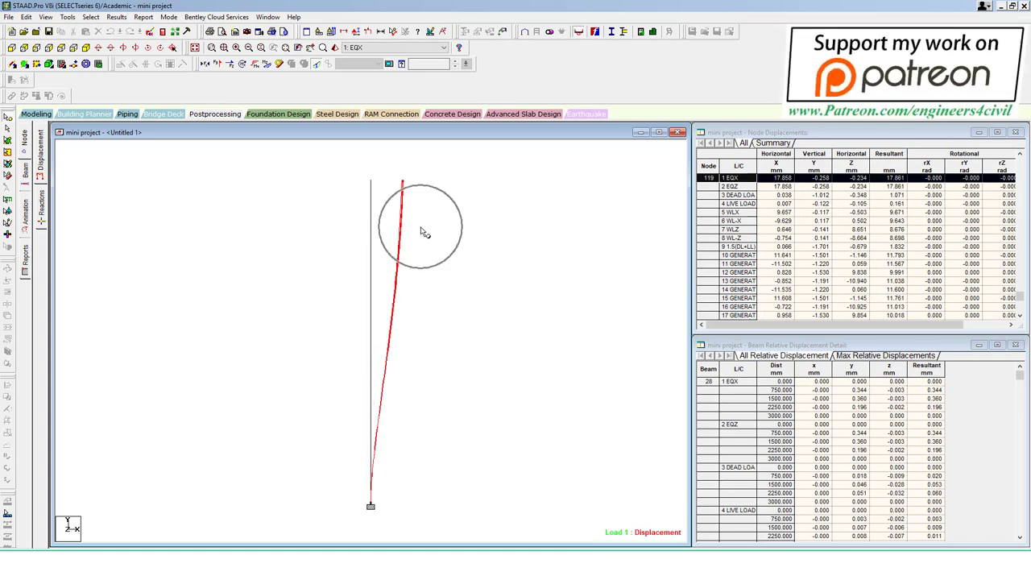
{"action": "left_click", "coordinate": [144, 17]}
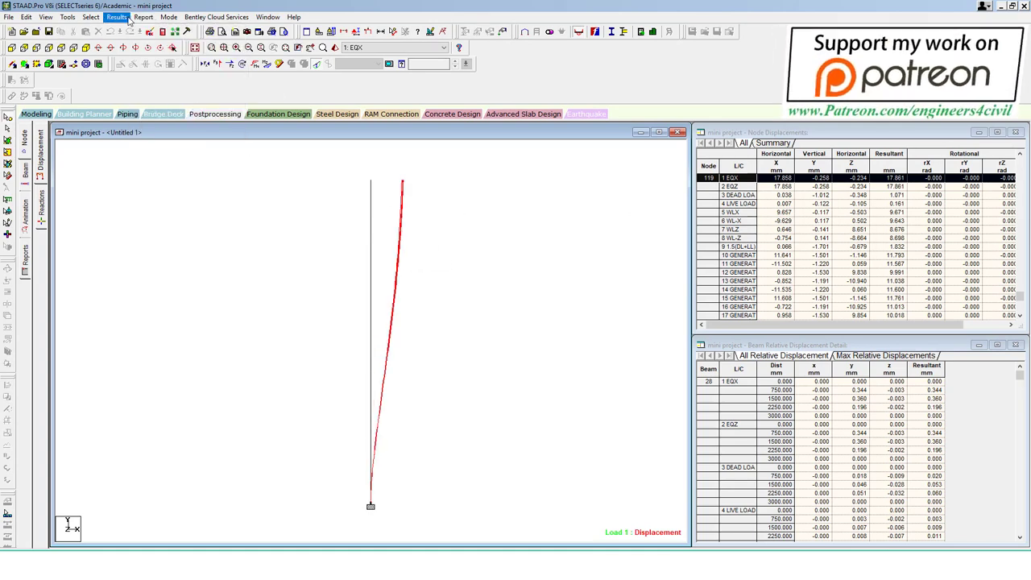
{"action": "left_click", "coordinate": [141, 189]}
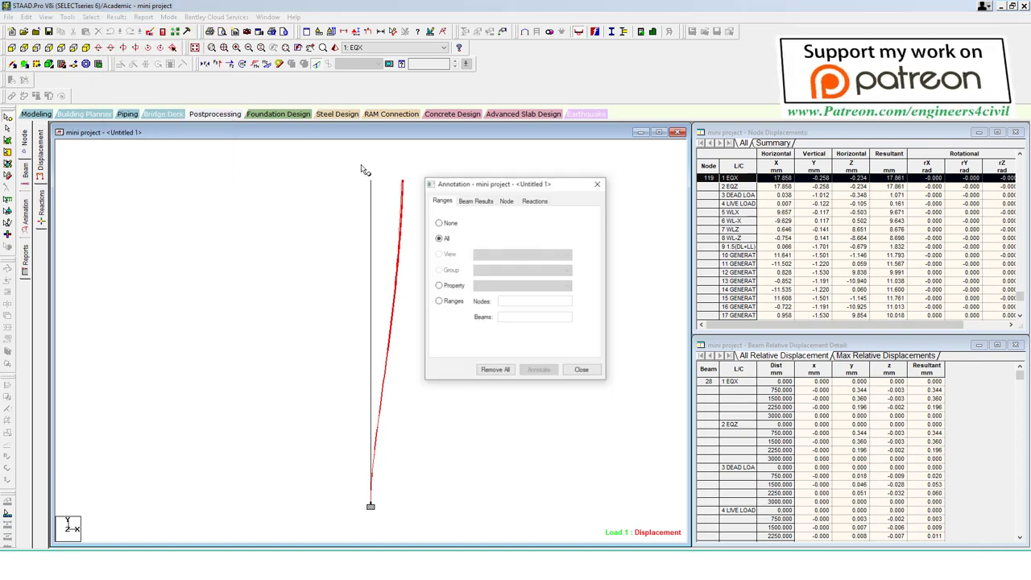
{"action": "left_click", "coordinate": [475, 201]}
{"action": "left_click", "coordinate": [467, 310]}
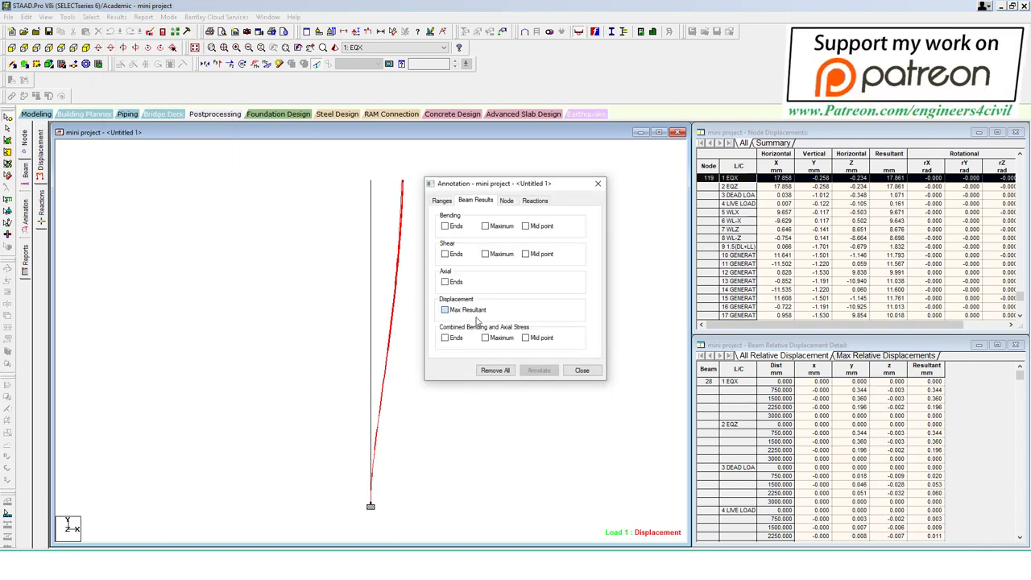
{"action": "left_click", "coordinate": [539, 369]}
{"action": "left_click", "coordinate": [581, 369]}
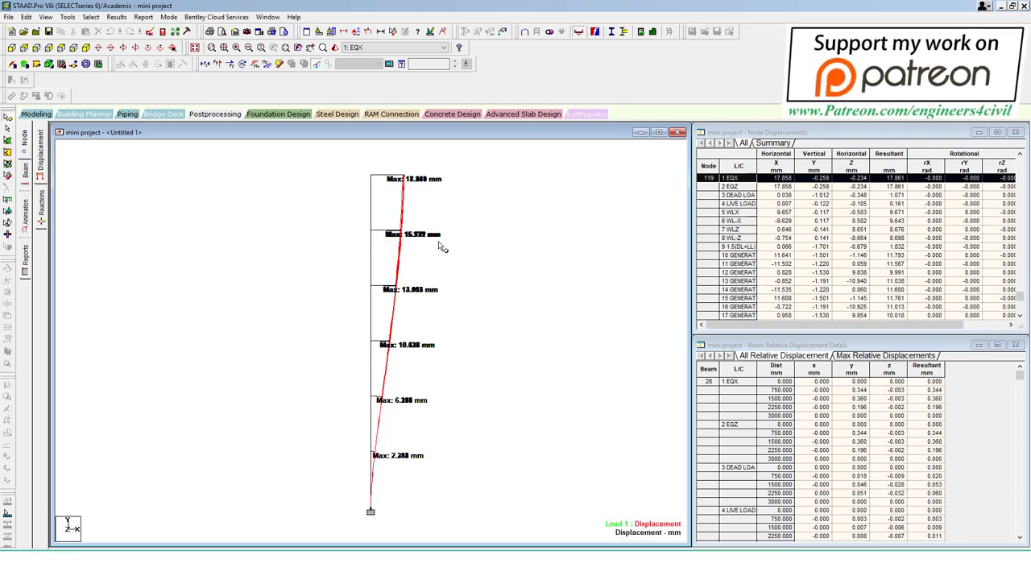
Step: In front elevation, show only the window-selected column members in the active window
{"action": "left_click", "coordinate": [367, 50]}
{"action": "left_click", "coordinate": [368, 49]}
{"action": "left_click", "coordinate": [61, 47]}
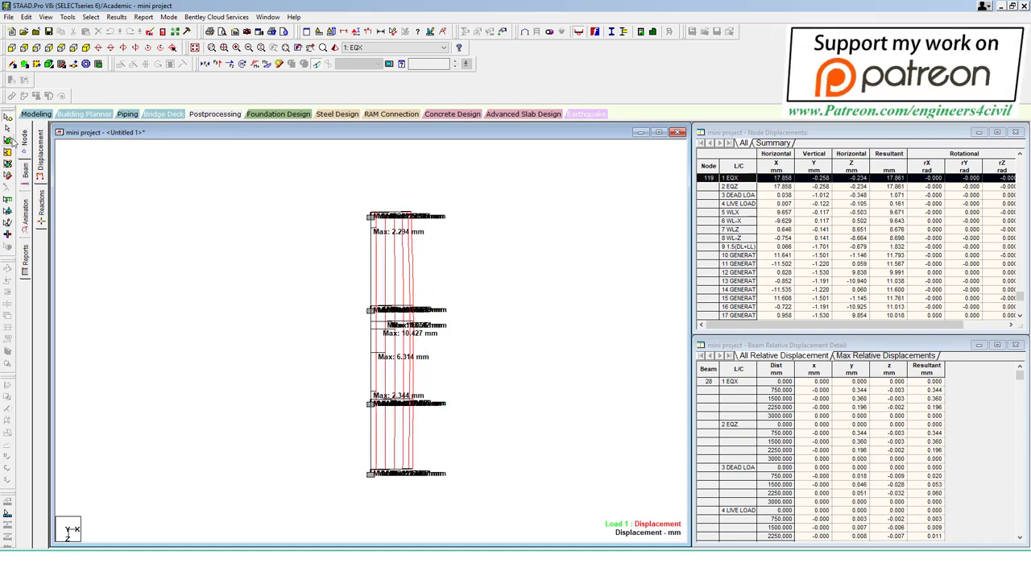
{"action": "left_click_drag", "start_coordinate": [342, 436], "coordinate": [449, 484]}
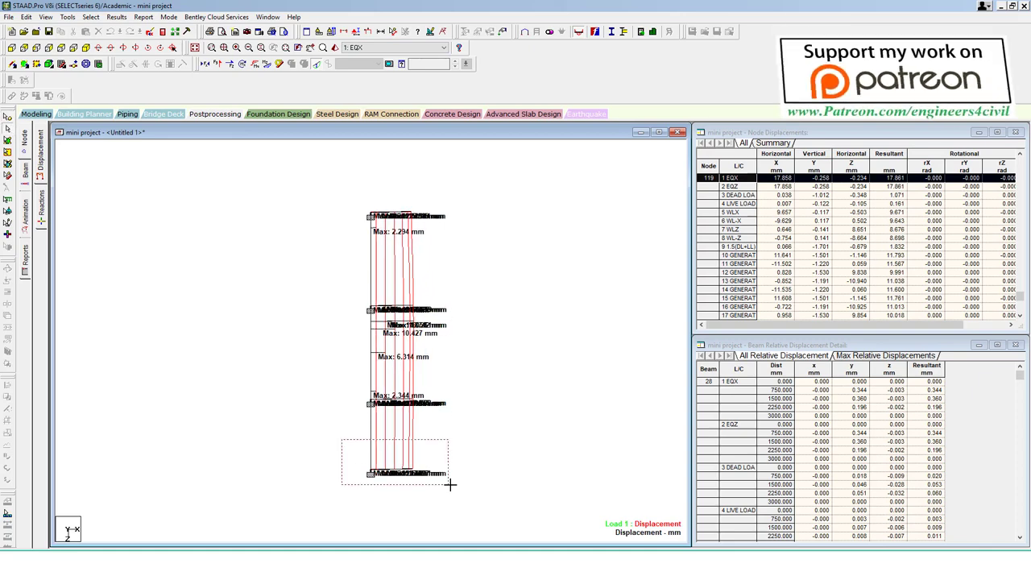
{"action": "right_click", "coordinate": [479, 366]}
{"action": "left_click", "coordinate": [510, 250]}
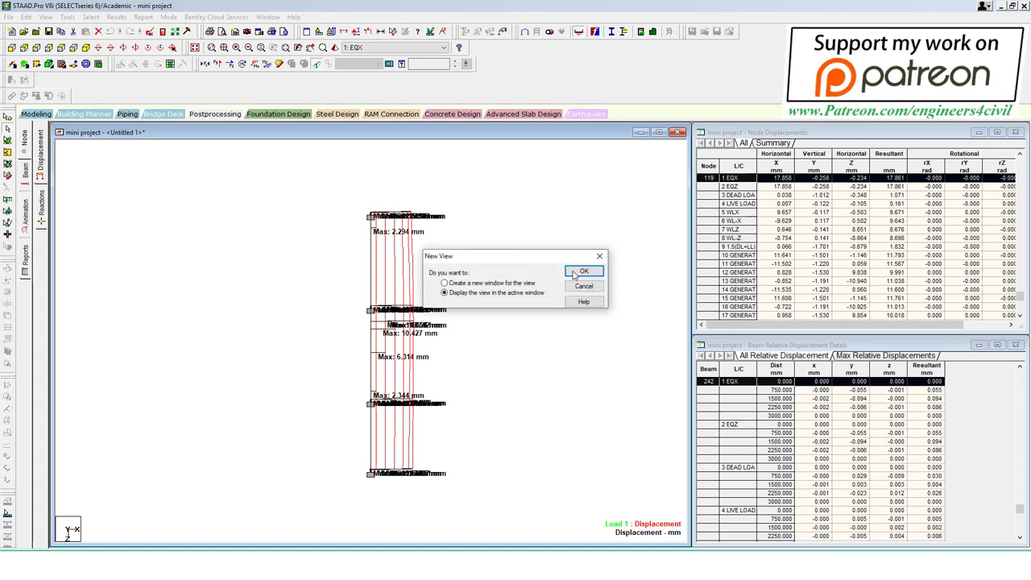
{"action": "left_click", "coordinate": [585, 275]}
Step: Rotate the view so the column stands upright, showing EQX displacements 2.235 to 17.861 mm
{"action": "left_click", "coordinate": [12, 47]}
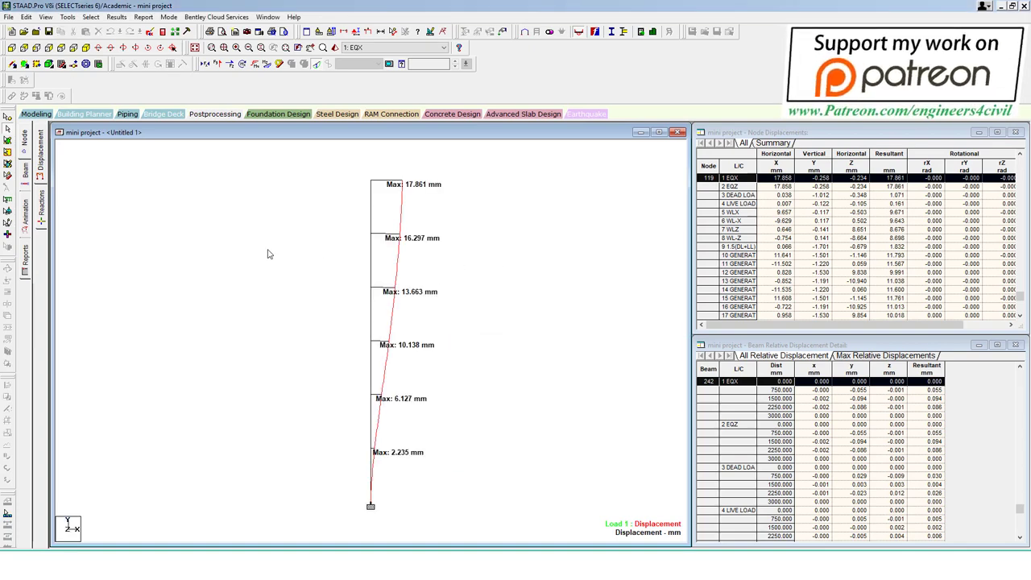
{"action": "left_click_drag", "start_coordinate": [113, 210], "coordinate": [278, 211]}
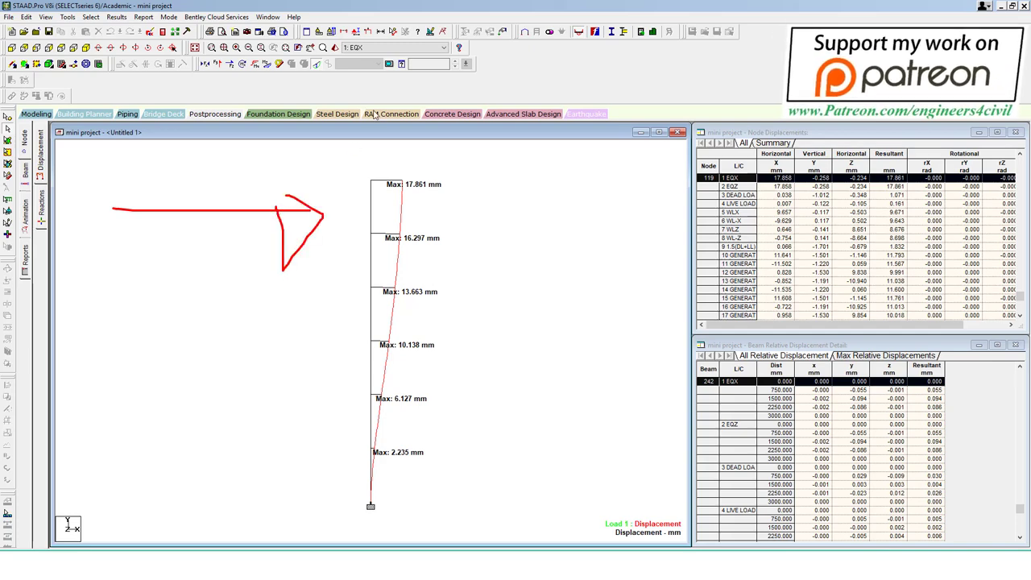
{"action": "left_click_drag", "start_coordinate": [421, 39], "coordinate": [393, 32]}
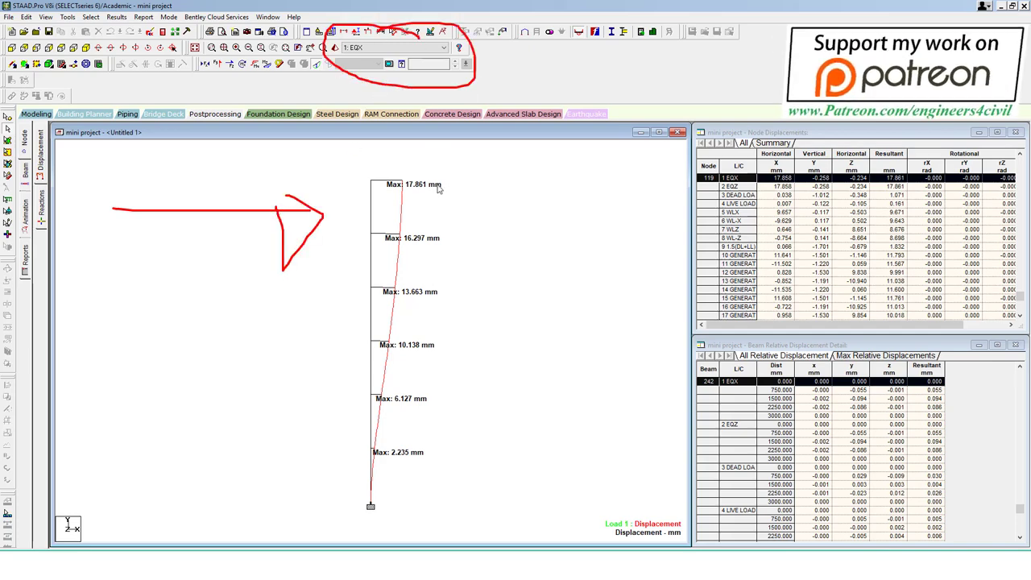
{"action": "left_click_drag", "start_coordinate": [439, 187], "coordinate": [530, 150]}
{"action": "left_click_drag", "start_coordinate": [442, 238], "coordinate": [540, 189]}
{"action": "left_click_drag", "start_coordinate": [442, 296], "coordinate": [520, 287]}
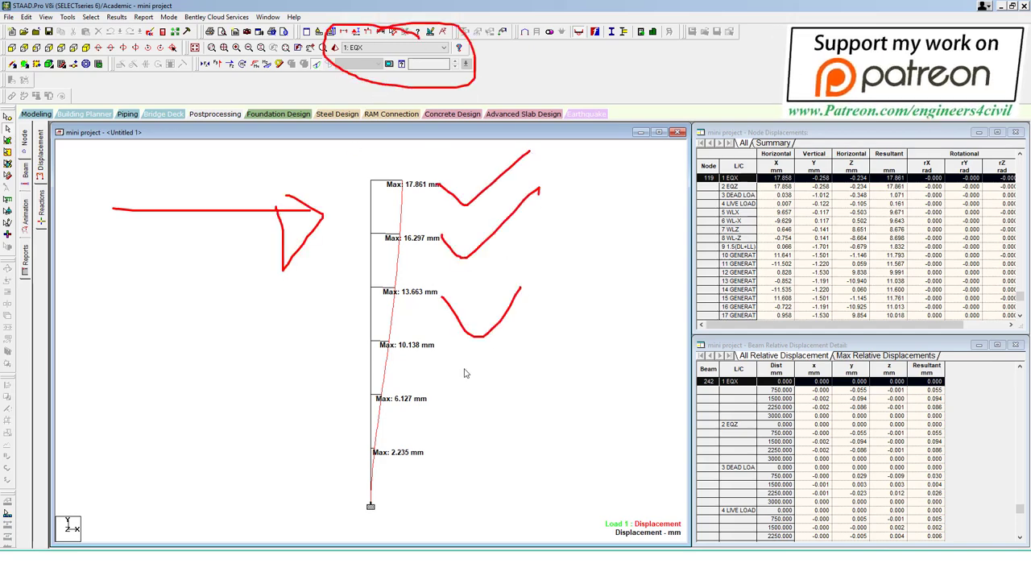
{"action": "left_click_drag", "start_coordinate": [445, 360], "coordinate": [578, 298]}
{"action": "left_click_drag", "start_coordinate": [480, 407], "coordinate": [558, 341]}
{"action": "left_click_drag", "start_coordinate": [488, 462], "coordinate": [567, 409]}
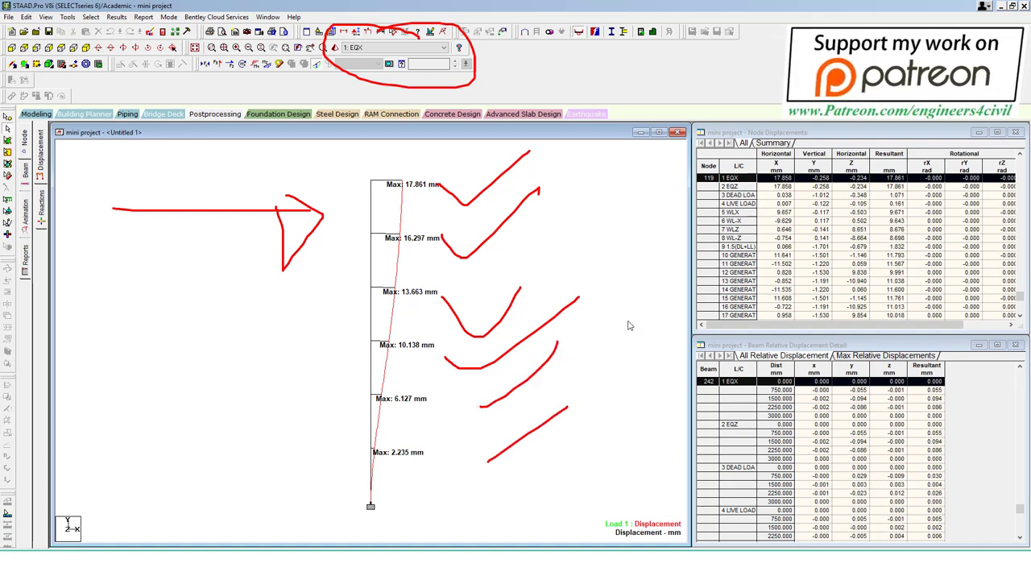
{"action": "key", "text": "Escape"}
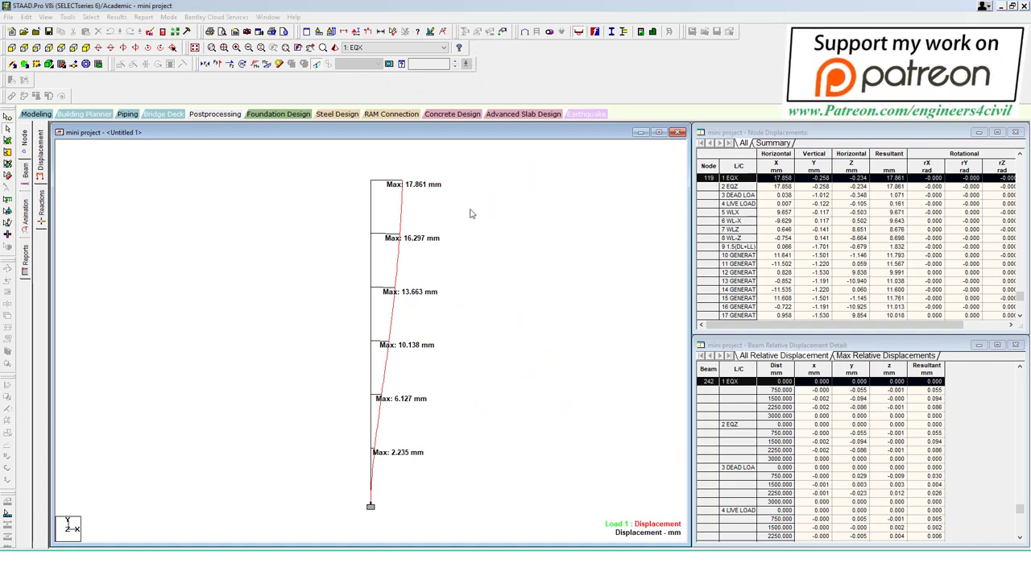
Step: Show the 5: WLX load case and snip its 1.593–9.671 mm displacement diagram
{"action": "left_click", "coordinate": [419, 48]}
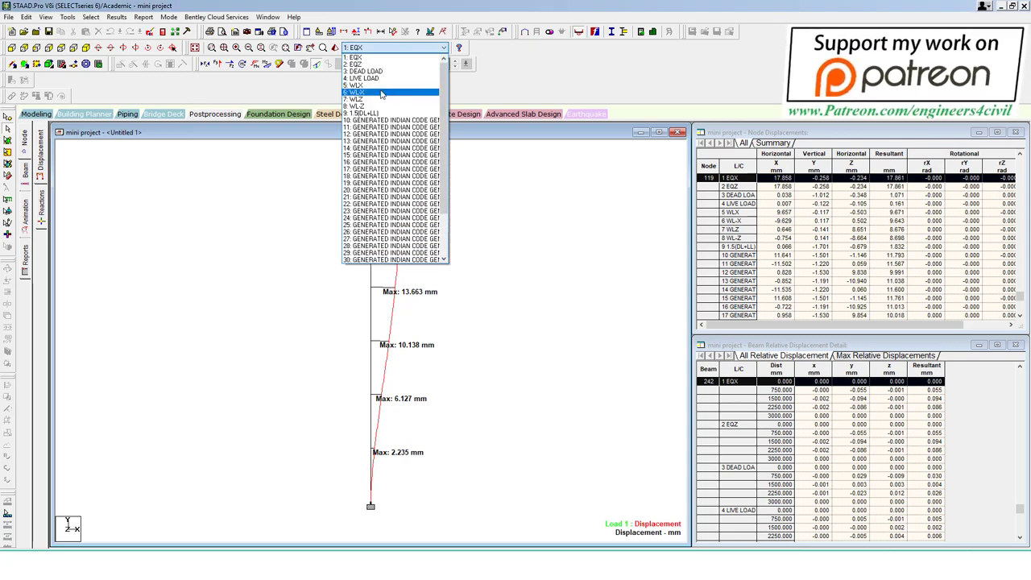
{"action": "left_click", "coordinate": [379, 85]}
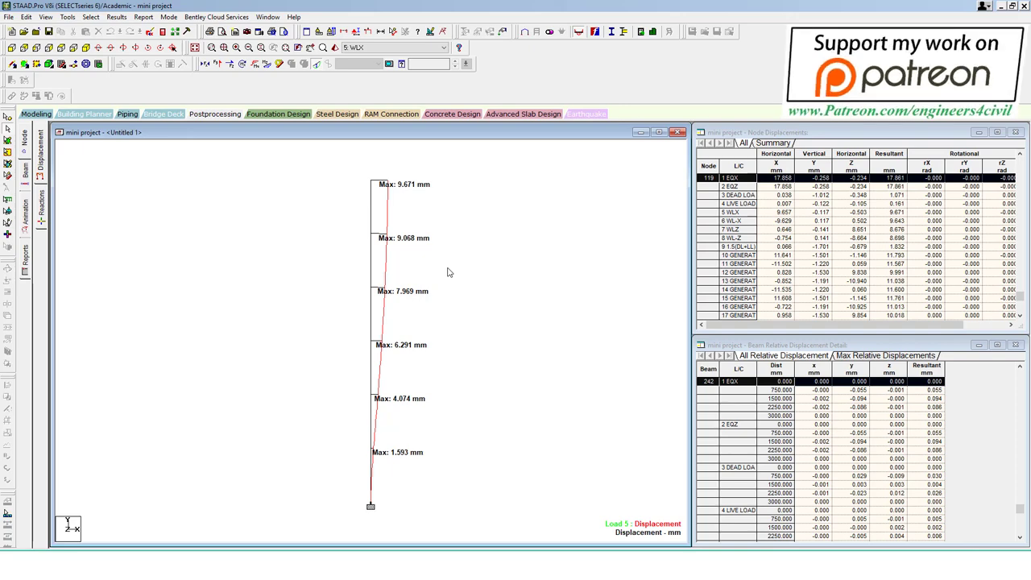
{"action": "key", "text": "alt+Tab"}
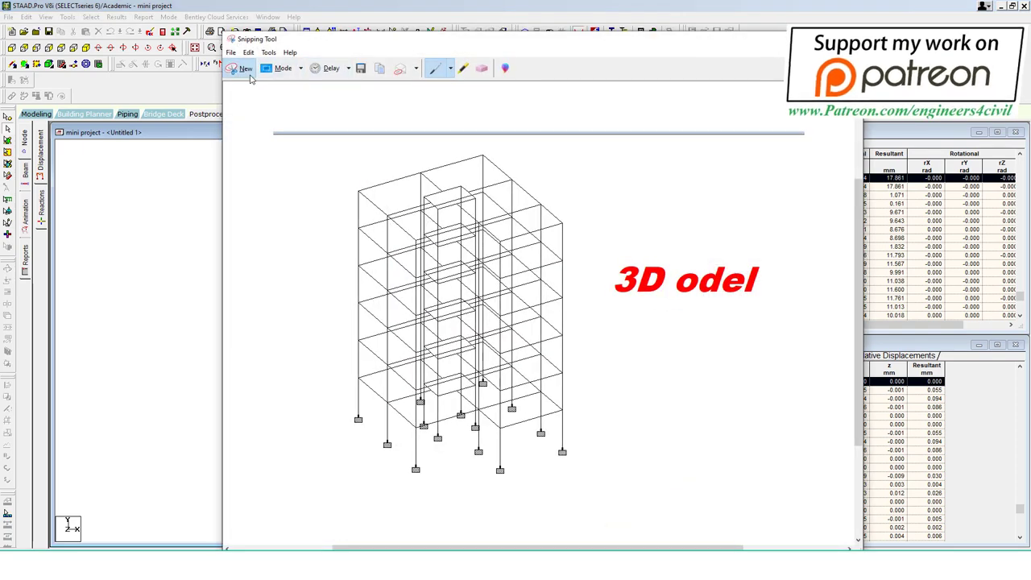
{"action": "left_click", "coordinate": [245, 70]}
{"action": "mouse_move", "coordinate": [324, 161]}
{"action": "left_mouse_down"}
{"action": "mouse_move", "coordinate": [467, 422]}
{"action": "mouse_move", "coordinate": [503, 532]}
{"action": "left_mouse_up"}
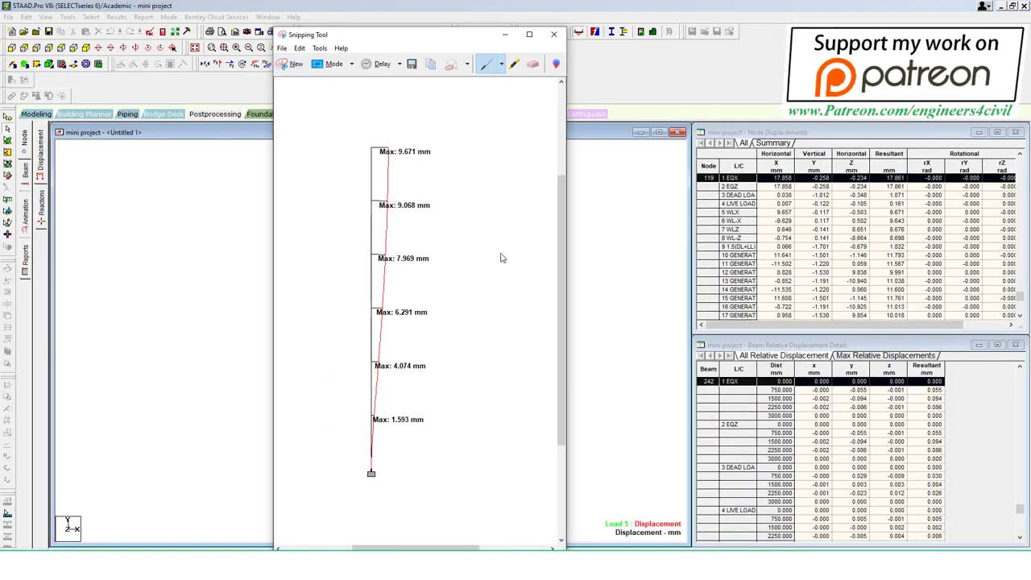
{"action": "left_click", "coordinate": [504, 34]}
Step: Switch back to 1: EQX and place the WLX snip beside the EQX diagram
{"action": "left_click", "coordinate": [379, 48]}
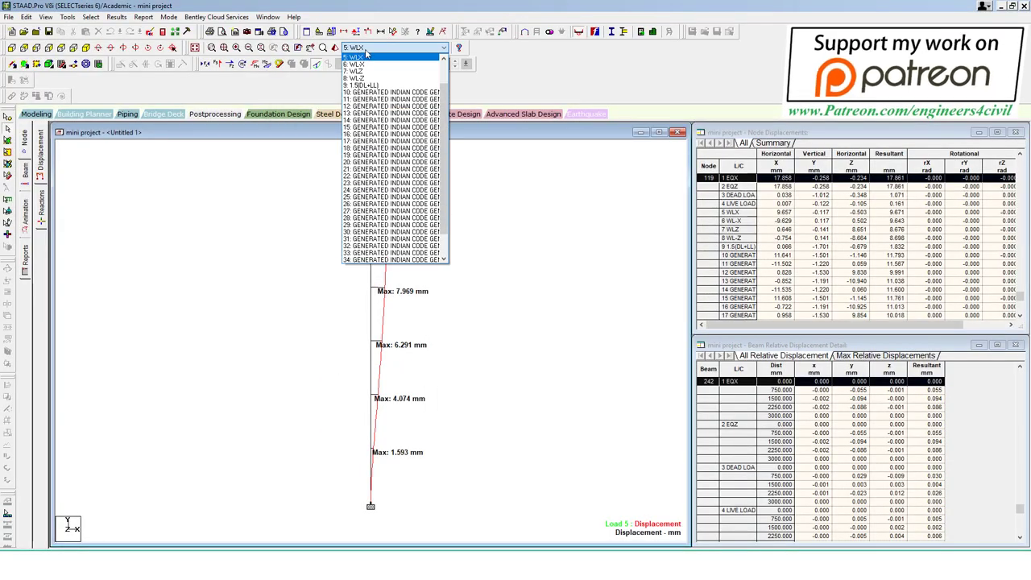
{"action": "scroll", "coordinate": [377, 83], "scroll_direction": "up", "scroll_amount": 2}
{"action": "scroll", "coordinate": [377, 83], "scroll_direction": "up", "scroll_amount": 1}
{"action": "left_click", "coordinate": [359, 57]}
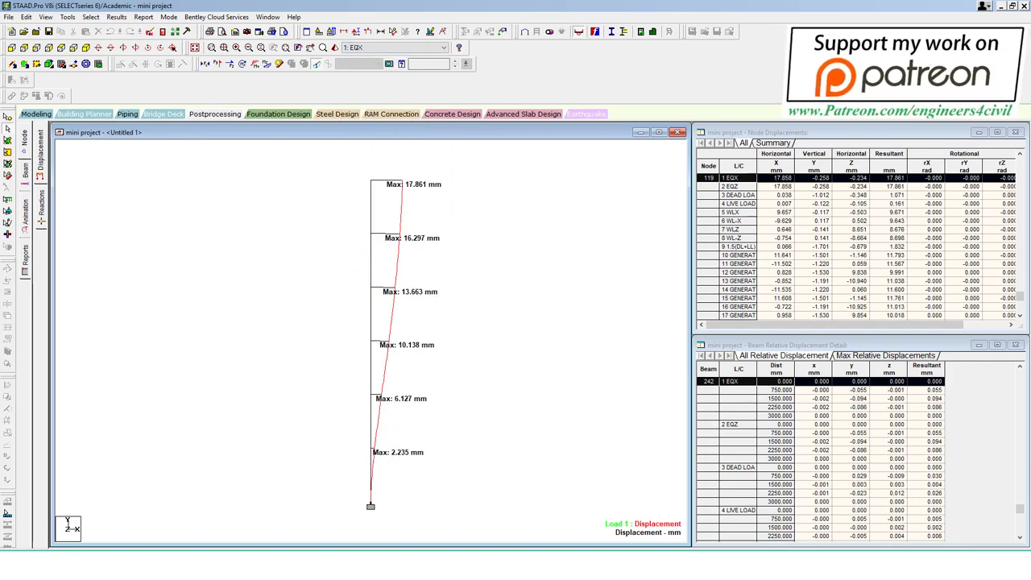
{"action": "key", "text": "alt+Tab"}
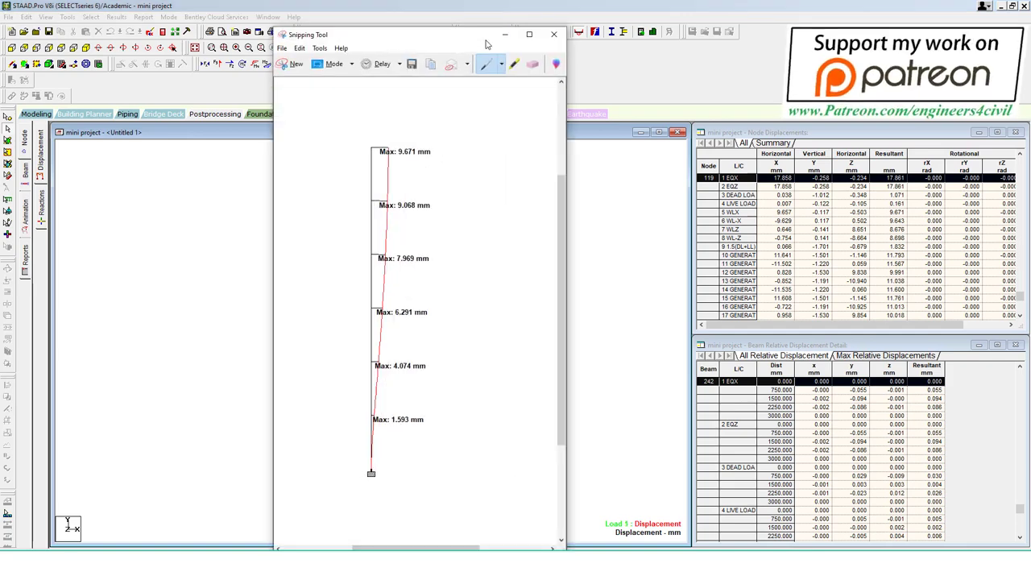
{"action": "left_click_drag", "start_coordinate": [473, 43], "coordinate": [264, 49]}
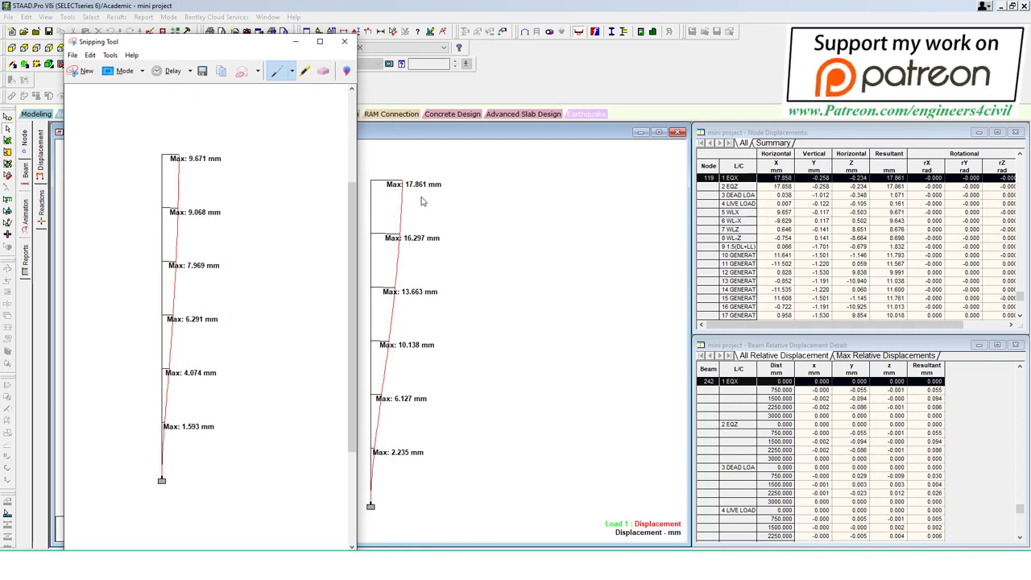